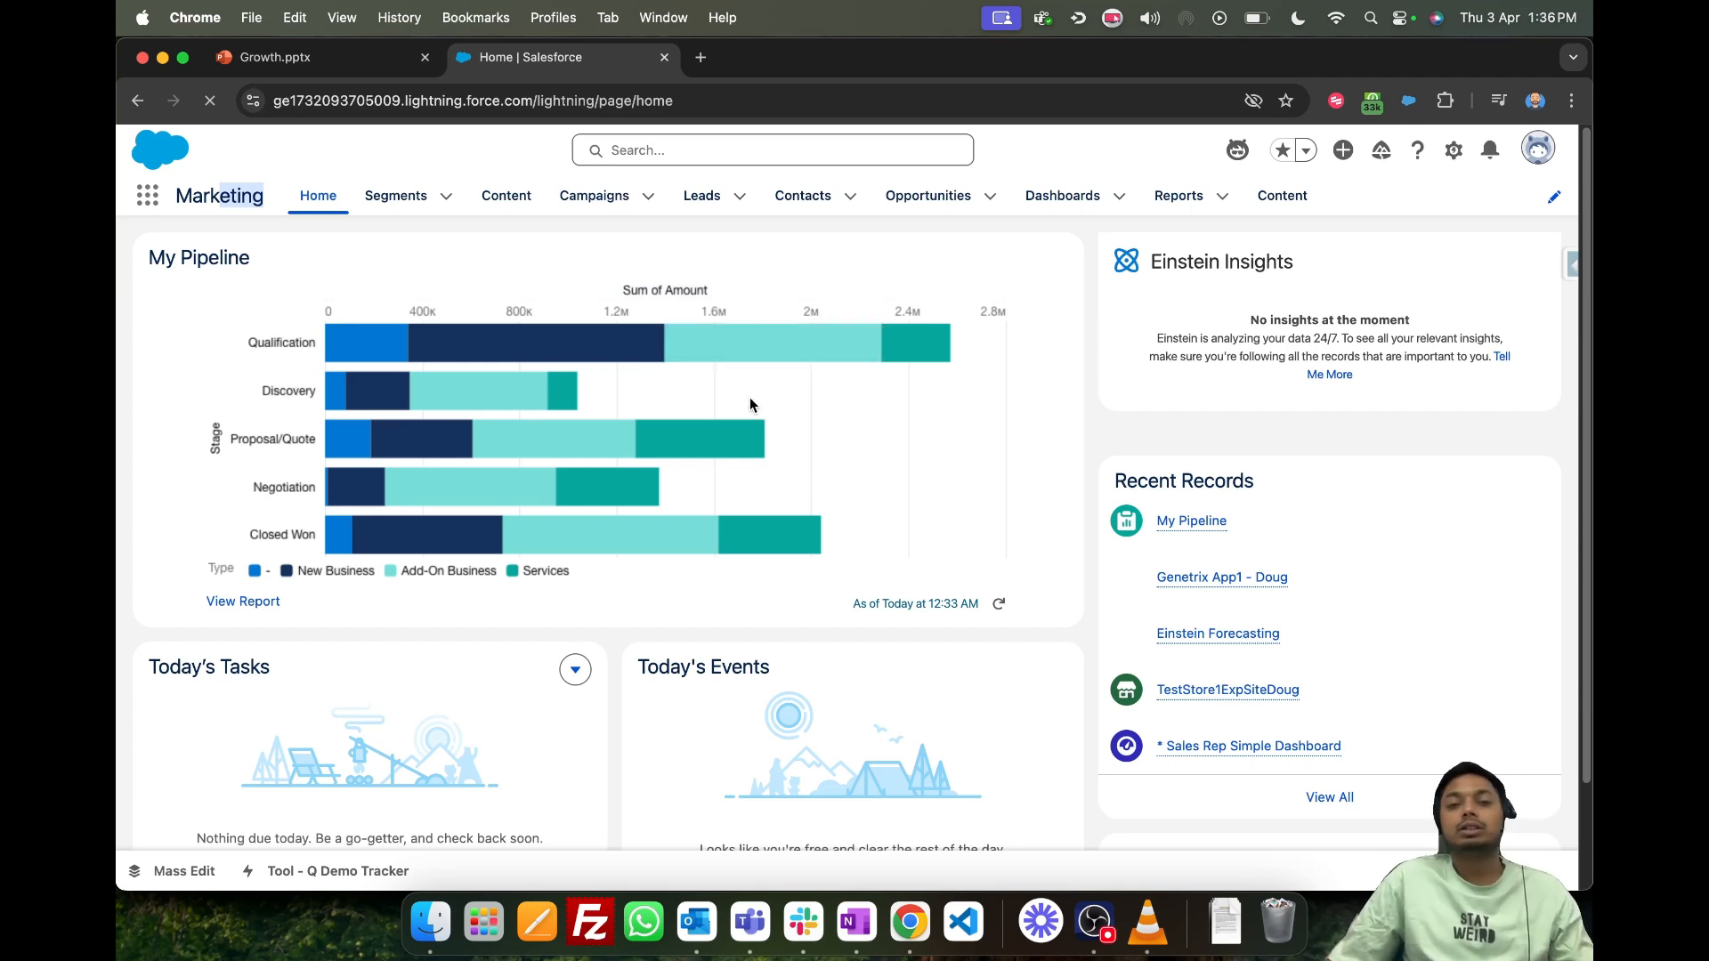
- Open the list of segments in the Marketing app
scroll(694, 469, down, 3)
scroll(721, 503, up, 3)
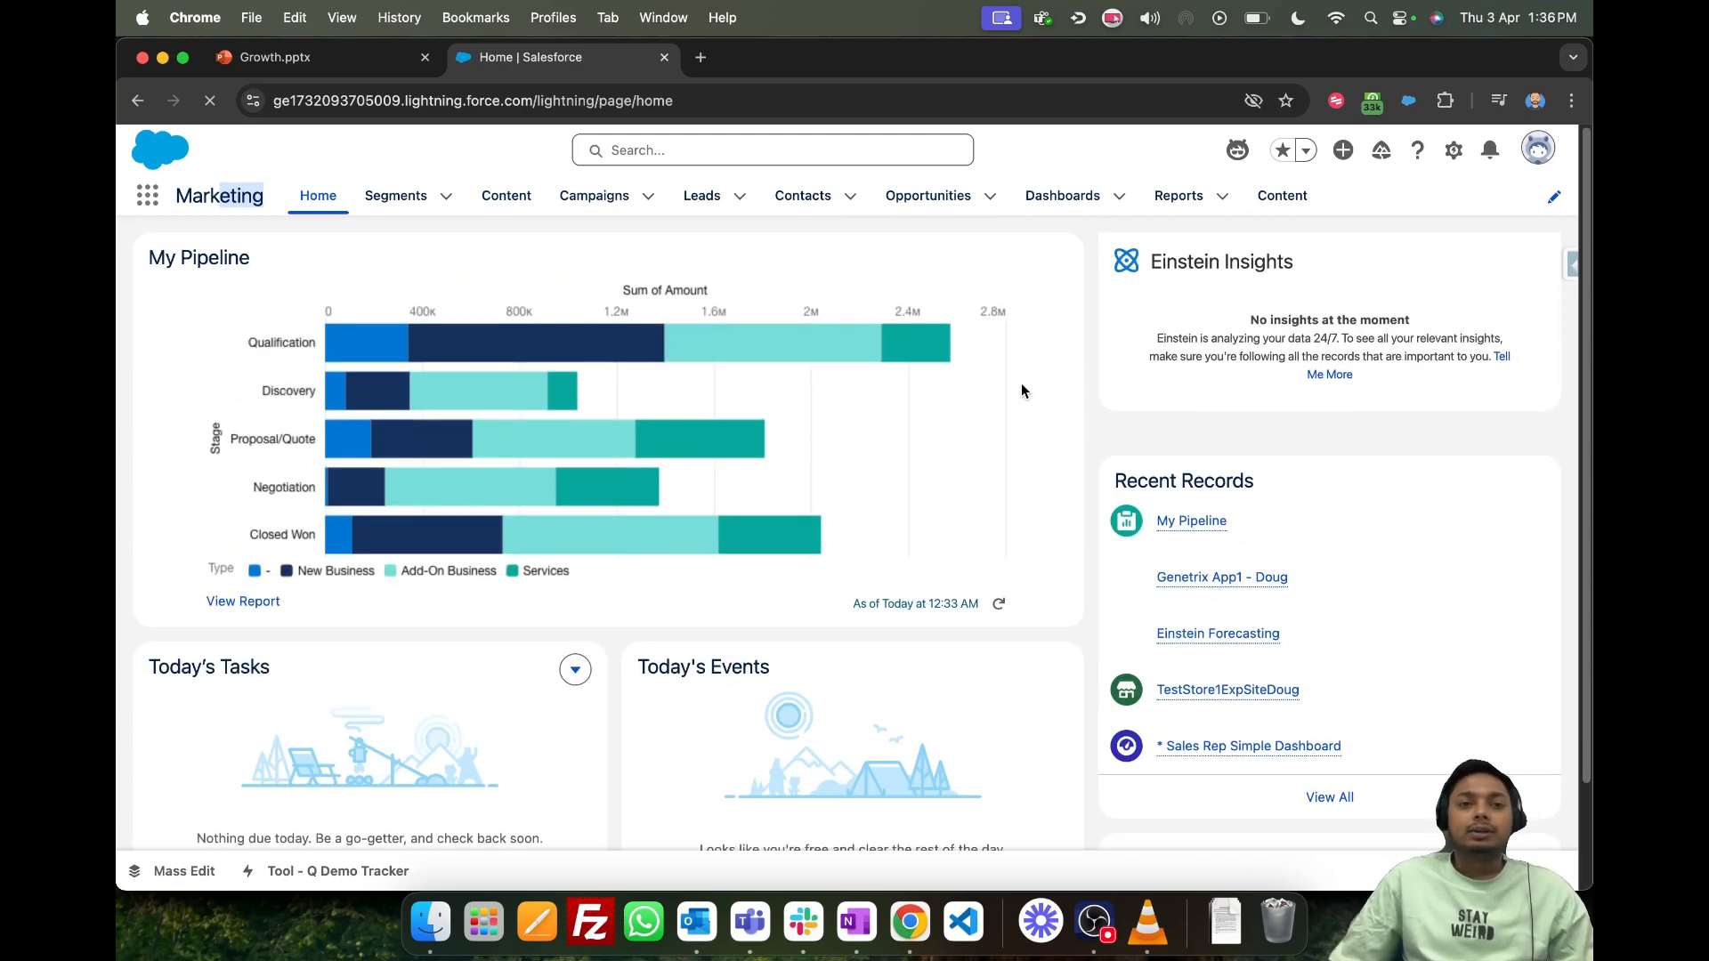
scroll(1021, 383, down, 2)
scroll(988, 445, up, 2)
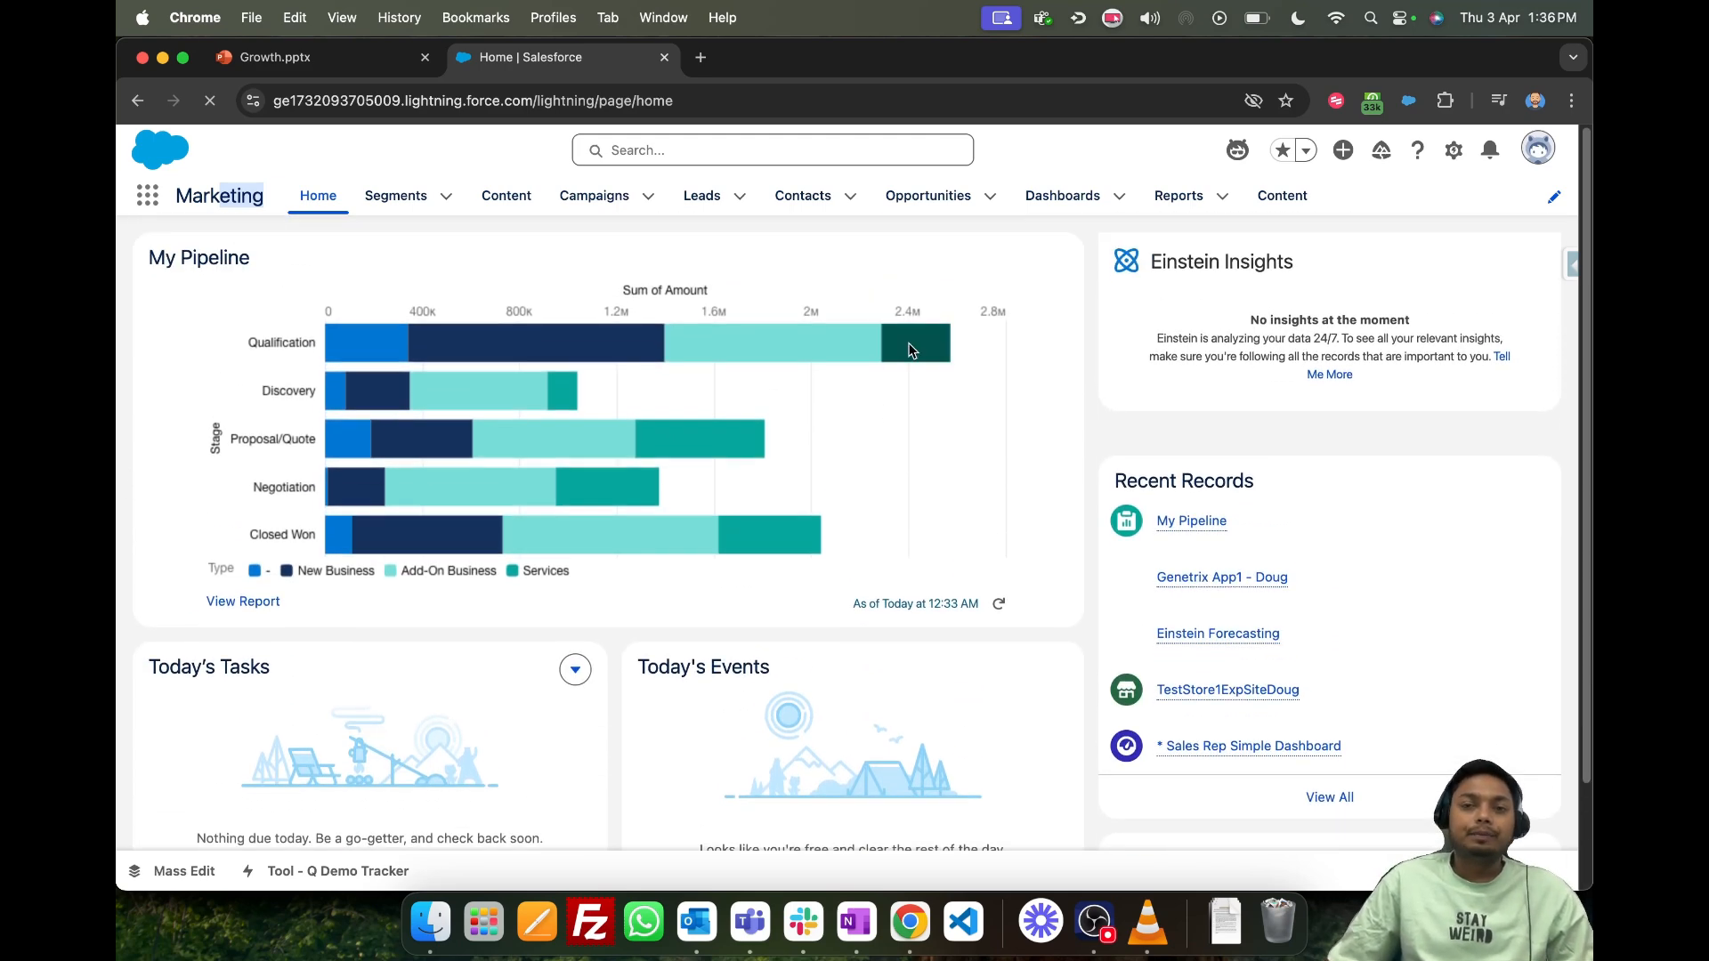
click(397, 197)
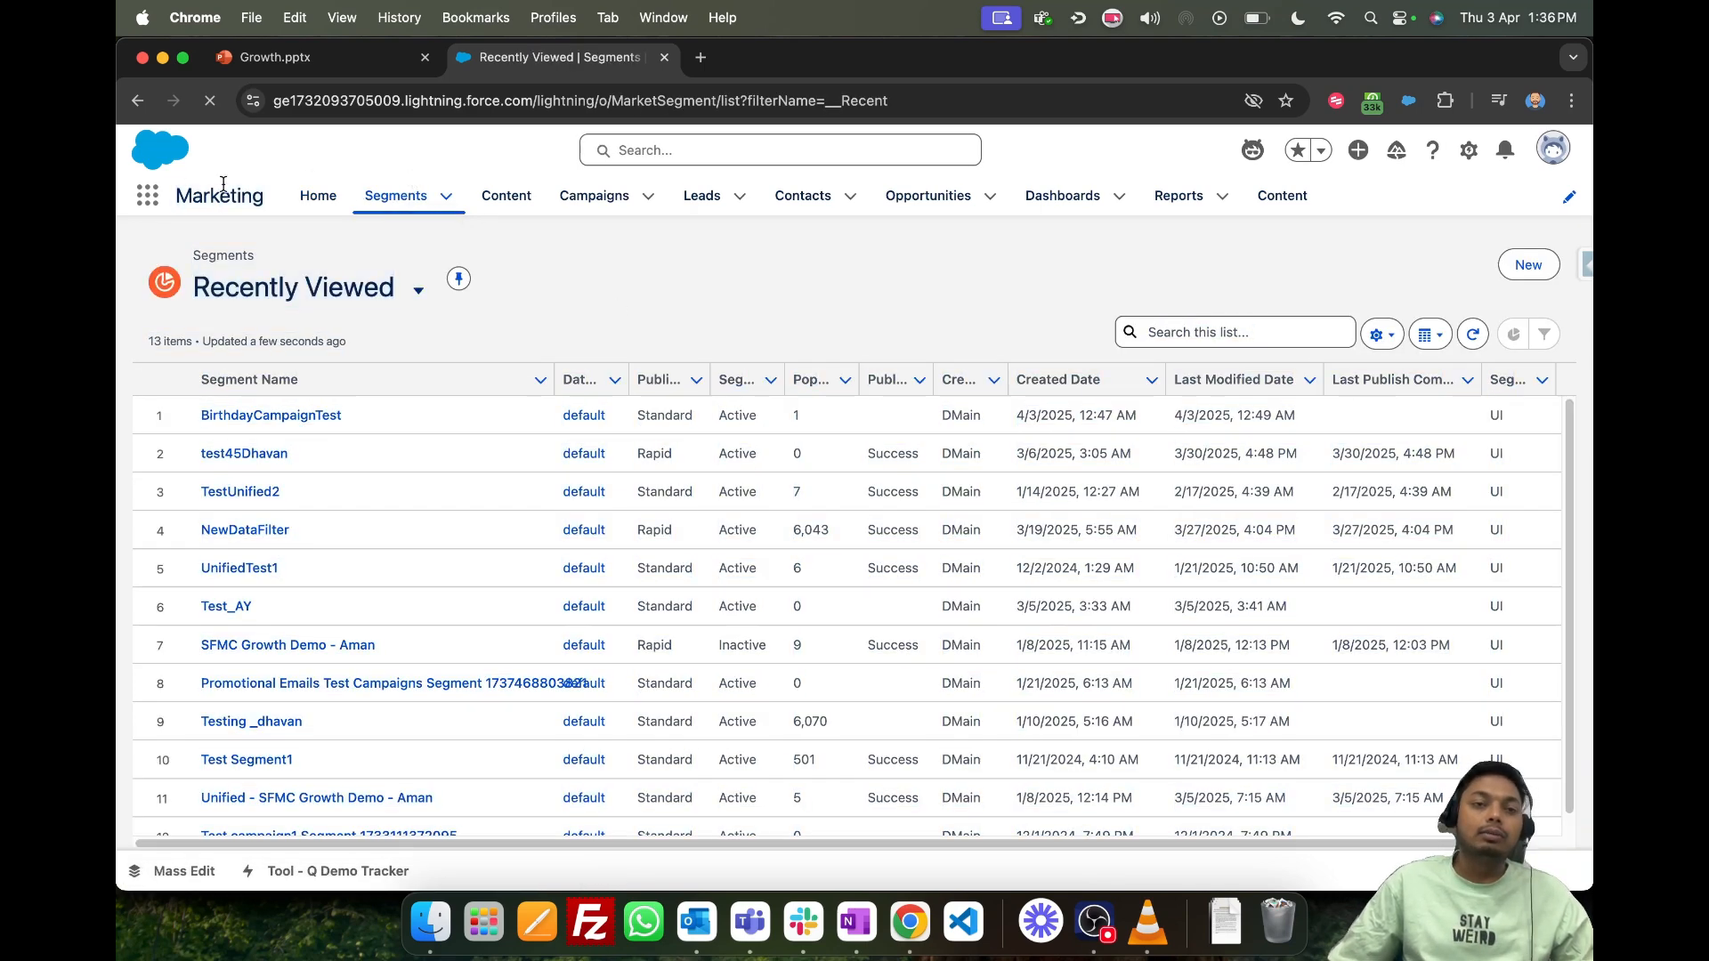
drag(204, 192, 272, 201)
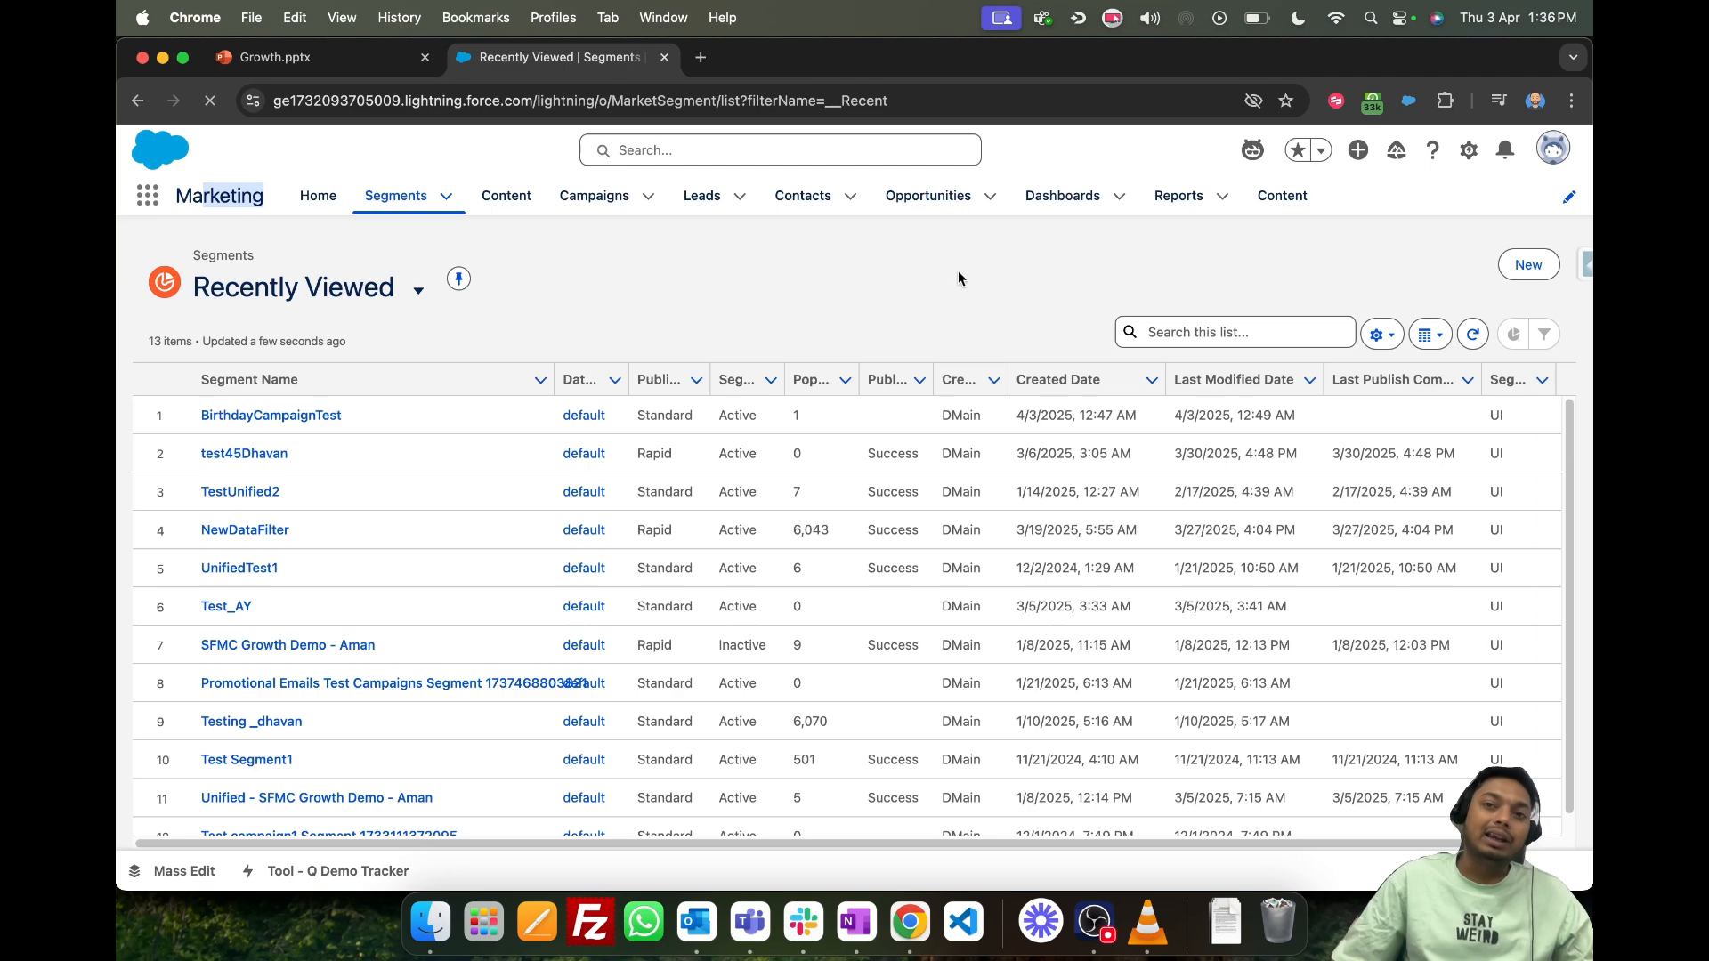
click(1564, 196)
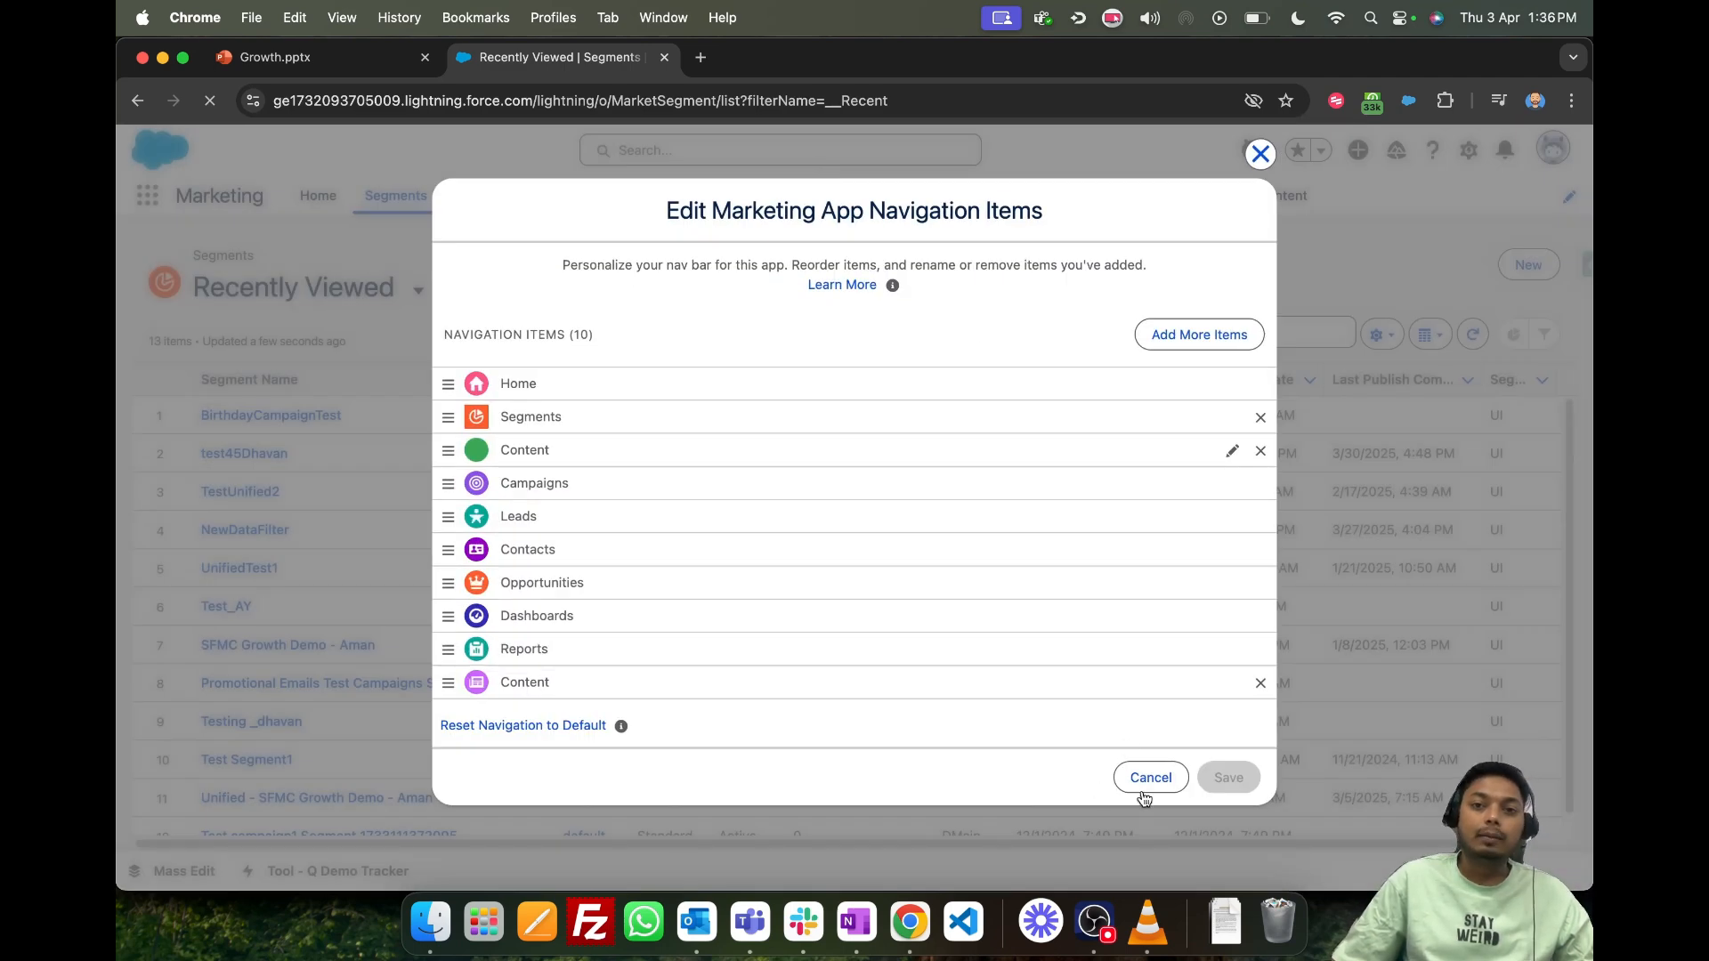
click(1142, 769)
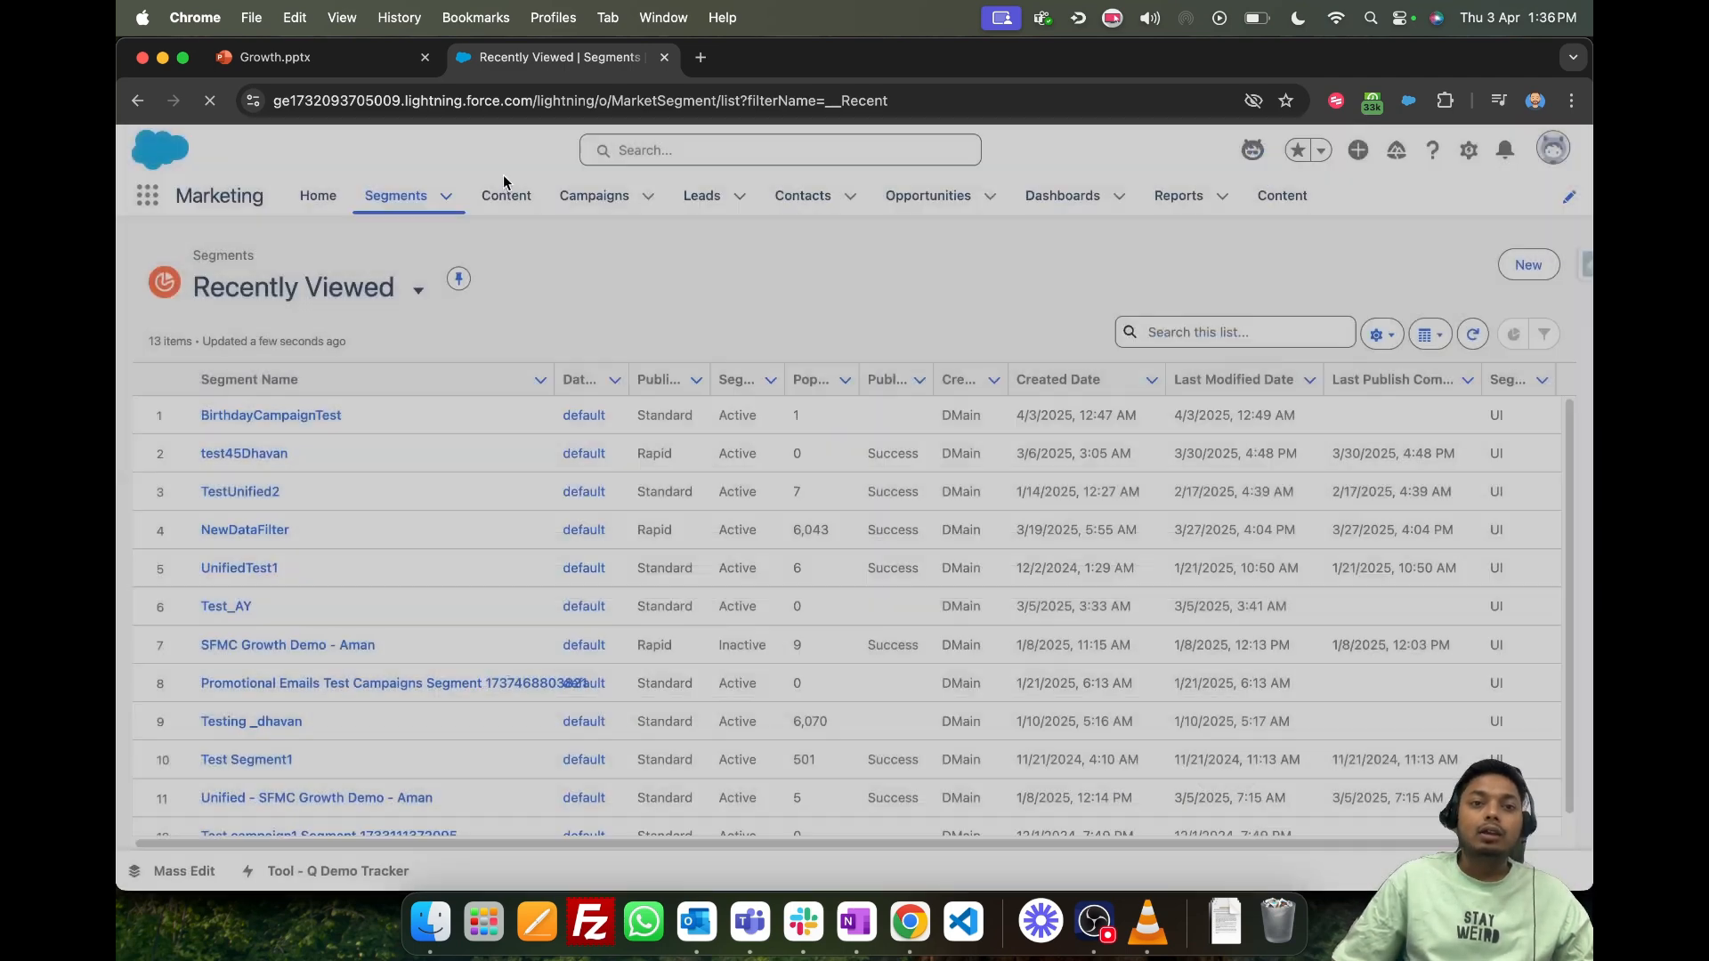
click(381, 197)
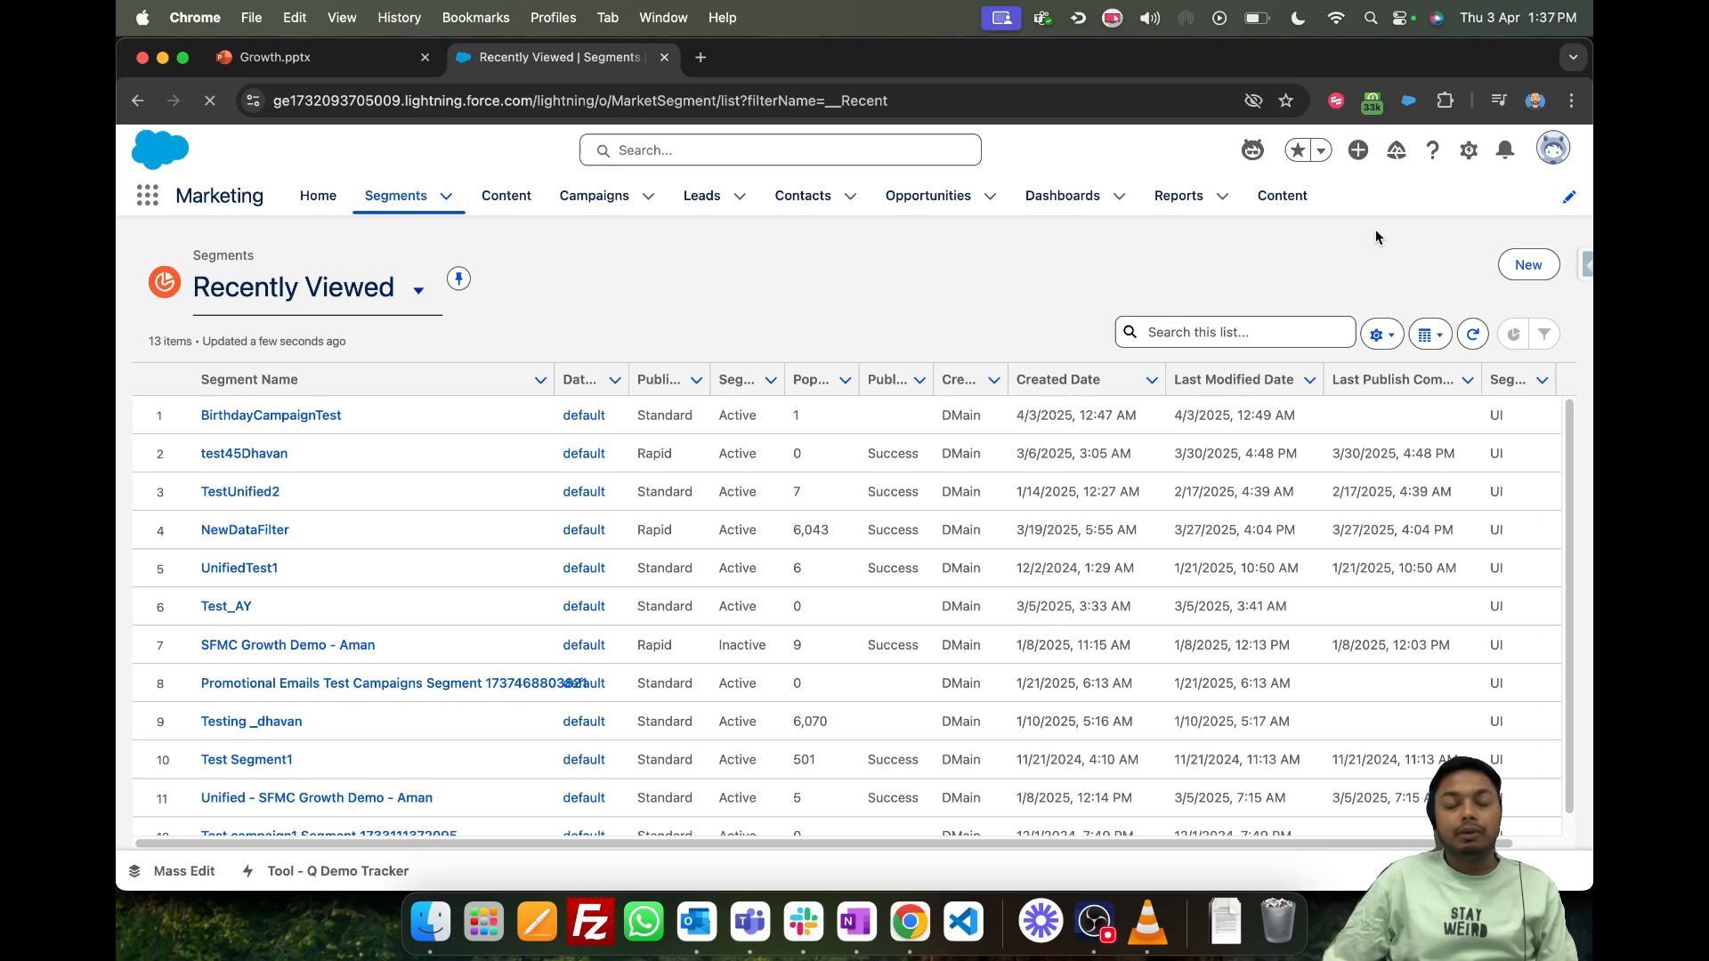
click(395, 204)
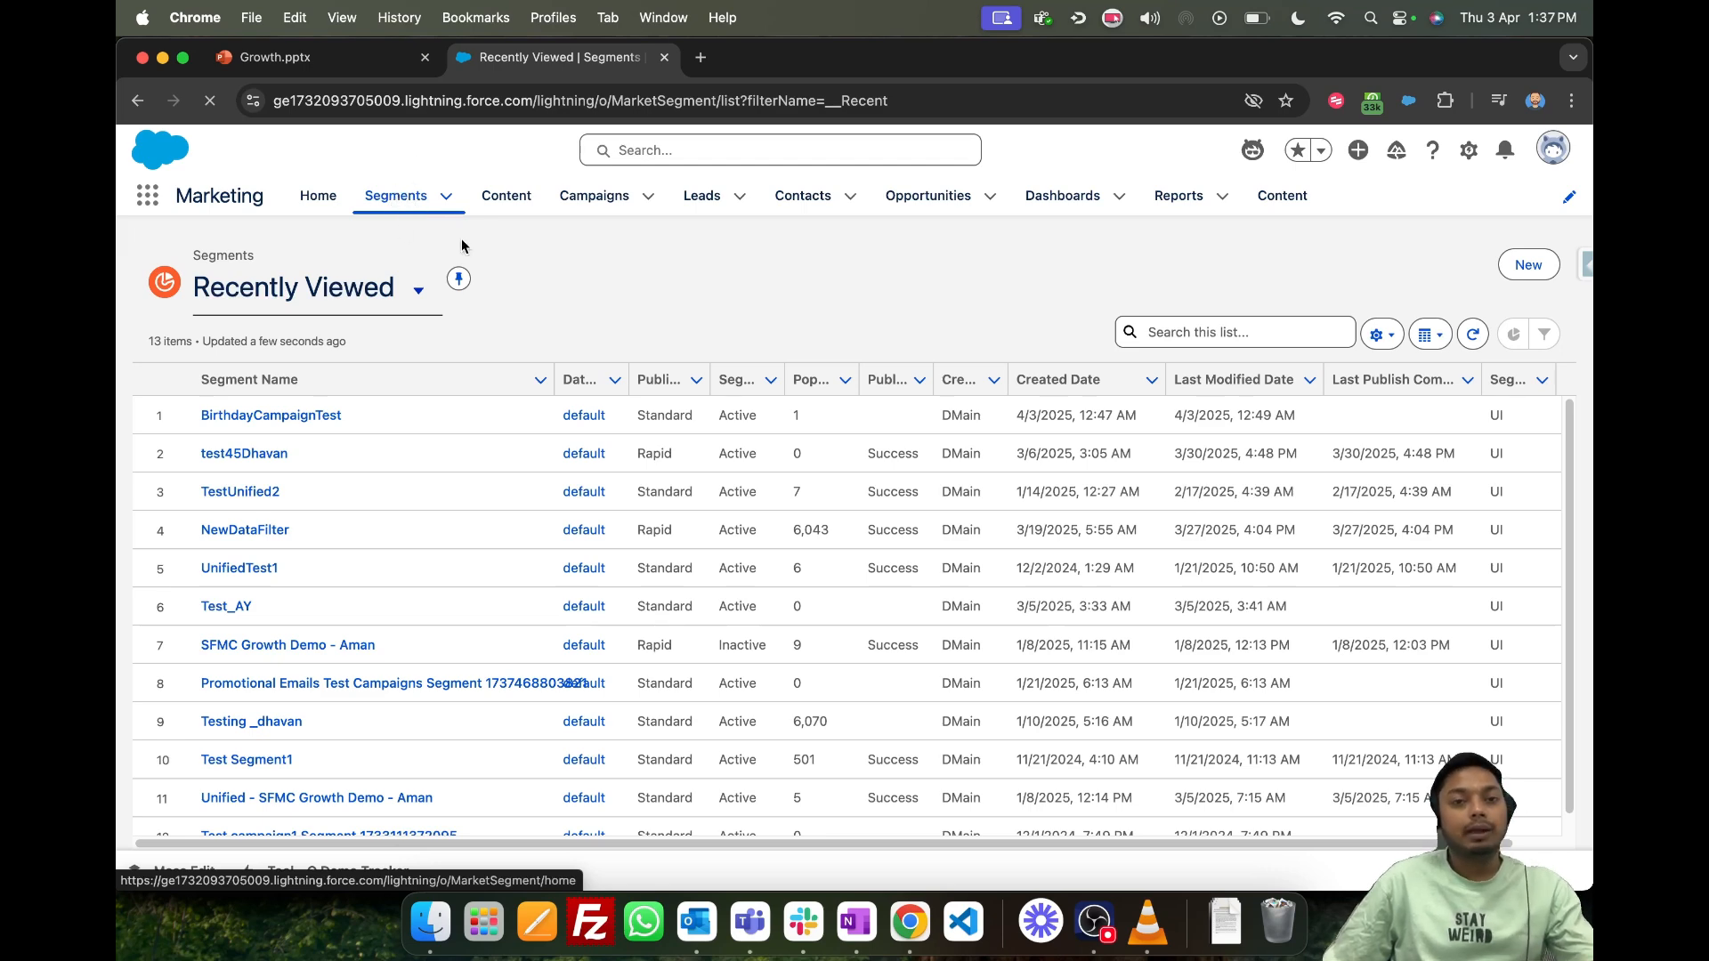
scroll(538, 559, down, 1)
scroll(538, 558, up, 1)
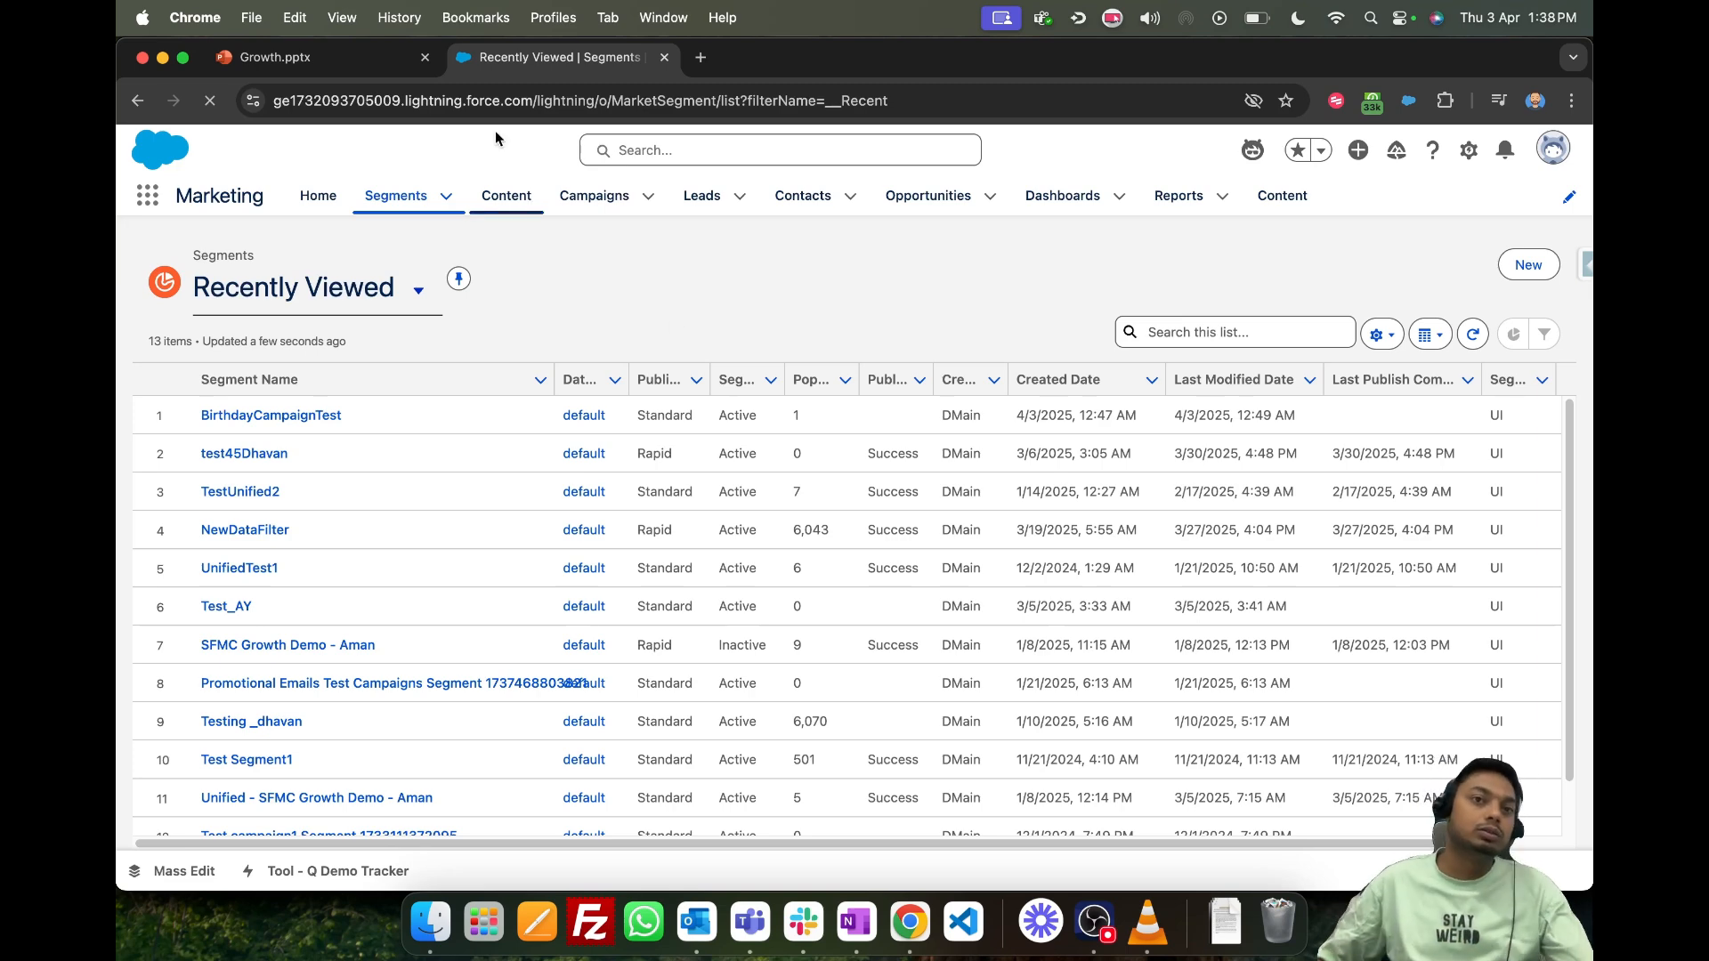
- Switch to the Growth presentation in PowerPoint, view the Growth segmentation diagram on slide 5, and return to the Salesforce segments list
click(271, 57)
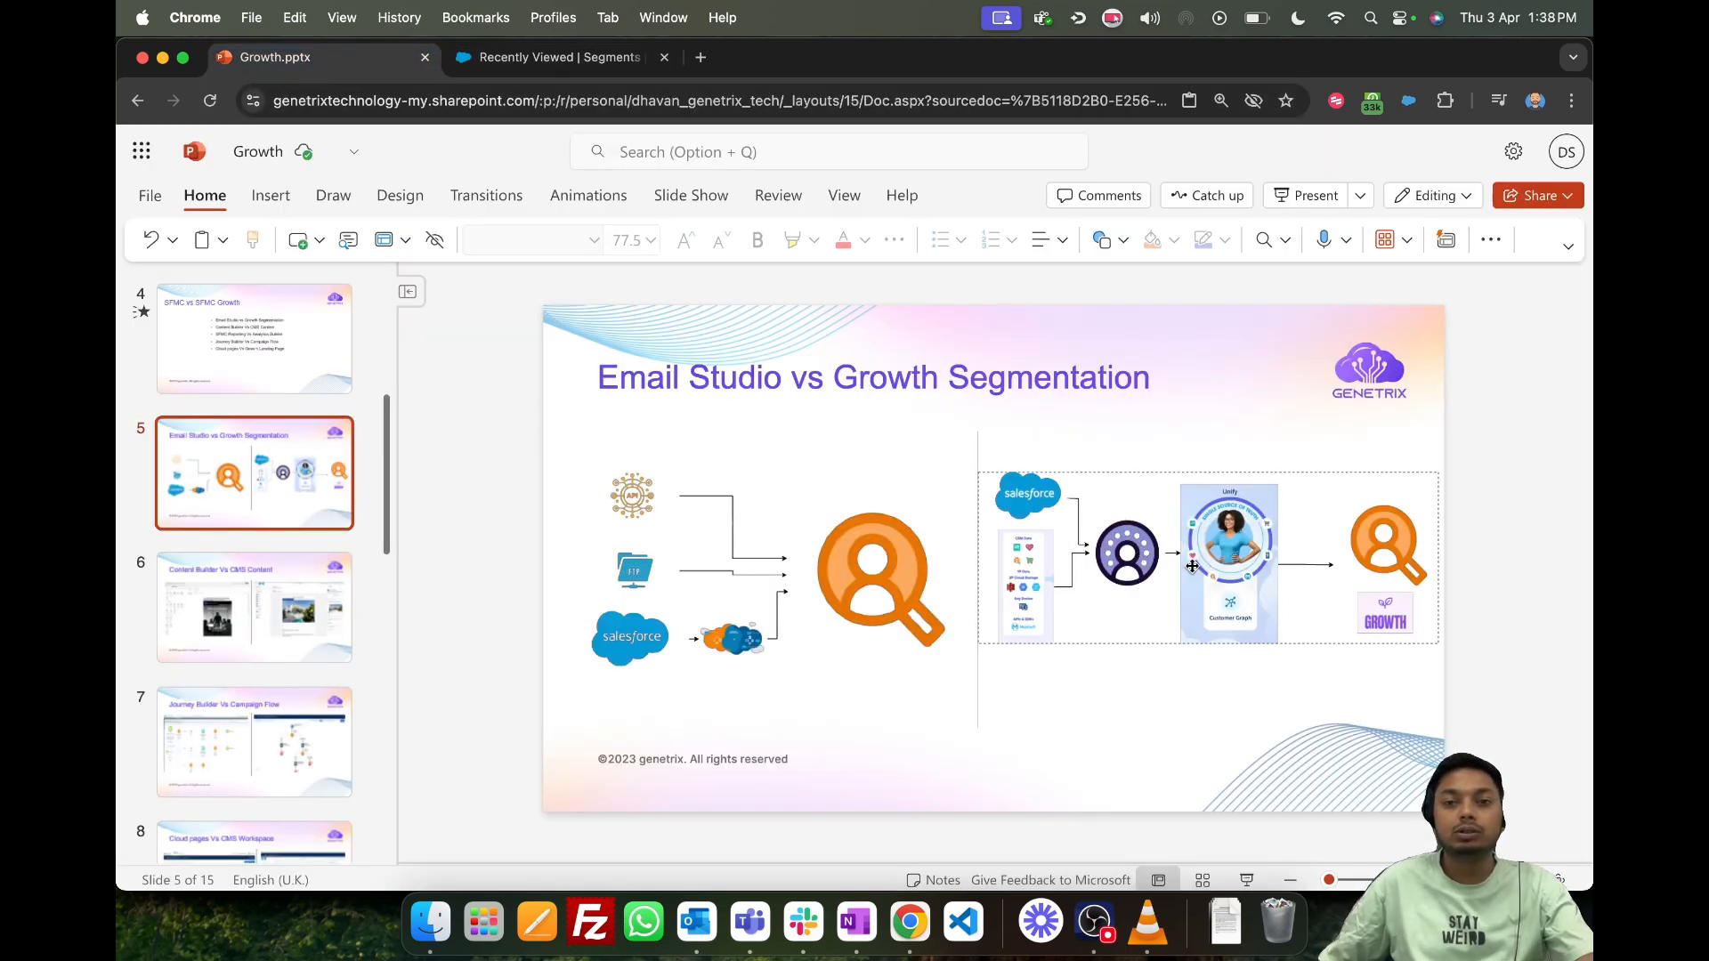
click(1193, 565)
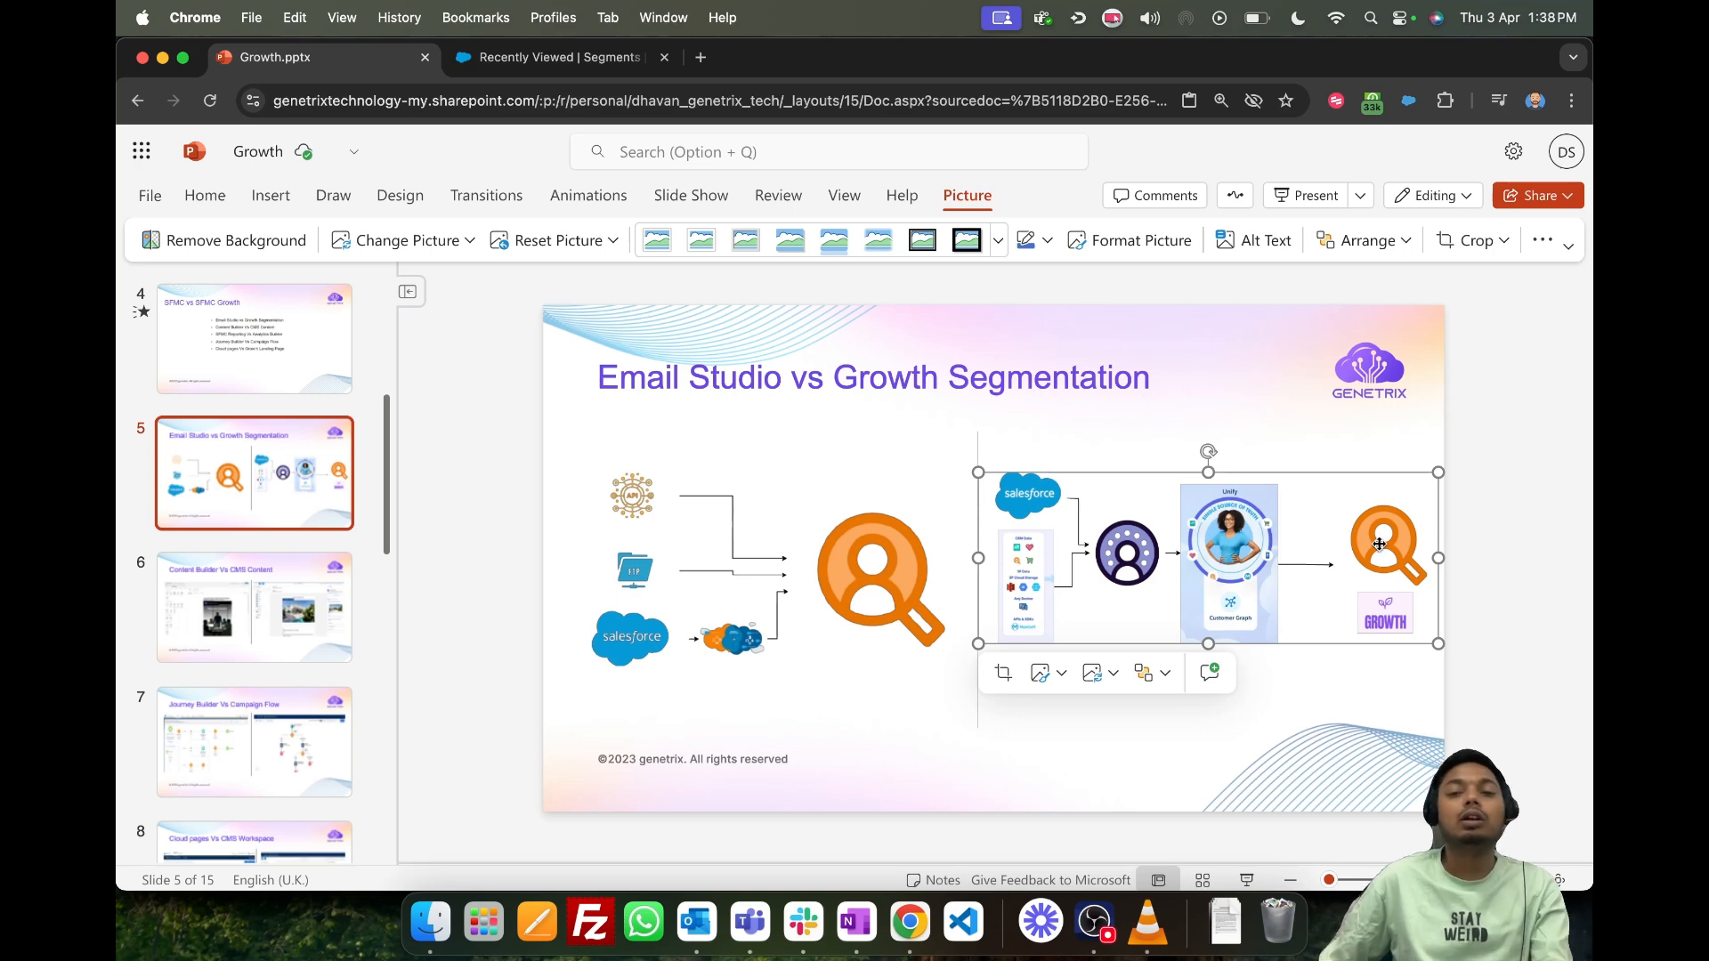
click(552, 57)
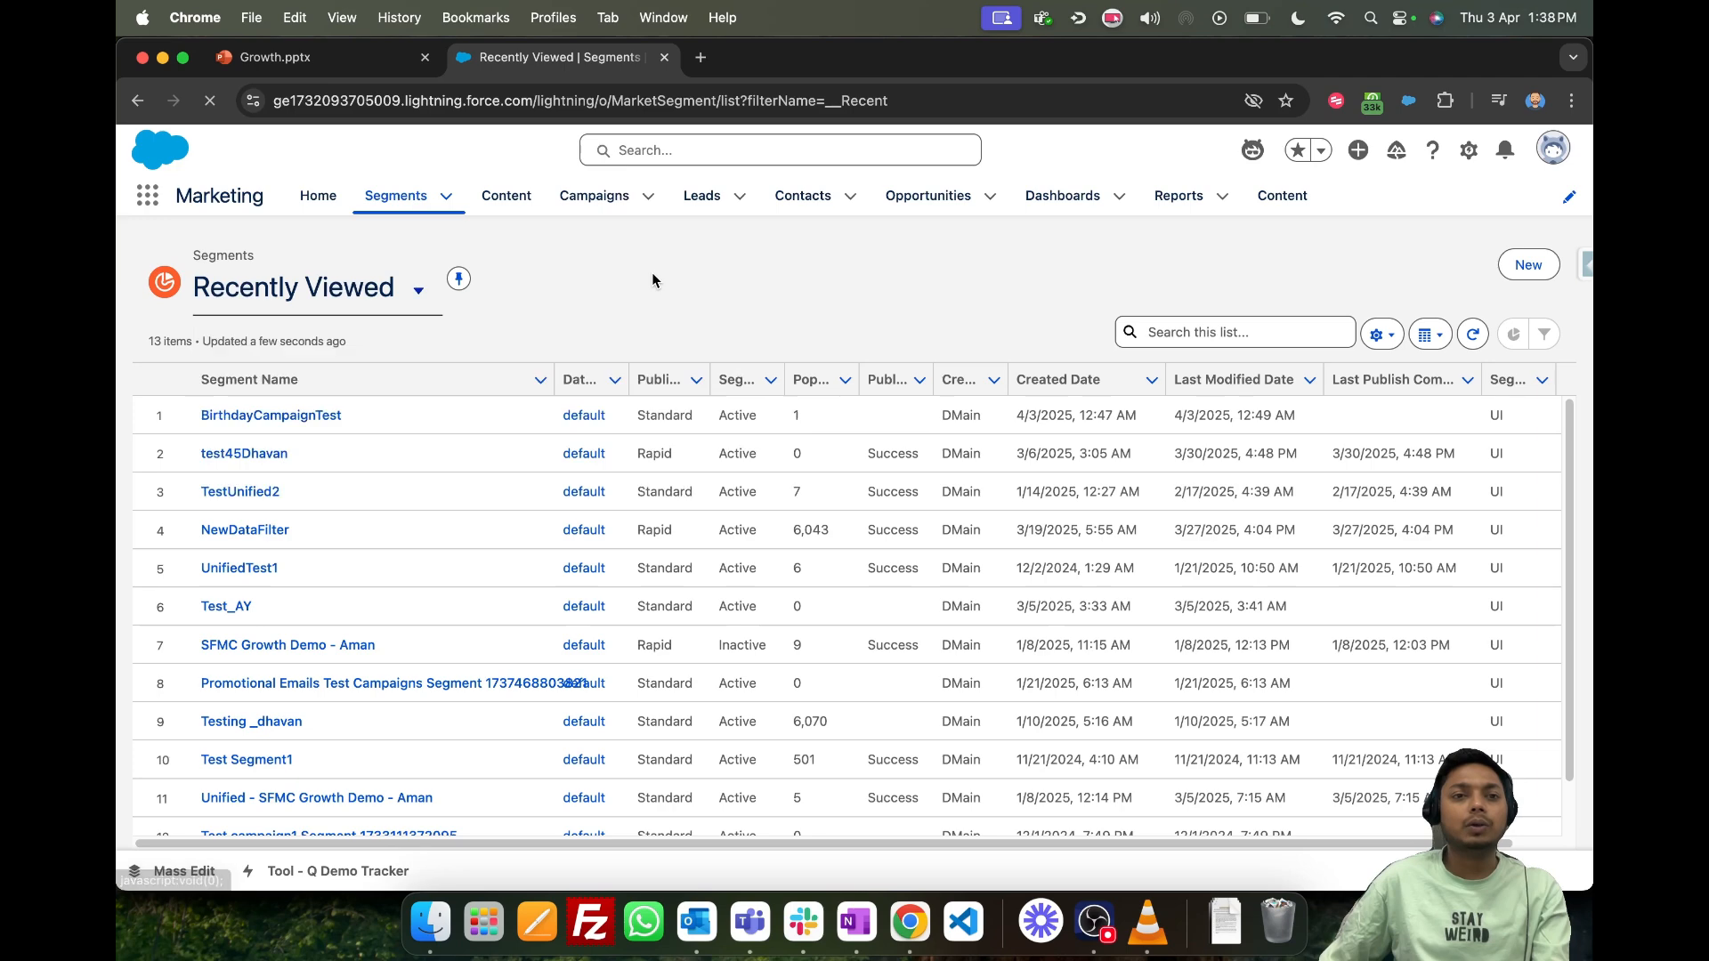
- Start a new segment of the Standard Segment type and proceed to its properties
scroll(554, 523, down, 3)
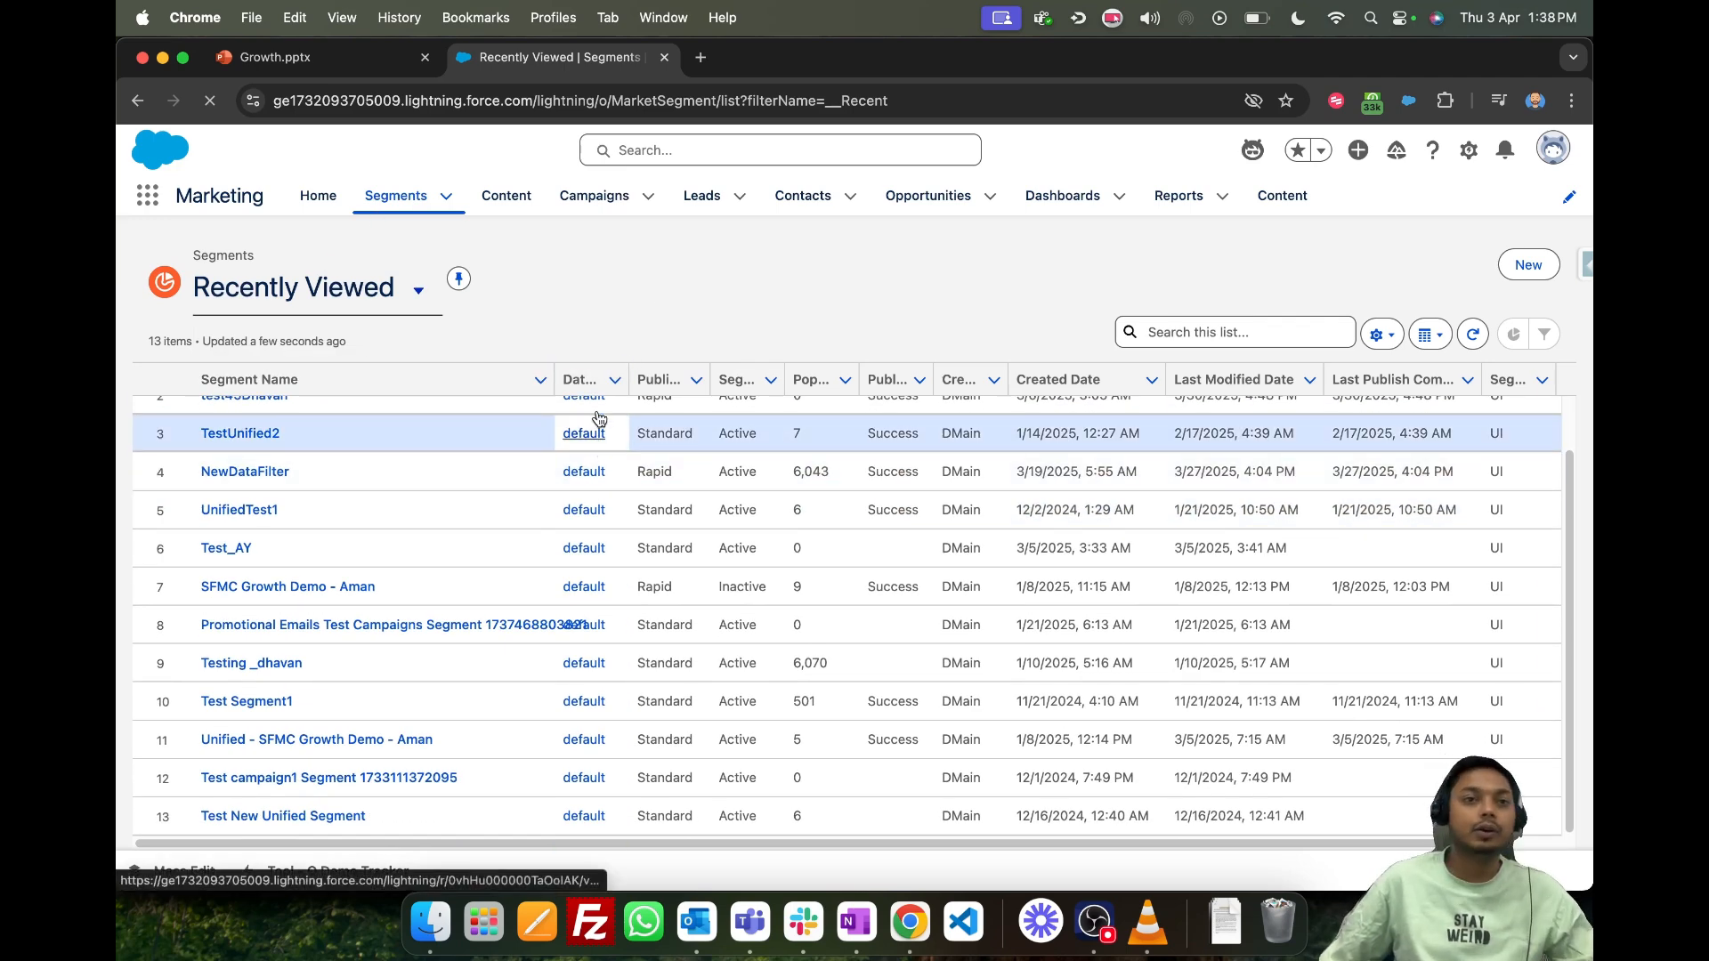
scroll(930, 546, up, 3)
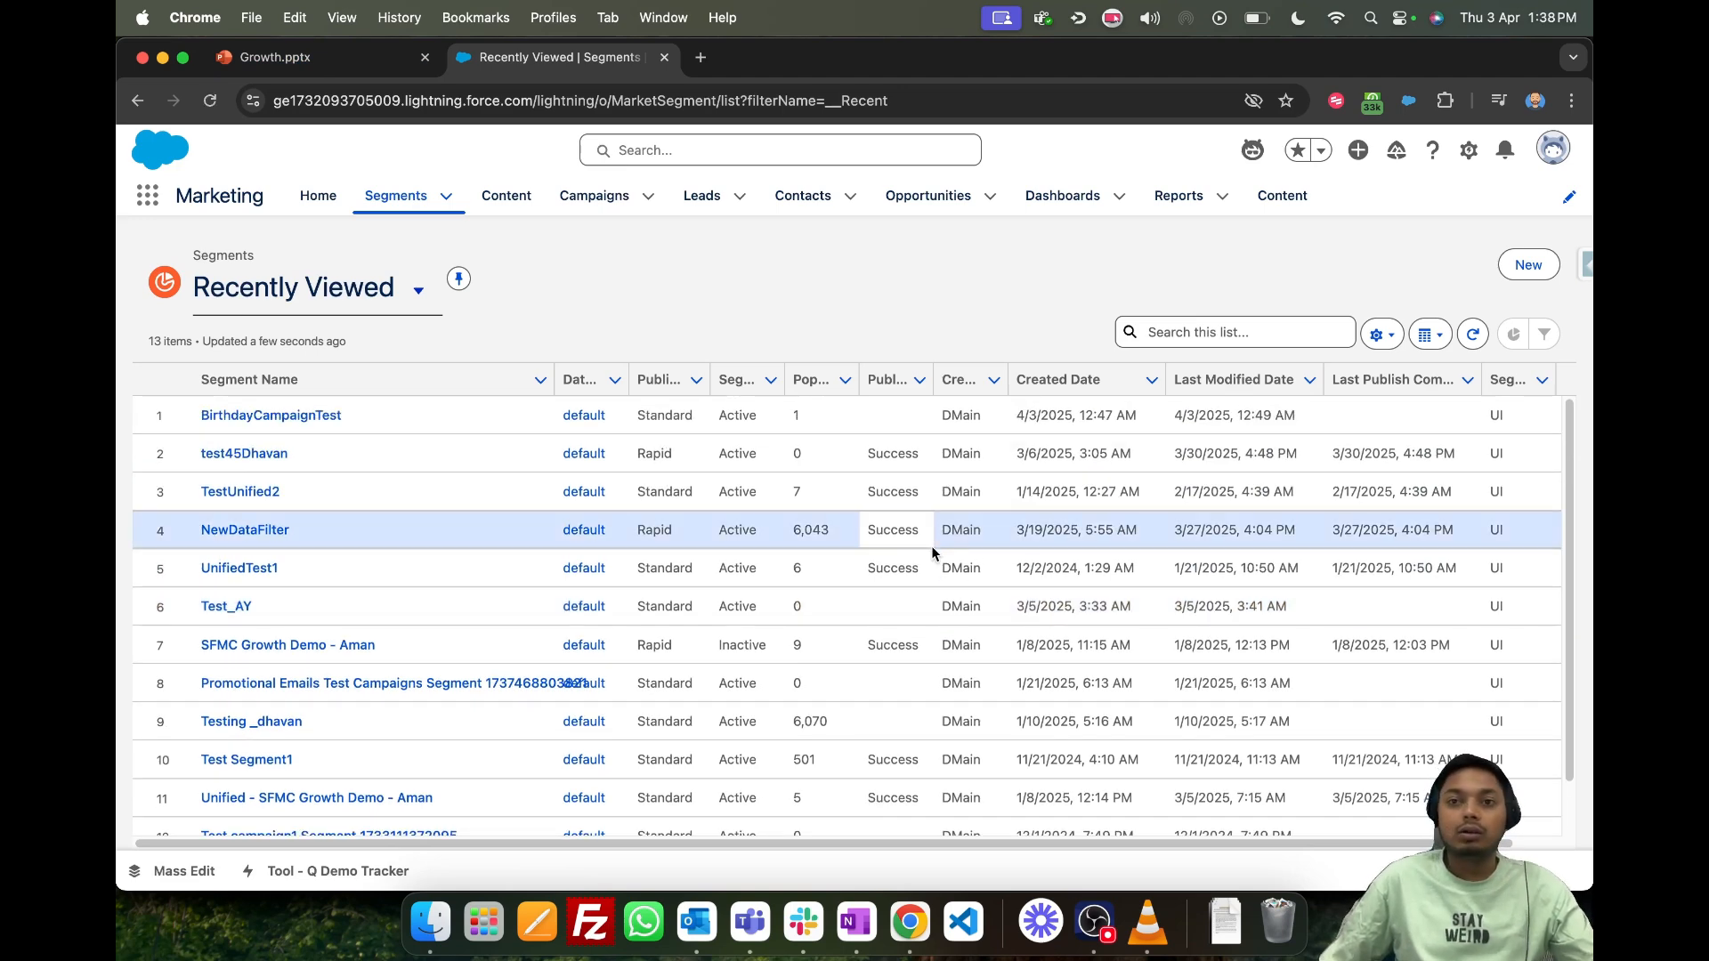
scroll(926, 546, down, 3)
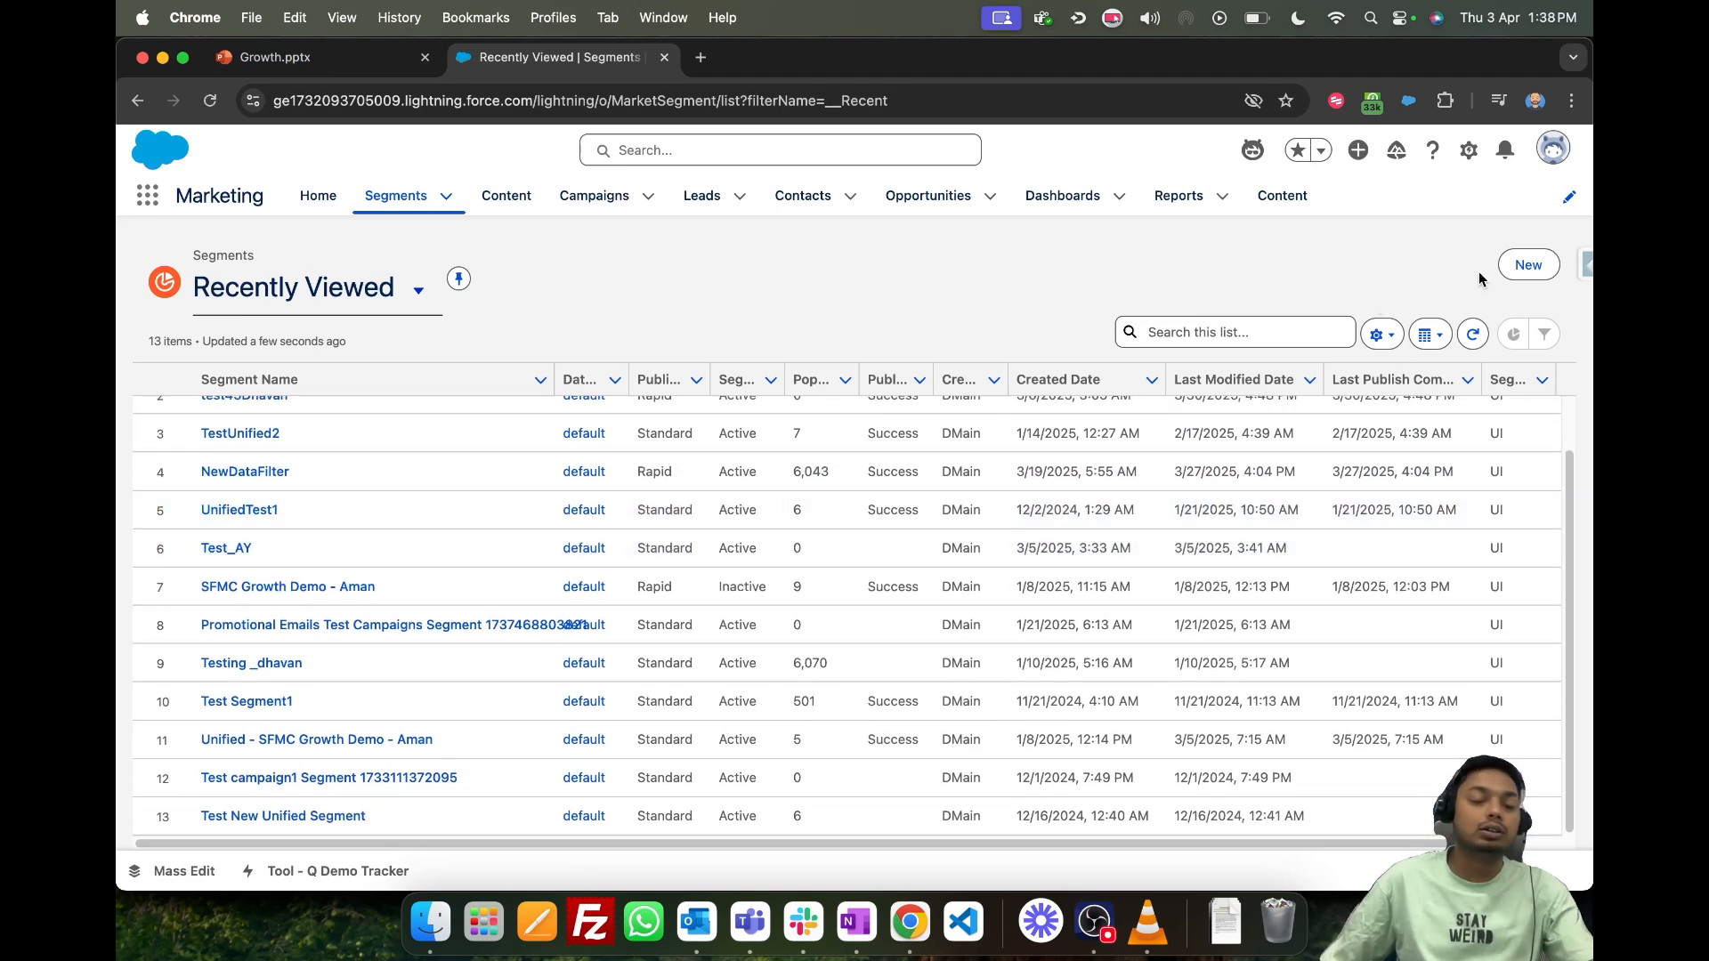
click(1535, 266)
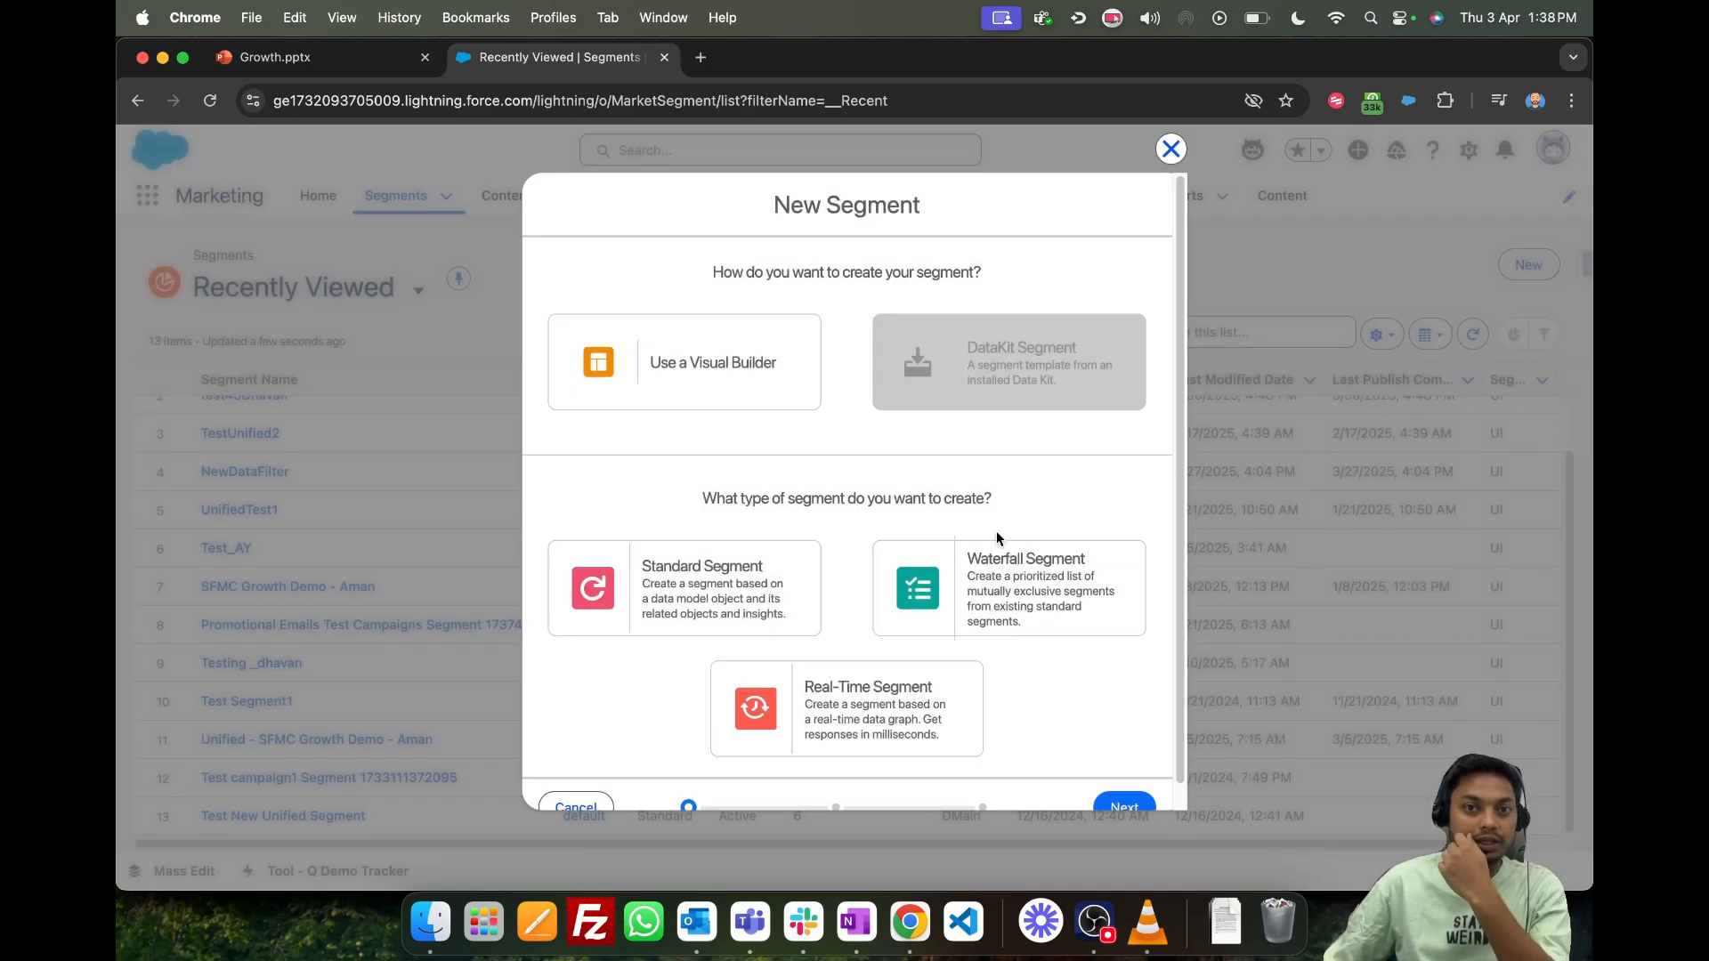
scroll(725, 435, down, 1)
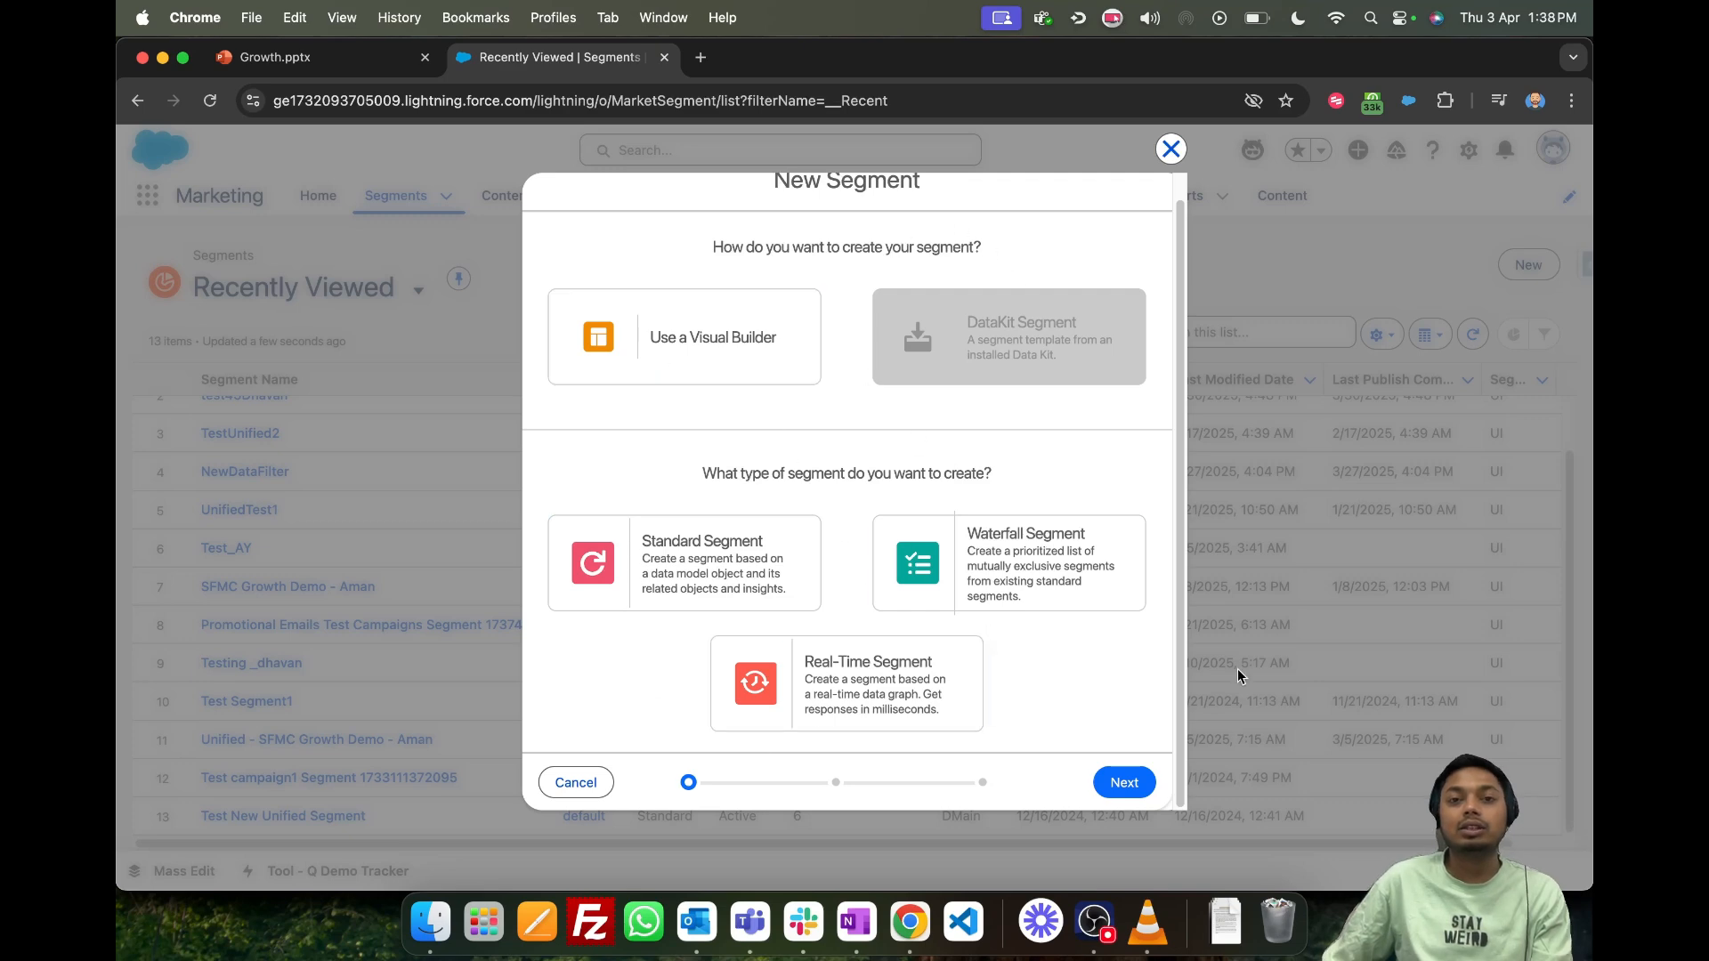
click(681, 534)
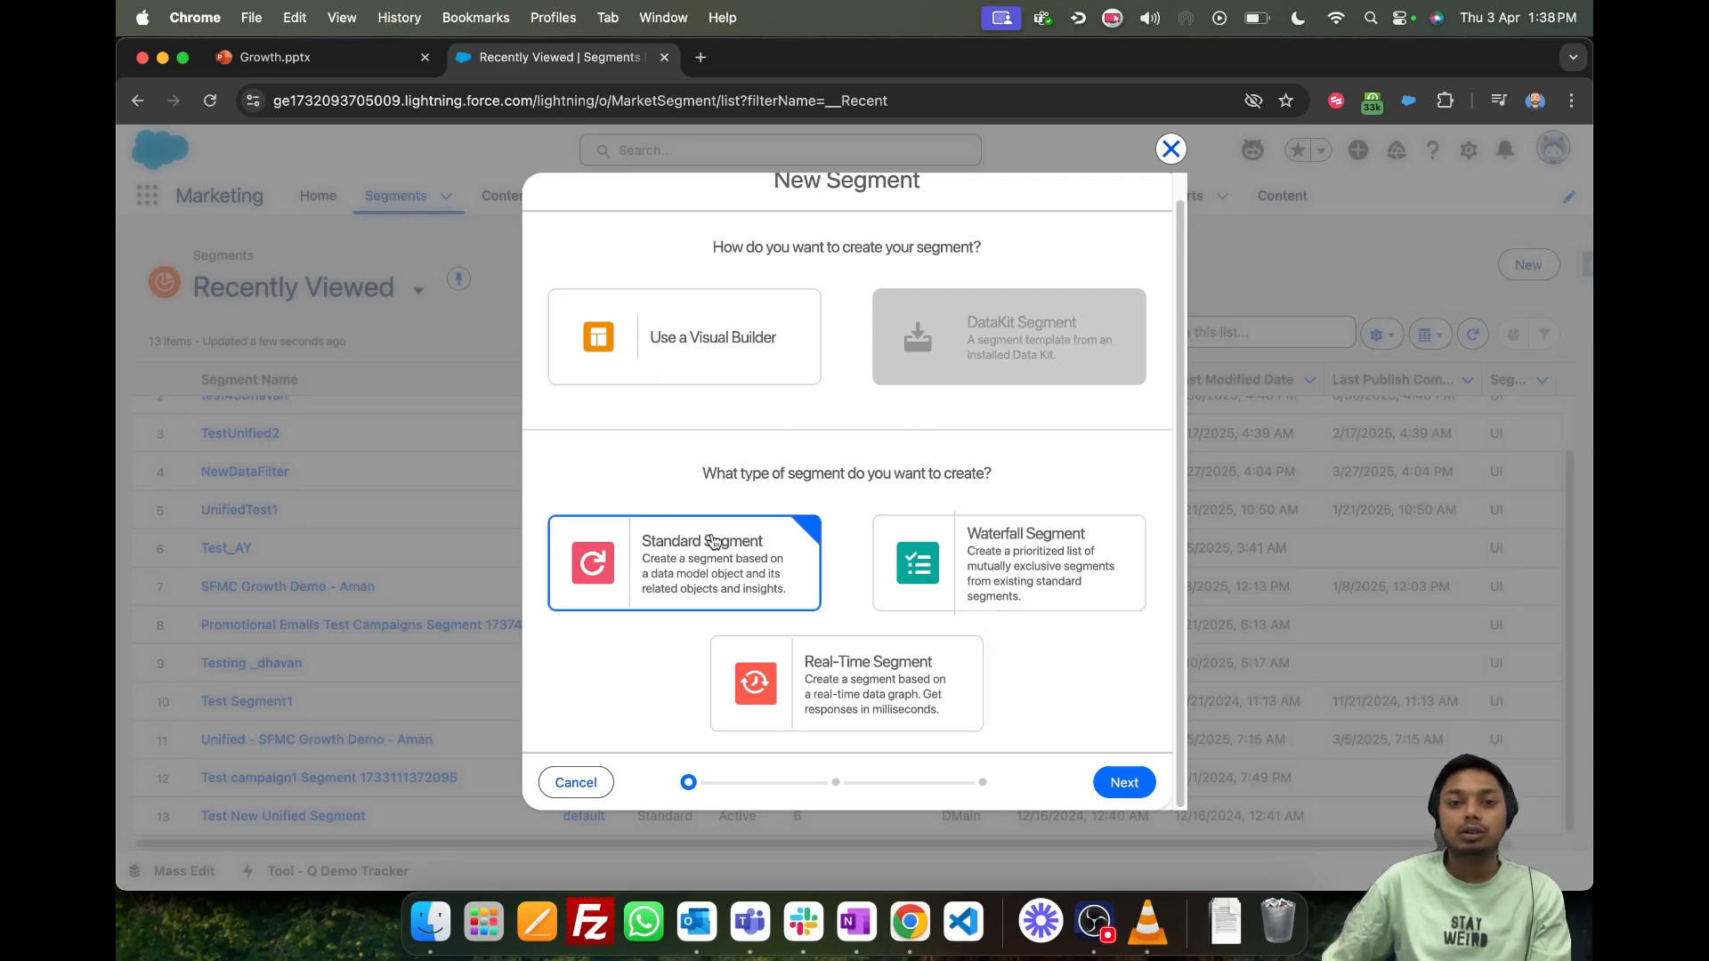
click(1125, 783)
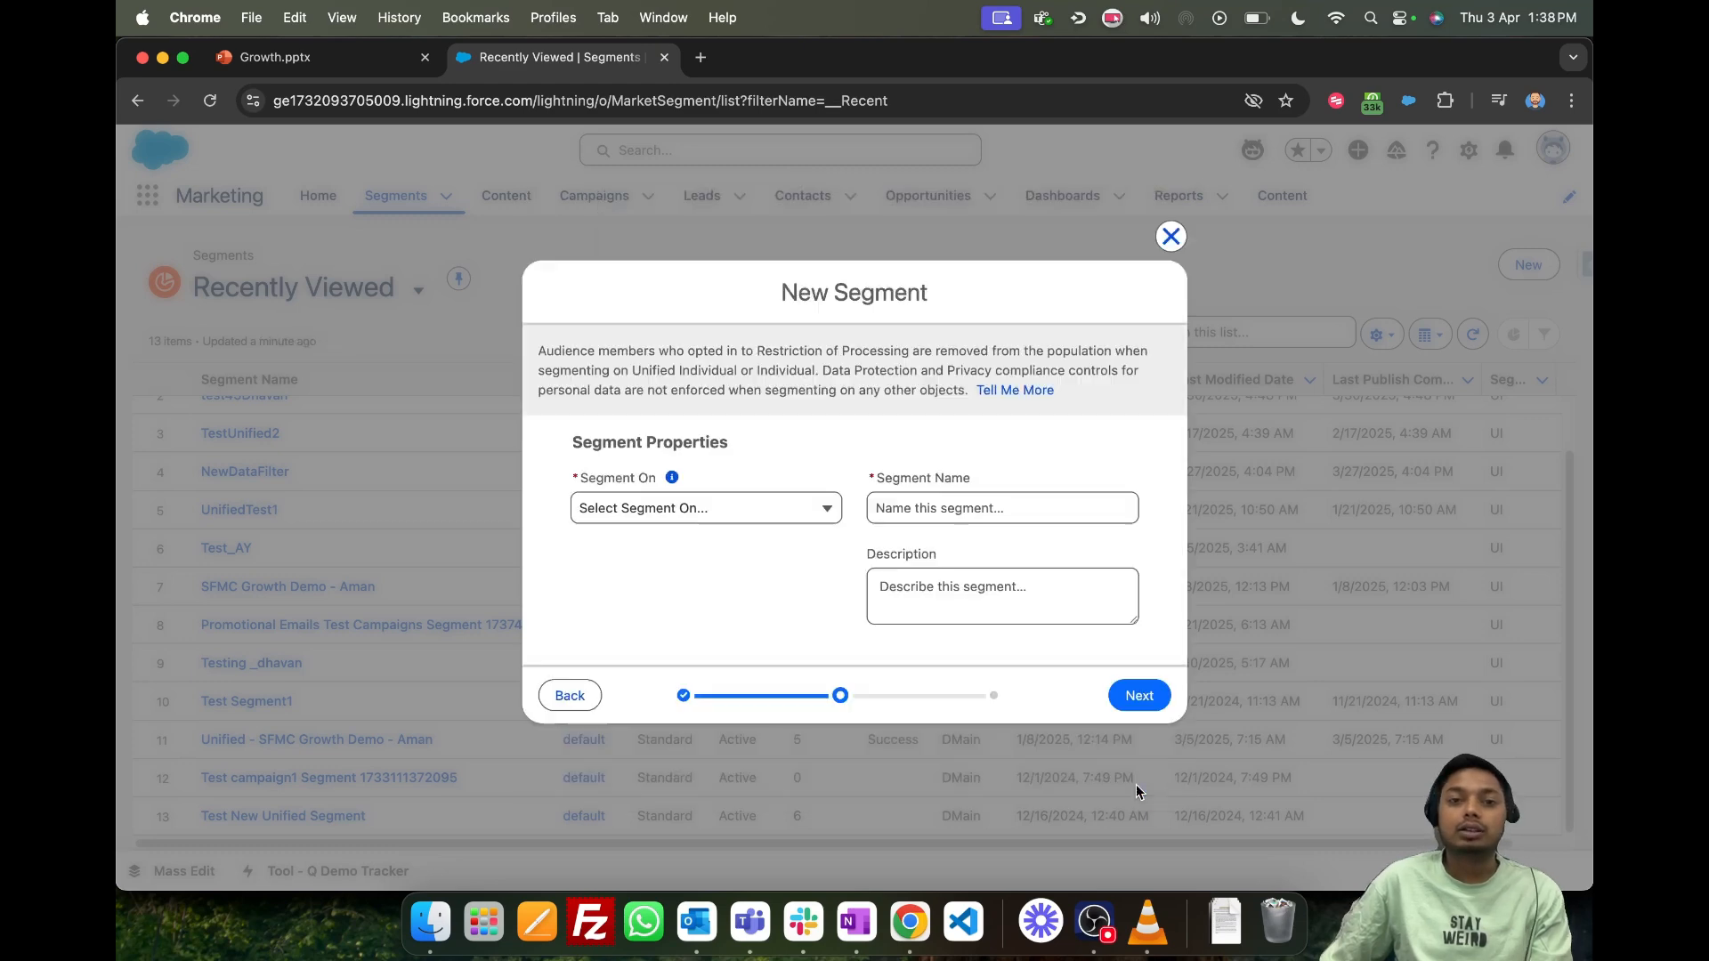
- Use the default data space for the new segment and set Segment On to Unified Individual
click(689, 511)
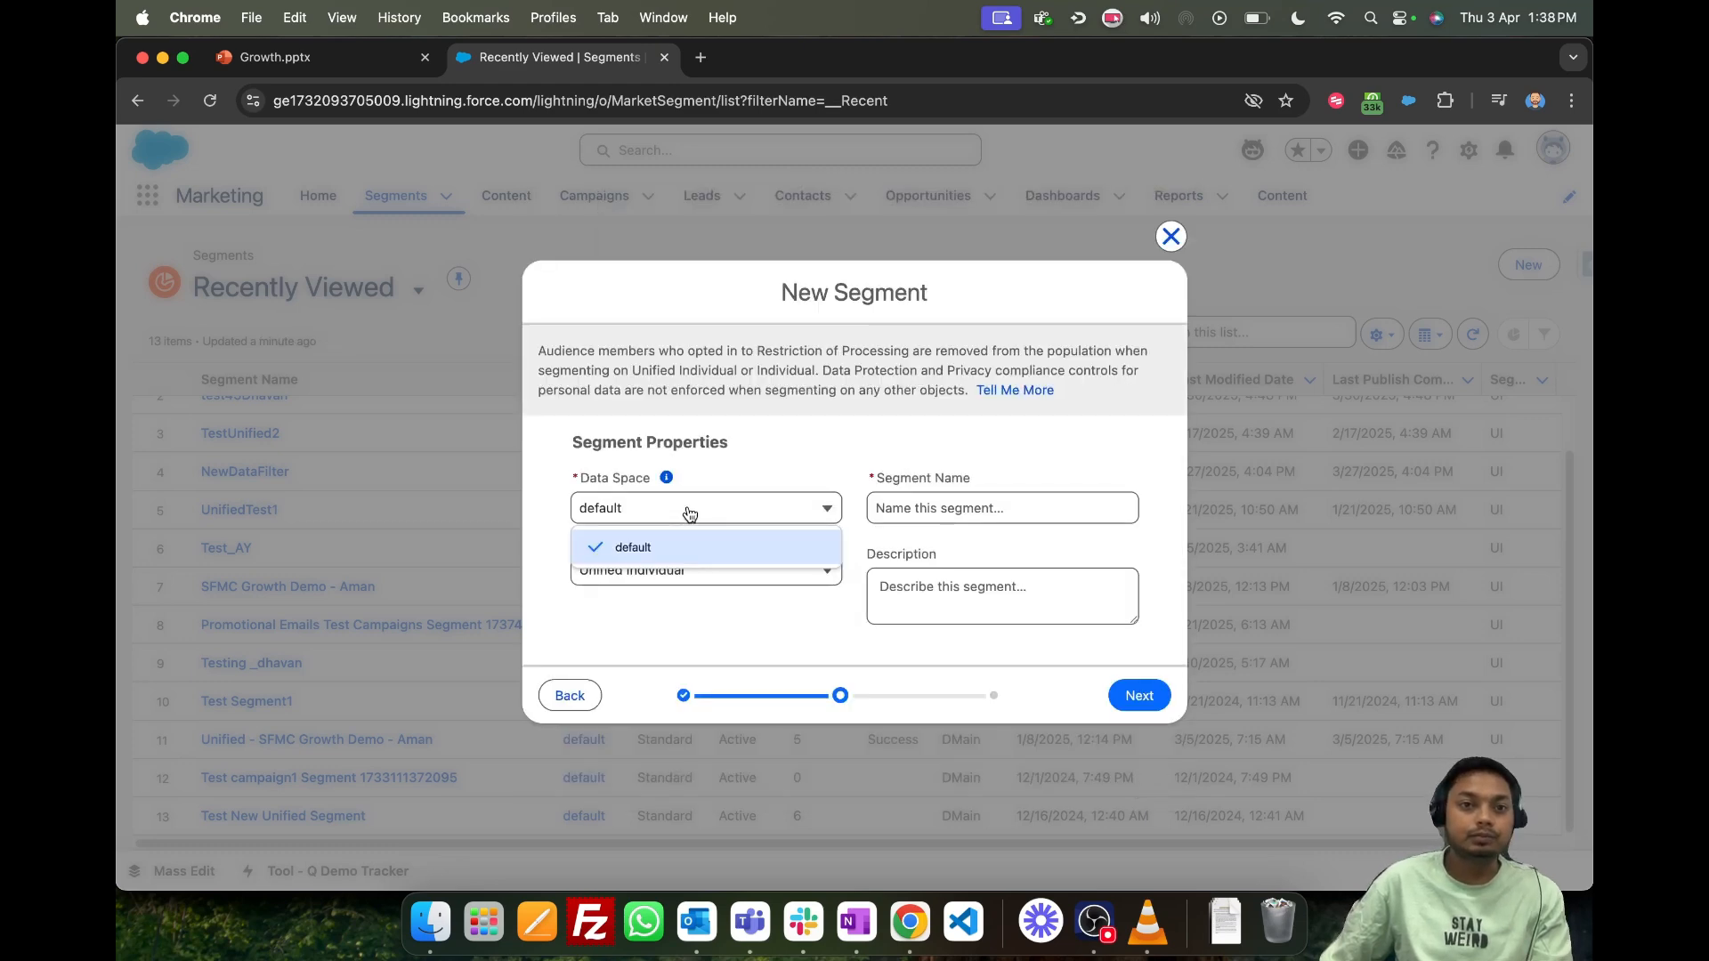
click(689, 514)
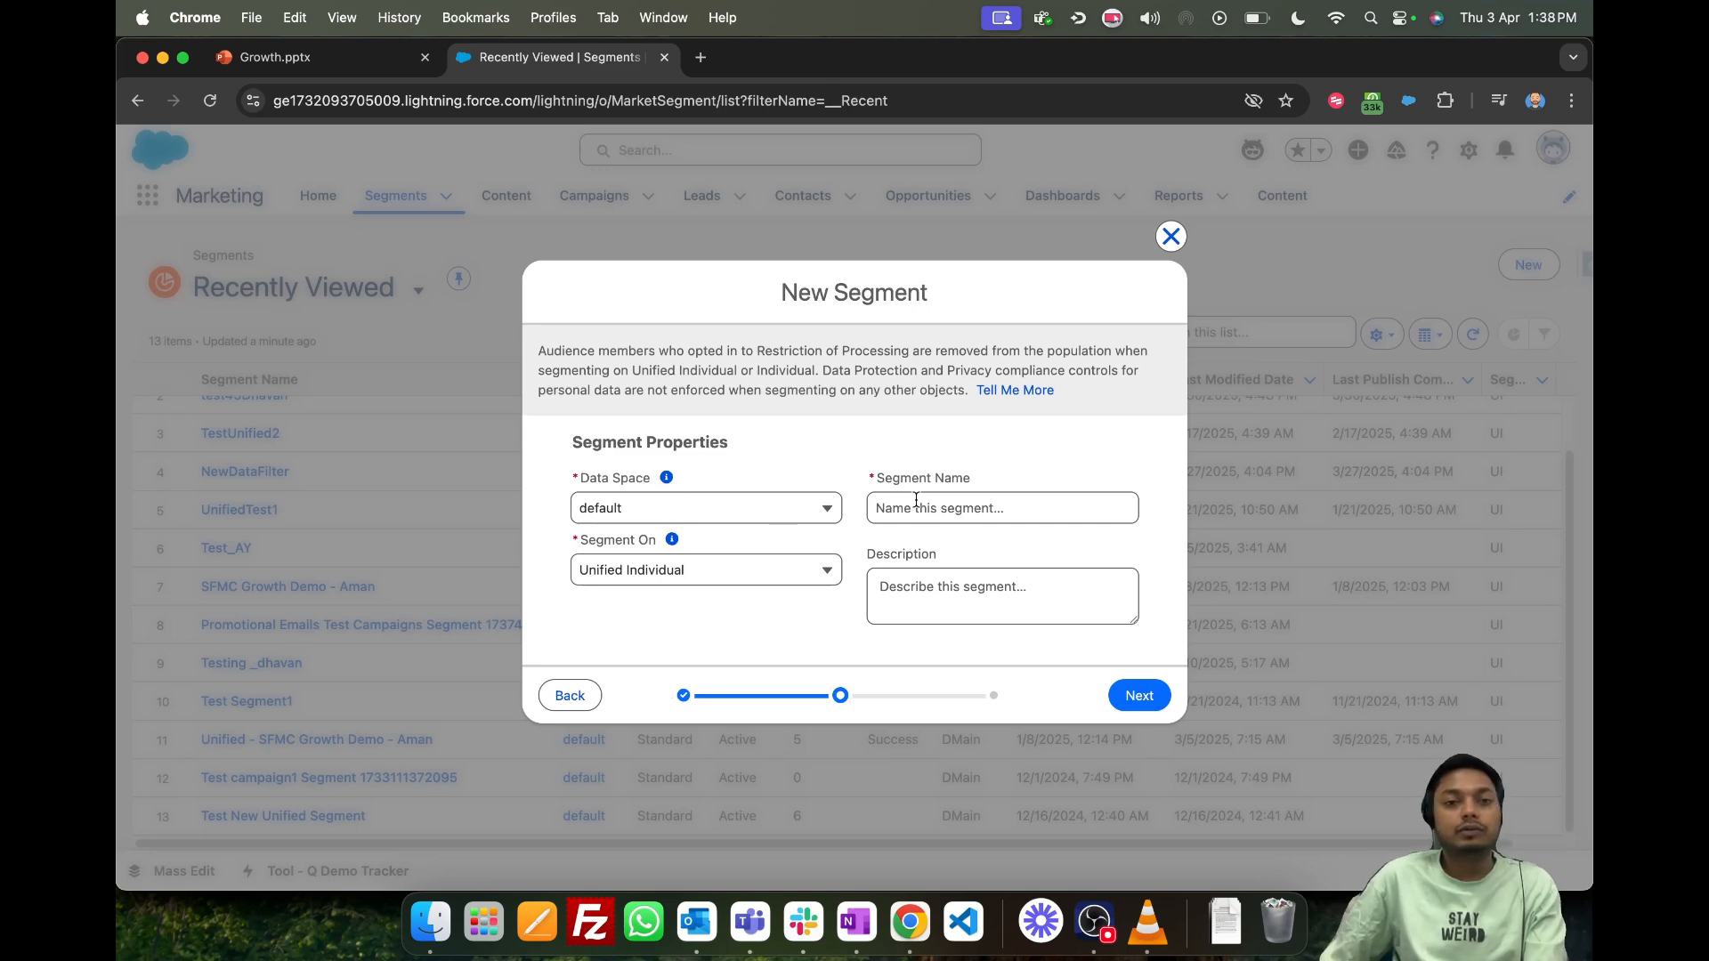
drag(572, 540, 694, 552)
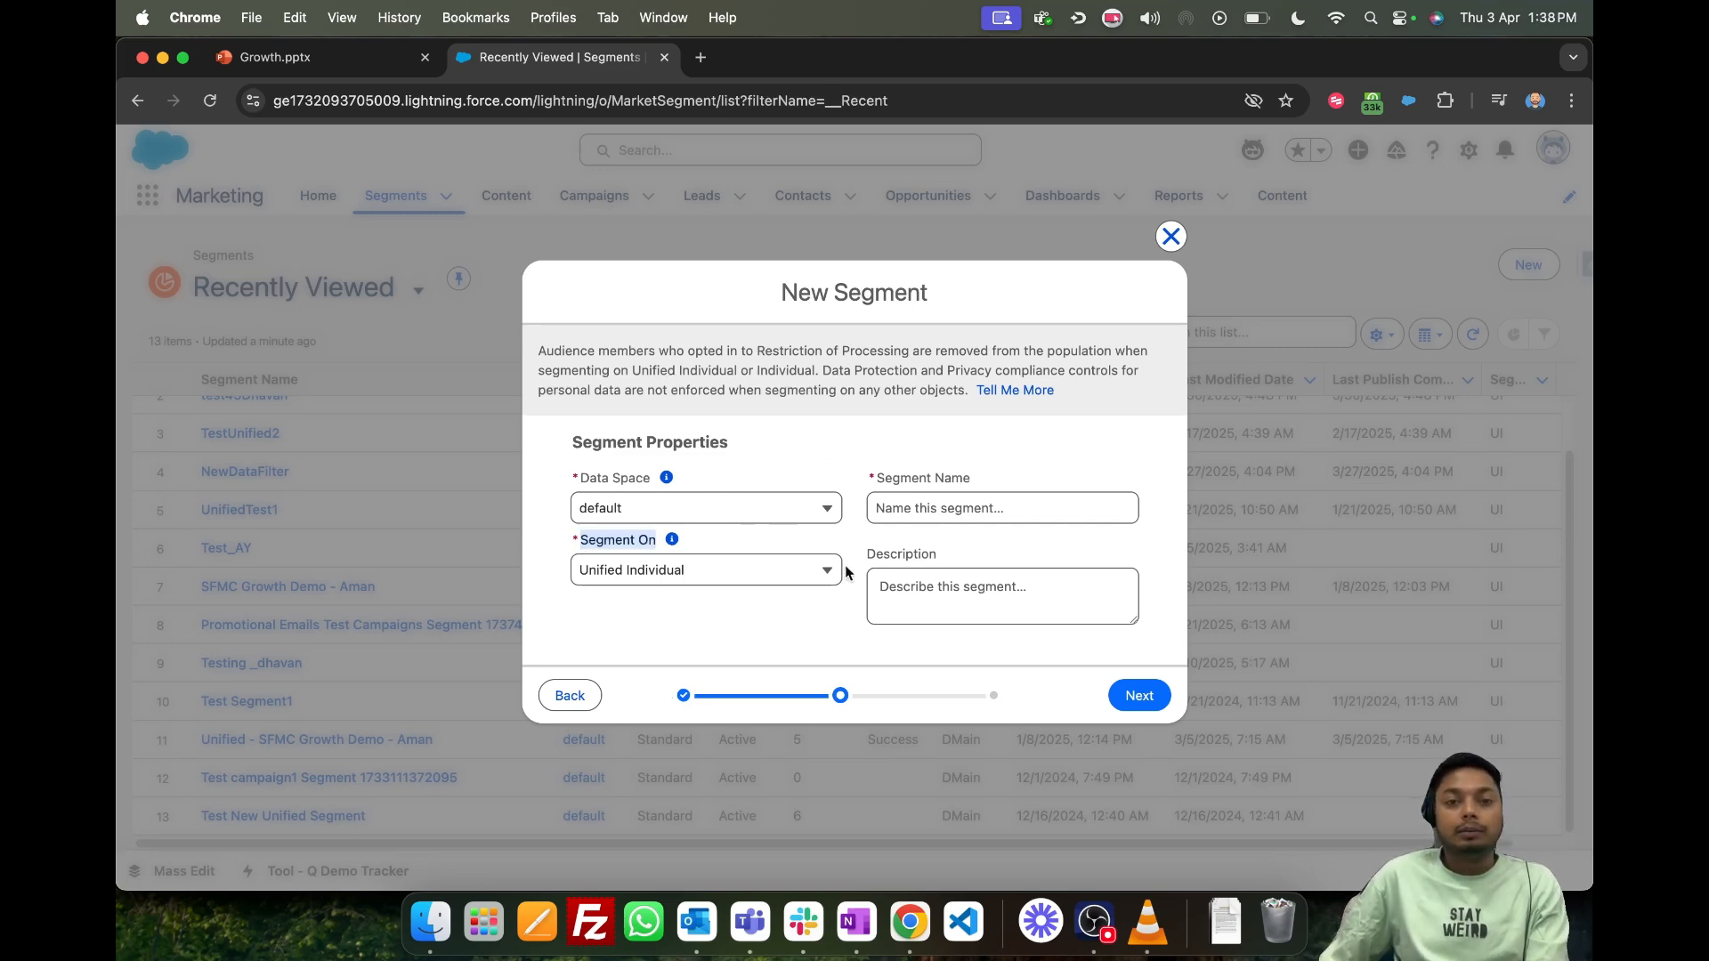
click(699, 574)
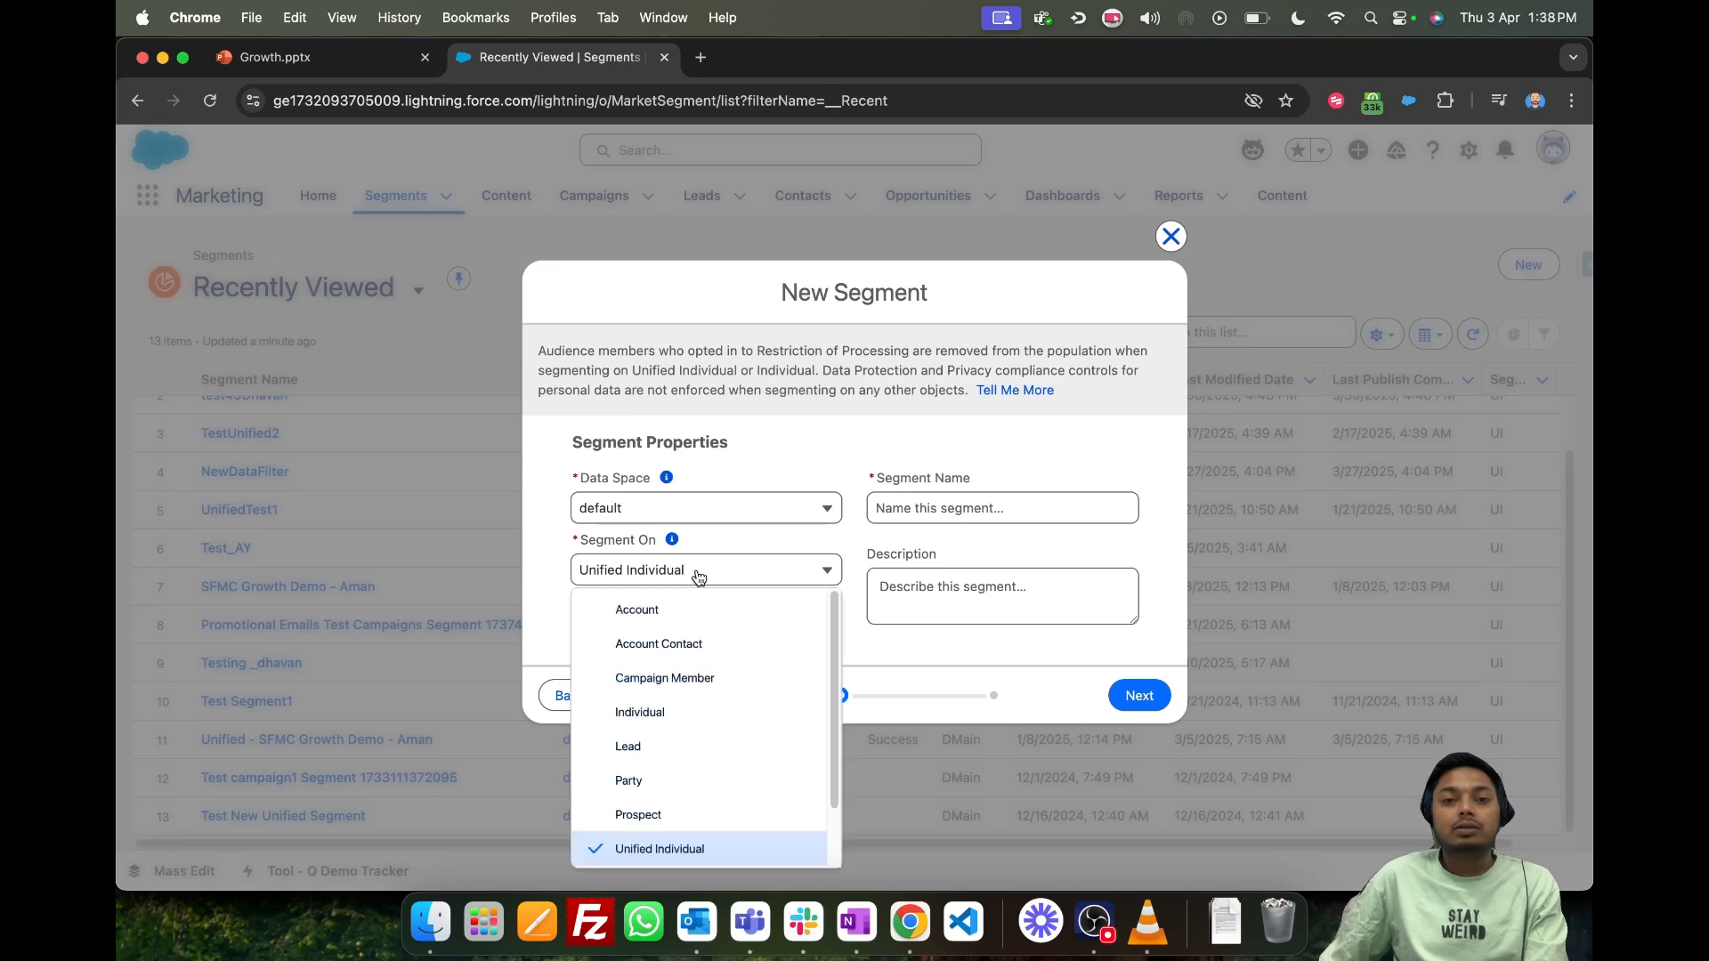
scroll(724, 637, down, 2)
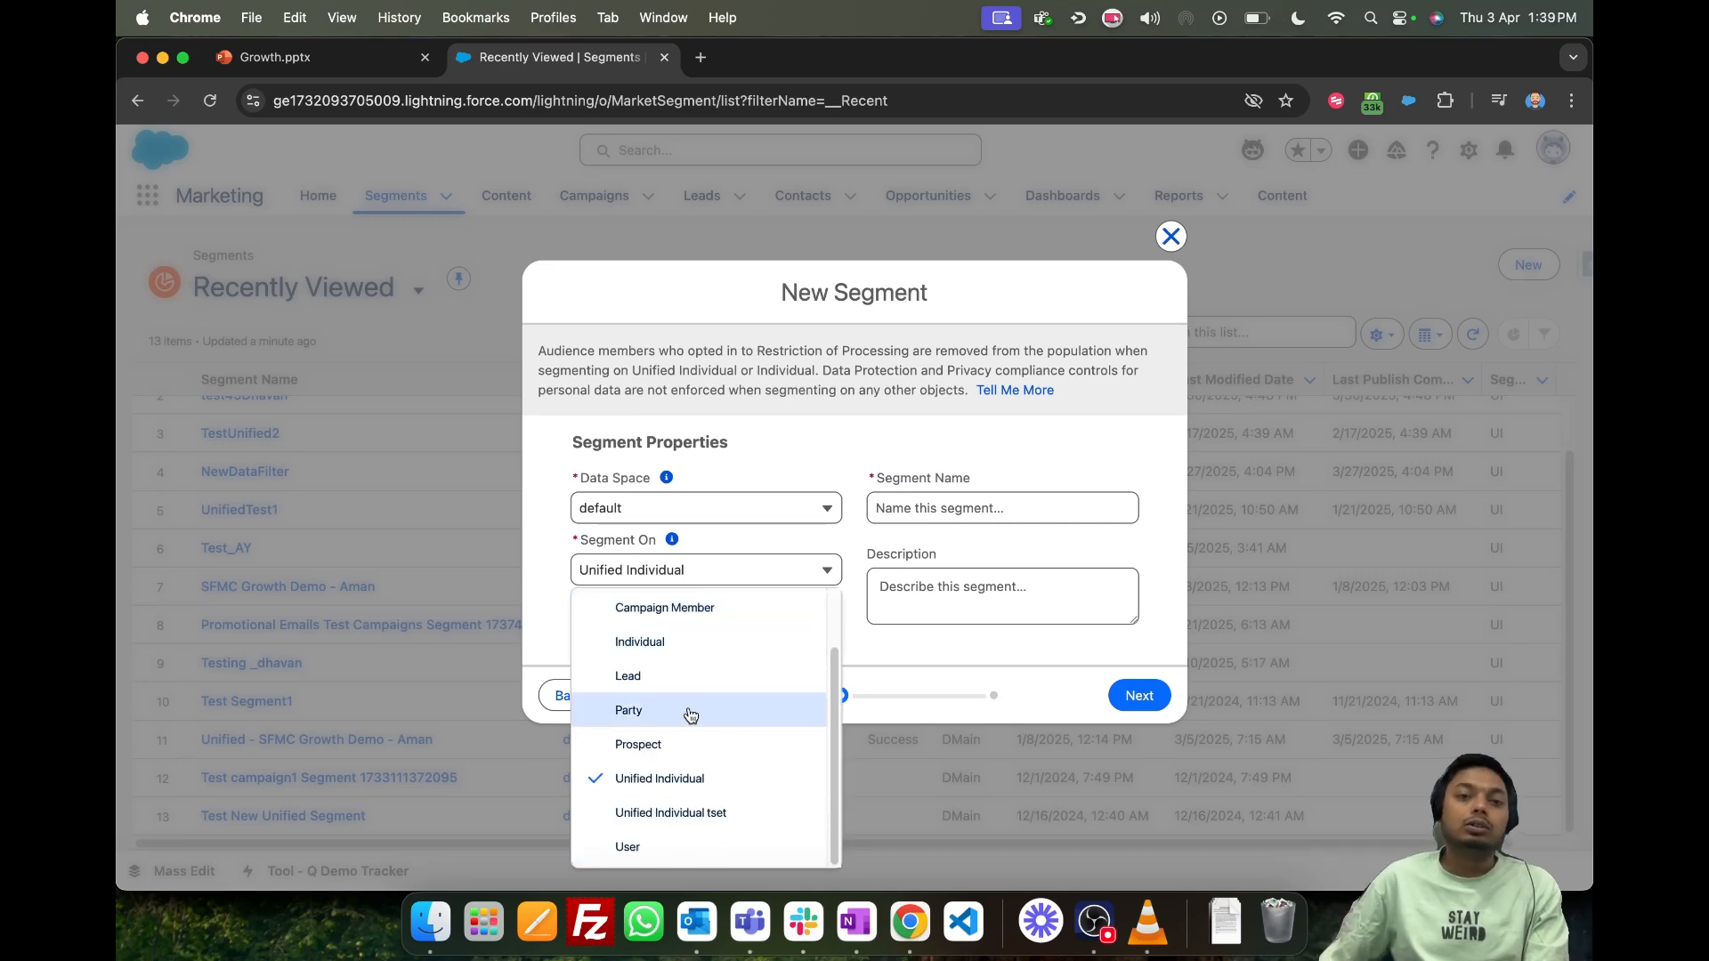
scroll(725, 676, up, 2)
scroll(728, 712, down, 2)
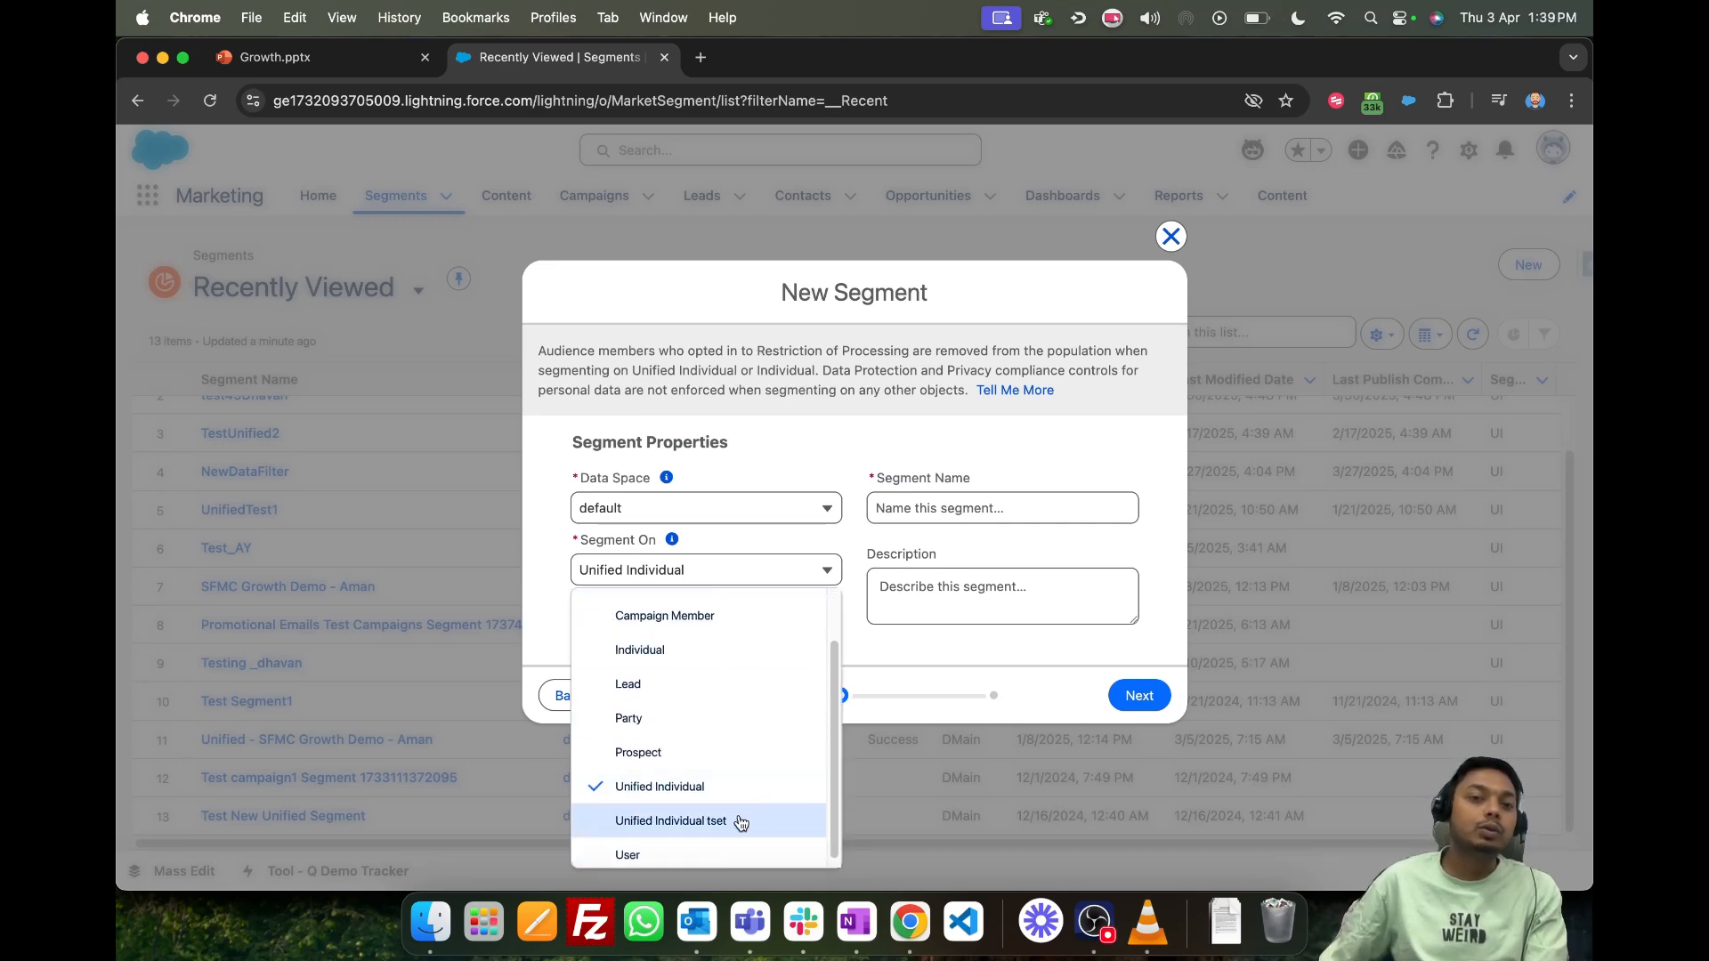
click(703, 804)
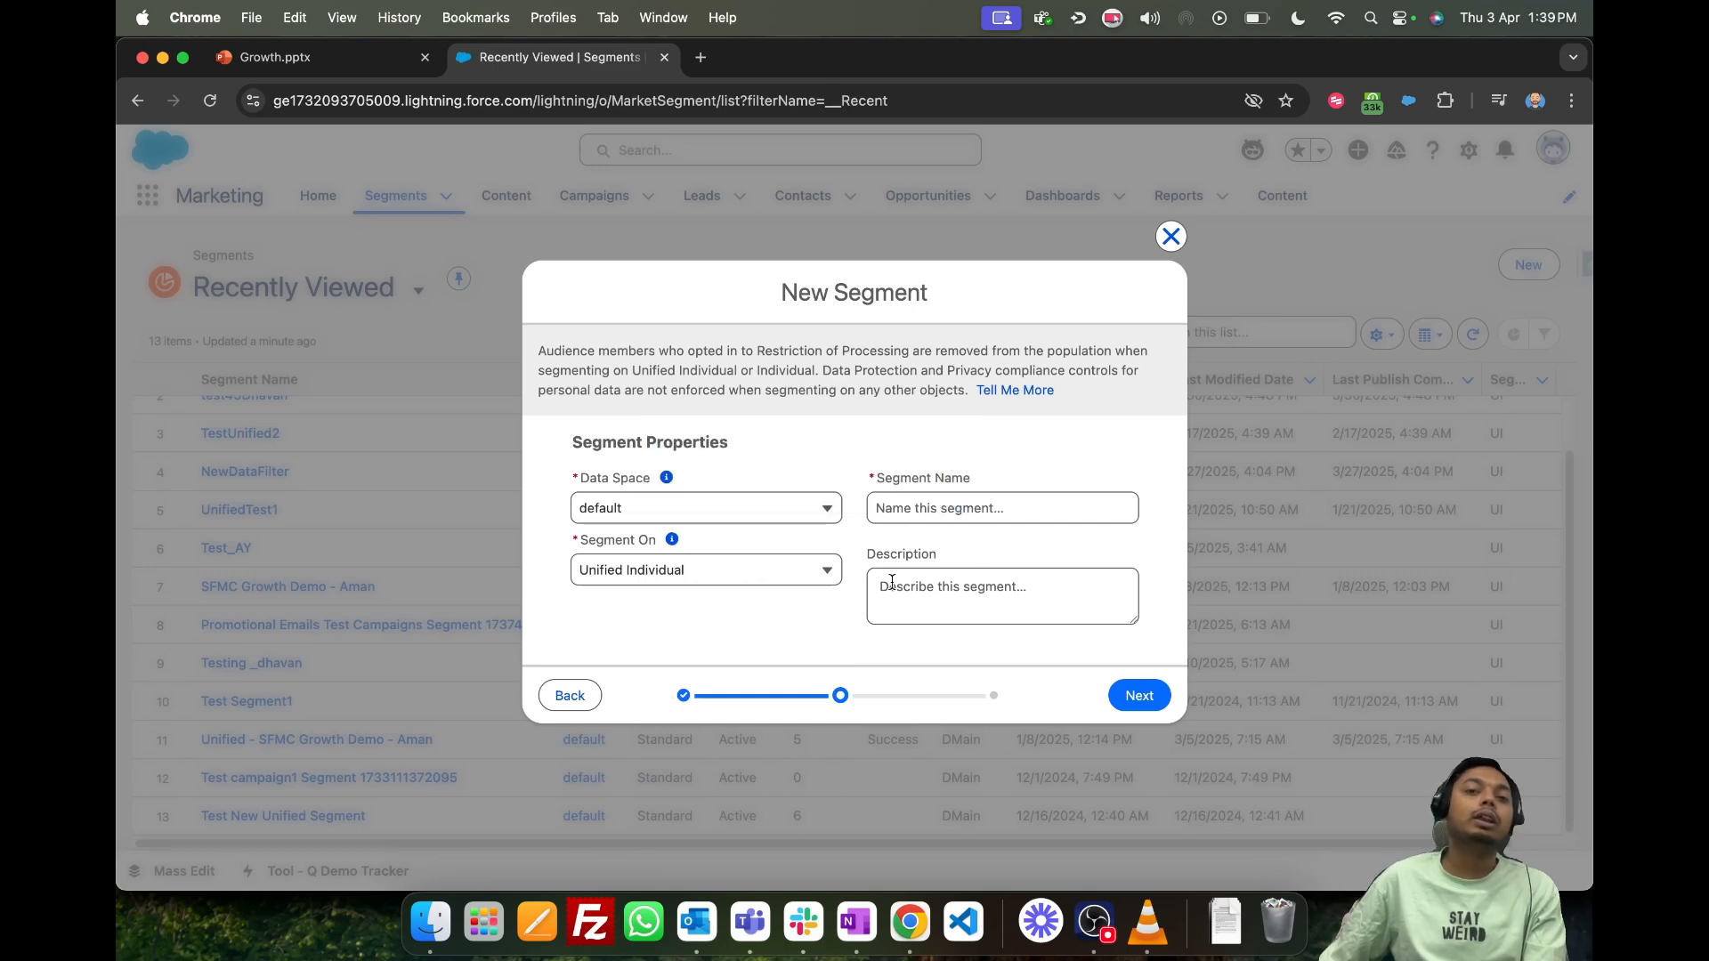
click(630, 579)
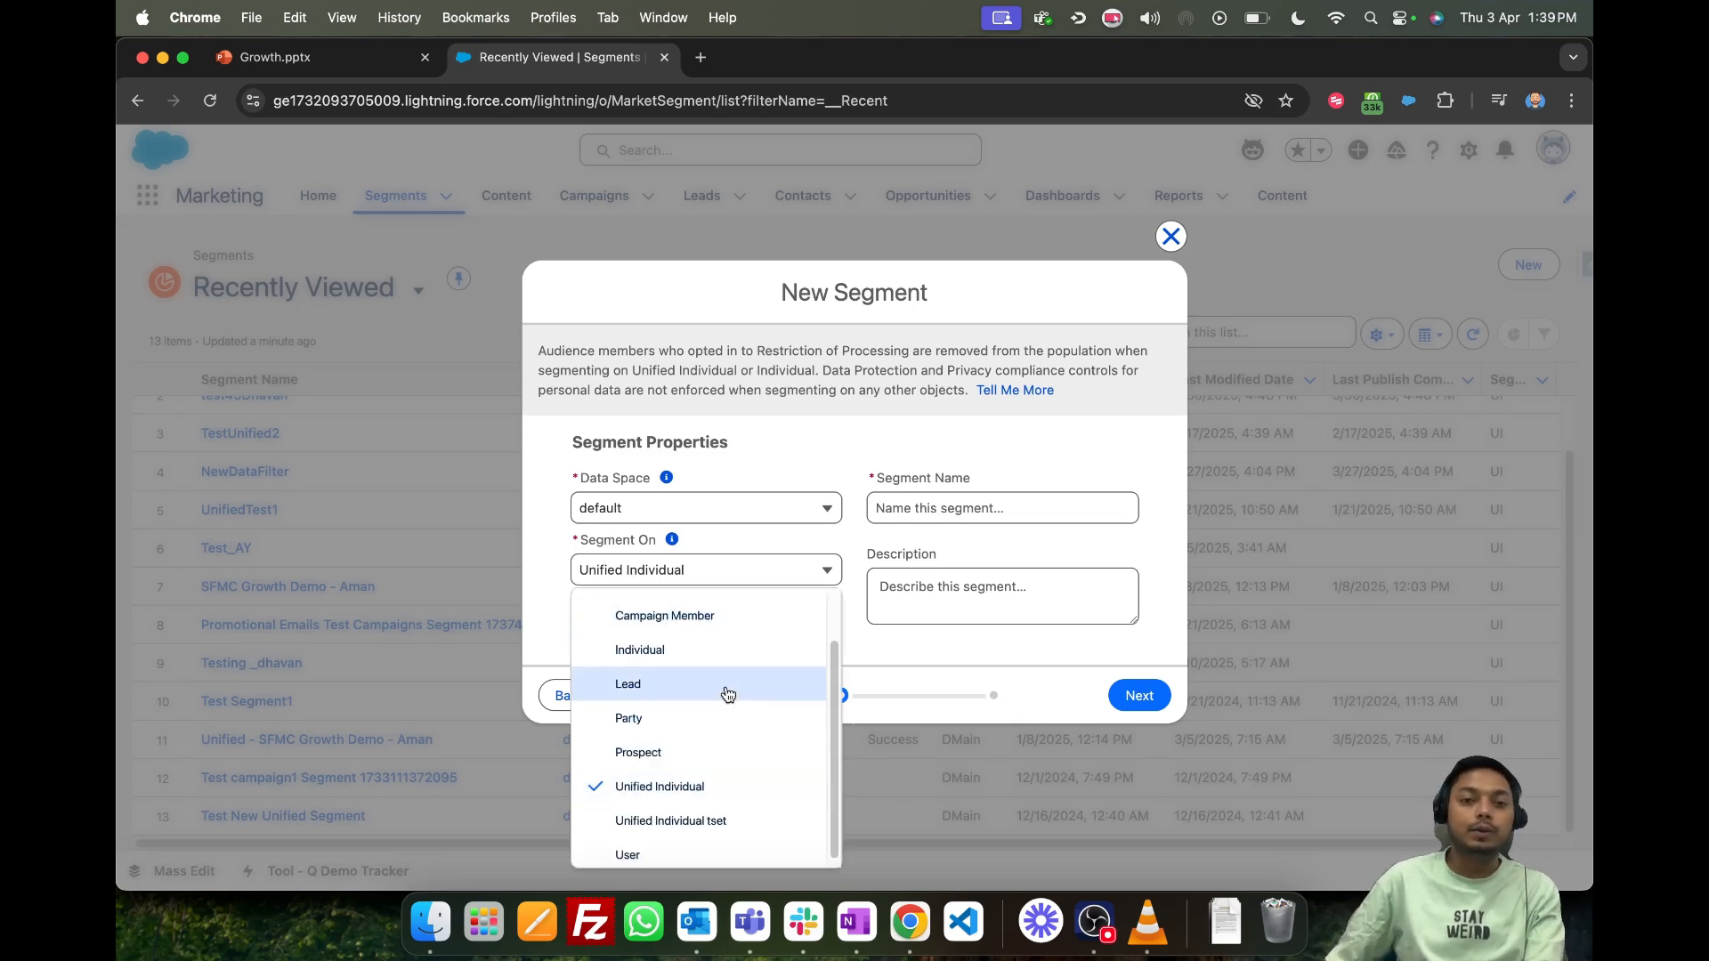
scroll(722, 706, down, 1)
click(689, 781)
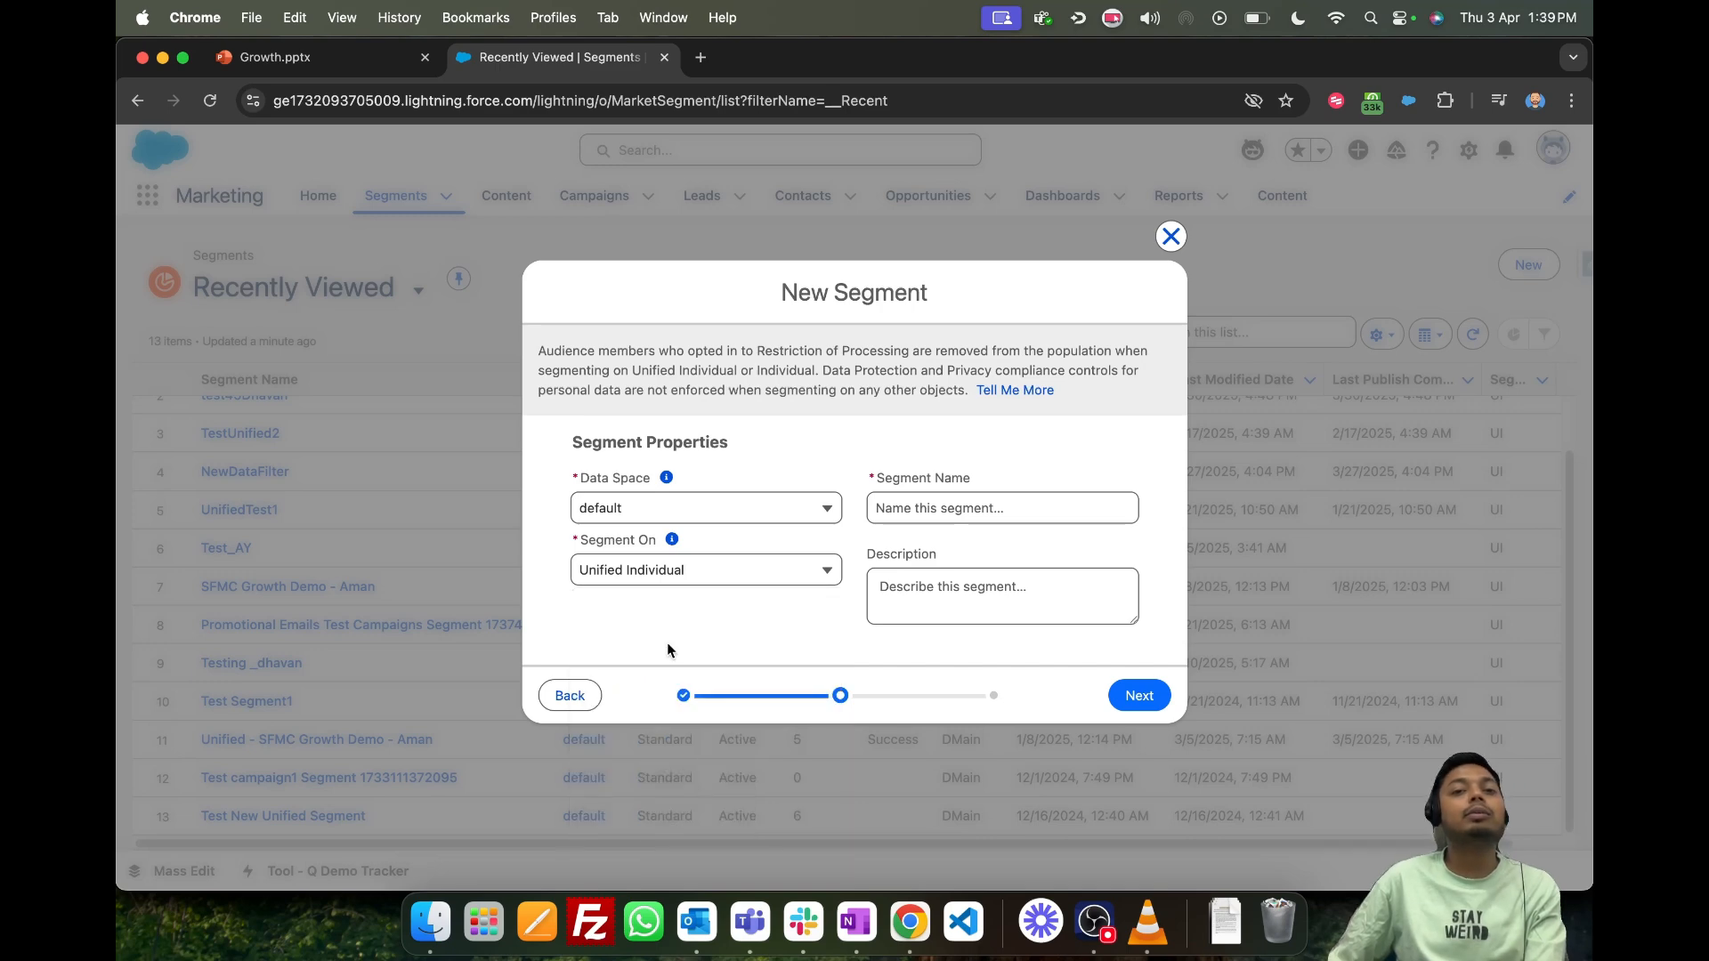
click(682, 571)
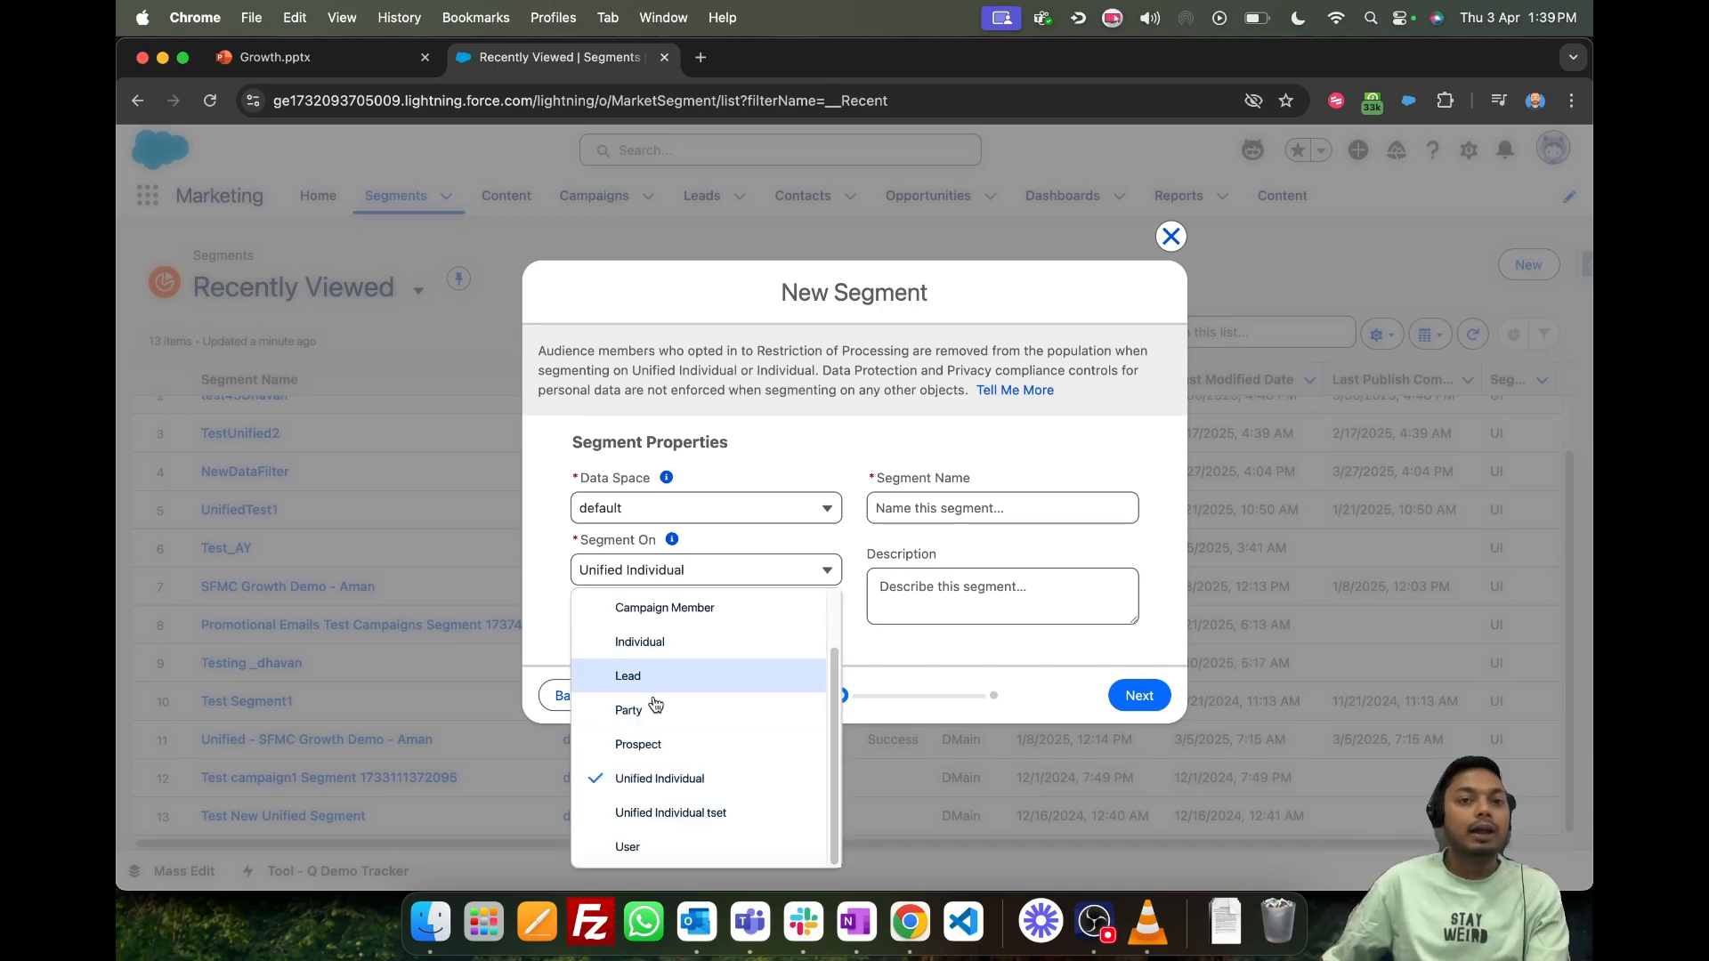
click(658, 778)
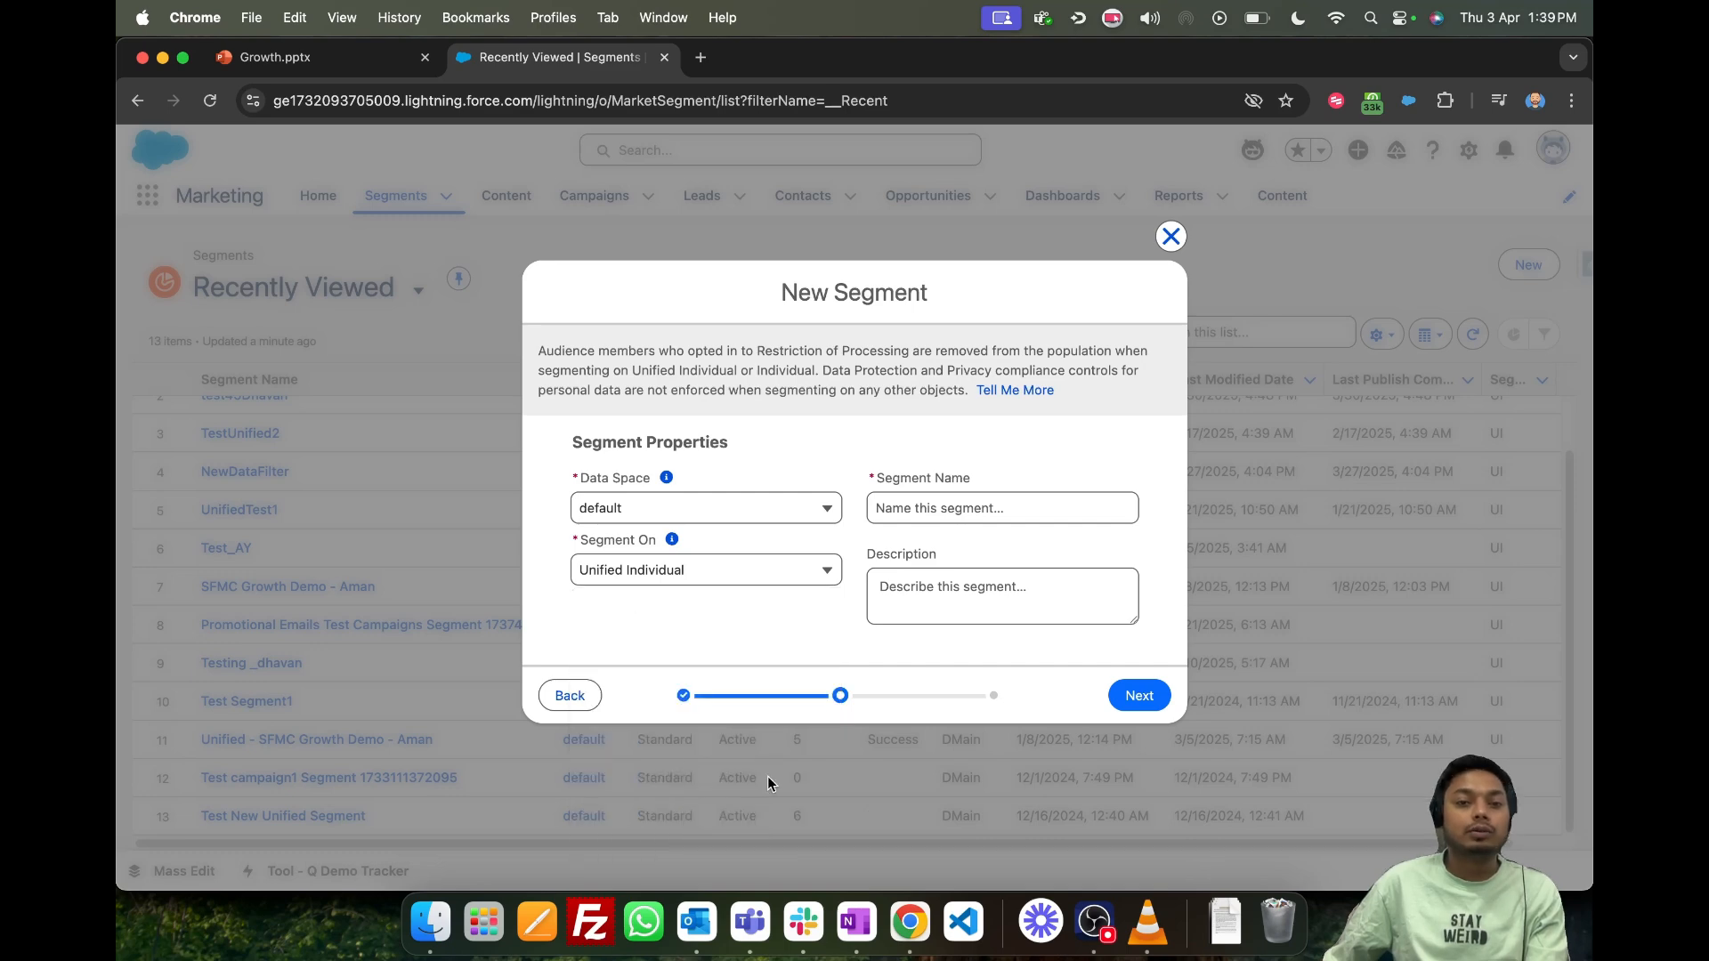
- Name the segment "Birthday Campaign" and proceed to its publish type and schedule settings
click(982, 506)
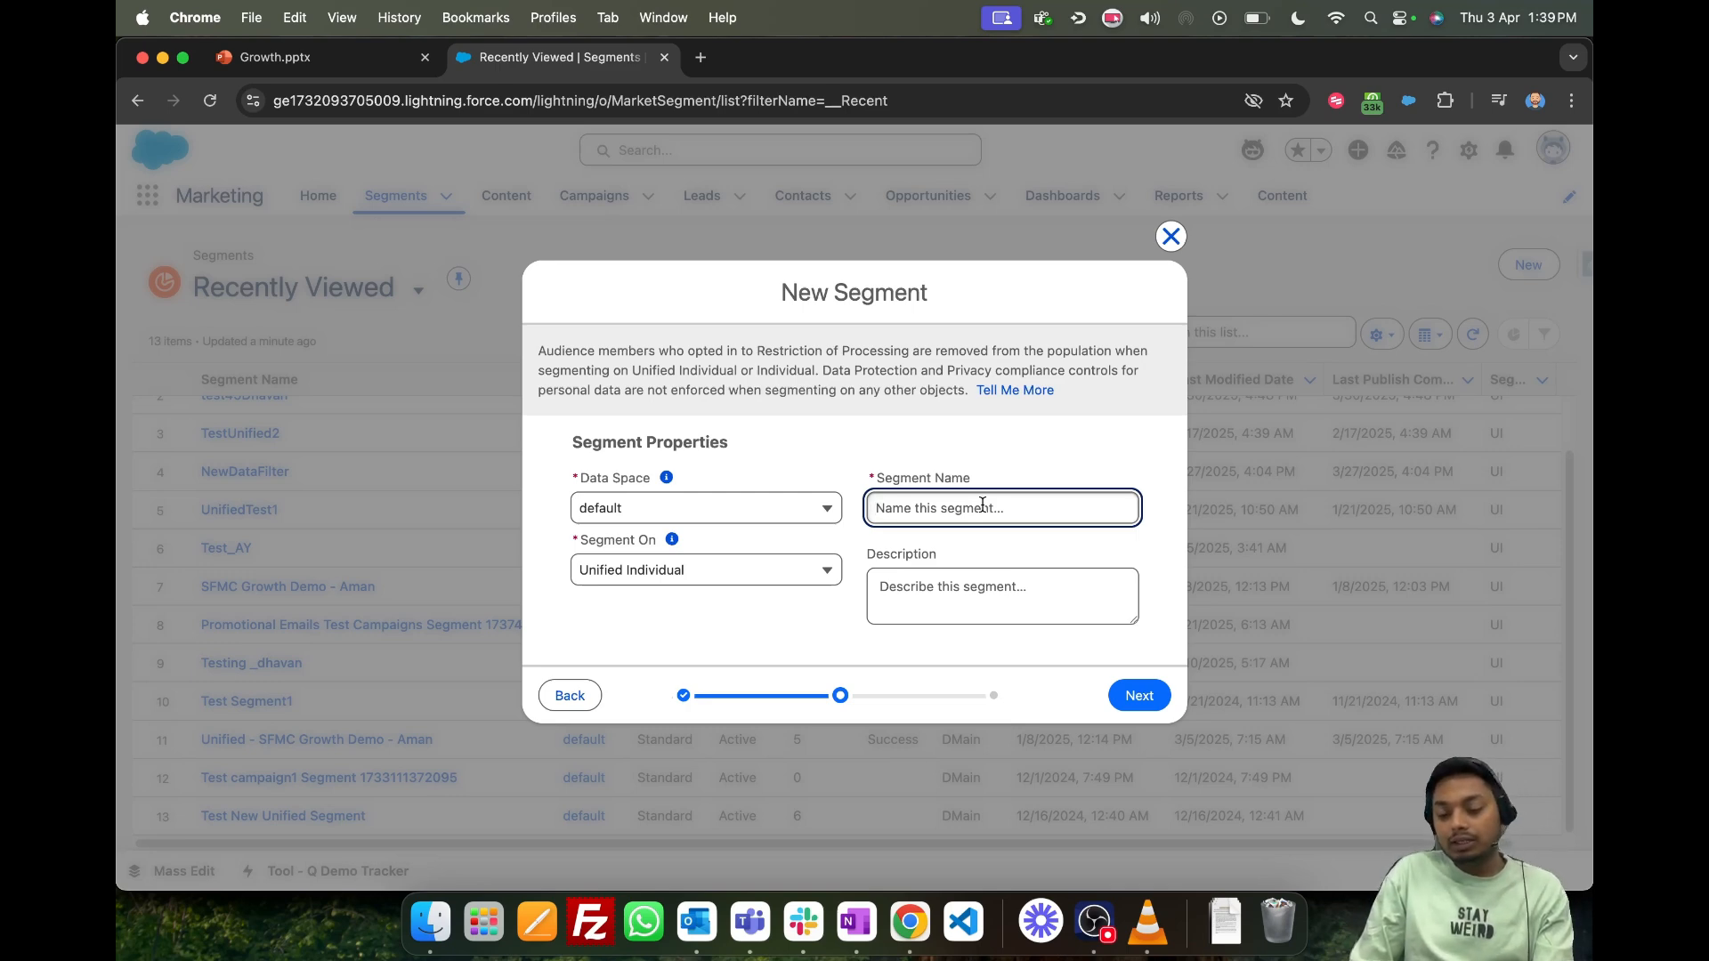
text(Birthday )
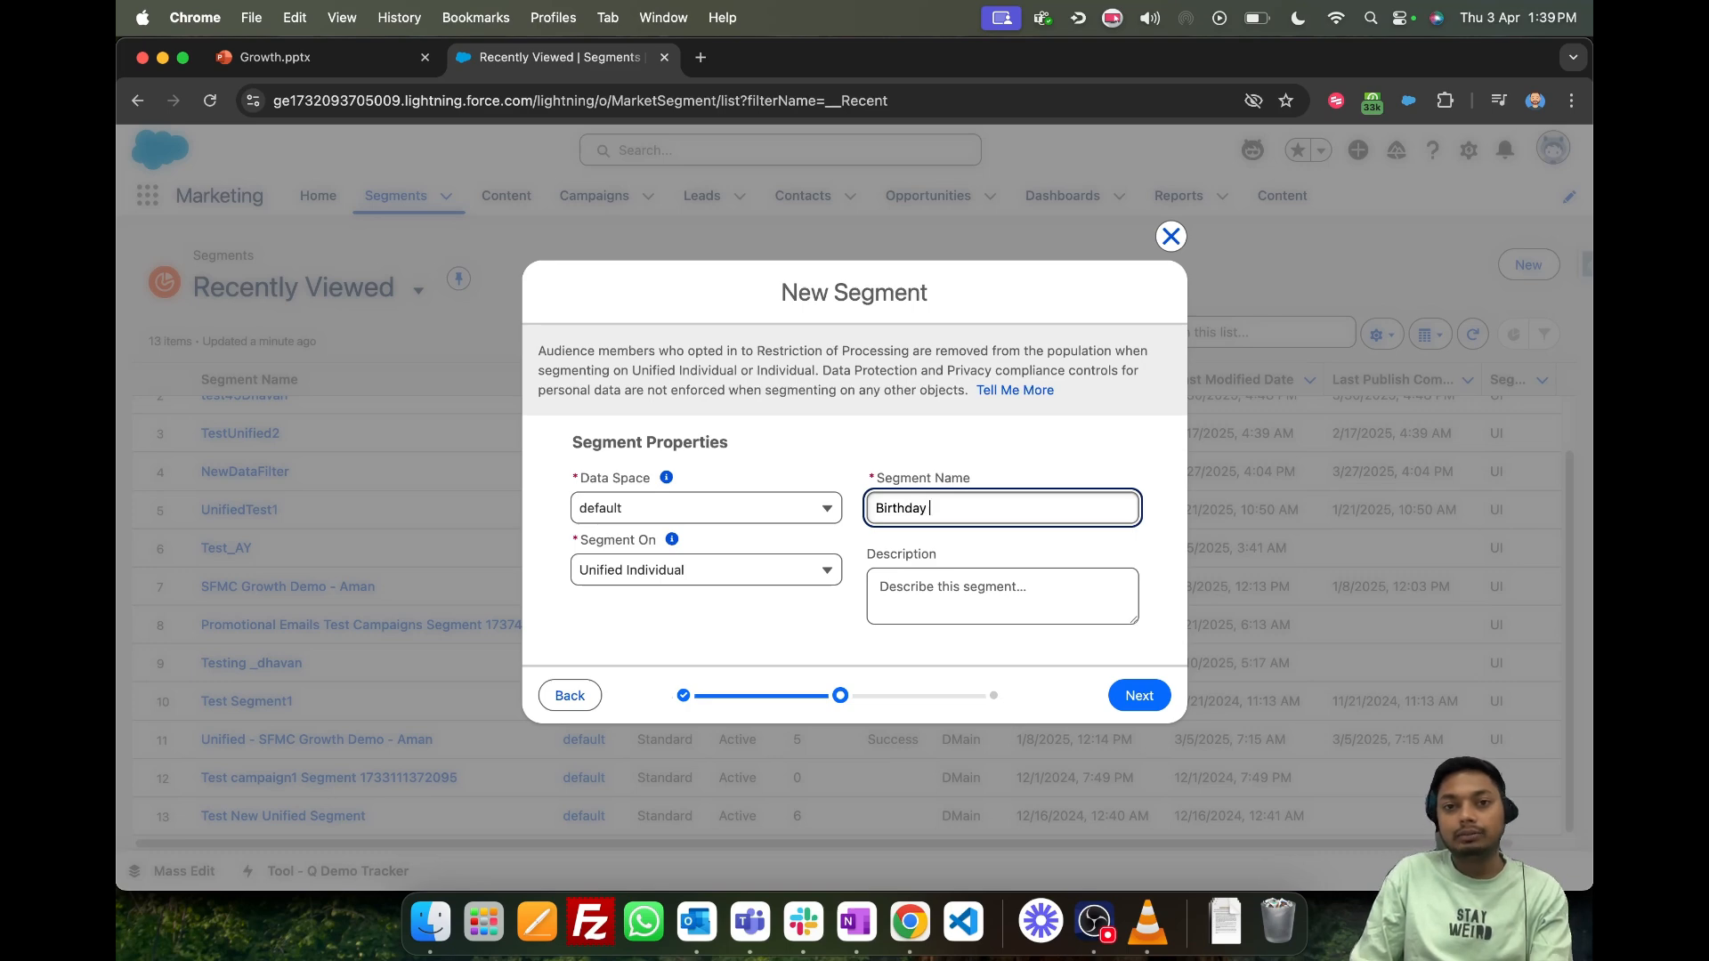
text(Campaign)
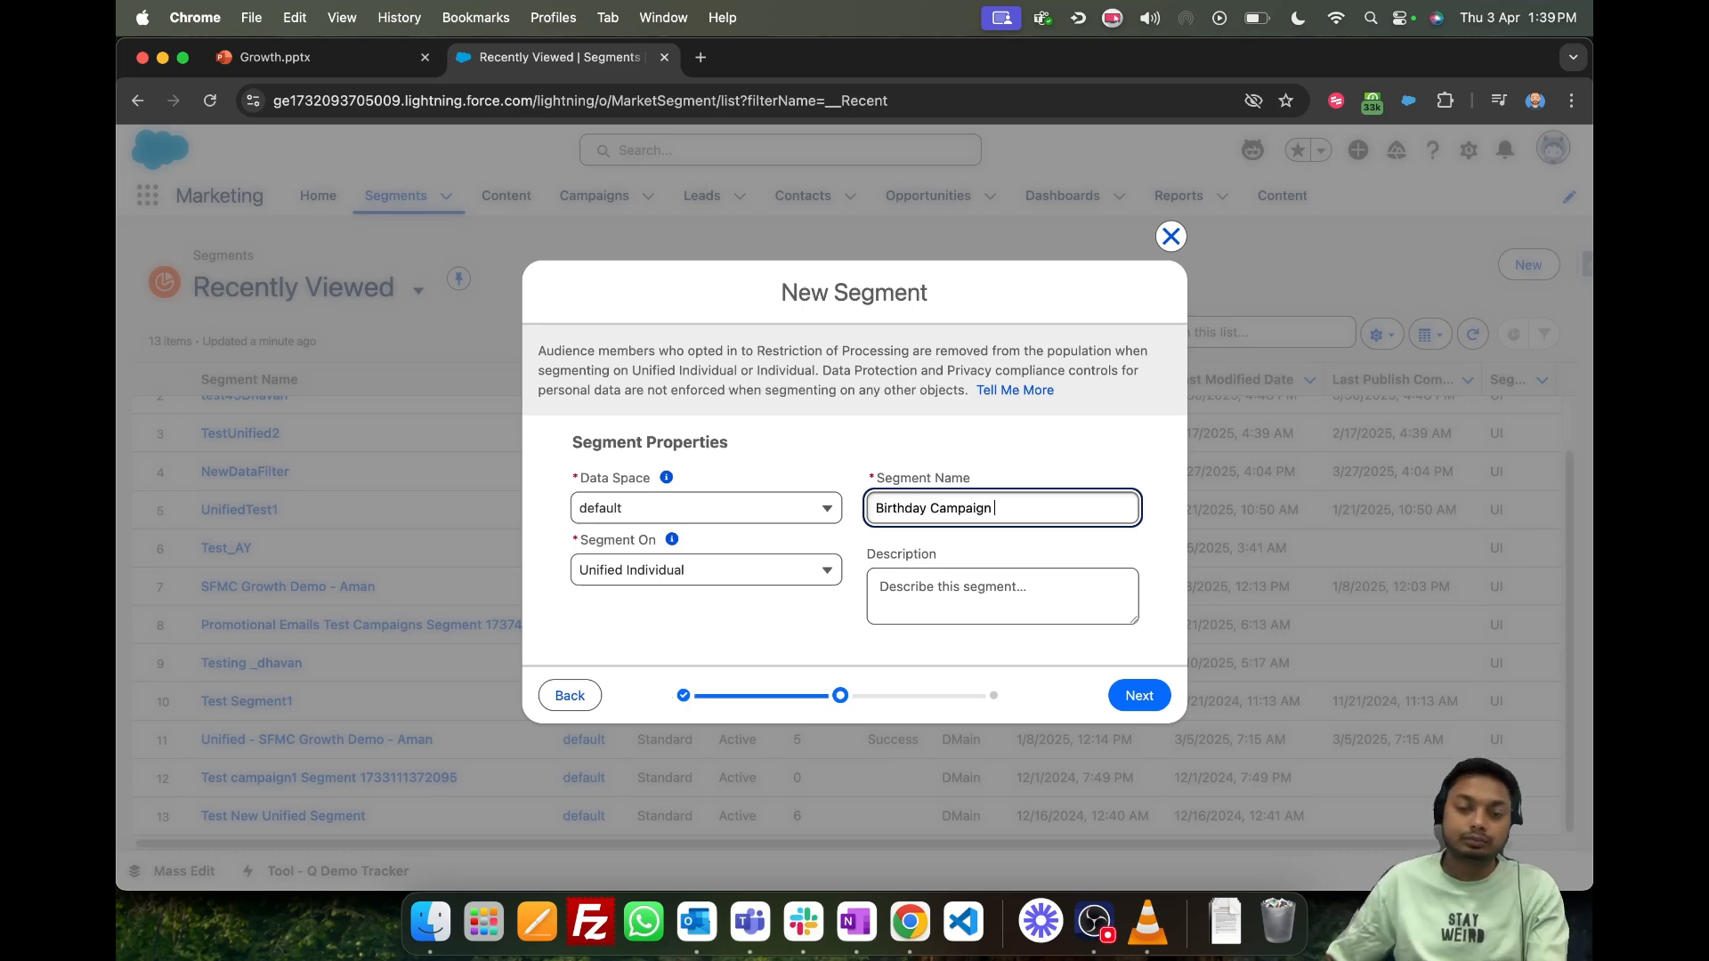
click(1154, 693)
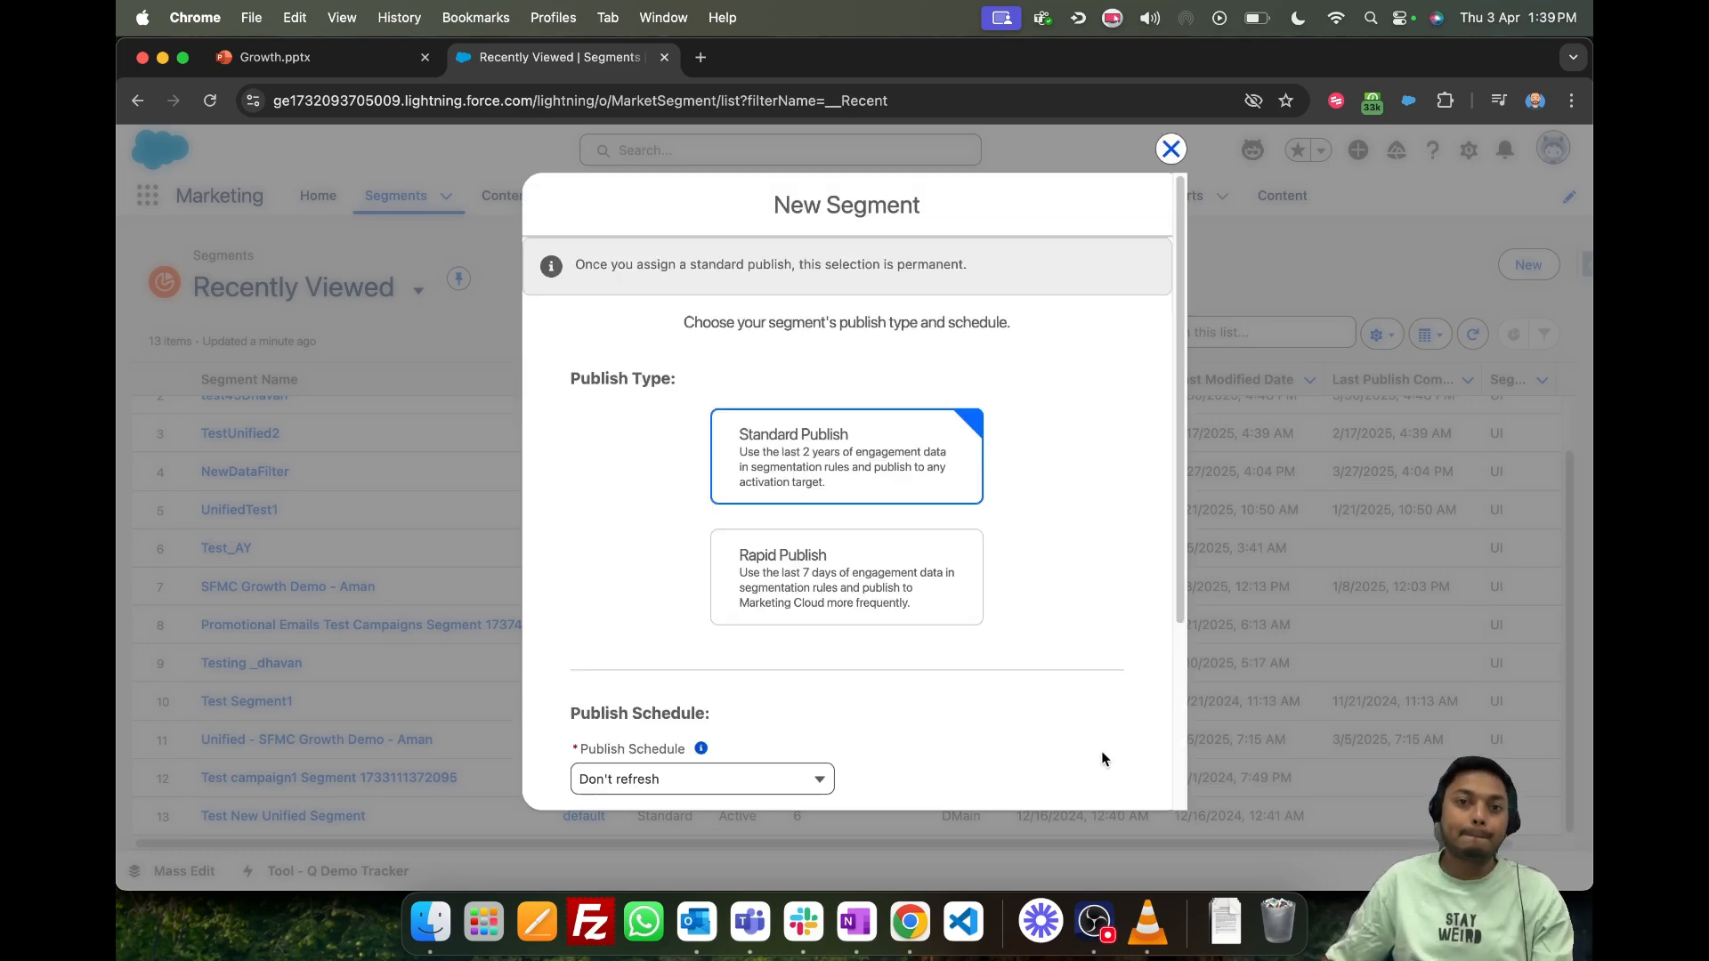
scroll(862, 446, down, 3)
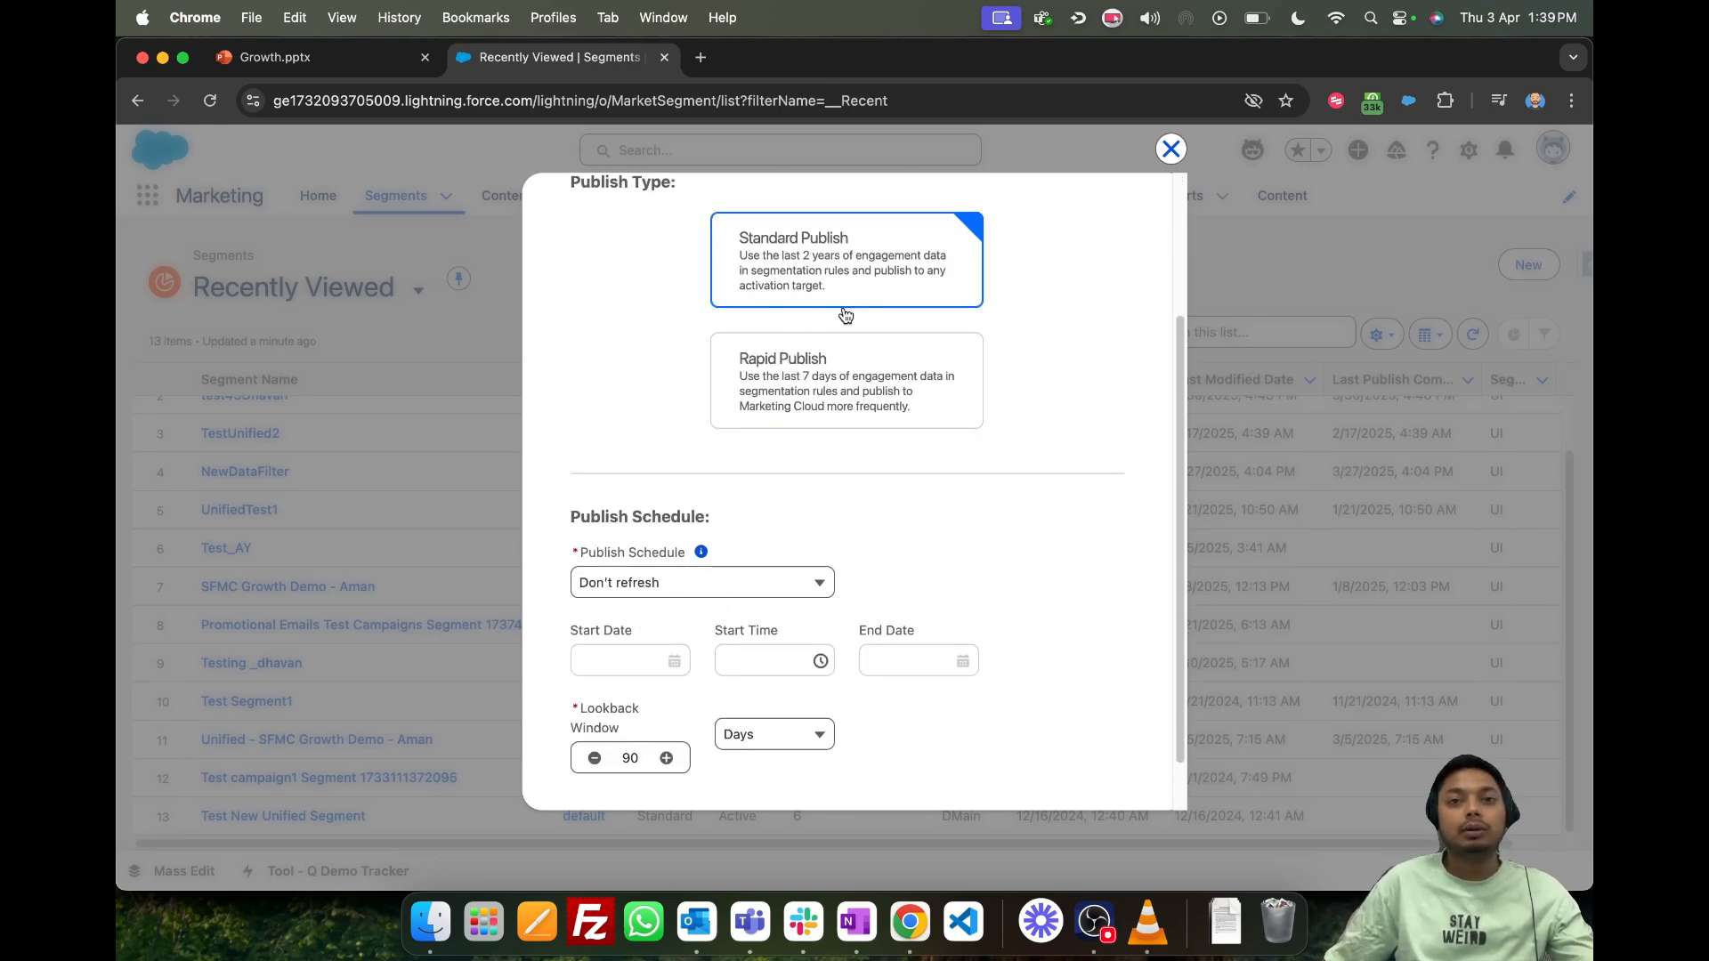
- Set the publish schedule to every 24 hours, starting Apr 3, 2025 at 8:45 AM
click(722, 583)
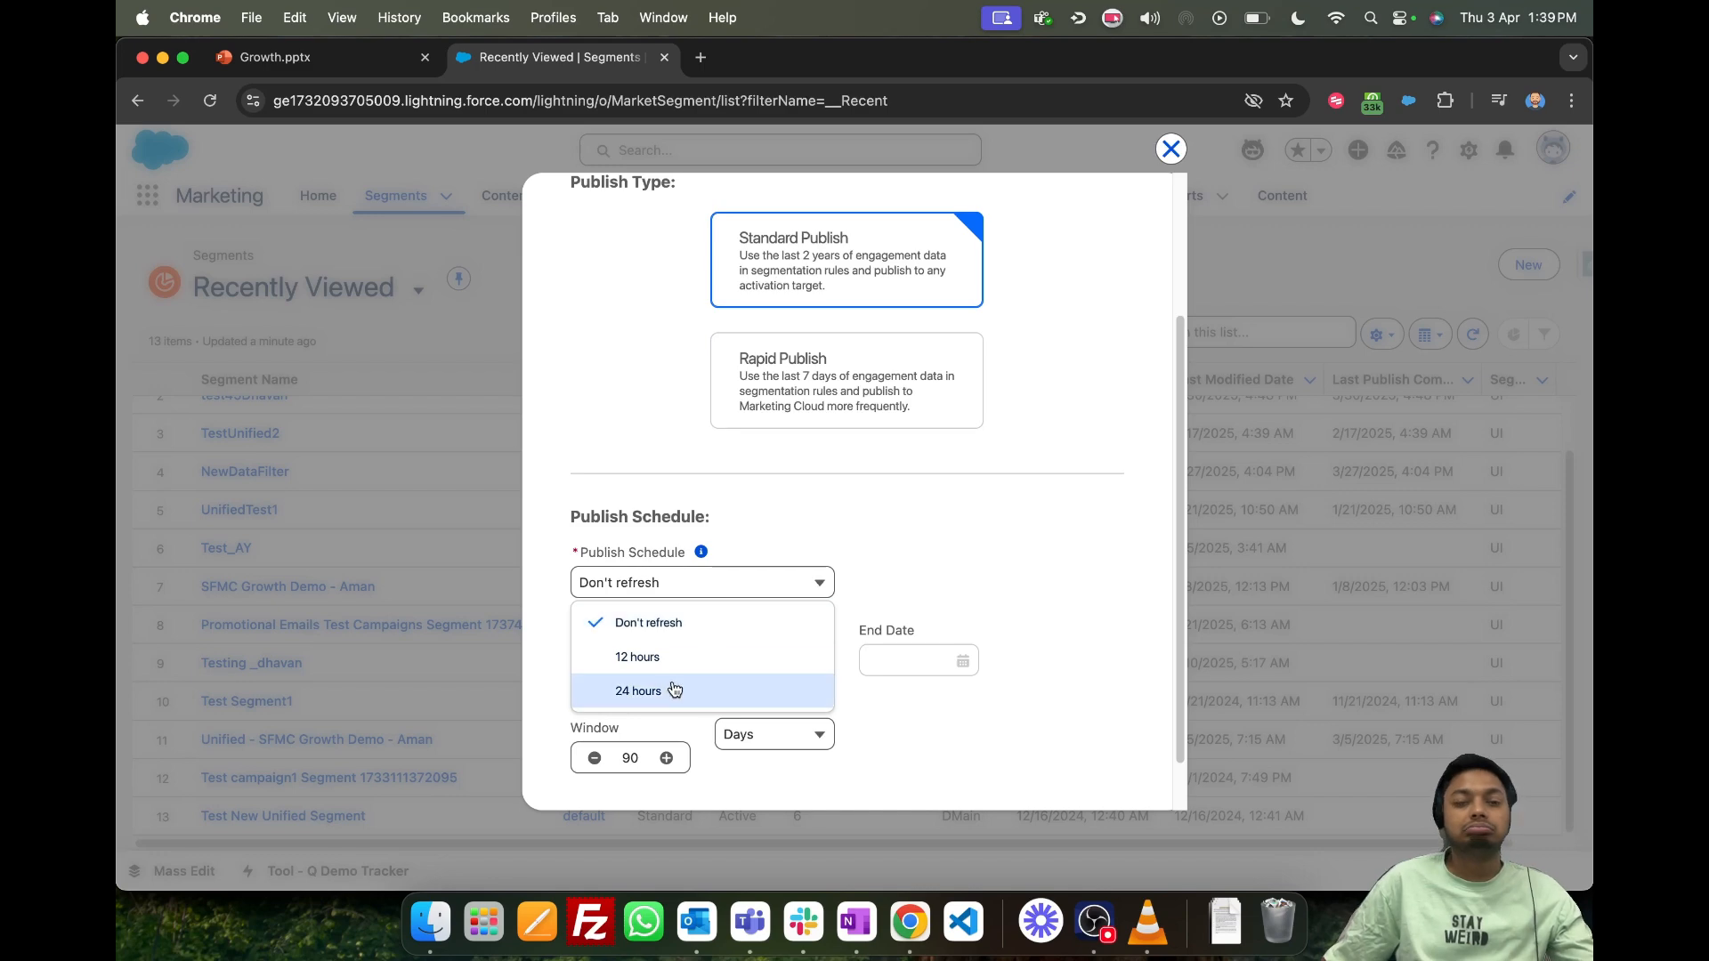
click(674, 690)
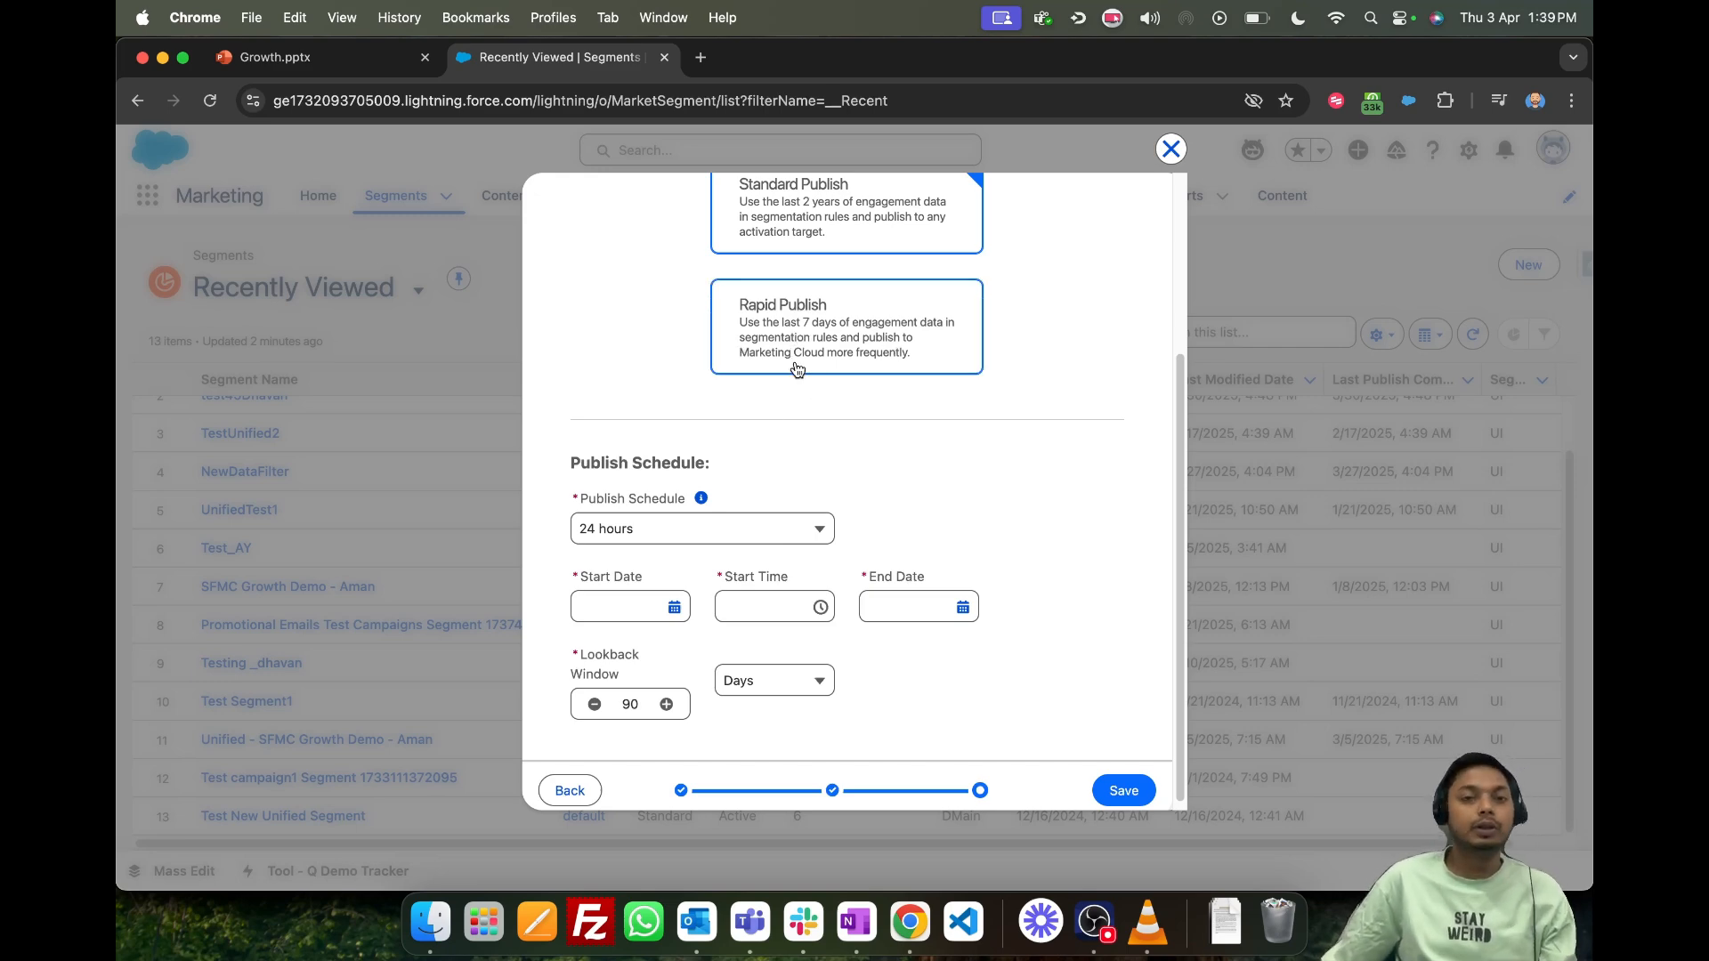
scroll(654, 647, down, 1)
click(674, 599)
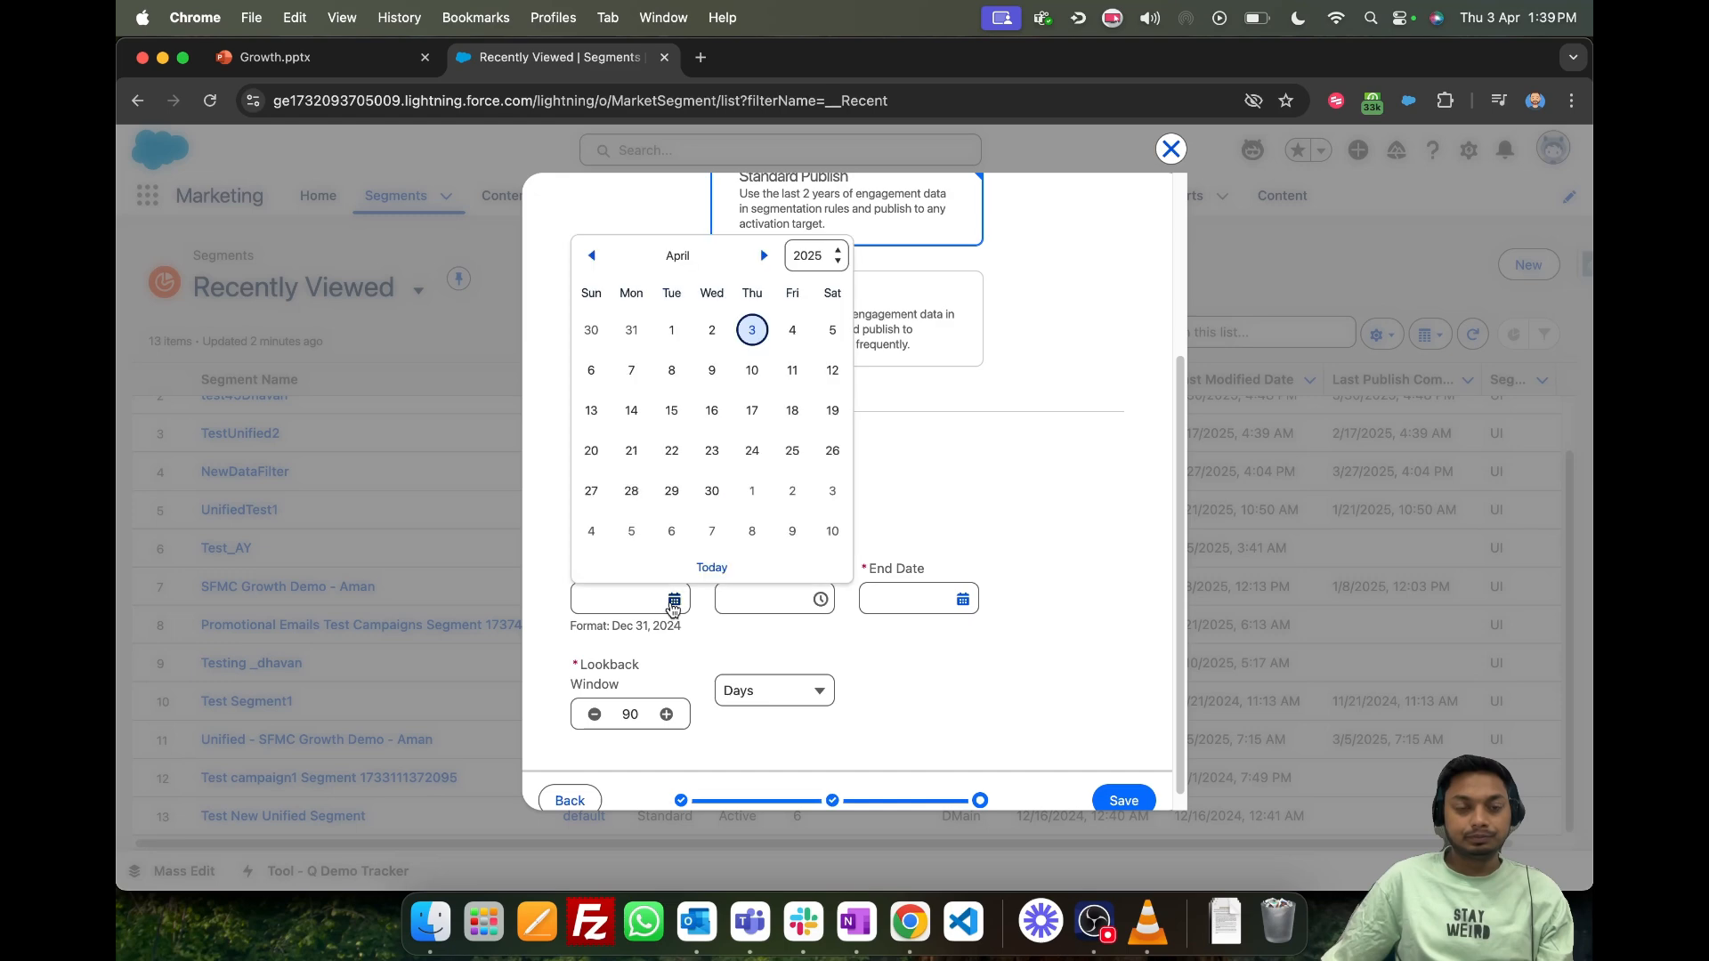
click(754, 331)
click(808, 598)
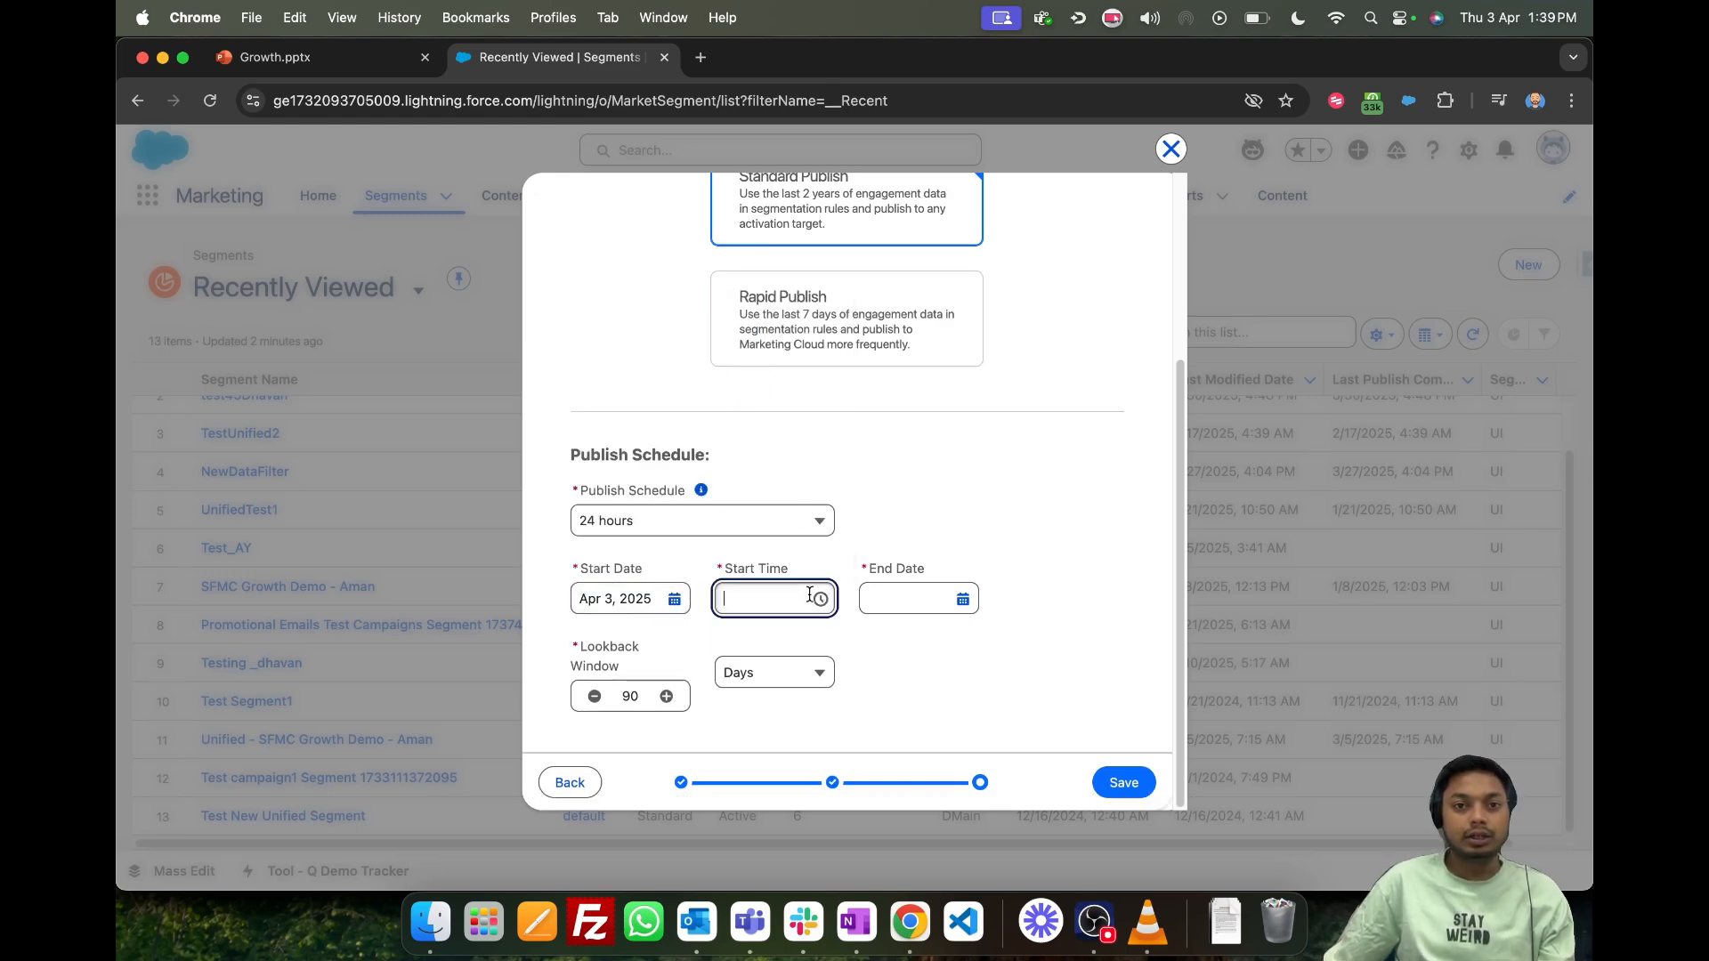
scroll(808, 694, down, 10)
click(781, 760)
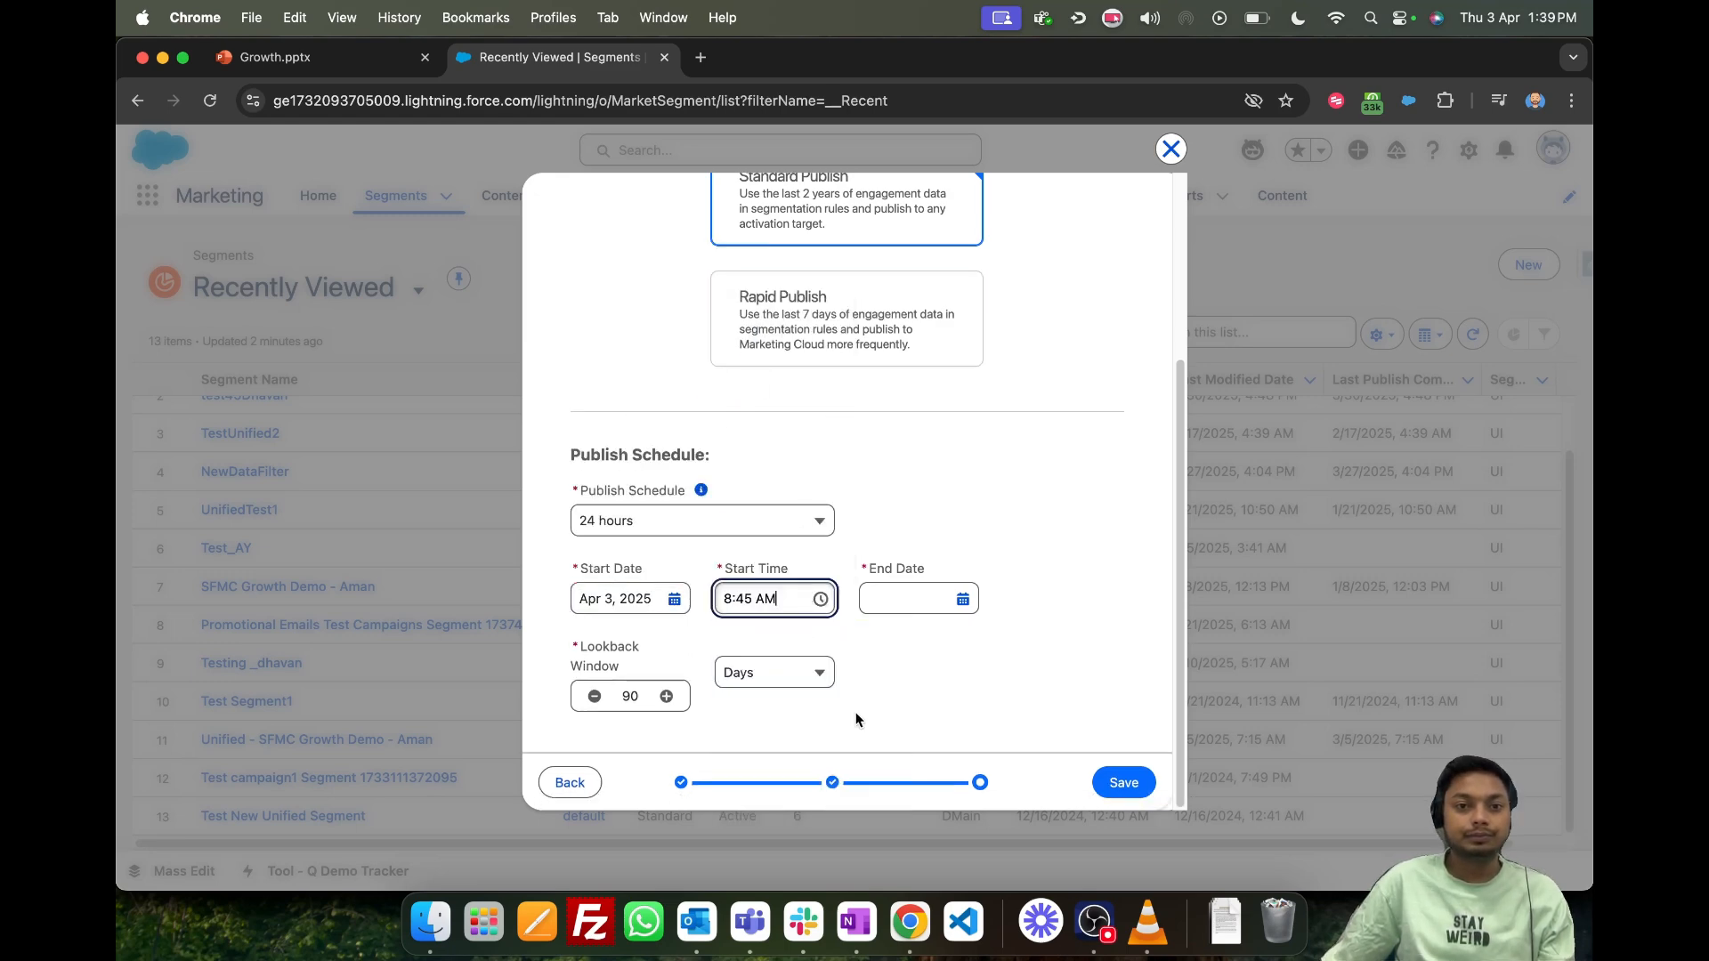
- Set the publish schedule's end date to Apr 30, 2025 and save the segment
click(962, 599)
click(1003, 488)
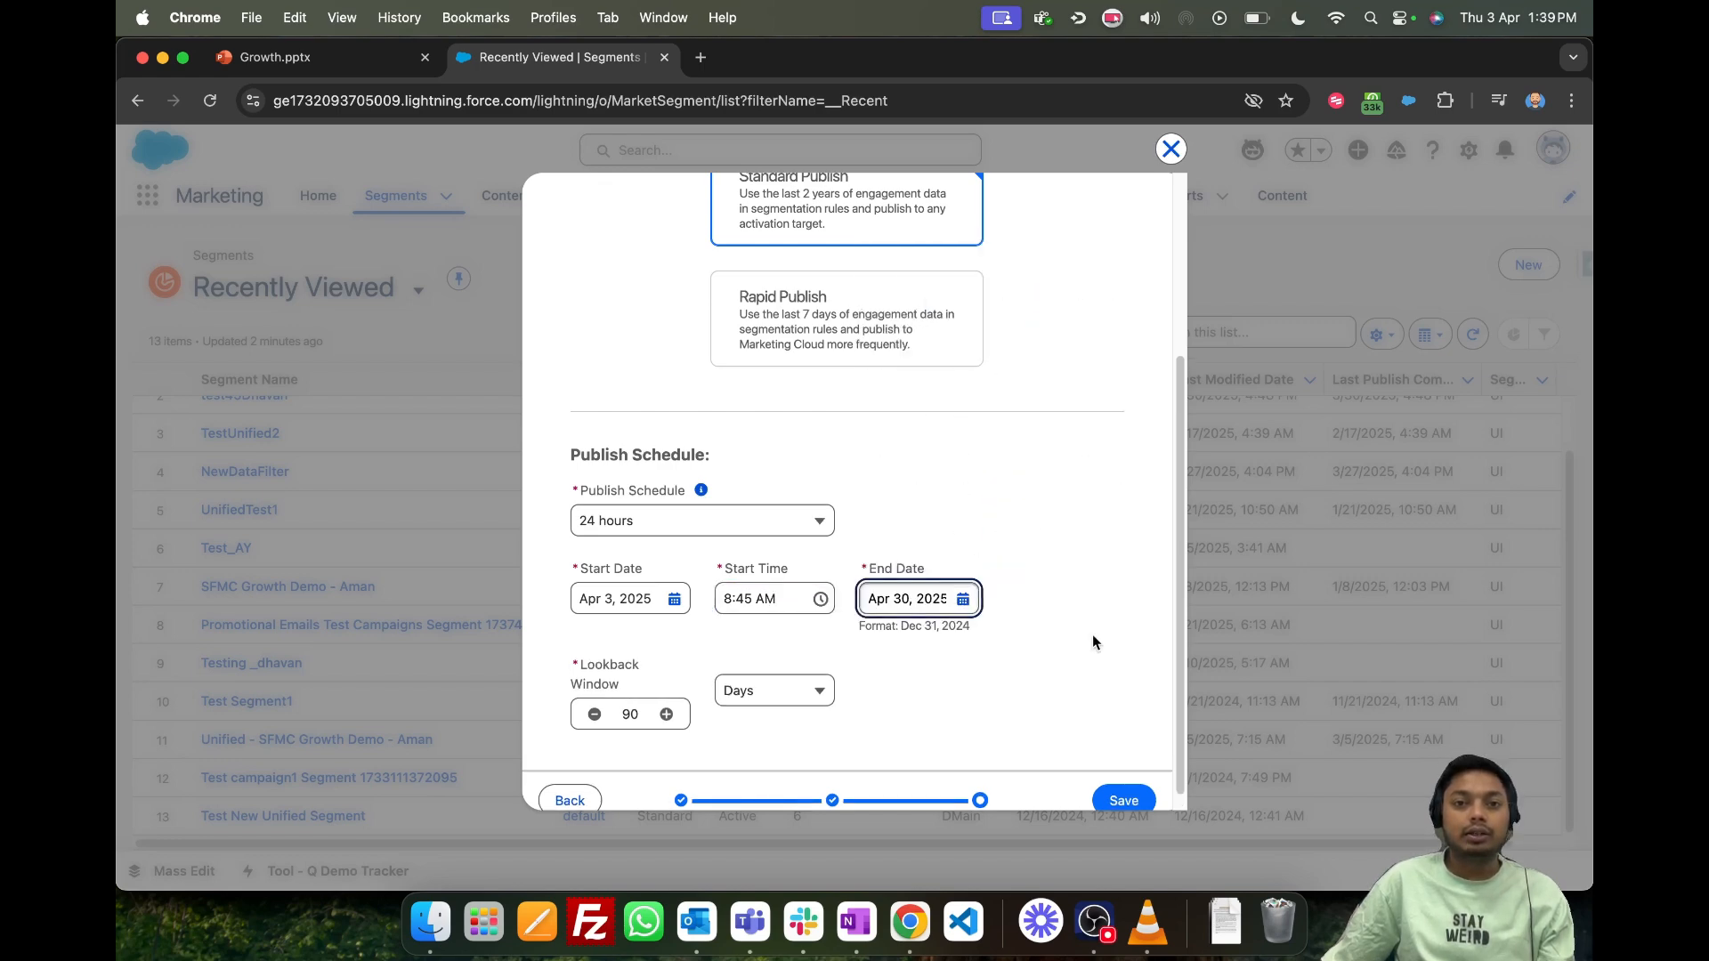
scroll(1093, 639, down, 1)
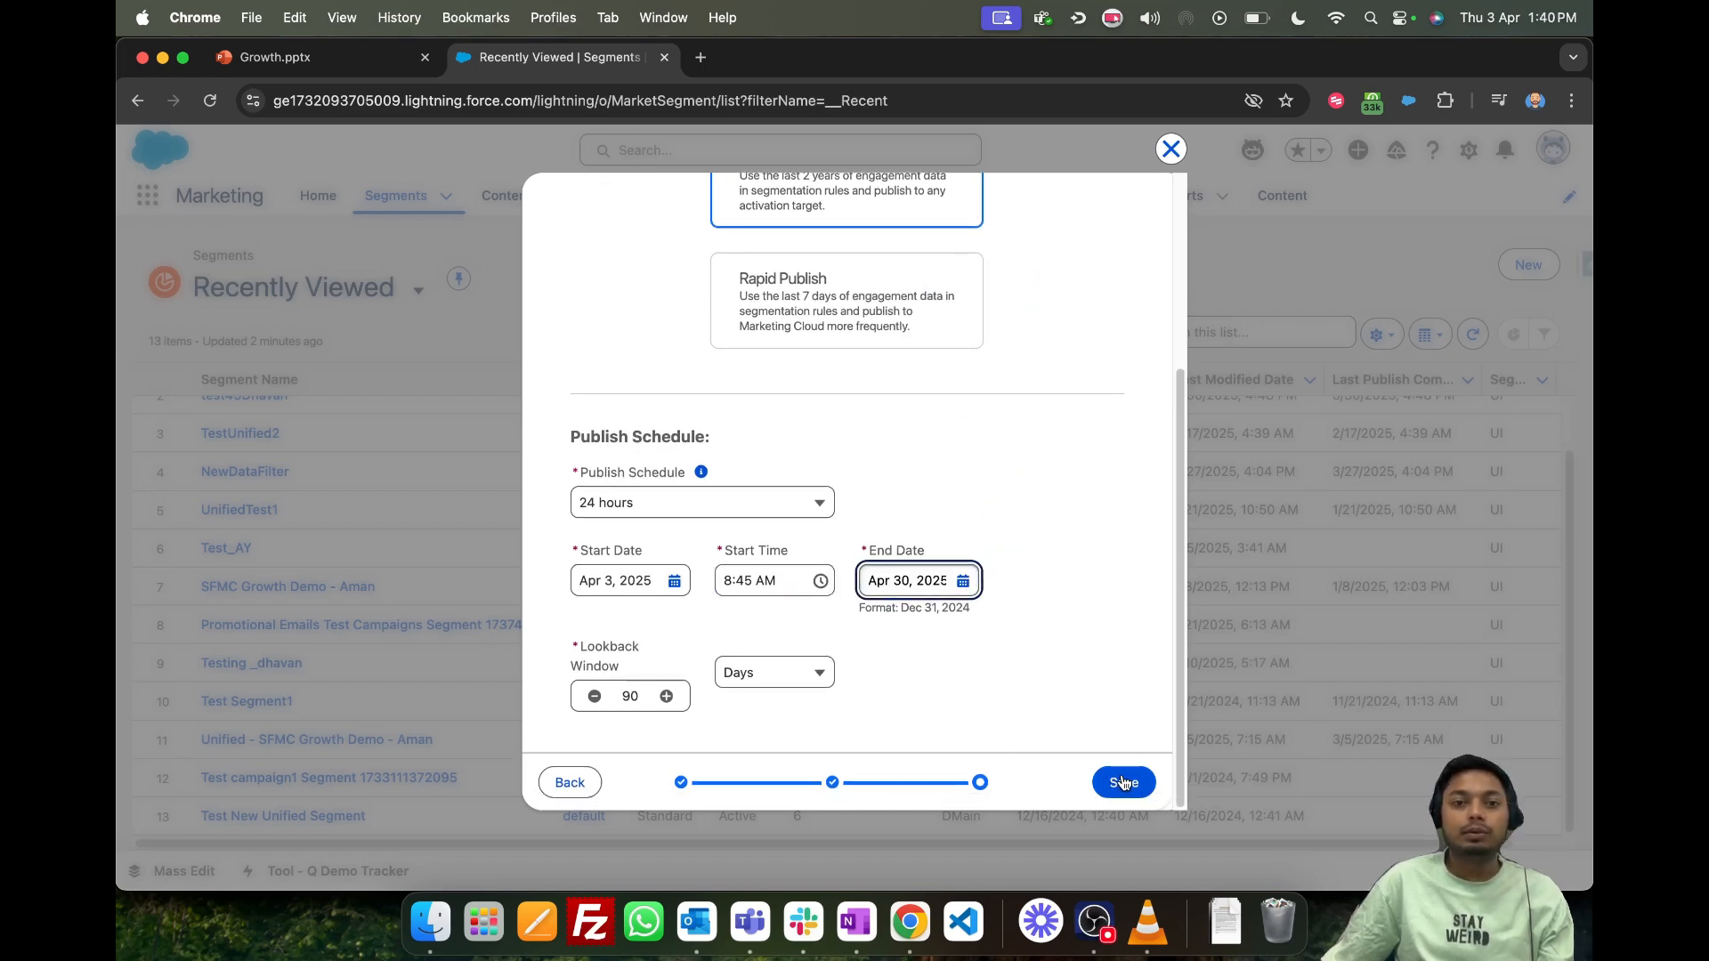
click(1123, 782)
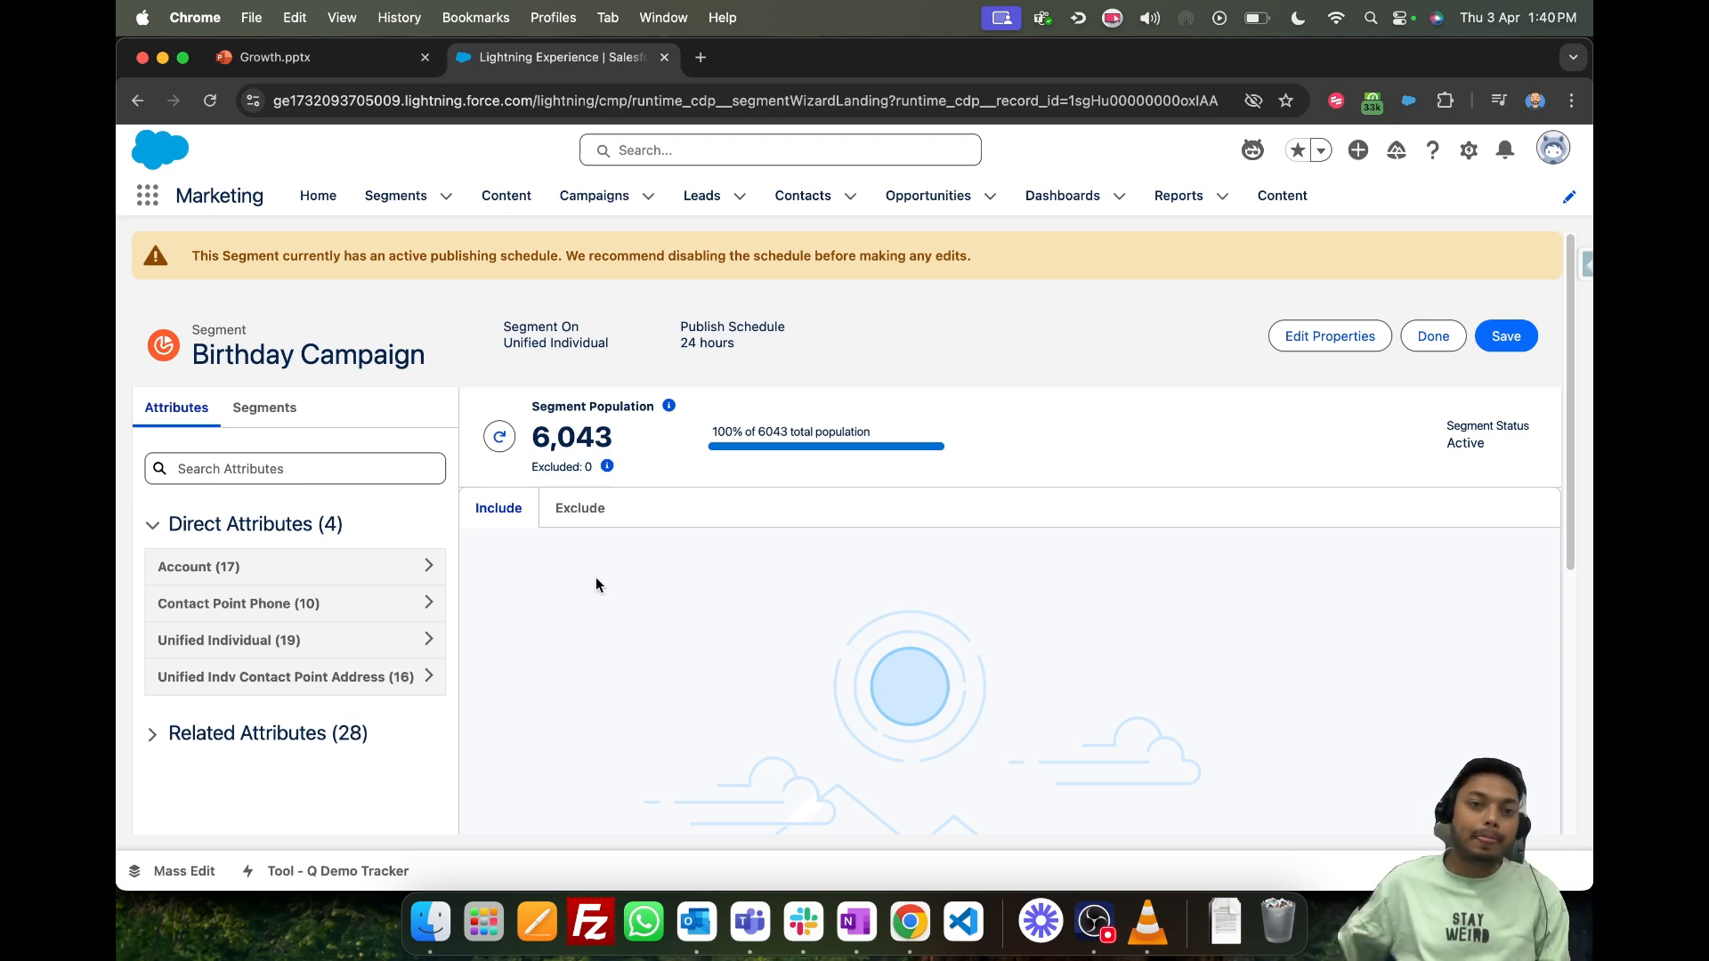
- Open the Unified Individual group under Direct Attributes and examine the attributes available for filtering
scroll(587, 578, down, 1)
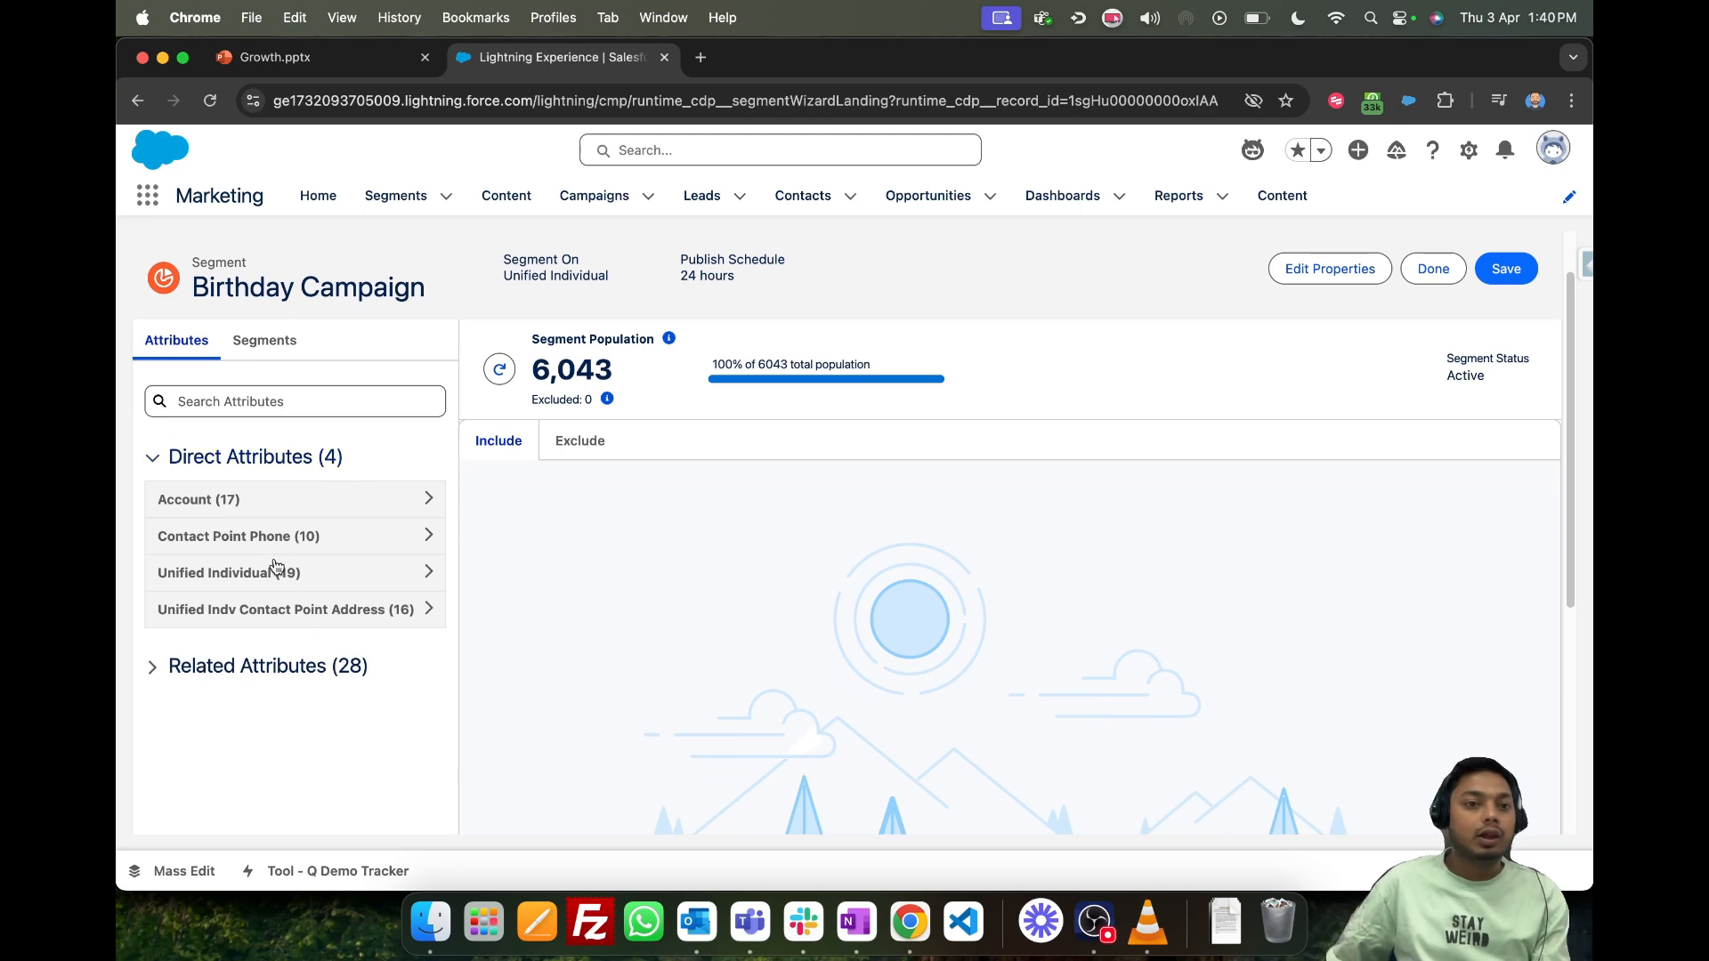
scroll(747, 572, up, 1)
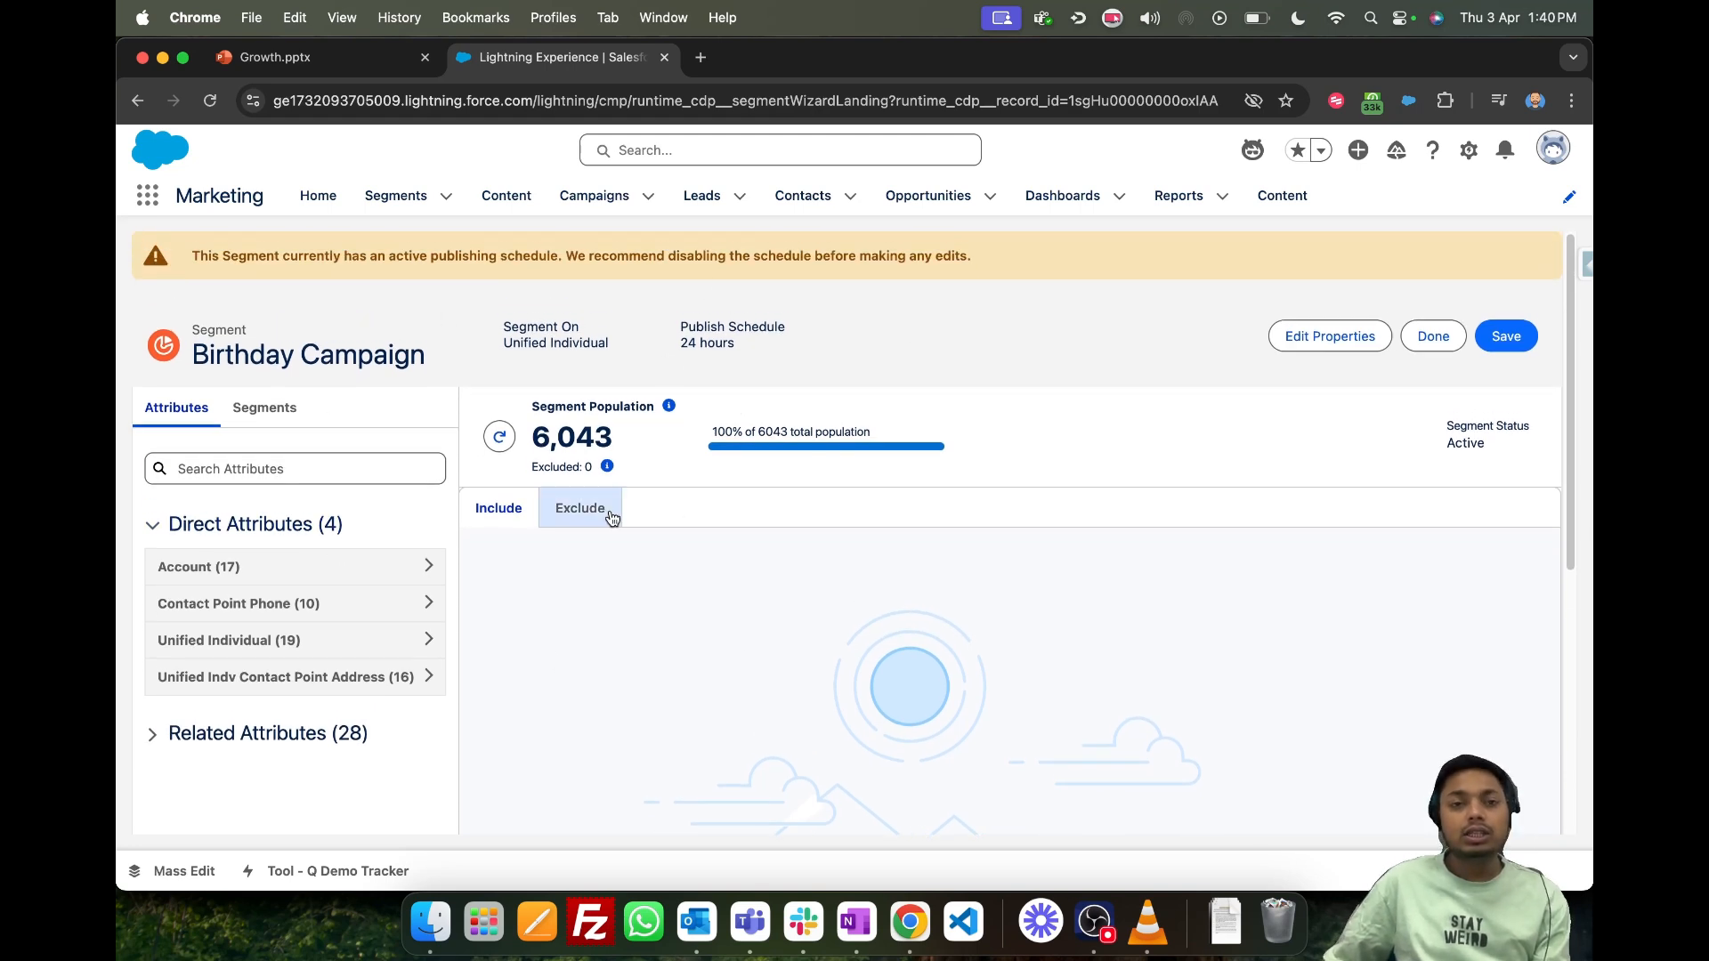
scroll(967, 681, down, 5)
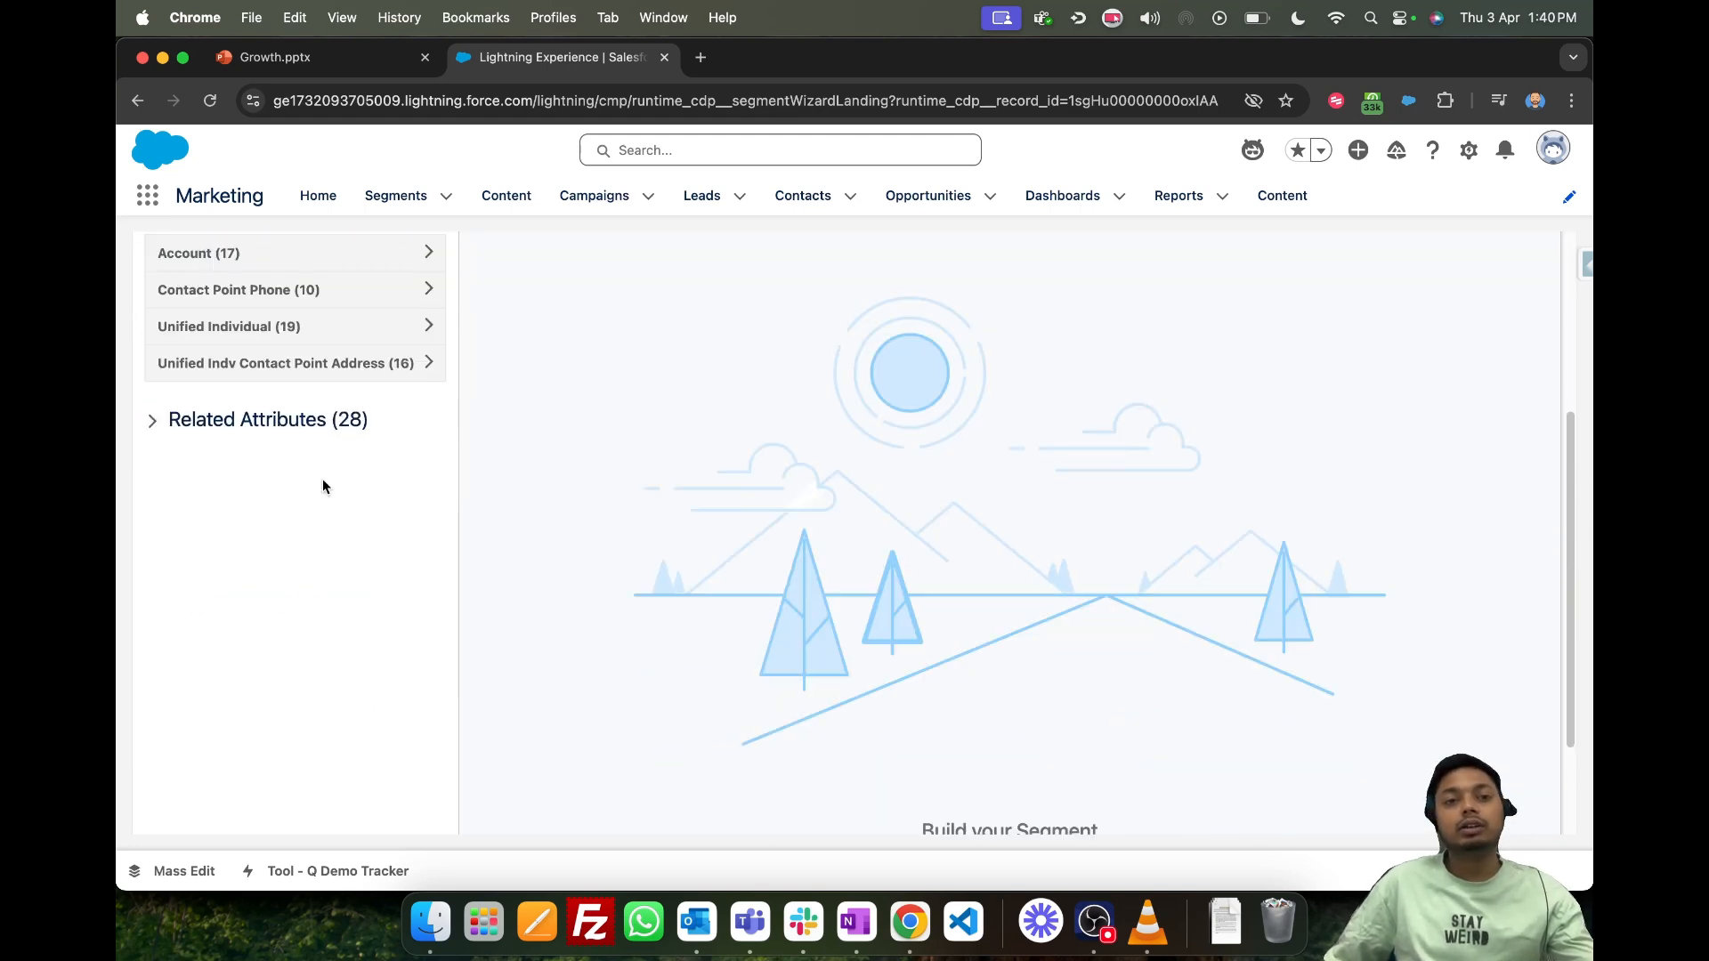
click(286, 331)
scroll(570, 544, up, 1)
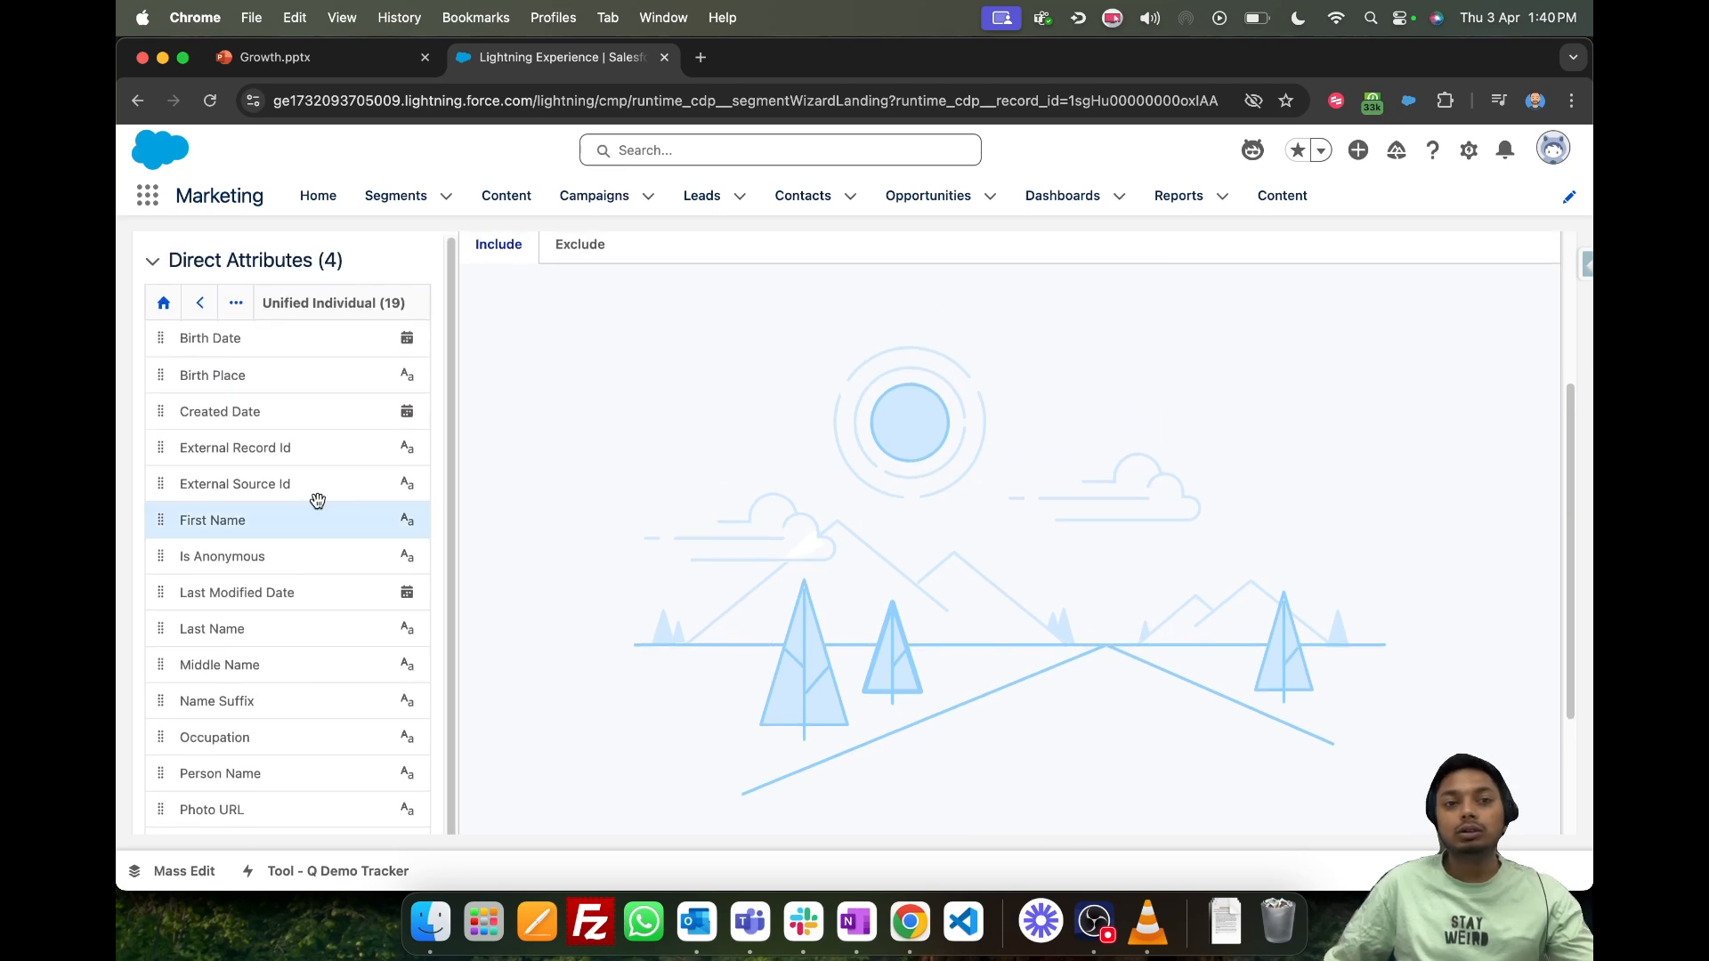
scroll(312, 500, down, 1)
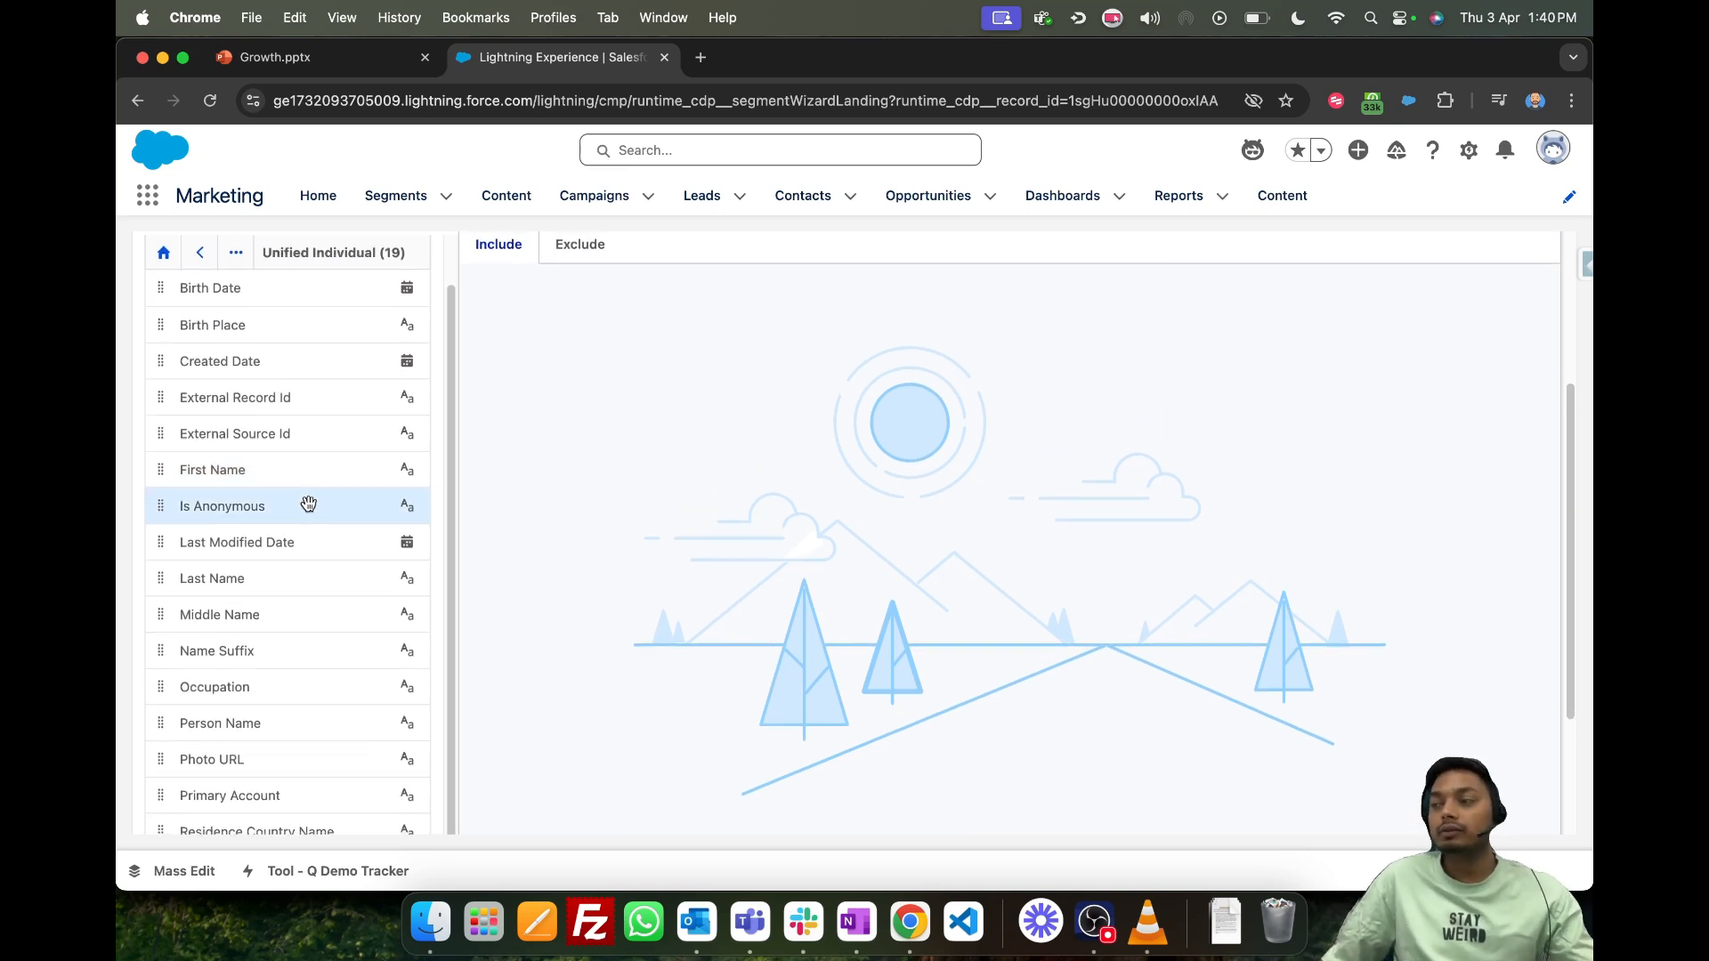
scroll(302, 534, down, 3)
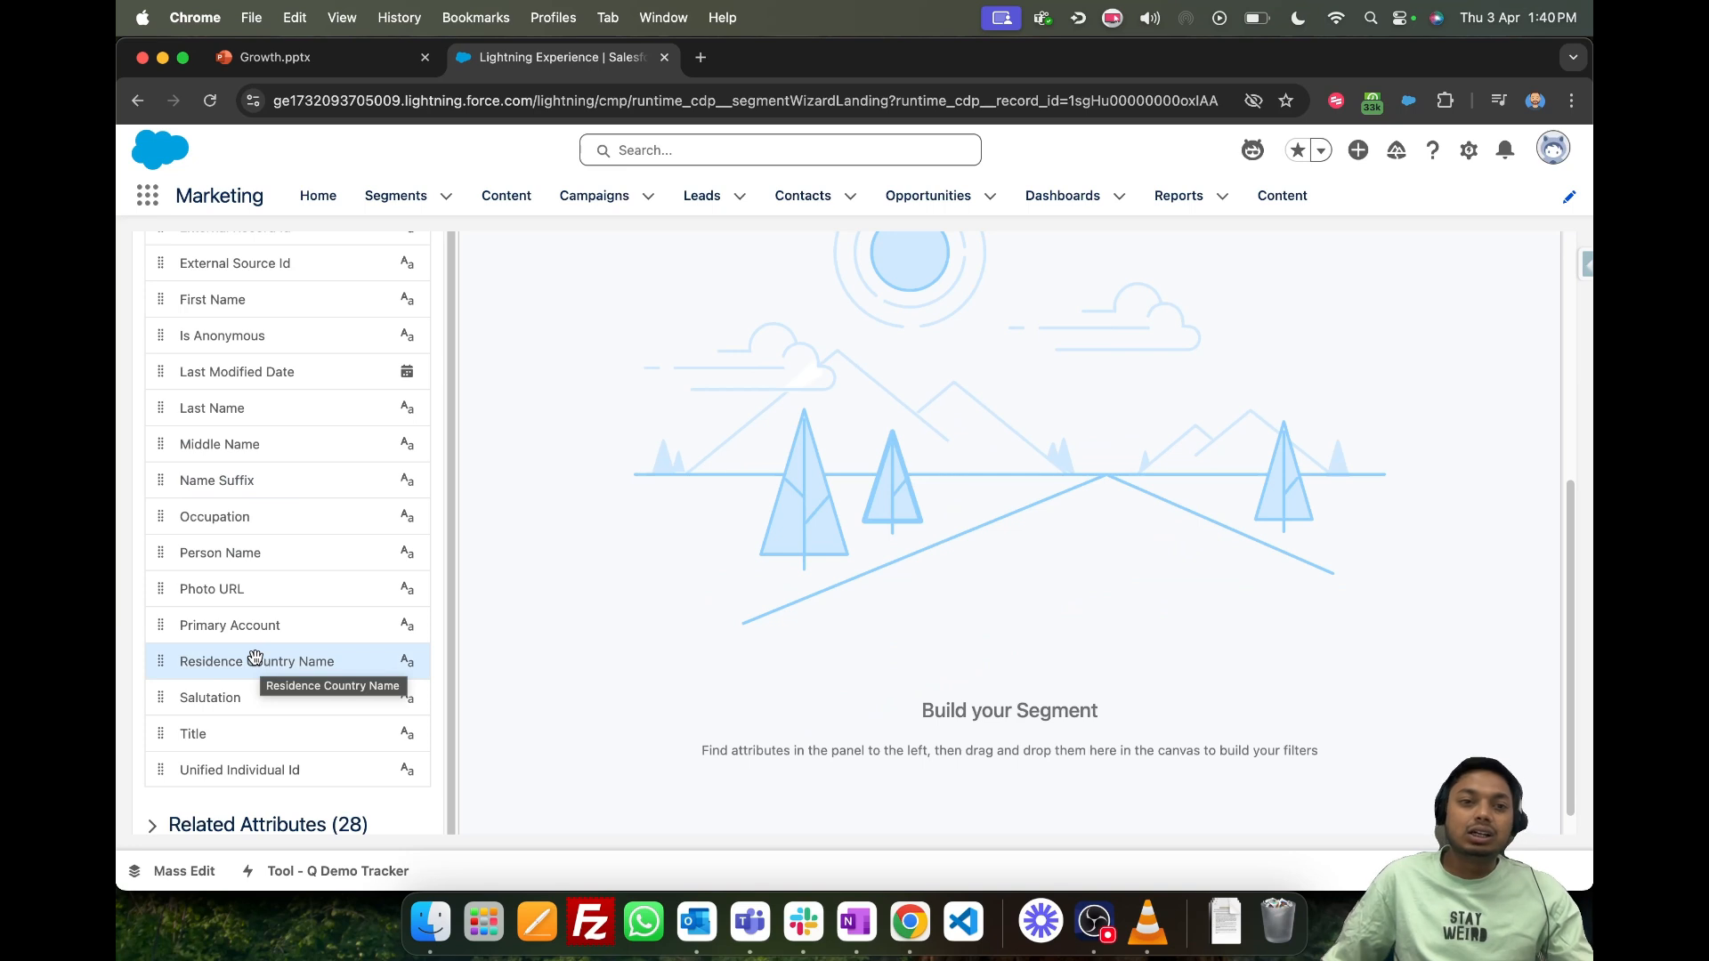
scroll(256, 658, up, 2)
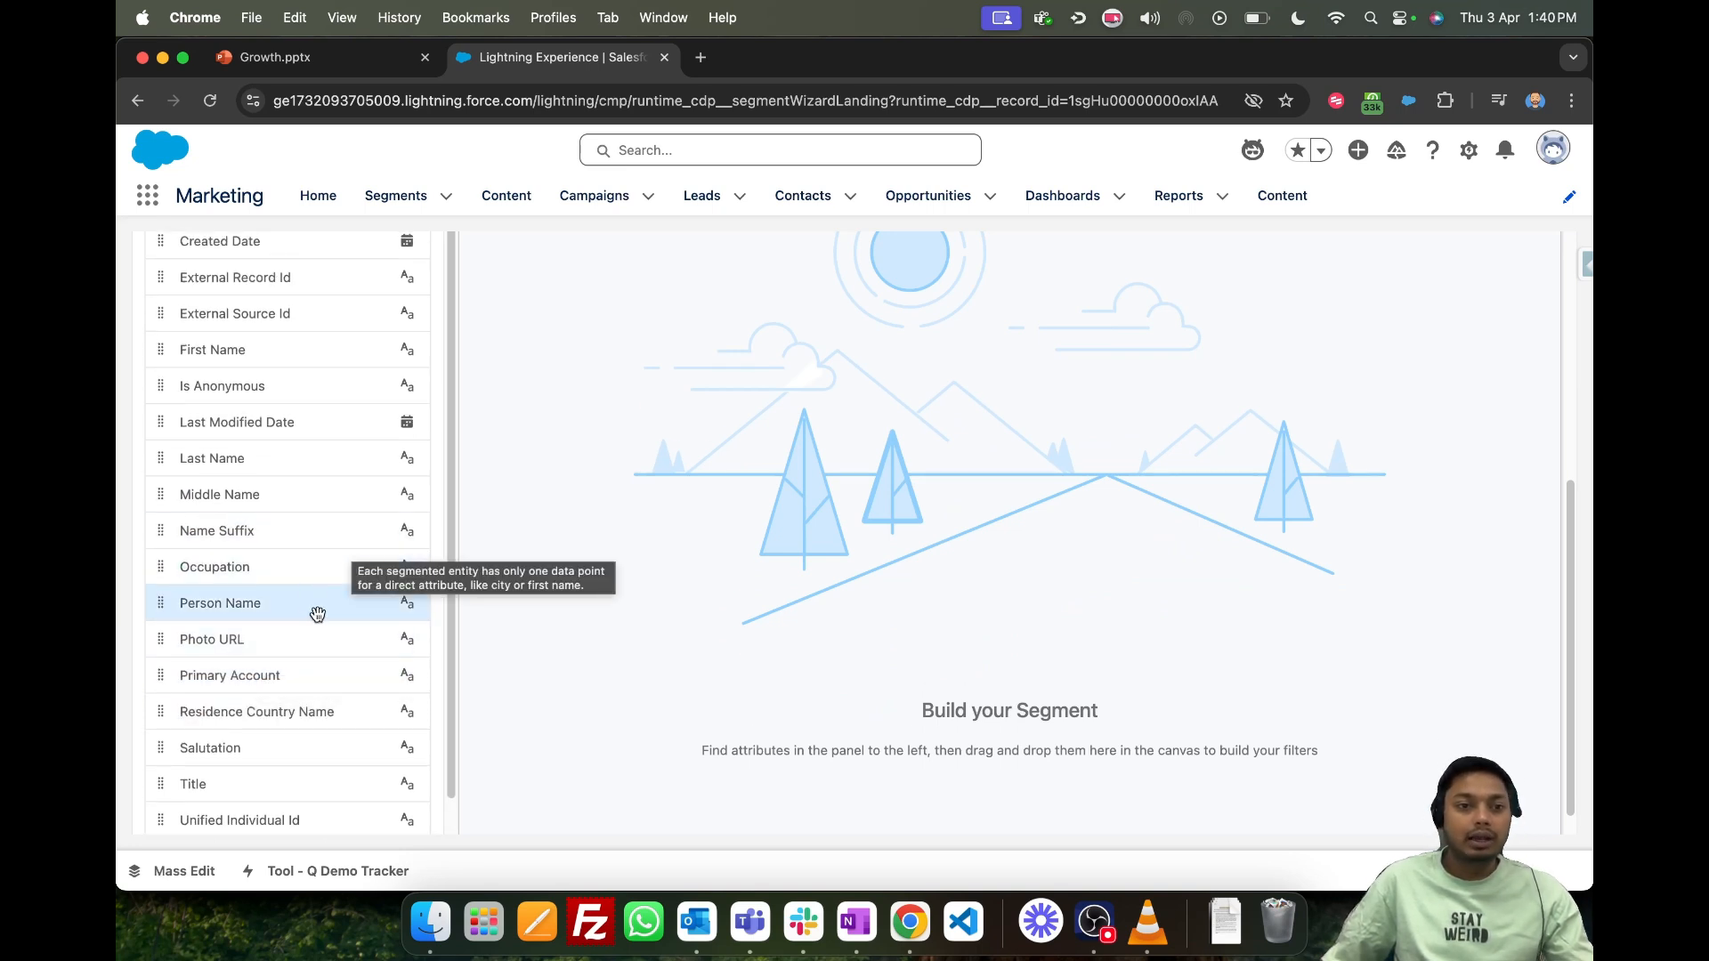
scroll(305, 579, up, 1)
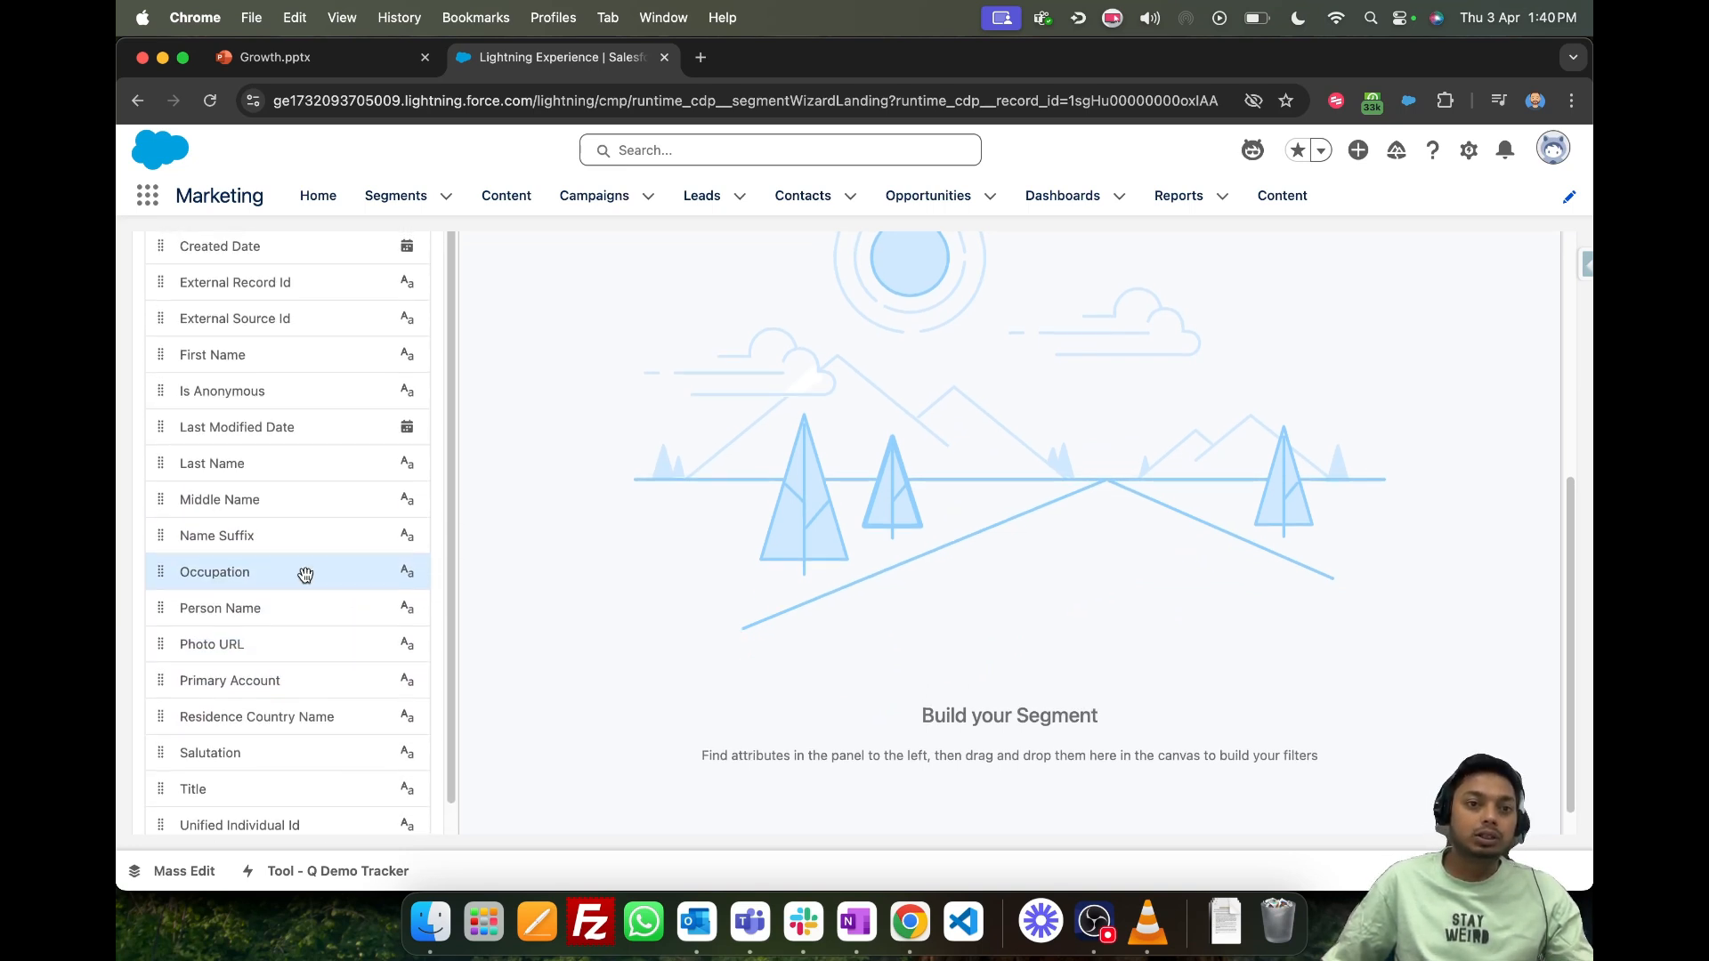
scroll(305, 576, up, 4)
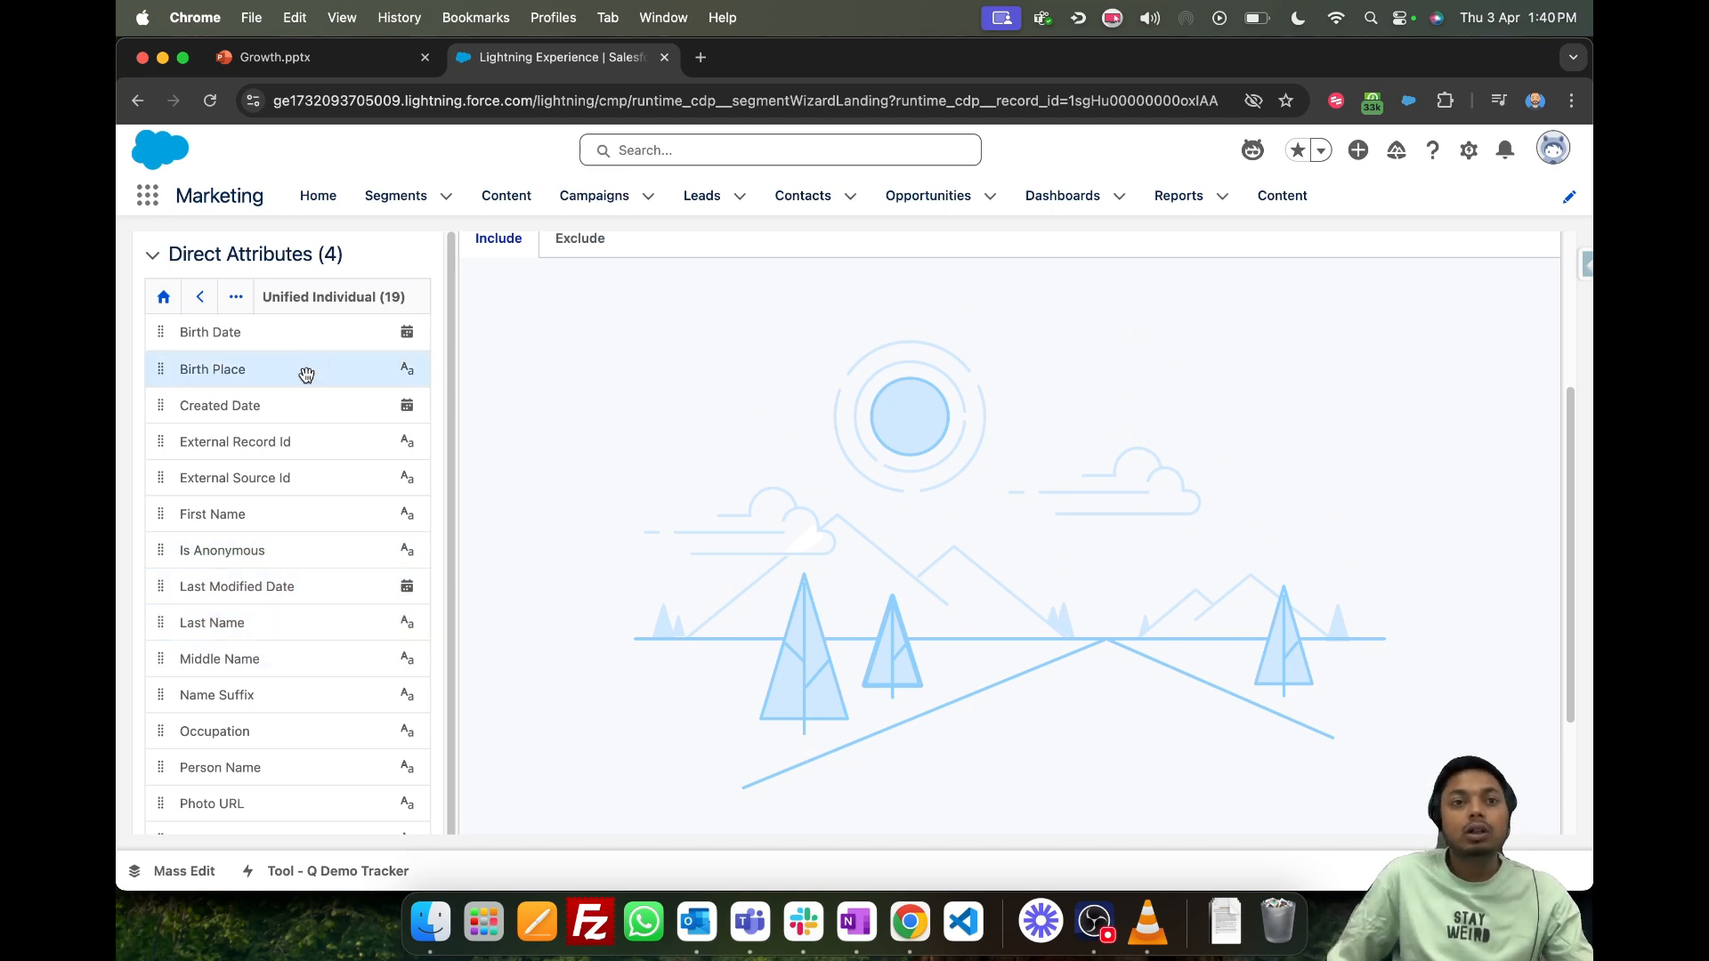
scroll(294, 428, up, 2)
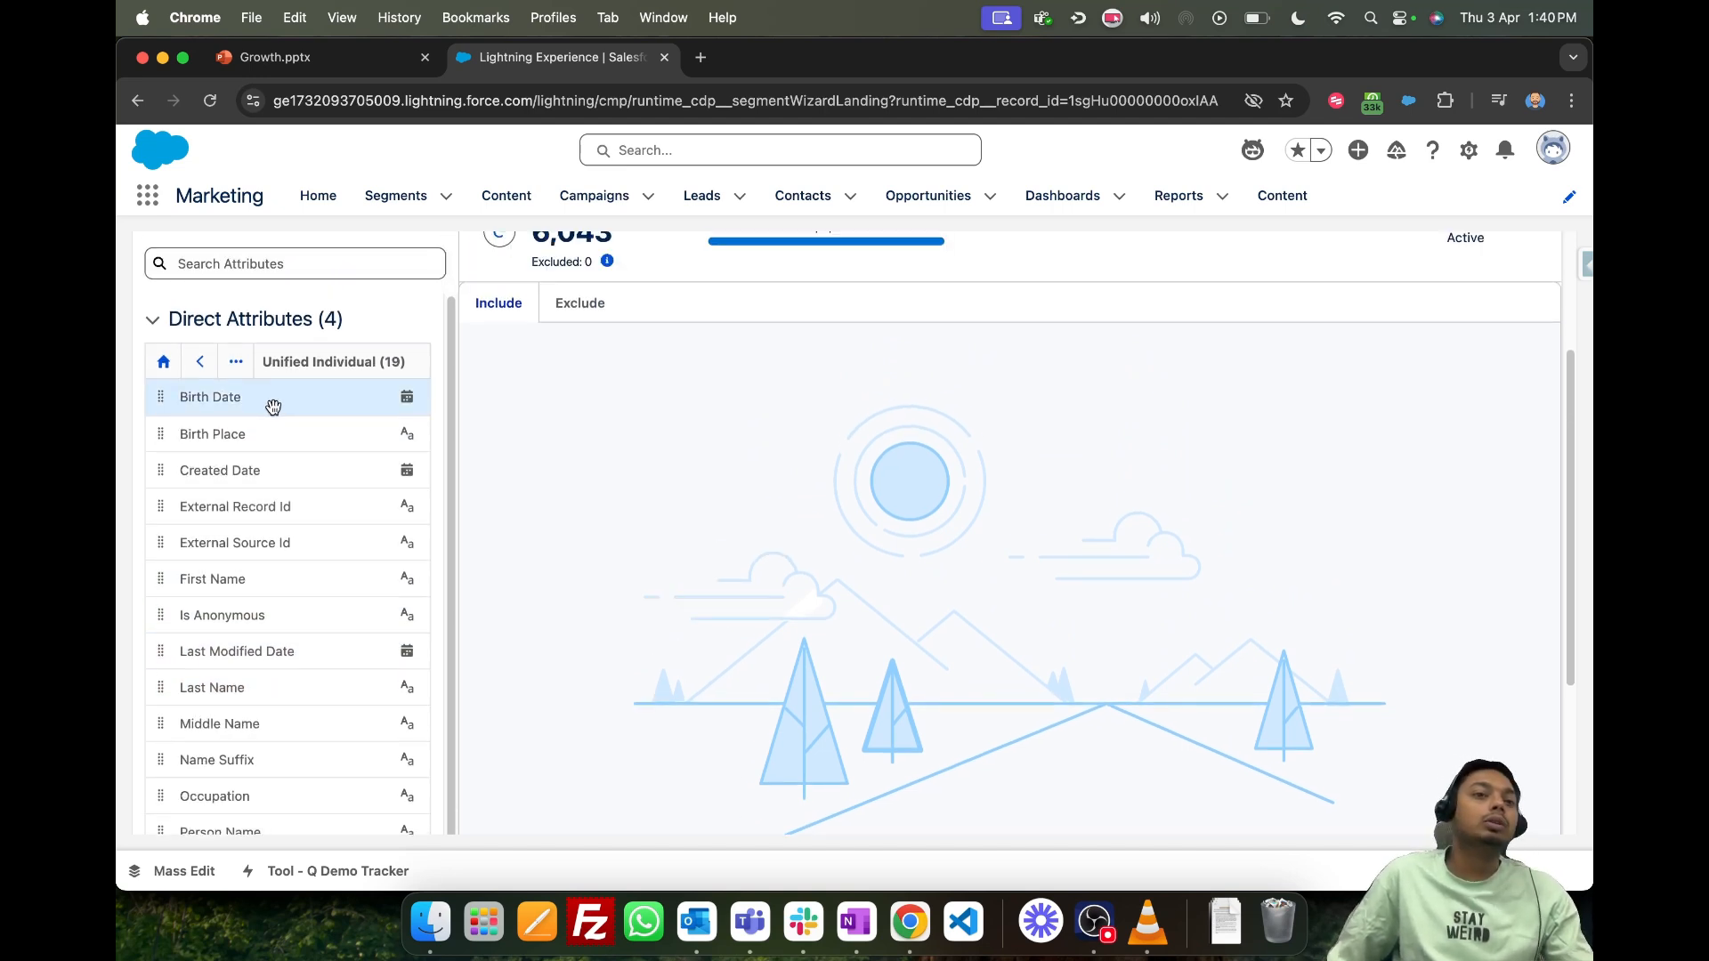
- Add the Unified Individual Birth Date attribute to the Include criteria with the operator Is Anniversary Of
drag(272, 406, 958, 418)
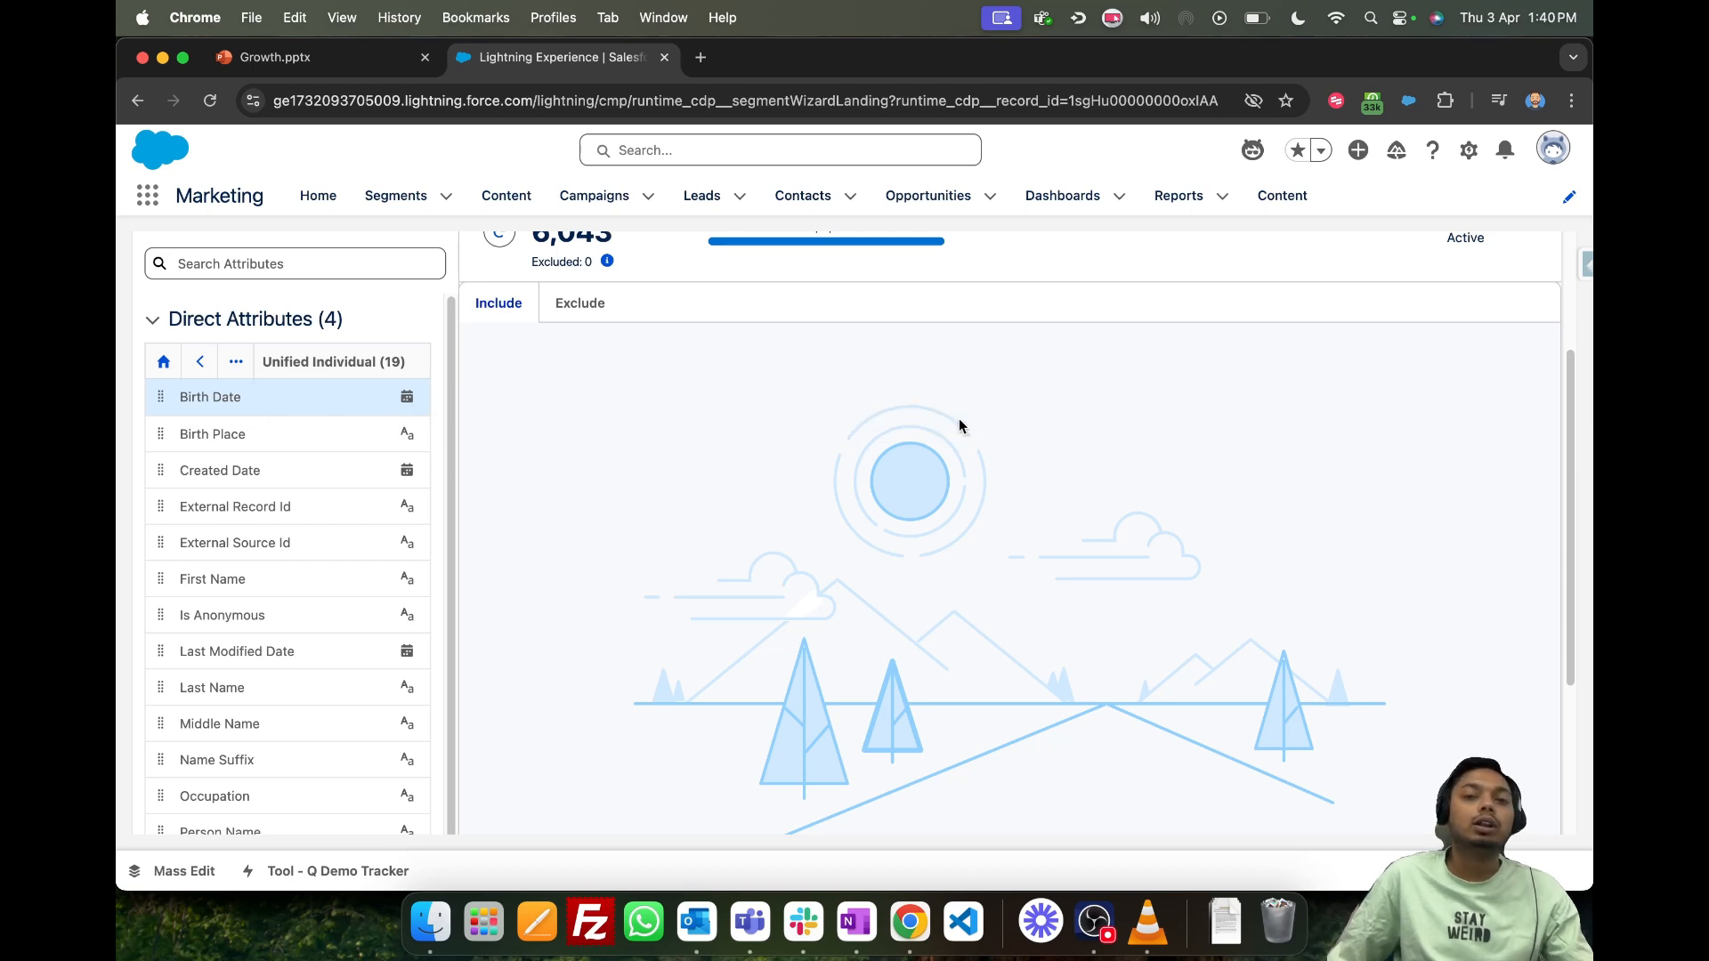
click(907, 410)
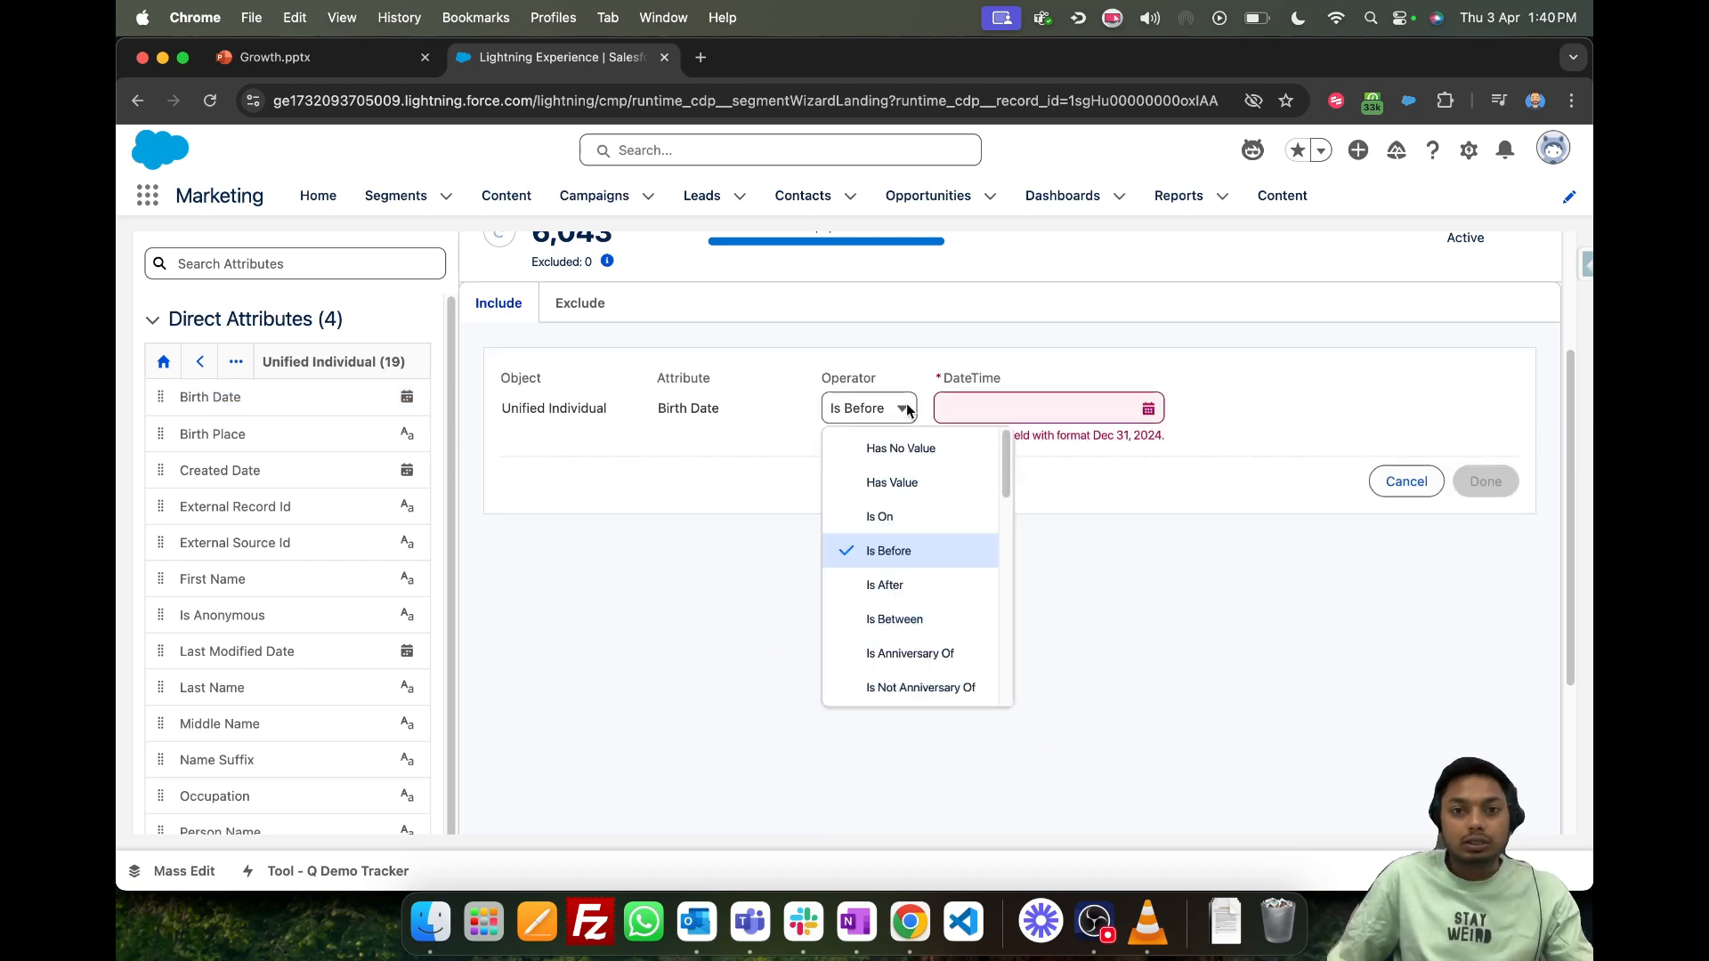
scroll(313, 430, up, 3)
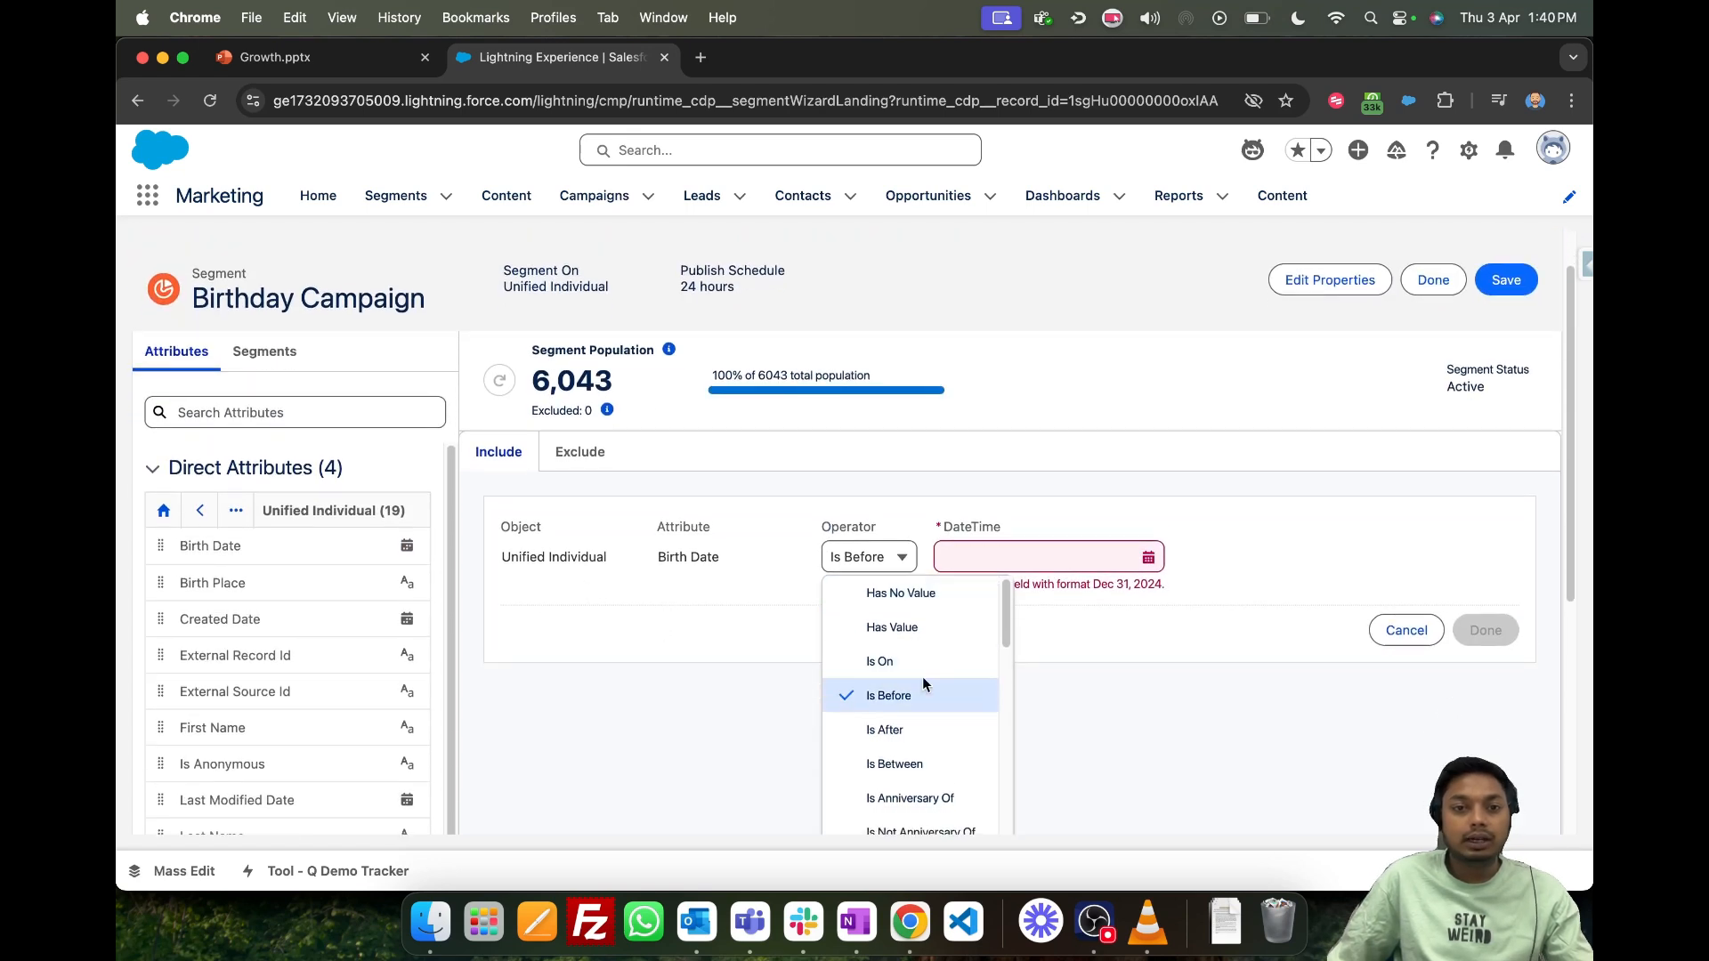
scroll(922, 676, down, 2)
click(916, 734)
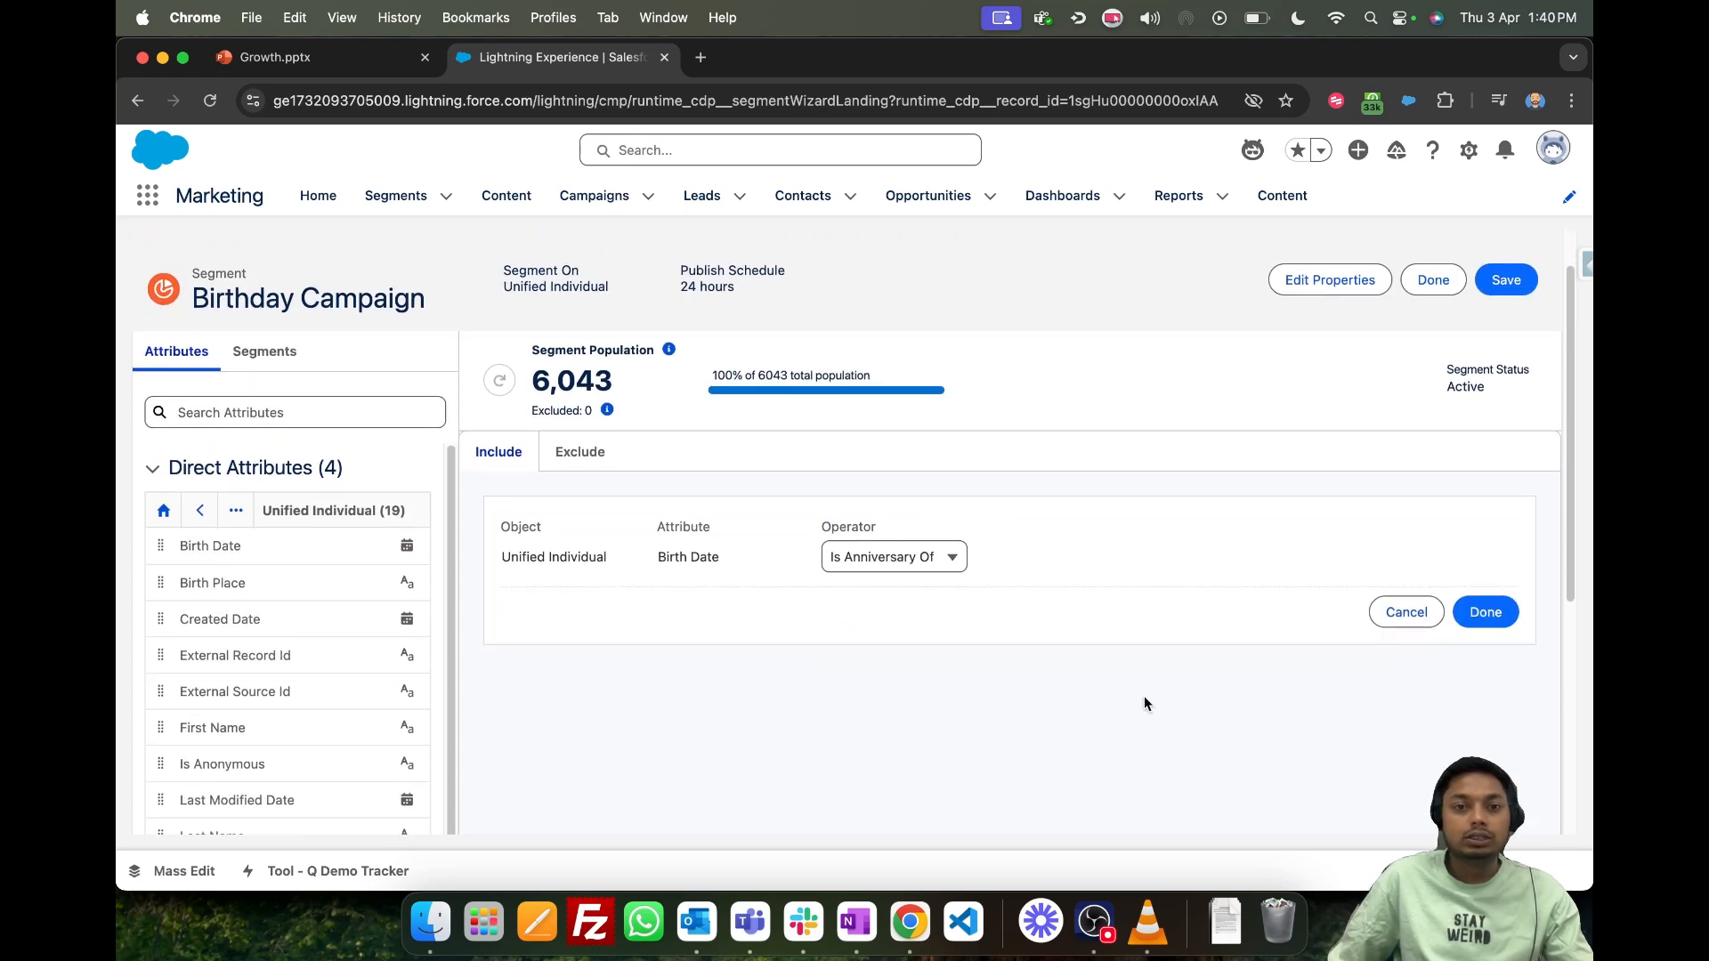
click(1486, 612)
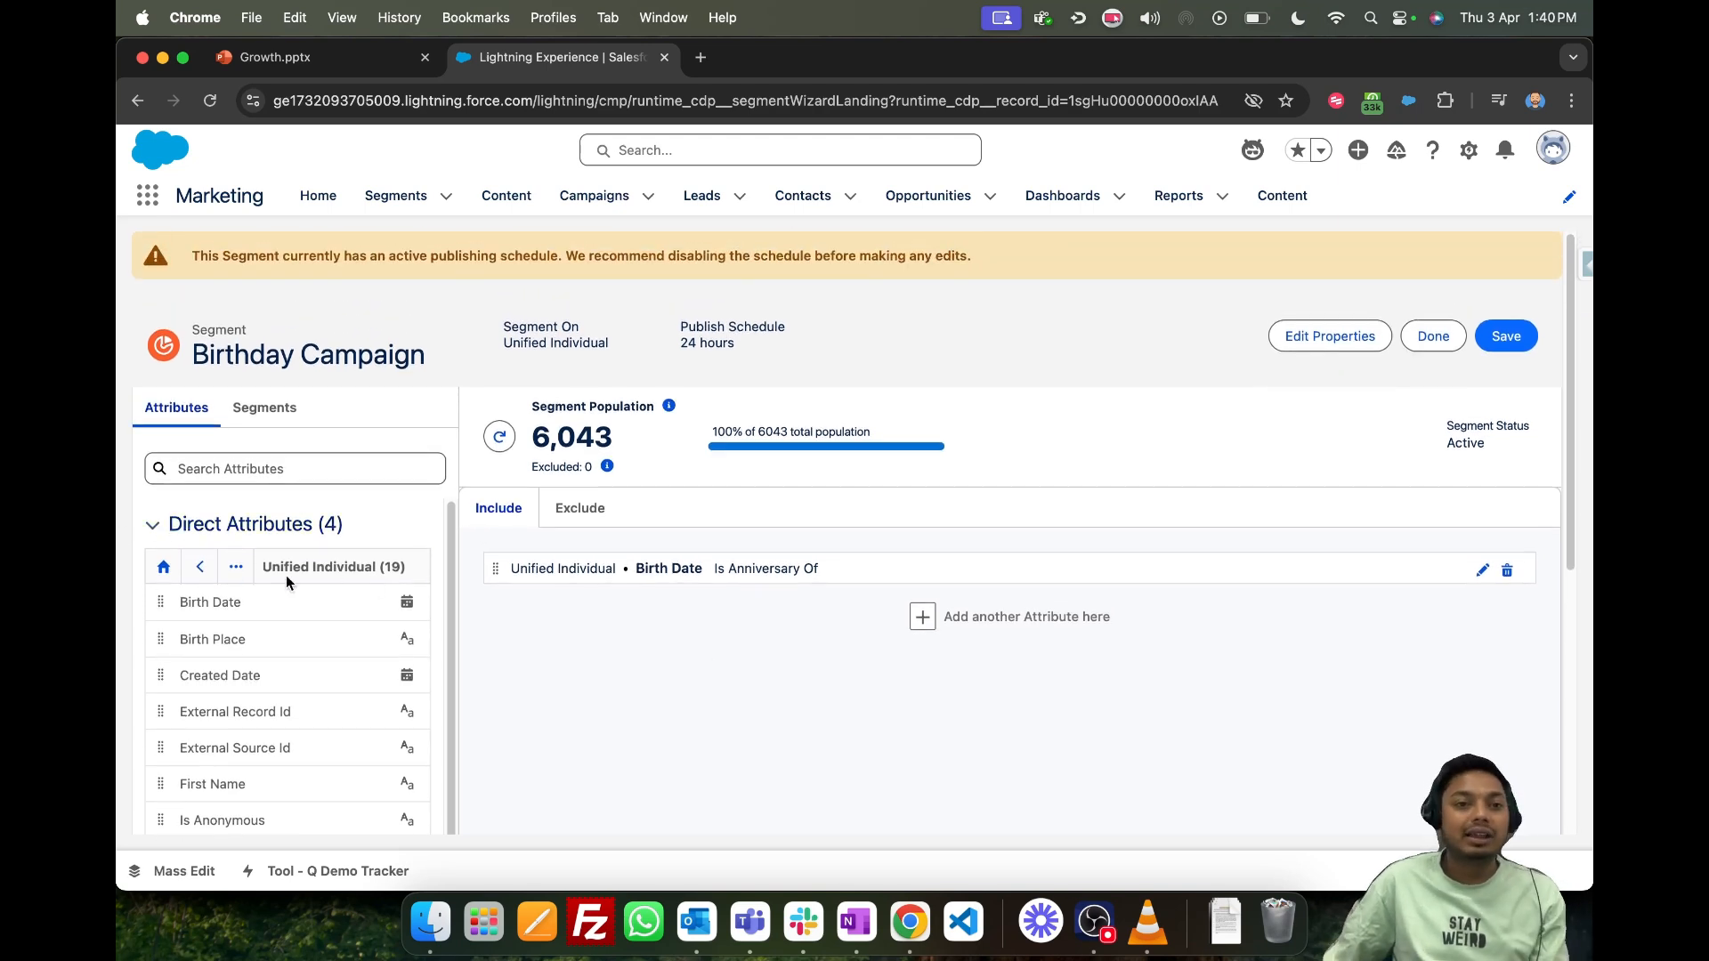
- Return to the direct attribute groups, view the segment's Exclude criteria, and go back to the Include criteria
click(162, 567)
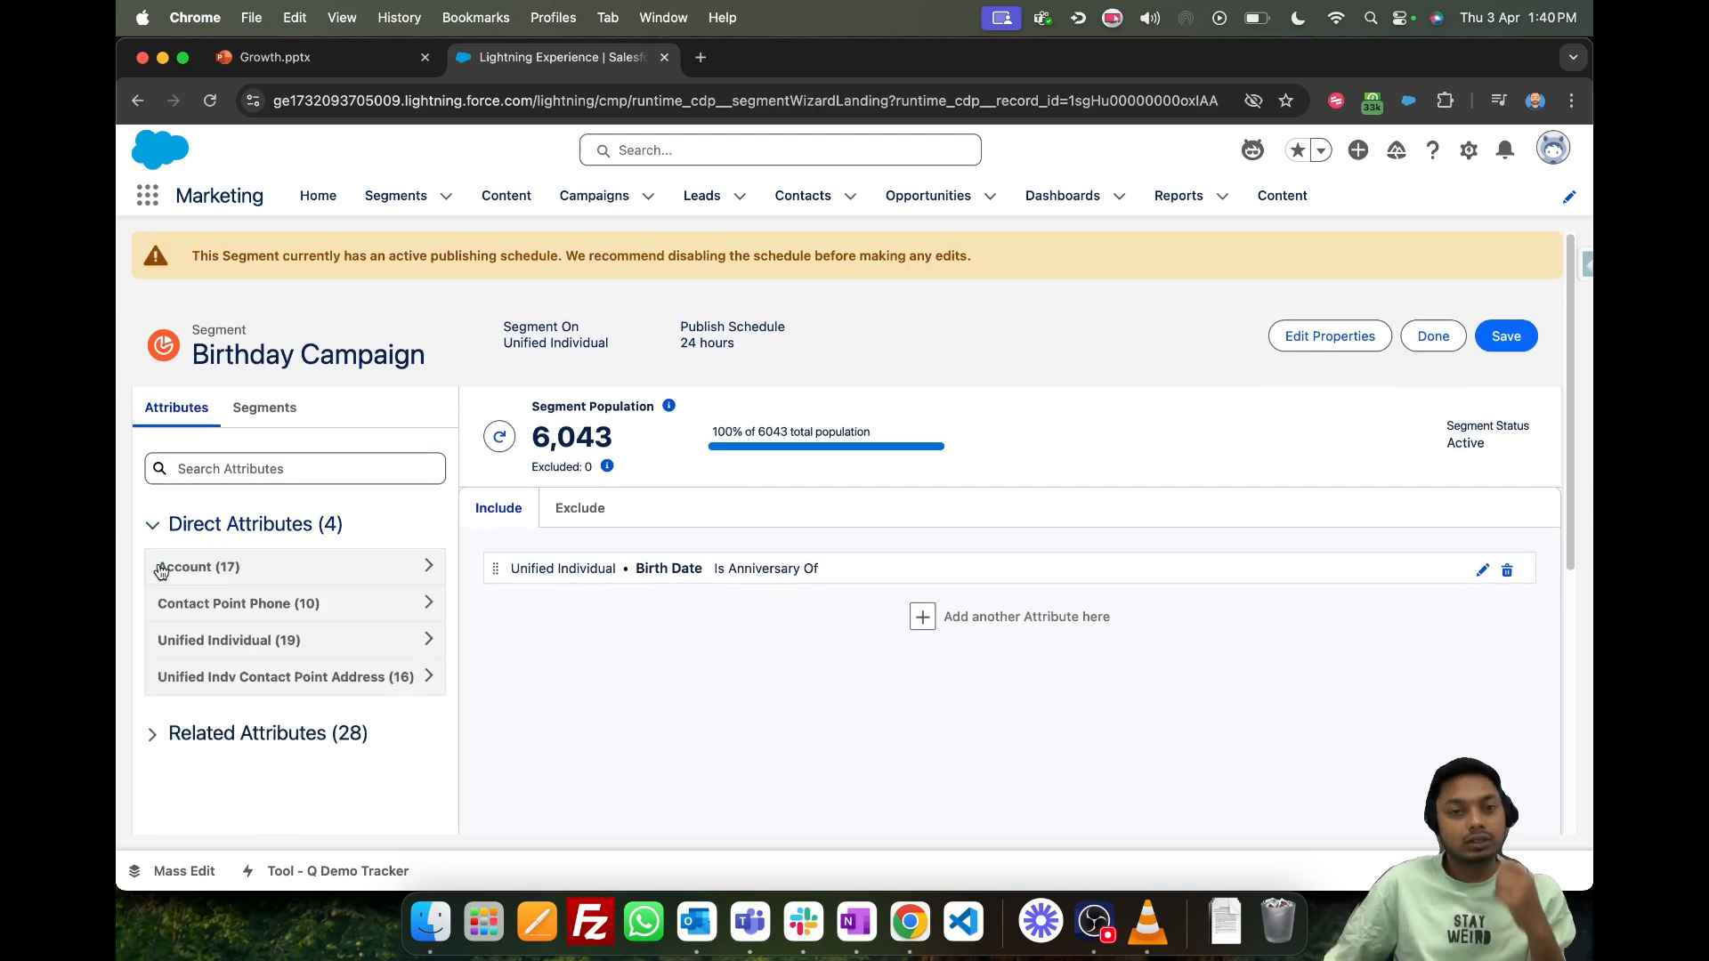
scroll(712, 596, down, 3)
scroll(784, 612, up, 1)
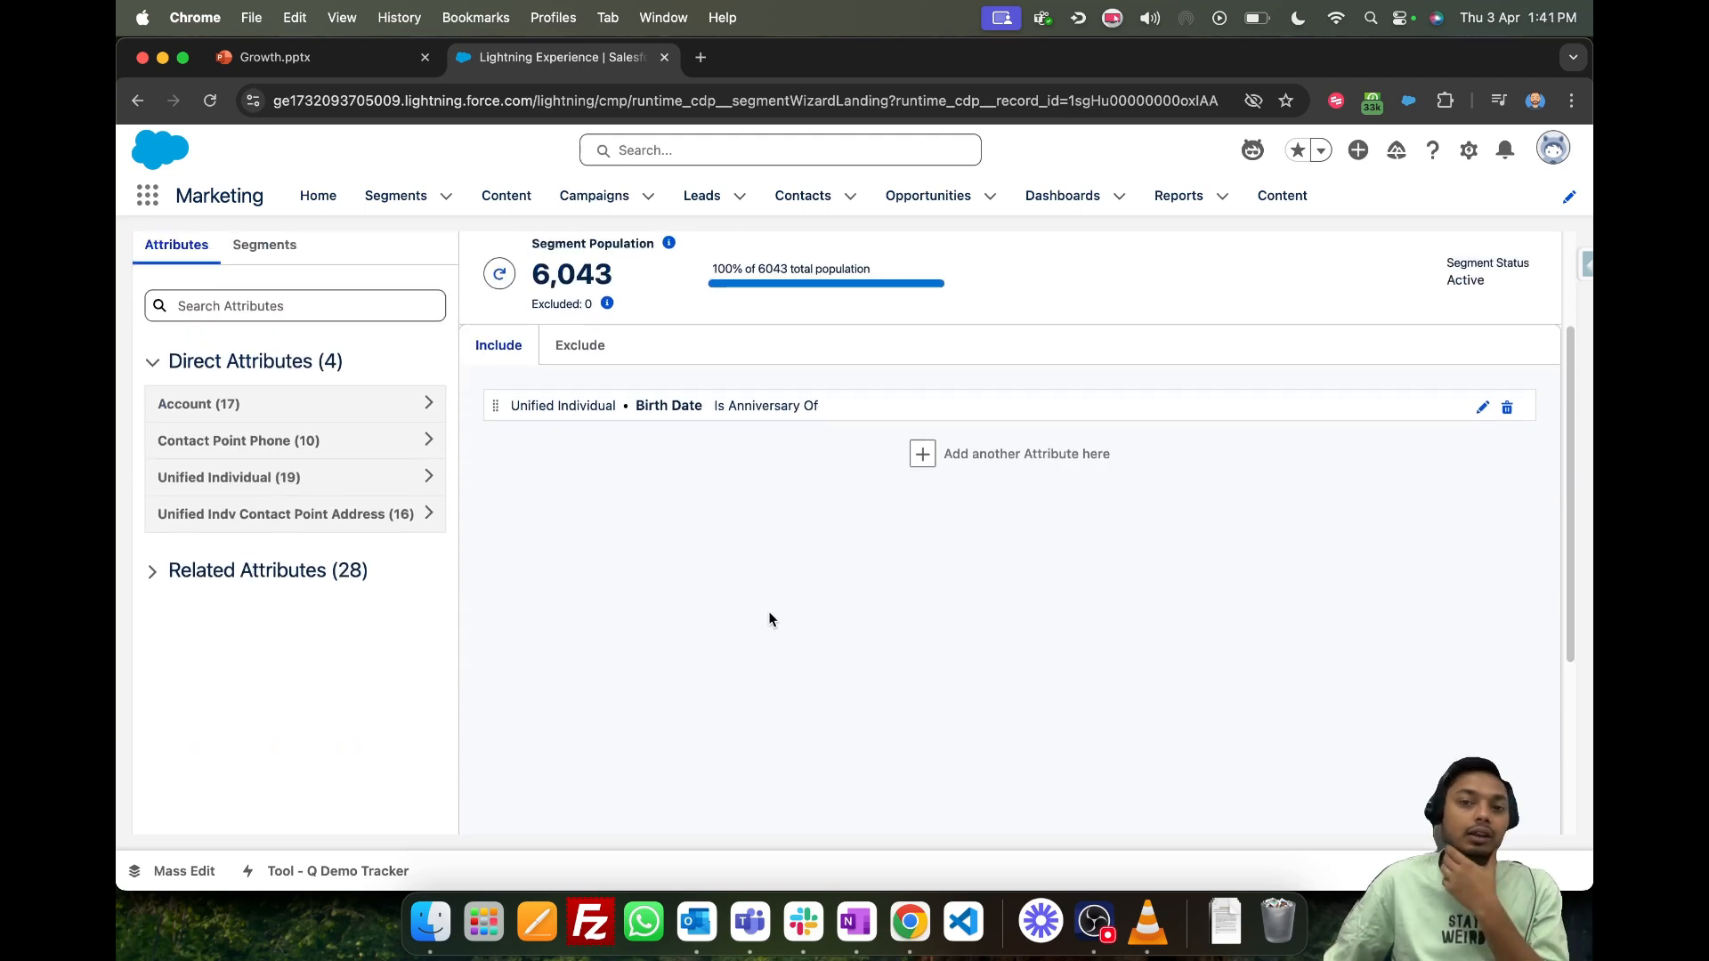
scroll(735, 630, up, 1)
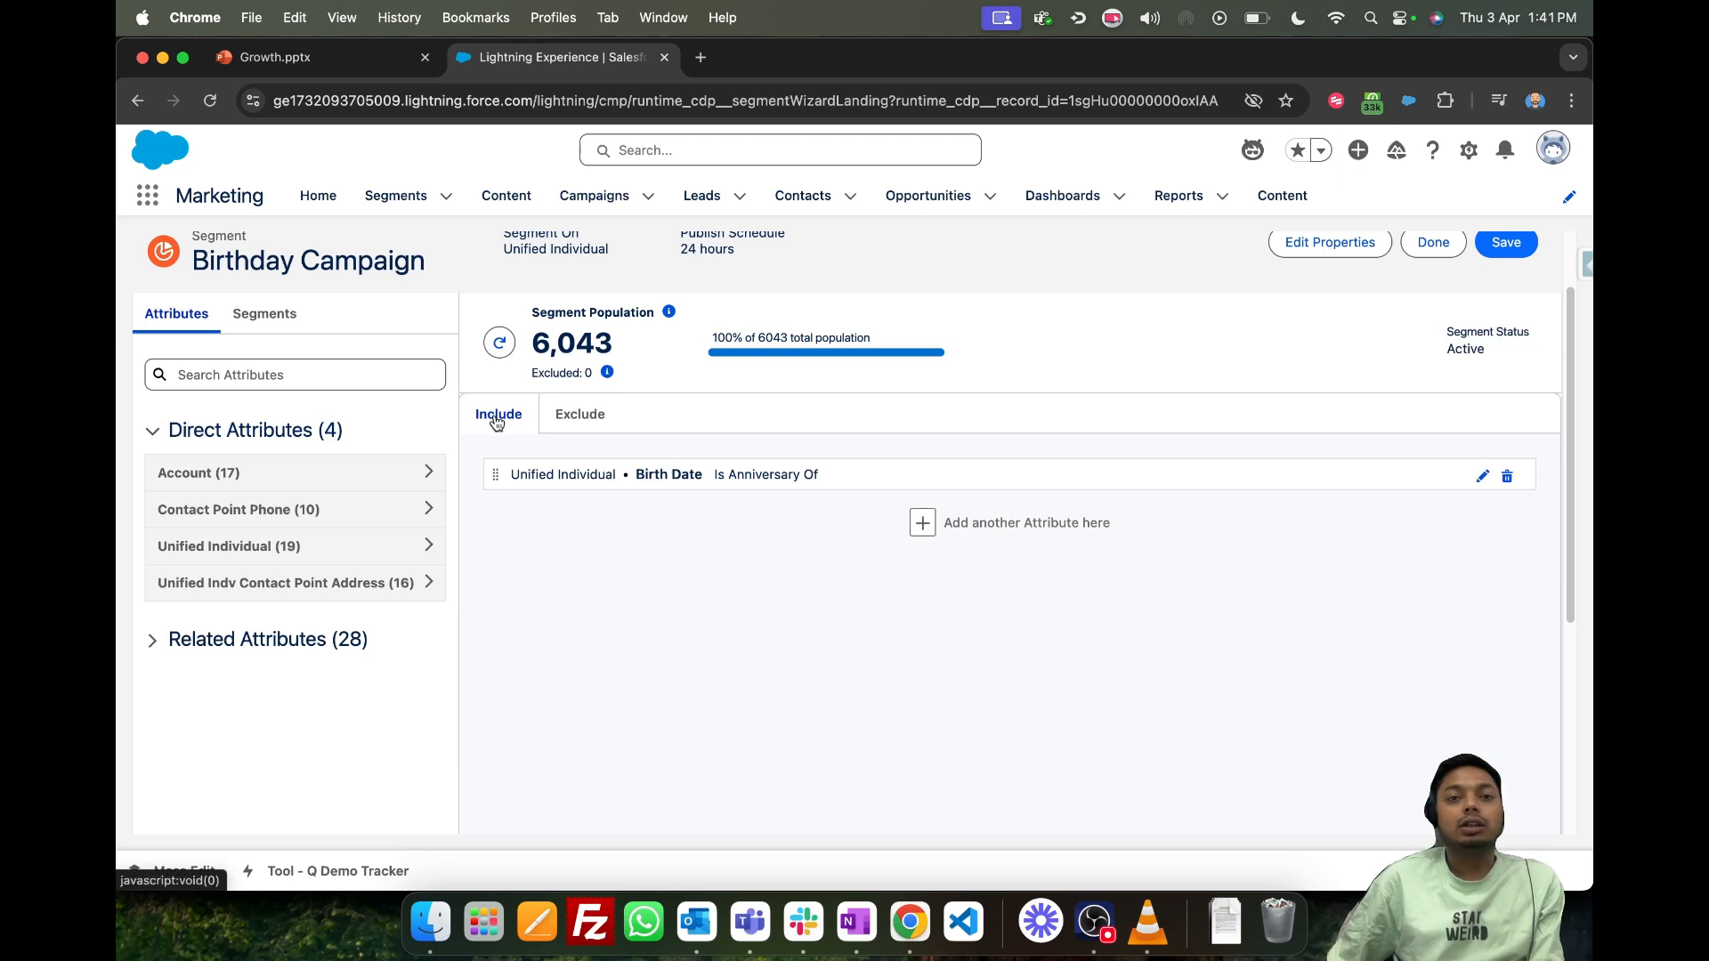
click(591, 422)
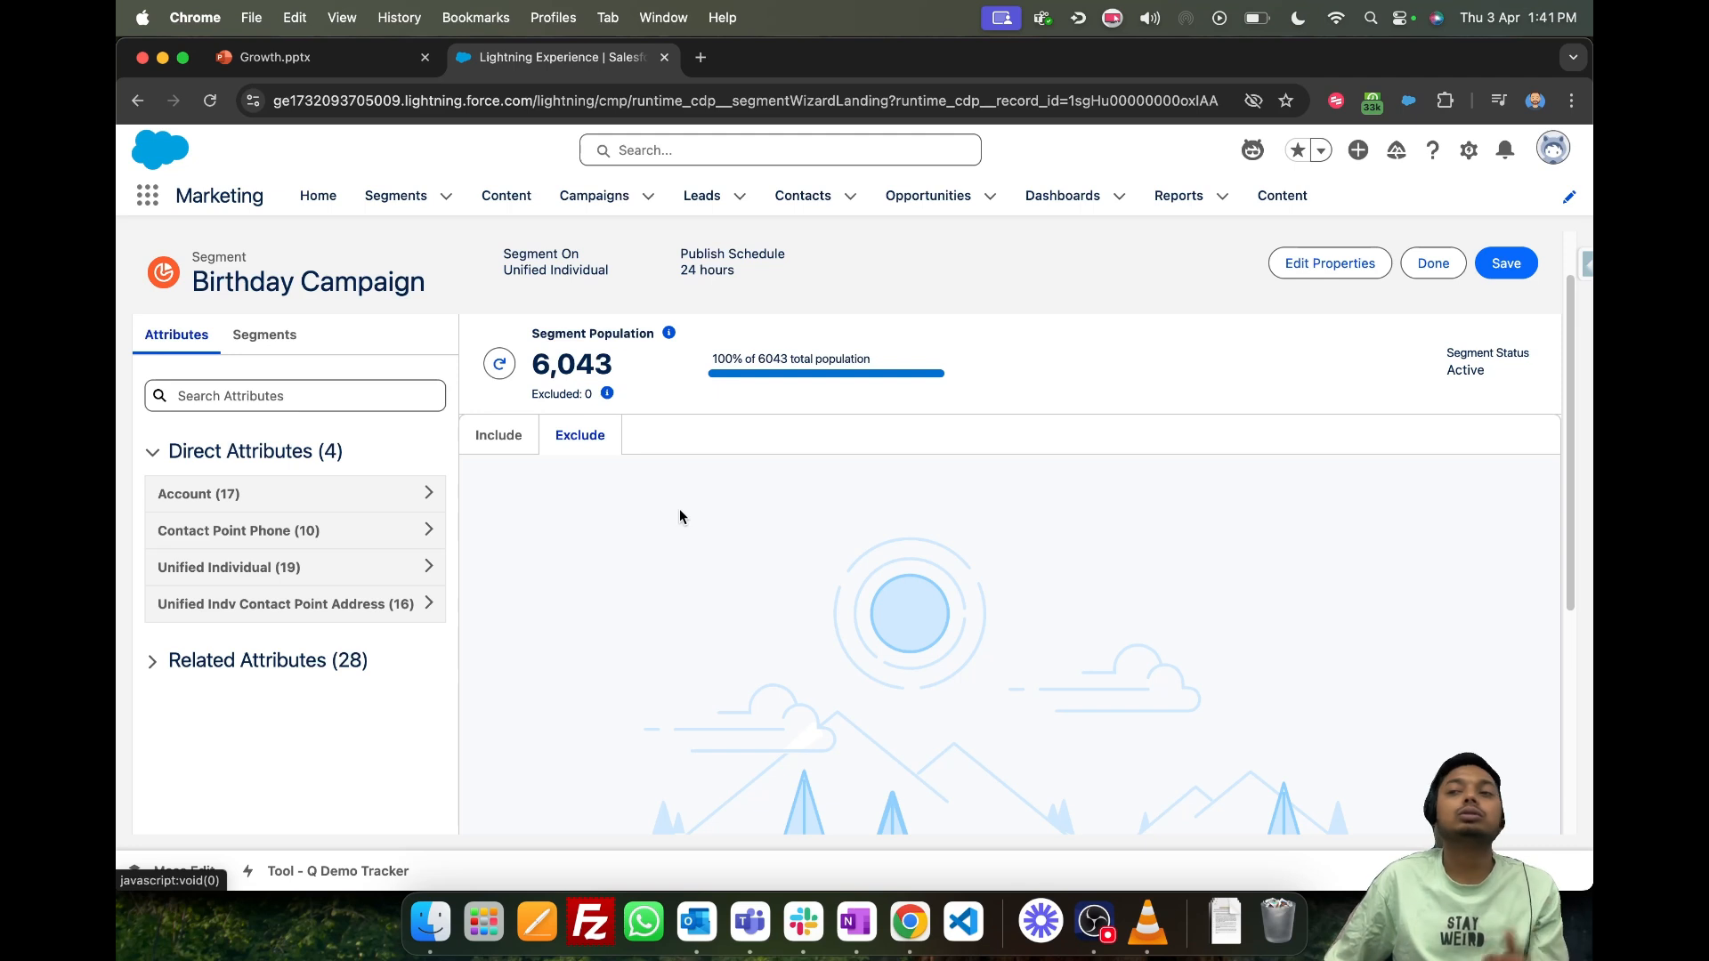
click(497, 436)
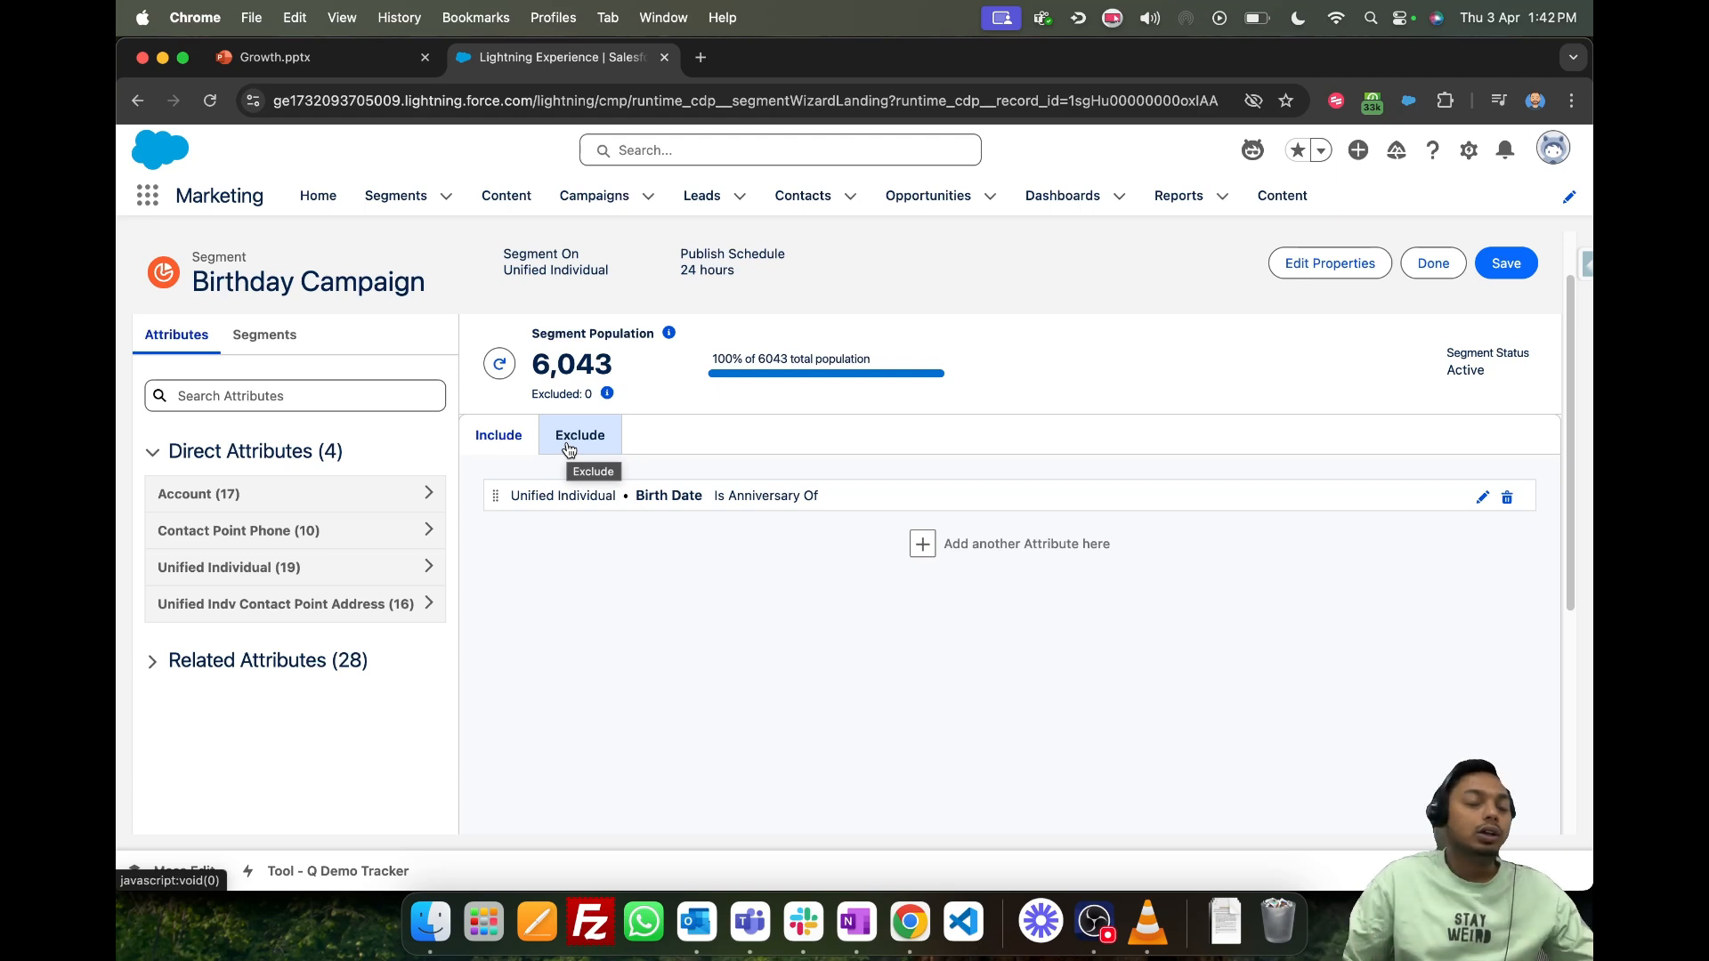
scroll(573, 385, down, 2)
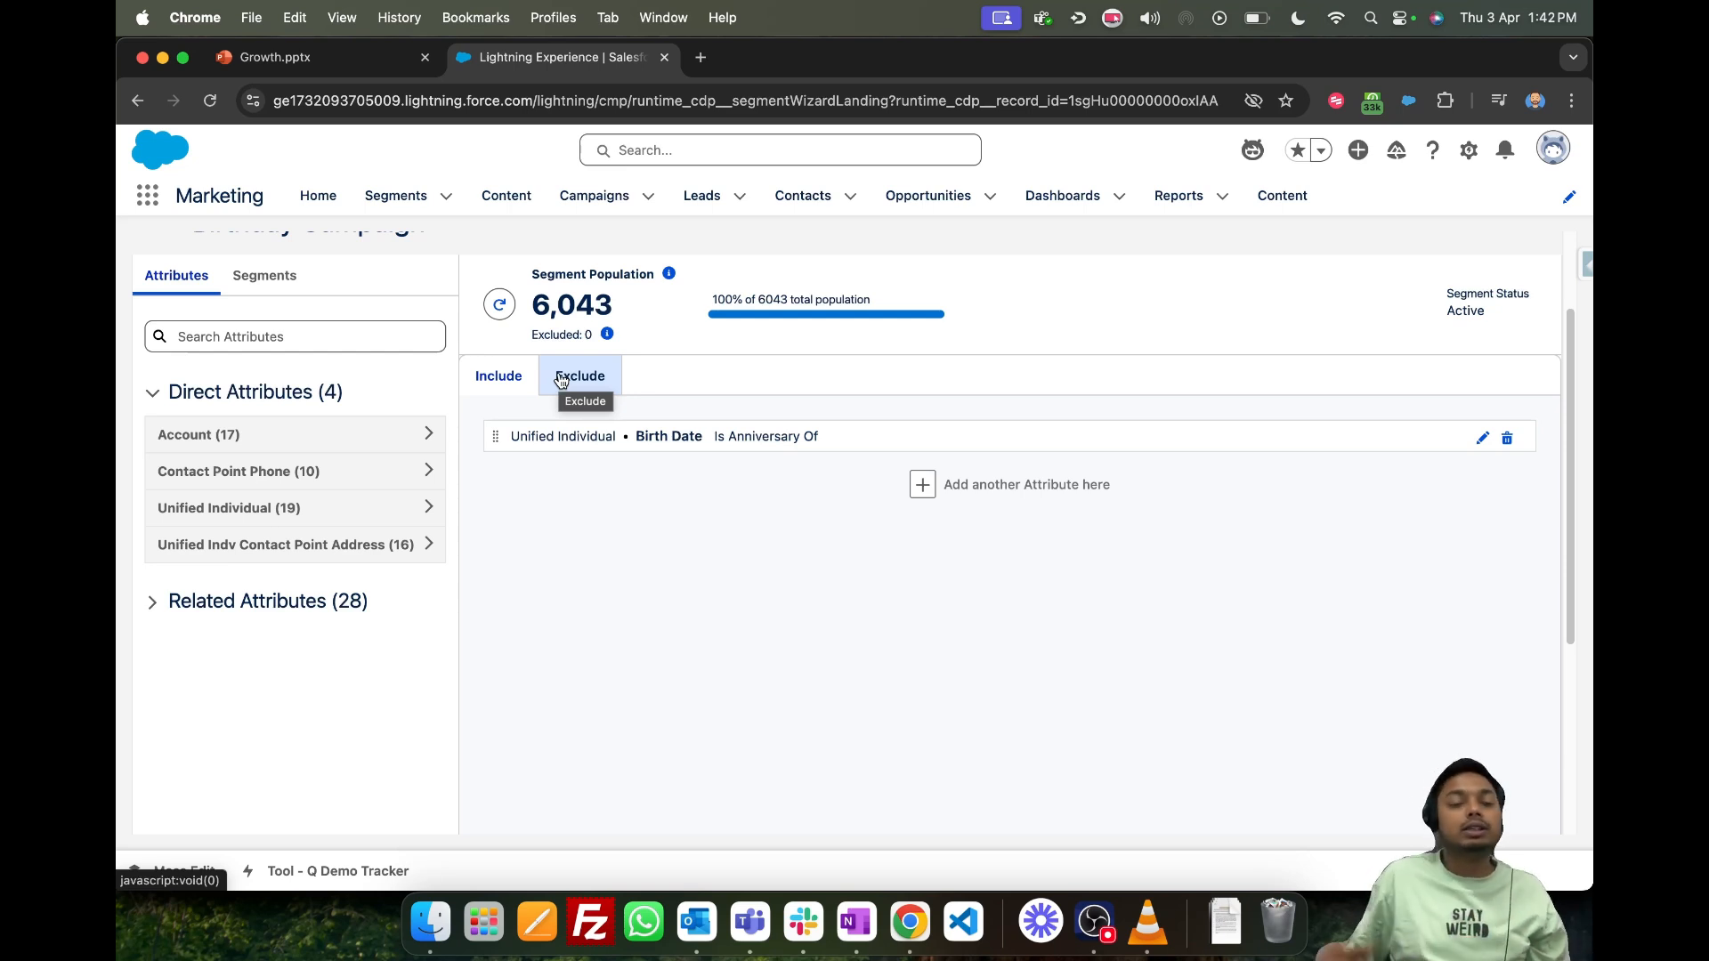
- Expand Related Attributes and examine the related object groups available for the segment
click(272, 598)
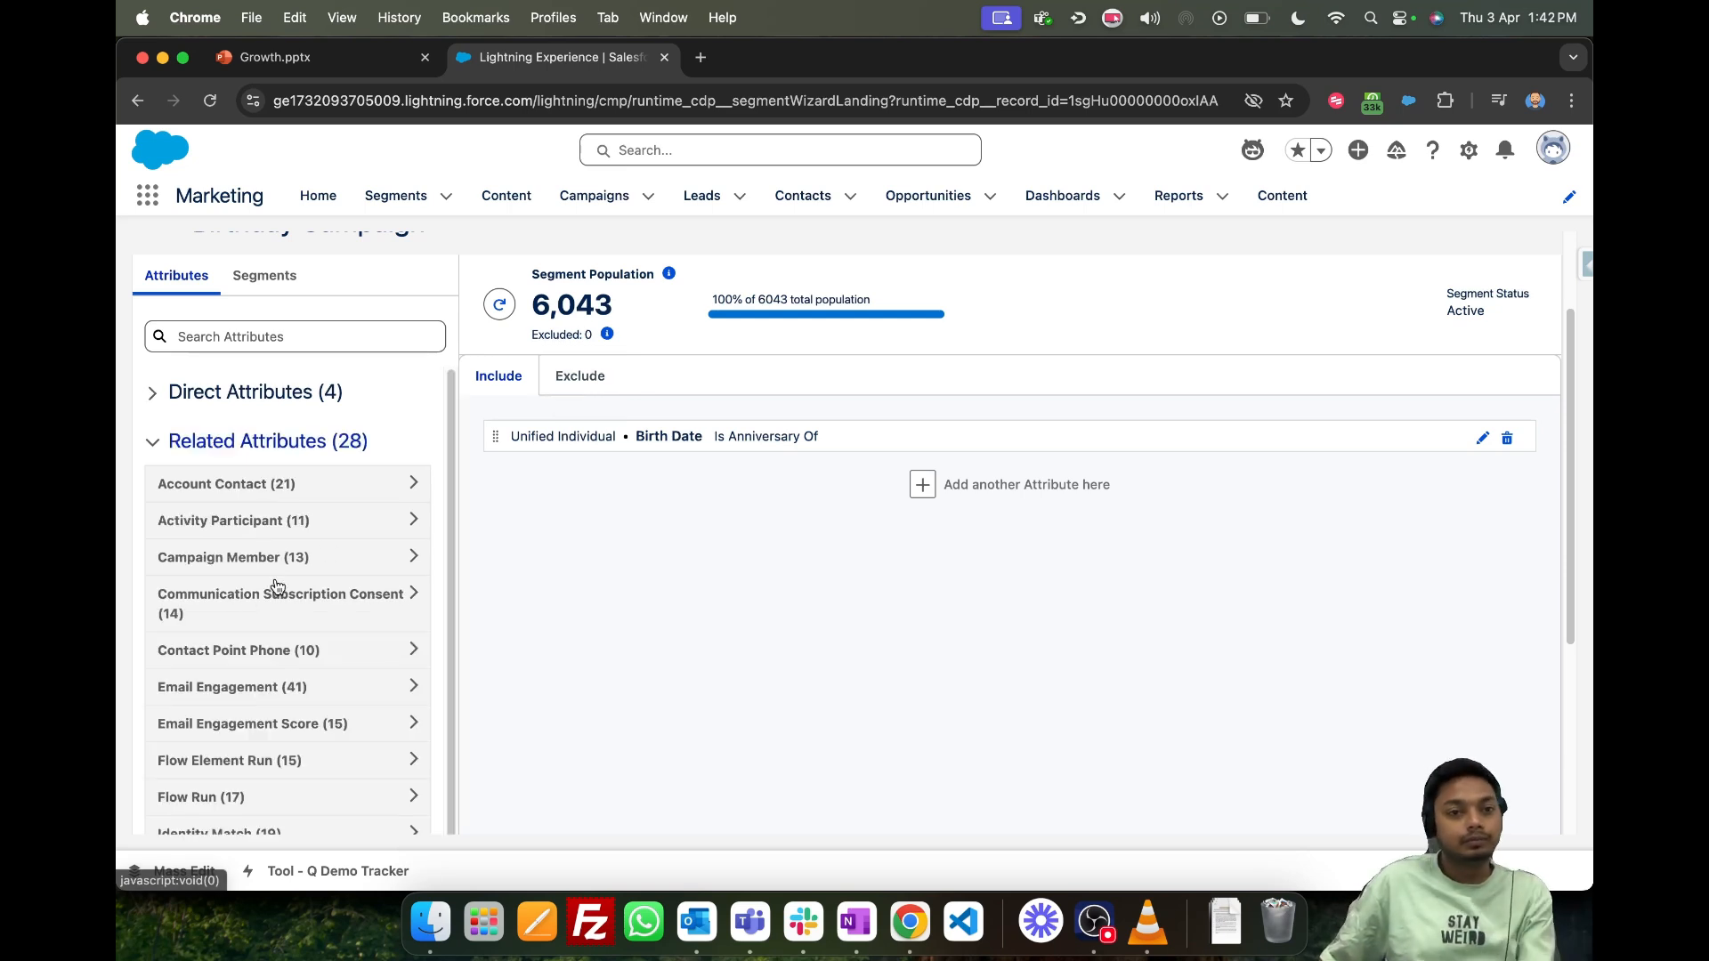
scroll(242, 570, down, 2)
scroll(242, 577, down, 3)
scroll(305, 759, up, 3)
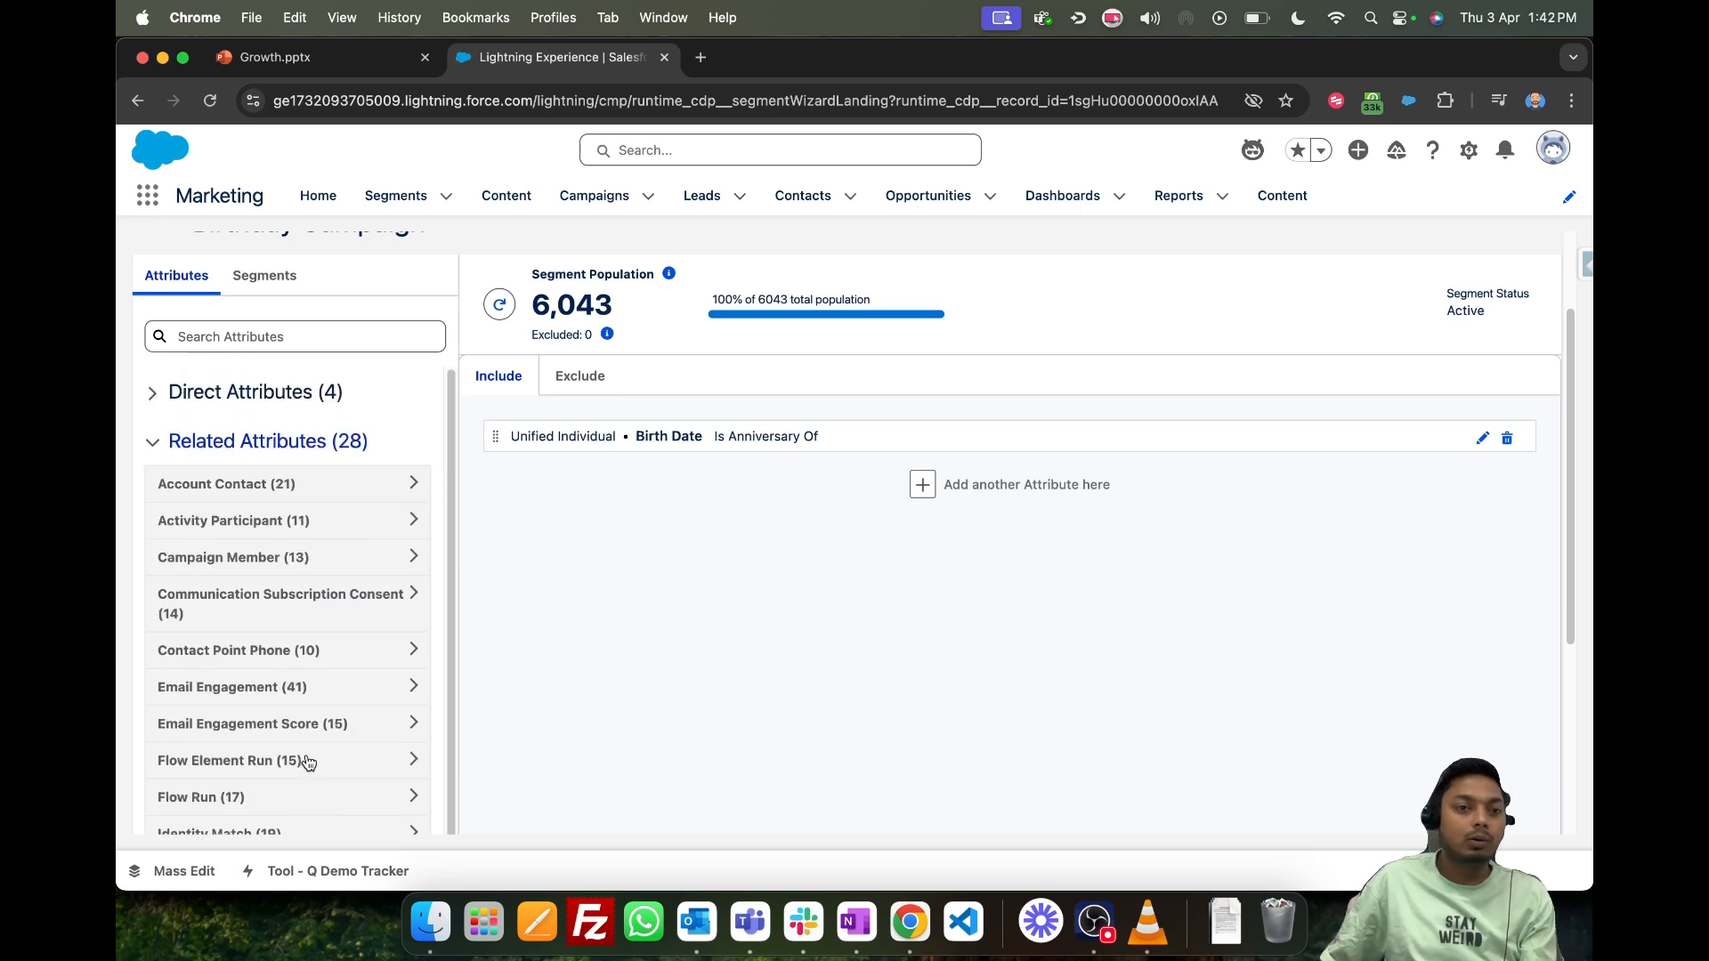
scroll(286, 691, down, 5)
scroll(310, 756, up, 5)
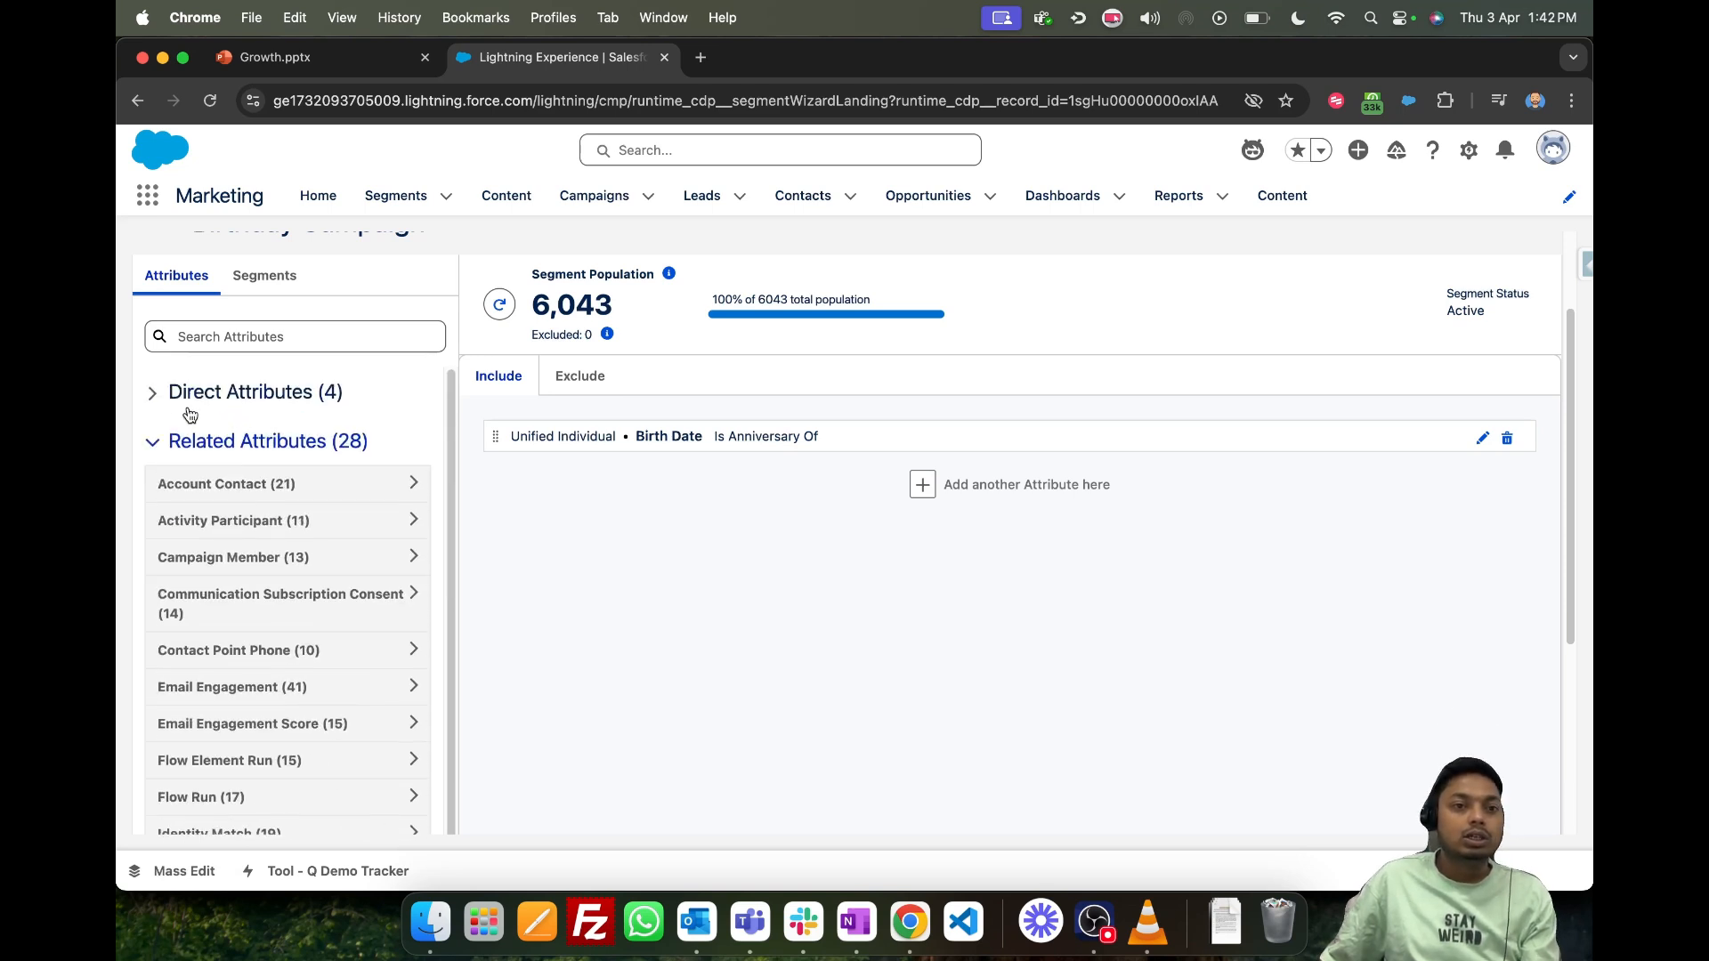
- Review the Unified Individual direct attributes again, and reopen the Related Attributes list for comparison
click(163, 397)
click(298, 507)
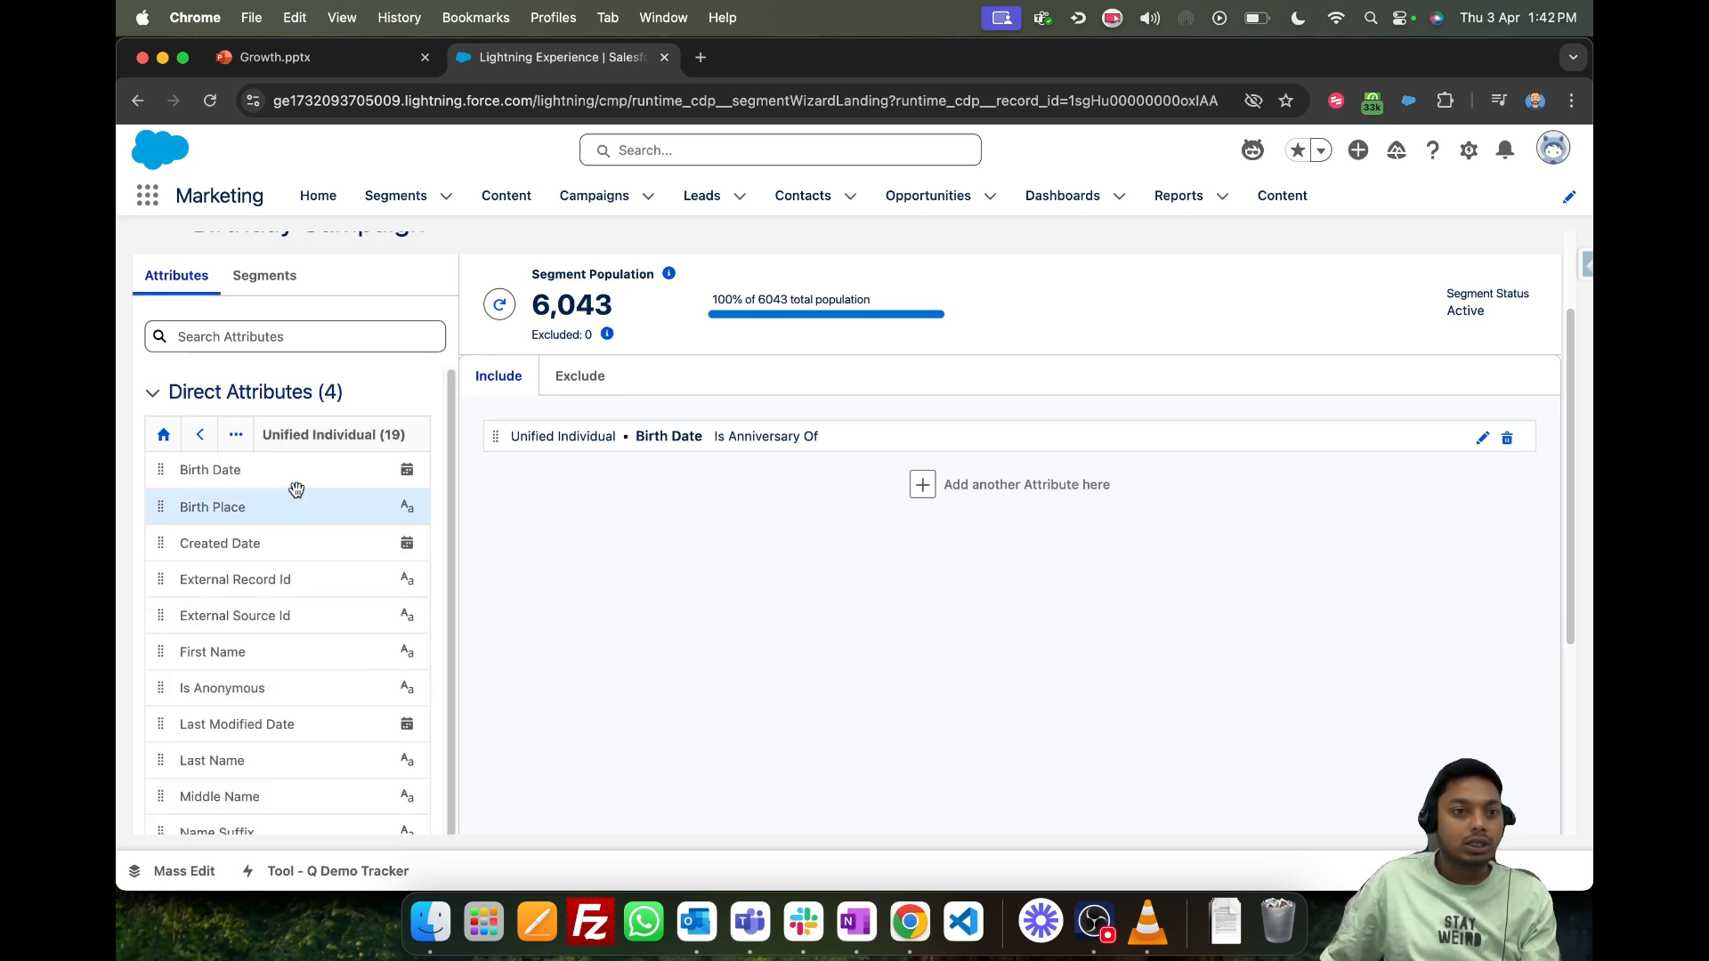
scroll(284, 623, down, 5)
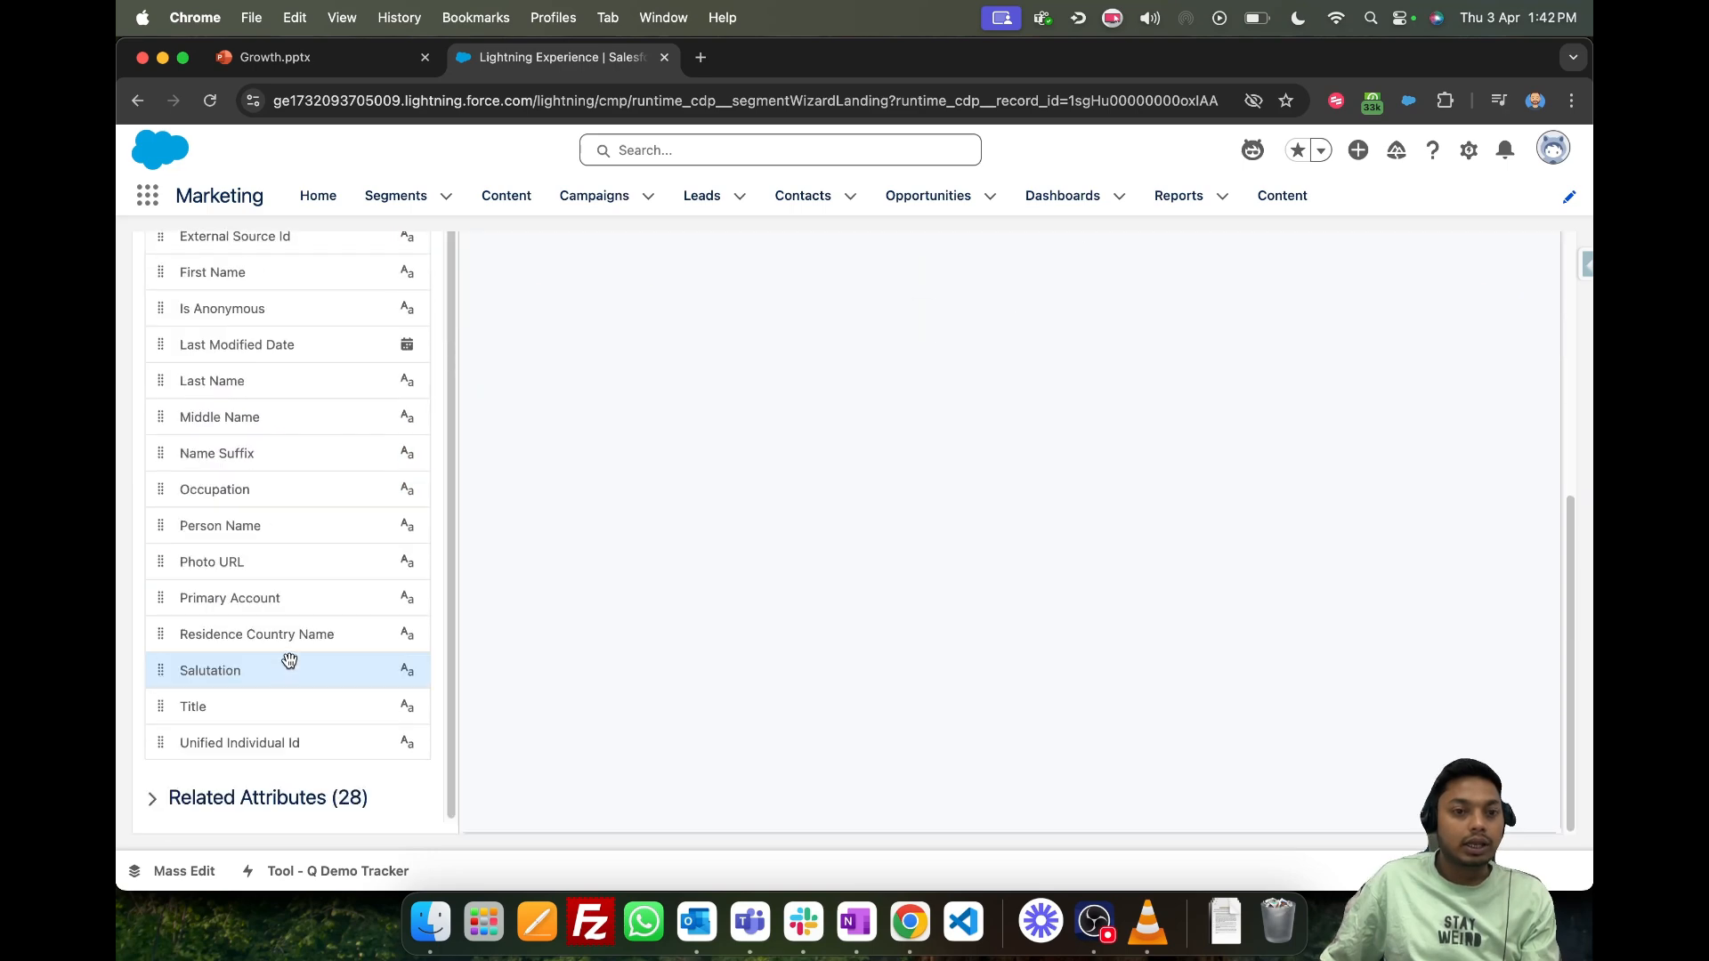
click(237, 798)
scroll(267, 756, down, 5)
scroll(272, 674, up, 5)
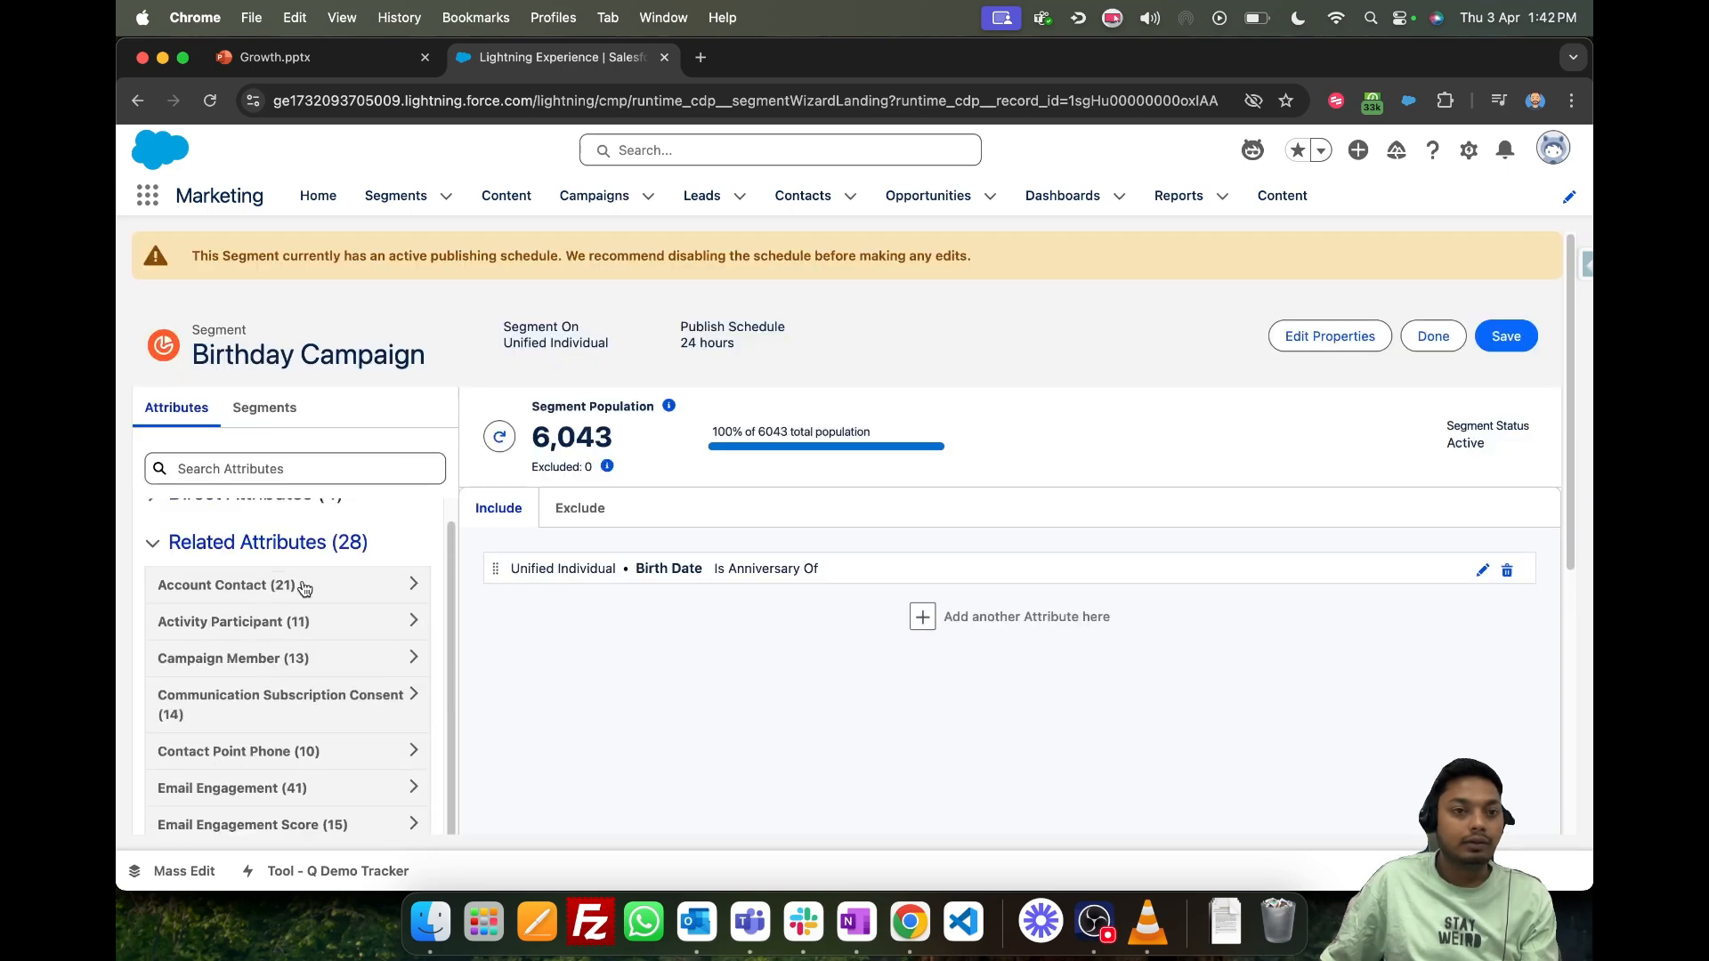
- Add the Data Source attribute of the related Prospect object to the segment's Include criteria
scroll(323, 670, down, 5)
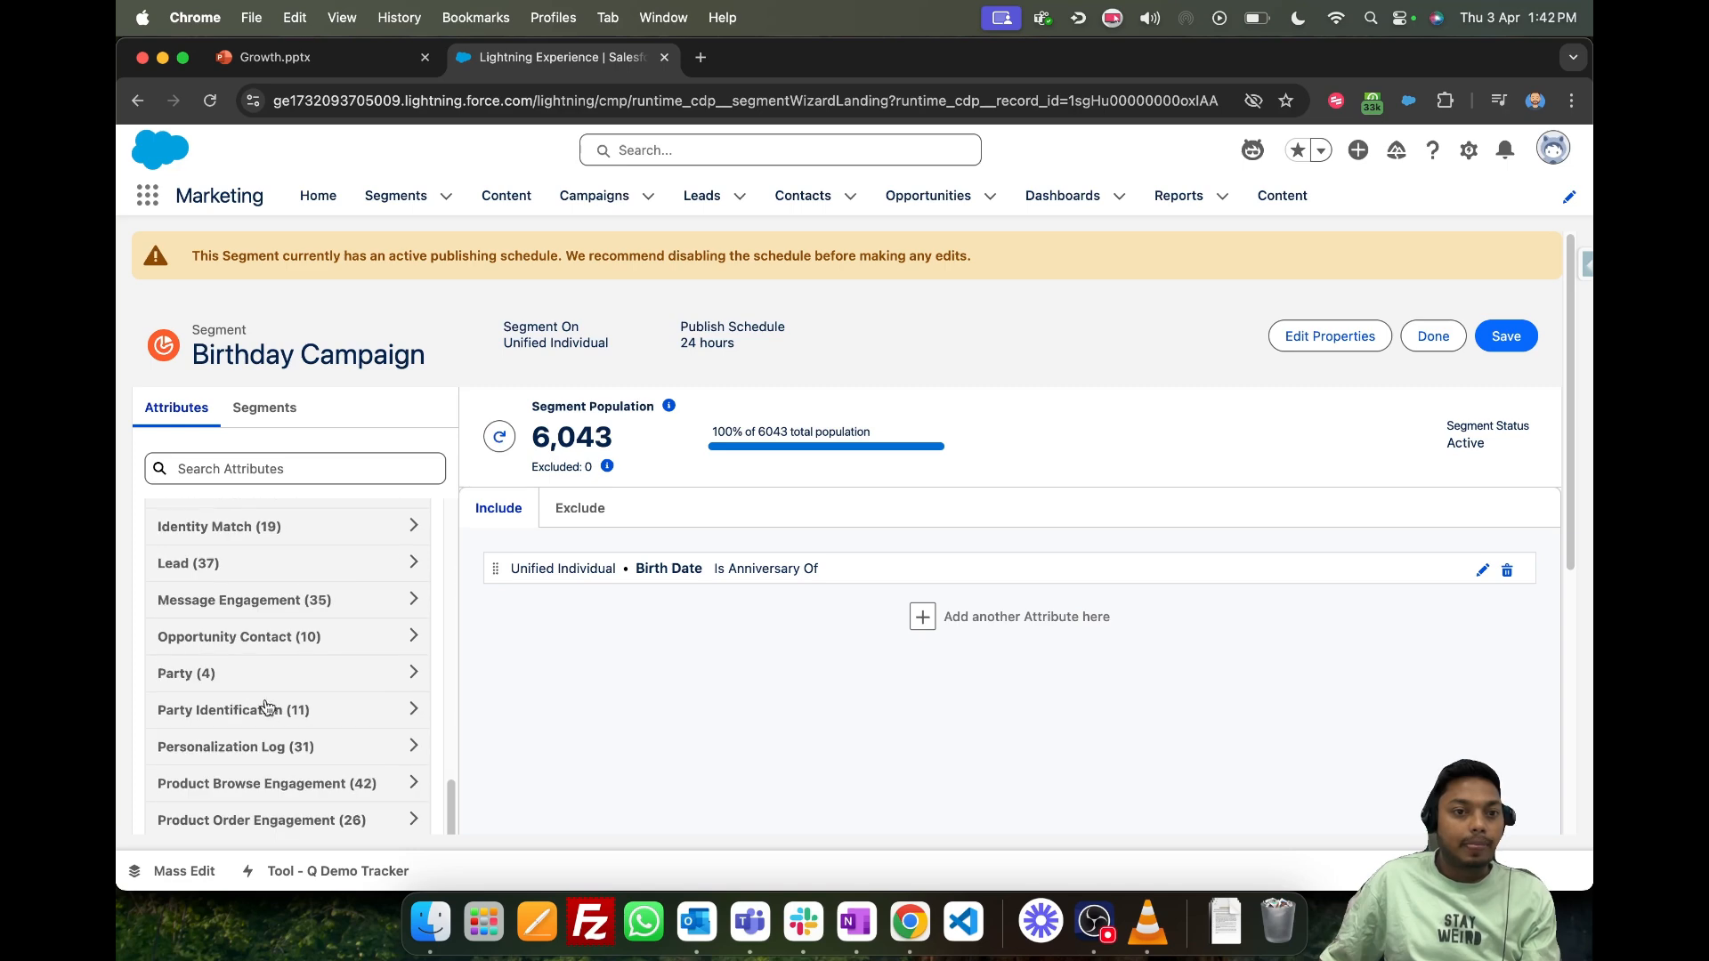
scroll(344, 759, down, 3)
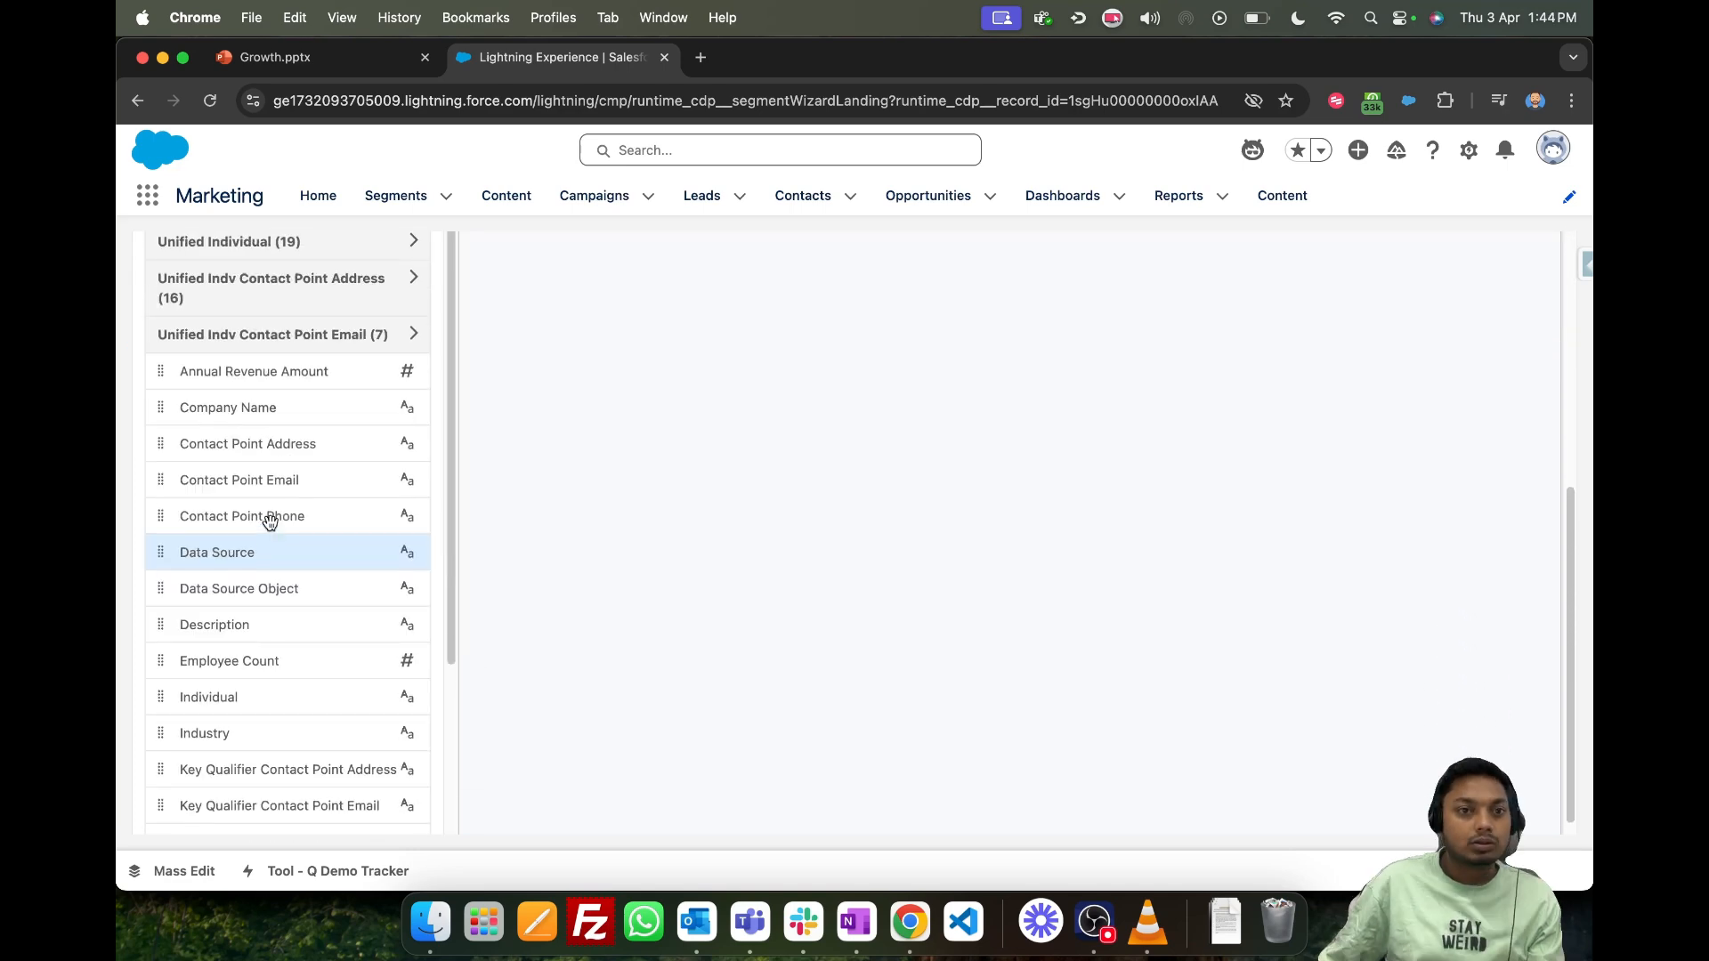
scroll(269, 522, up, 4)
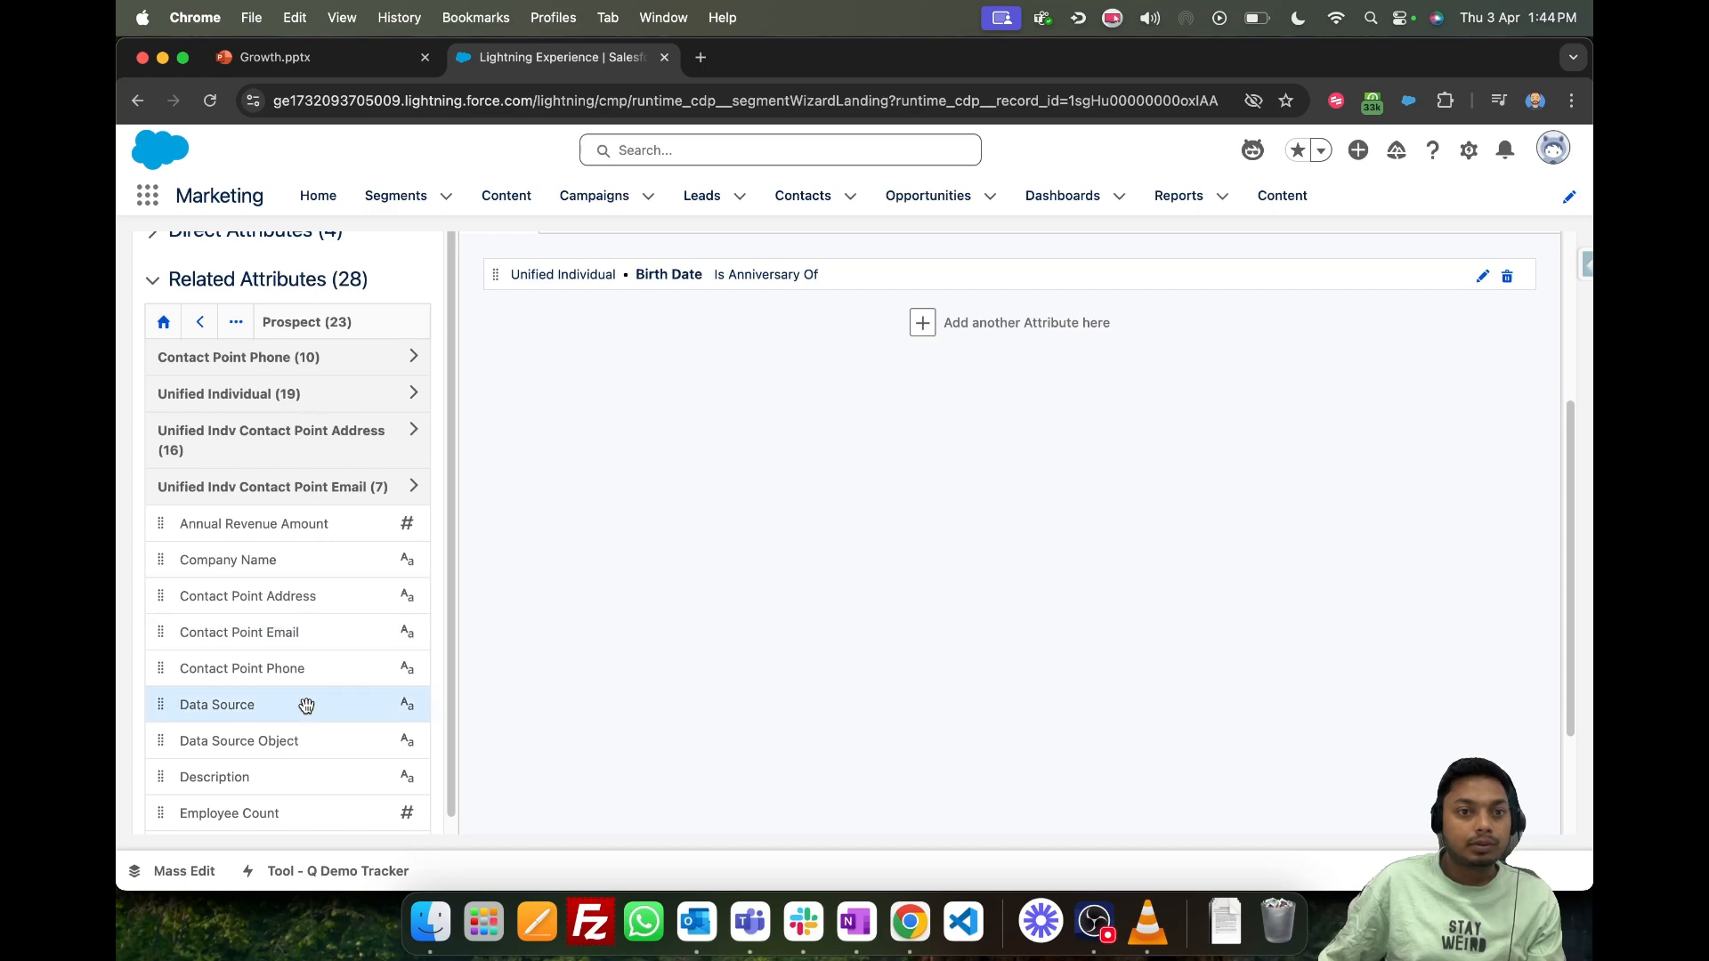
drag(270, 704, 881, 481)
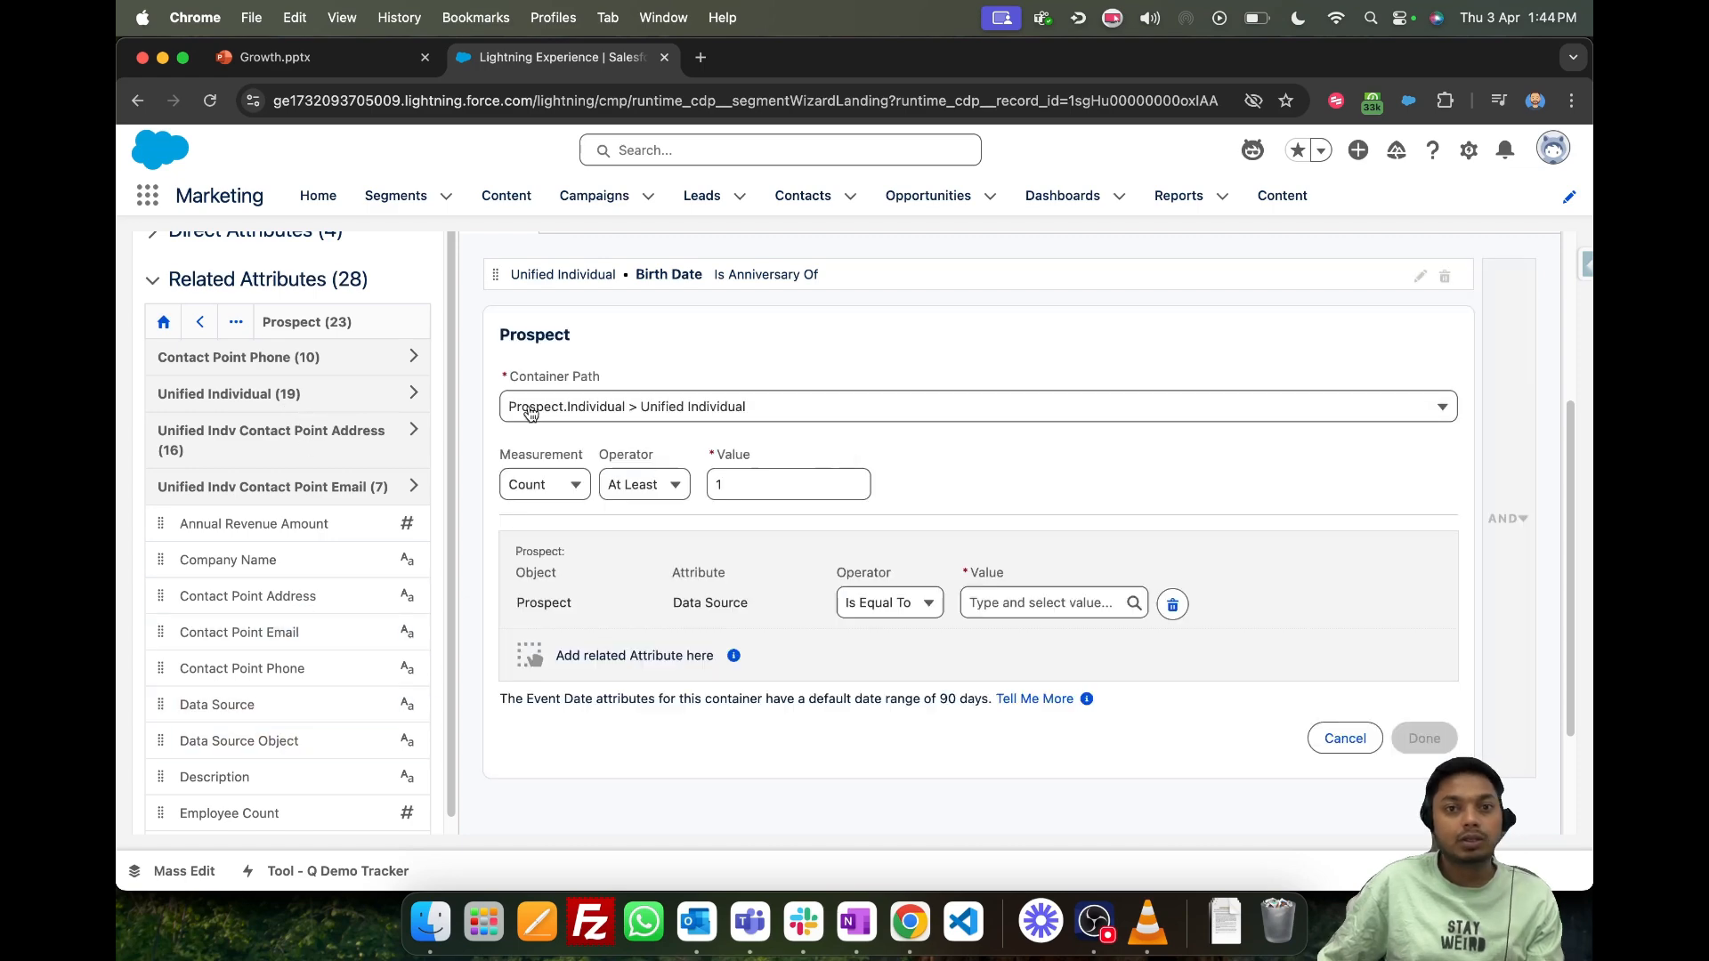
- Set the Prospect Data Source condition to Is Equal To with the value "Hi"
scroll(227, 481, up, 3)
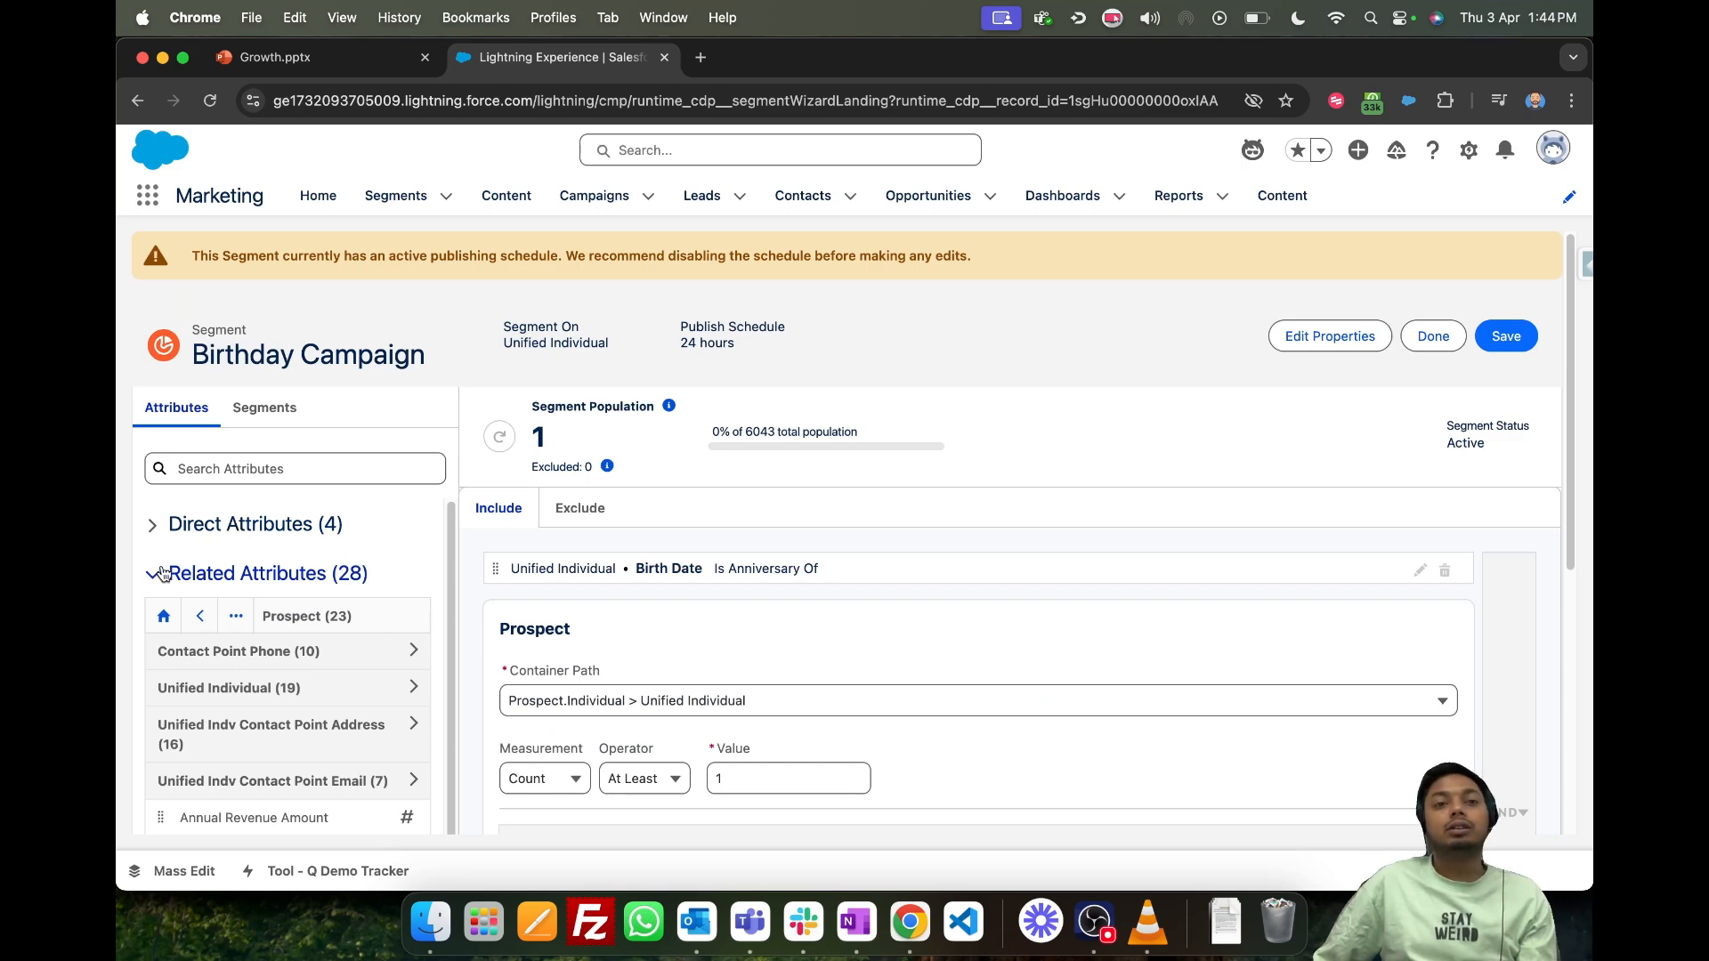
scroll(535, 631, down, 3)
scroll(543, 628, down, 2)
scroll(580, 618, up, 4)
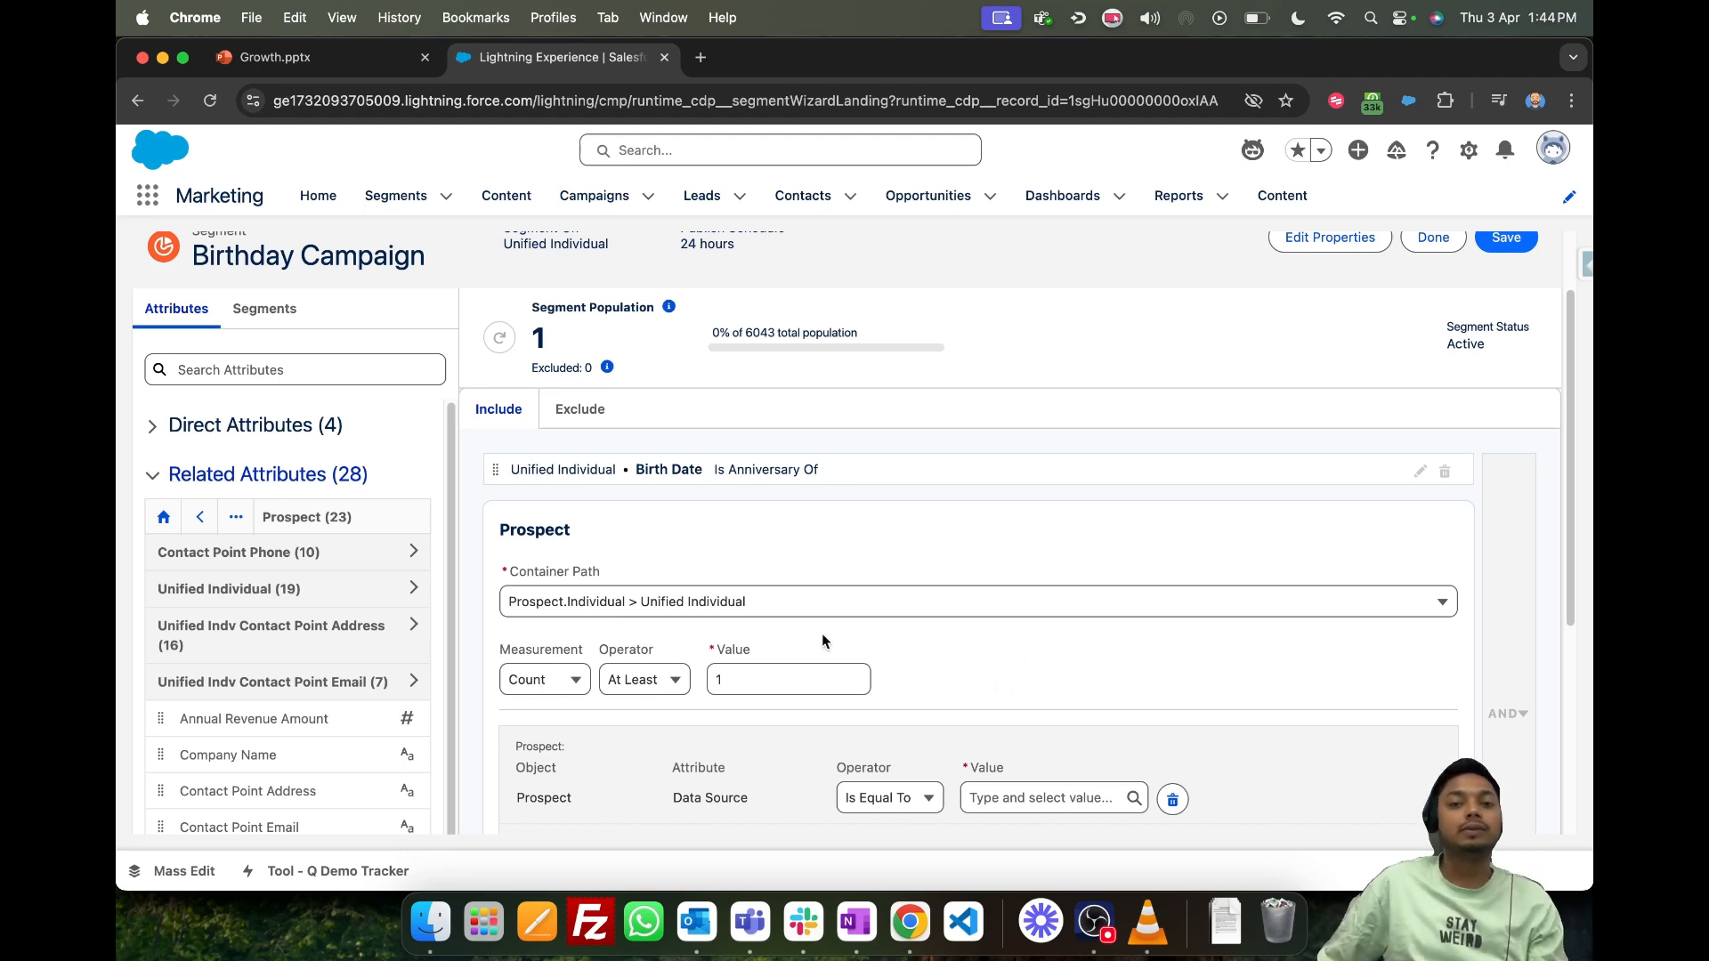
scroll(886, 694, down, 1)
click(1017, 741)
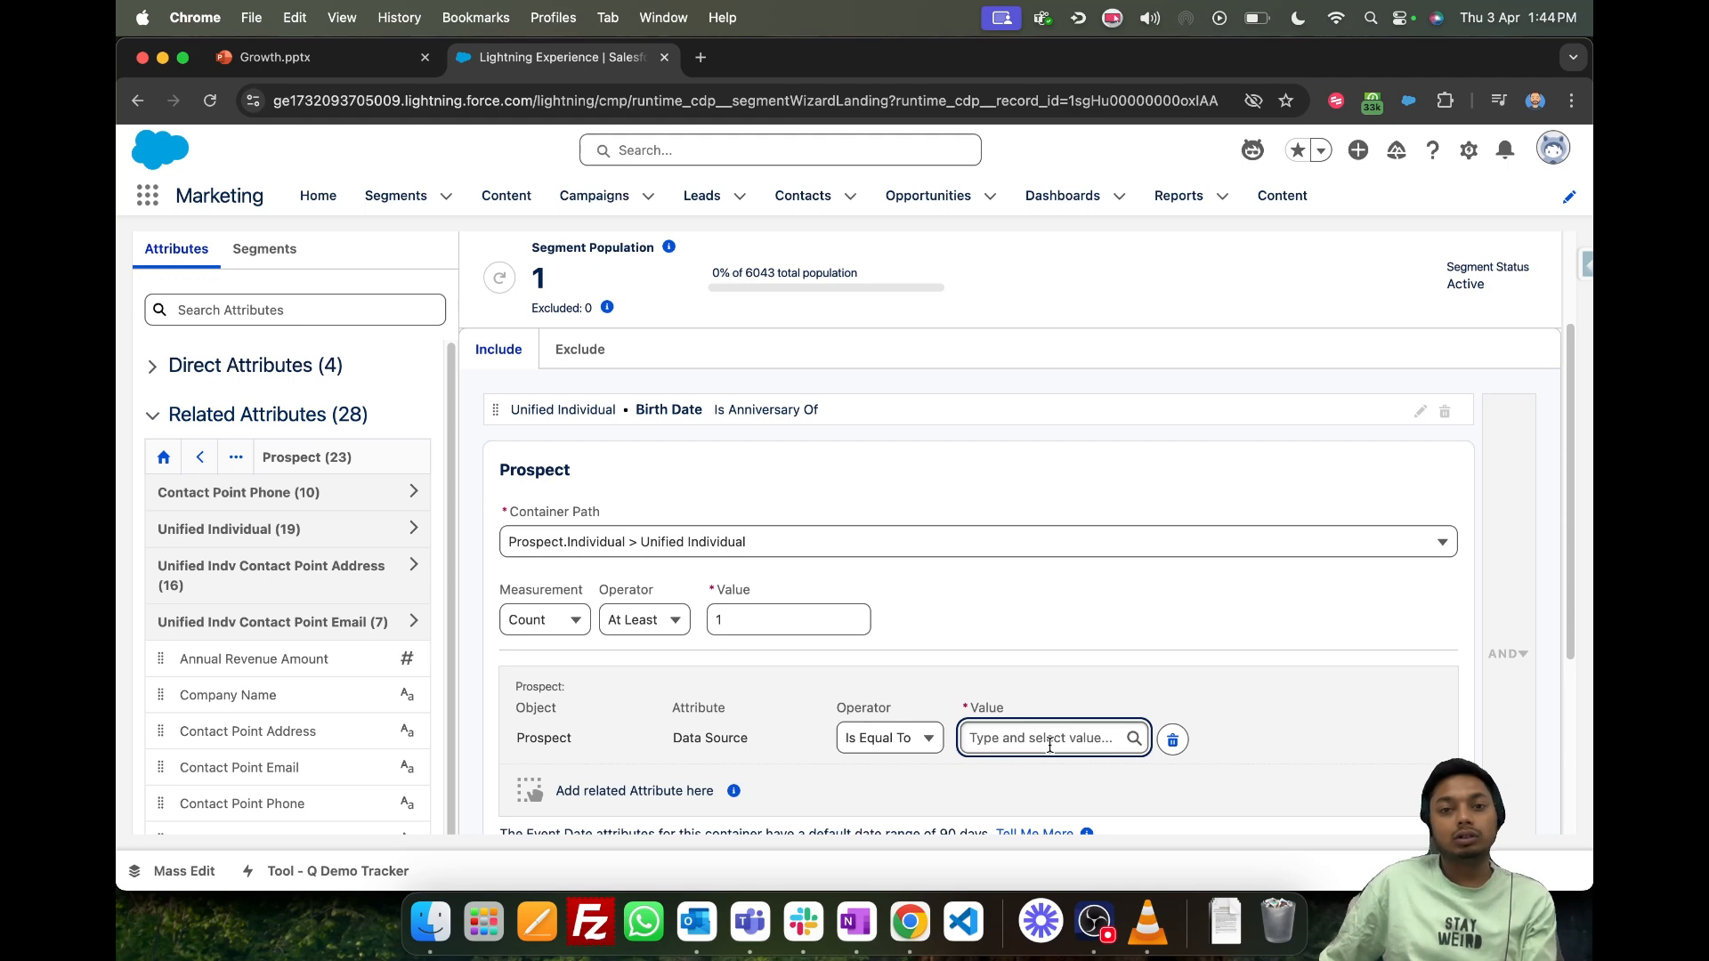
text(sdf)
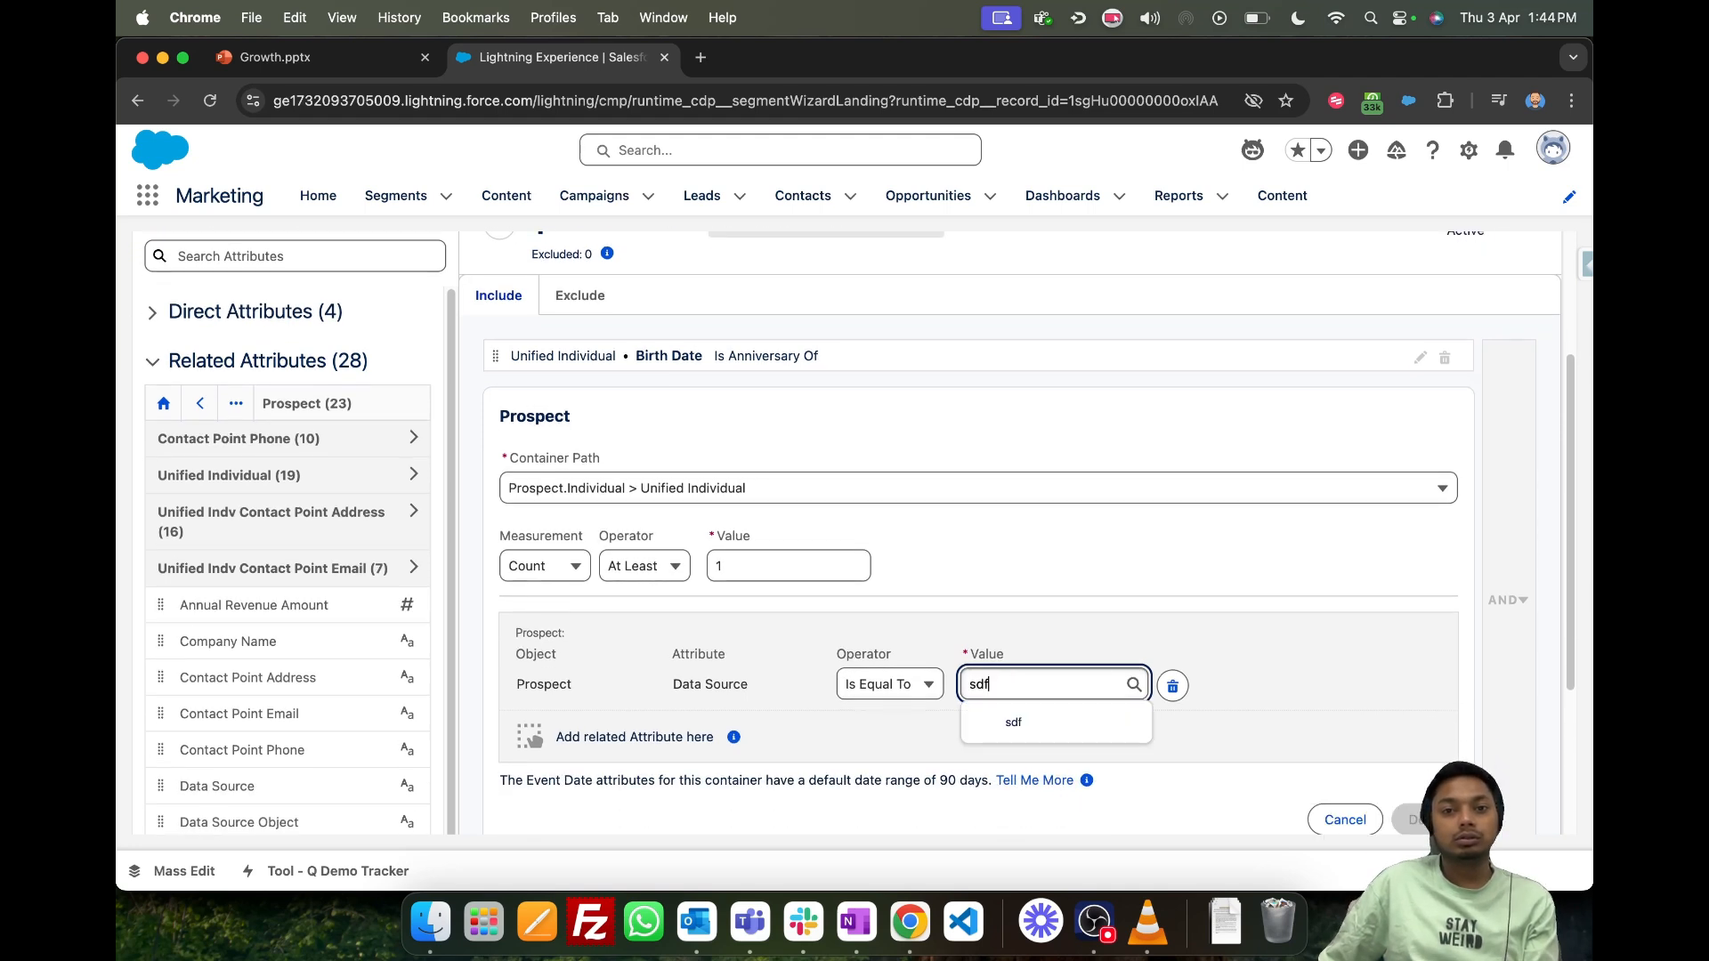
key(super+a)
text(Hi)
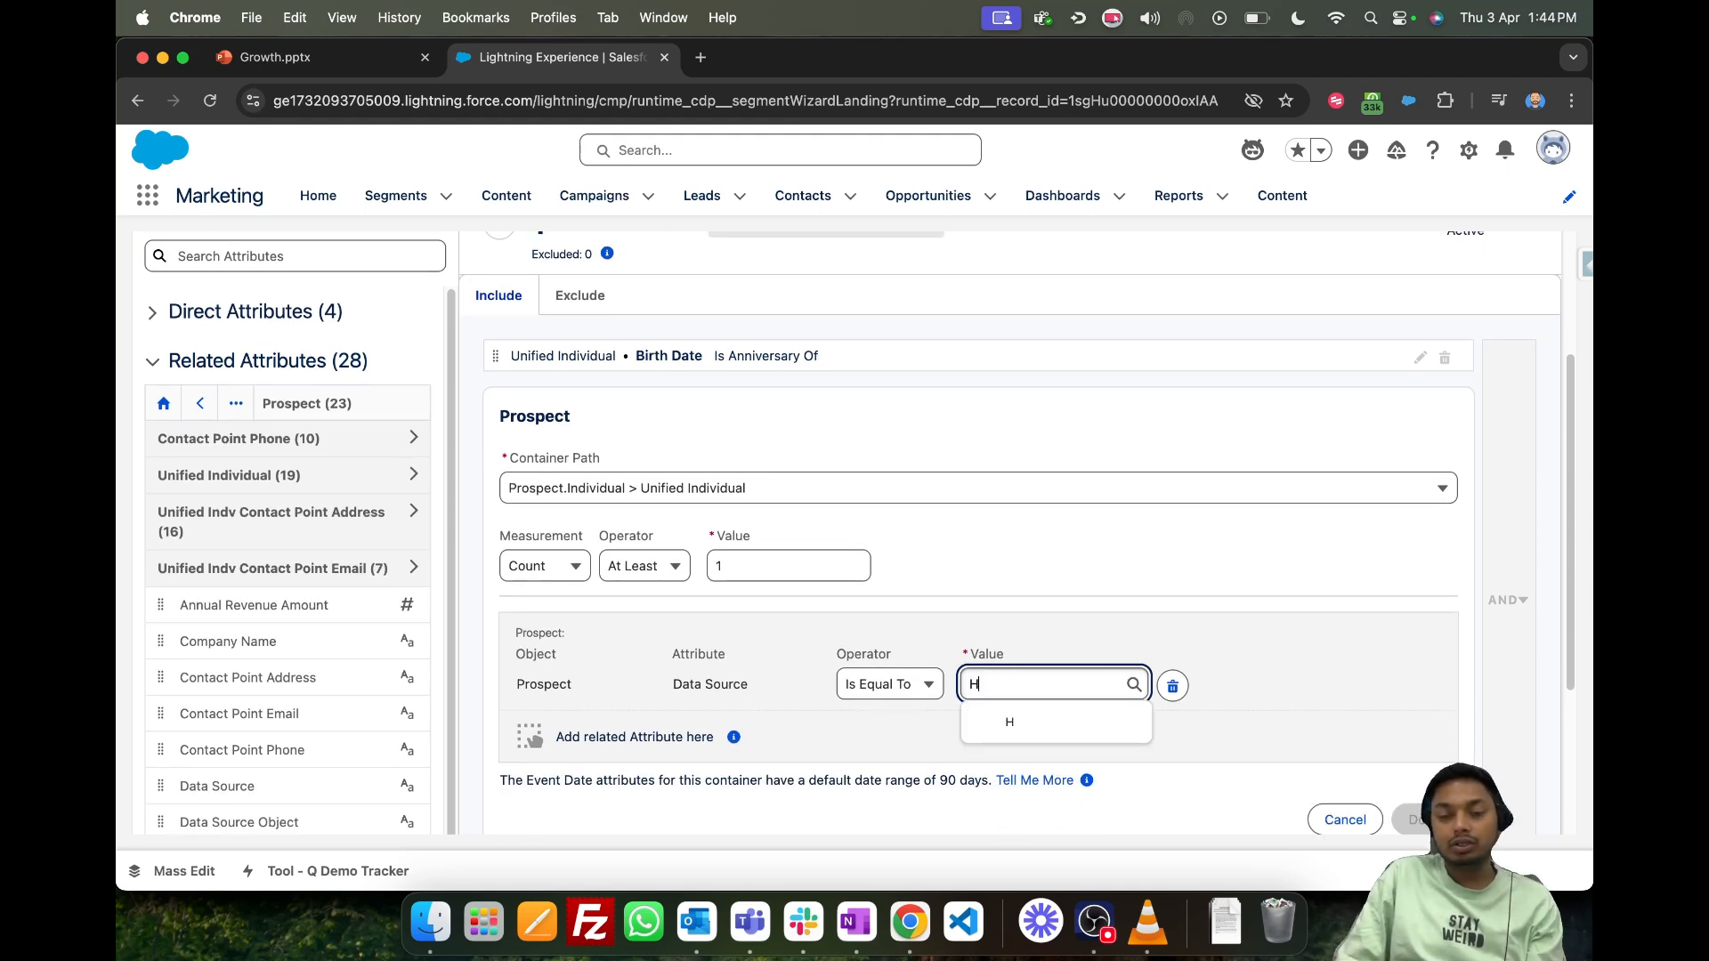
click(1084, 726)
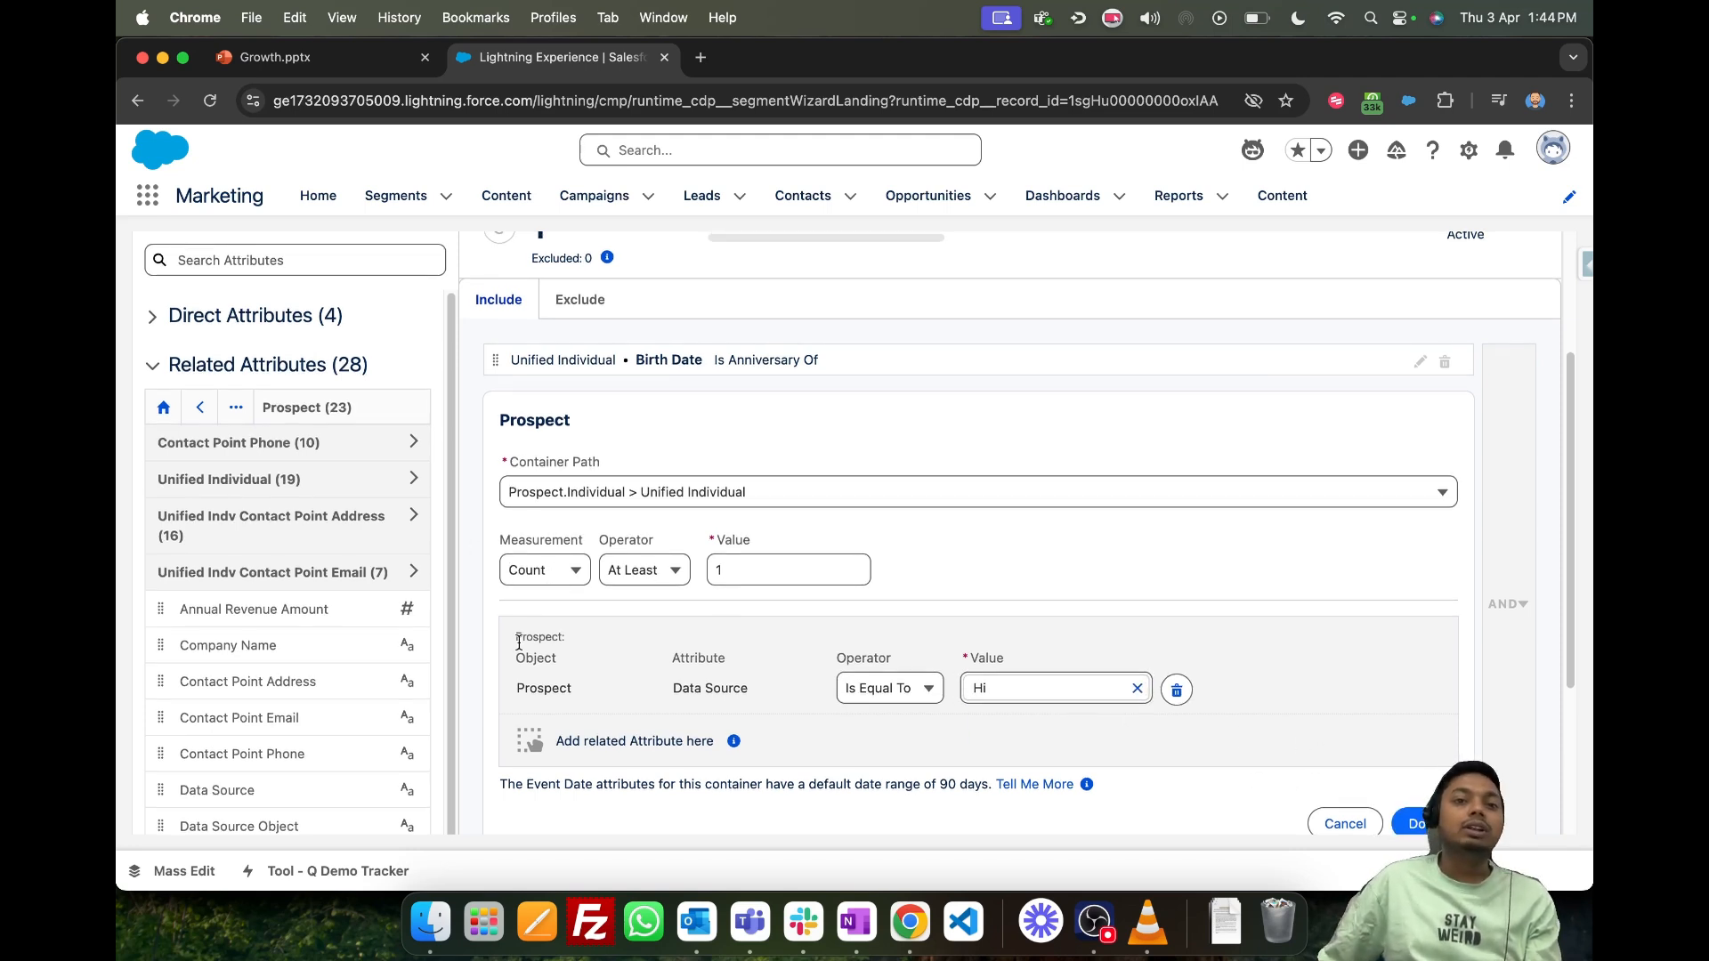
- Review the Prospect container's measurement options, keep Count with At Least, and set its value to 3
drag(525, 688, 571, 687)
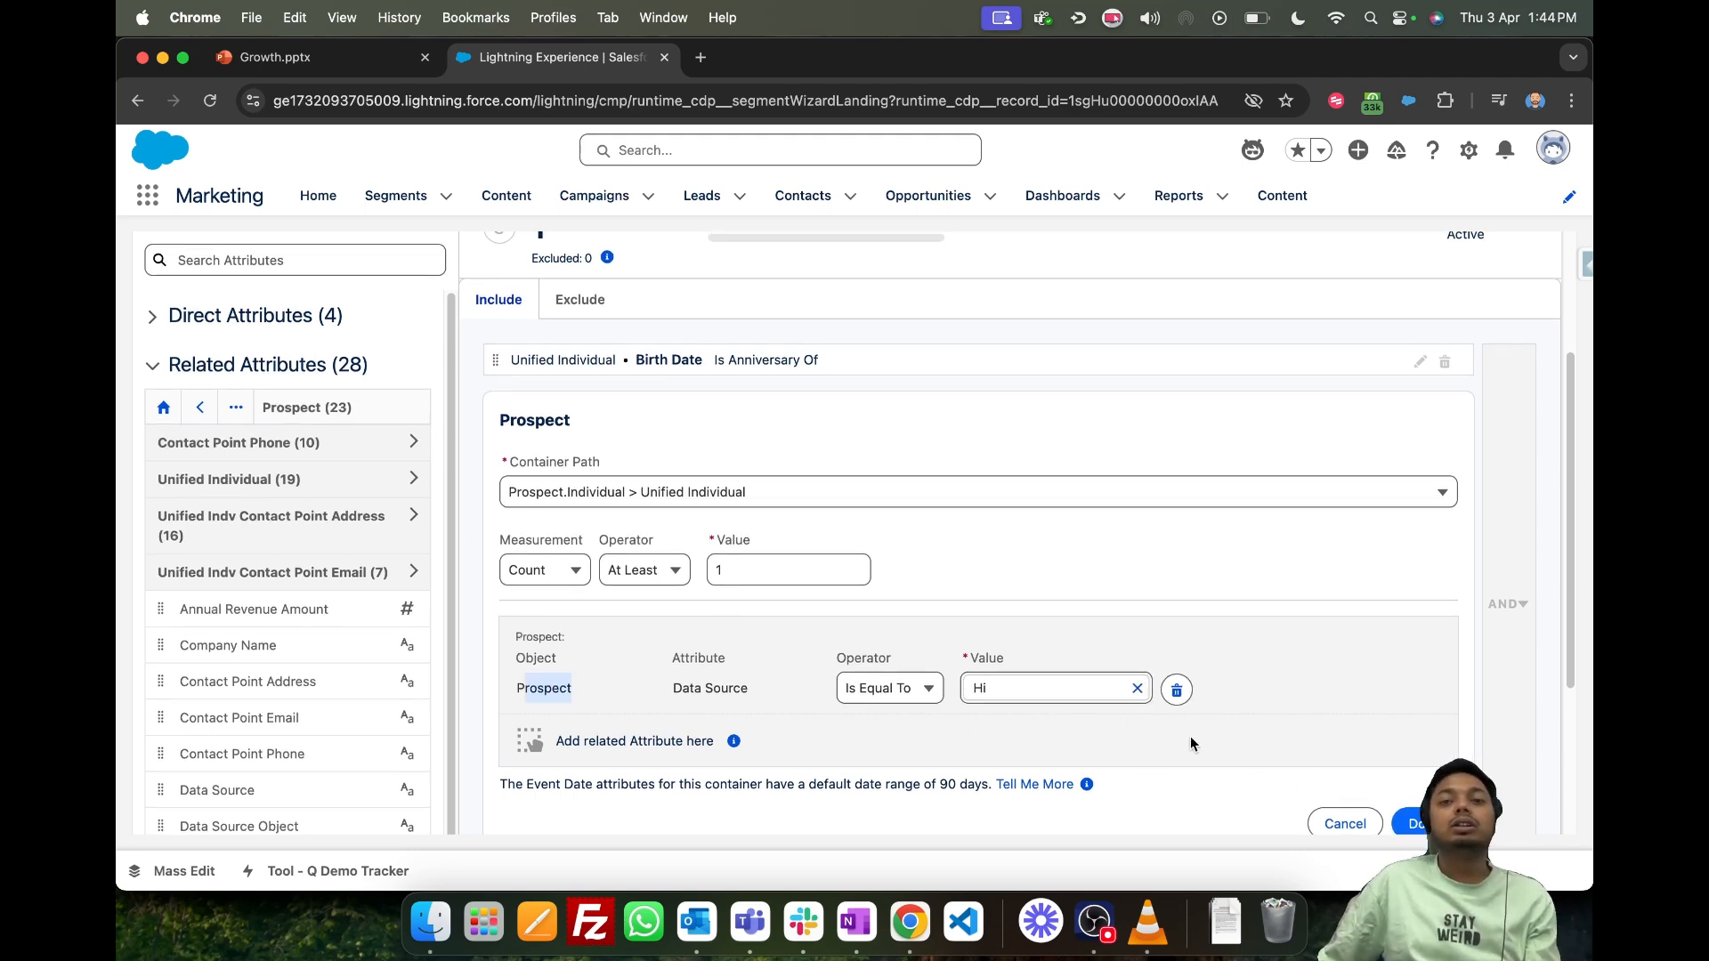
click(536, 570)
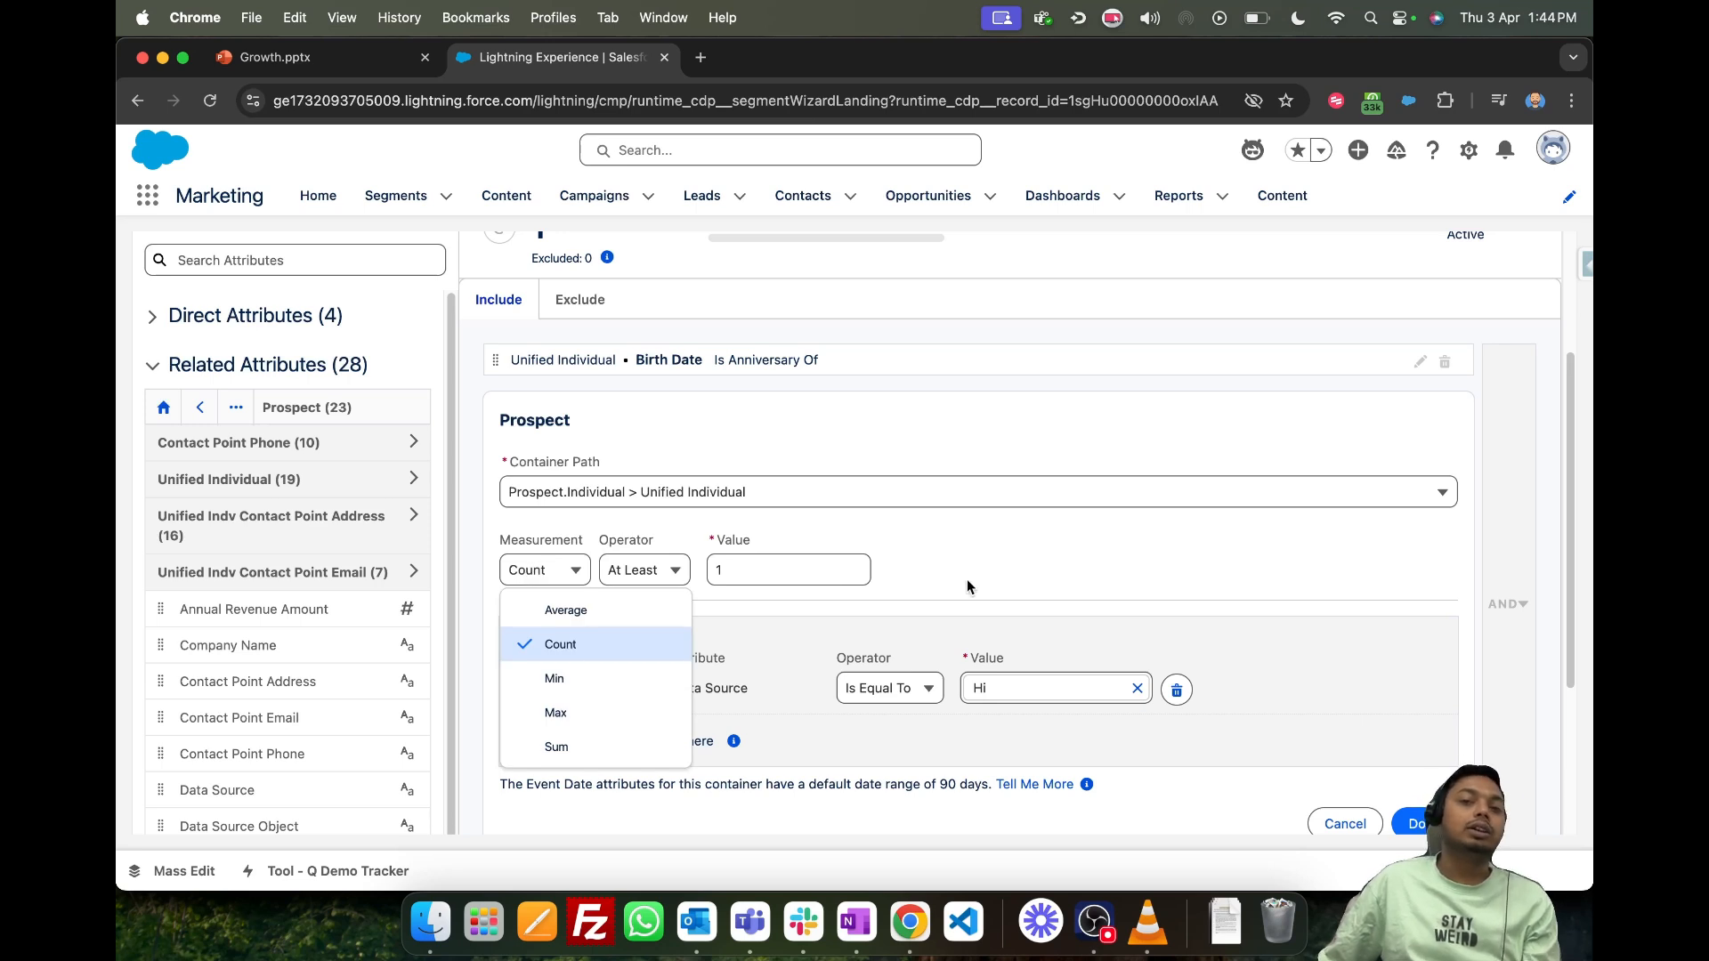
drag(745, 561, 689, 572)
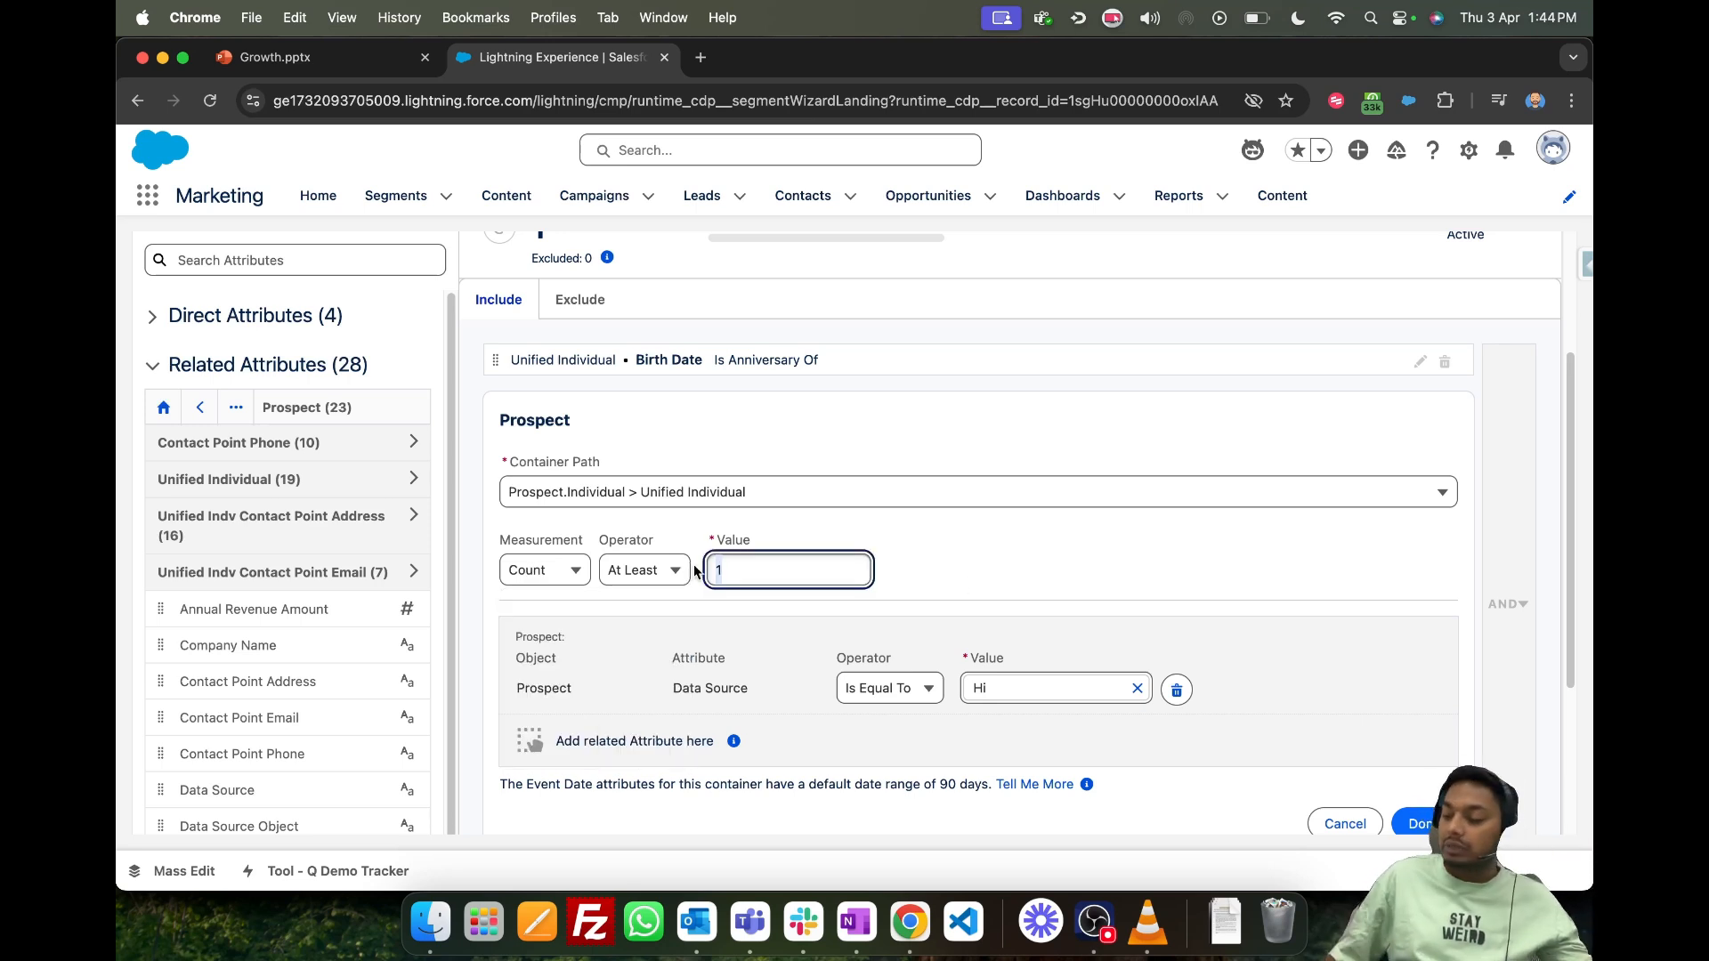
text(3)
- Examine the Prospect container's count rule, Data Source condition and container path alongside the Birth Date criterion
click(562, 656)
drag(562, 655, 1259, 699)
scroll(1257, 698, up, 3)
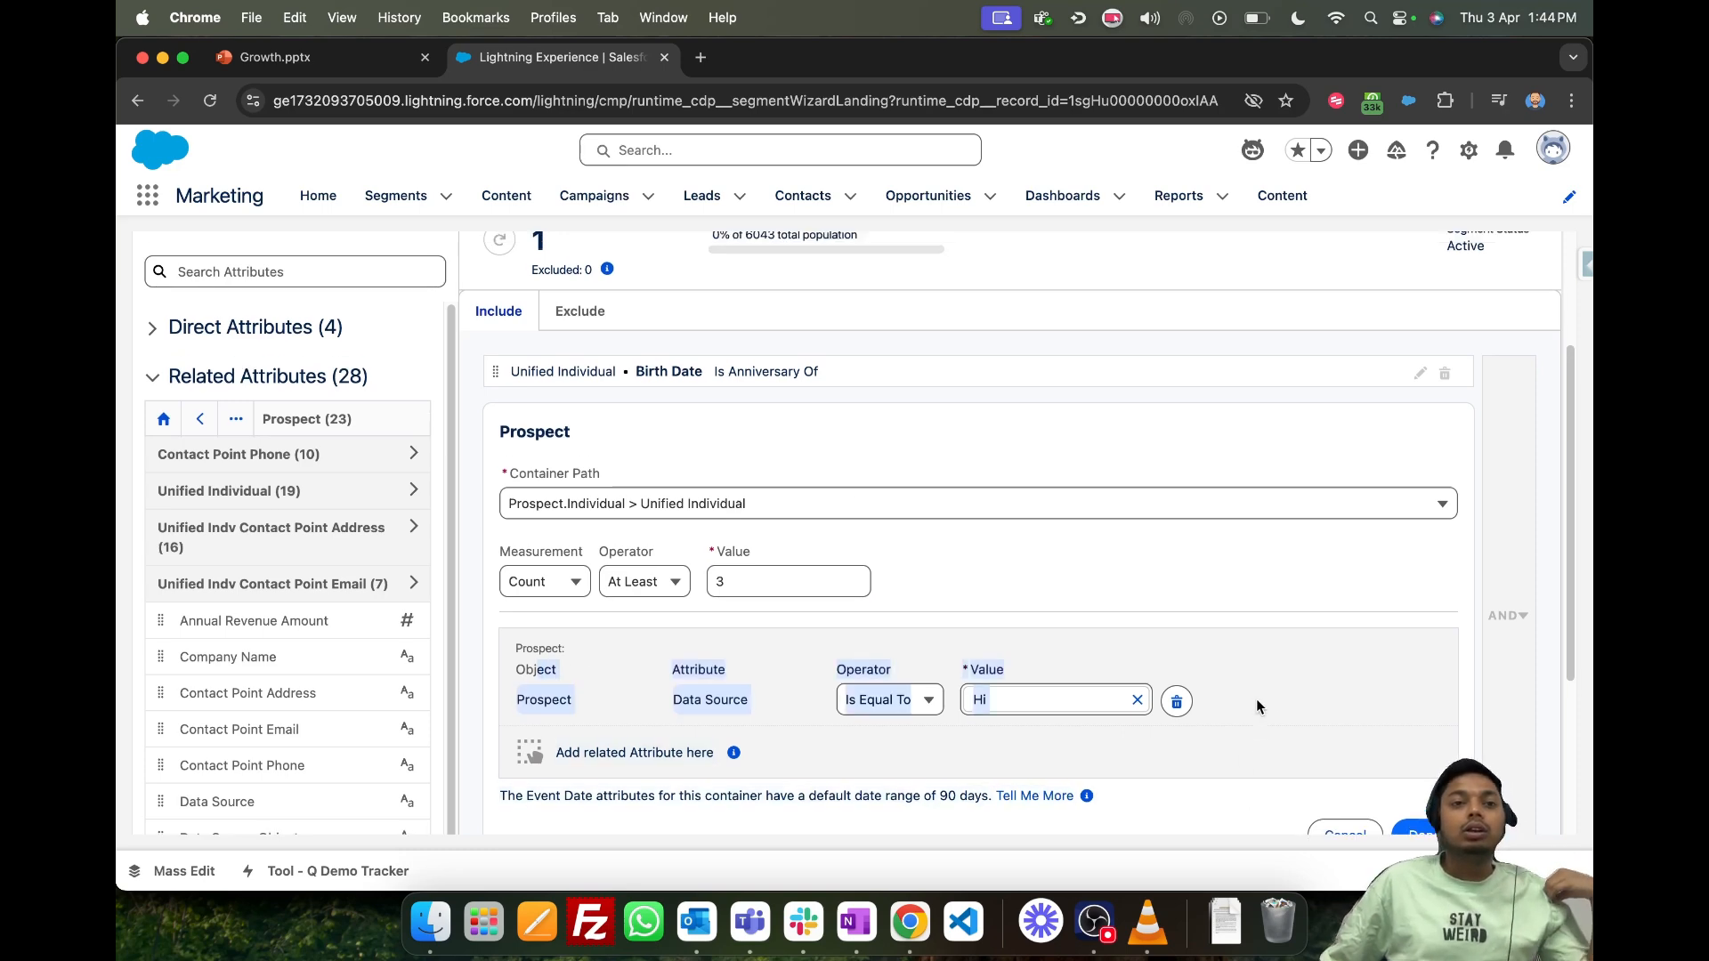
scroll(1169, 558, down, 6)
scroll(1110, 583, up, 5)
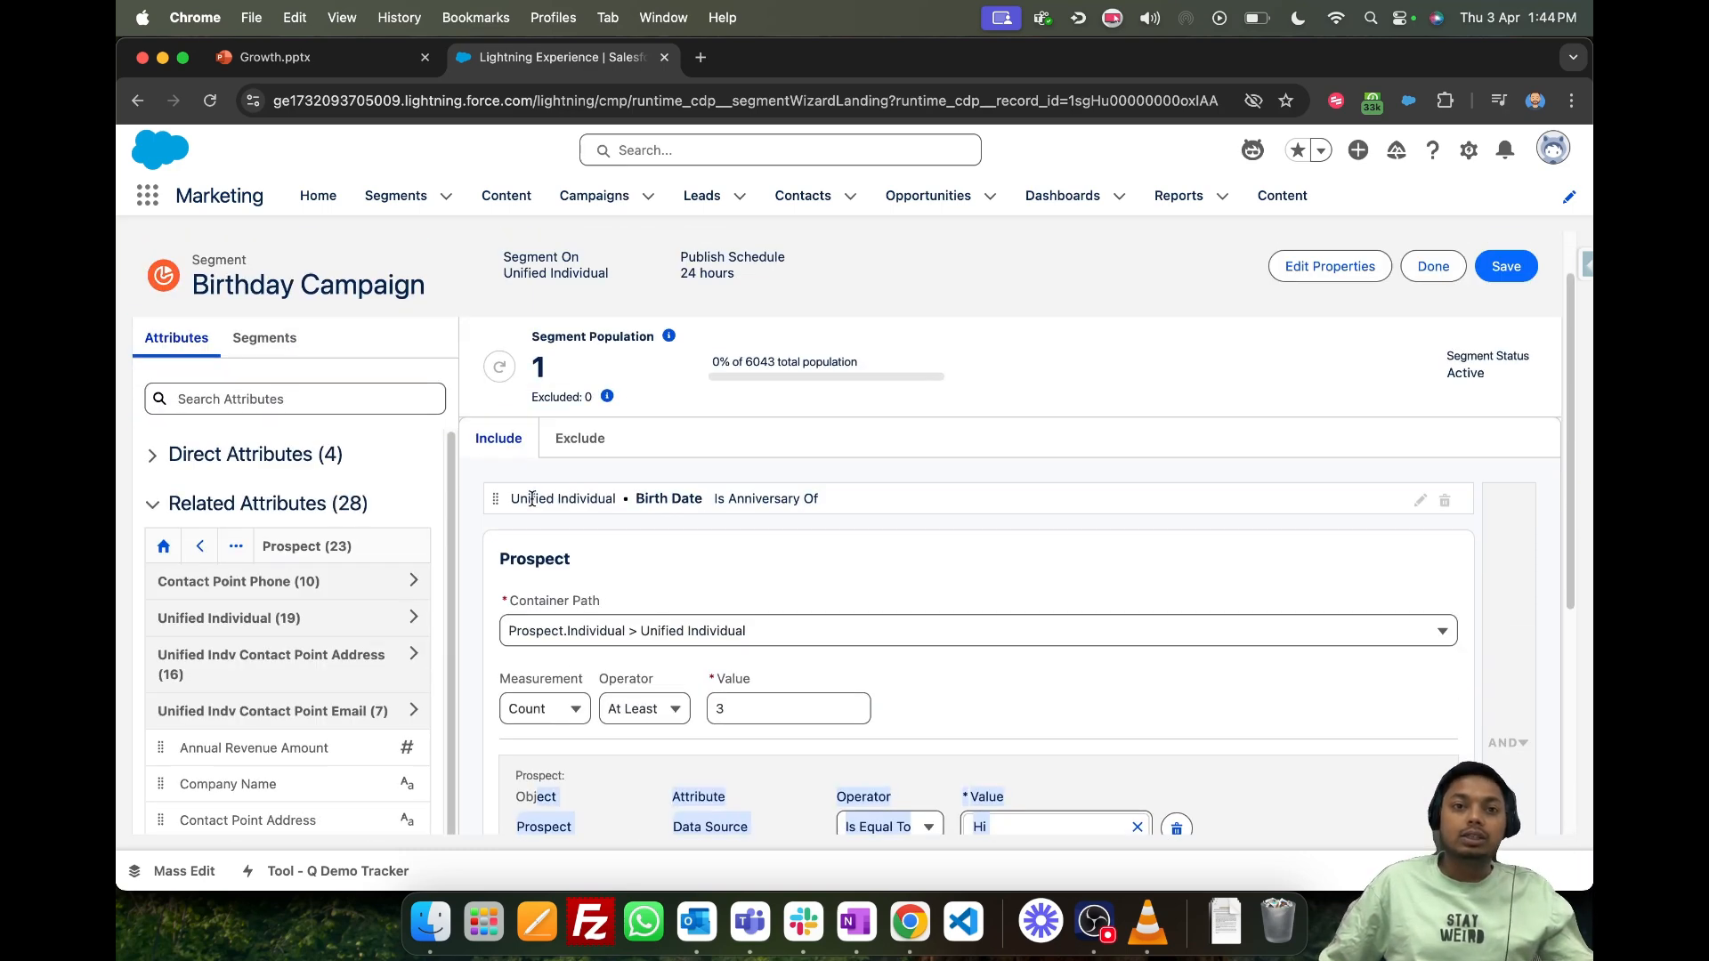
drag(504, 559, 596, 563)
scroll(978, 564, down, 4)
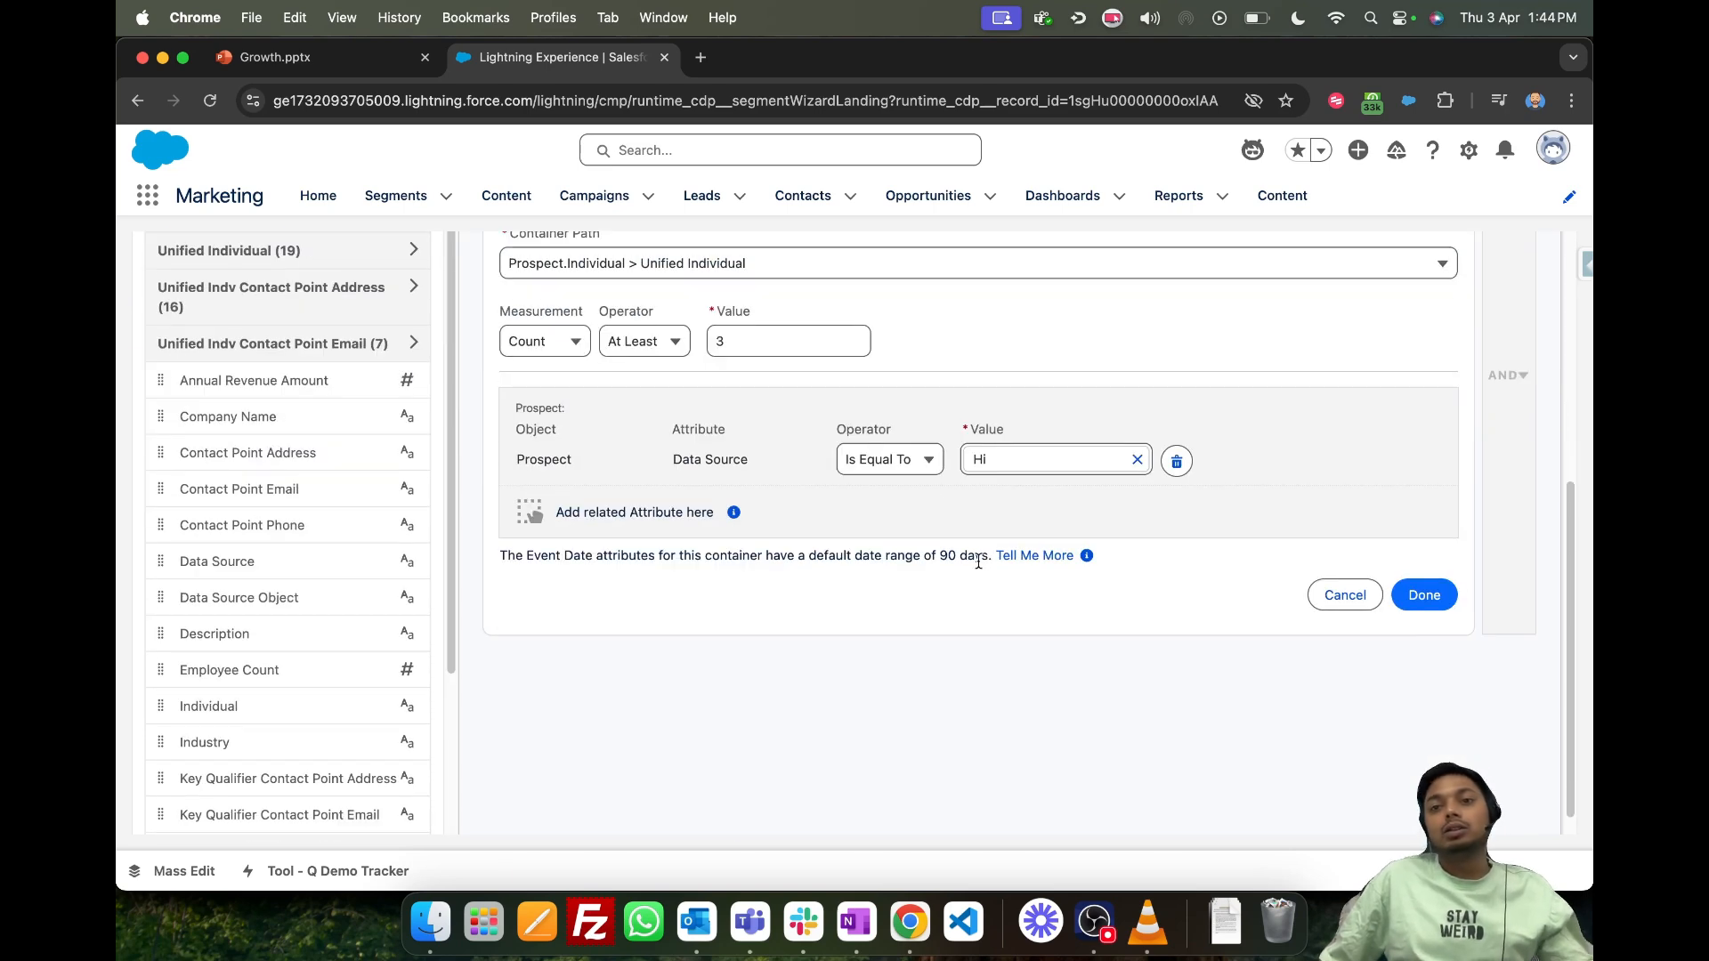
scroll(978, 563, up, 5)
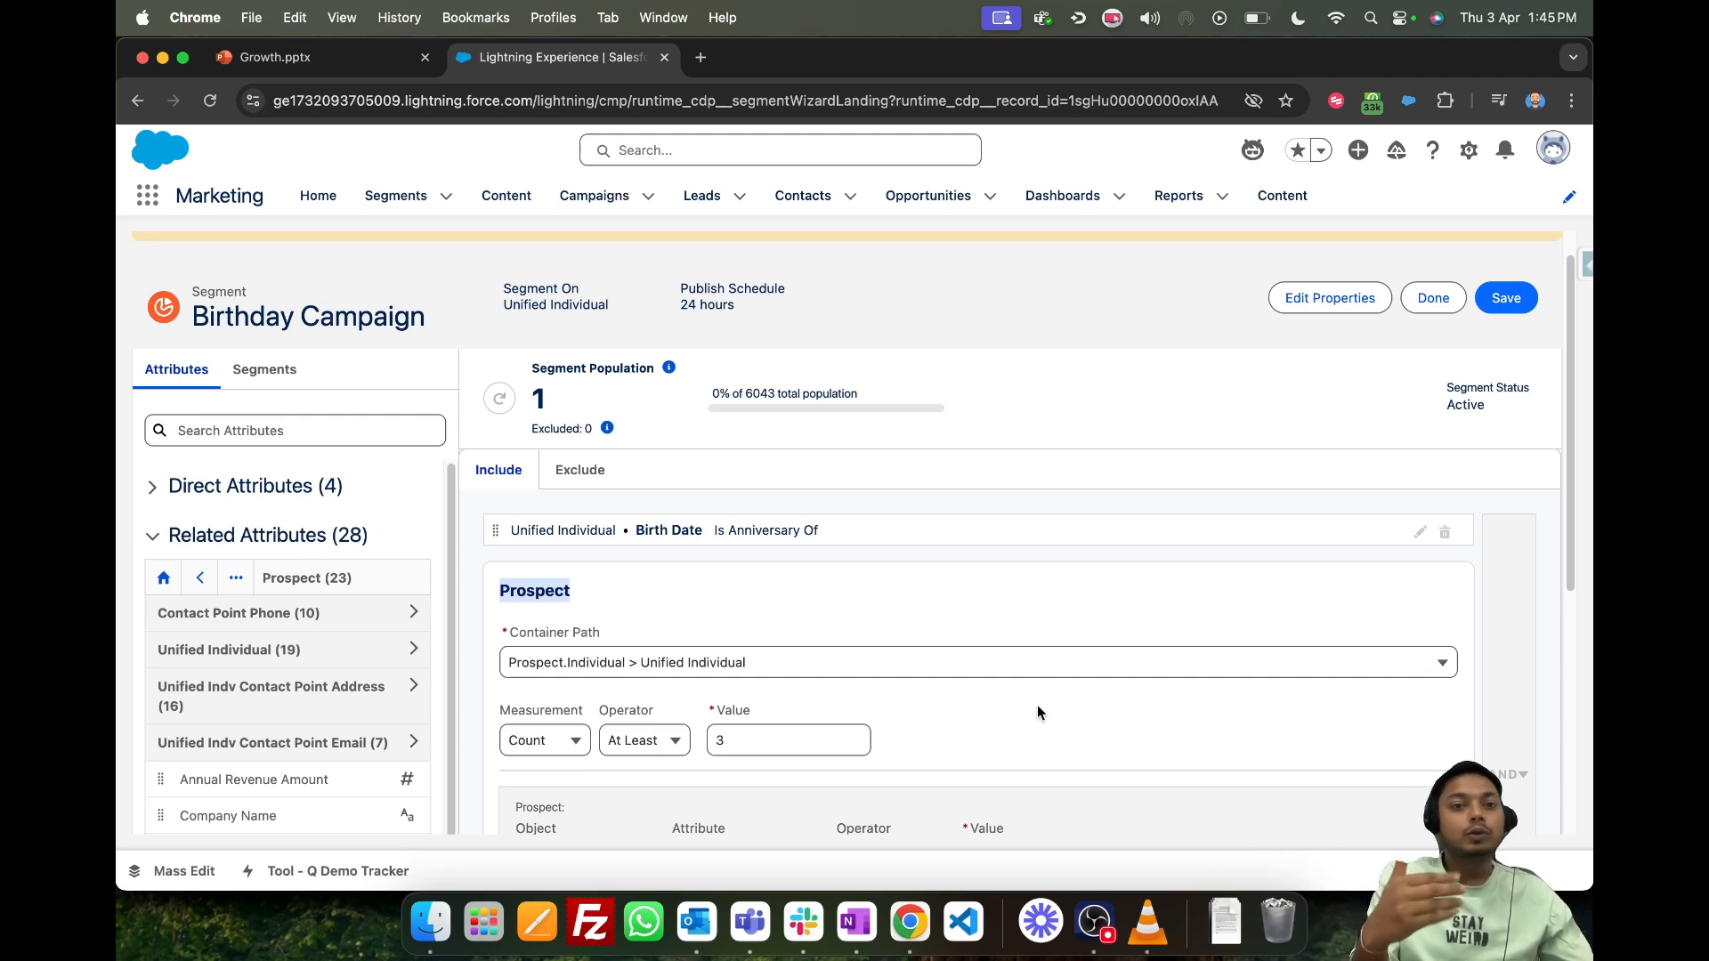
drag(466, 685, 954, 799)
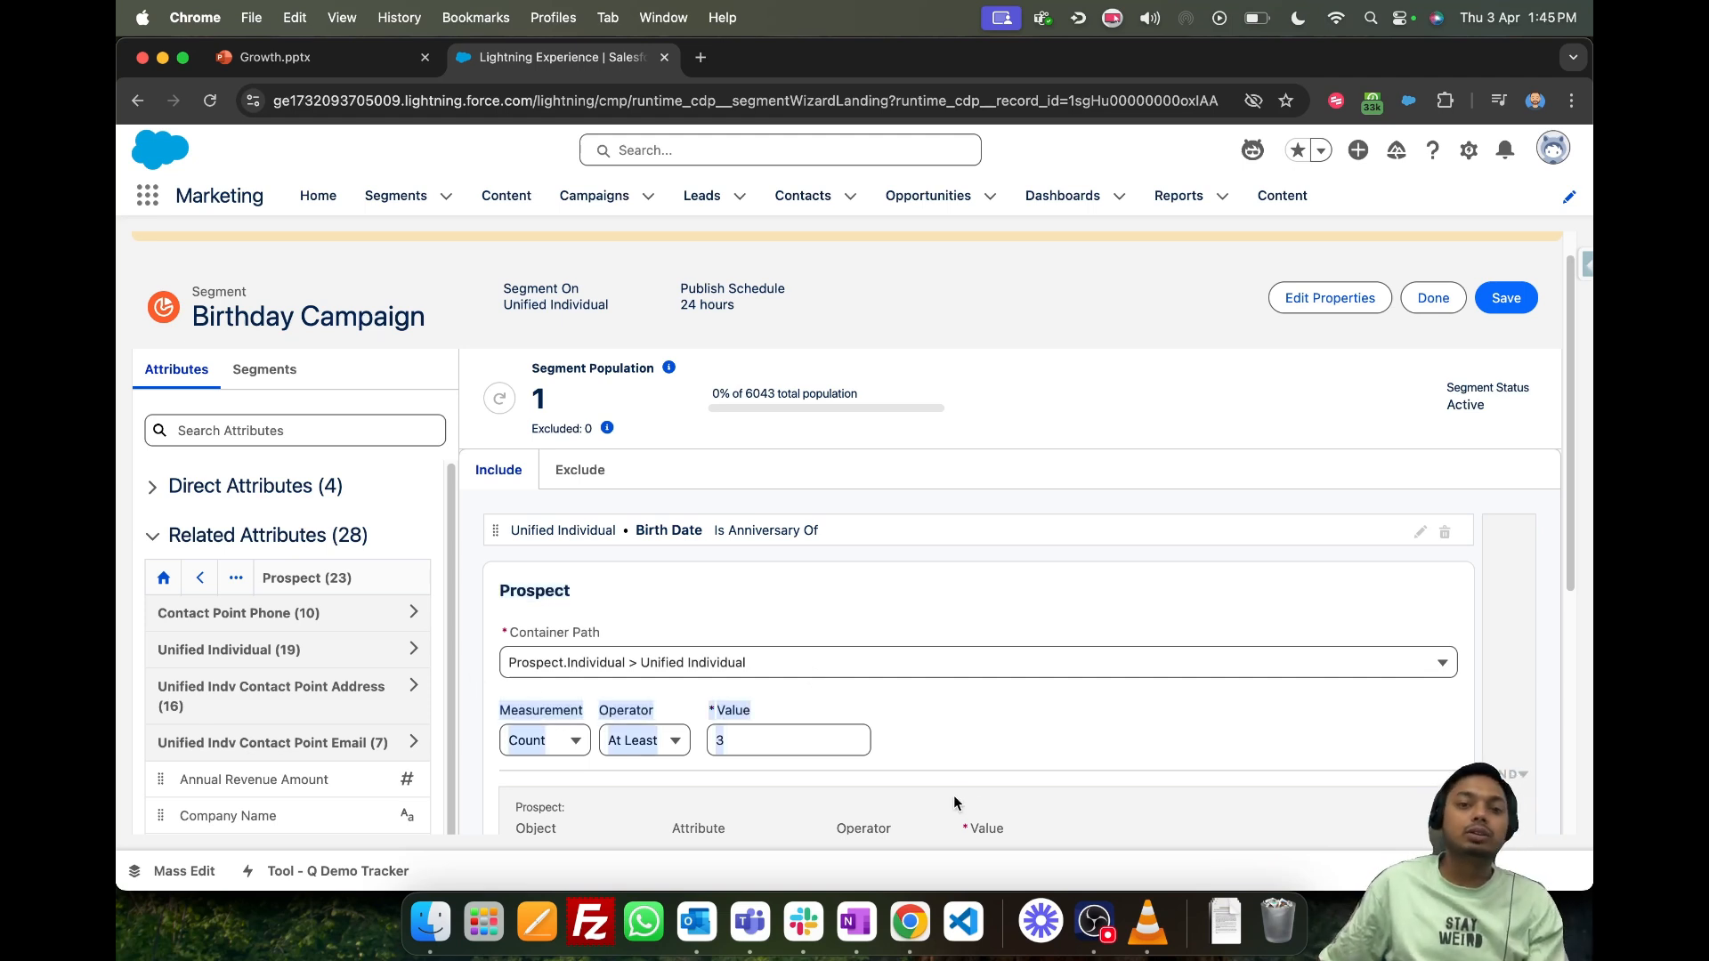
- Save the Birthday Campaign segment and return to the Segments list
scroll(977, 801, up, 1)
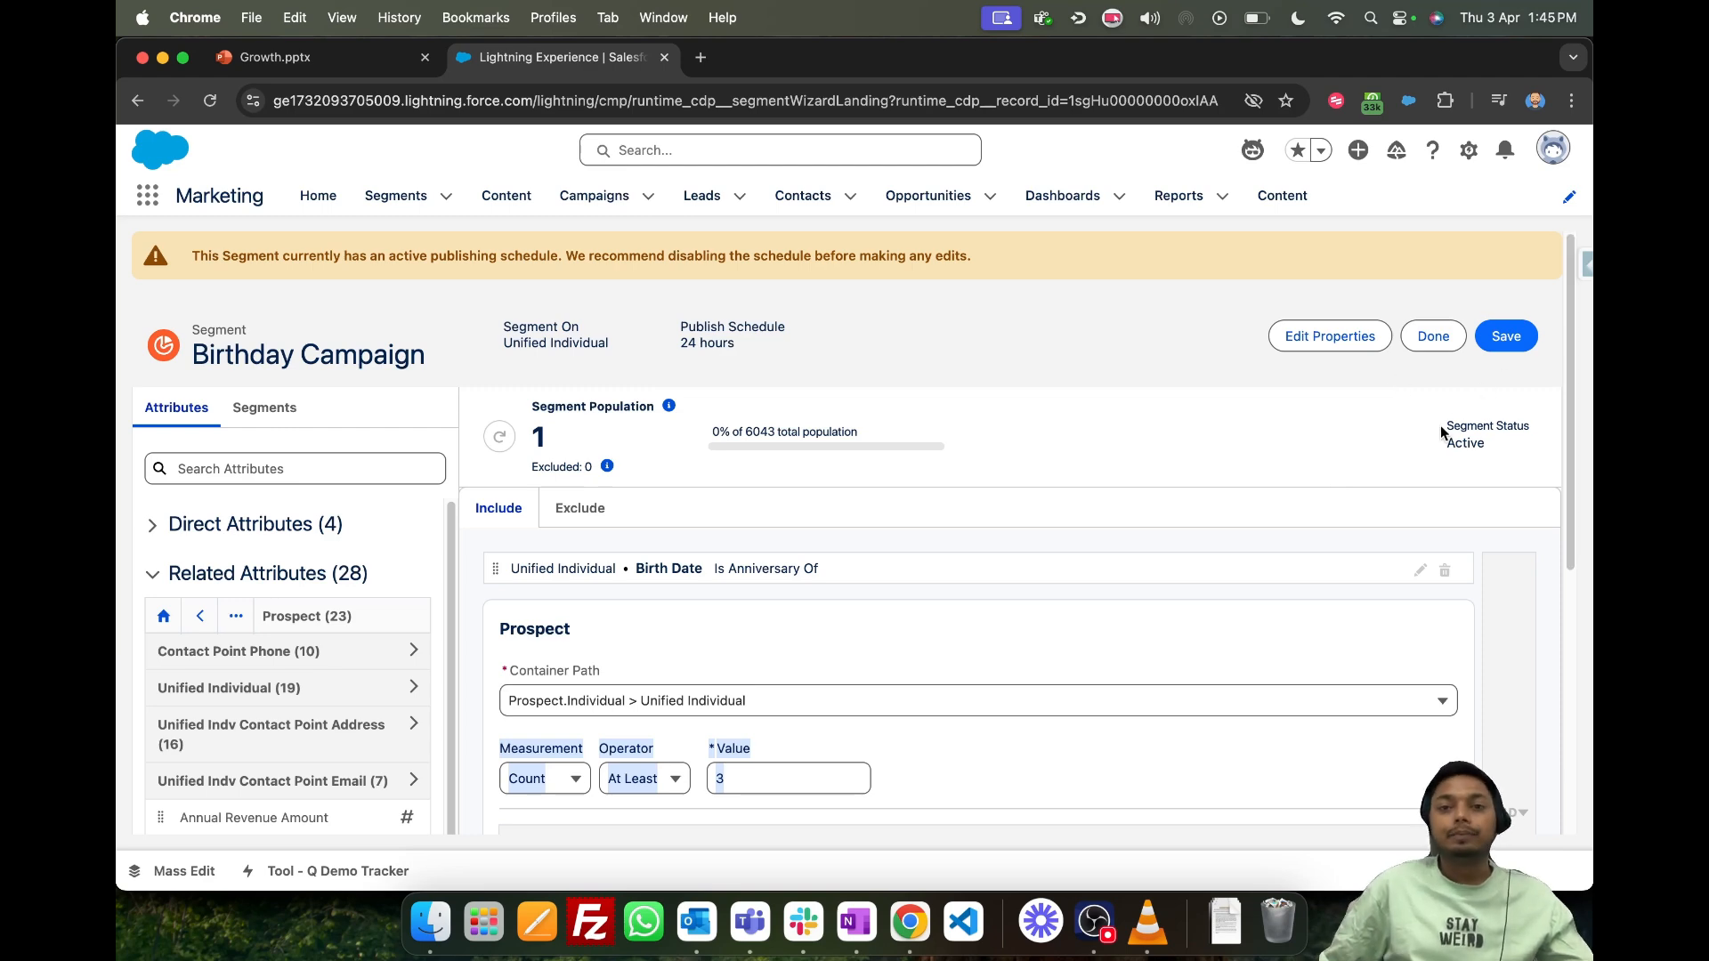
click(1499, 351)
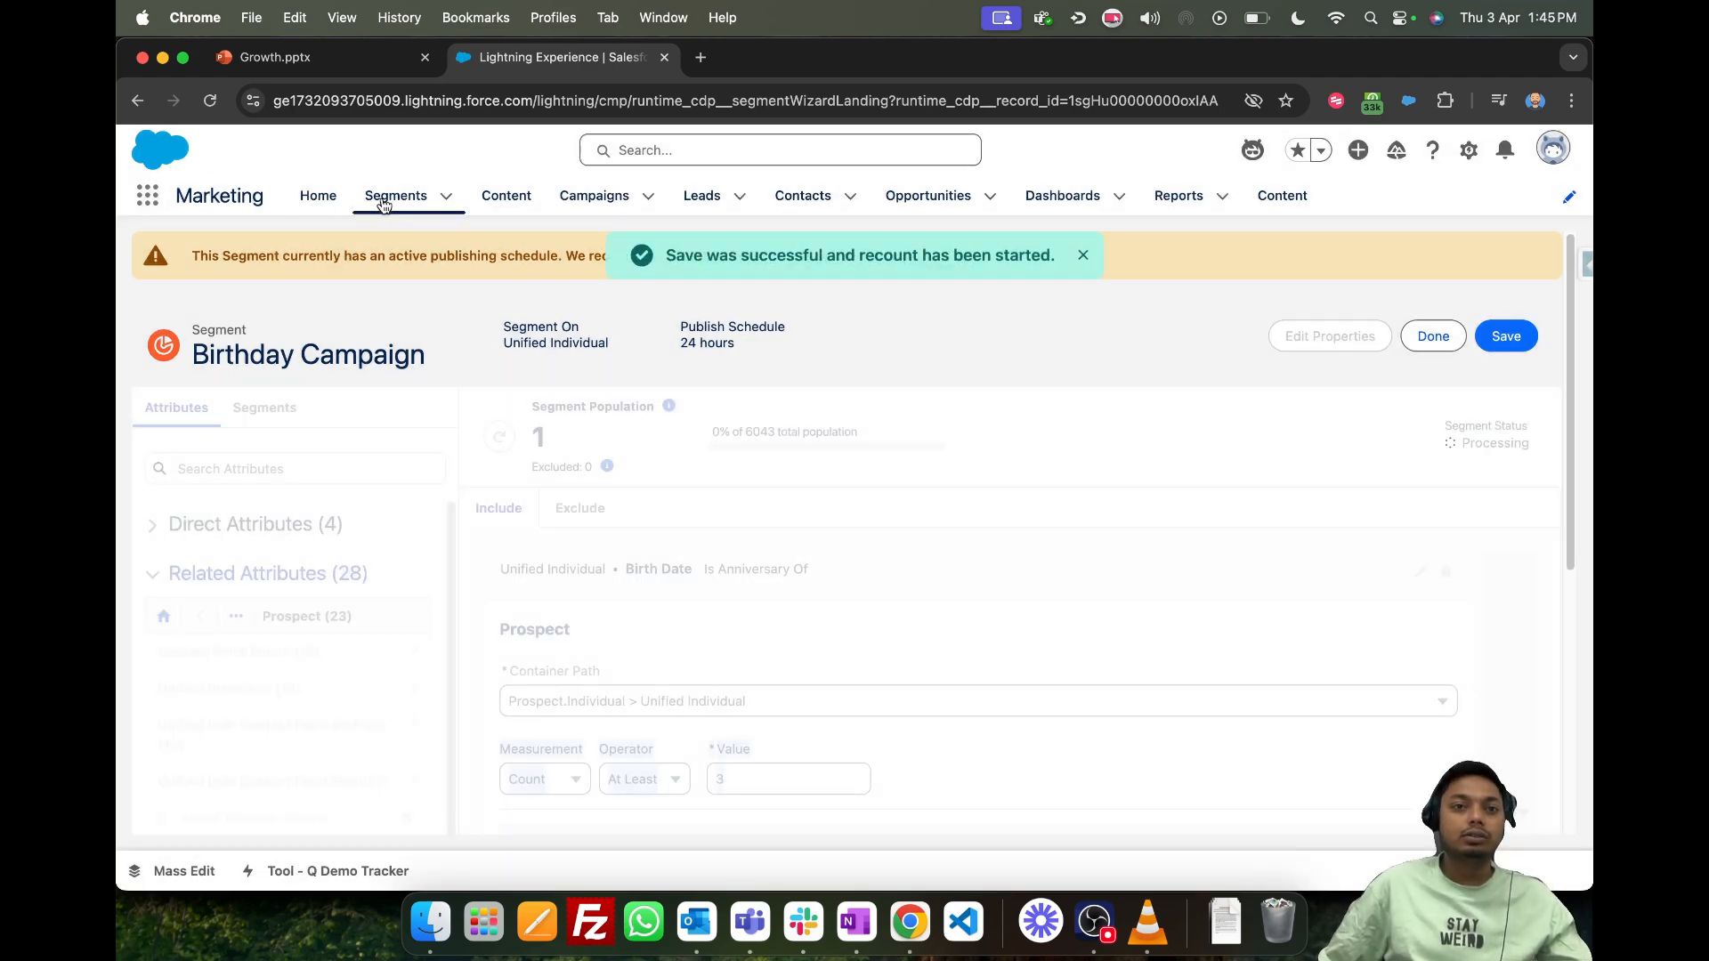
click(384, 199)
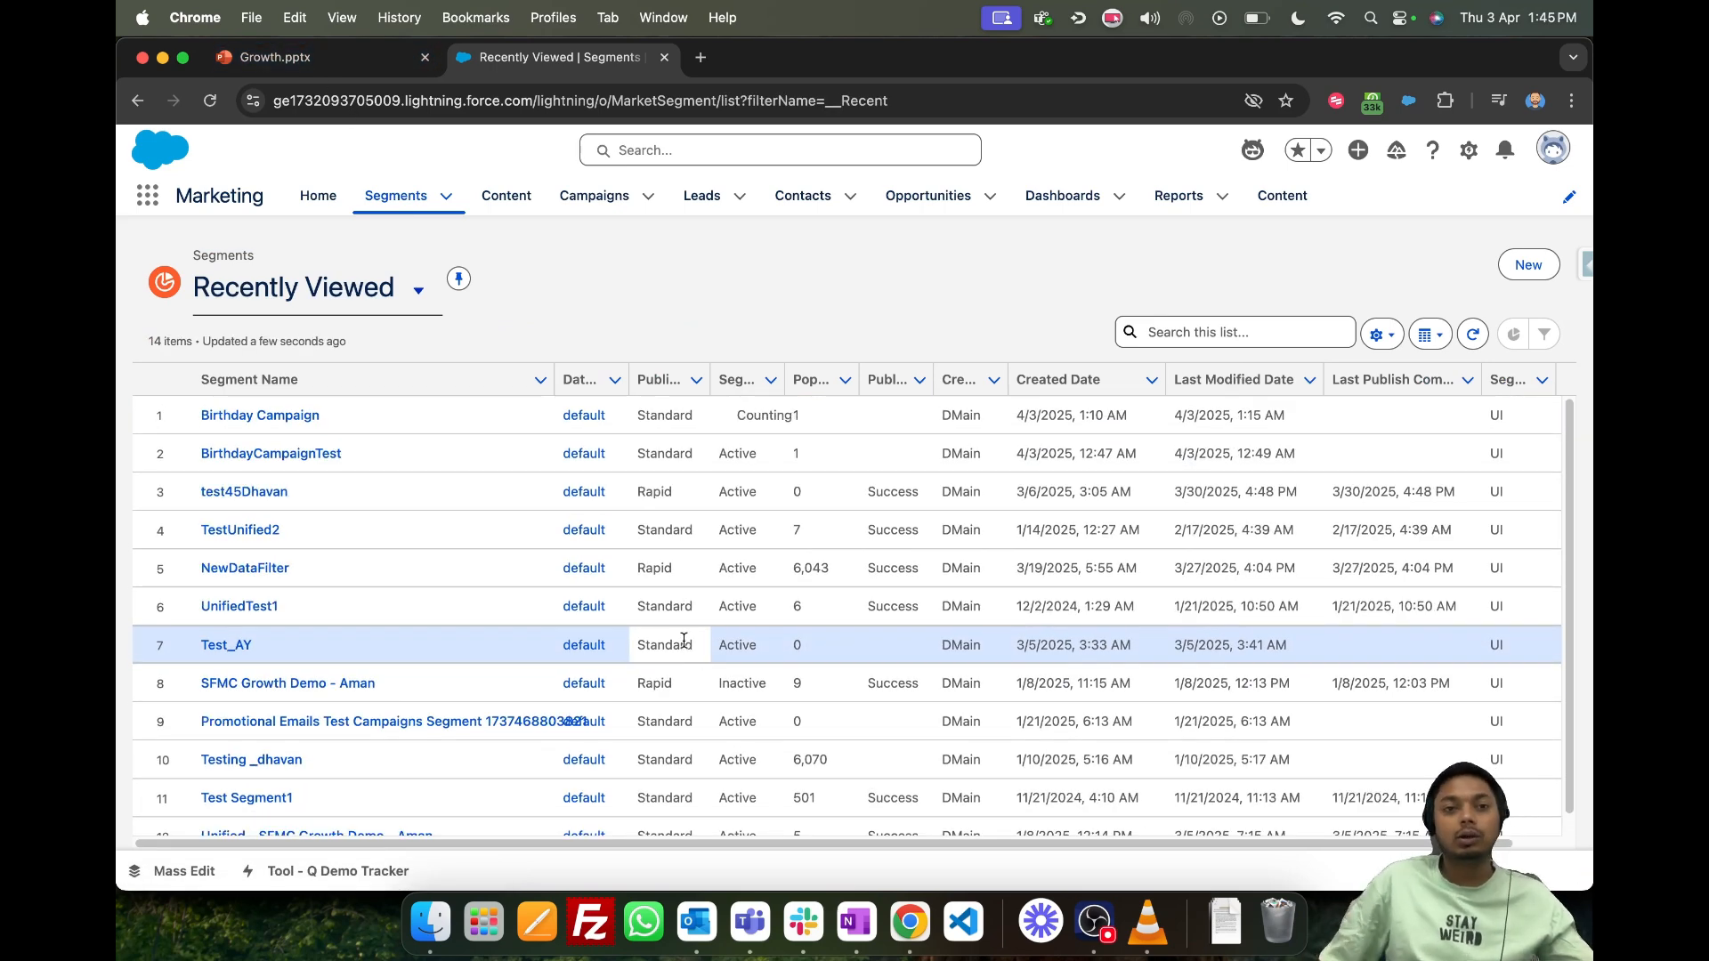
- Switch to the Growth.pptx presentation and review the Email Studio vs Growth Segmentation slide
click(328, 64)
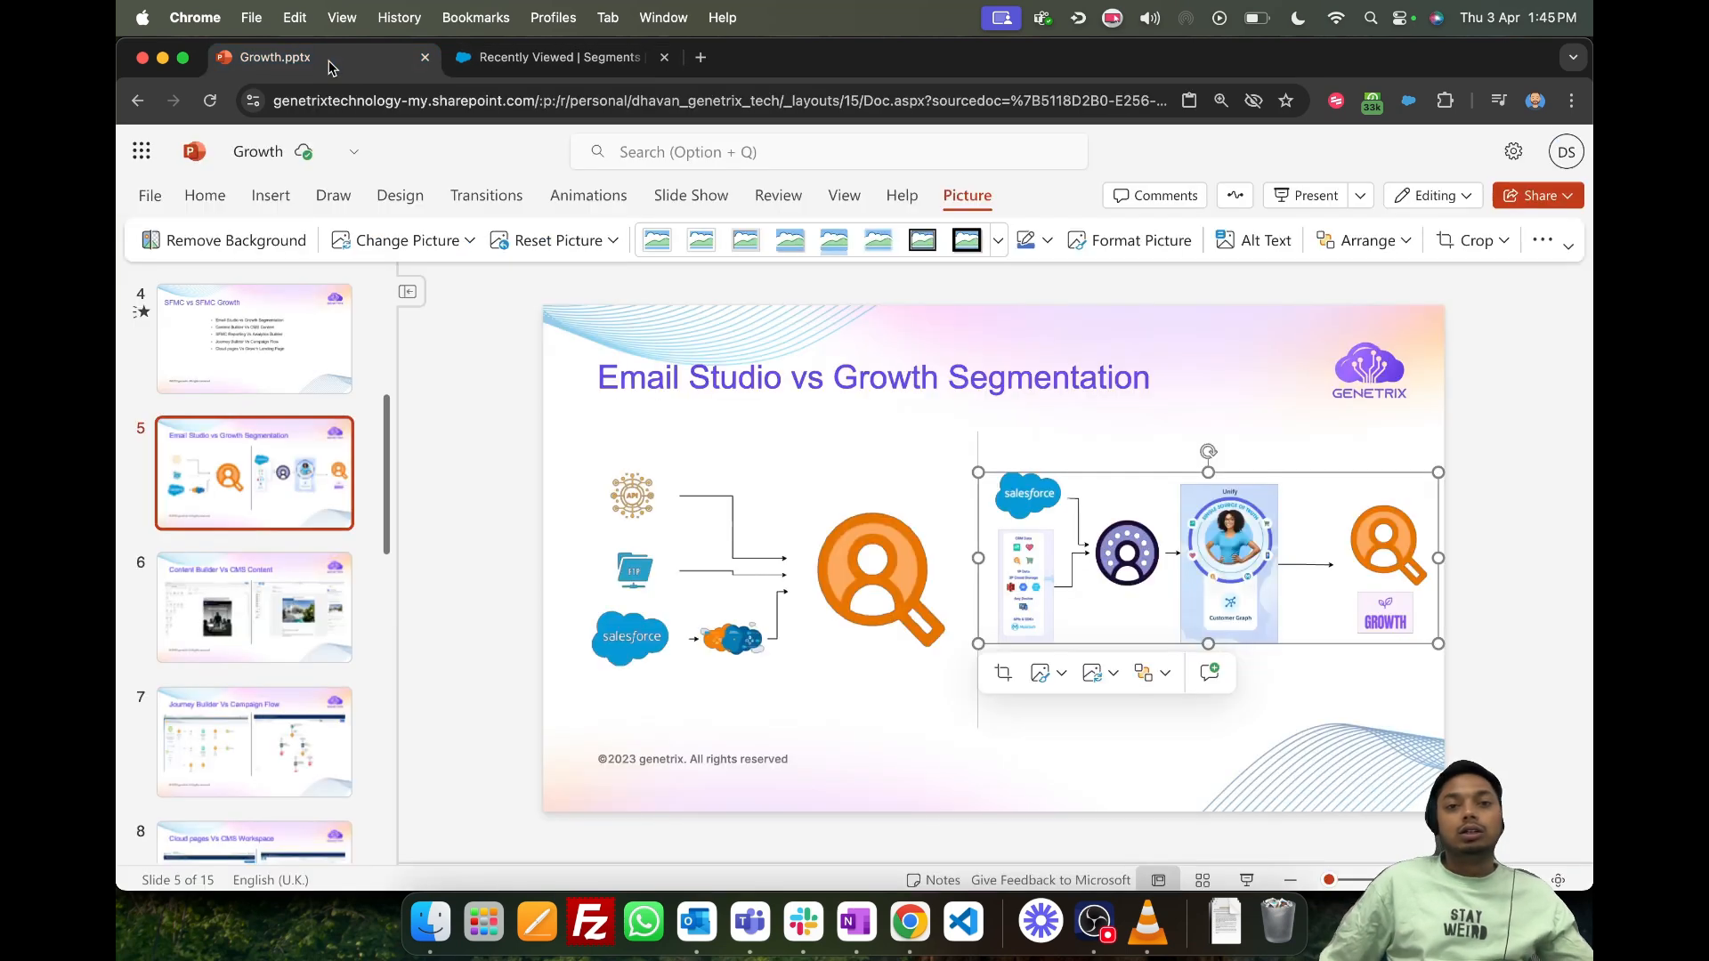
click(770, 524)
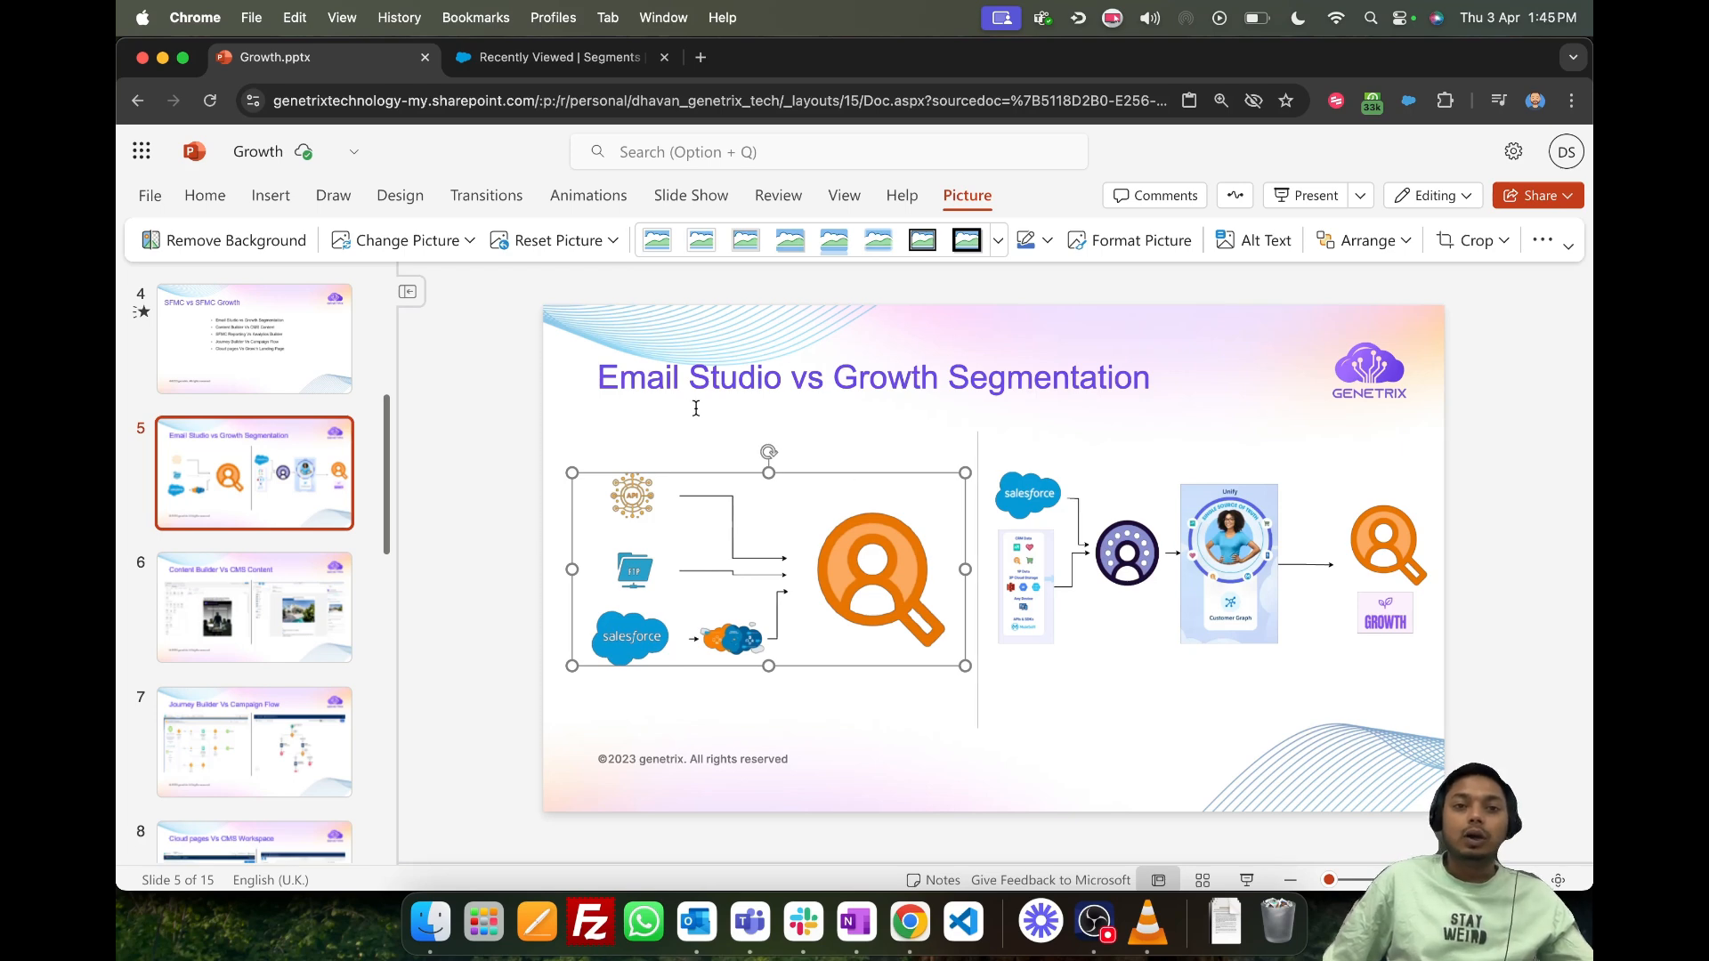
click(246, 621)
click(255, 495)
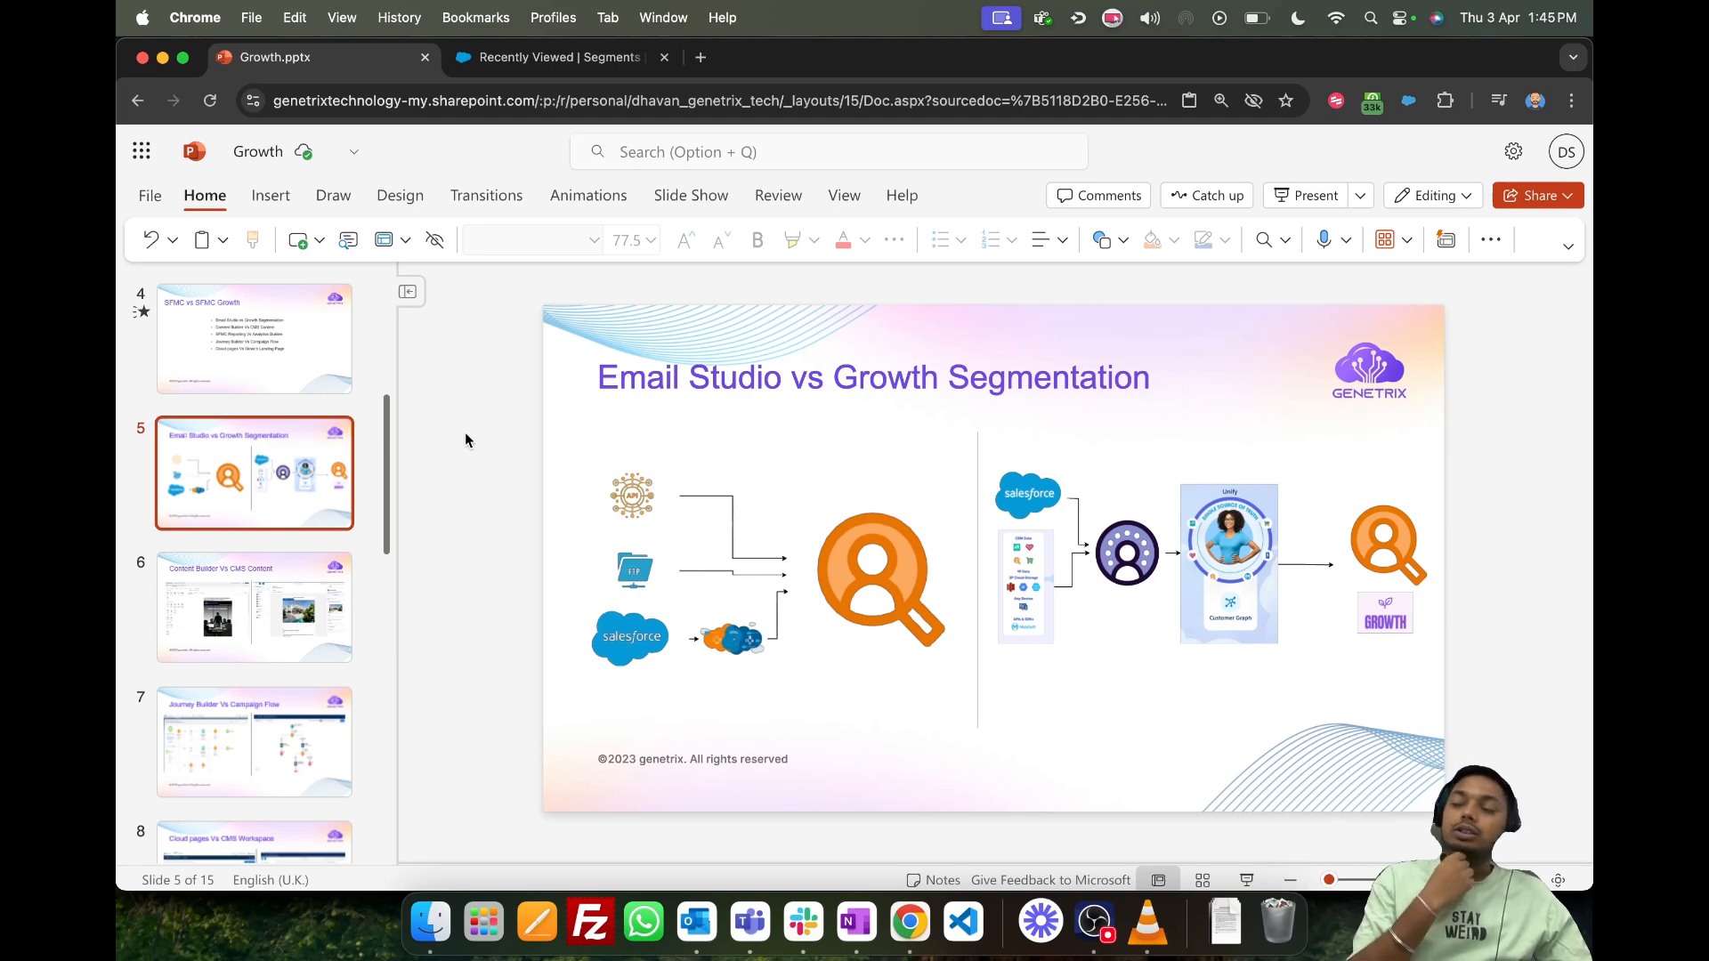
- Open the Content Builder Vs CMS Content slide and examine its two email editor screenshots
click(313, 574)
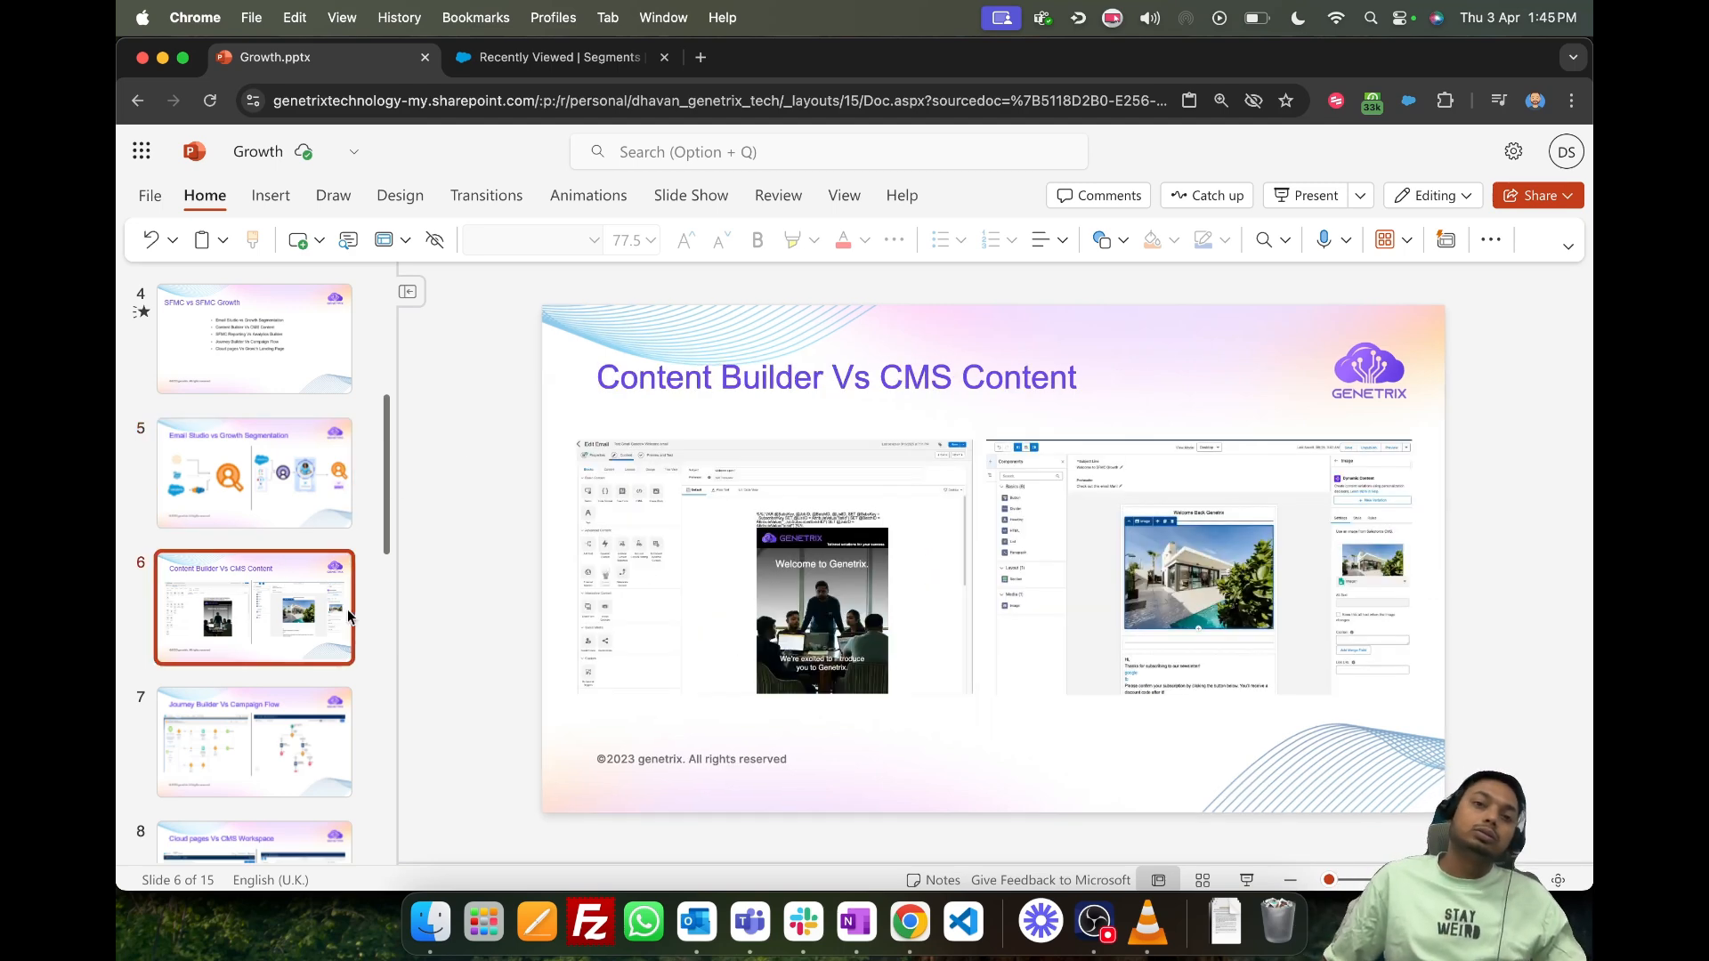
click(703, 541)
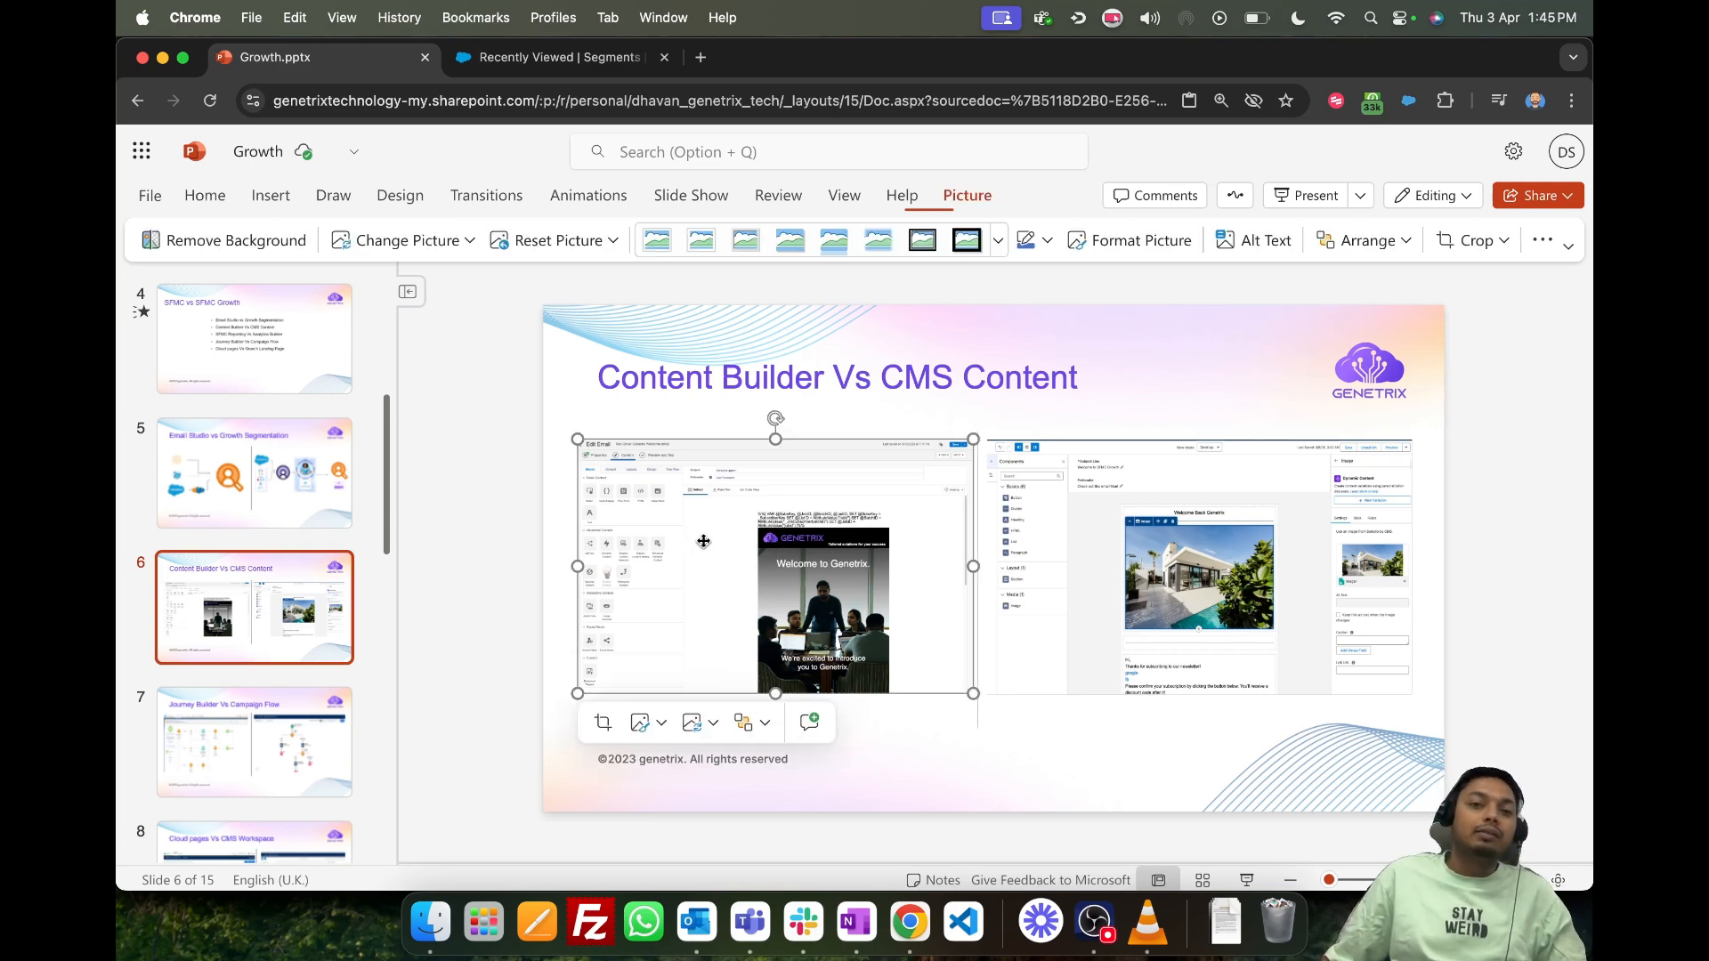
scroll(738, 534, up, 2)
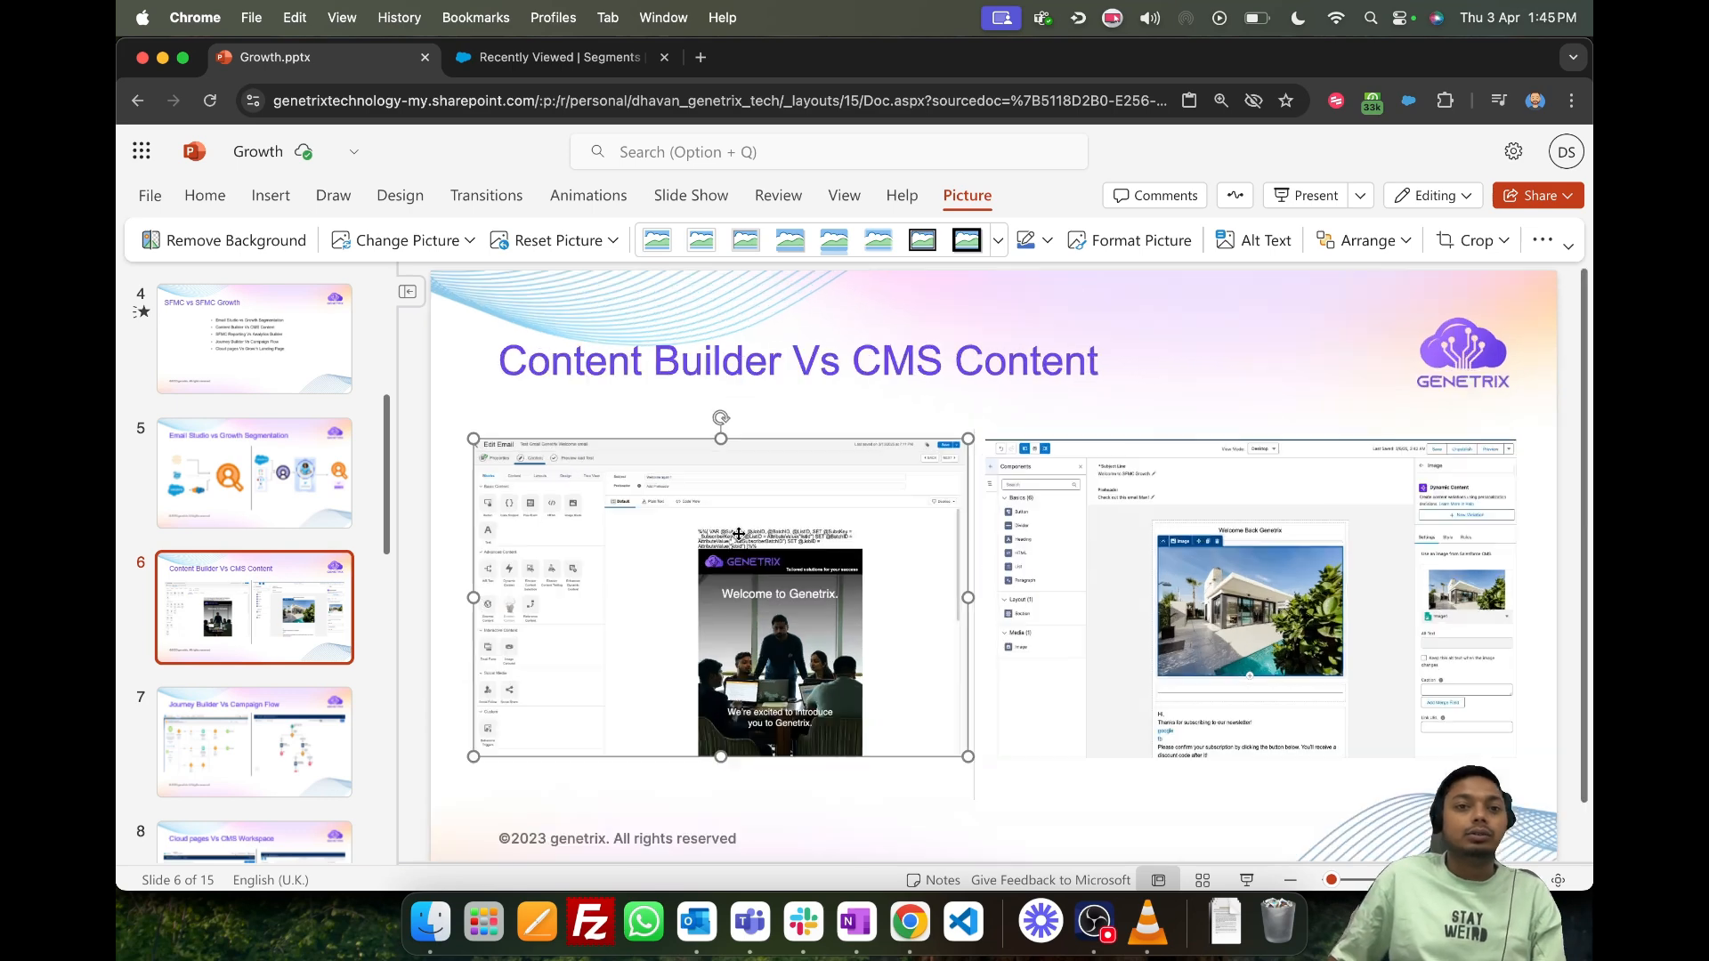
scroll(738, 534, up, 2)
scroll(881, 329, down, 1)
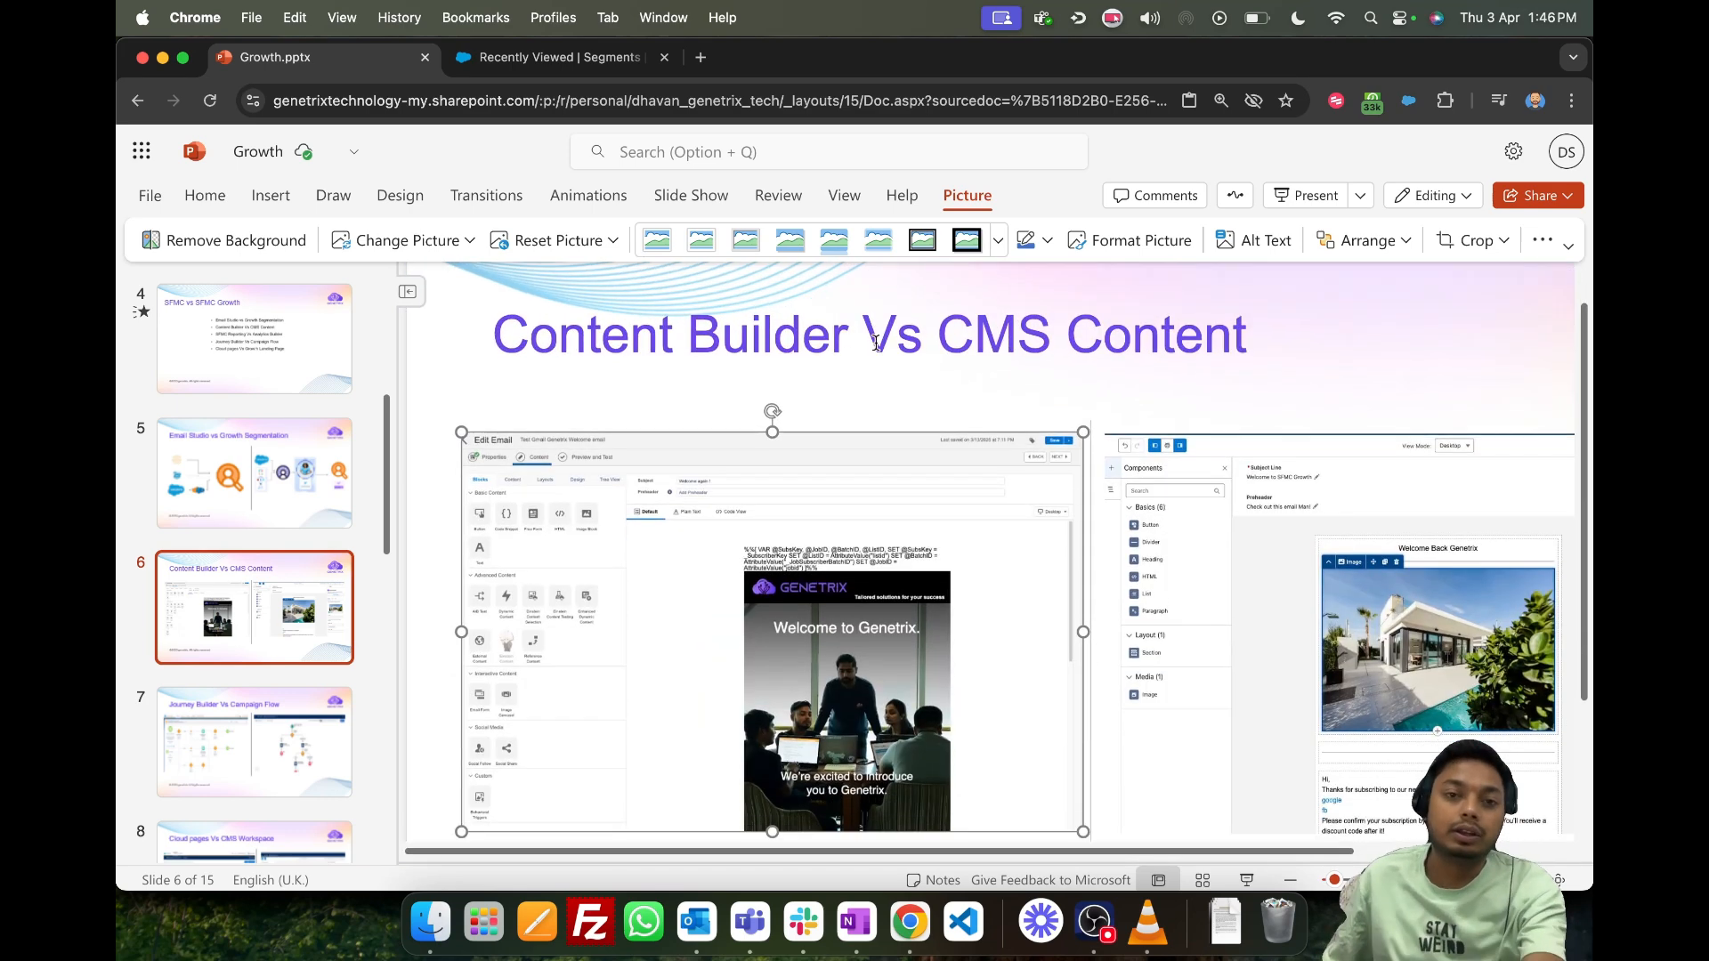
scroll(756, 419, down, 2)
scroll(757, 419, down, 1)
scroll(747, 522, down, 2)
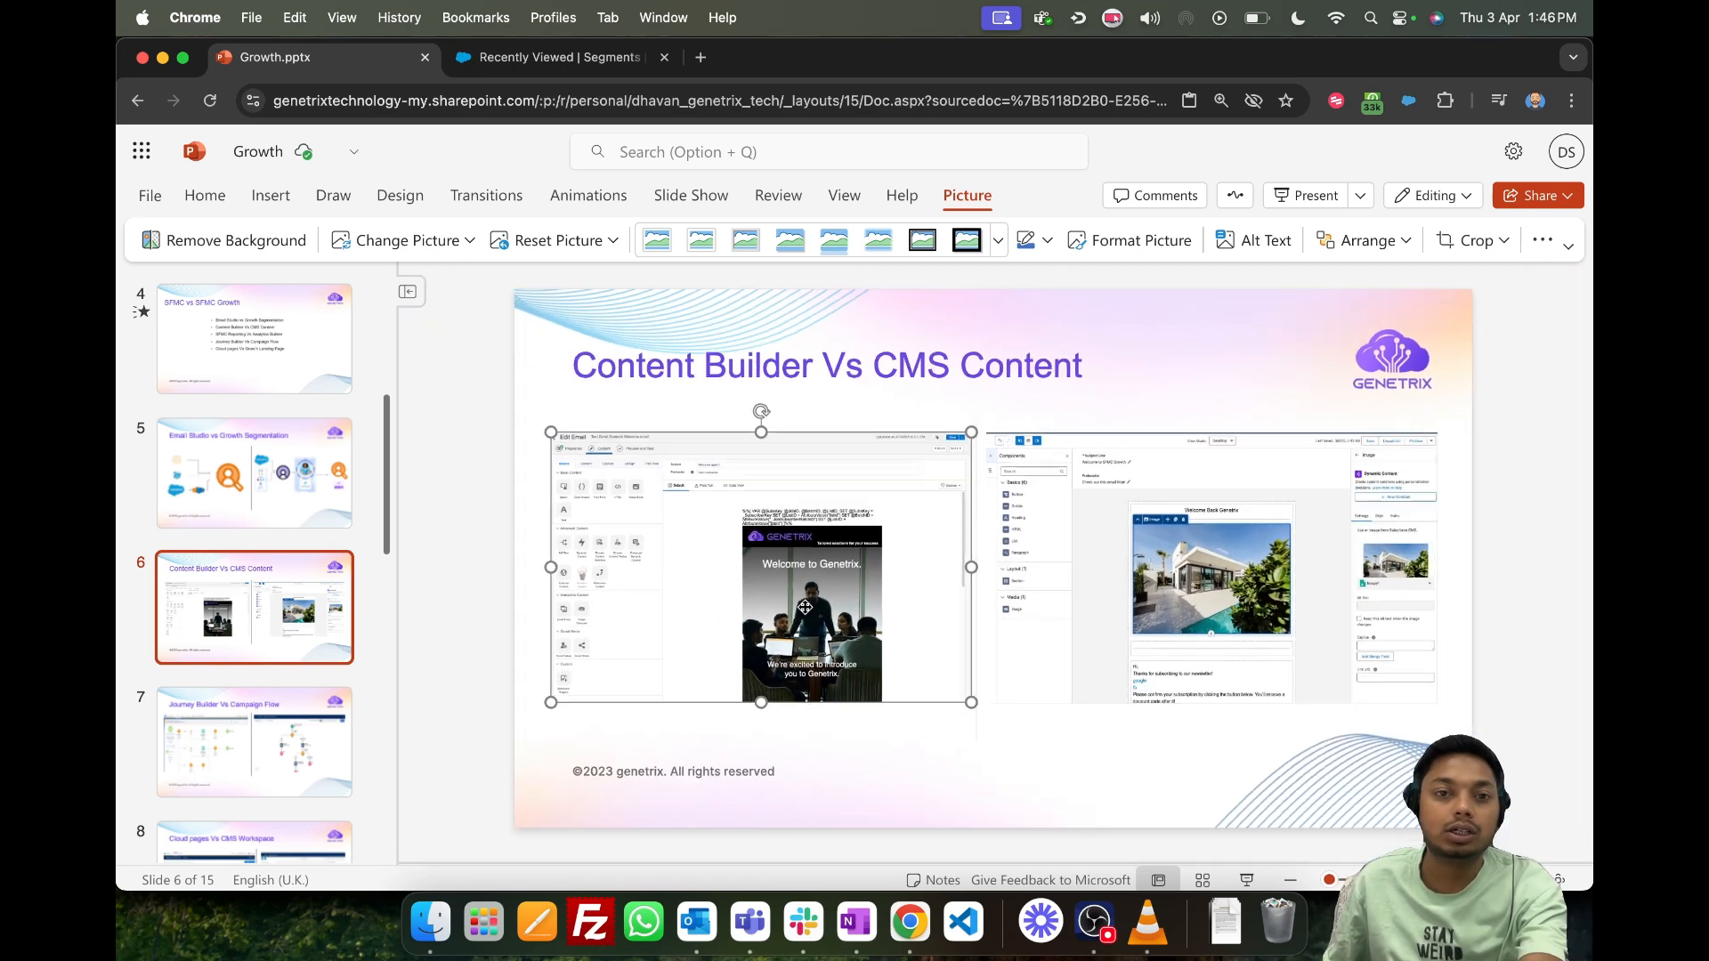
click(1172, 523)
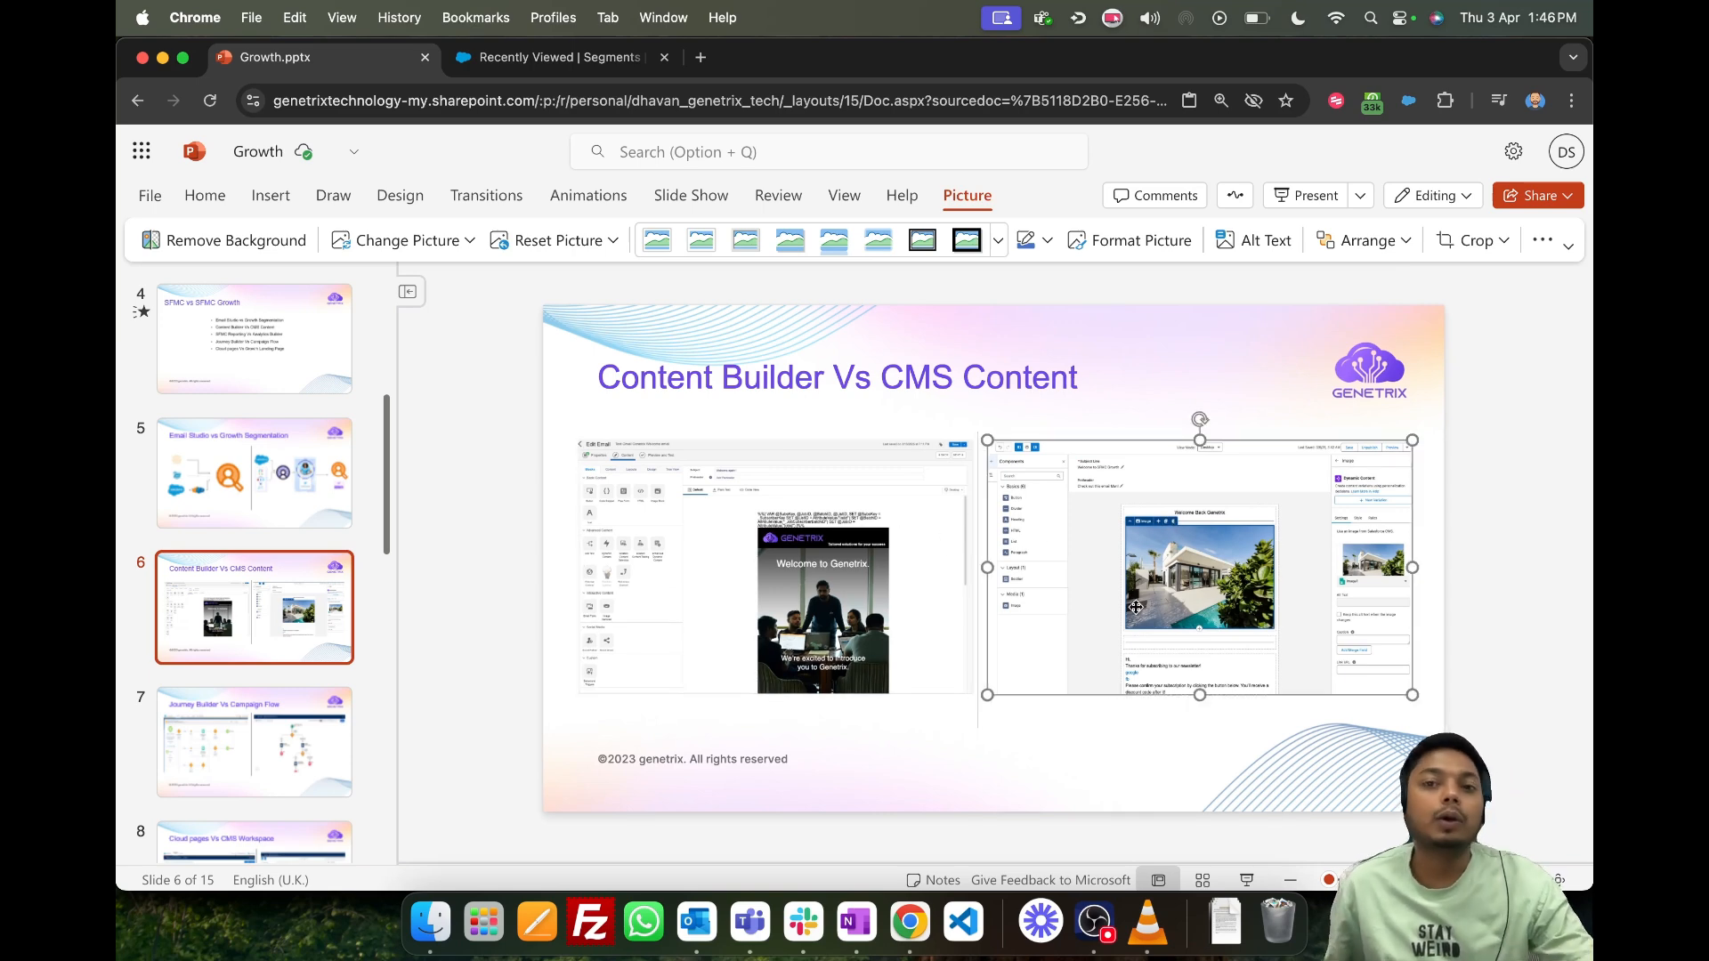
- Switch back to Salesforce and open the Content area's All CMS Workspaces list
click(549, 57)
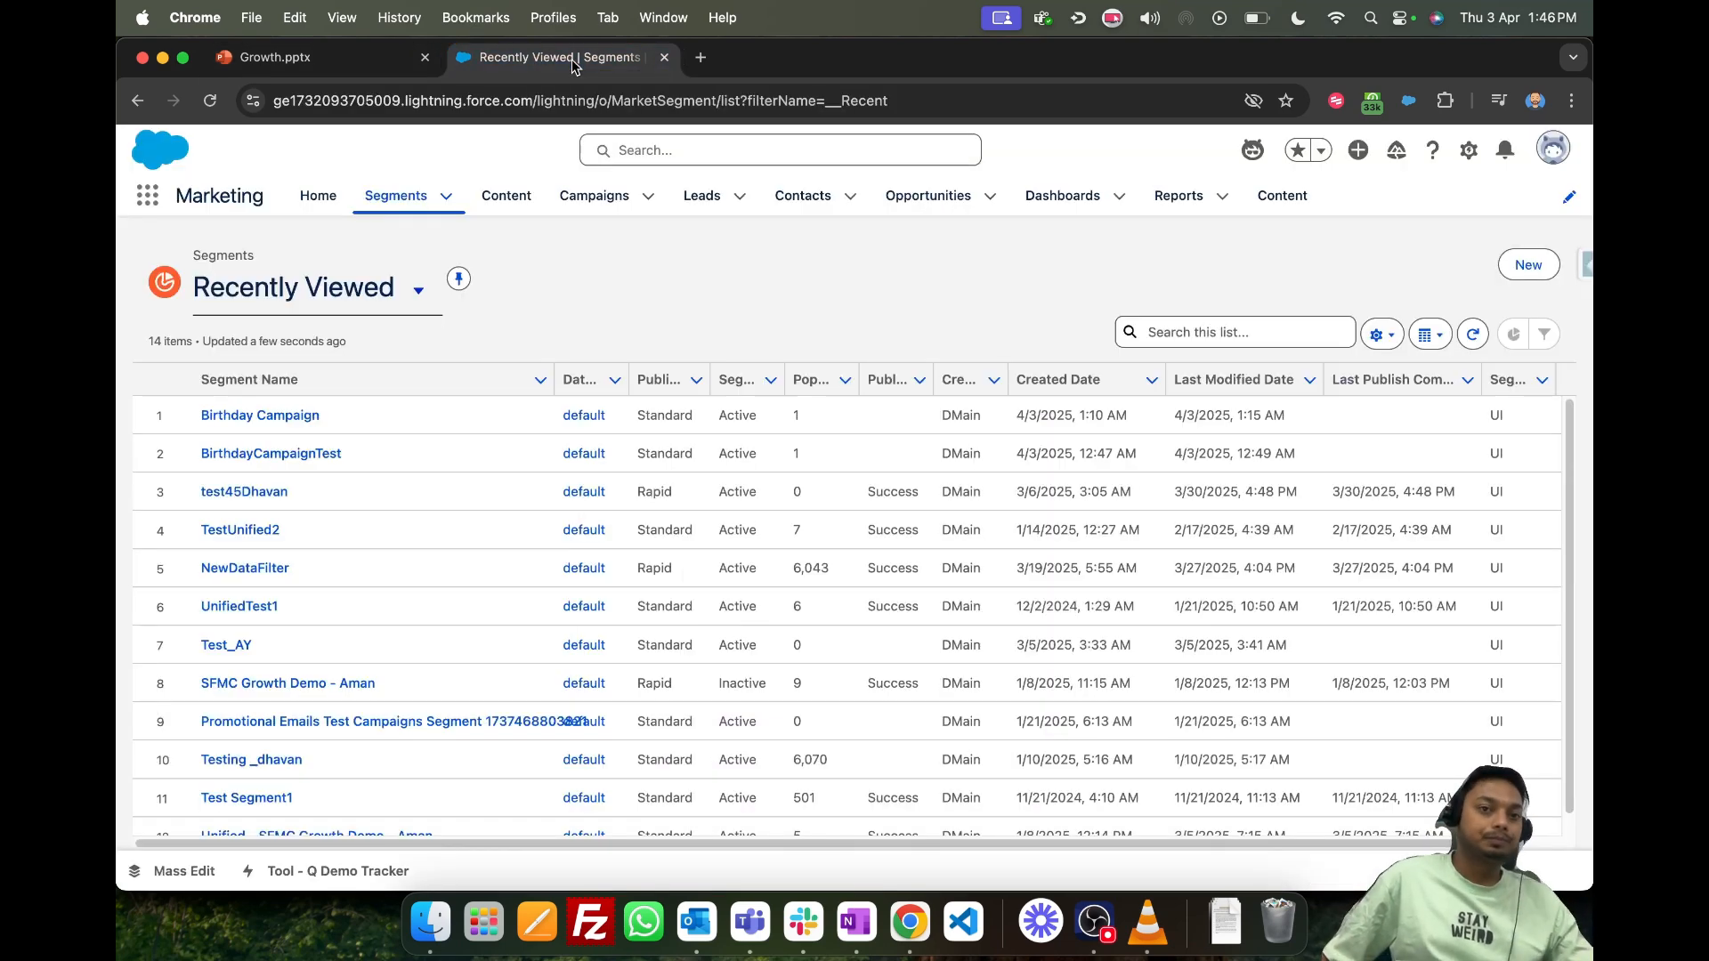
click(392, 197)
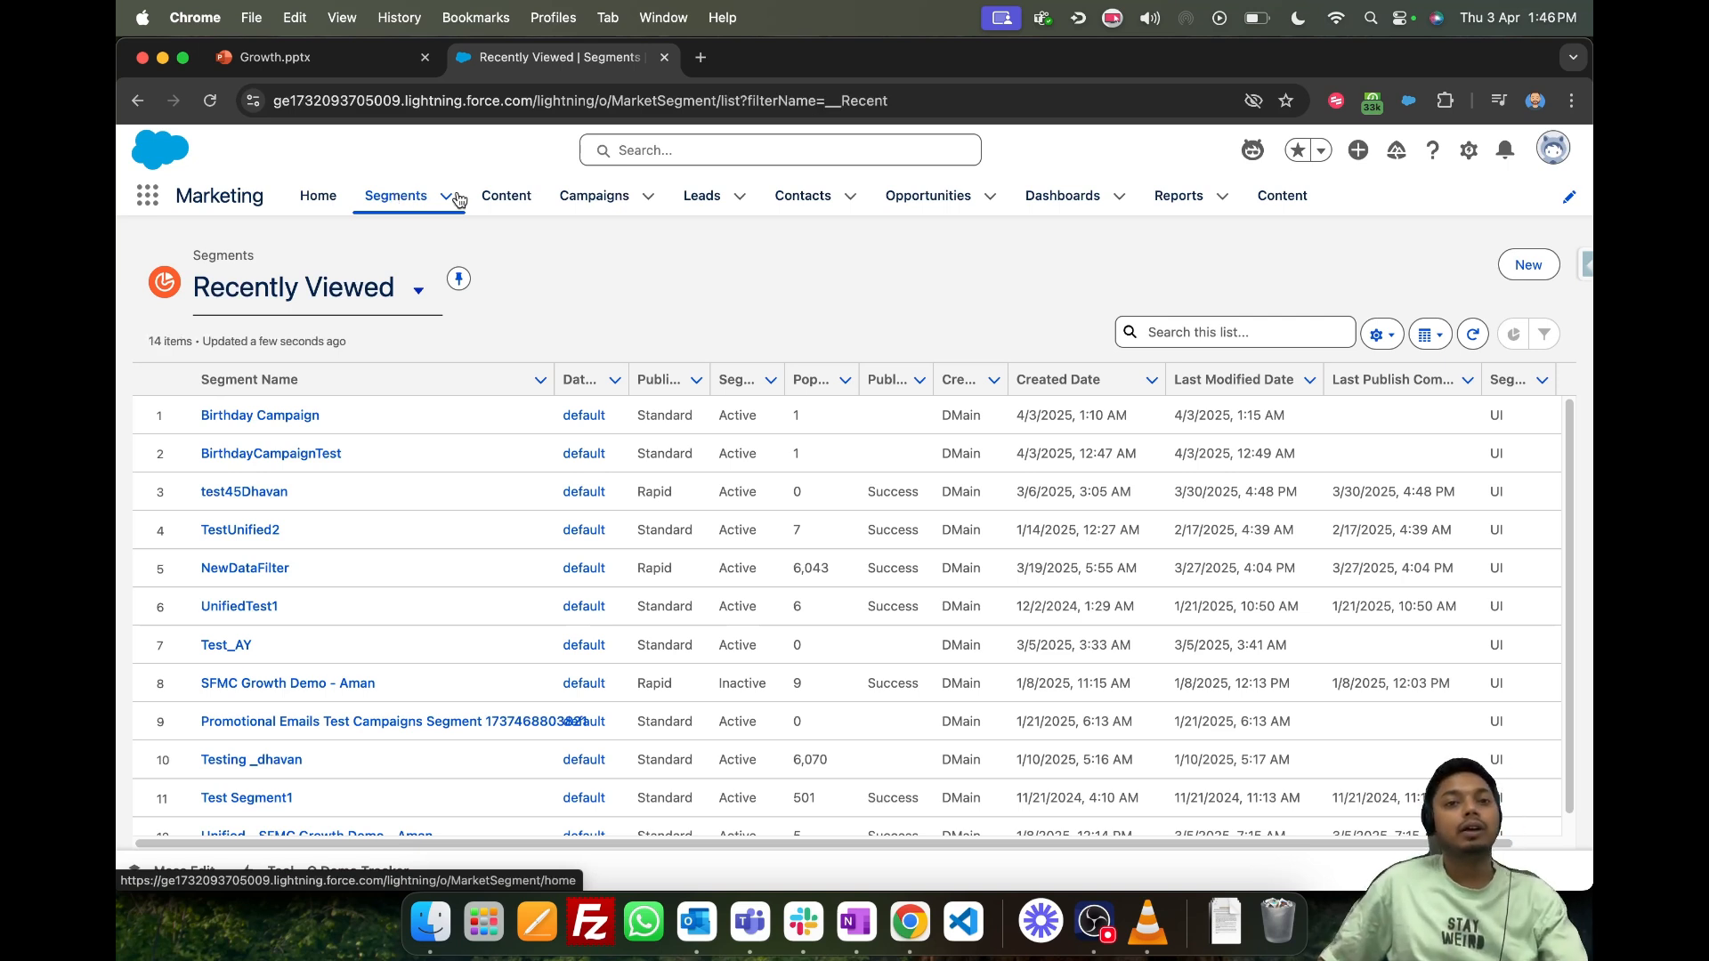
click(514, 205)
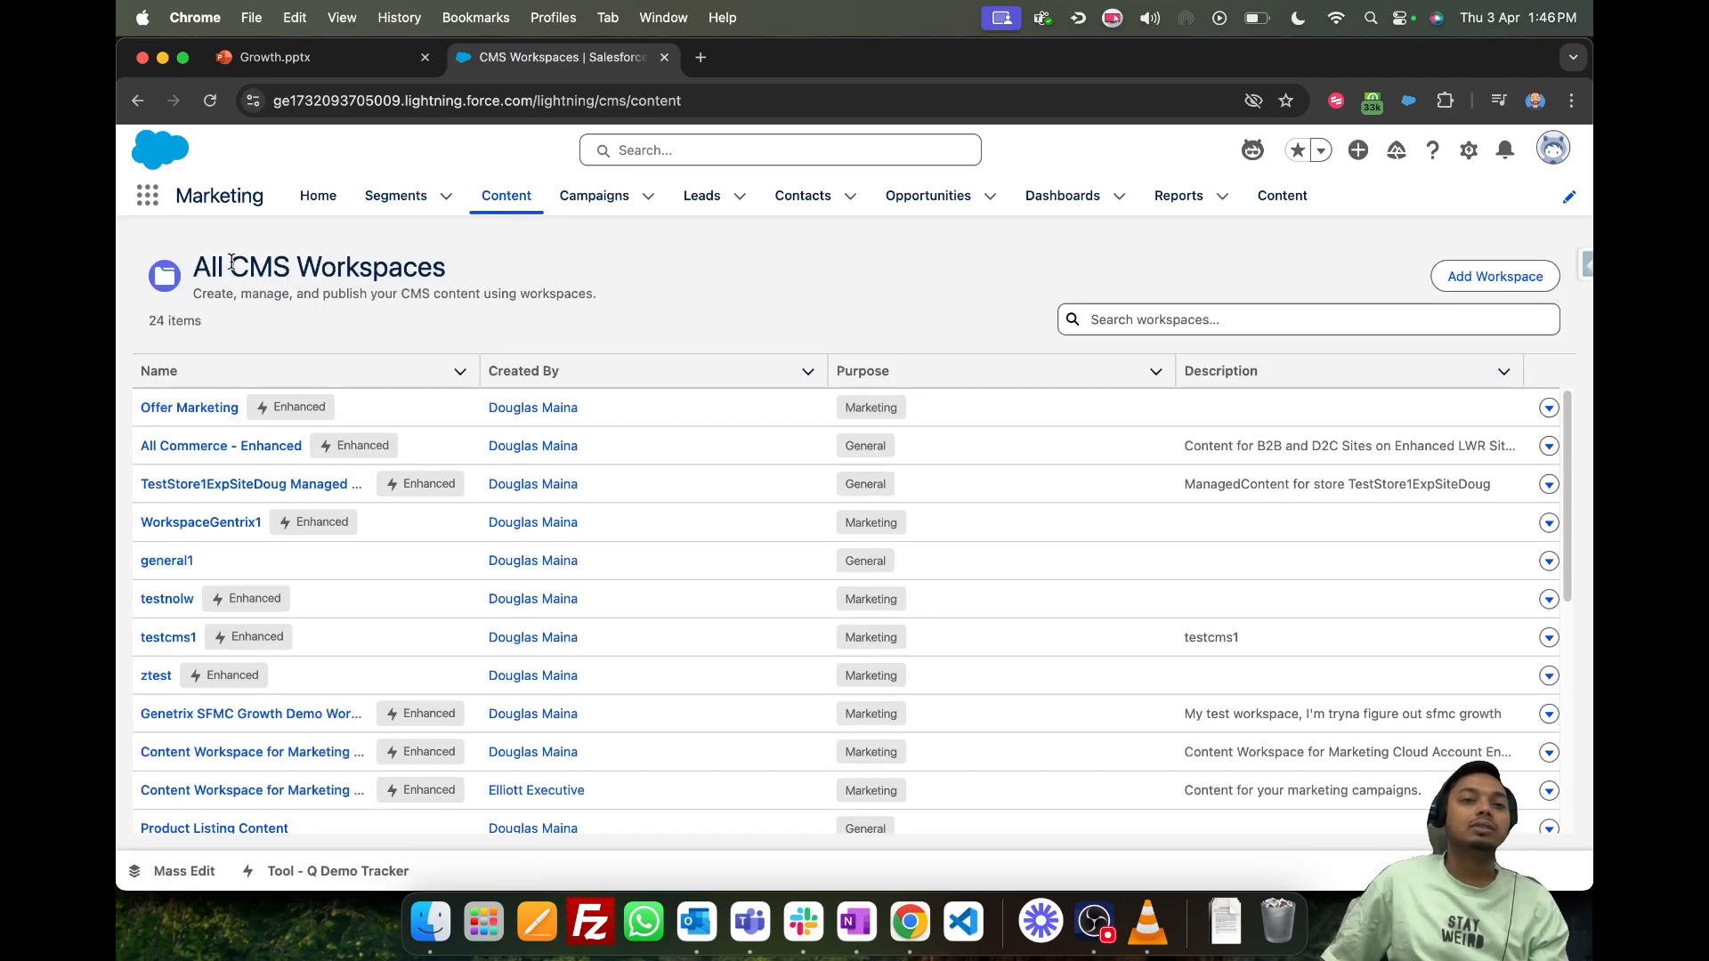
drag(231, 264, 774, 299)
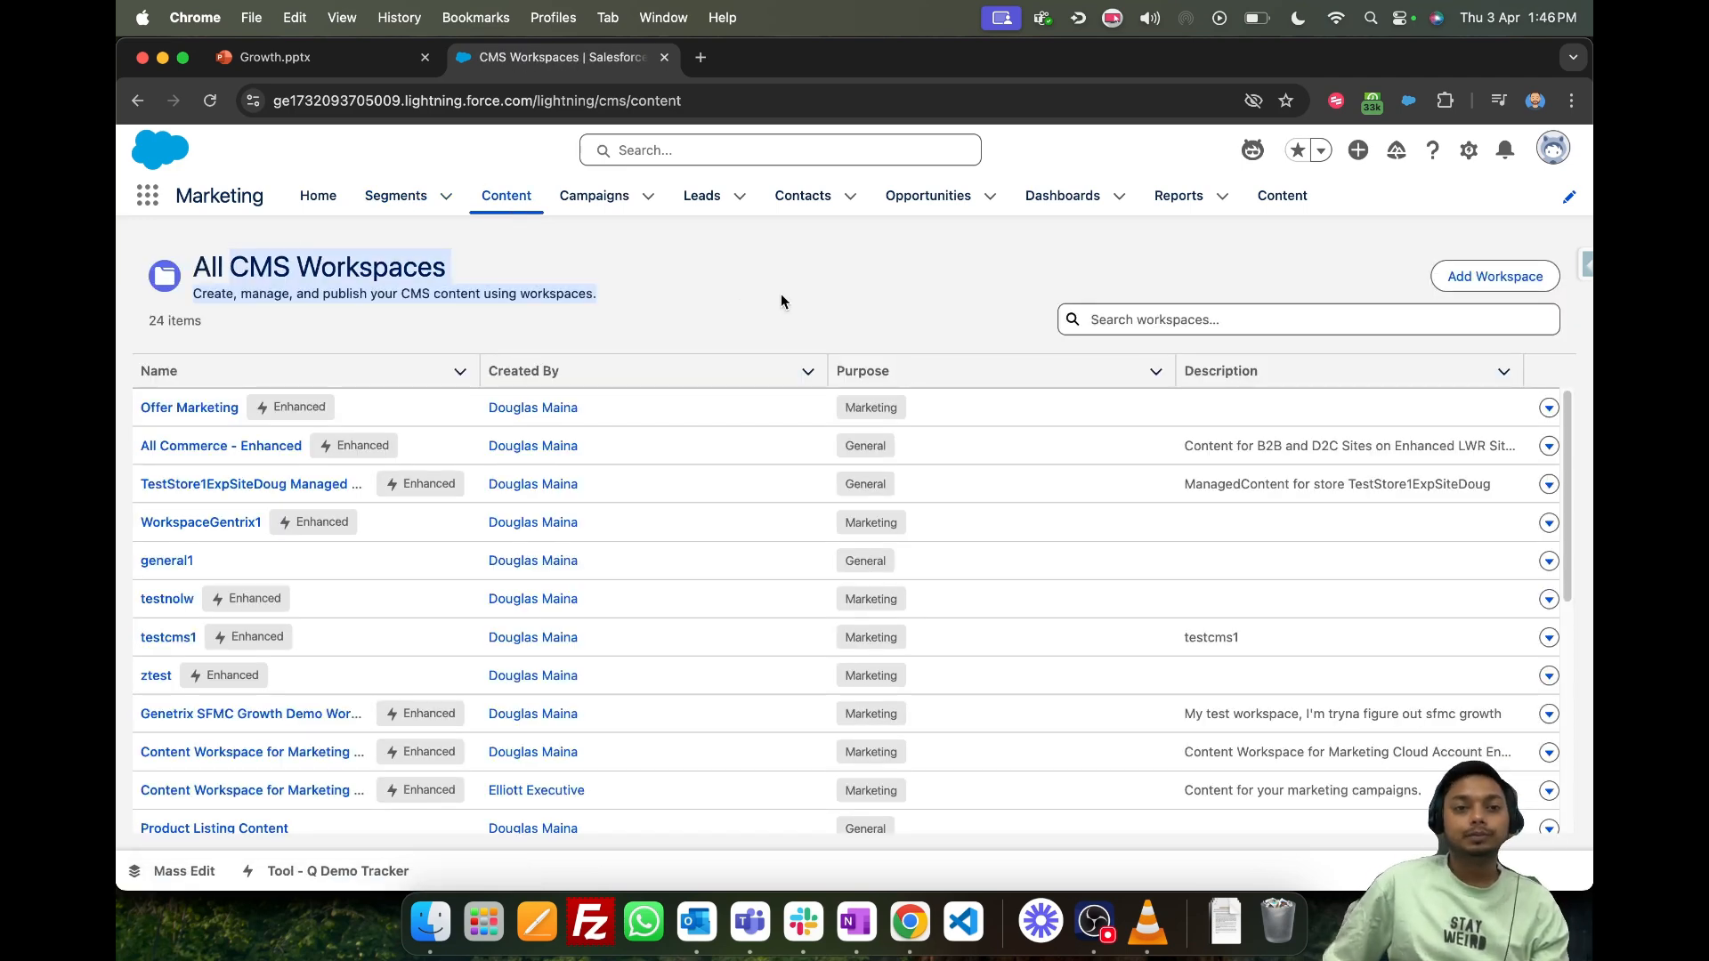
click(199, 267)
drag(190, 275, 469, 273)
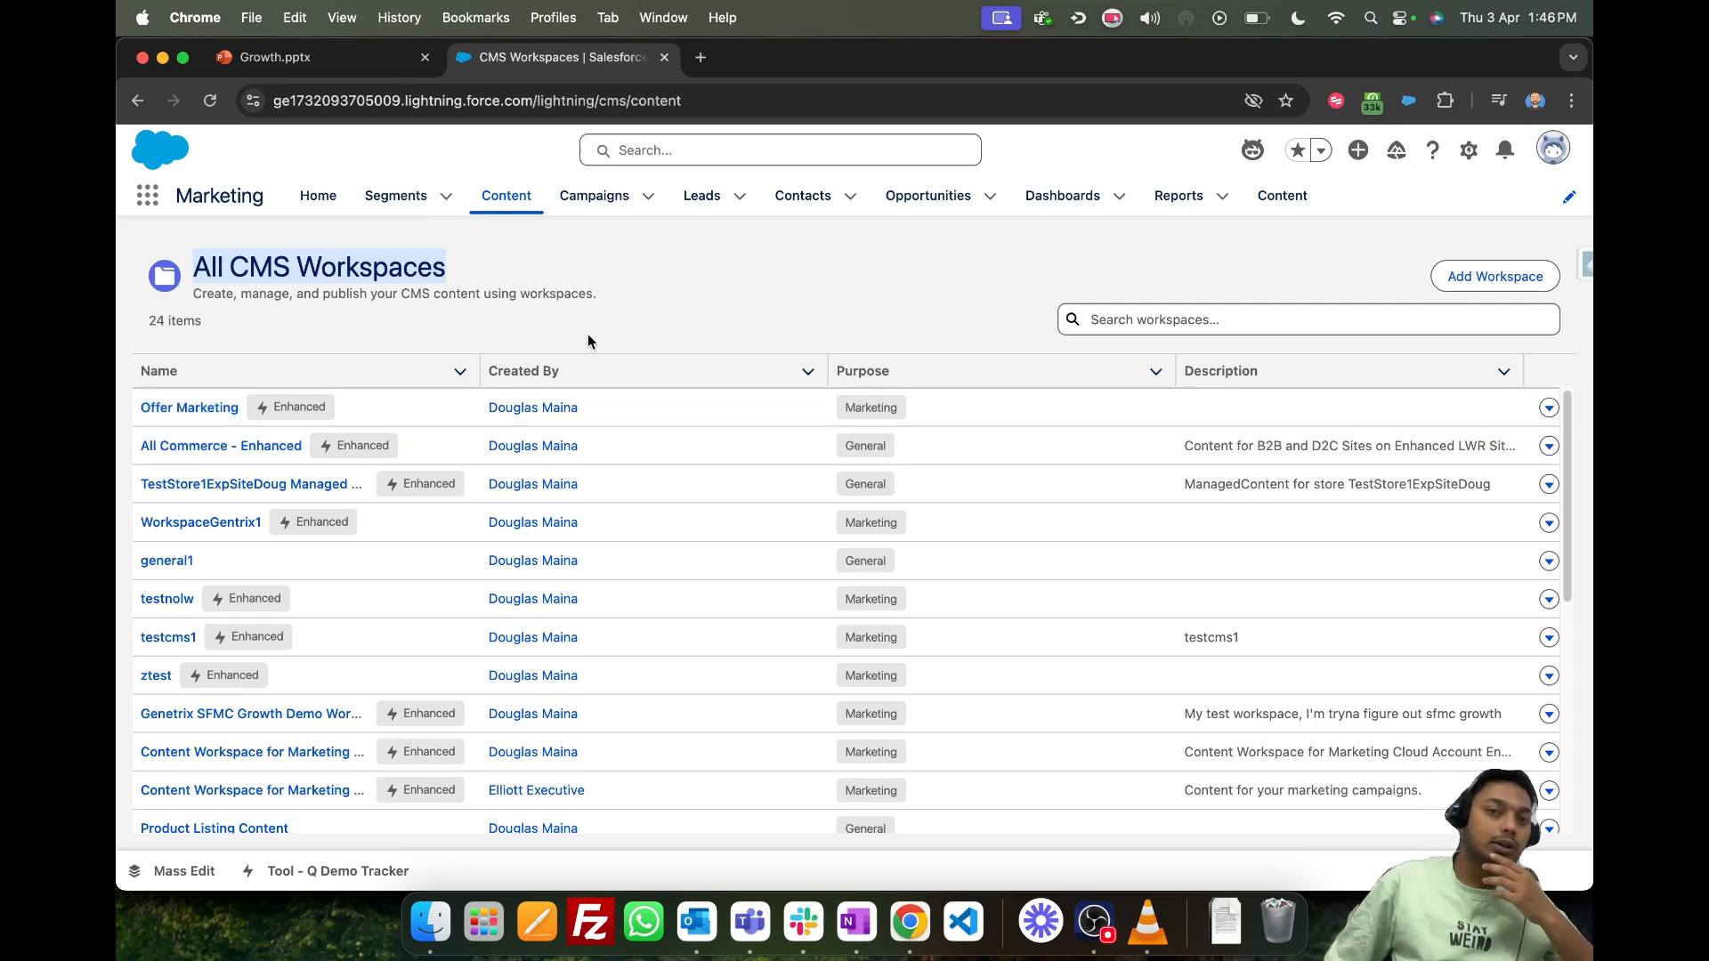
- Look over the CMS workspaces list and open the WorkspaceGentrix1 workspace
click(690, 334)
drag(230, 267, 455, 270)
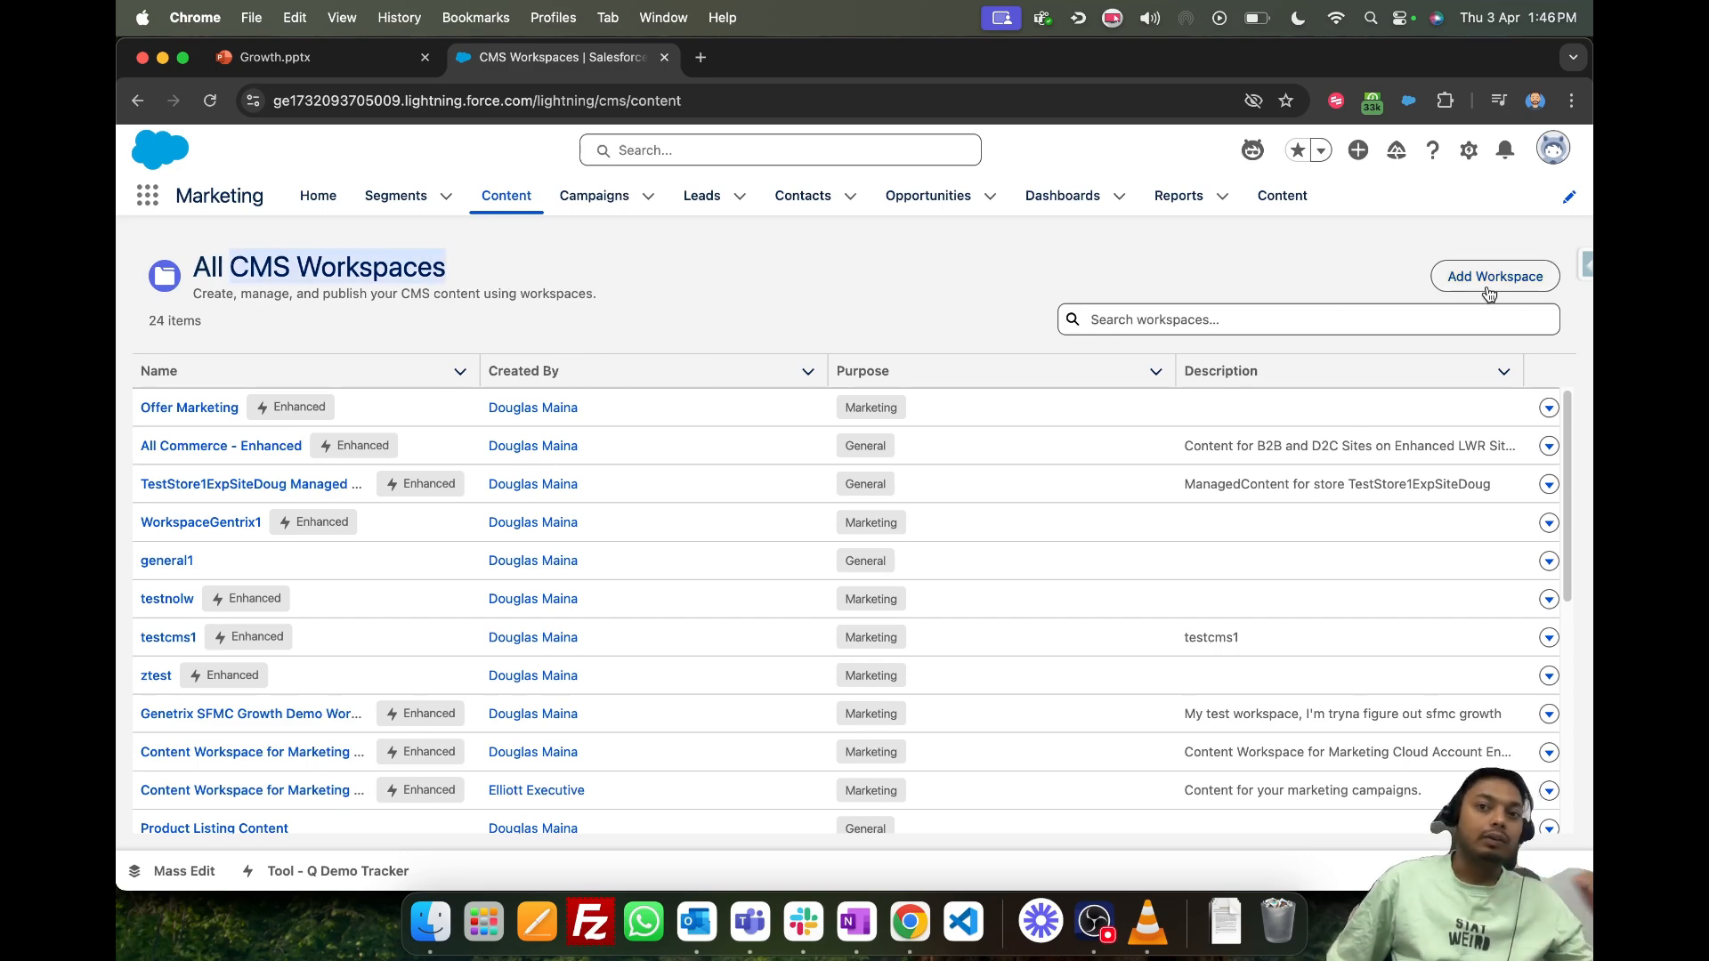
scroll(682, 483, down, 5)
scroll(799, 530, up, 5)
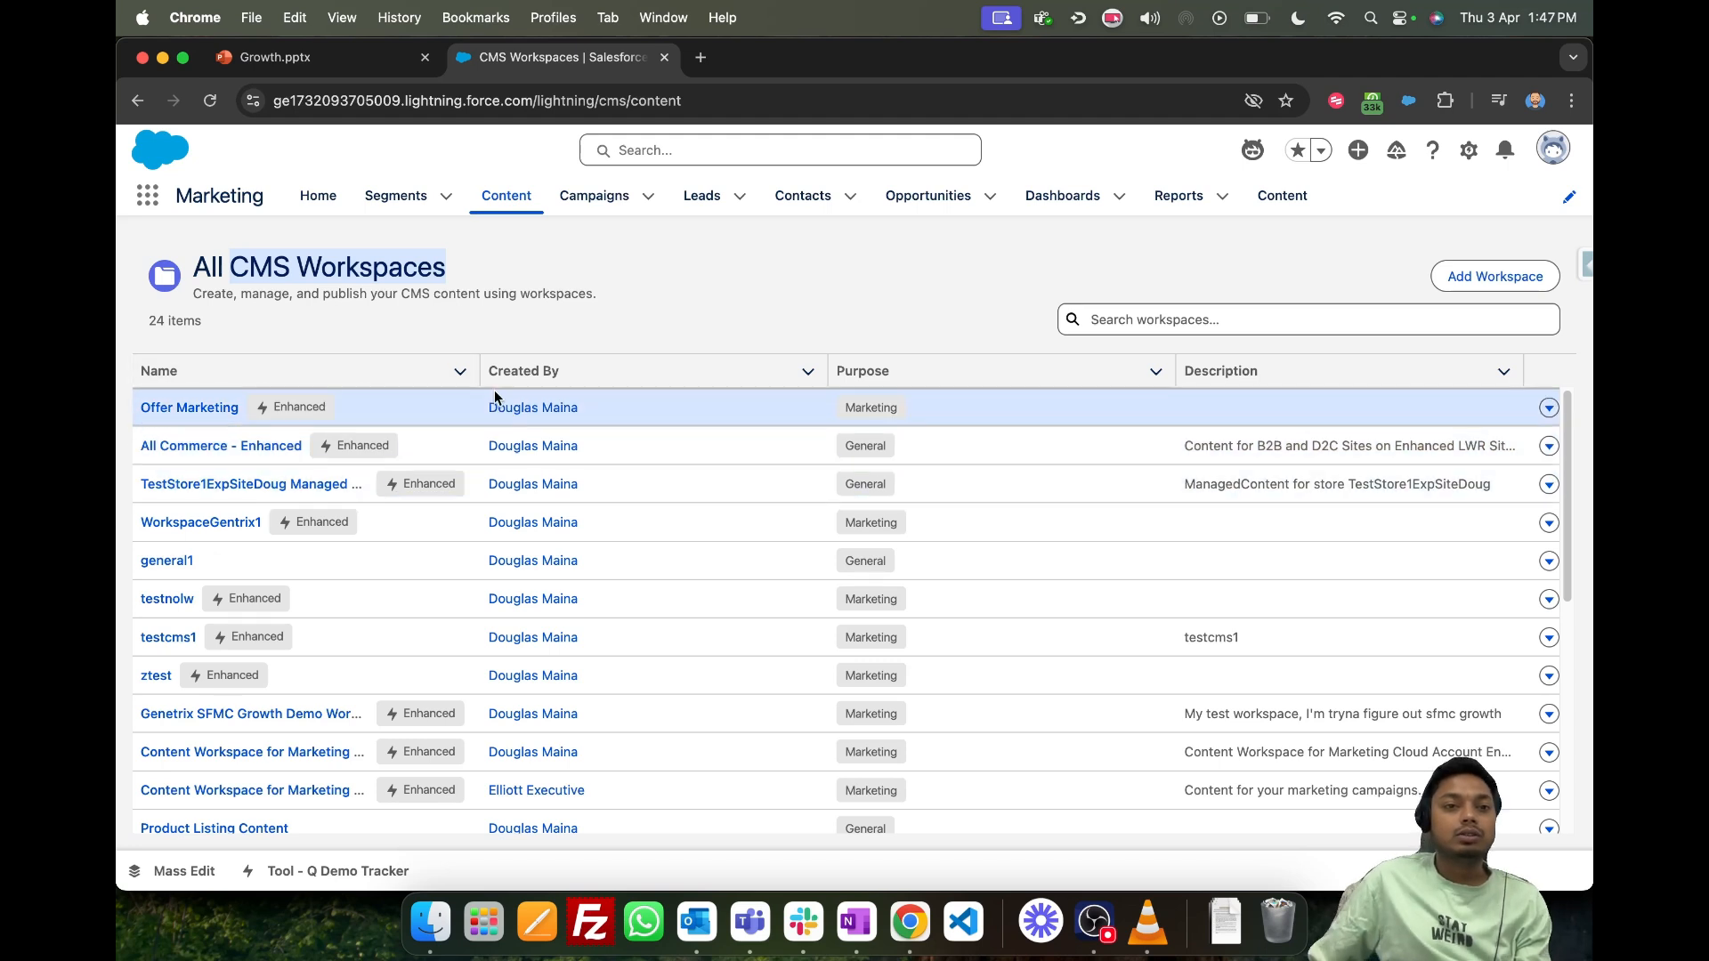
click(196, 522)
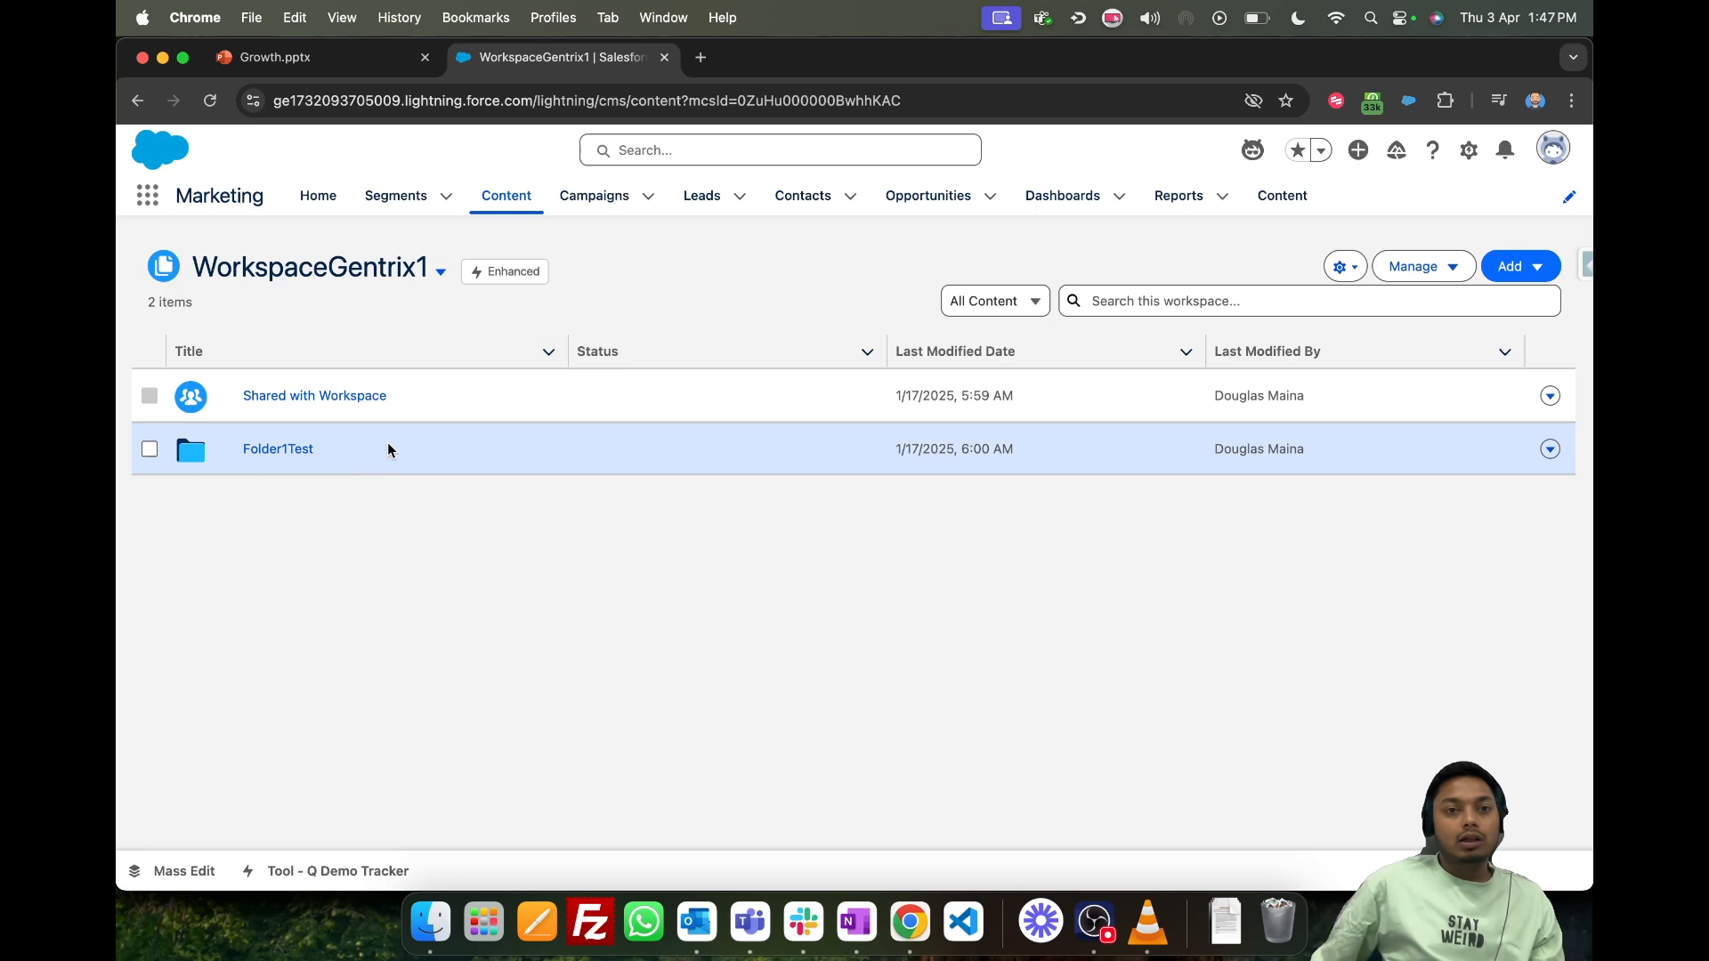
- Add a folder named NewFolder to the WorkspaceGentrix1 workspace
click(1516, 268)
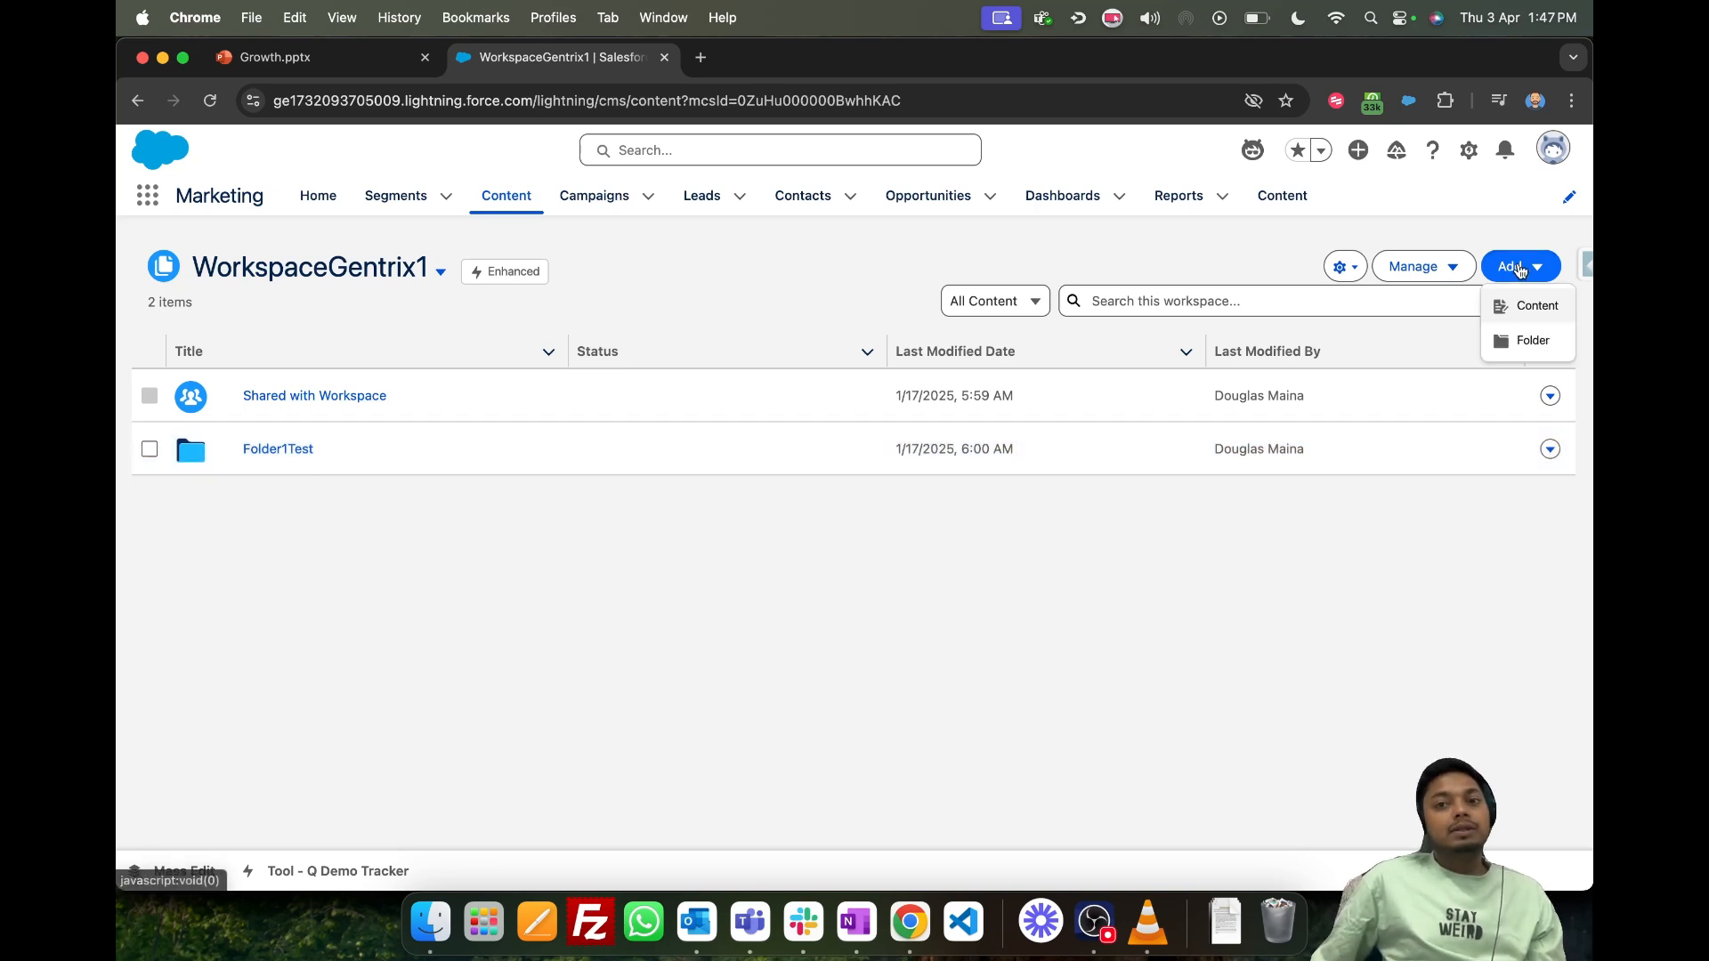
click(1523, 345)
click(799, 511)
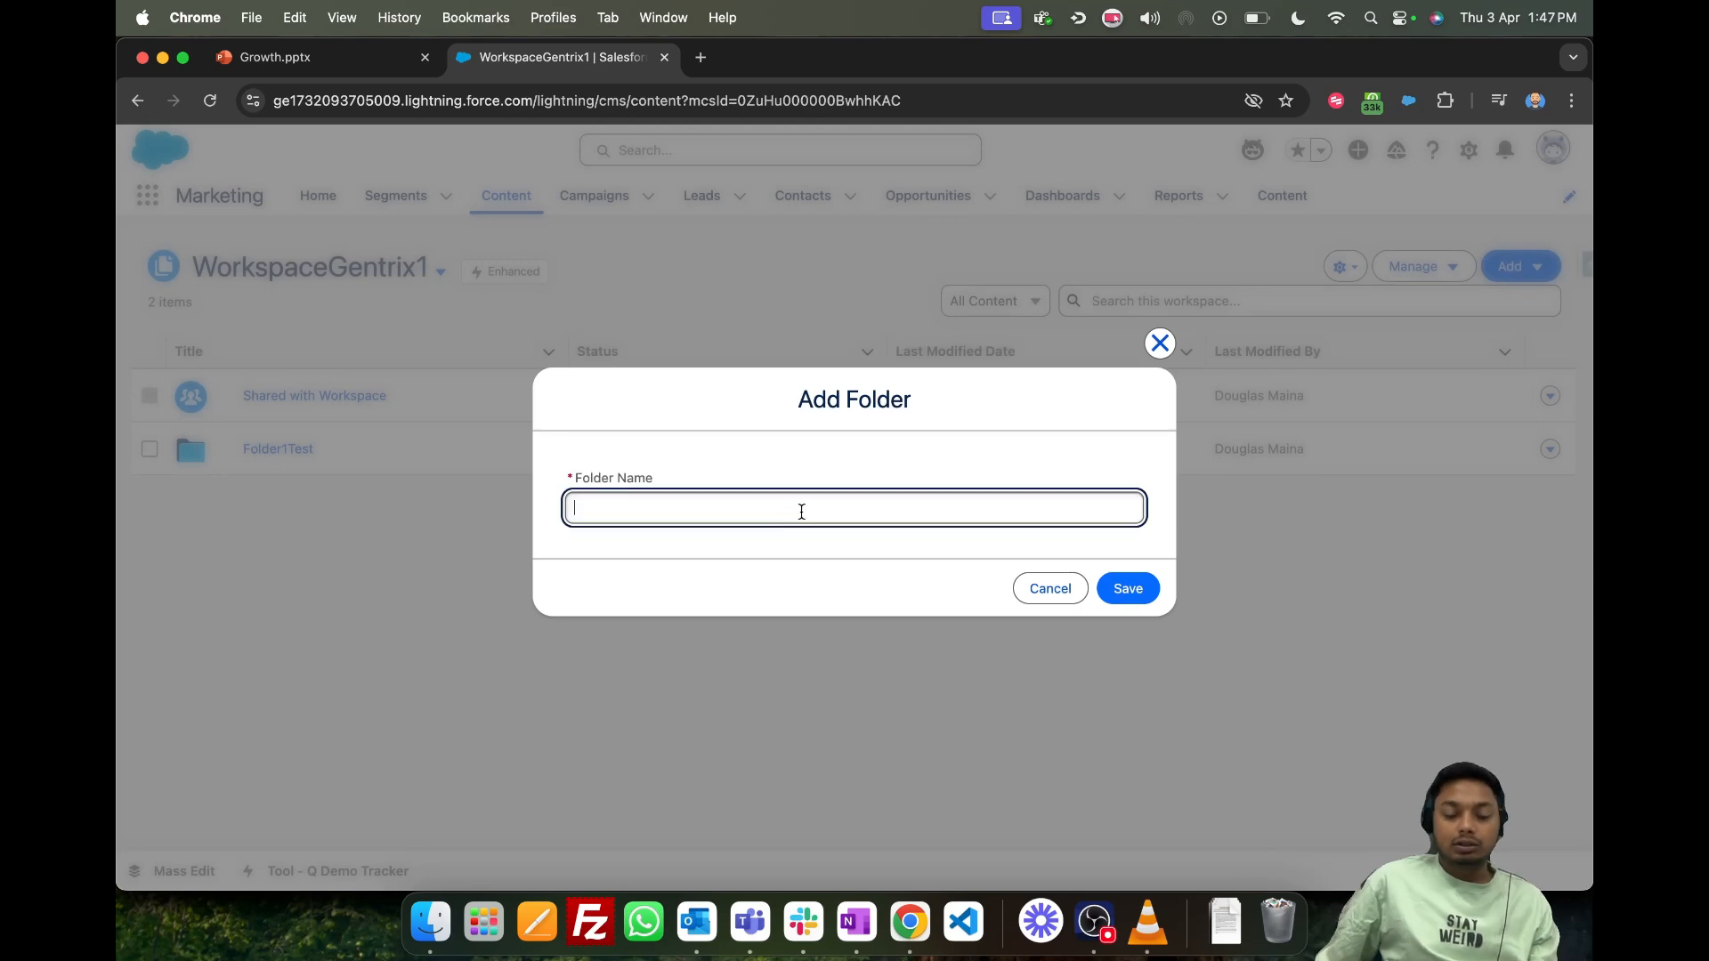
text(NewFolder)
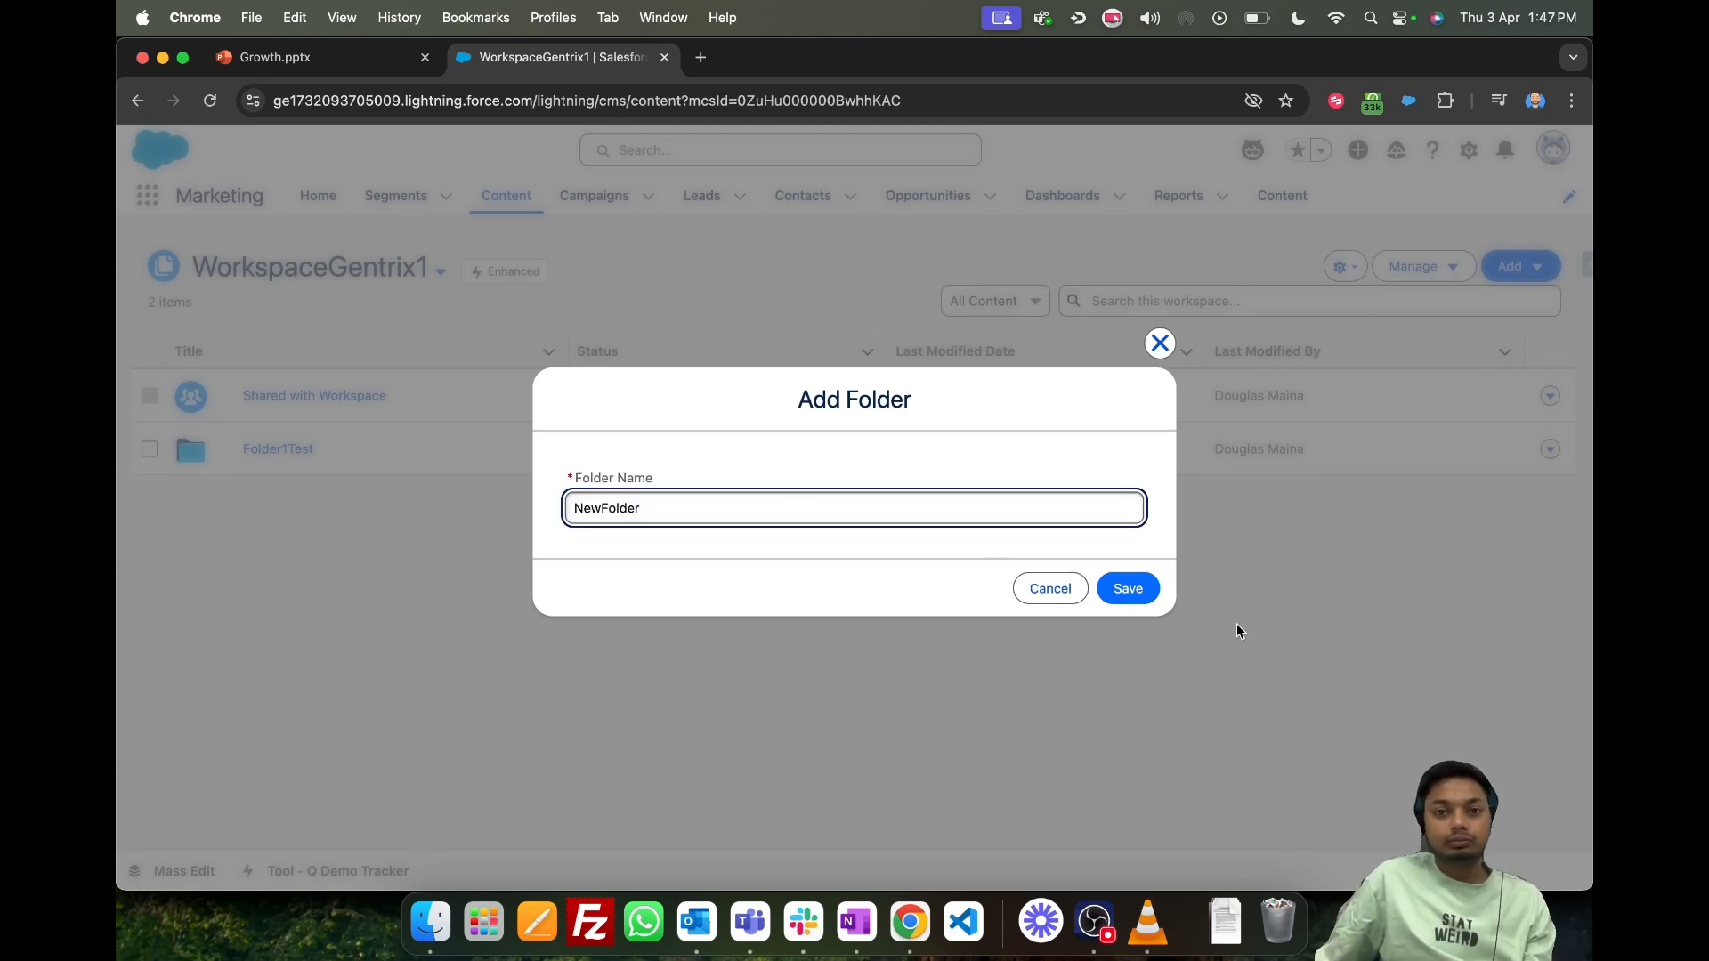
click(1127, 588)
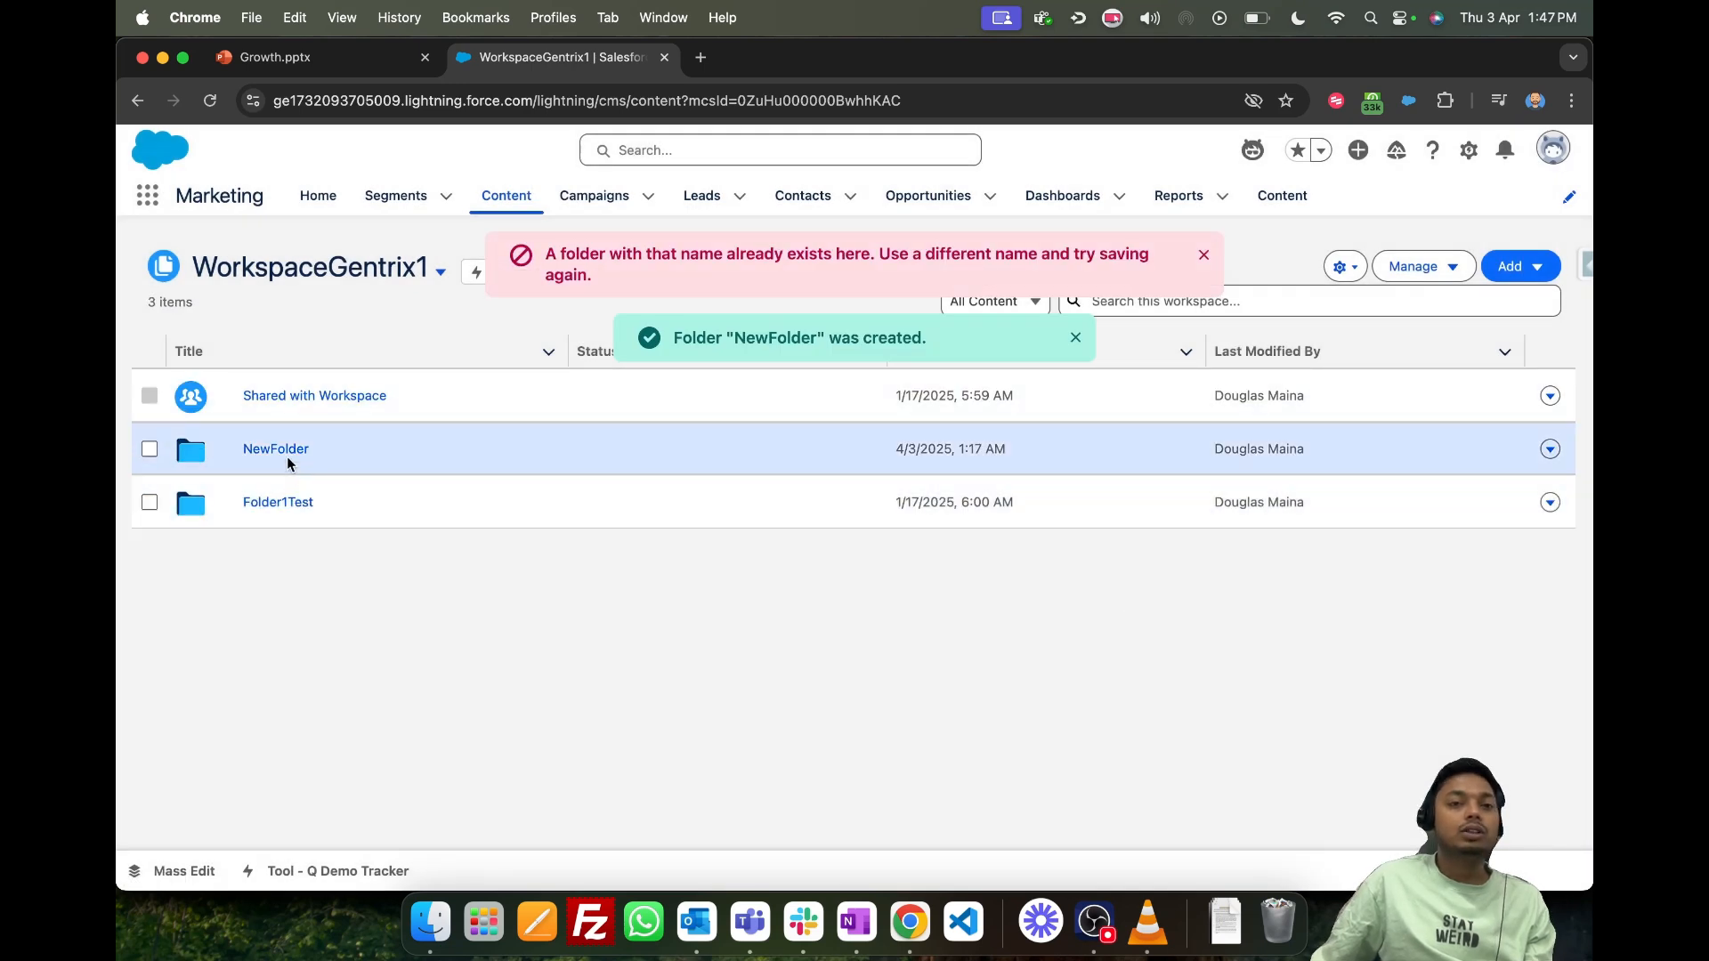
- Open Folder1Test and review the content types offered for new CMS content, including Image and Email, without creating anything
click(302, 504)
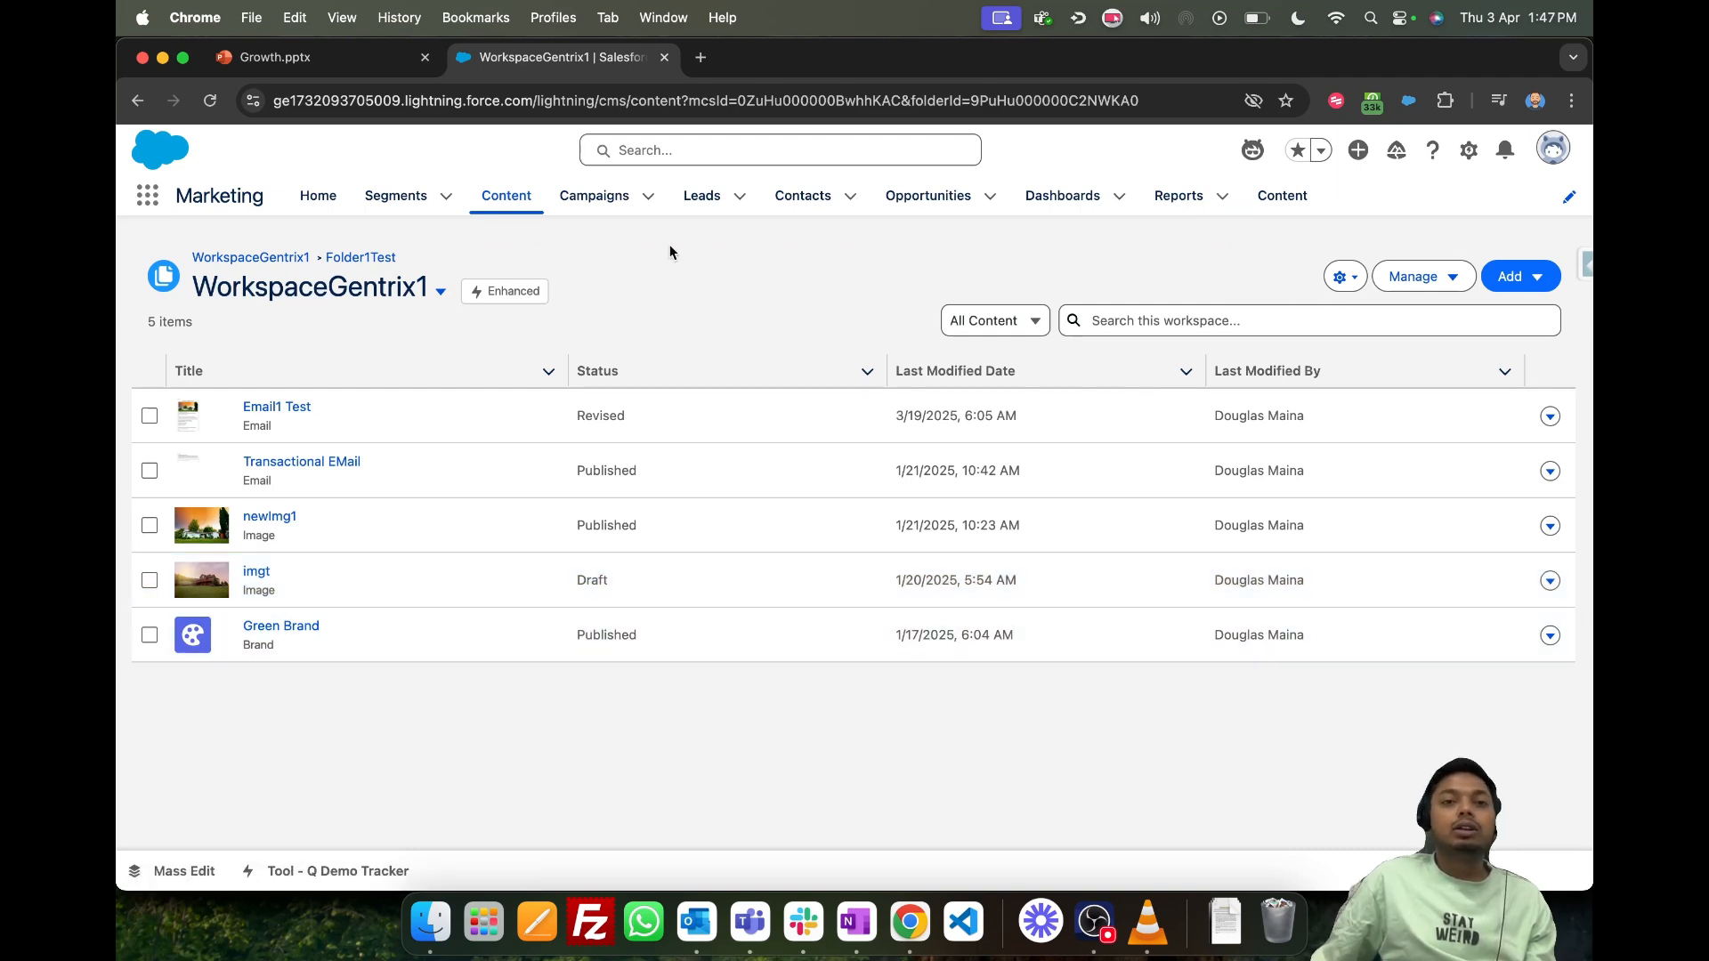
click(1540, 280)
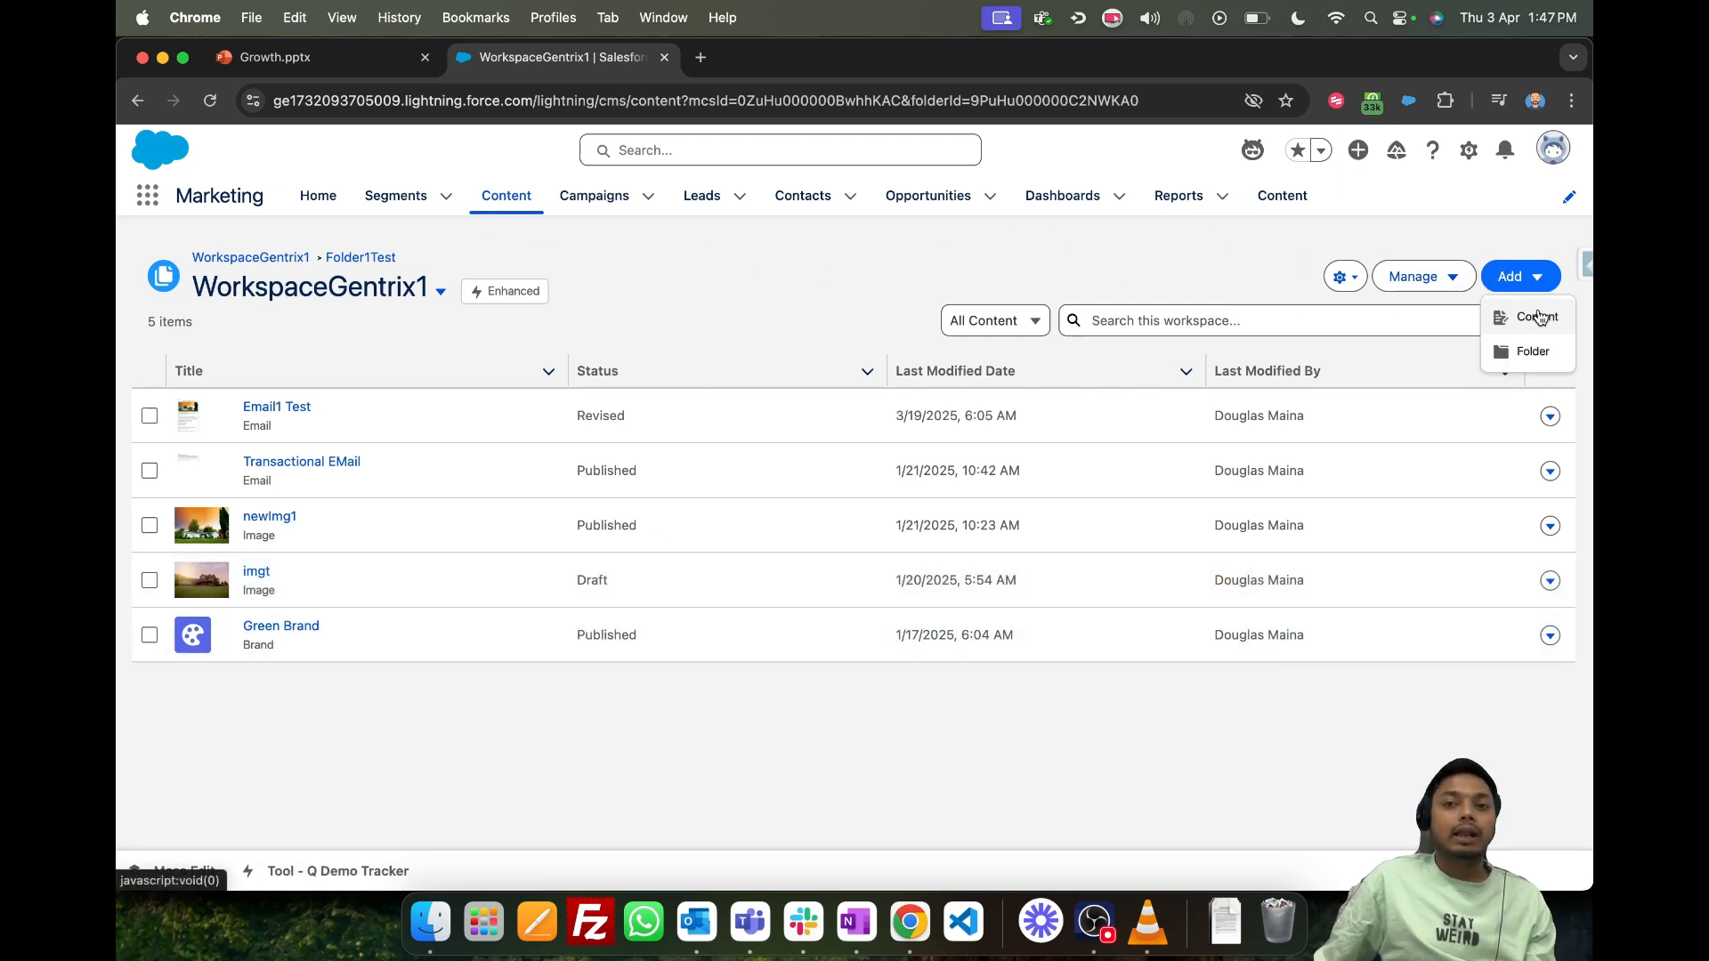
click(1538, 317)
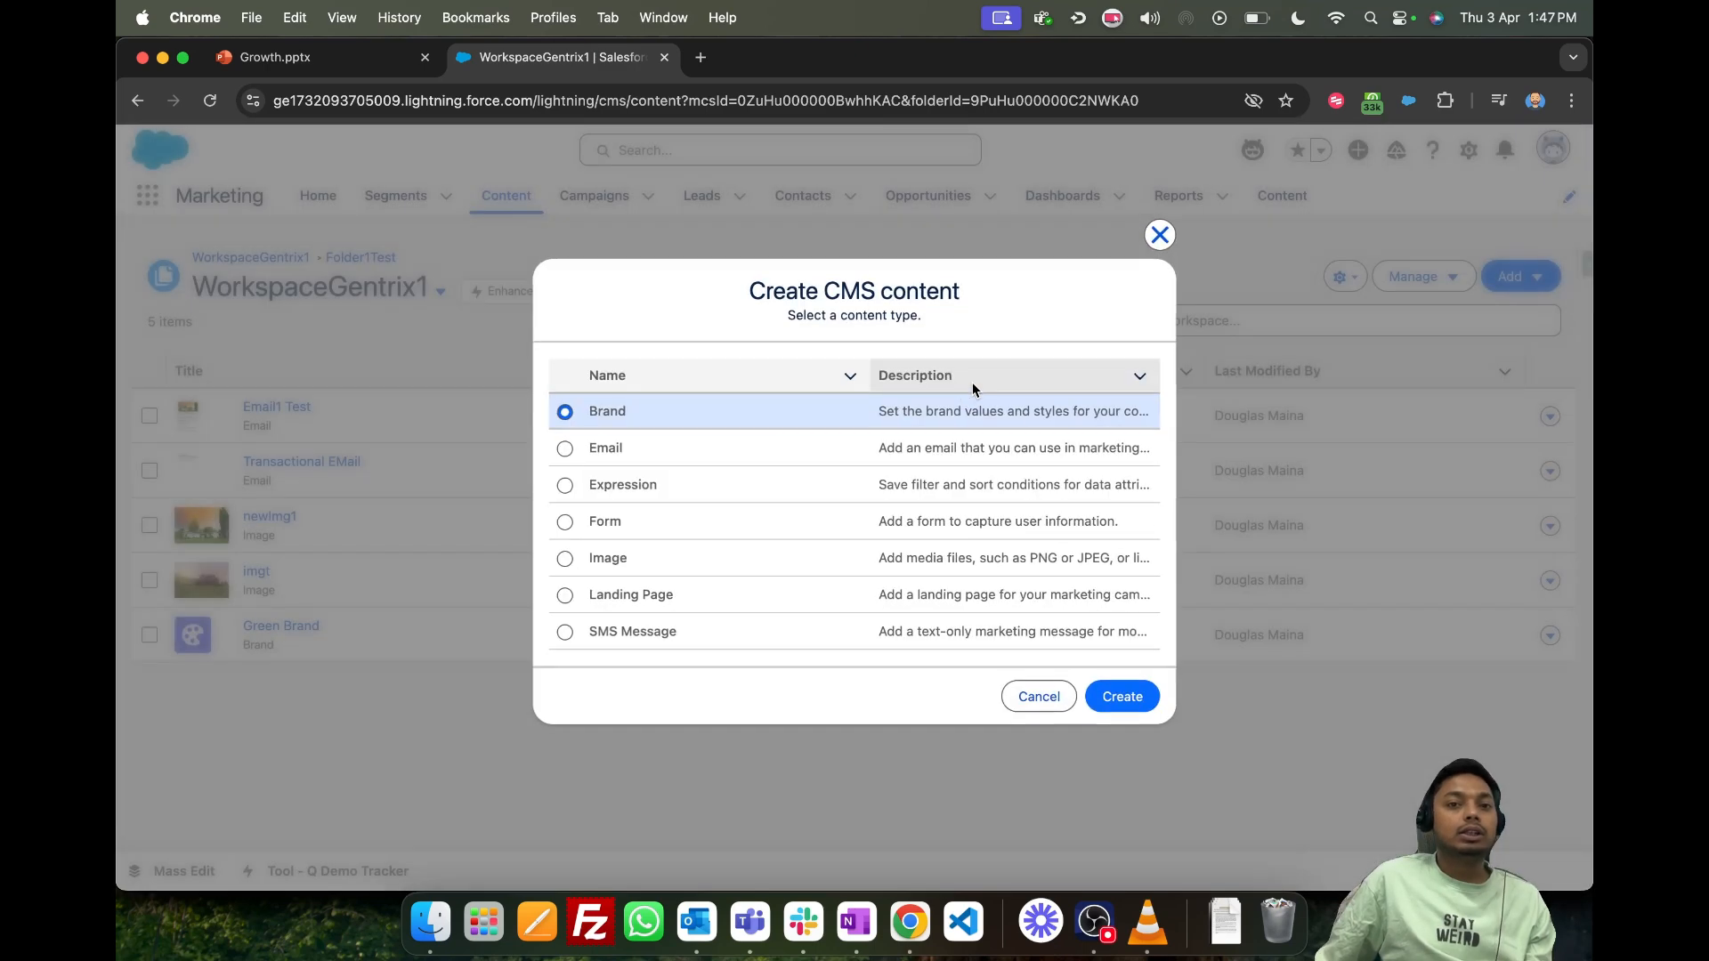
click(580, 556)
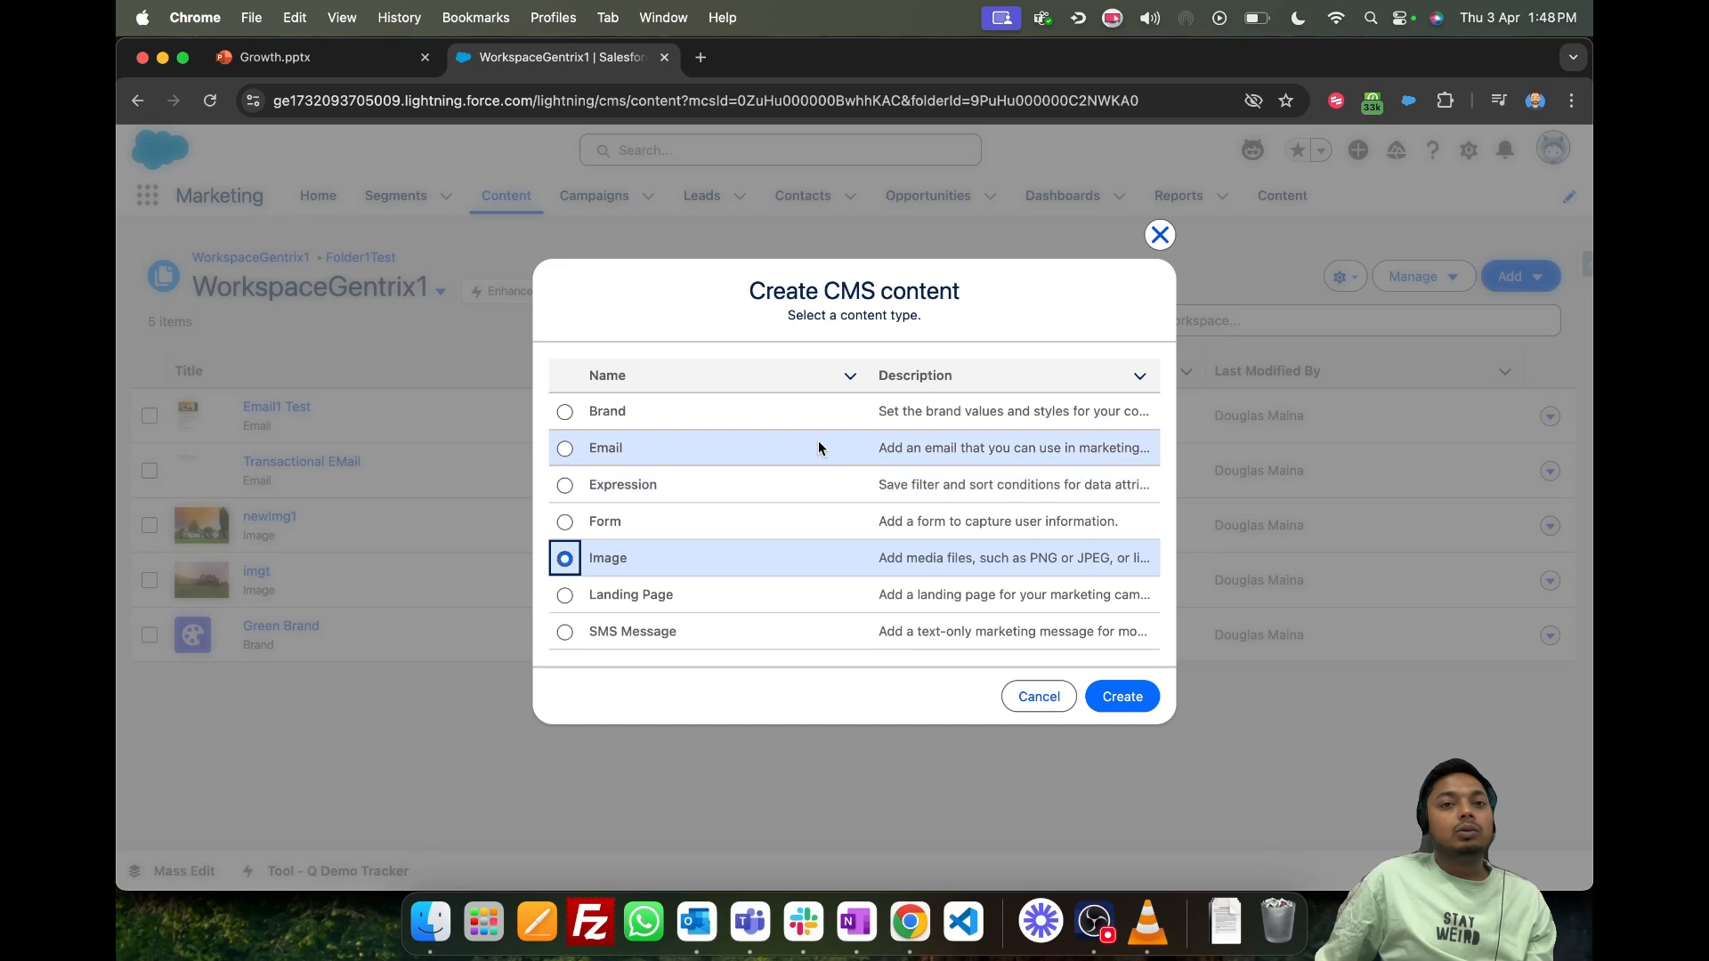
click(565, 450)
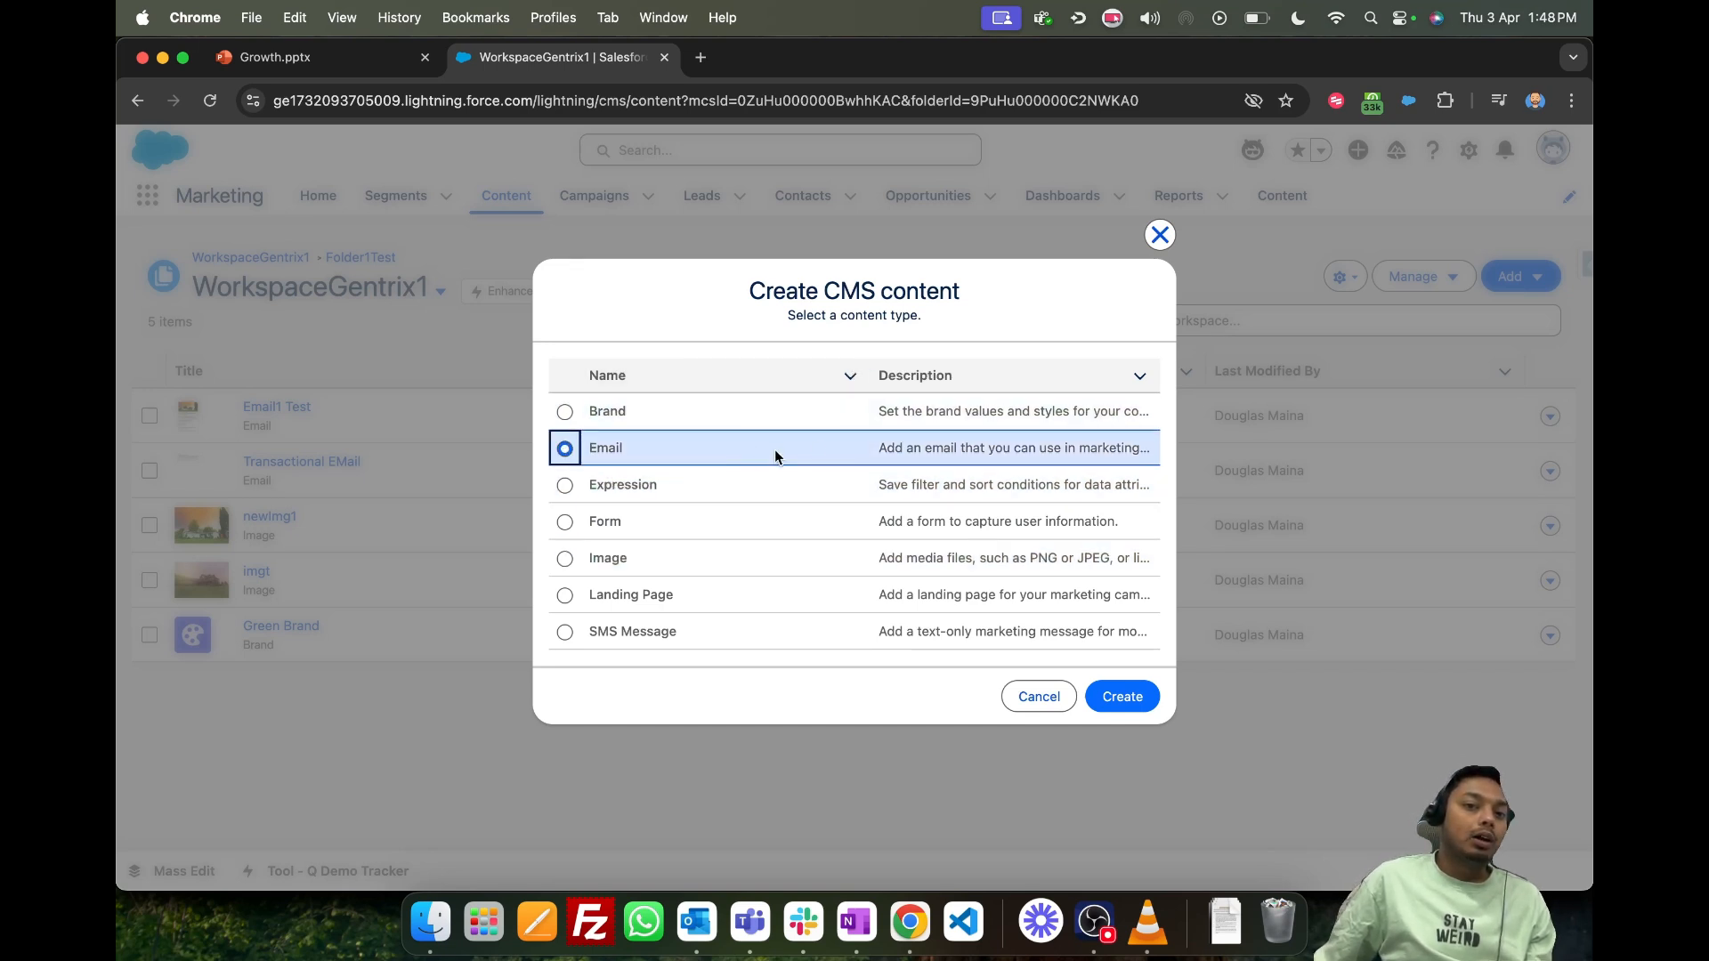
click(576, 640)
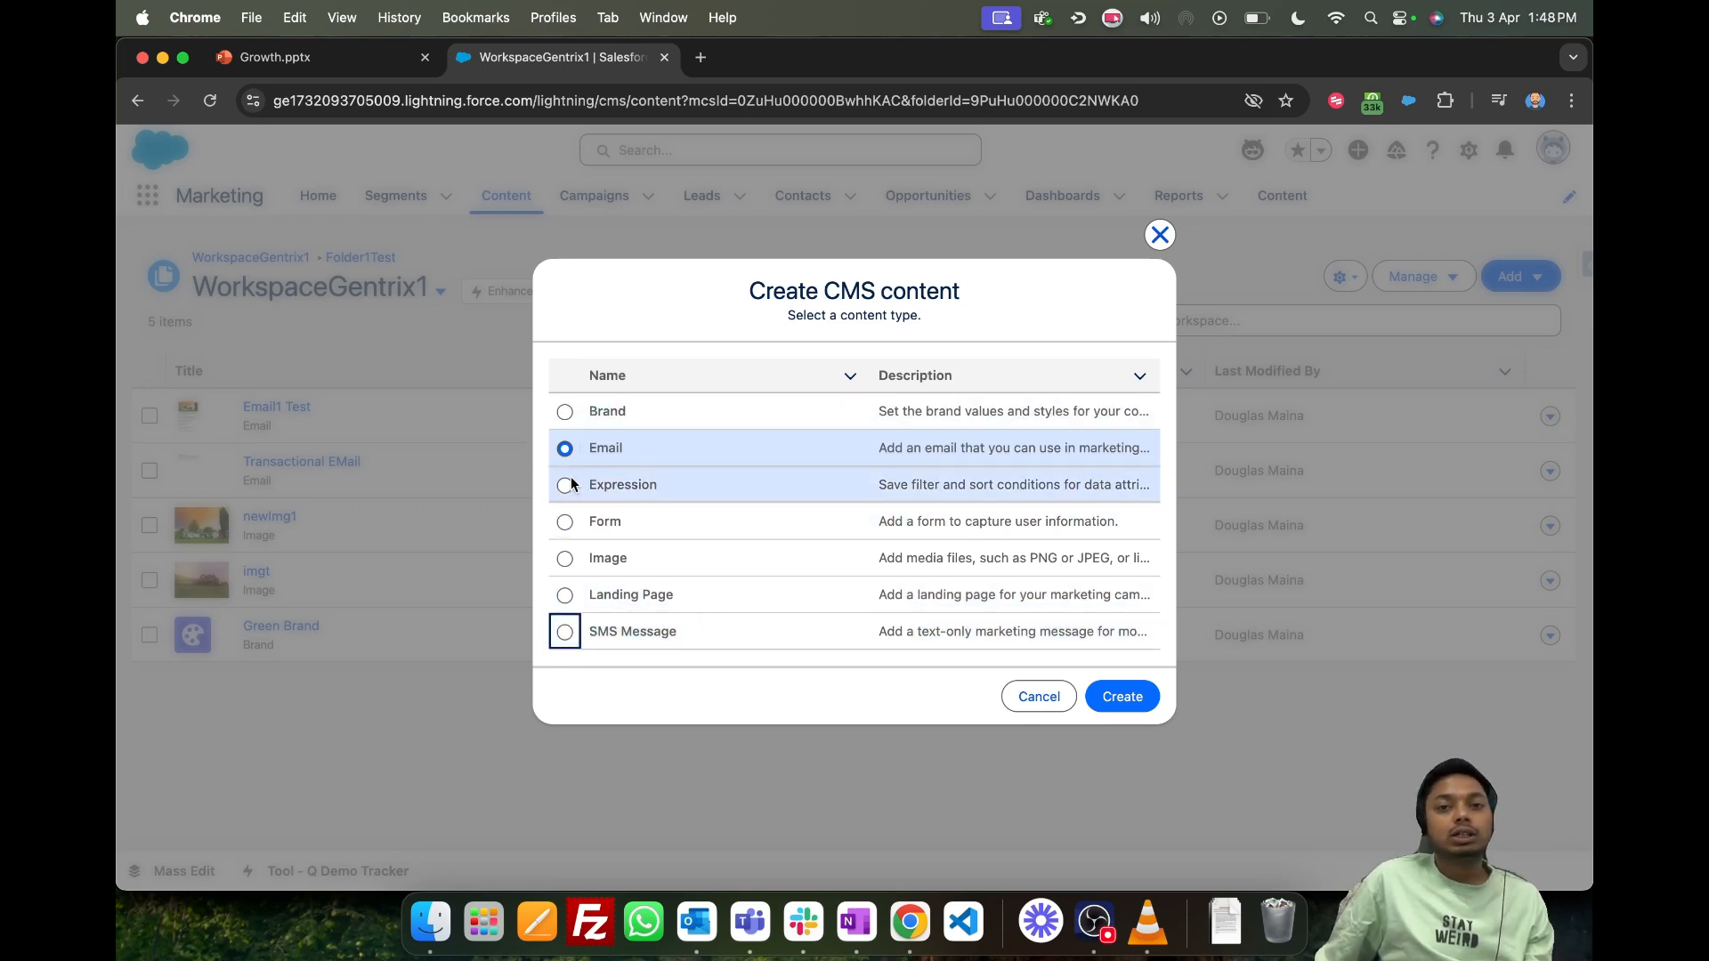
click(564, 448)
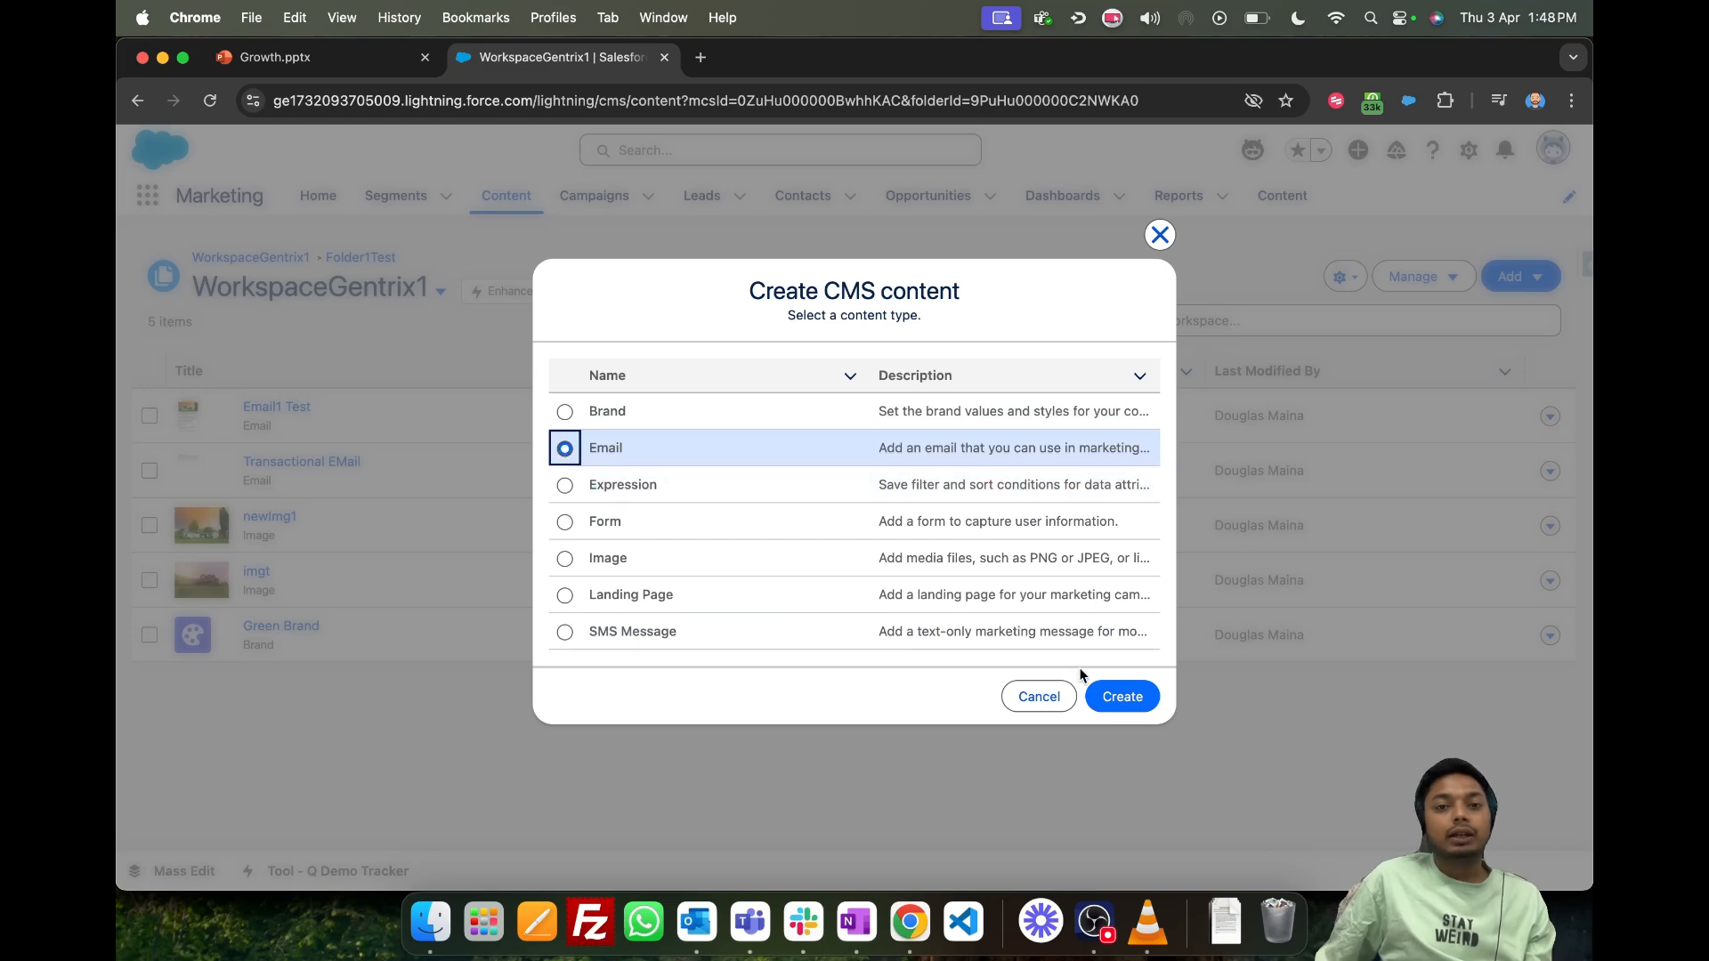
click(1160, 236)
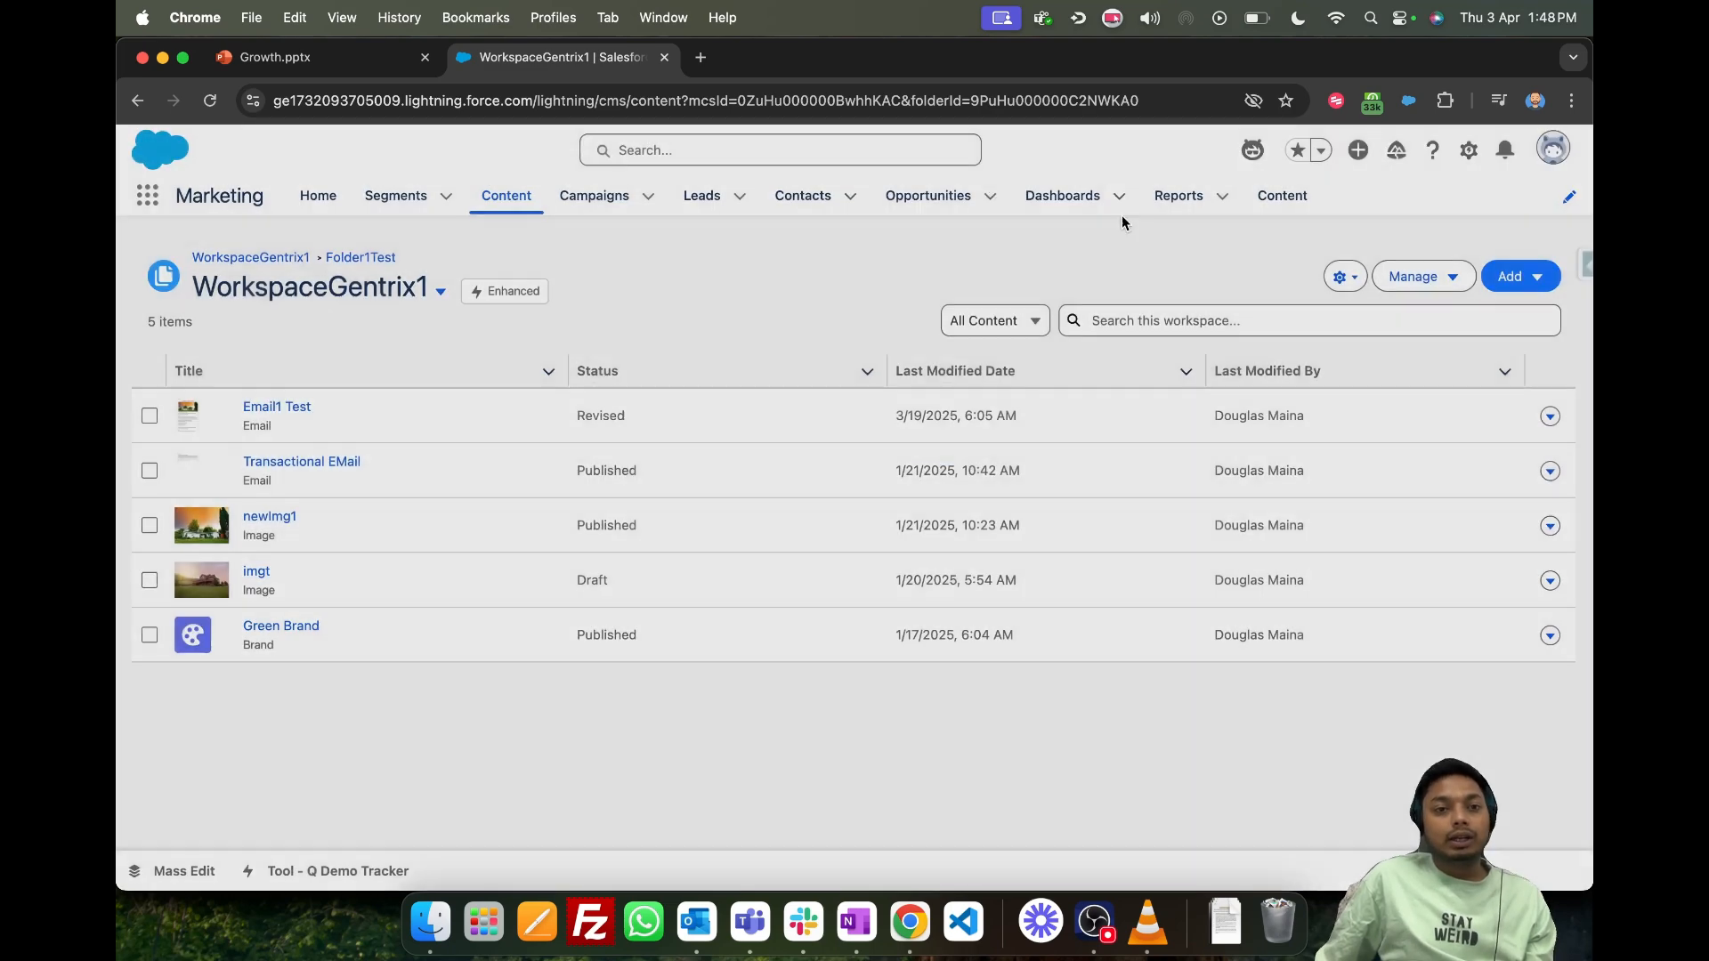
- Open the Email1 Test email, review its preview and open it for editing in the content builder
click(294, 410)
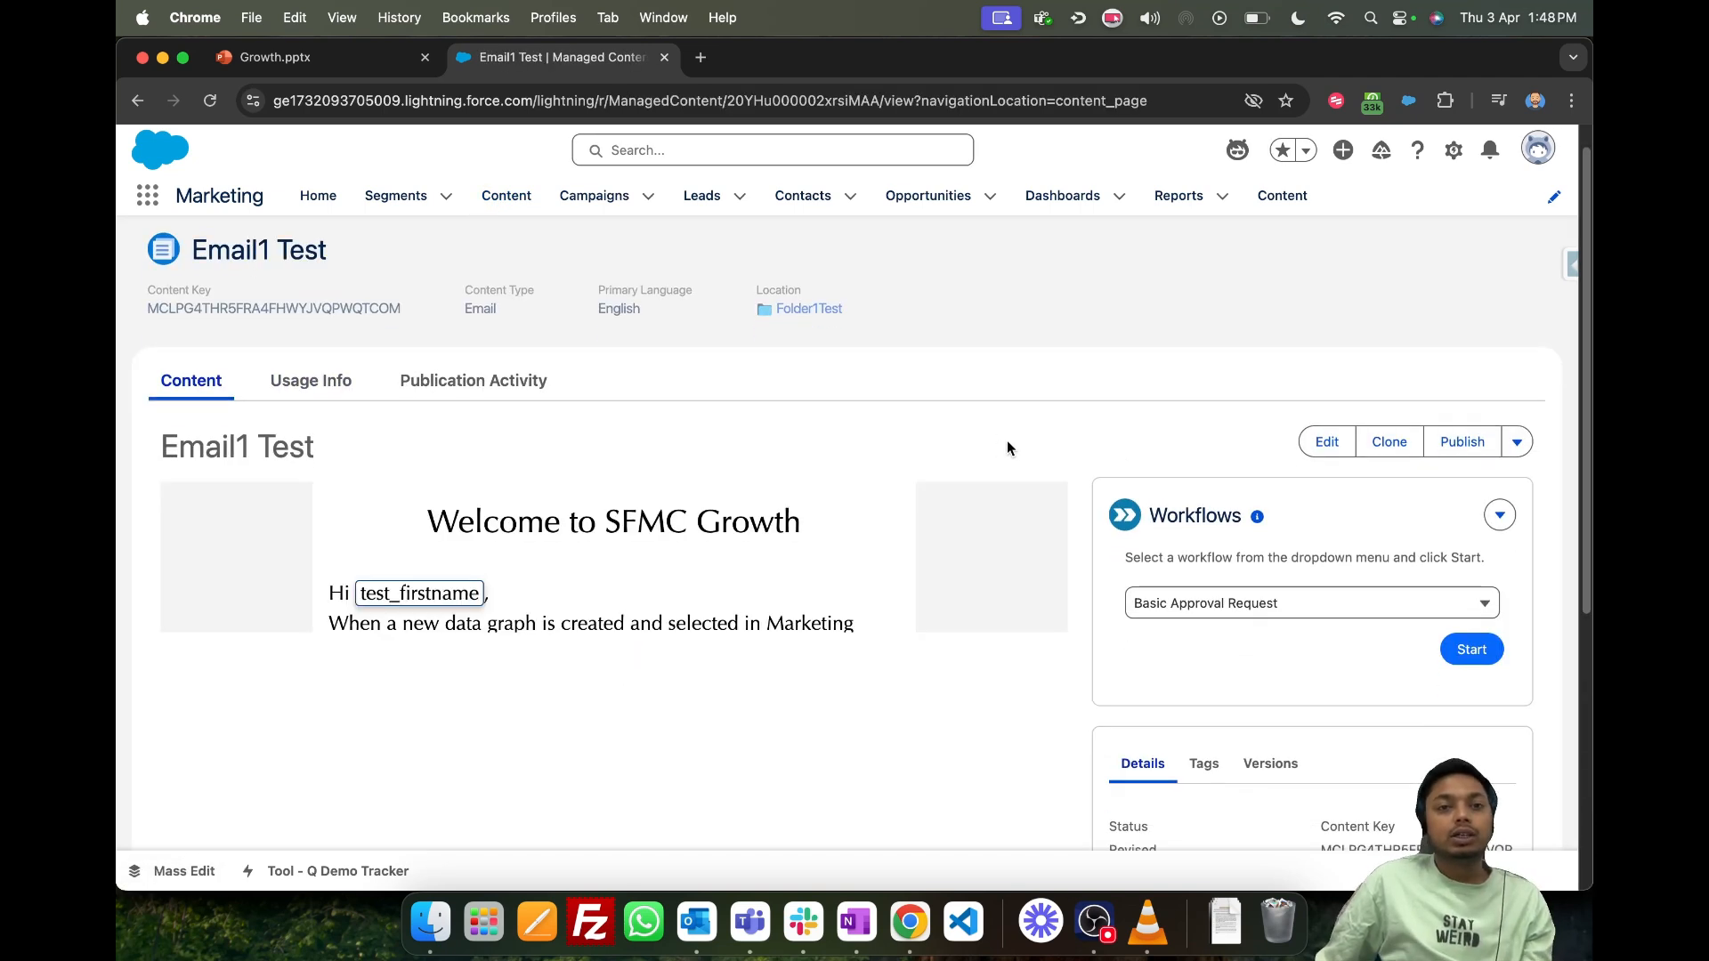
scroll(694, 421, down, 5)
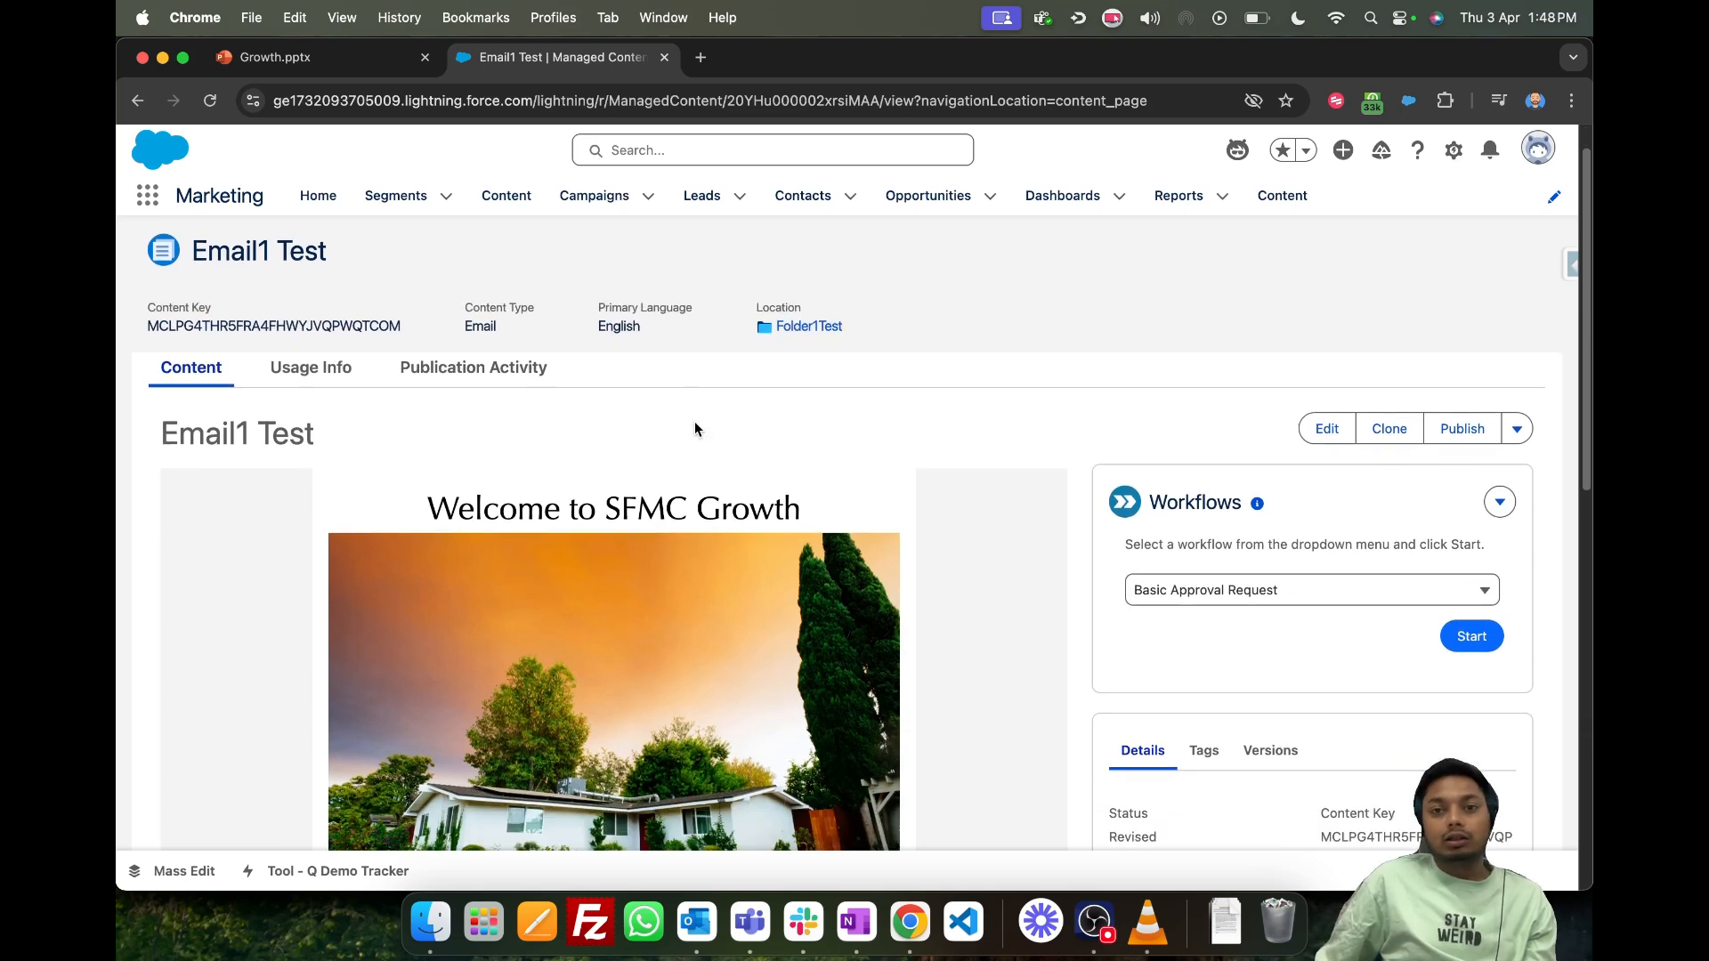
scroll(730, 458, up, 5)
click(1321, 474)
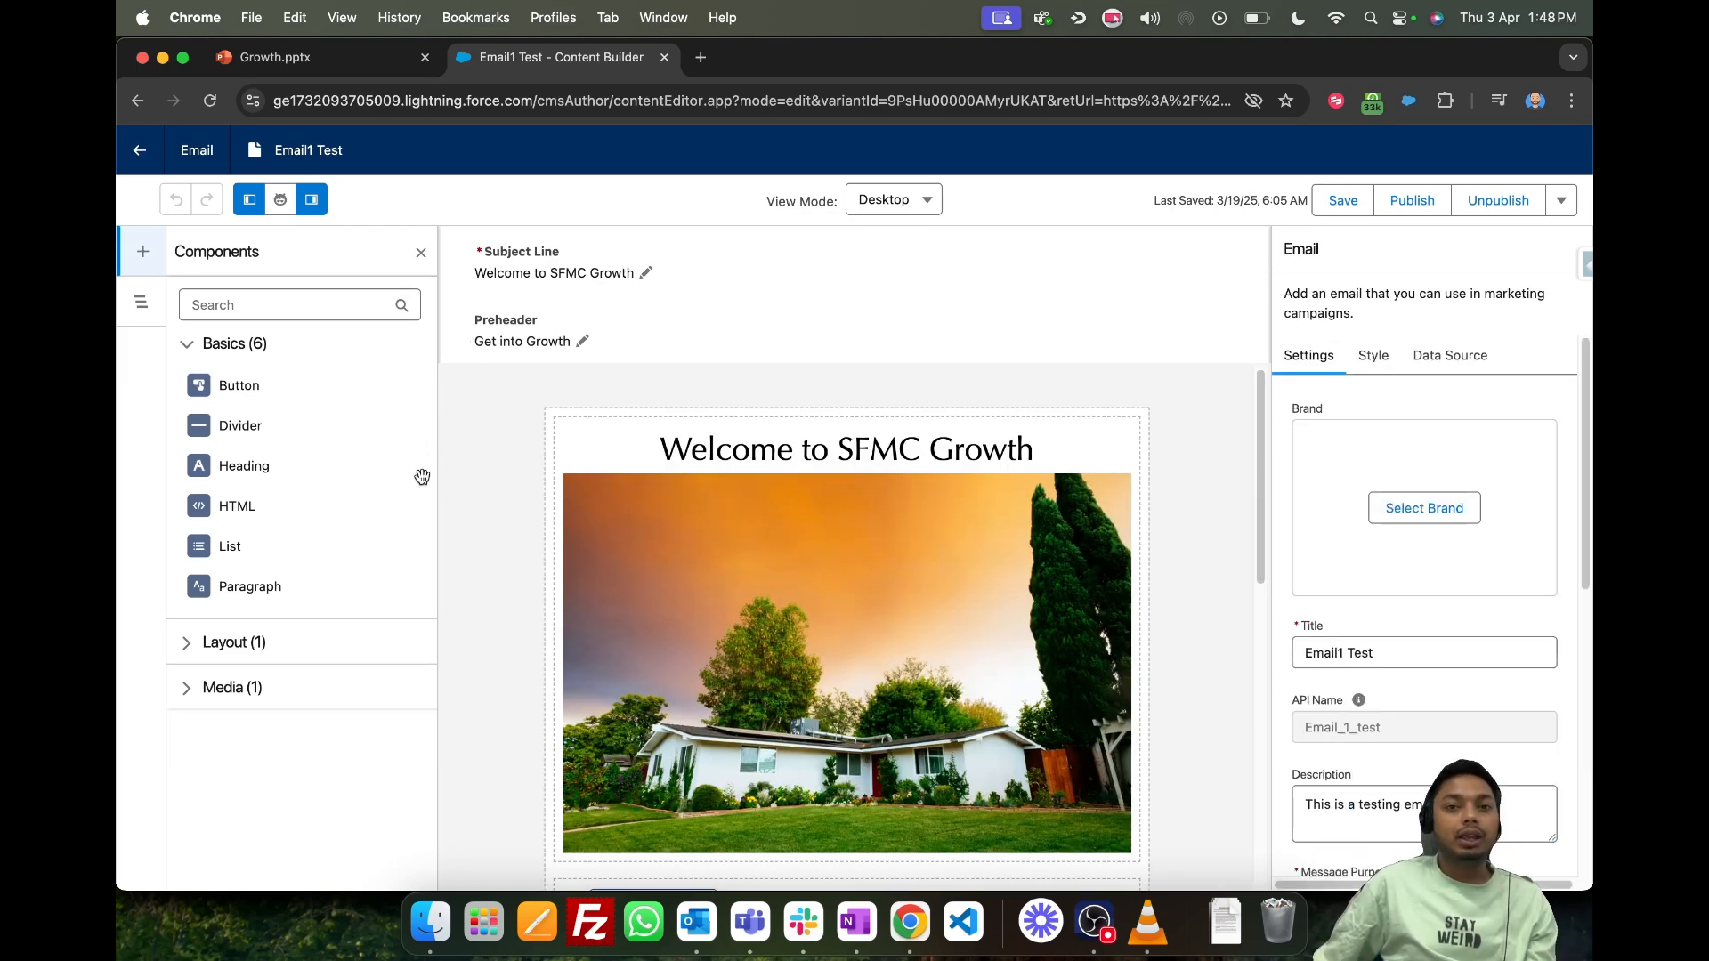
- Examine the email editor's Basics, Layout and Media components and the email's component tree
scroll(633, 535, down, 4)
click(254, 650)
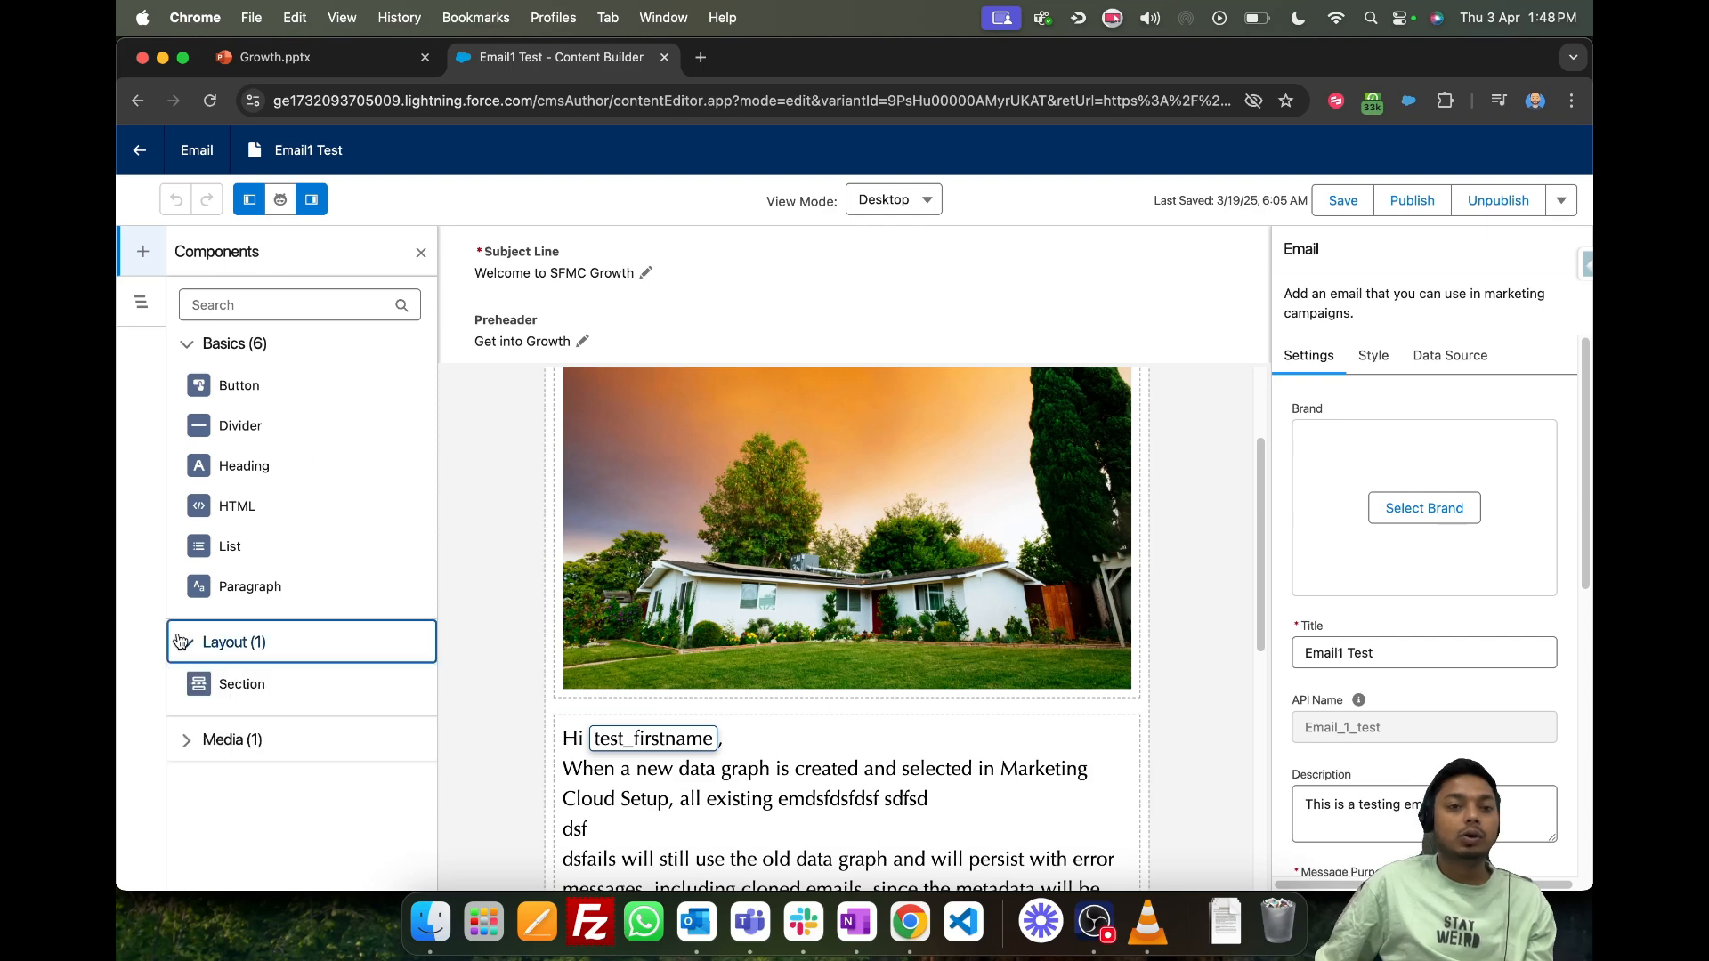
click(188, 737)
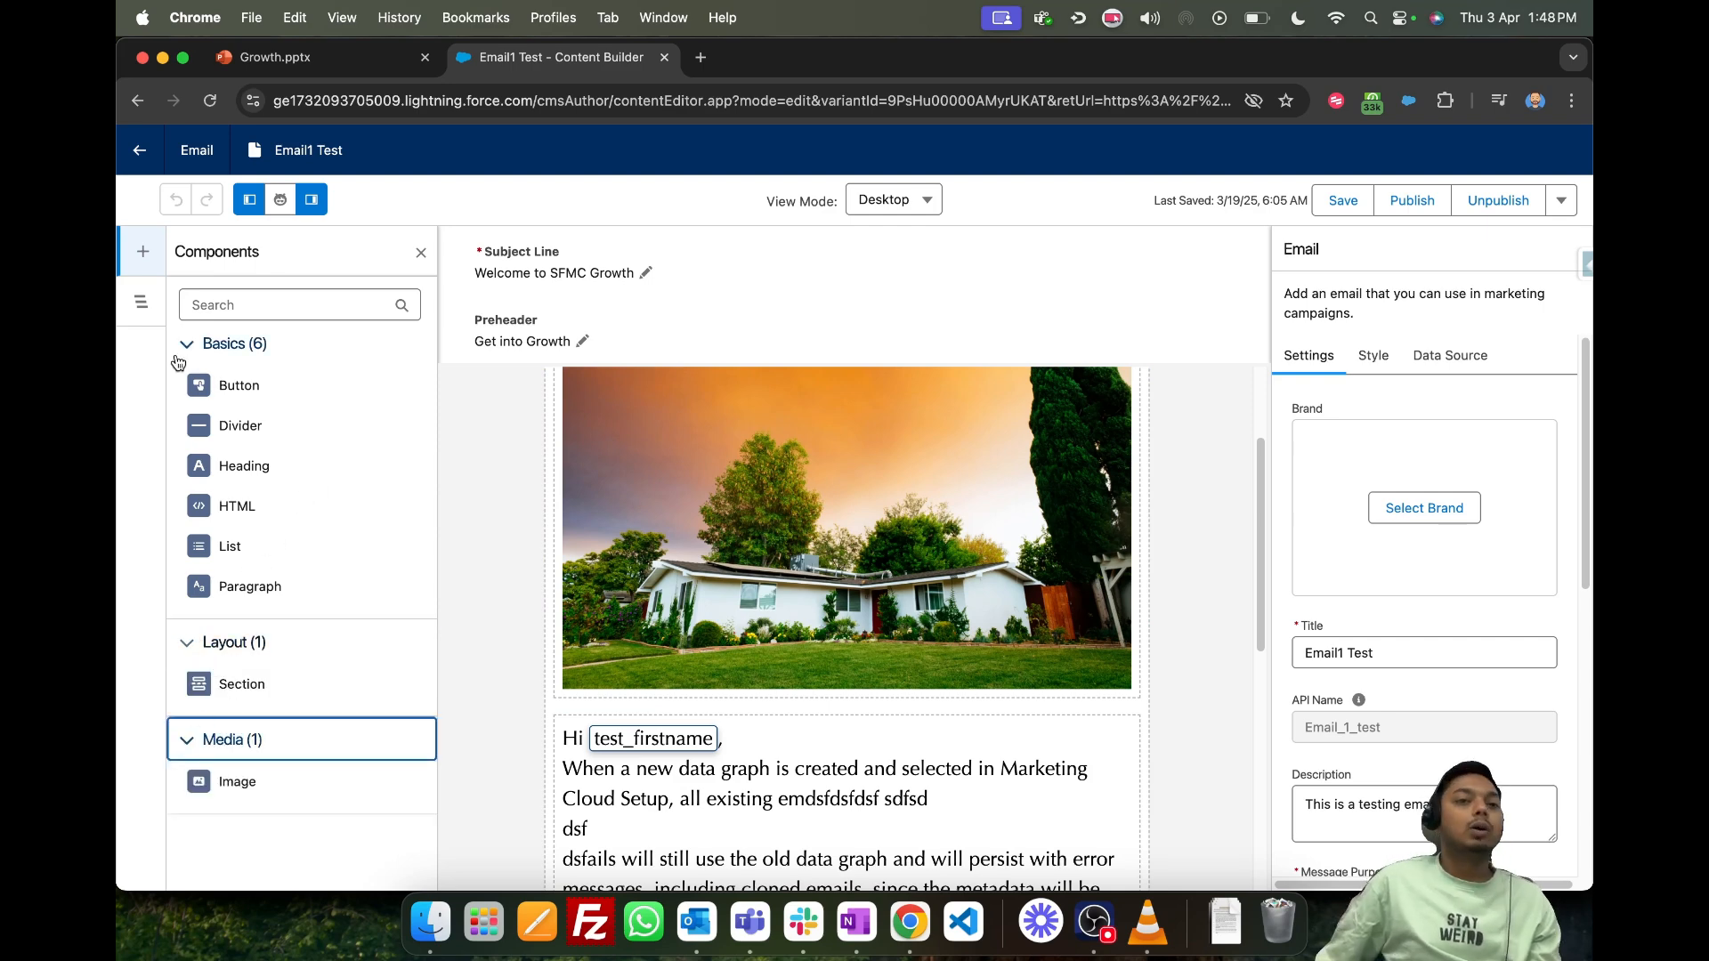
click(141, 317)
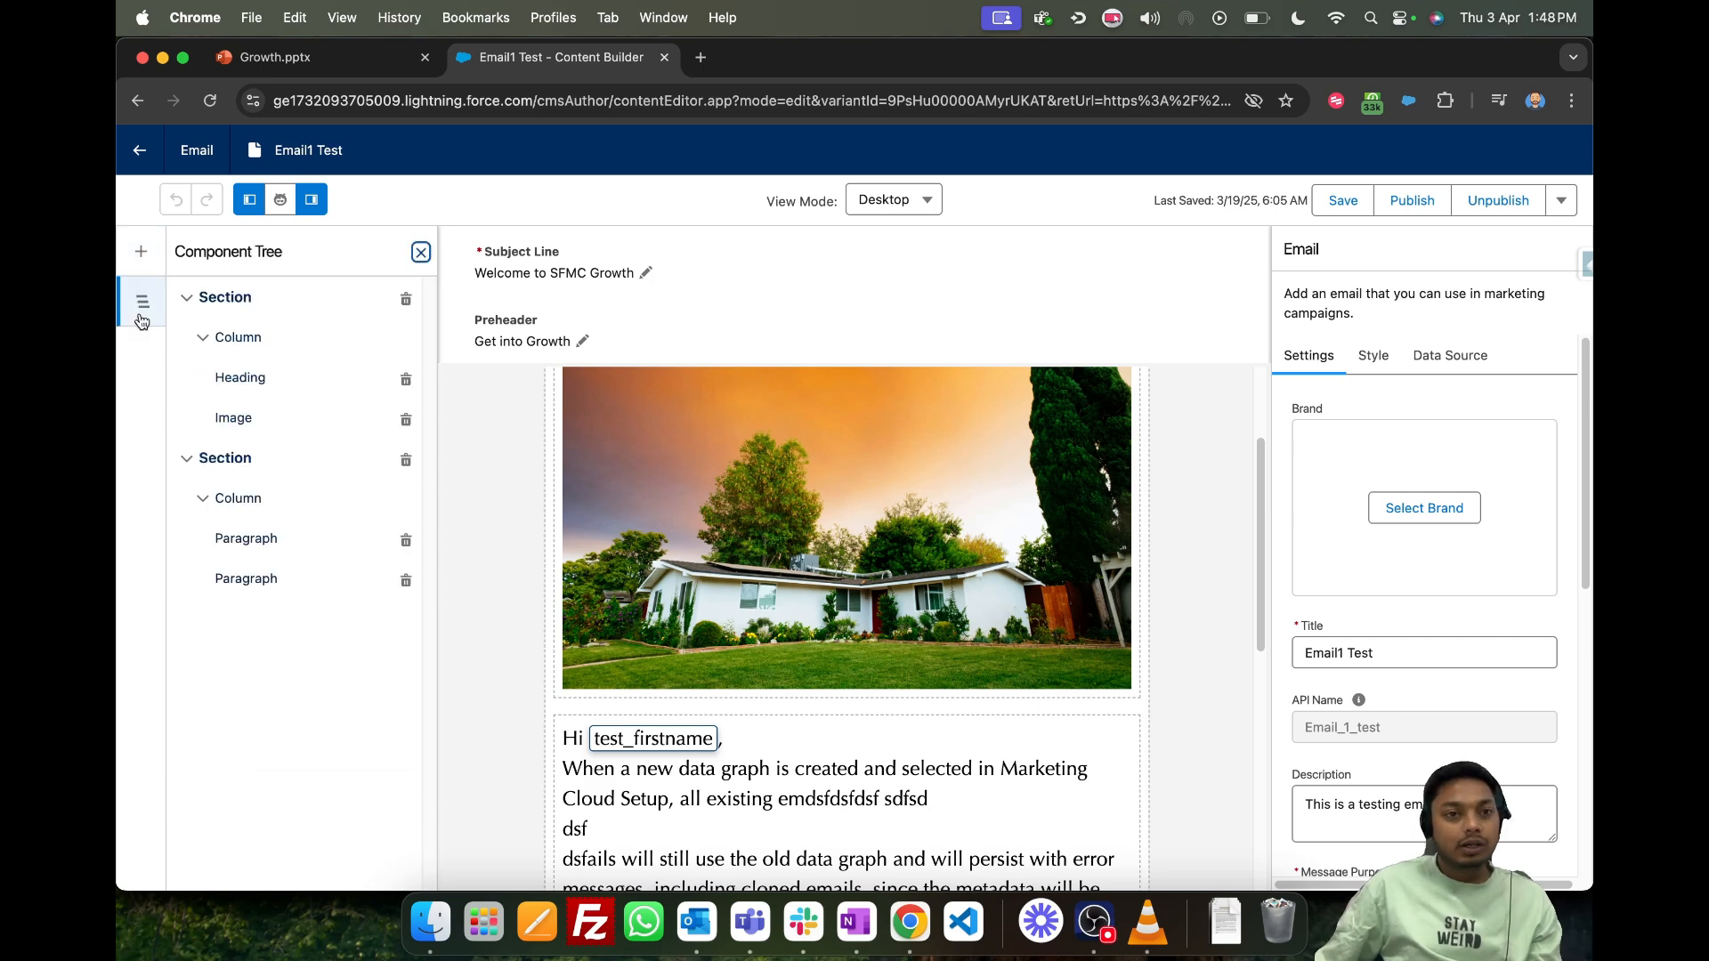
click(141, 251)
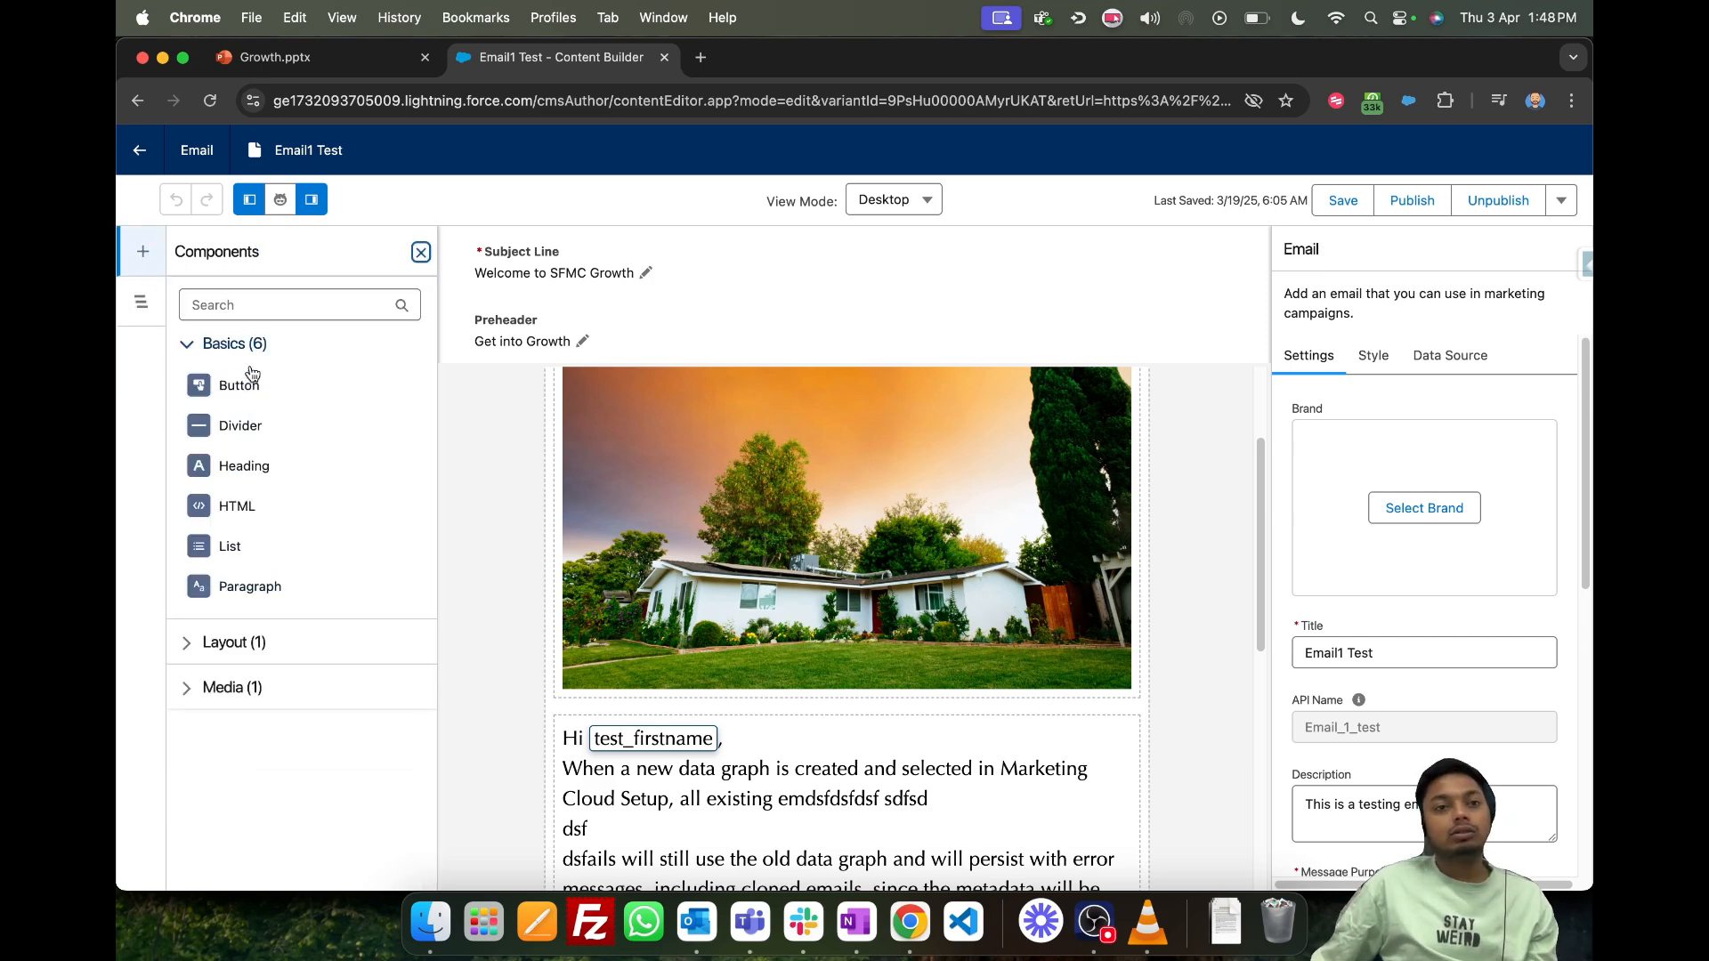
click(261, 645)
click(237, 739)
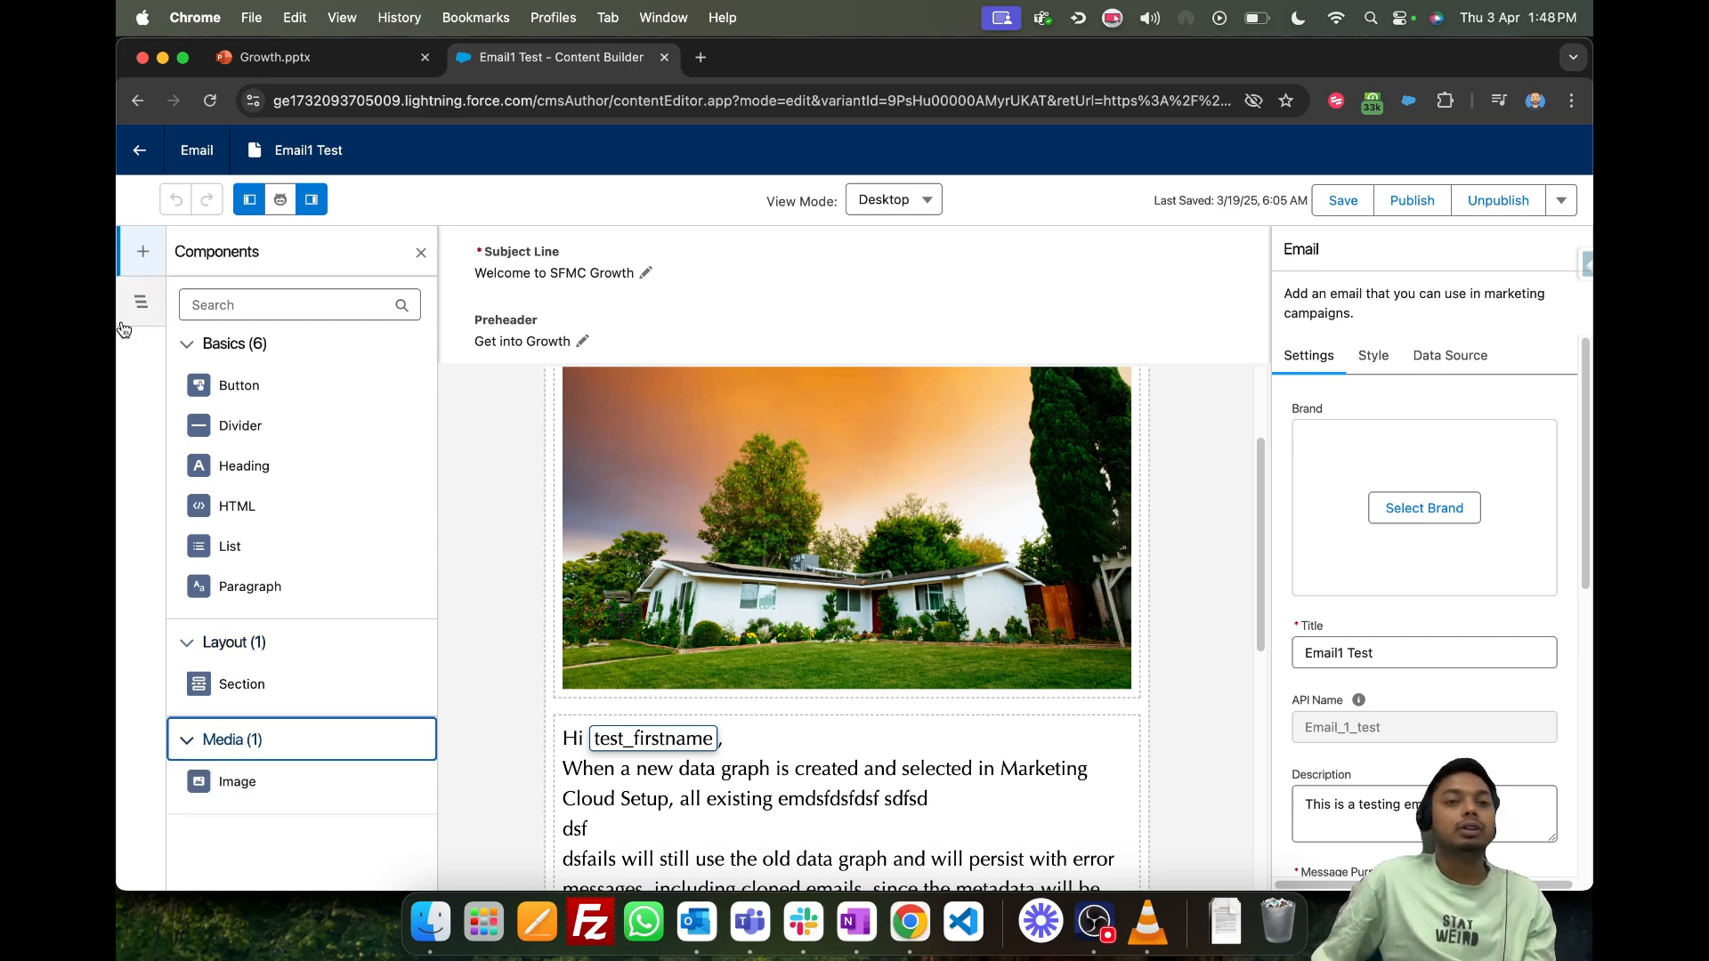
click(271, 294)
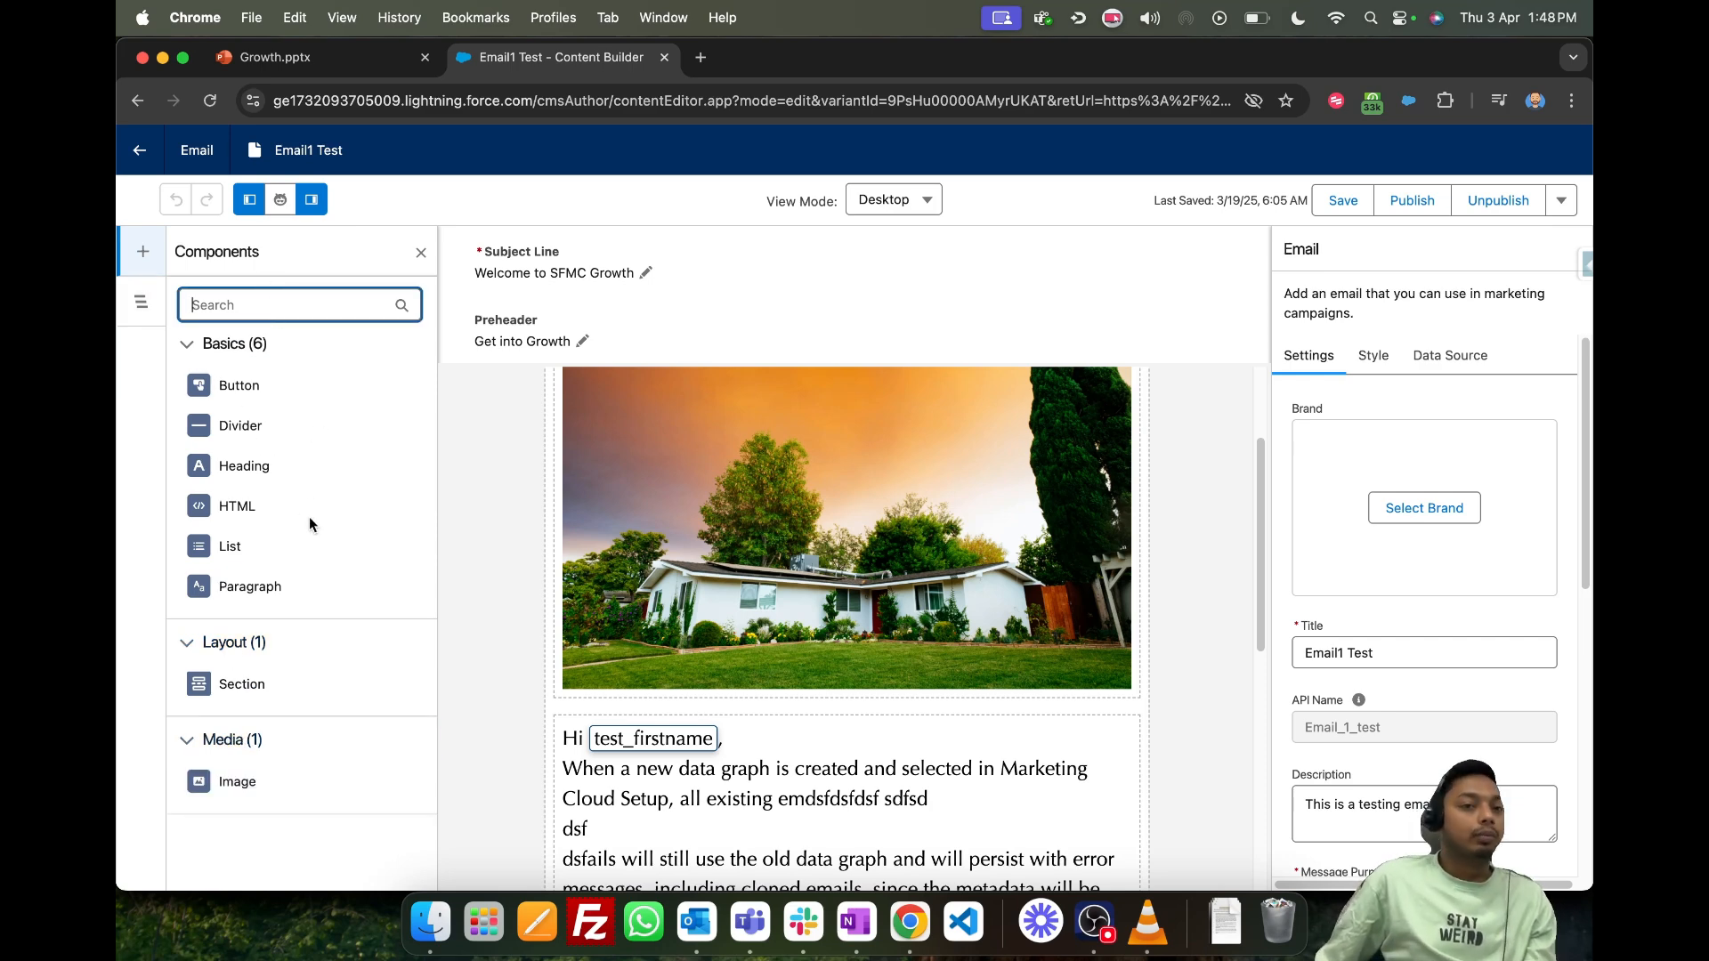
double_click(267, 258)
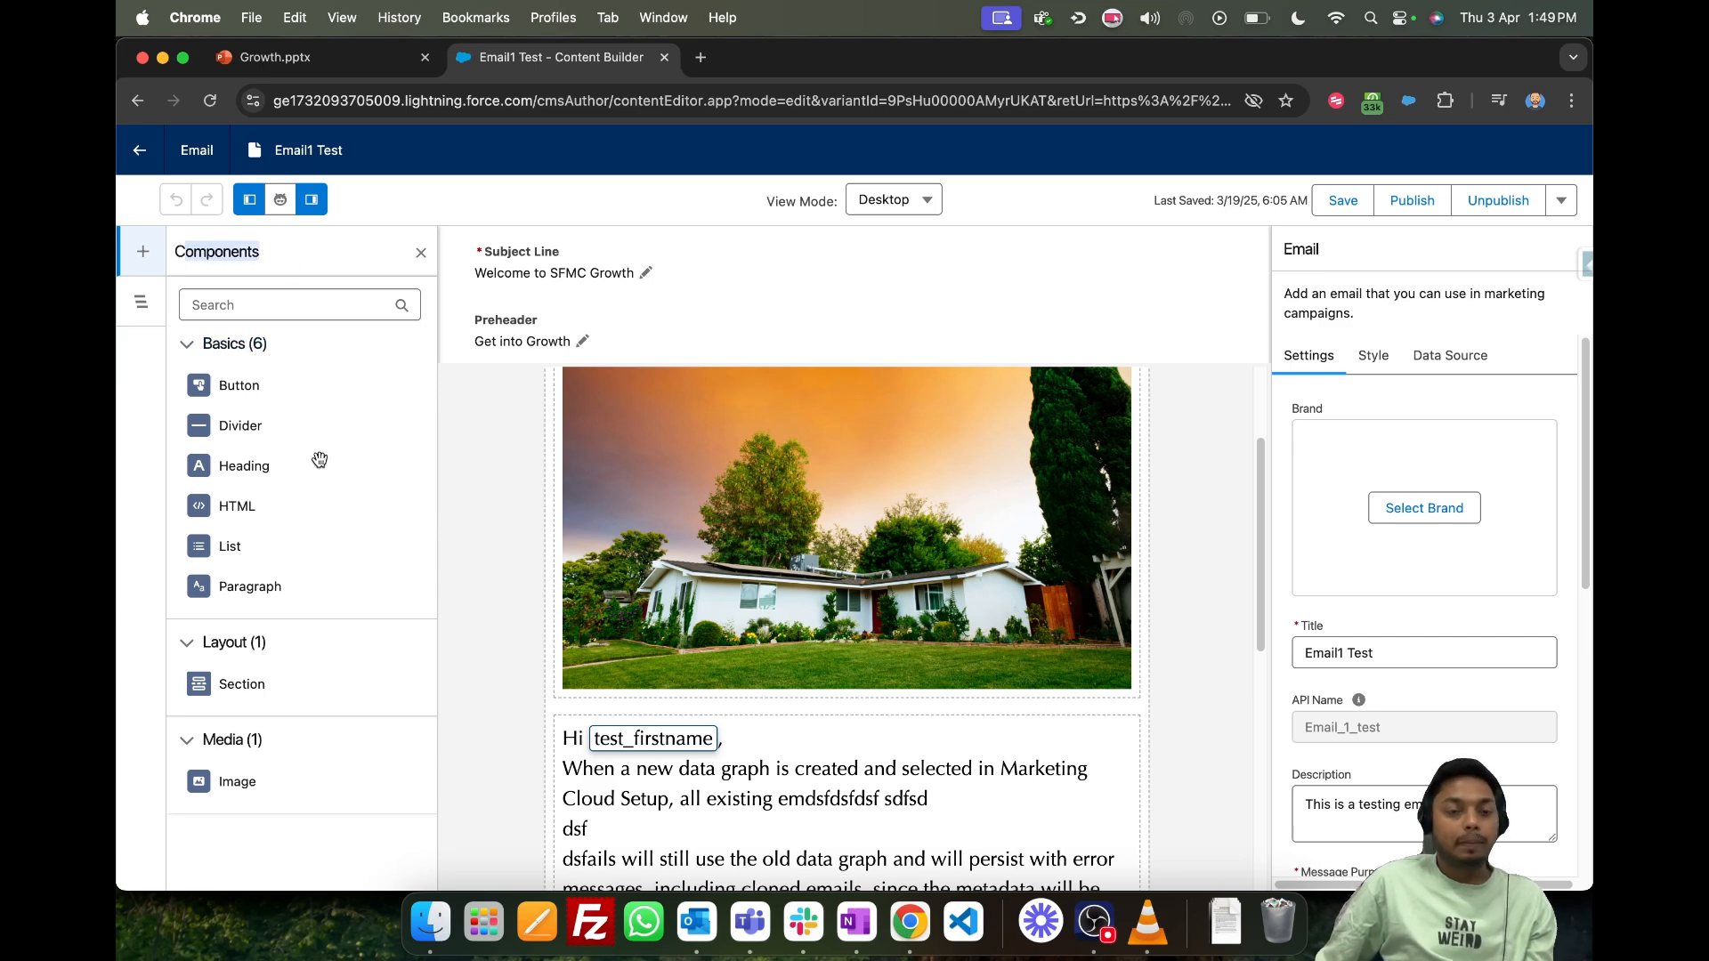
- Delete the greeting with the test_firstname, Person_Name and Last_Name merge fields from the second paragraph
scroll(698, 502, down, 5)
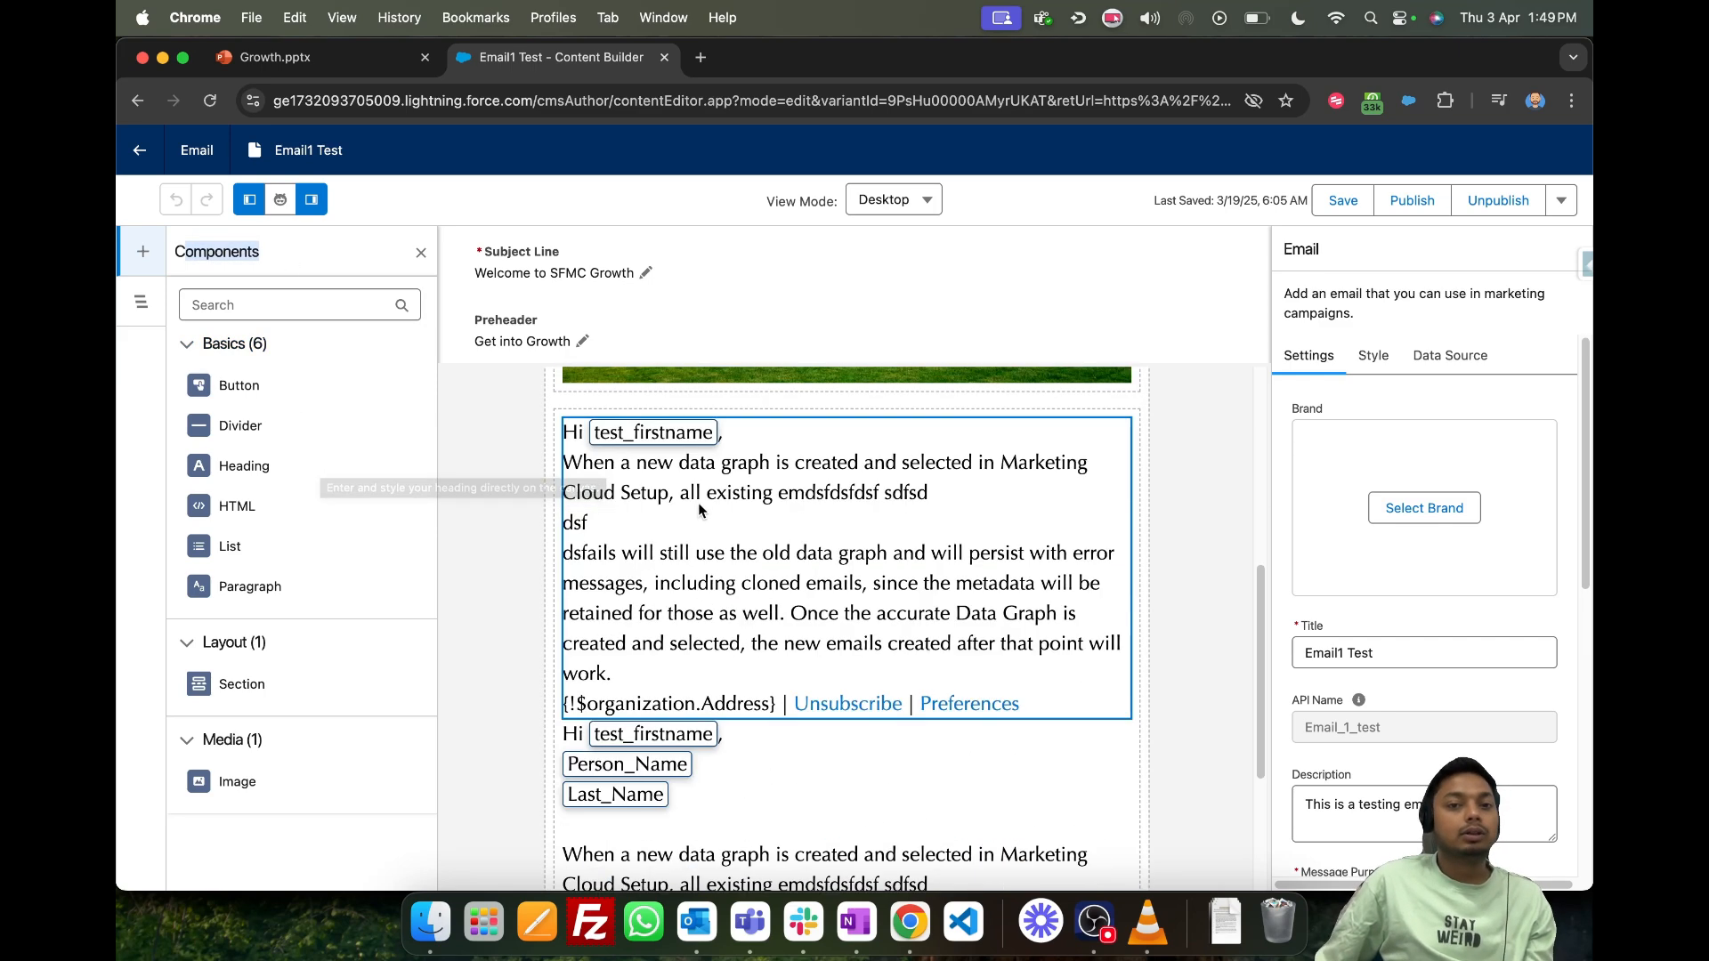
scroll(776, 584, up, 1)
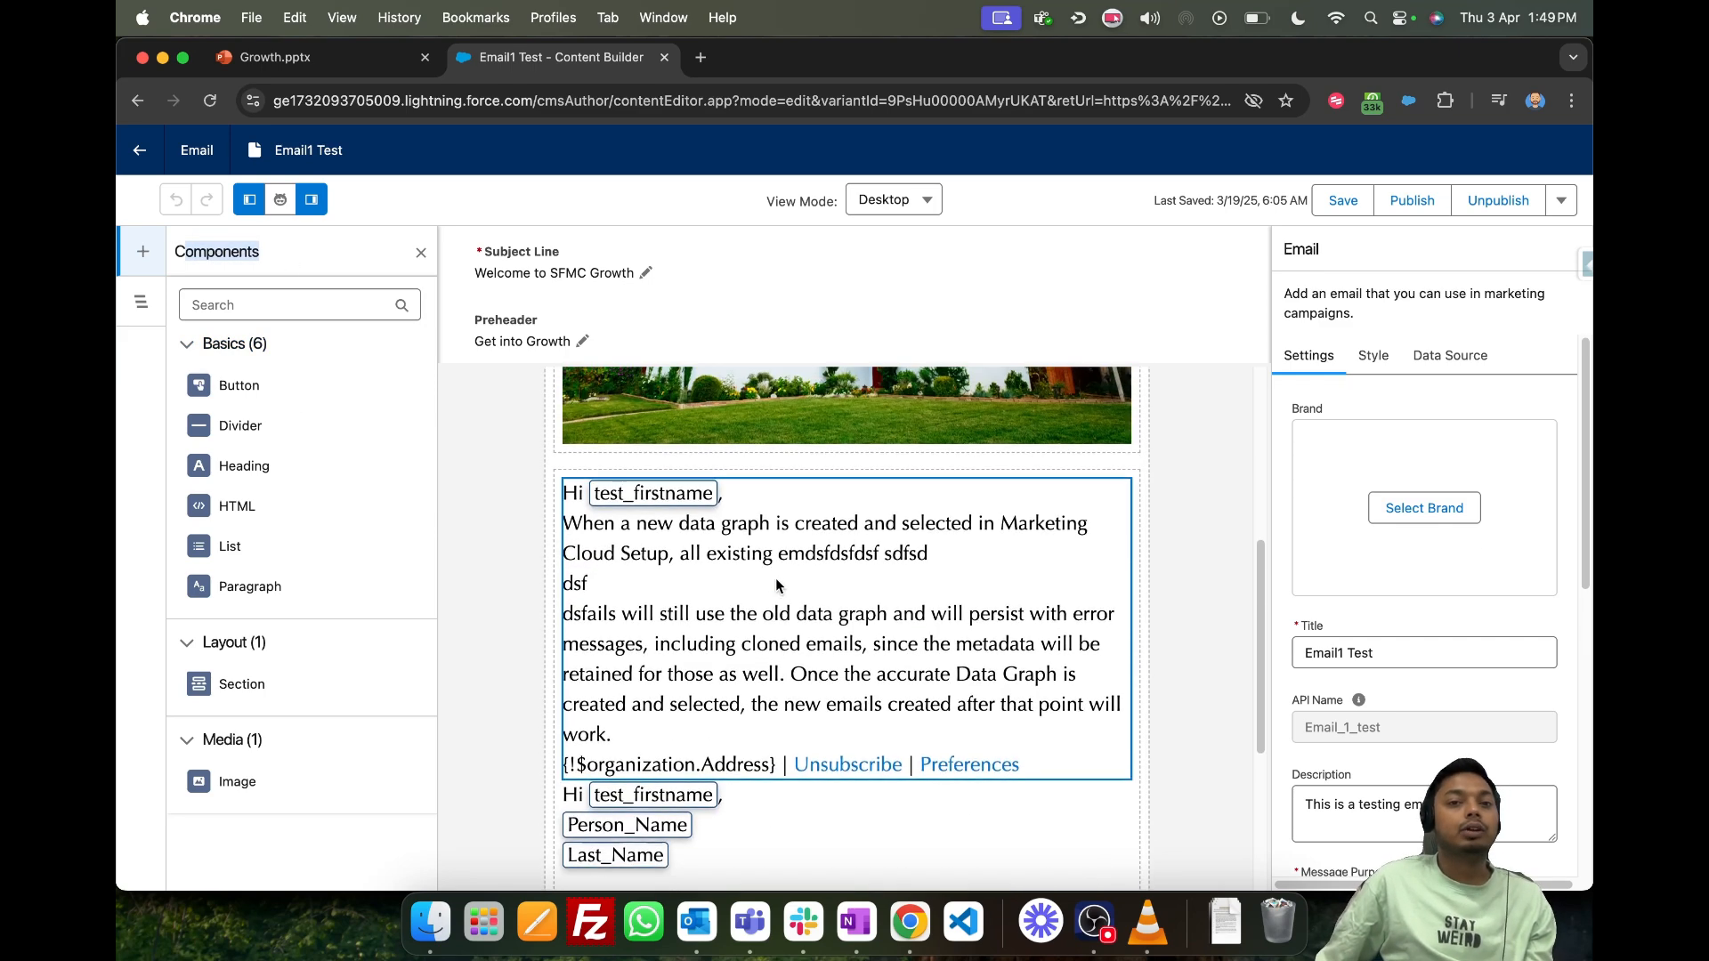
scroll(703, 805, down, 1)
click(702, 799)
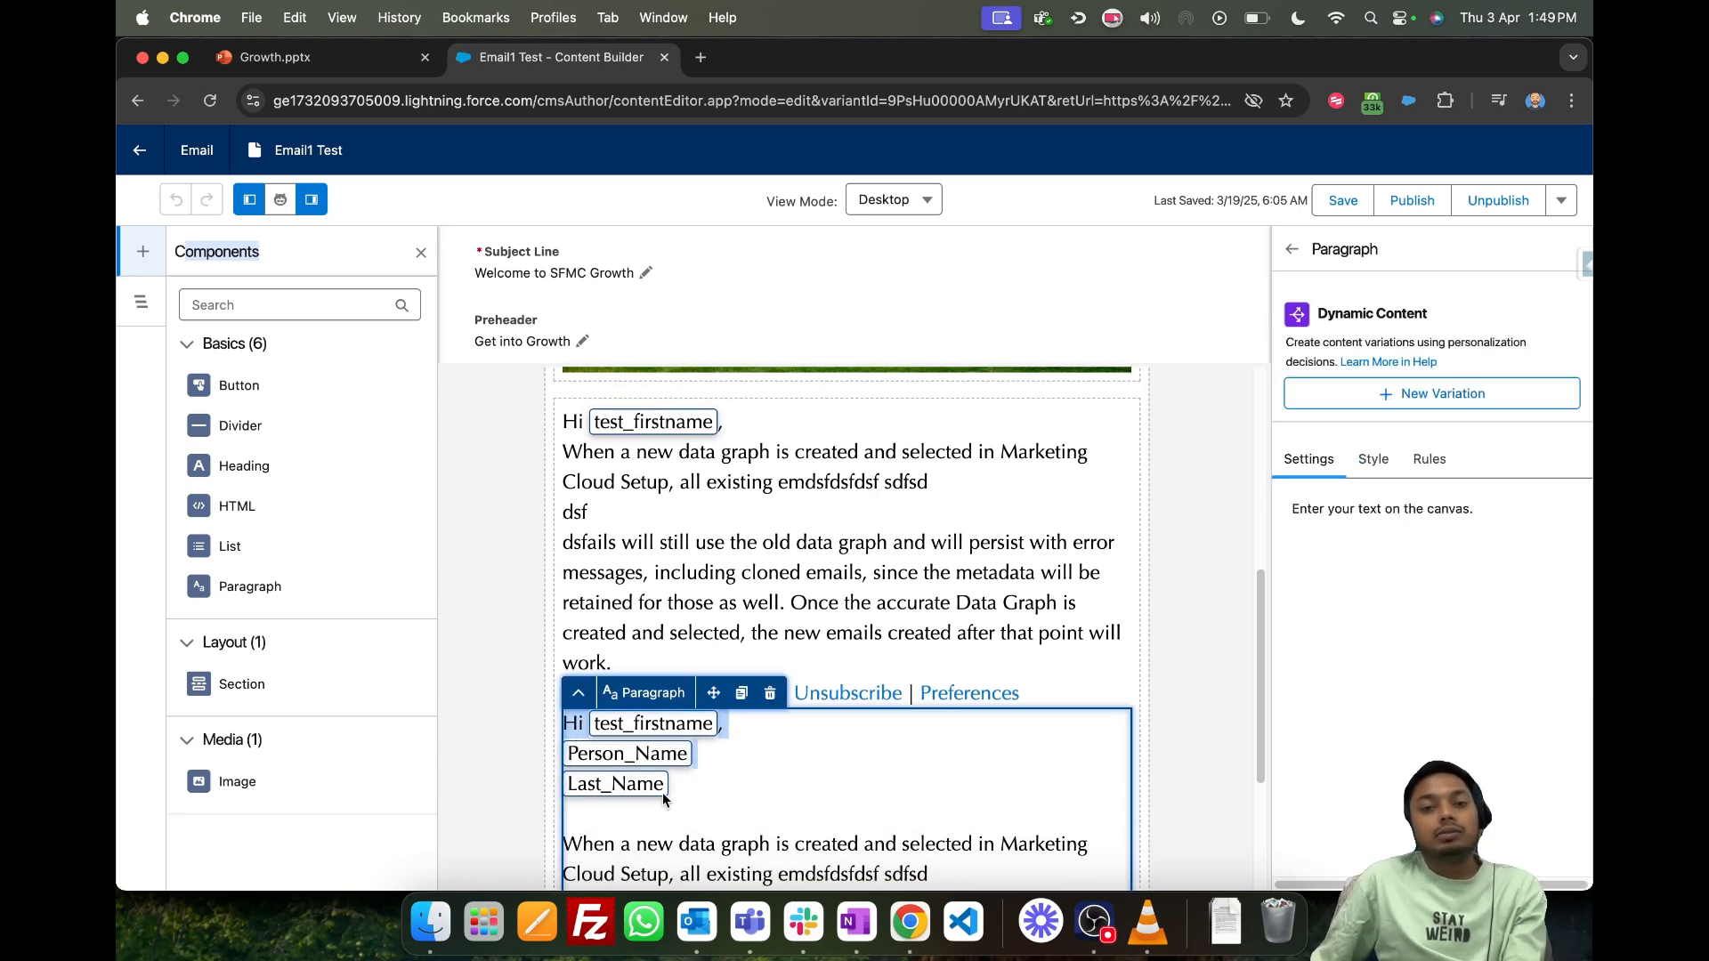
scroll(676, 812, down, 3)
click(736, 757)
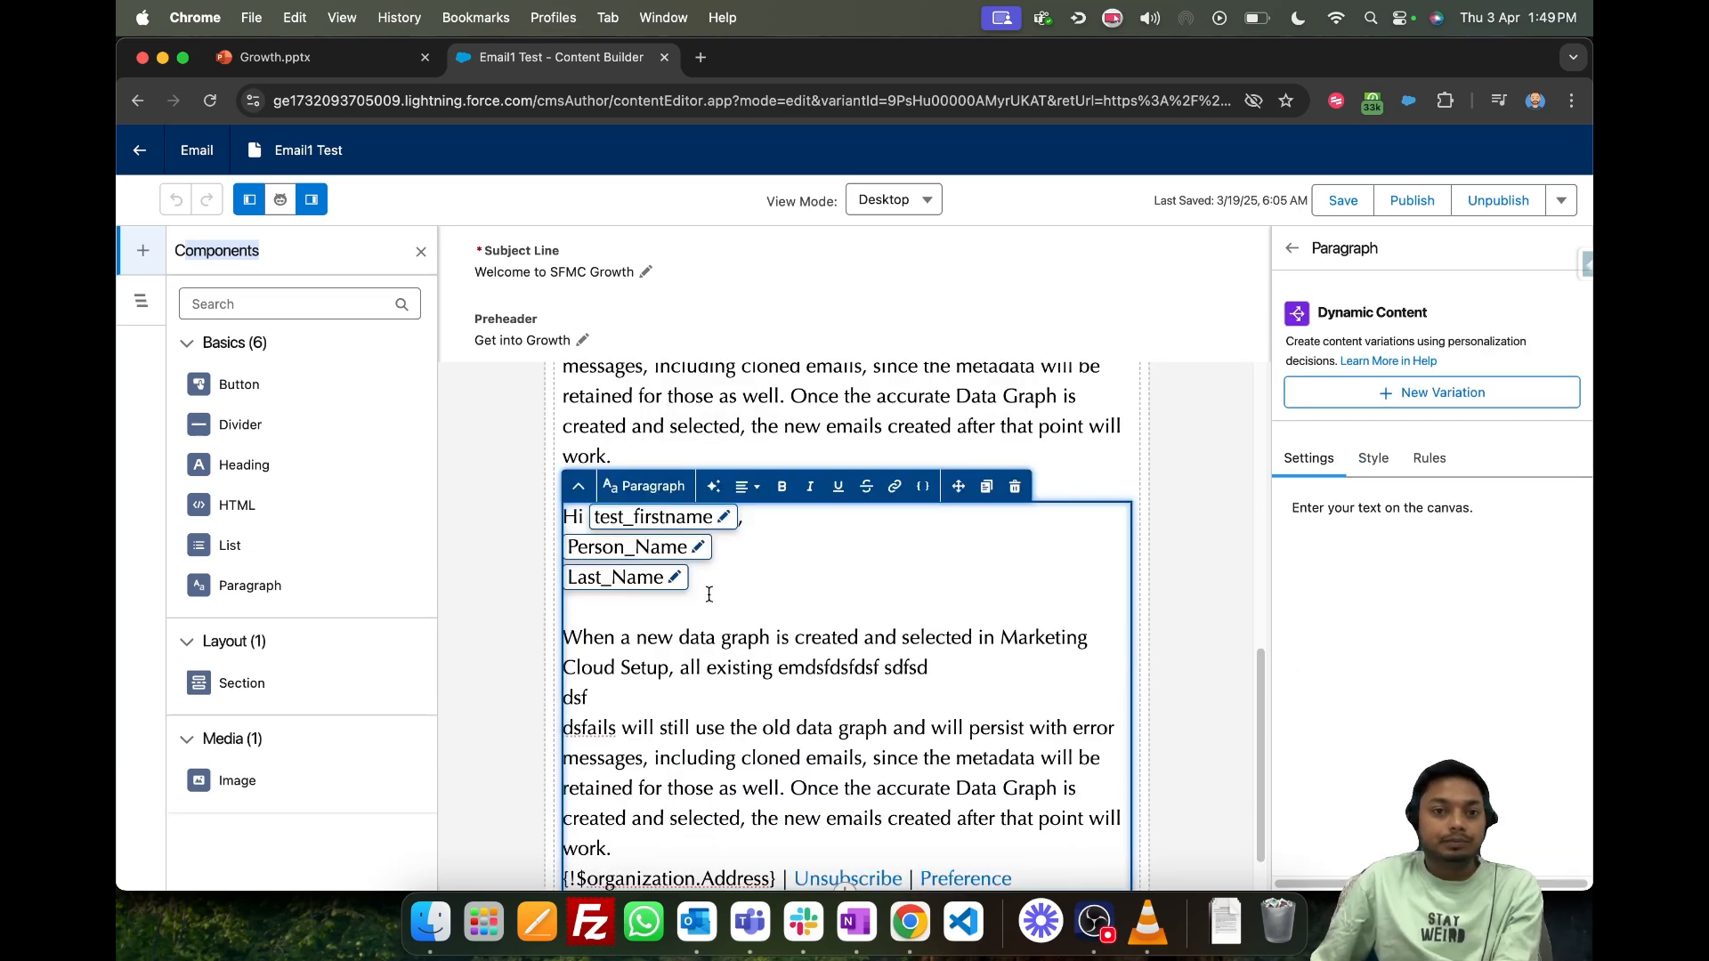
drag(710, 595, 479, 525)
key(BackSpace)
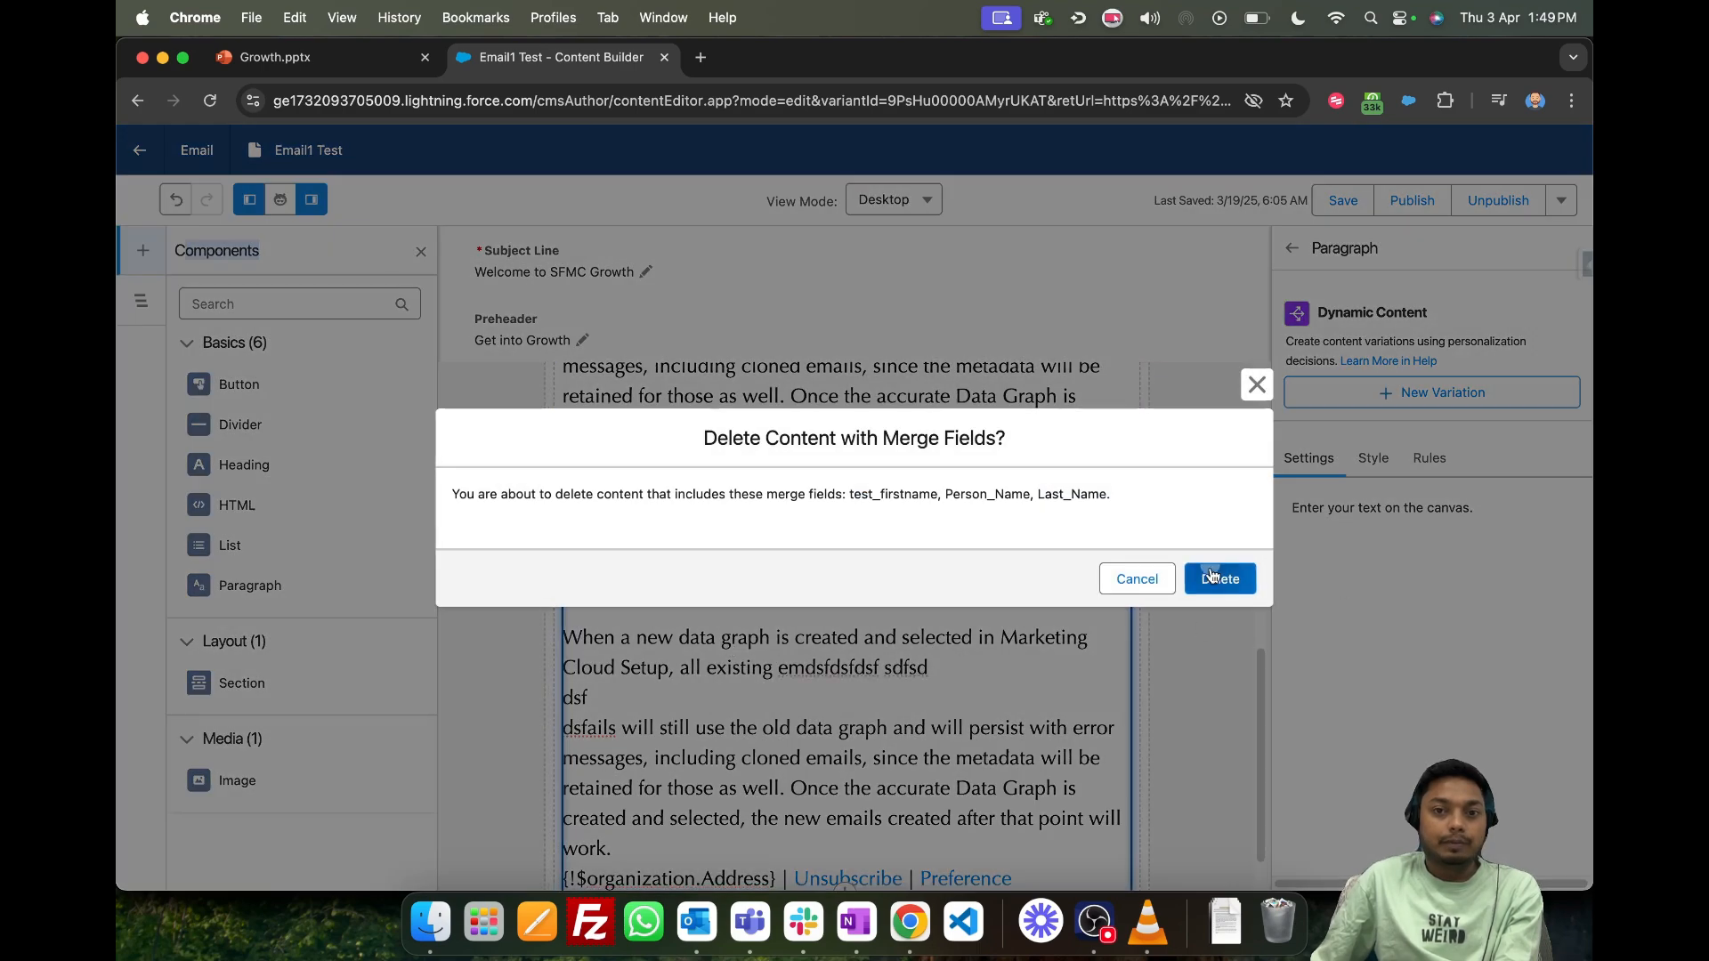
click(1216, 577)
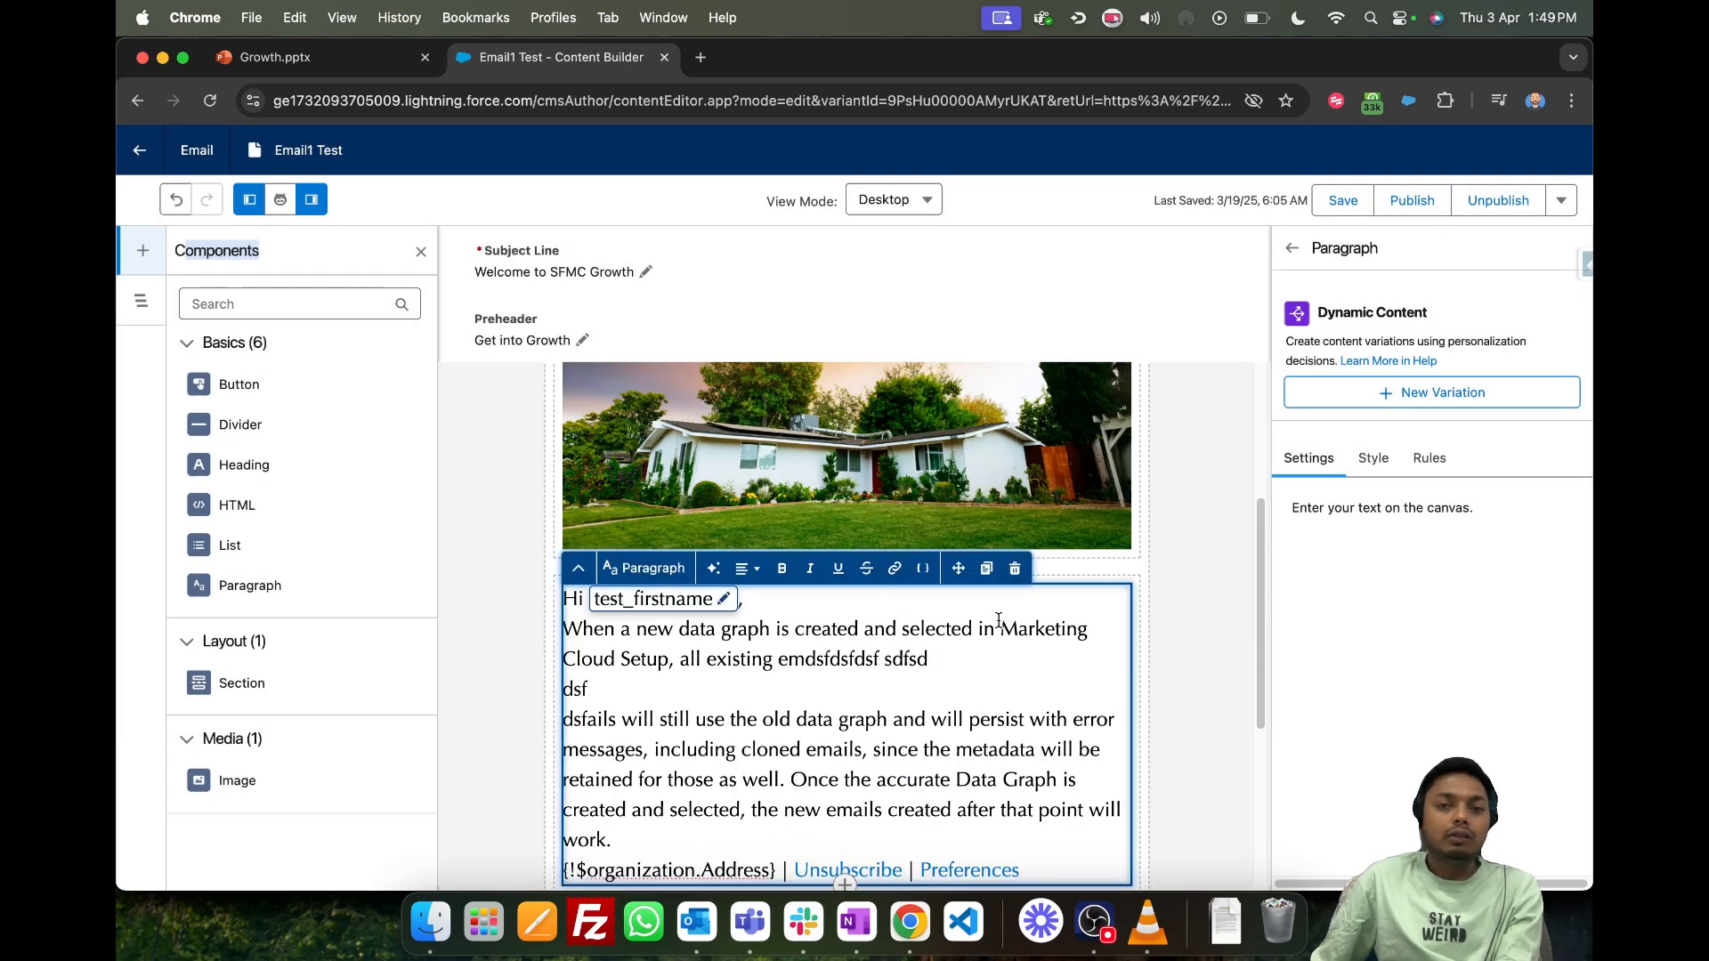
- Inspect the settings of the email's first section and its house image, and return to the overall email settings
scroll(998, 621, up, 4)
click(774, 517)
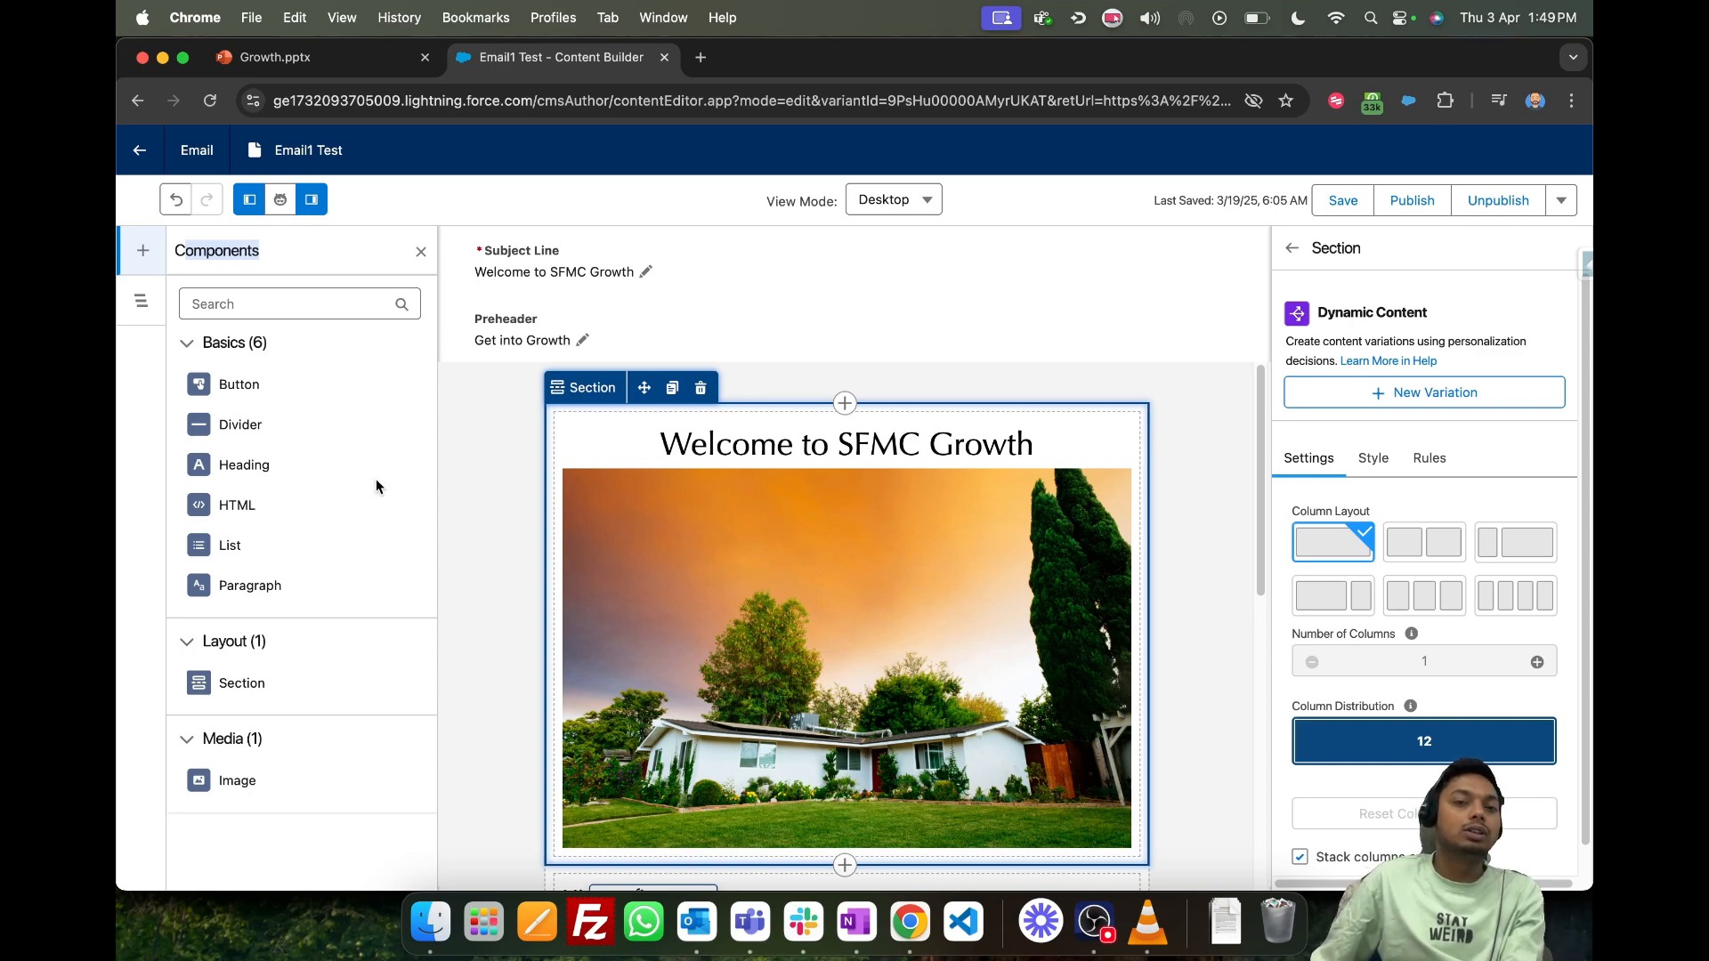
scroll(610, 498, down, 1)
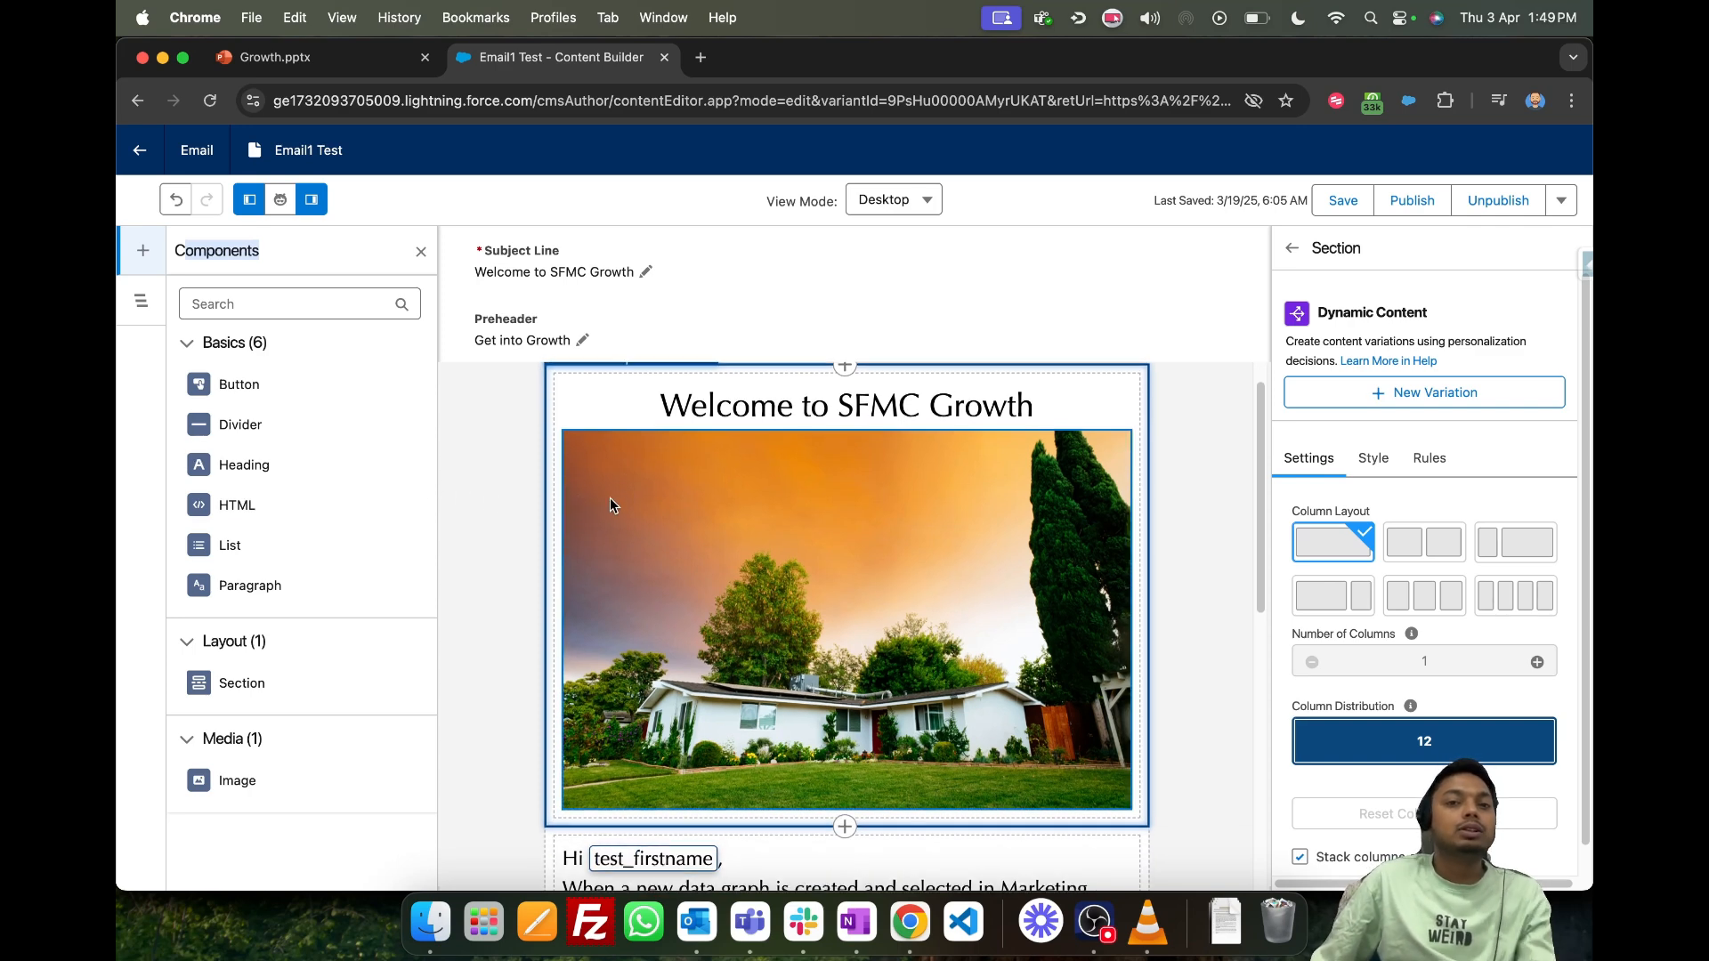
click(636, 540)
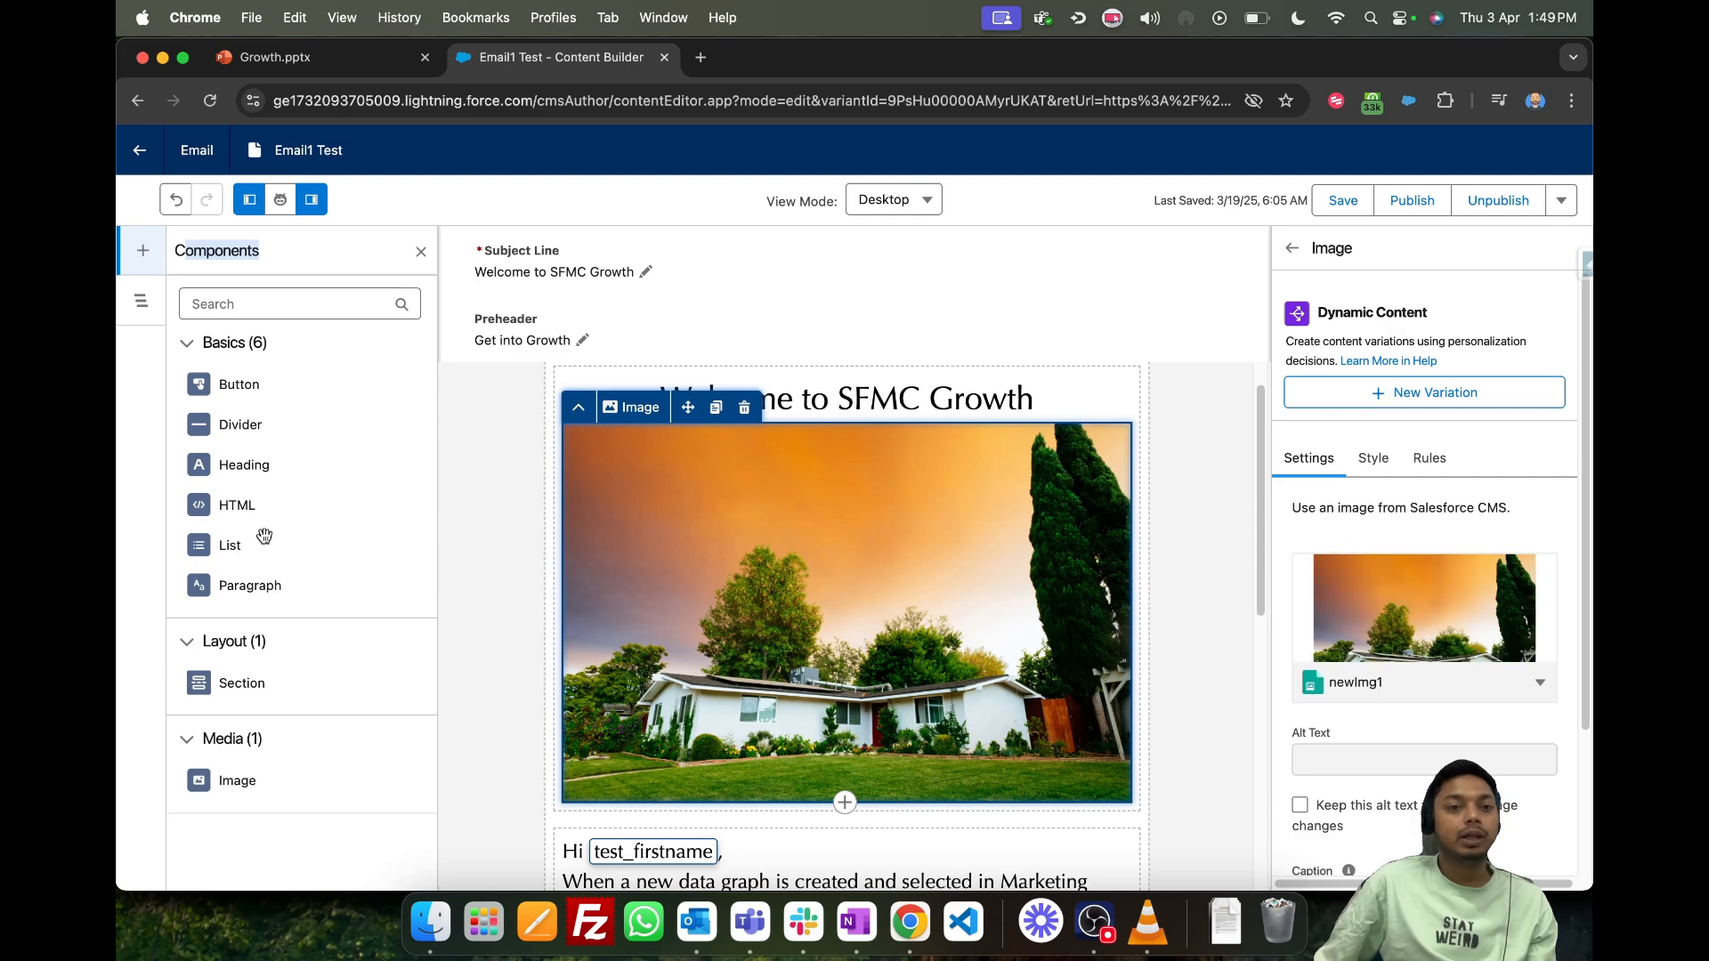
scroll(593, 537, down, 2)
click(463, 611)
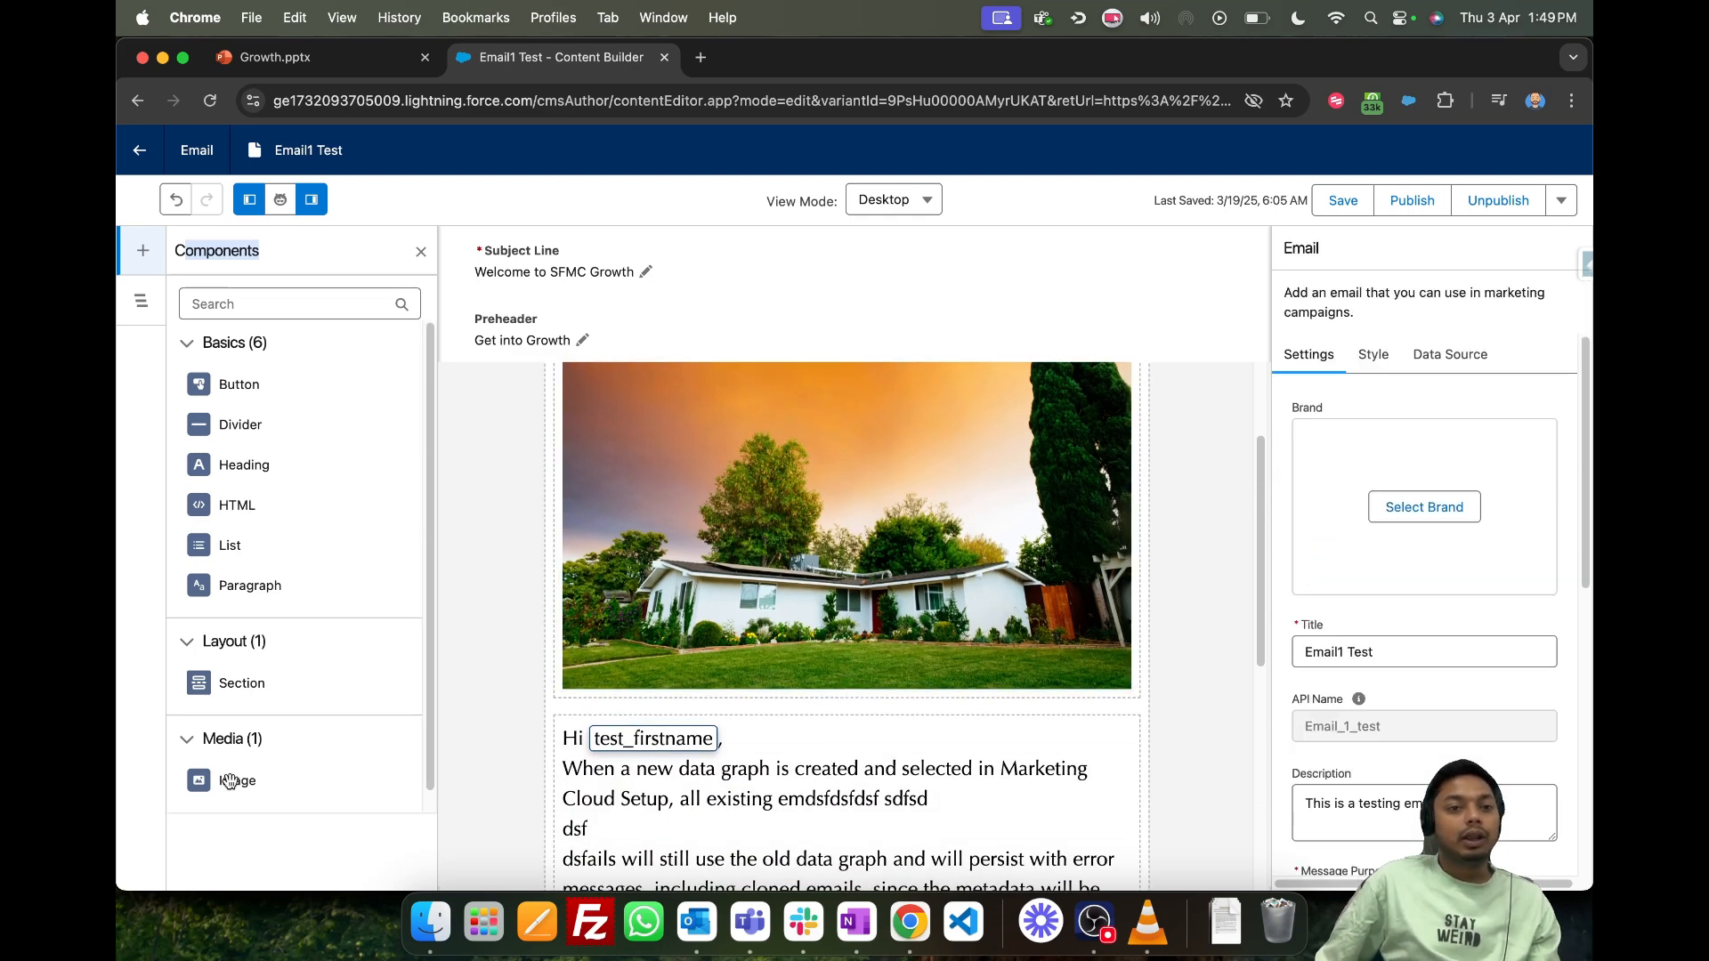
- Insert an image component between the first house image and the first paragraph, using imgt from Folder1Test
drag(230, 782, 865, 755)
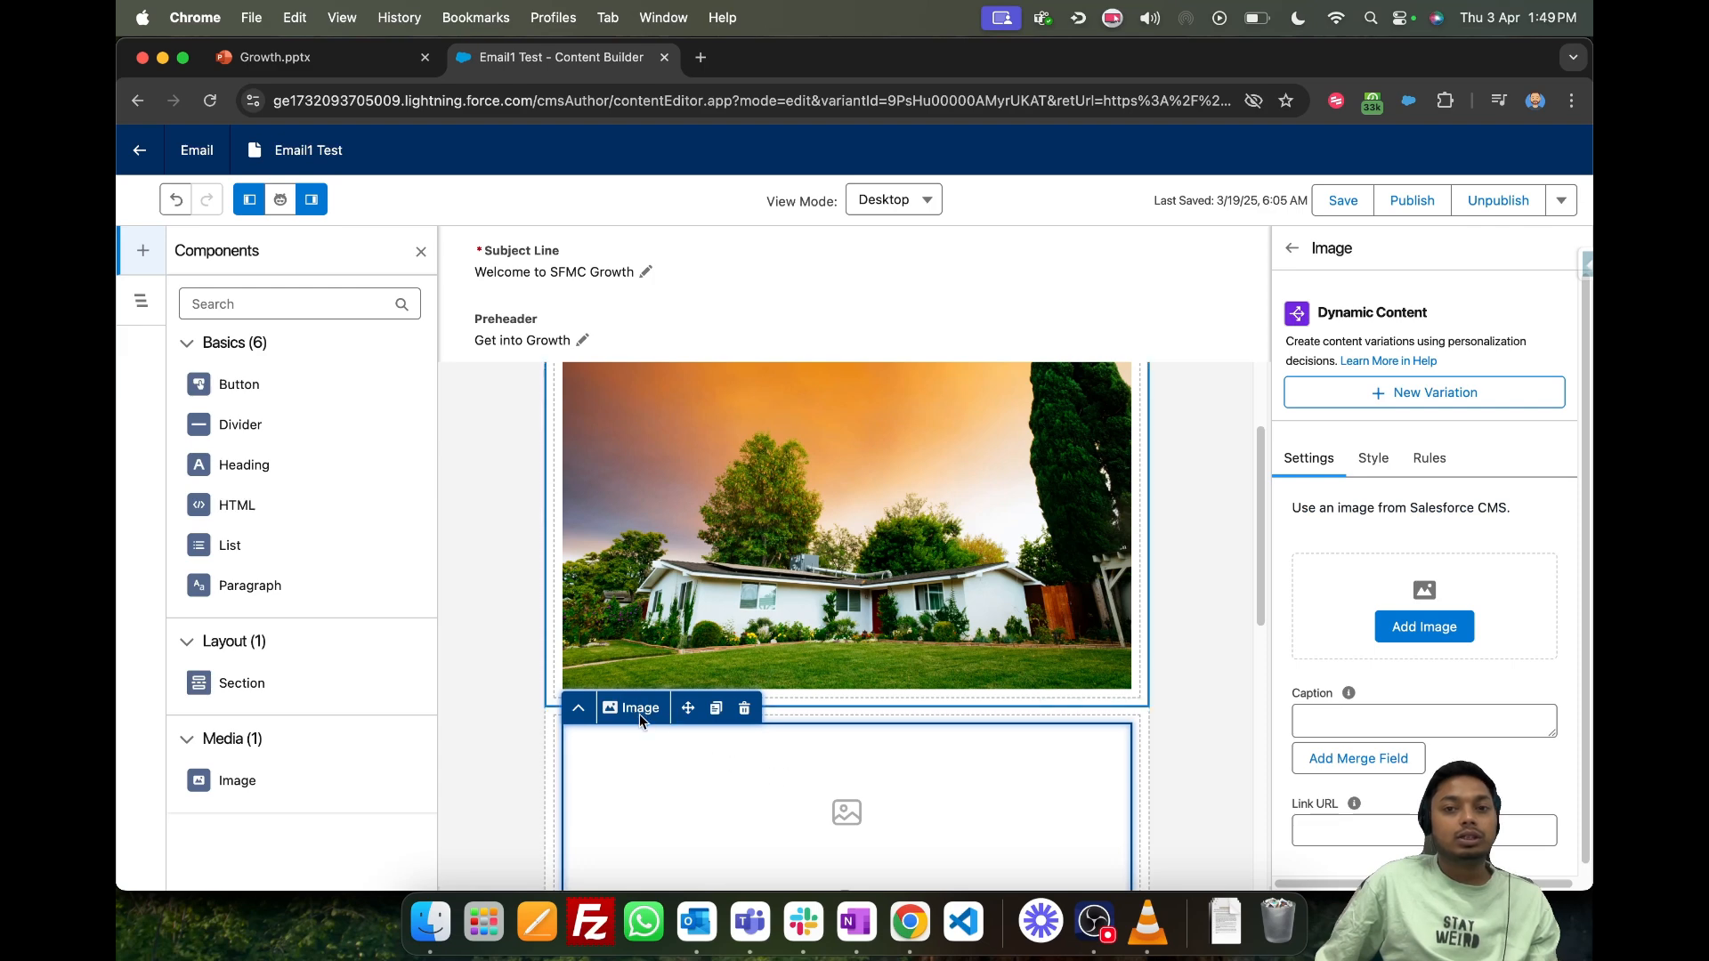
click(1424, 627)
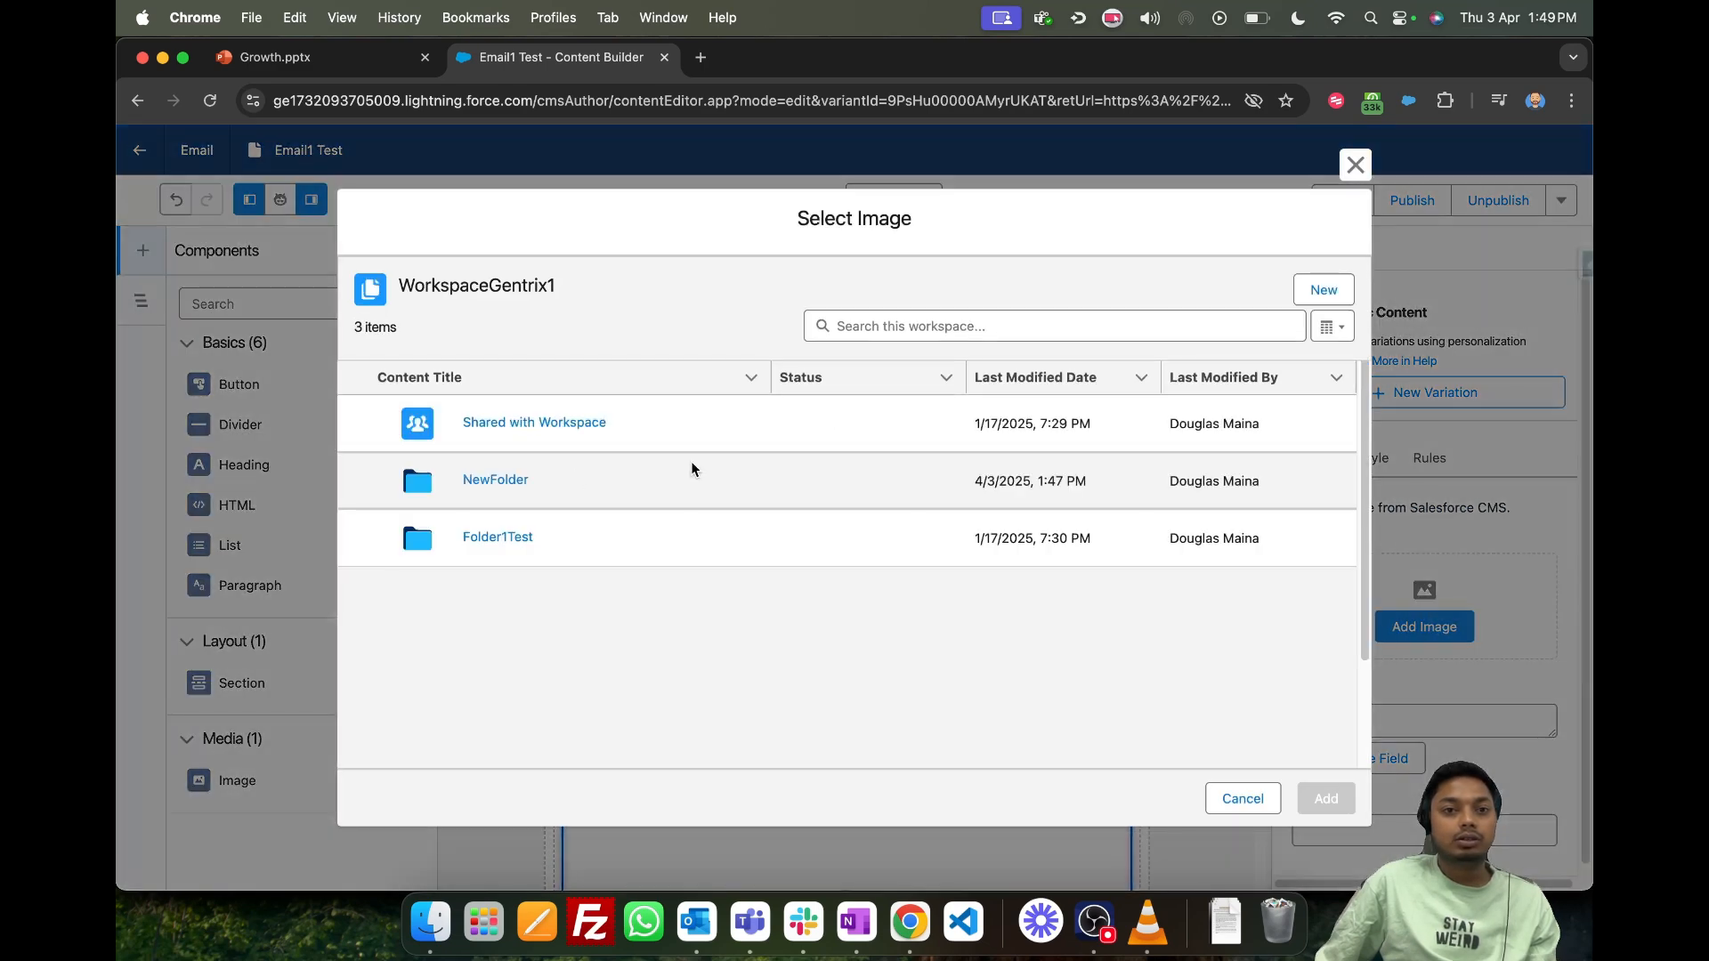
click(497, 535)
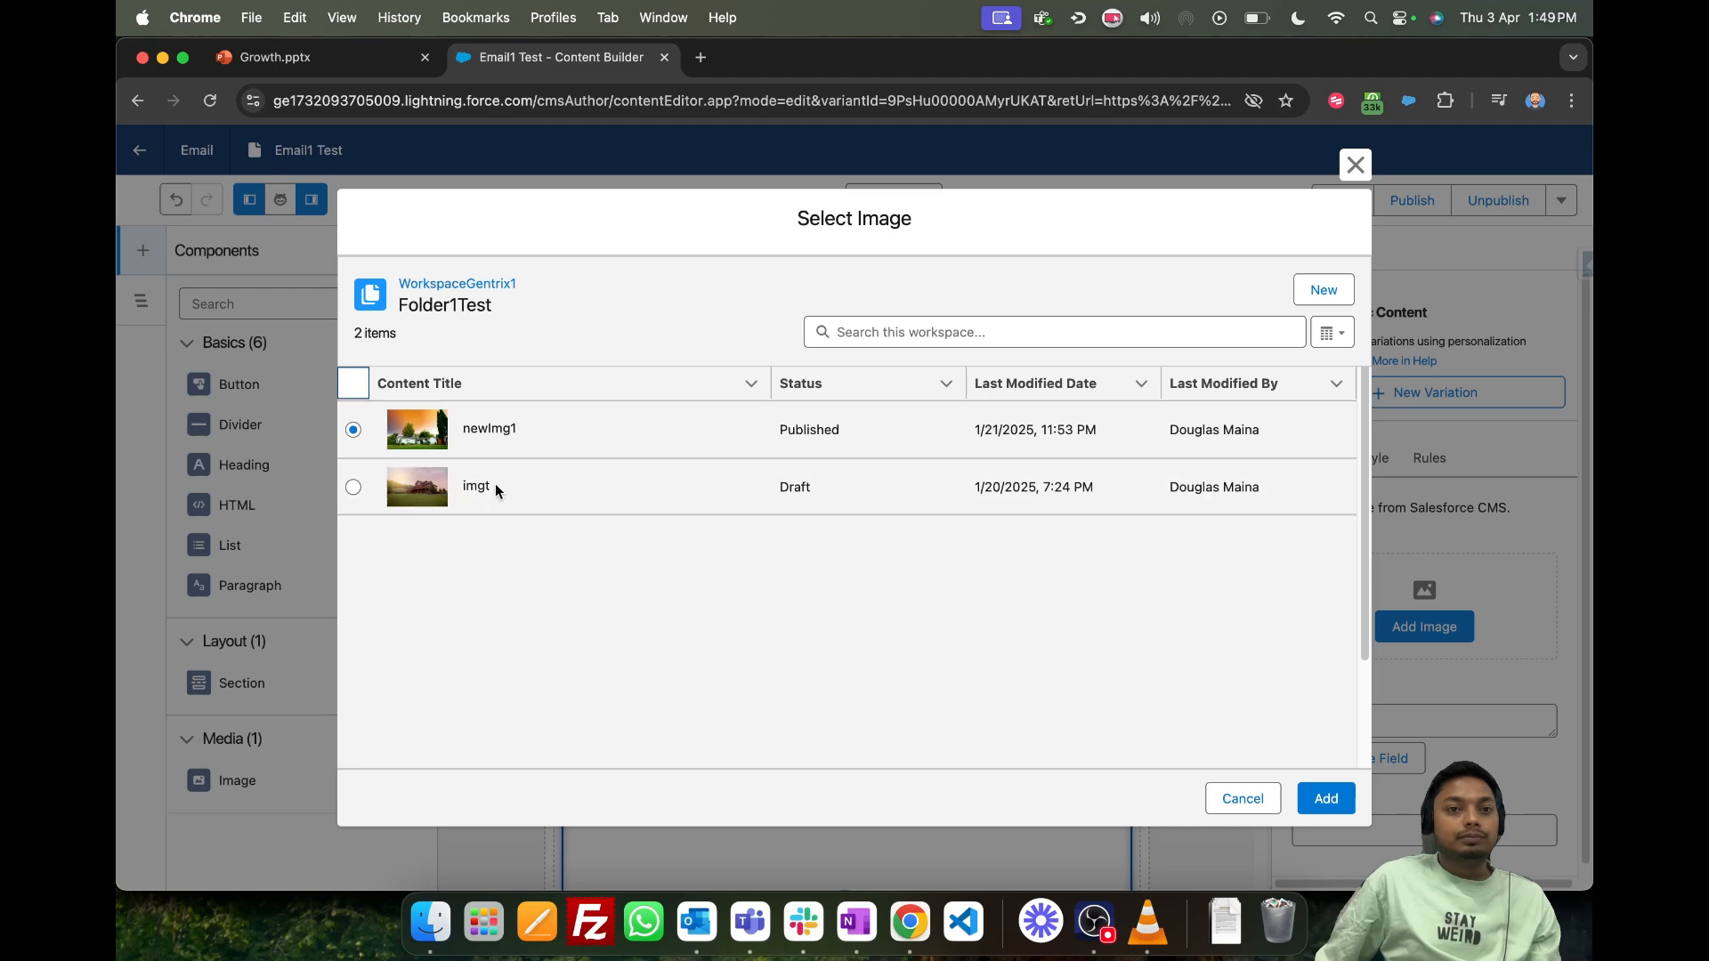
click(353, 488)
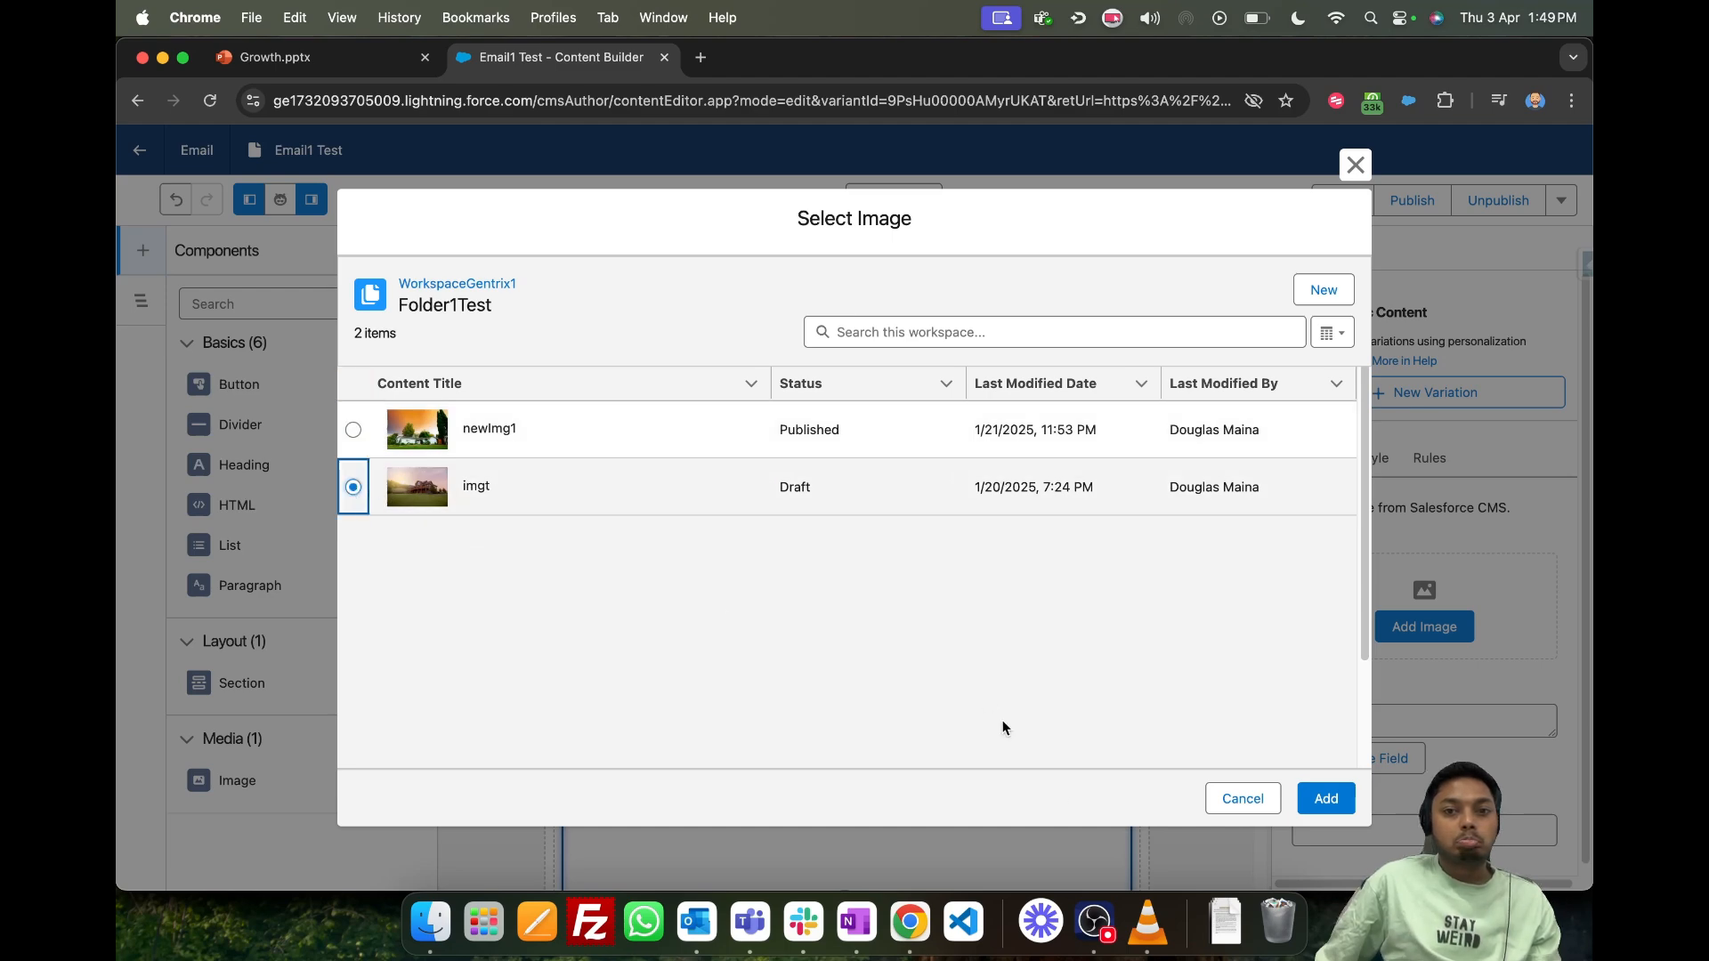
click(1322, 799)
scroll(837, 627, down, 2)
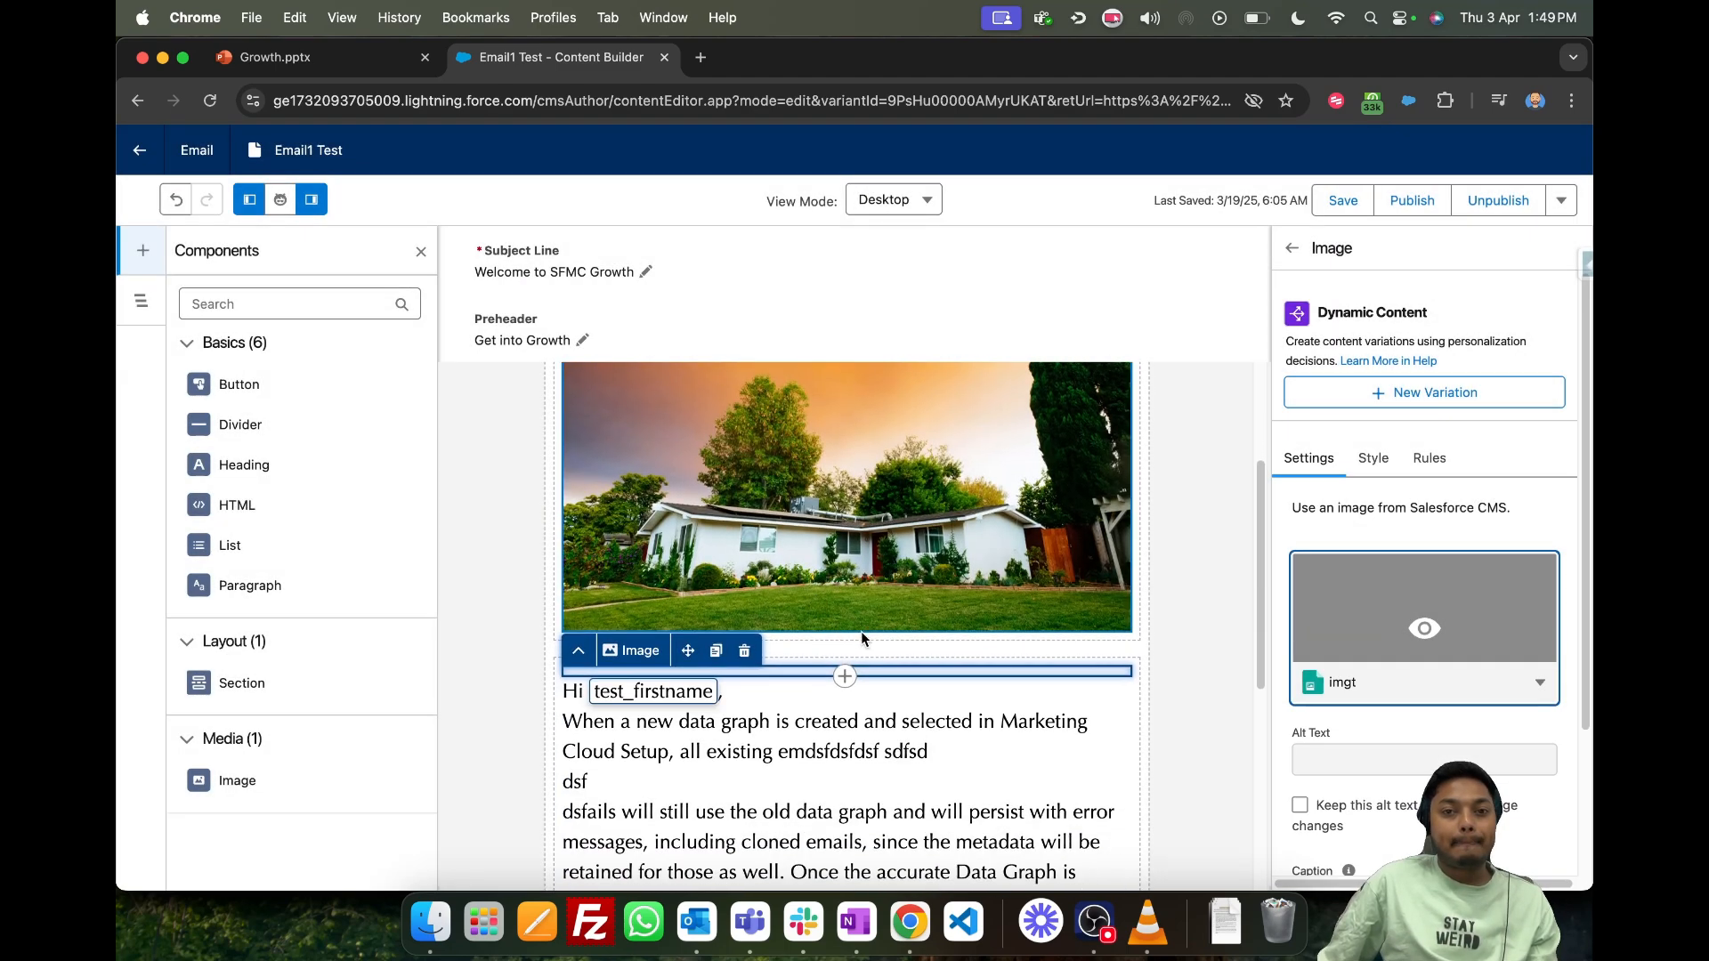
scroll(861, 637, down, 1)
click(1242, 598)
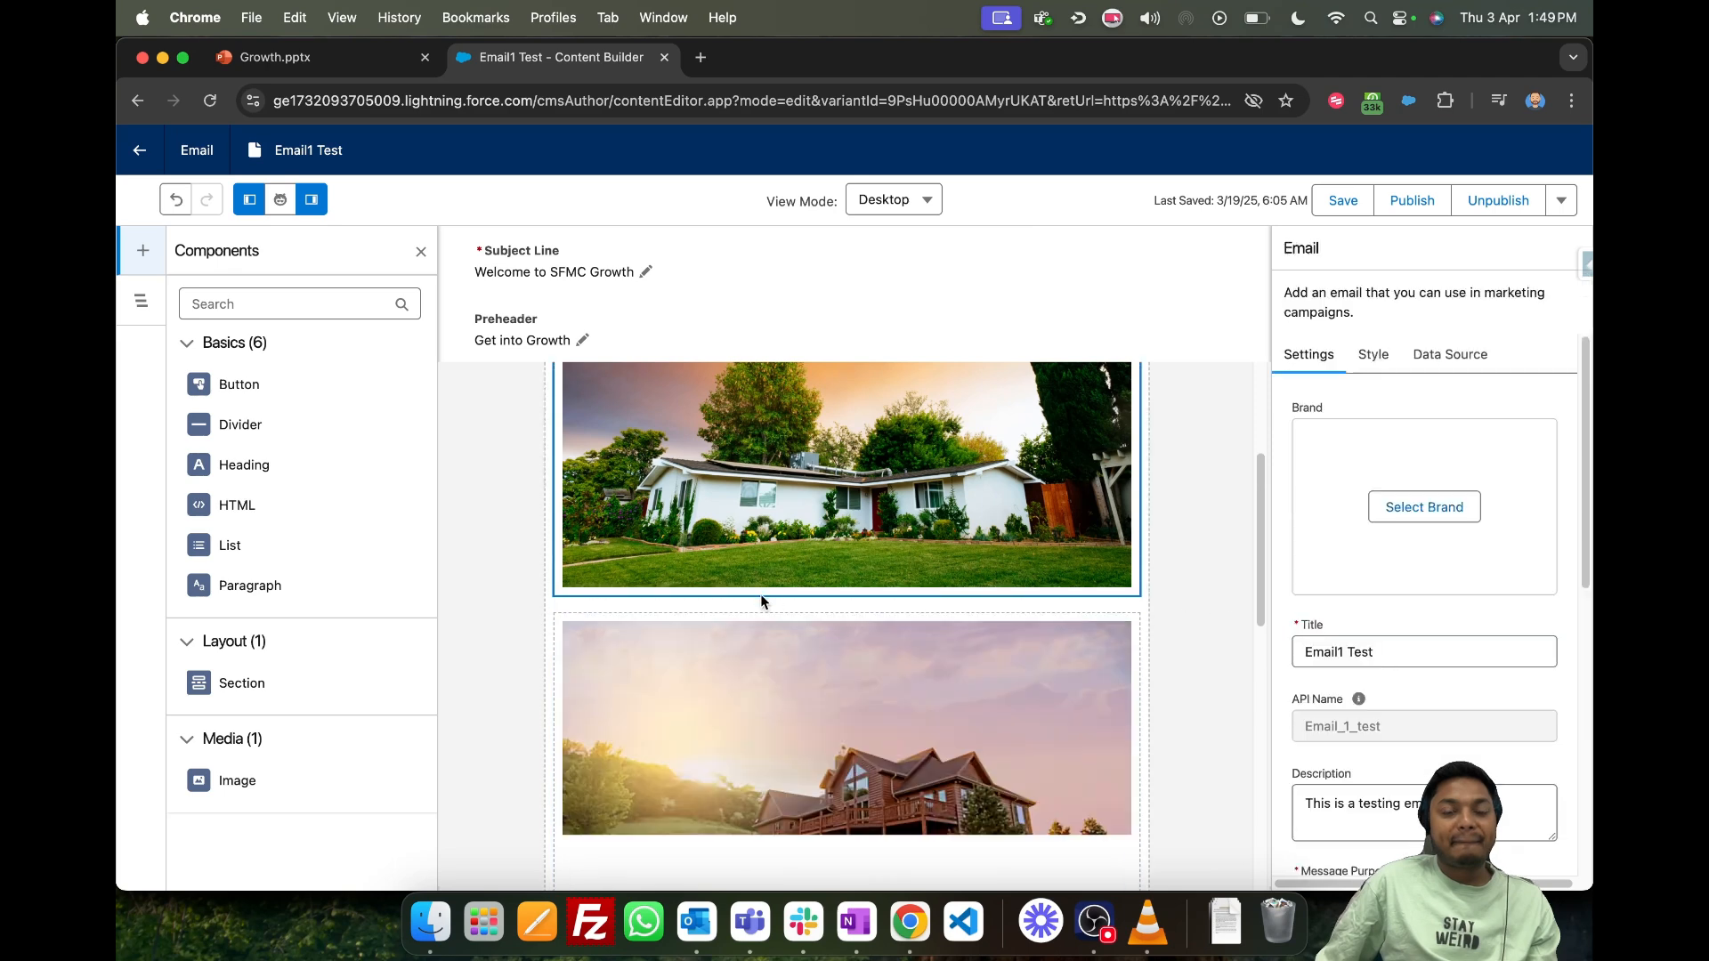
- Add the line "Hdkjbdsf" below "dsf" in the first paragraph and a blank line after its greeting
scroll(760, 595, down, 10)
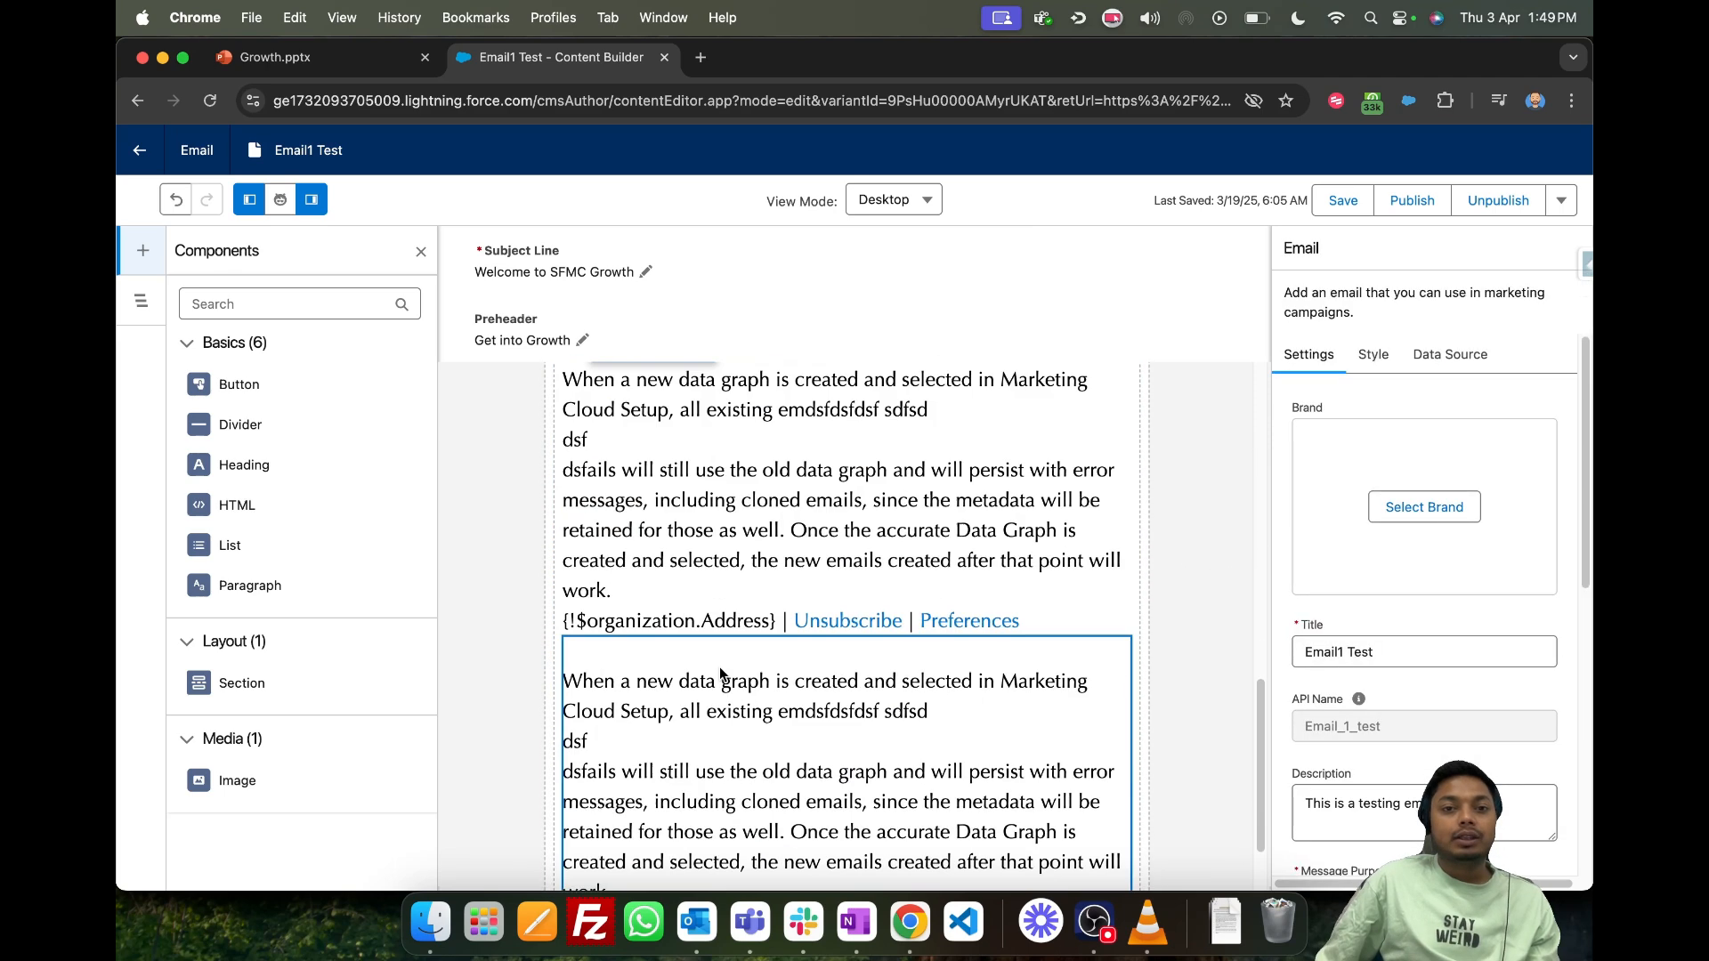
click(711, 520)
scroll(711, 516, up, 1)
click(666, 510)
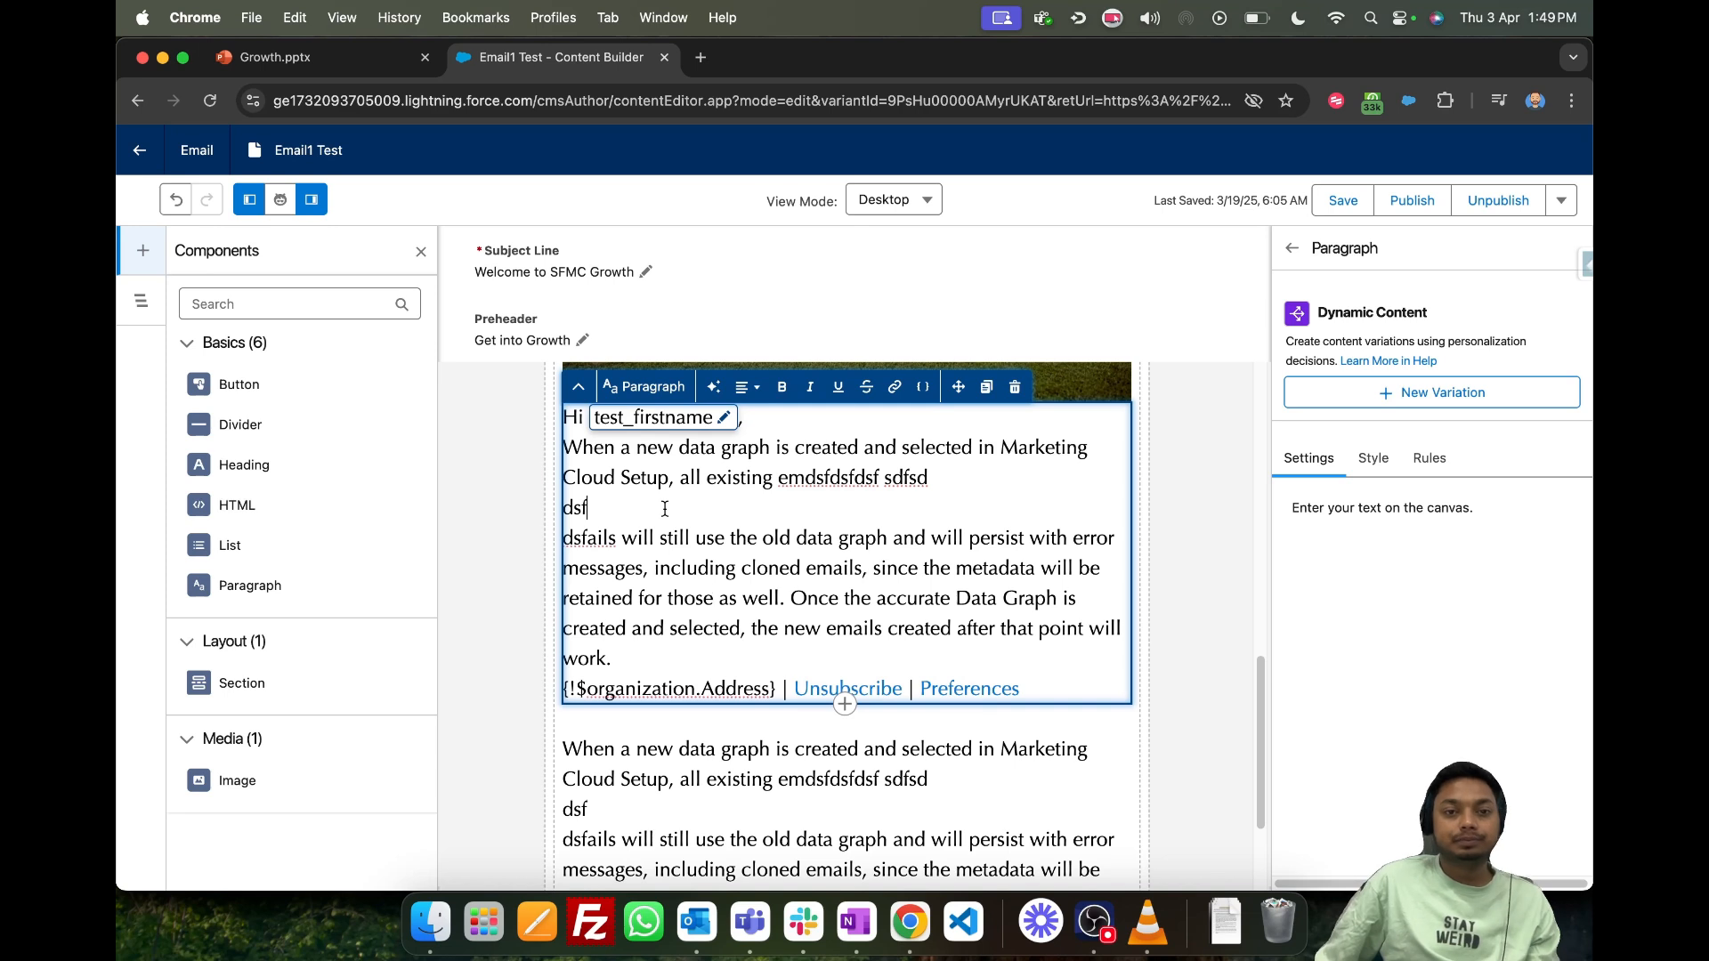
key(Return)
text(Hdkjbdsf)
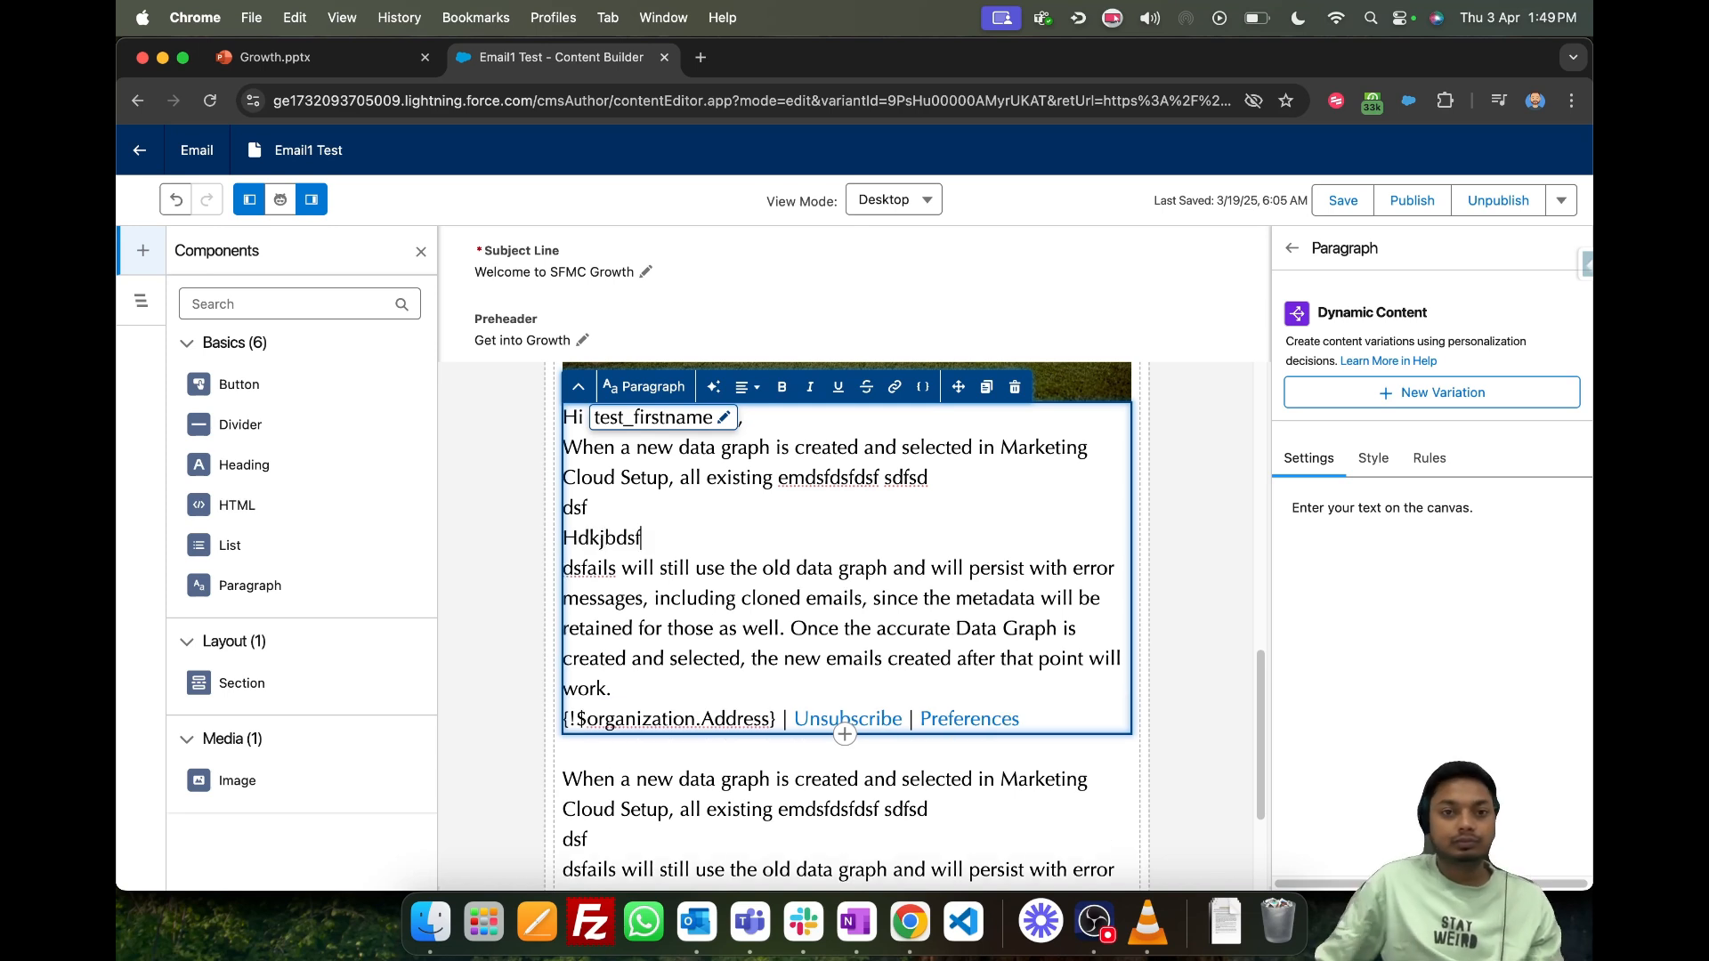
click(935, 425)
key(Return)
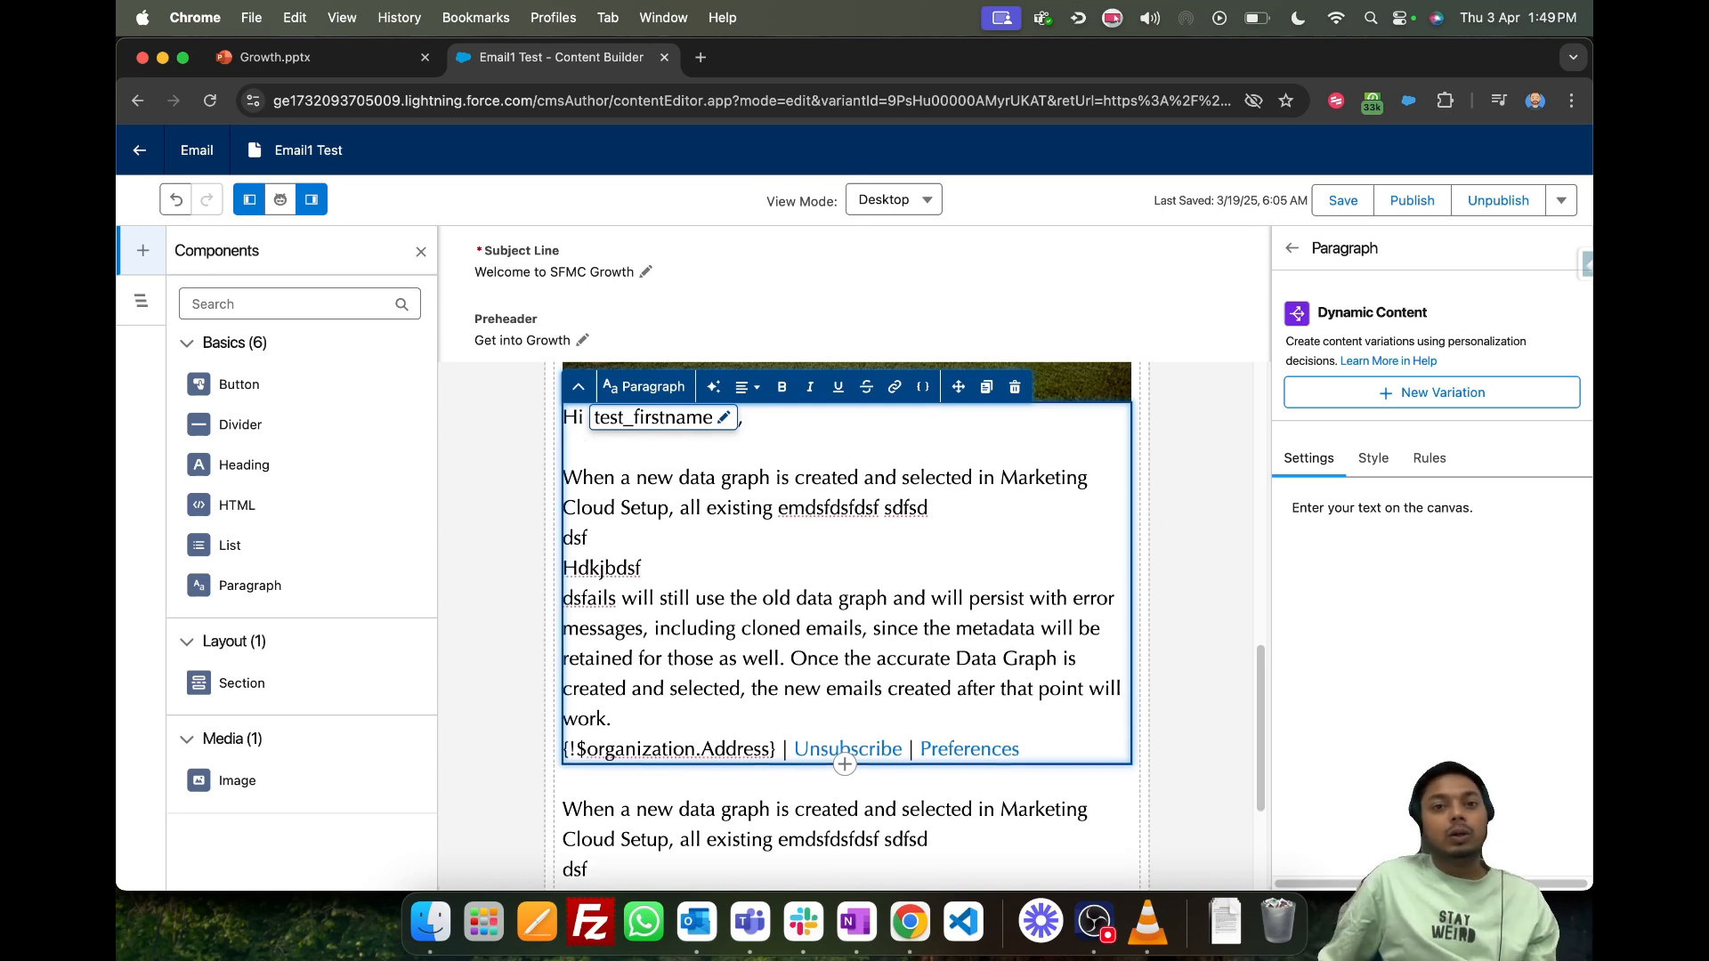
- Examine the Dynamic Content option for the first paragraph alongside the image and greeting it could vary
scroll(885, 522, up, 5)
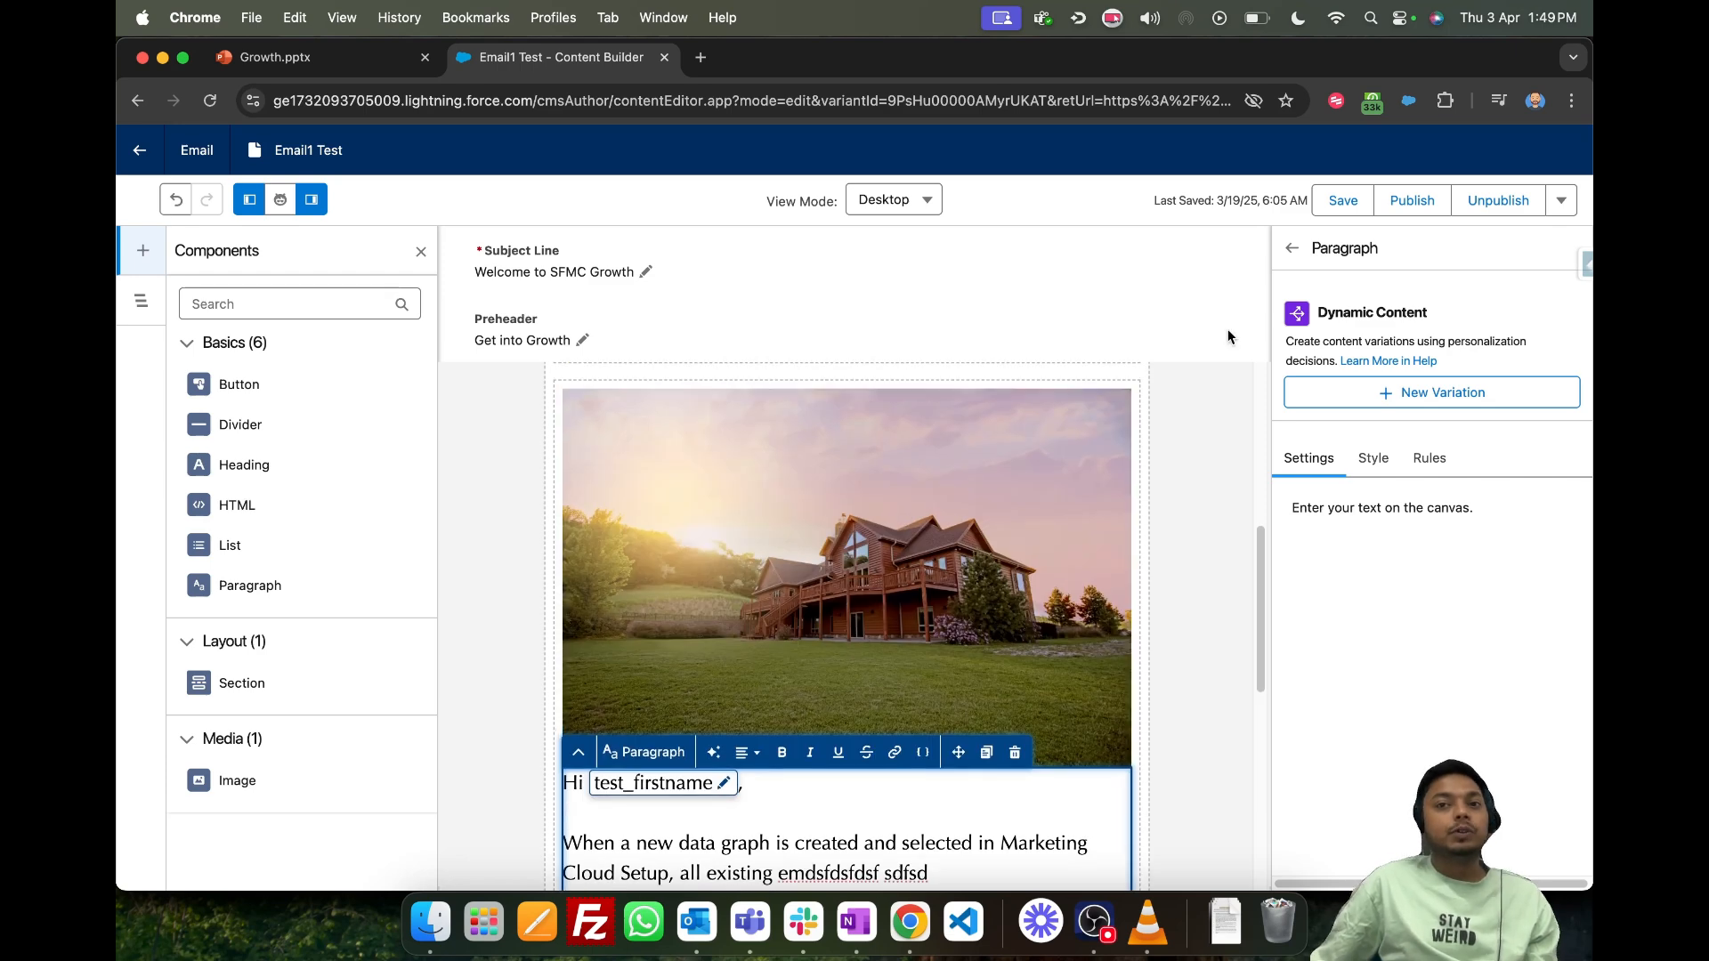
drag(1342, 319, 1525, 322)
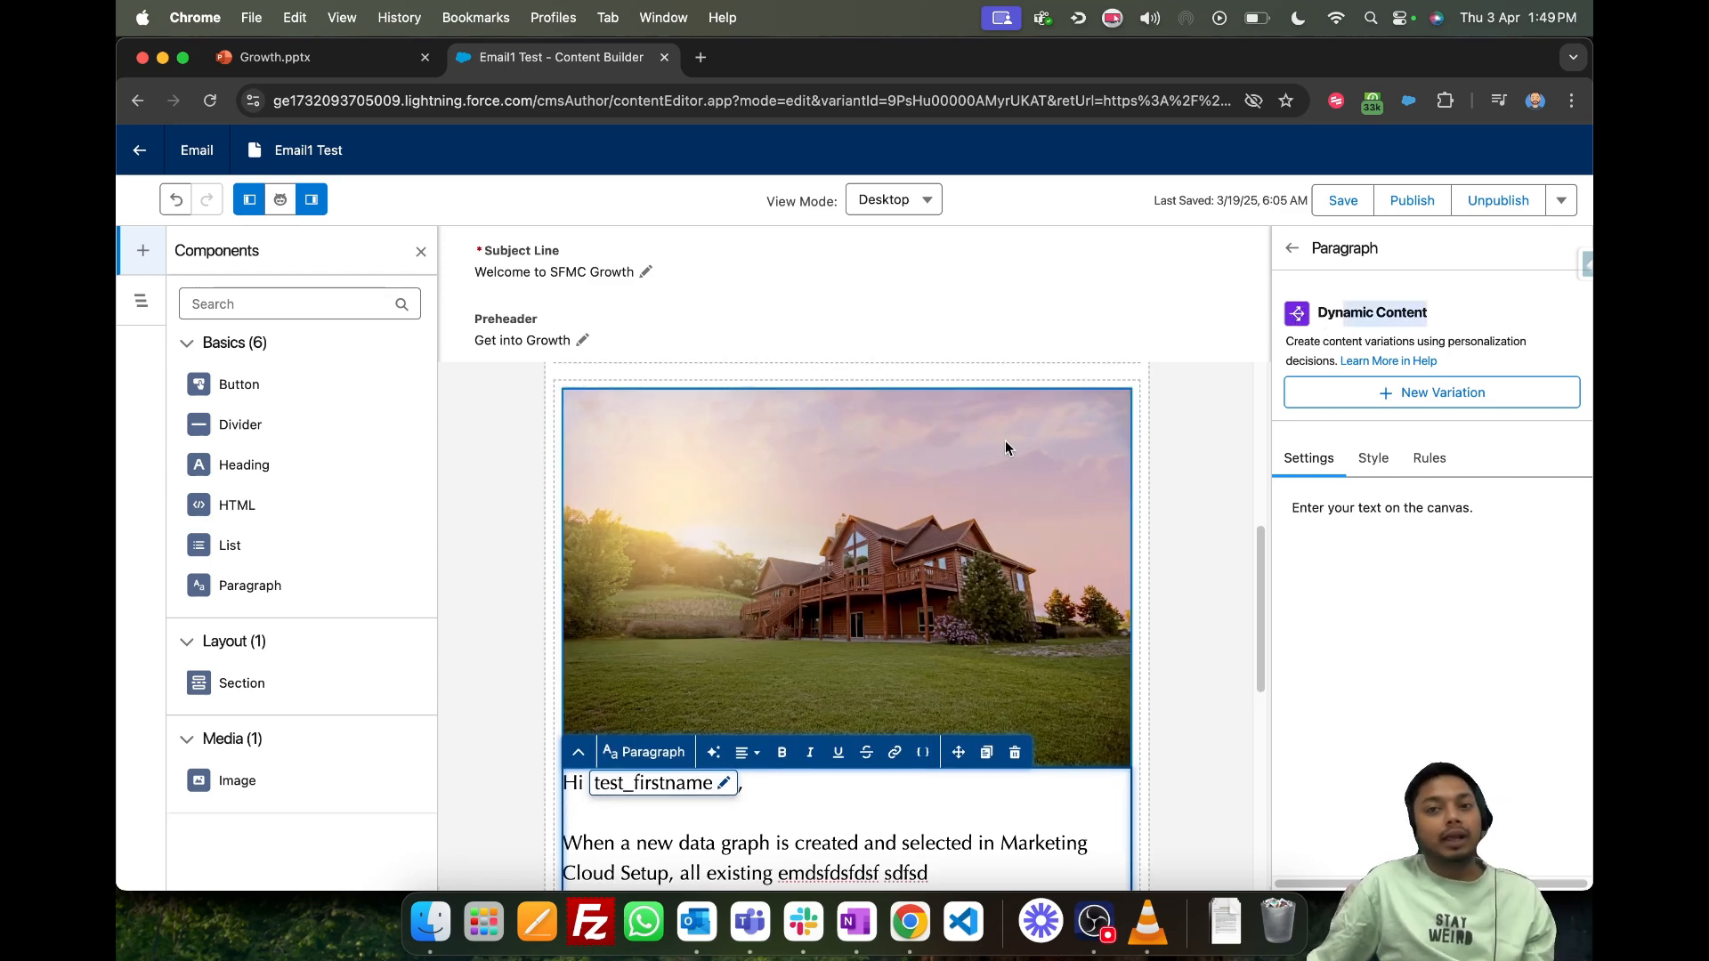
scroll(1008, 439, down, 2)
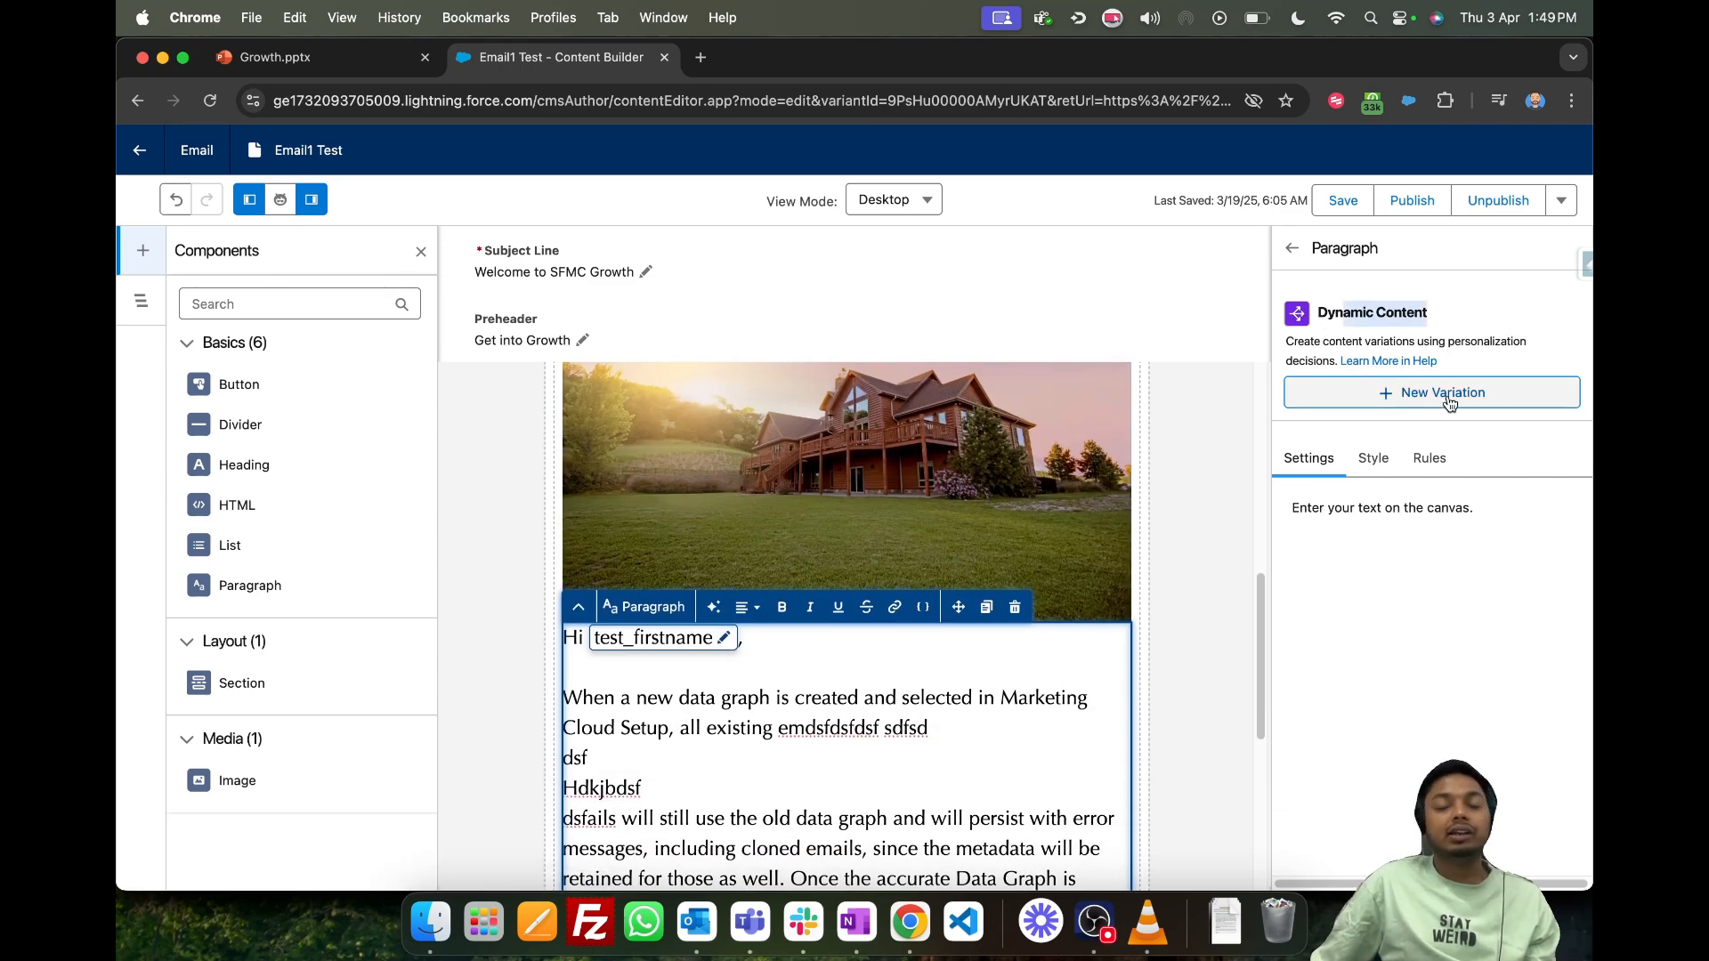
scroll(766, 594, down, 1)
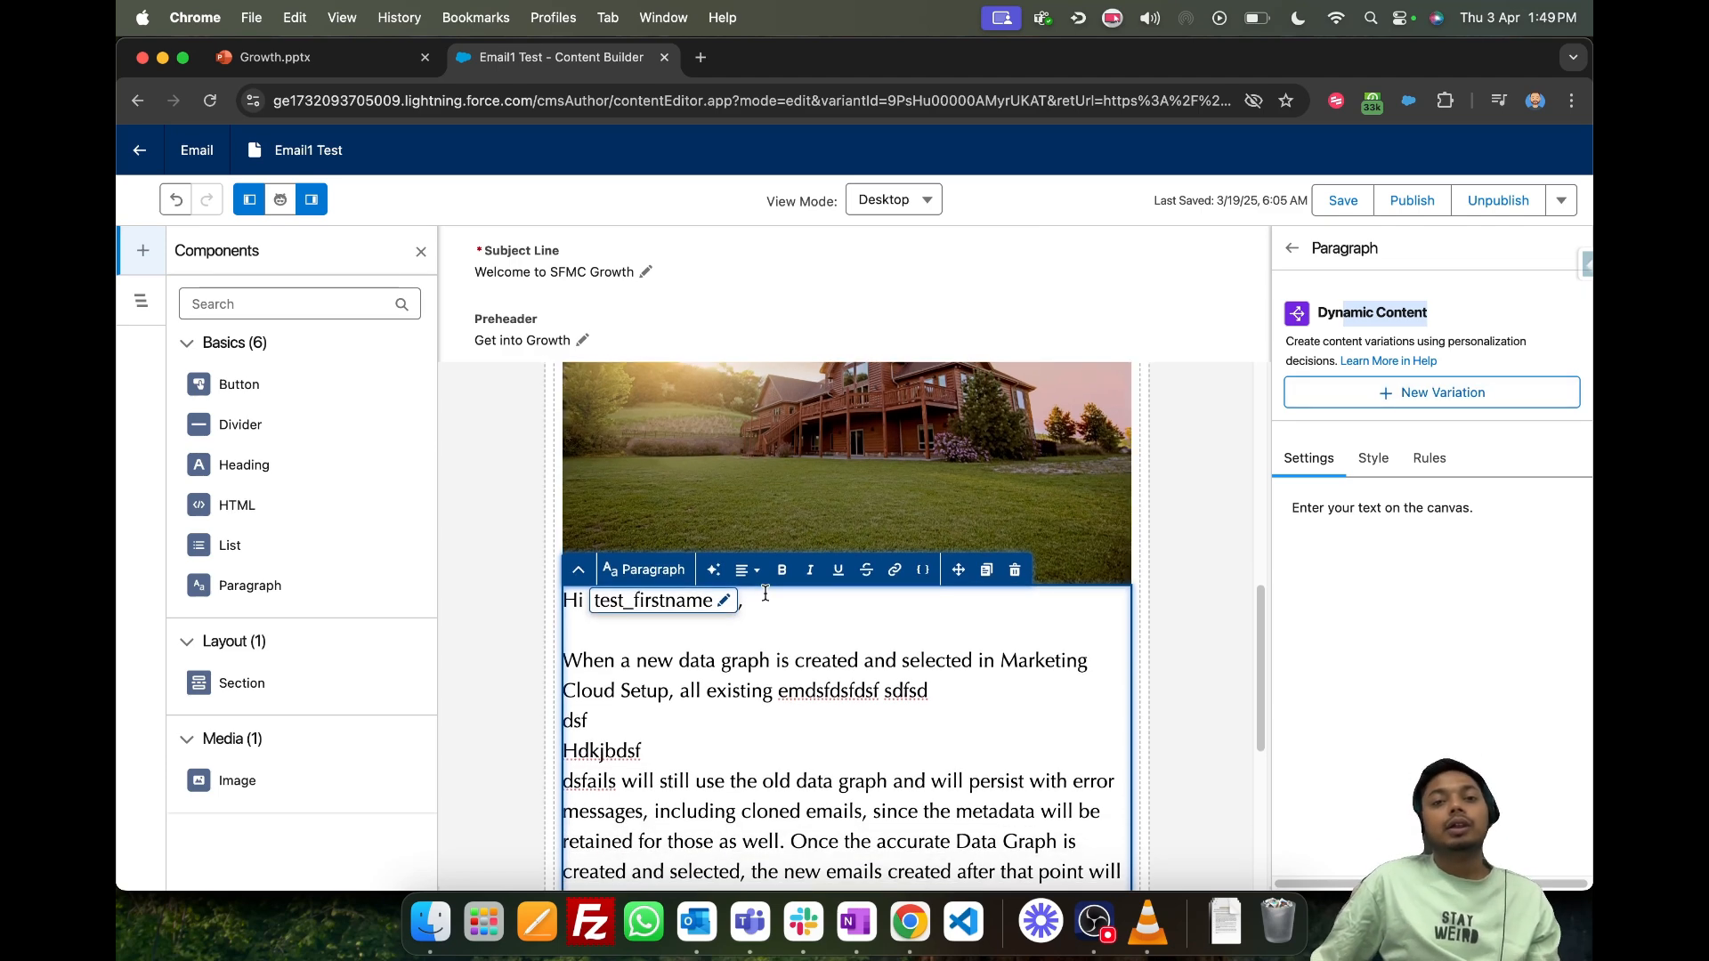
scroll(737, 712, down, 1)
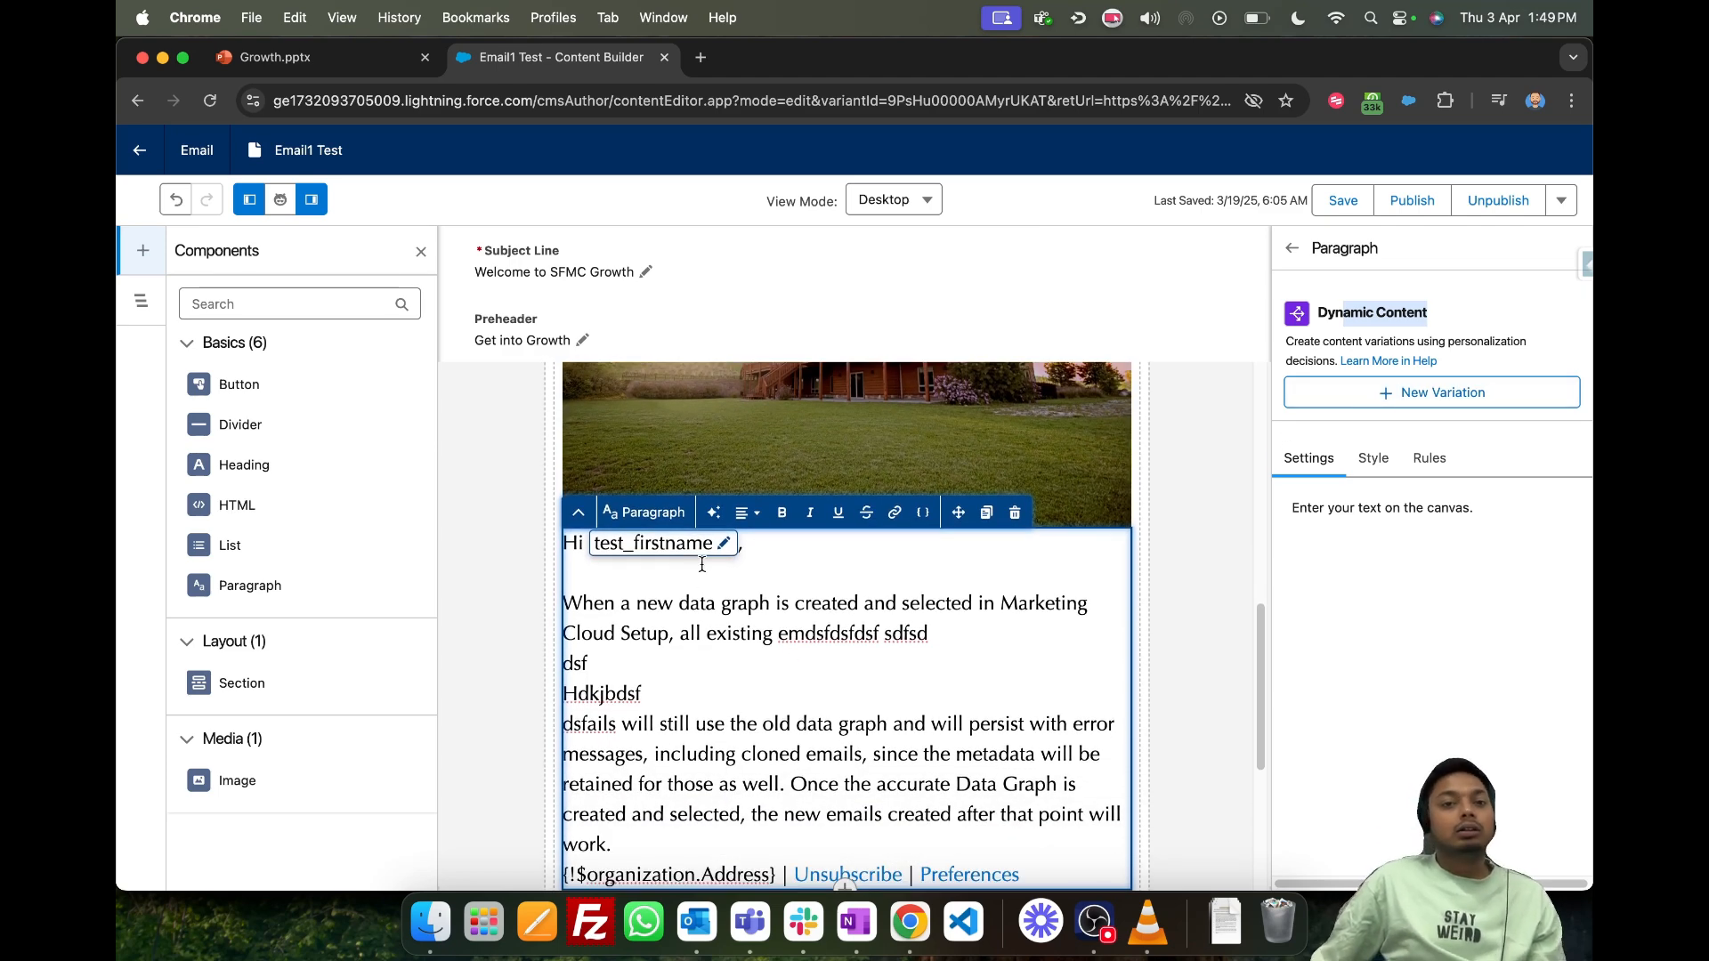
- Add another blank line below the first paragraph's greeting and start a merge field there from a data graph attribute
click(781, 576)
key(Return)
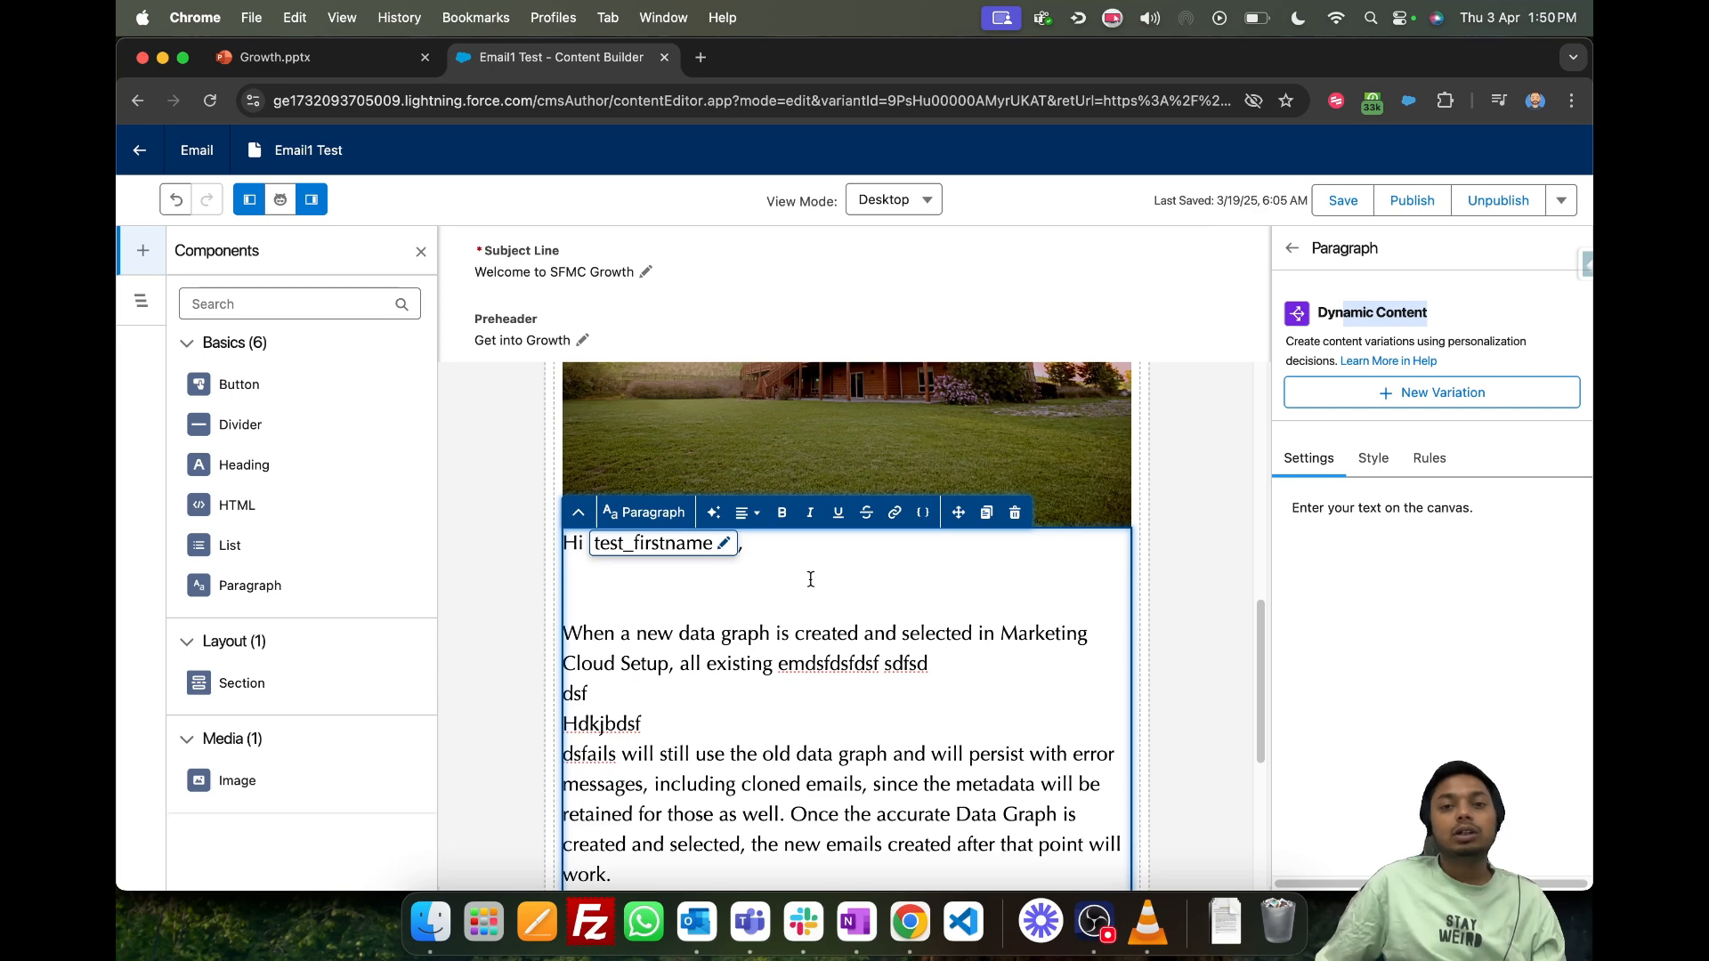
click(923, 512)
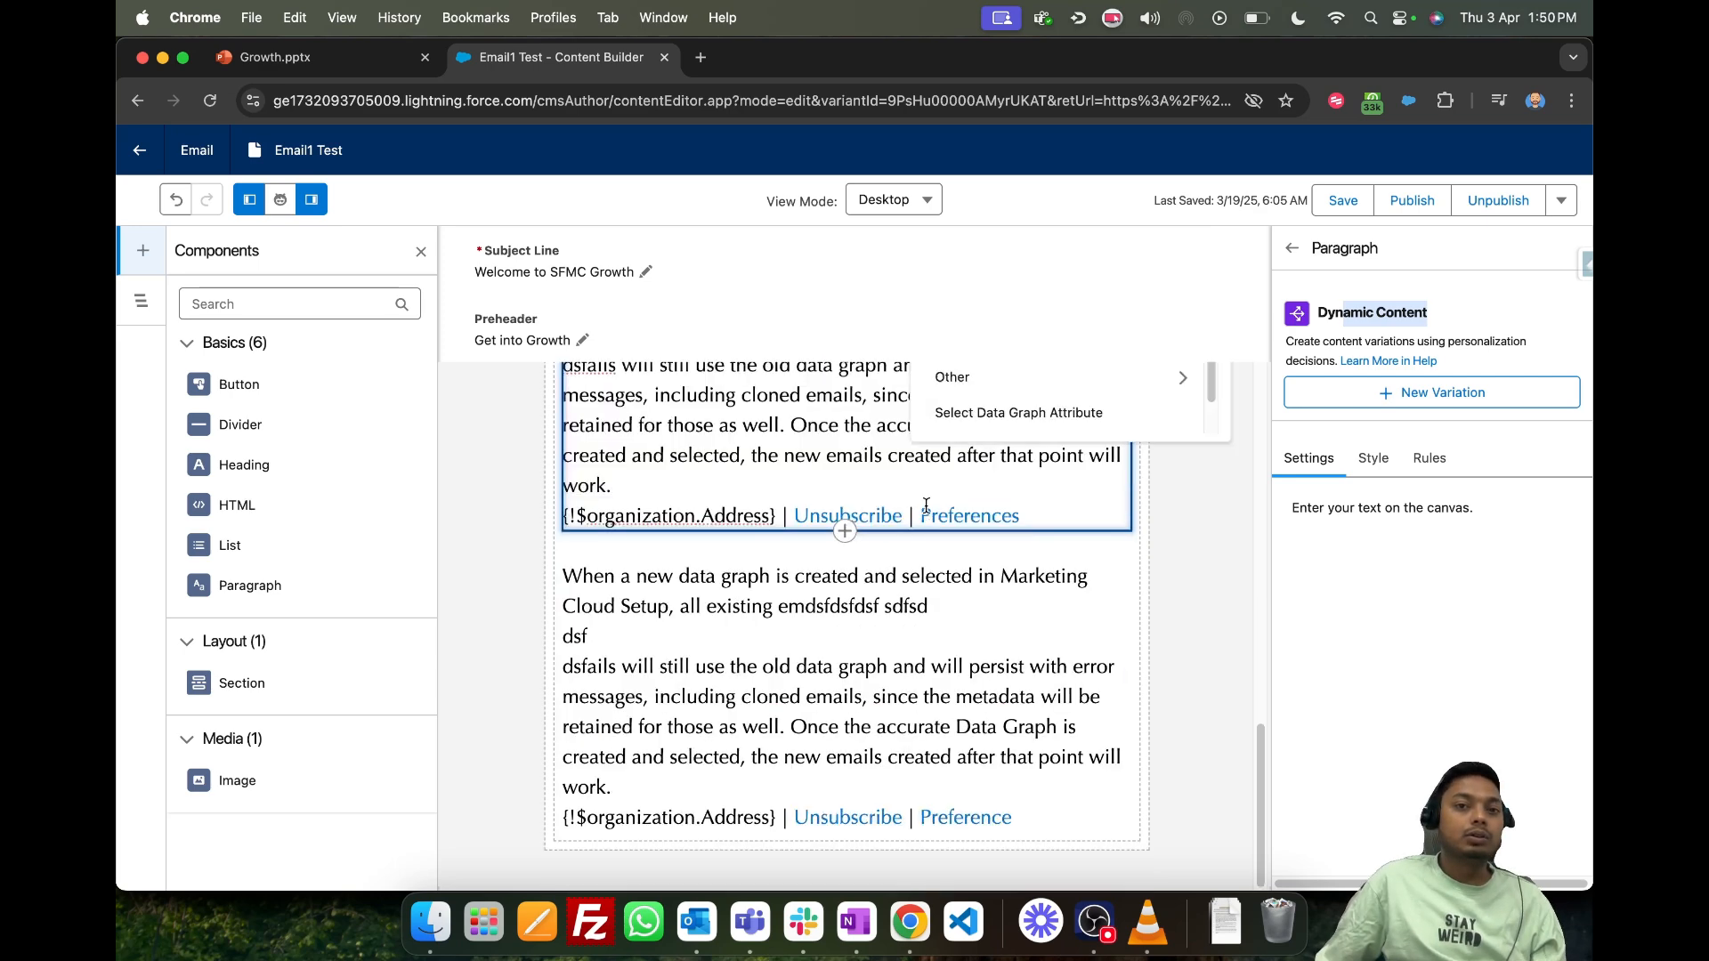
scroll(711, 628, up, 5)
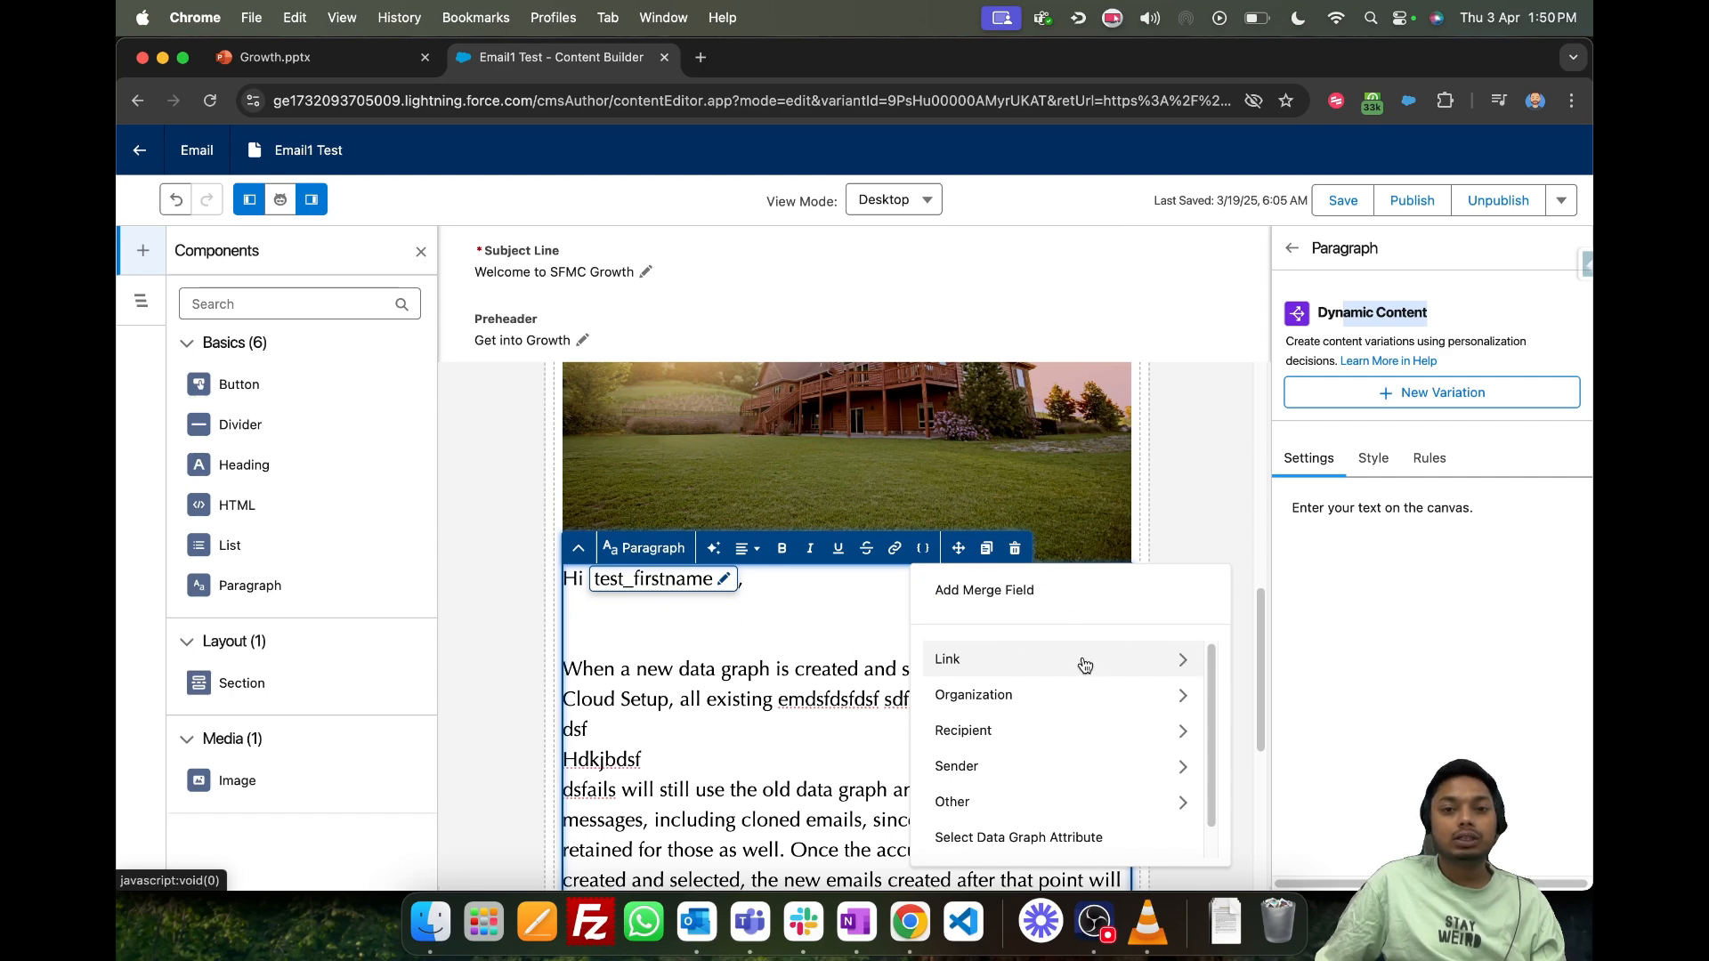
click(1034, 838)
click(745, 647)
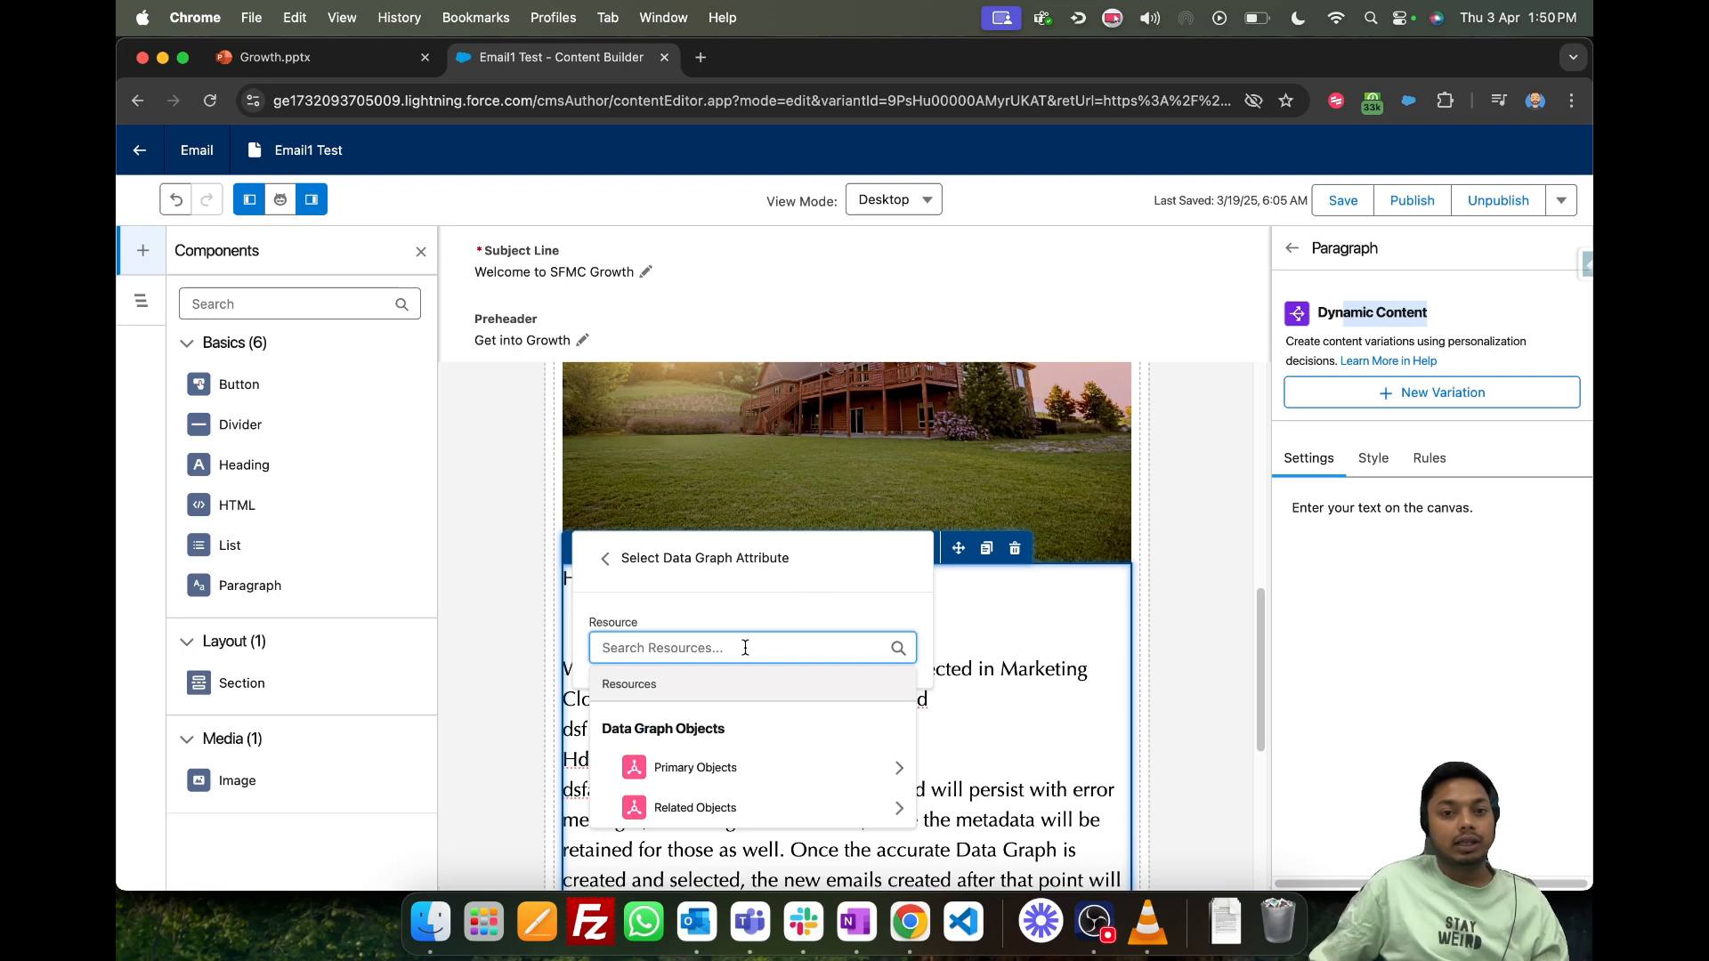
- Choose the Name attribute from the related objects path Unified Link Individual > Individual > Account > Opportunity
scroll(752, 703, down, 1)
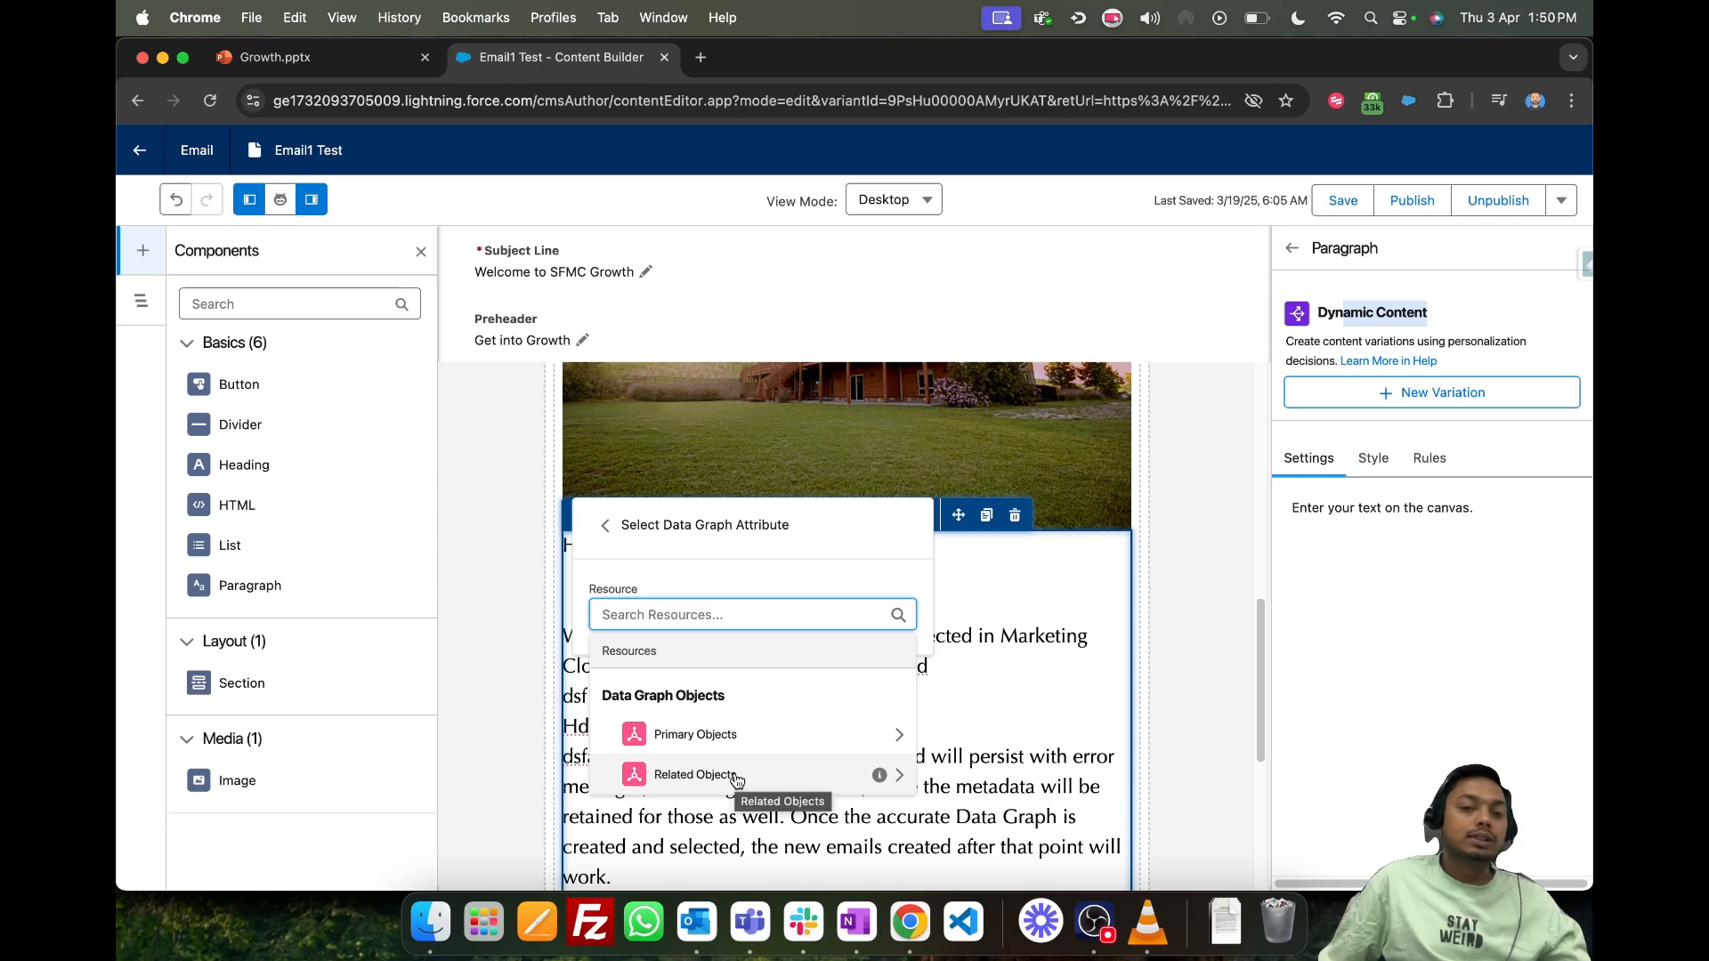
click(735, 776)
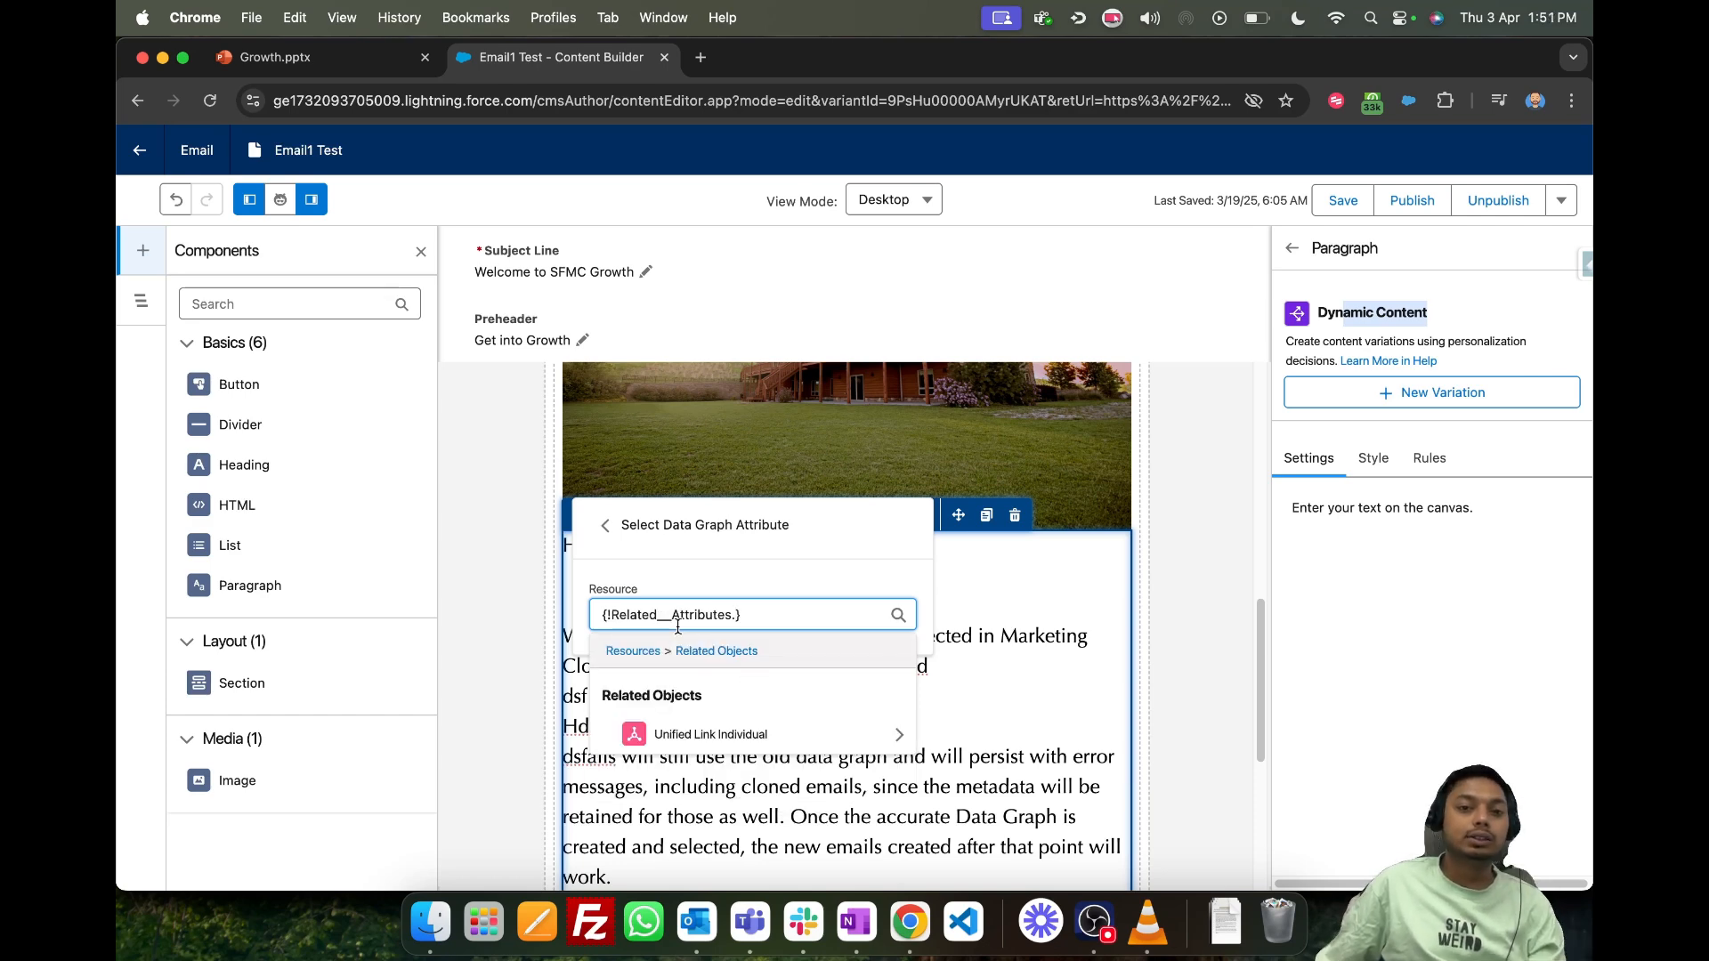
click(742, 735)
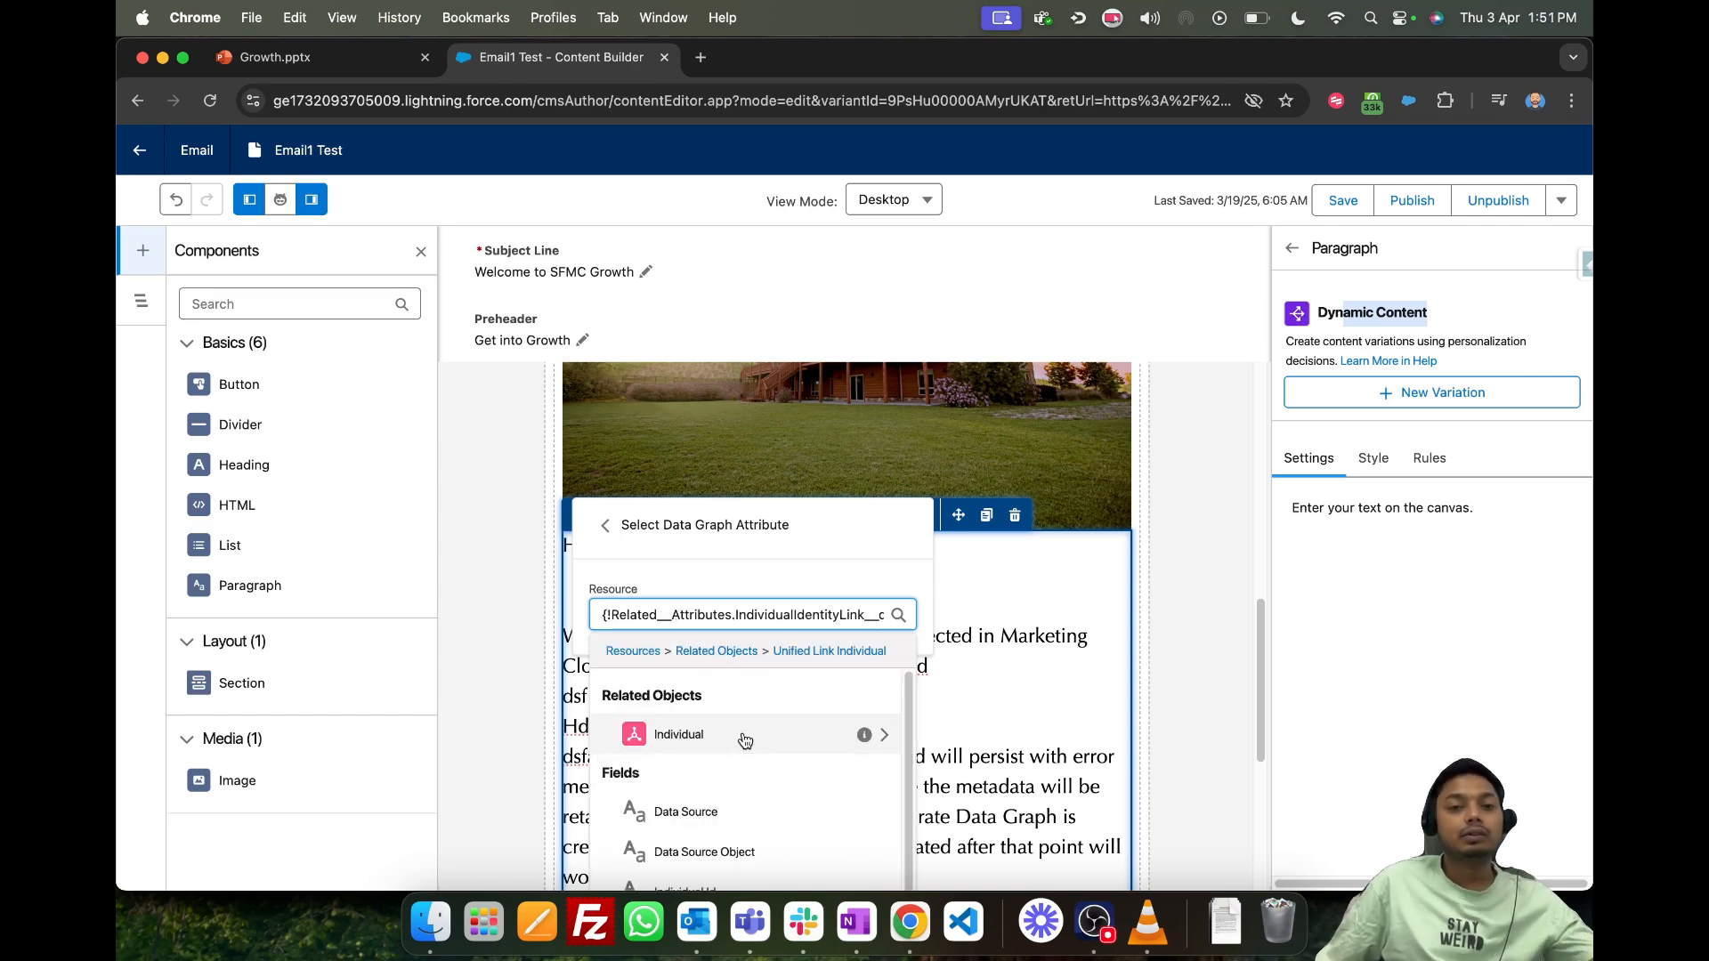
click(739, 734)
scroll(768, 752, down, 1)
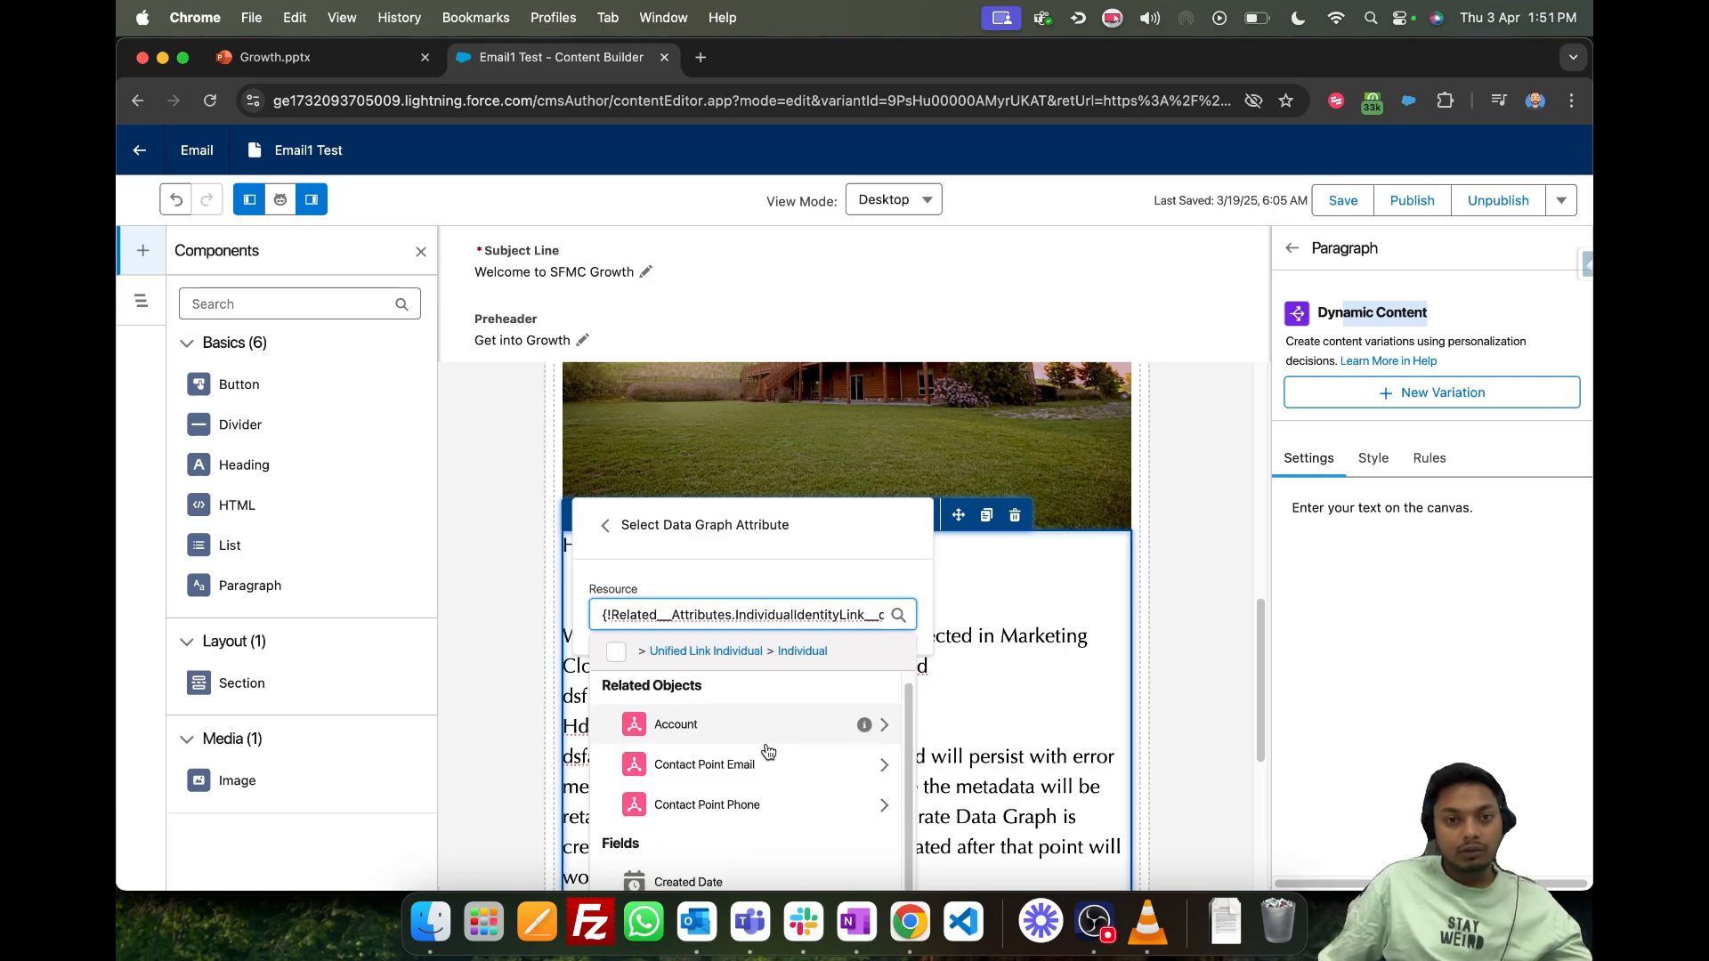
scroll(768, 752, down, 1)
click(741, 712)
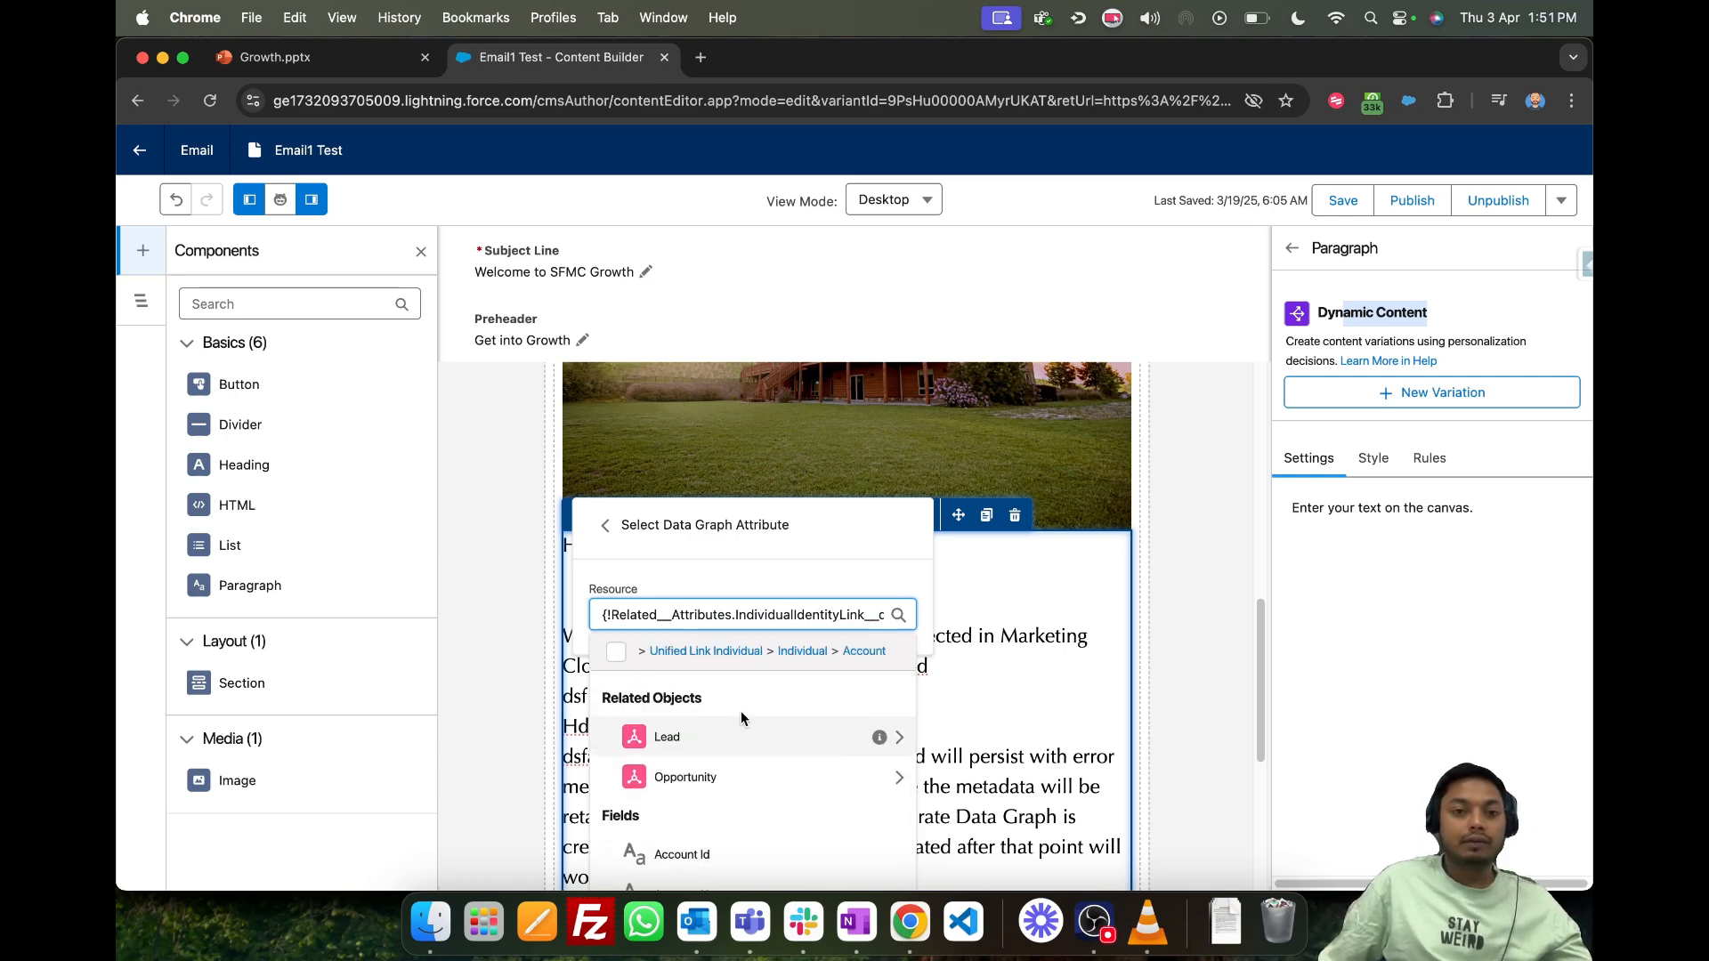
click(709, 779)
scroll(766, 756, down, 3)
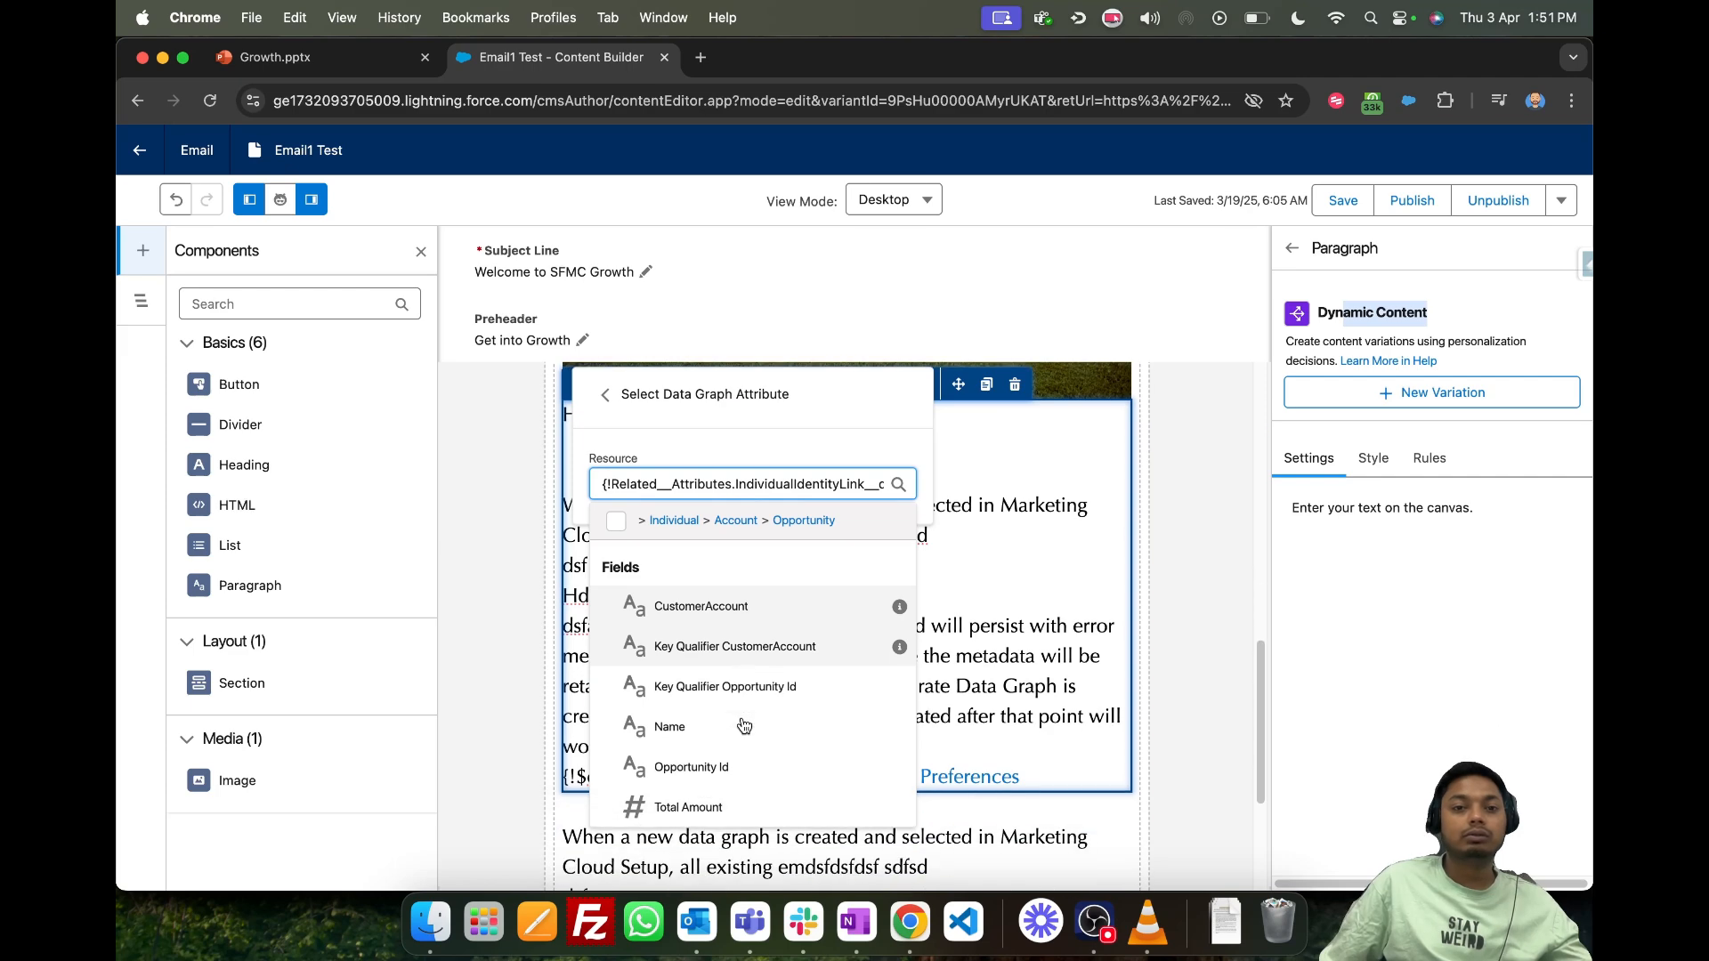
click(702, 728)
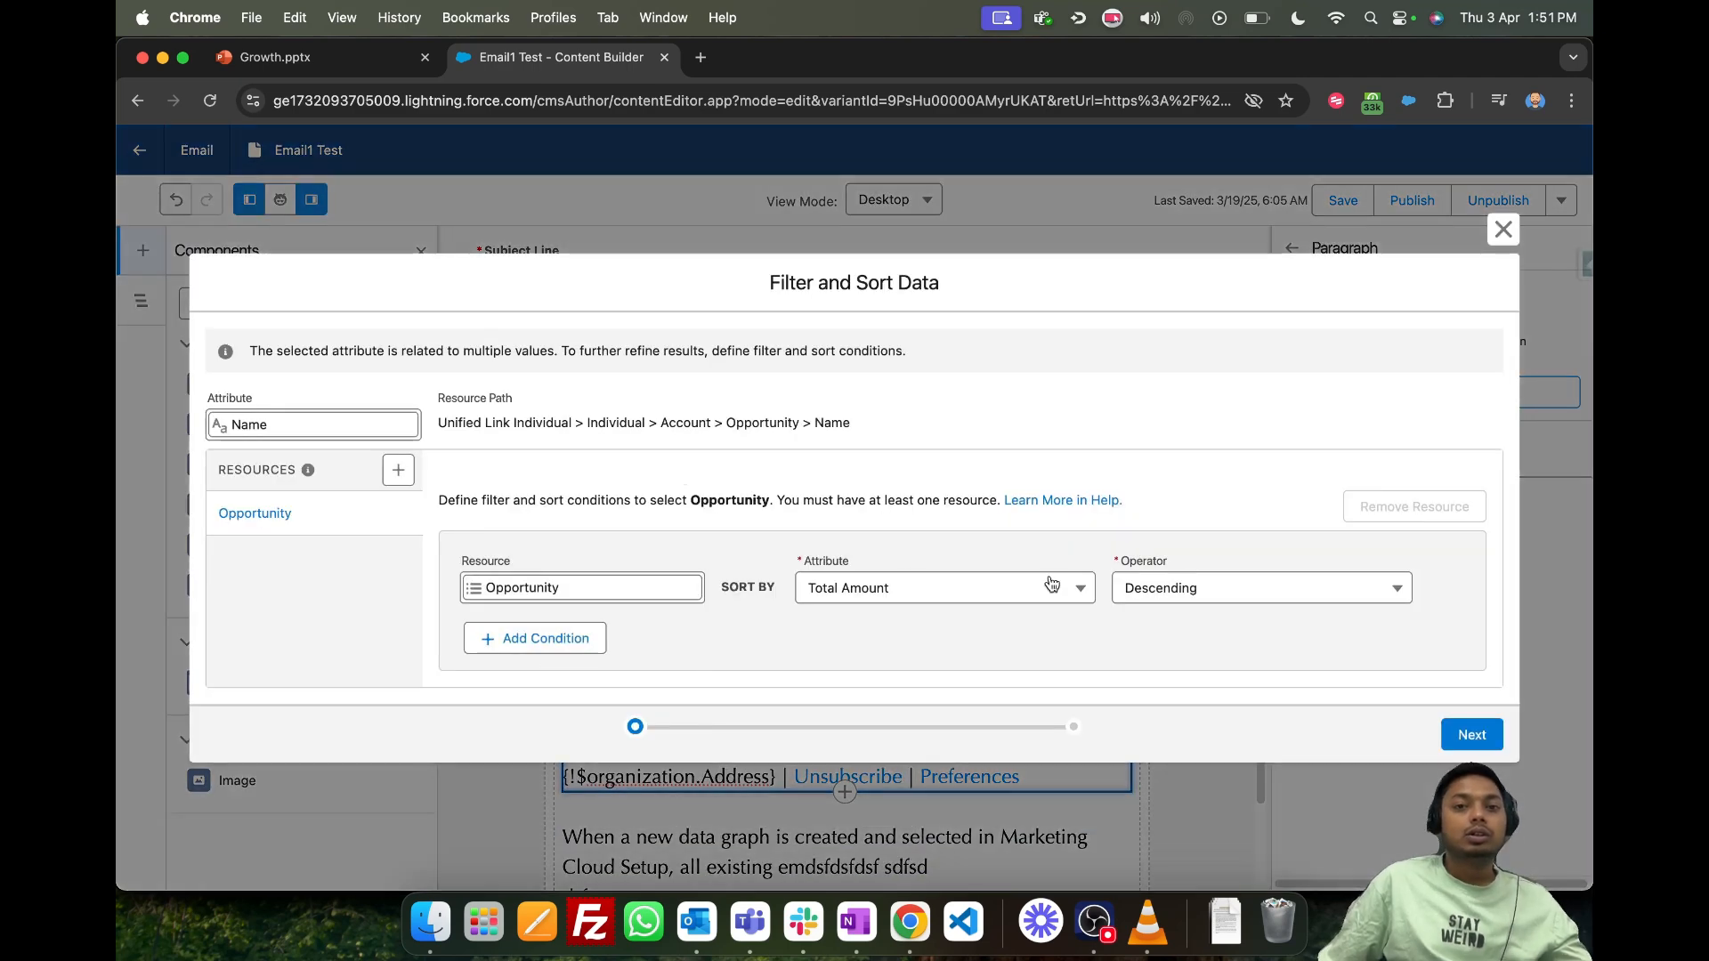
- Sort the Opportunity resource by Total Amount in Descending order and insert the Name merge field into the paragraph
click(1213, 595)
click(934, 587)
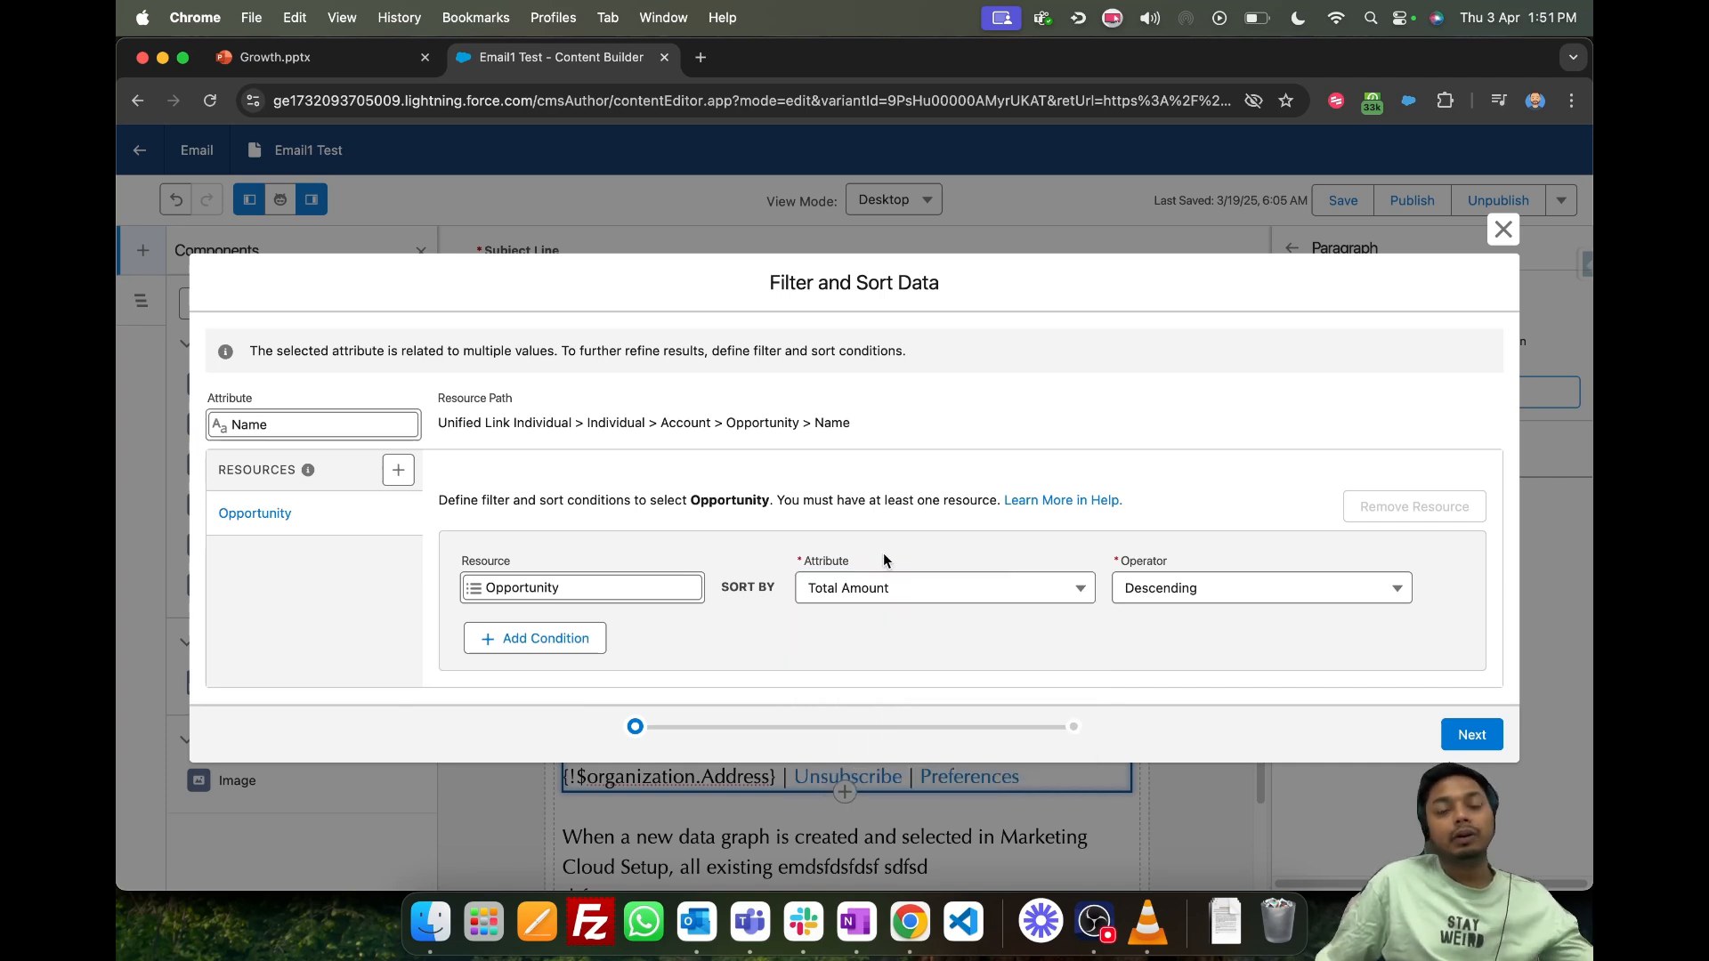
click(925, 603)
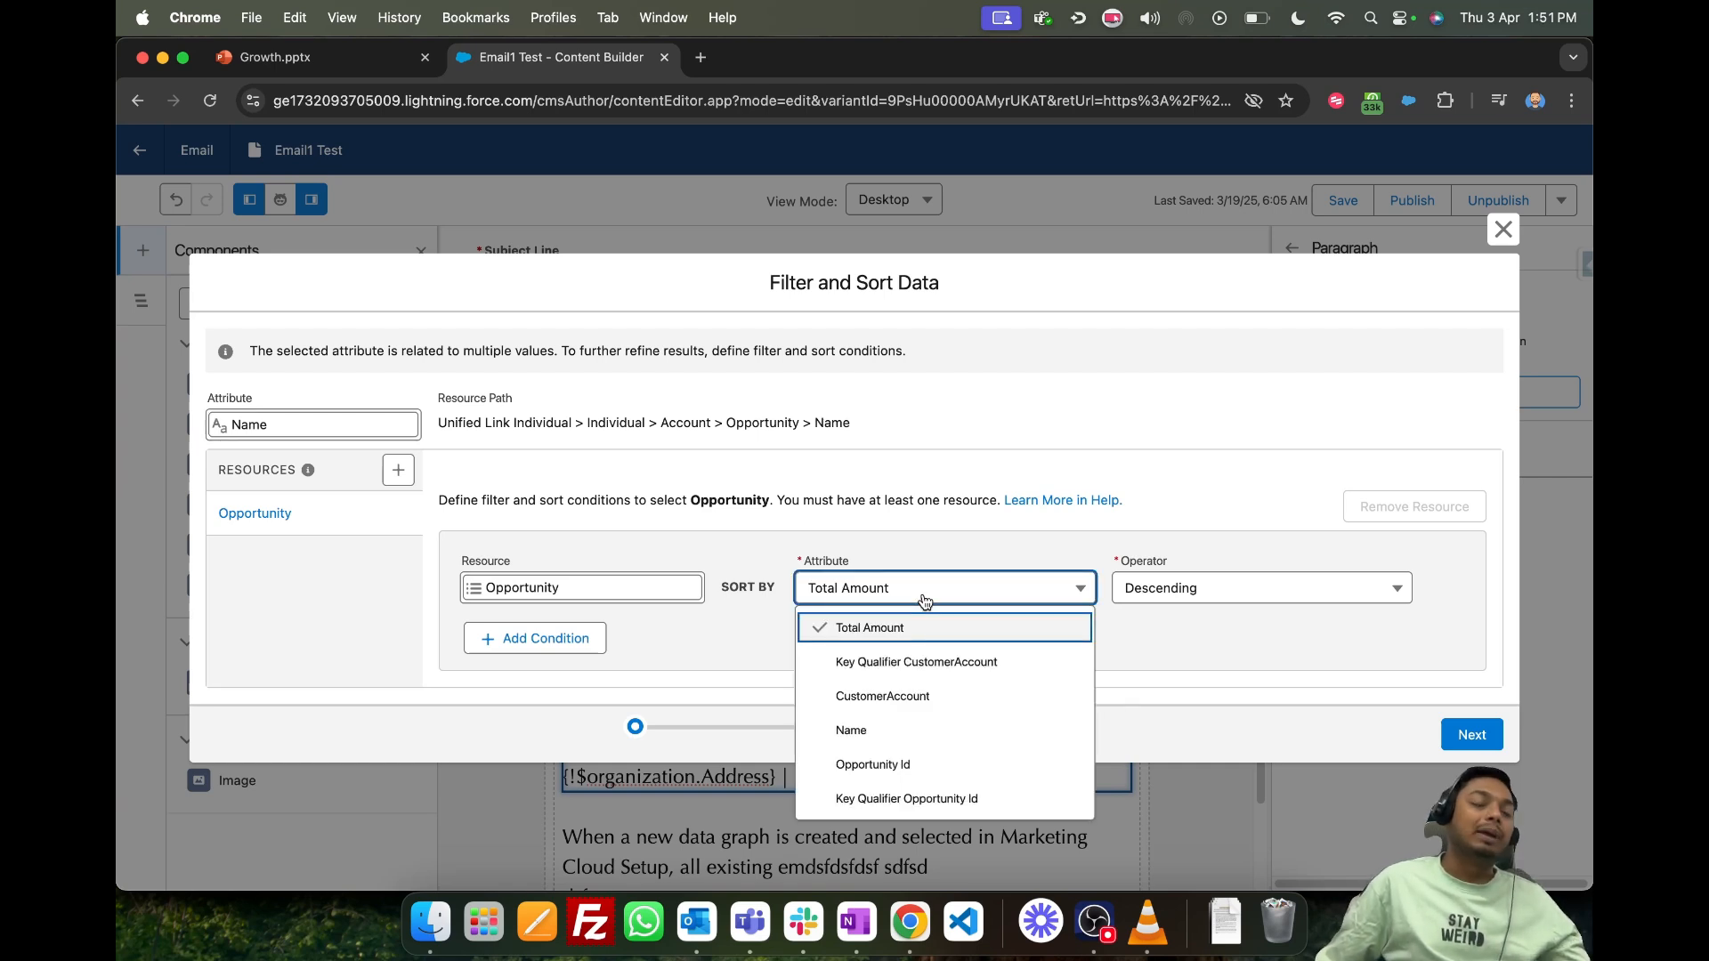
click(933, 527)
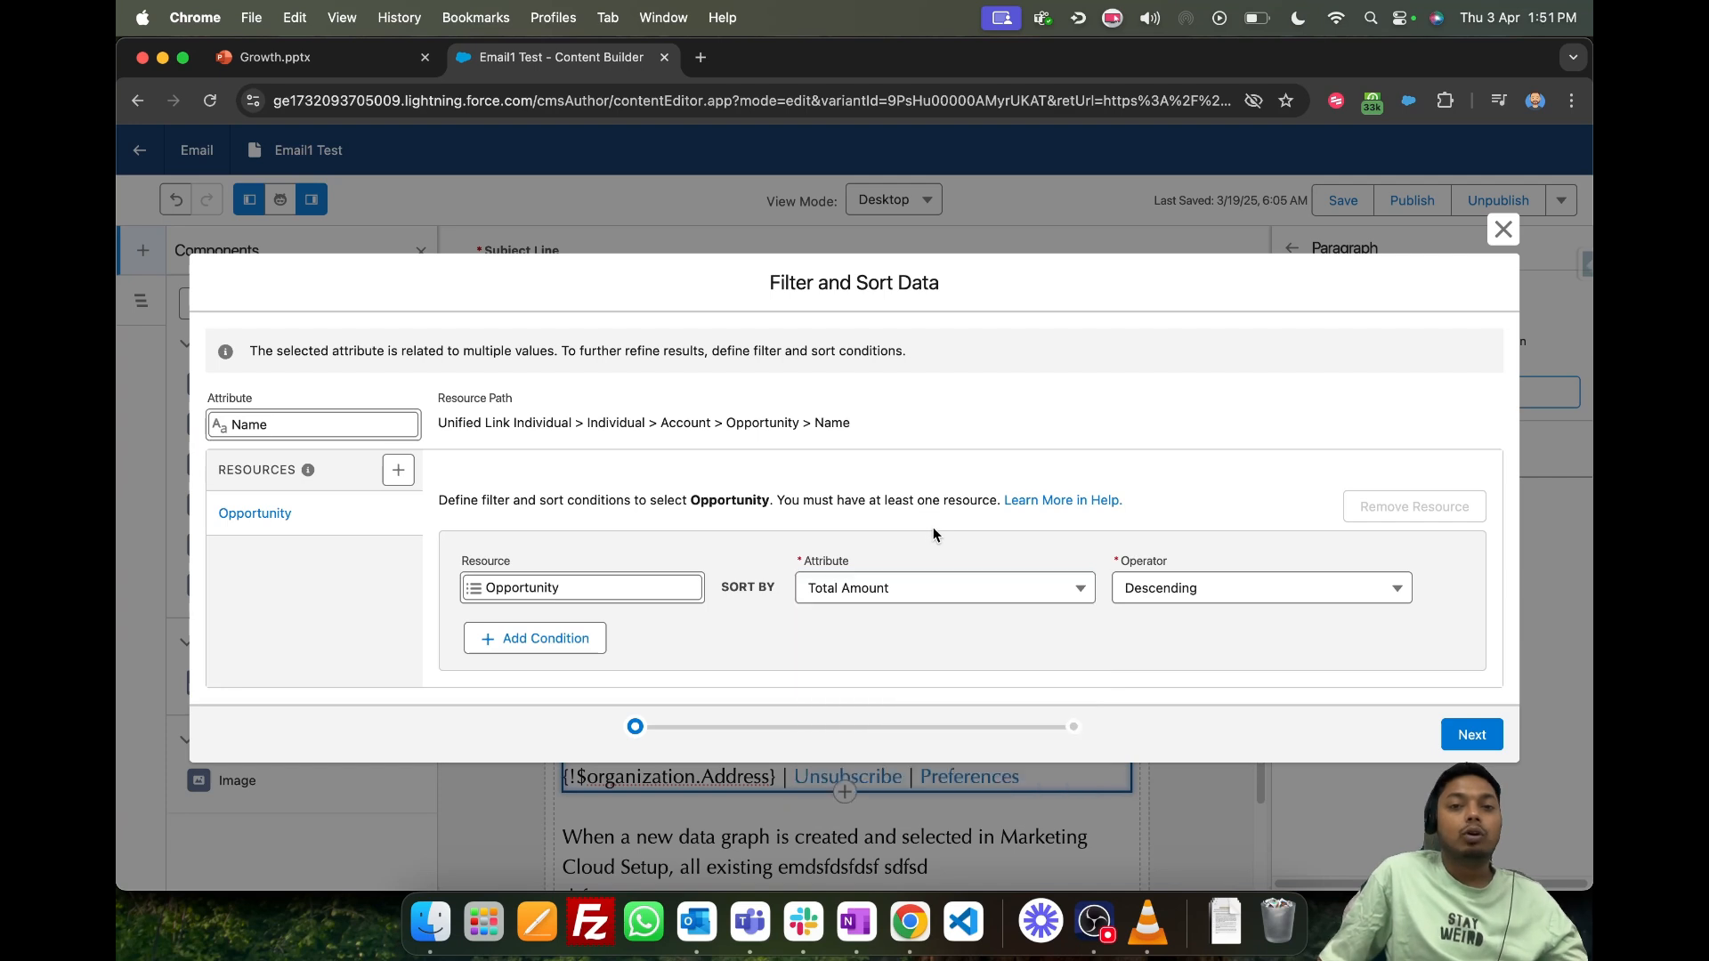
click(903, 592)
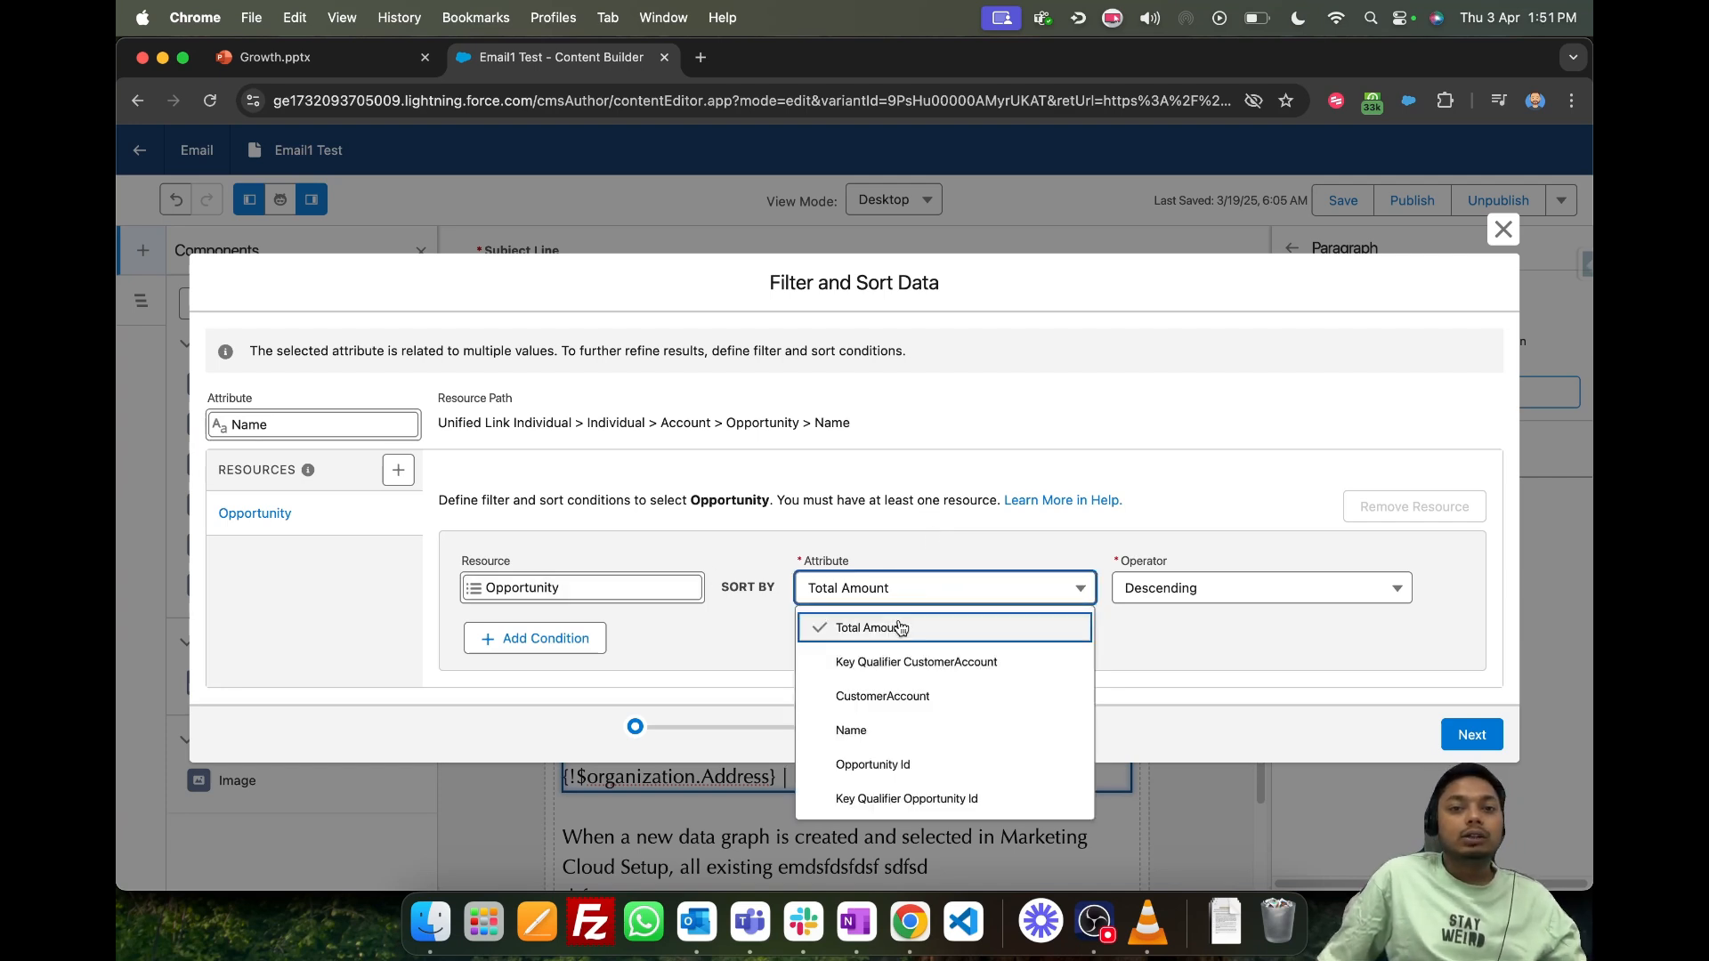
click(900, 628)
click(1305, 587)
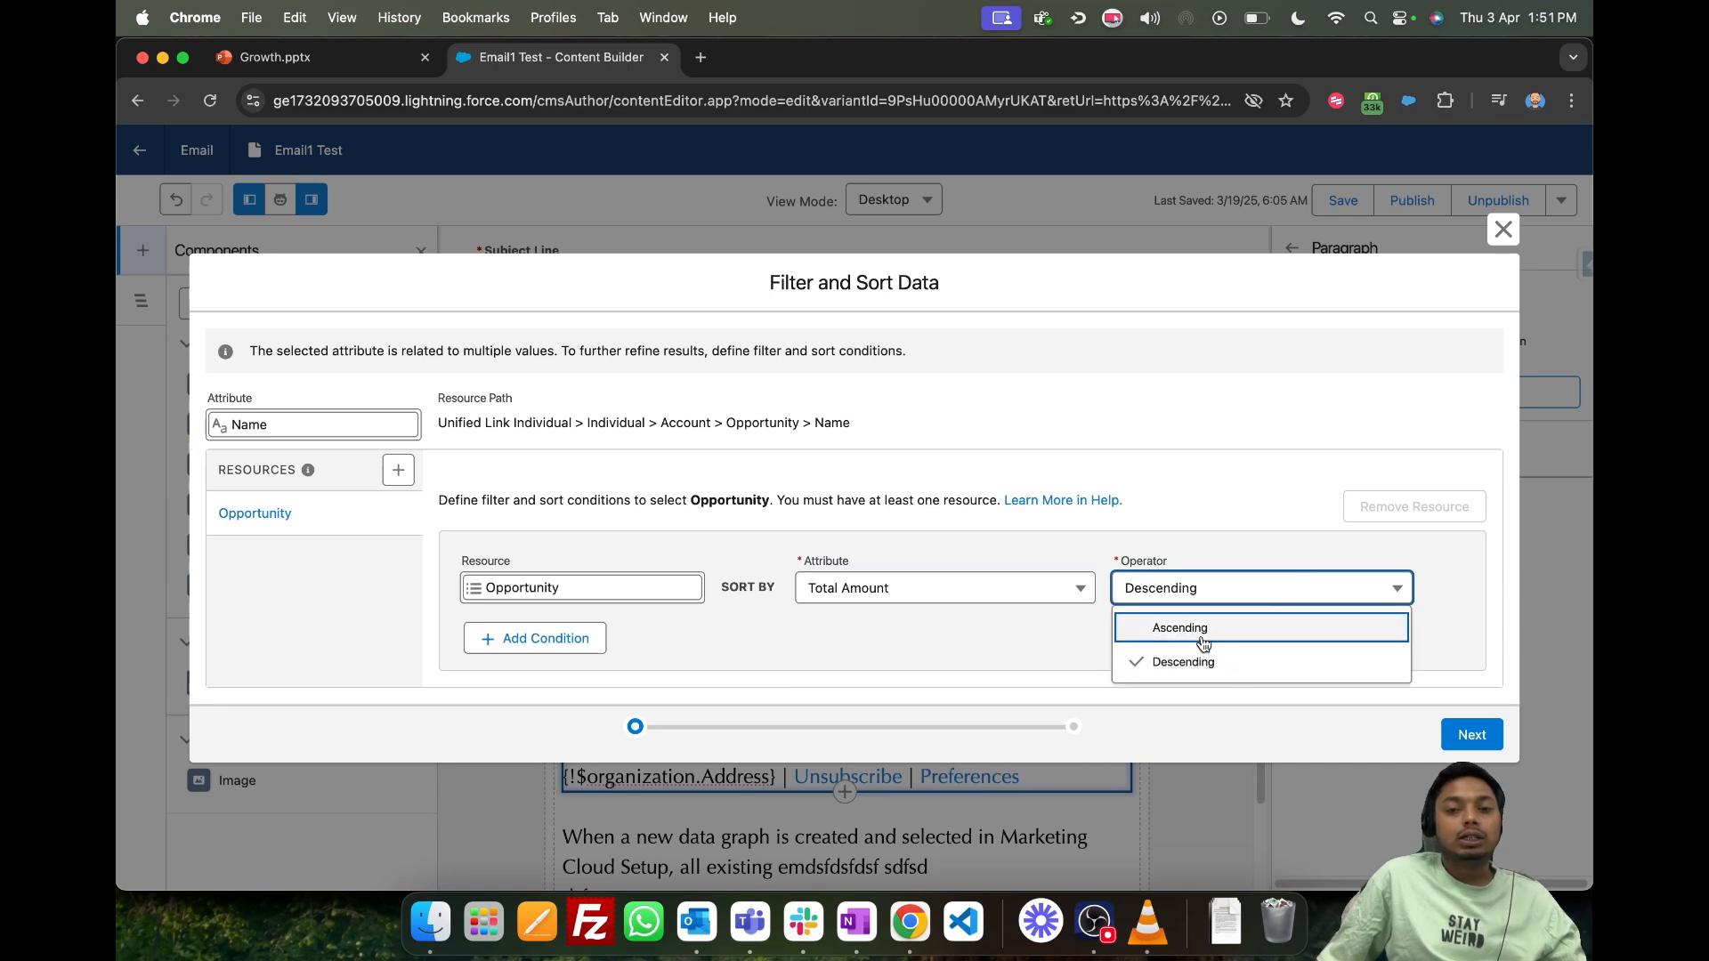
click(1191, 662)
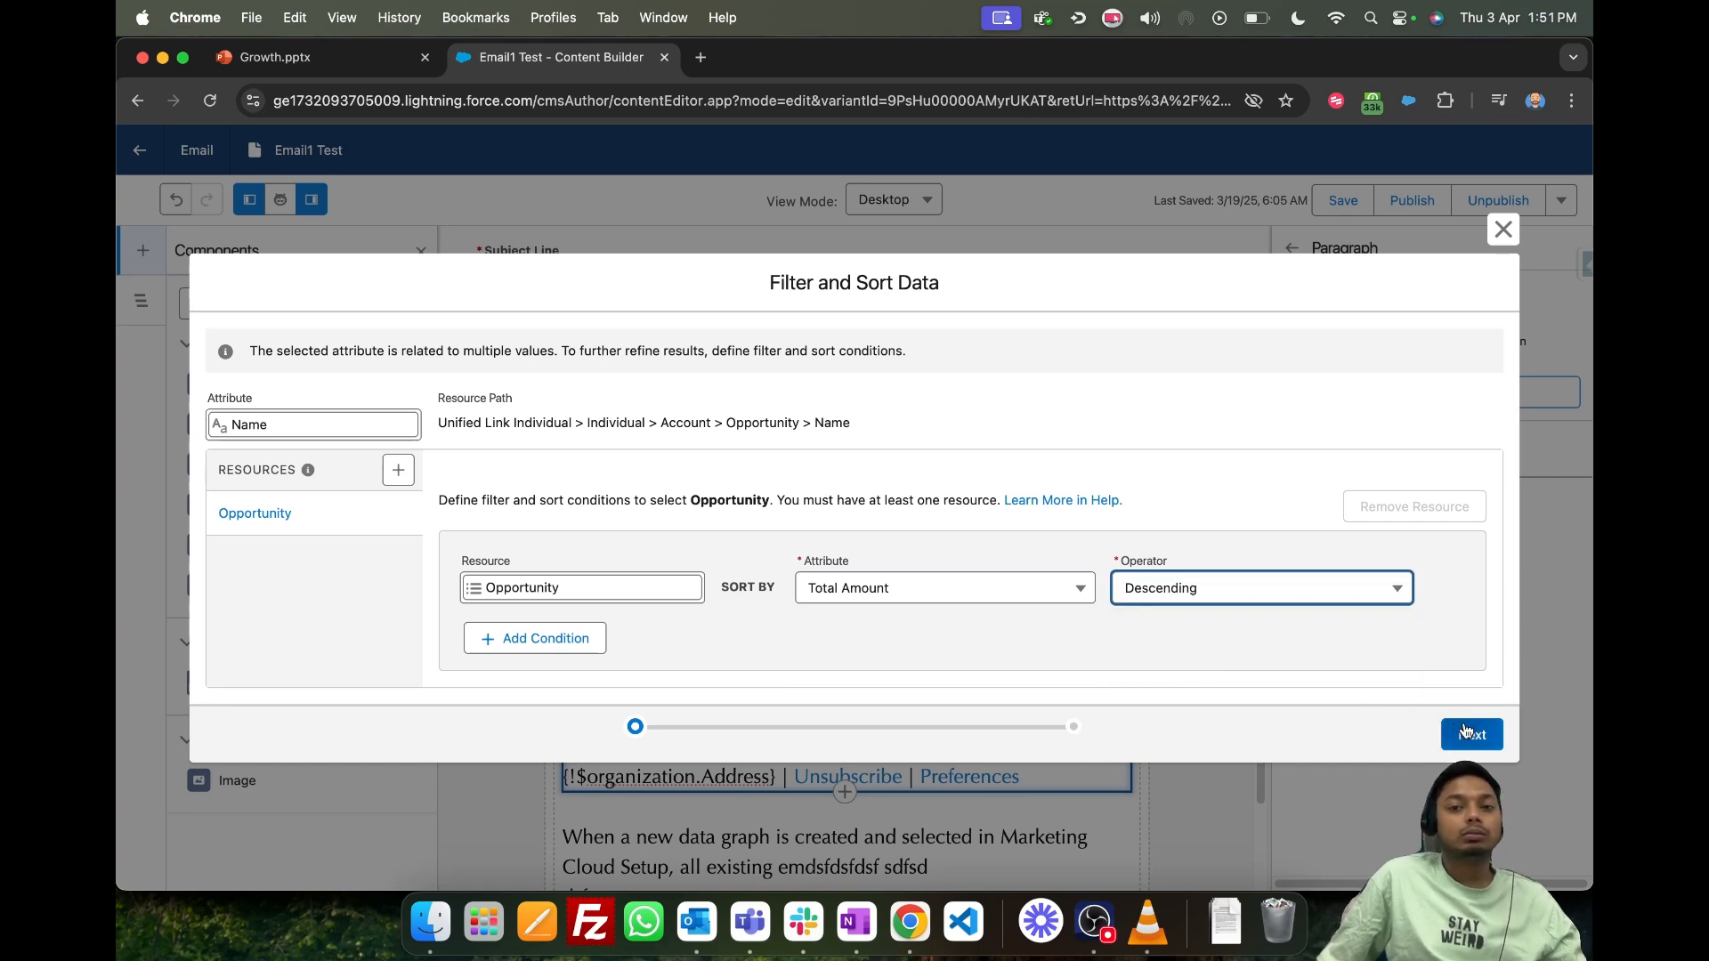
click(1465, 731)
click(1465, 708)
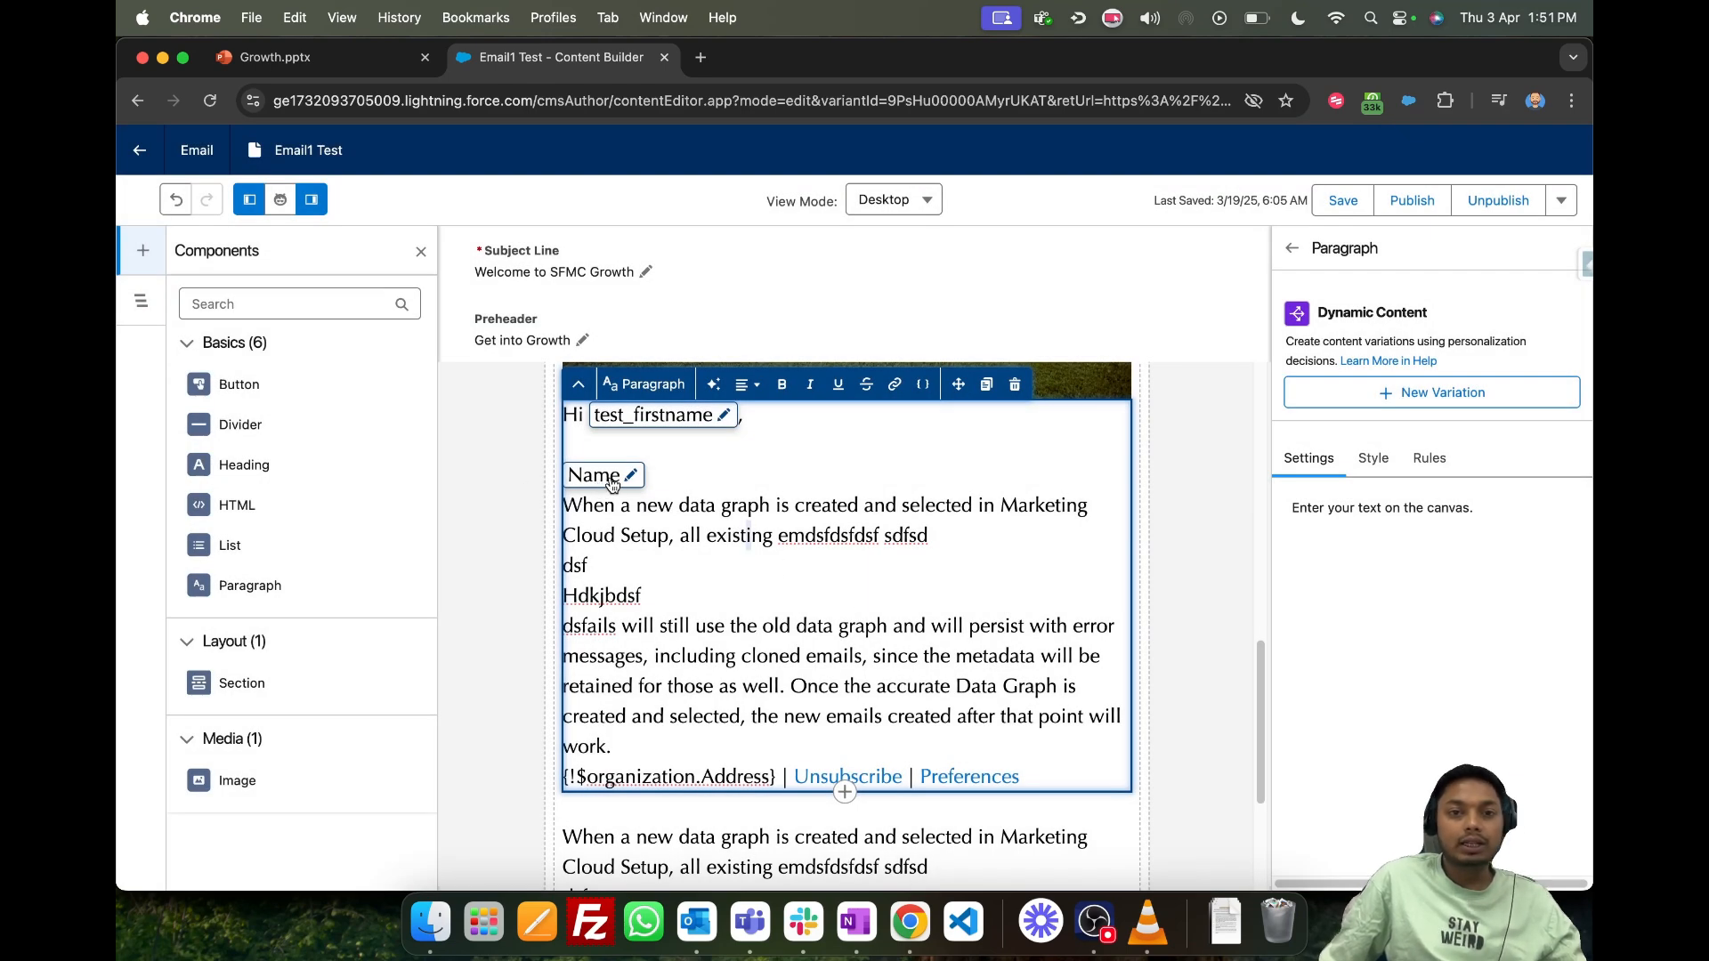
- Reopen the Name merge field to review its filter and sort conditions, and finish without changing them
click(628, 478)
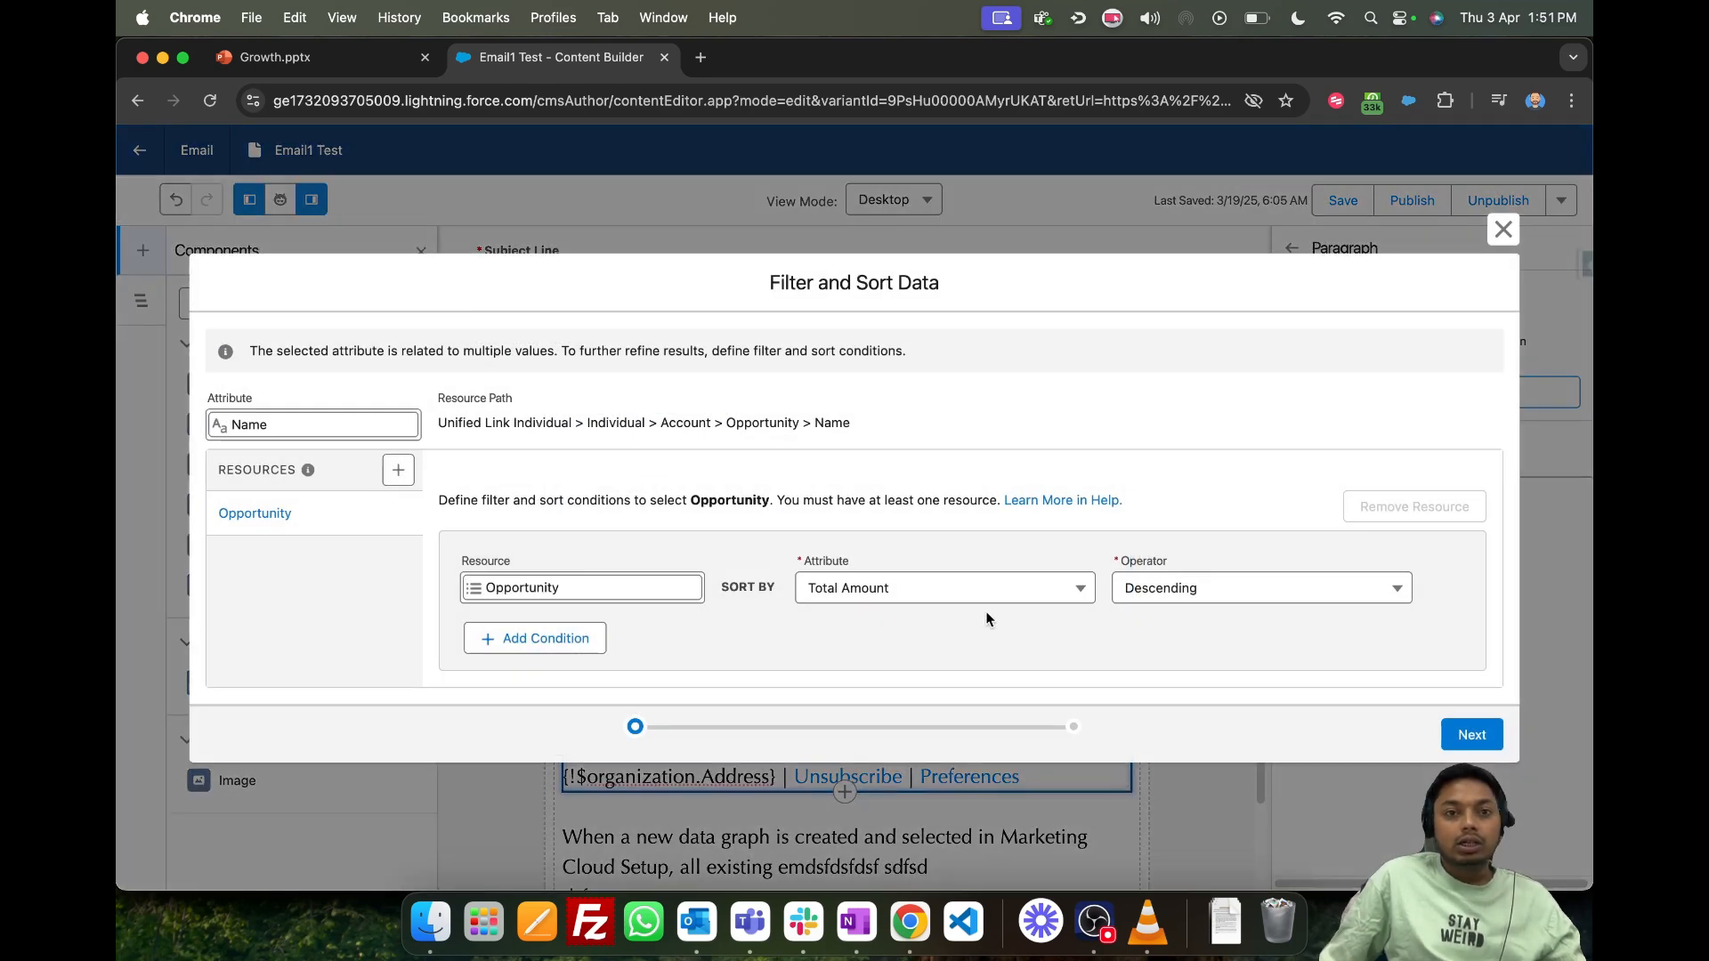
click(1471, 734)
click(1468, 708)
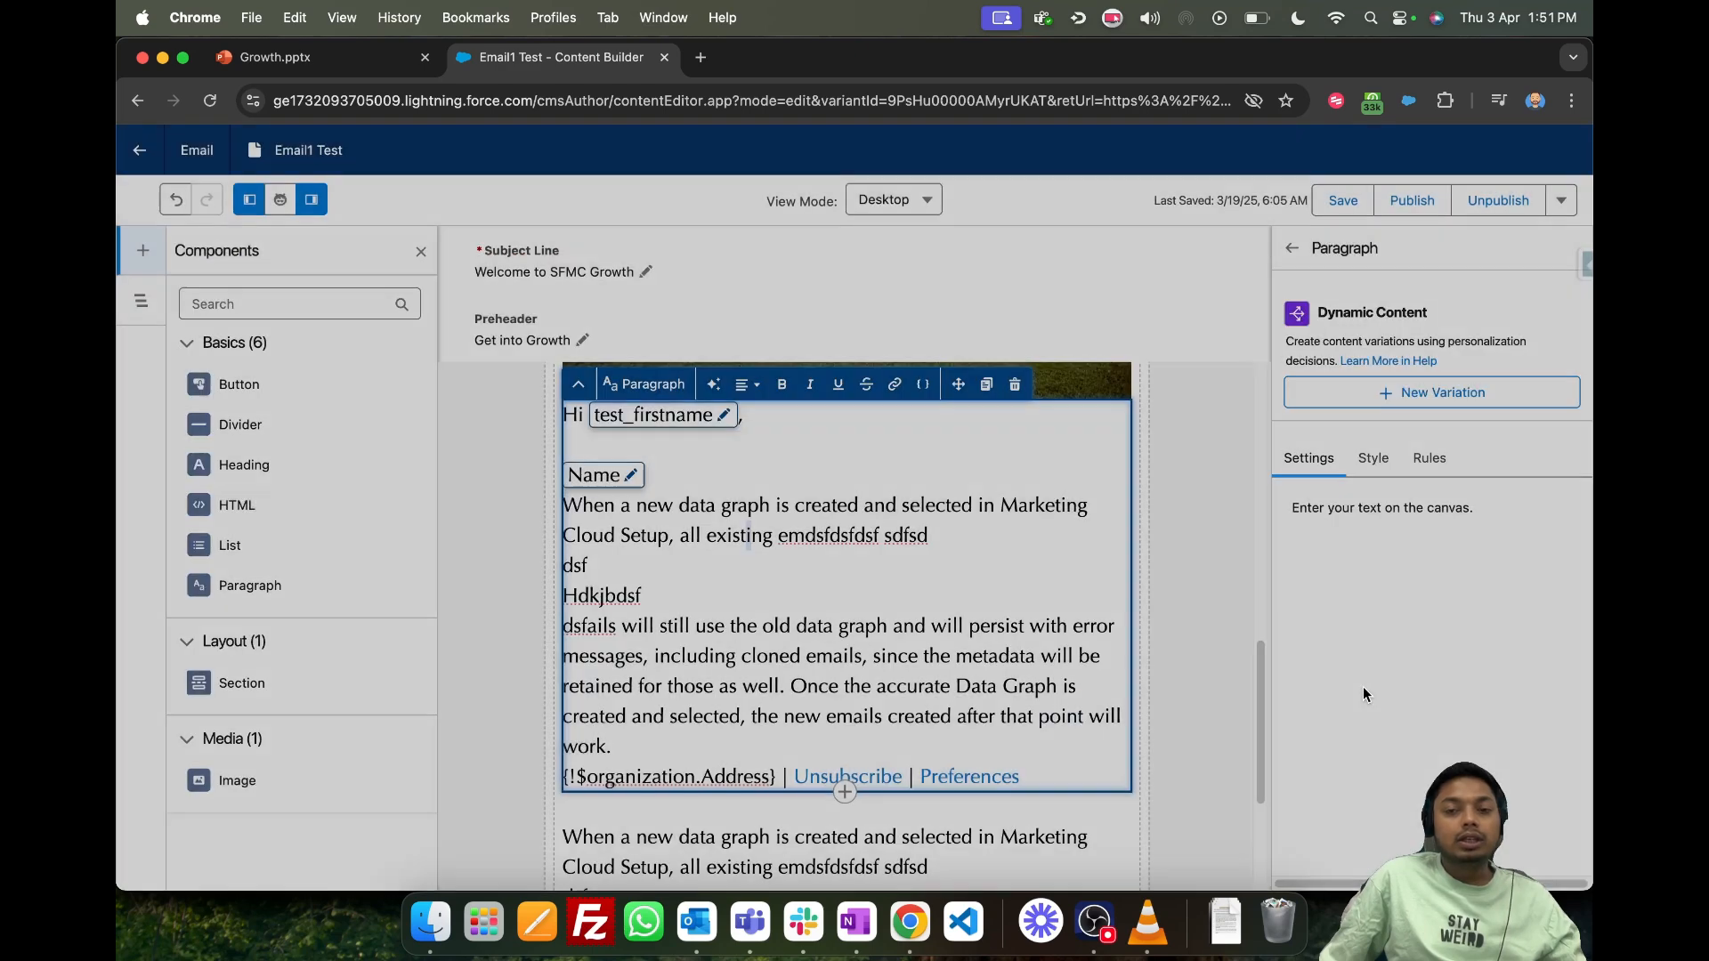
- Review the email's images and both body paragraphs, including the first paragraph's style and settings options
click(706, 483)
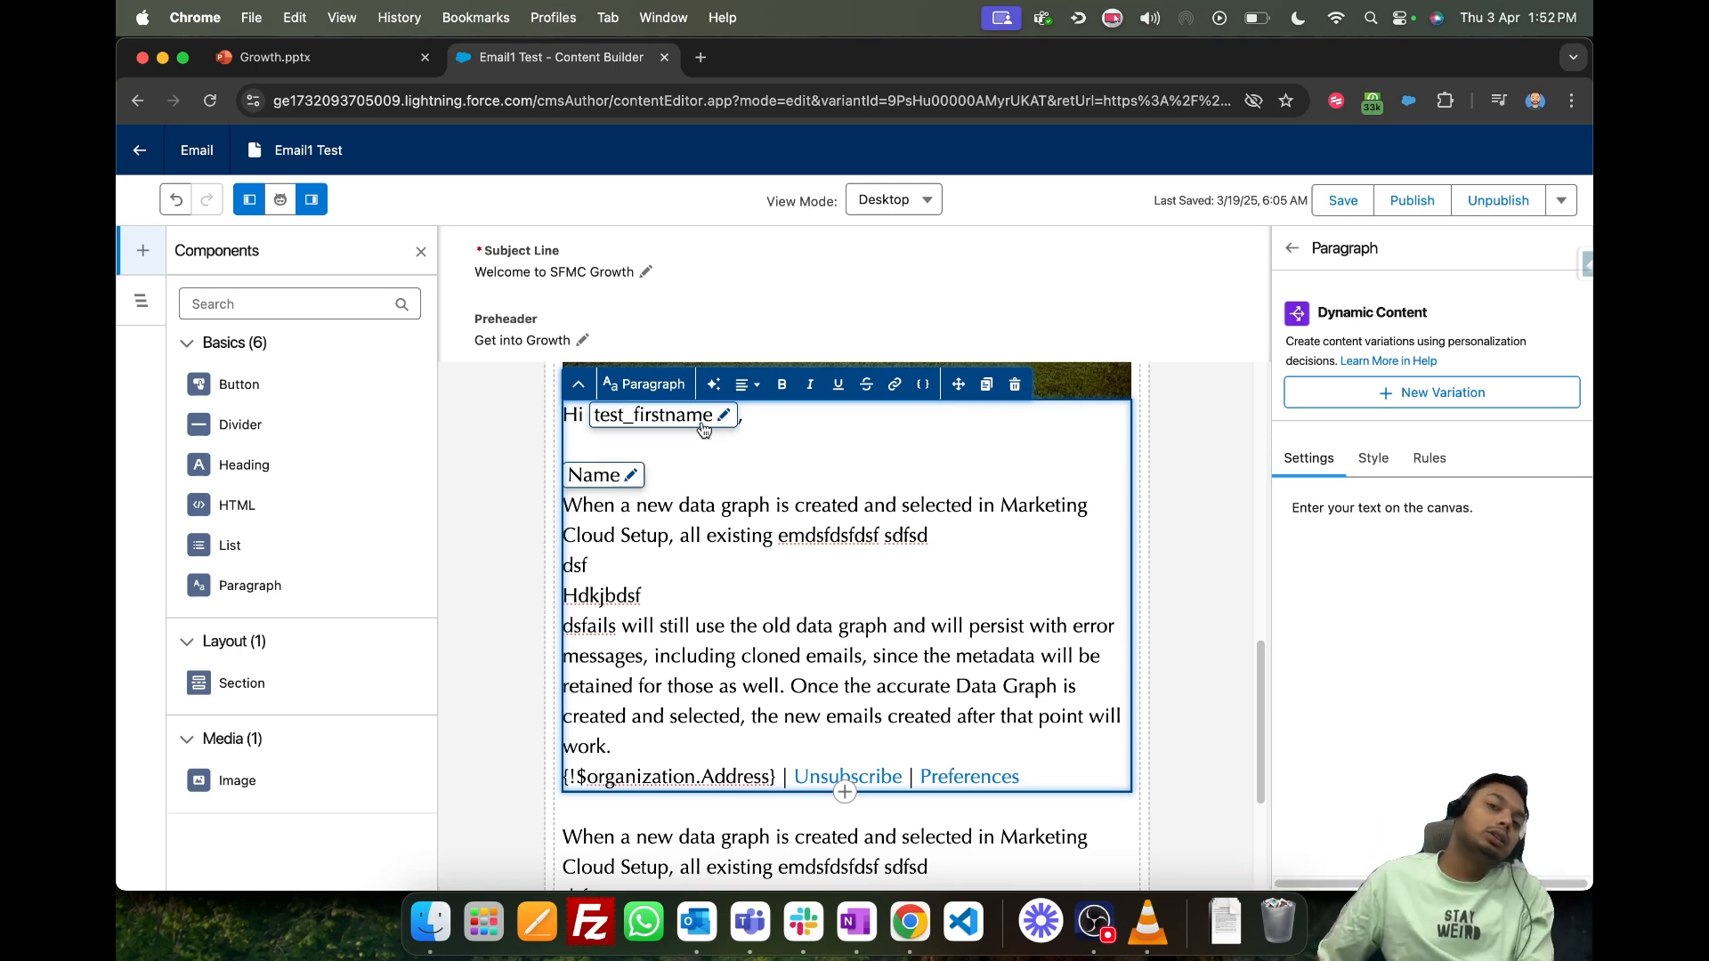
scroll(608, 449, up, 2)
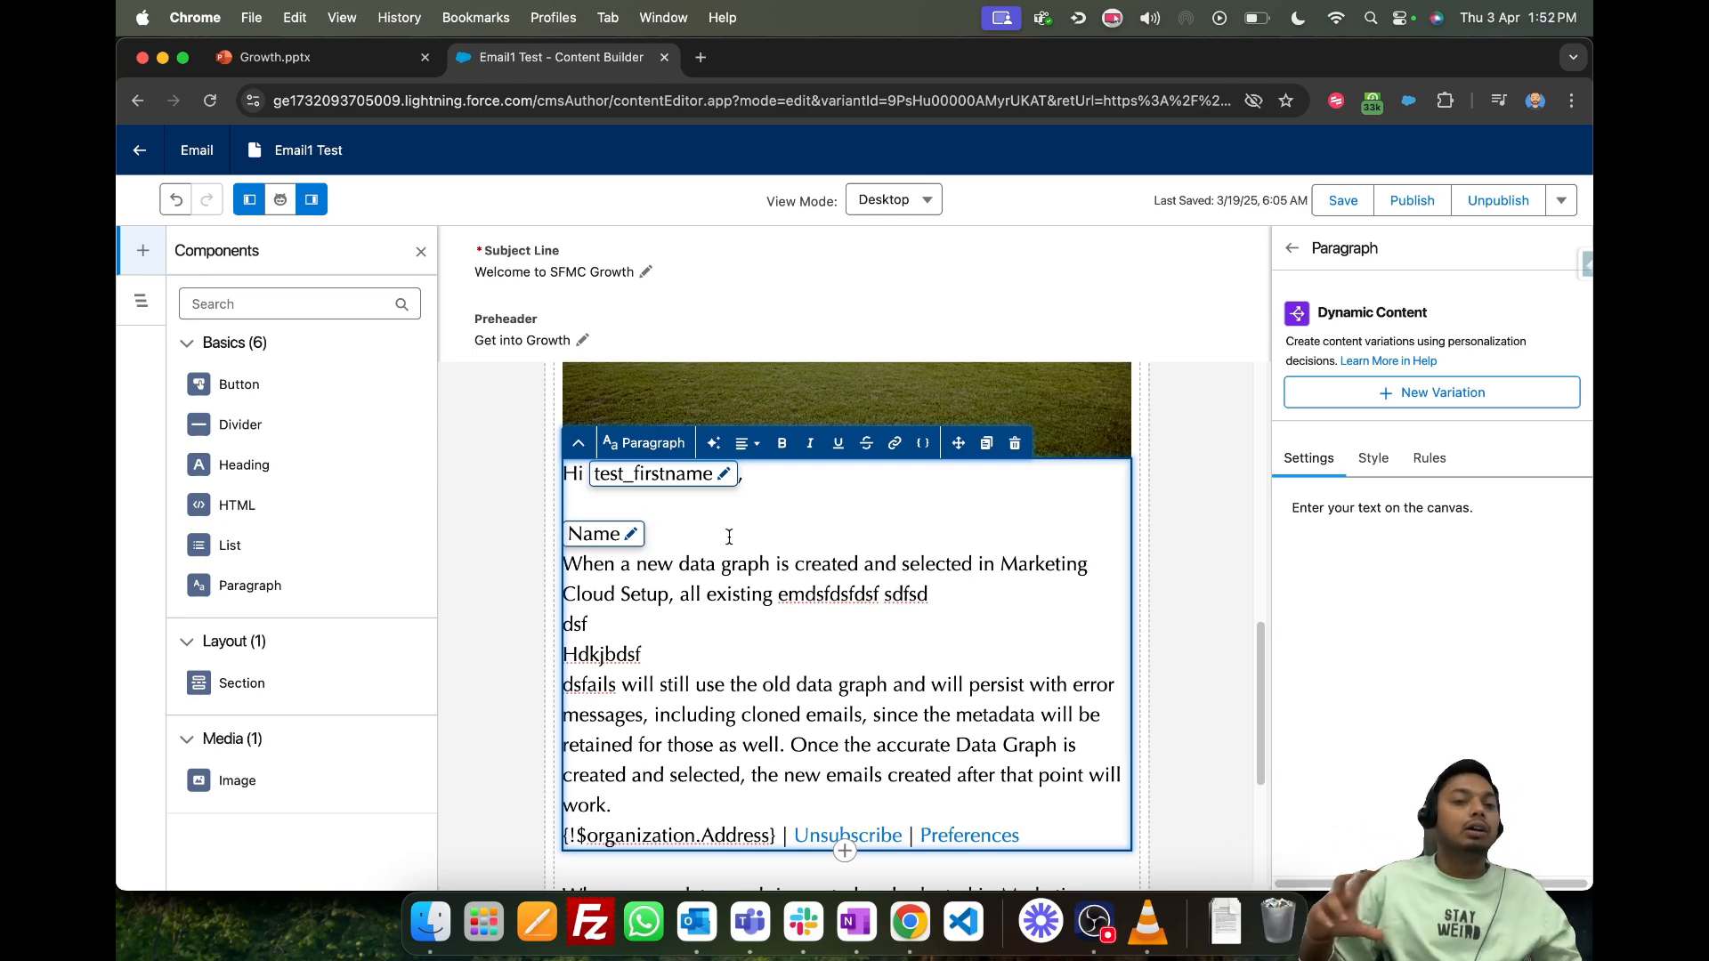
scroll(823, 632, up, 10)
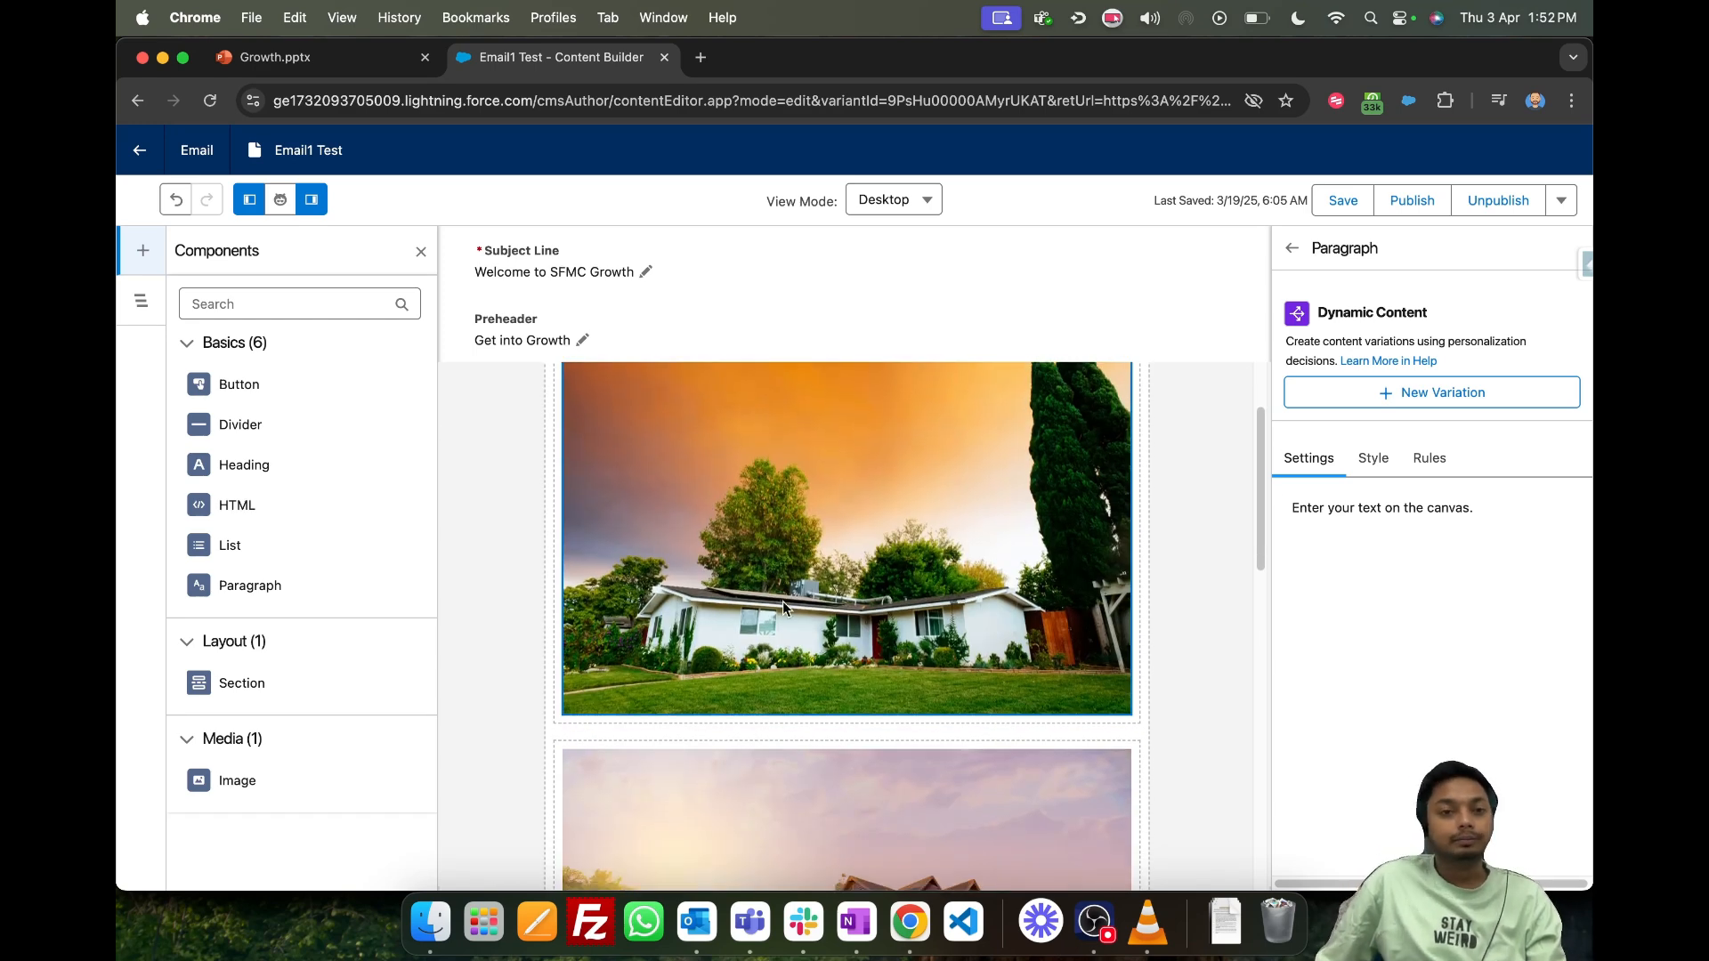
scroll(782, 601, down, 5)
scroll(808, 764, down, 2)
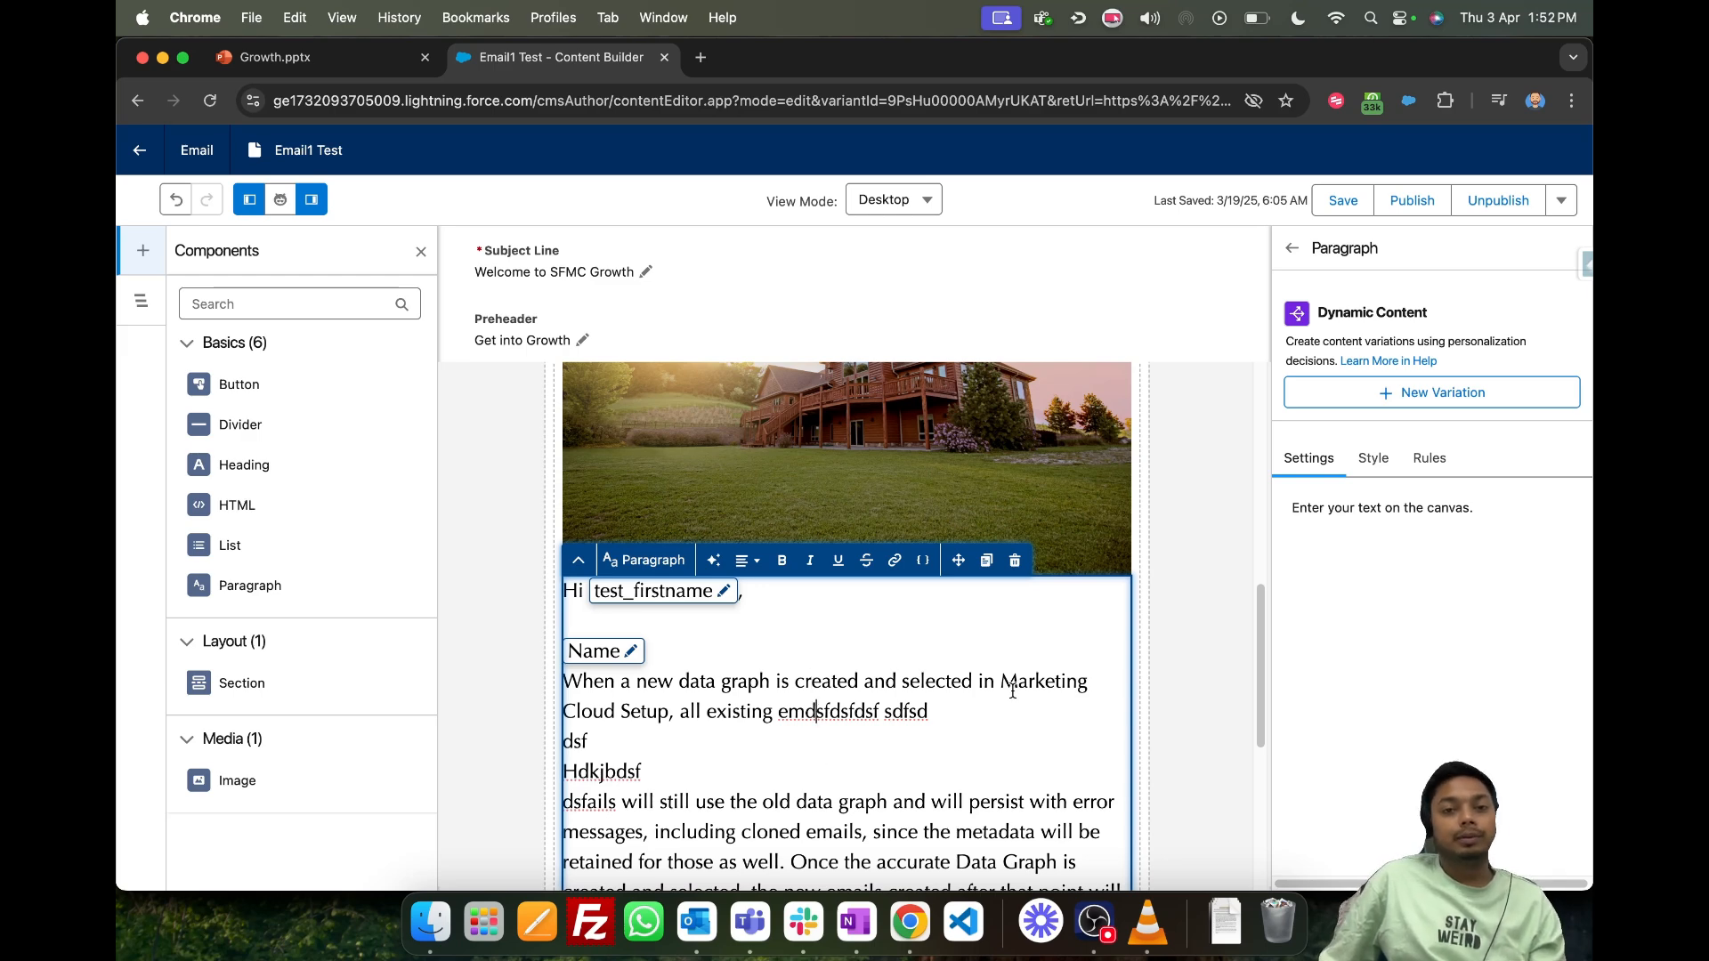
scroll(770, 749, down, 10)
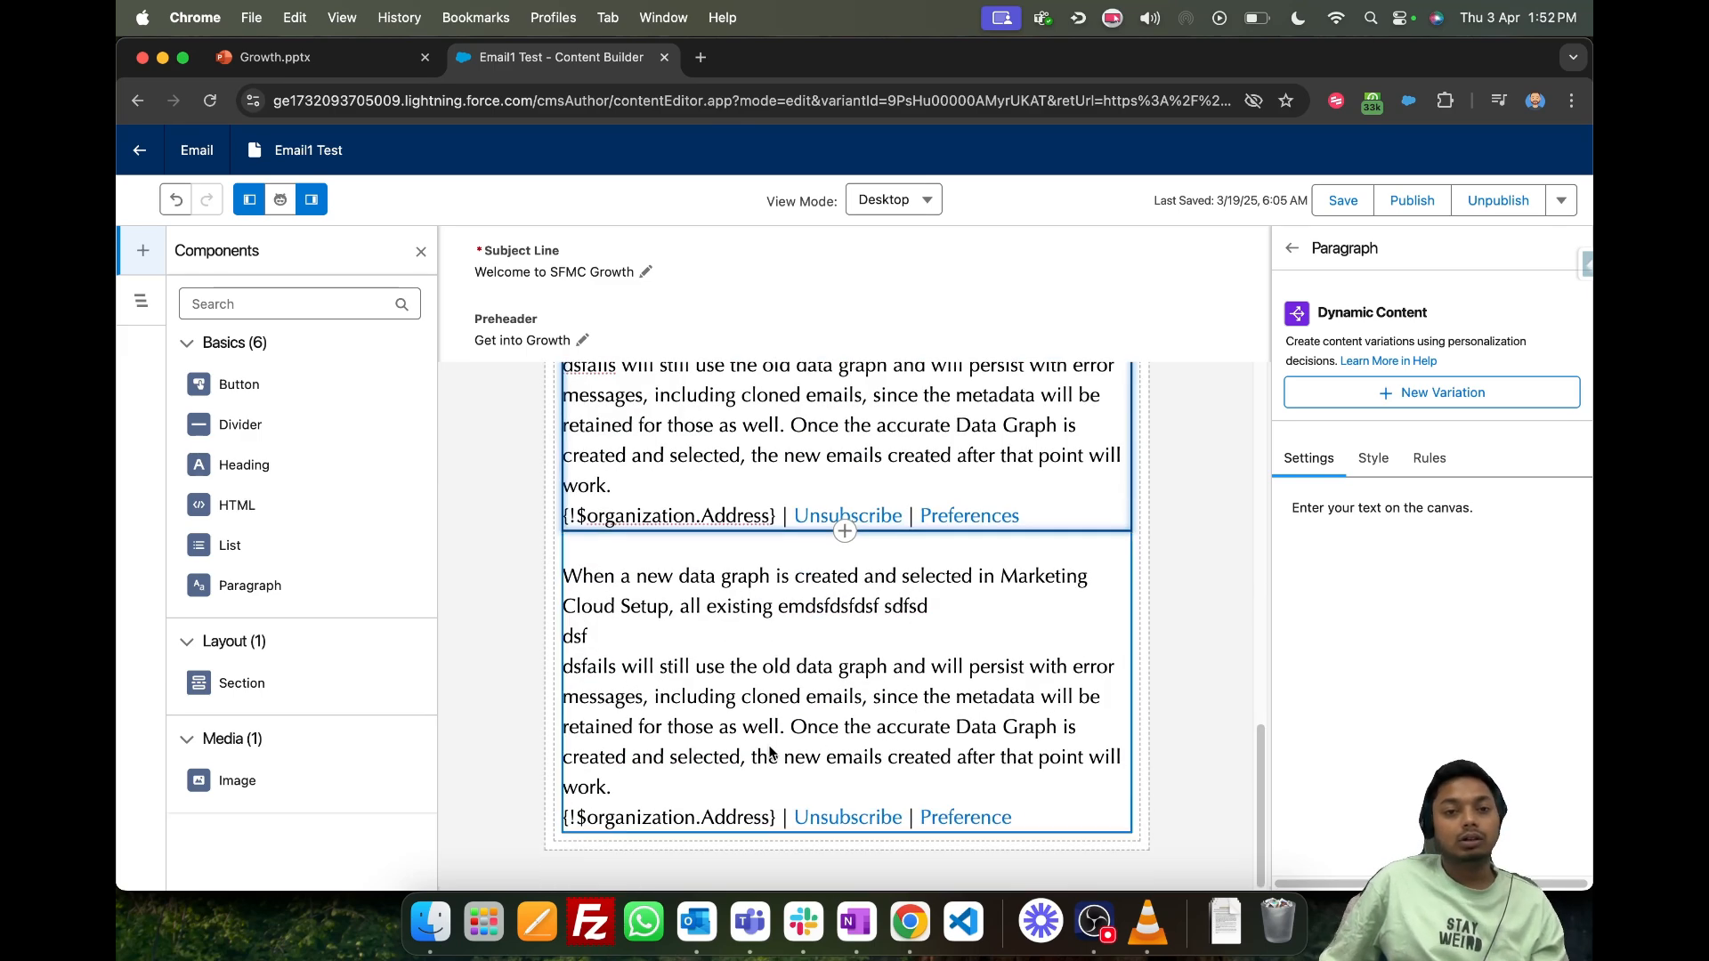
click(754, 722)
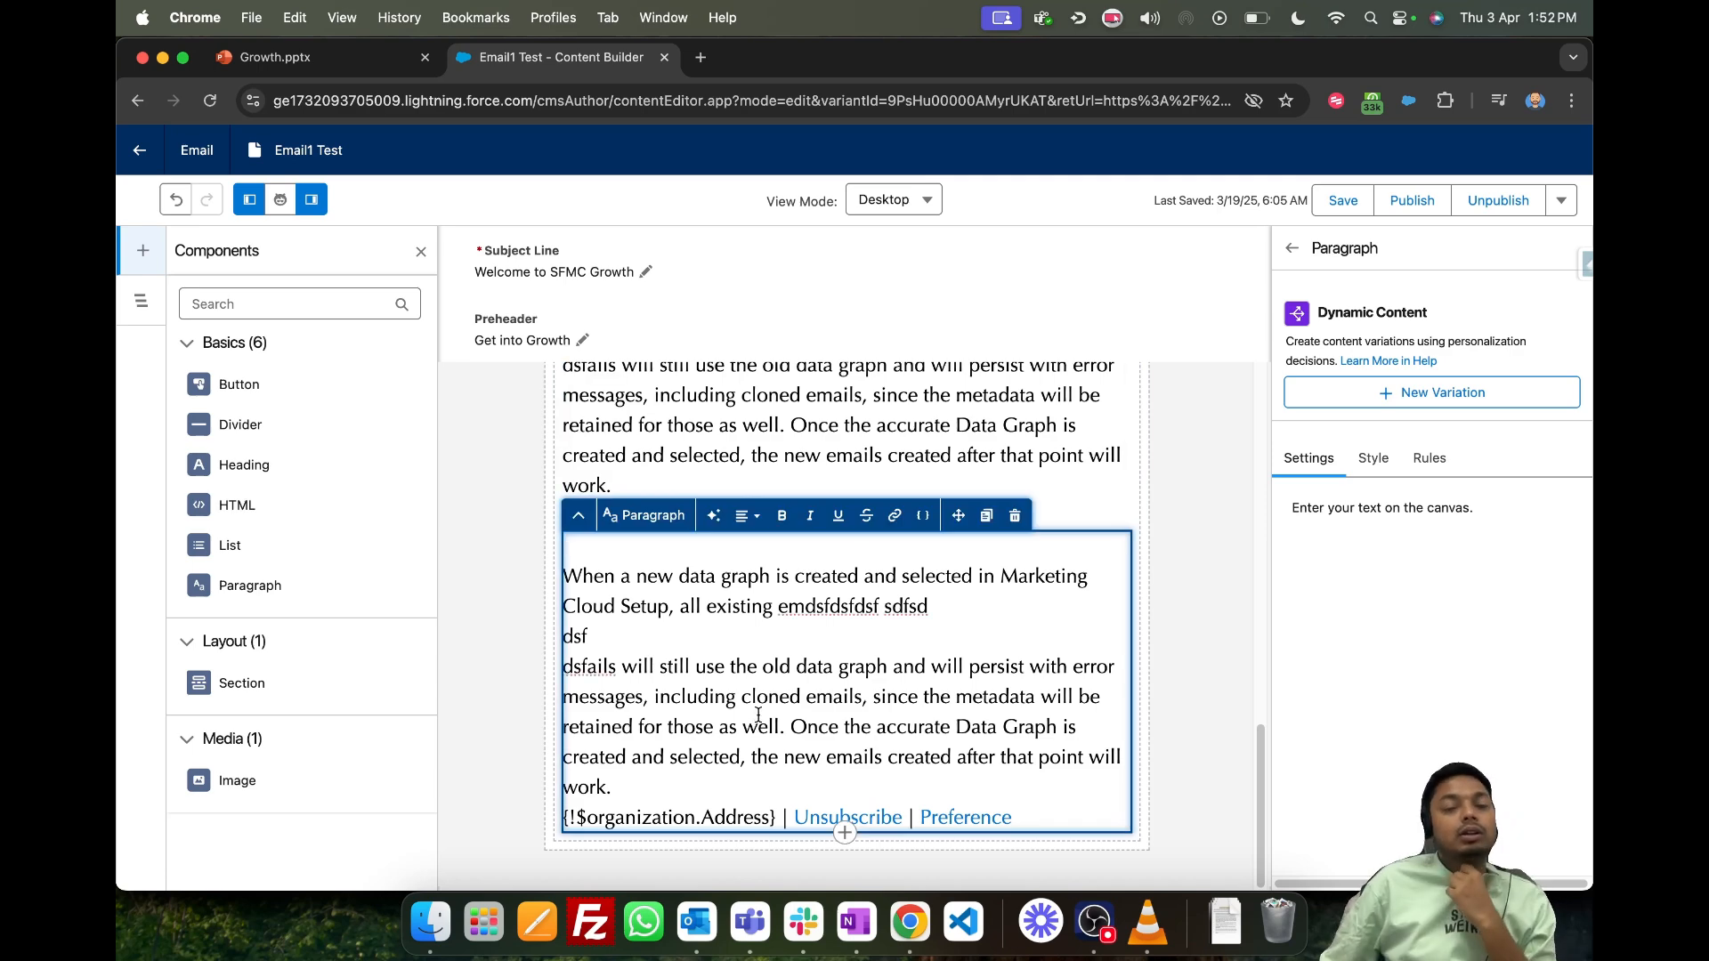
scroll(752, 708, up, 10)
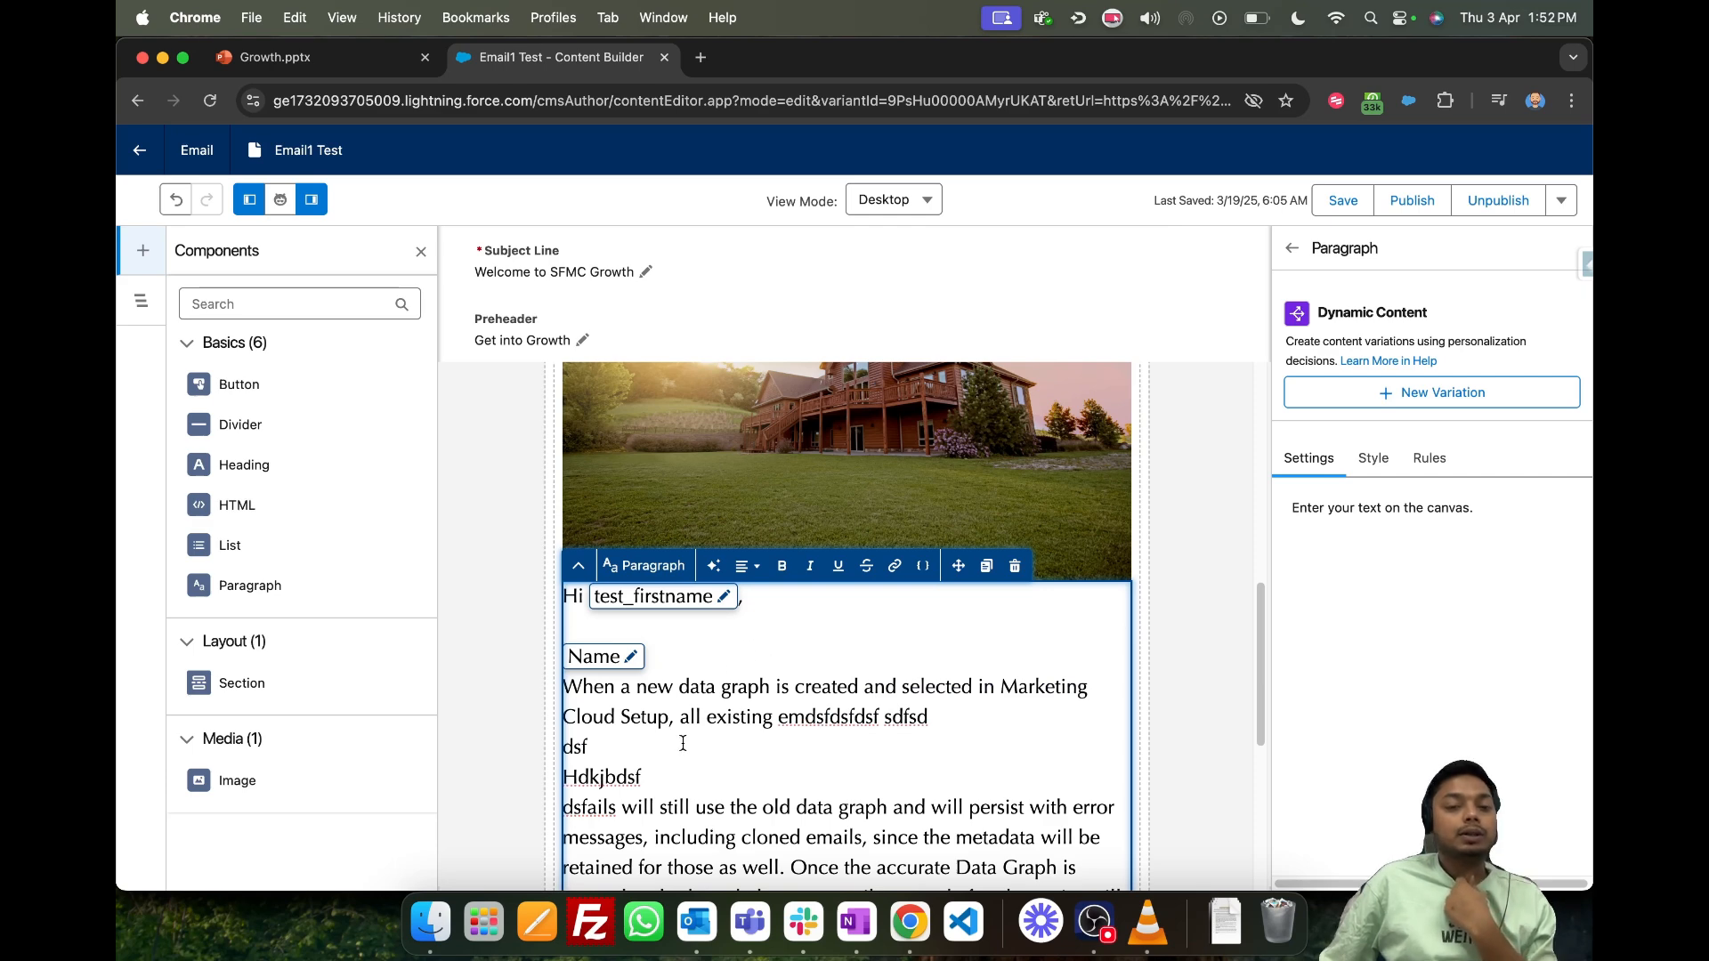
scroll(696, 739, down, 1)
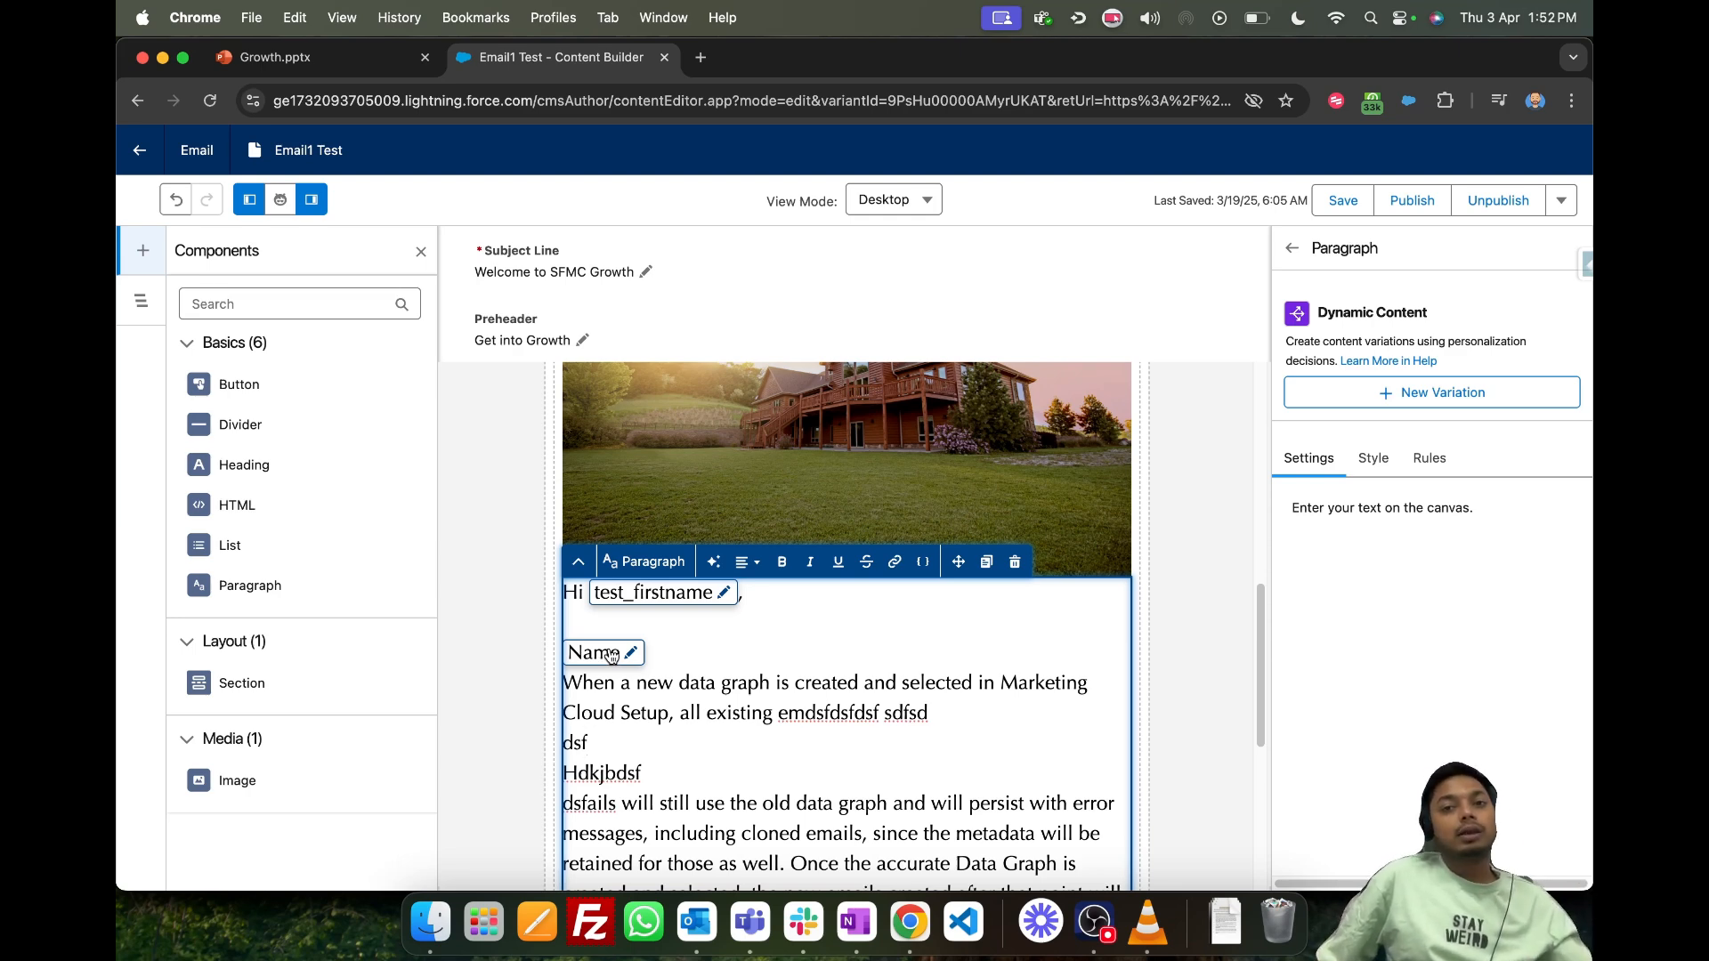
click(1373, 458)
click(1305, 460)
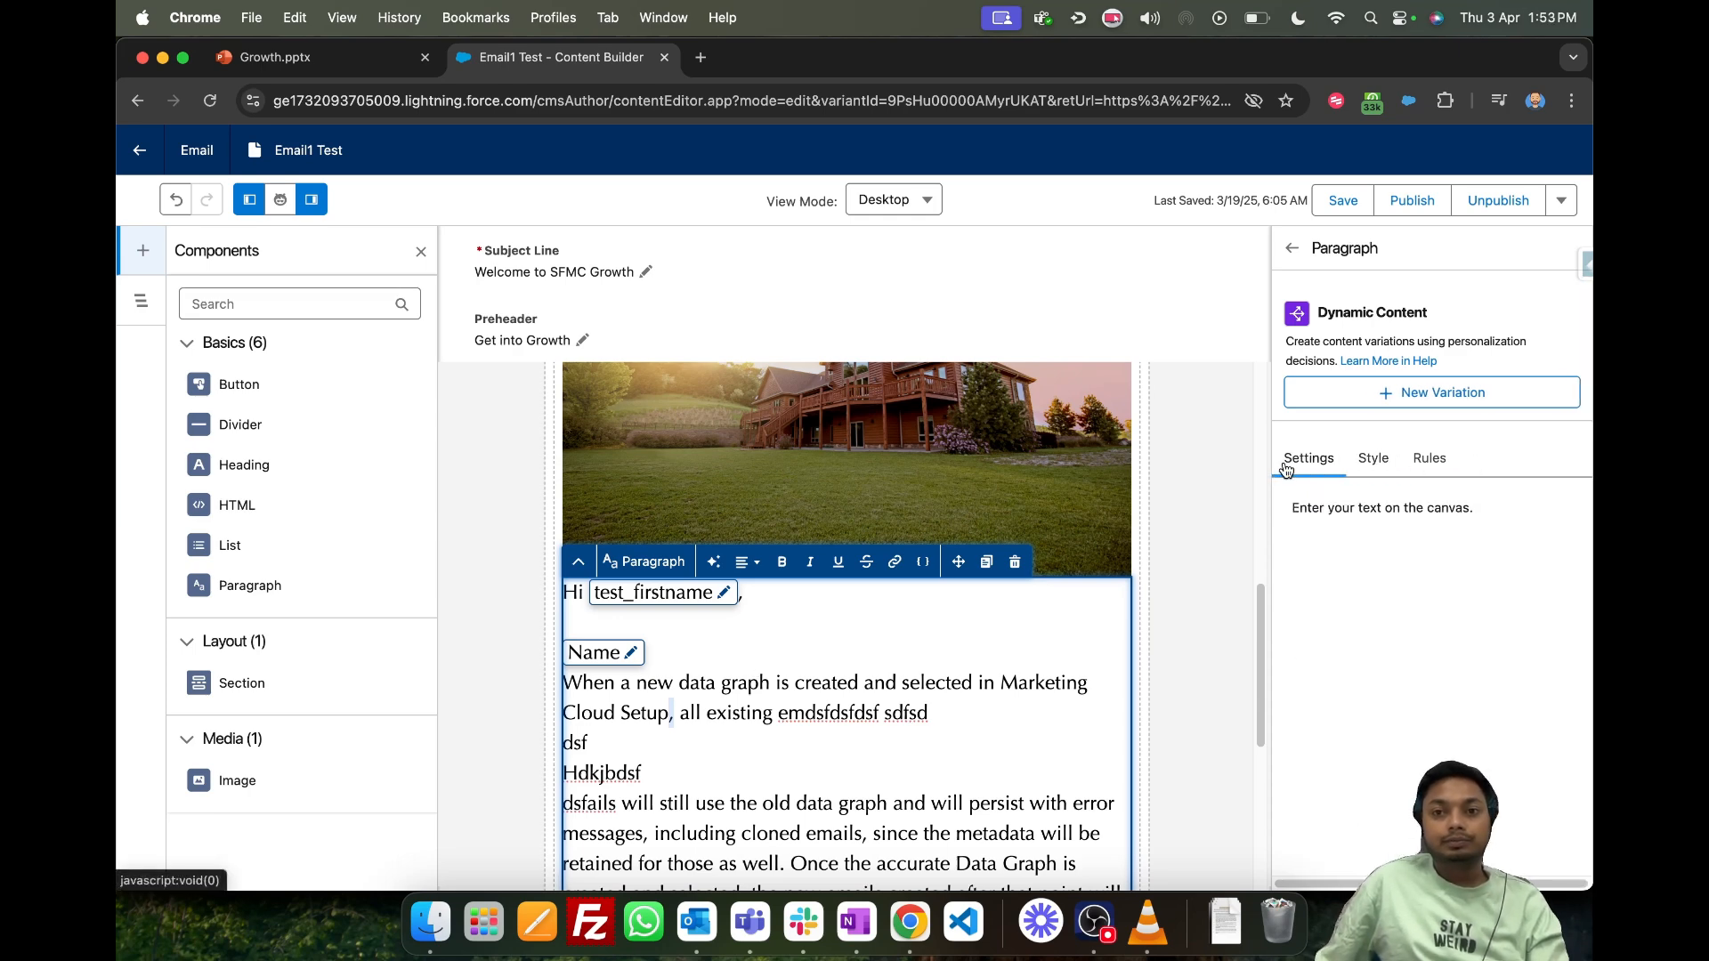
- Browse the workspace folders for a brand and apply the Green Brand from Folder1Test to the whole email
click(1204, 518)
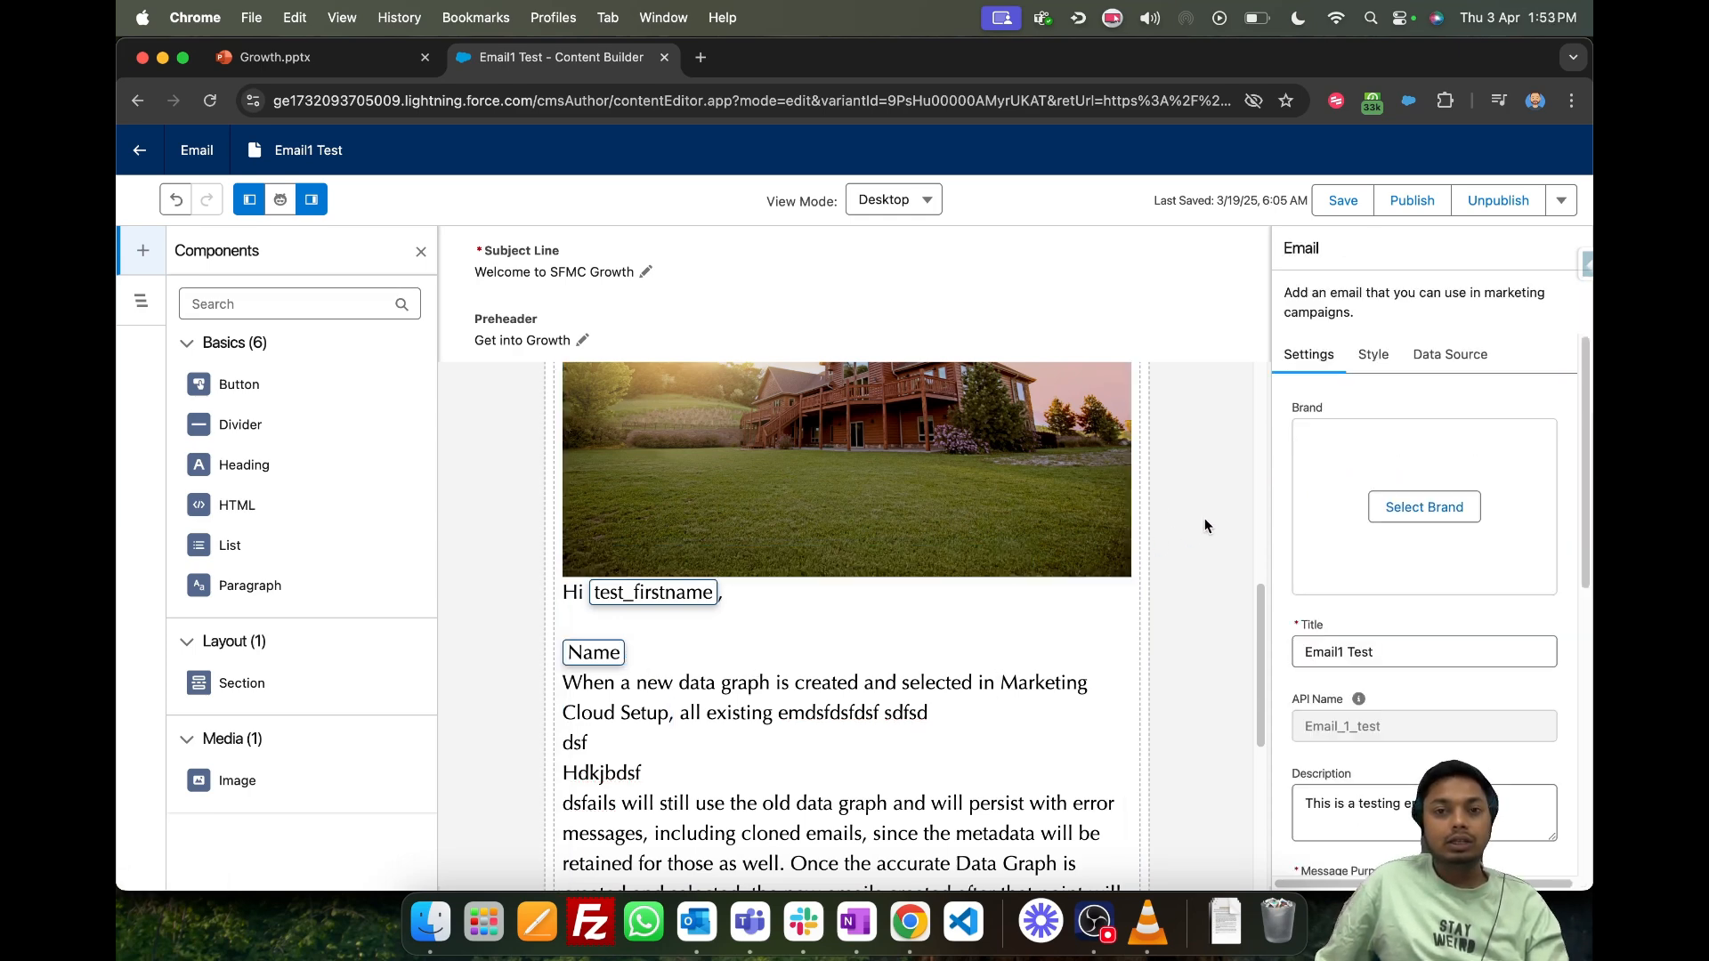
scroll(1157, 512, up, 5)
scroll(1146, 516, up, 2)
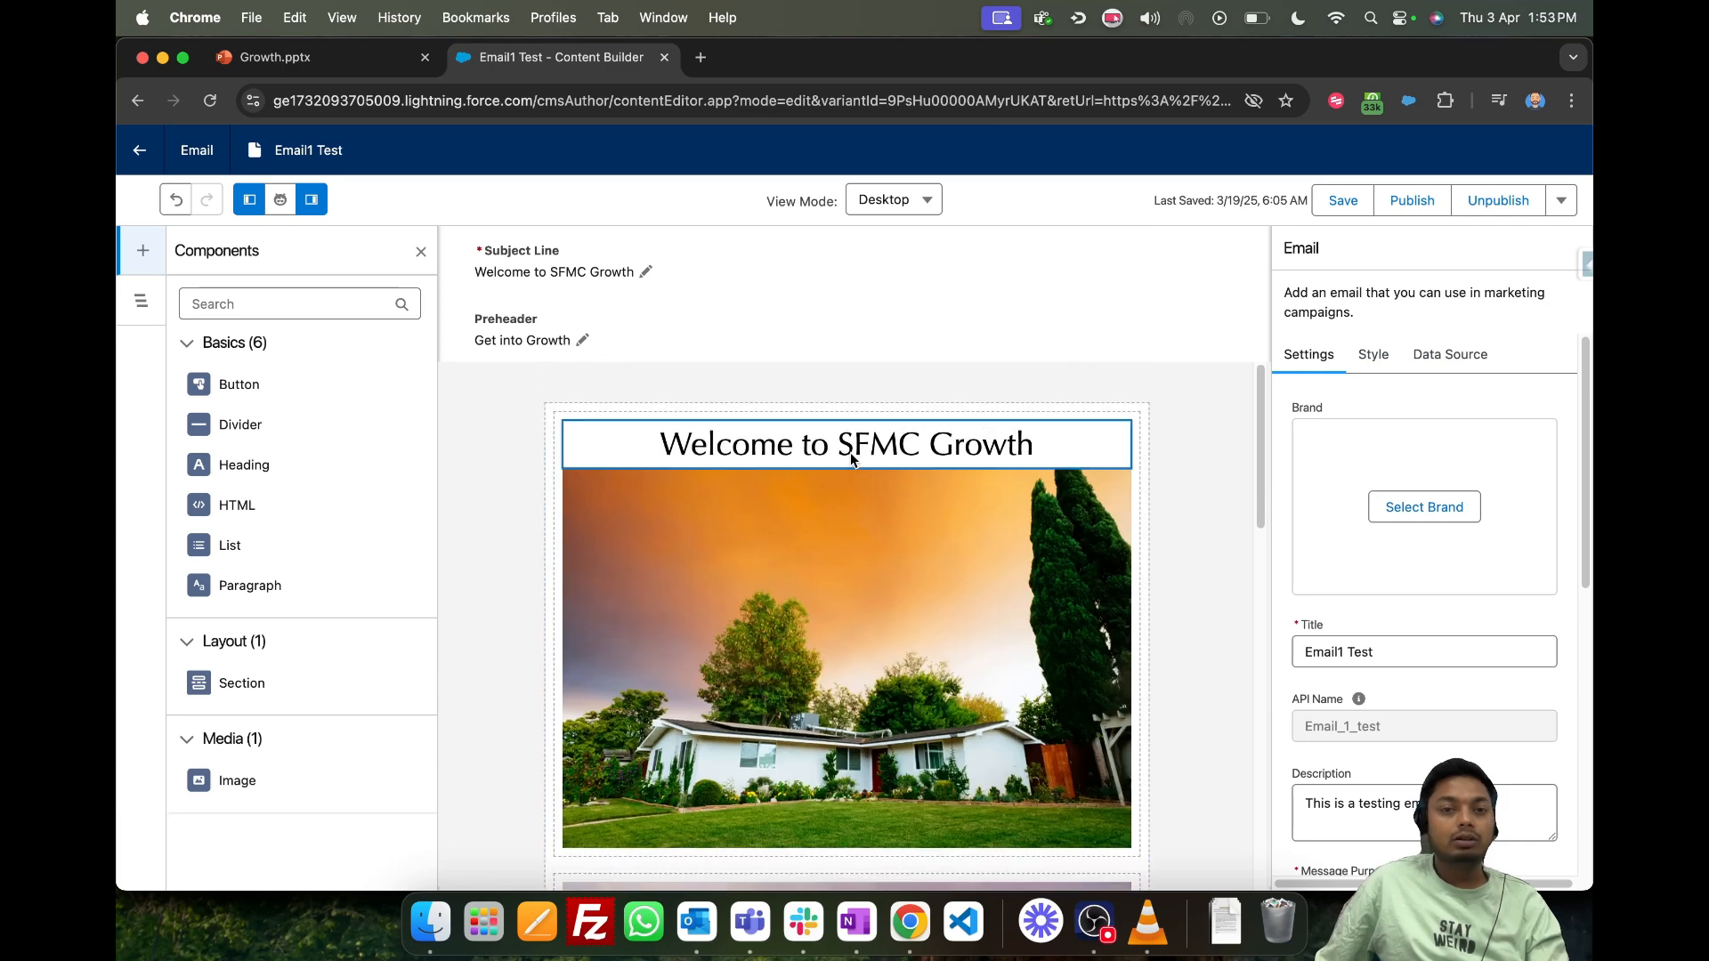
click(648, 408)
click(1162, 495)
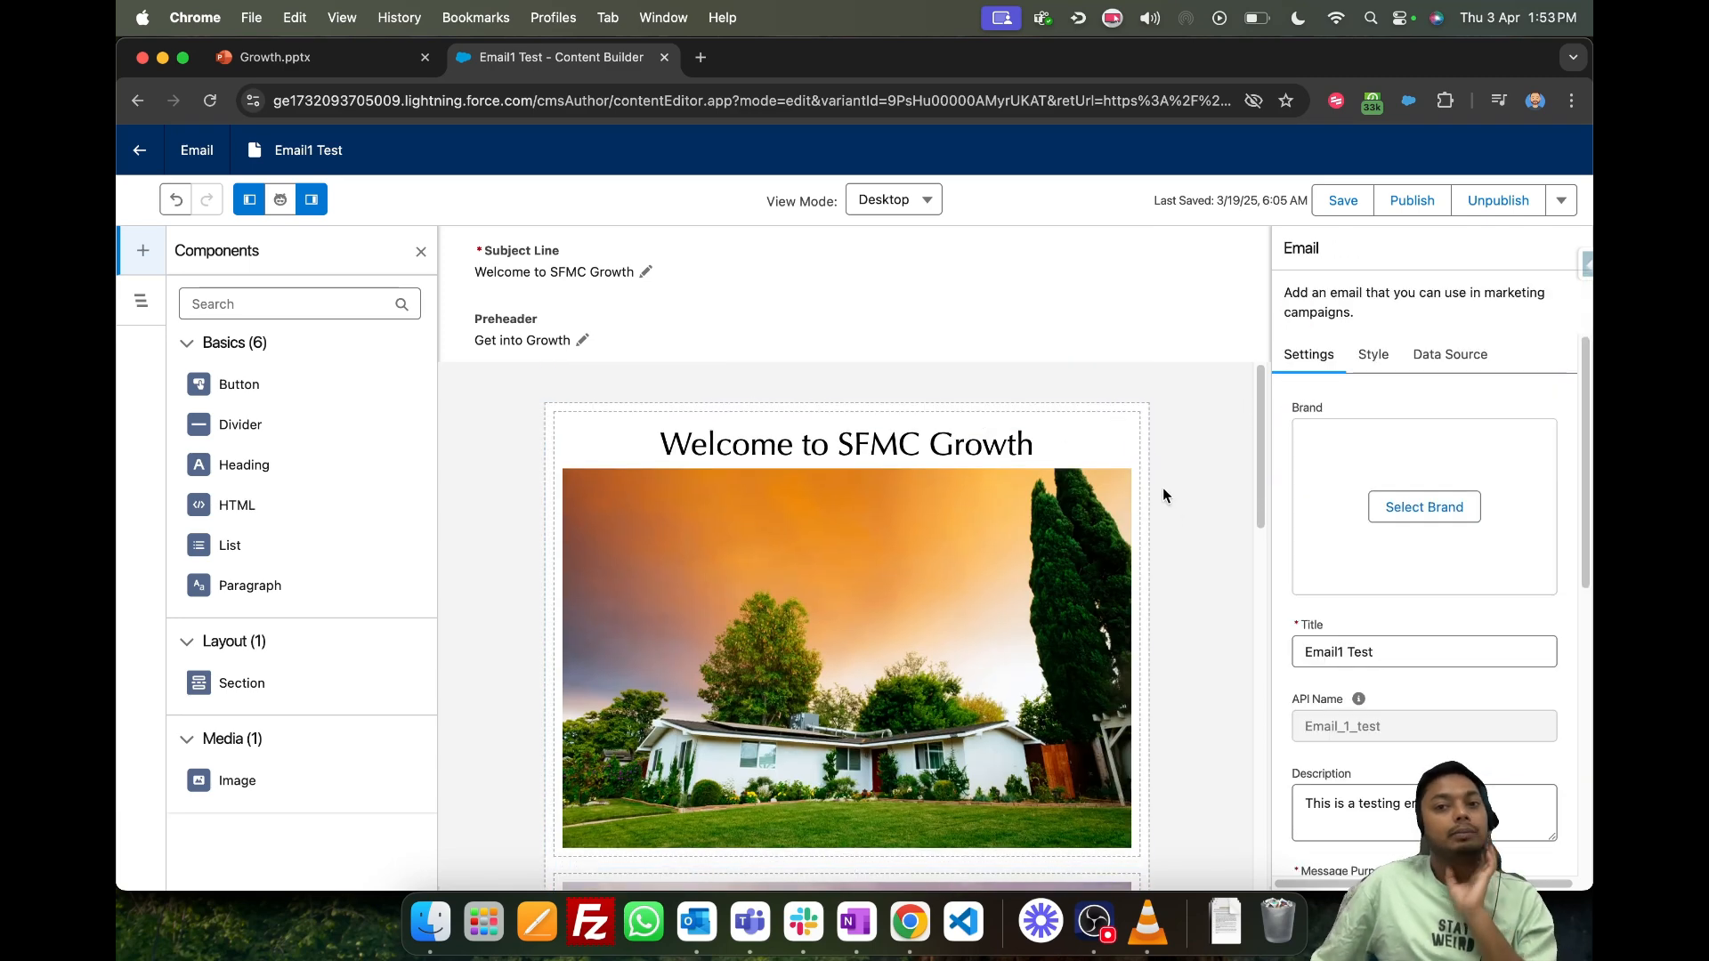
click(1443, 510)
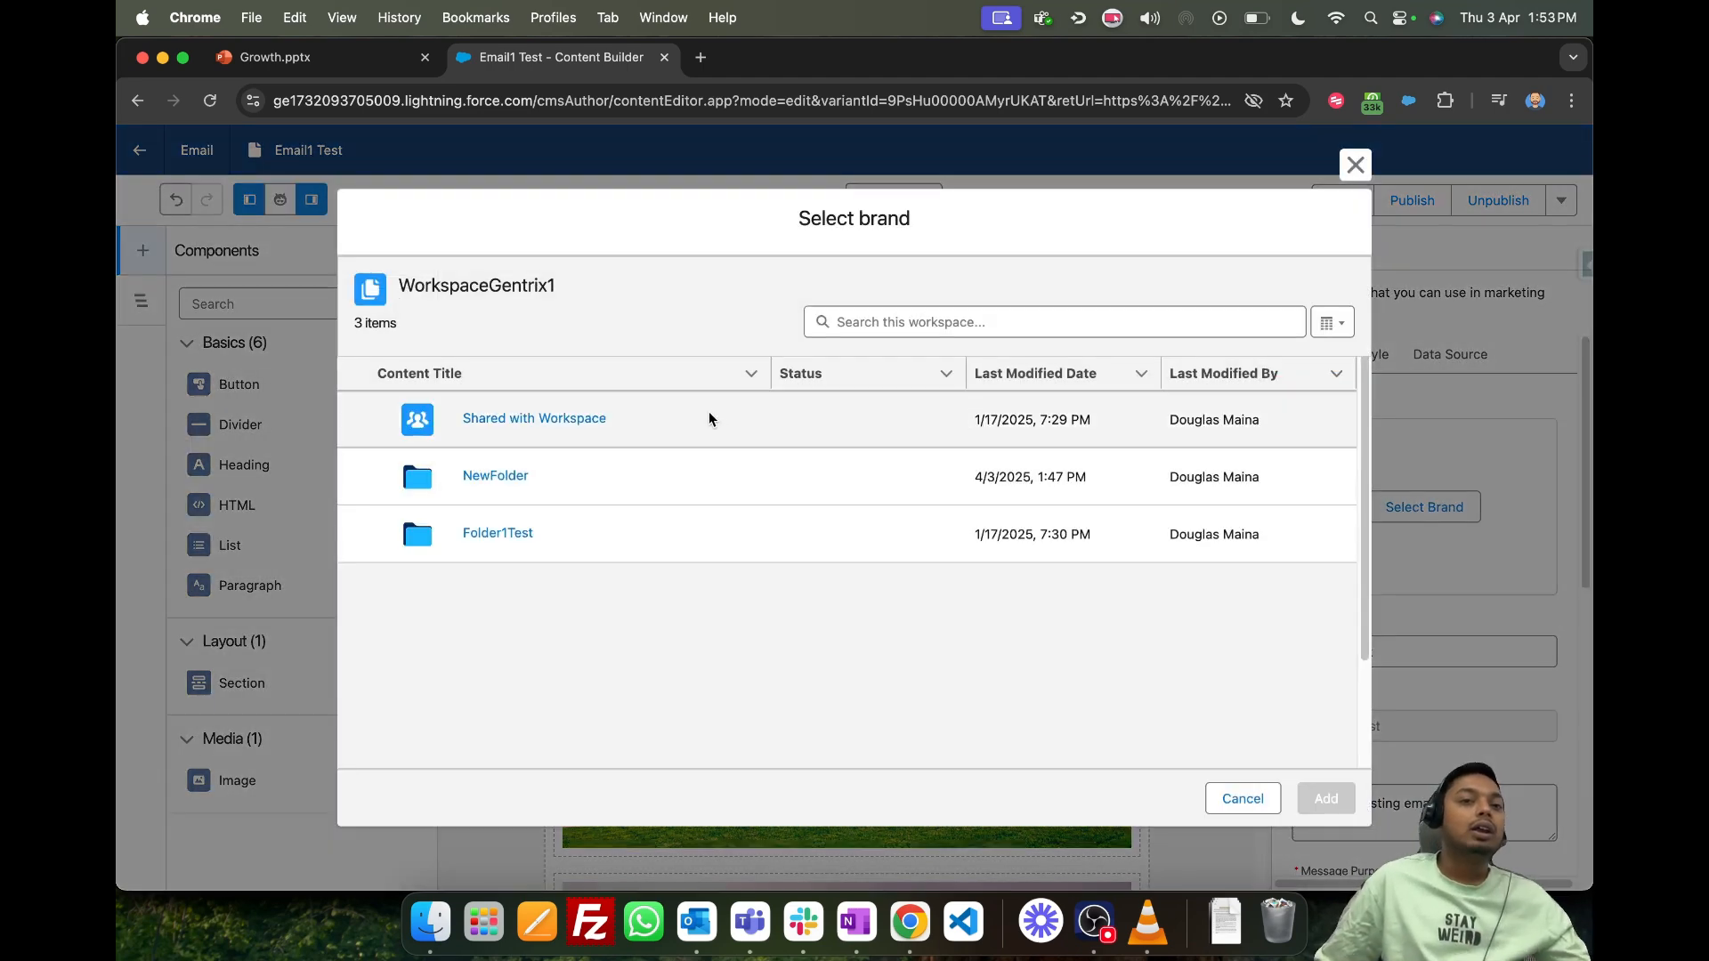
click(495, 477)
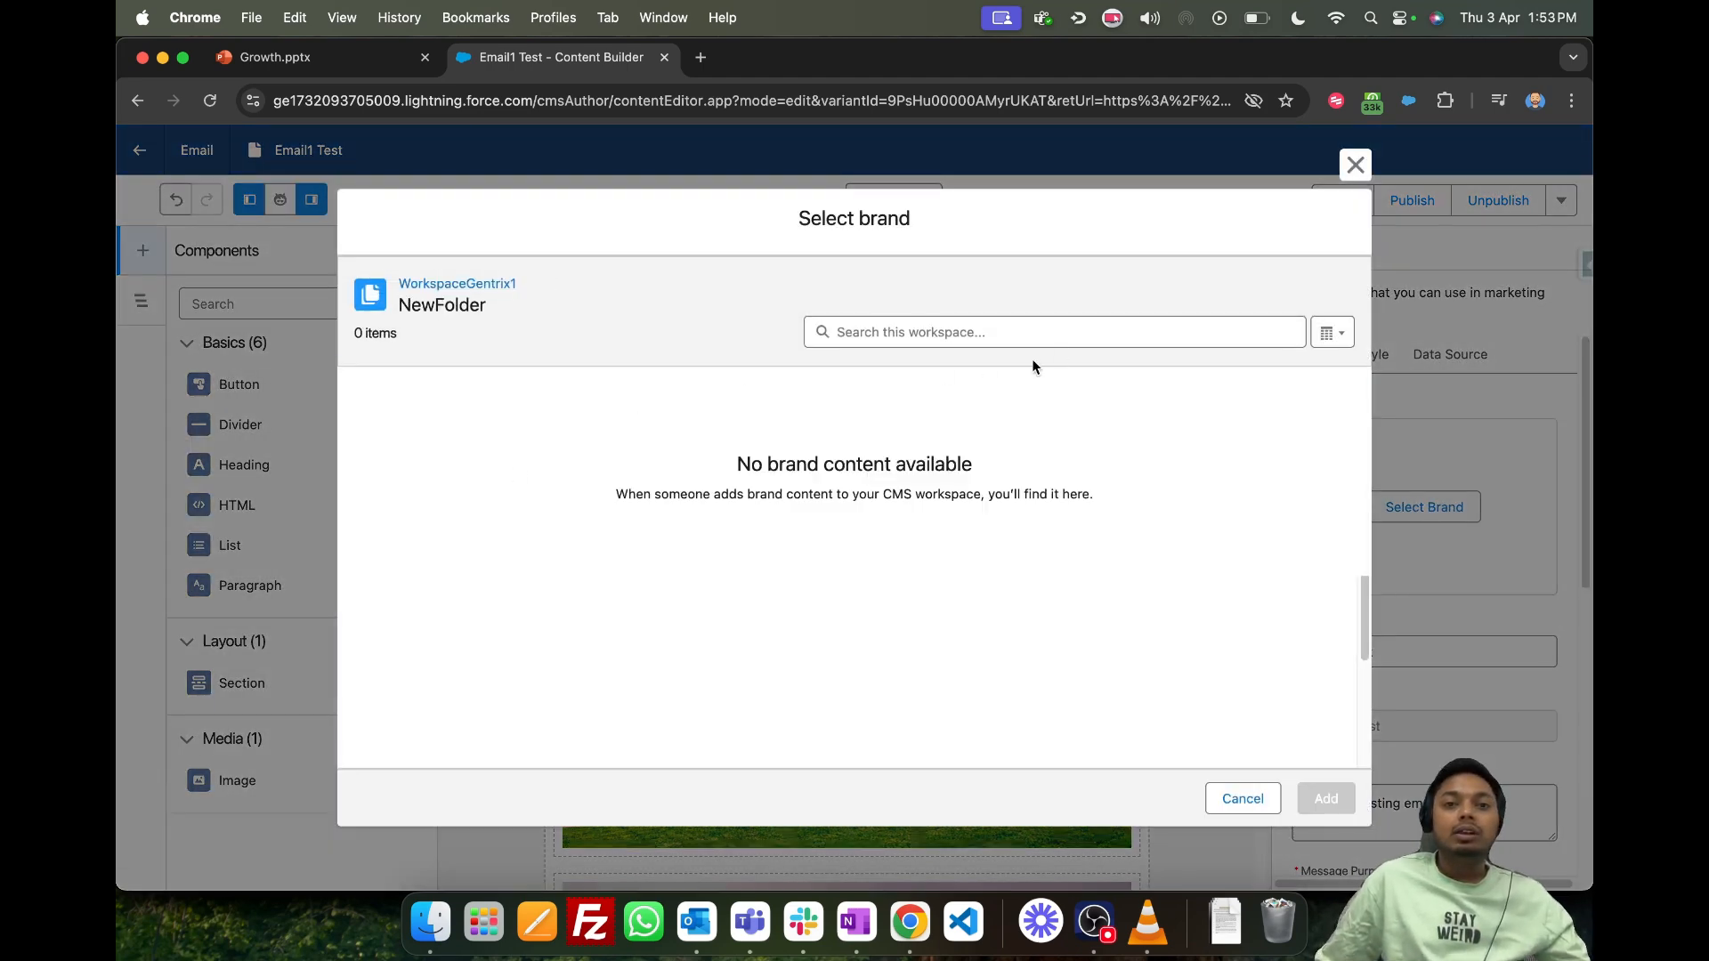
click(479, 284)
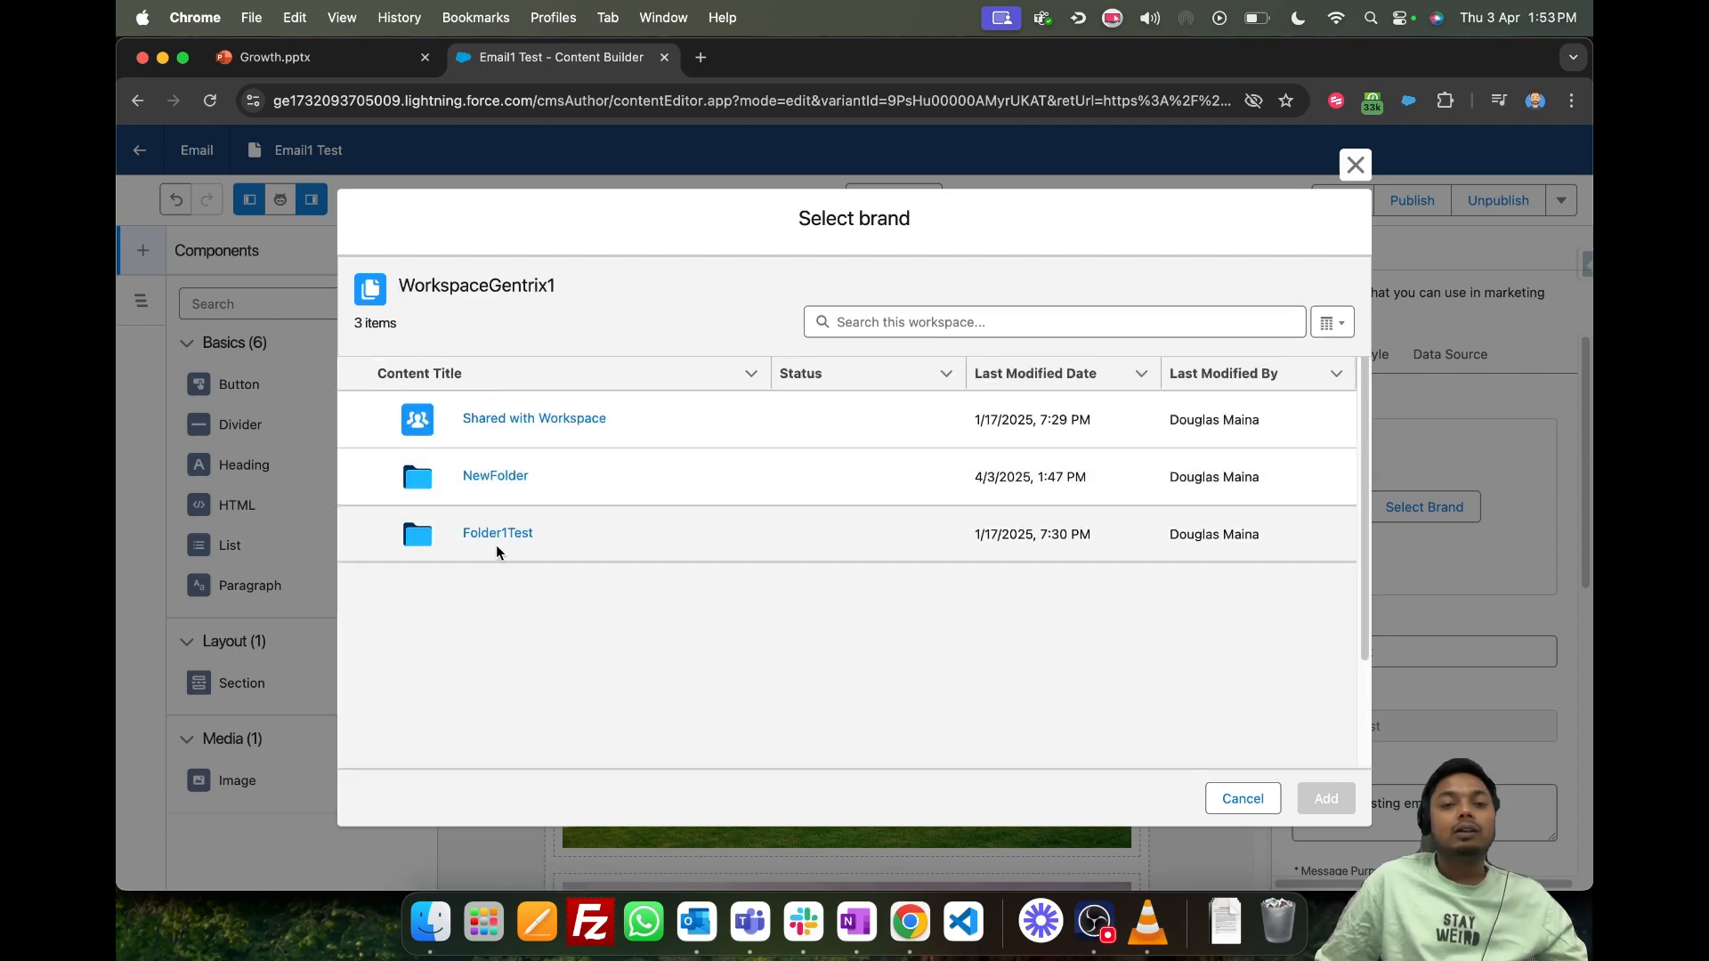
click(495, 537)
click(498, 429)
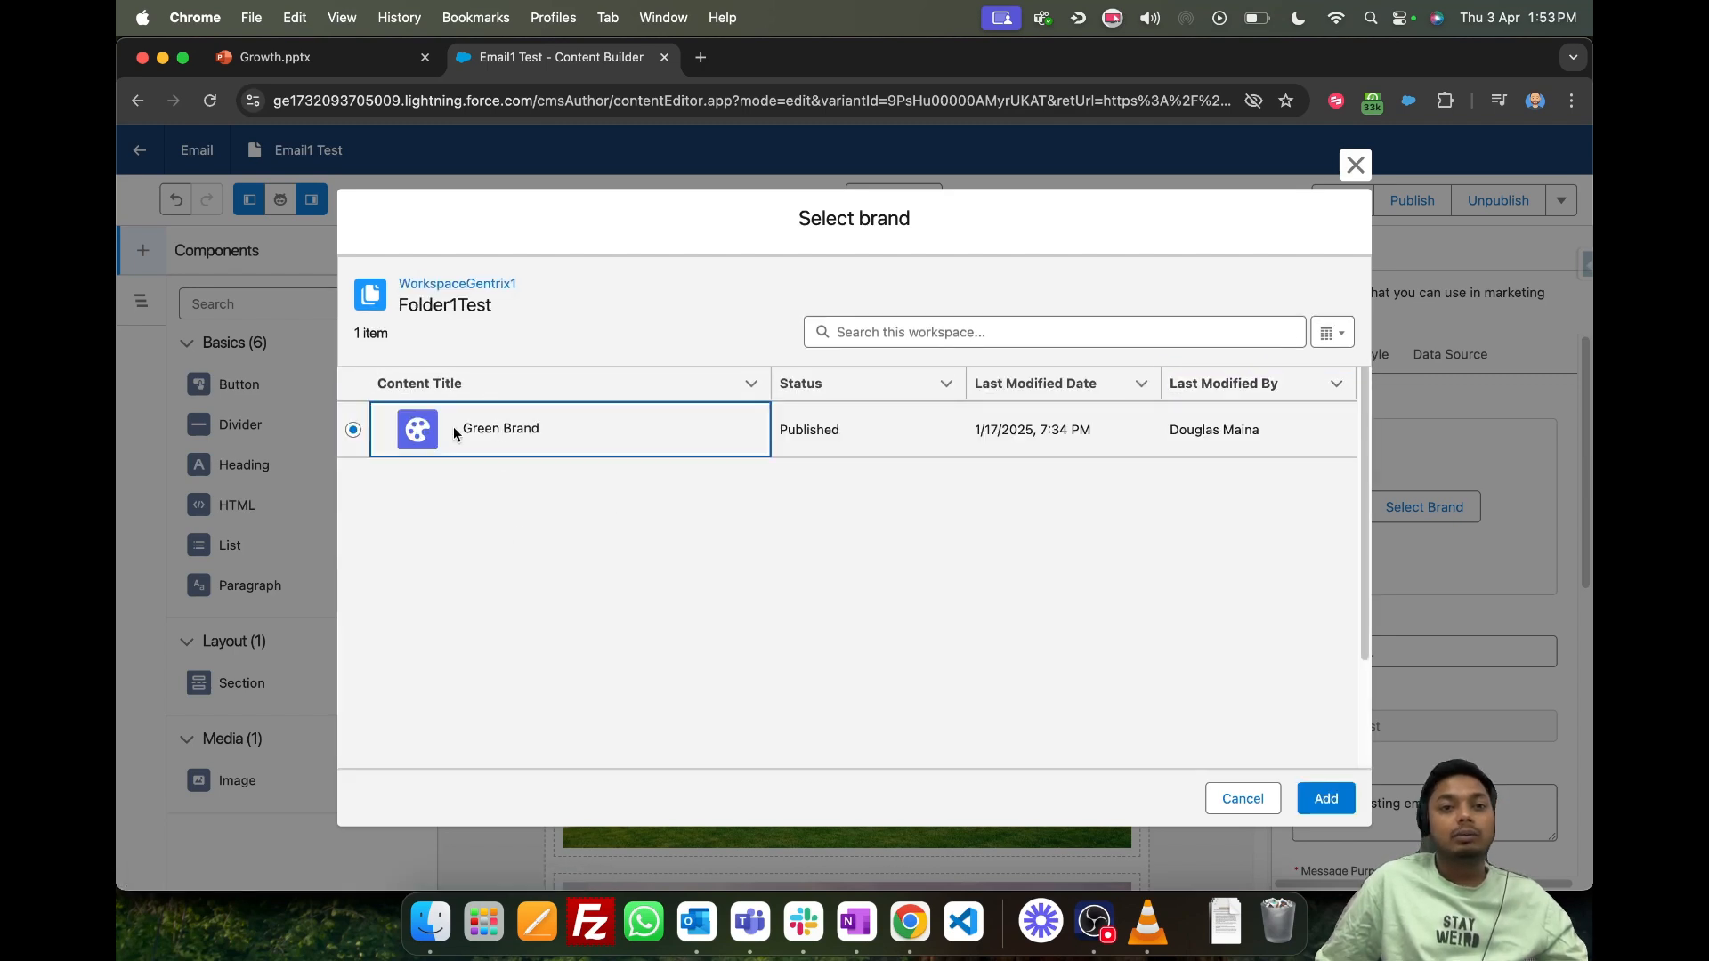
click(1324, 795)
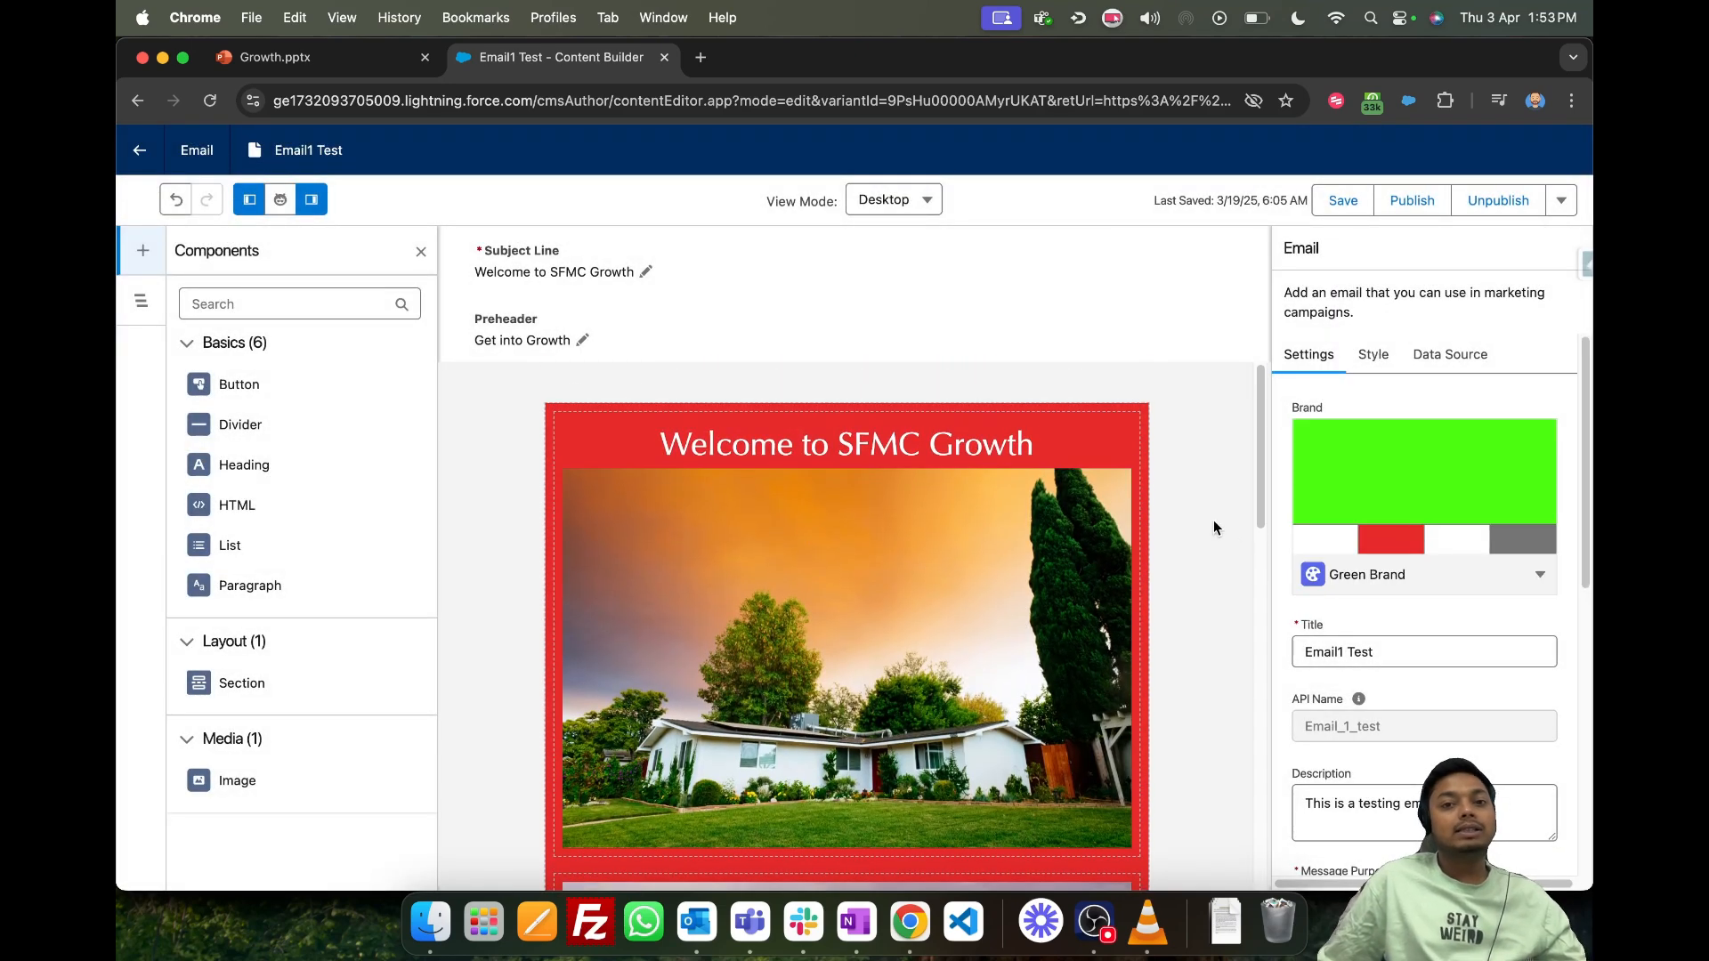
- Examine how the brand styles the email's background, heading, images, body text and links
scroll(928, 445, down, 8)
scroll(890, 534, up, 4)
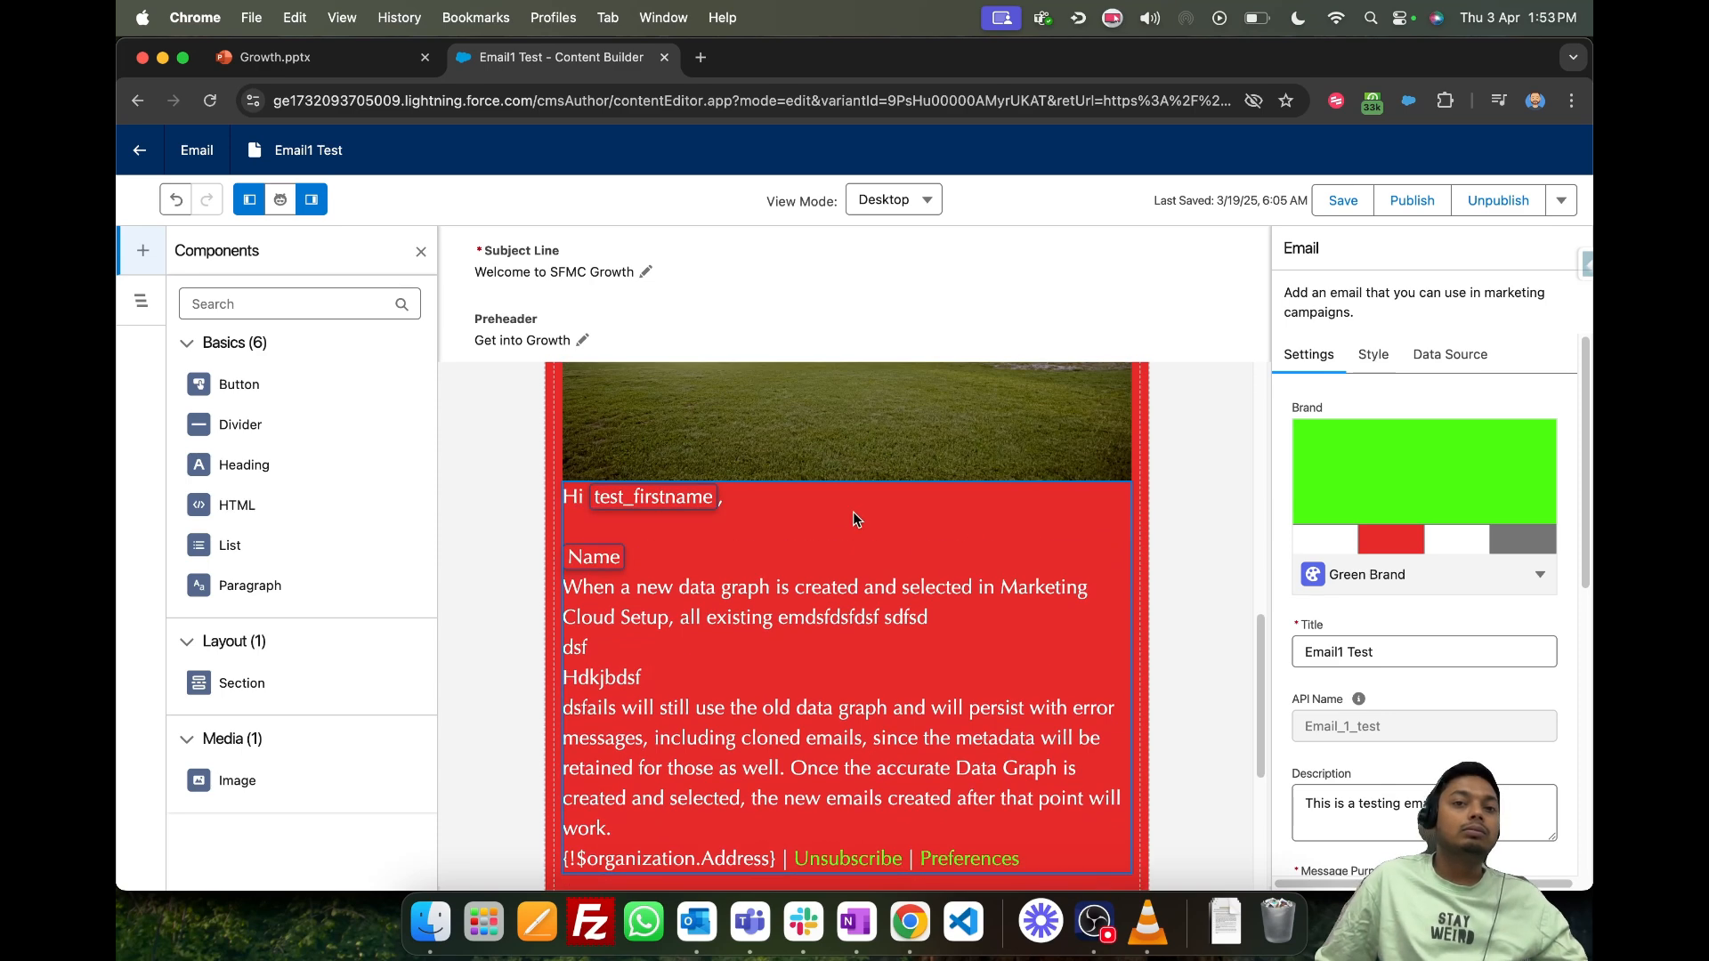
scroll(852, 519, up, 10)
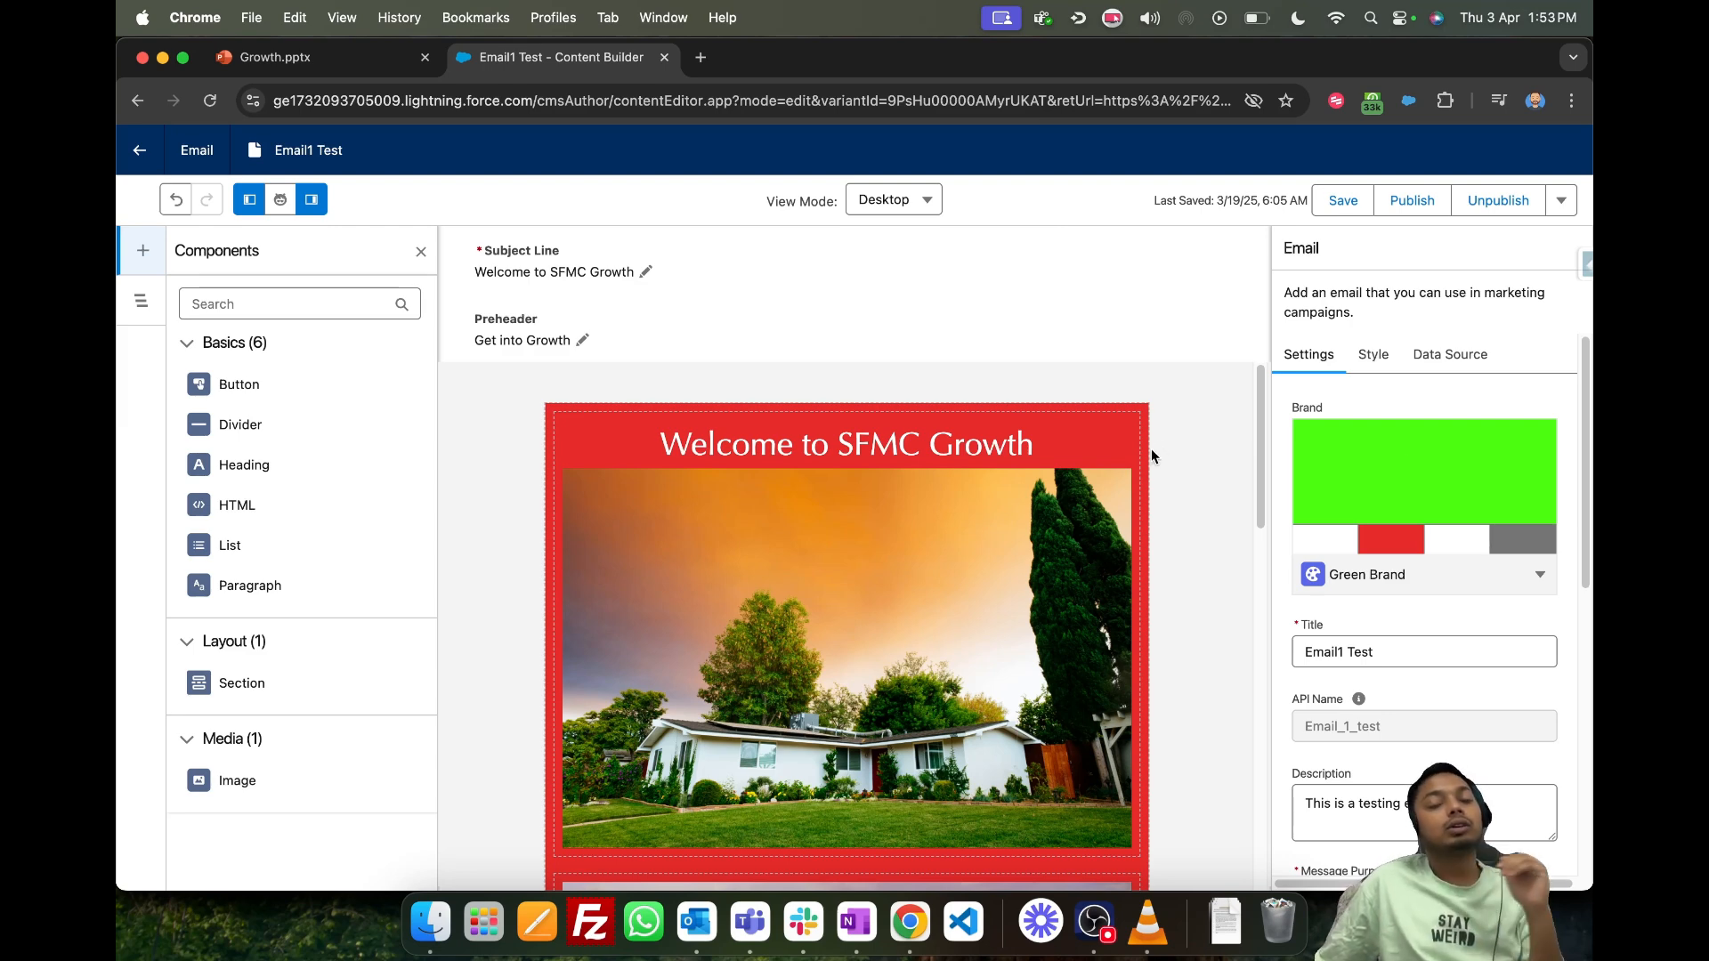
scroll(1068, 471, down, 1)
scroll(765, 481, up, 1)
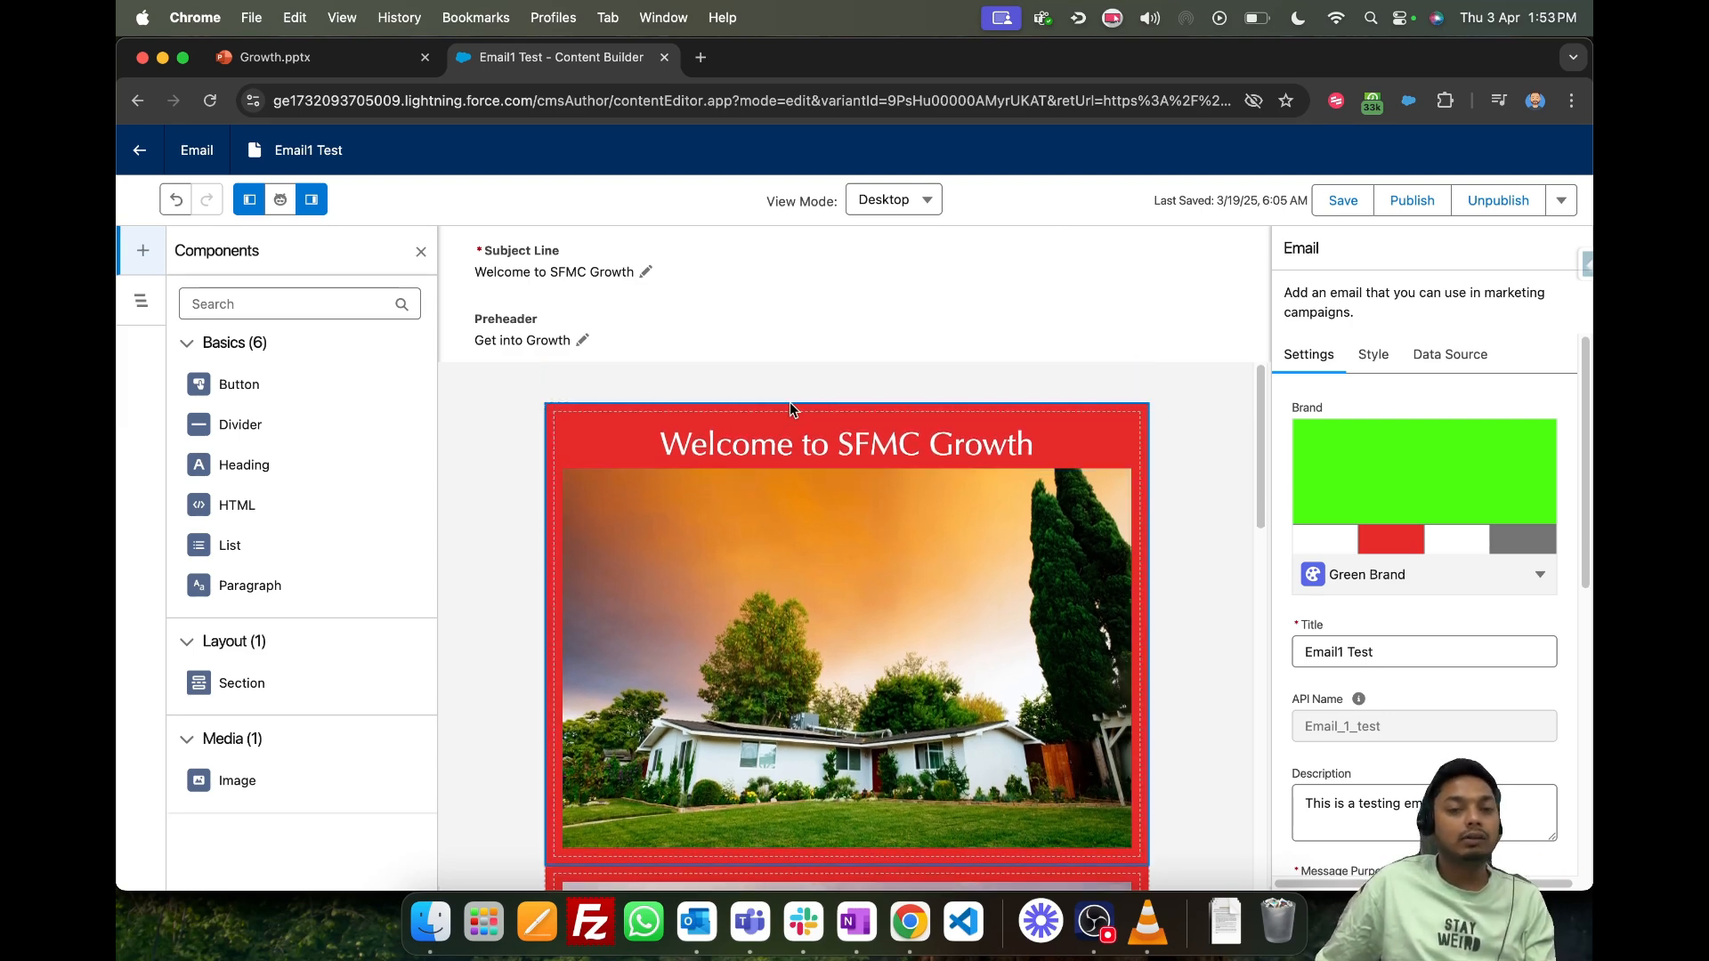
scroll(789, 408, down, 1)
drag(664, 447, 974, 488)
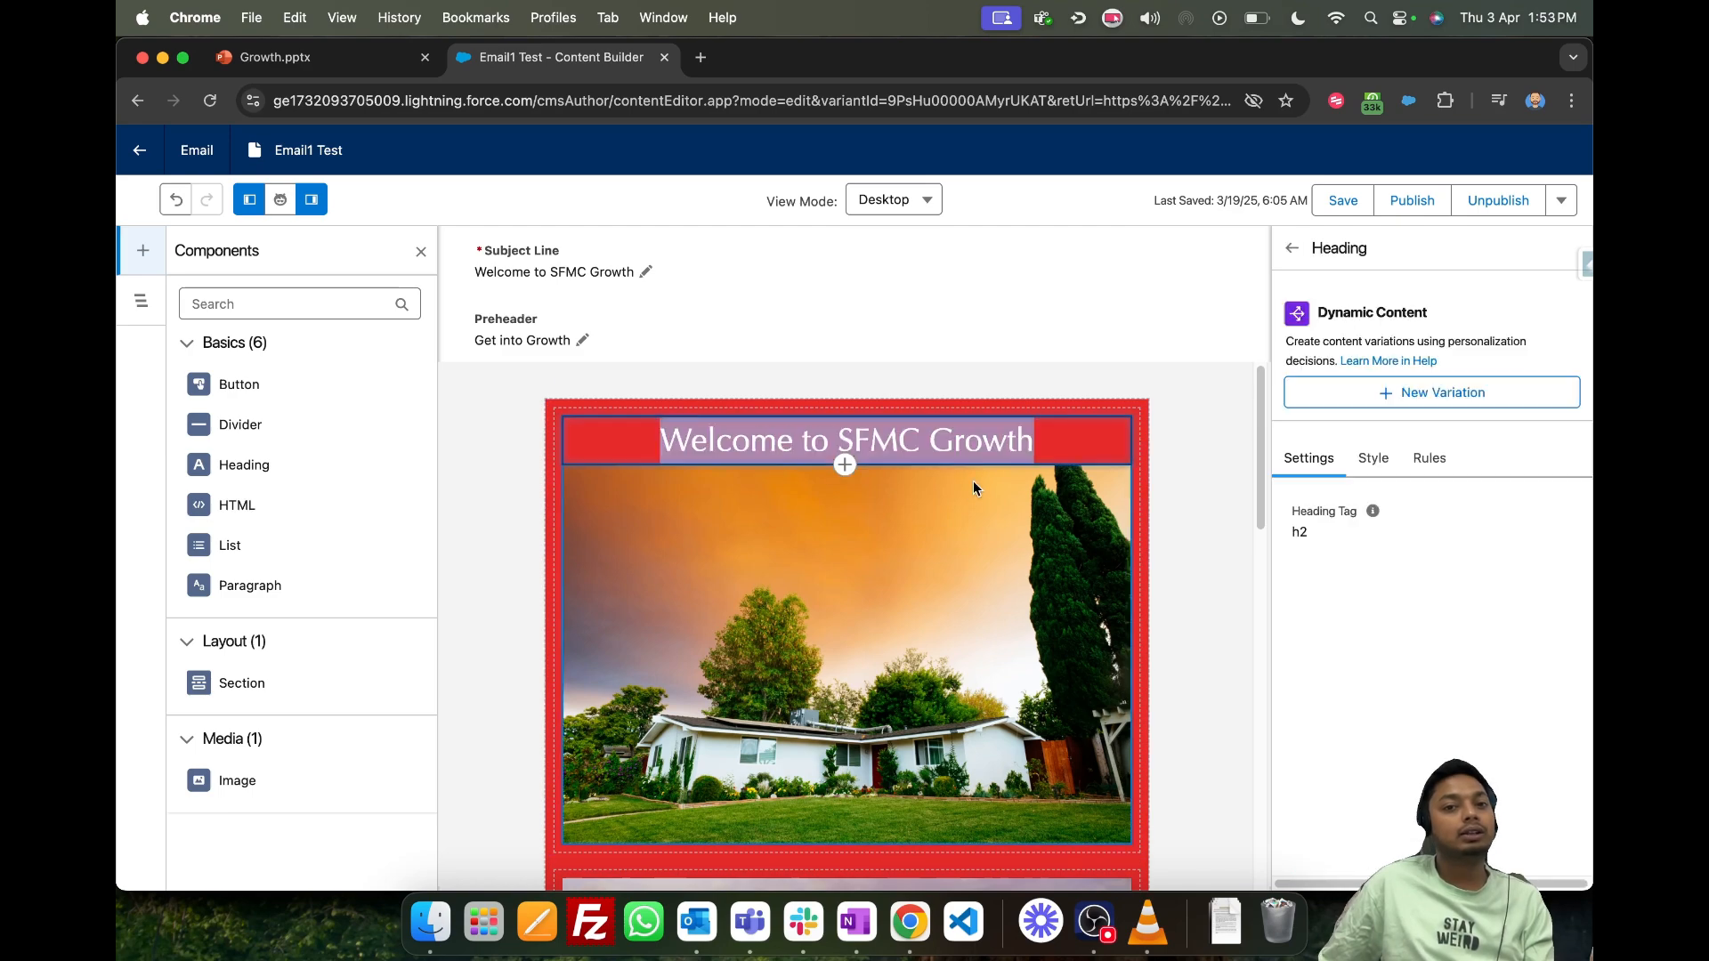
scroll(964, 474, down, 5)
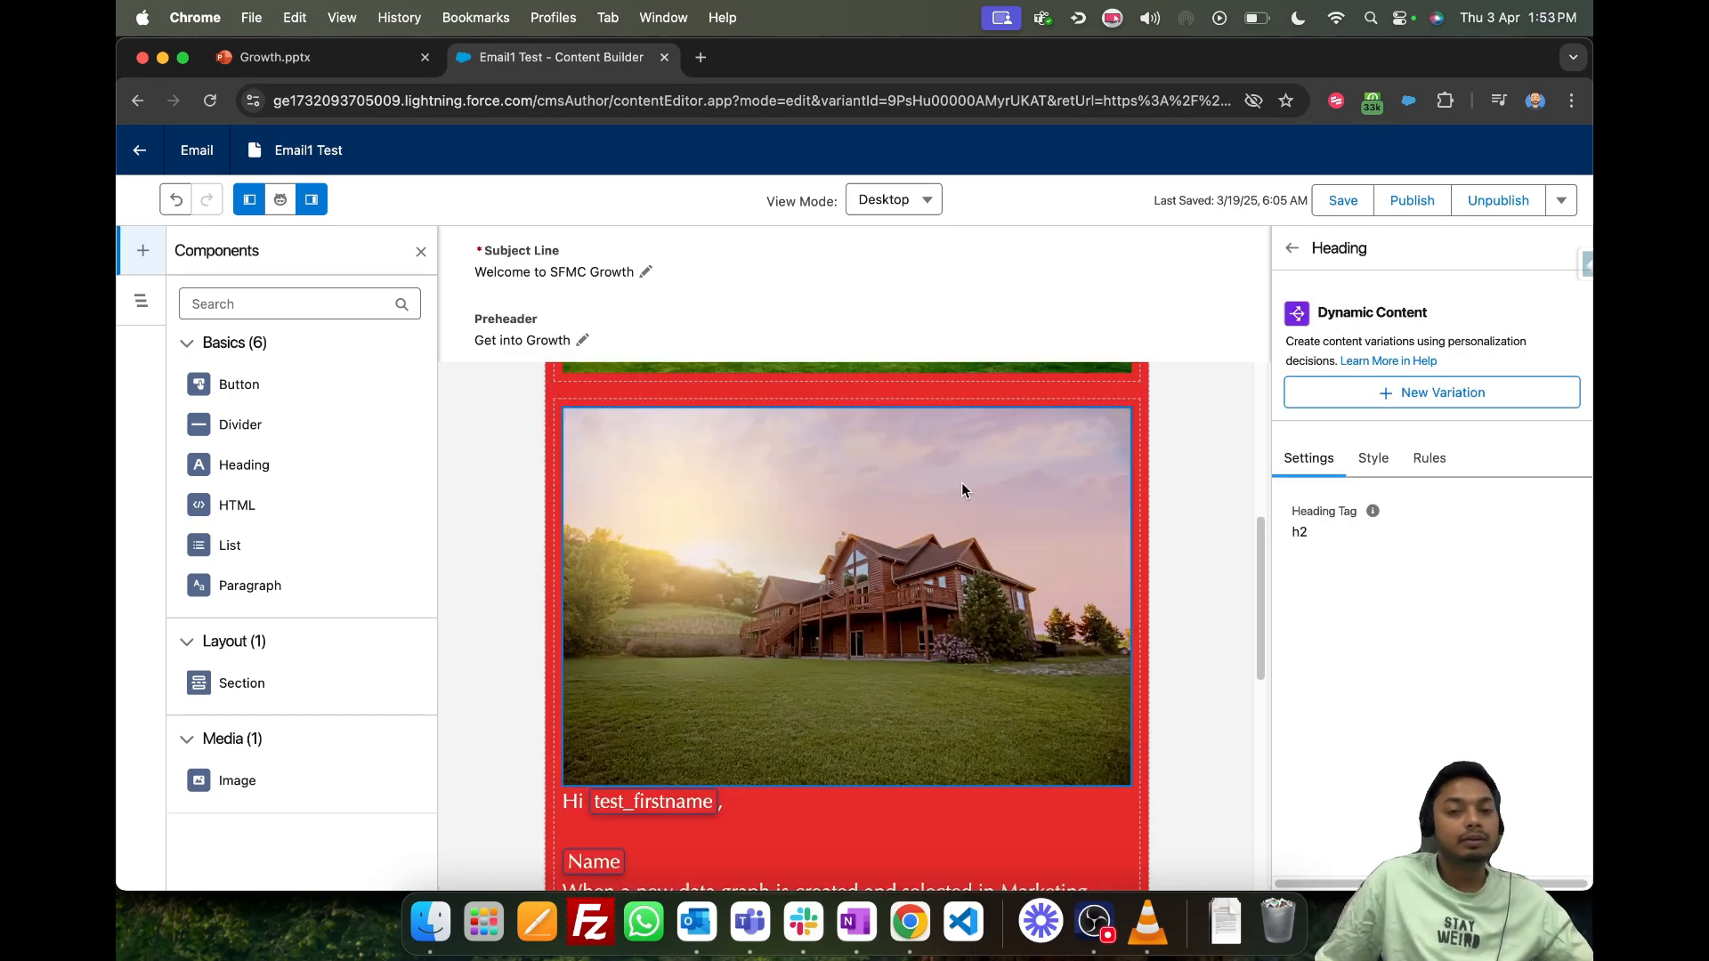
scroll(961, 482, down, 4)
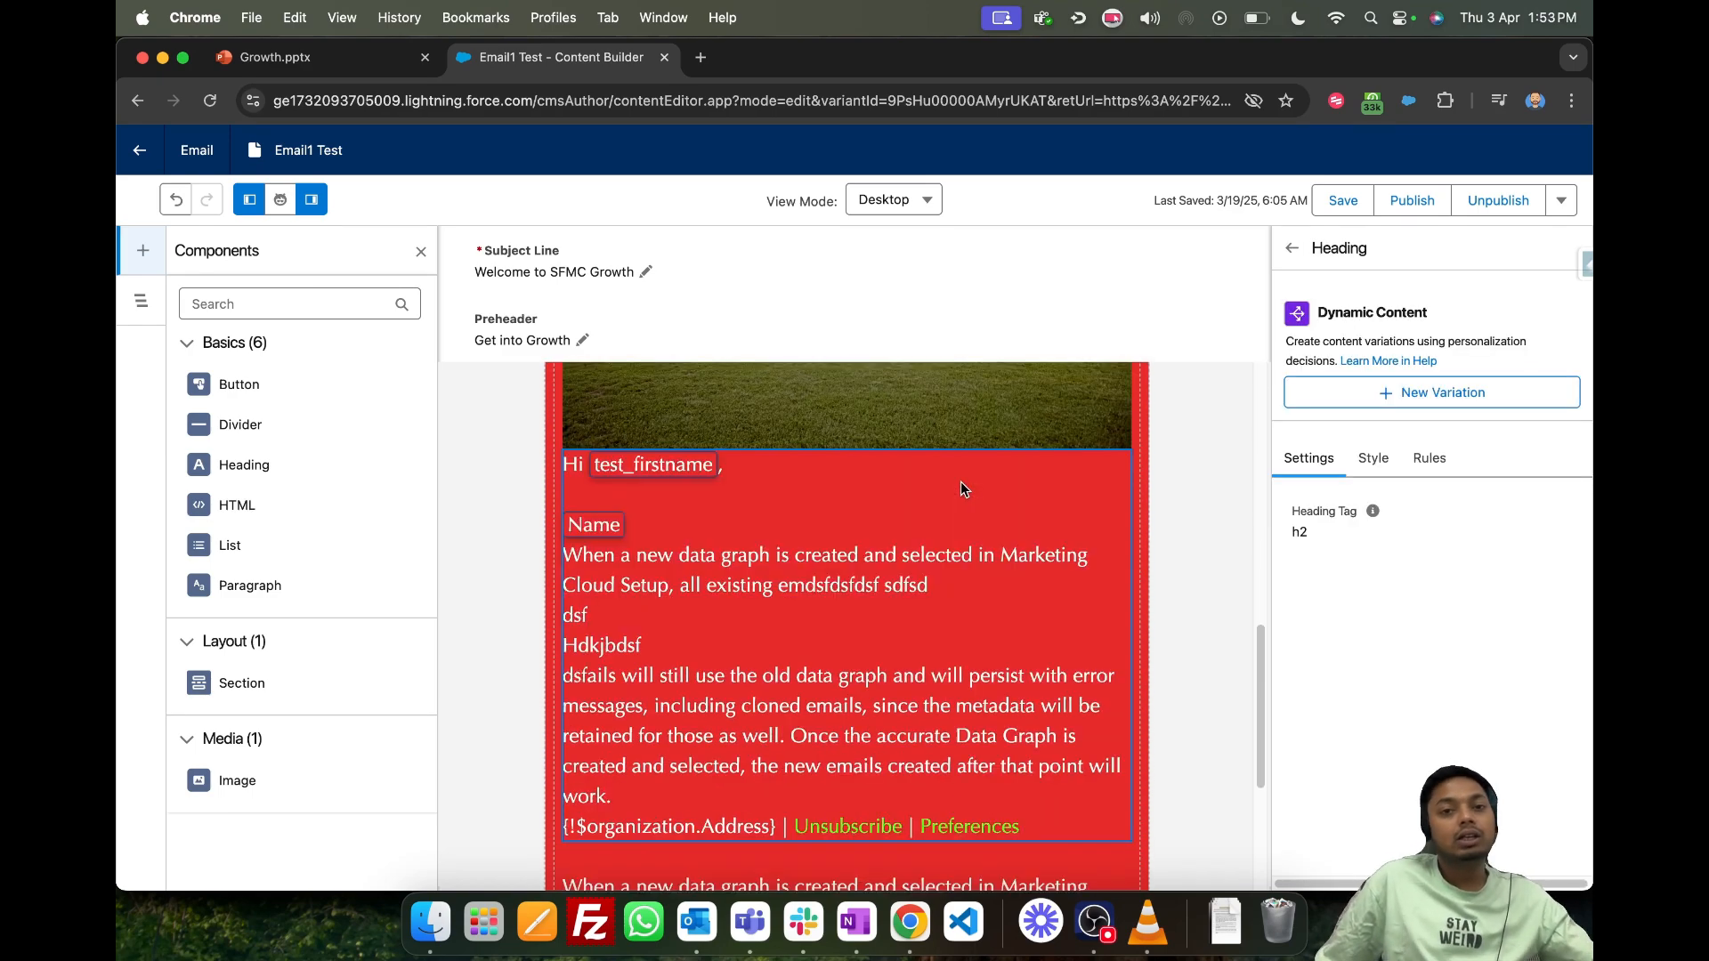
- Add a Button component between the first and second body paragraphs
click(726, 515)
scroll(717, 539, down, 1)
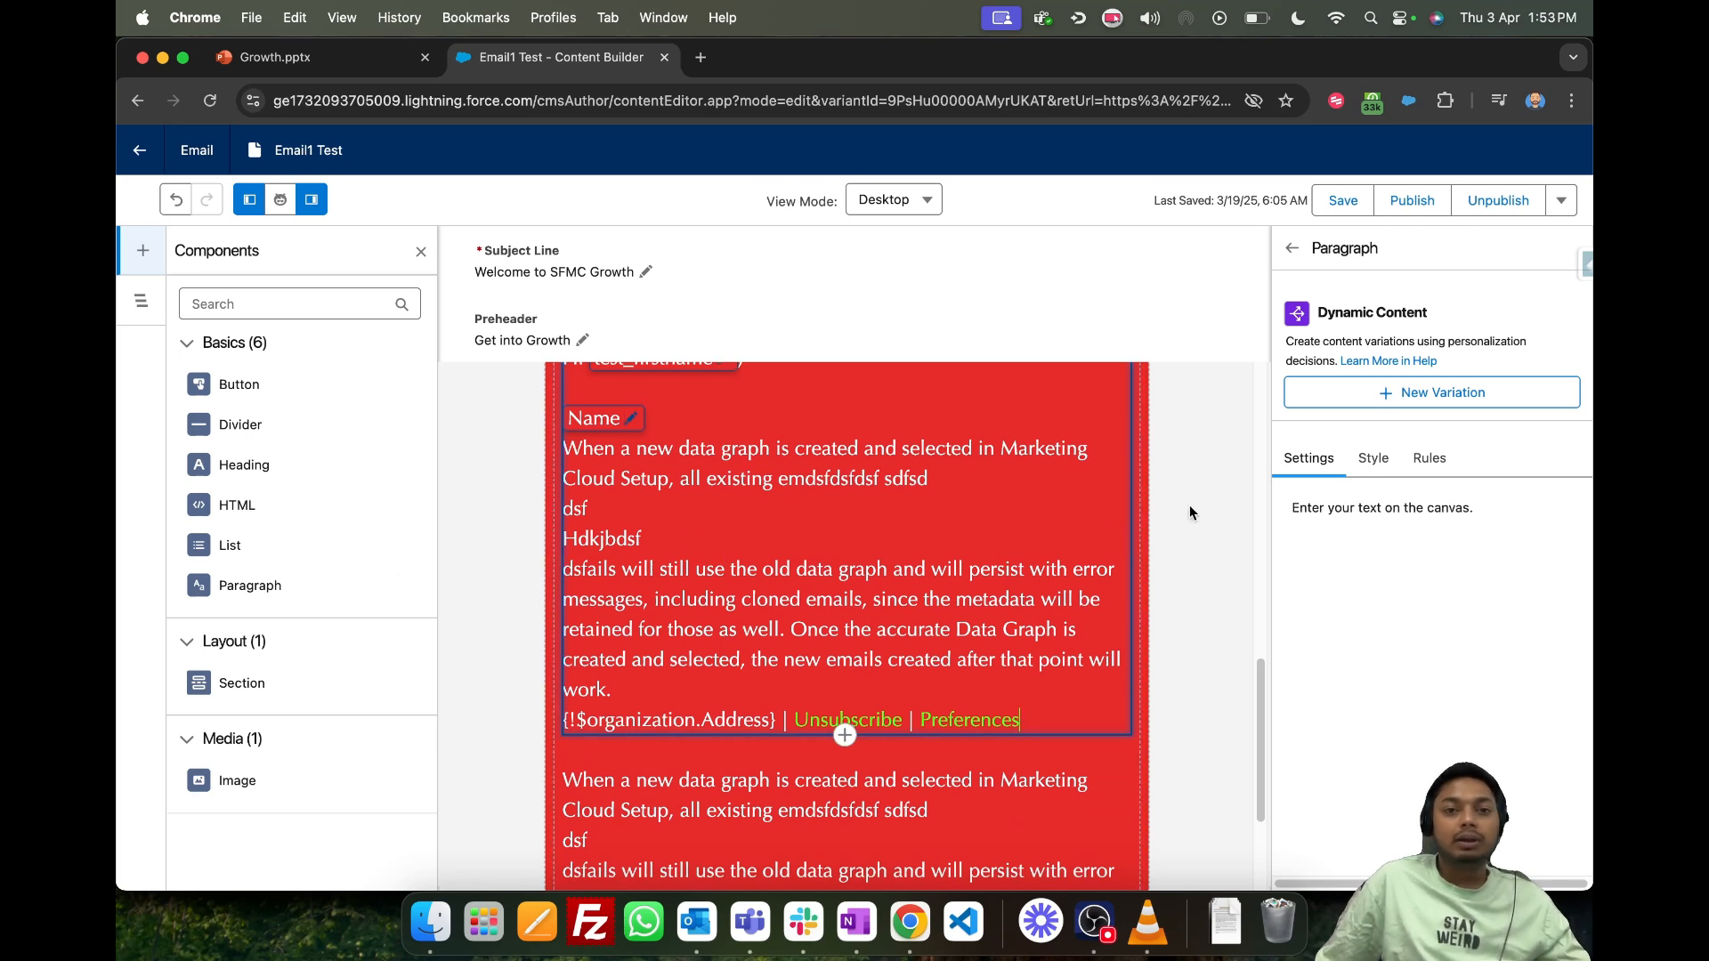
drag(261, 383, 767, 731)
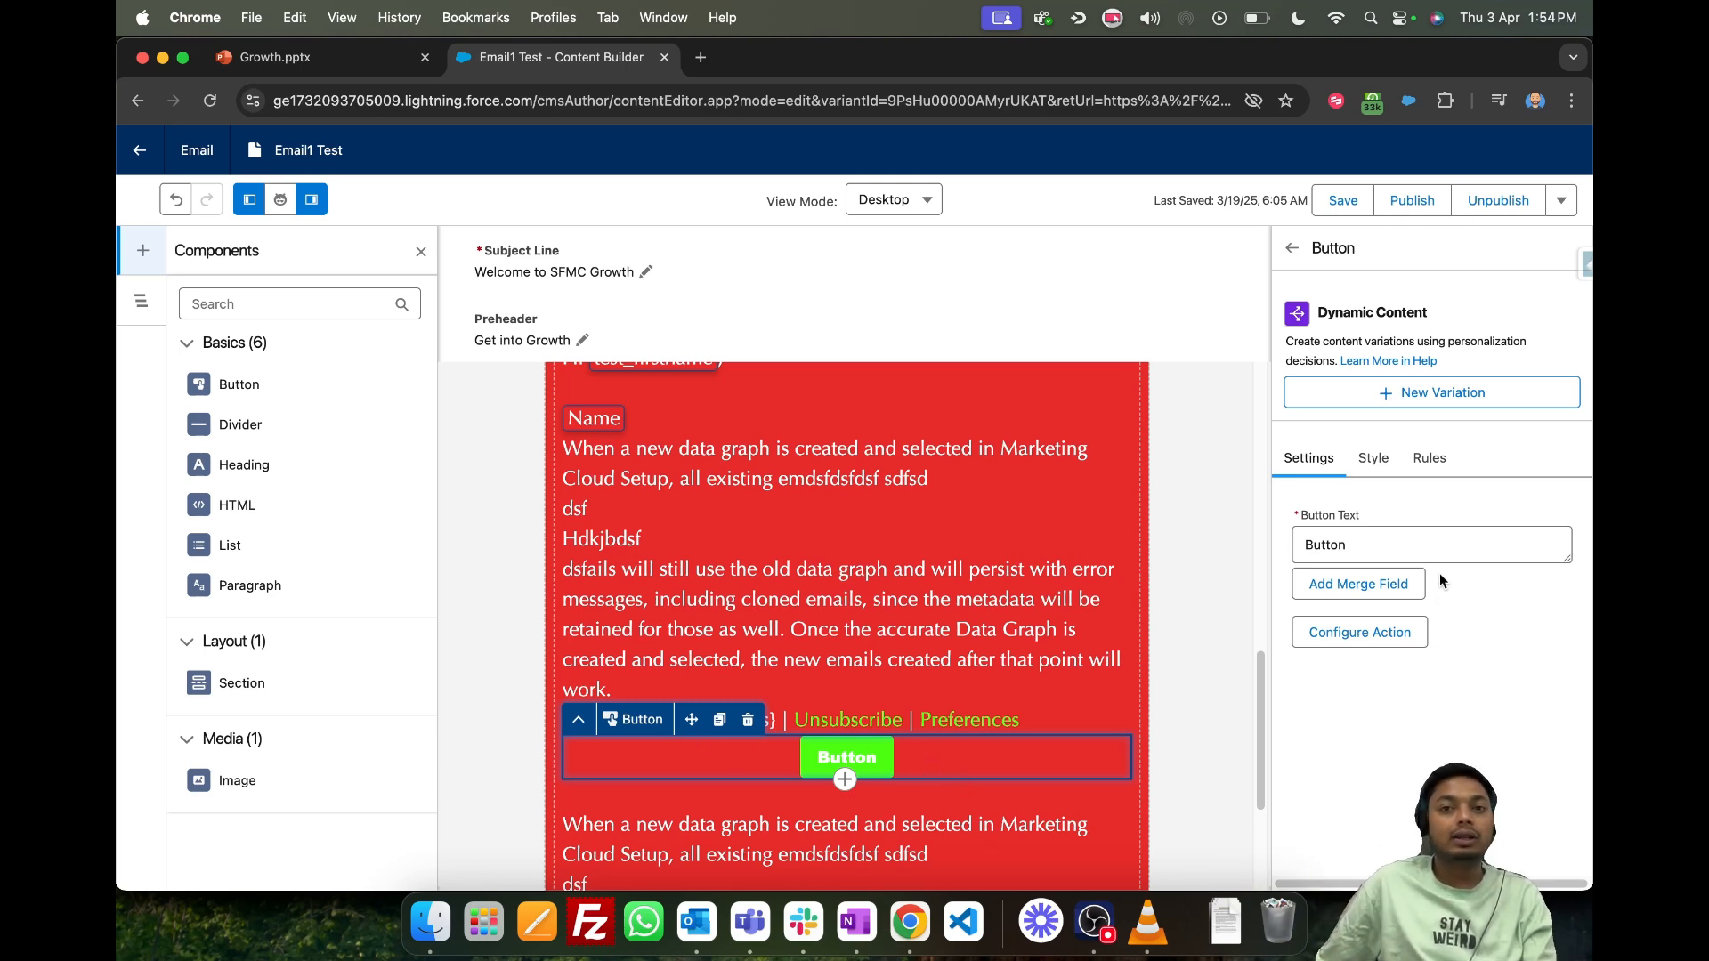
- Remove the Green Brand from the email and check the unbranded text and button
click(1216, 511)
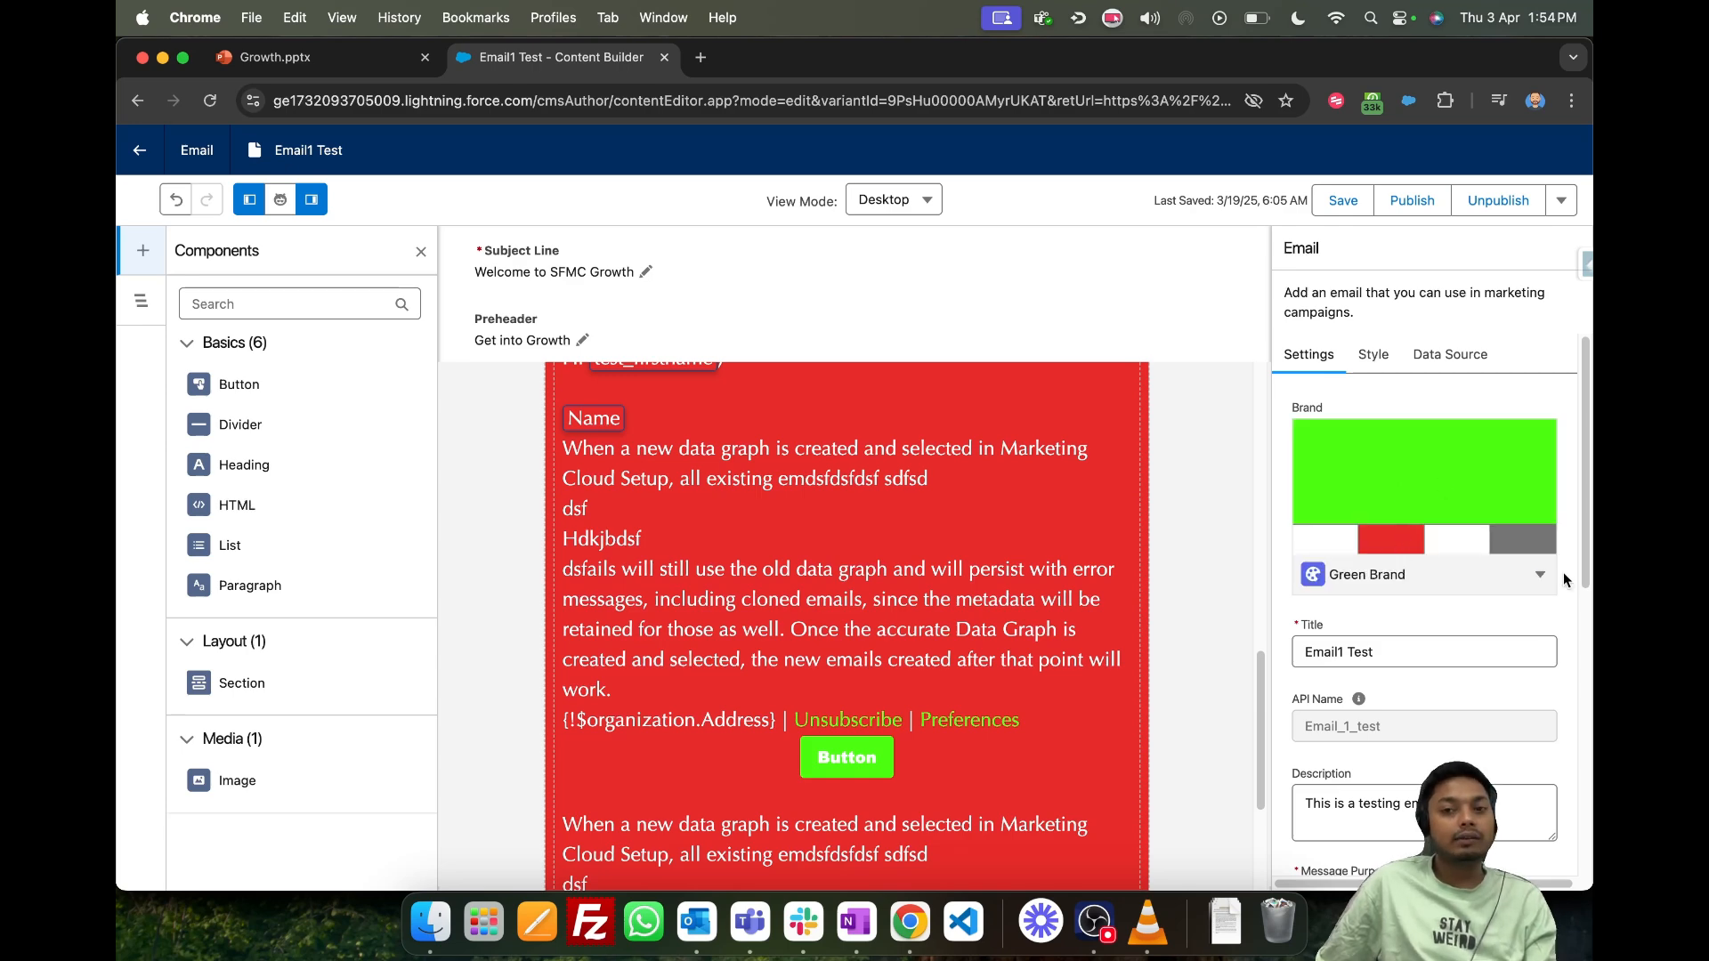
click(1540, 574)
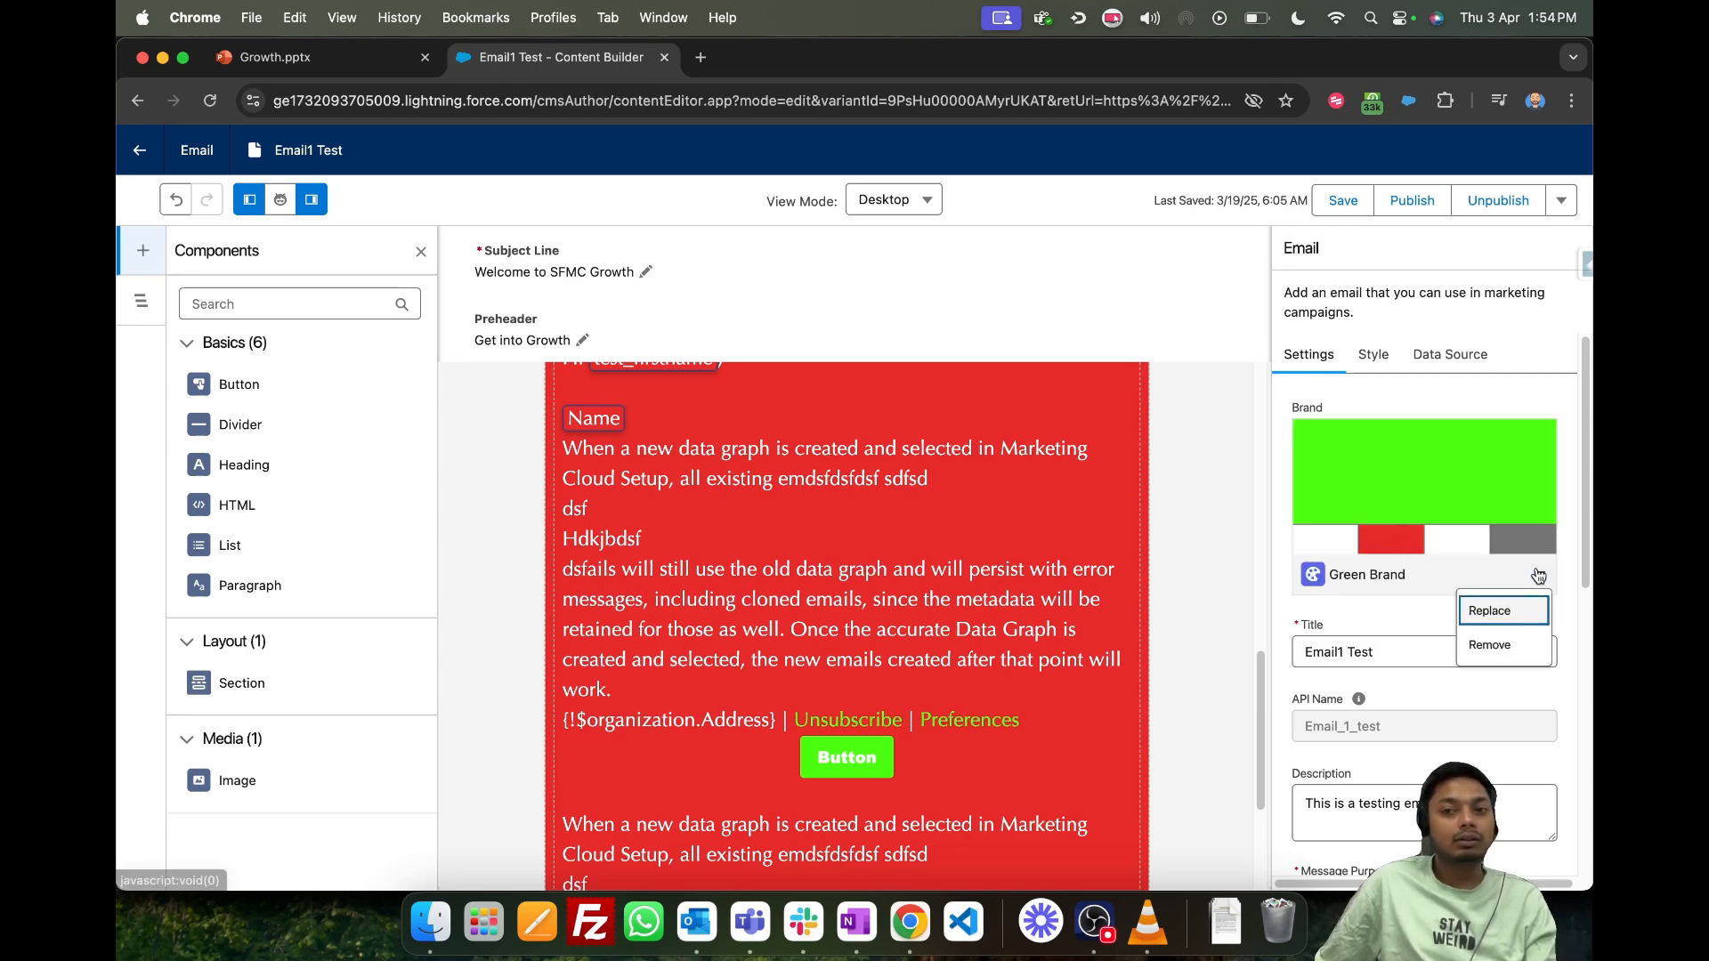
click(1510, 642)
click(1225, 583)
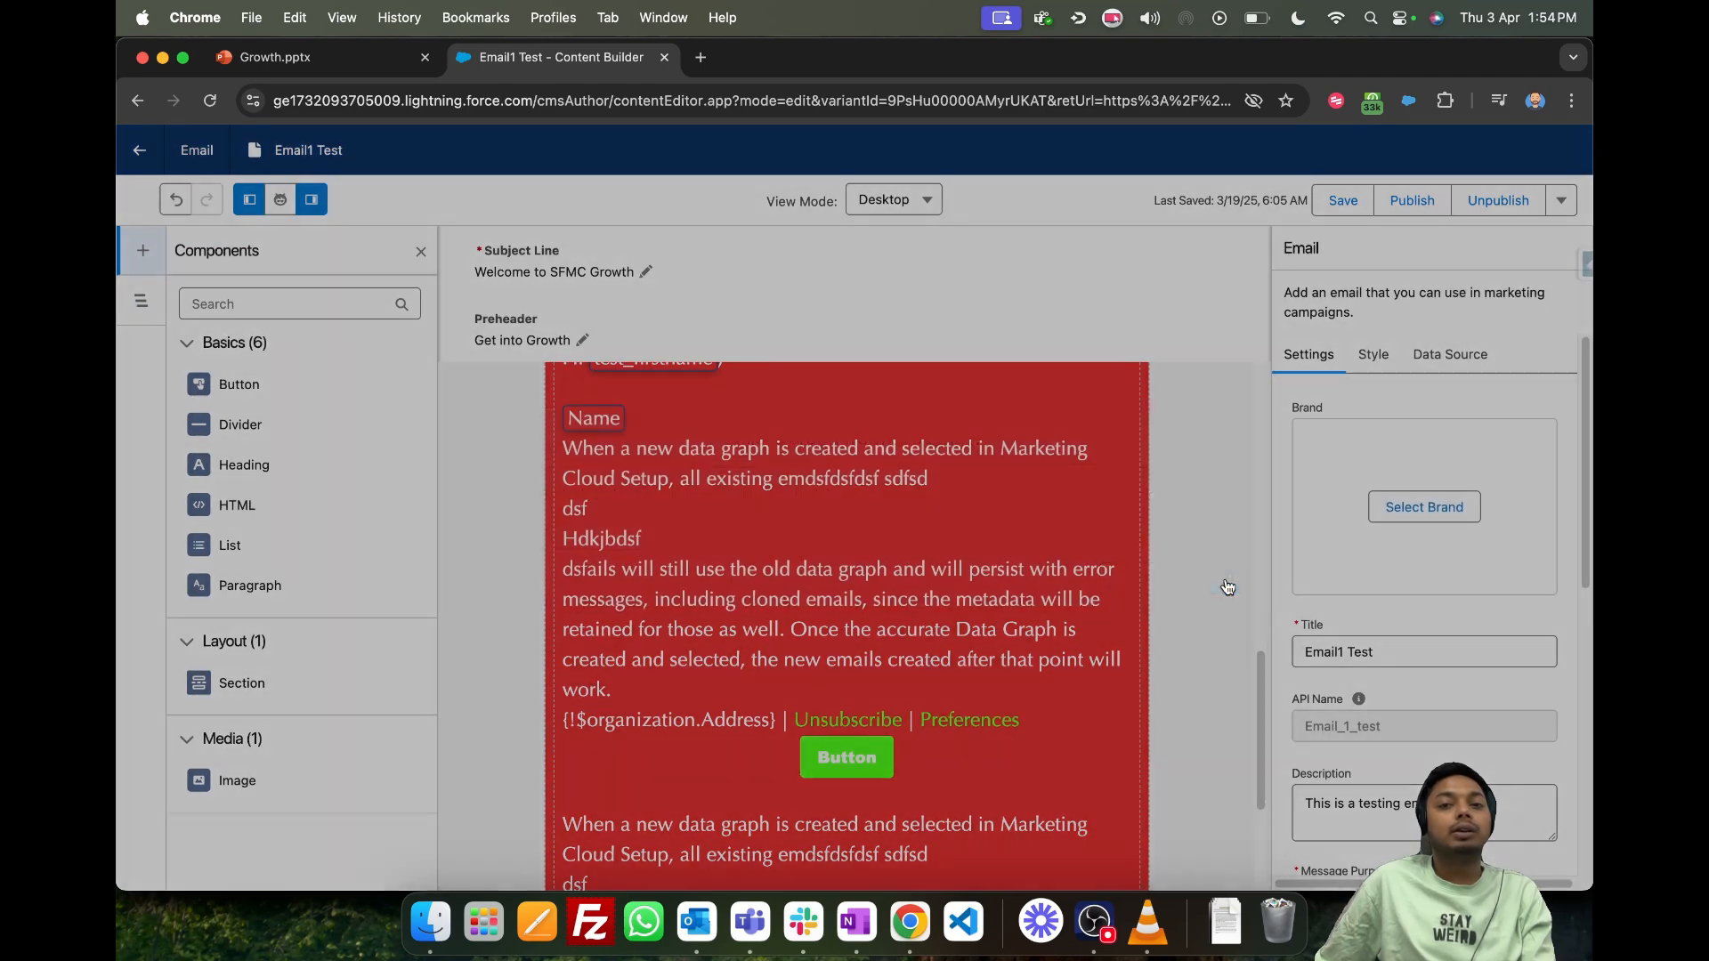
scroll(843, 542, up, 3)
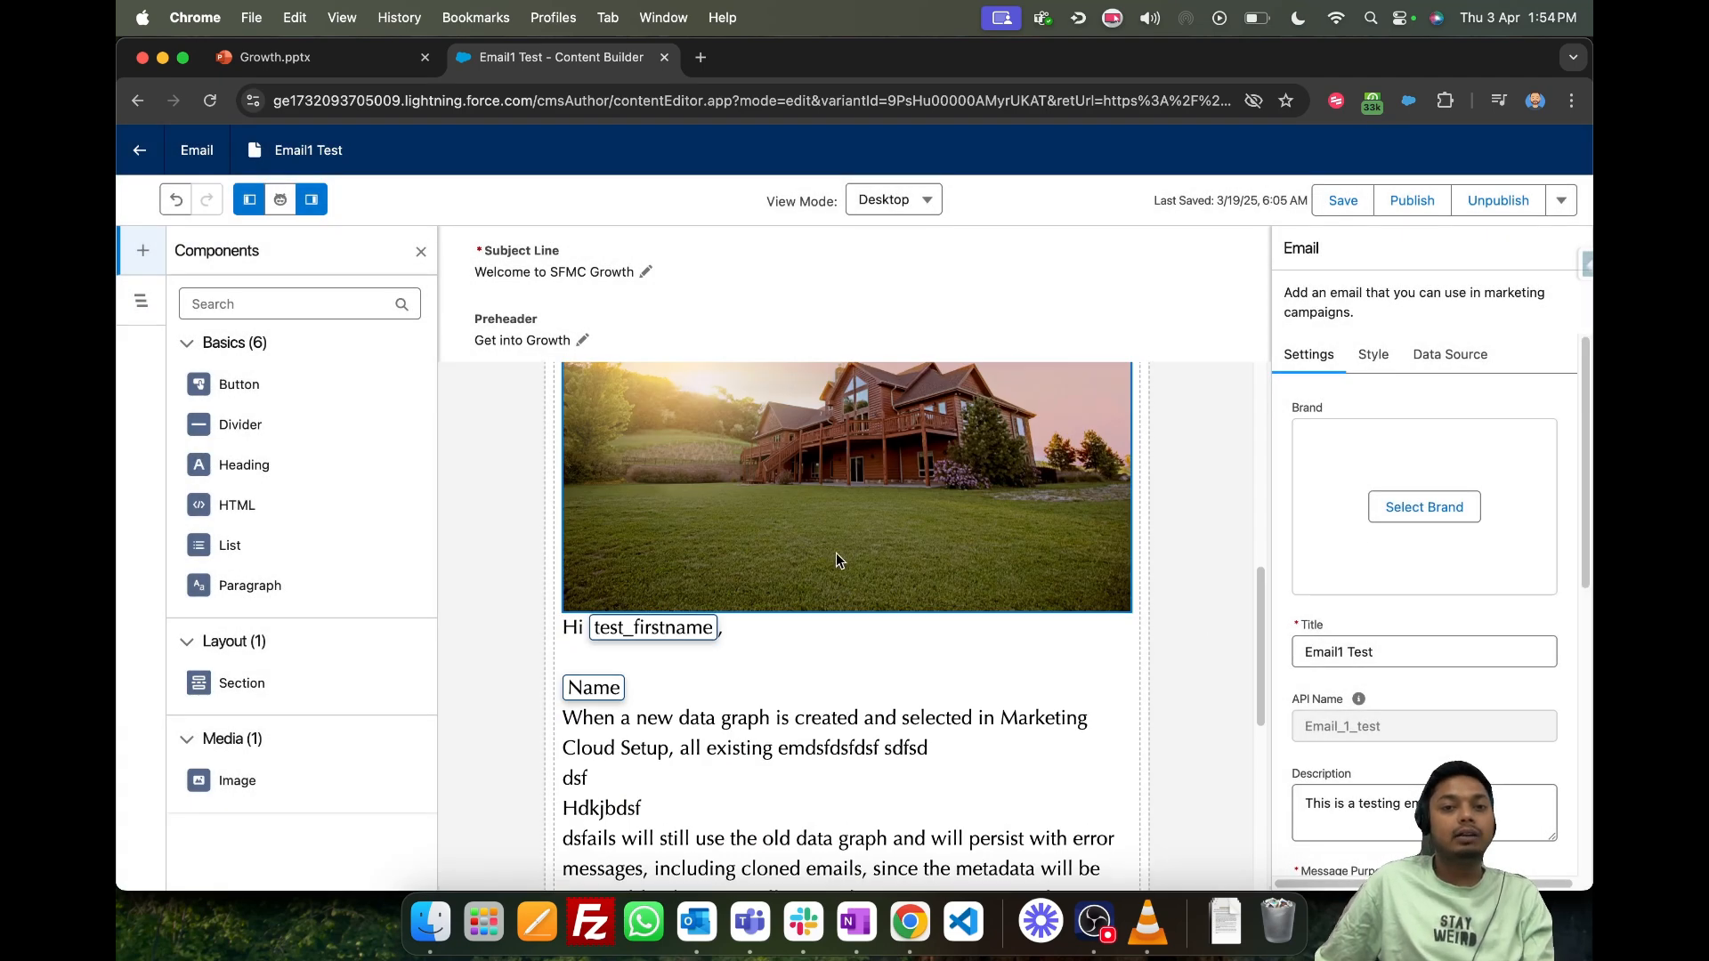
scroll(837, 559, down, 5)
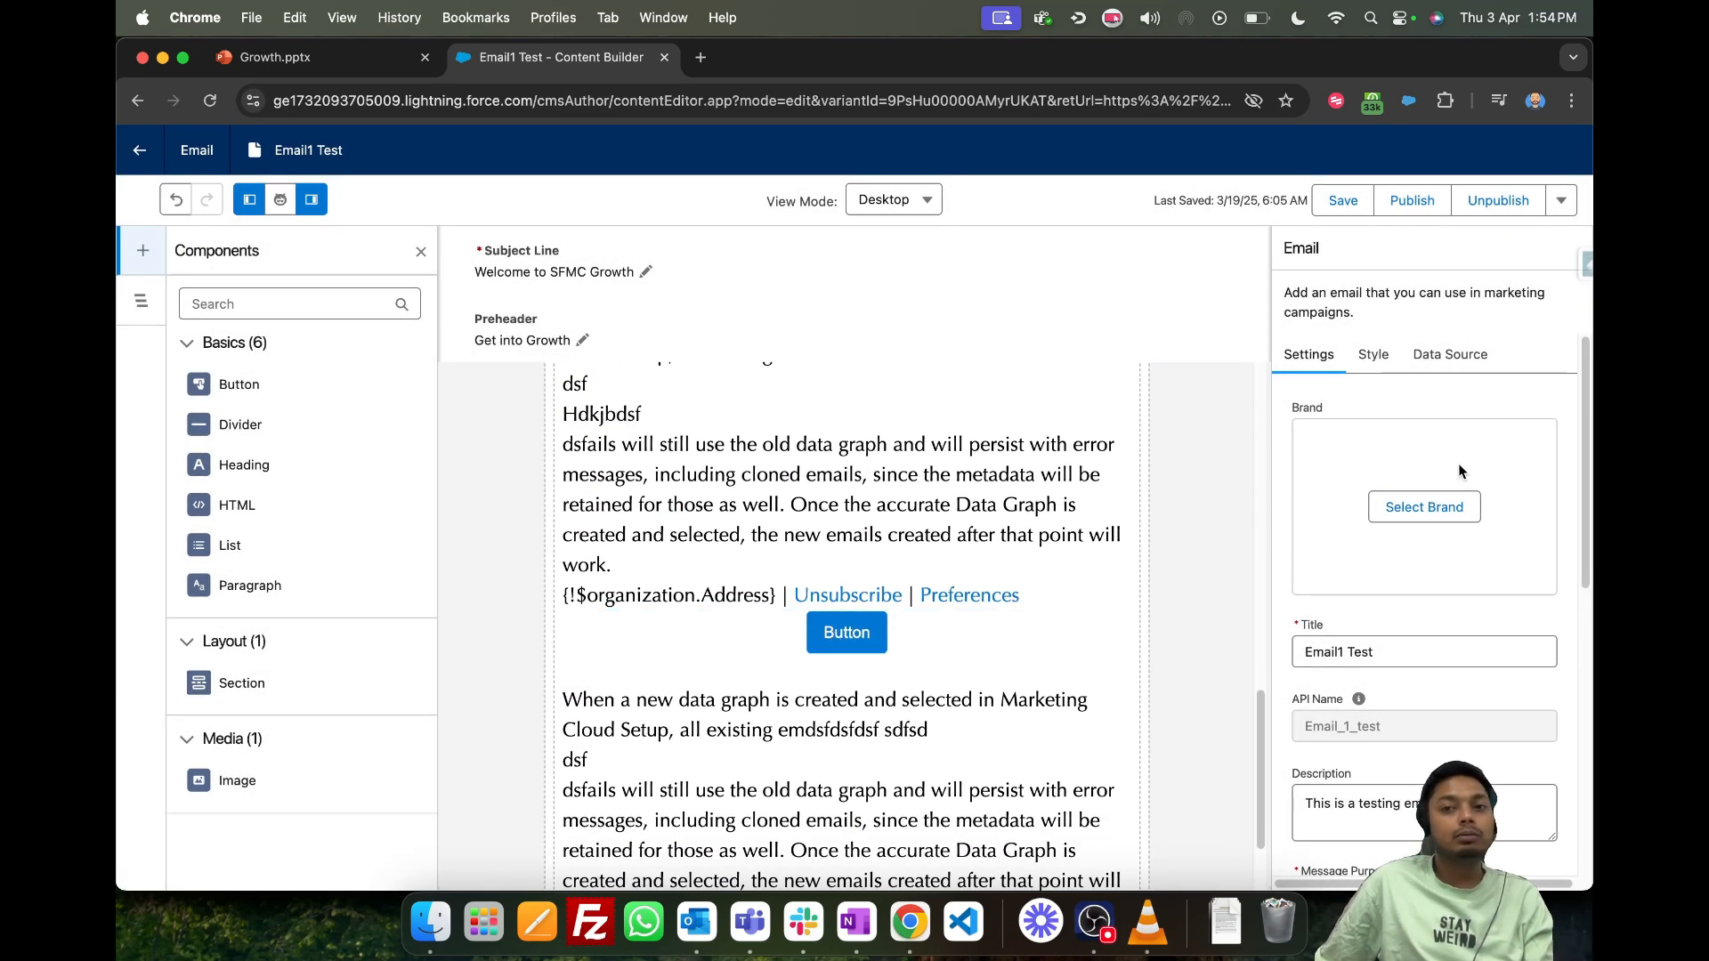
- Apply the Green Brand from Folder1Test to the email again and check the button and paragraphs
click(1423, 506)
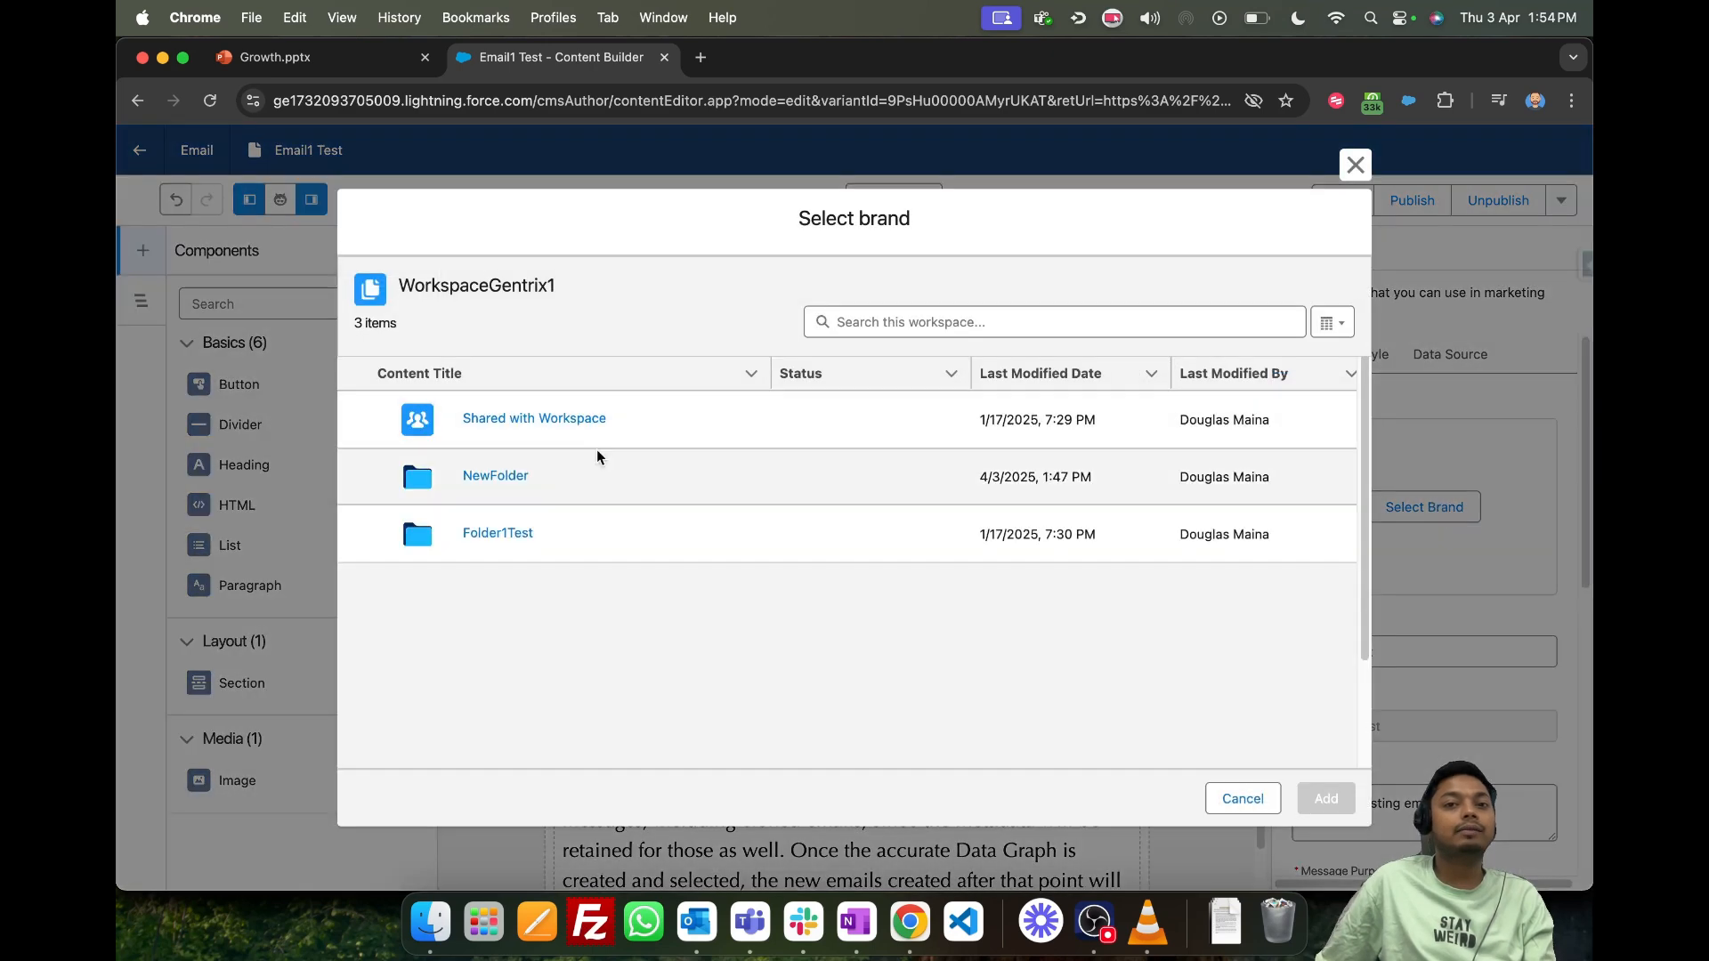
click(498, 533)
click(1325, 799)
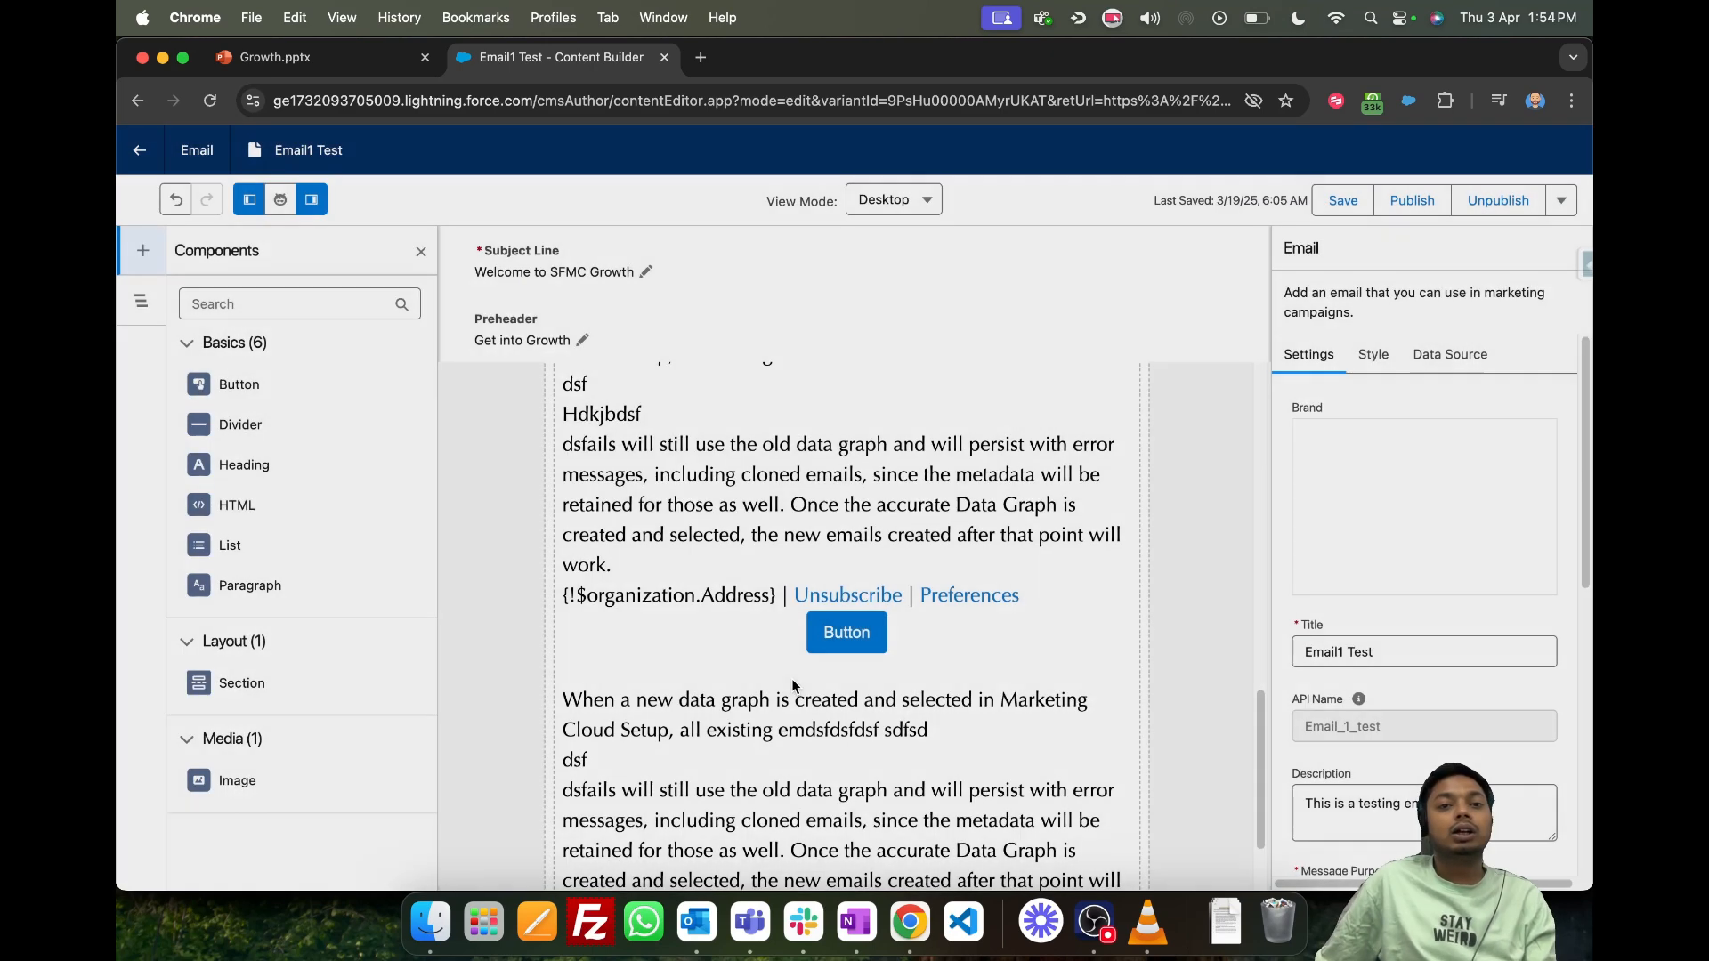
scroll(774, 569, down, 2)
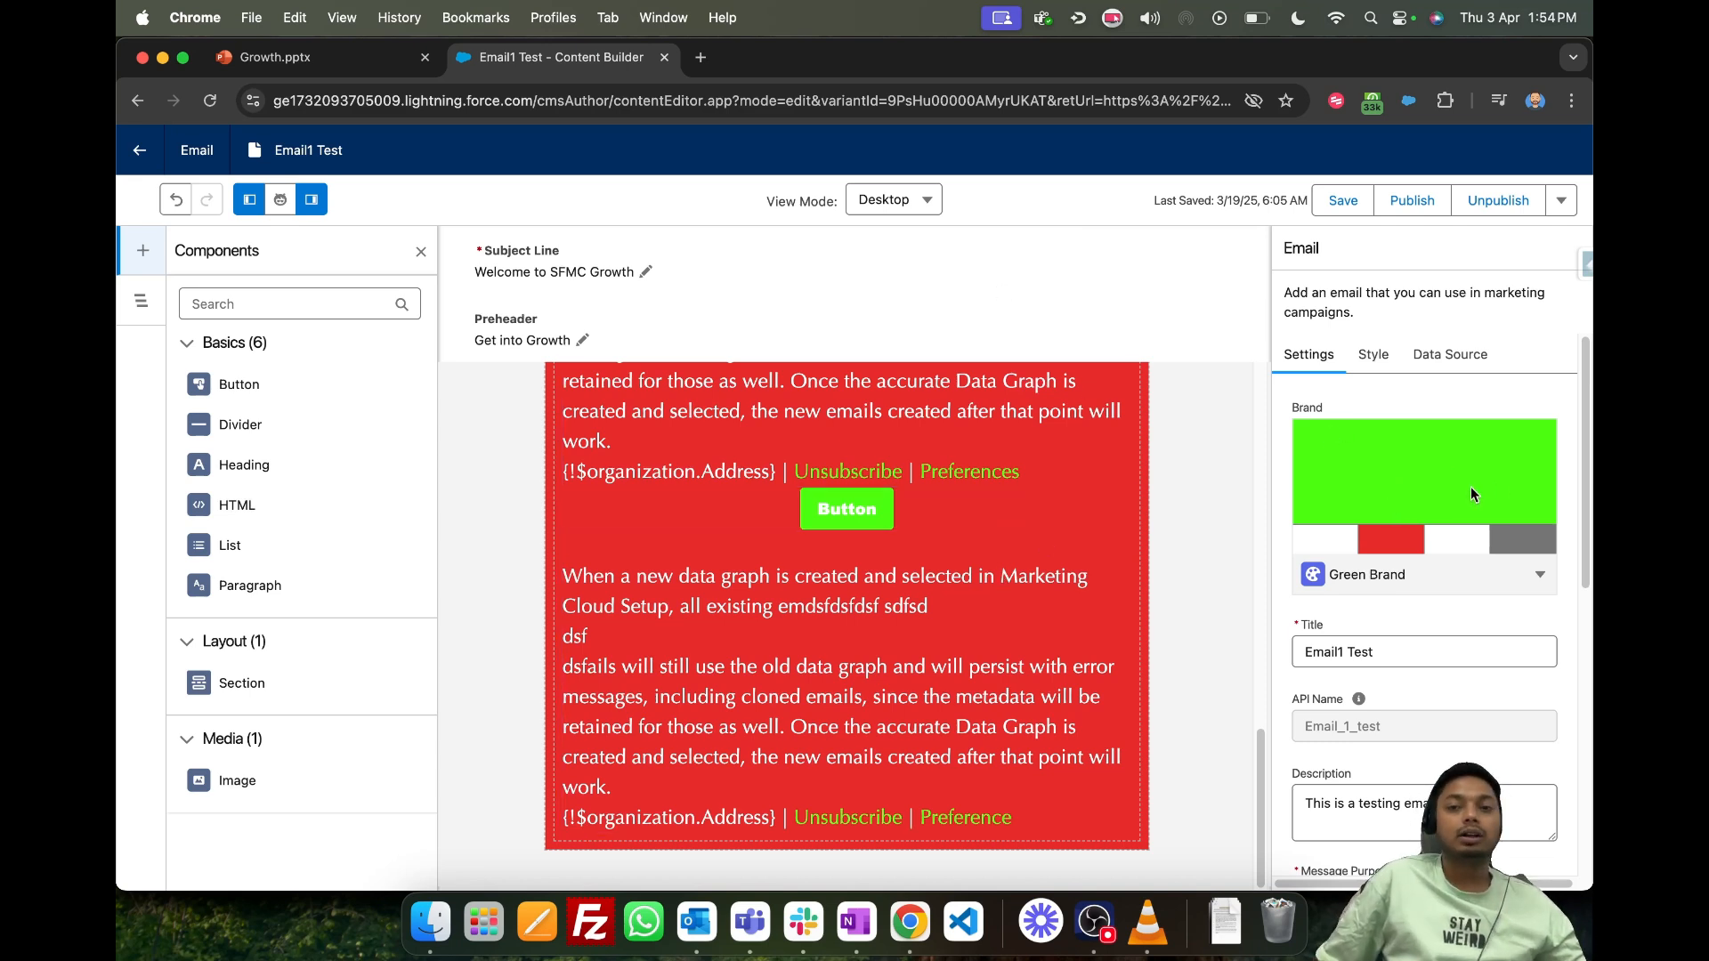
scroll(1446, 565, down, 2)
click(1426, 552)
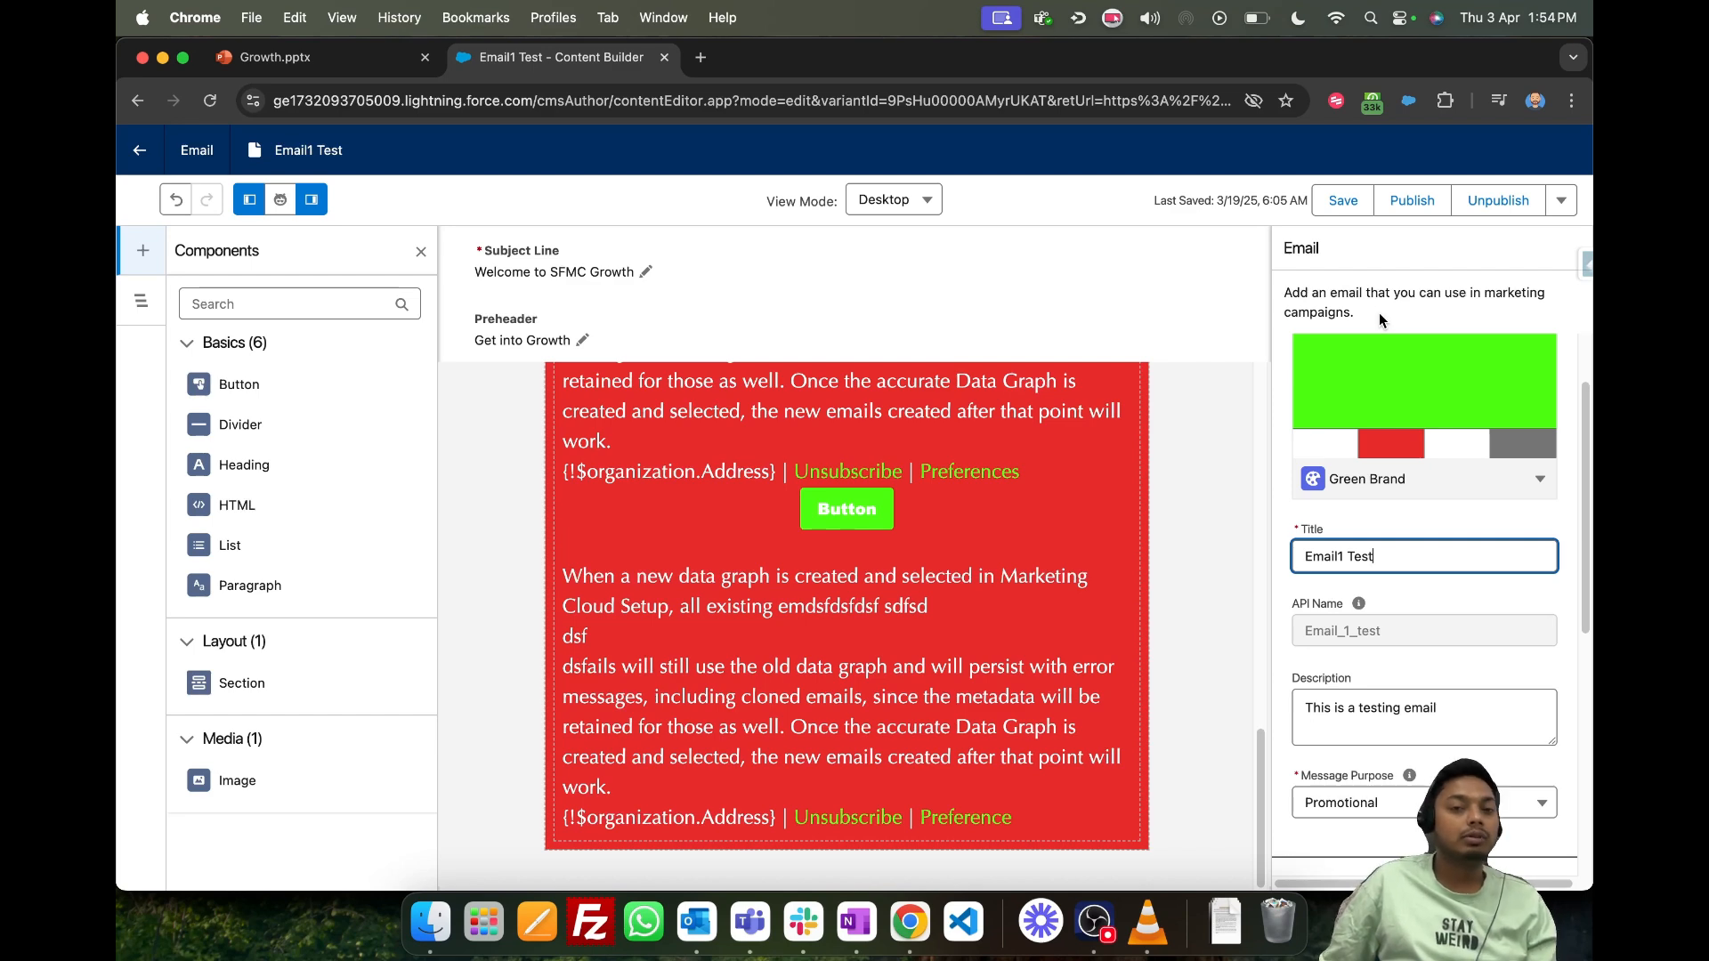
scroll(884, 625, up, 5)
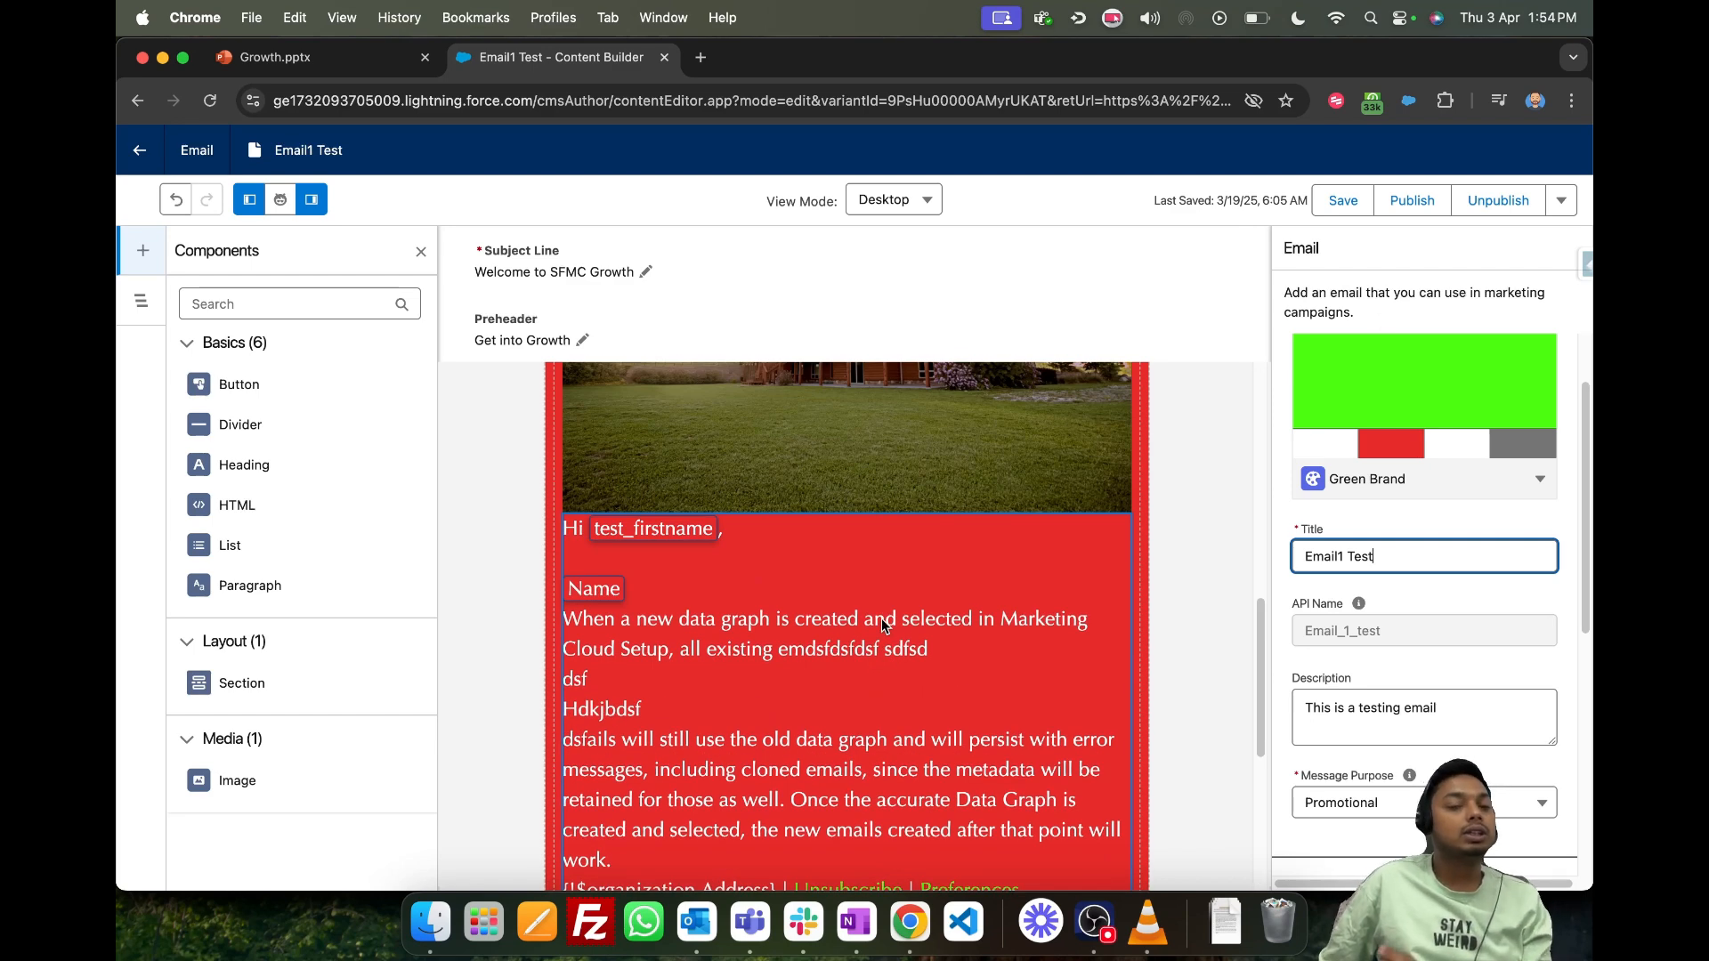
- Review the email's title, description, message purpose, subject line and preheader settings, keeping the purpose as Promotional
scroll(883, 617, down, 5)
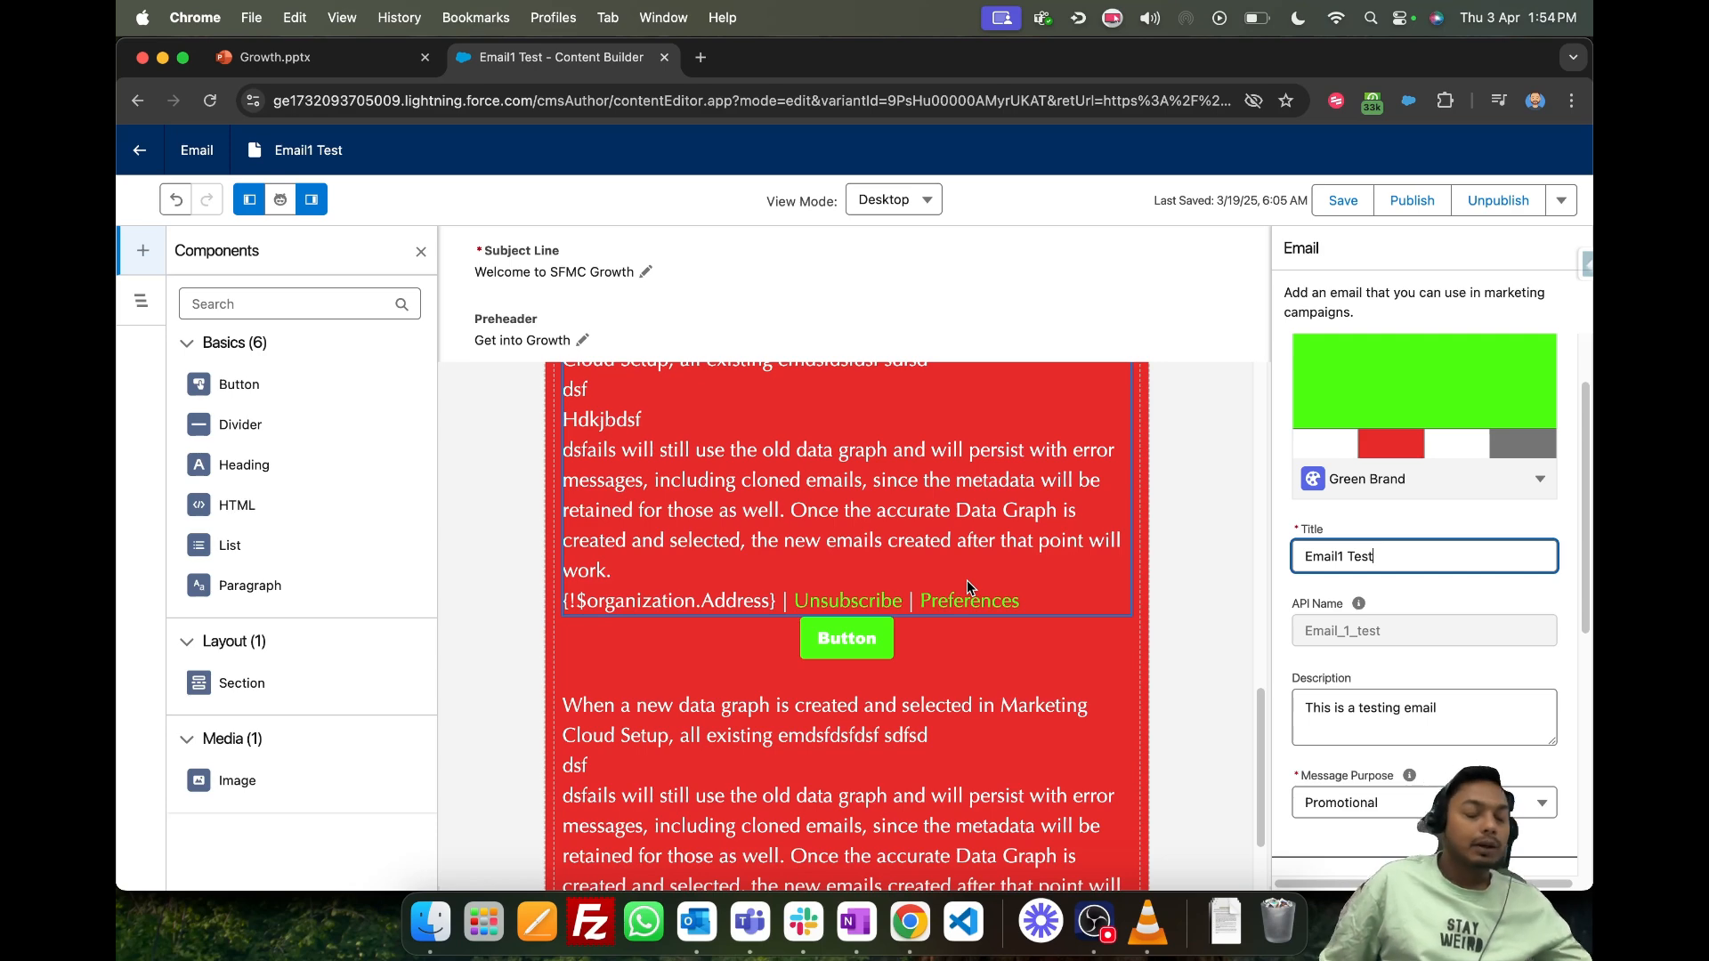
click(1425, 591)
click(1422, 554)
triple_click(1422, 553)
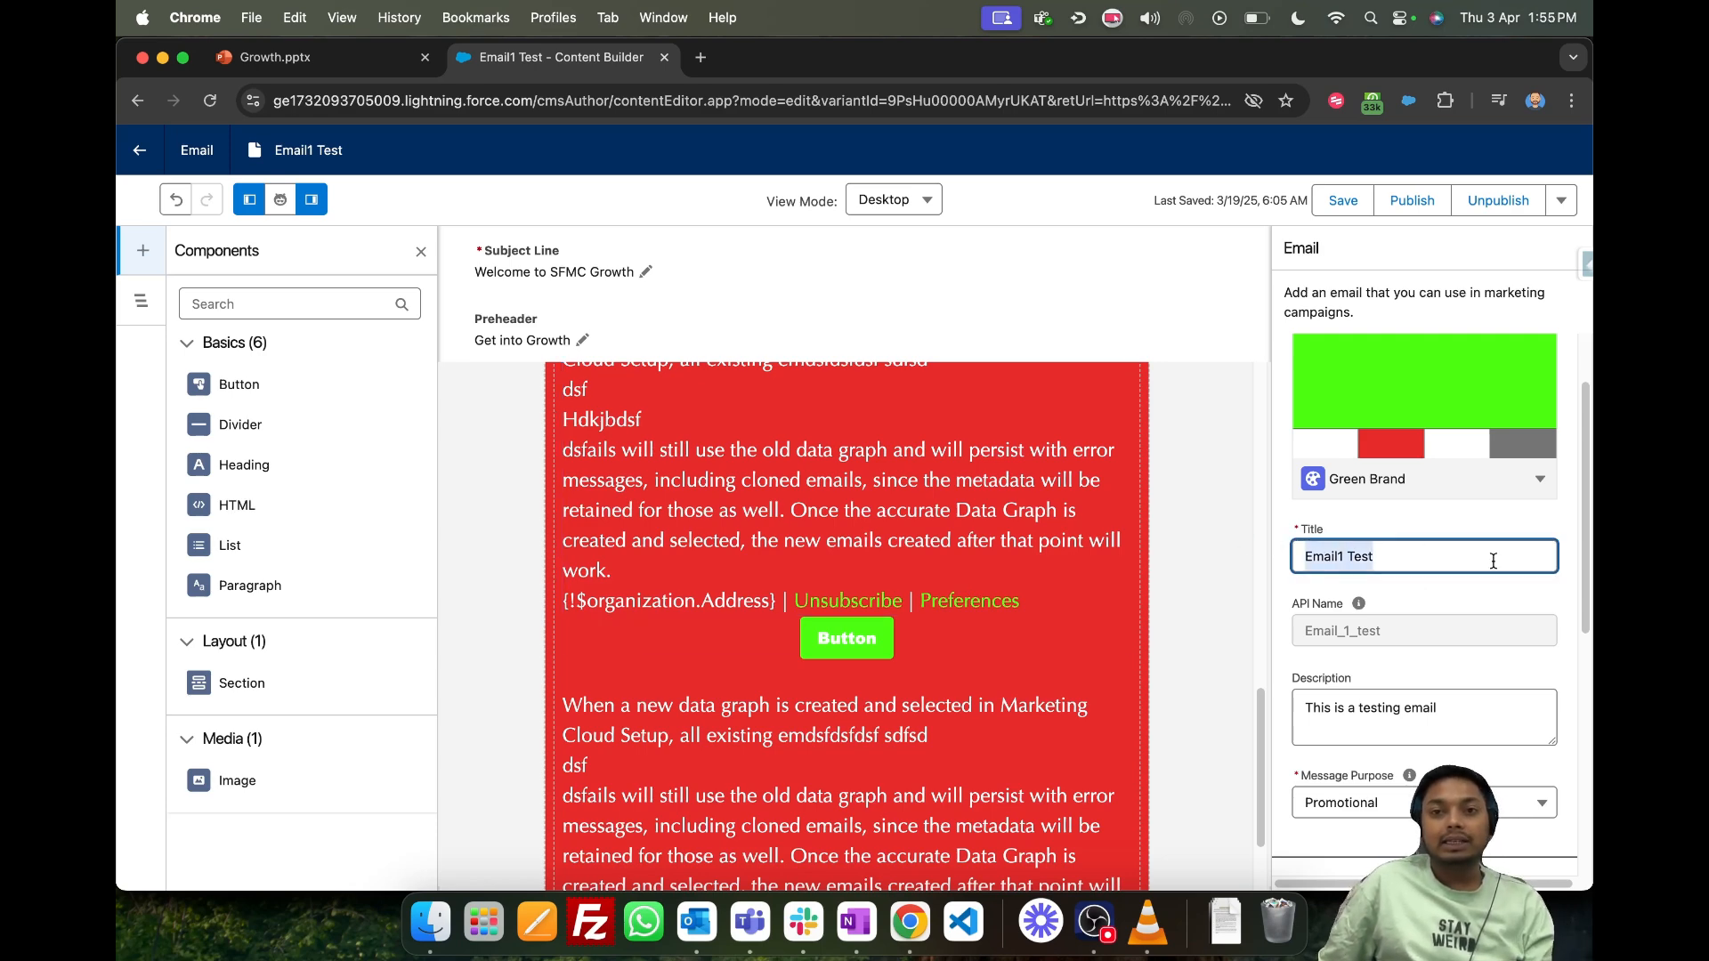
scroll(1167, 574, up, 5)
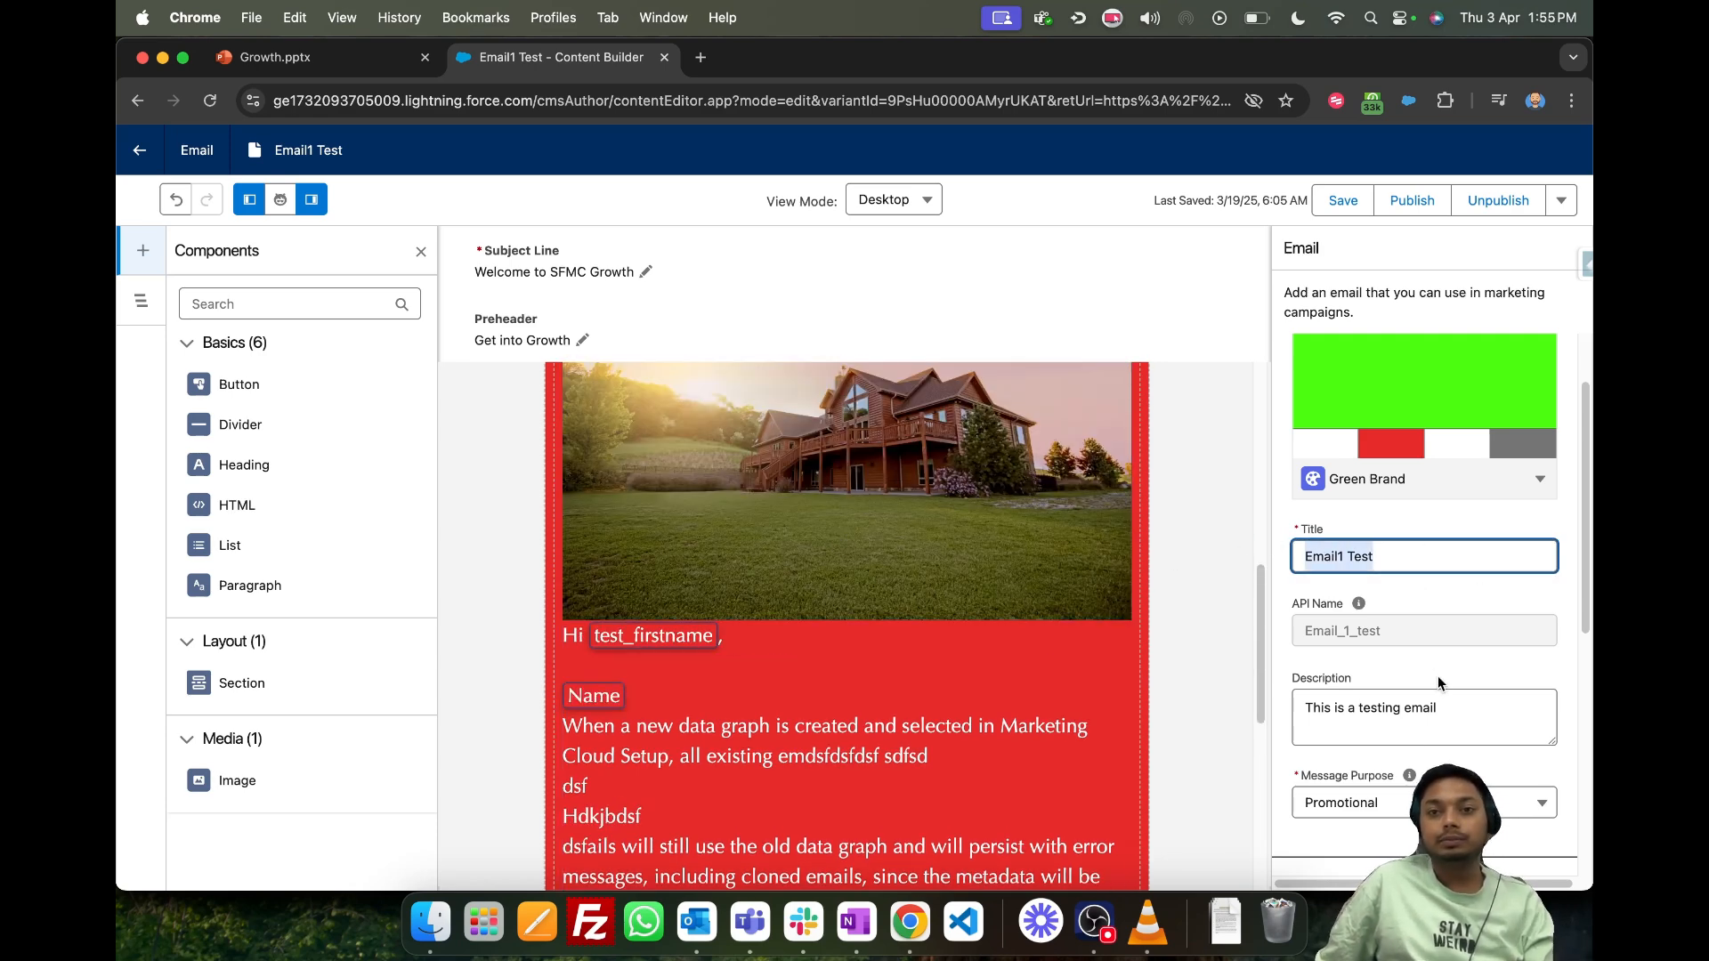
scroll(1438, 676, down, 3)
click(1442, 468)
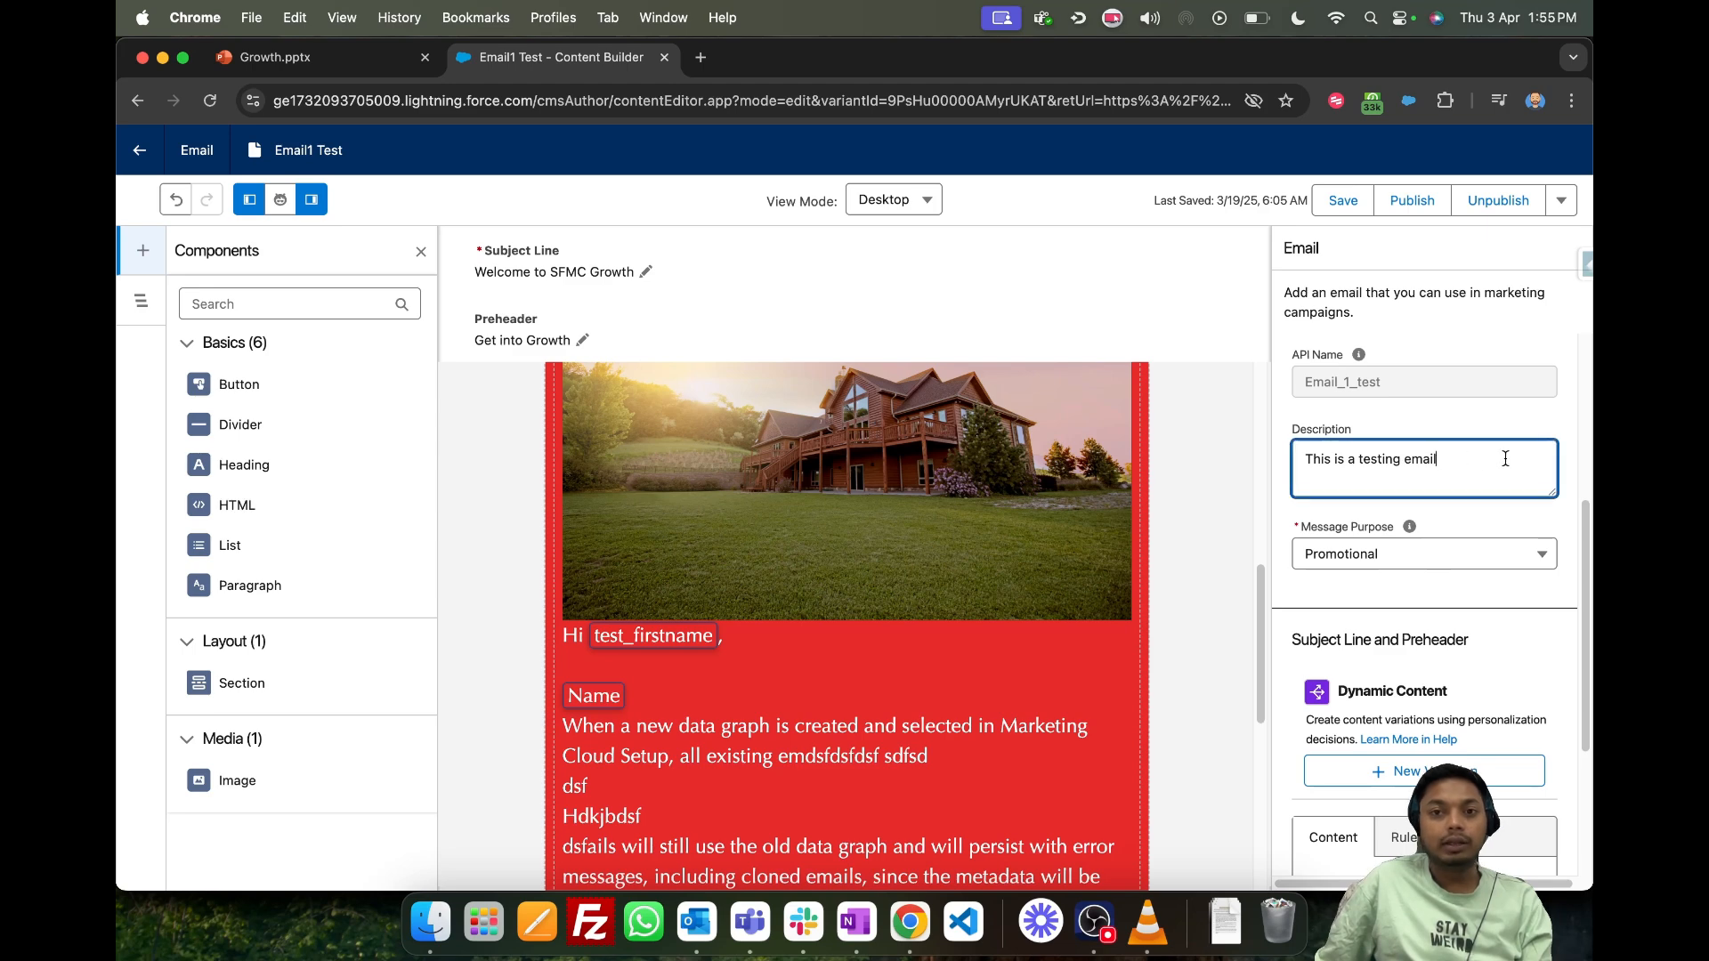
triple_click(1498, 460)
scroll(1397, 525, up, 1)
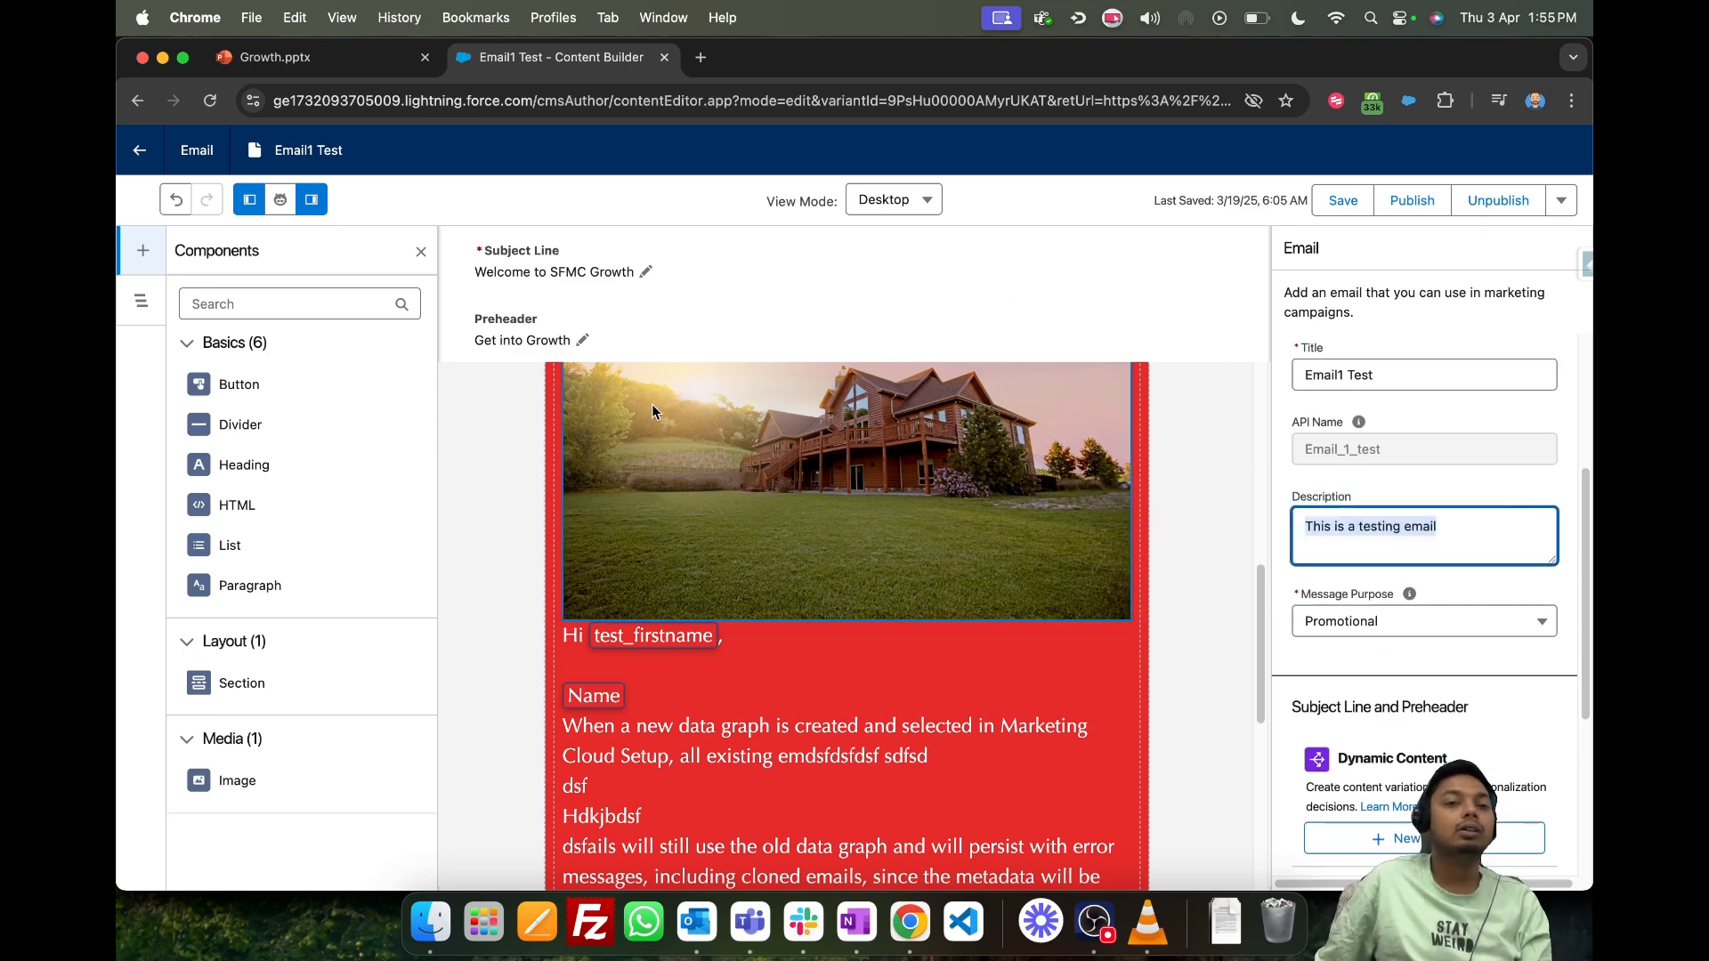
click(1460, 627)
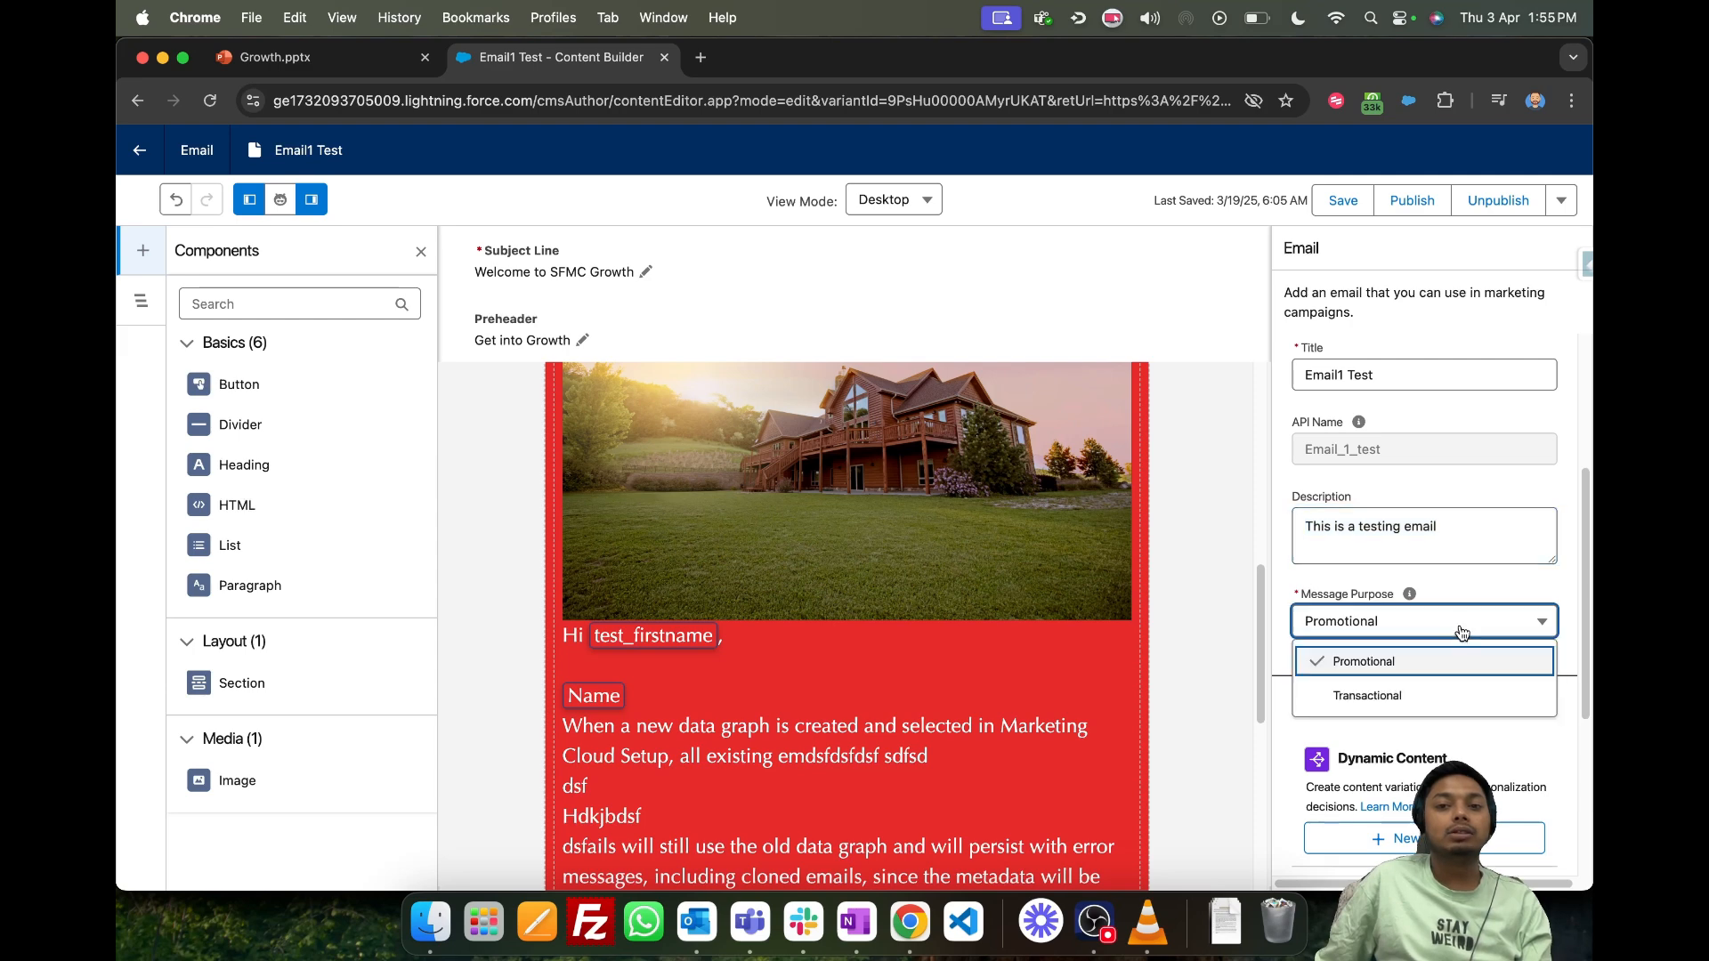
click(1397, 658)
scroll(1428, 592, down, 1)
scroll(1434, 596, down, 5)
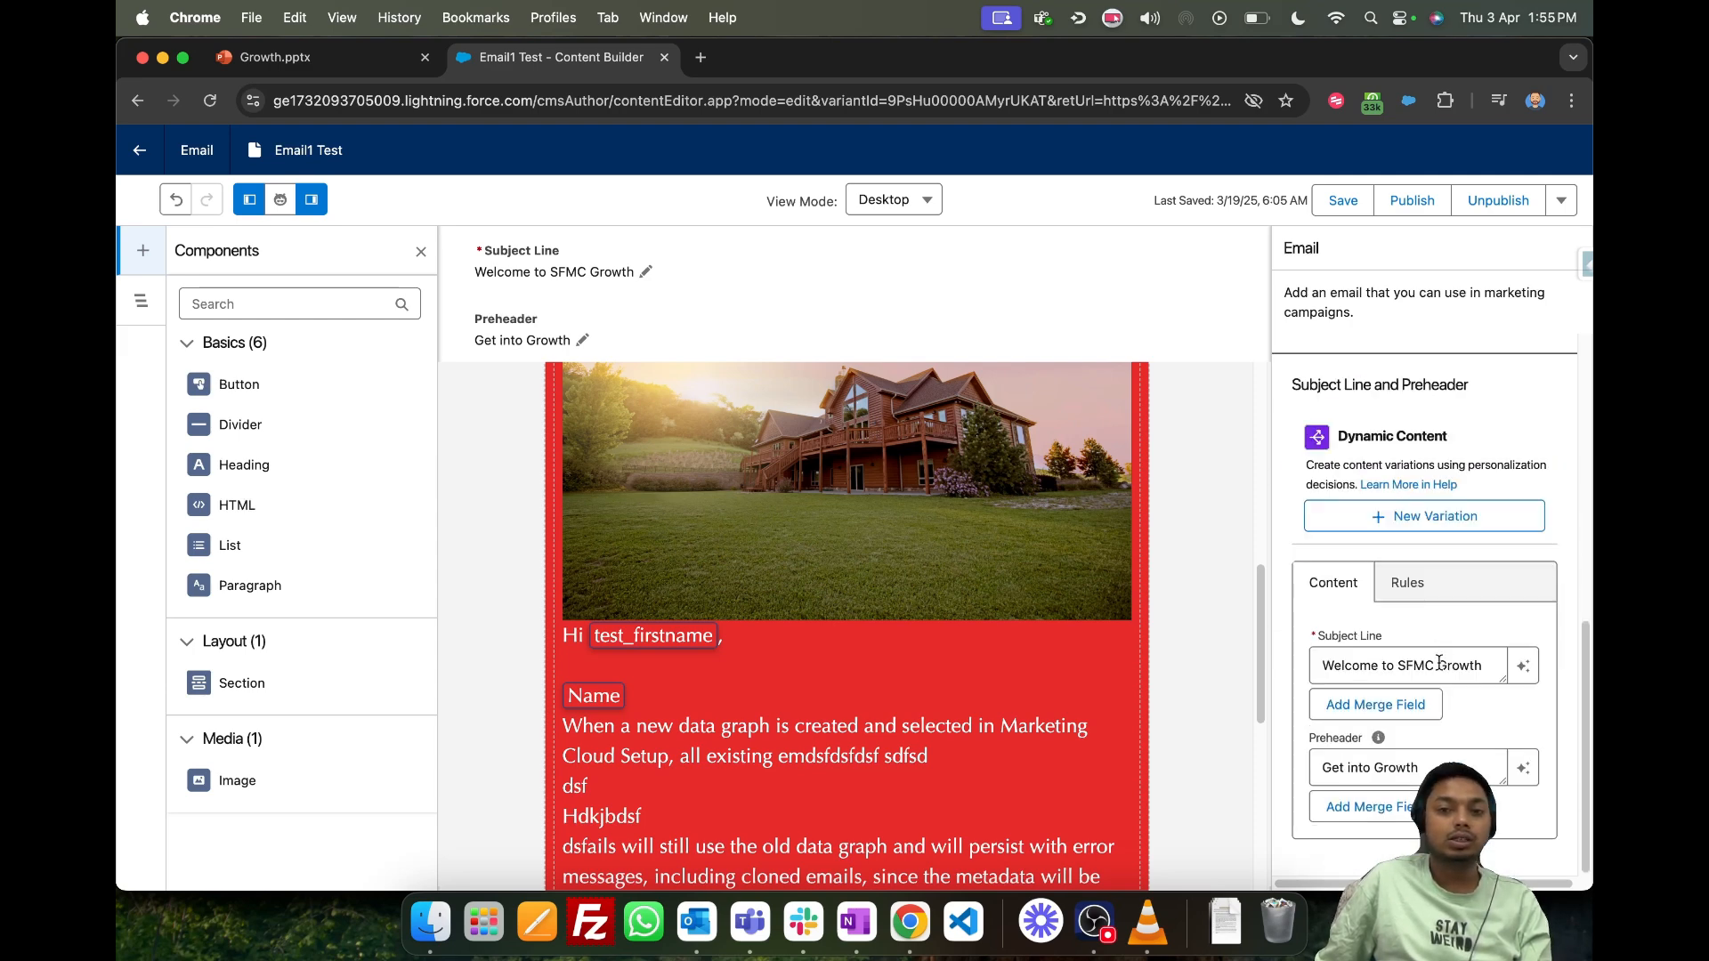
- Save the Email1 Test email and exit the content editor
scroll(1428, 587, up, 10)
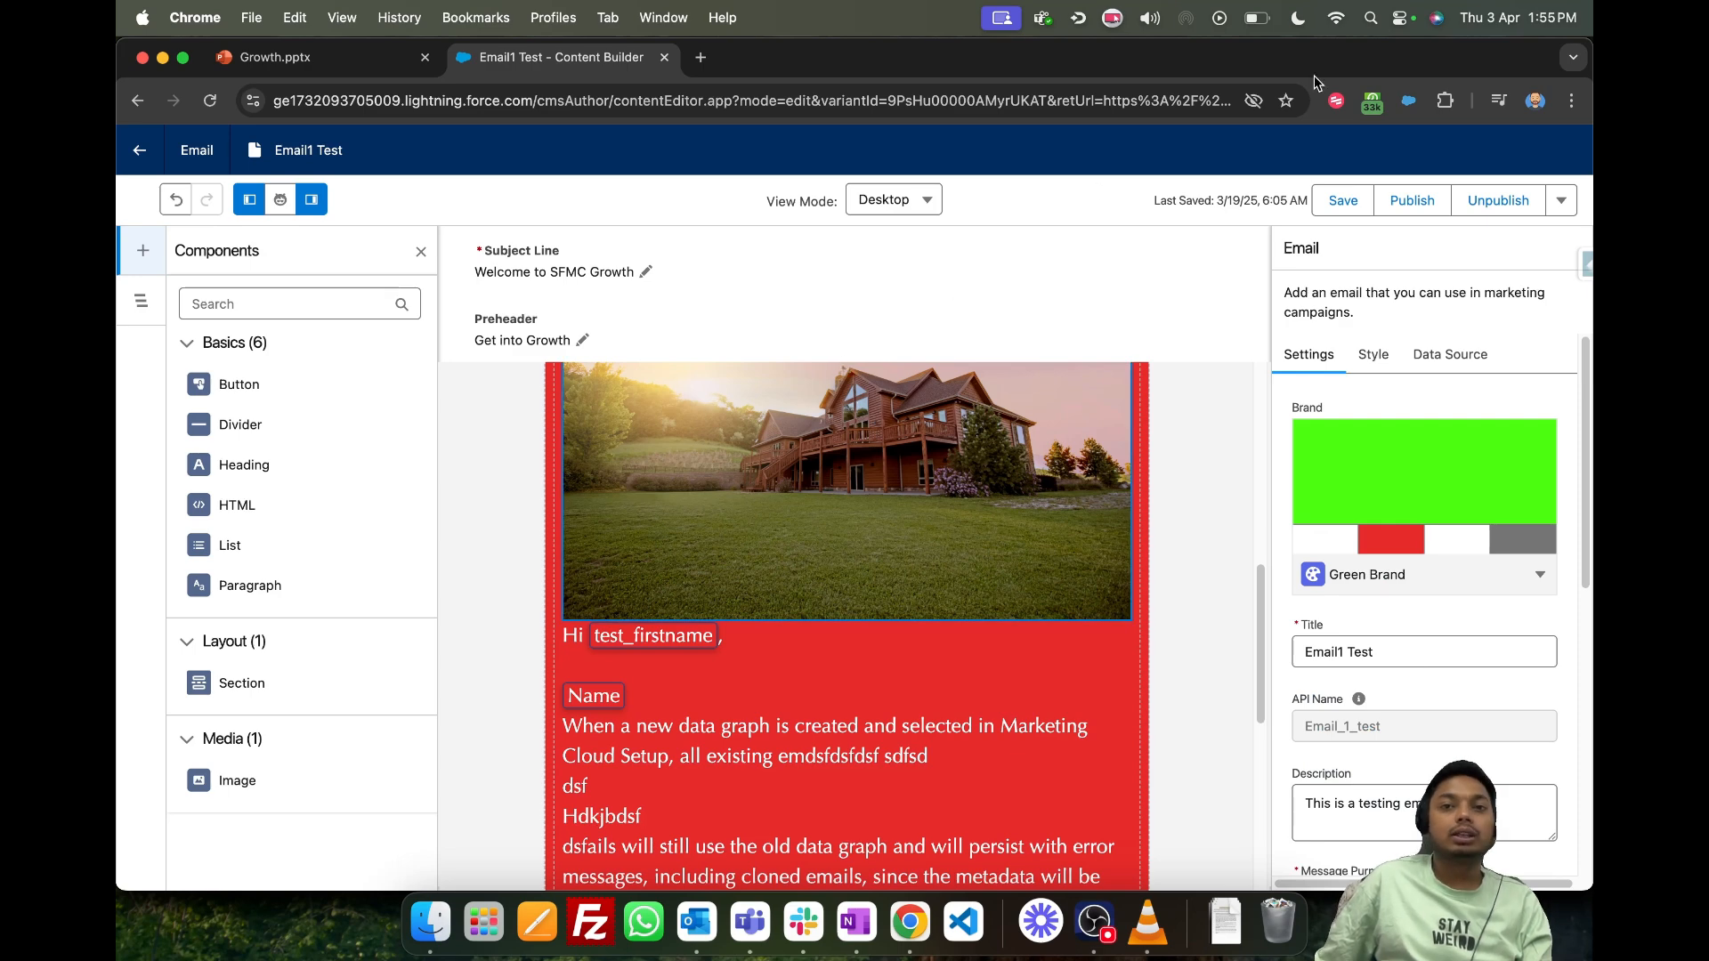
click(1343, 200)
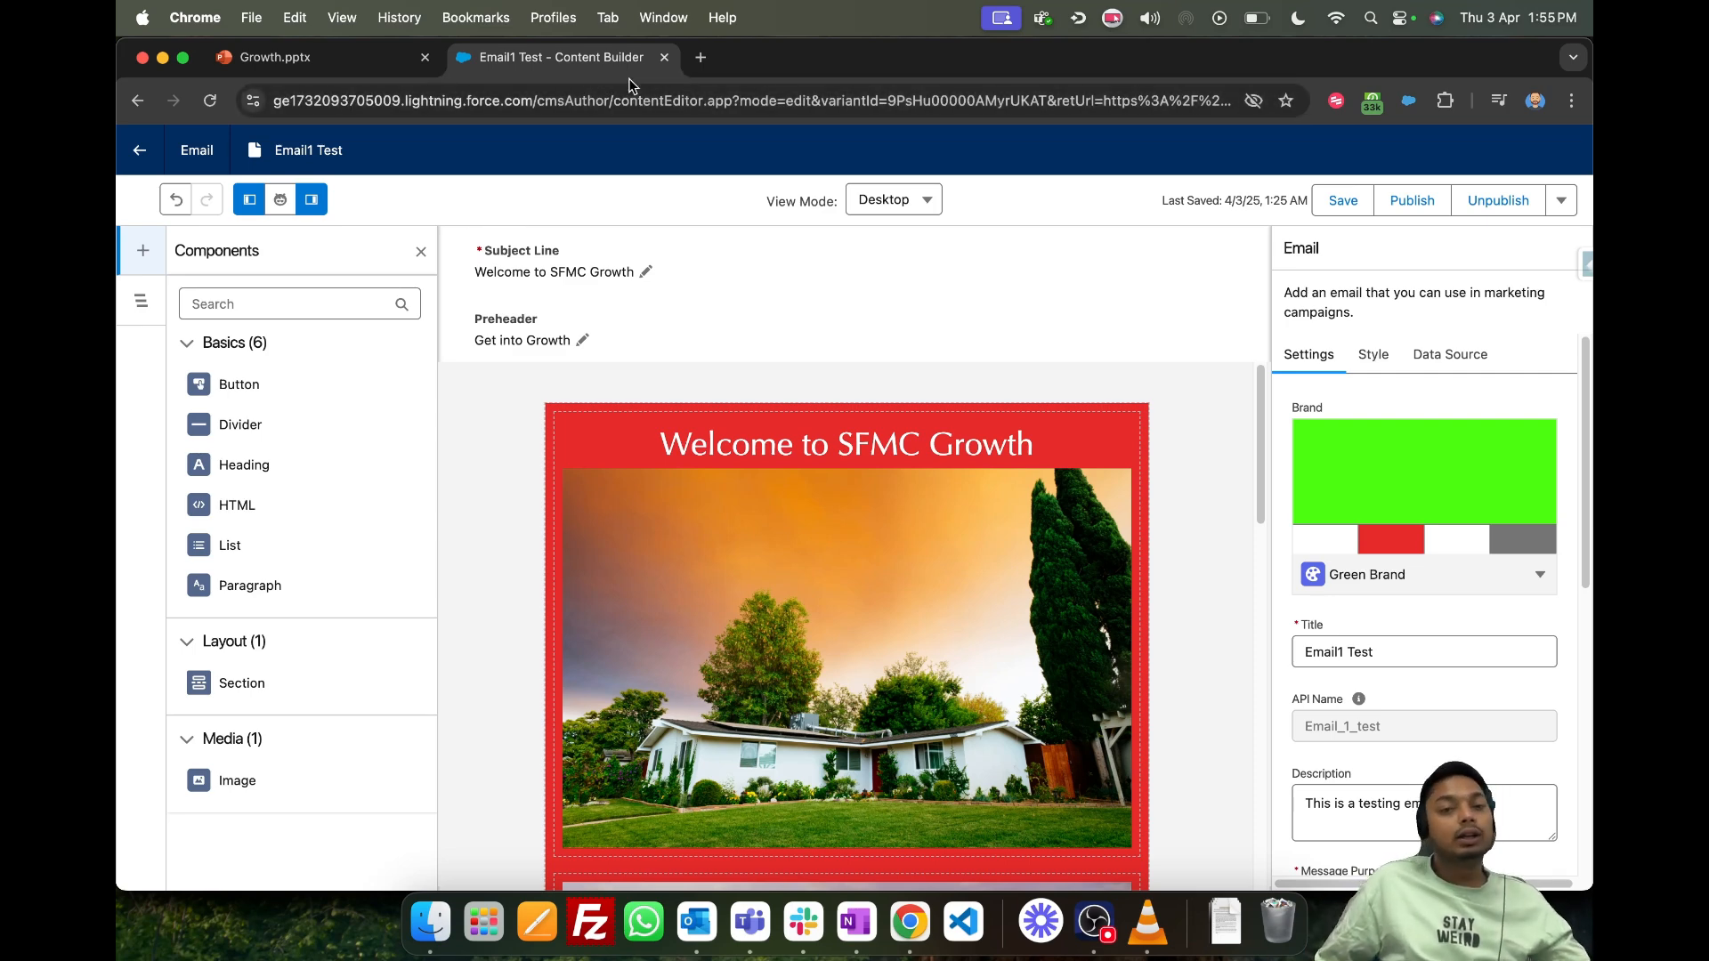
click(125, 153)
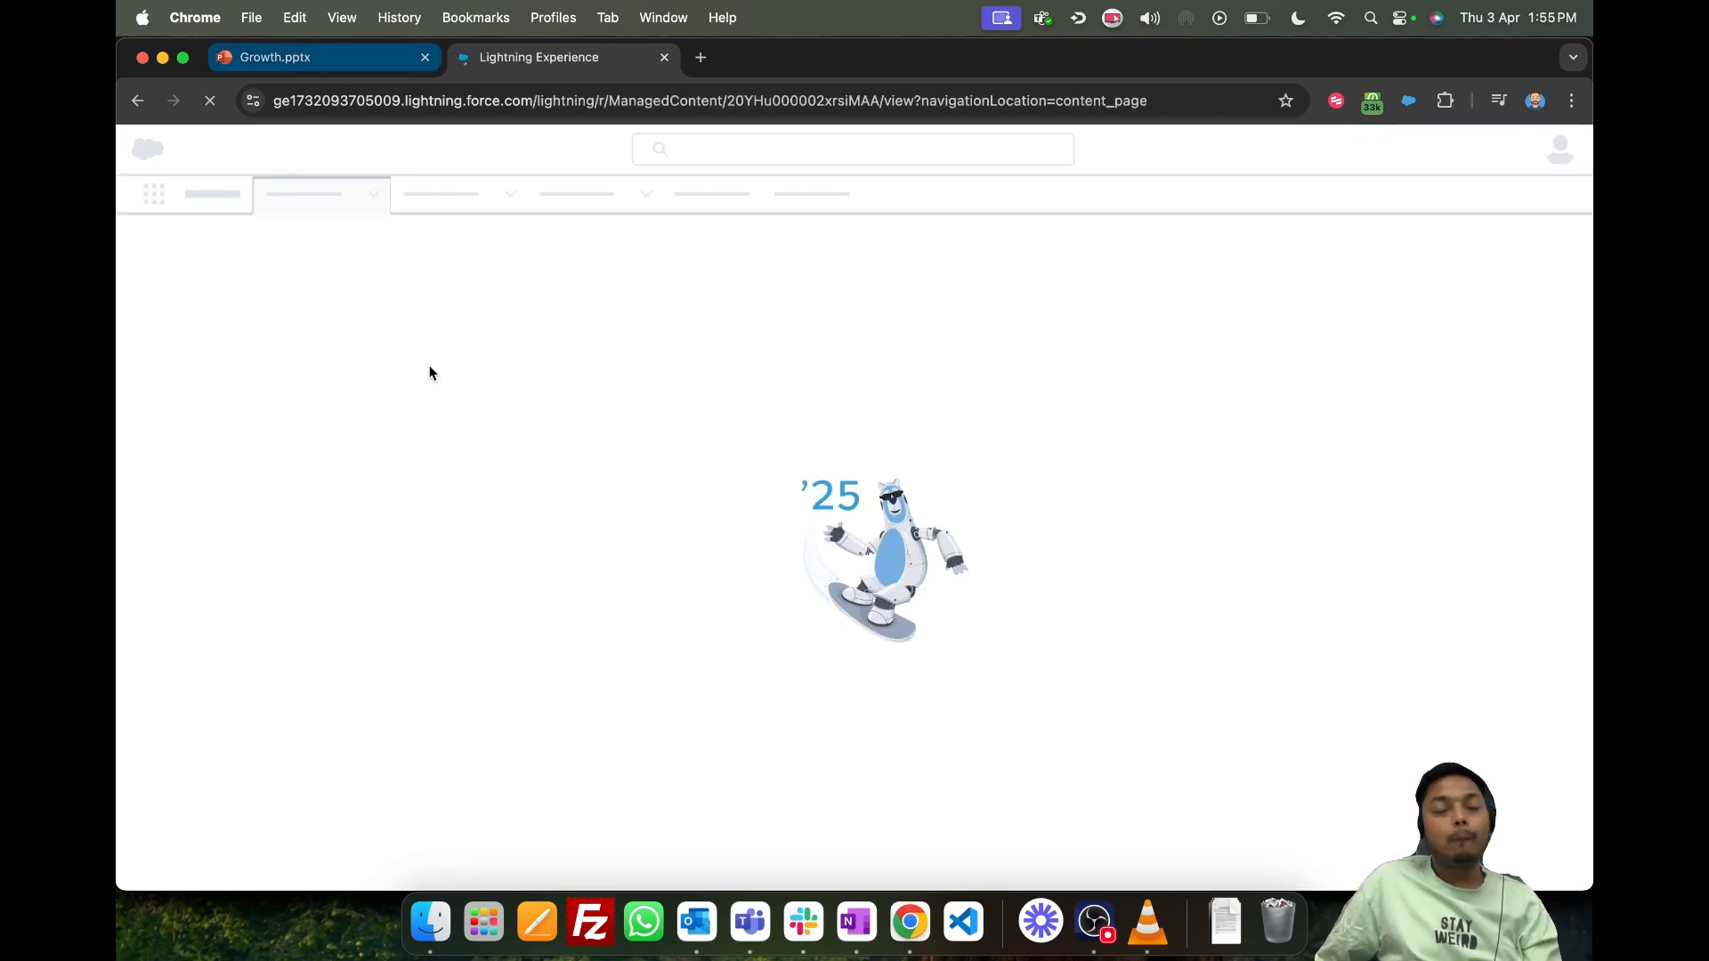
- Switch to the Growth.pptx presentation and display the "Journey Builder Vs Campaign Flow" slide
click(325, 57)
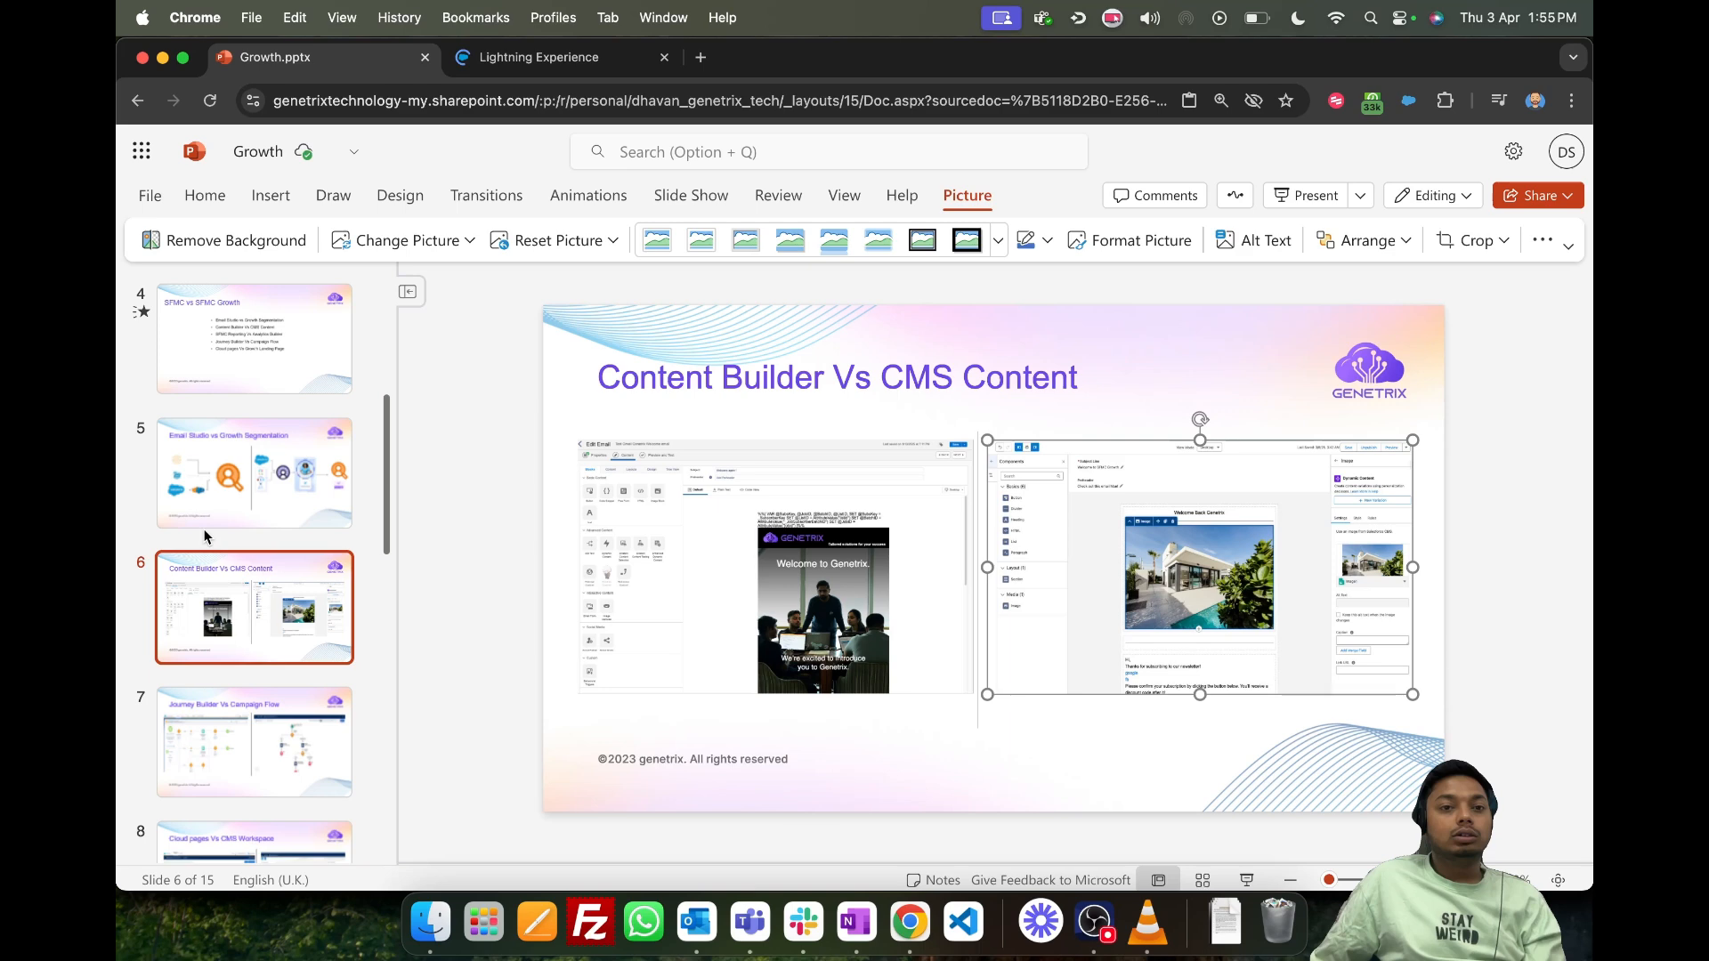
scroll(264, 605, down, 2)
scroll(267, 623, down, 1)
click(276, 653)
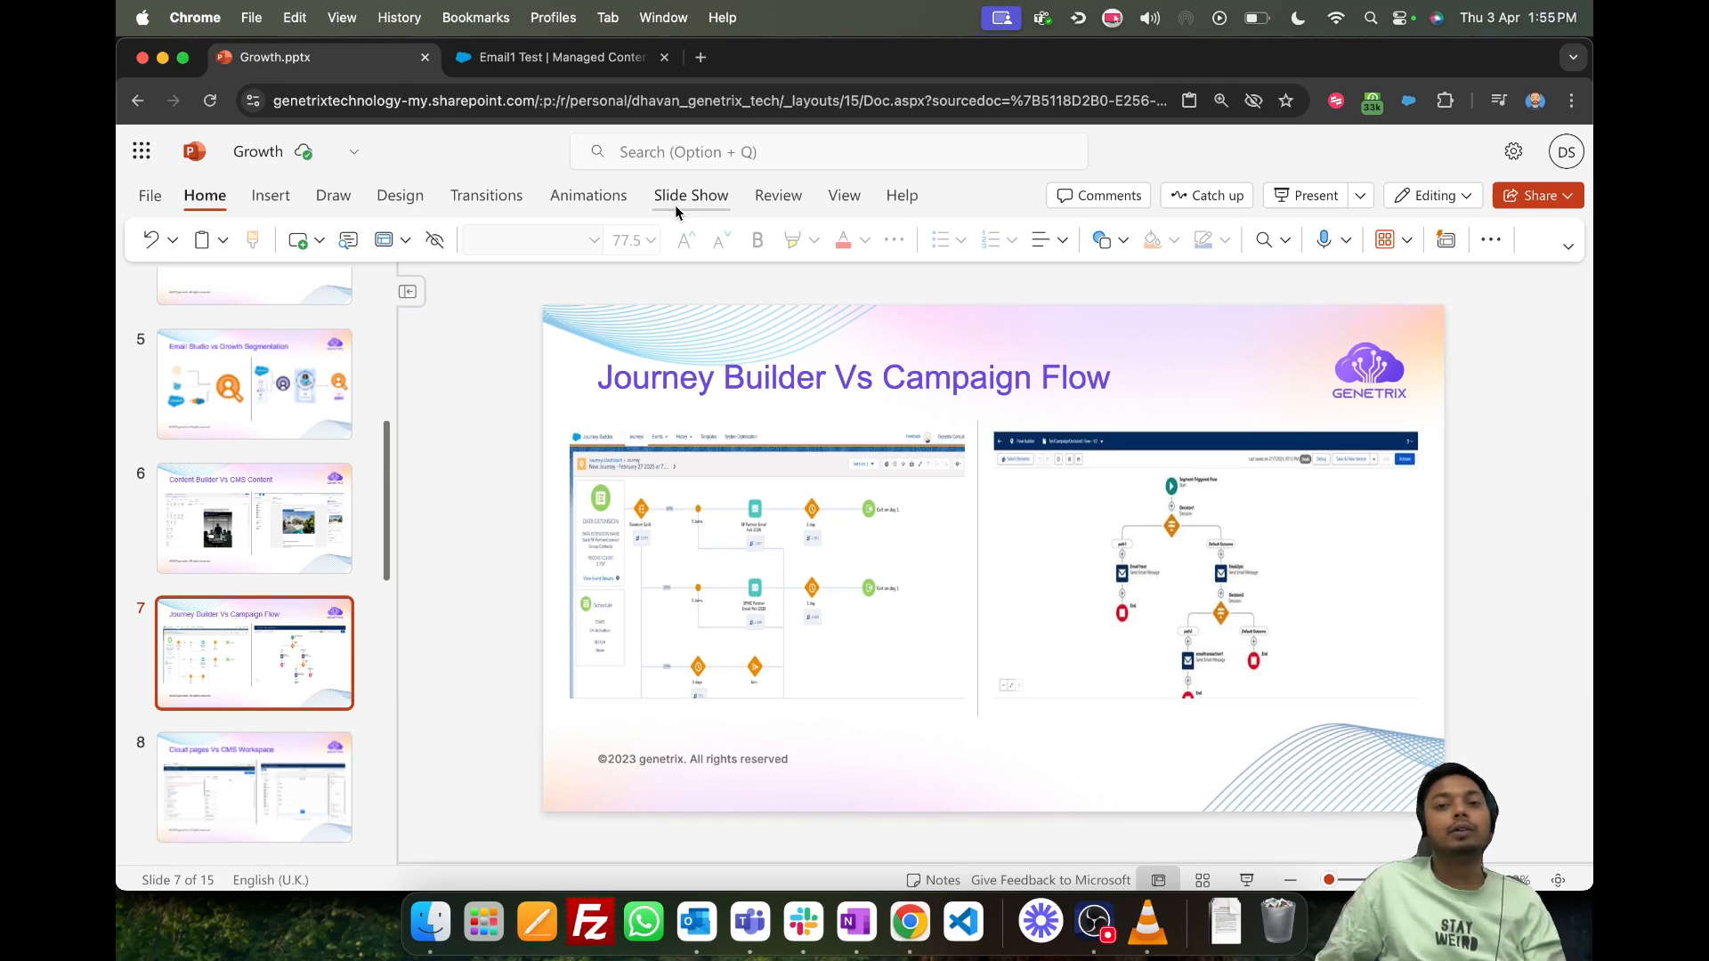
- Return to the Salesforce Flows list, look through it, and start a new flow from the Recently Viewed list
click(565, 57)
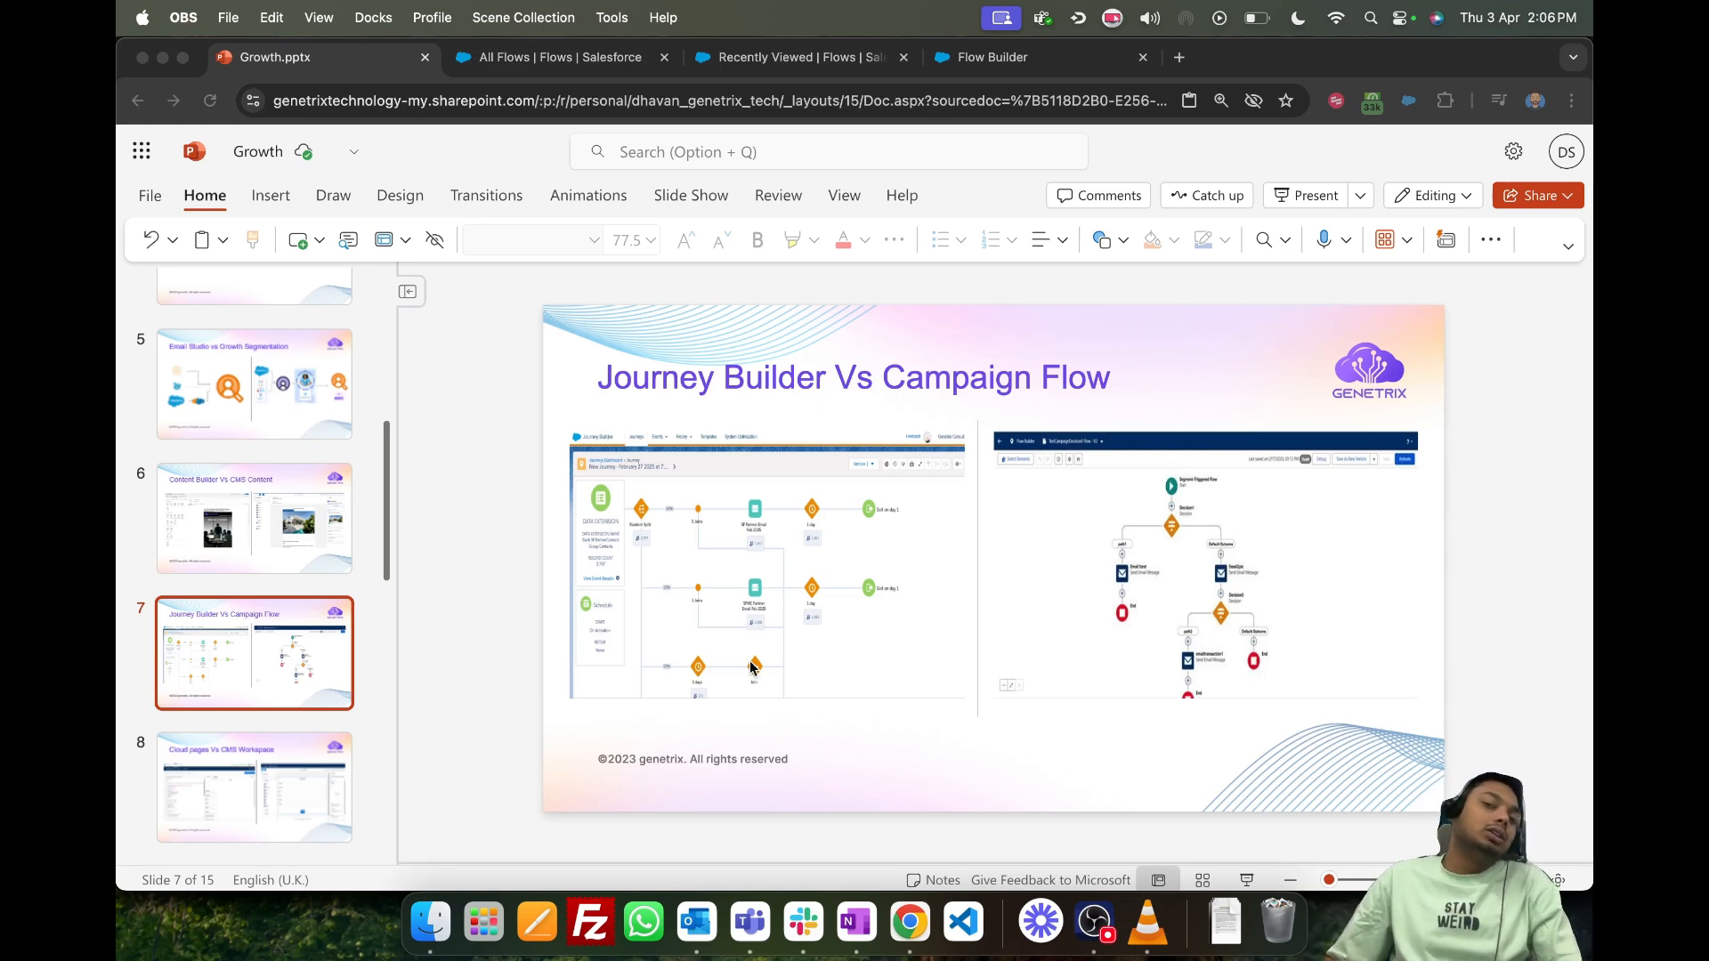
click(549, 60)
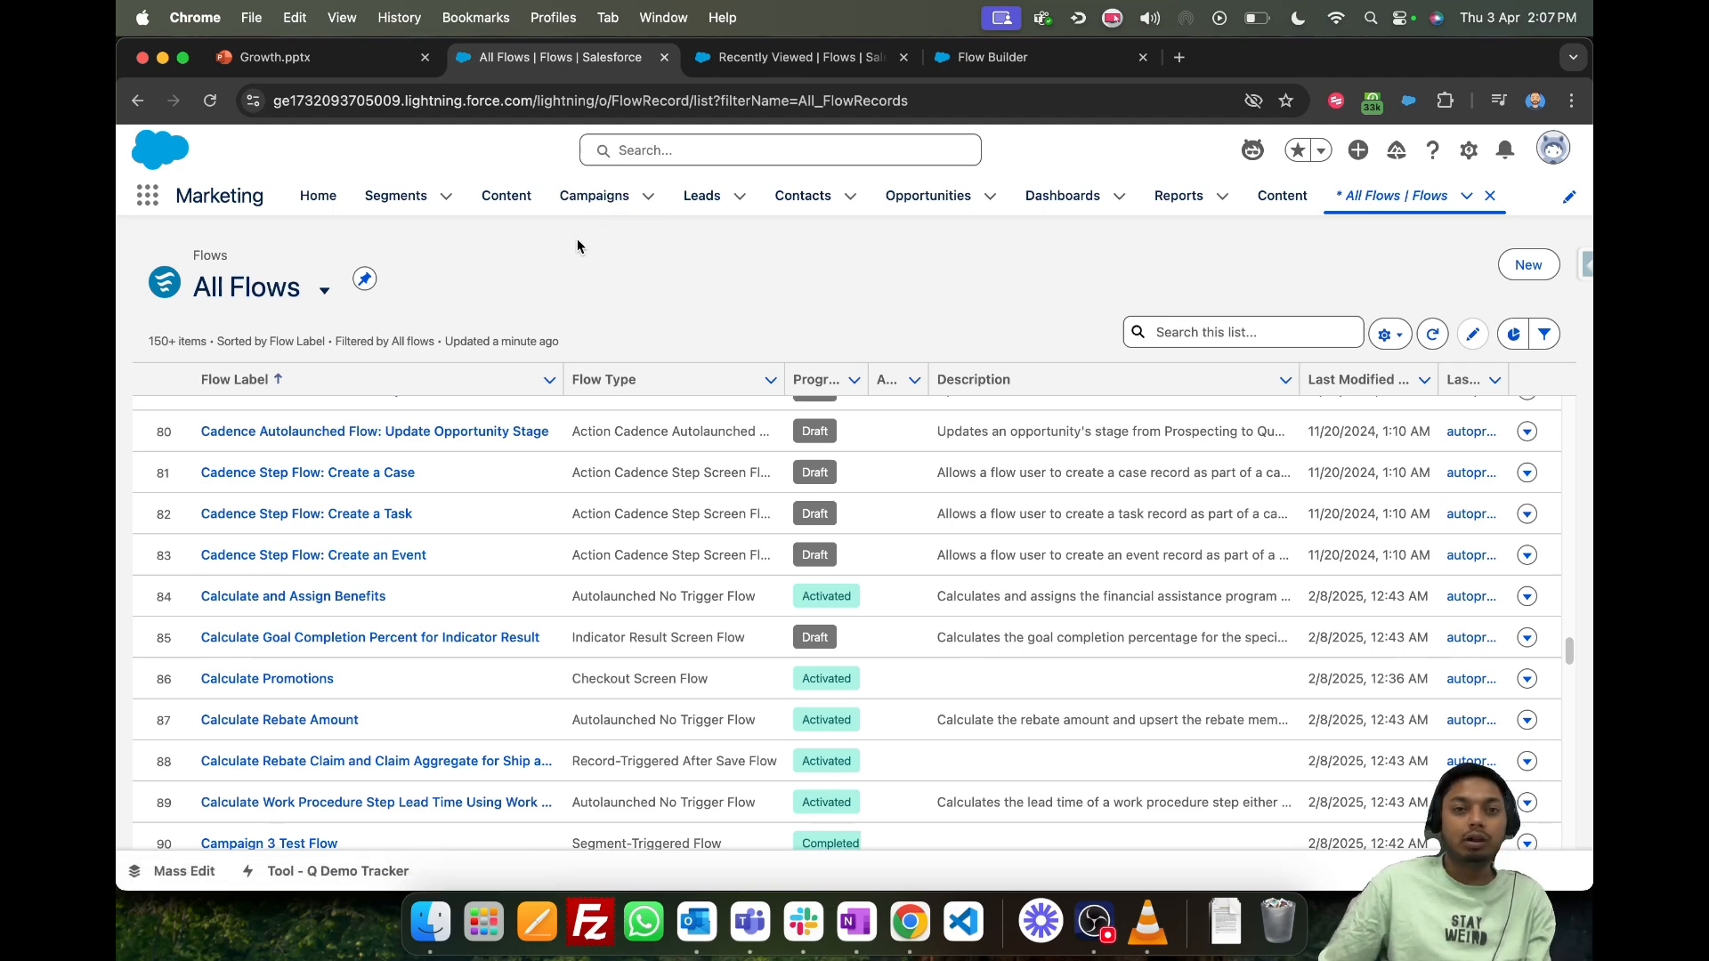
scroll(500, 481, up, 20)
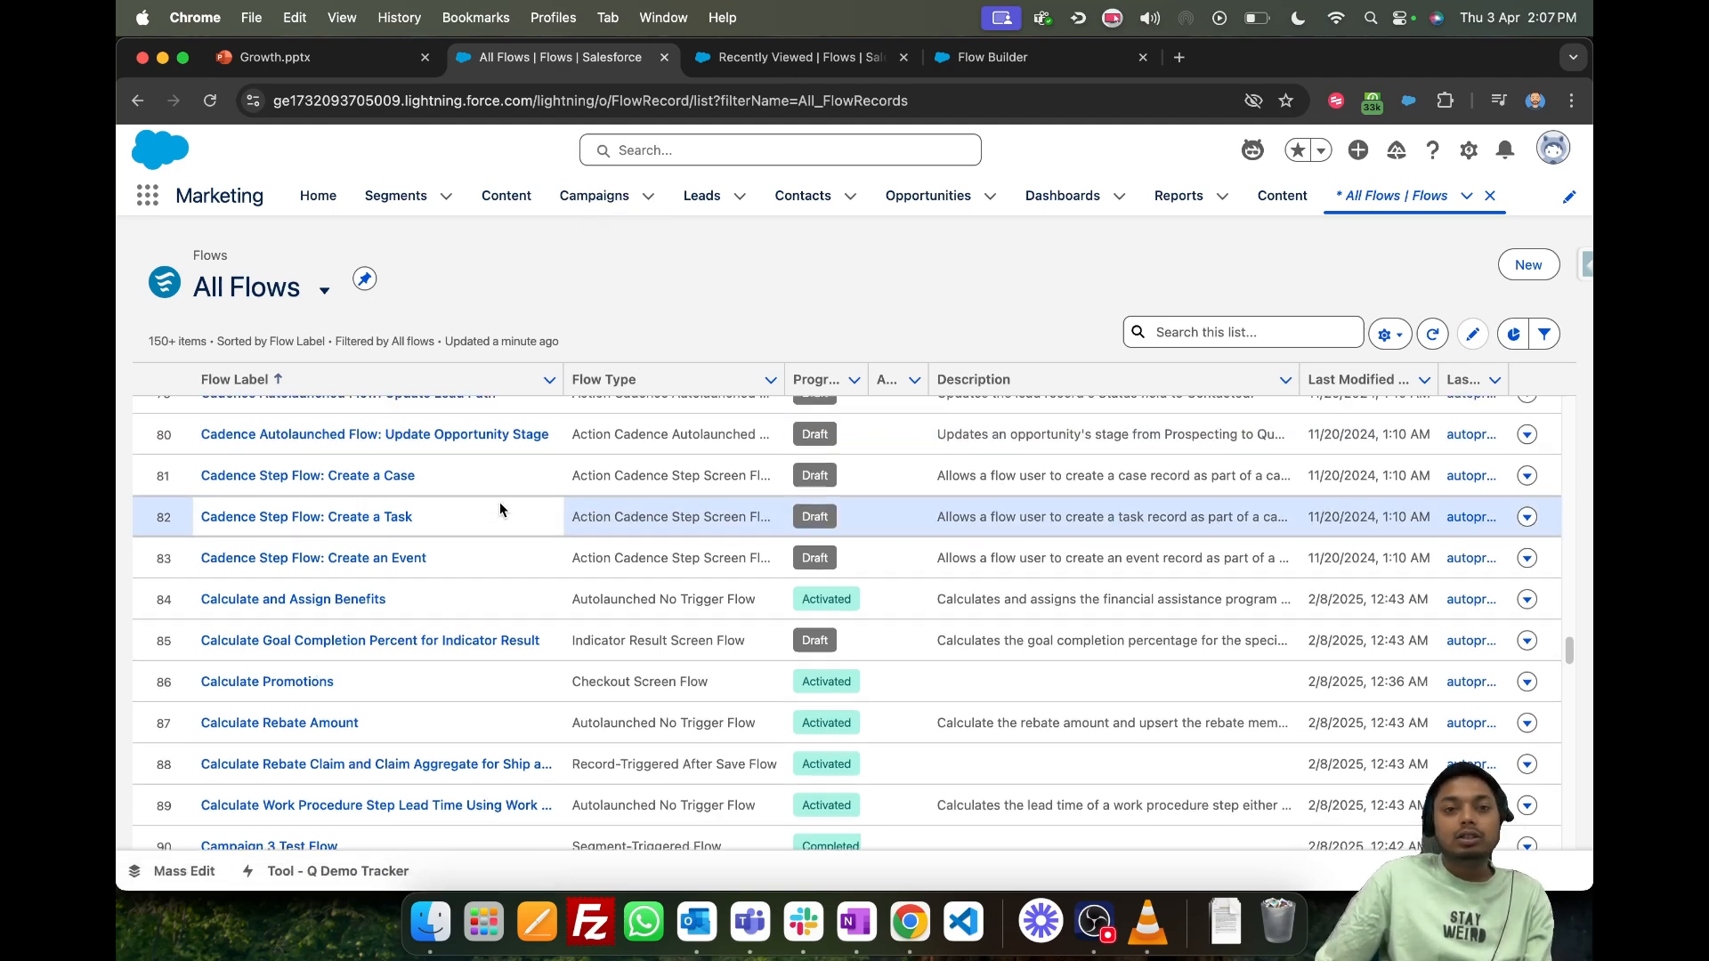
scroll(471, 443, up, 15)
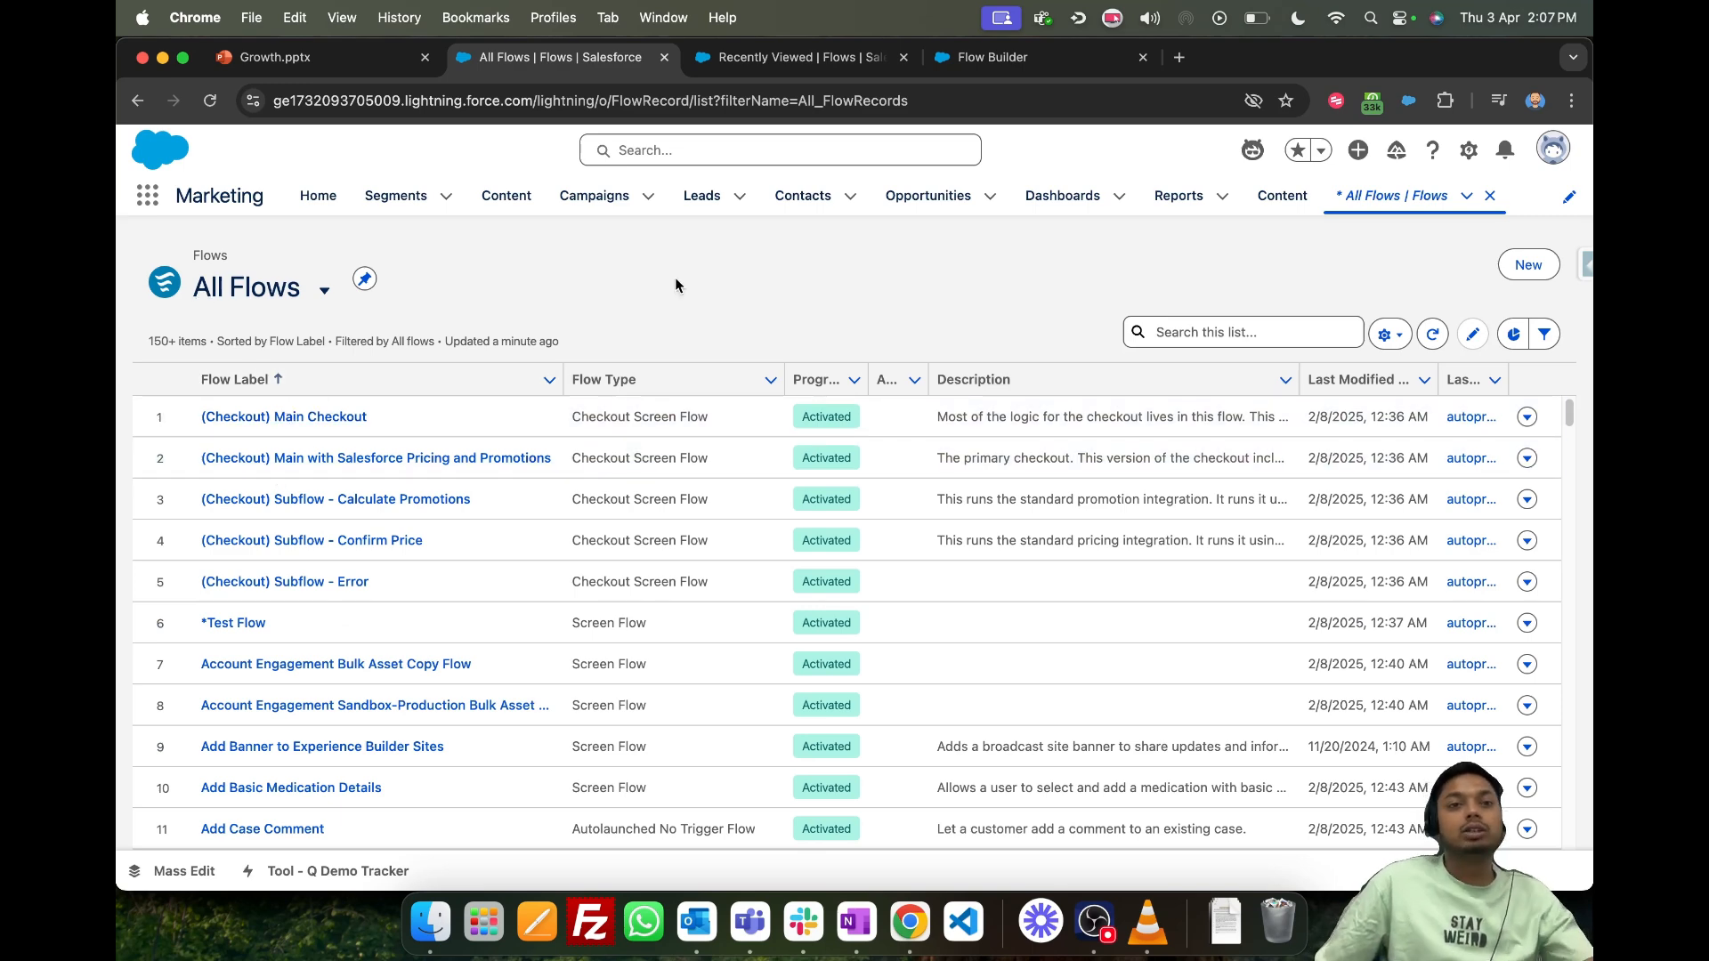
click(1378, 197)
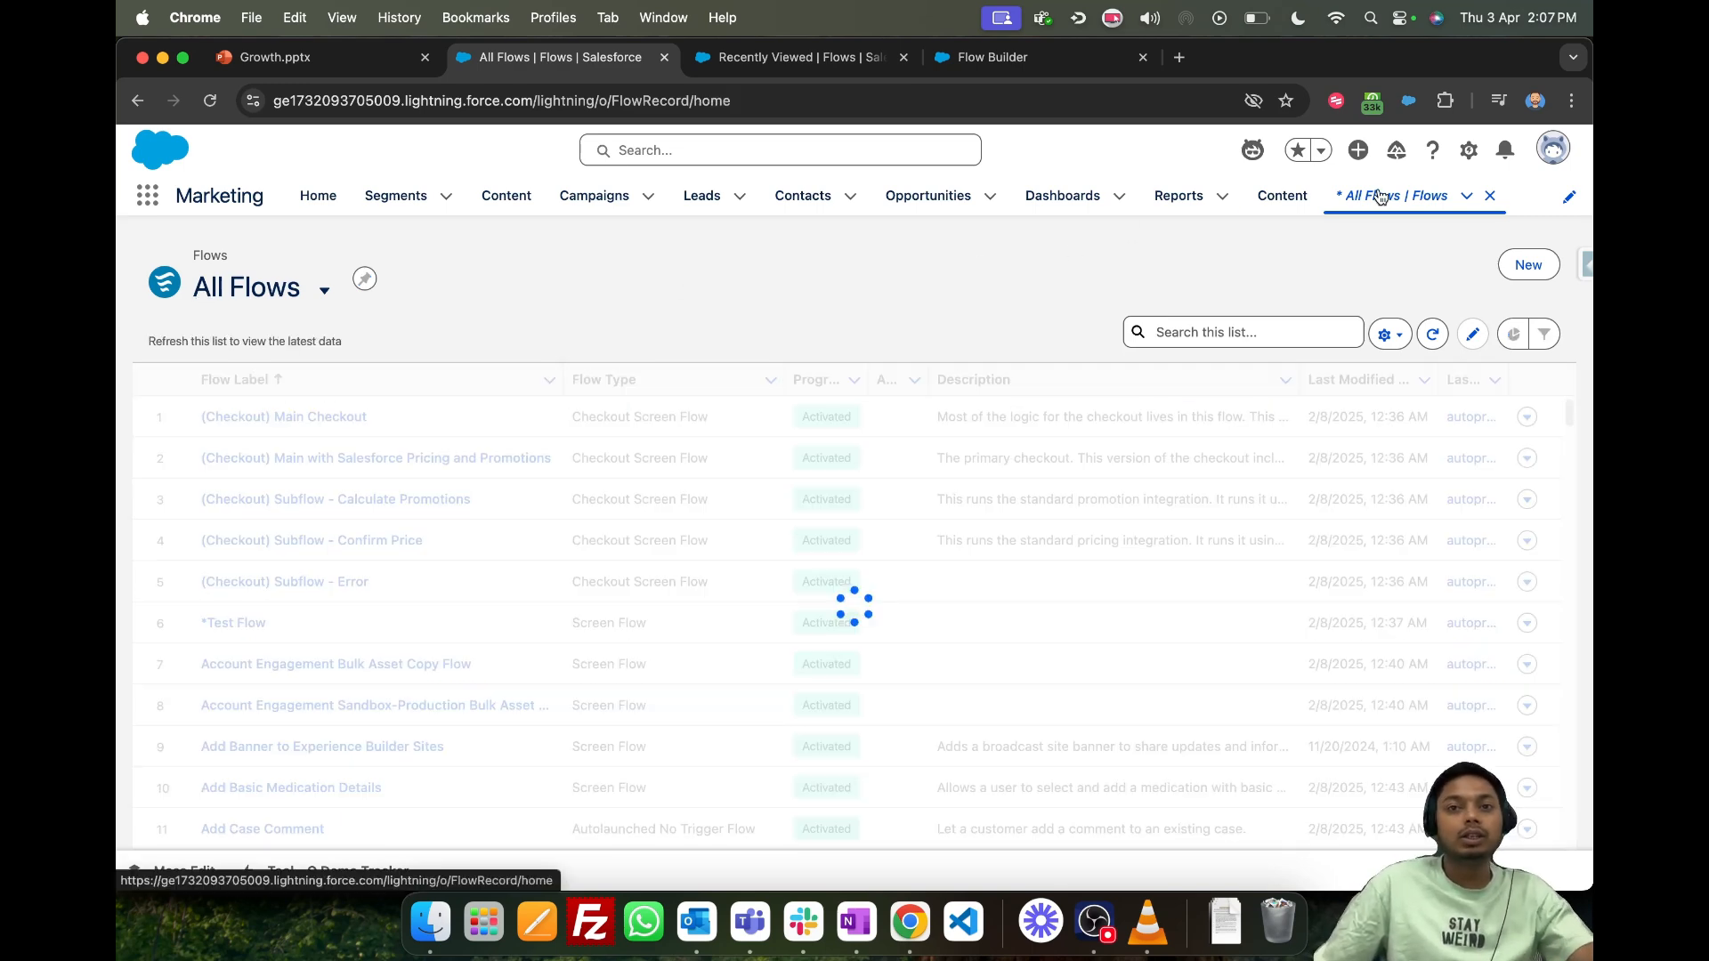
click(1528, 266)
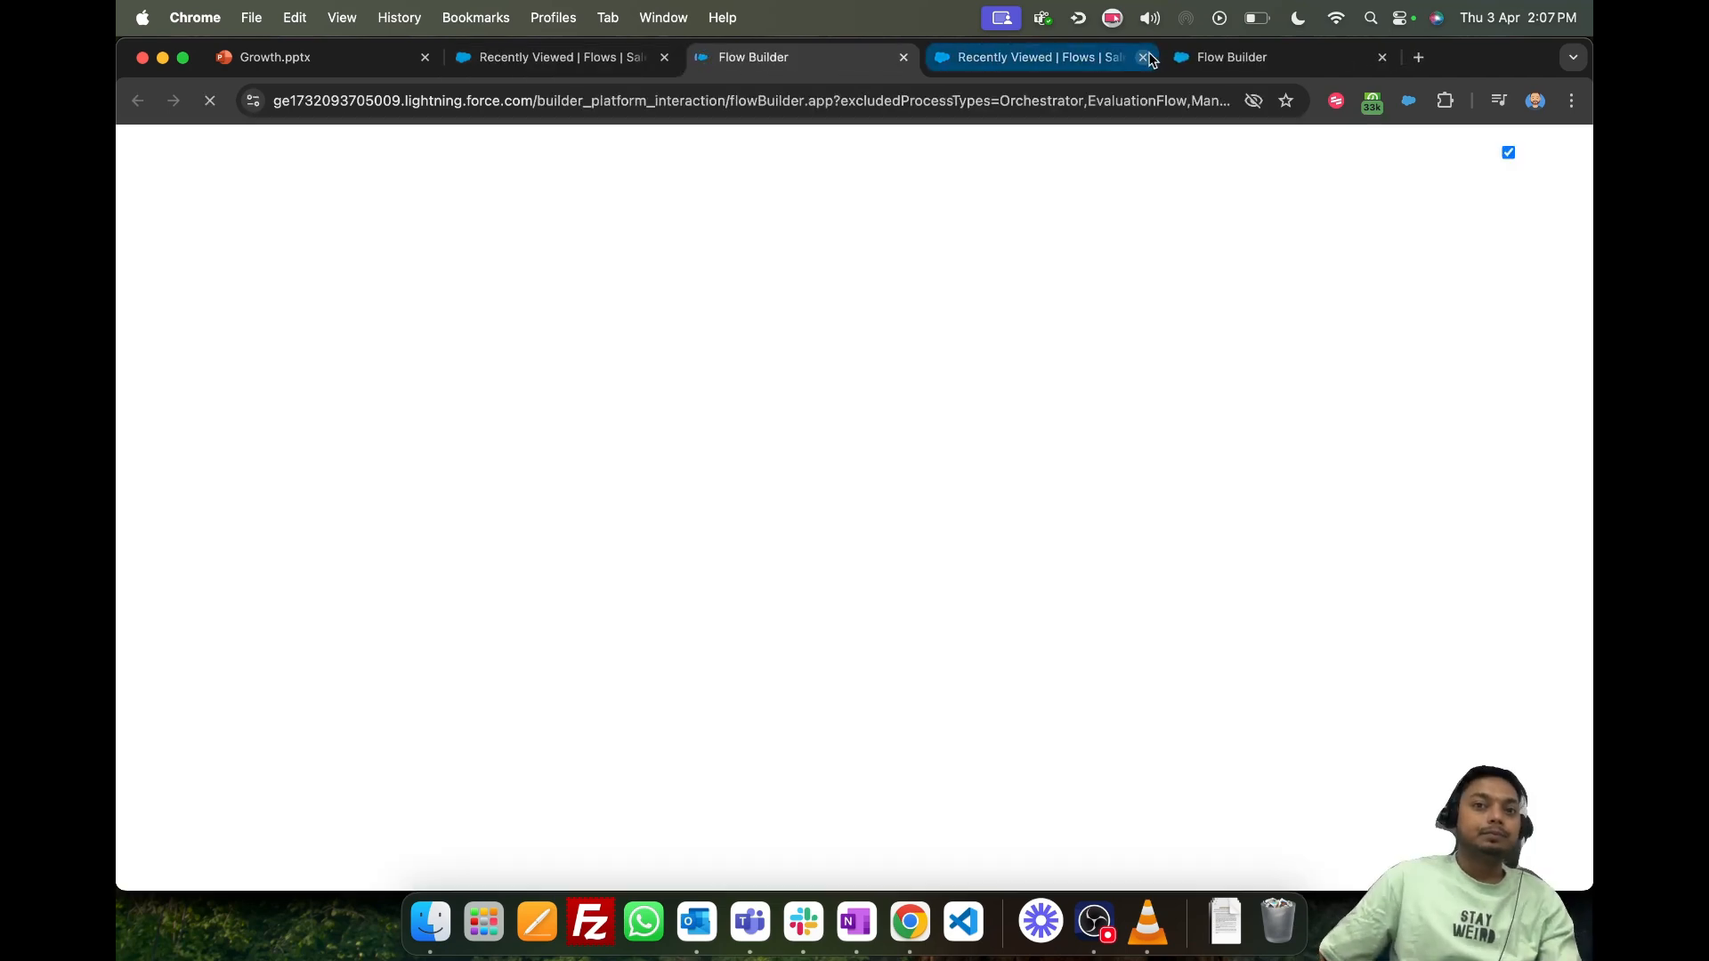
- Close the spare Recently Viewed flows and old Flow Builder browser tabs, discarding unsaved changes
click(1144, 57)
click(1145, 58)
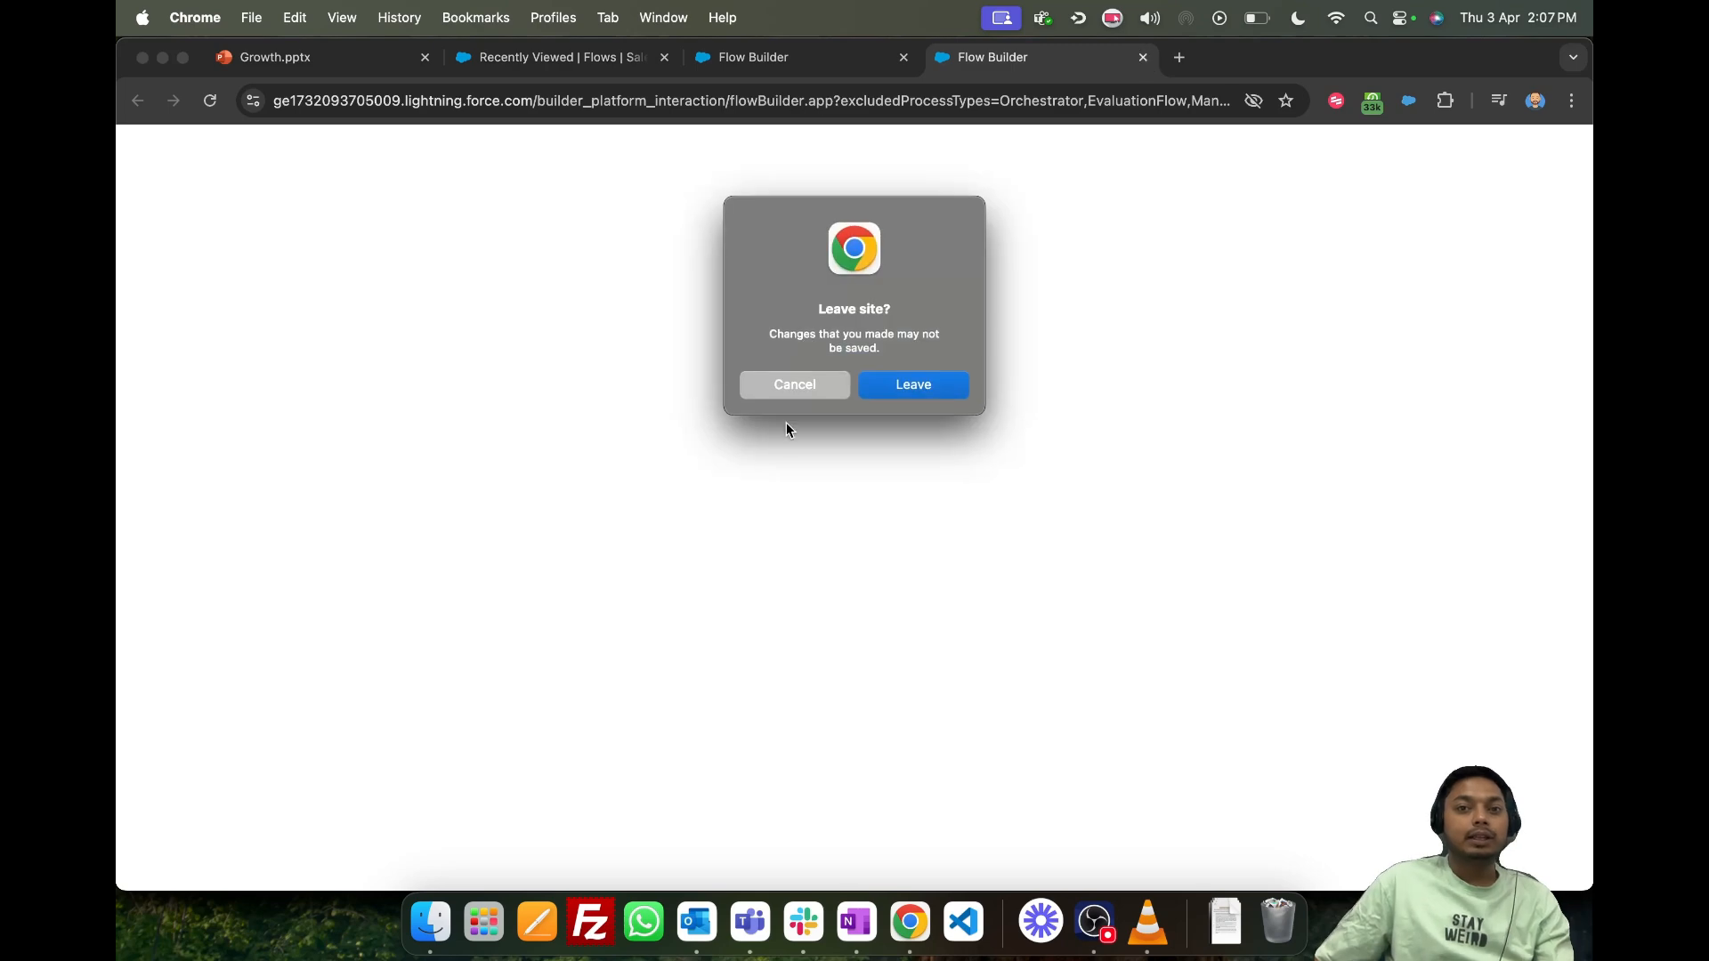
click(915, 380)
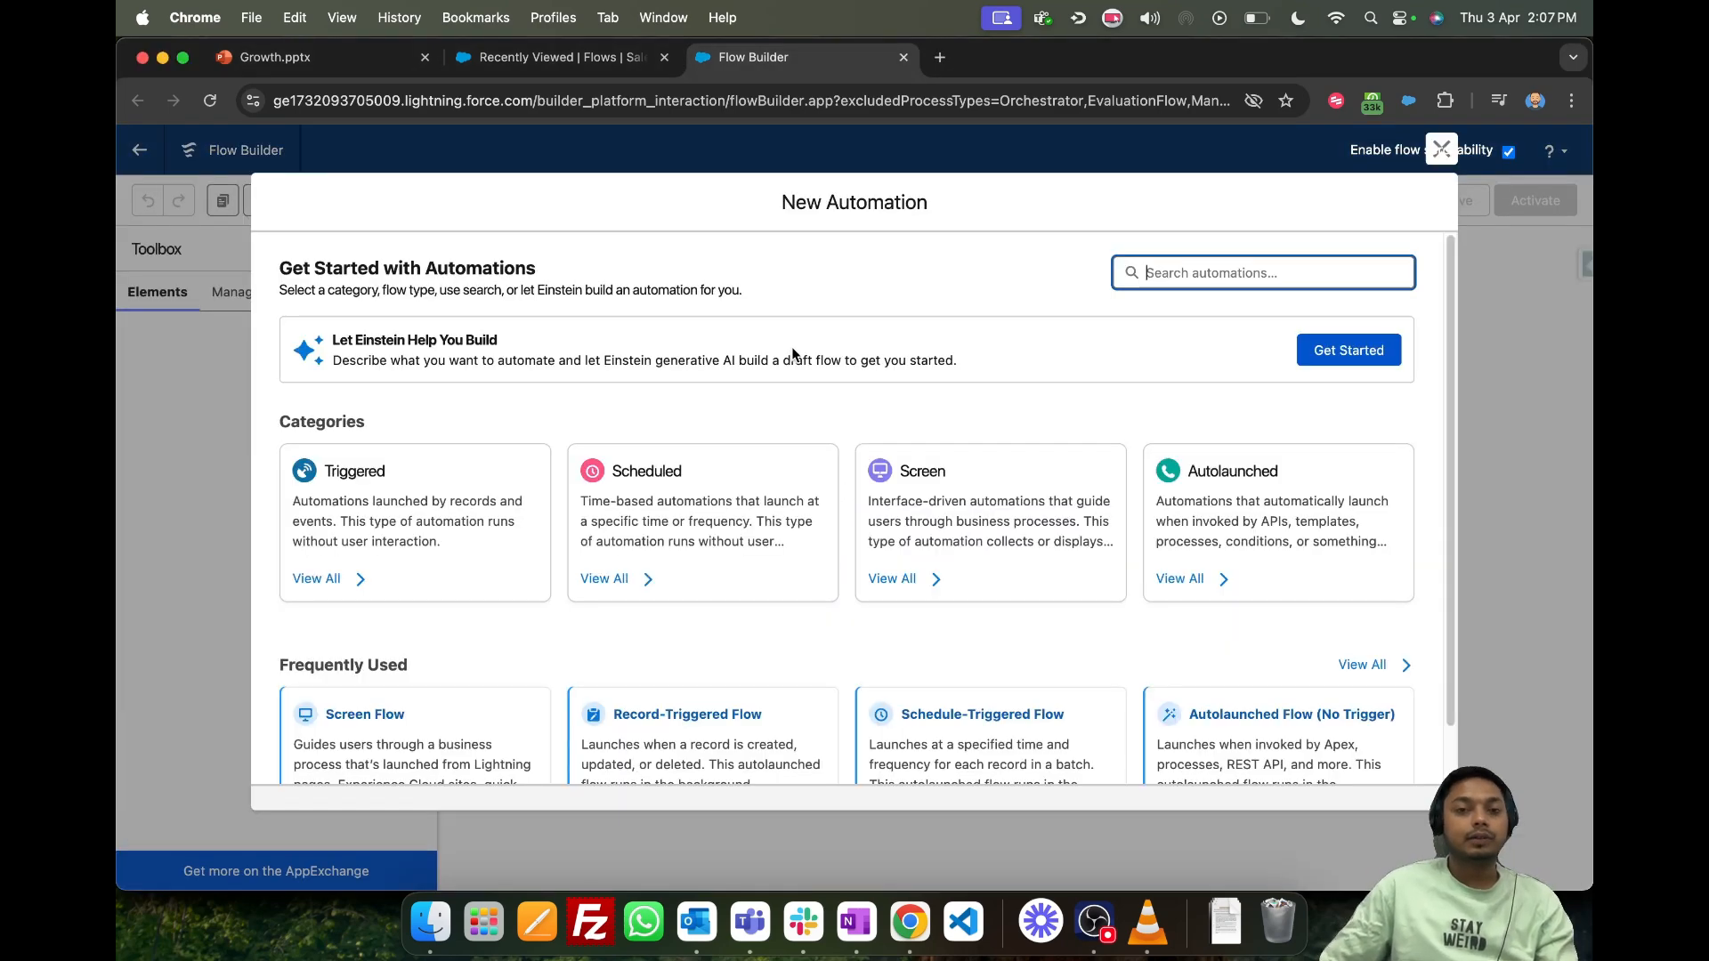
- Search the new automation types for "segme" and create a Segment-Triggered Flow
scroll(933, 499, down, 2)
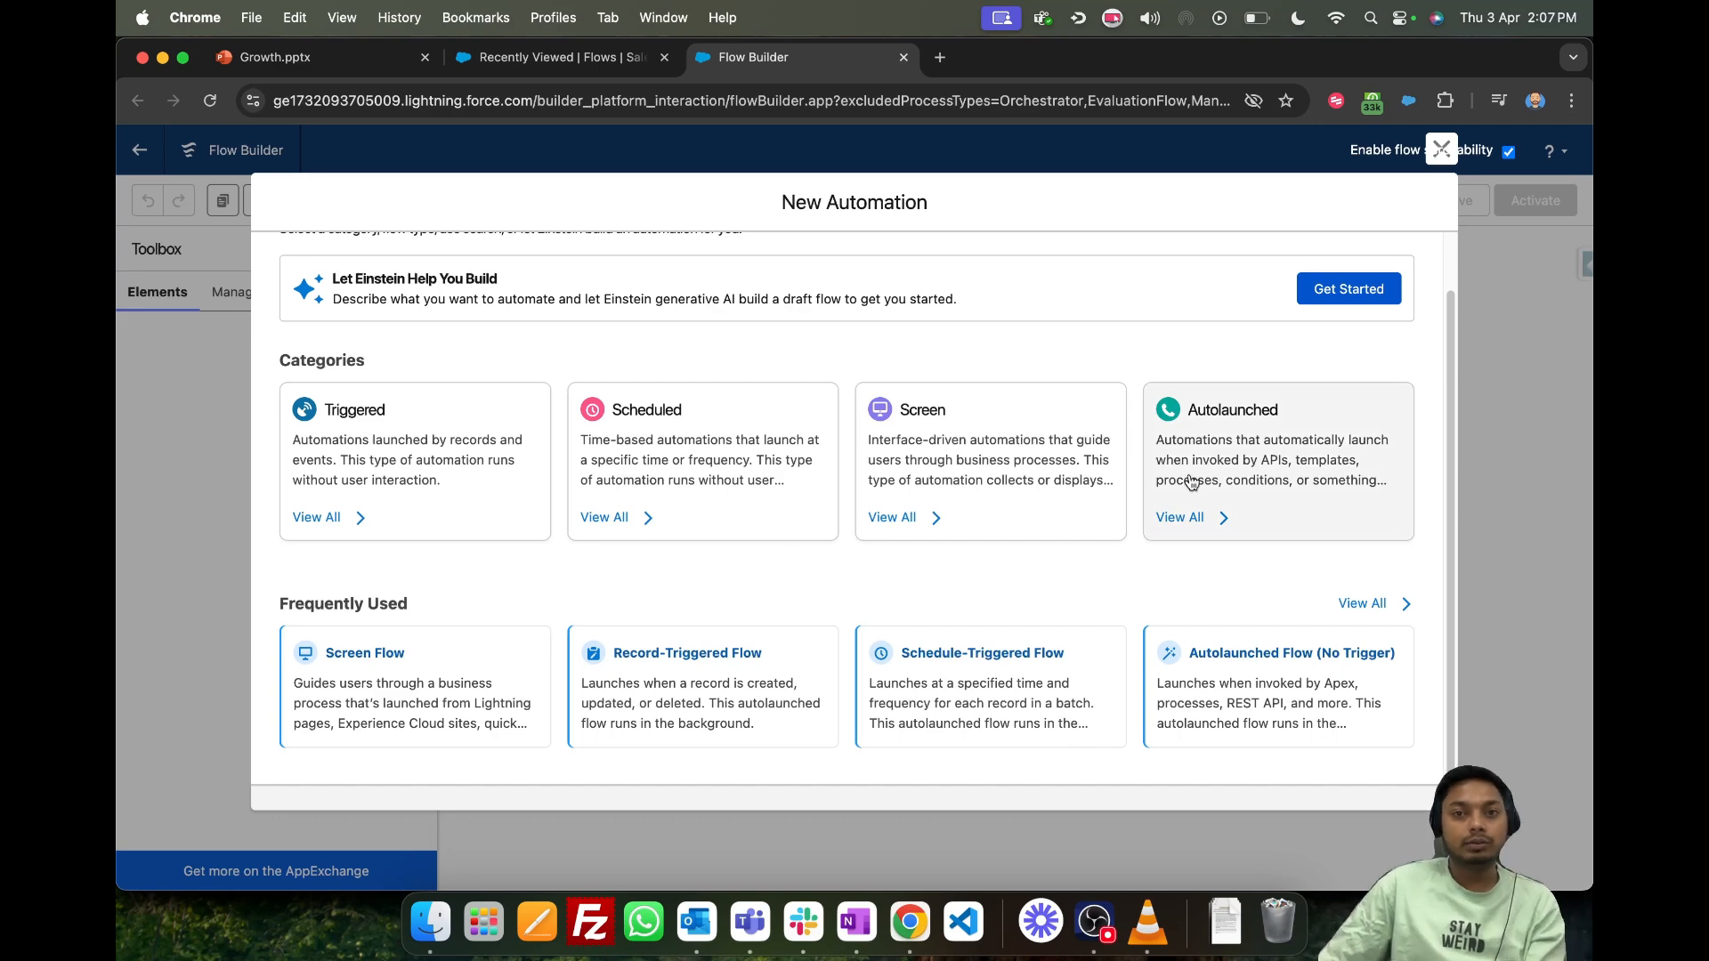
scroll(1192, 481, up, 2)
text(segm)
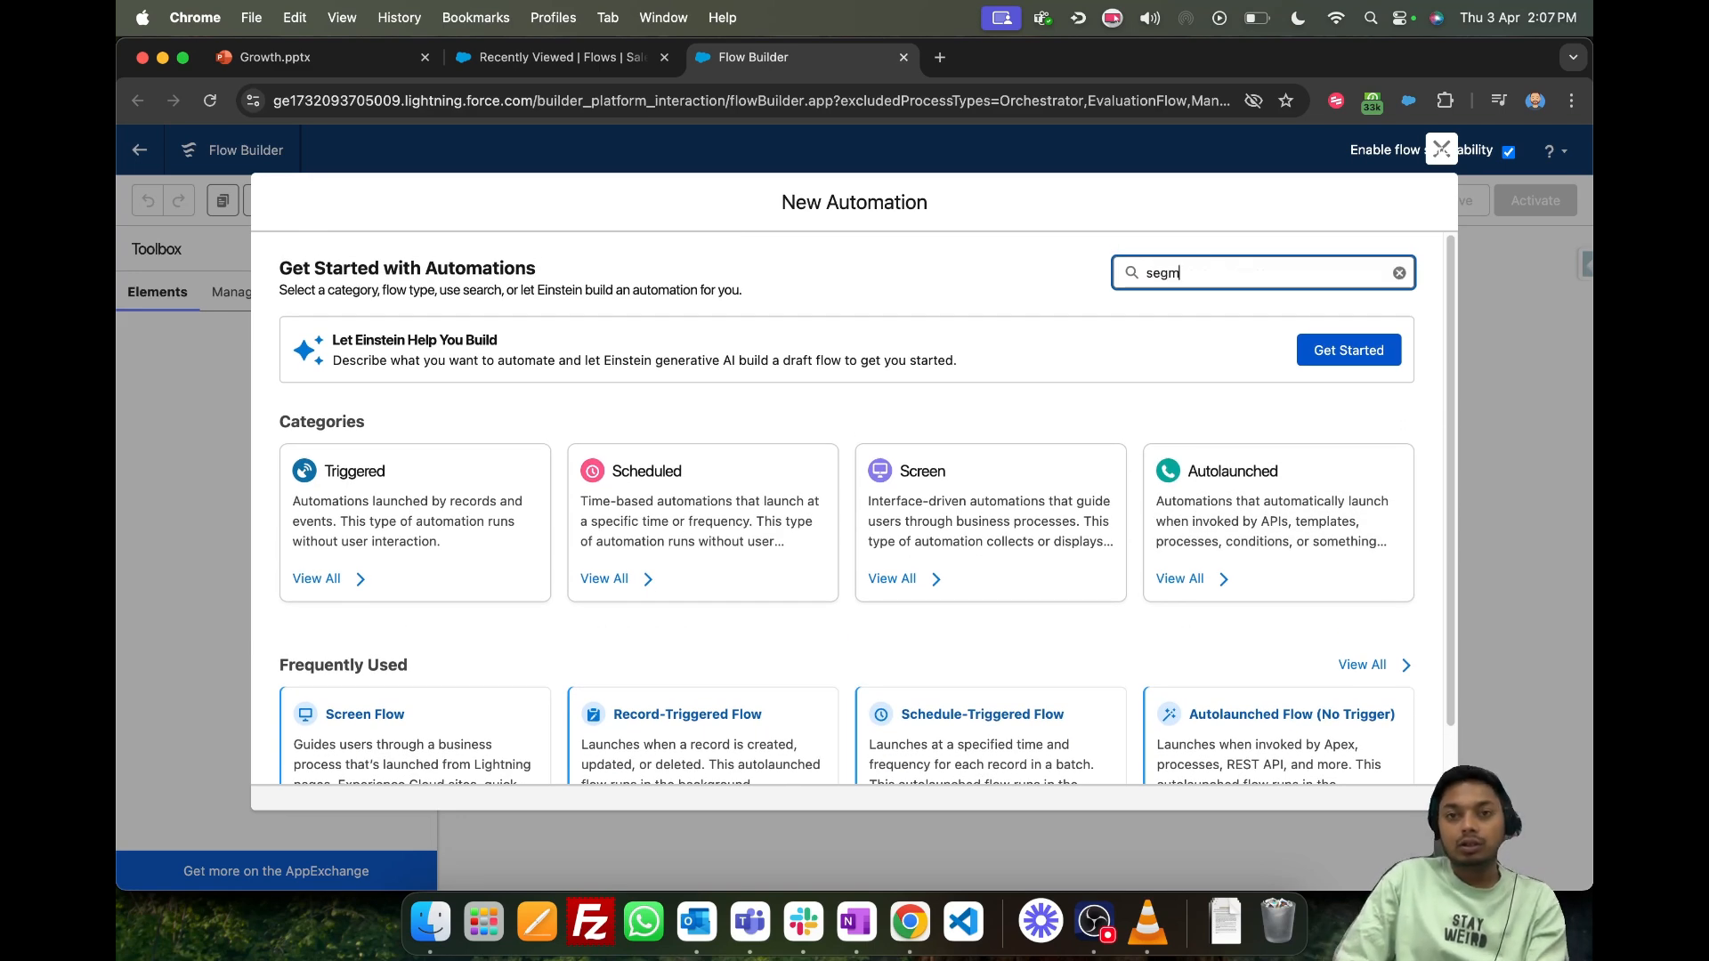
text(e)
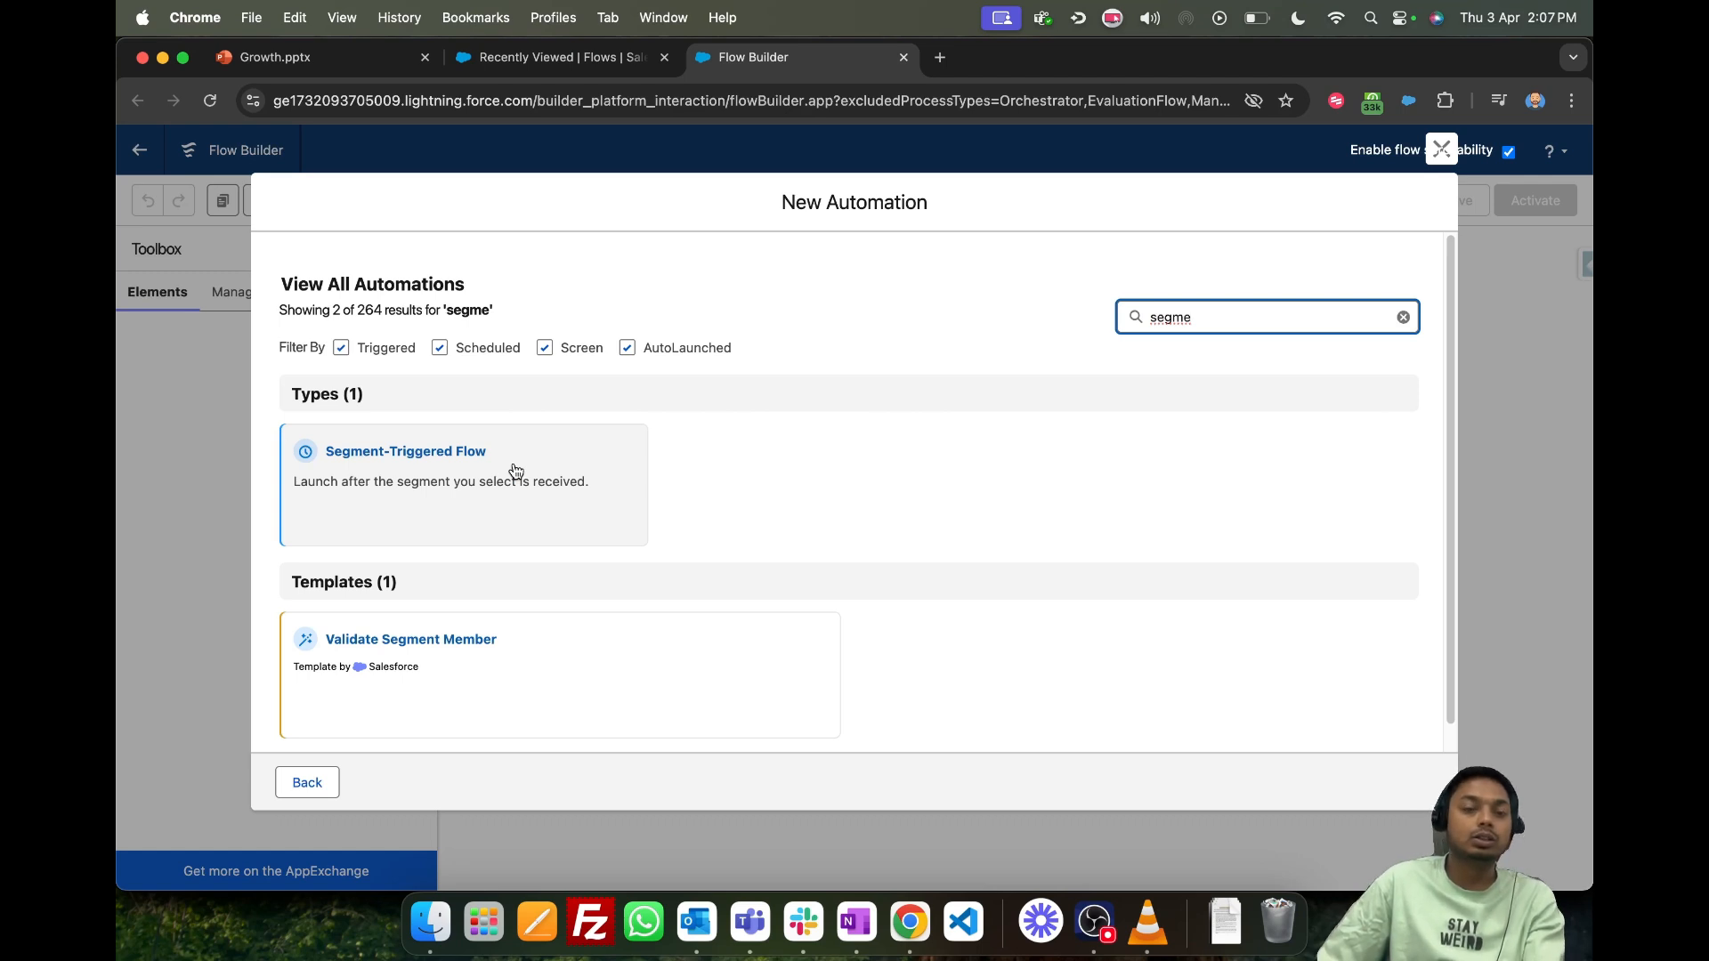
click(447, 487)
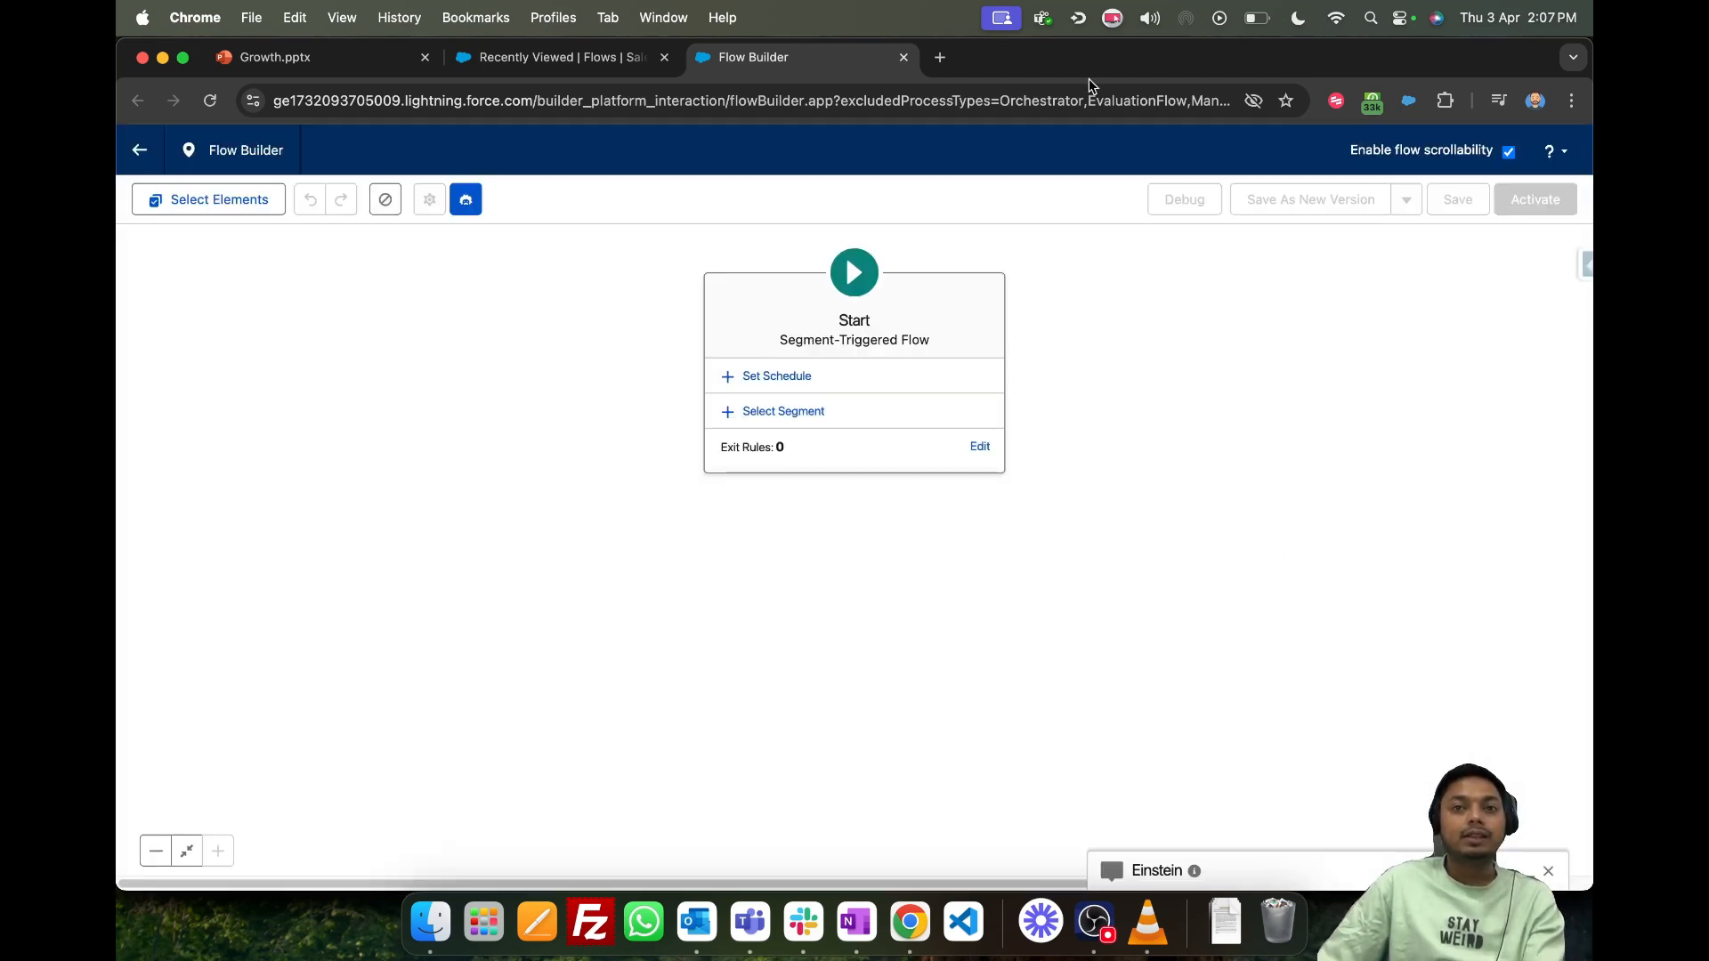
- Set the flow's segment to Birthday Campaign and review its details, publish schedule and republish options
click(815, 413)
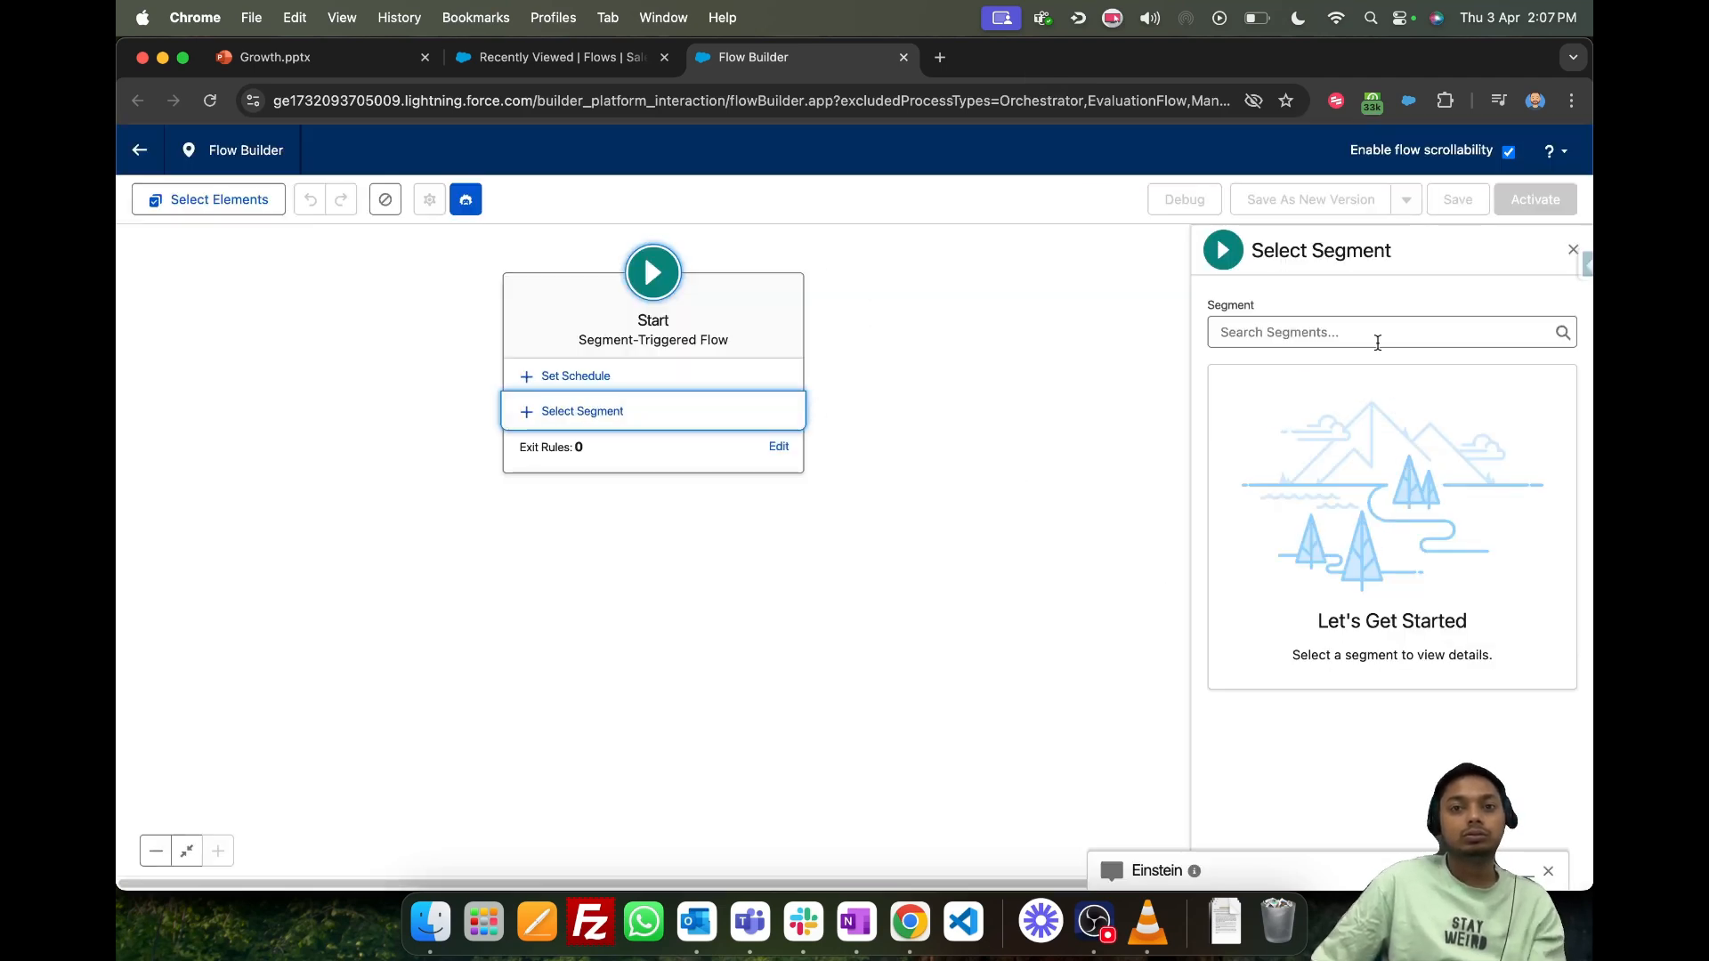
click(1377, 342)
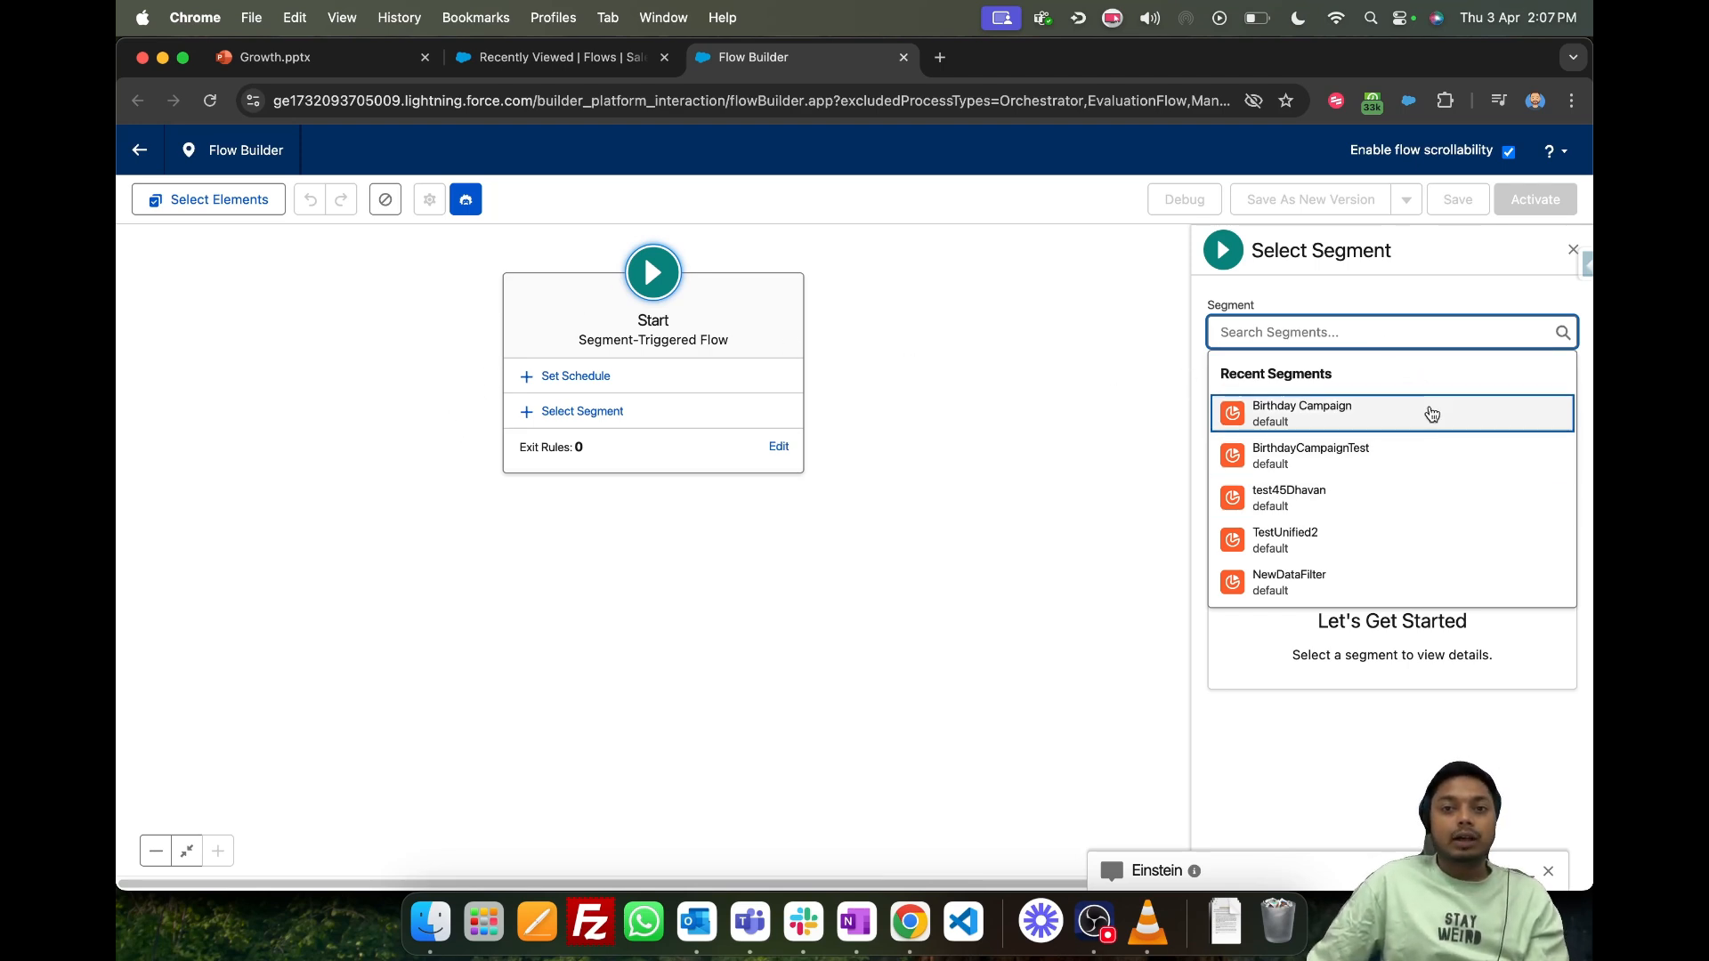
click(1356, 411)
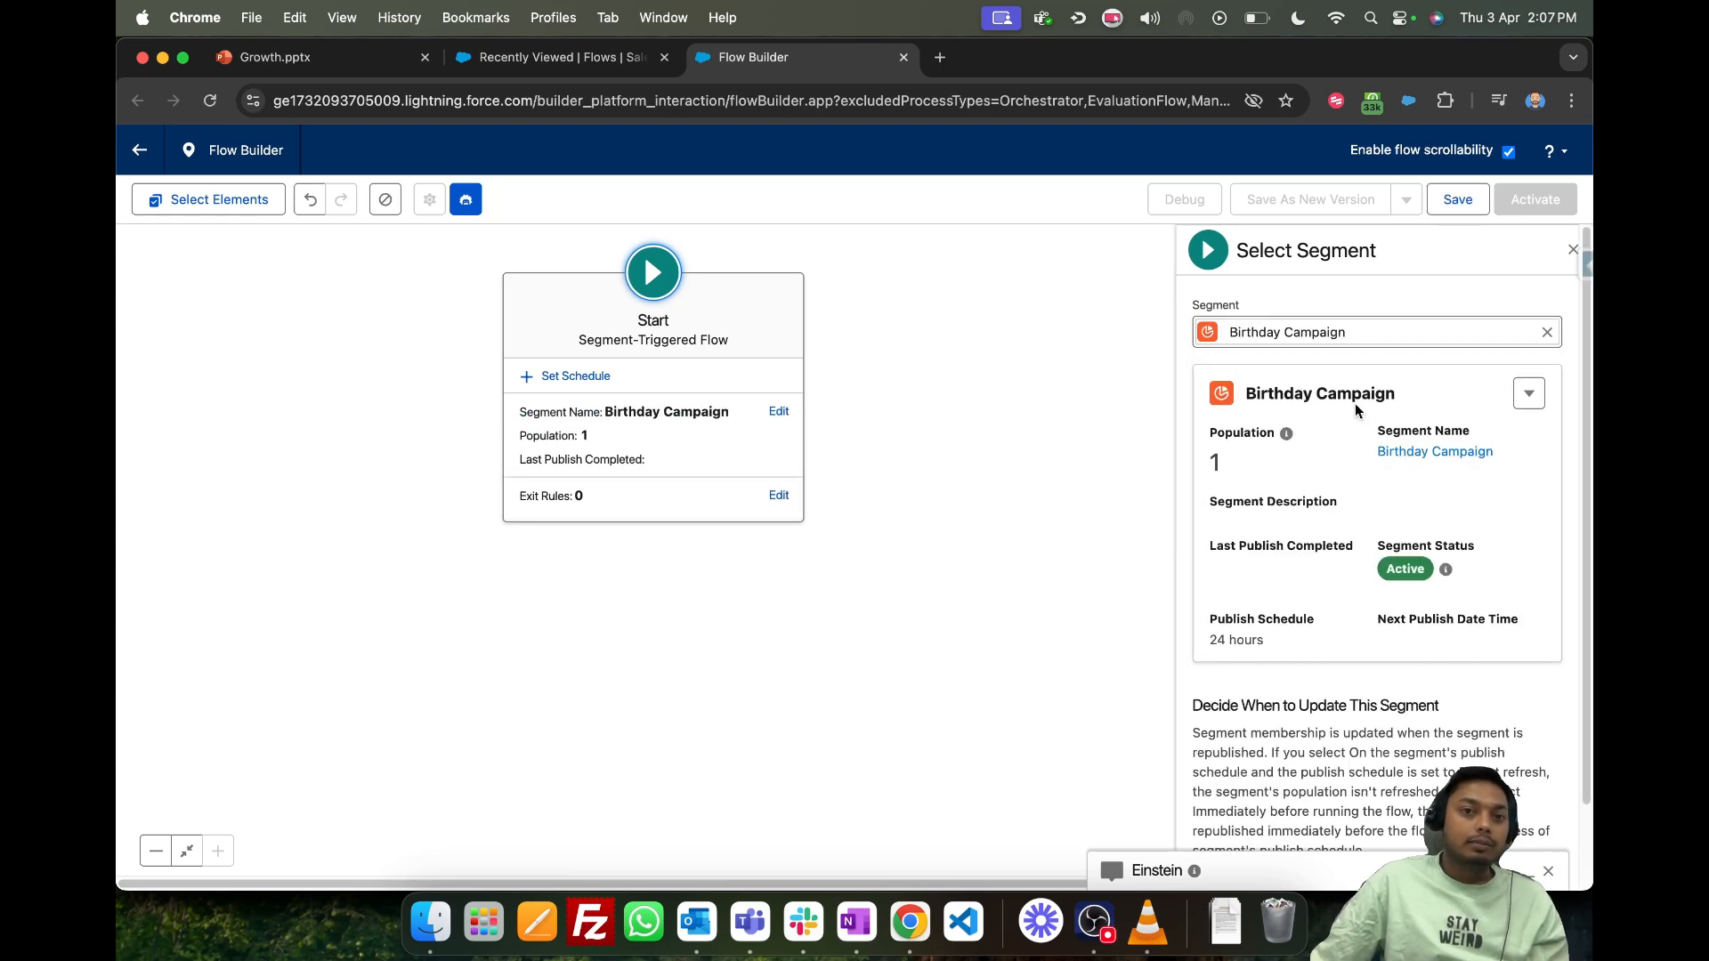
scroll(1355, 403, down, 2)
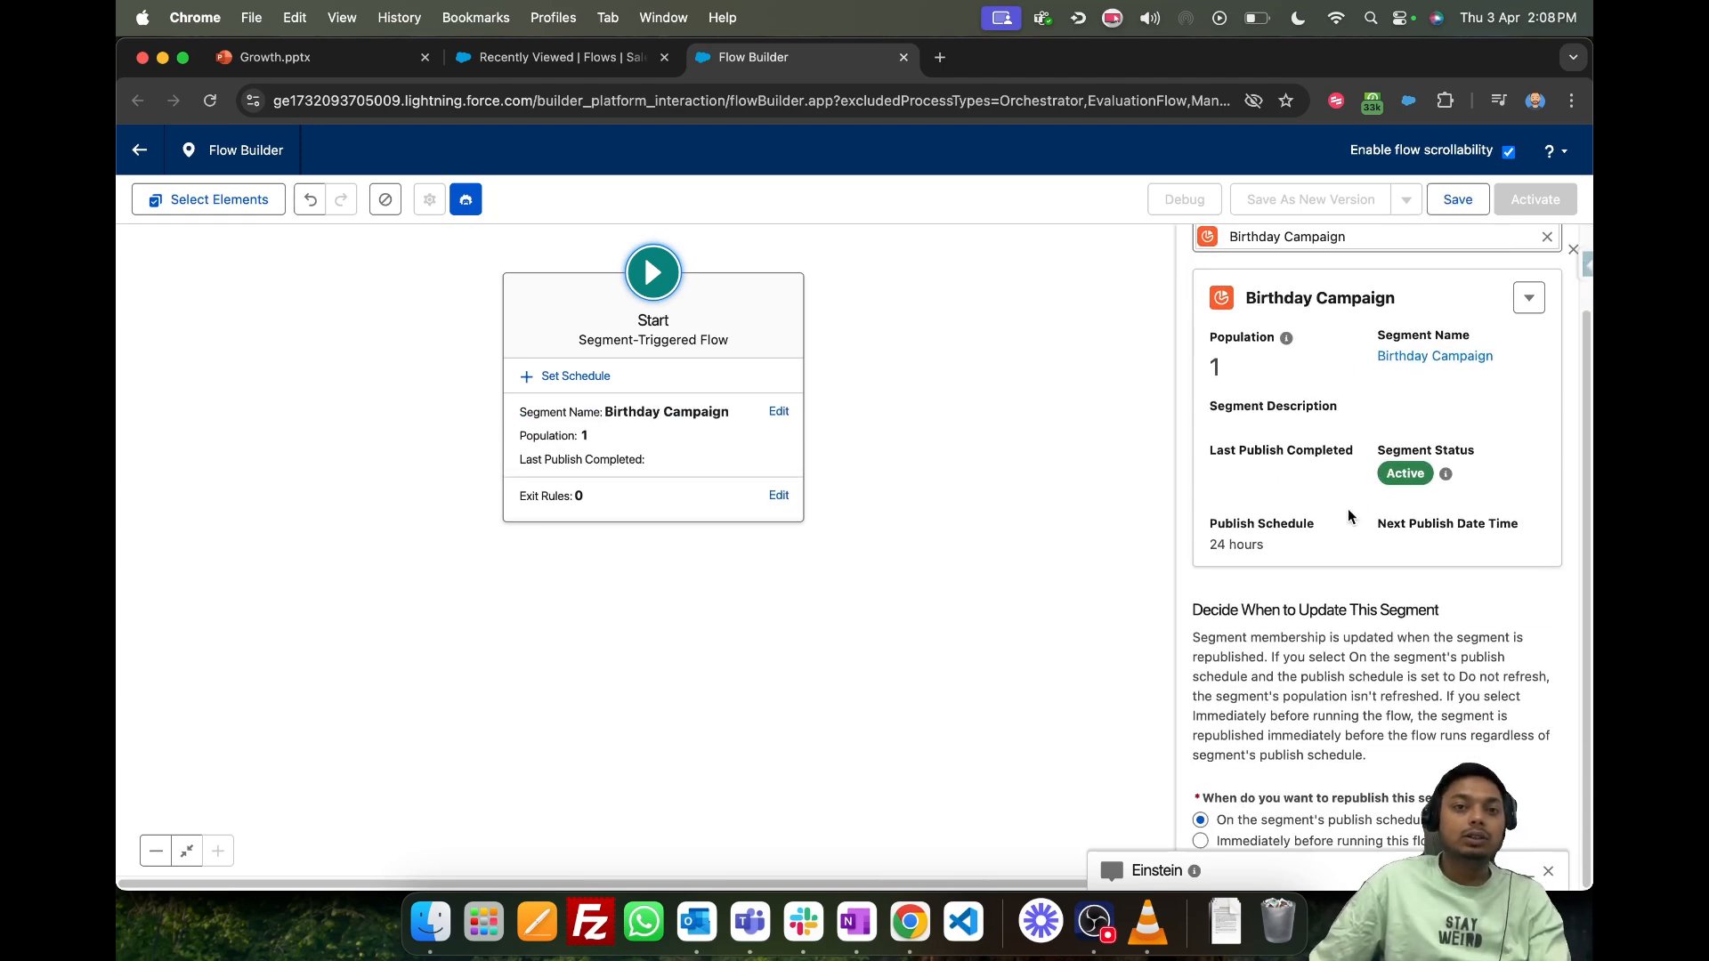
scroll(1358, 525, up, 2)
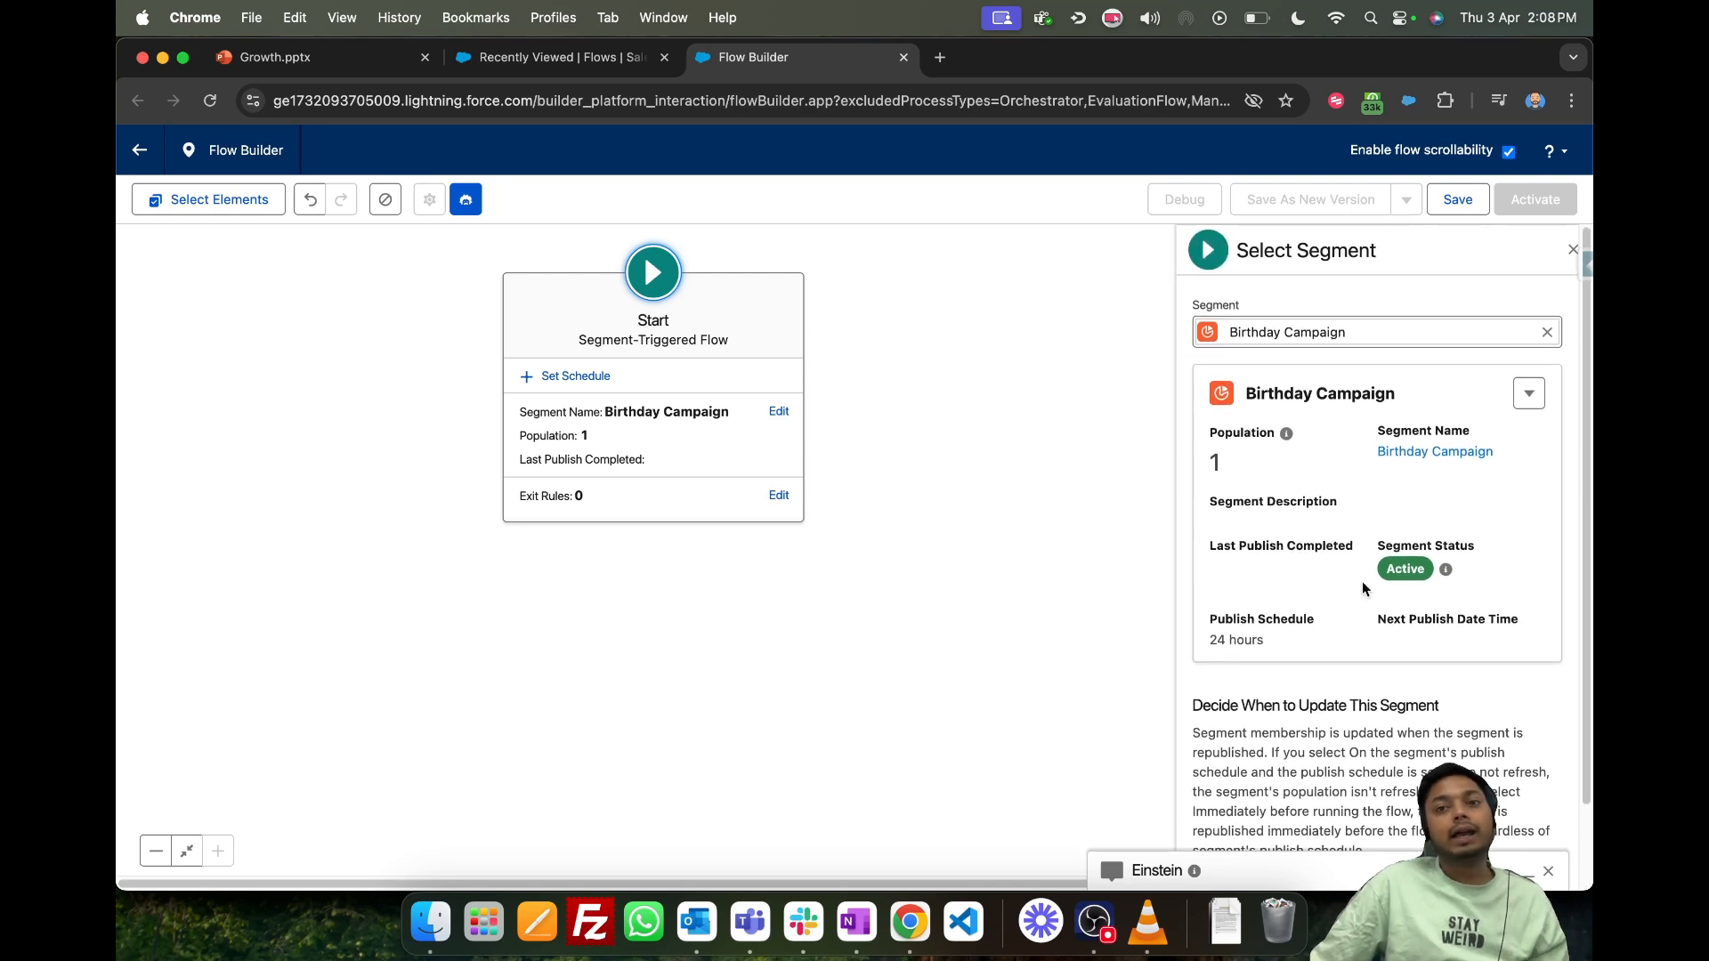
drag(1216, 641, 1323, 653)
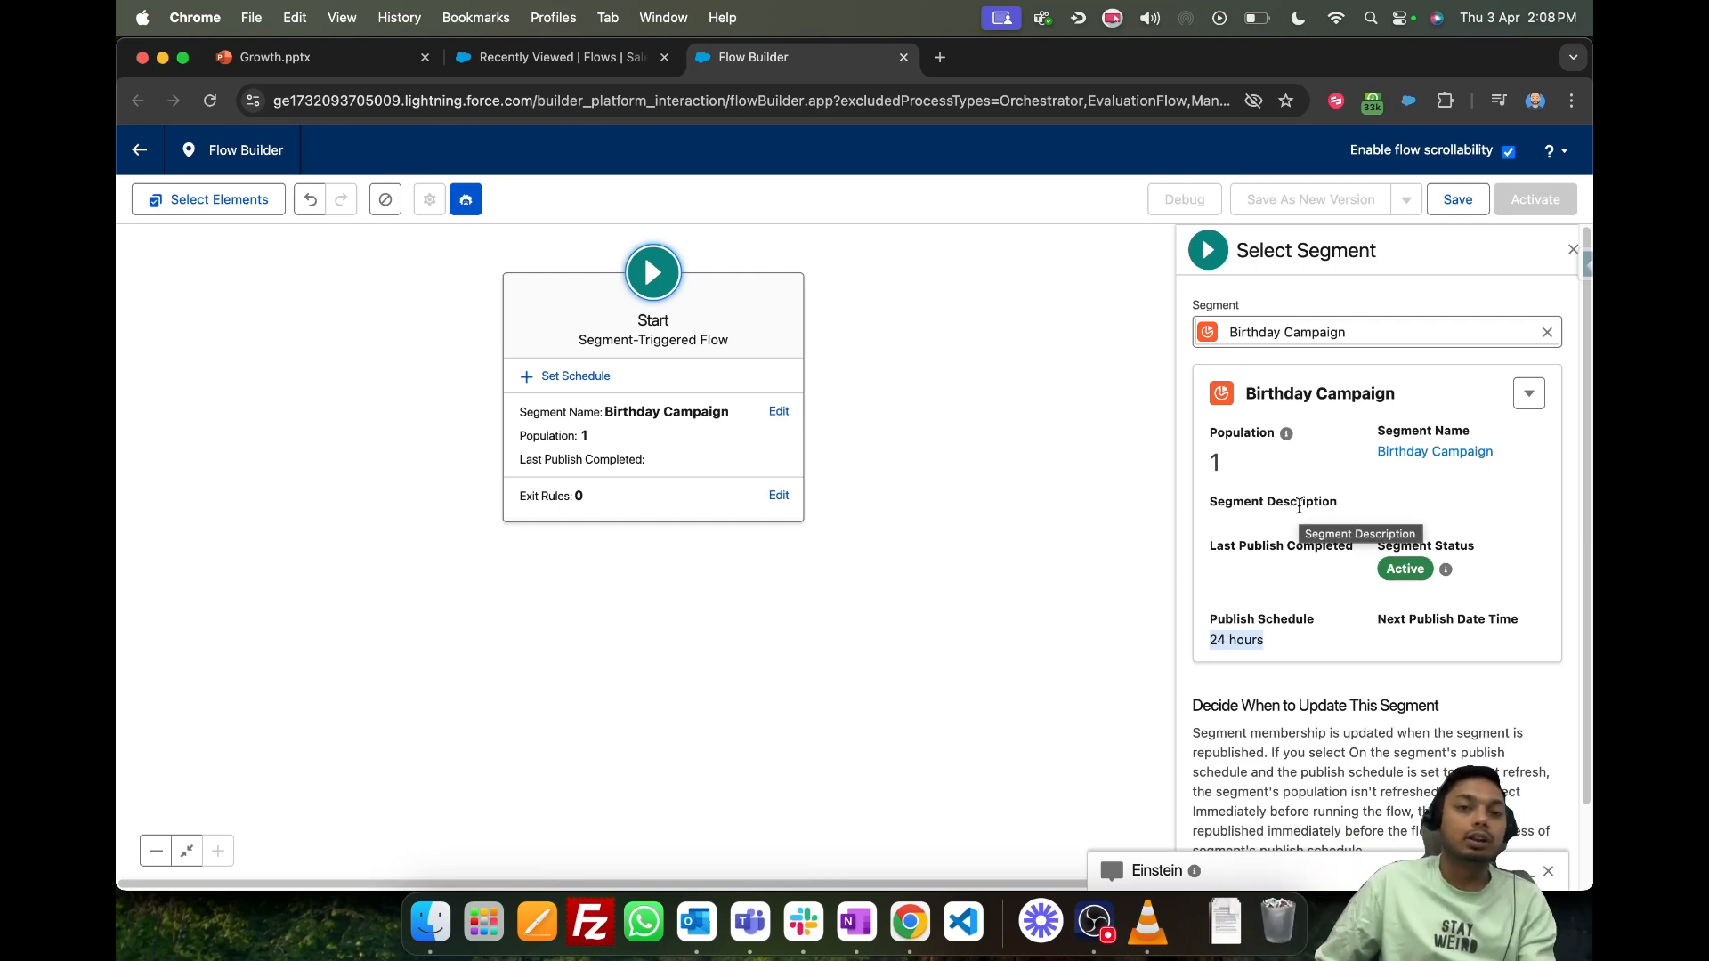
- Add a Send Email Message element directly after the flow's start and label it FirstDonation Email
click(979, 415)
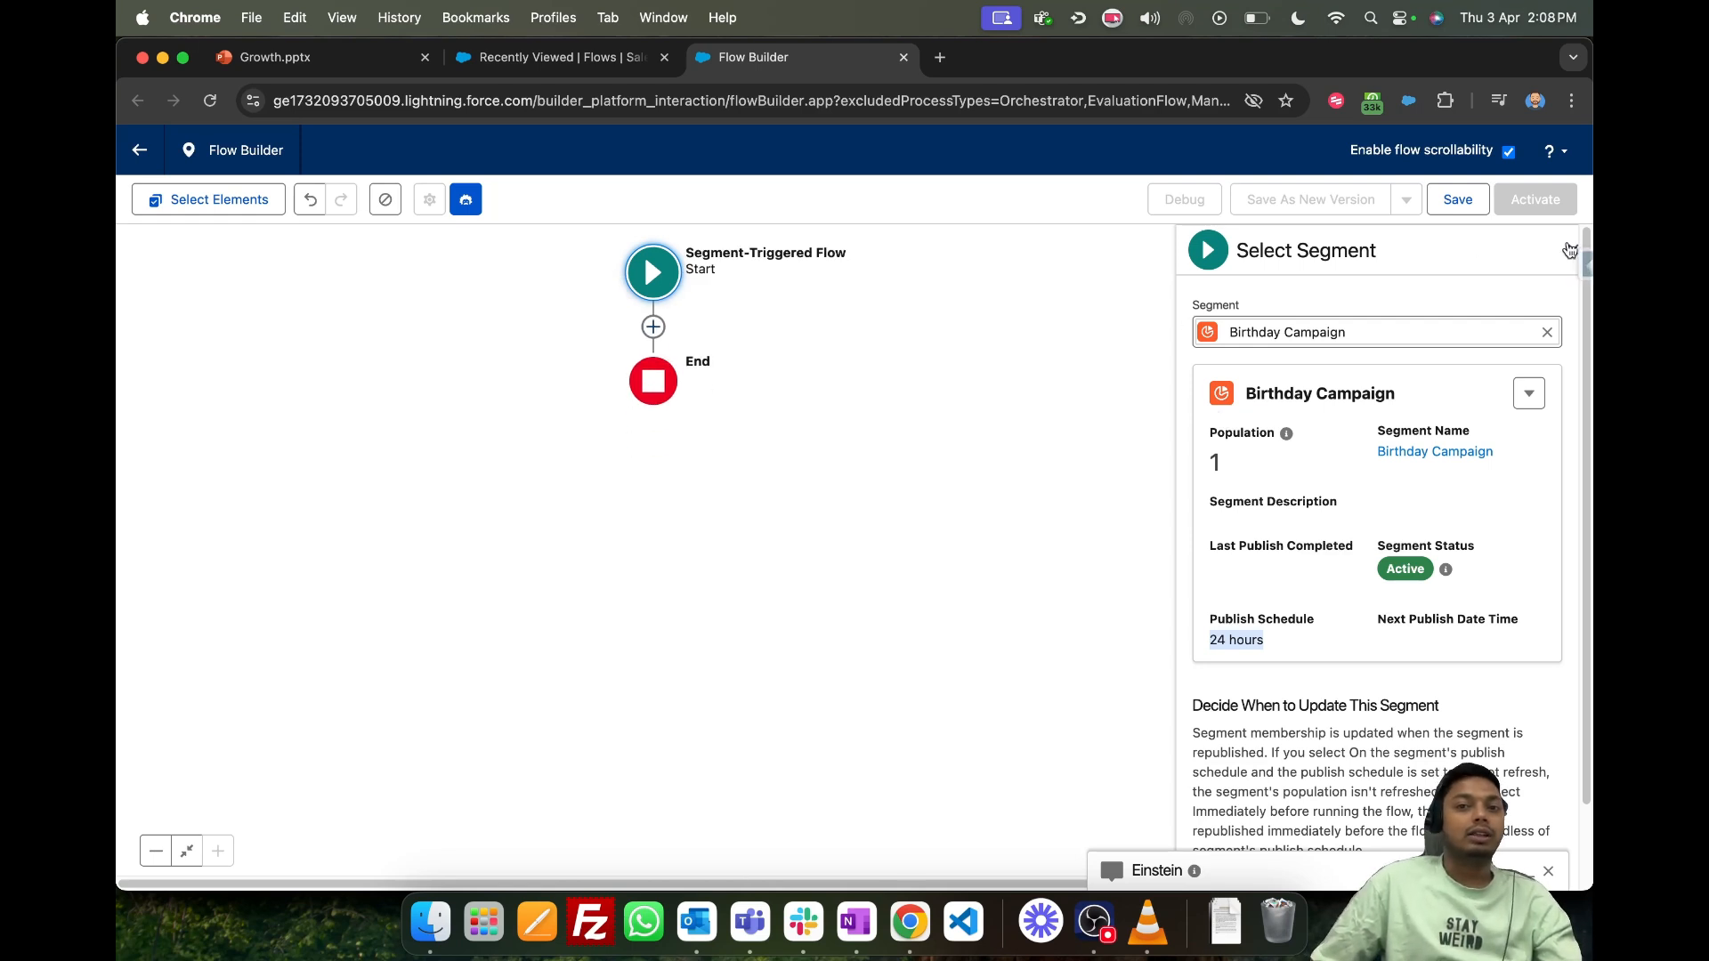
click(654, 329)
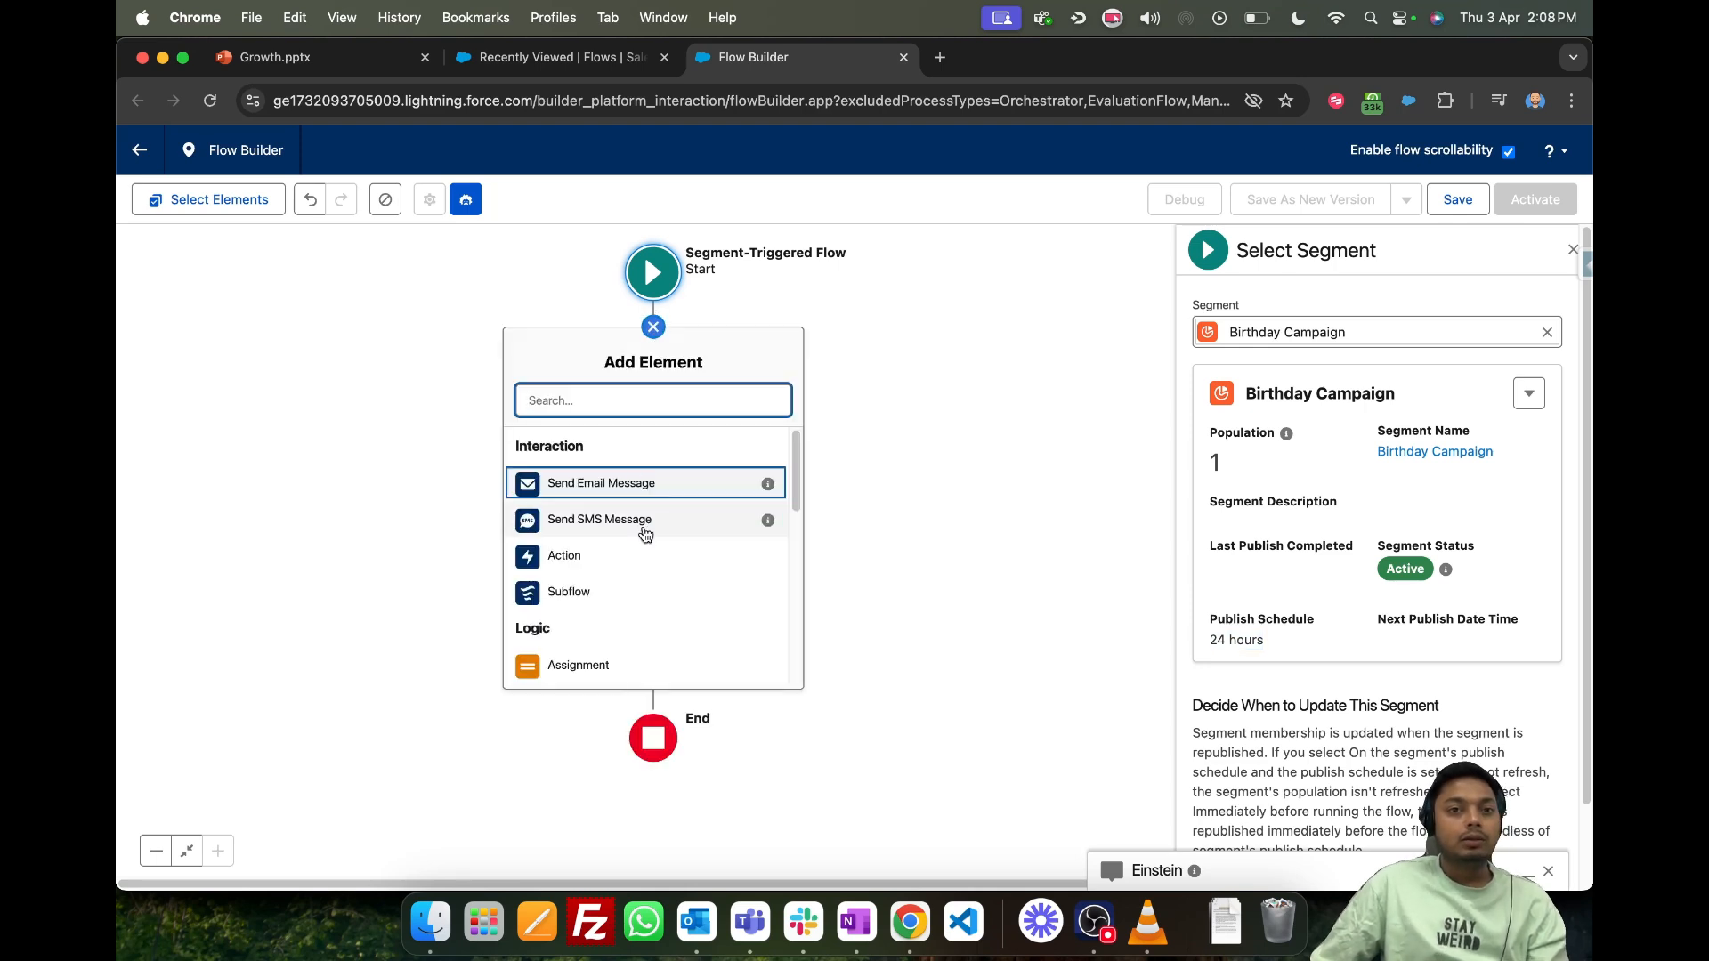
scroll(636, 534, down, 2)
scroll(655, 636, up, 2)
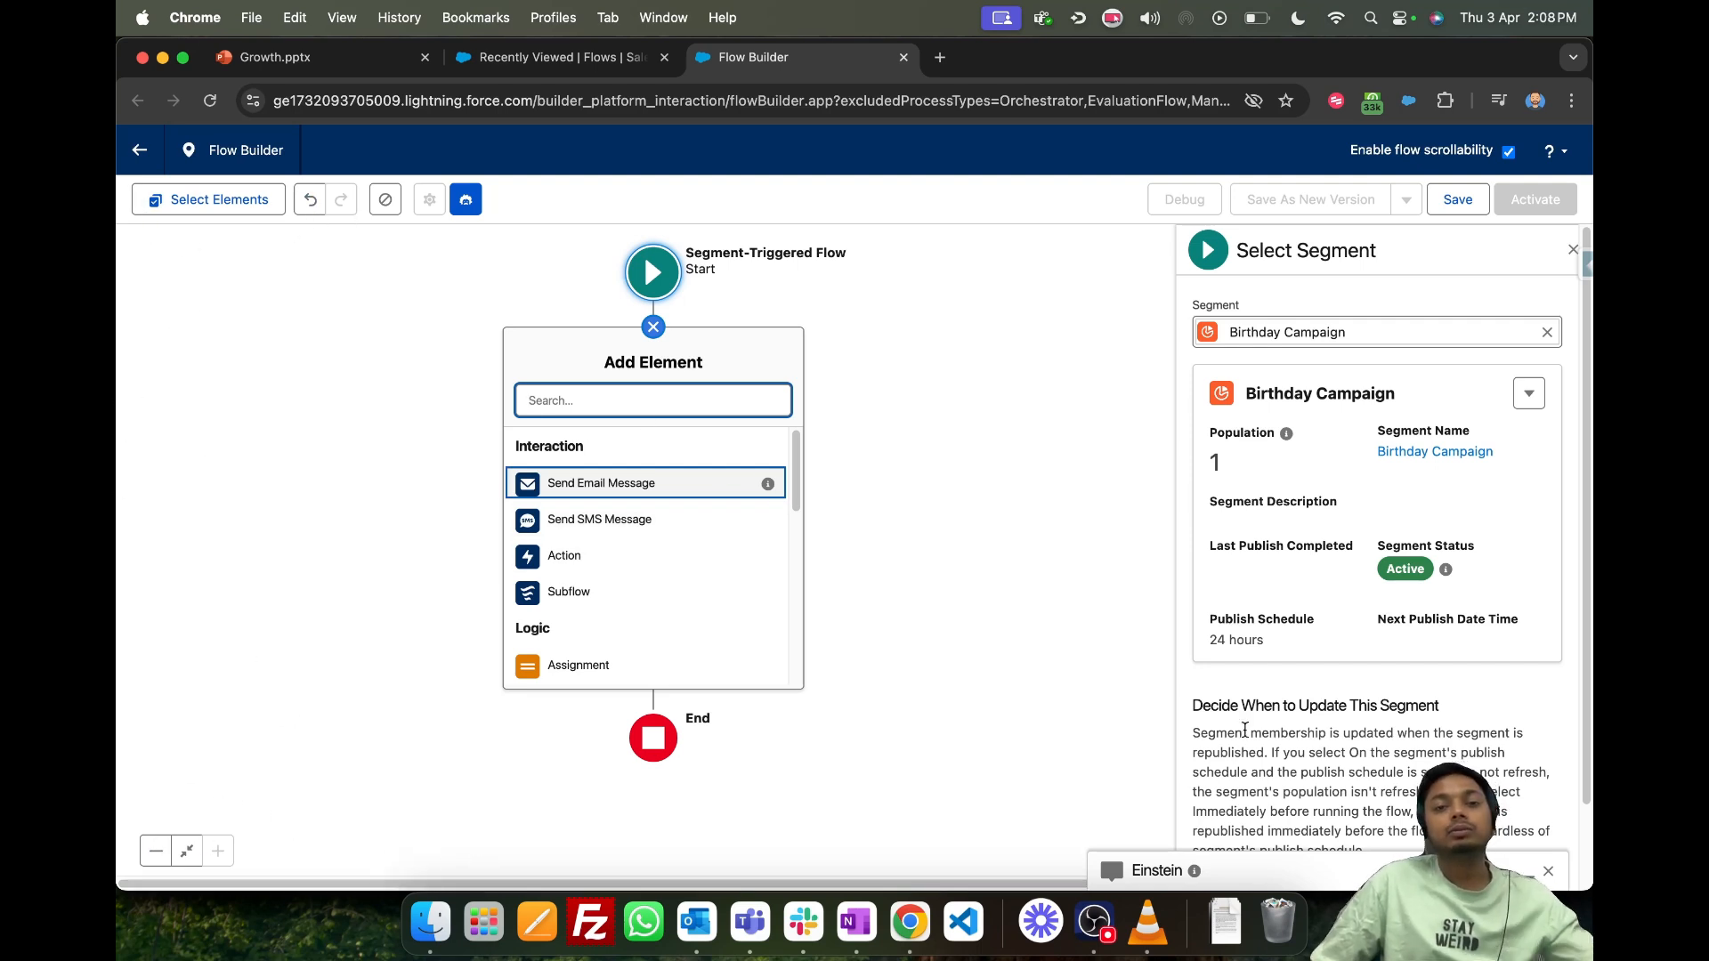
scroll(703, 467, down, 1)
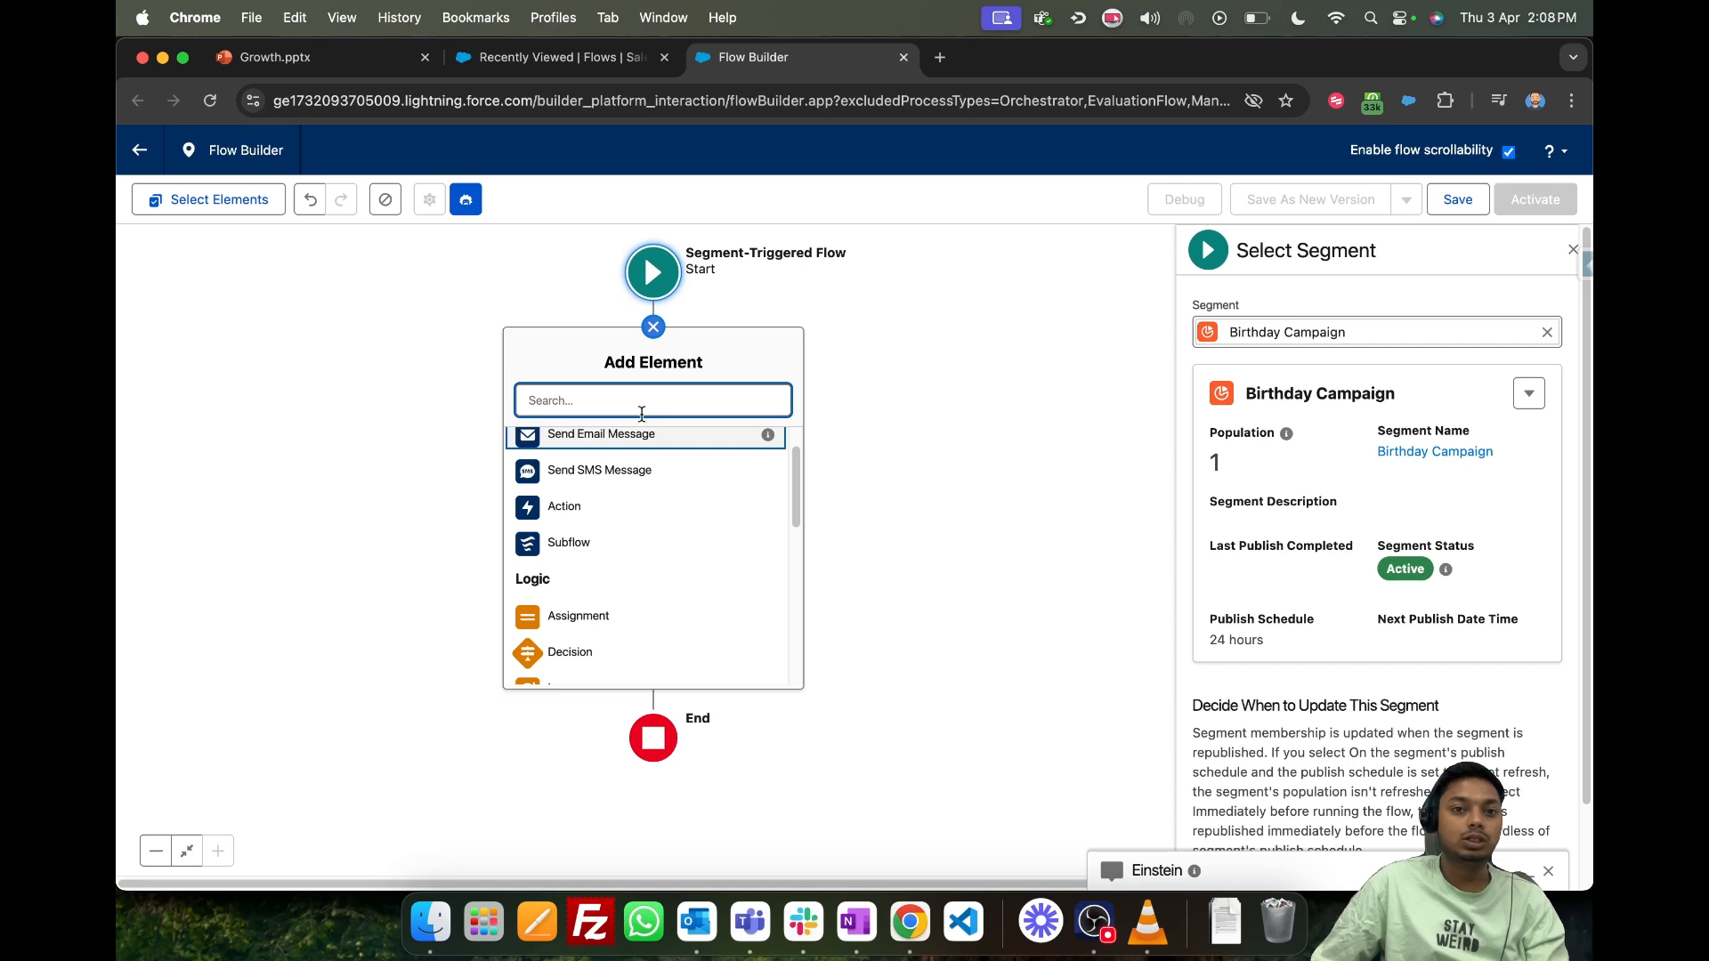
scroll(666, 531, up, 1)
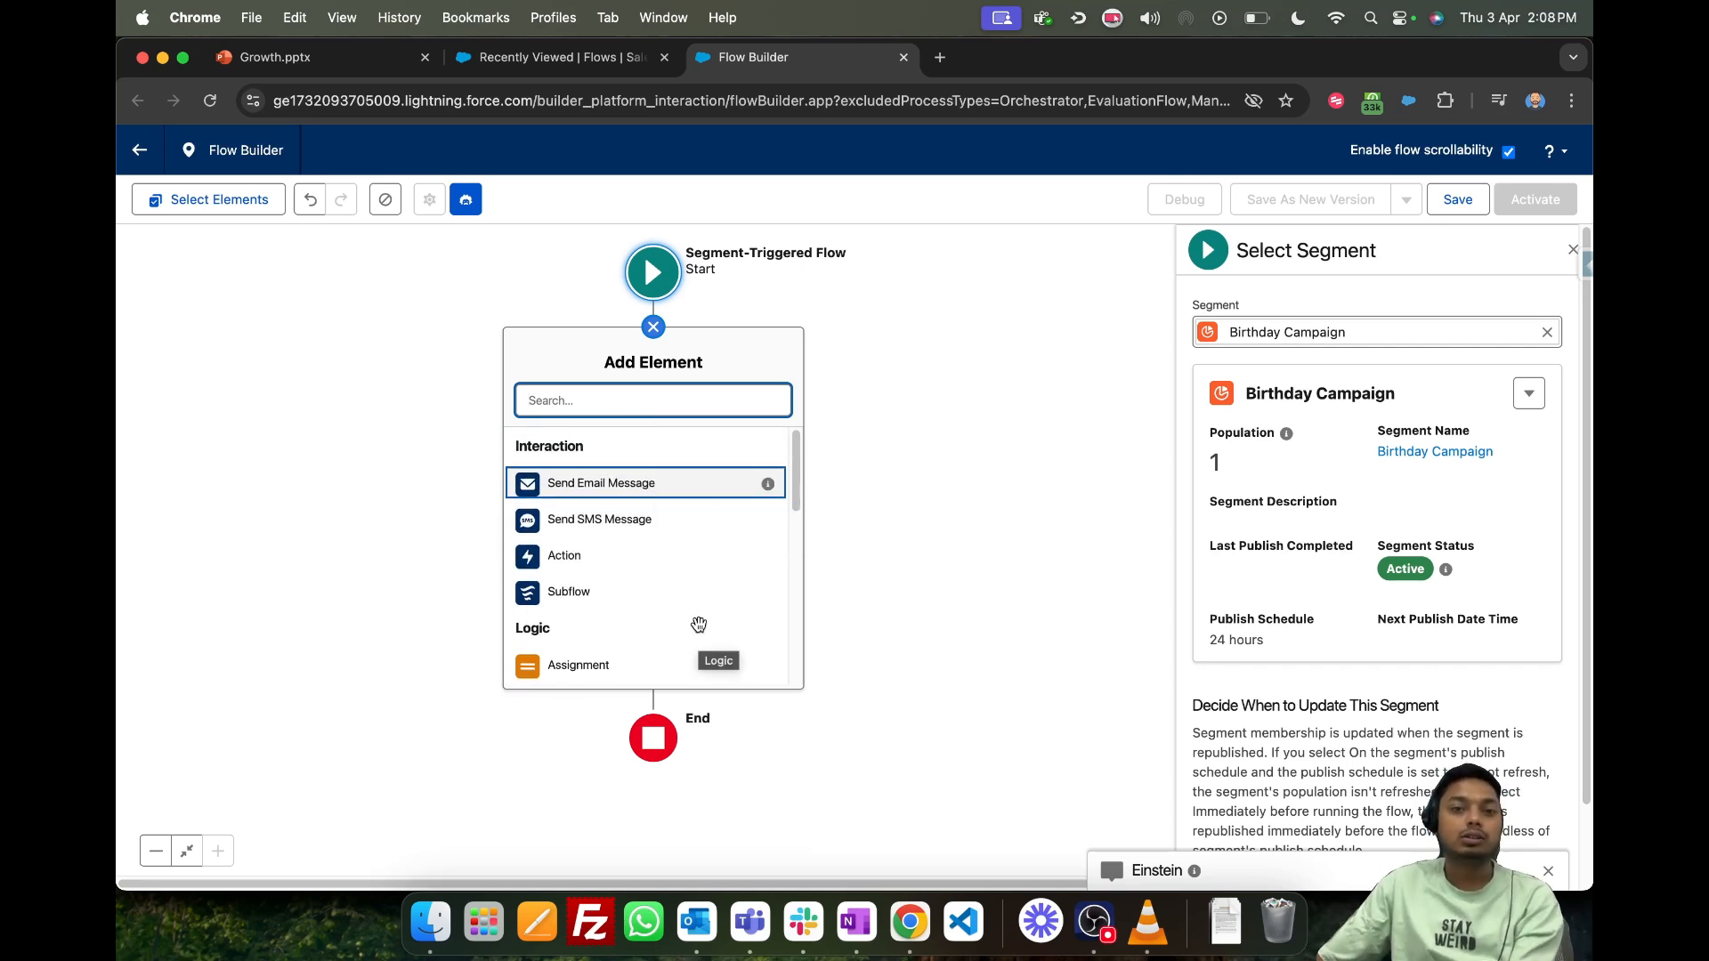
scroll(703, 616, down, 5)
scroll(703, 616, up, 5)
click(631, 484)
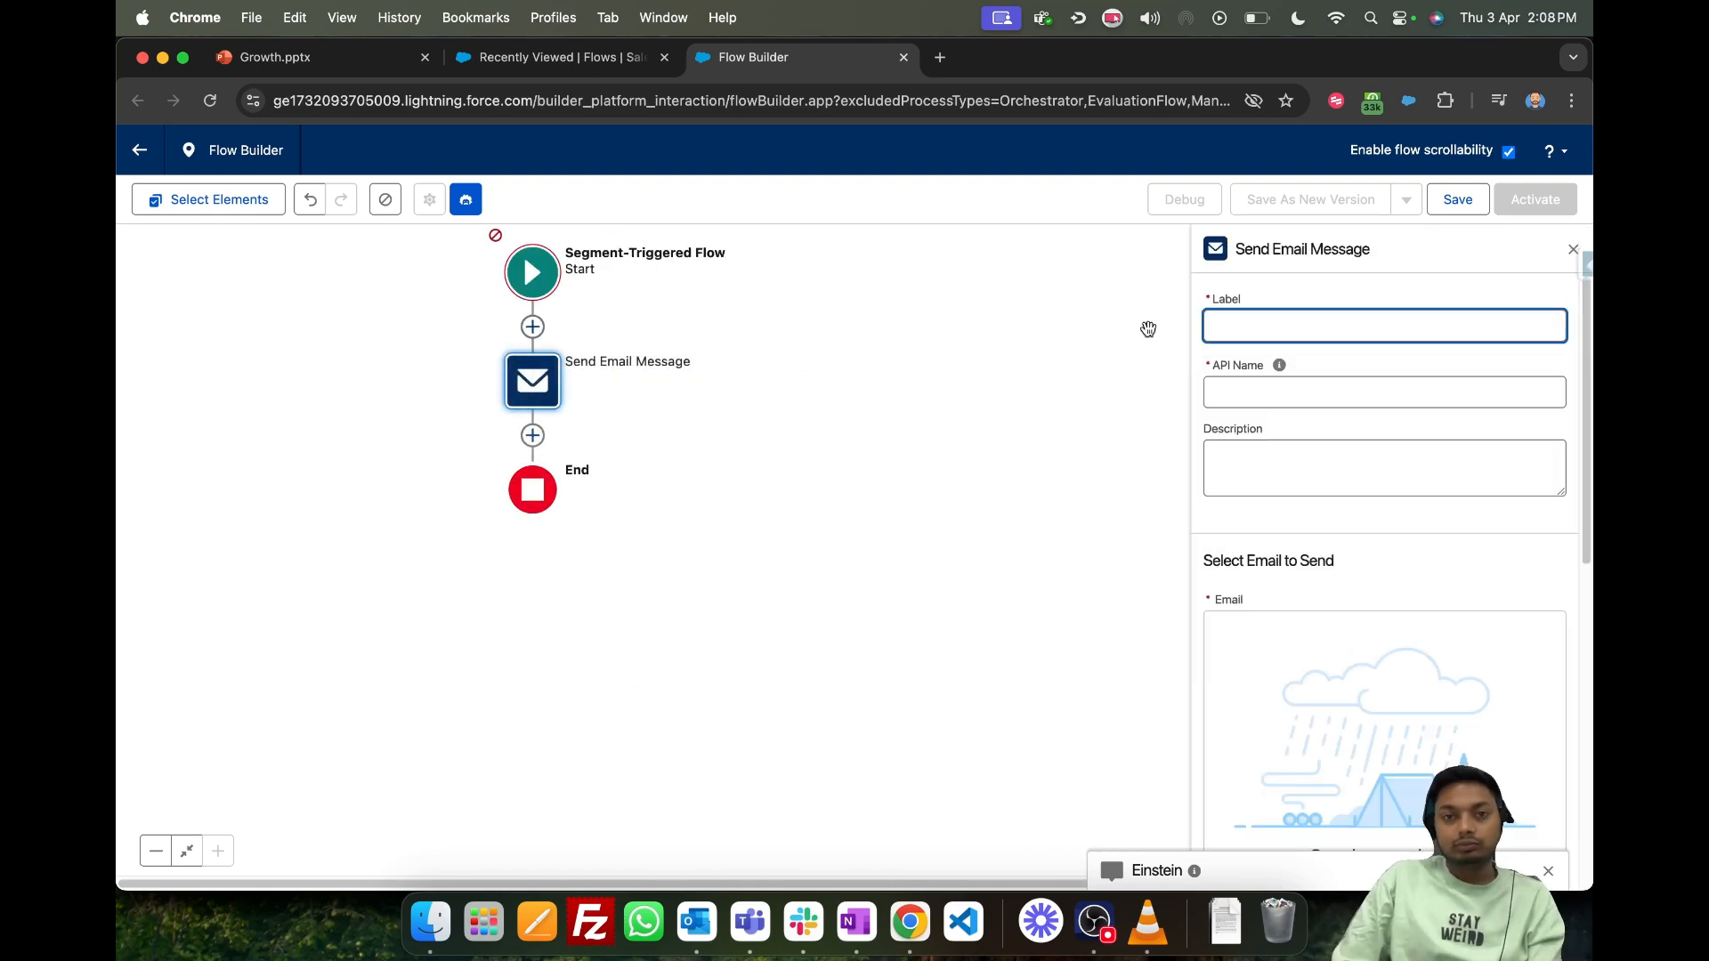
text(FirstD)
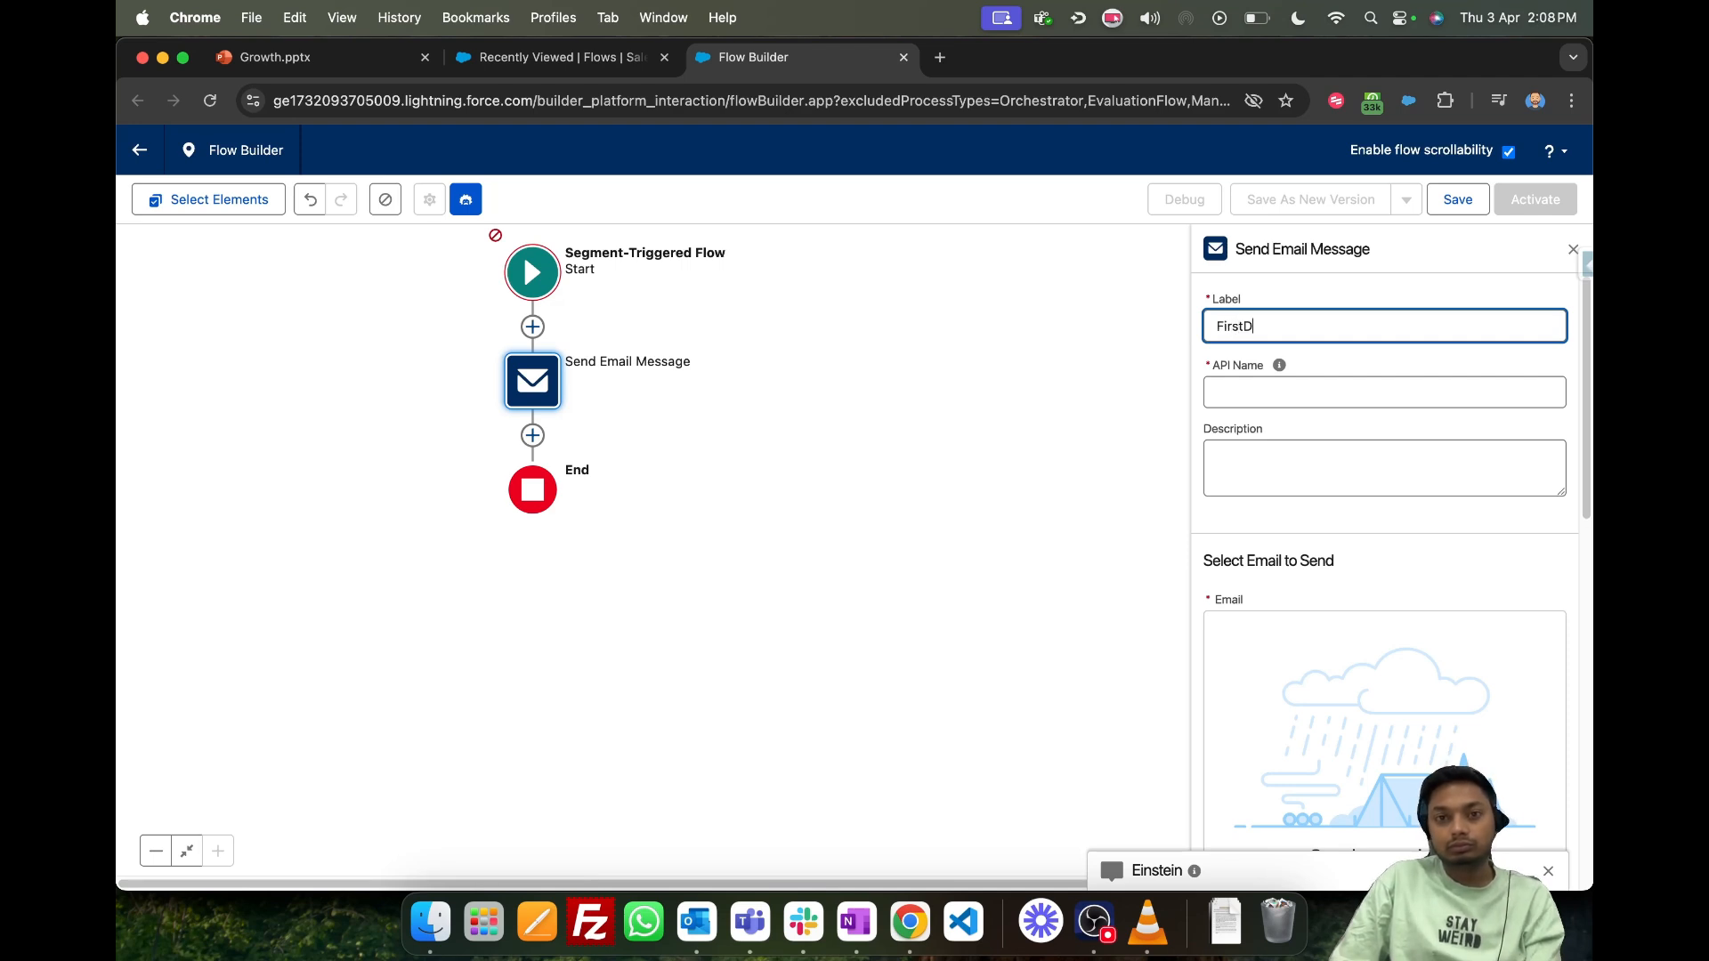
text(onation Email)
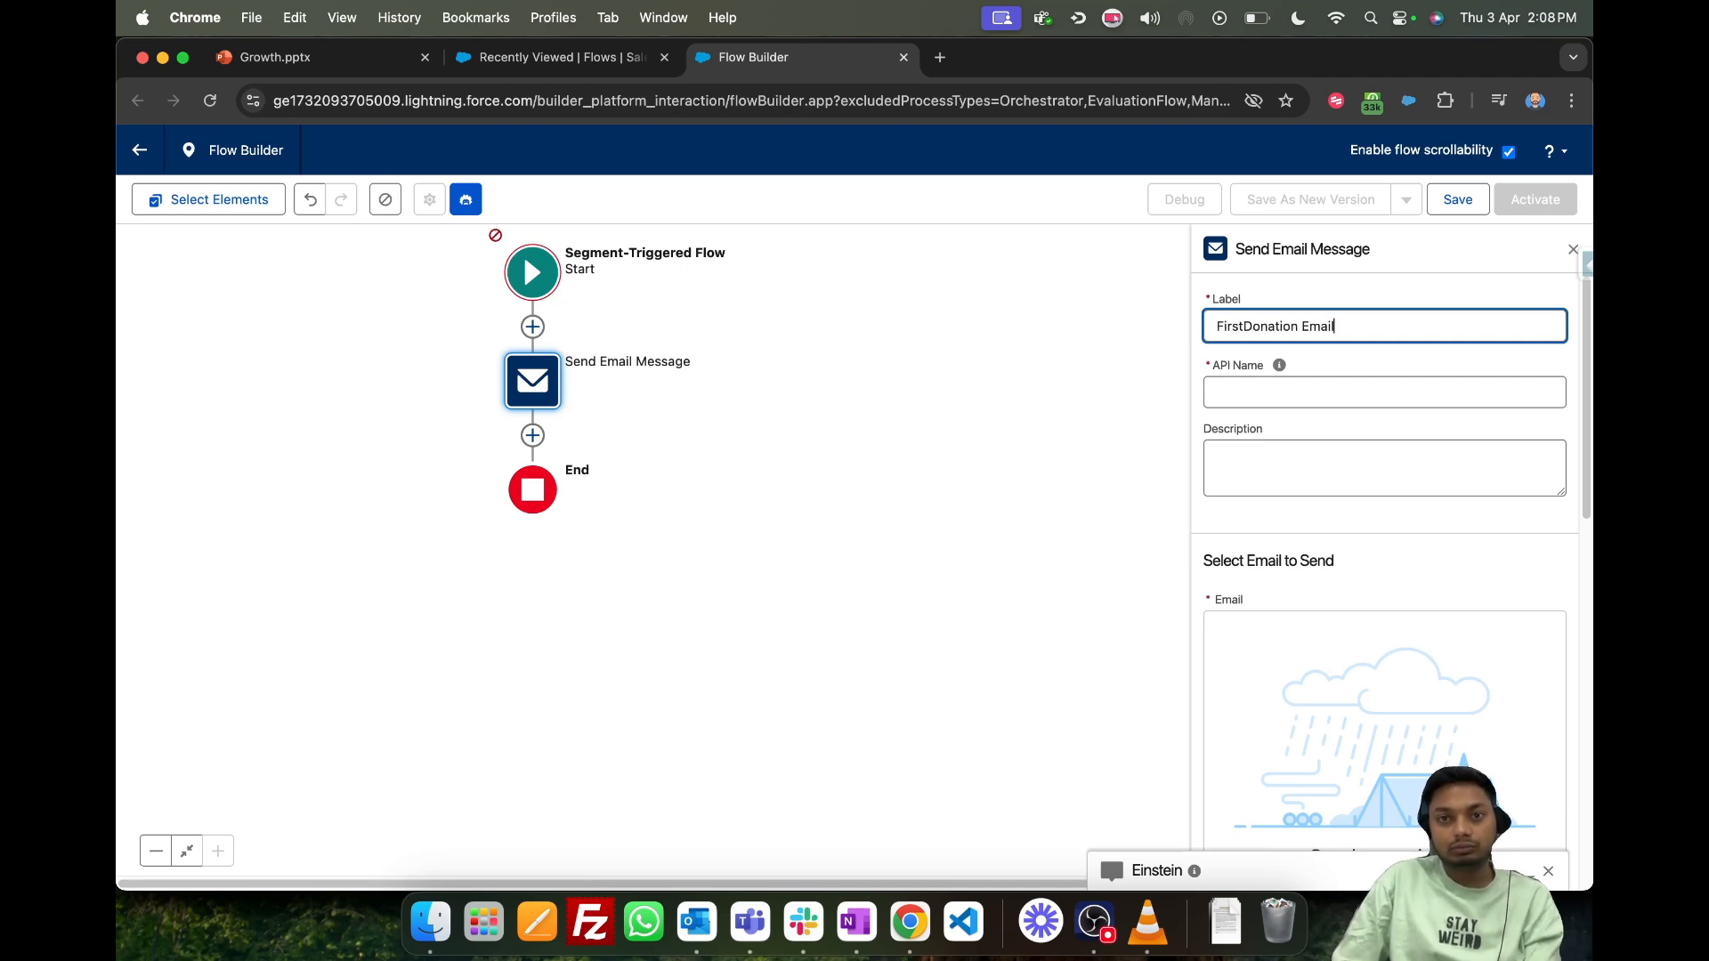
- Select Email1 Test from Folder1Test in WorkspaceGentrix1 as the email to send and review its details
scroll(1446, 575, down, 3)
click(1408, 717)
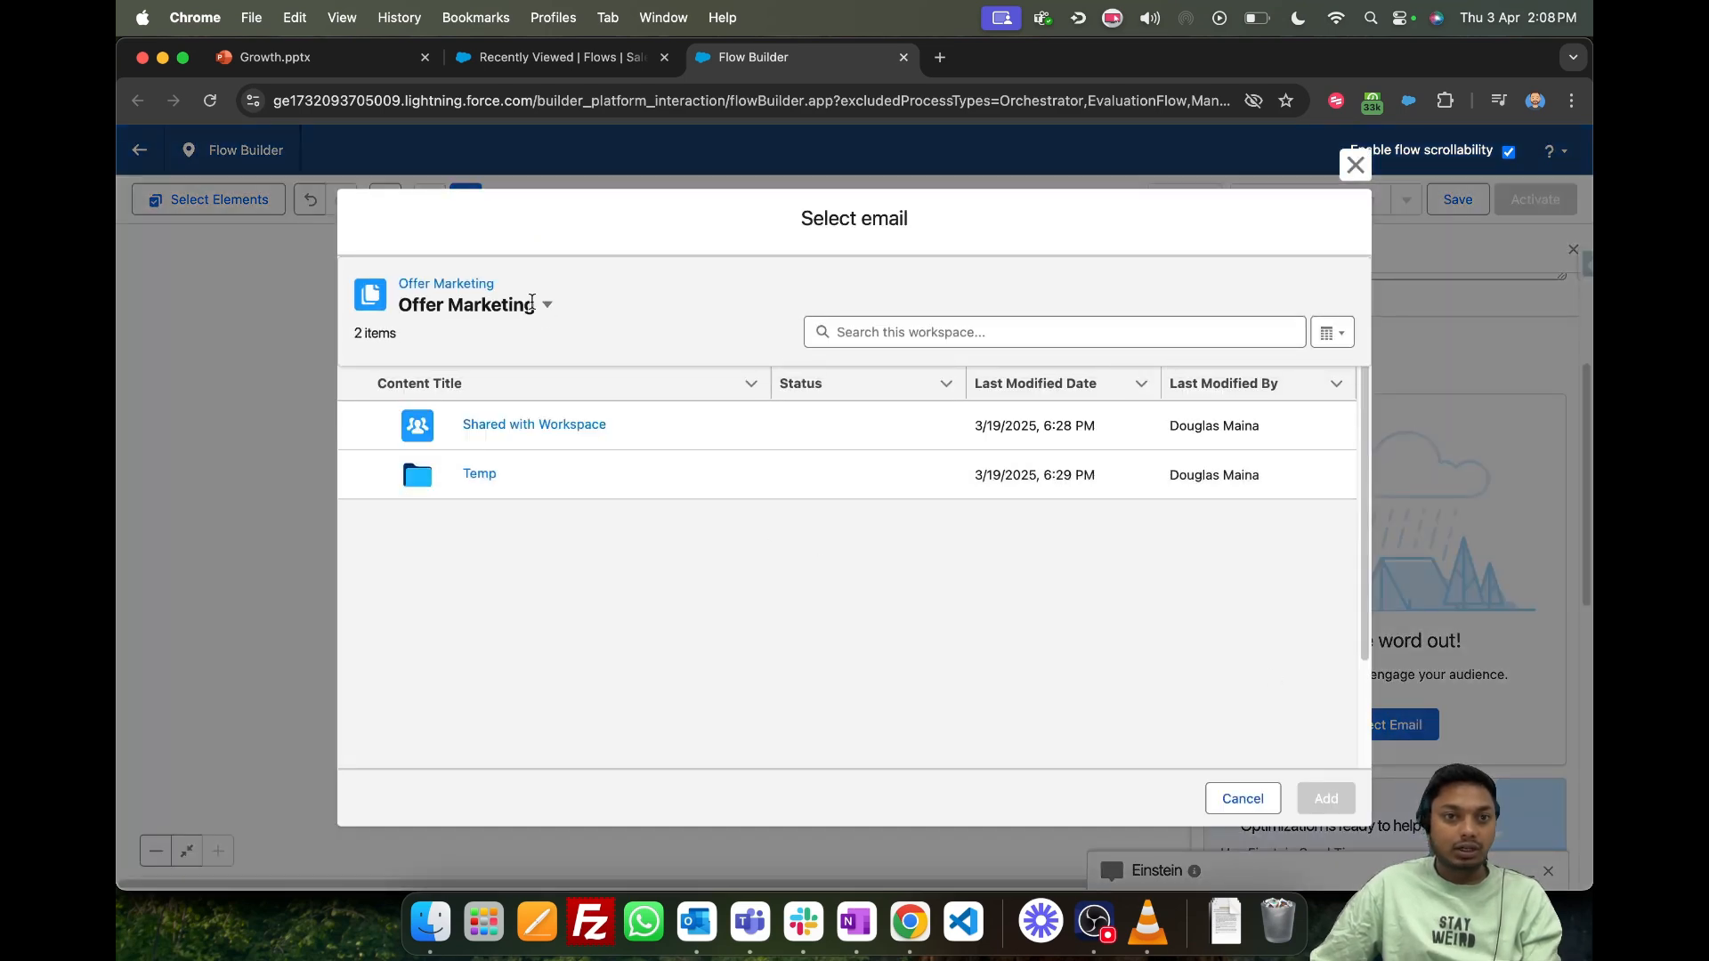
click(546, 305)
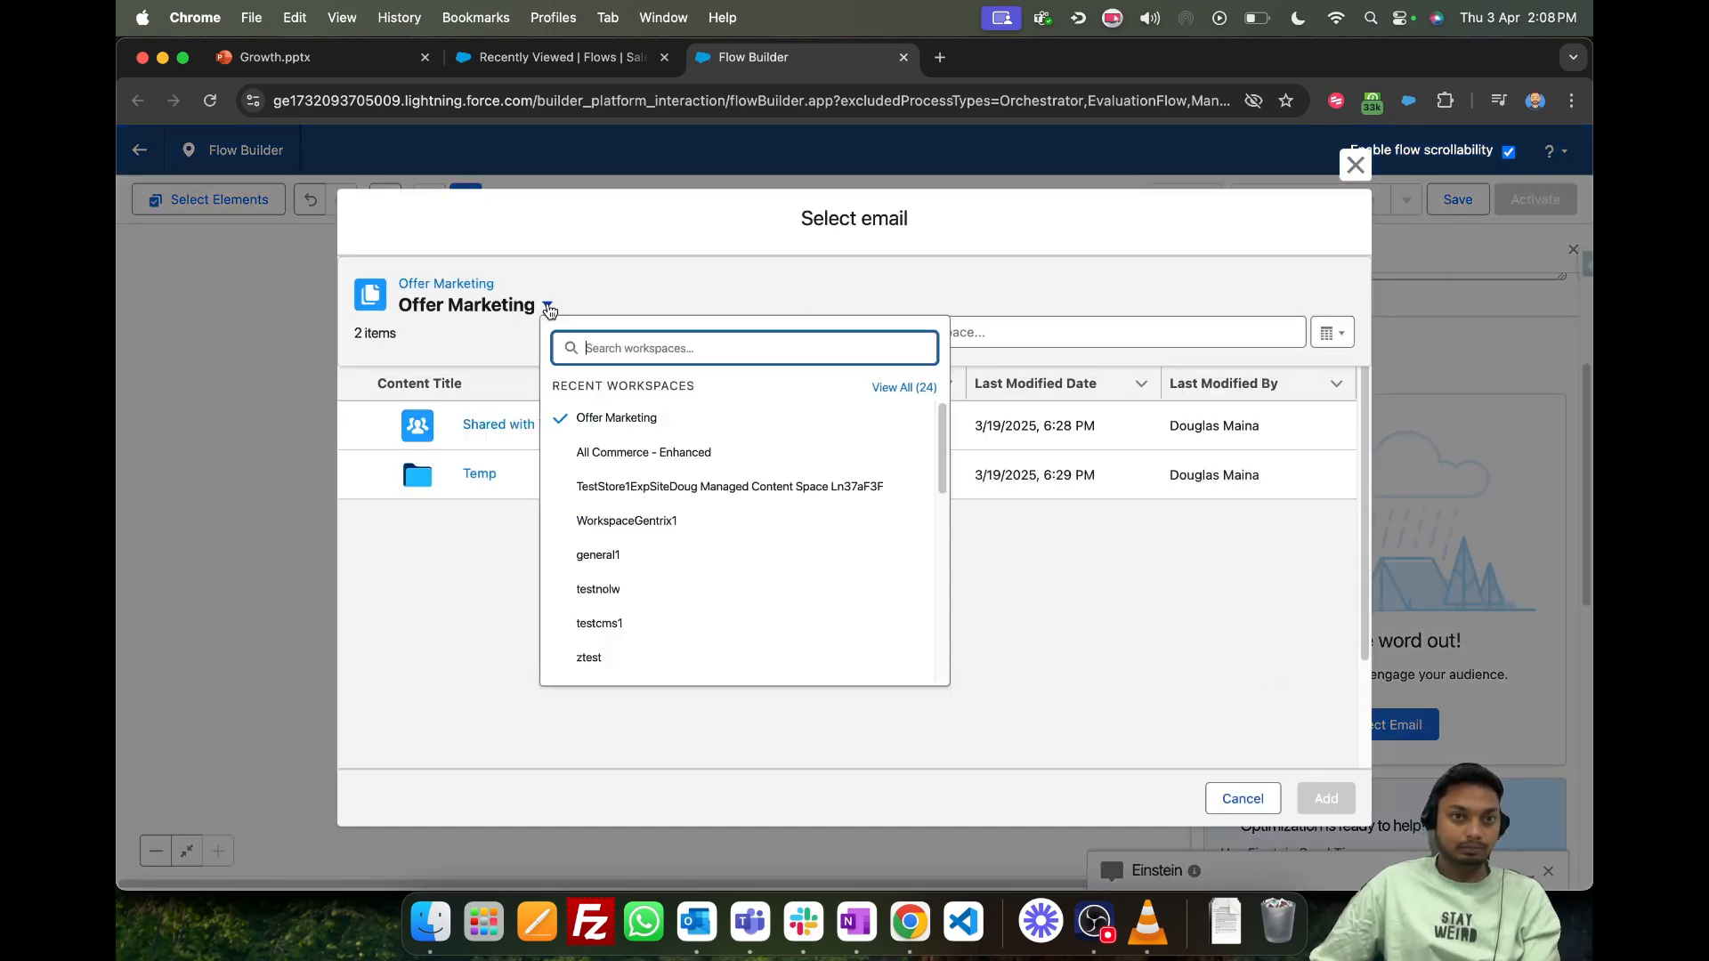
click(715, 522)
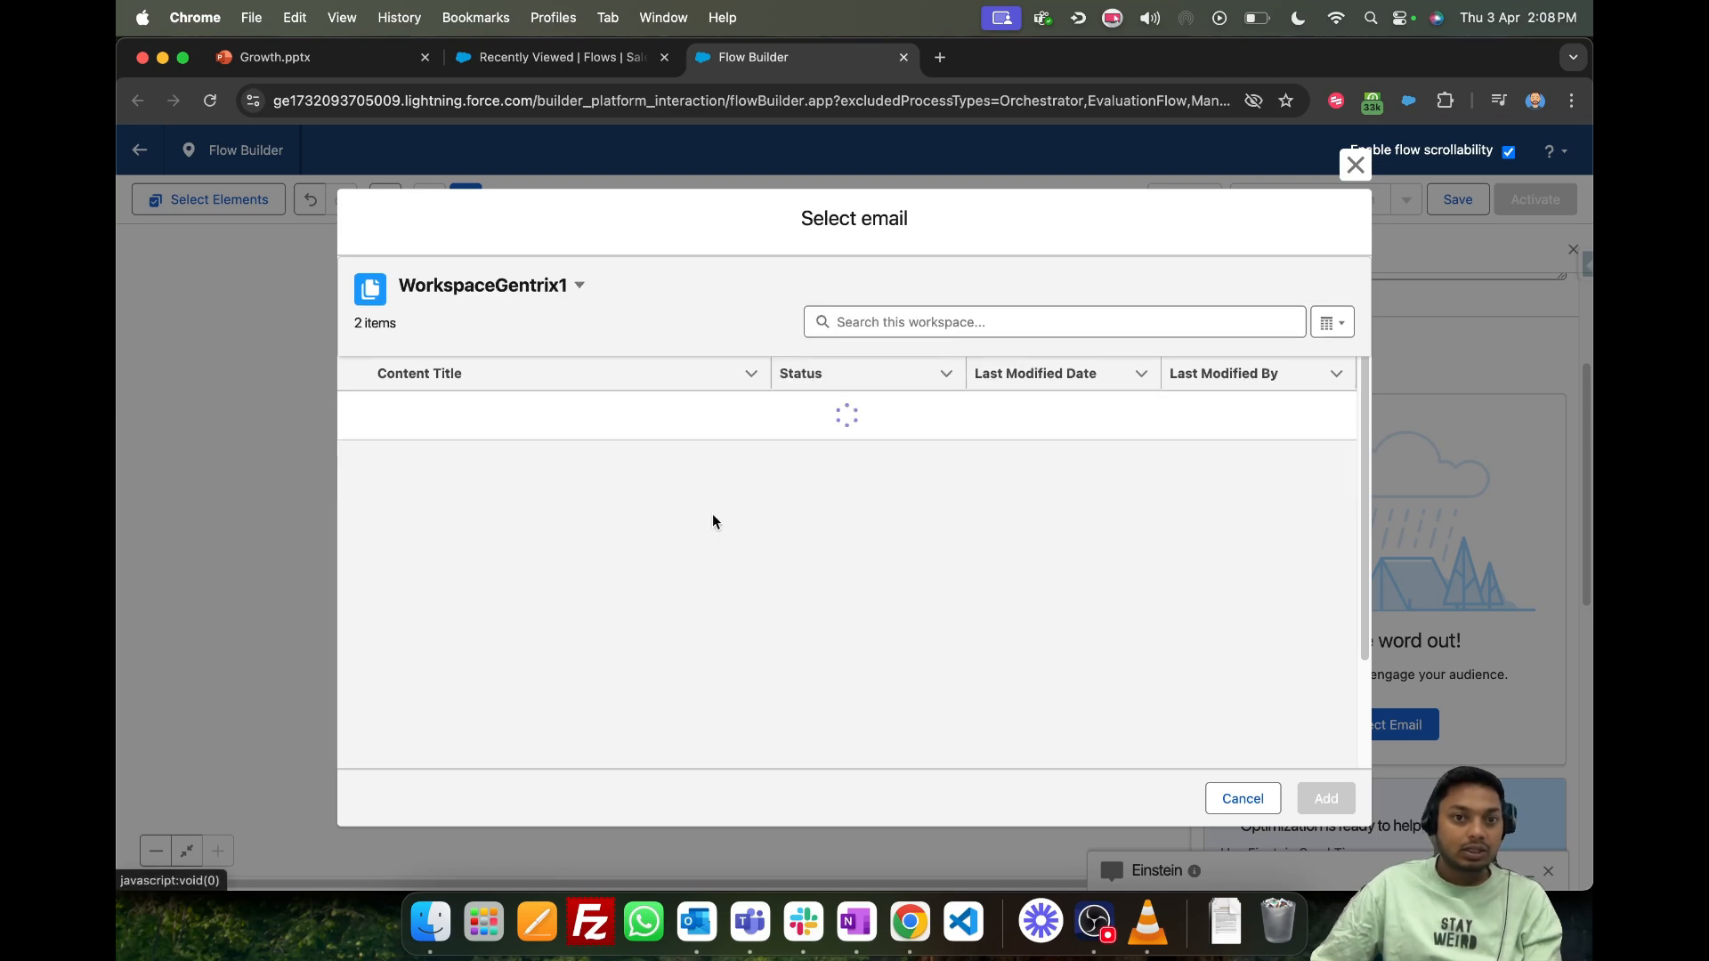
click(498, 527)
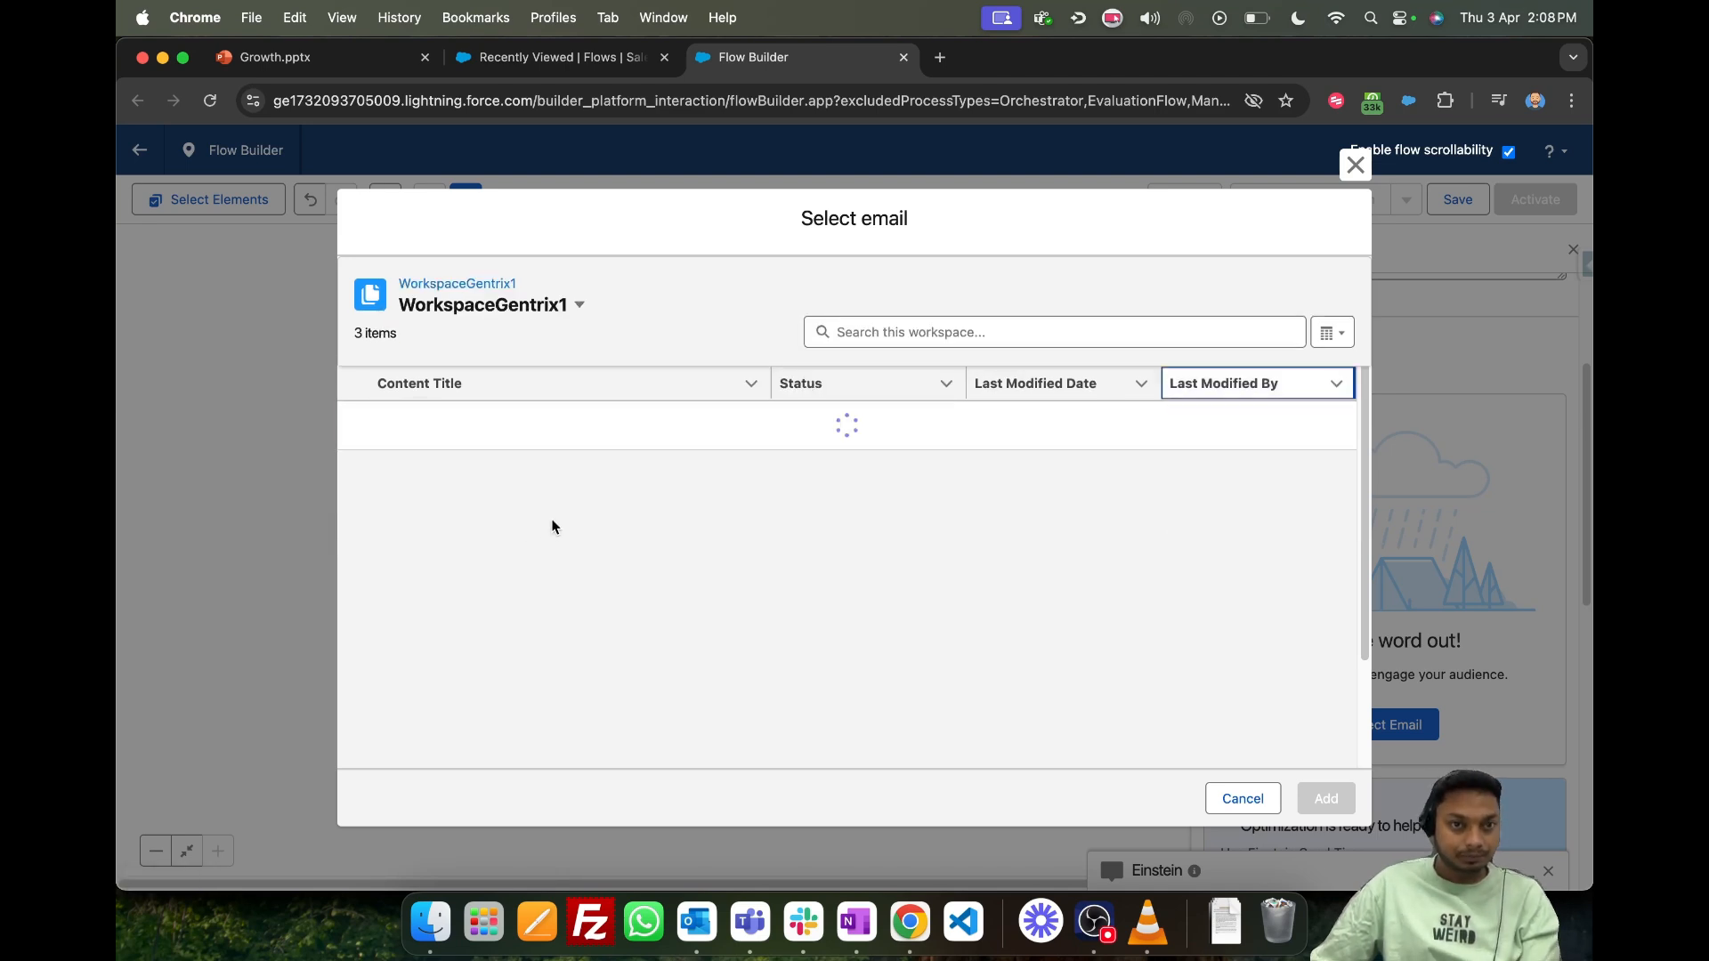
click(353, 426)
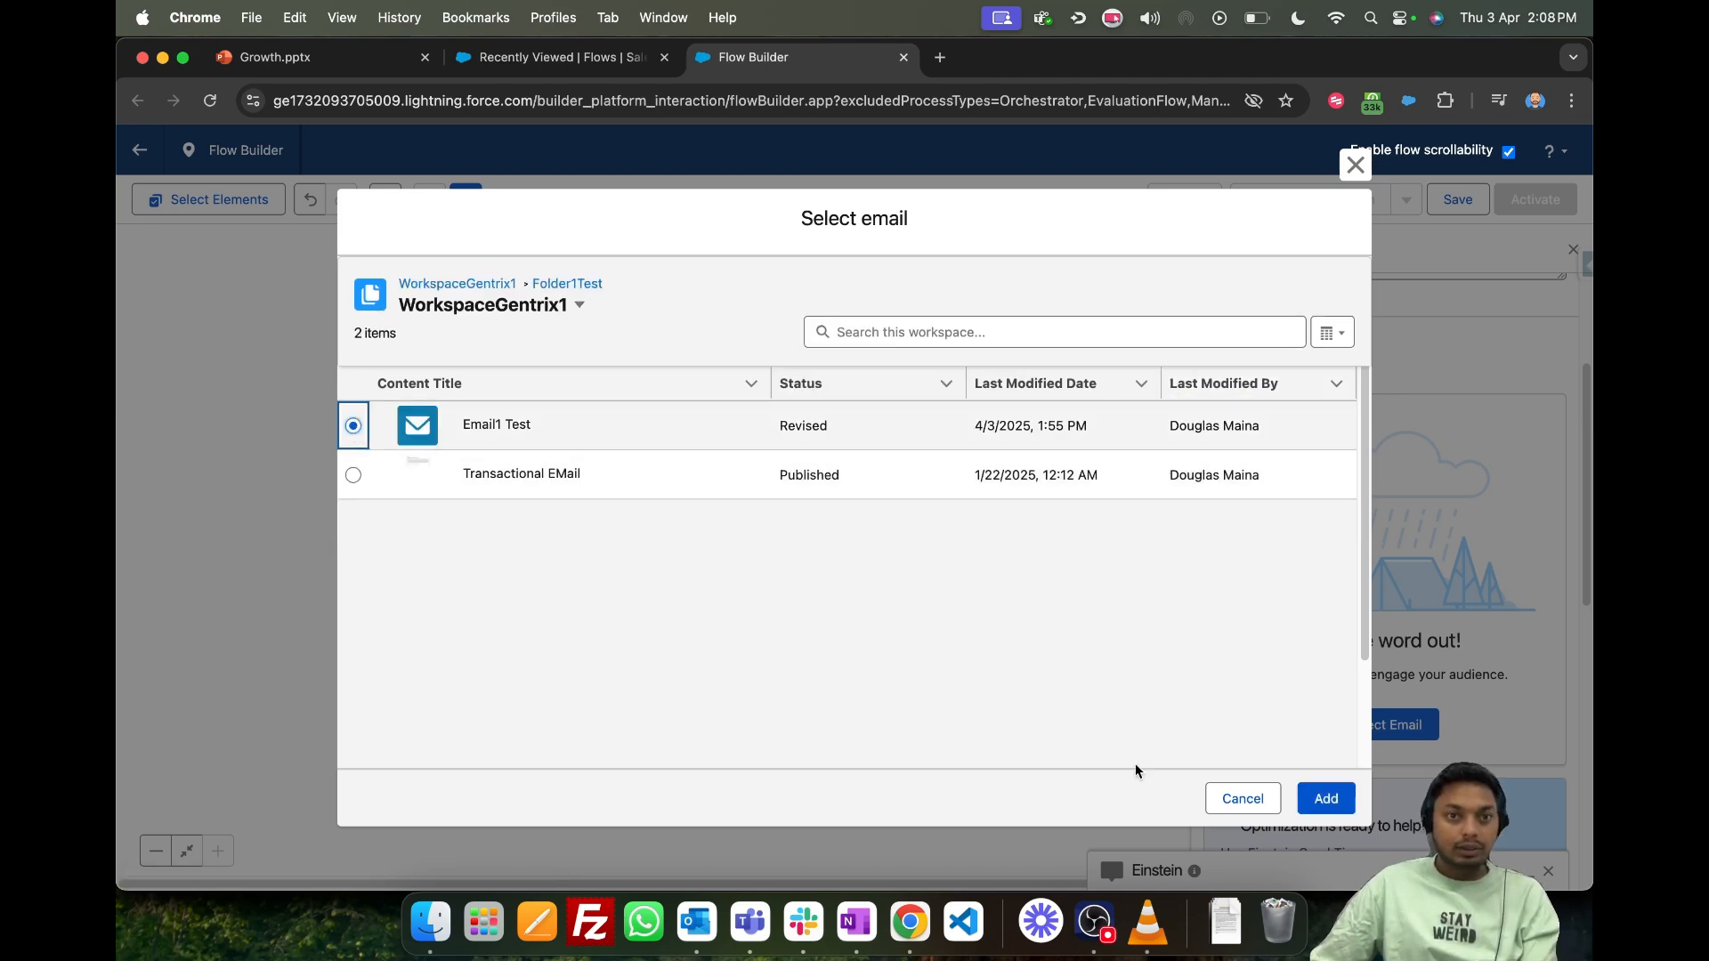
click(1324, 799)
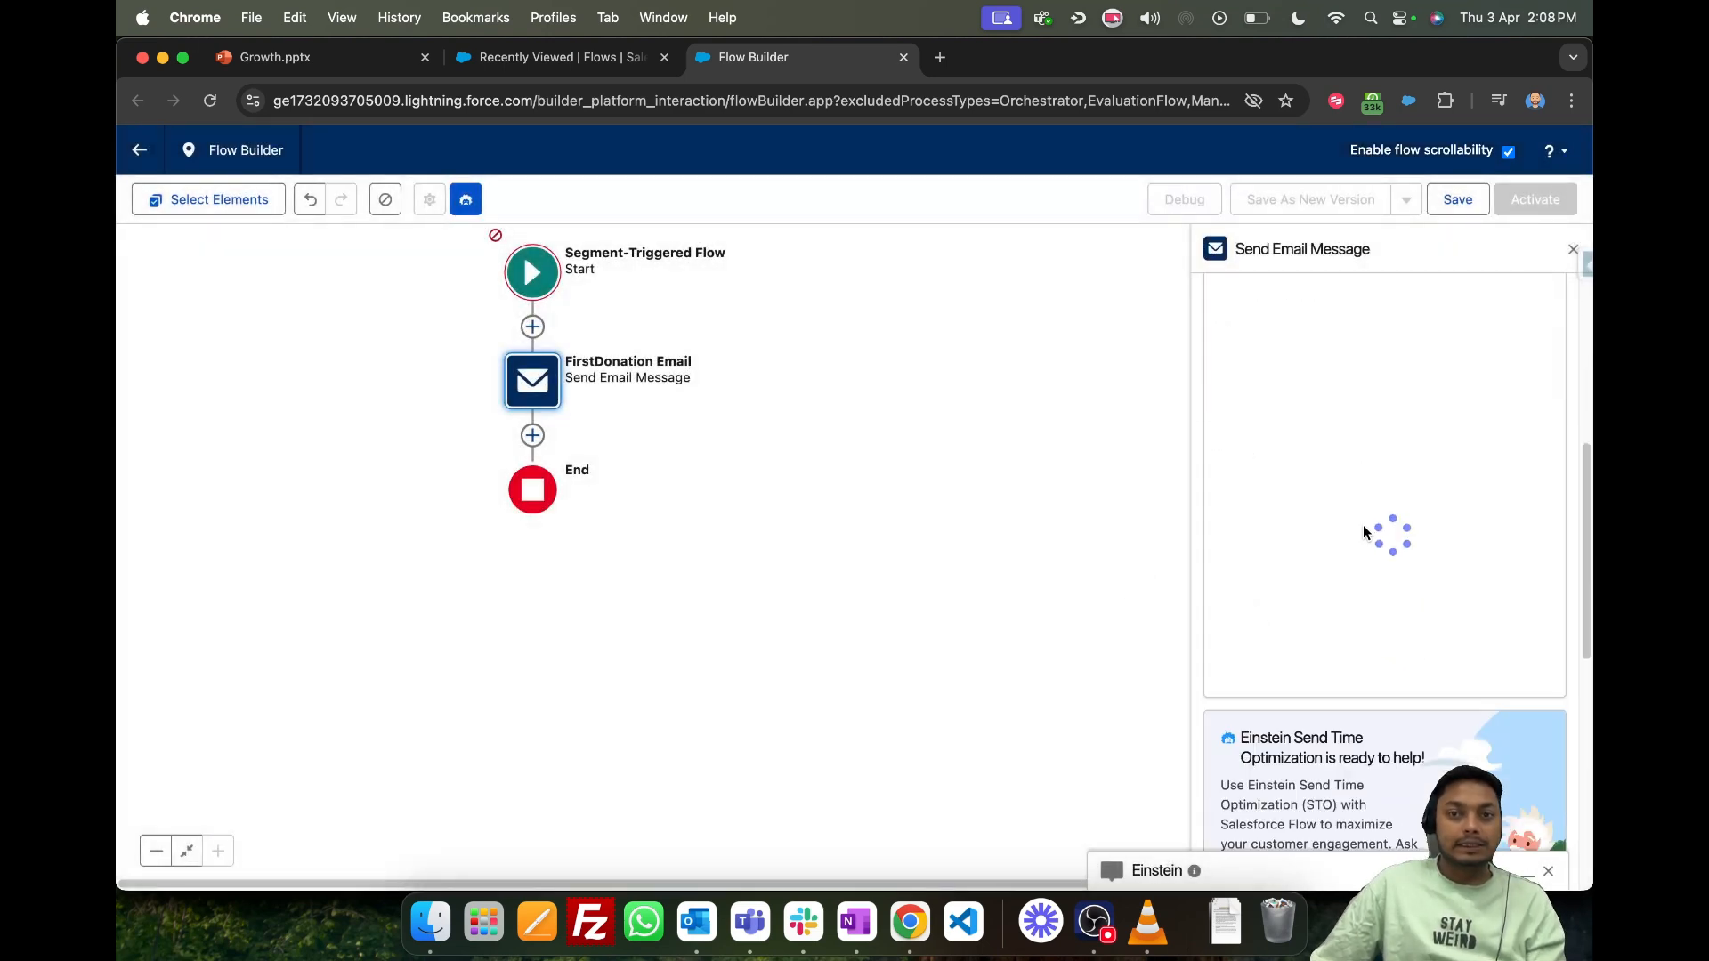
scroll(1377, 633, down, 5)
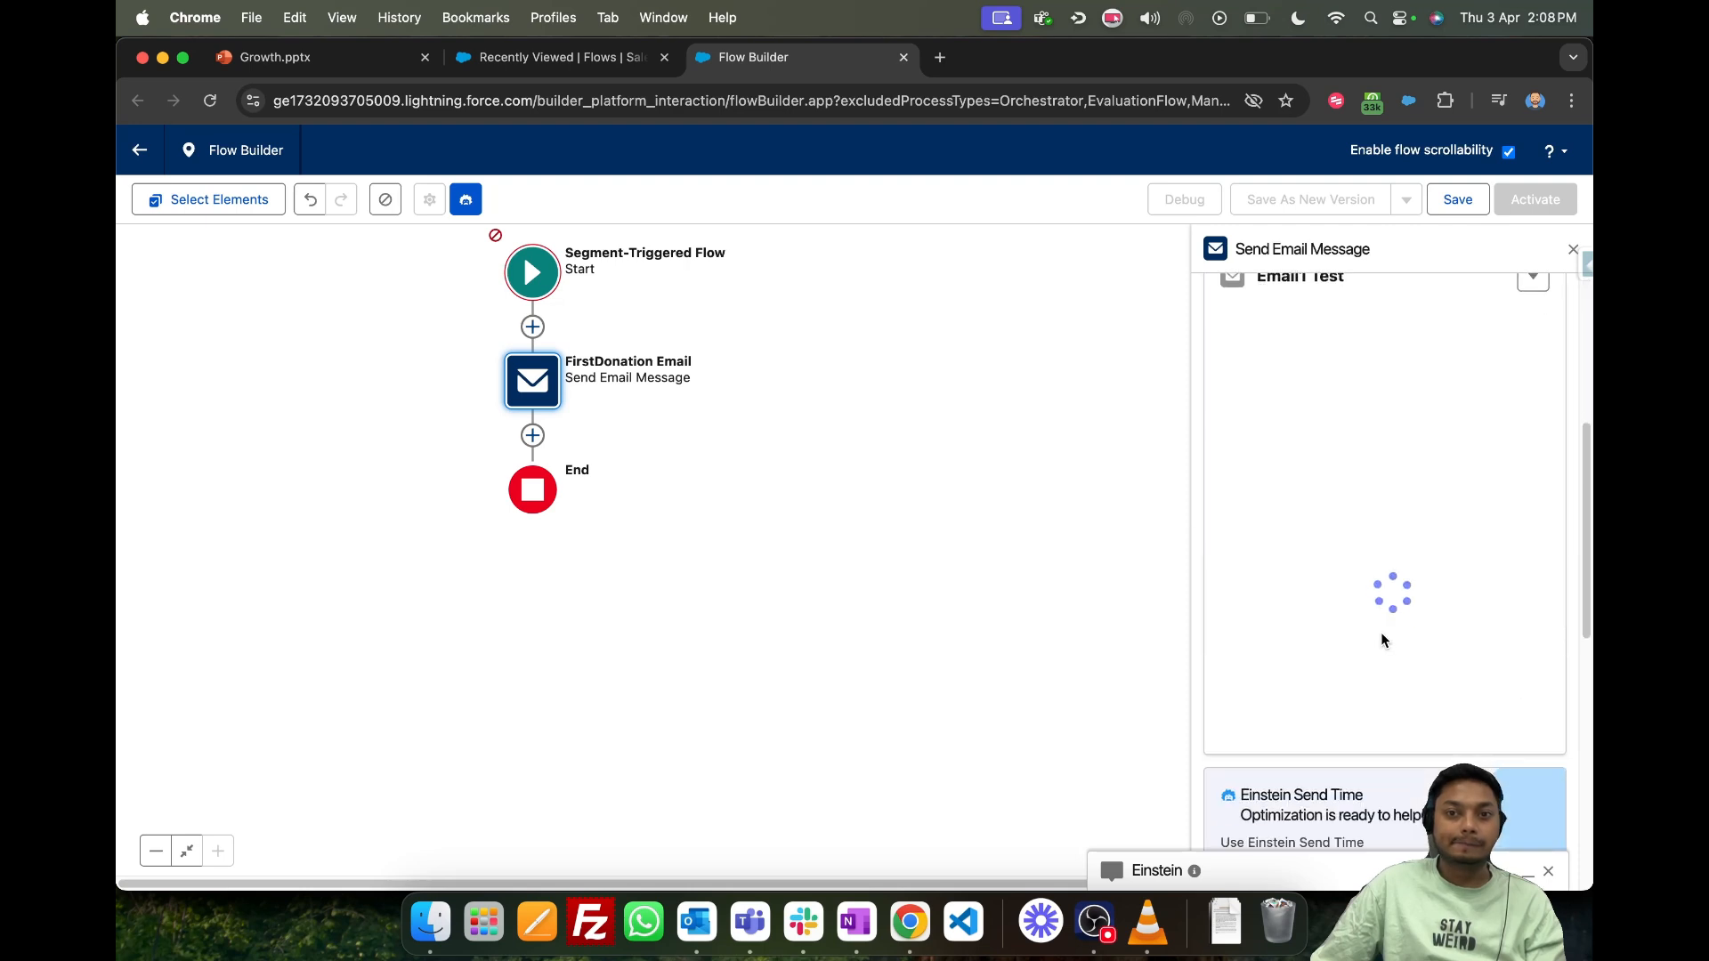
- Add a Decision element after the FirstDonation Email element and label it Birthday today
click(528, 437)
scroll(529, 630, down, 3)
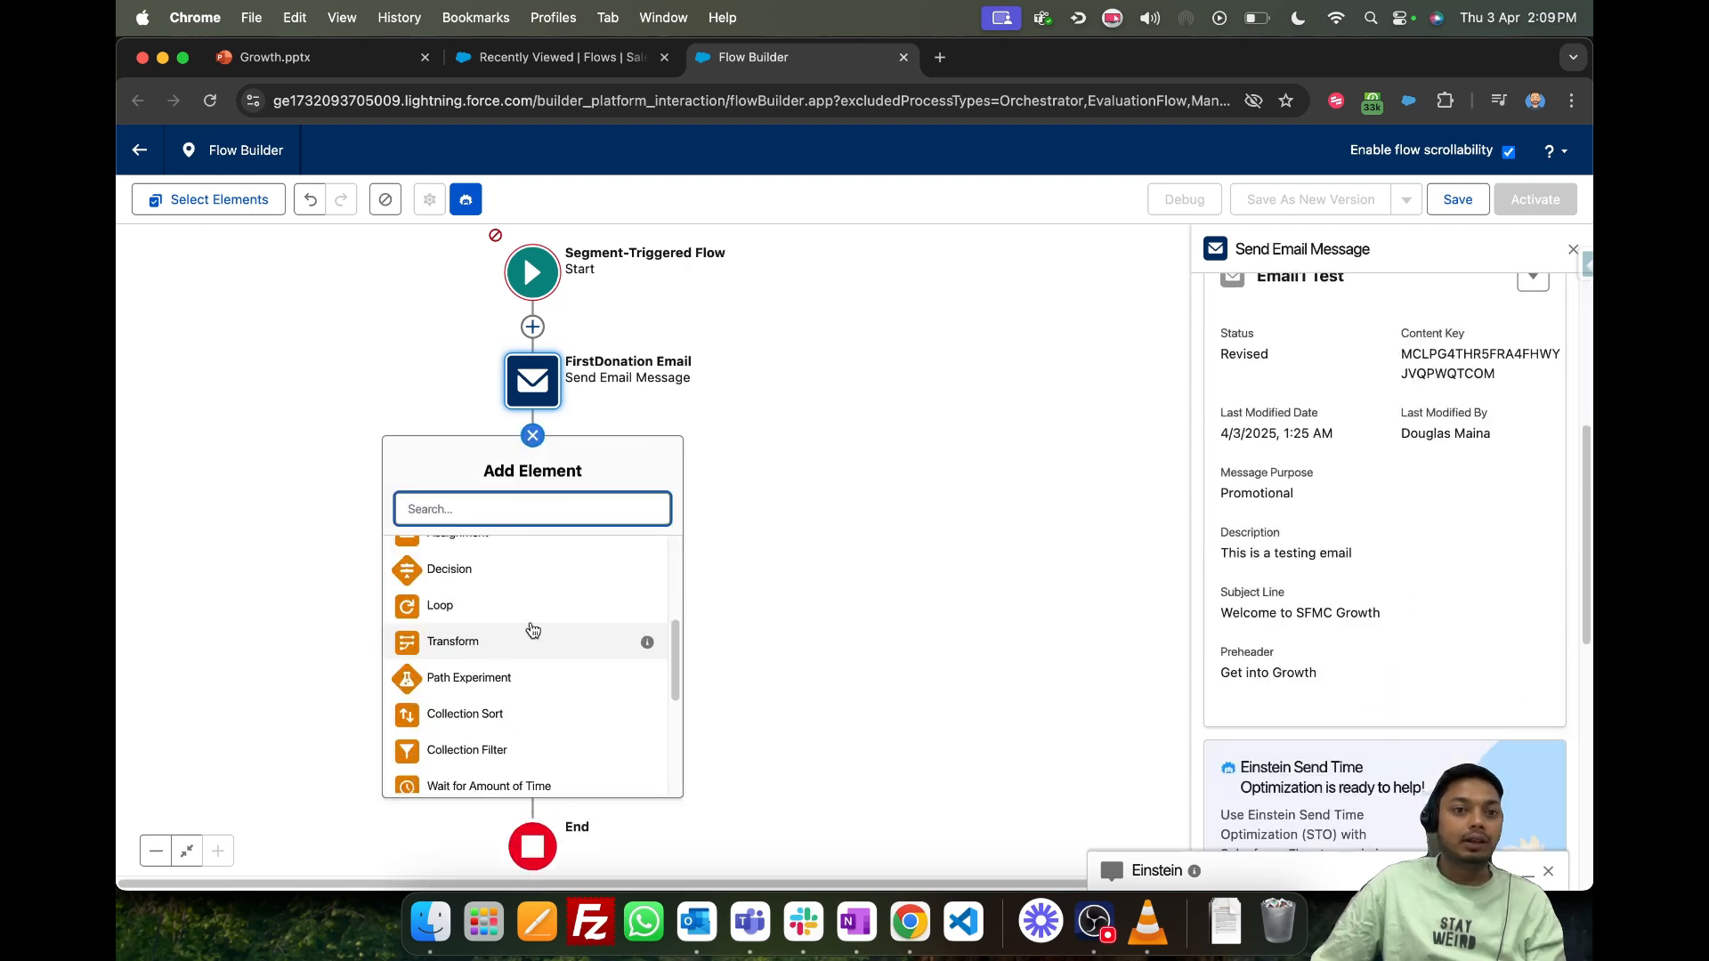
scroll(532, 630, up, 1)
click(465, 584)
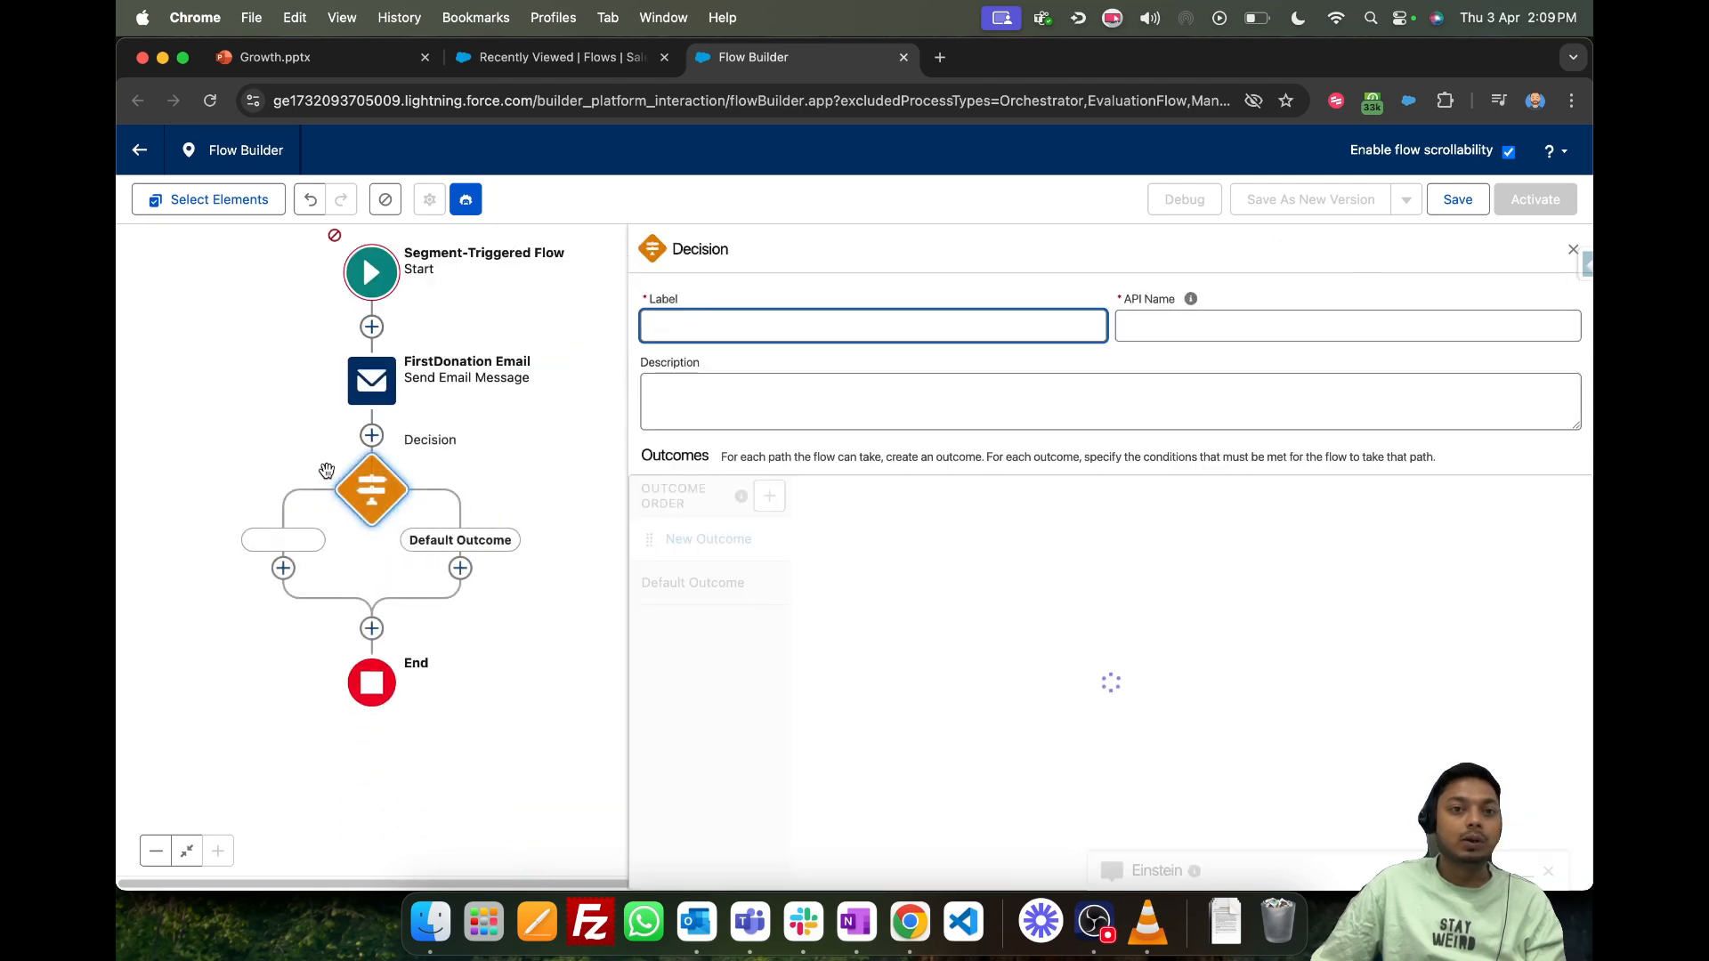
click(778, 326)
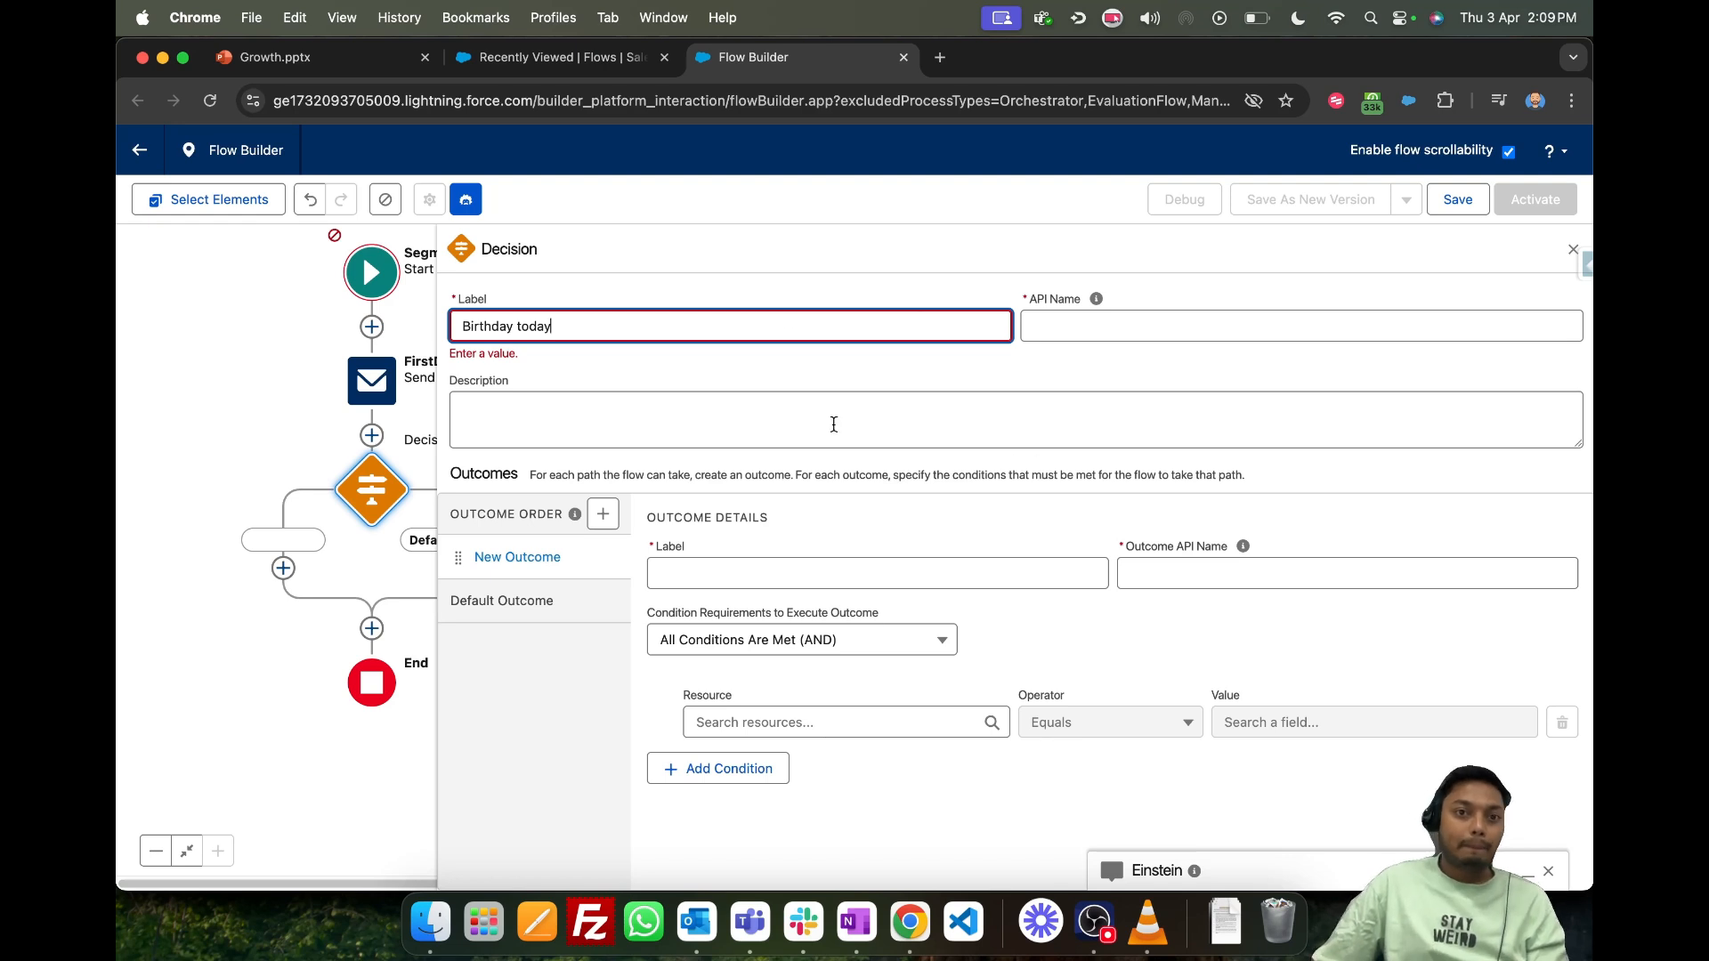
- Label the decision's new outcome Birthday and open the resource choices for its first condition
click(744, 539)
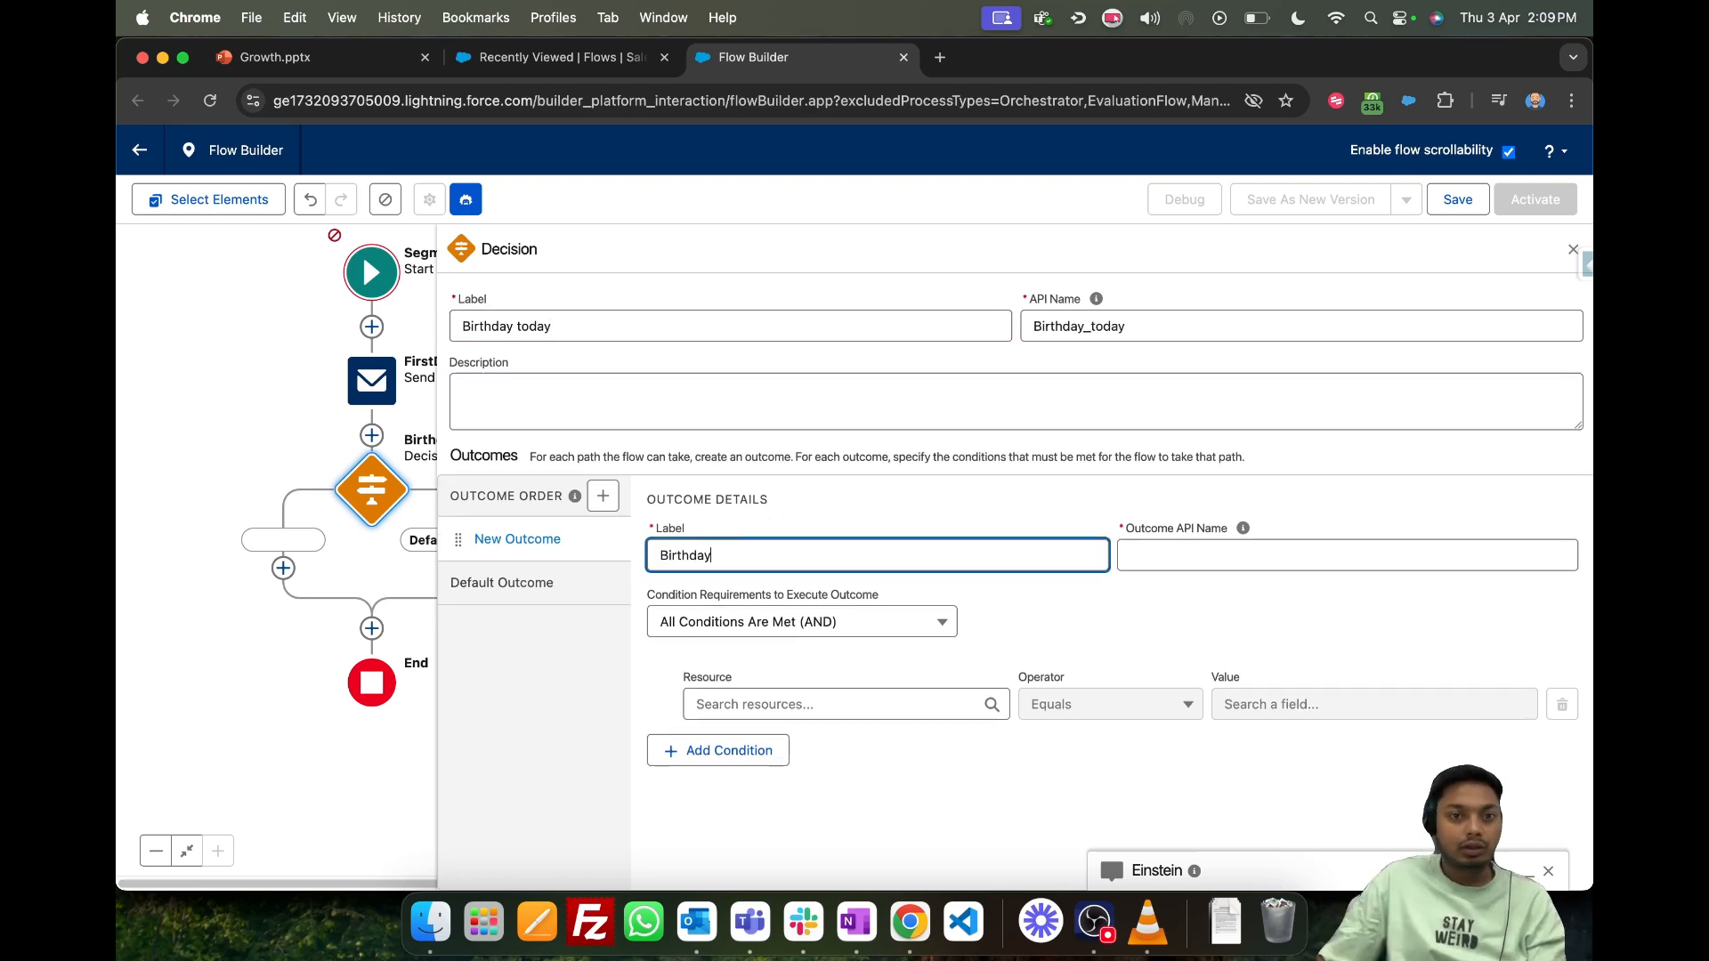
click(845, 703)
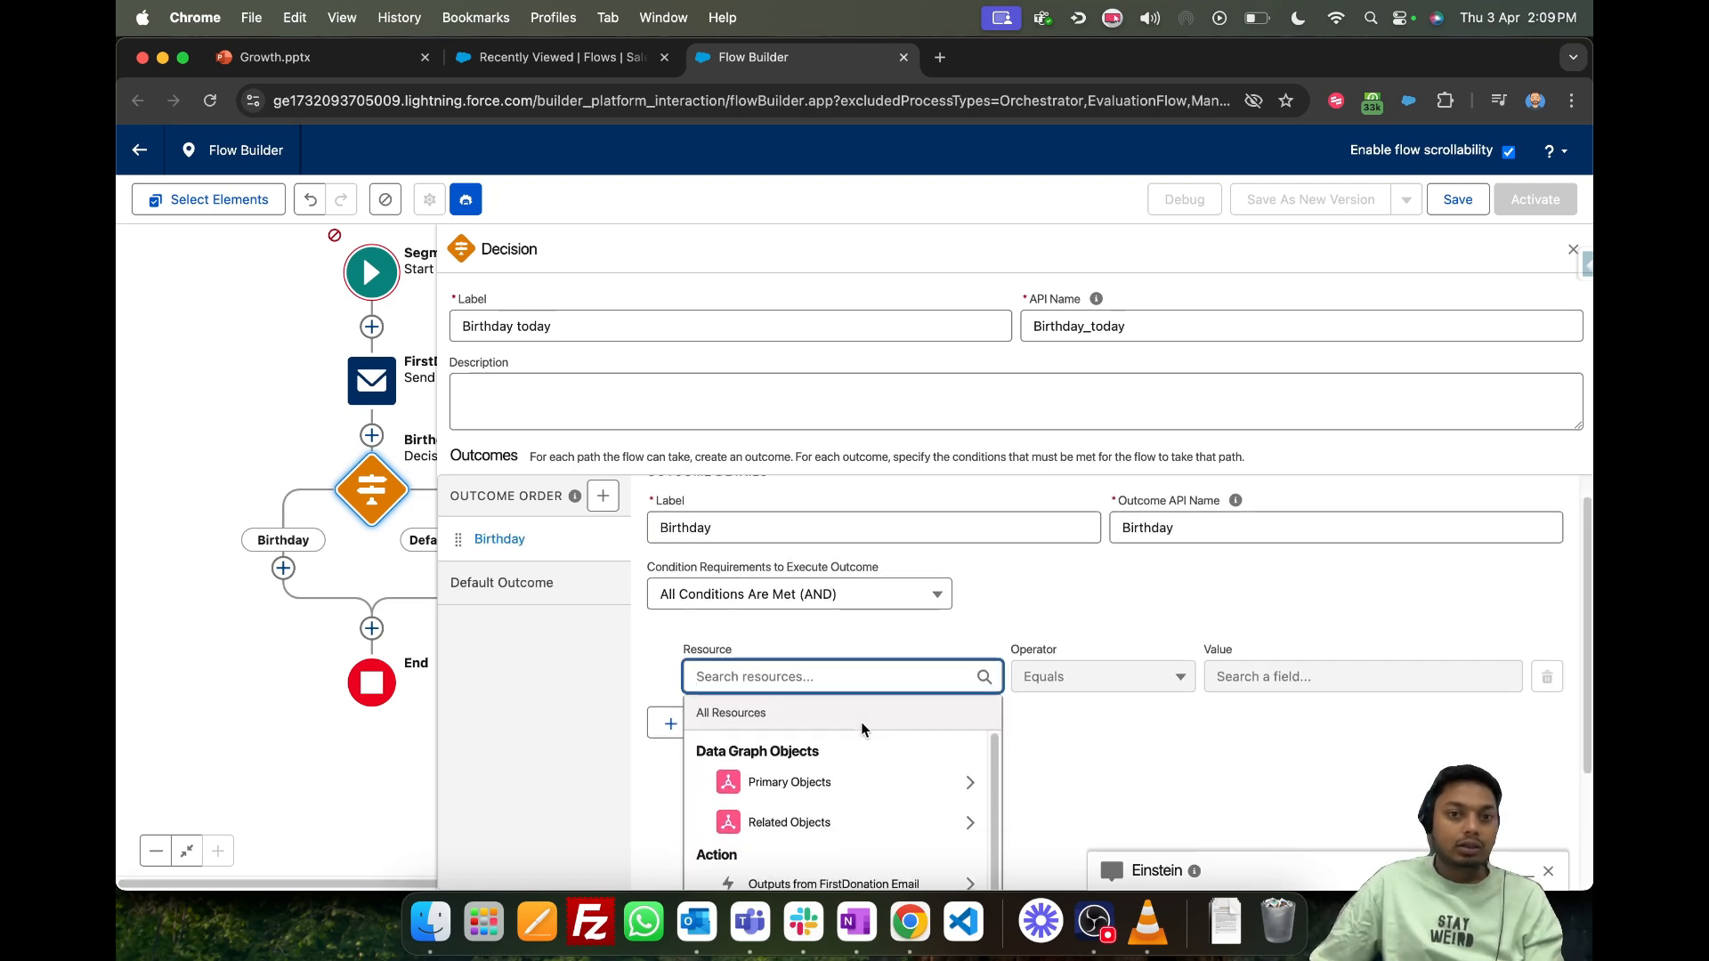
scroll(859, 703, down, 2)
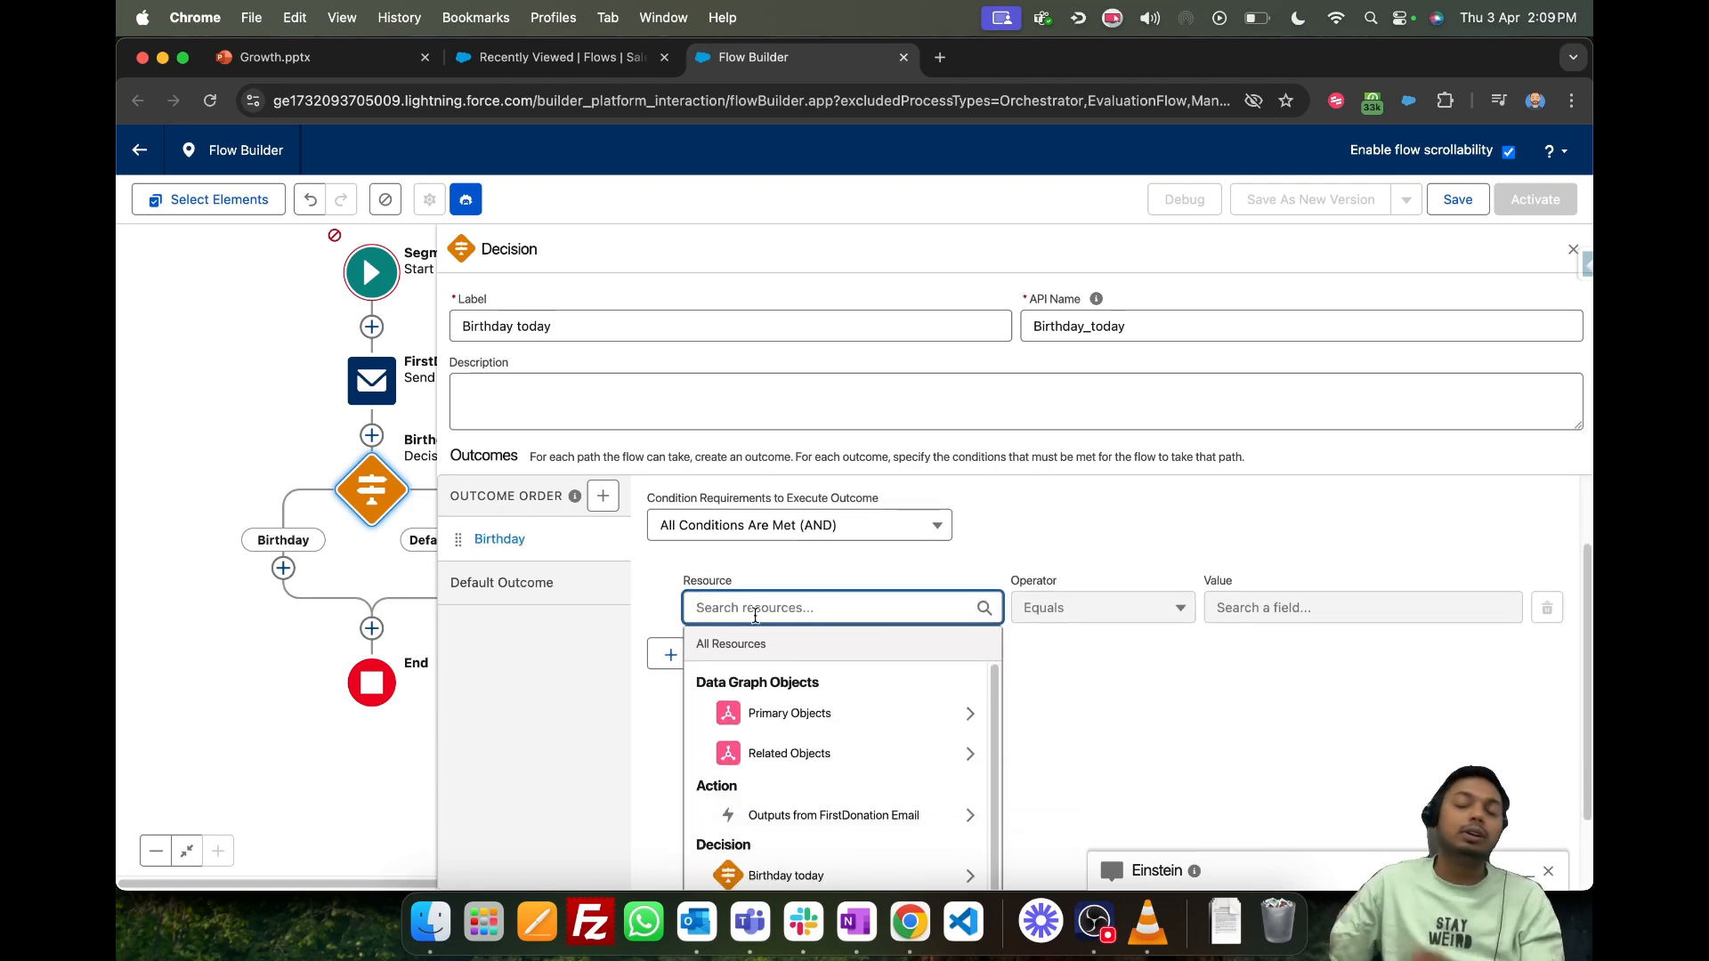
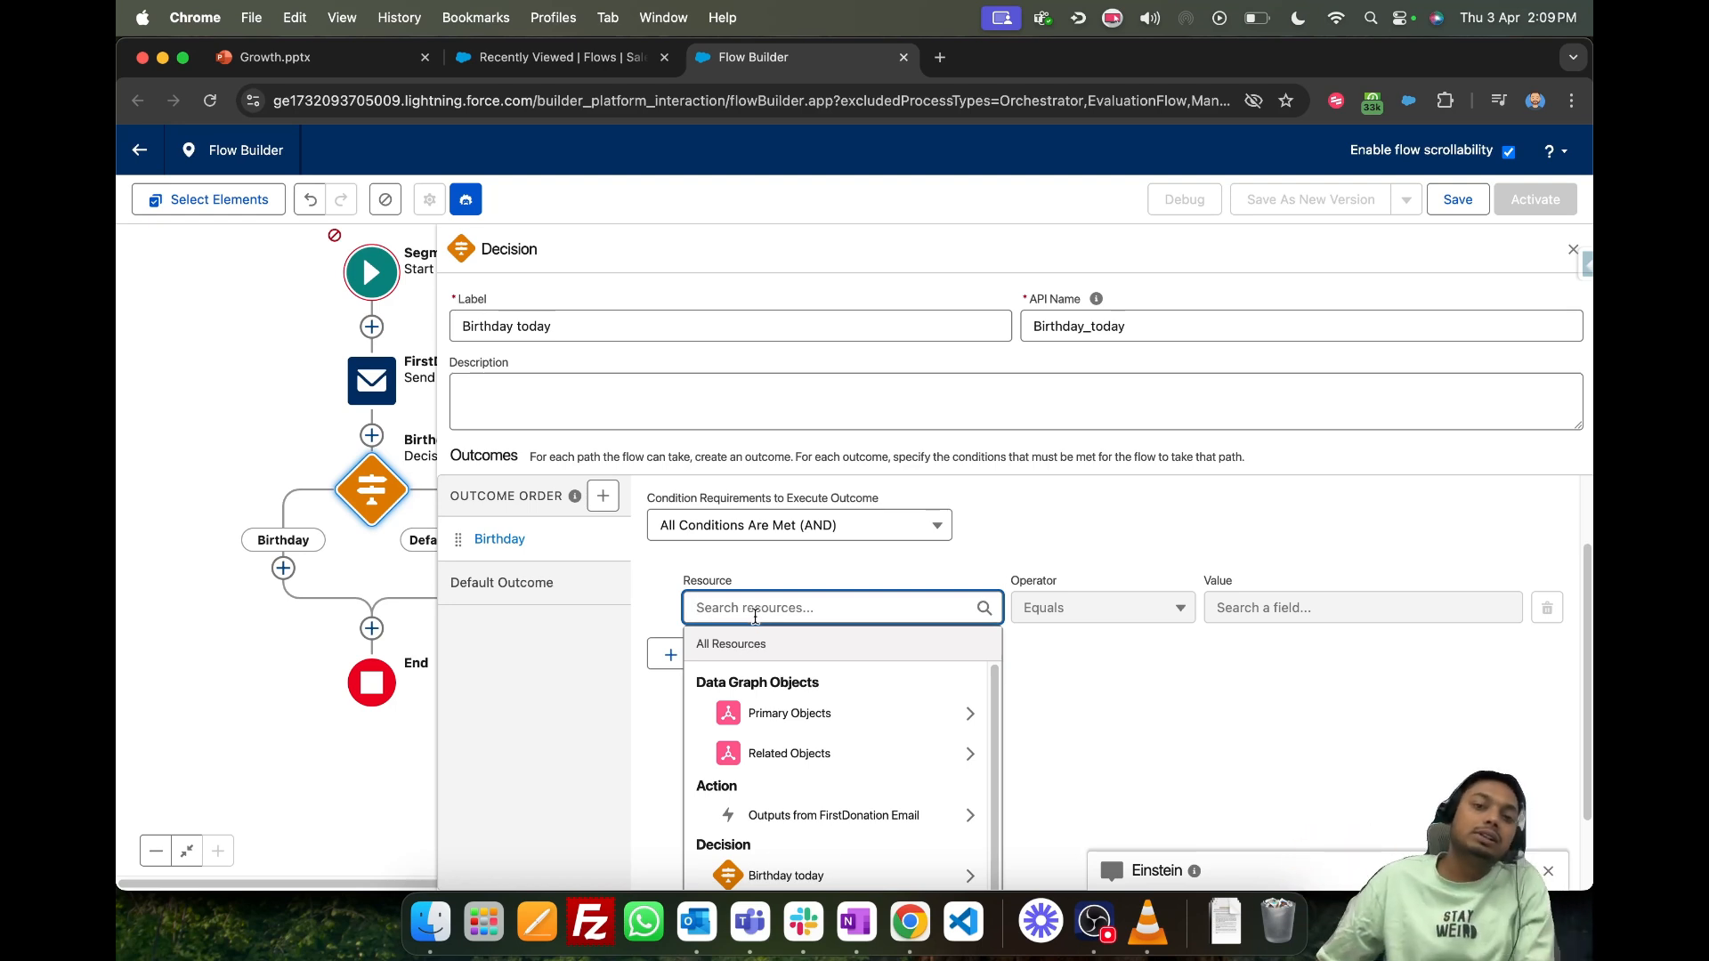
- Set the Birthday outcome's condition resource to Created Date from Related Objects, Unified Link Individual, Individual
scroll(857, 737, up, 1)
scroll(852, 755, down, 1)
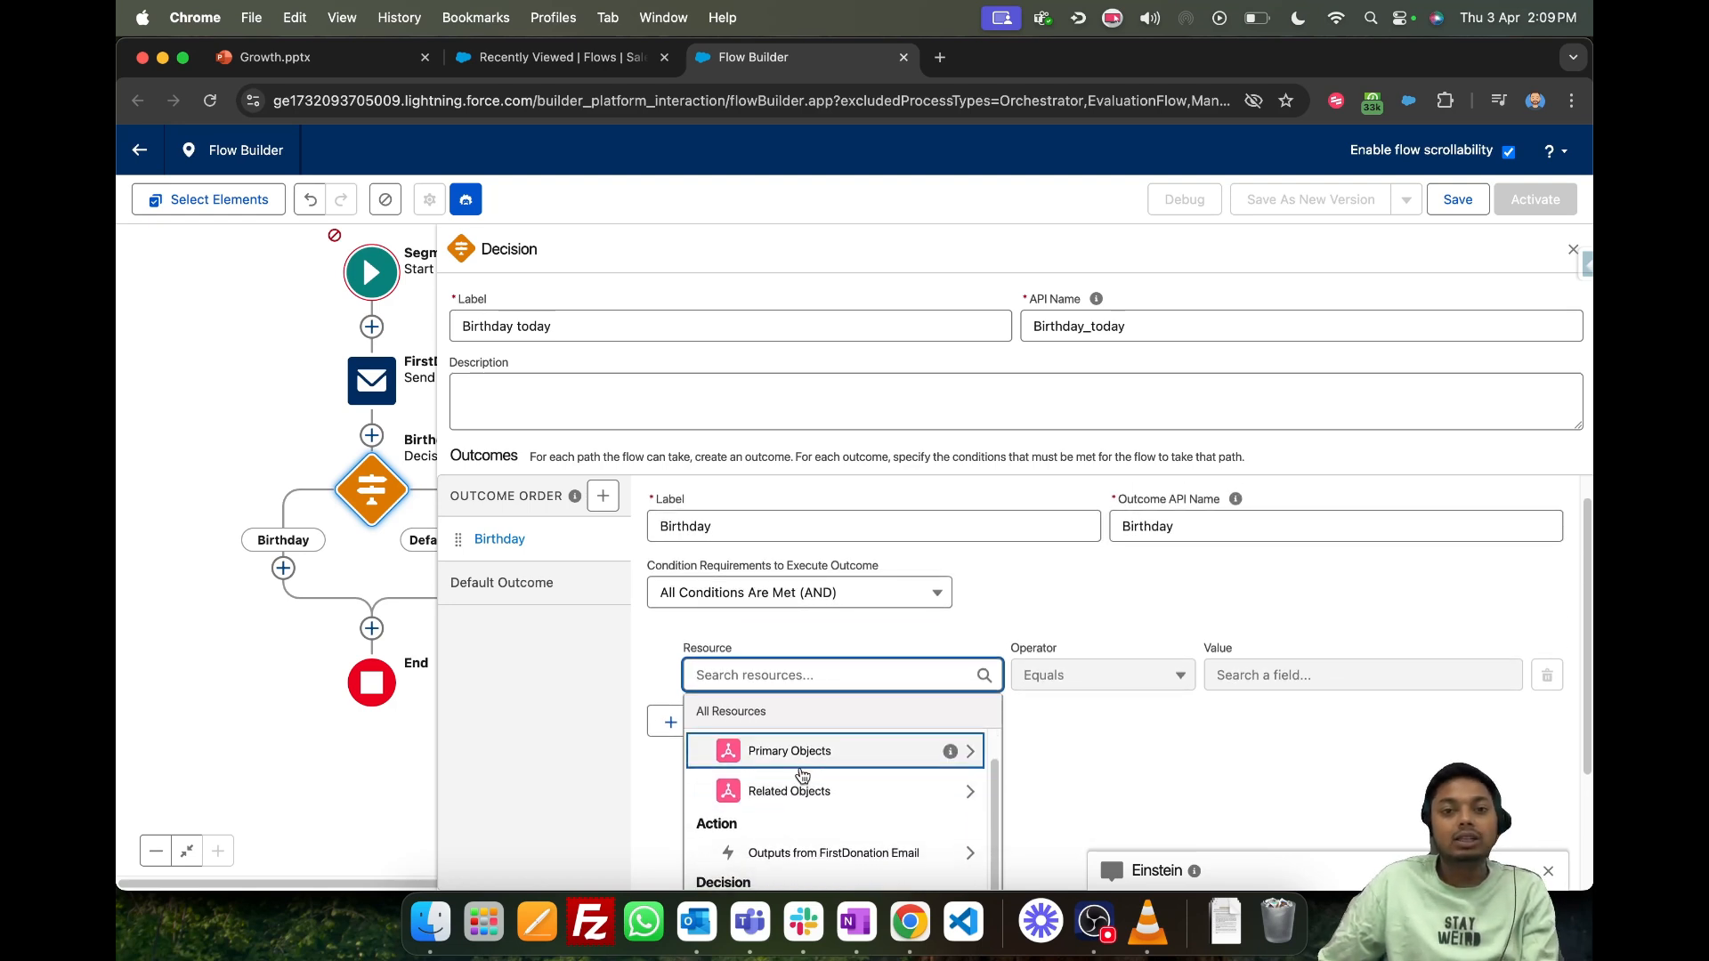
click(835, 797)
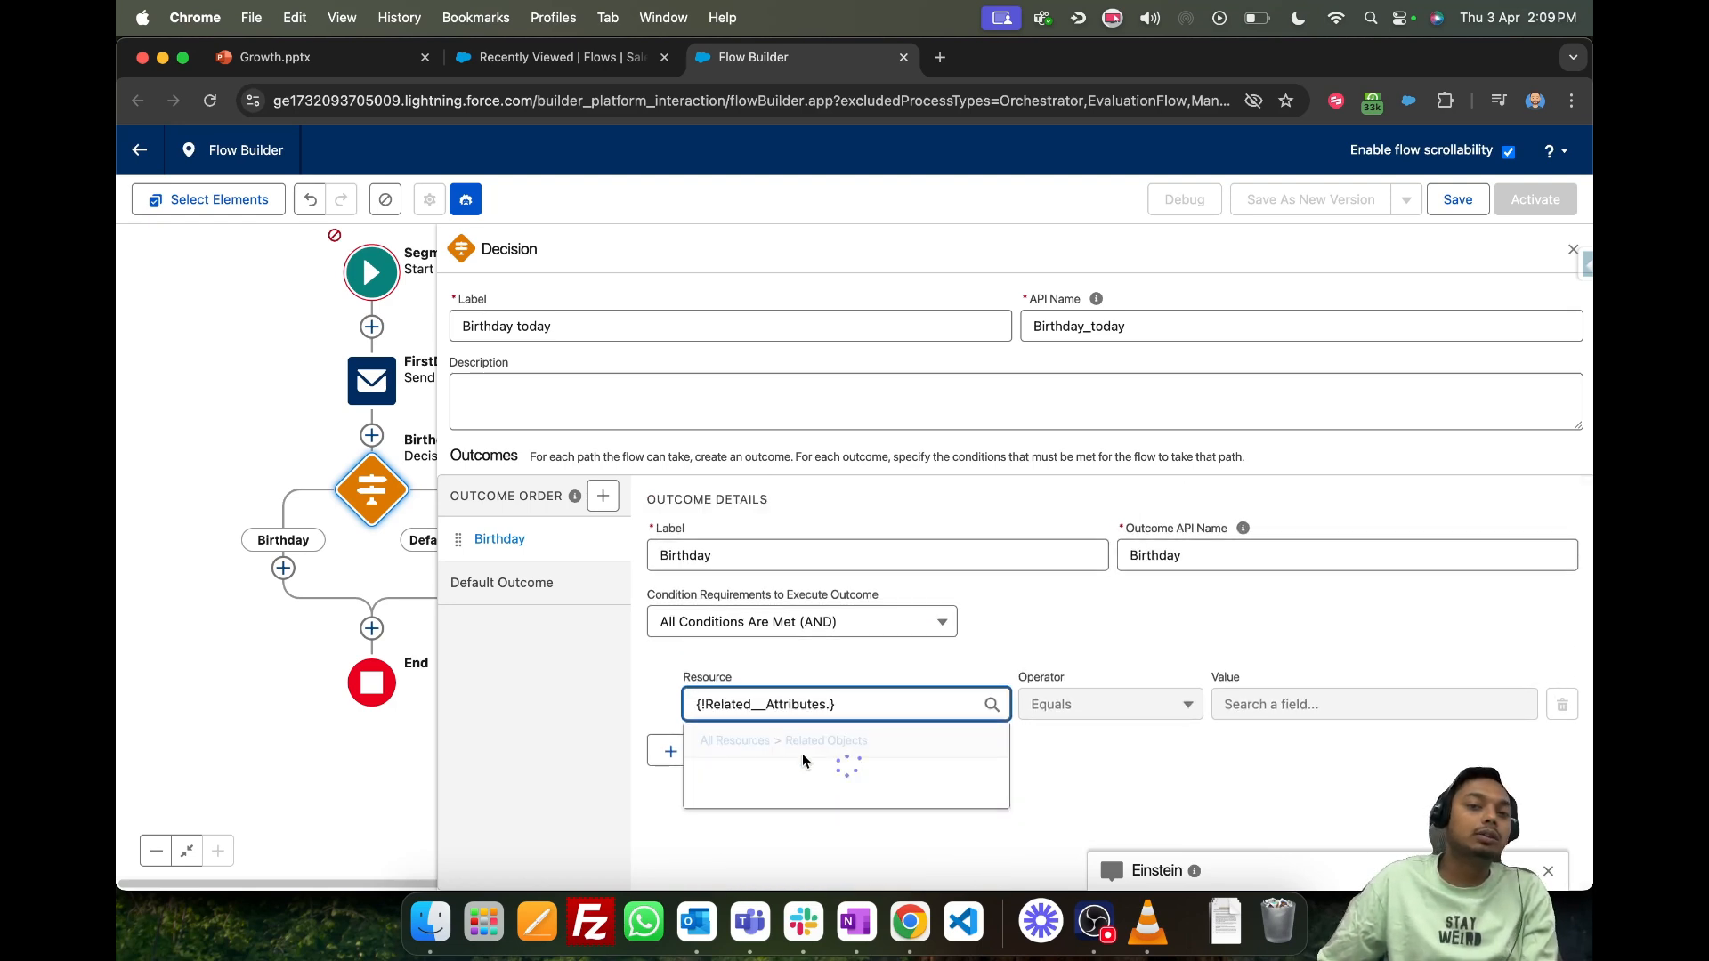
click(826, 810)
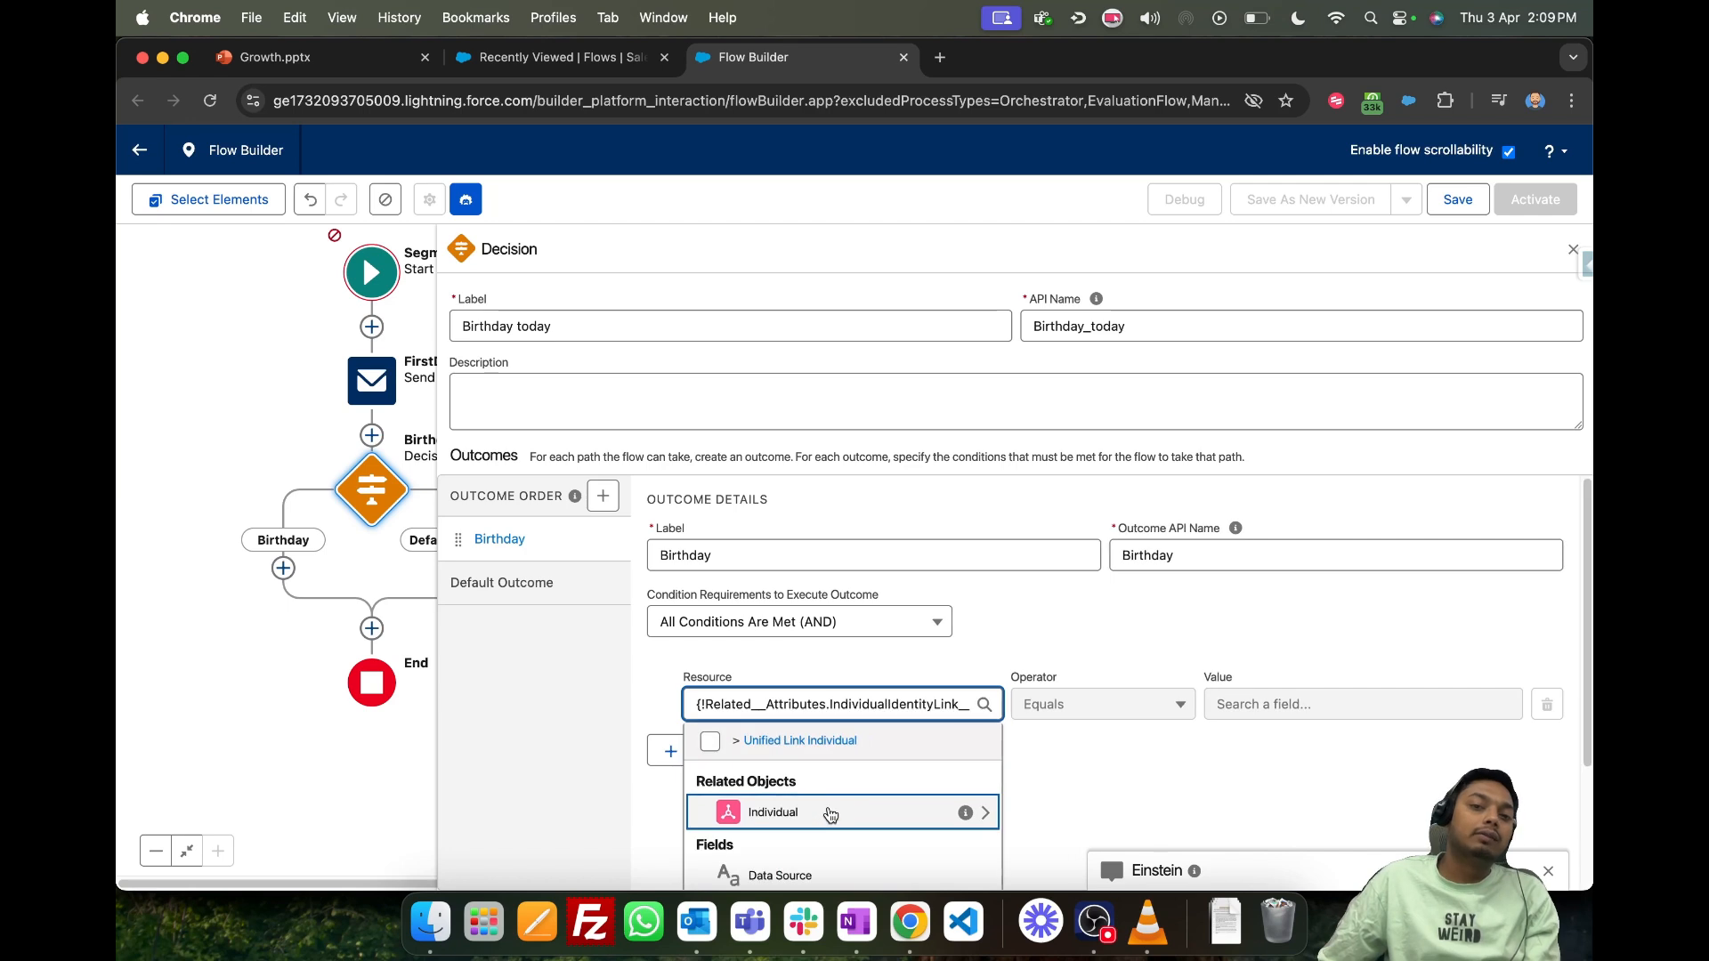
scroll(1011, 611, down, 3)
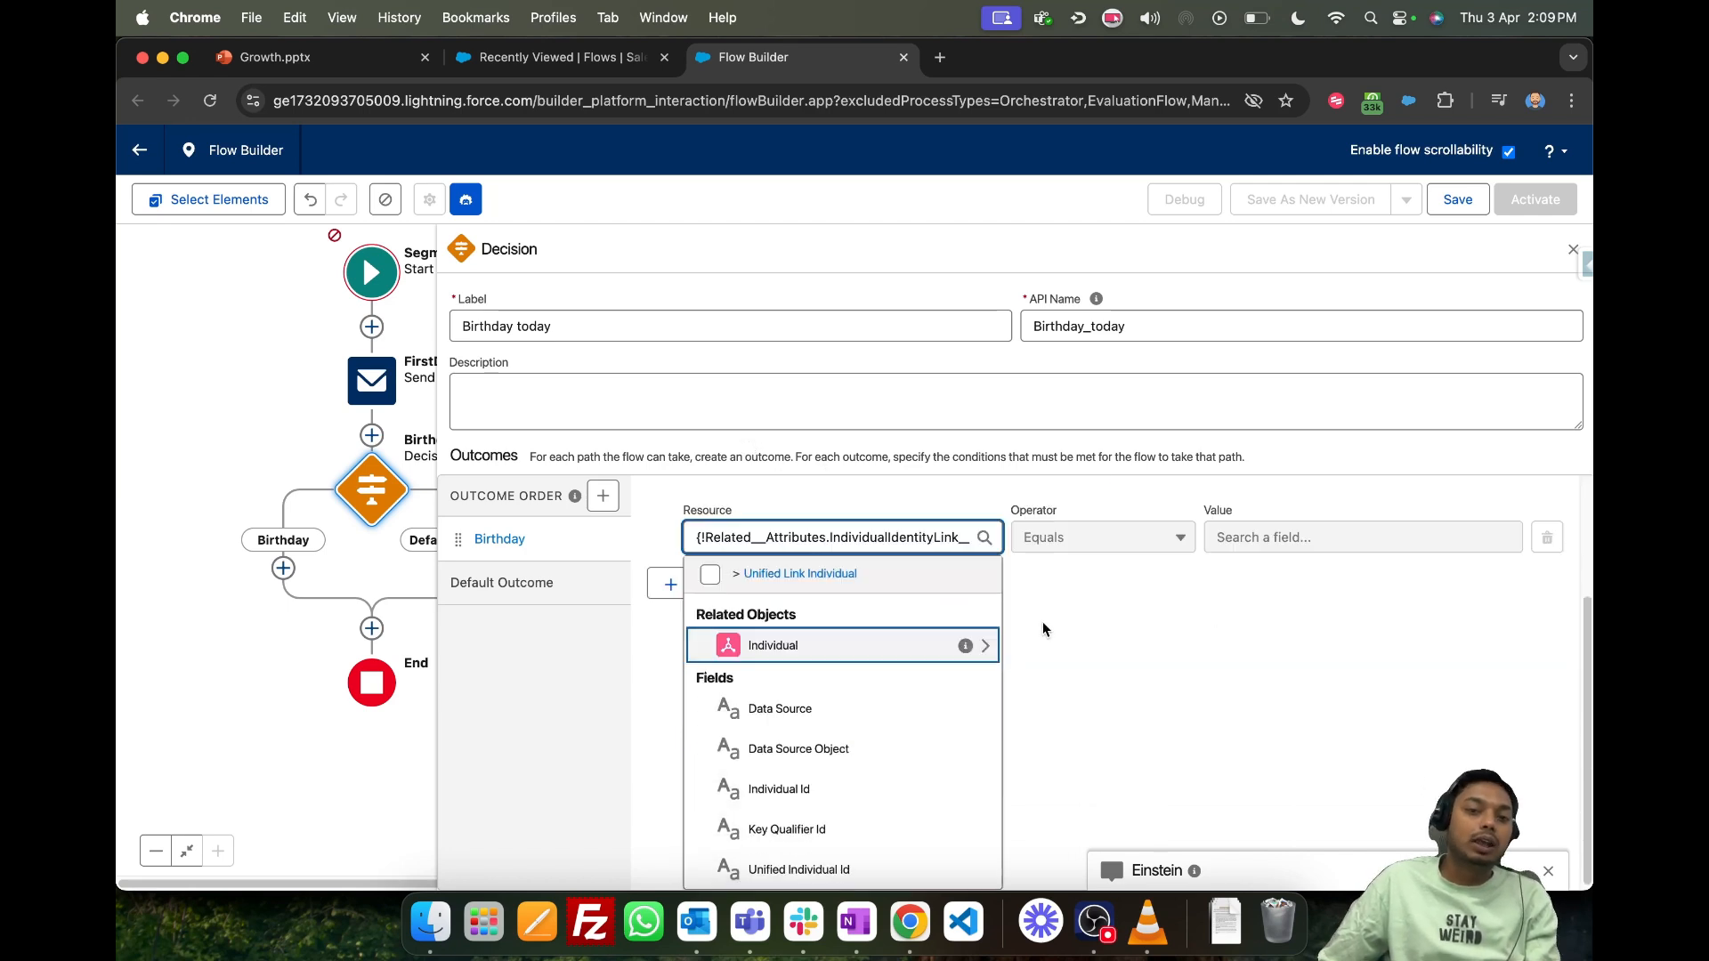
click(764, 644)
scroll(1123, 707, down, 3)
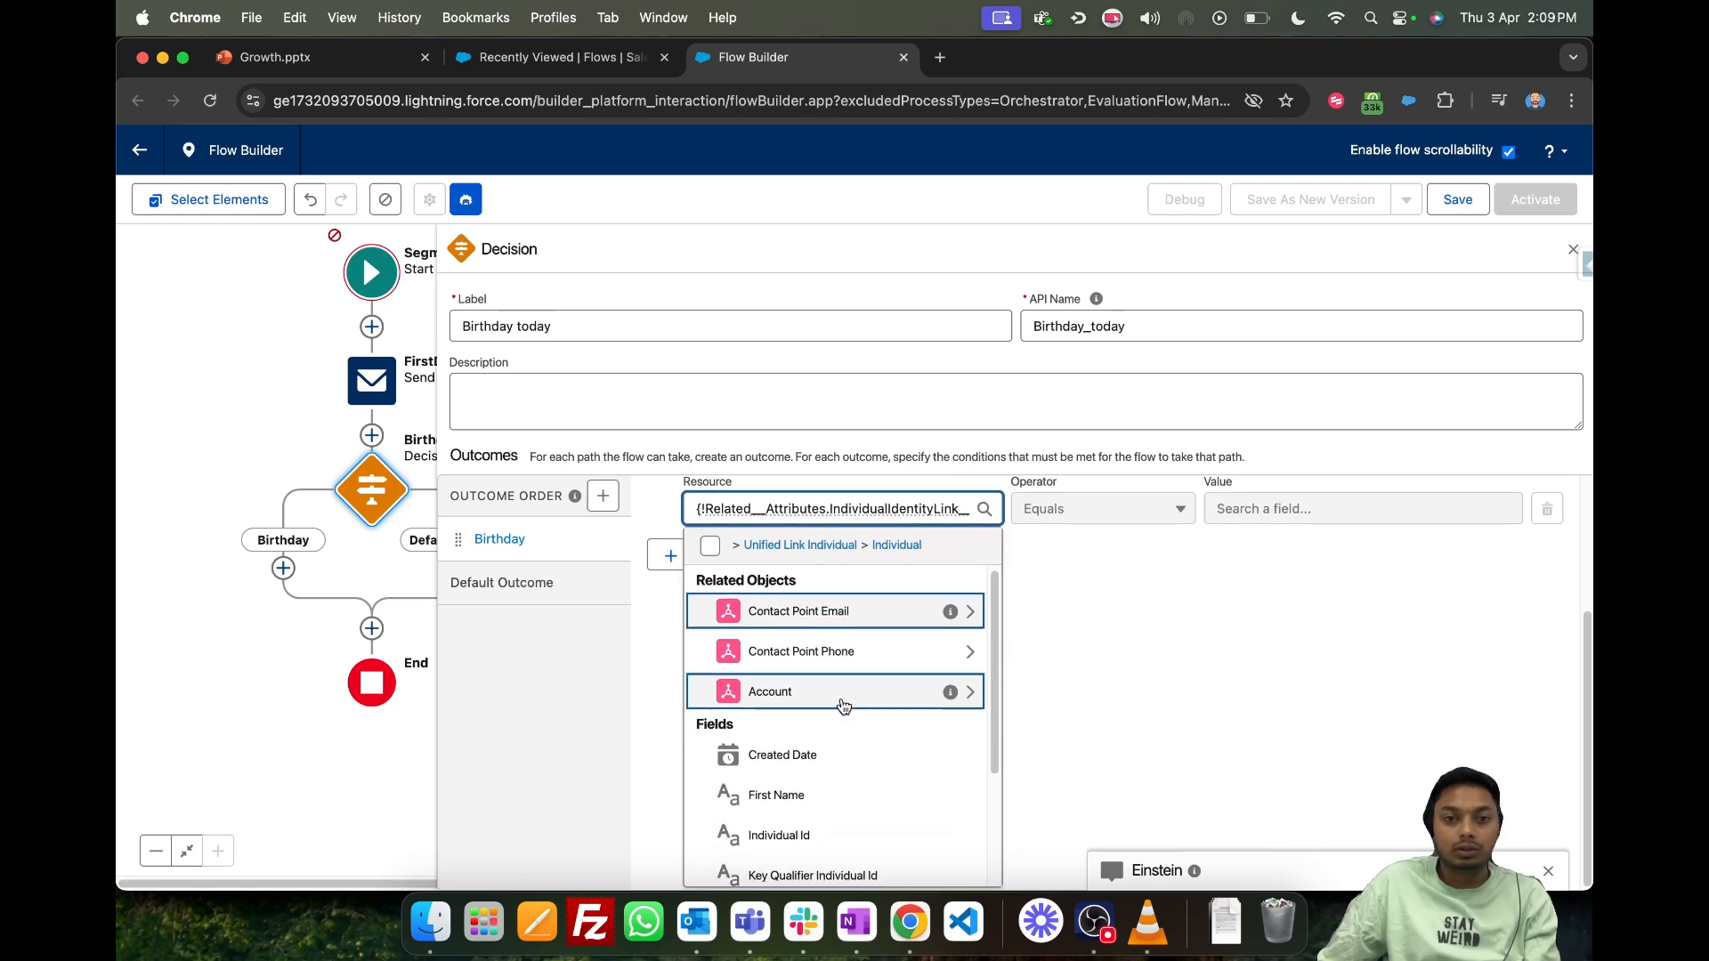
scroll(847, 698, down, 1)
click(805, 708)
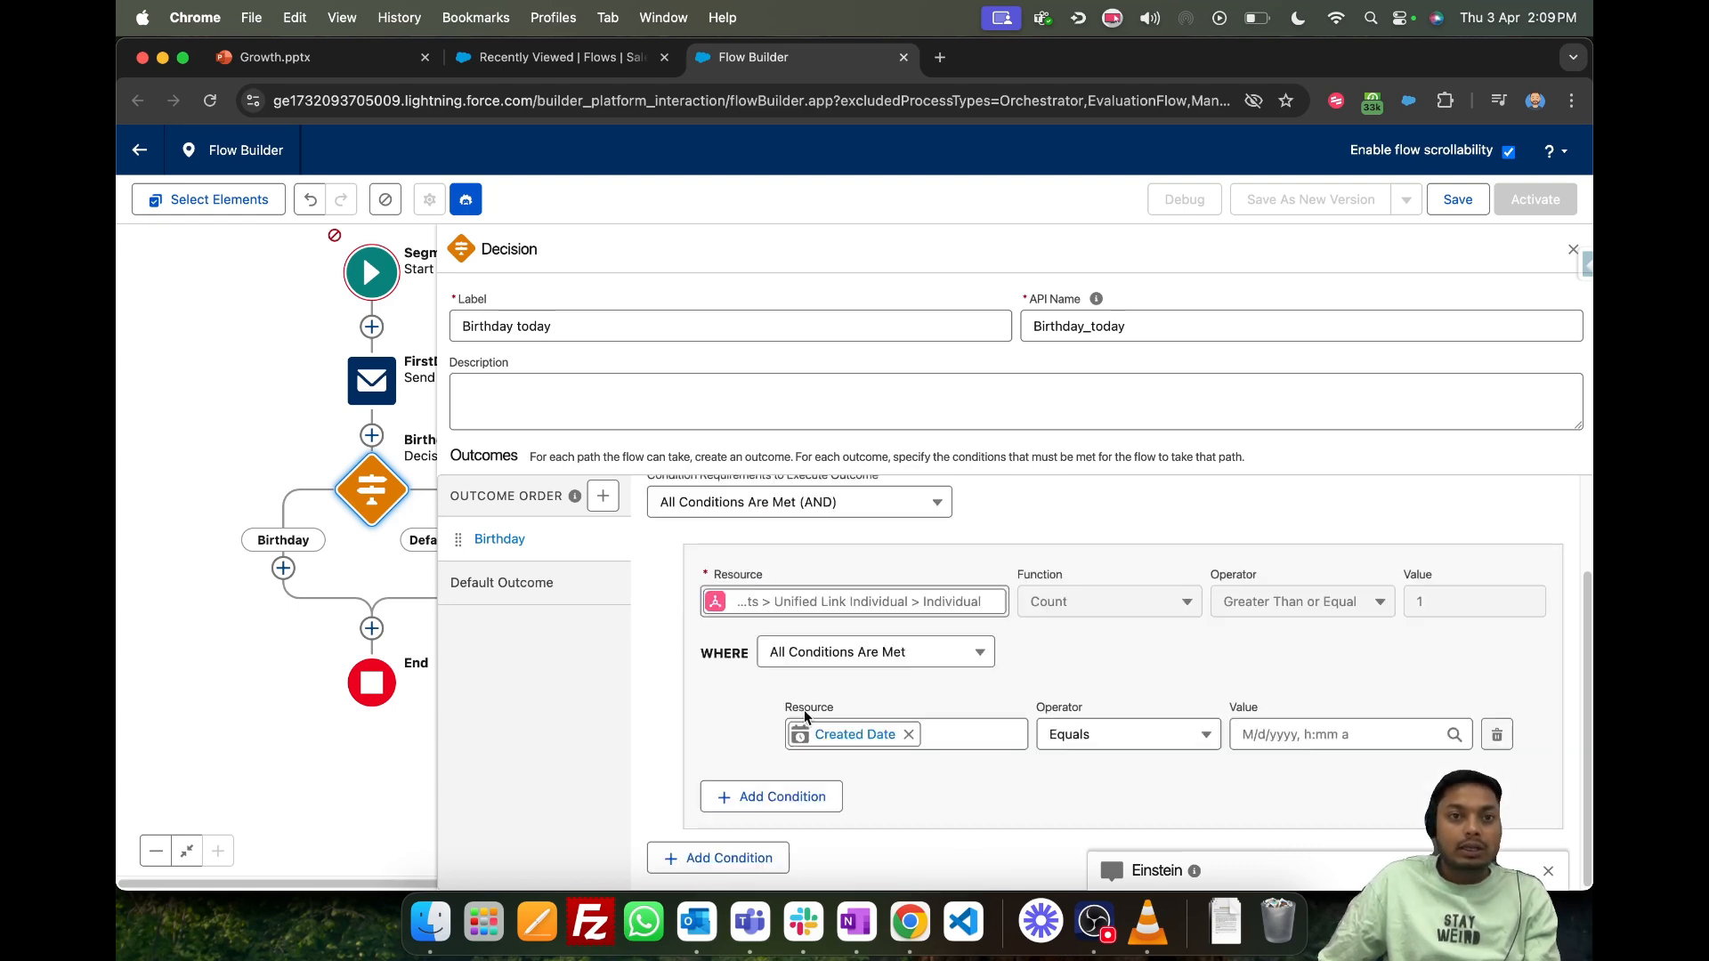
click(1290, 726)
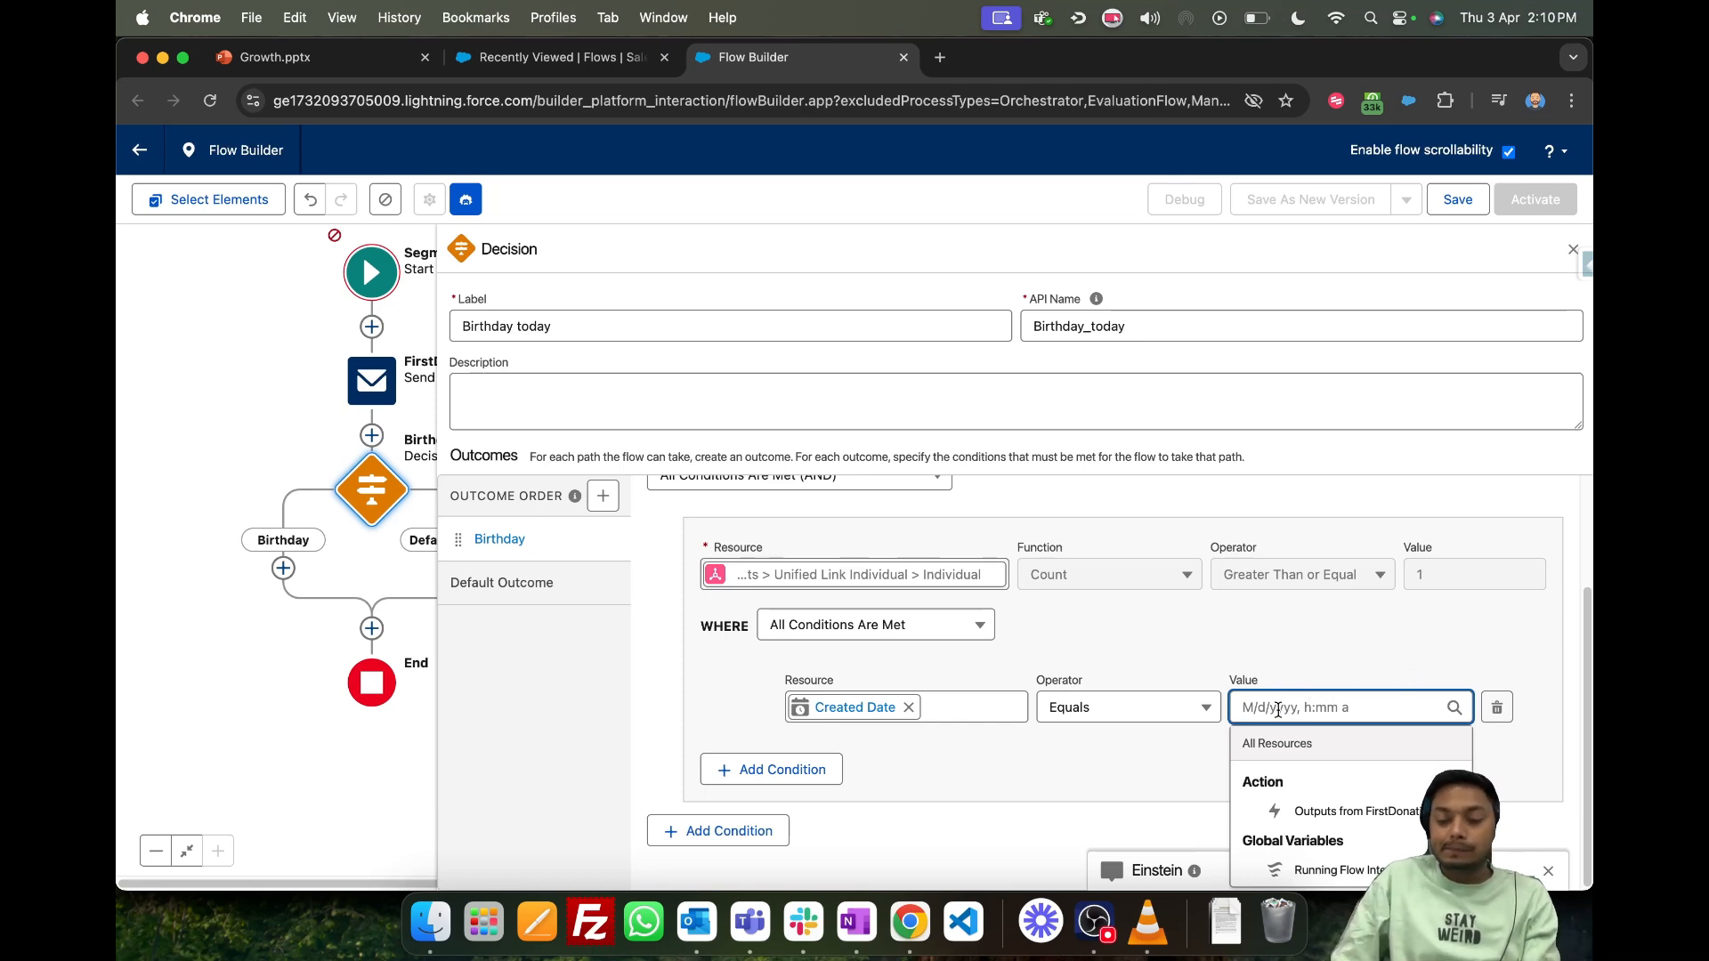
text(Toda)
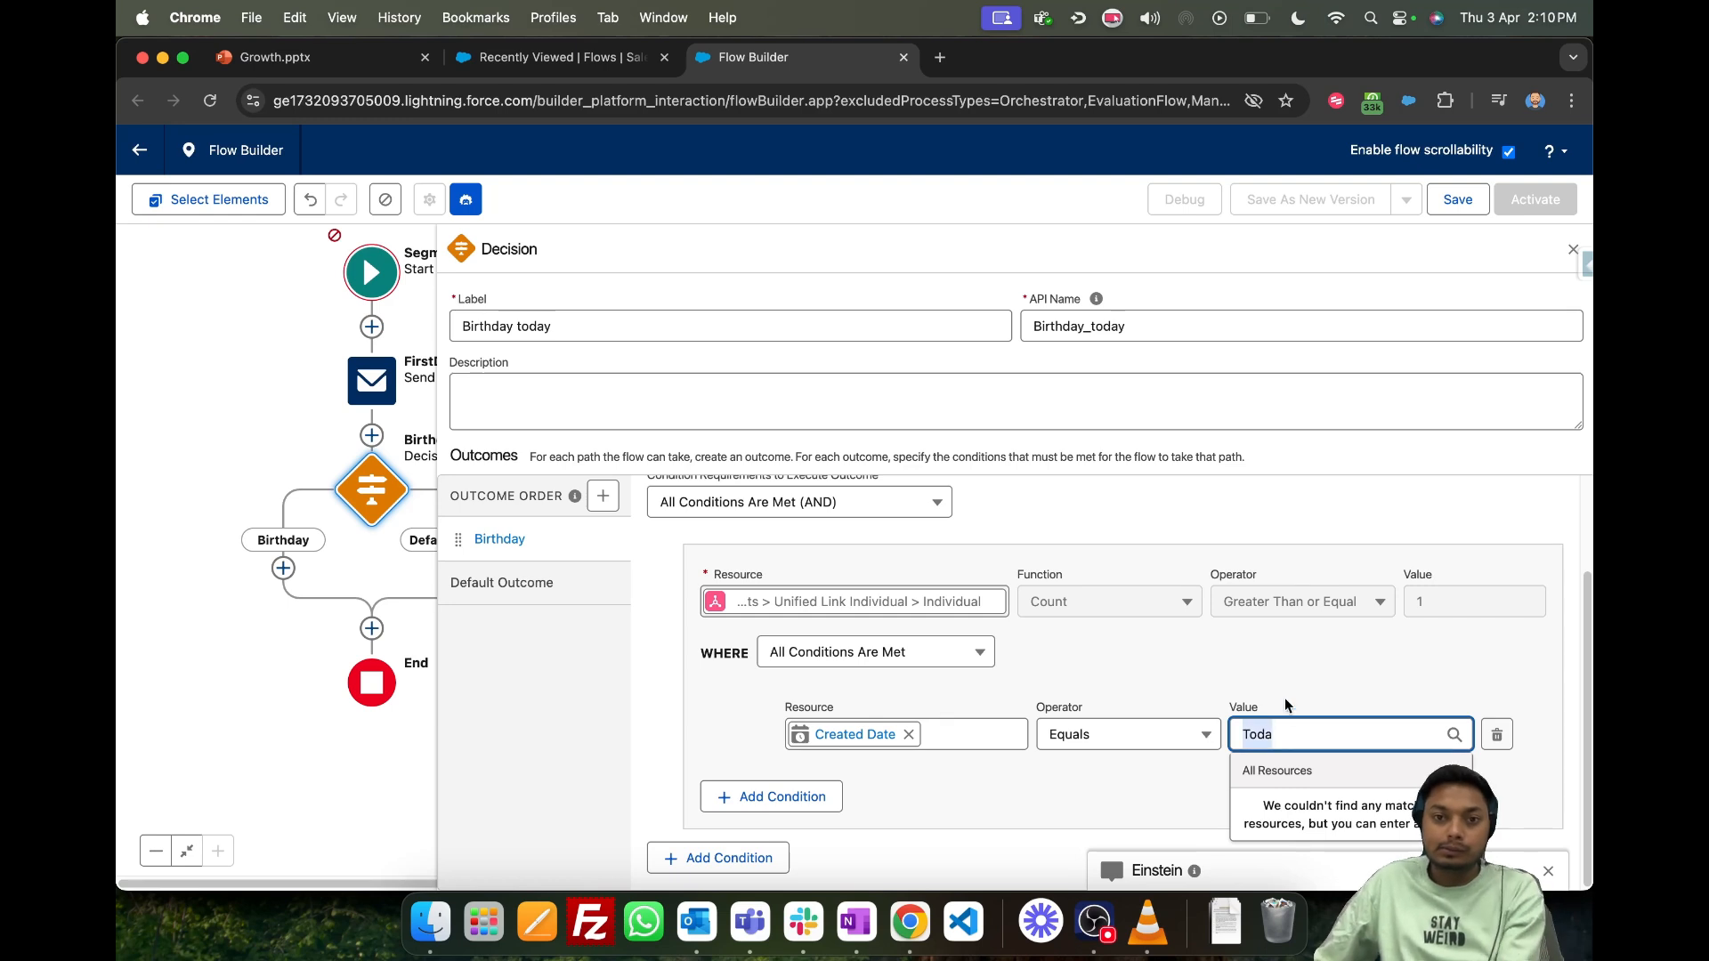
key(BackSpace)
key(BackSpace)
key(BackSpace)
key(BackSpace)
key(Escape)
- Set the Created Date condition to equal CurrentDateTime from Running Flow Interview and close the decision's settings
click(1347, 733)
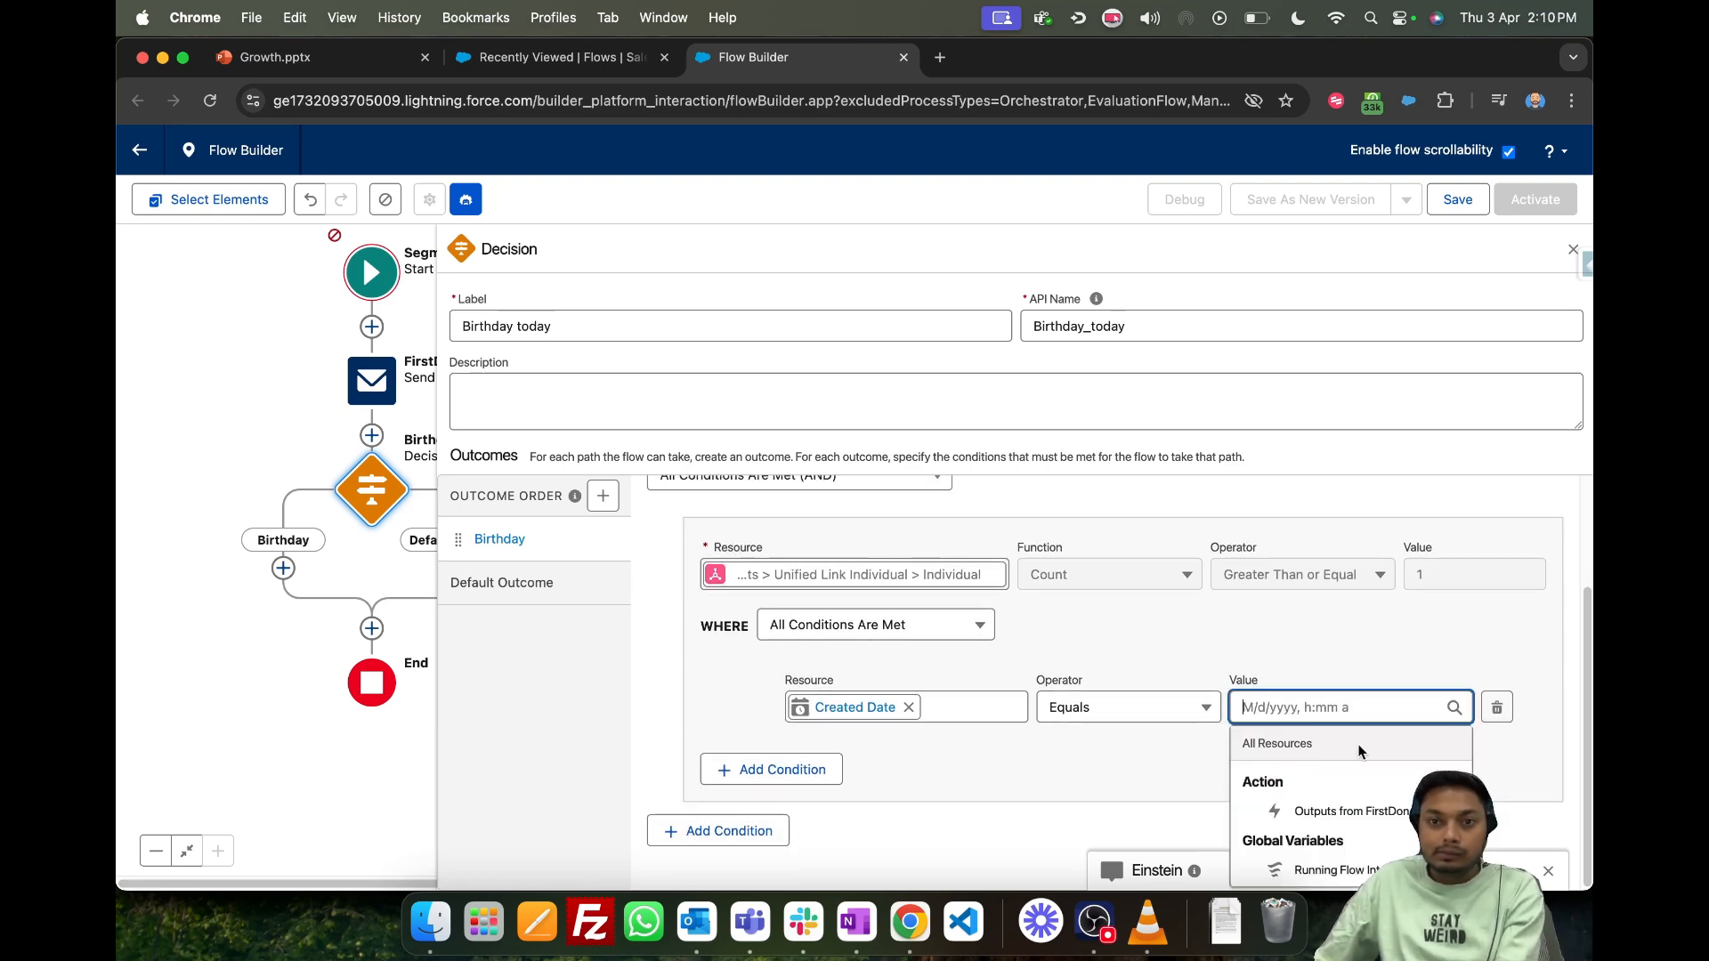
click(1337, 808)
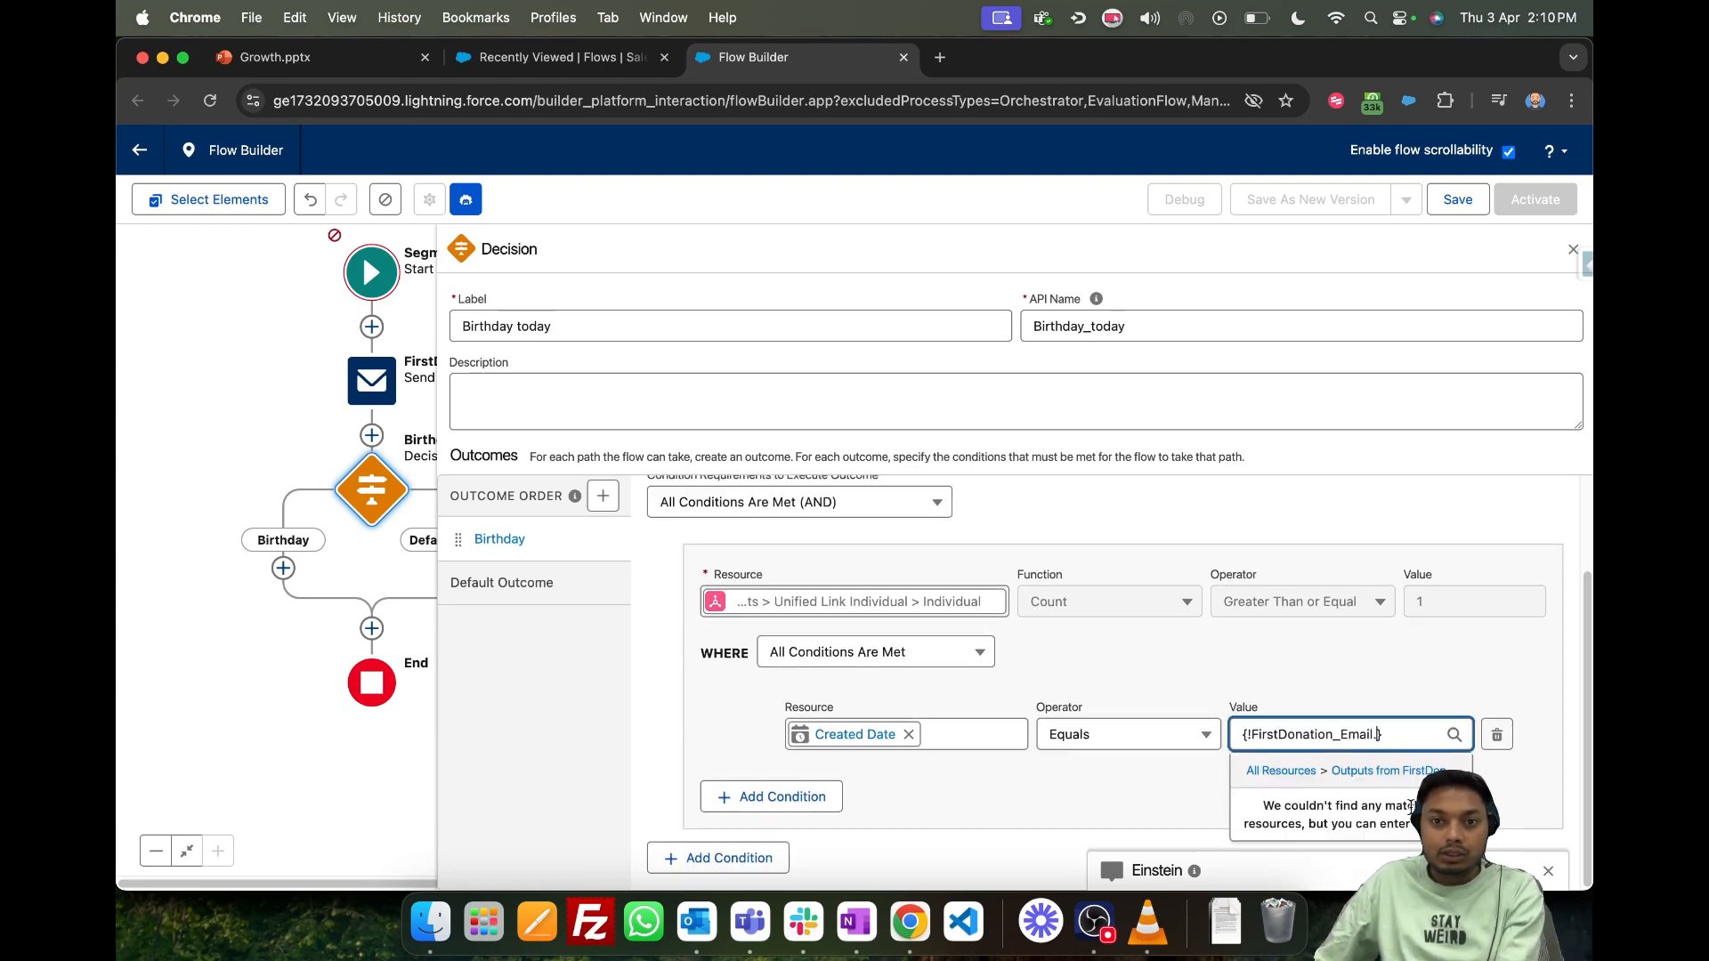
click(1274, 770)
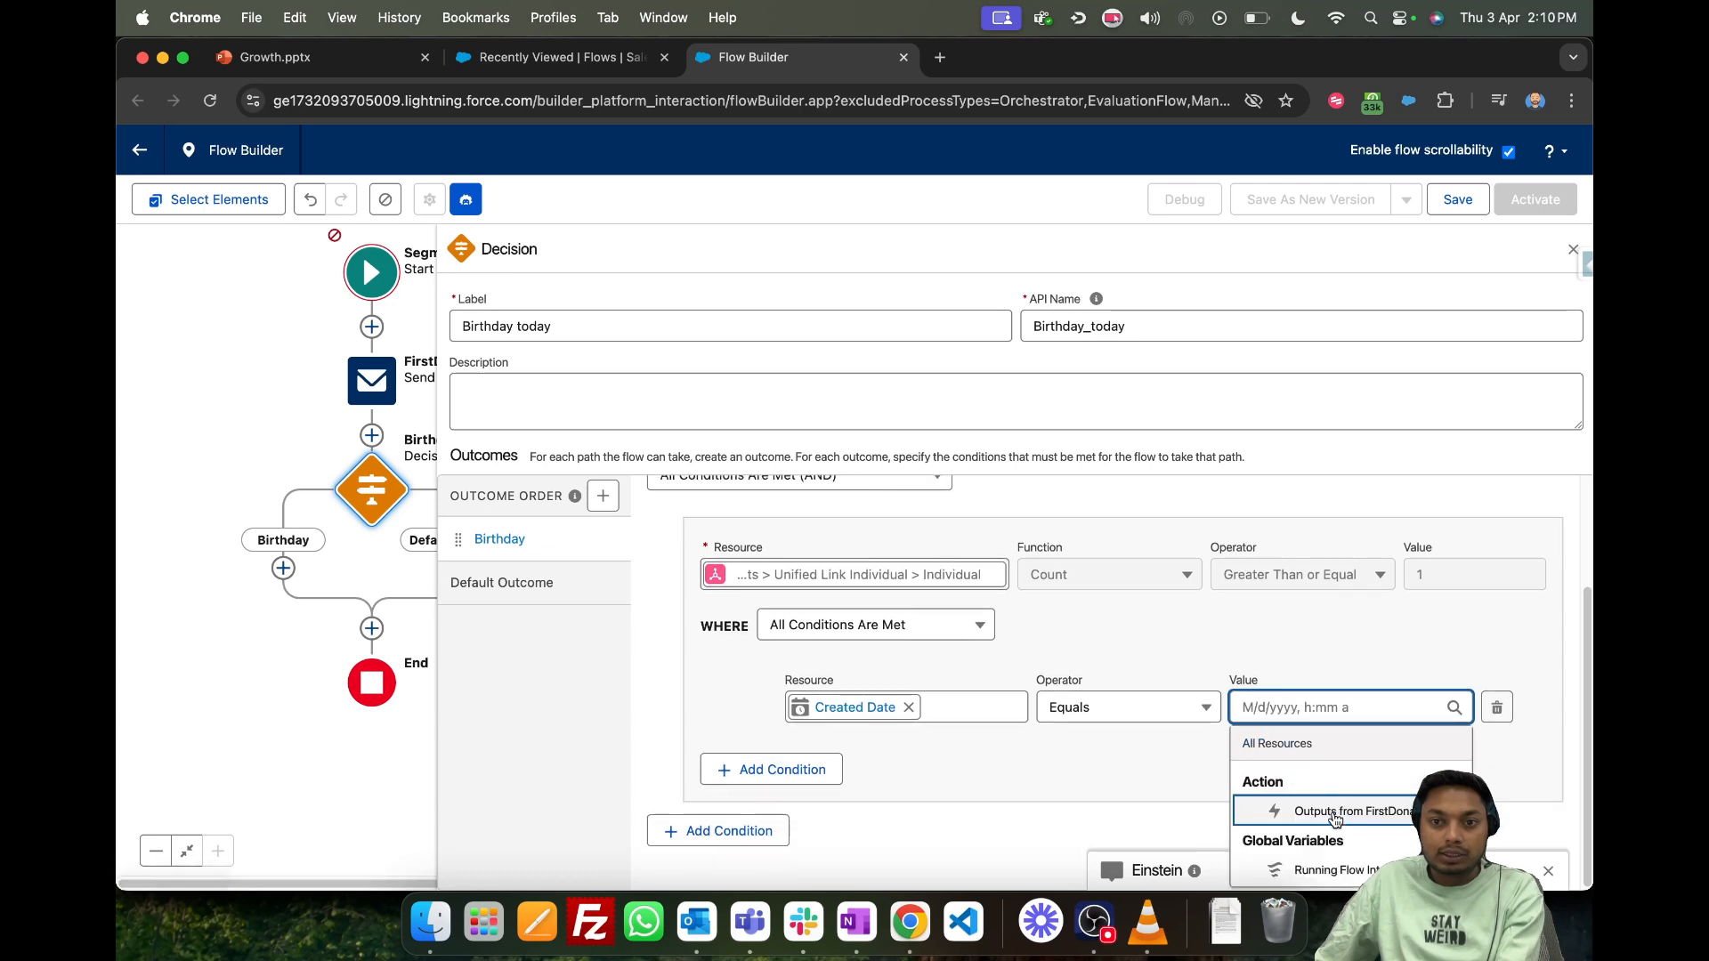
click(1317, 867)
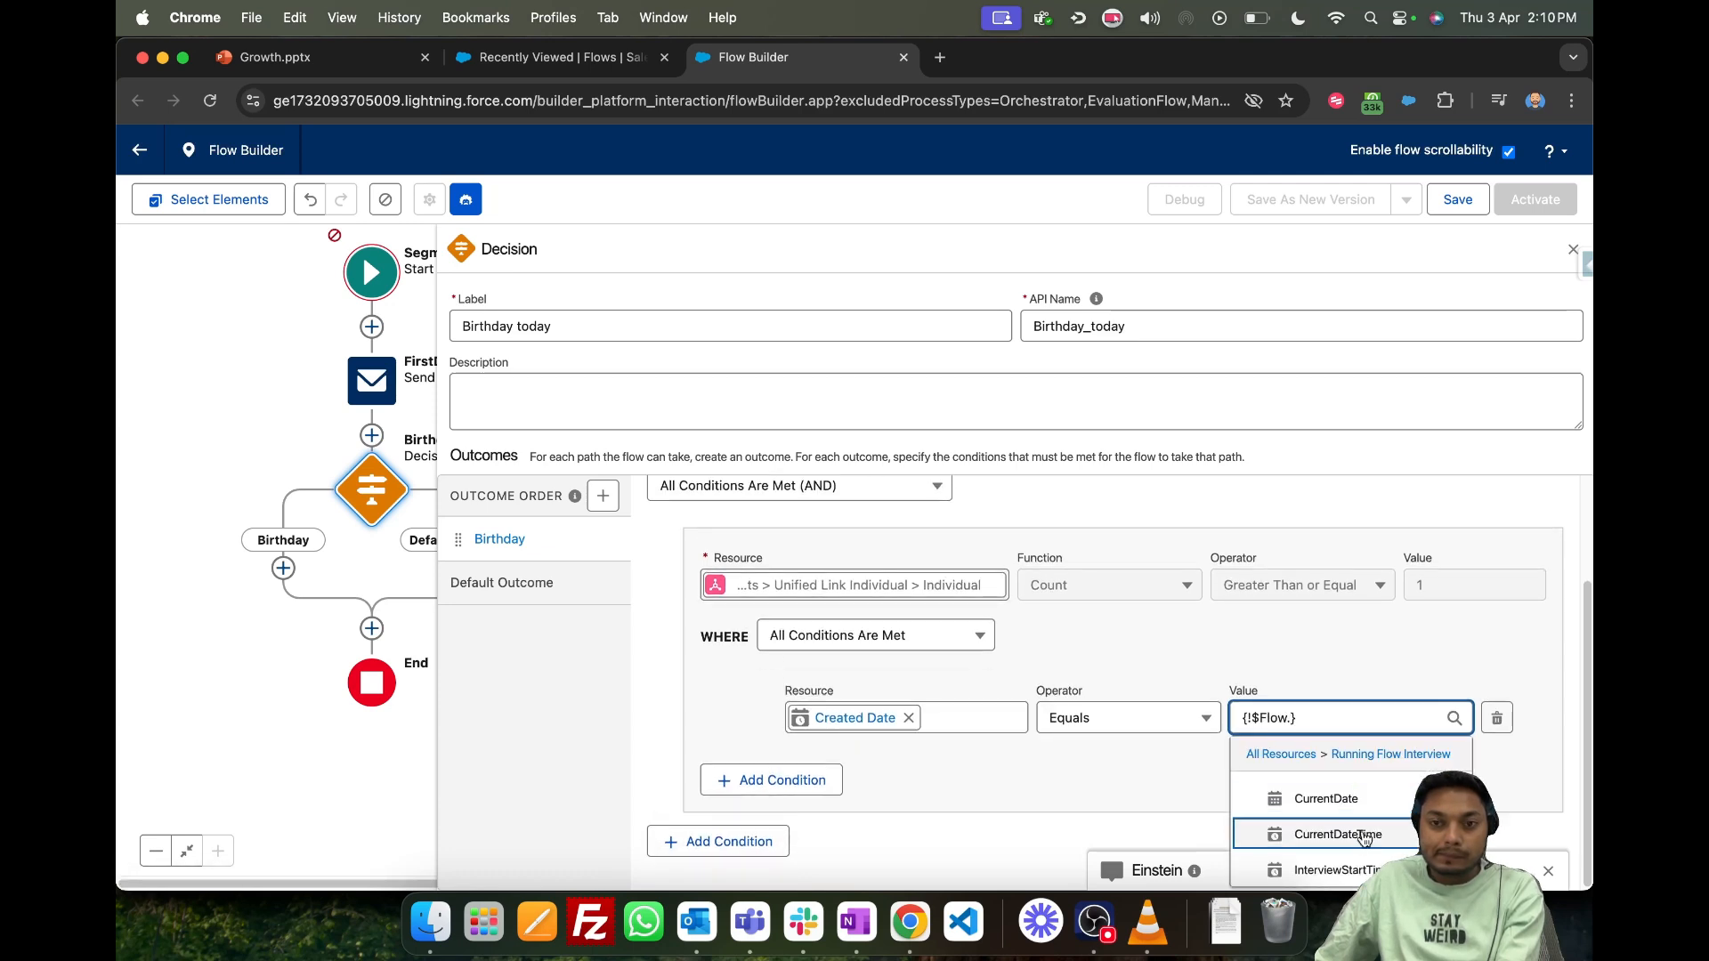
click(1357, 847)
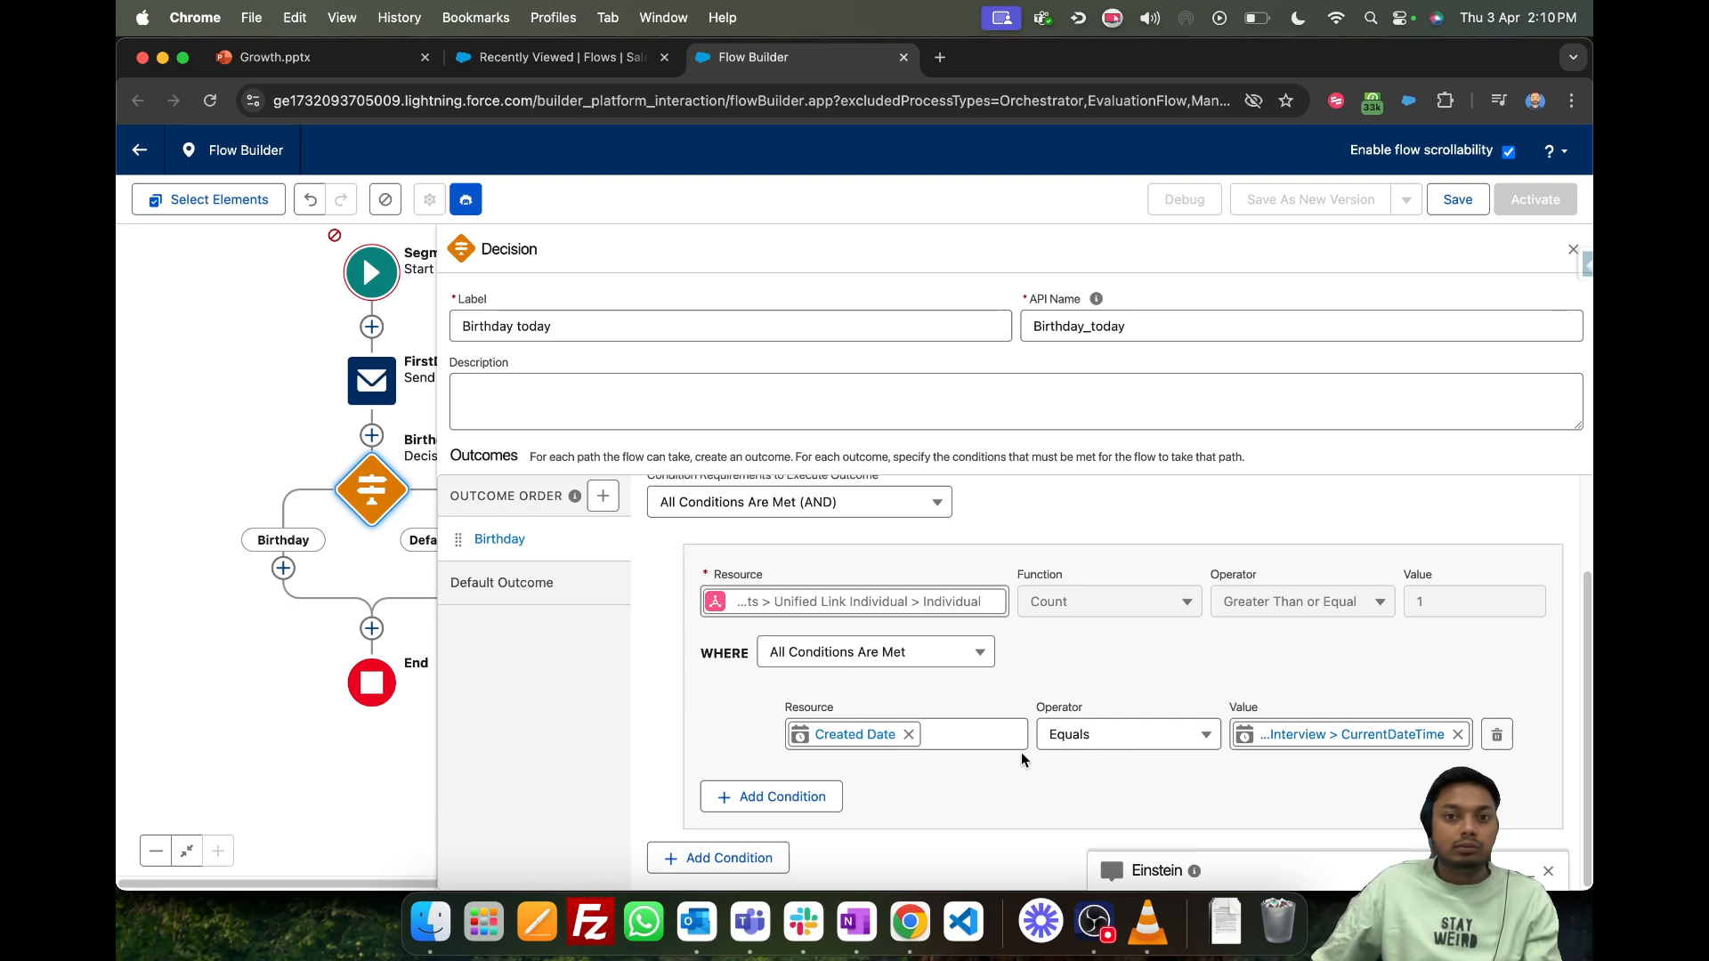
scroll(721, 819, up, 2)
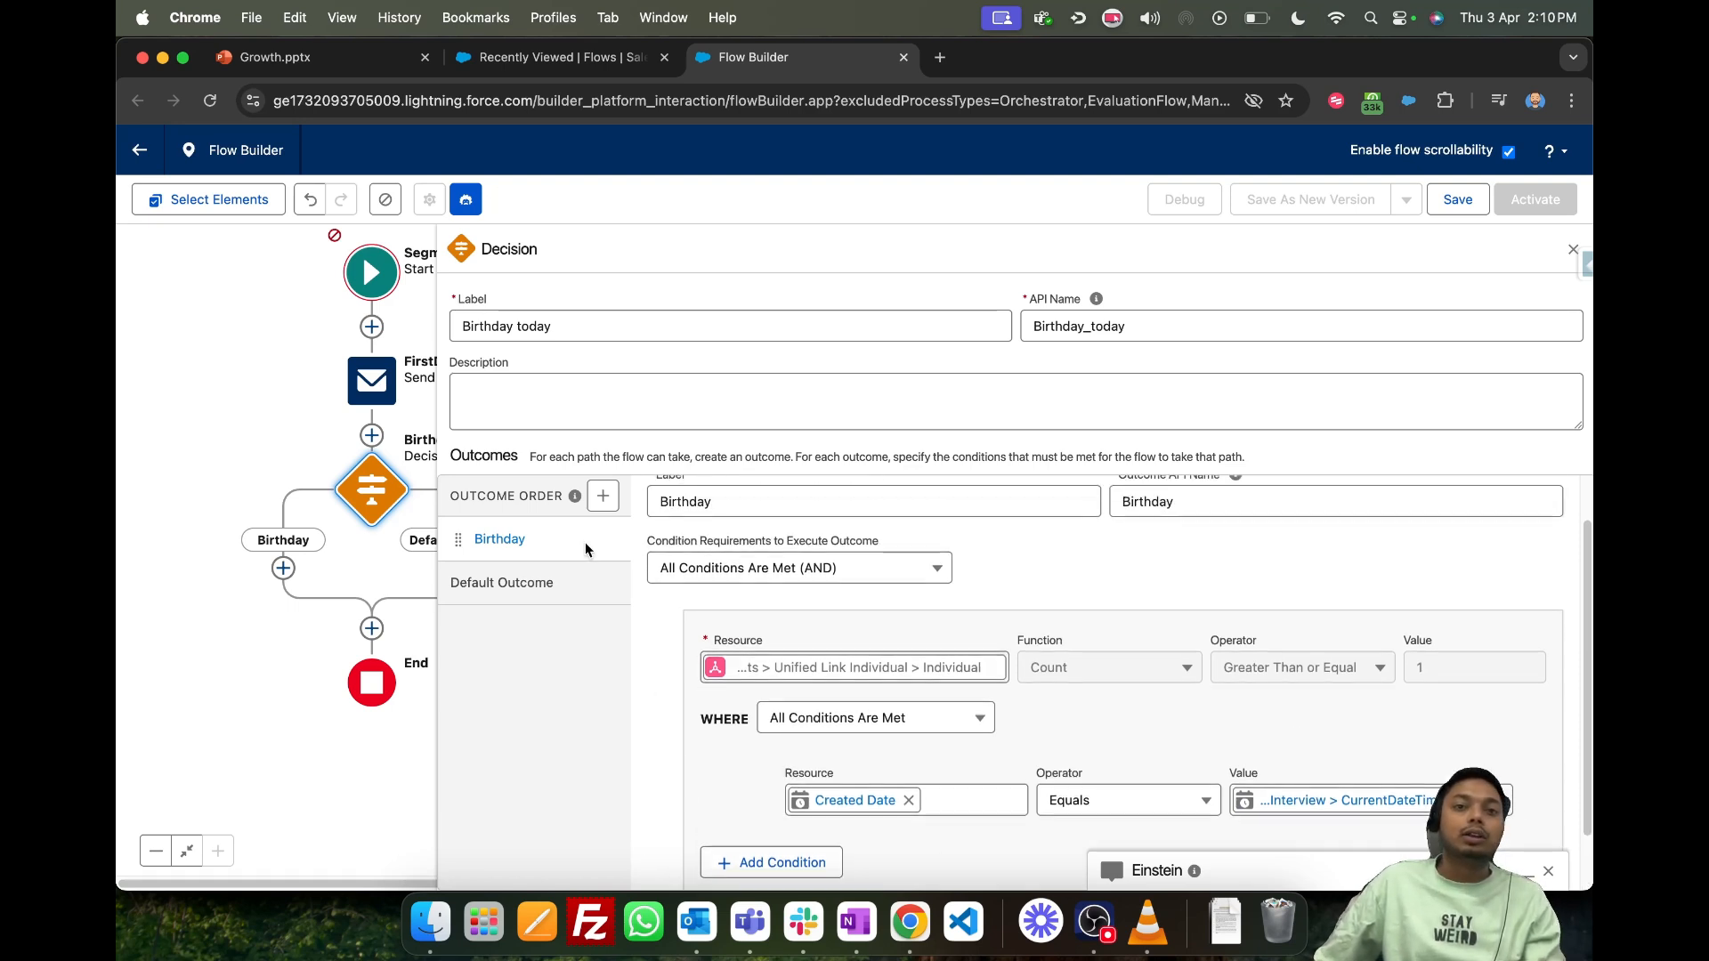
click(1572, 250)
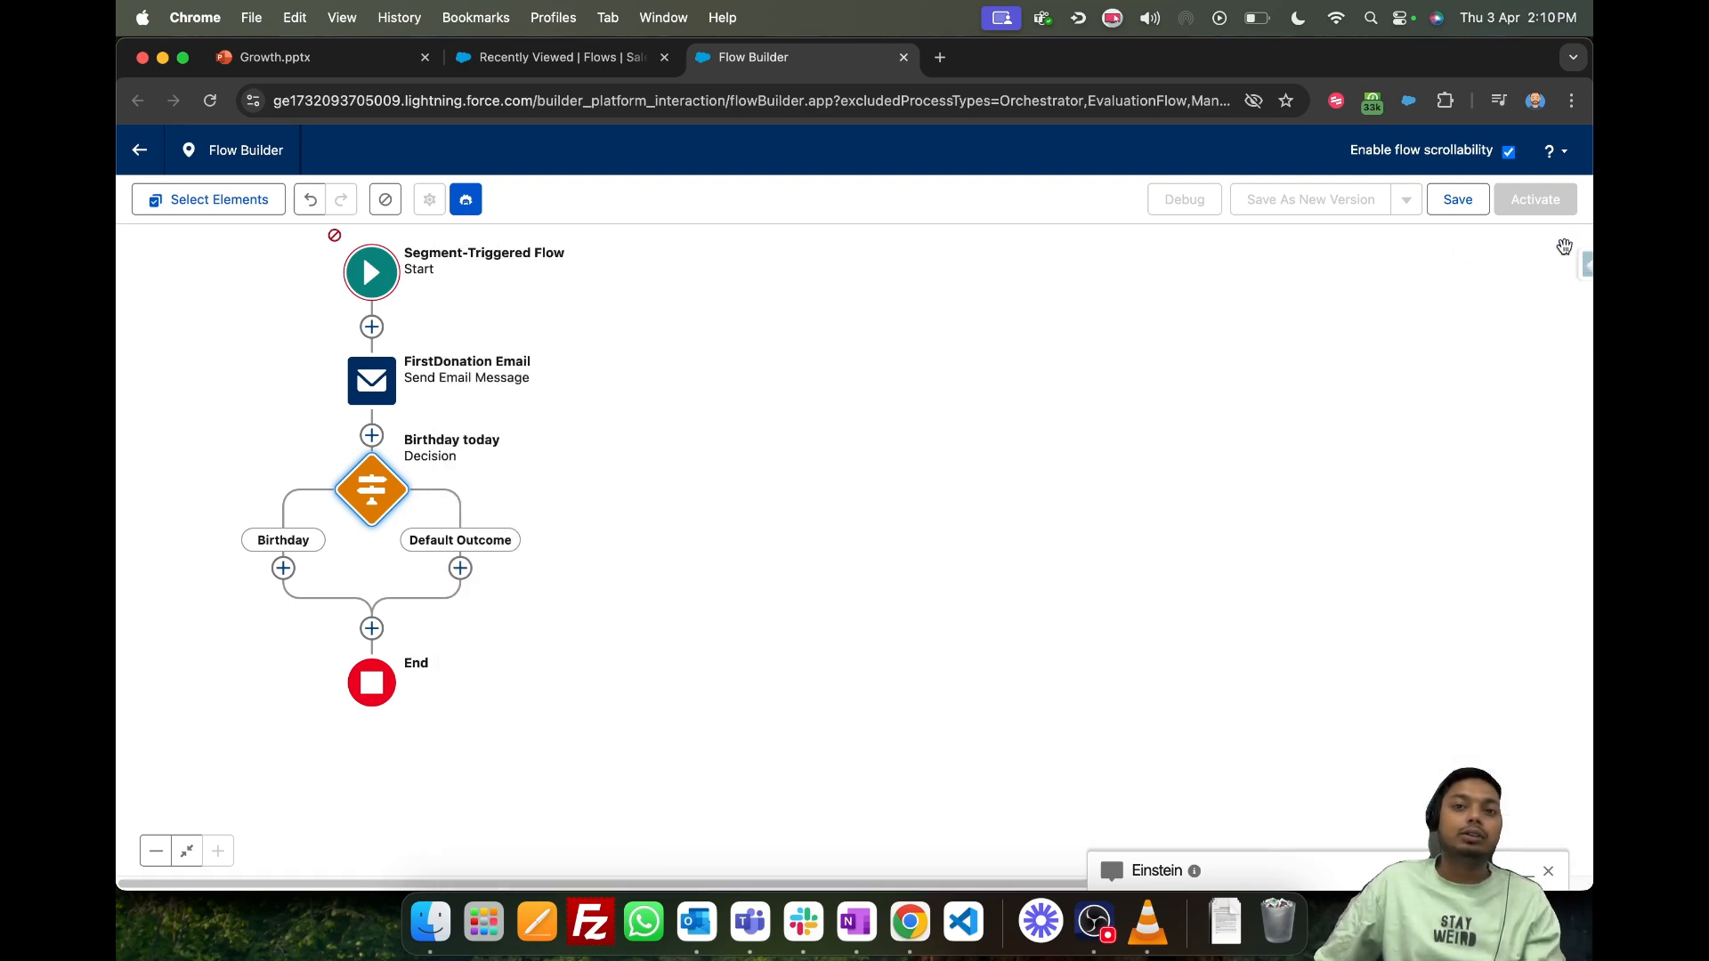
- Add a Send SMS Message element to the decision's Birthday path
click(283, 568)
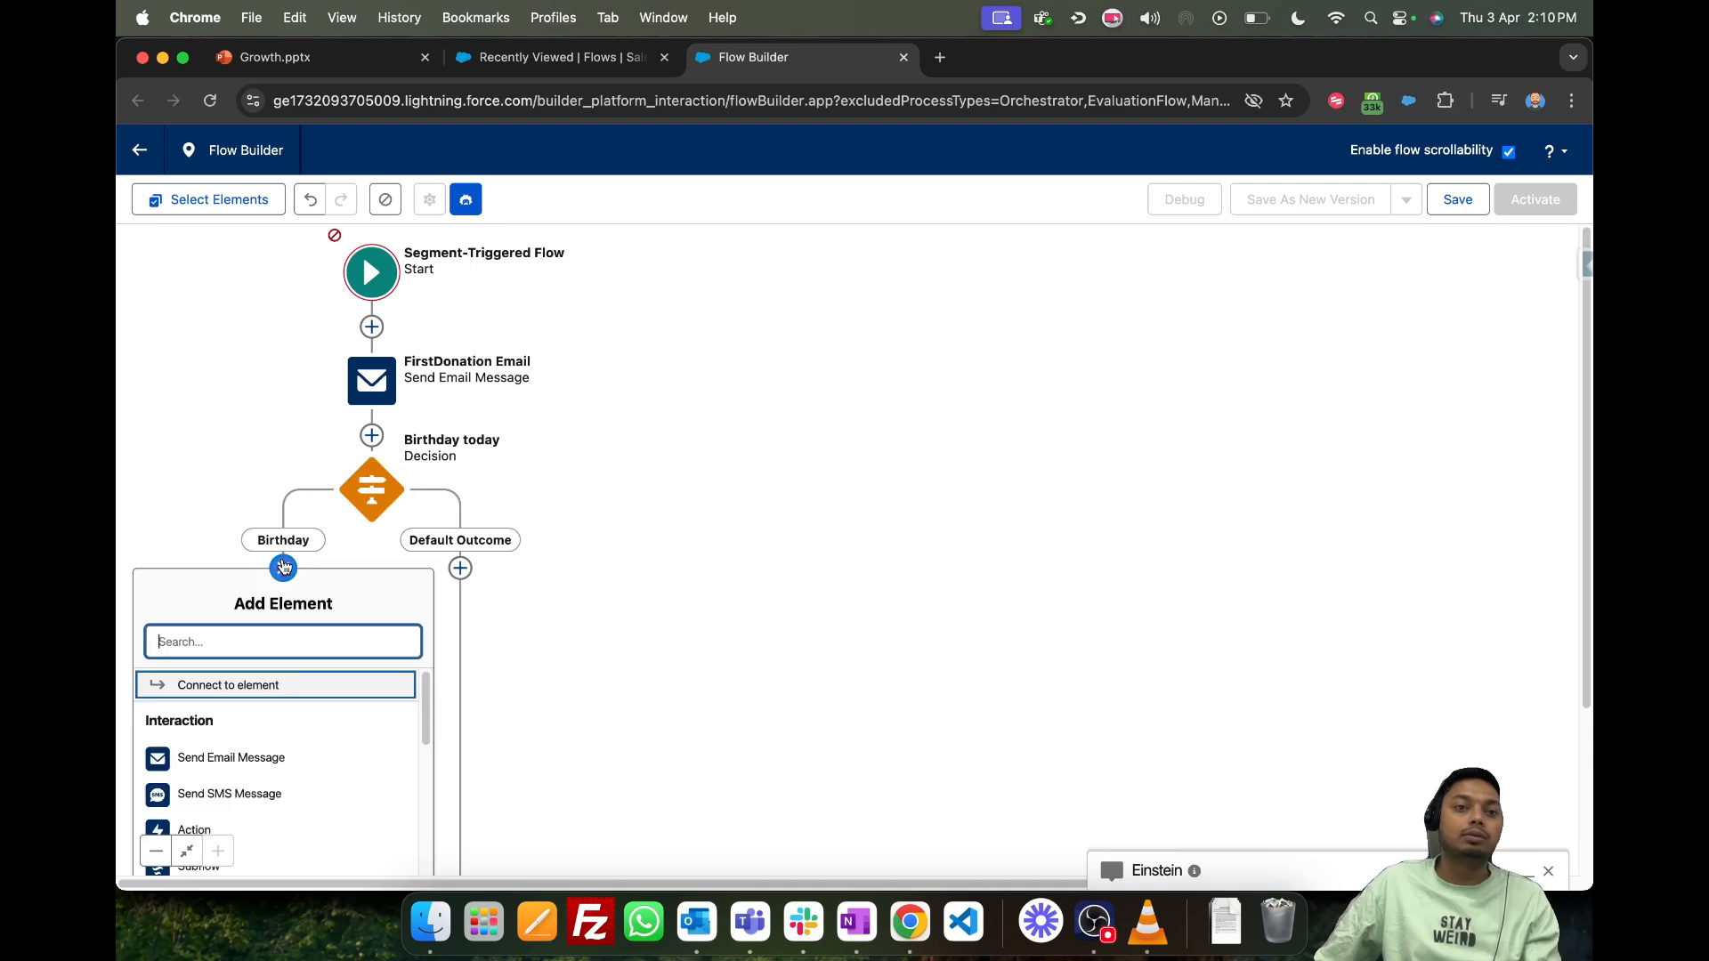
click(747, 496)
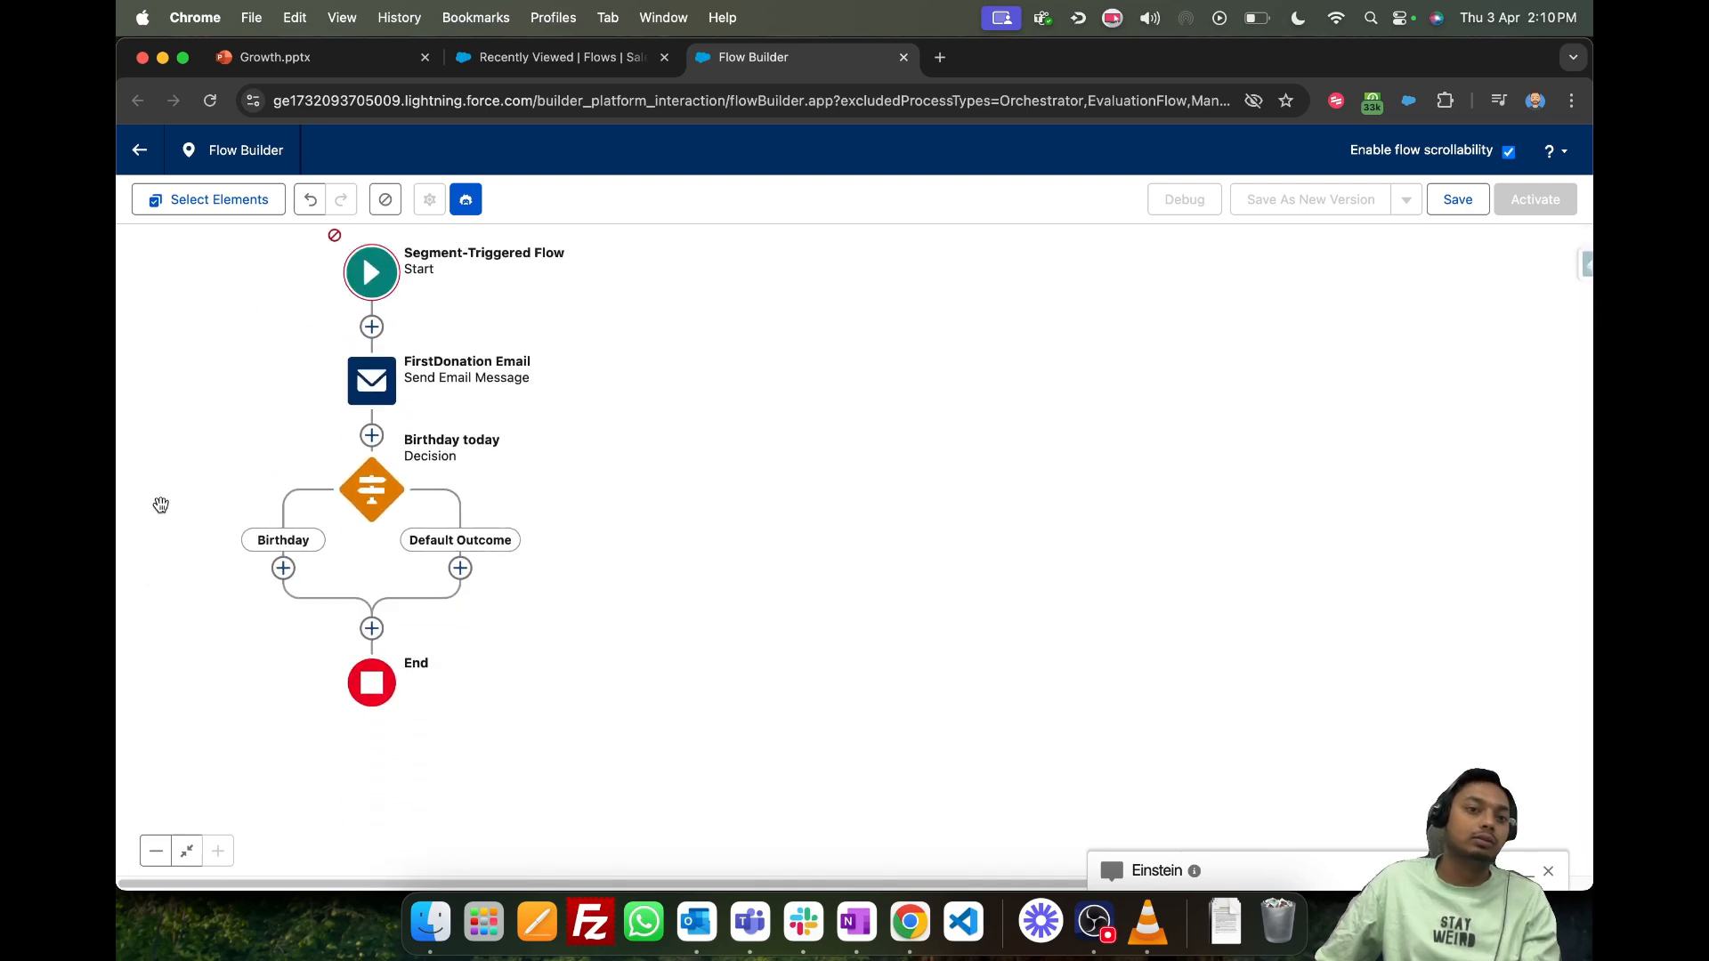
click(283, 567)
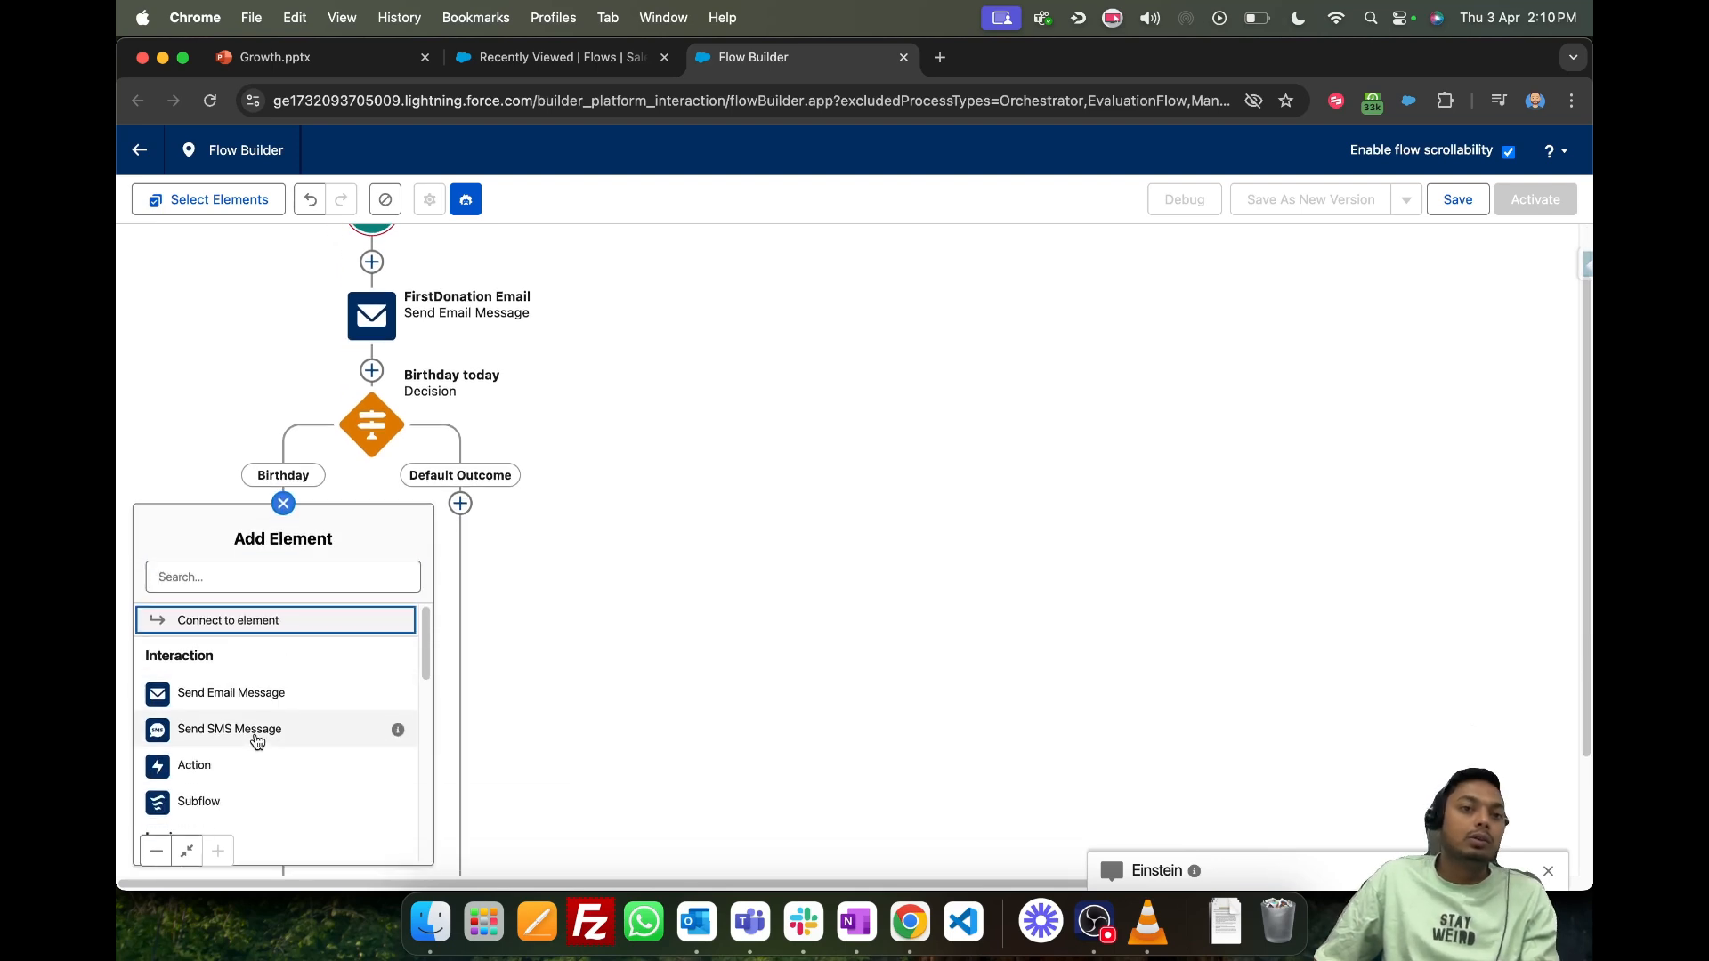
click(256, 738)
- Add a Send Email Message element to the decision's Default Outcome path and leave its details blank
click(755, 568)
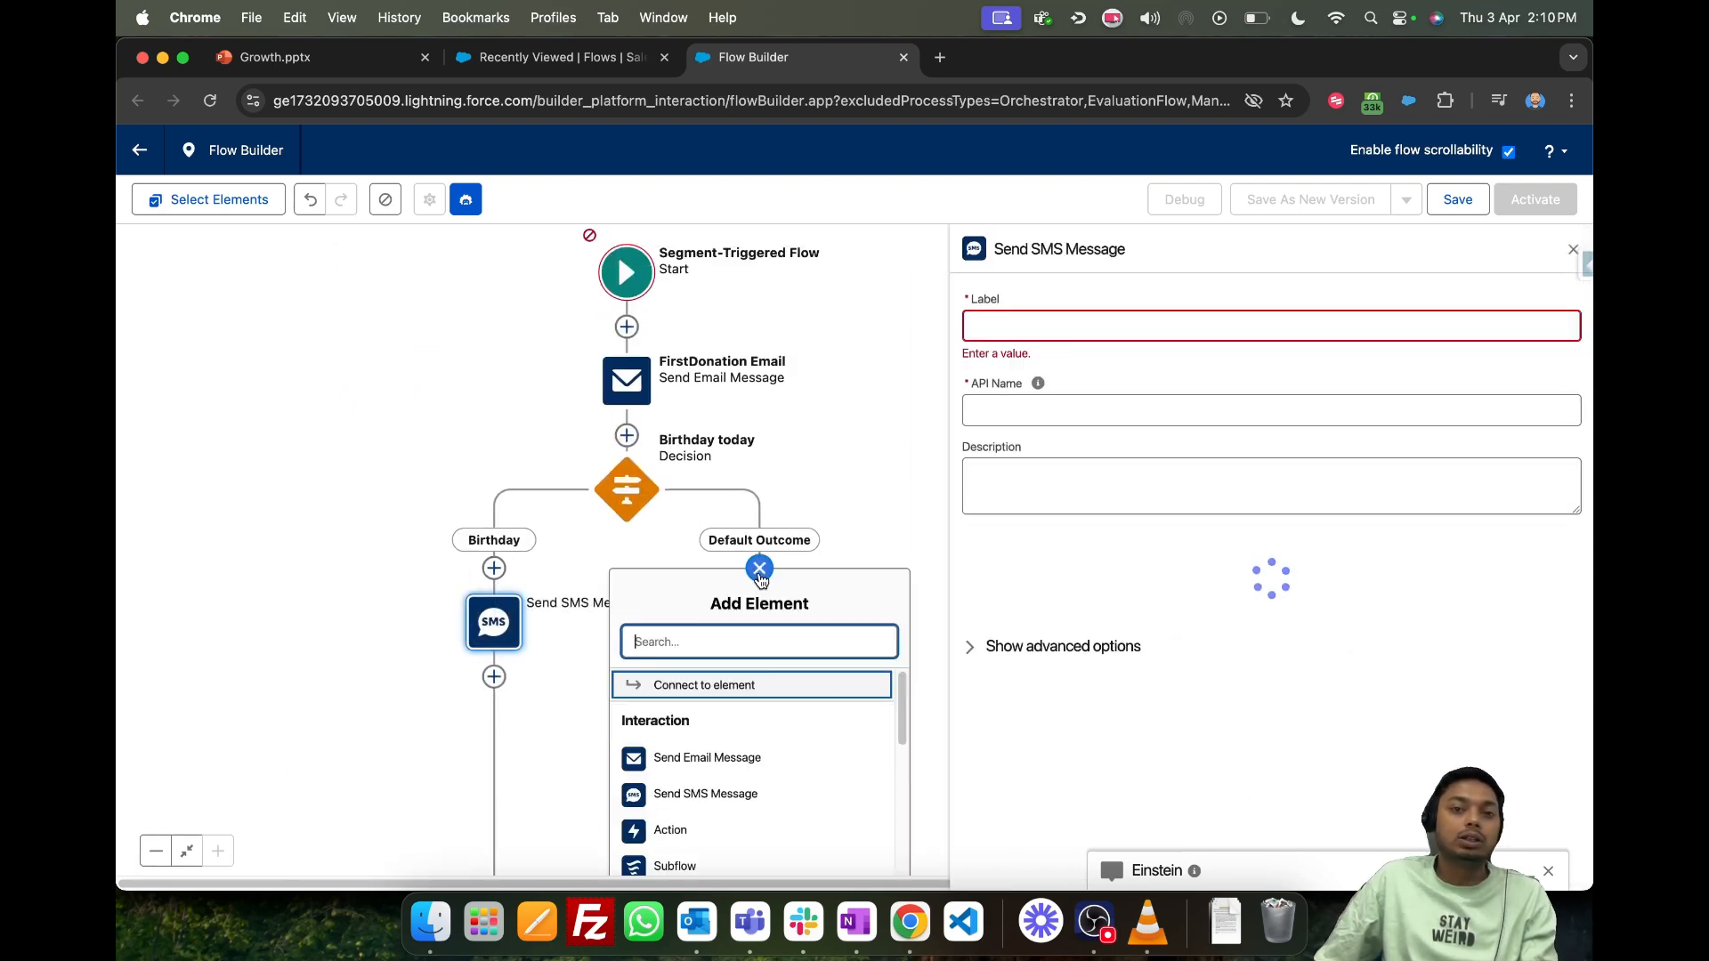
click(735, 761)
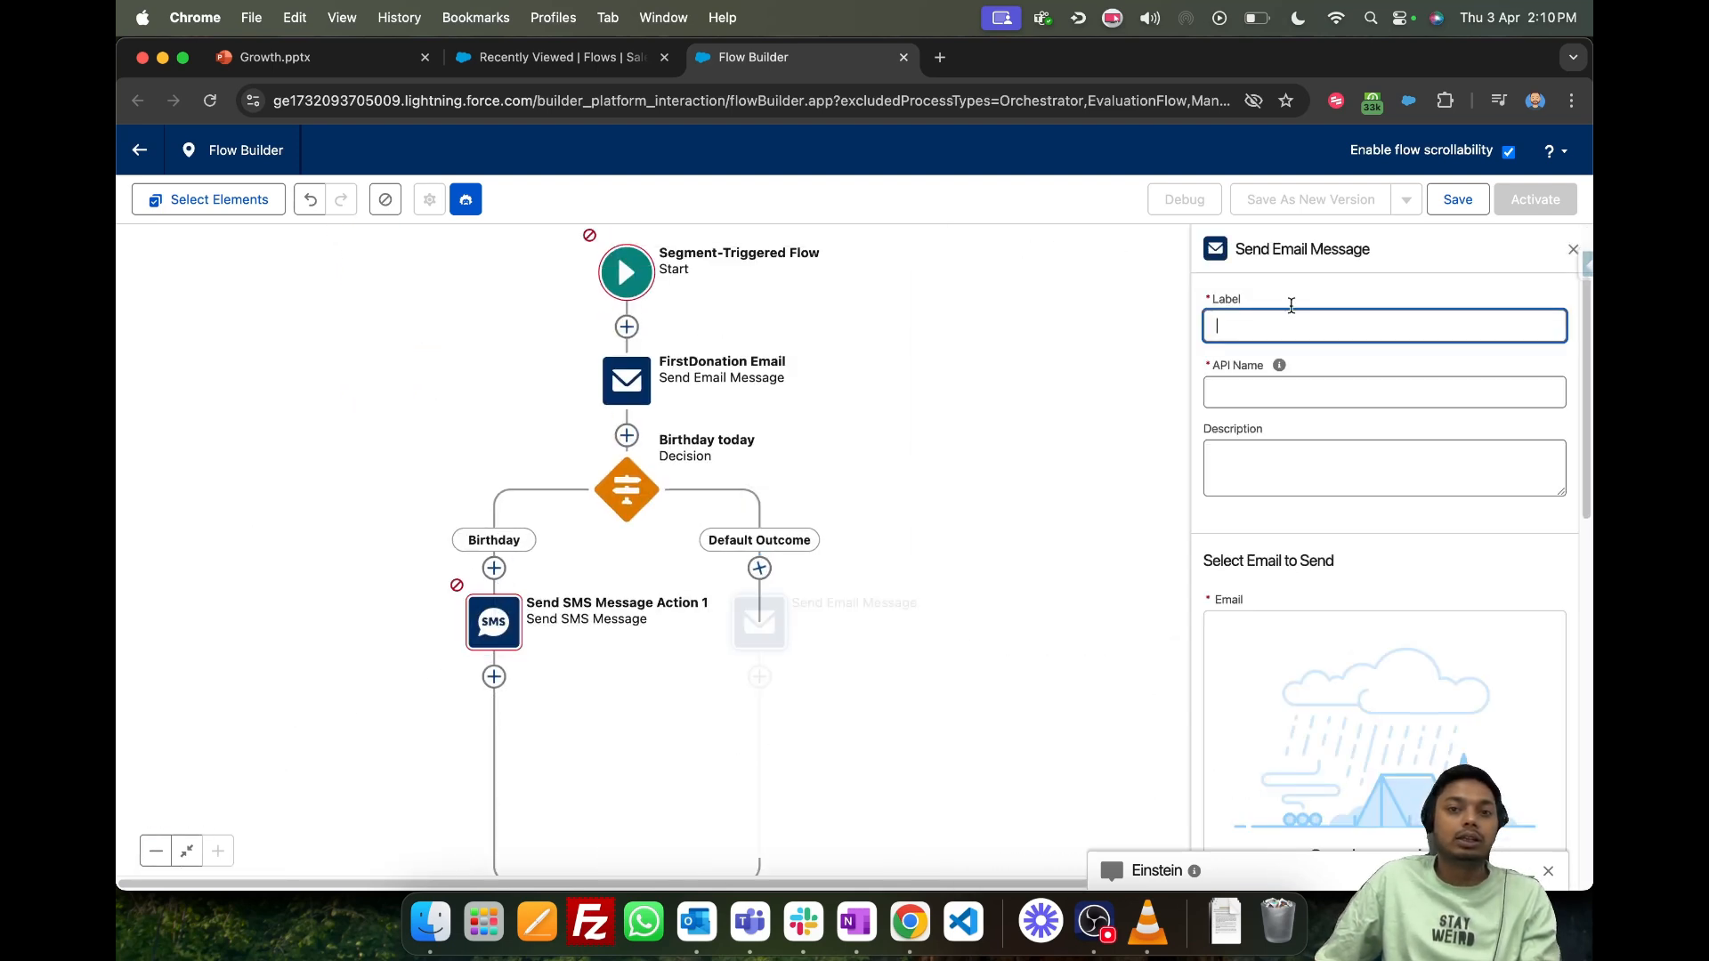
click(1571, 250)
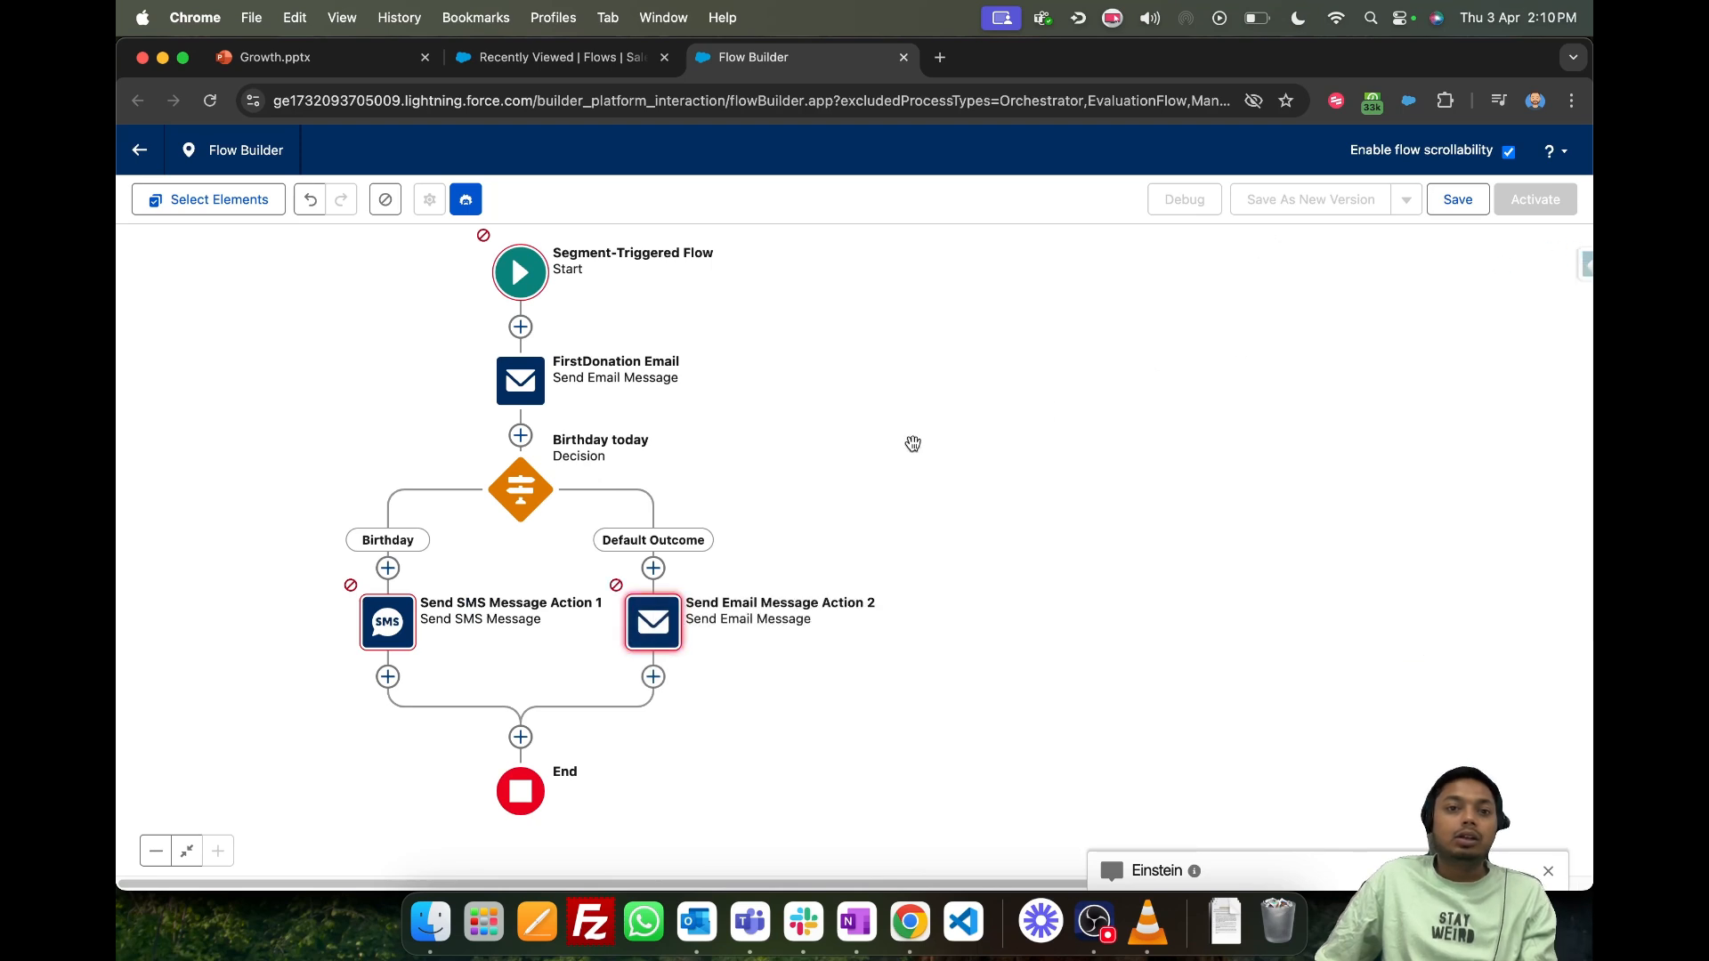
- Add a Wait Until Date element after the Send Email Message element on the Default Outcome path
click(654, 677)
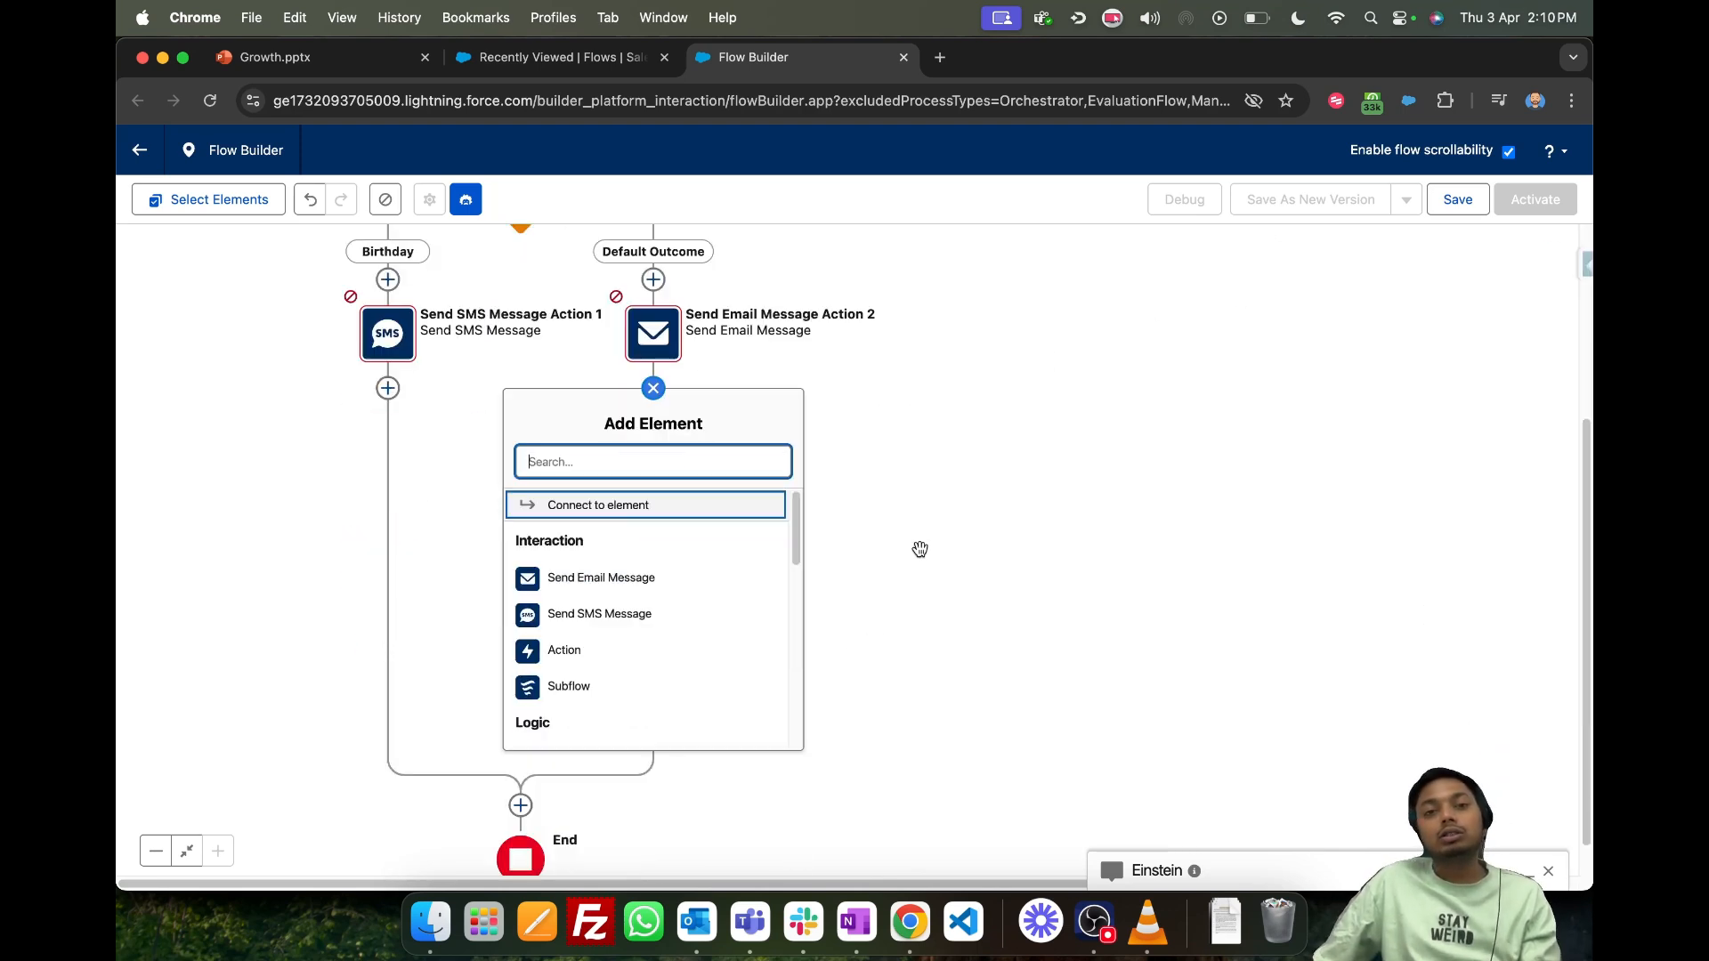
scroll(620, 558, down, 3)
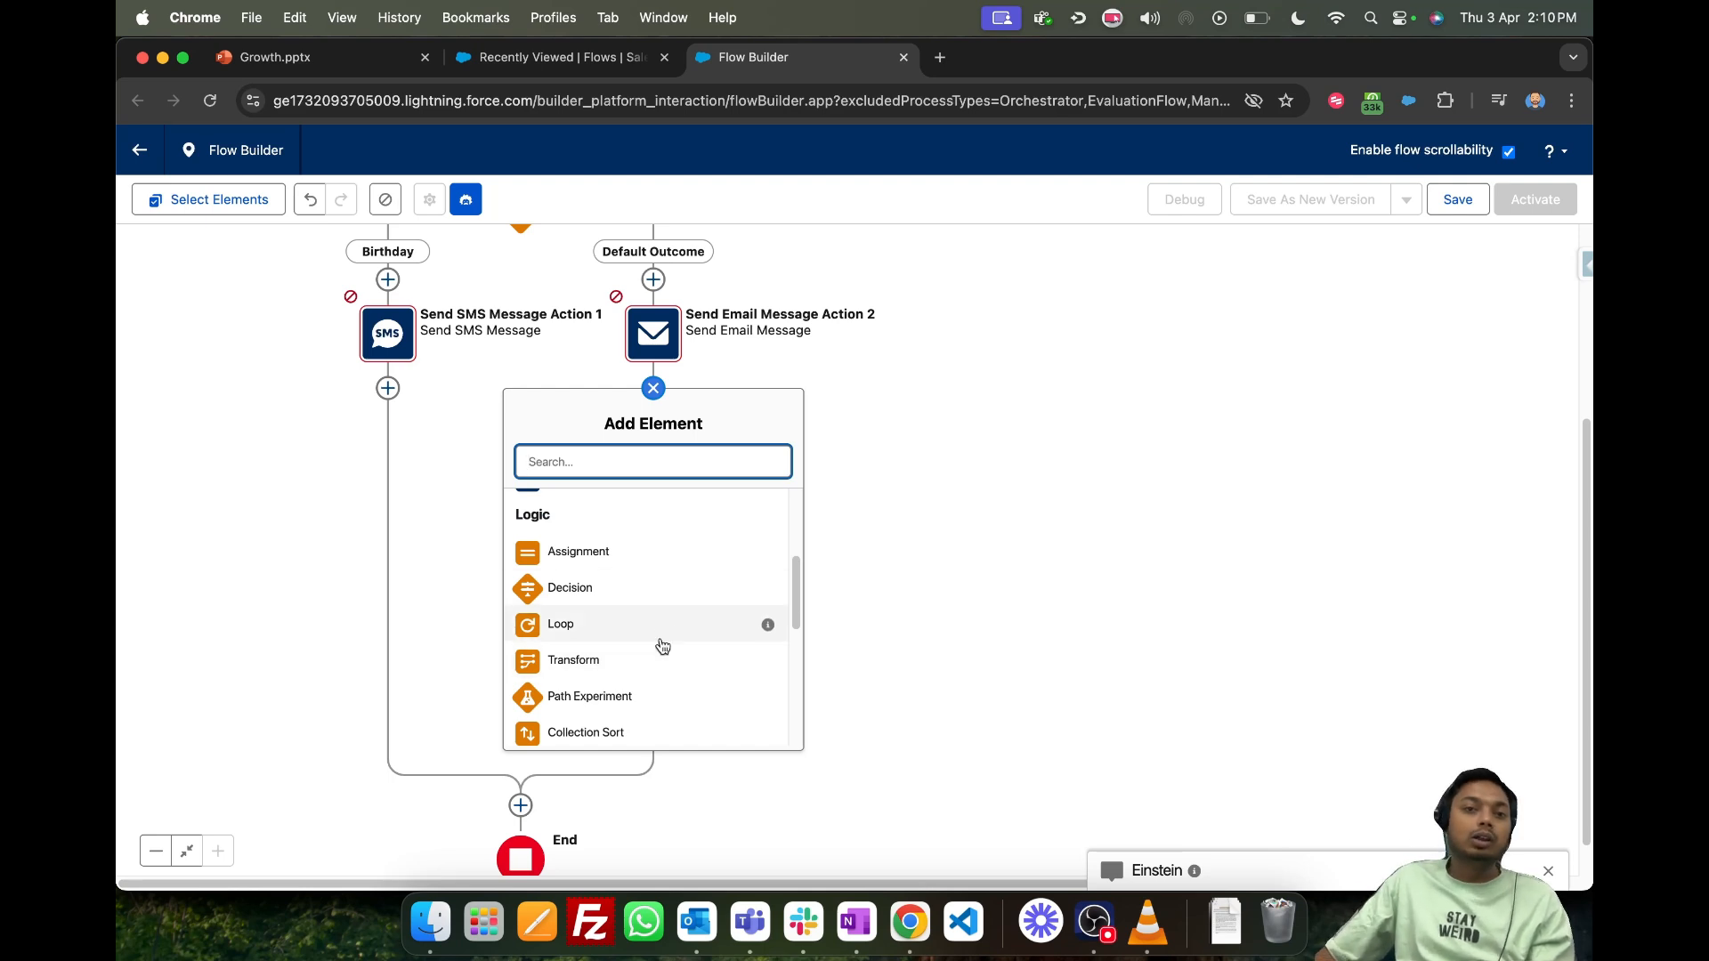
scroll(662, 646, down, 1)
scroll(663, 646, down, 5)
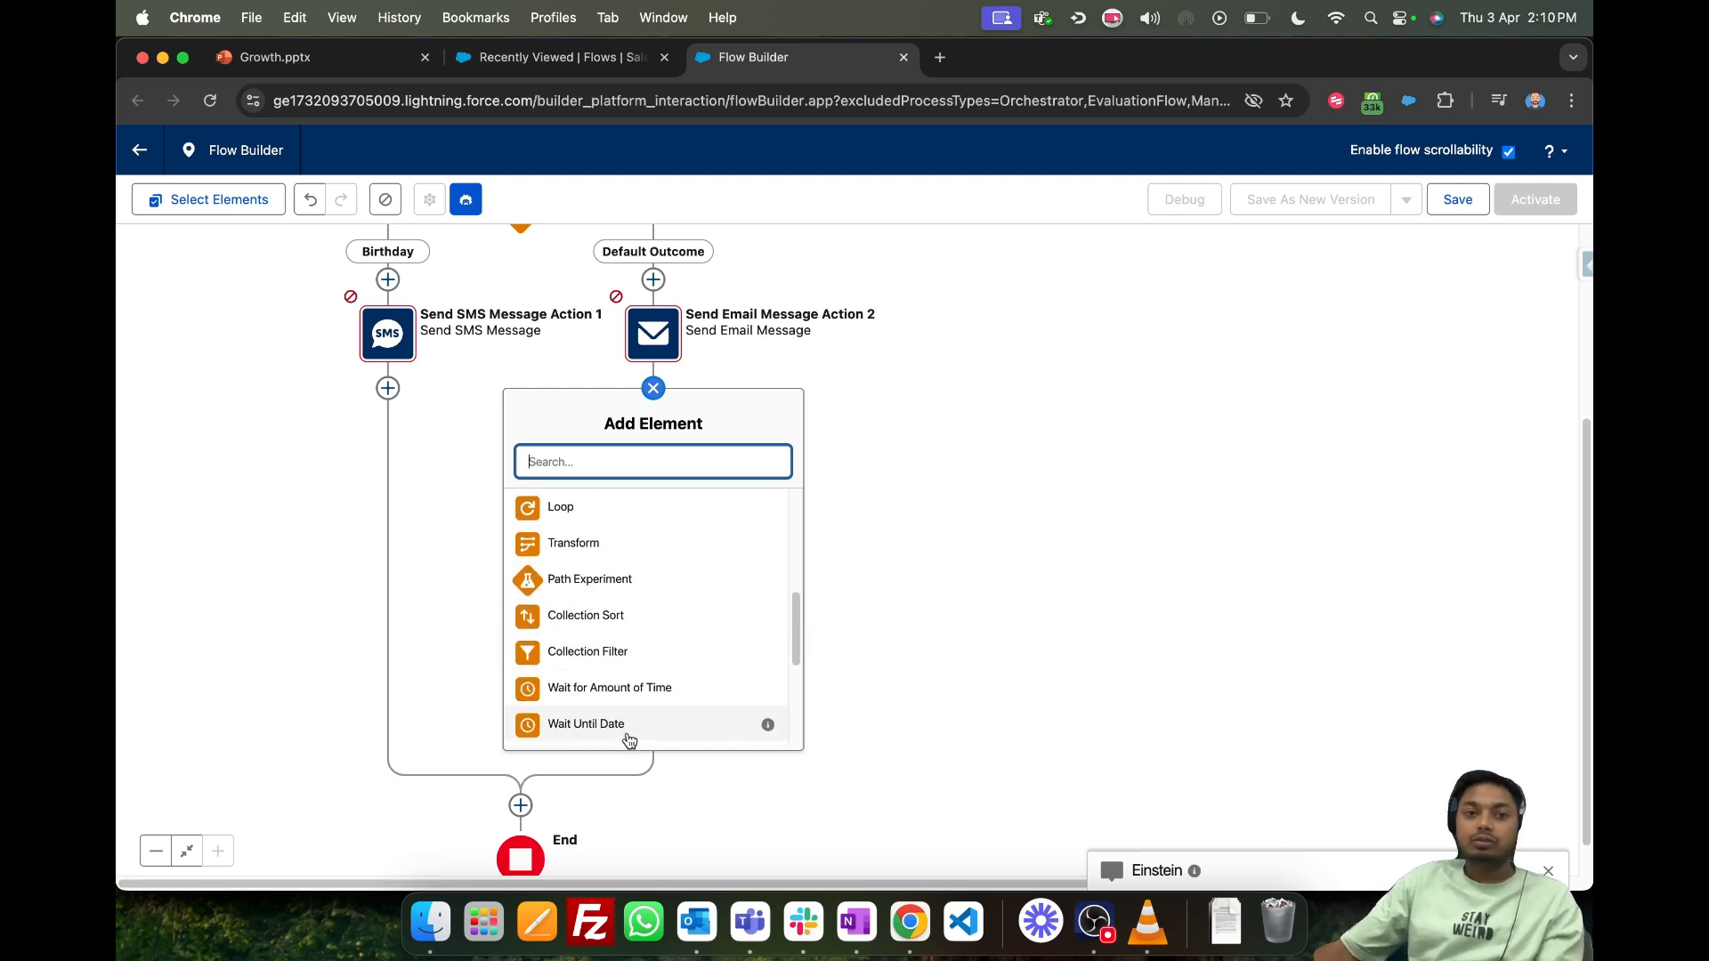
scroll(635, 729, down, 2)
scroll(639, 714, up, 1)
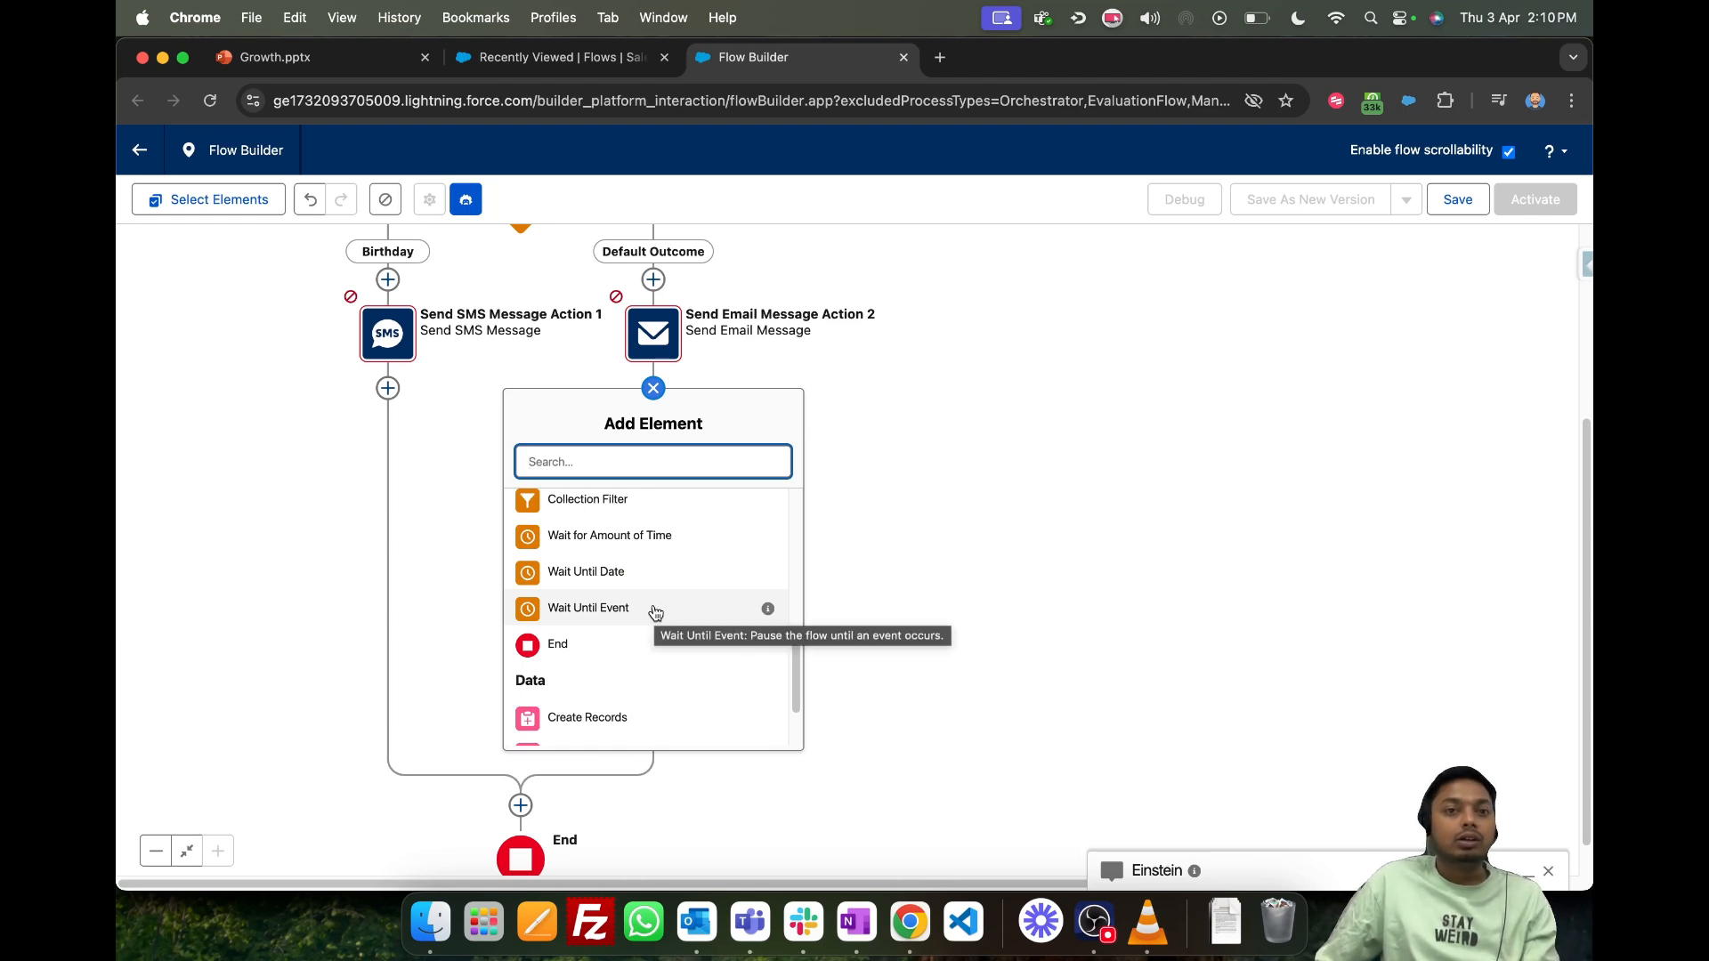
click(663, 572)
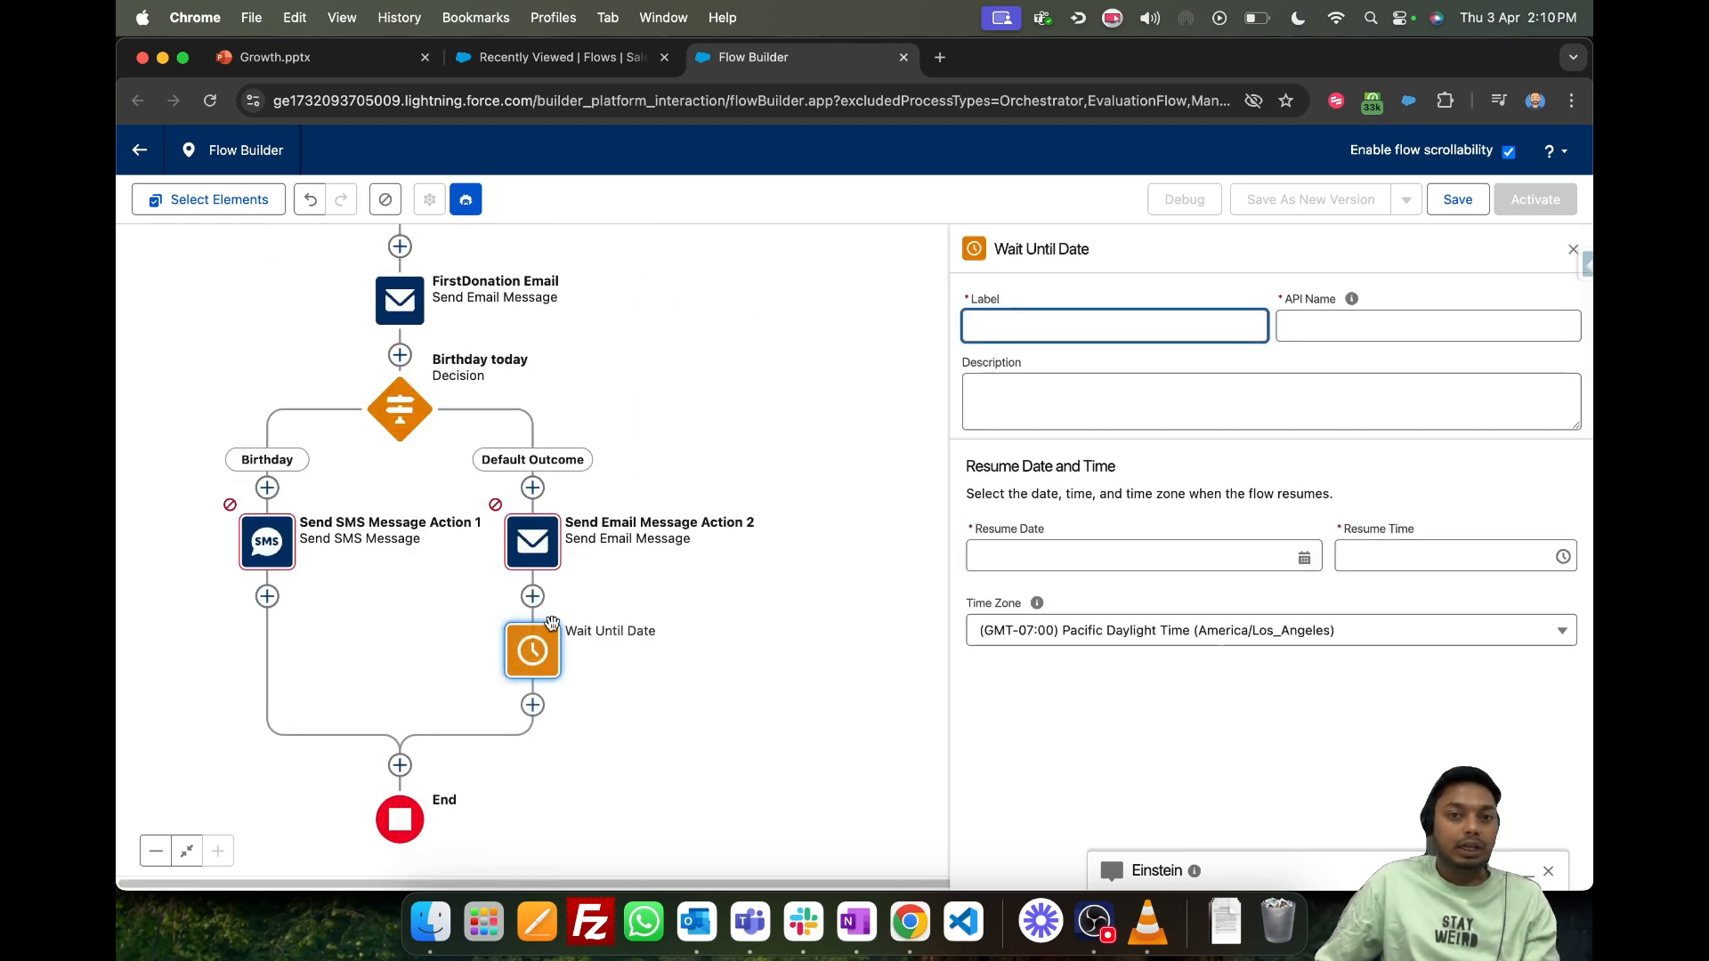
click(1075, 307)
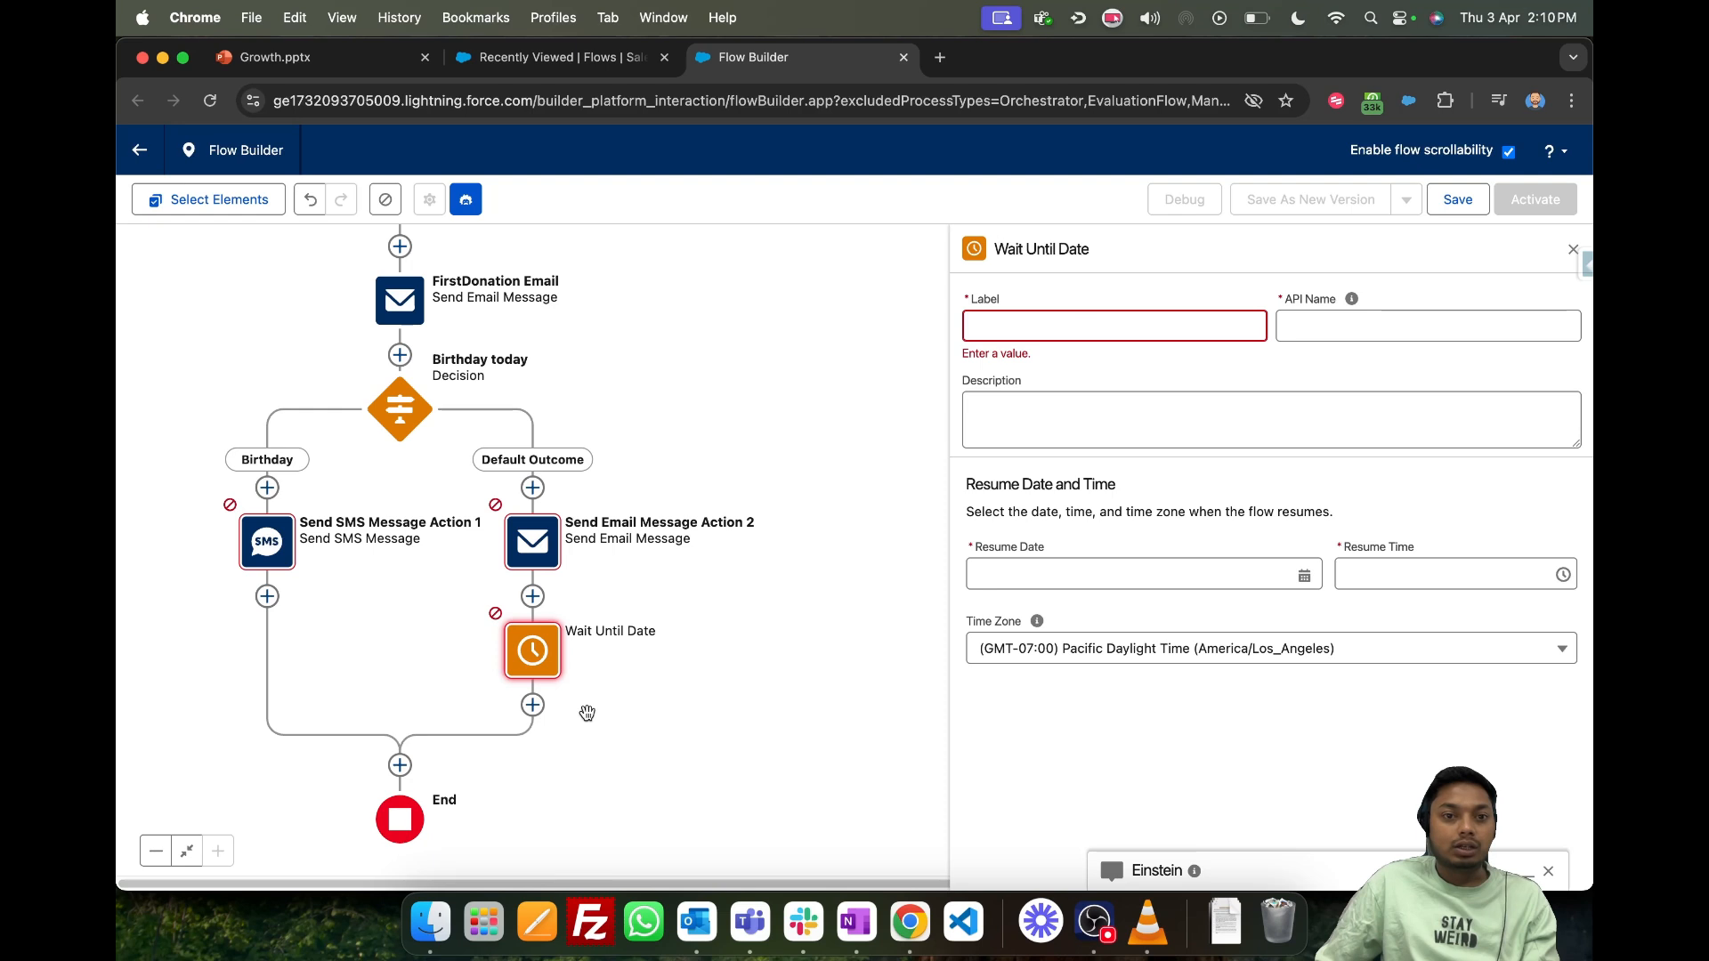
- Add a Wait Until Event element at the end of the Default Outcome path
click(533, 704)
scroll(526, 703, down, 5)
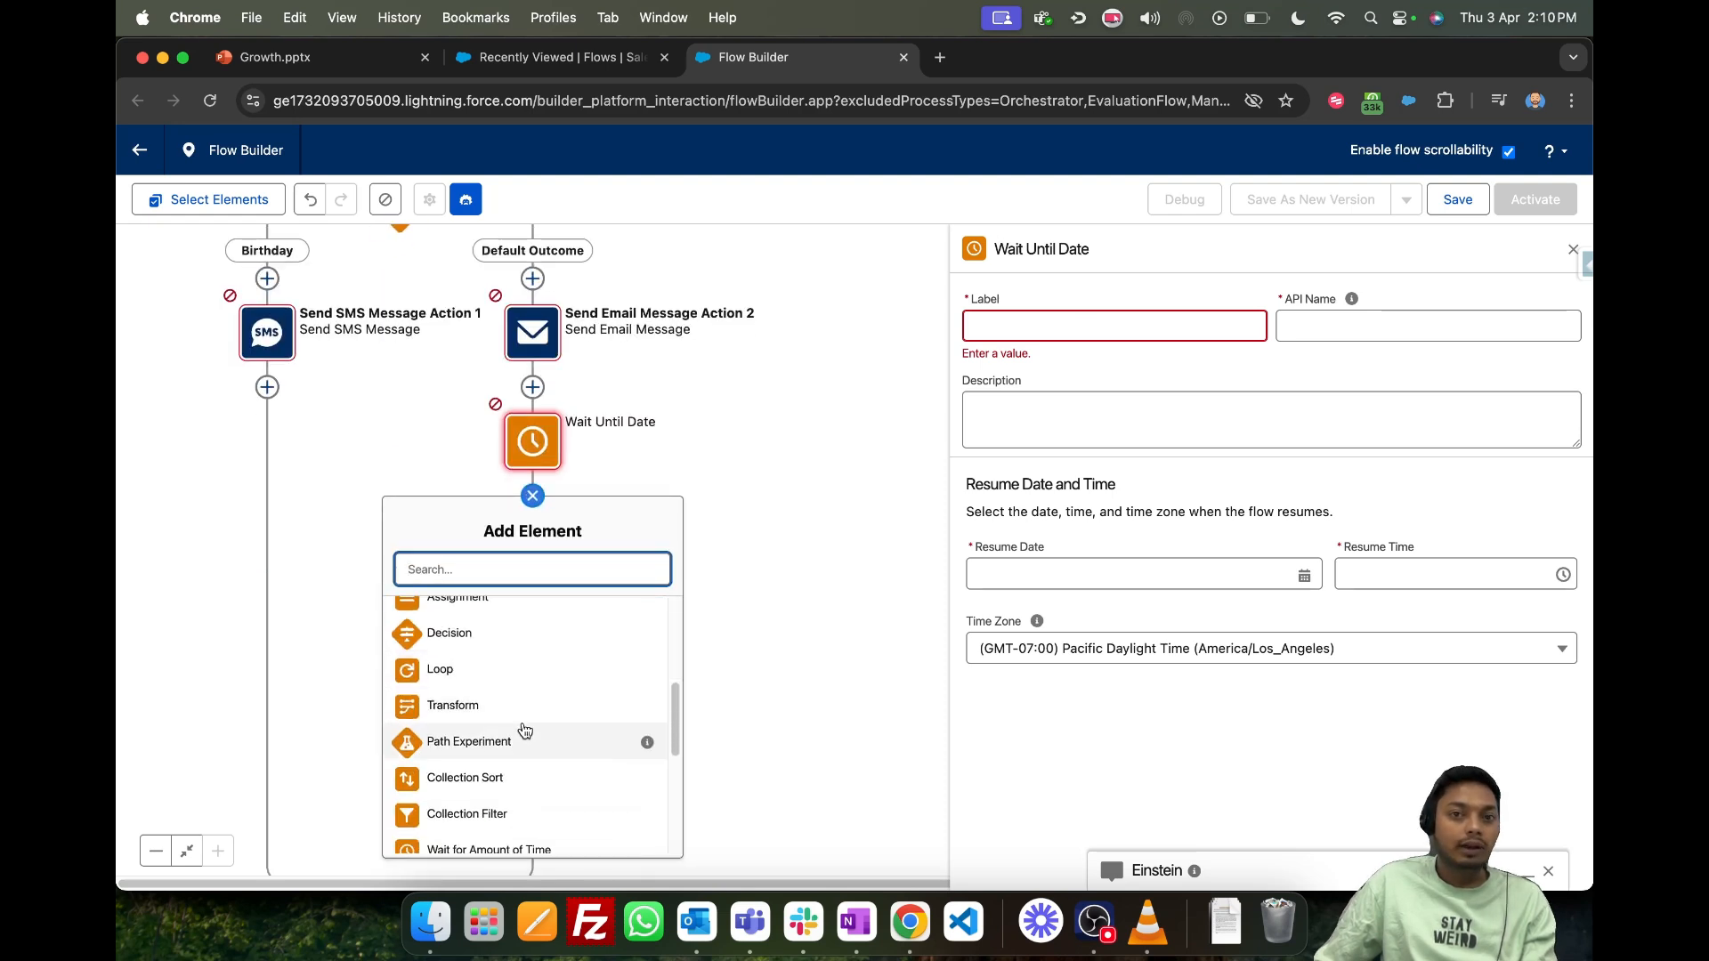
scroll(525, 725, up, 2)
scroll(526, 694, down, 1)
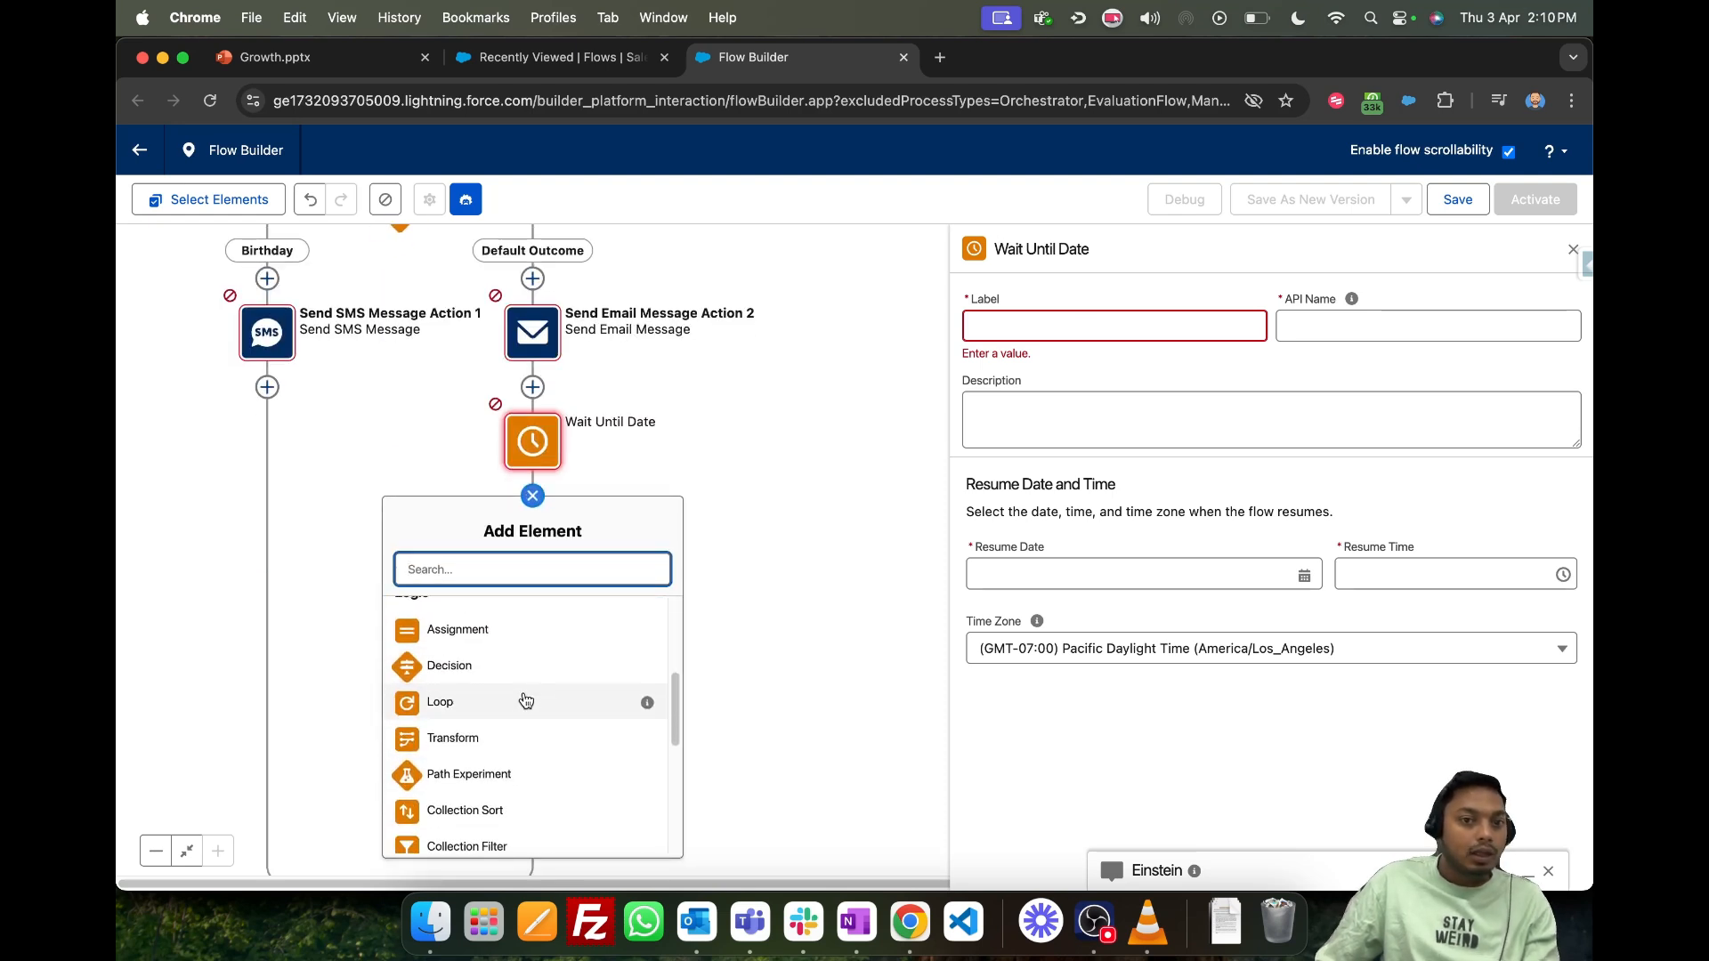
scroll(526, 701, down, 4)
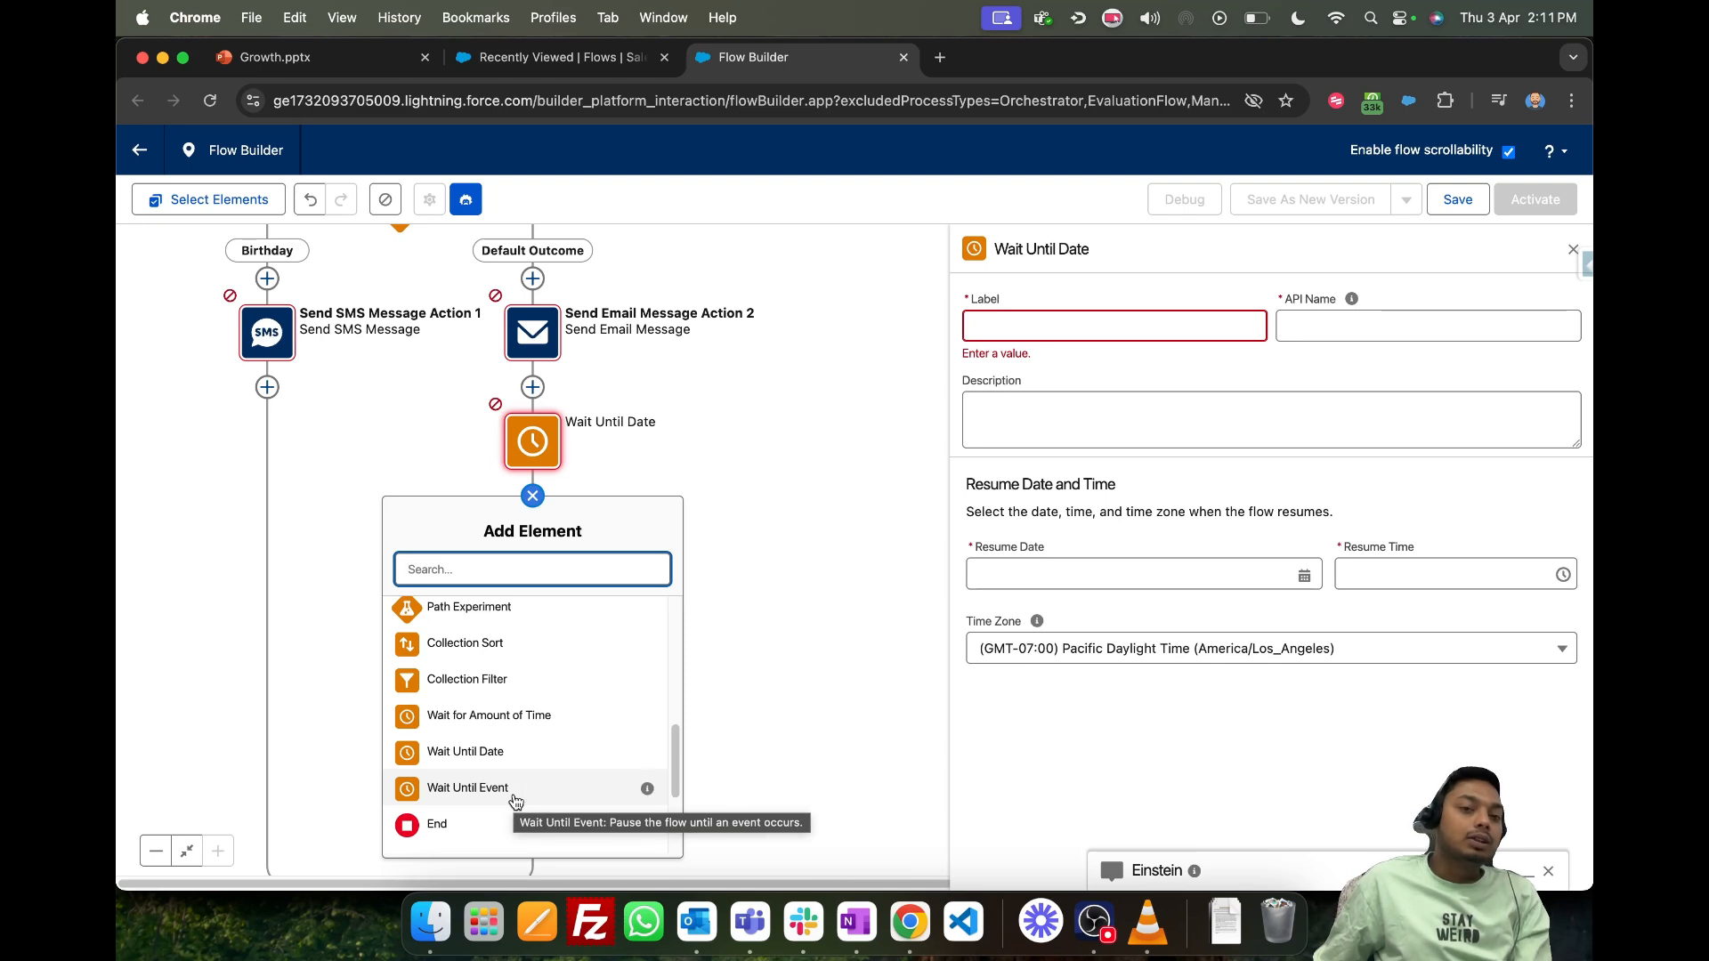
click(468, 788)
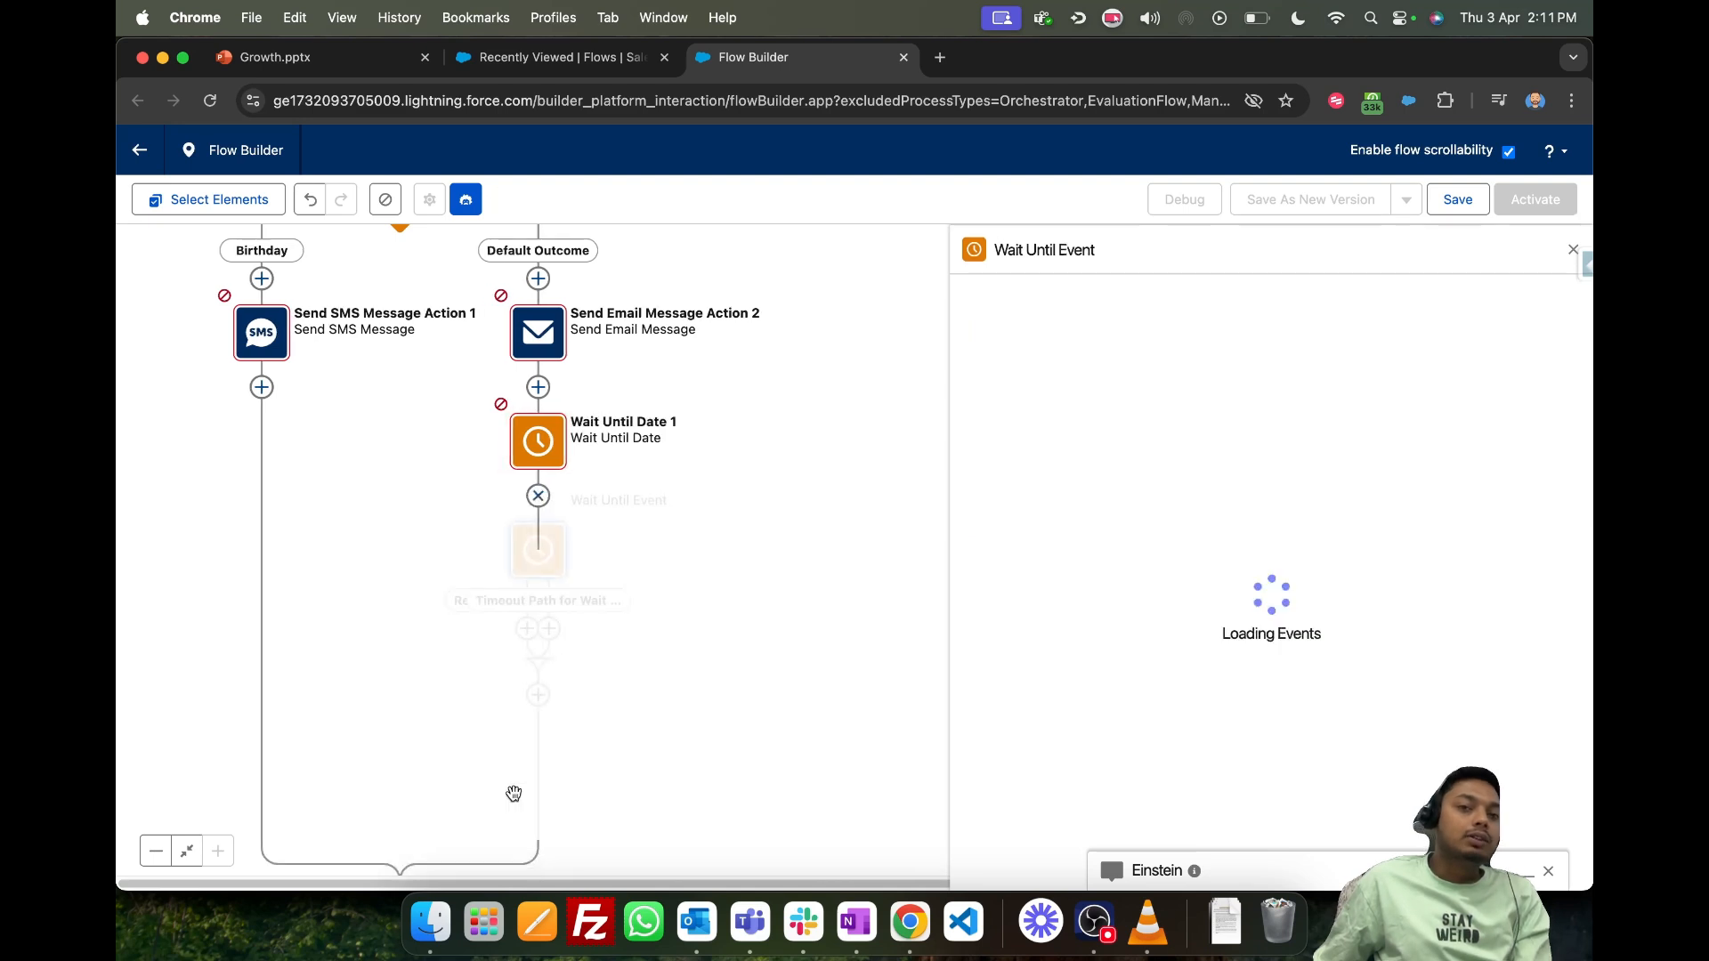
- Delete the Wait Until Date element from the Default Outcome path
right_click(556, 438)
click(732, 398)
click(570, 448)
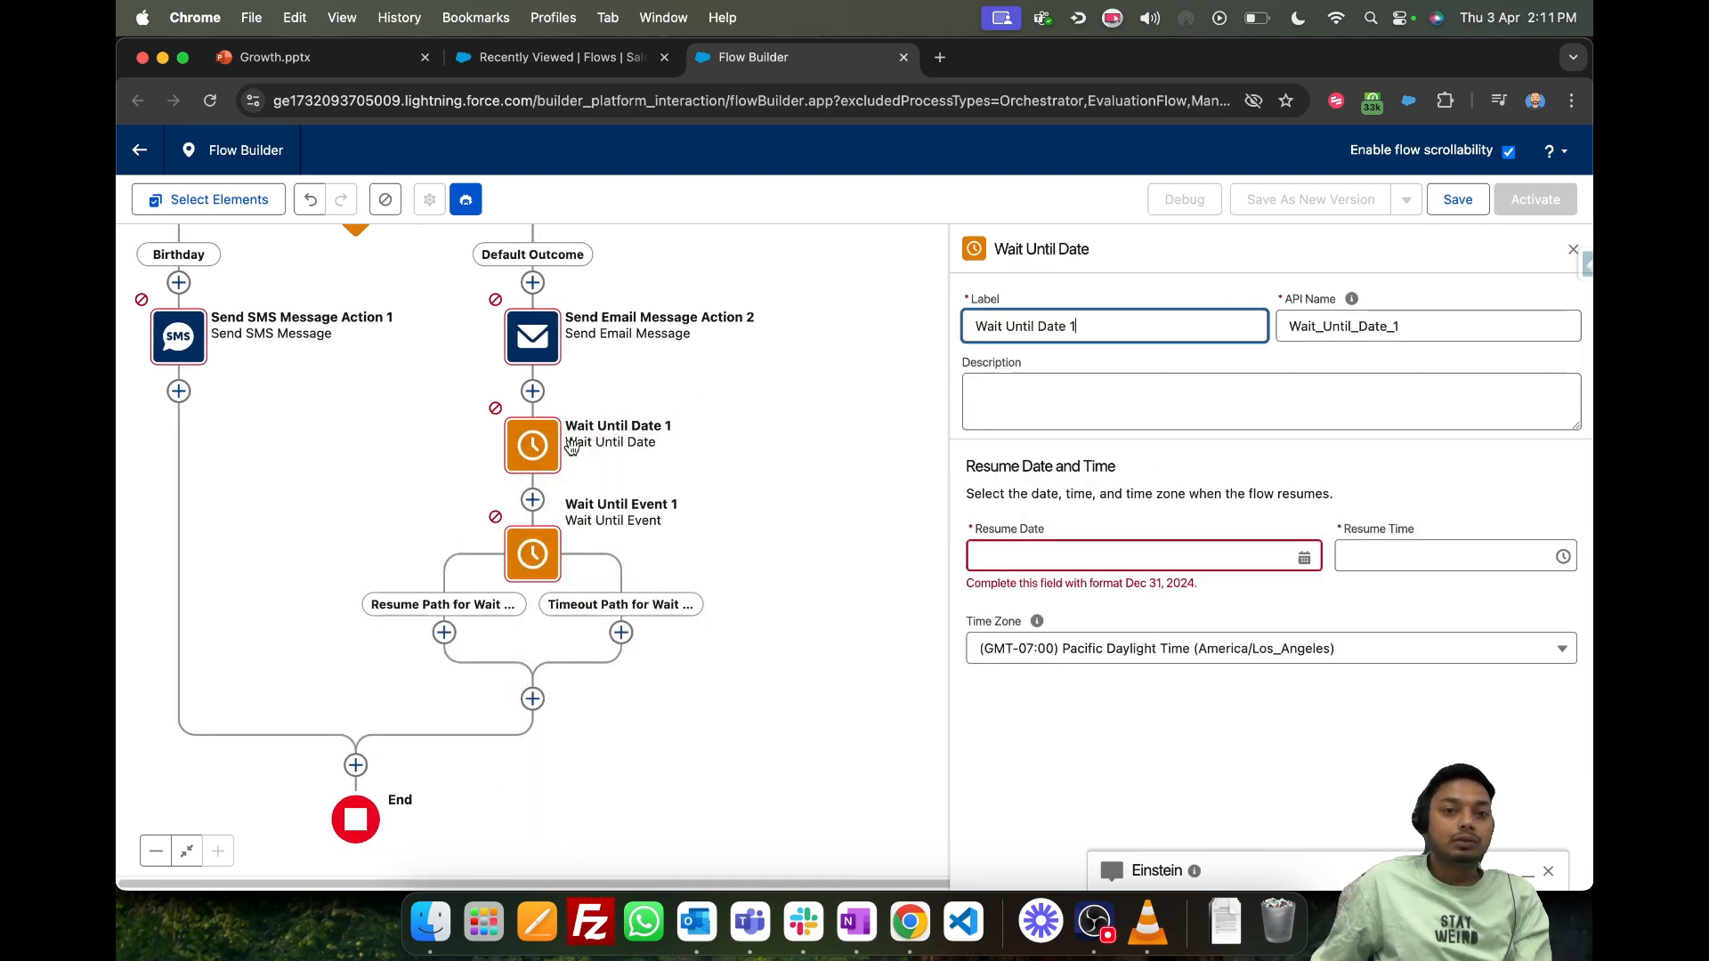
click(533, 445)
click(472, 600)
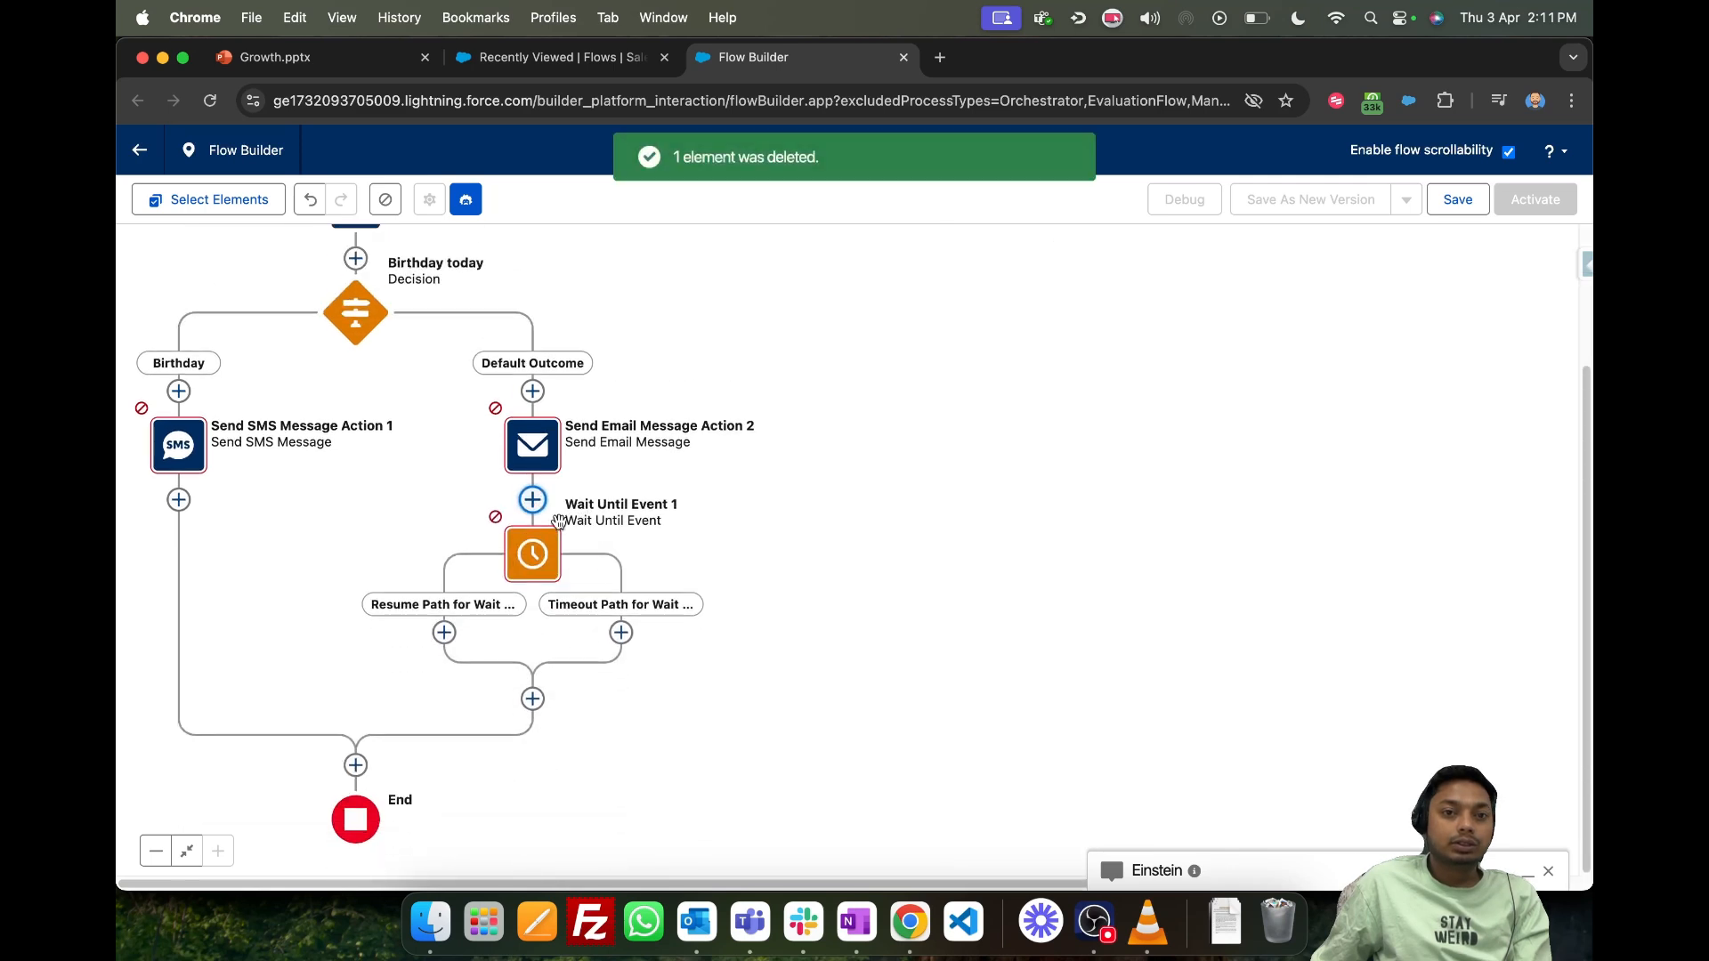
- Configure the Wait Until Event element on the Default Outcome path to wait for the Email Open event
click(525, 569)
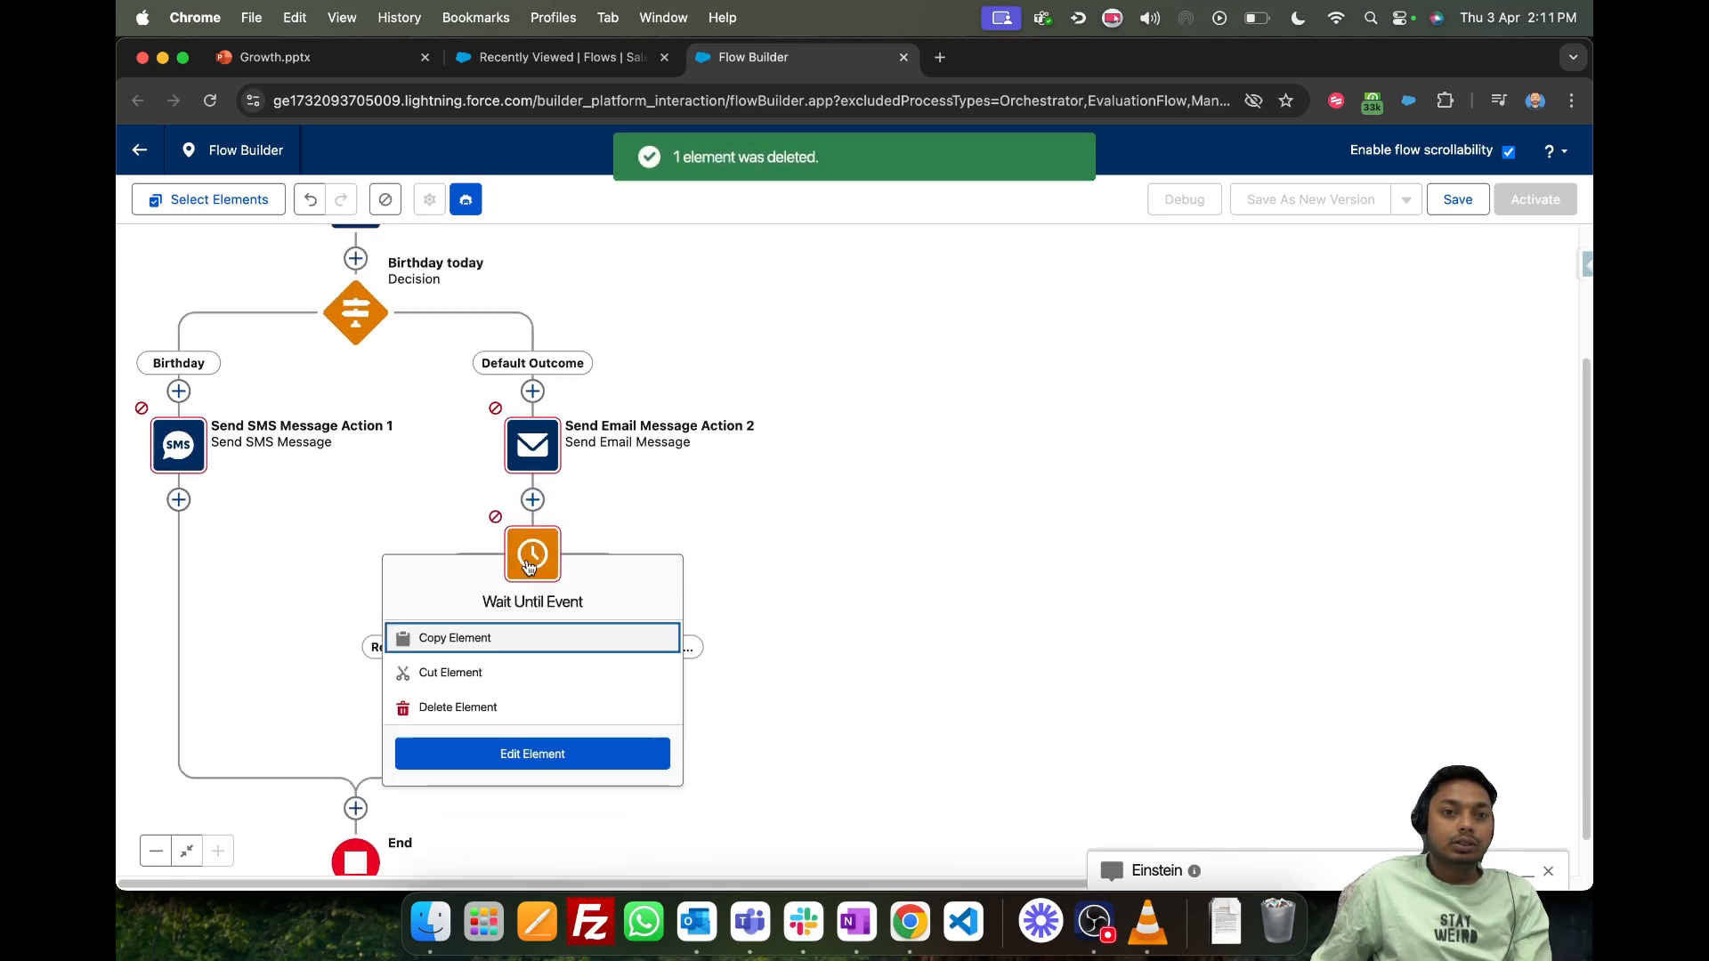
click(556, 765)
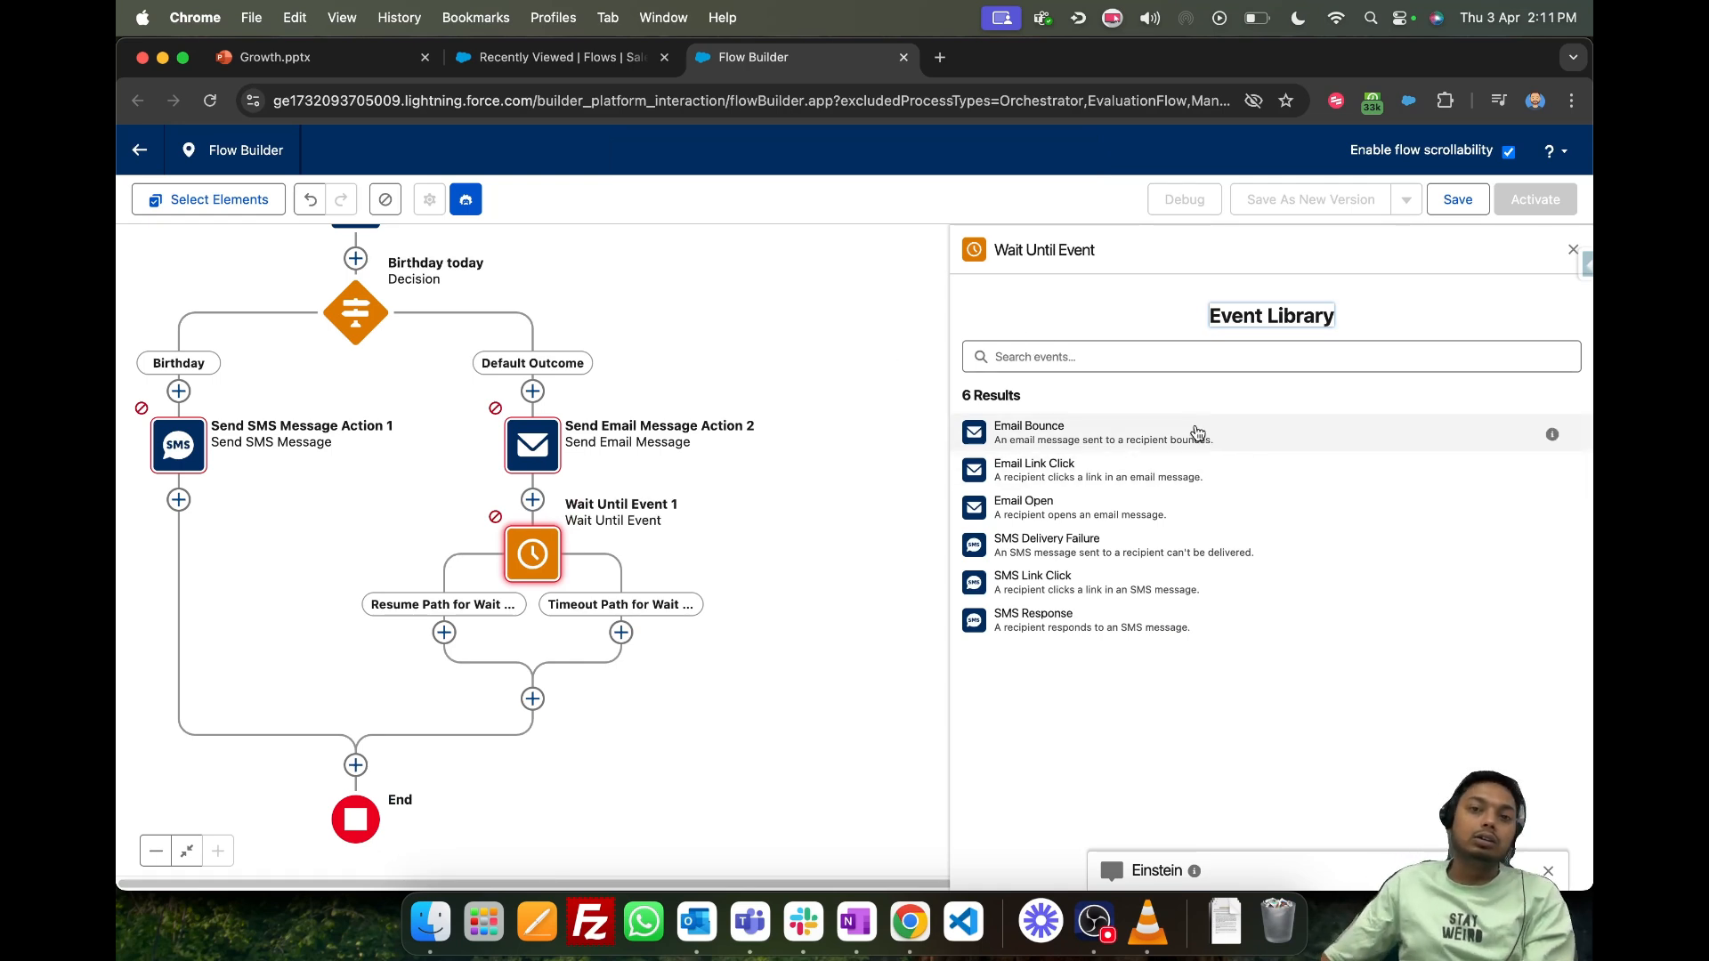
click(1083, 507)
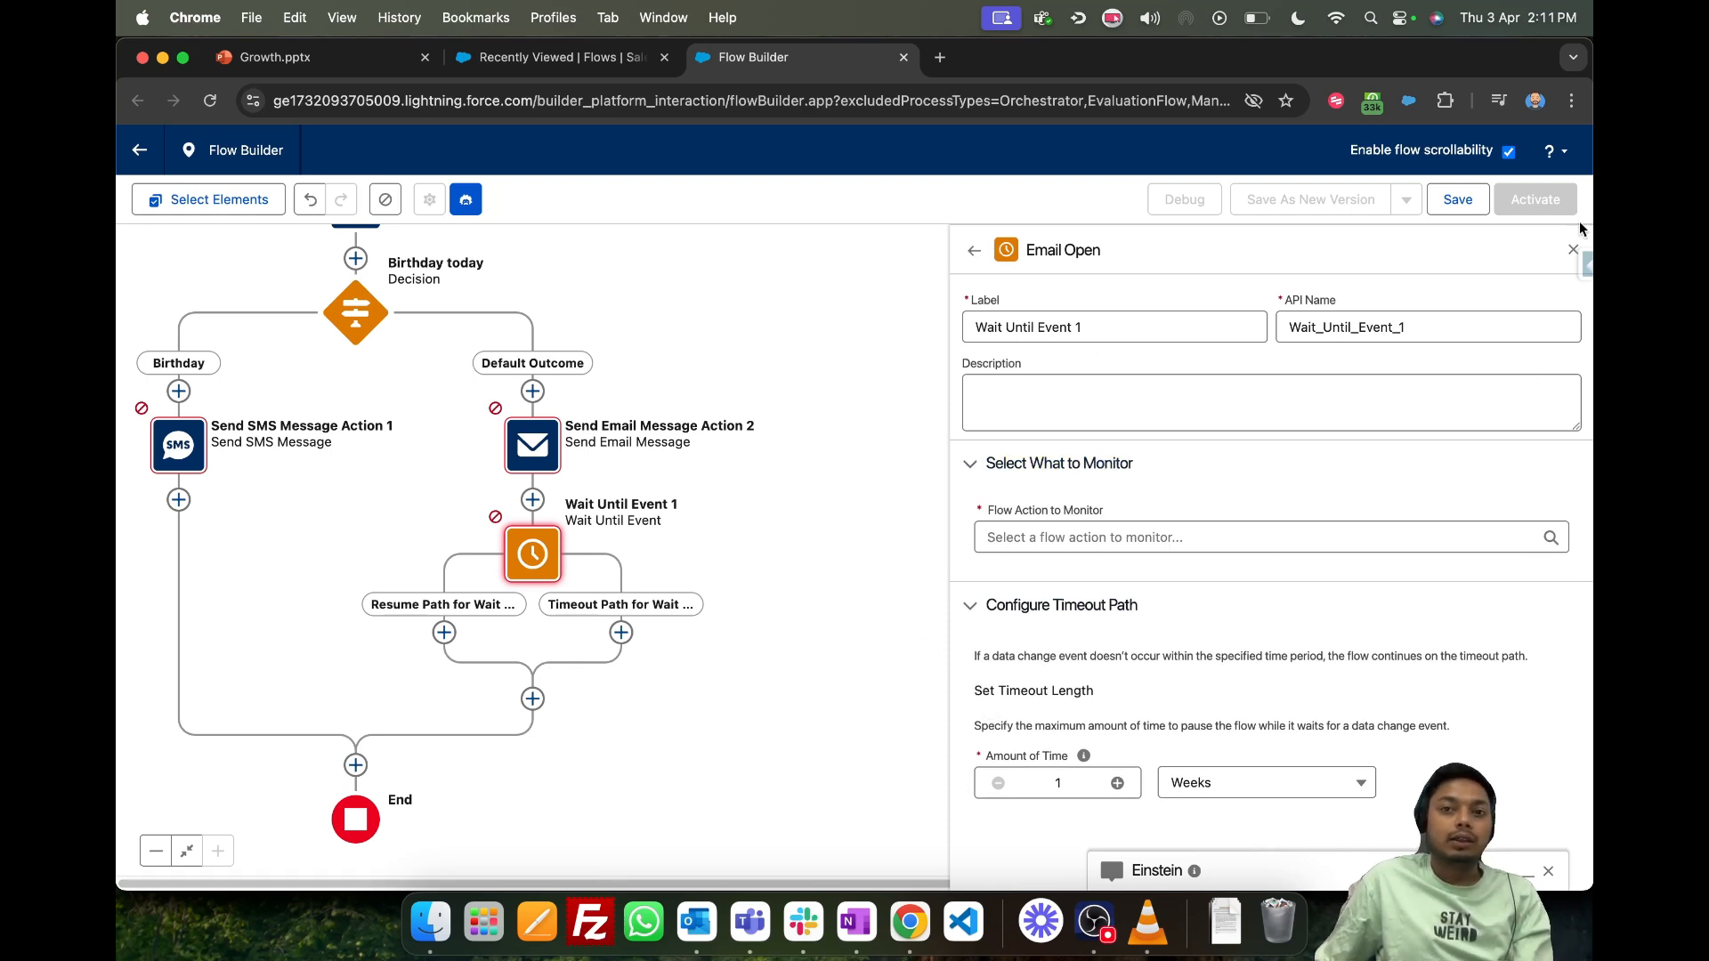
click(1572, 251)
- Set the timeout length of the Wait Until Event element to 1 month
click(537, 561)
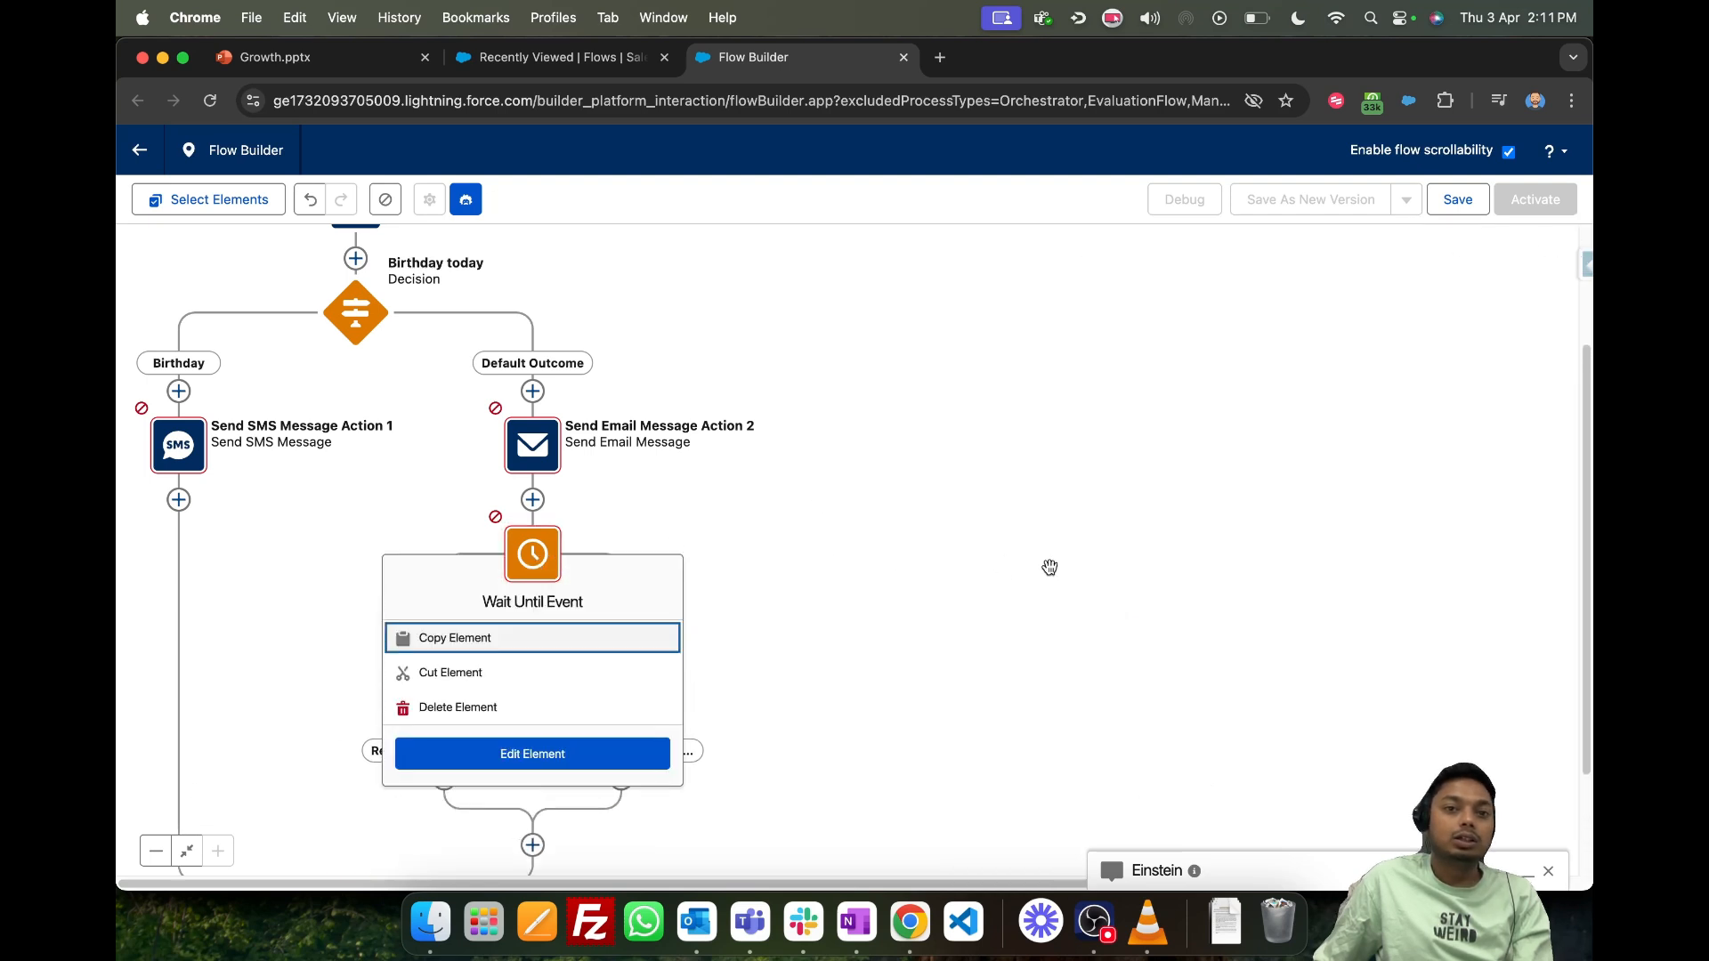
click(527, 753)
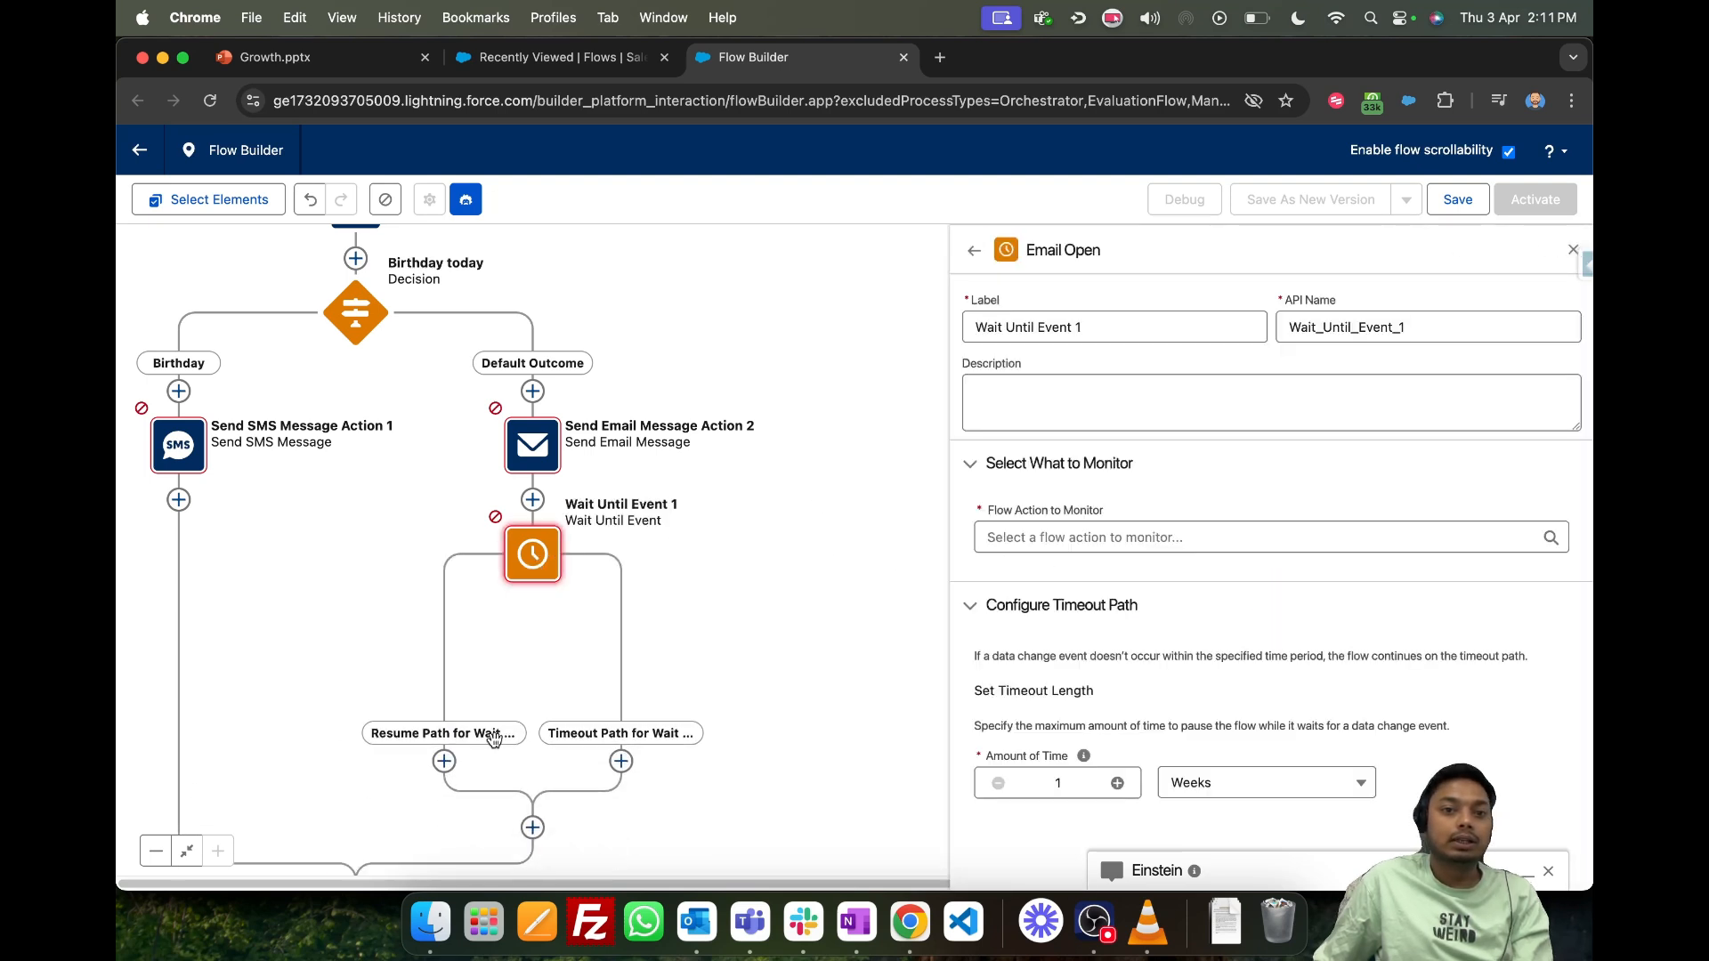
triple_click(996, 687)
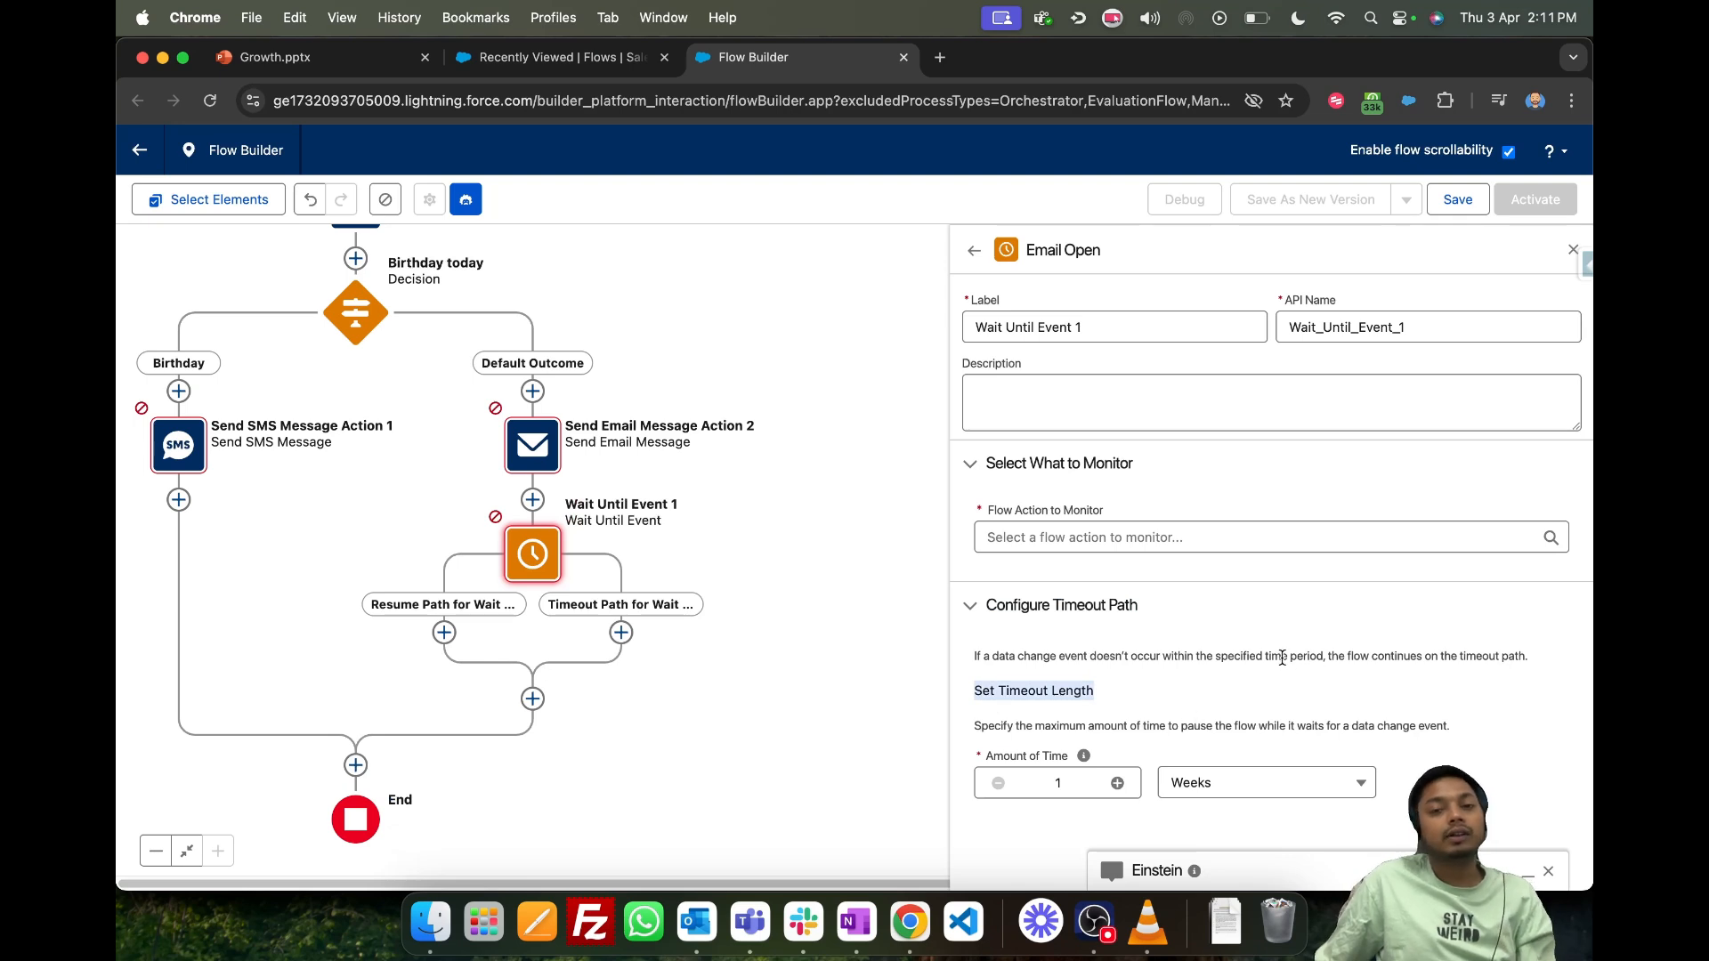
click(1201, 788)
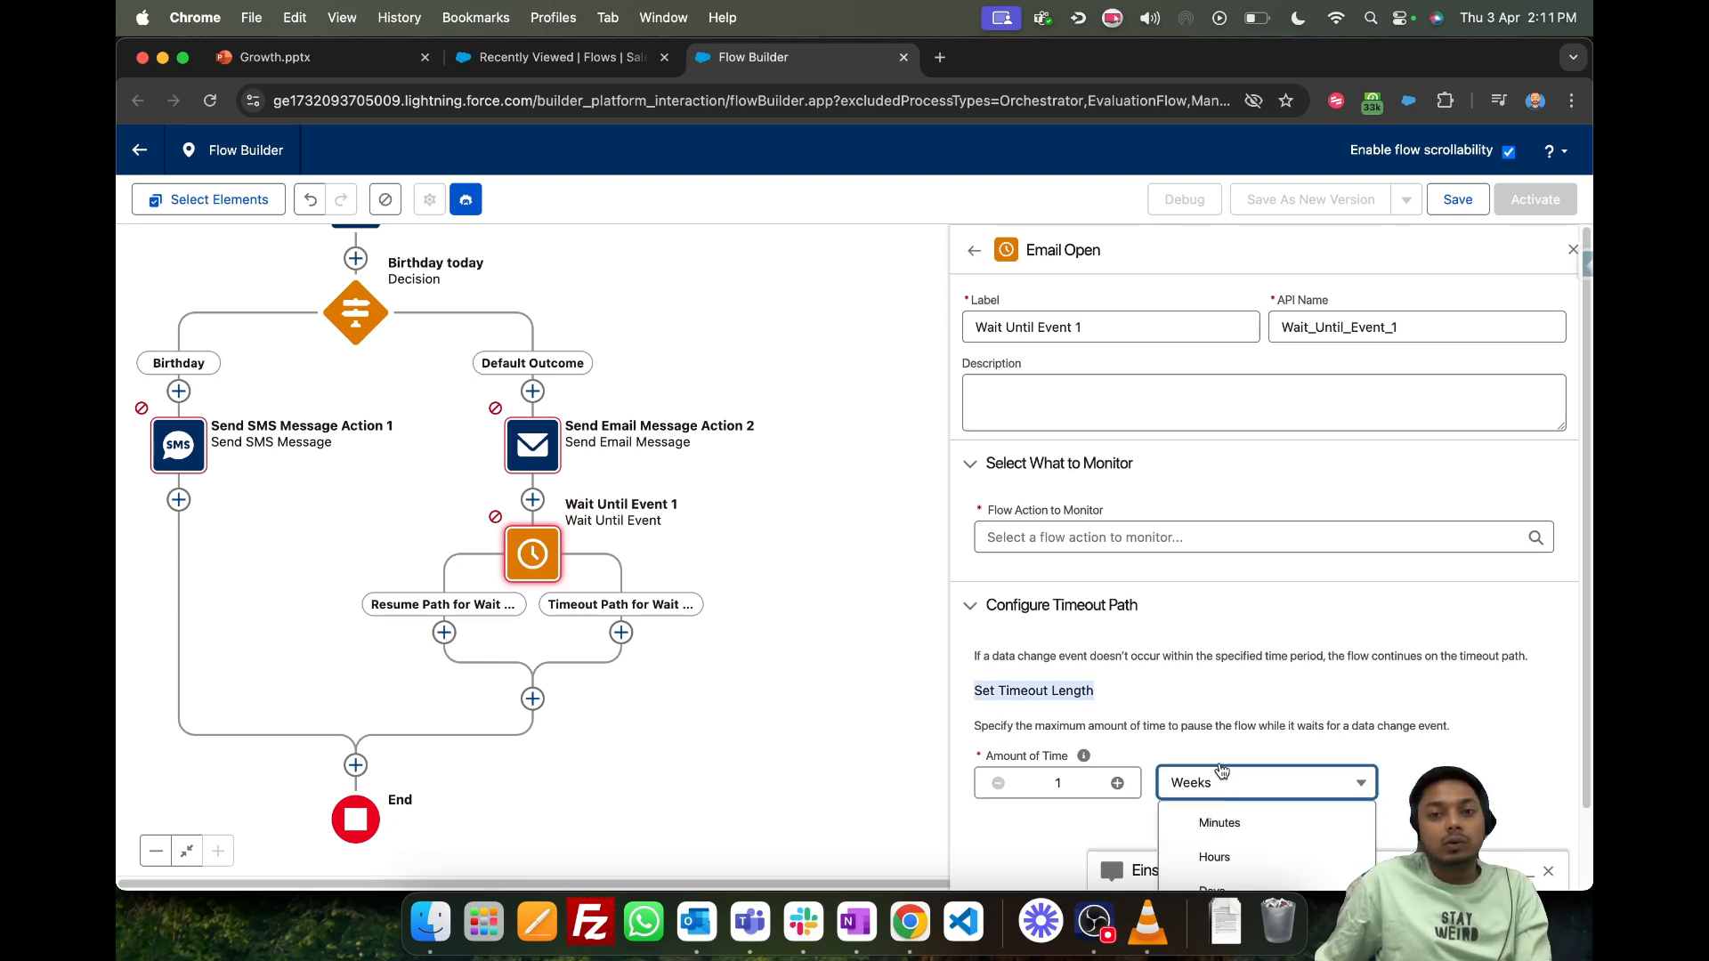
scroll(1250, 760, down, 1)
click(1231, 869)
scroll(1183, 578, up, 1)
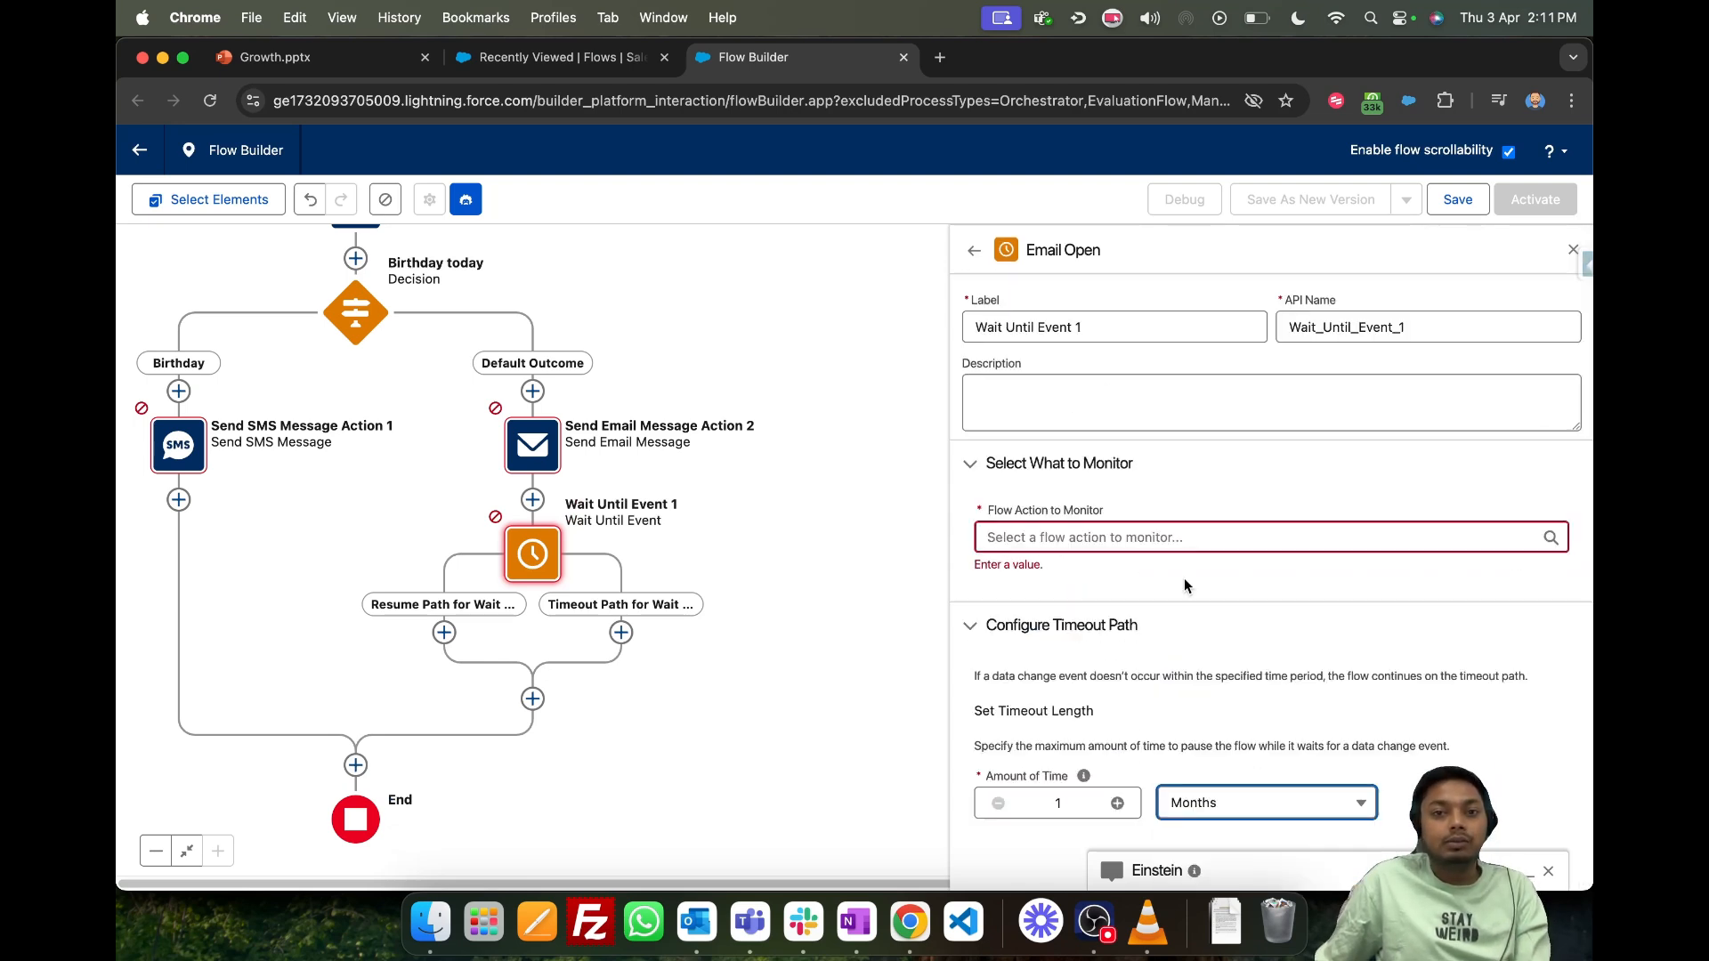
- Set FirstDonation Email as the flow action monitored by the Wait Until Event element and close its settings
click(1153, 536)
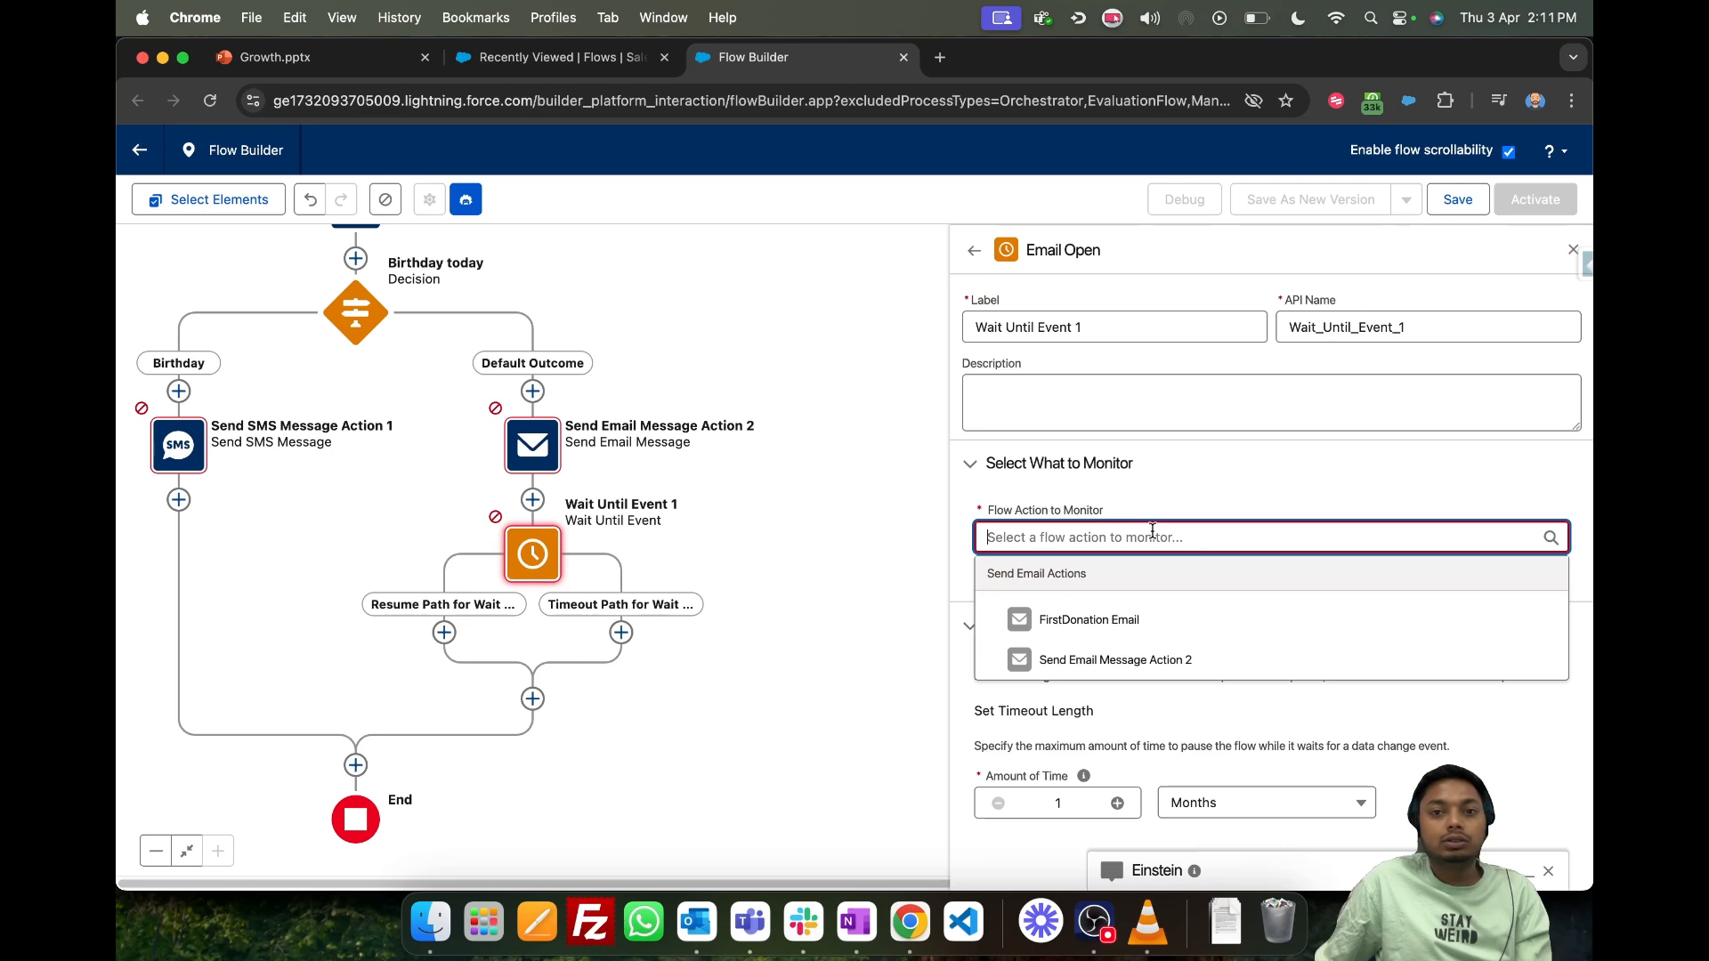
click(1116, 623)
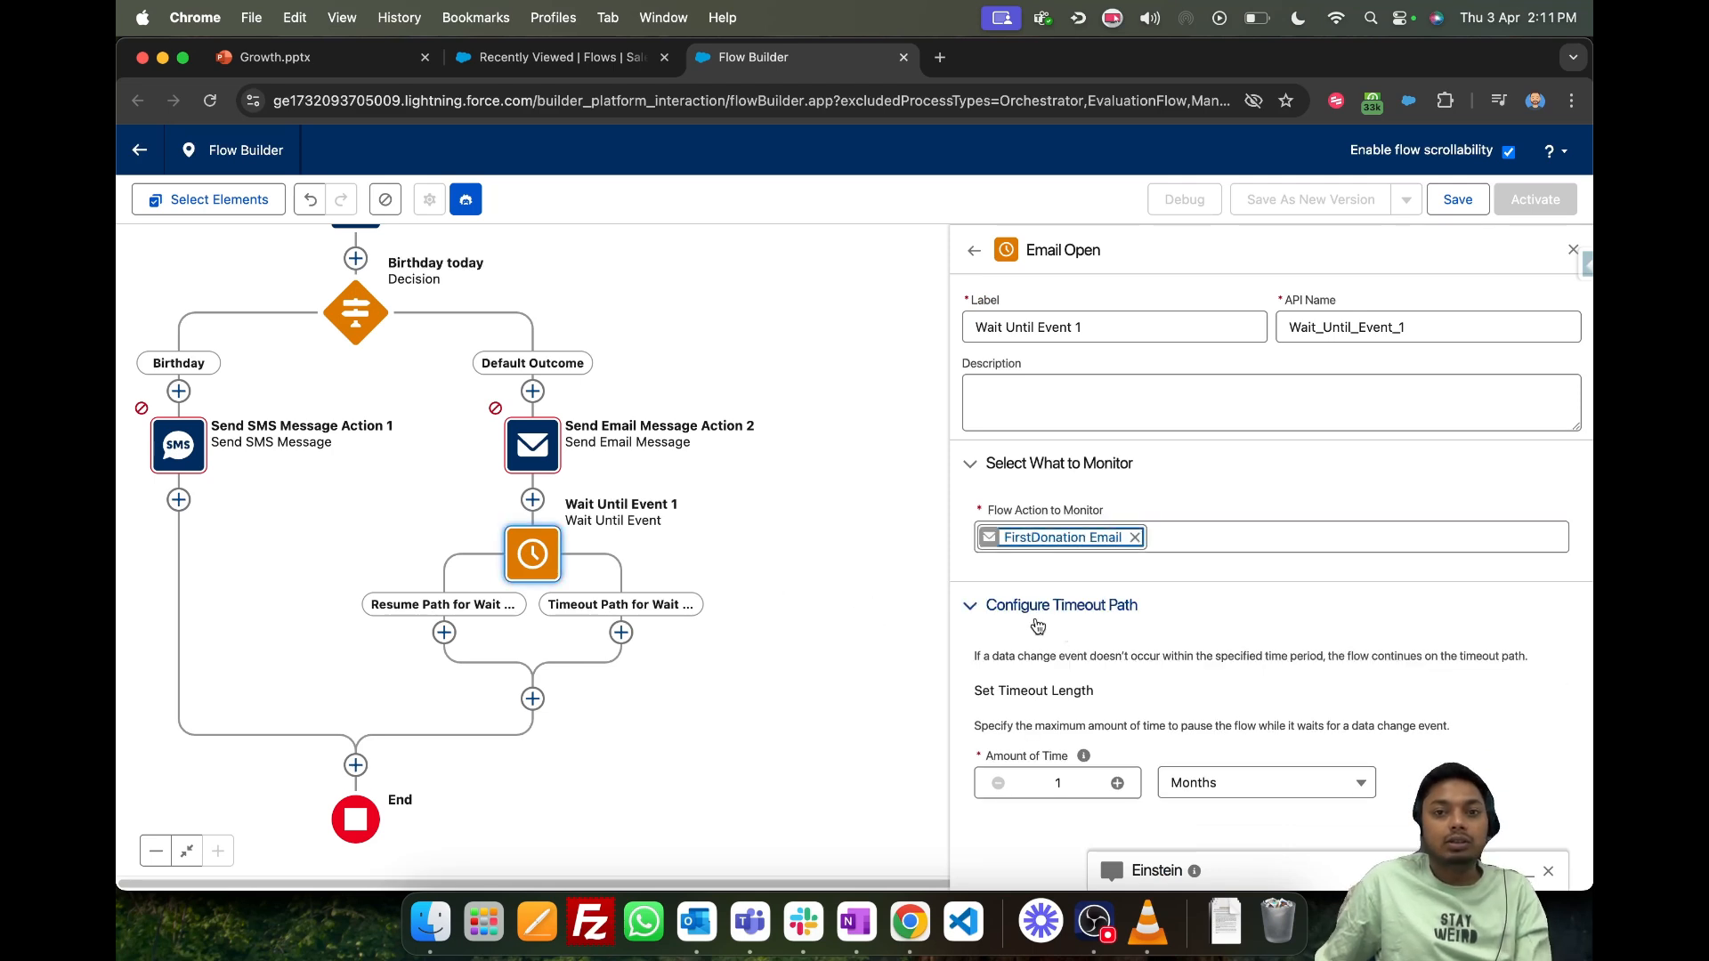
click(1176, 623)
click(1117, 614)
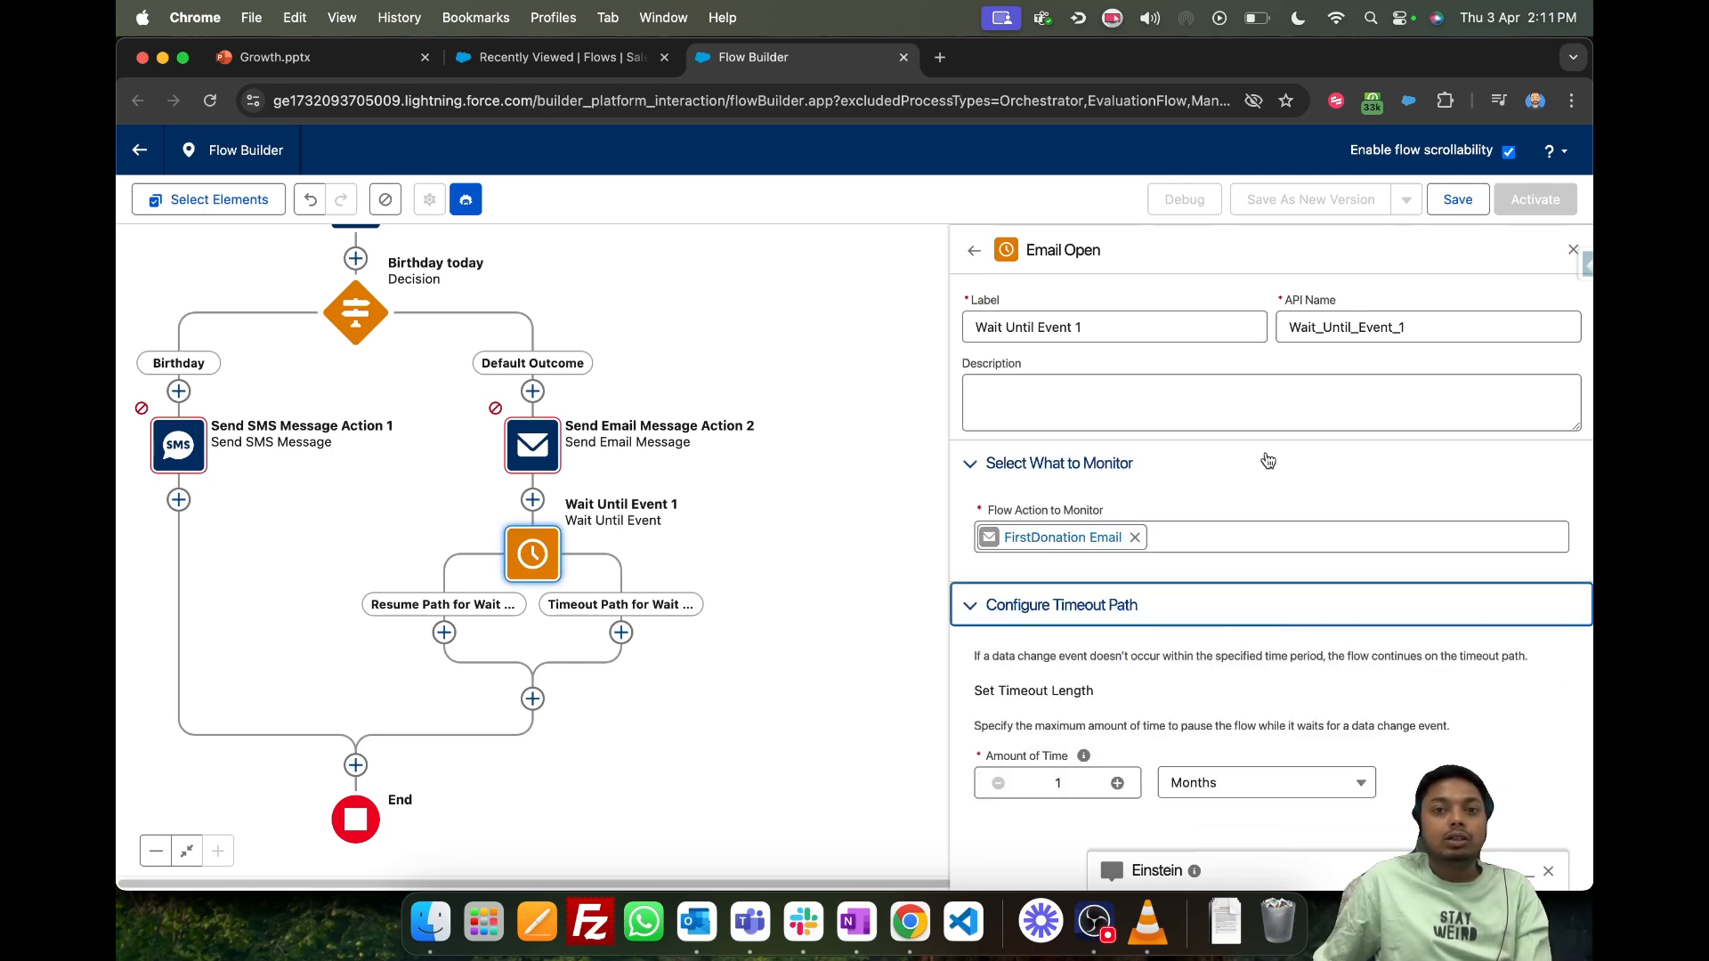
click(1572, 250)
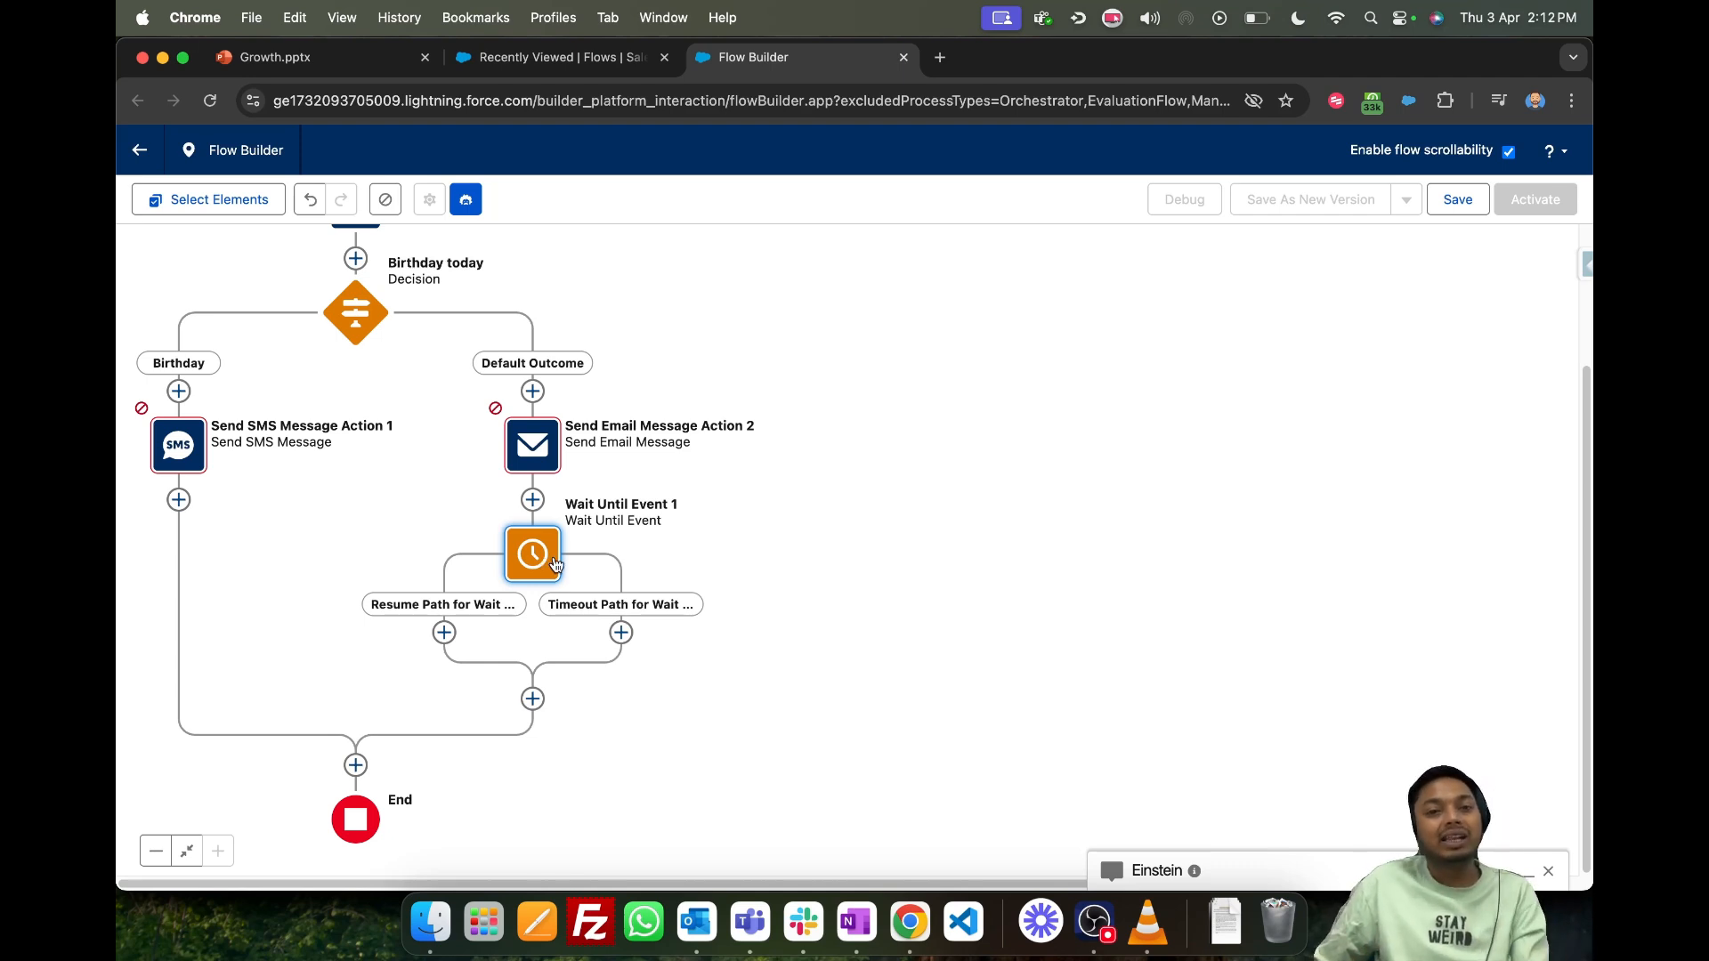
- Review the Wait Until Event element's monitoring and timeout settings, and examine the flow from its start element
click(553, 560)
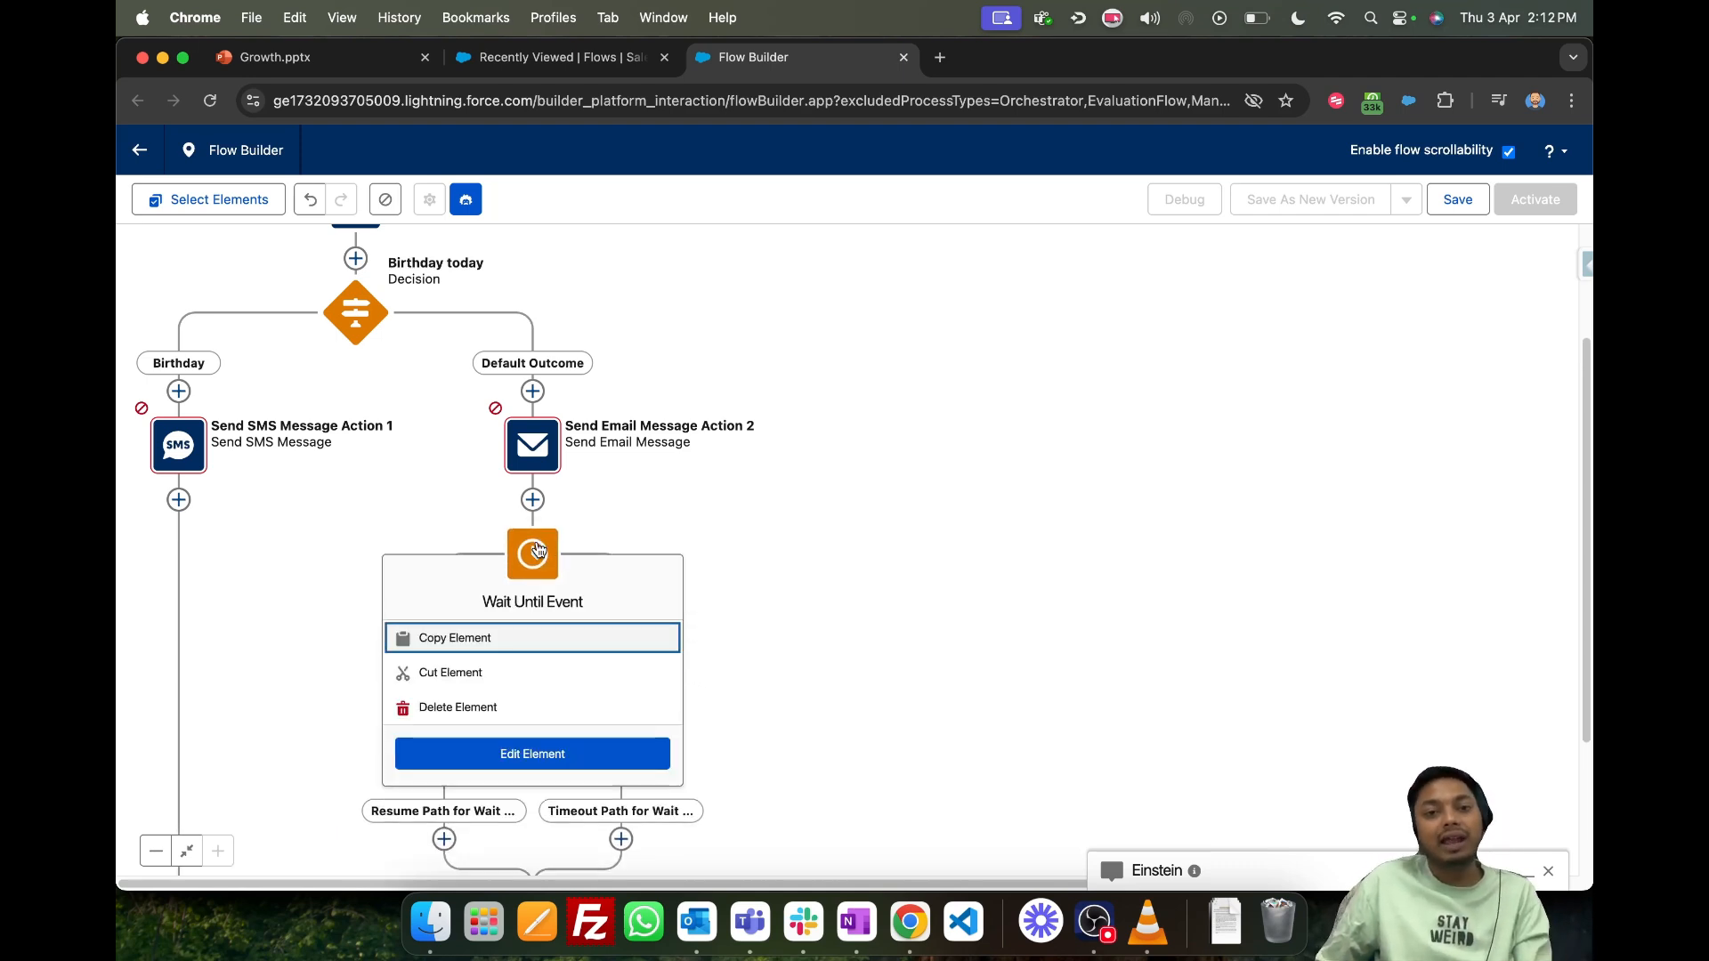
click(602, 758)
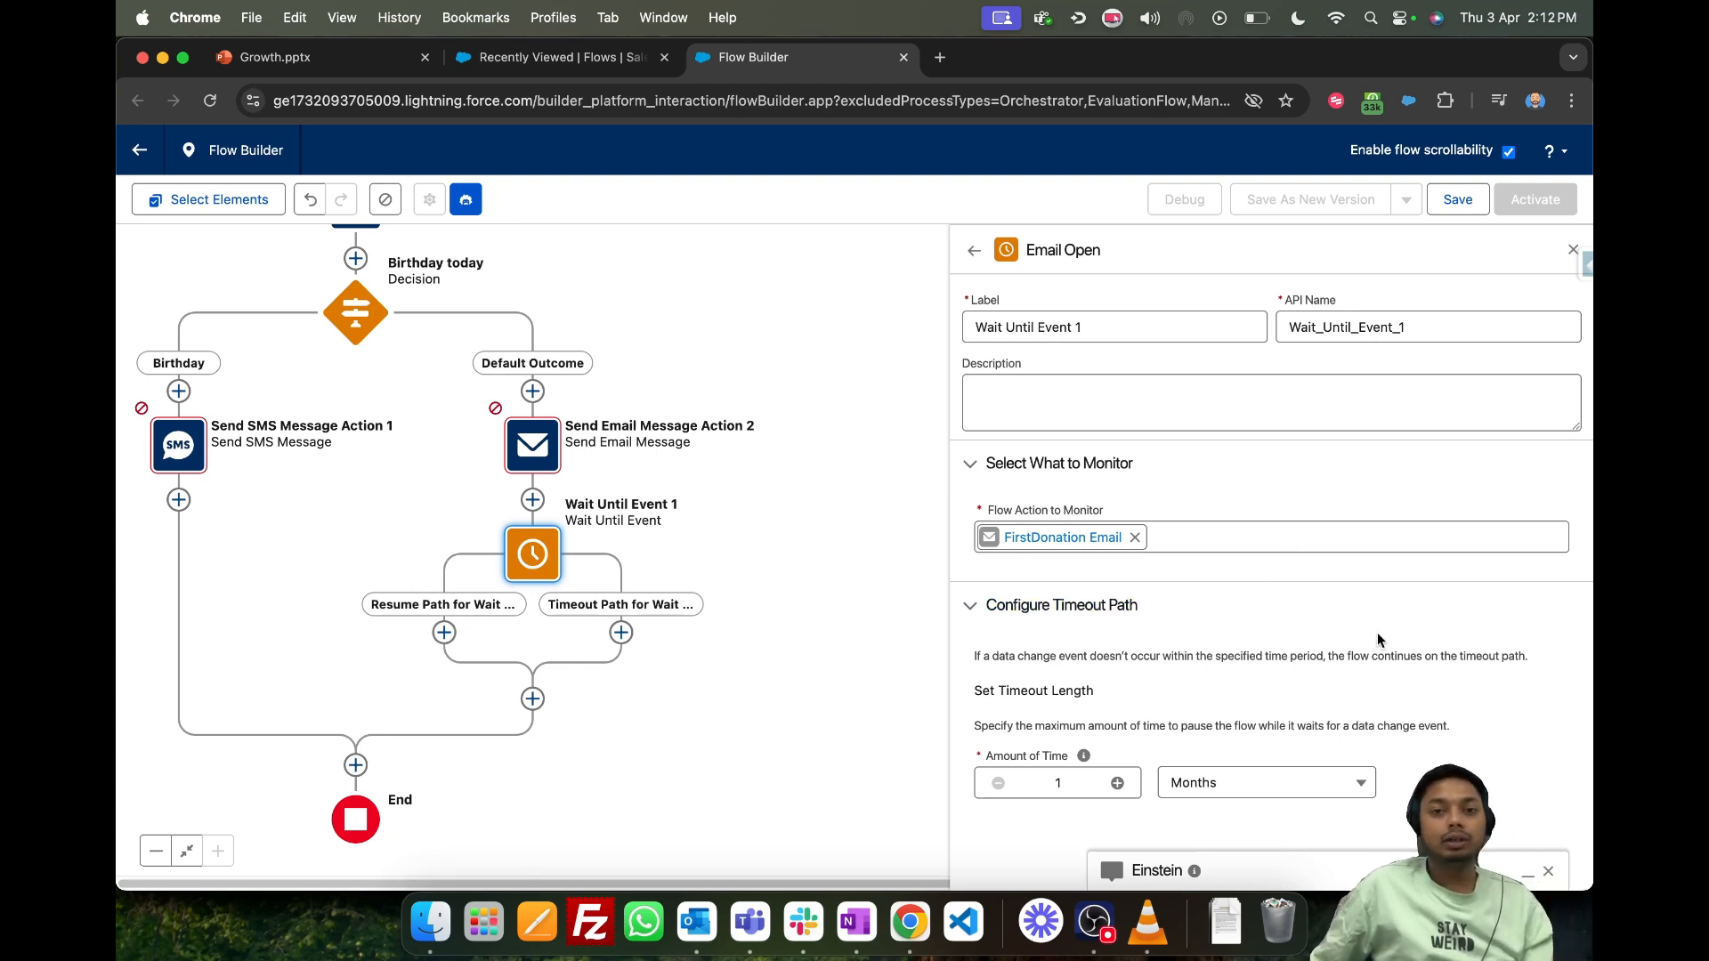
drag(999, 690, 1154, 692)
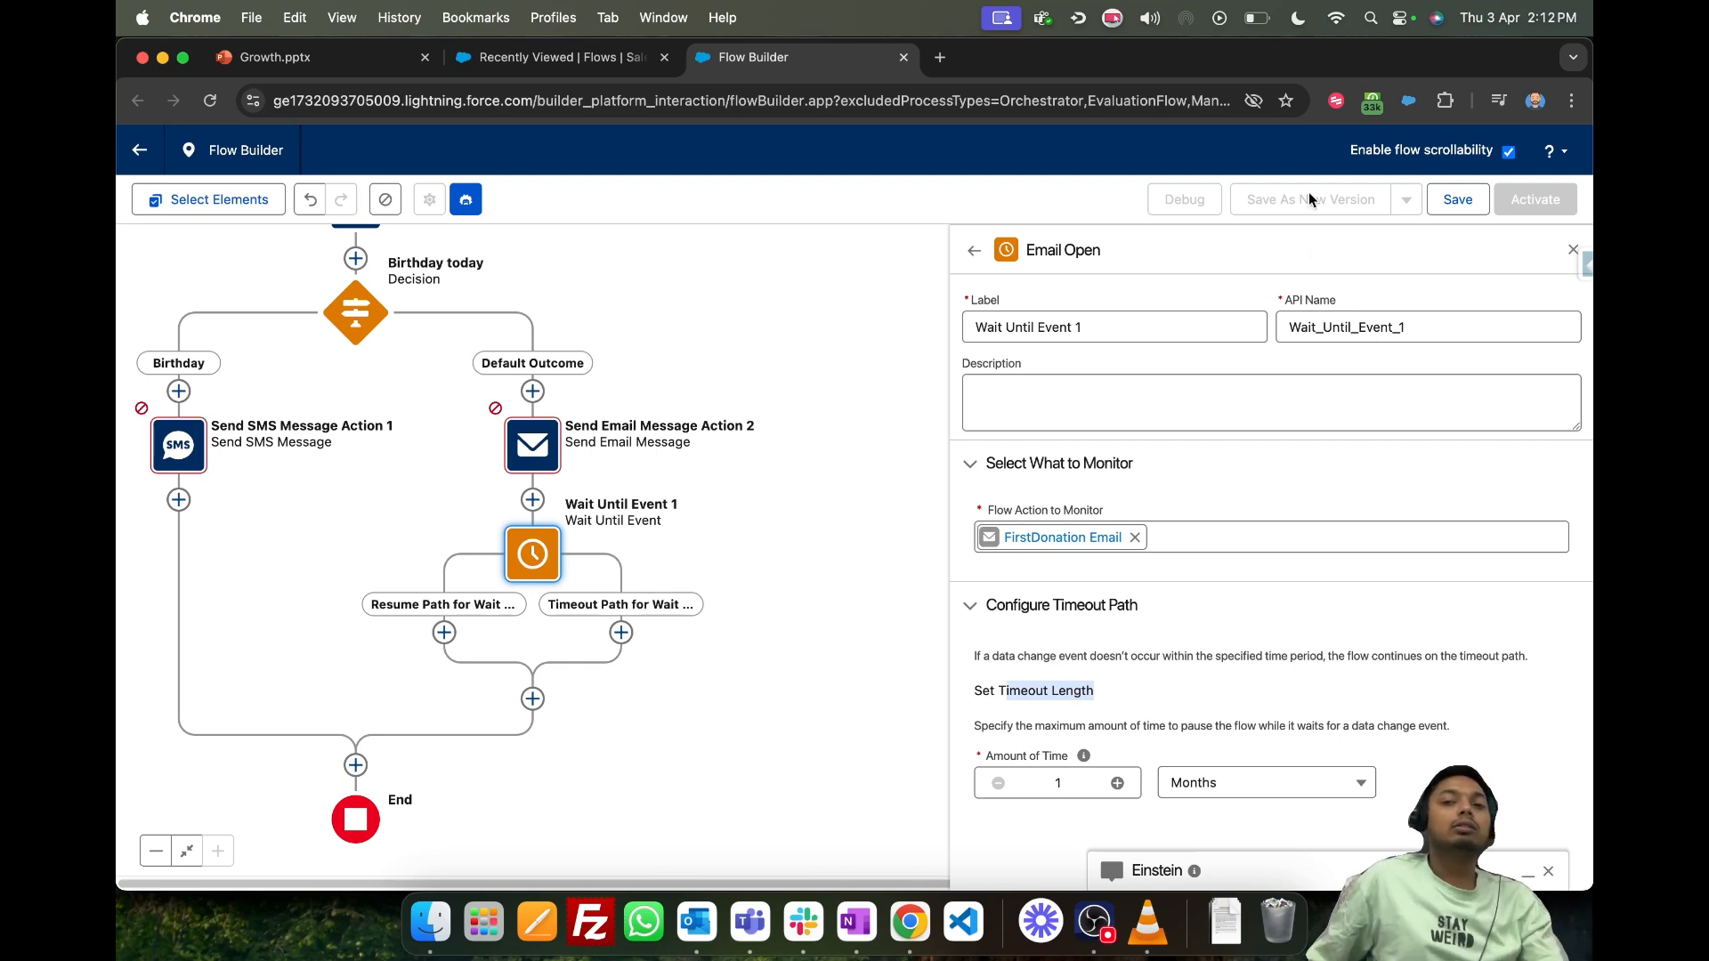
click(1572, 250)
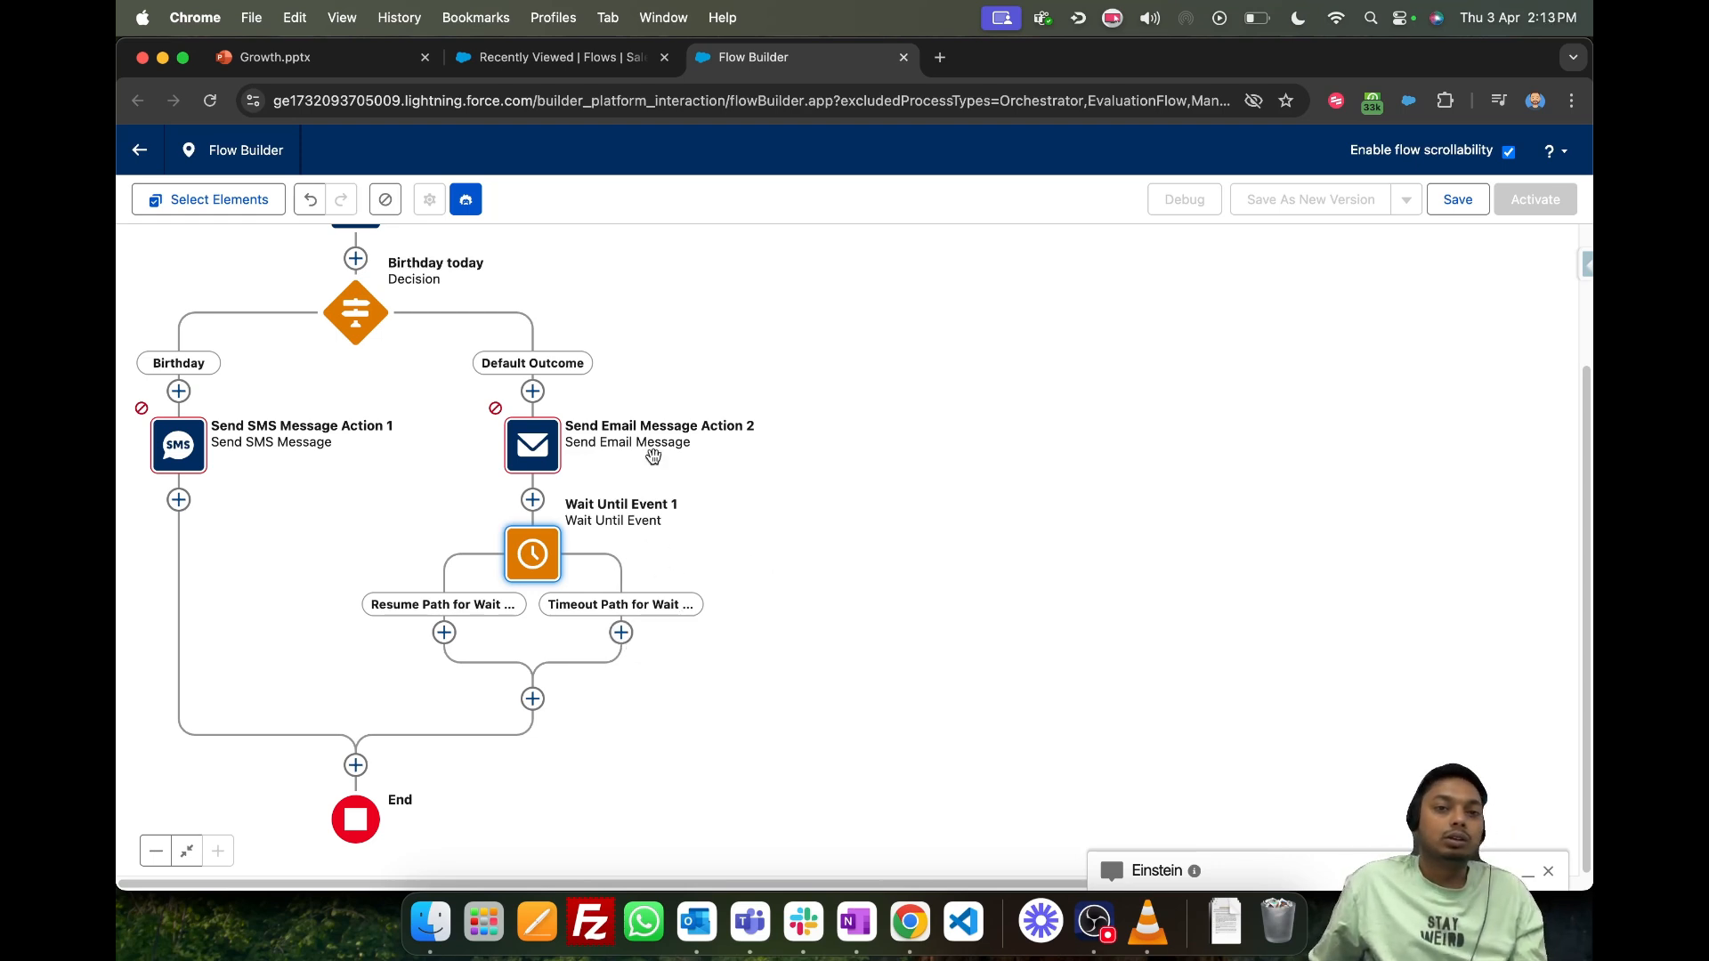
drag(681, 356, 1012, 428)
scroll(1098, 530, up, 3)
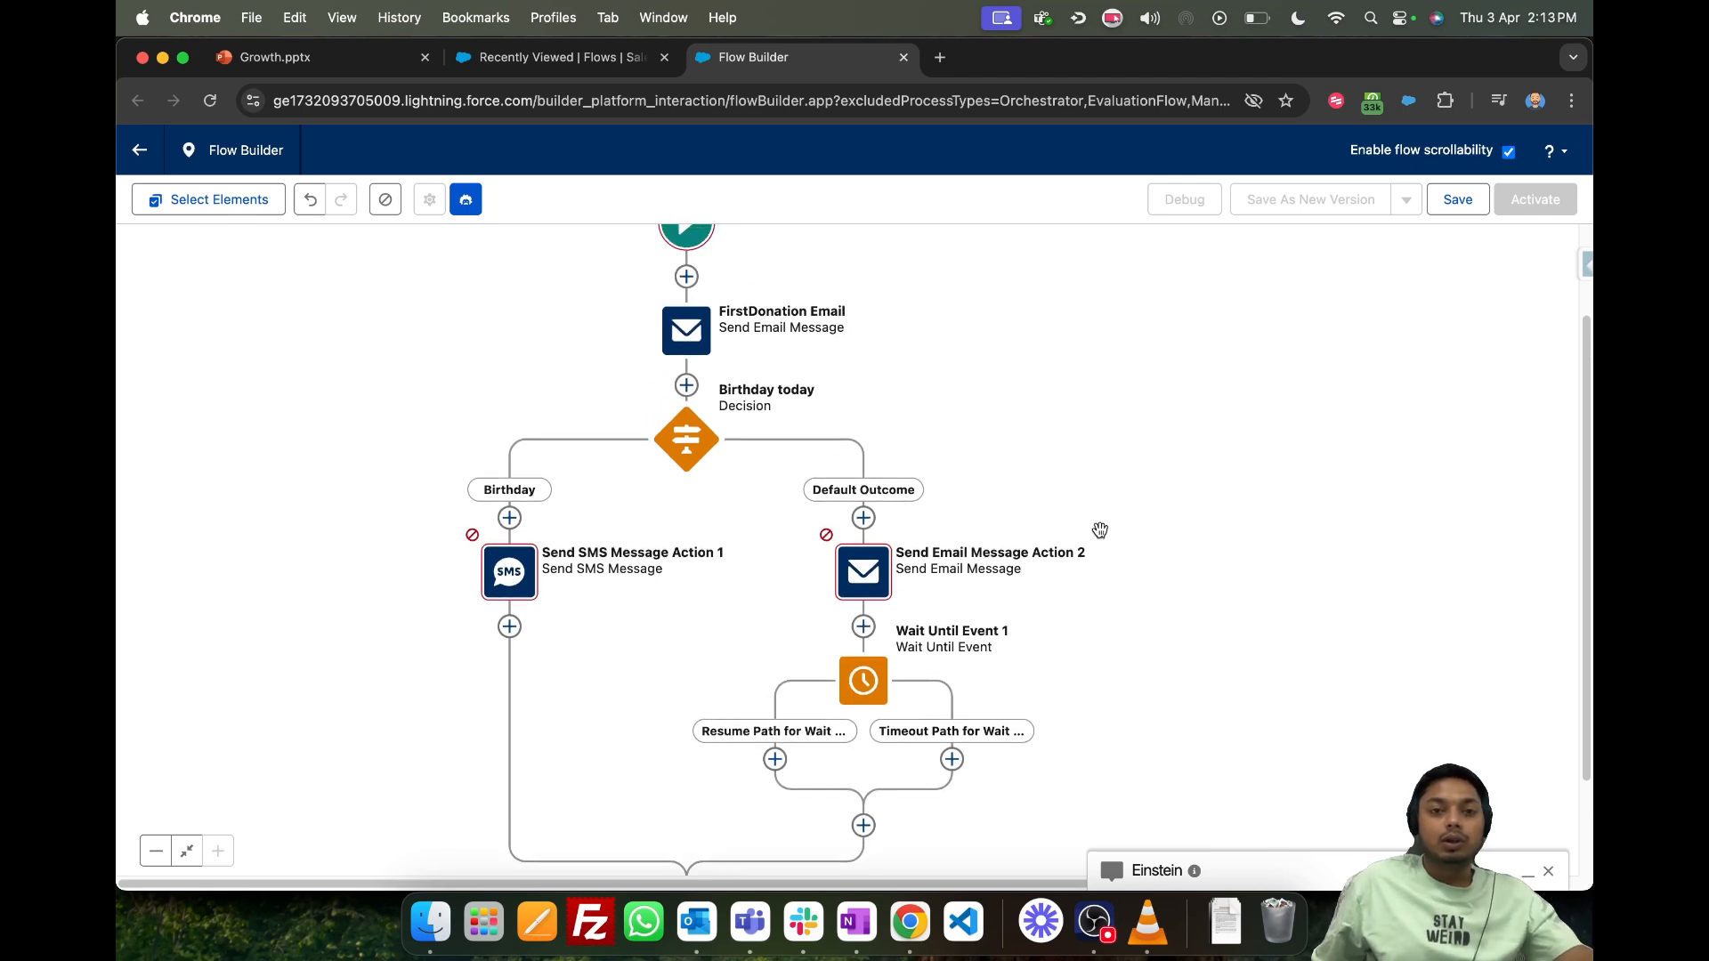
scroll(1215, 464, left, 3)
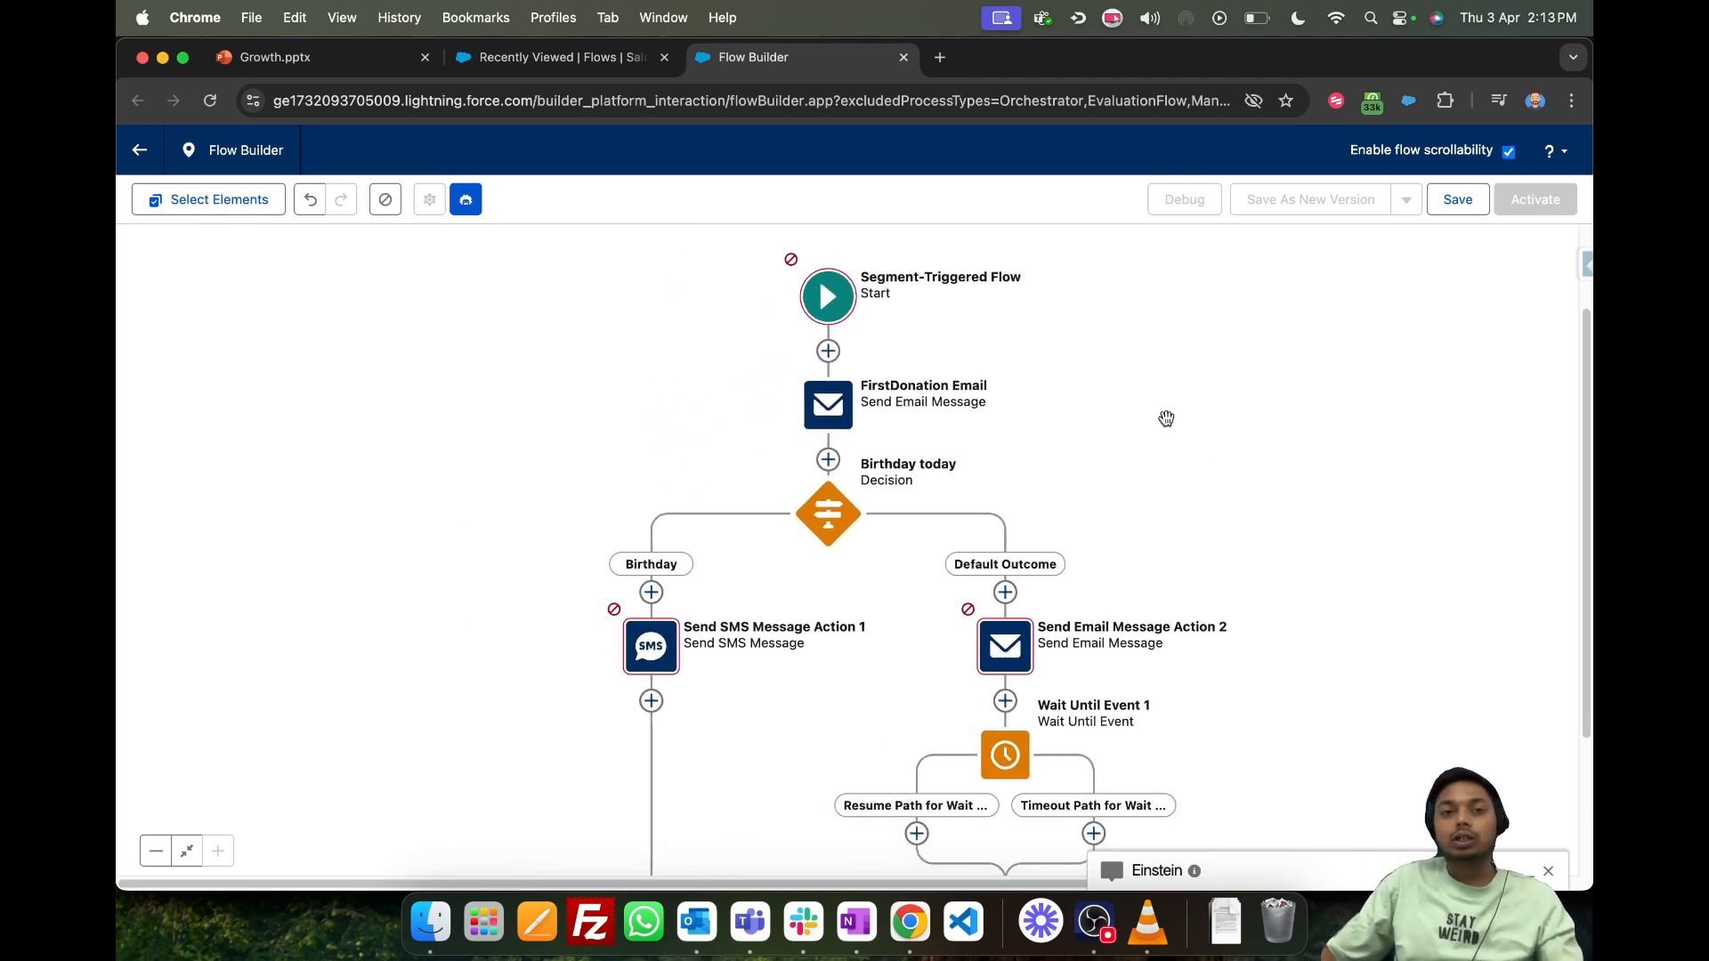
- Switch to the Growth.pptx presentation and show slide 8, Cloud pages Vs CMS Workspace
click(507, 56)
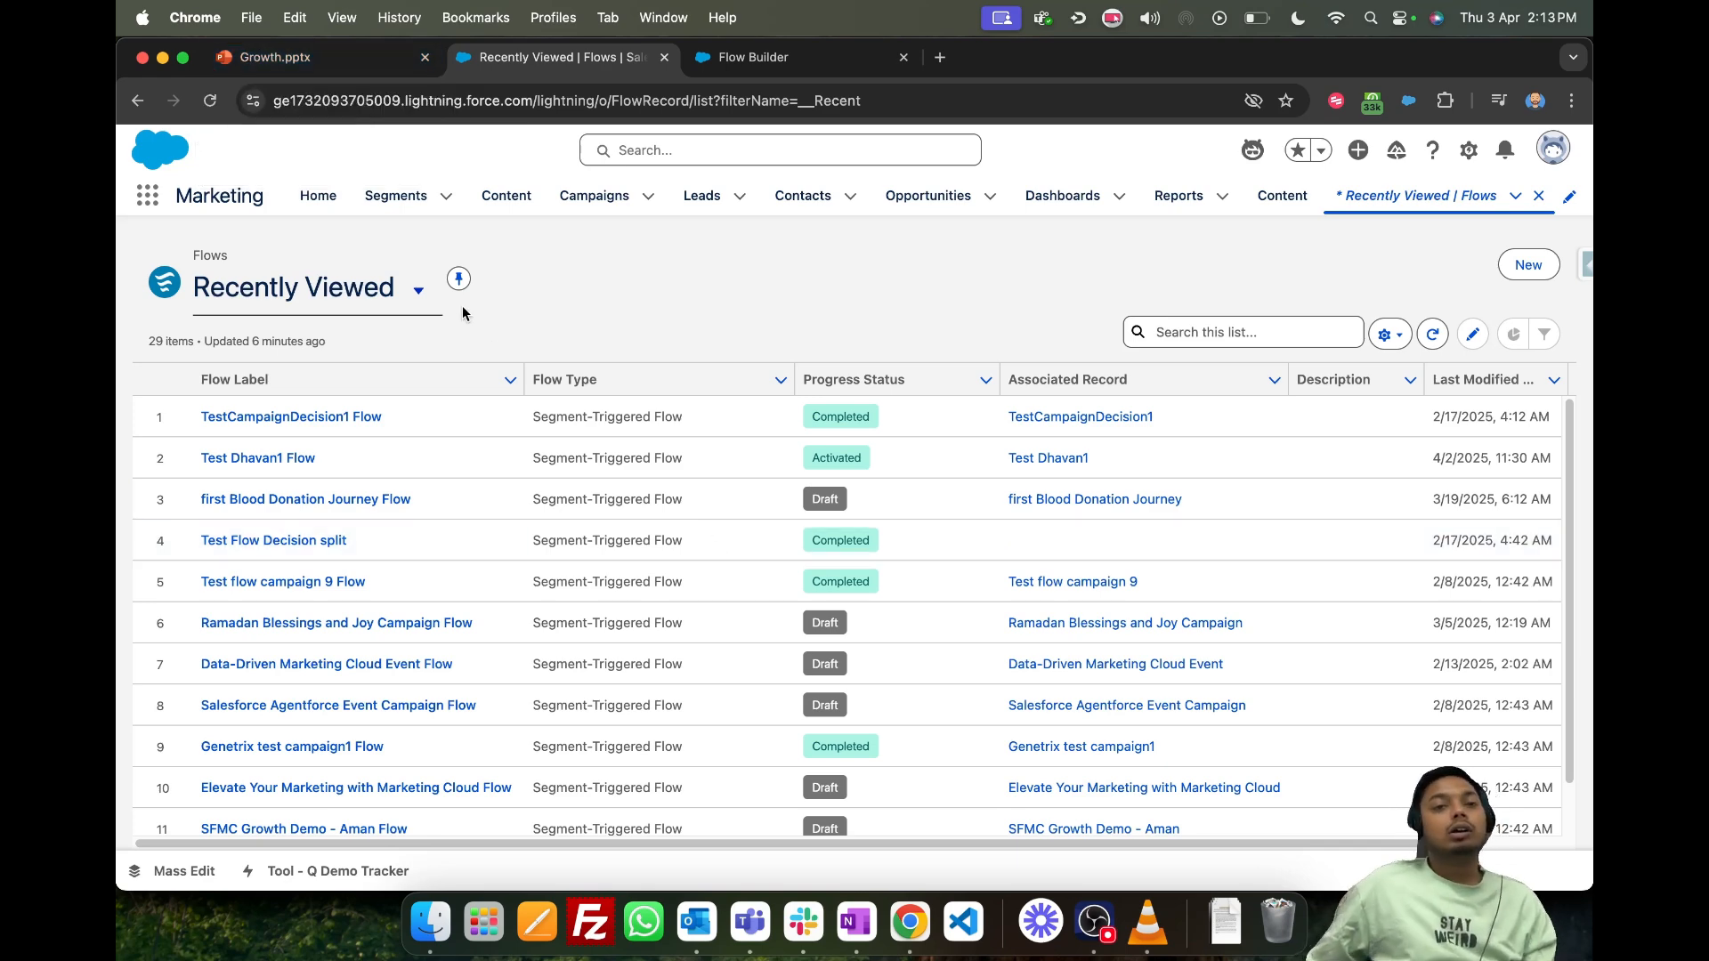
key(ctrl+shift+Tab)
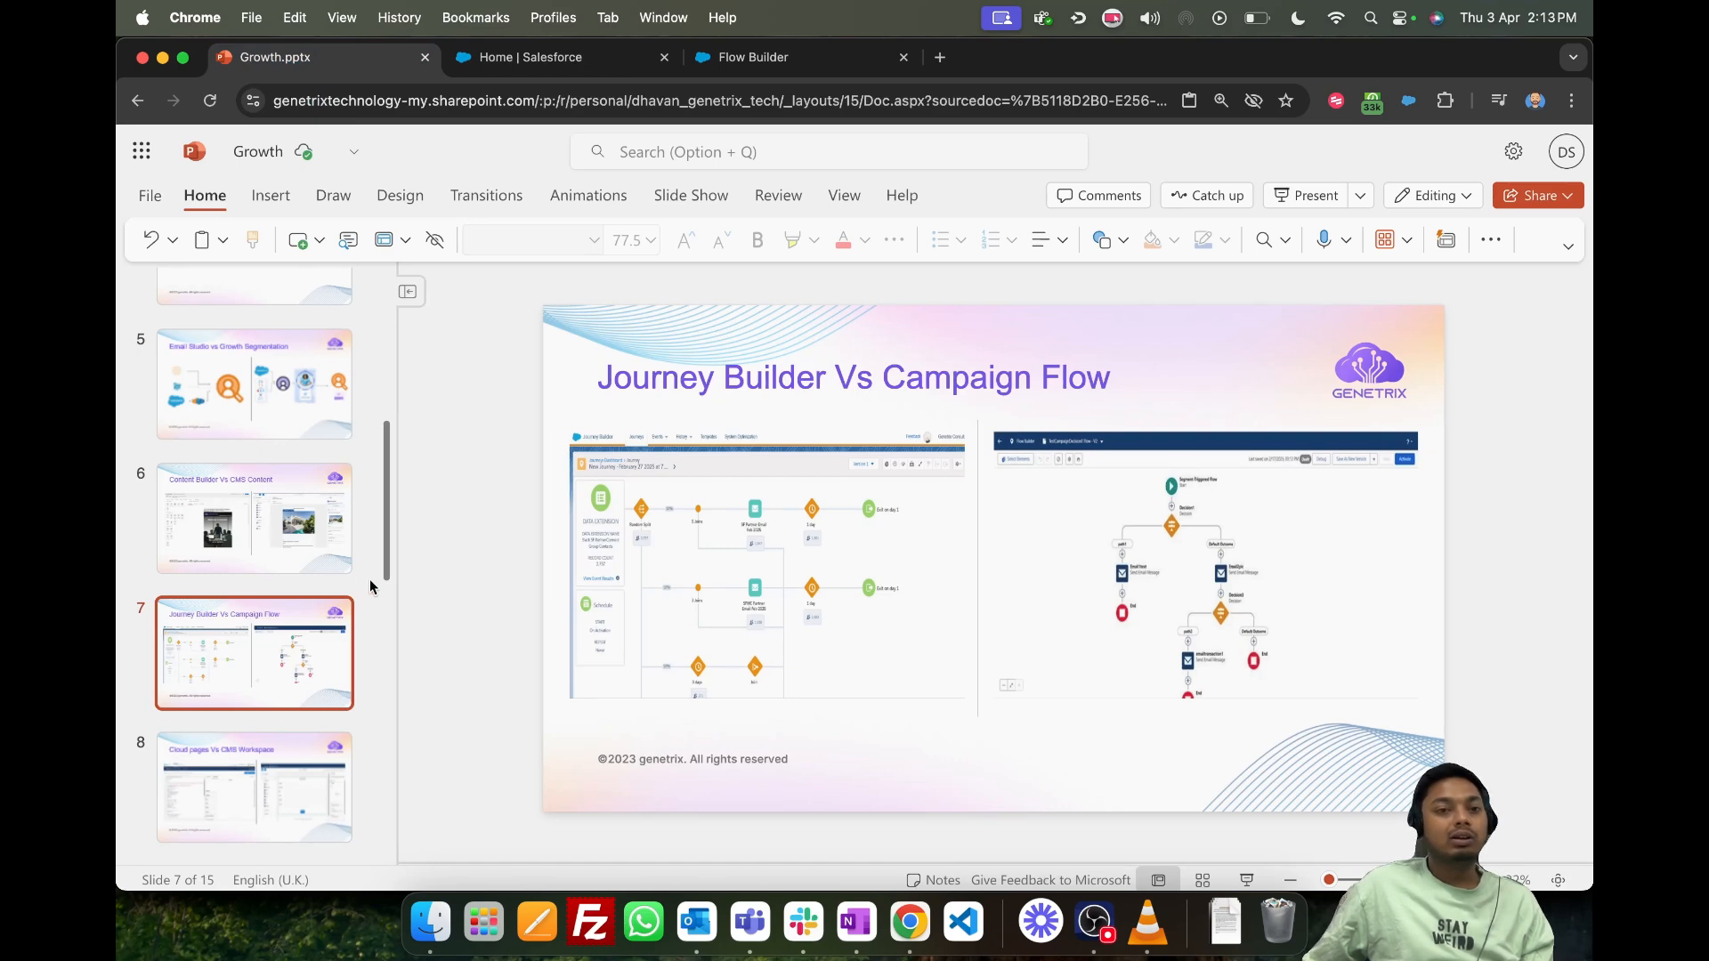
scroll(376, 573, down, 5)
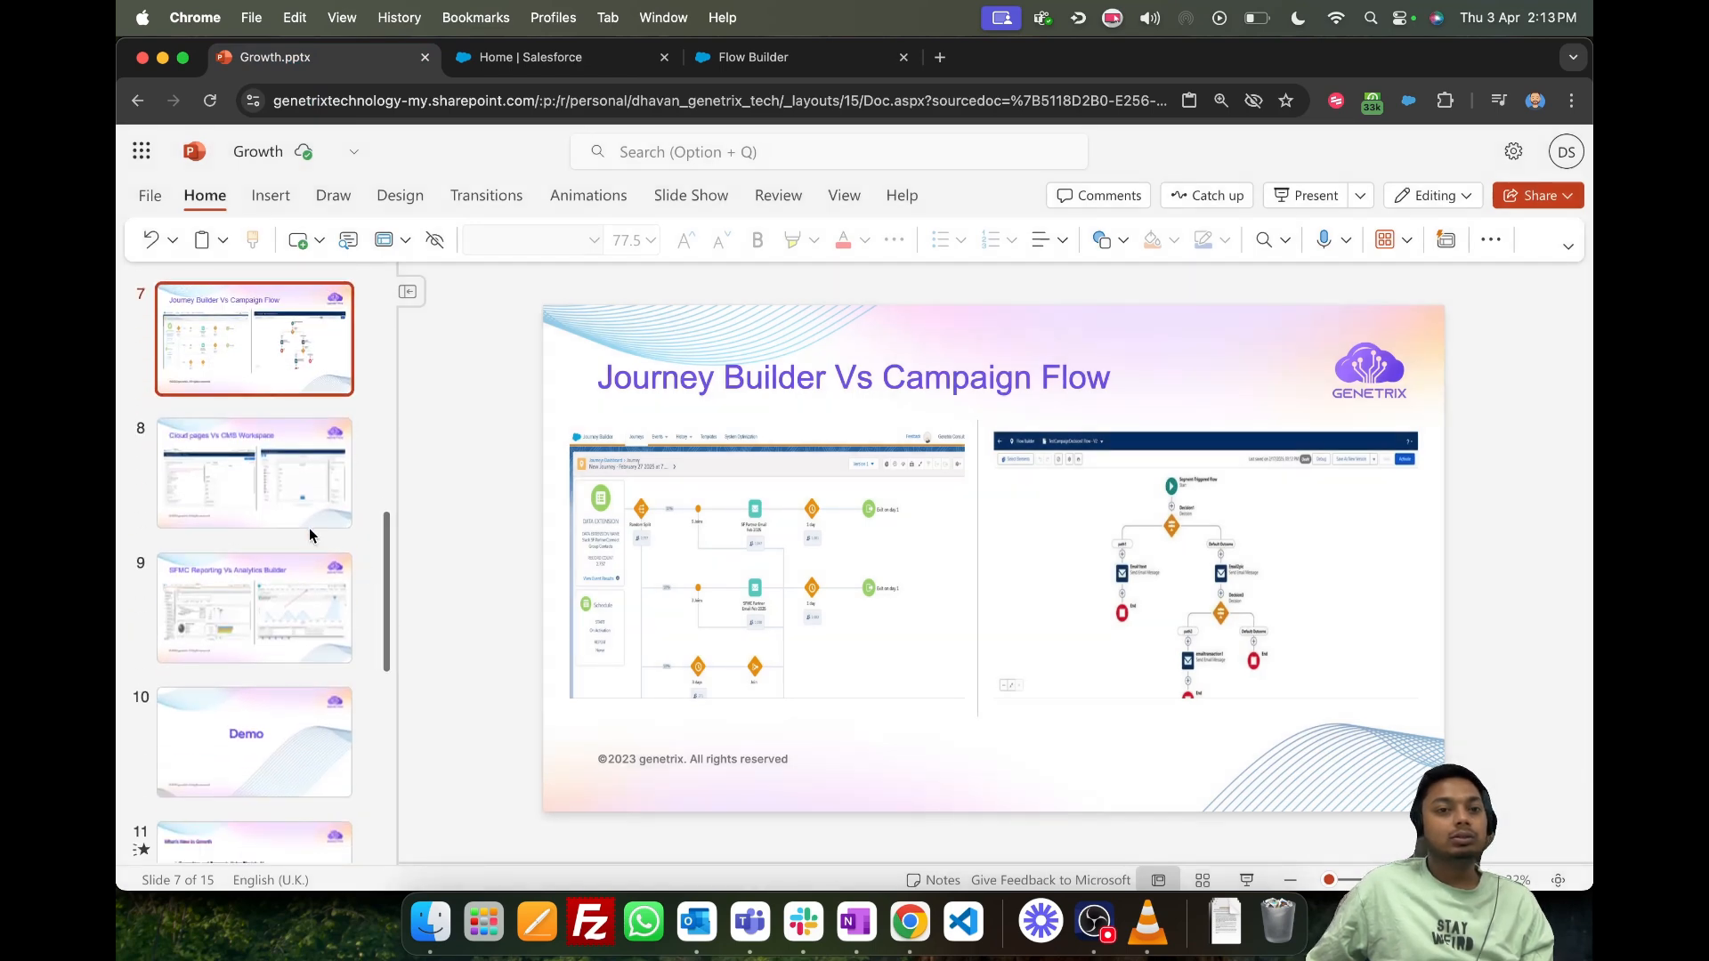
click(243, 505)
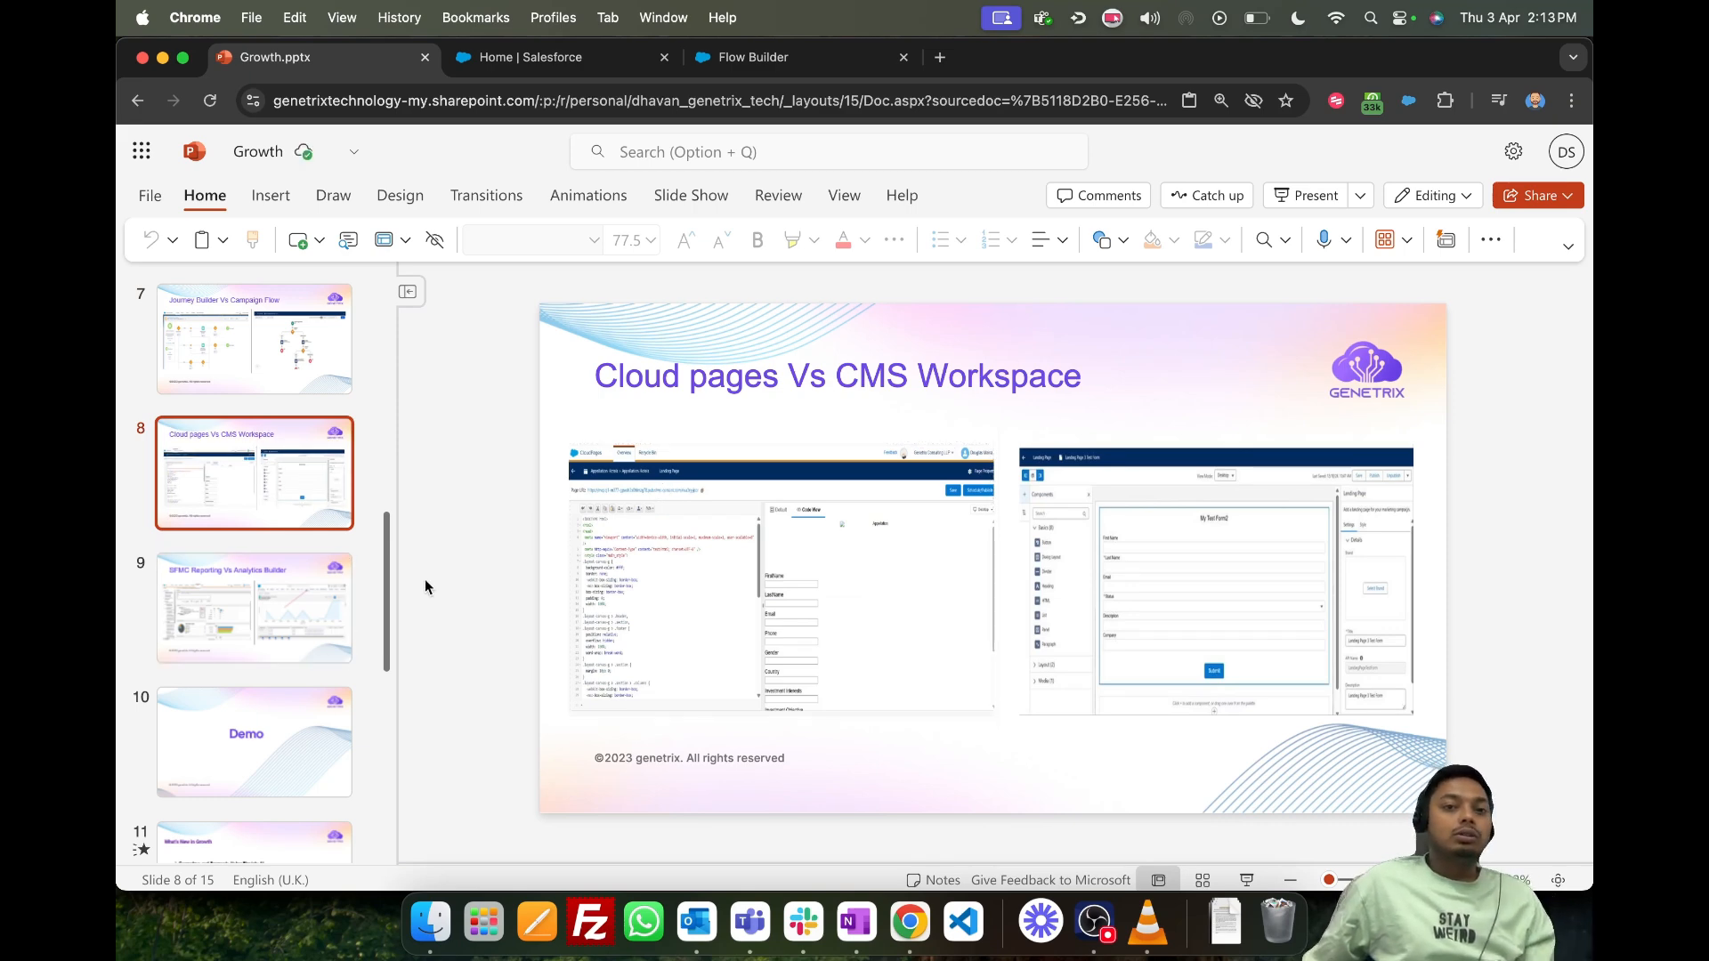
- Switch back to Salesforce and open the WorkspaceGentrix1 workspace from the list of CMS workspaces
click(582, 62)
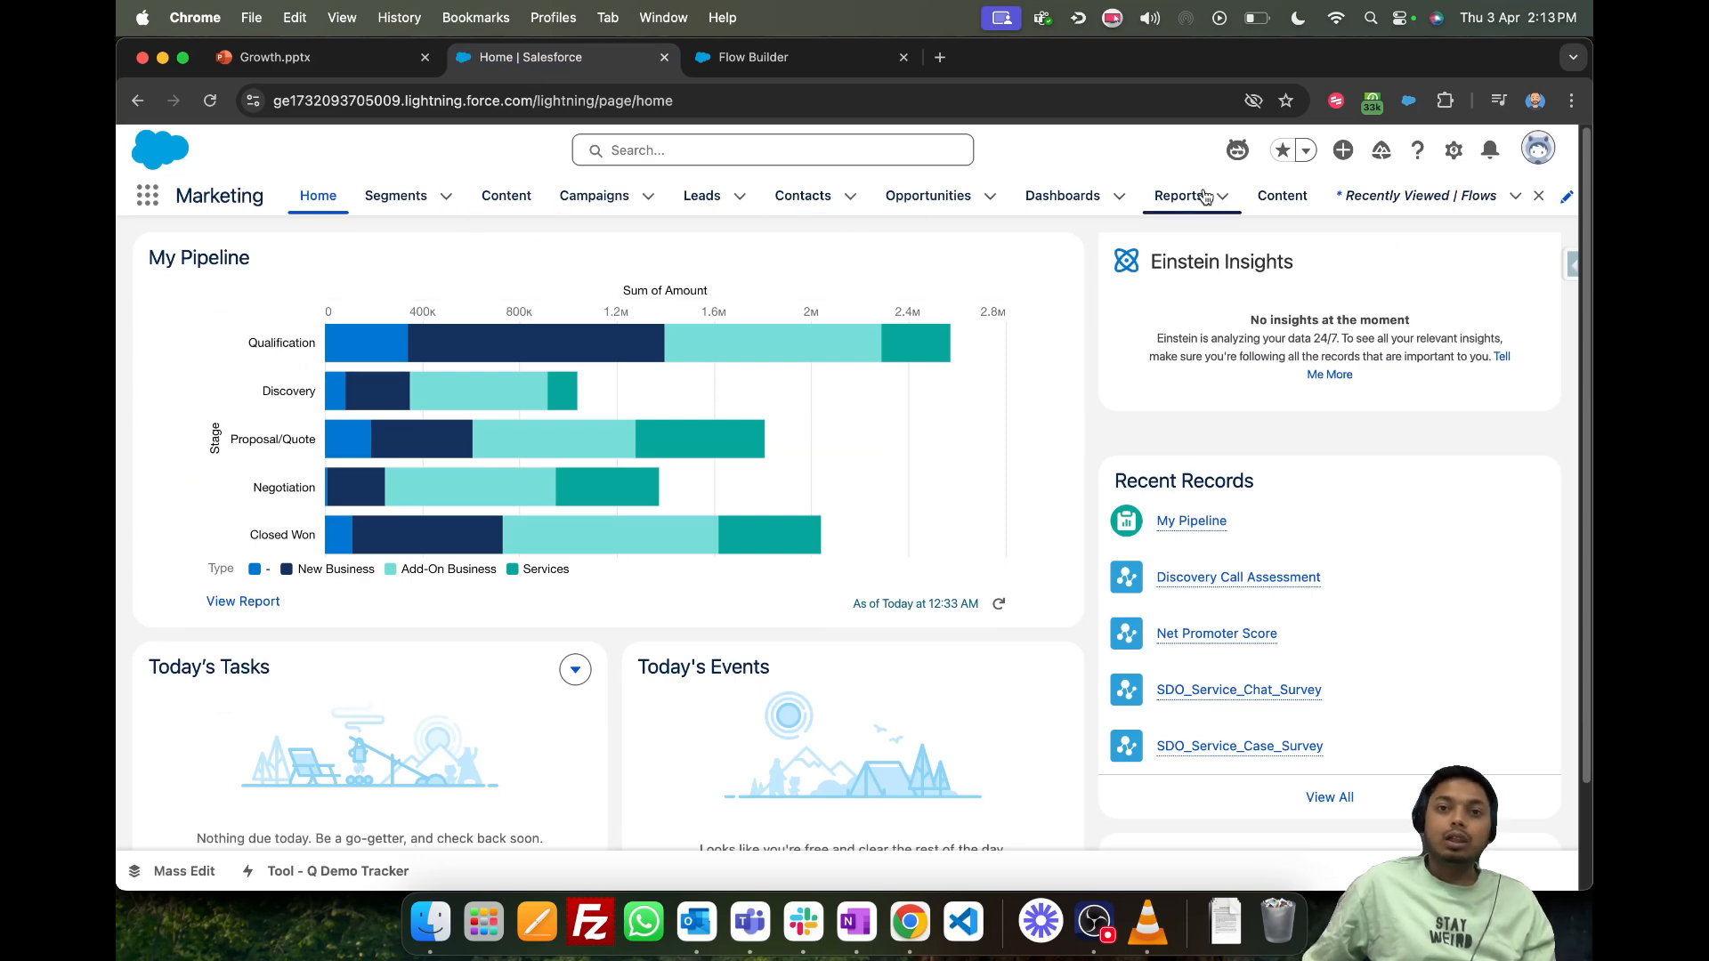
click(1272, 203)
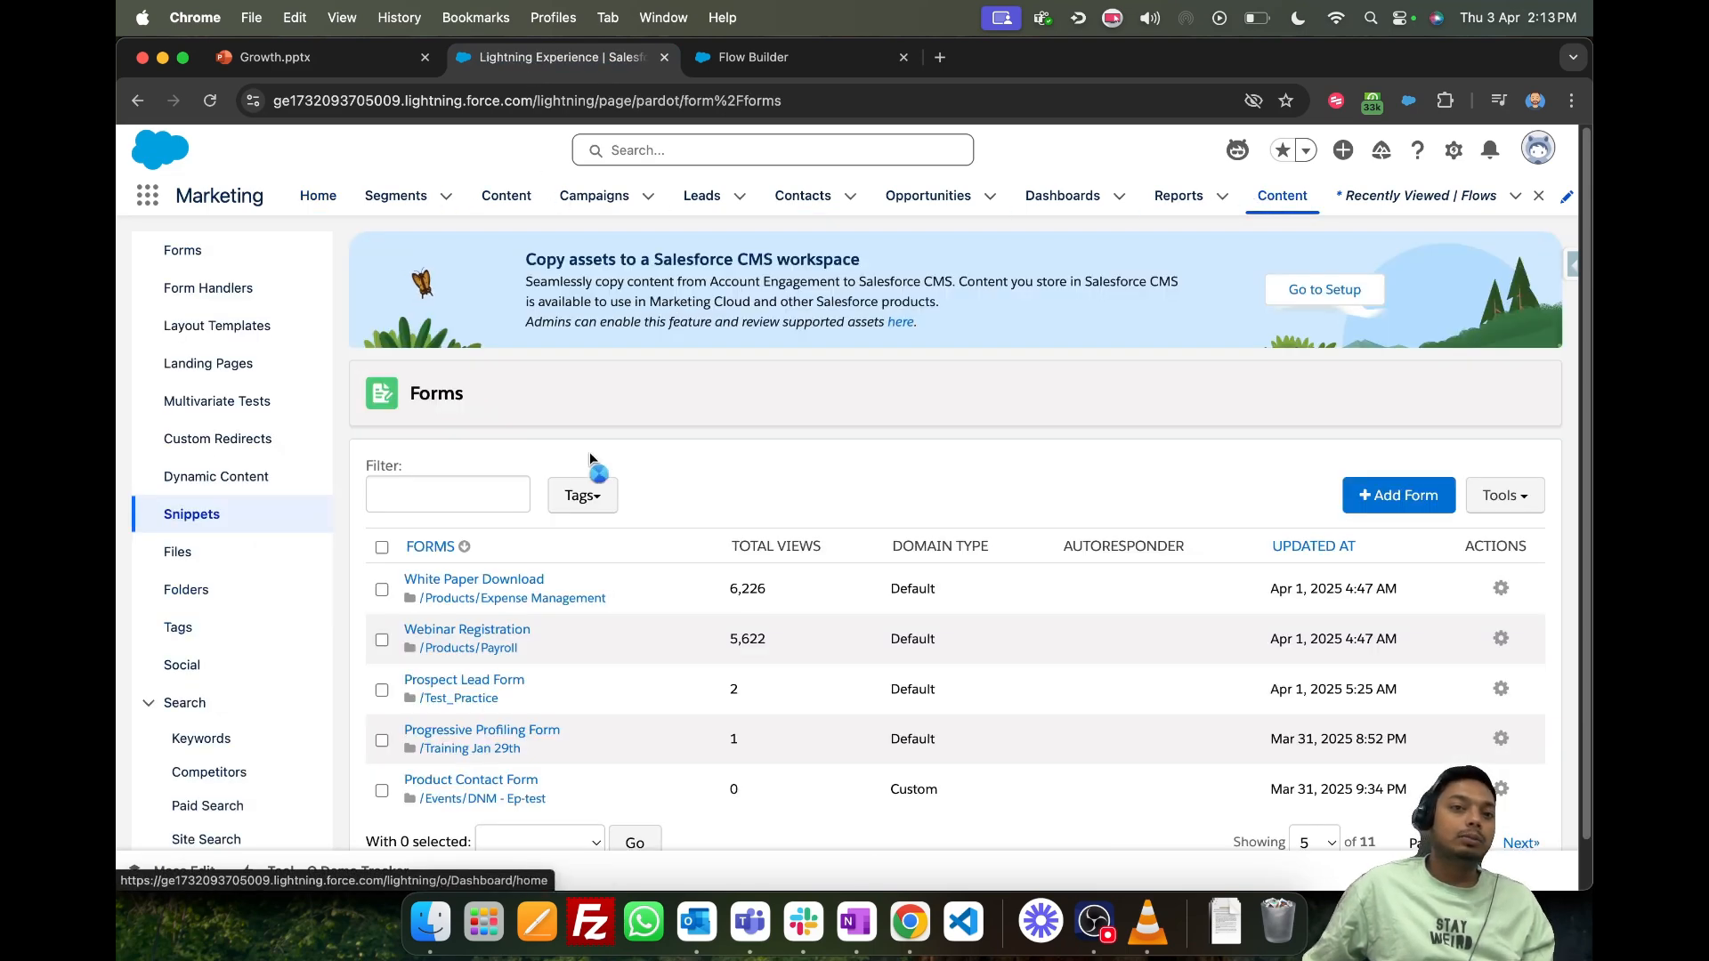
click(505, 199)
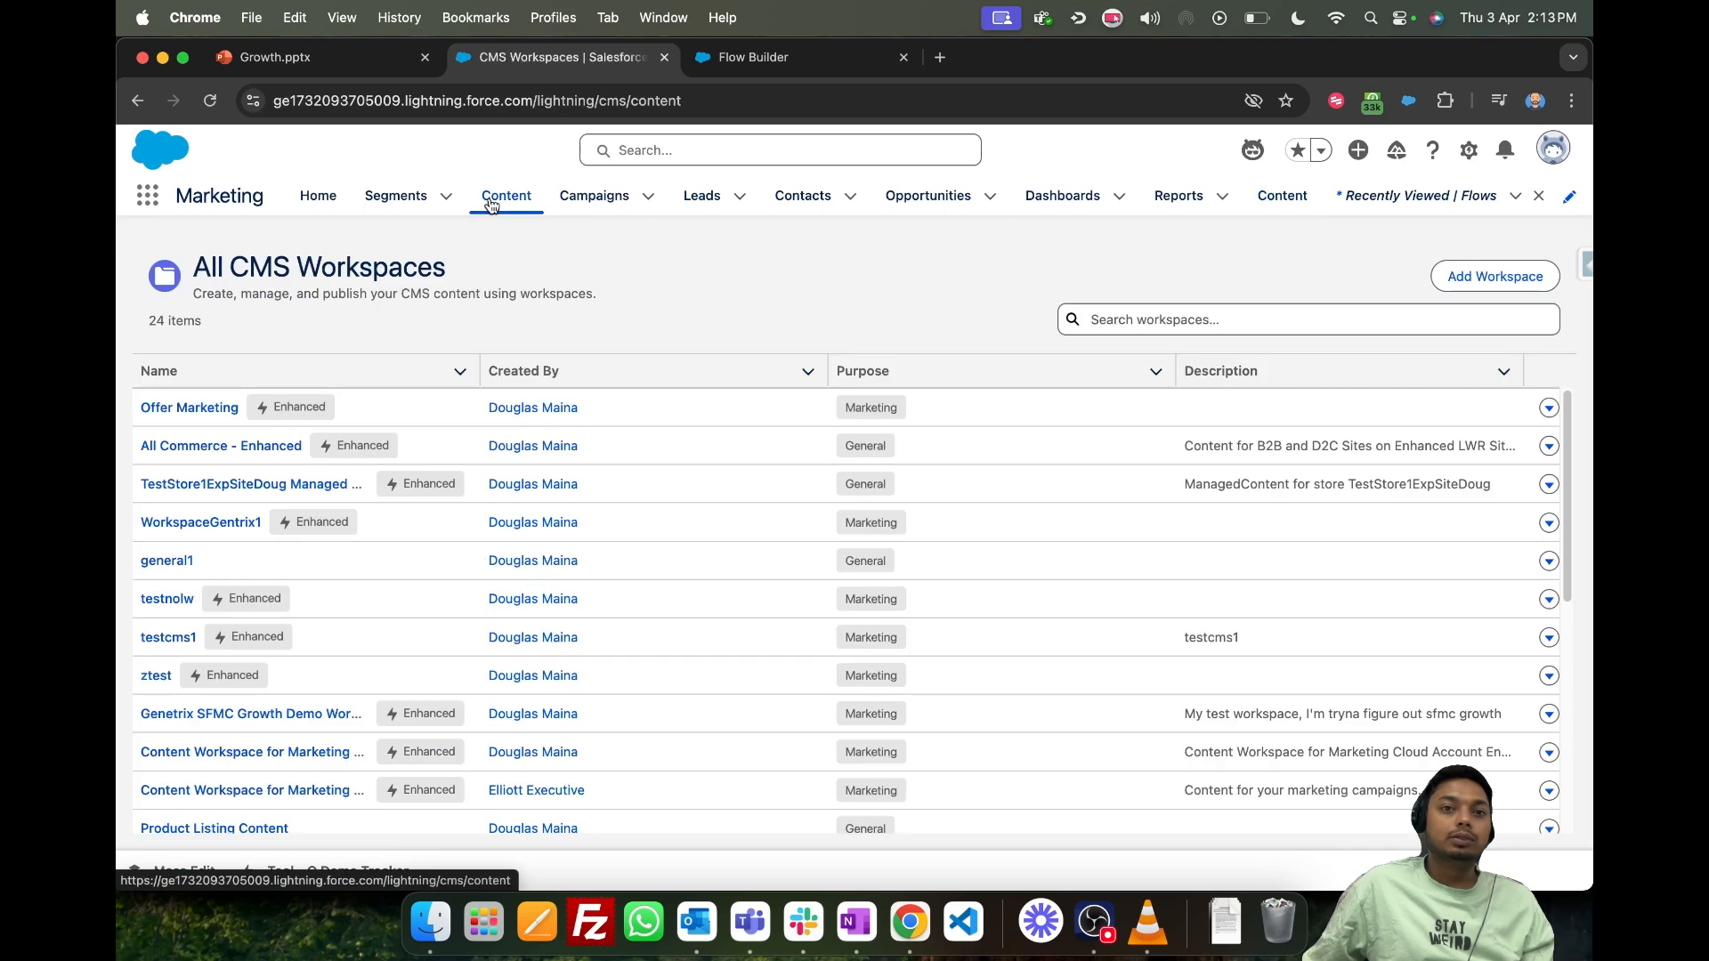
click(200, 522)
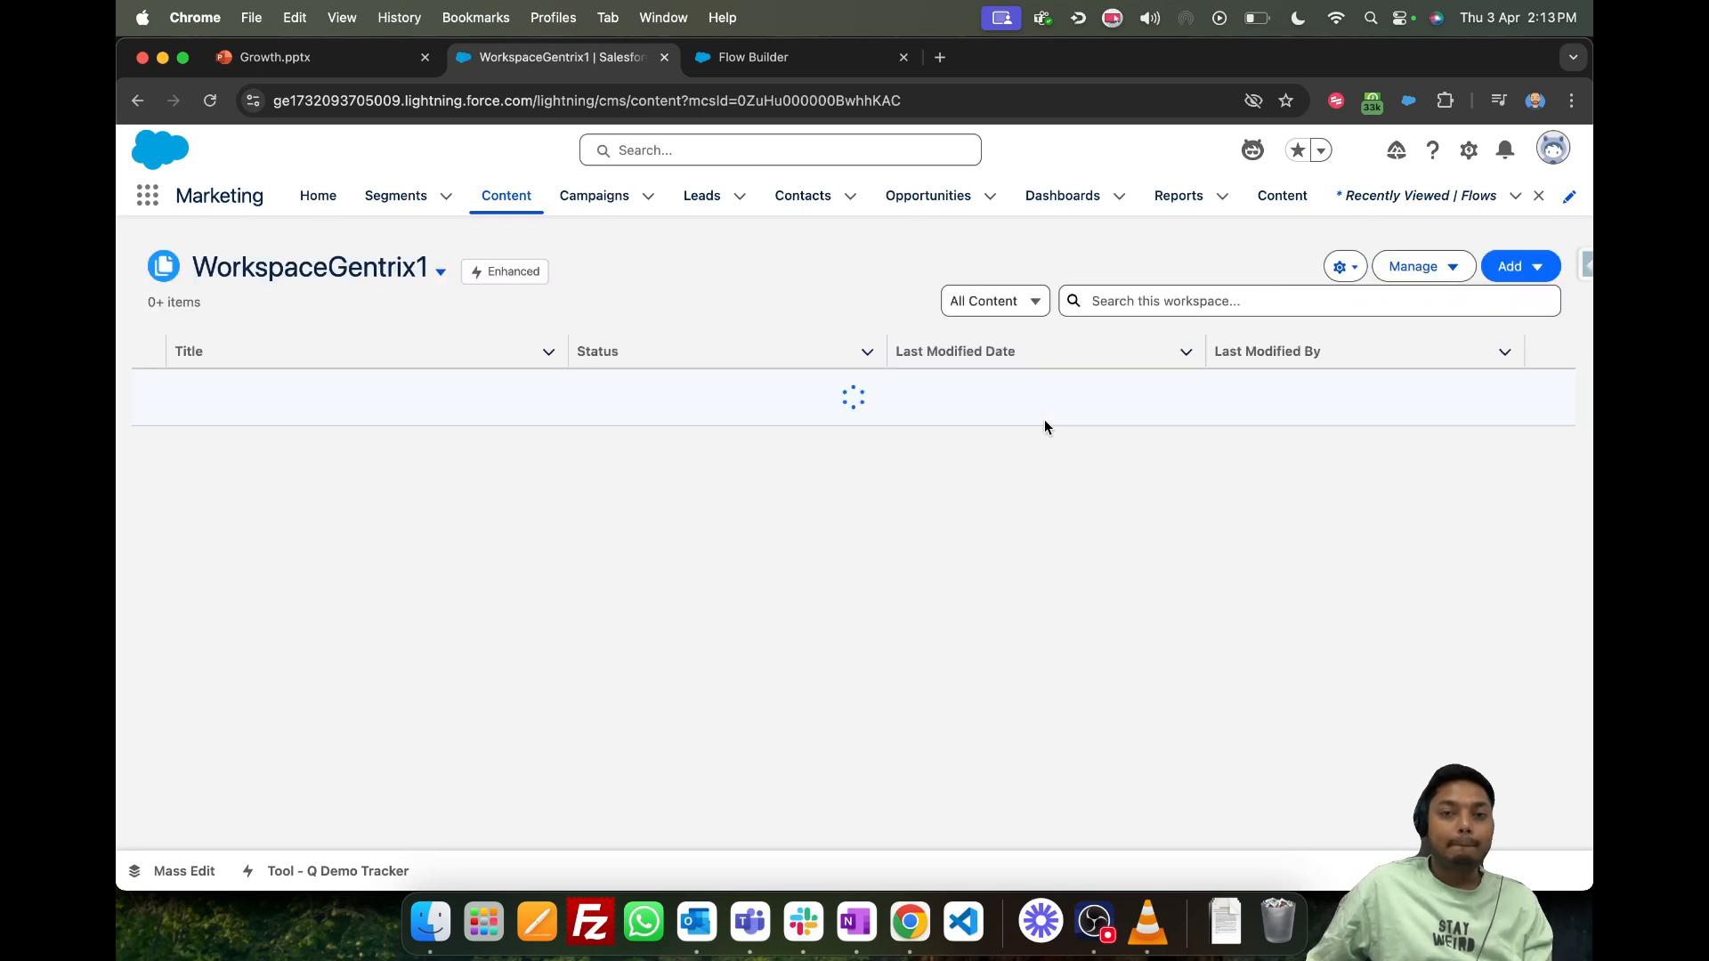
- Create new CMS content of the Landing Page type in WorkspaceGentrix1
click(1527, 268)
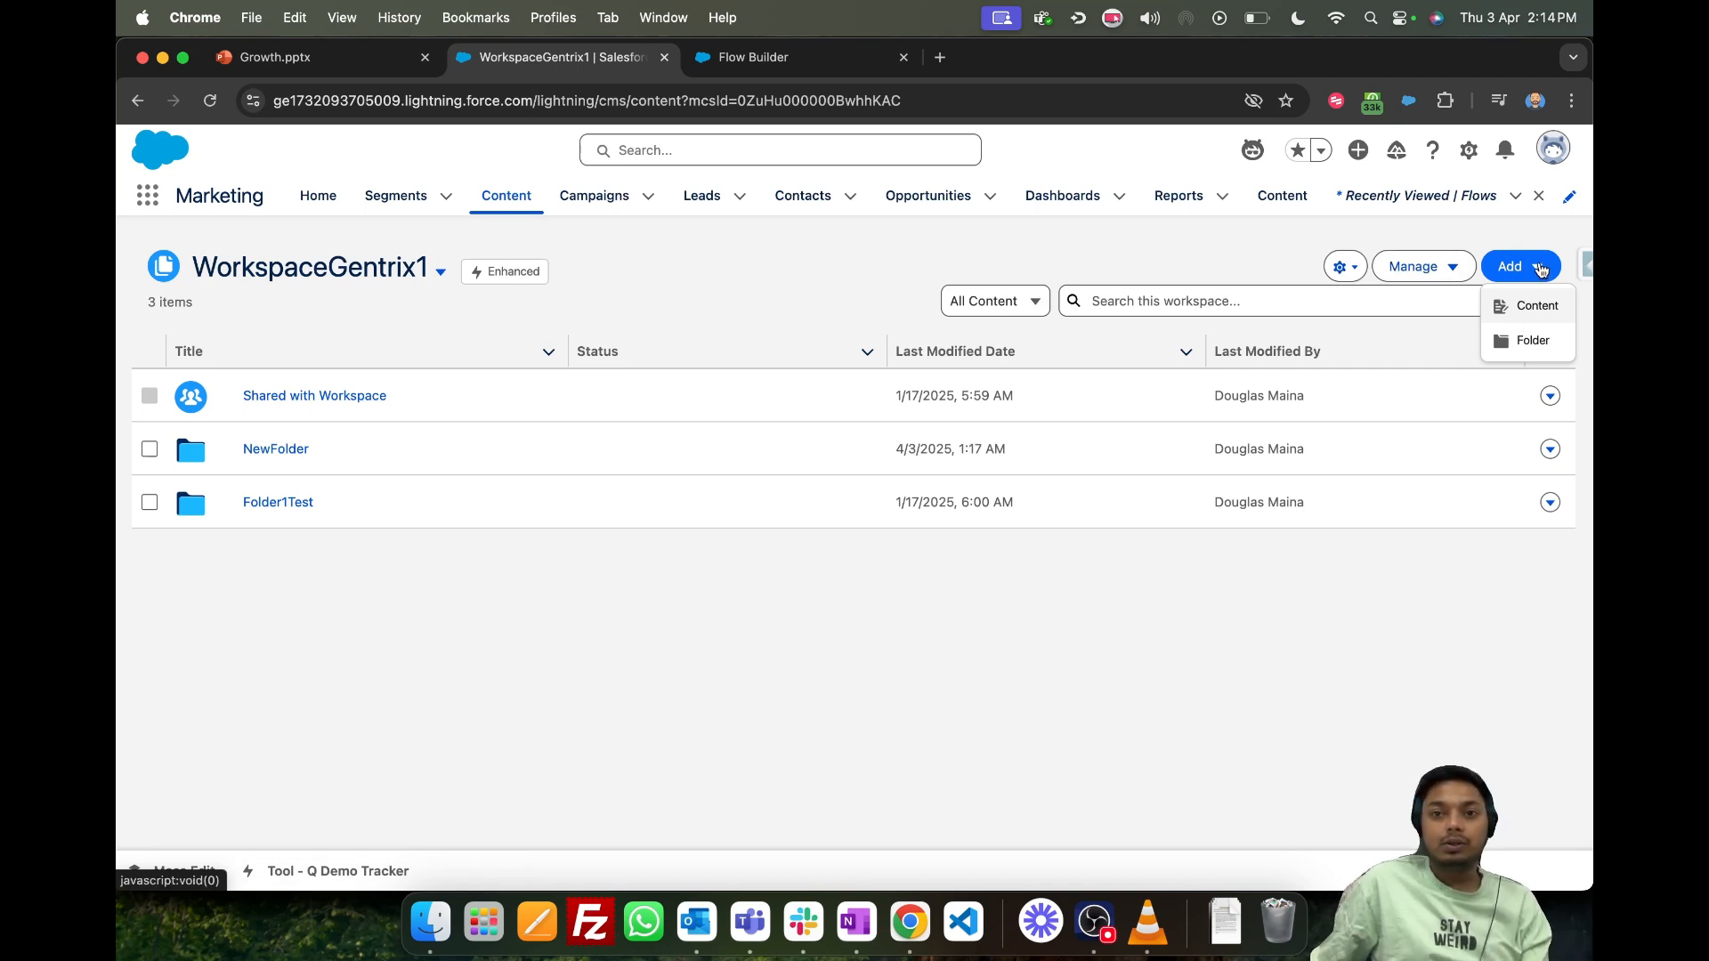
click(594, 654)
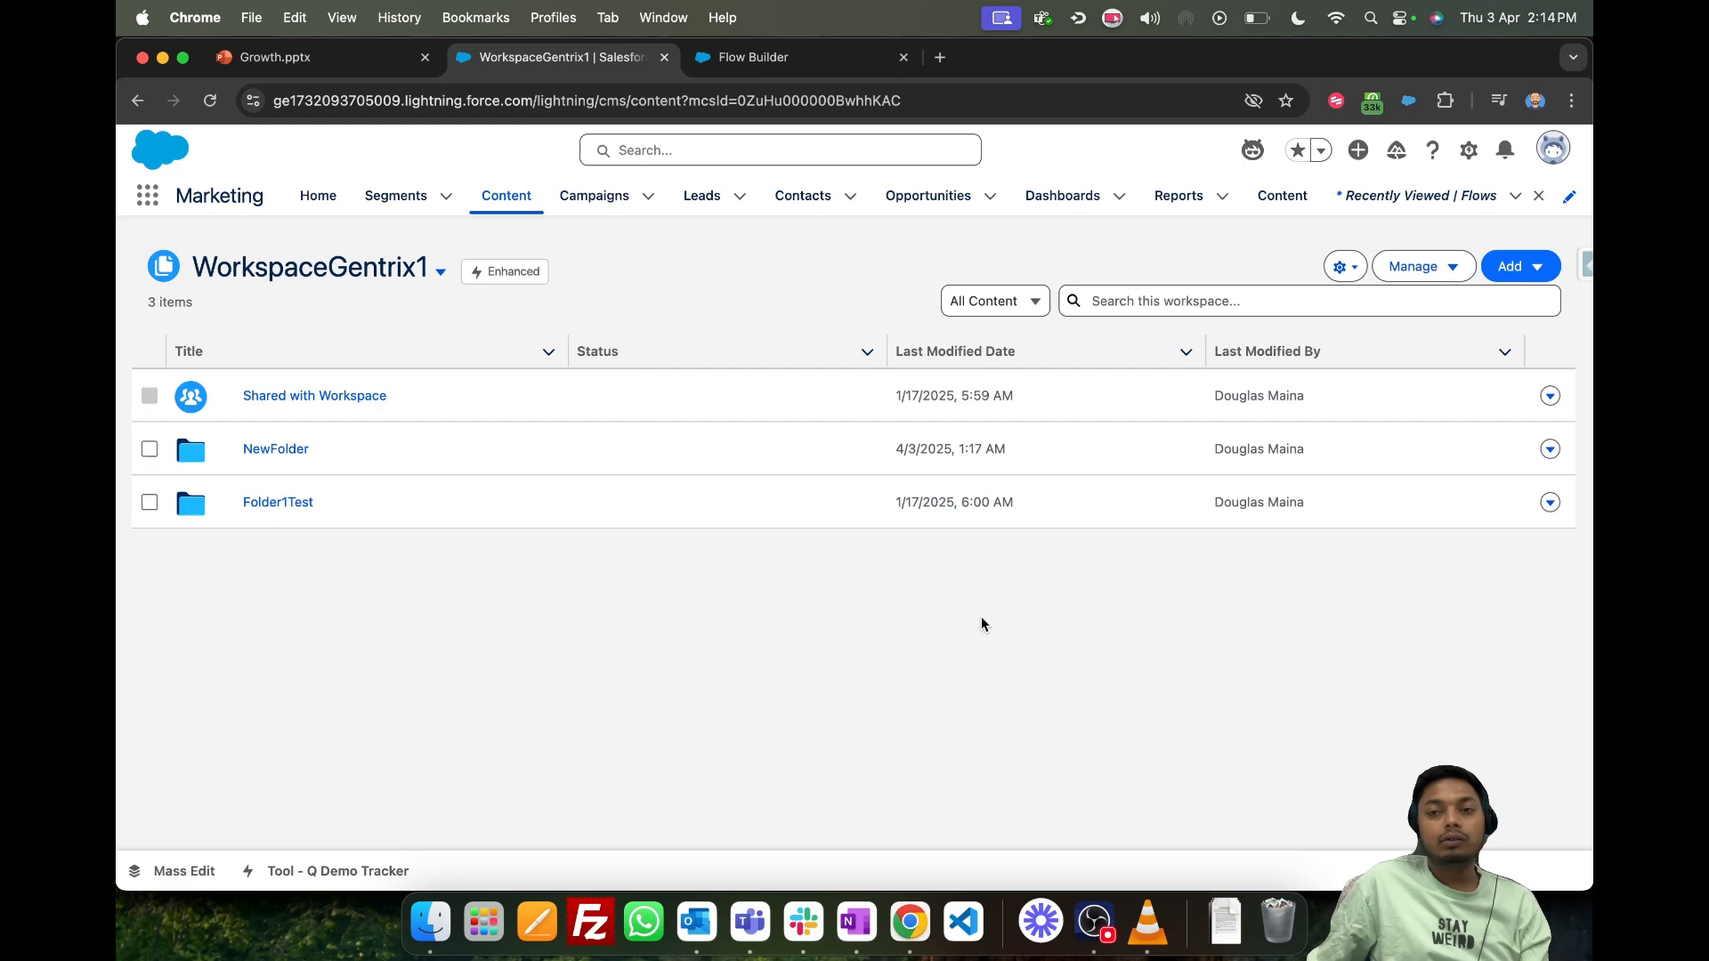
click(1527, 268)
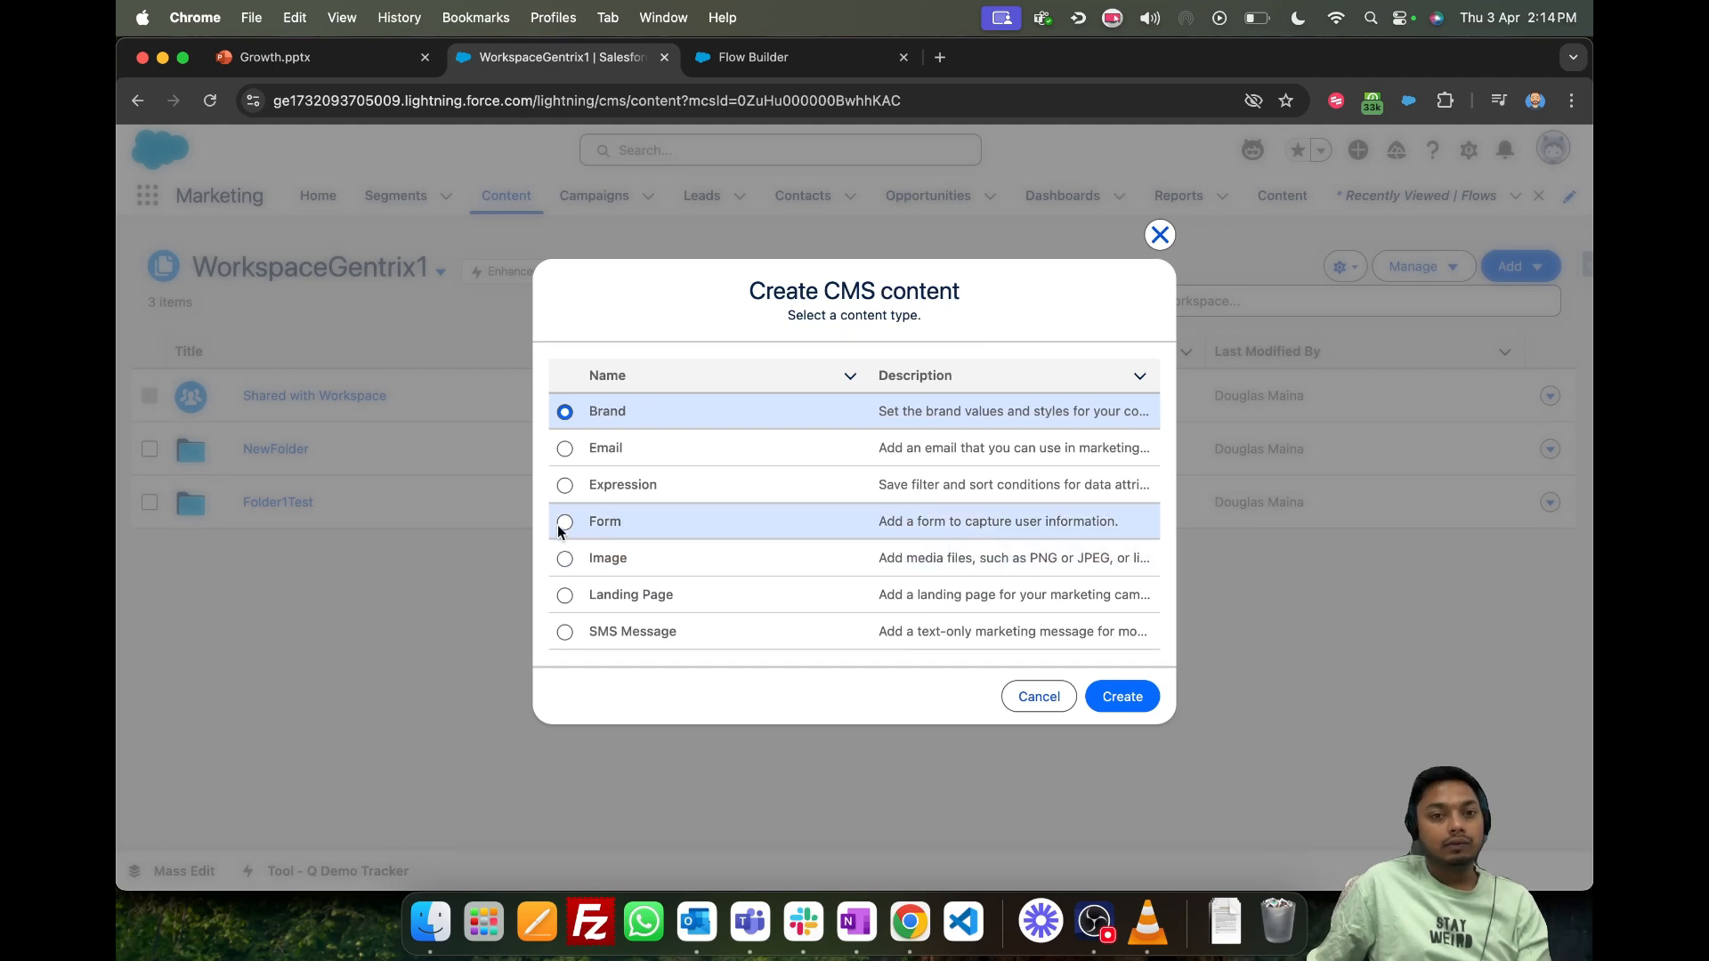
click(563, 601)
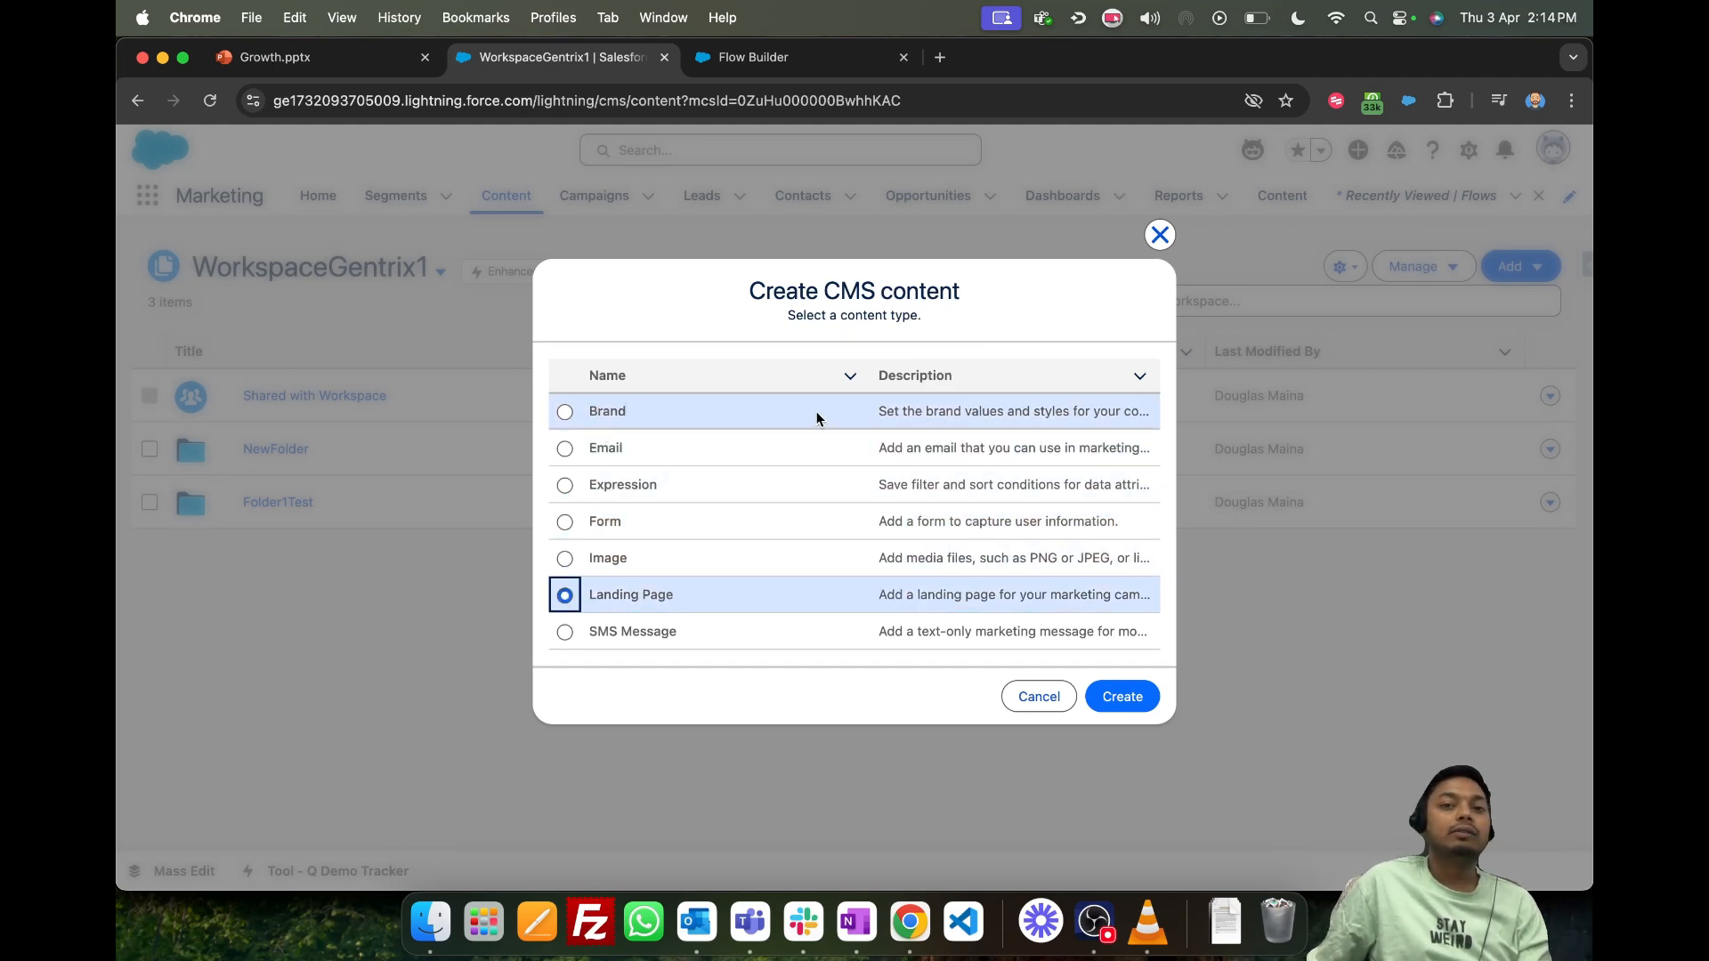
click(564, 523)
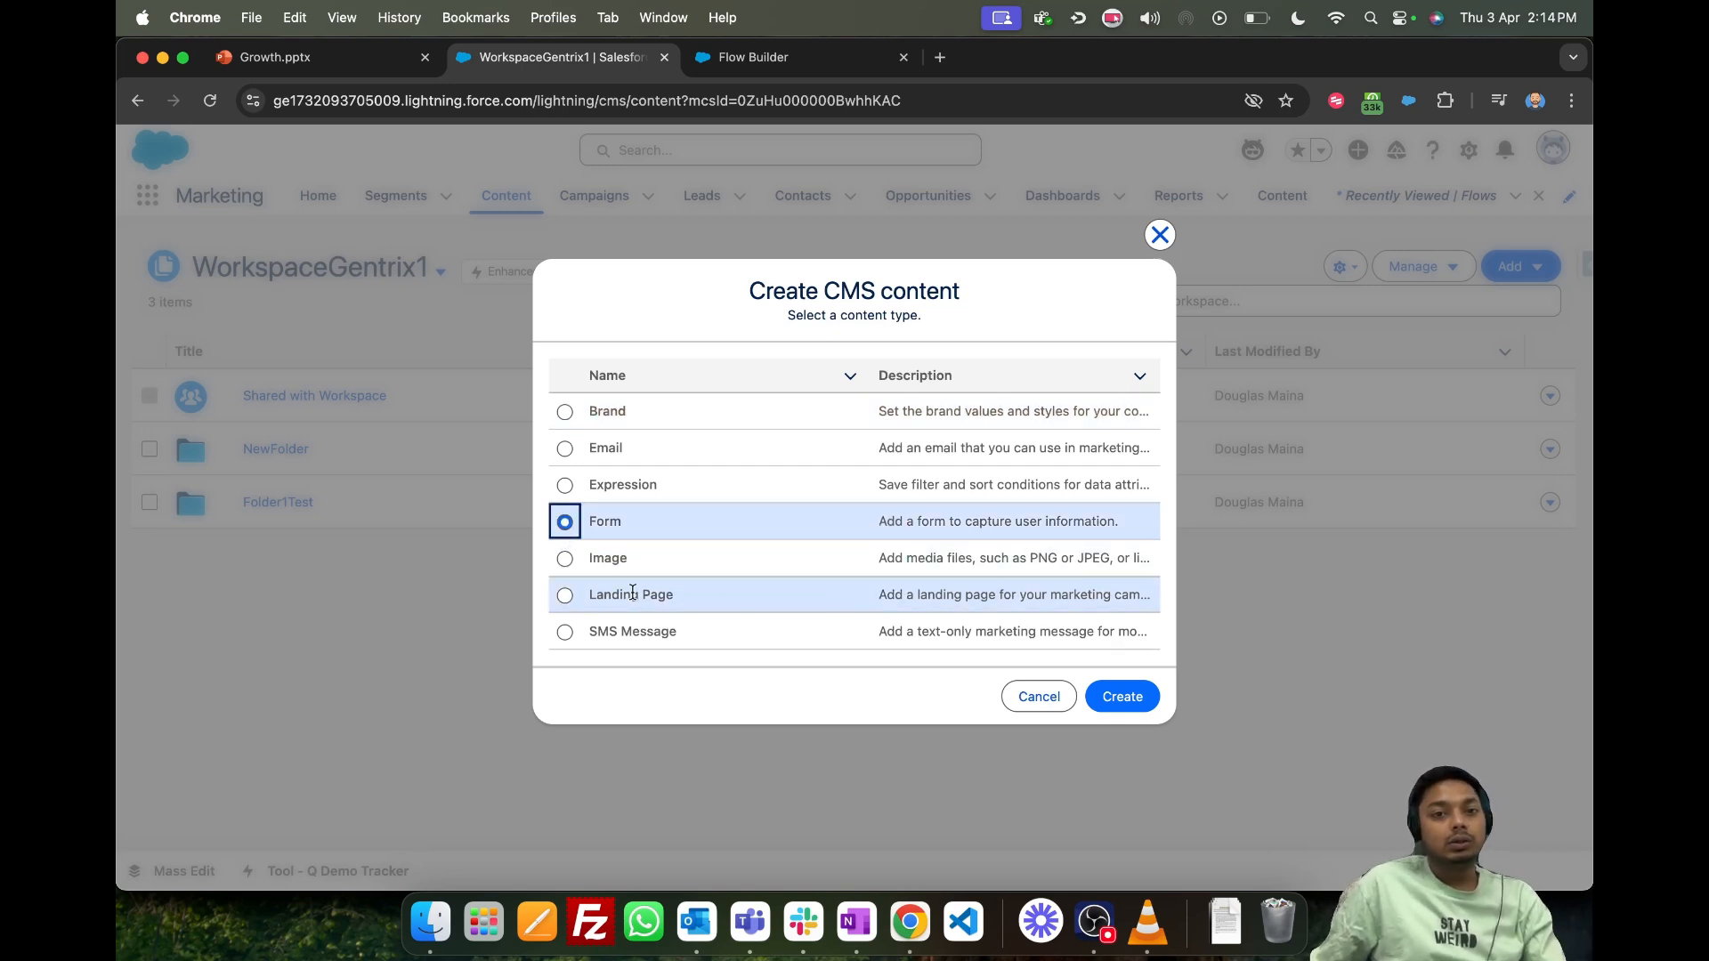
click(564, 595)
click(1120, 696)
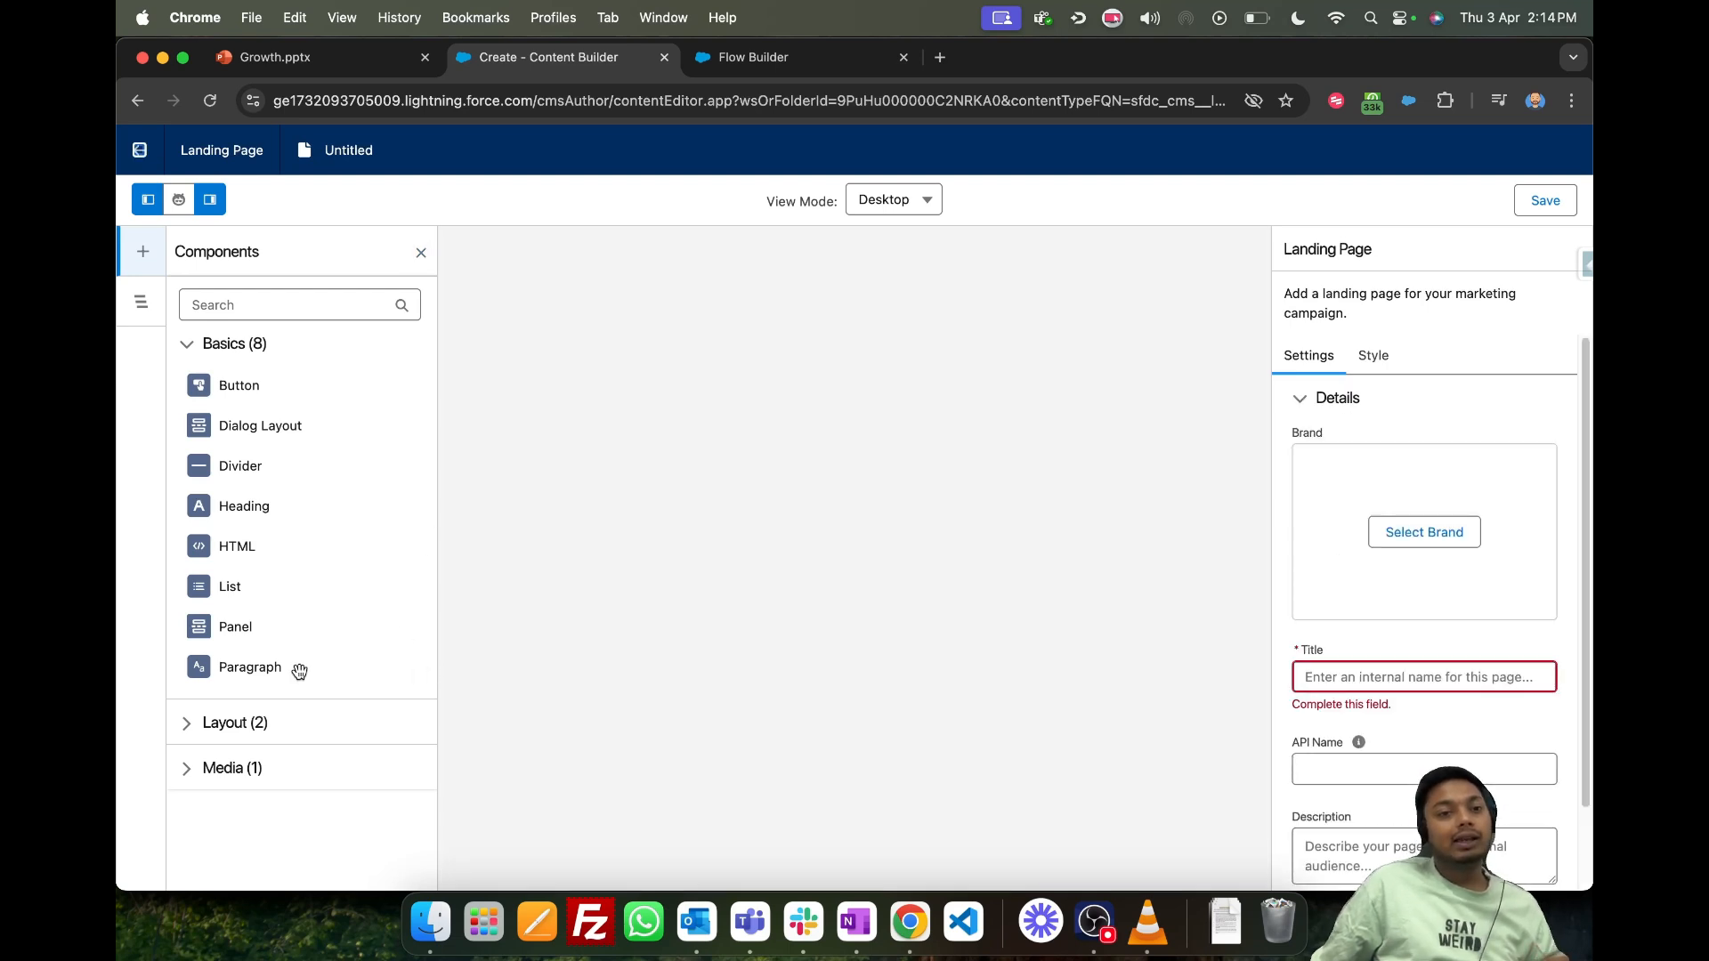
- Place a Form layout component on the blank landing page and view its form selection dialog
click(185, 722)
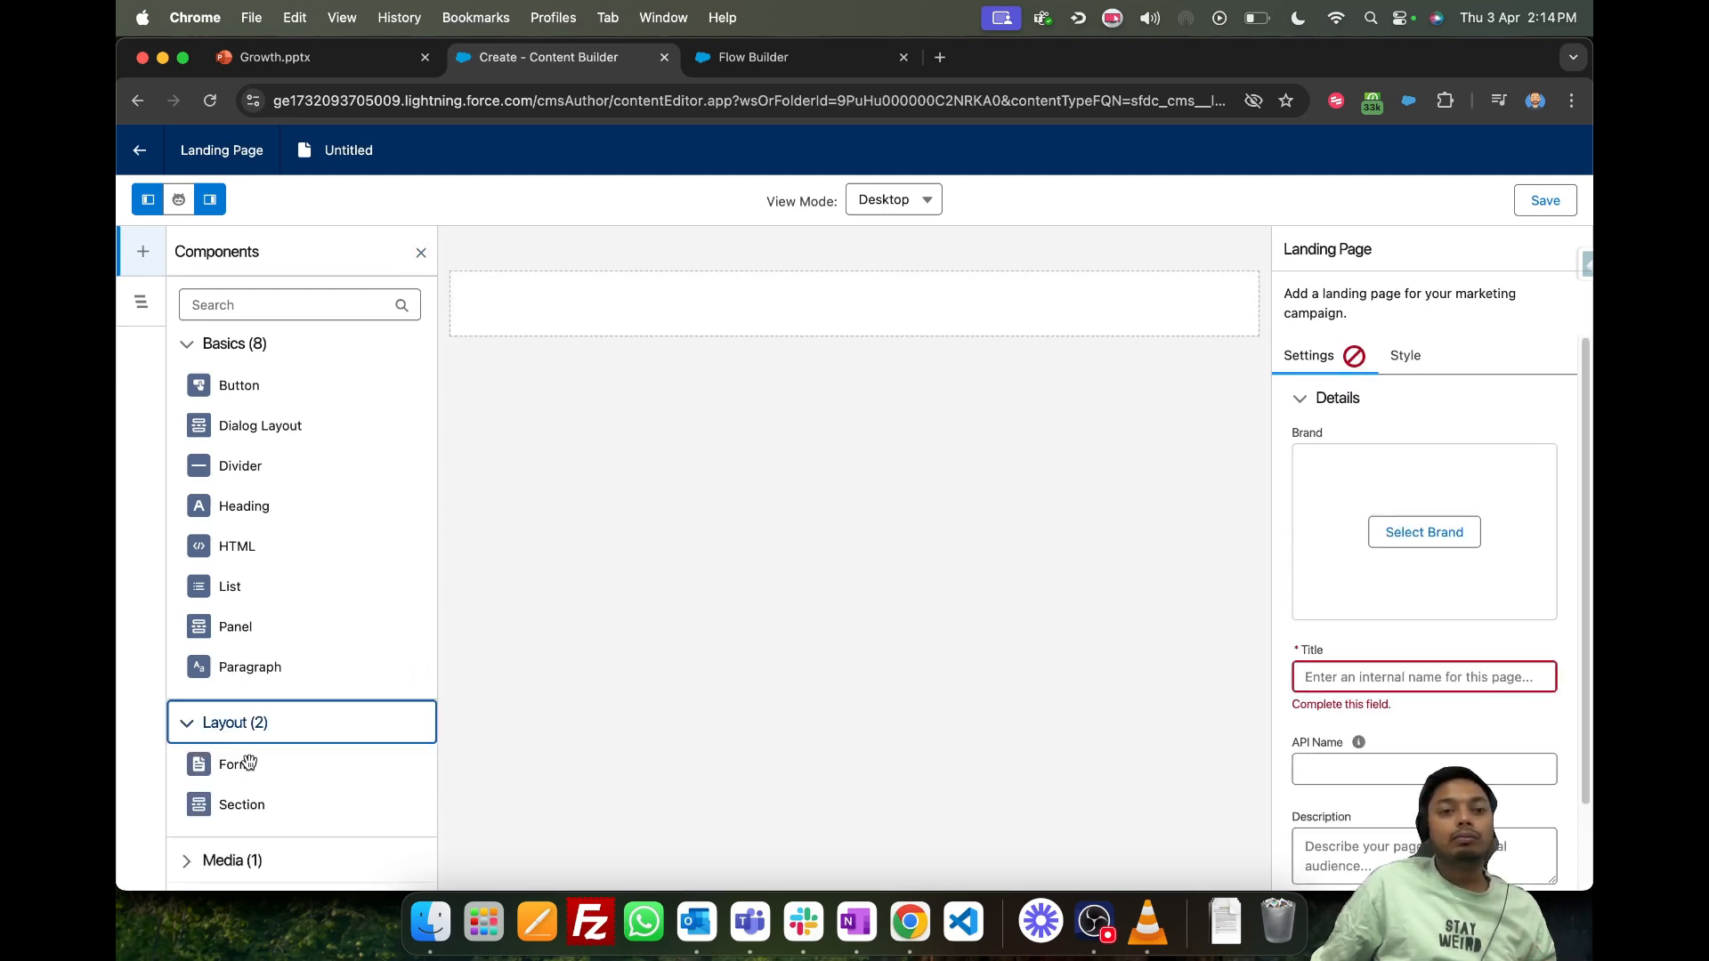
drag(245, 763, 777, 303)
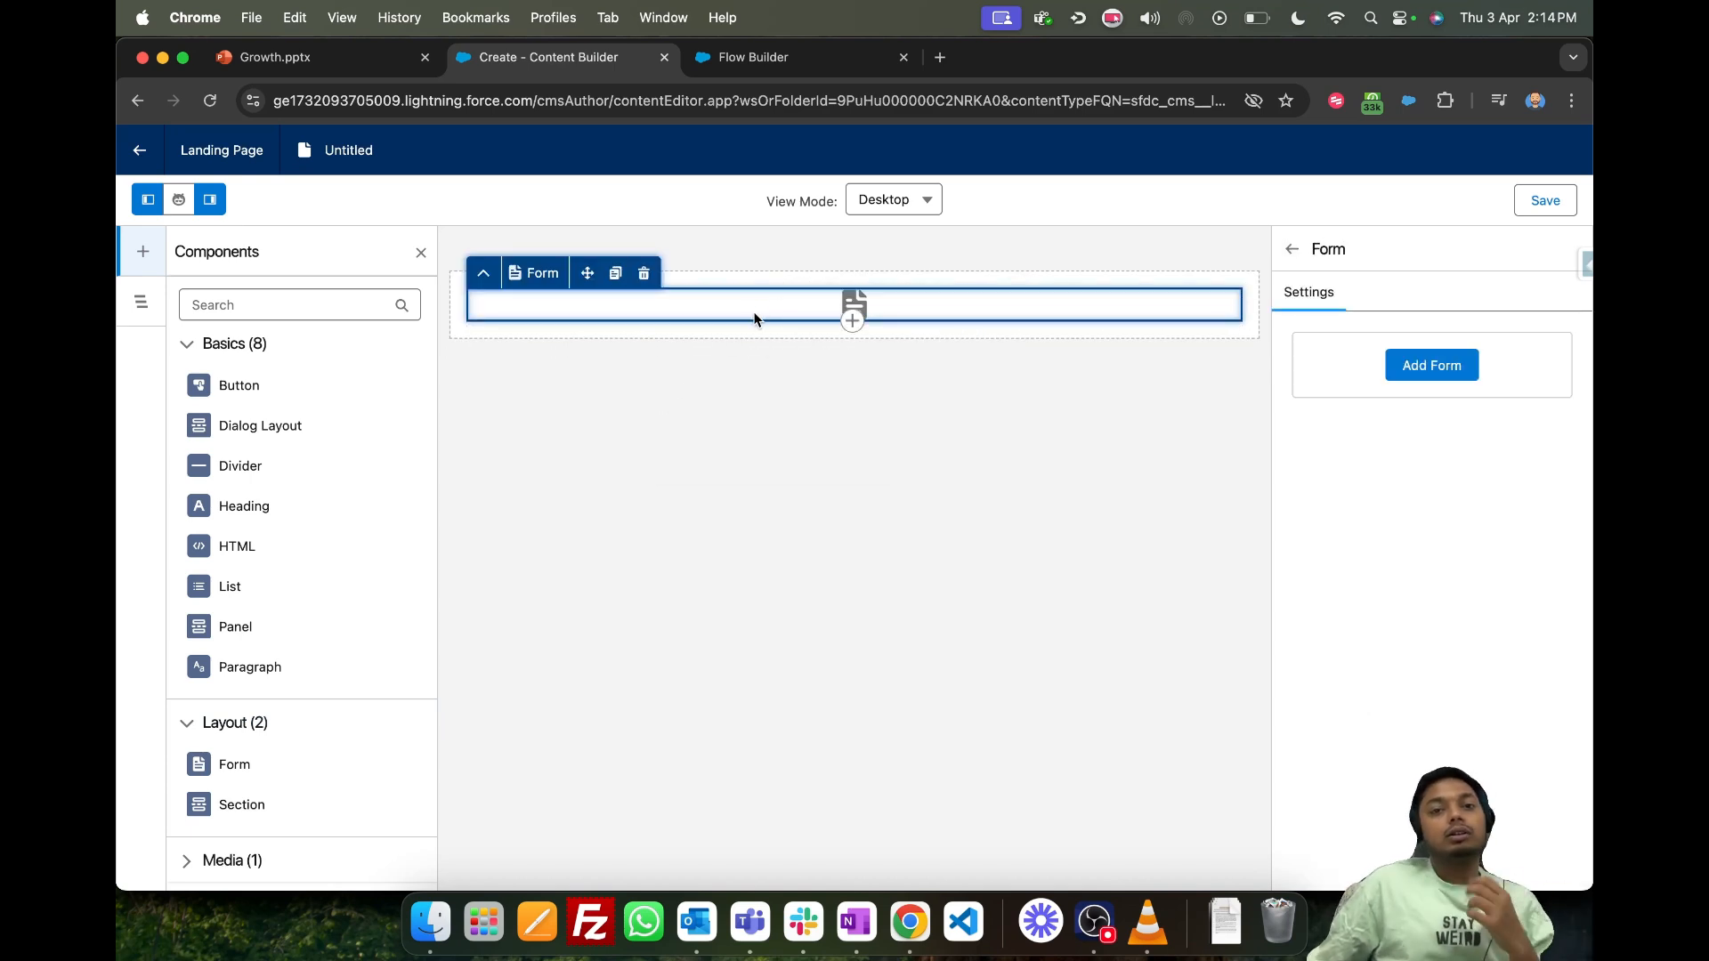
click(1386, 370)
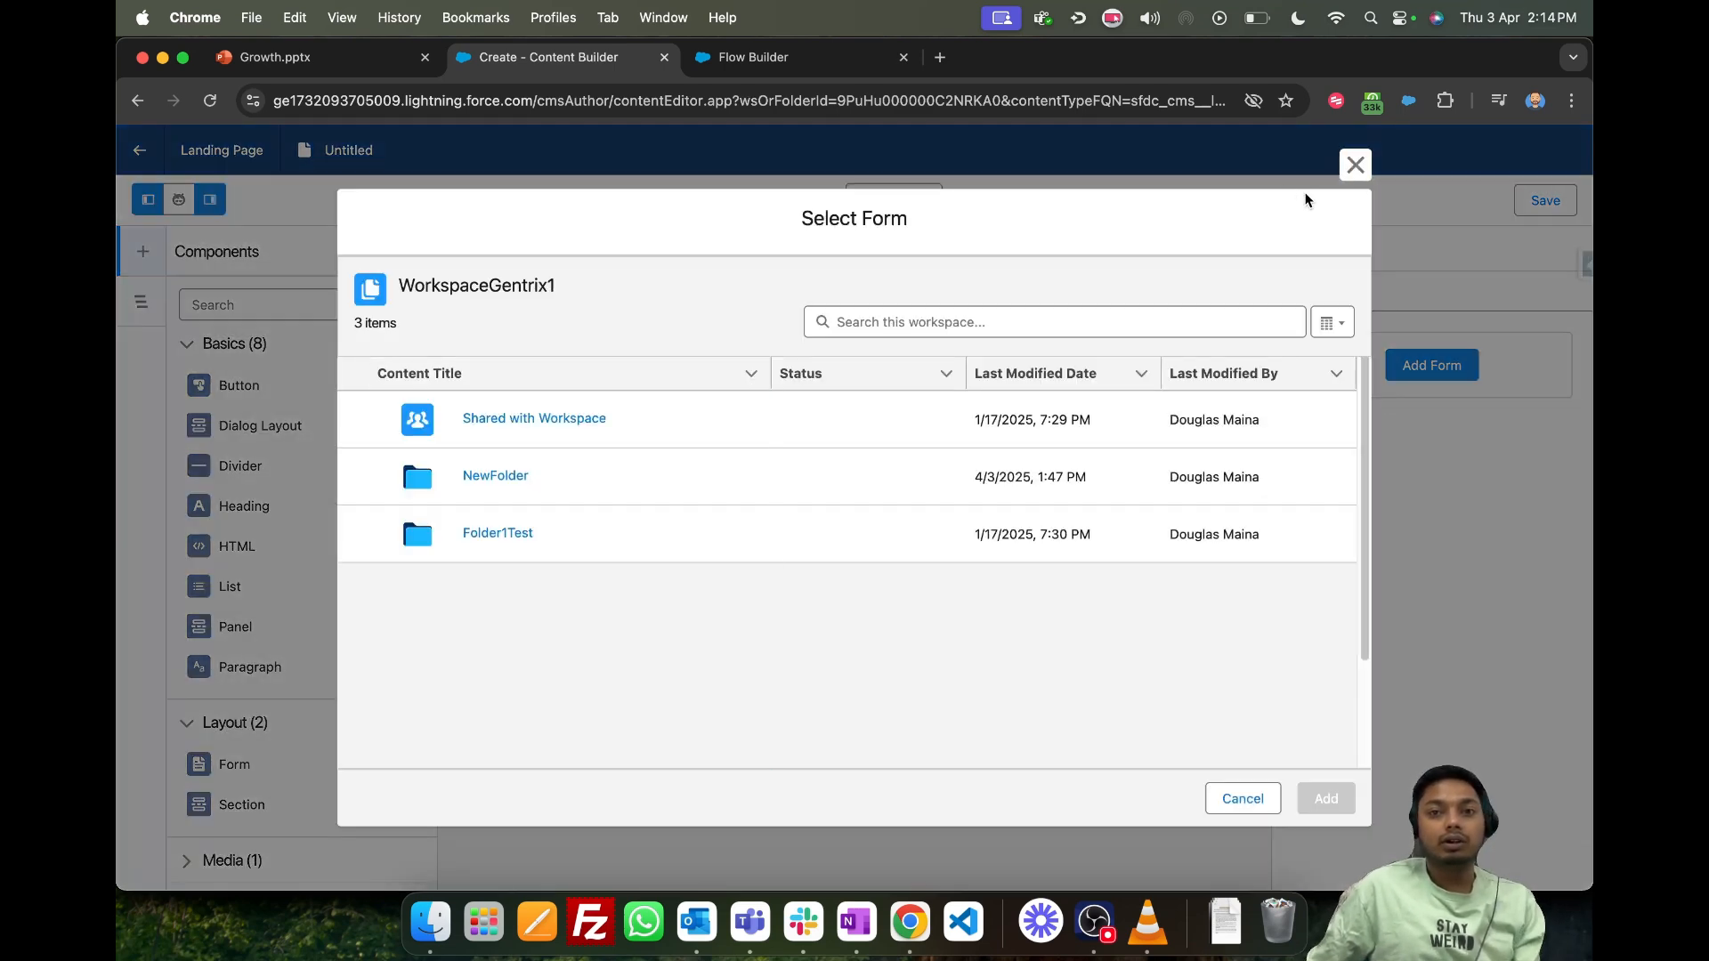
click(1356, 165)
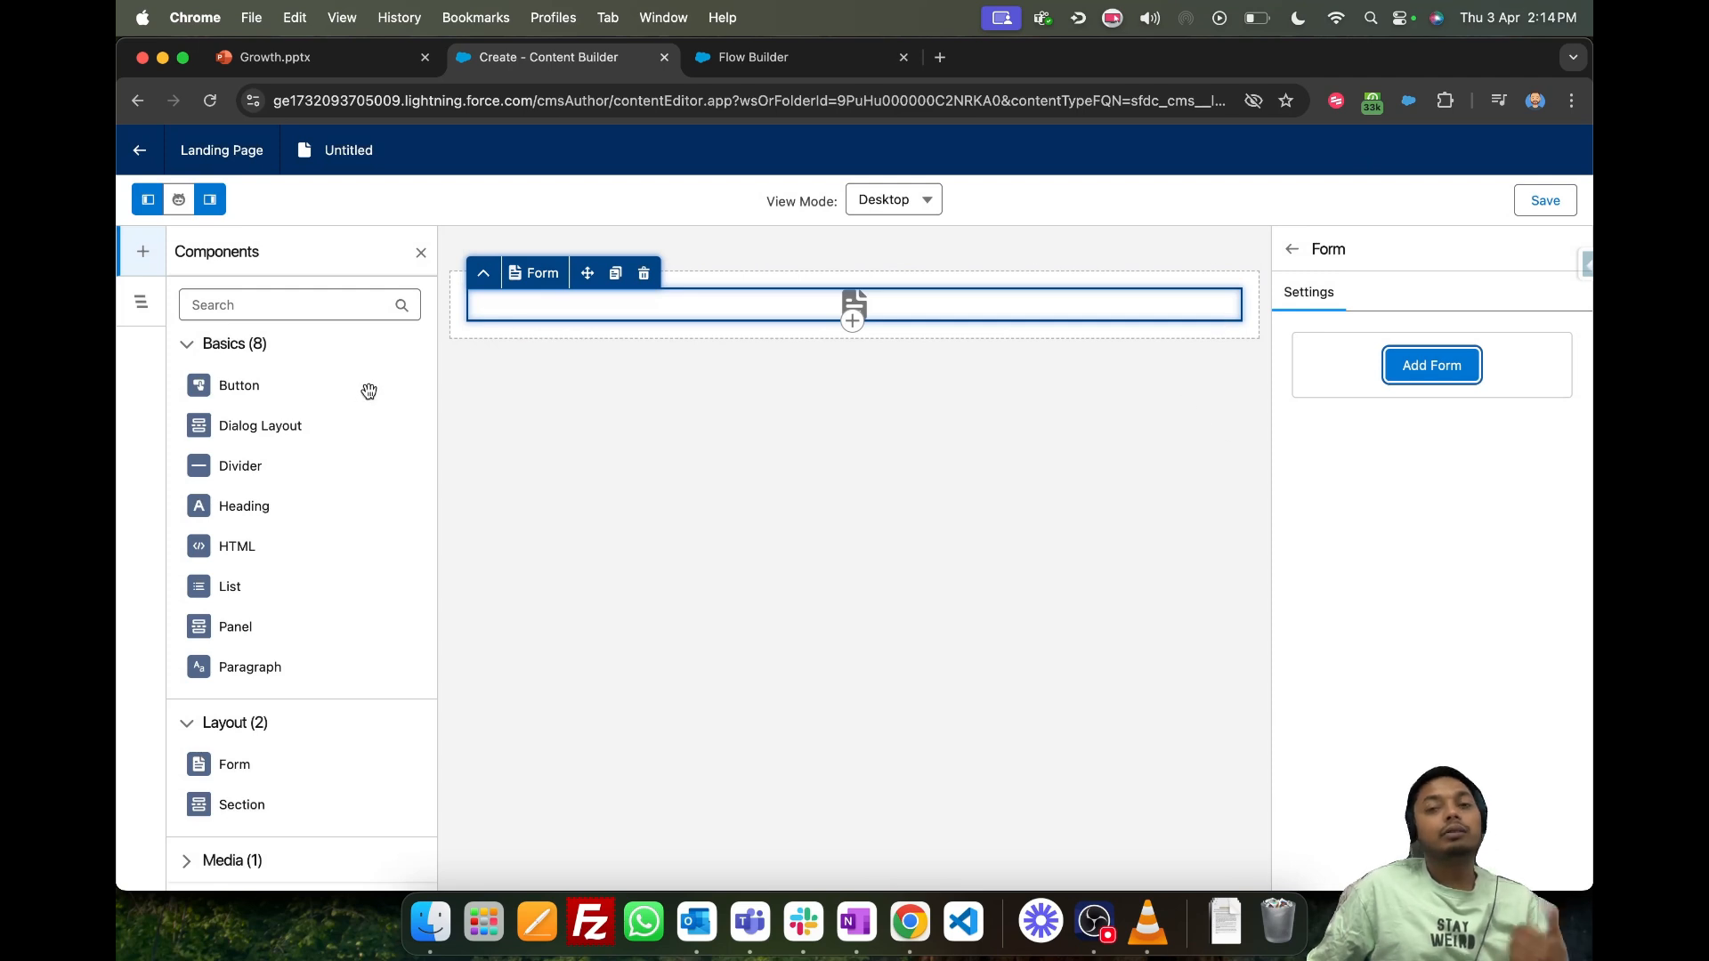
- Look for an existing form in the Folder1Test, NewFolder and Shared with Workspace folders of WorkspaceGentrix1
click(1415, 366)
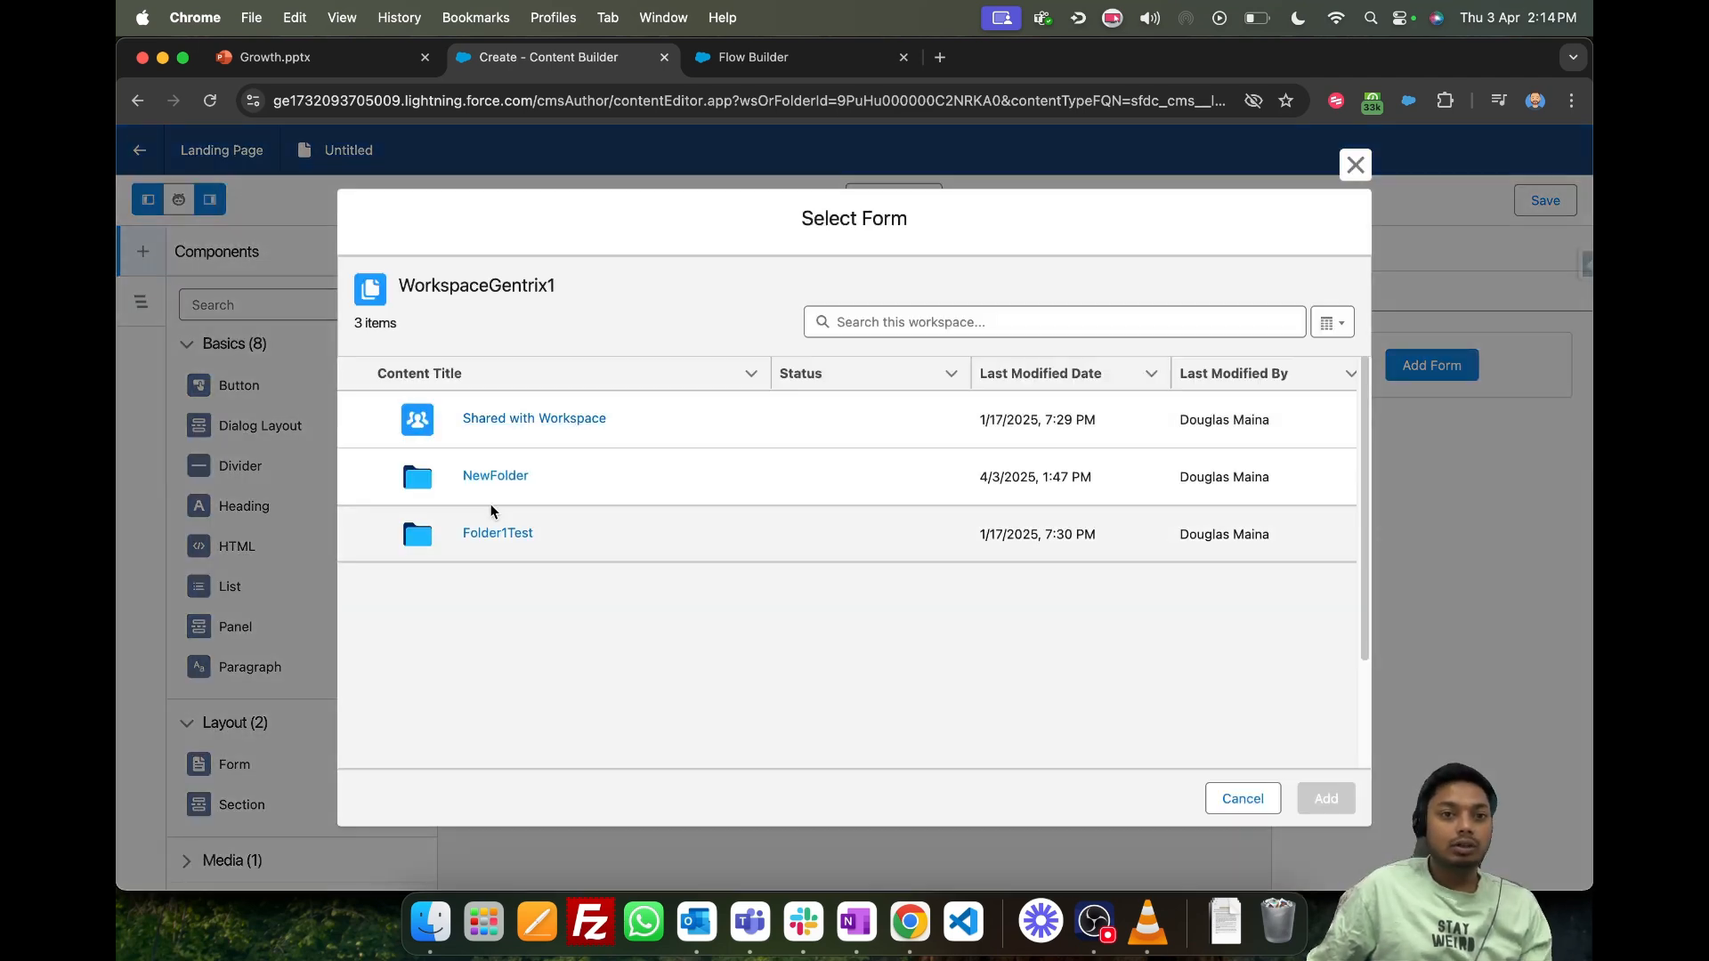
click(509, 538)
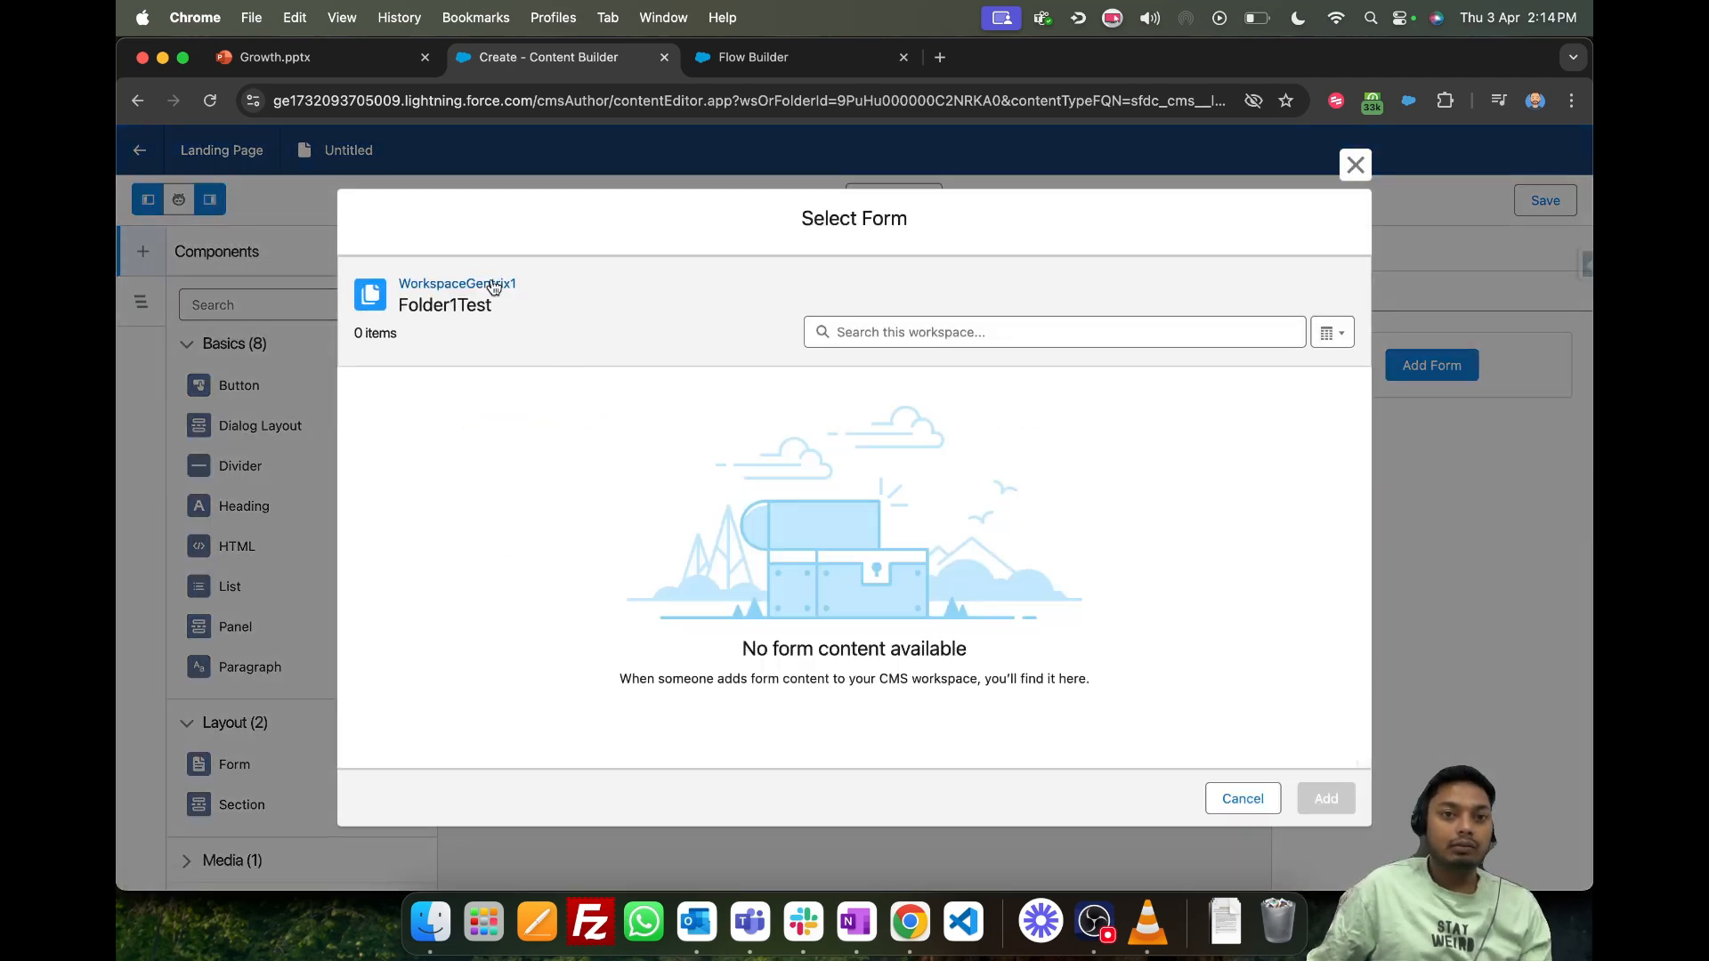
click(436, 283)
click(477, 477)
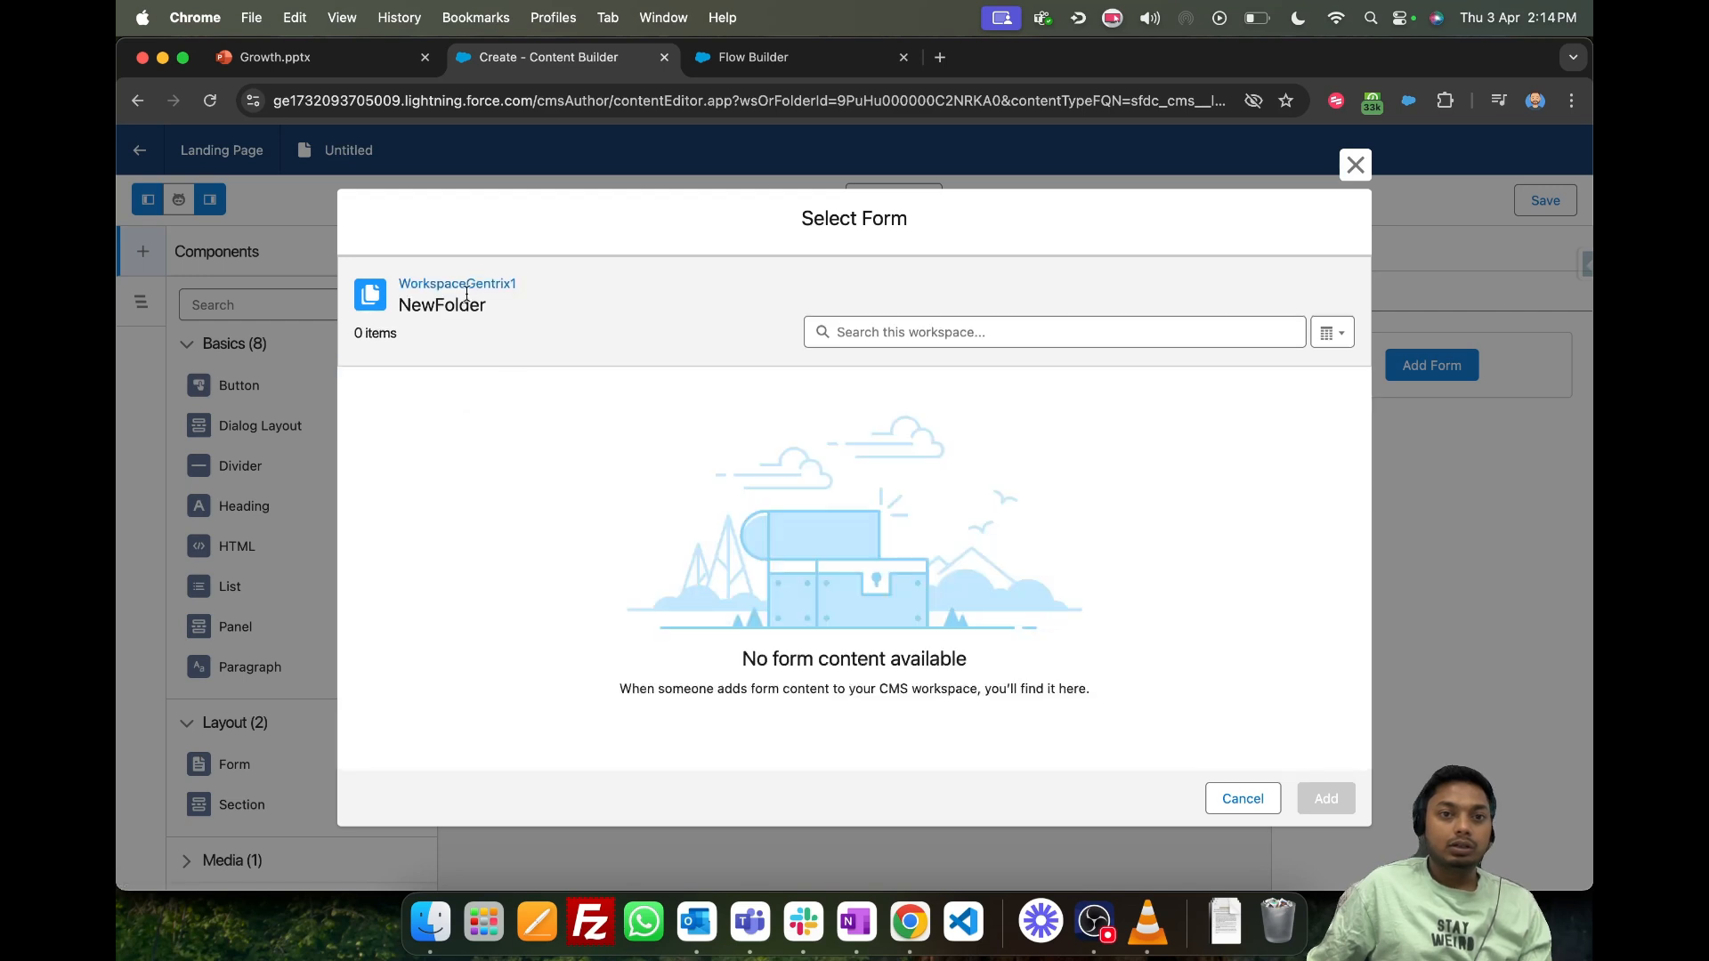
click(463, 278)
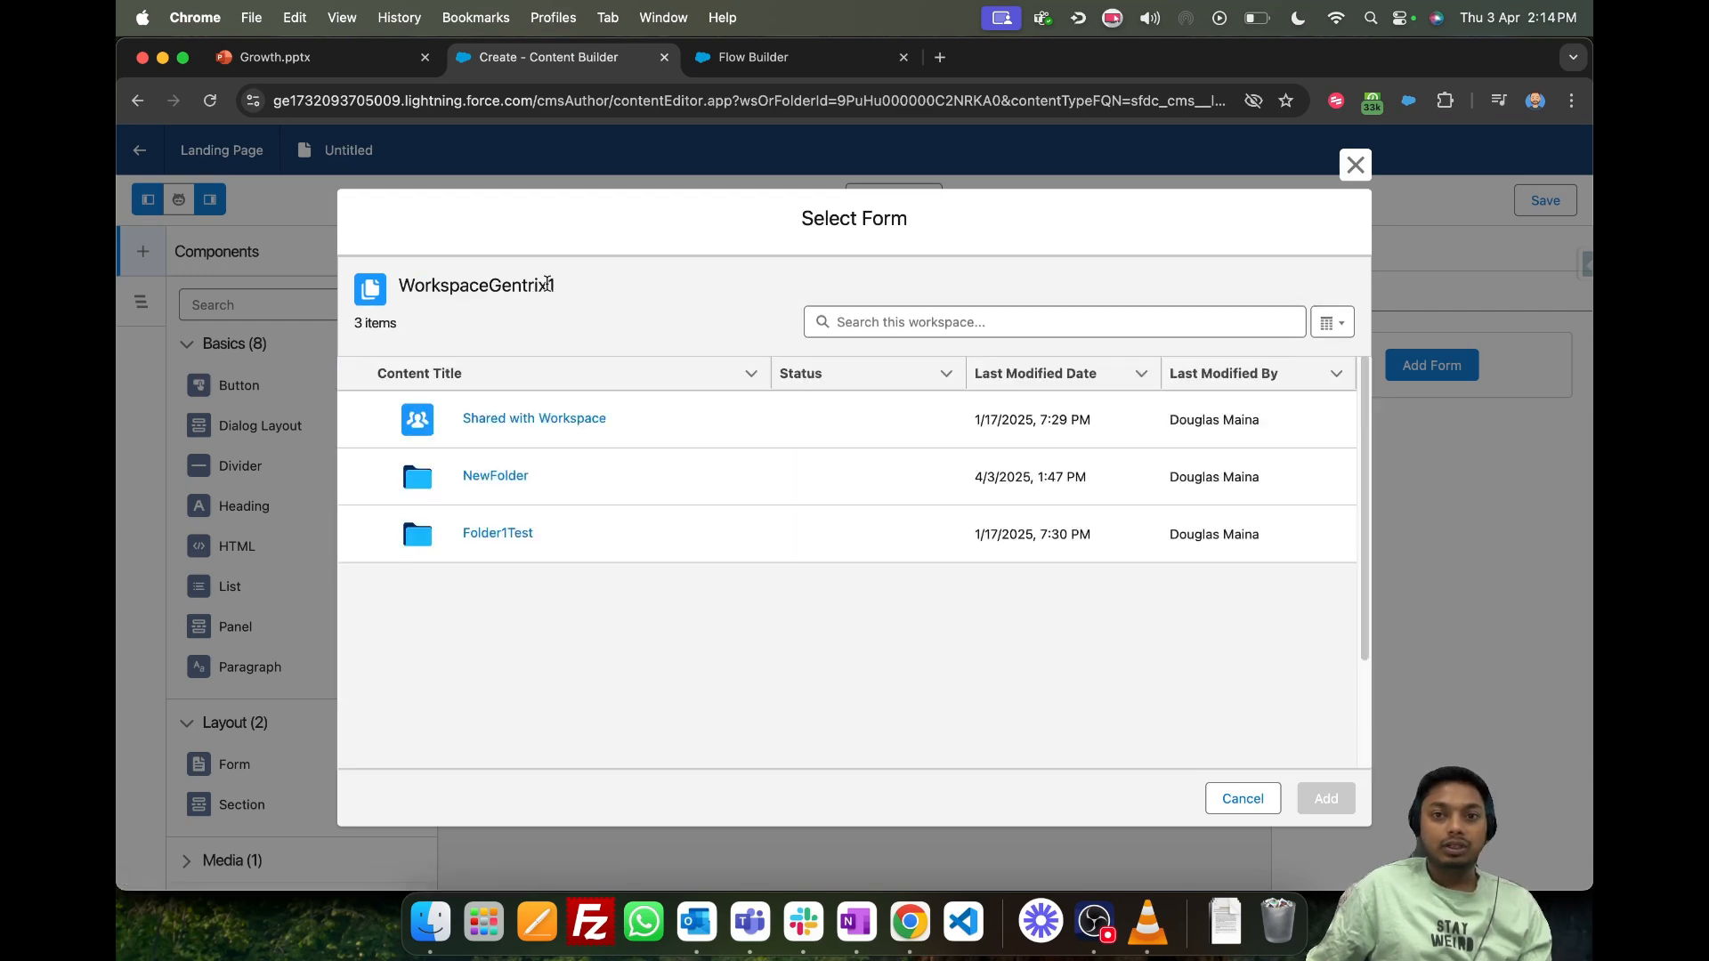
click(547, 424)
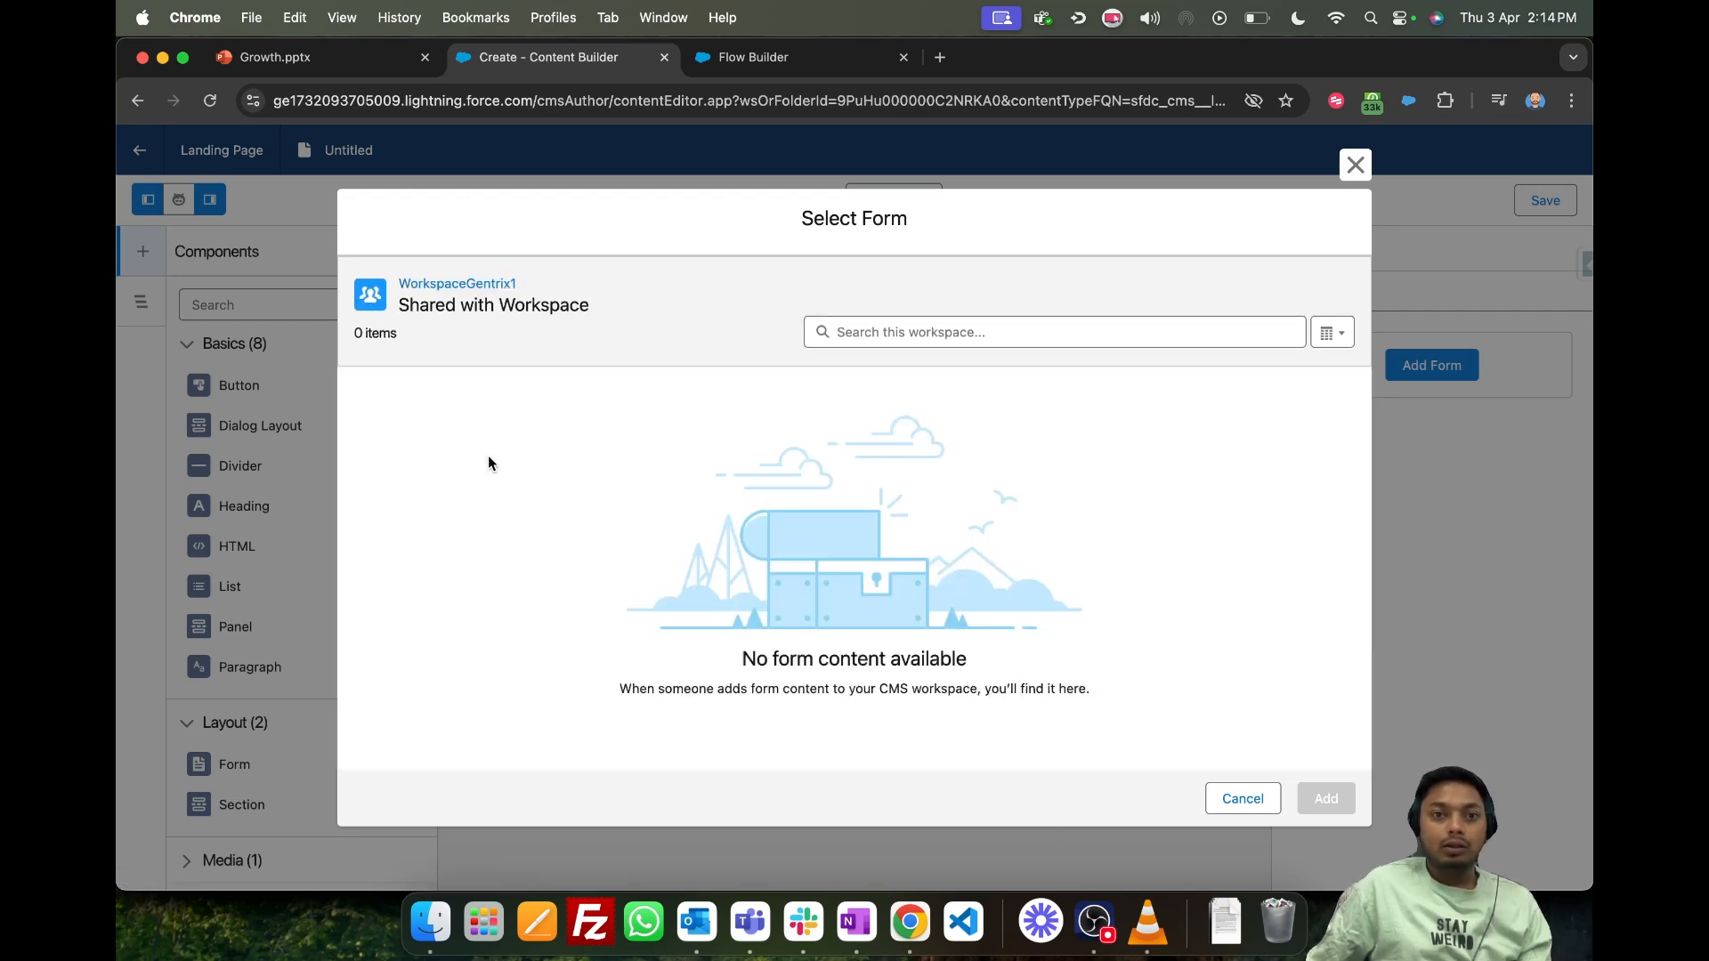
click(1354, 164)
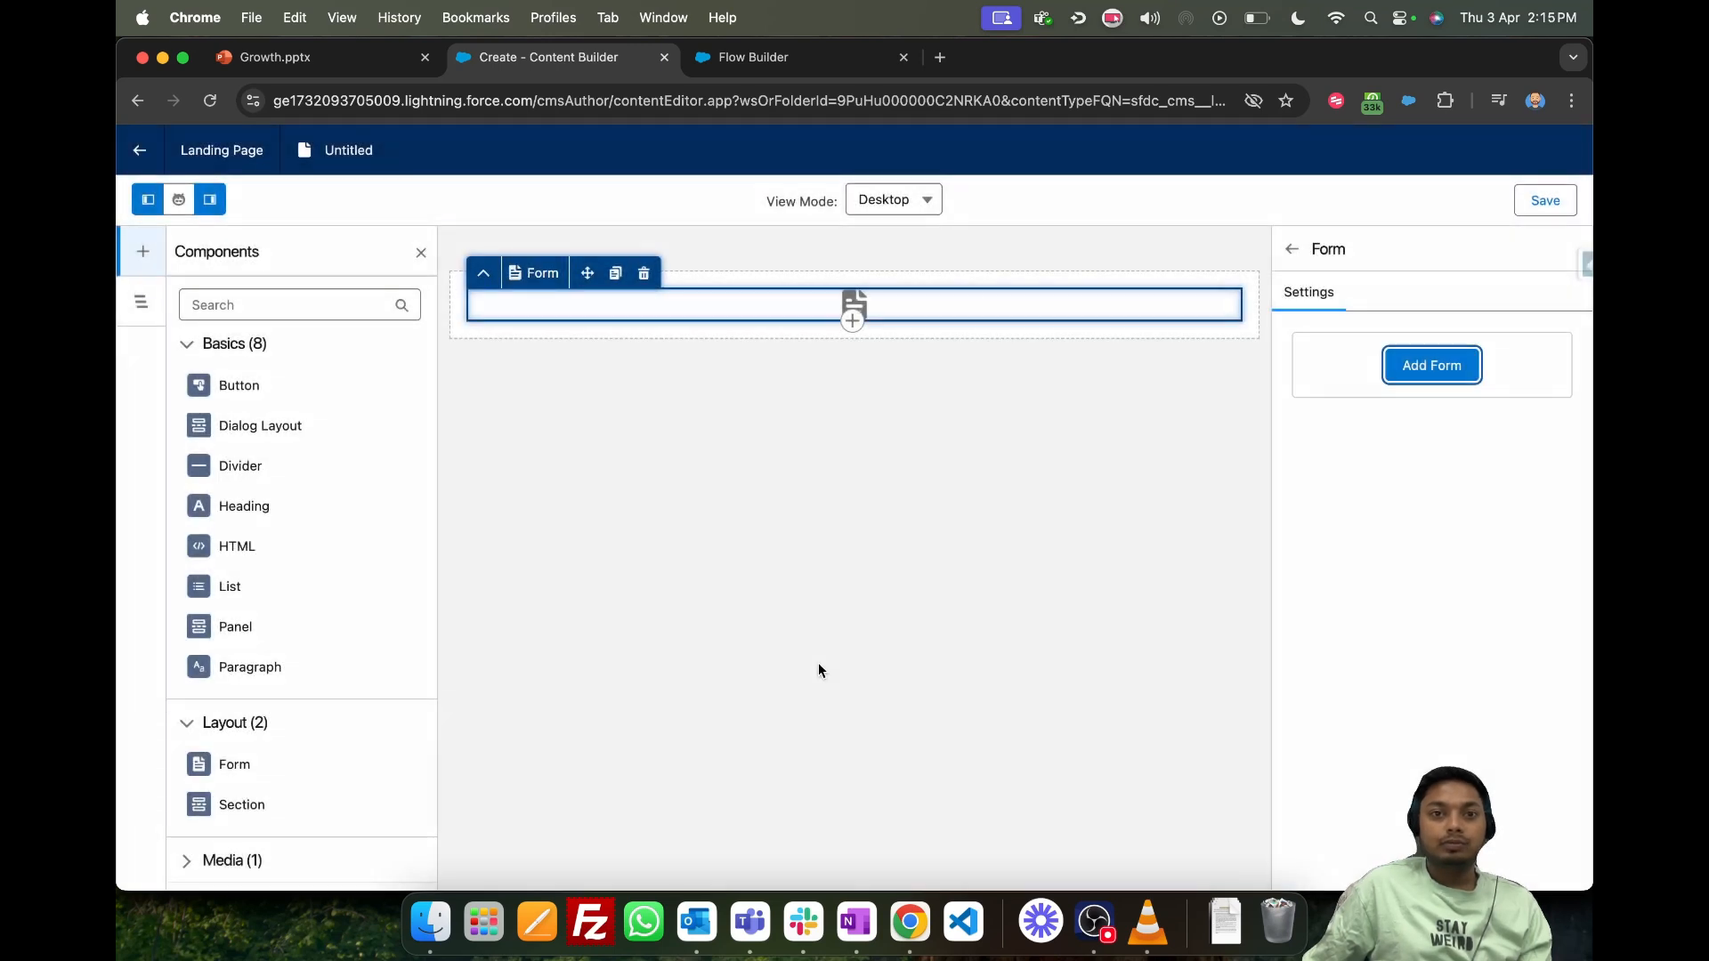
- Add a Button component below the landing page's Form component, and leave the page without saving it
click(839, 426)
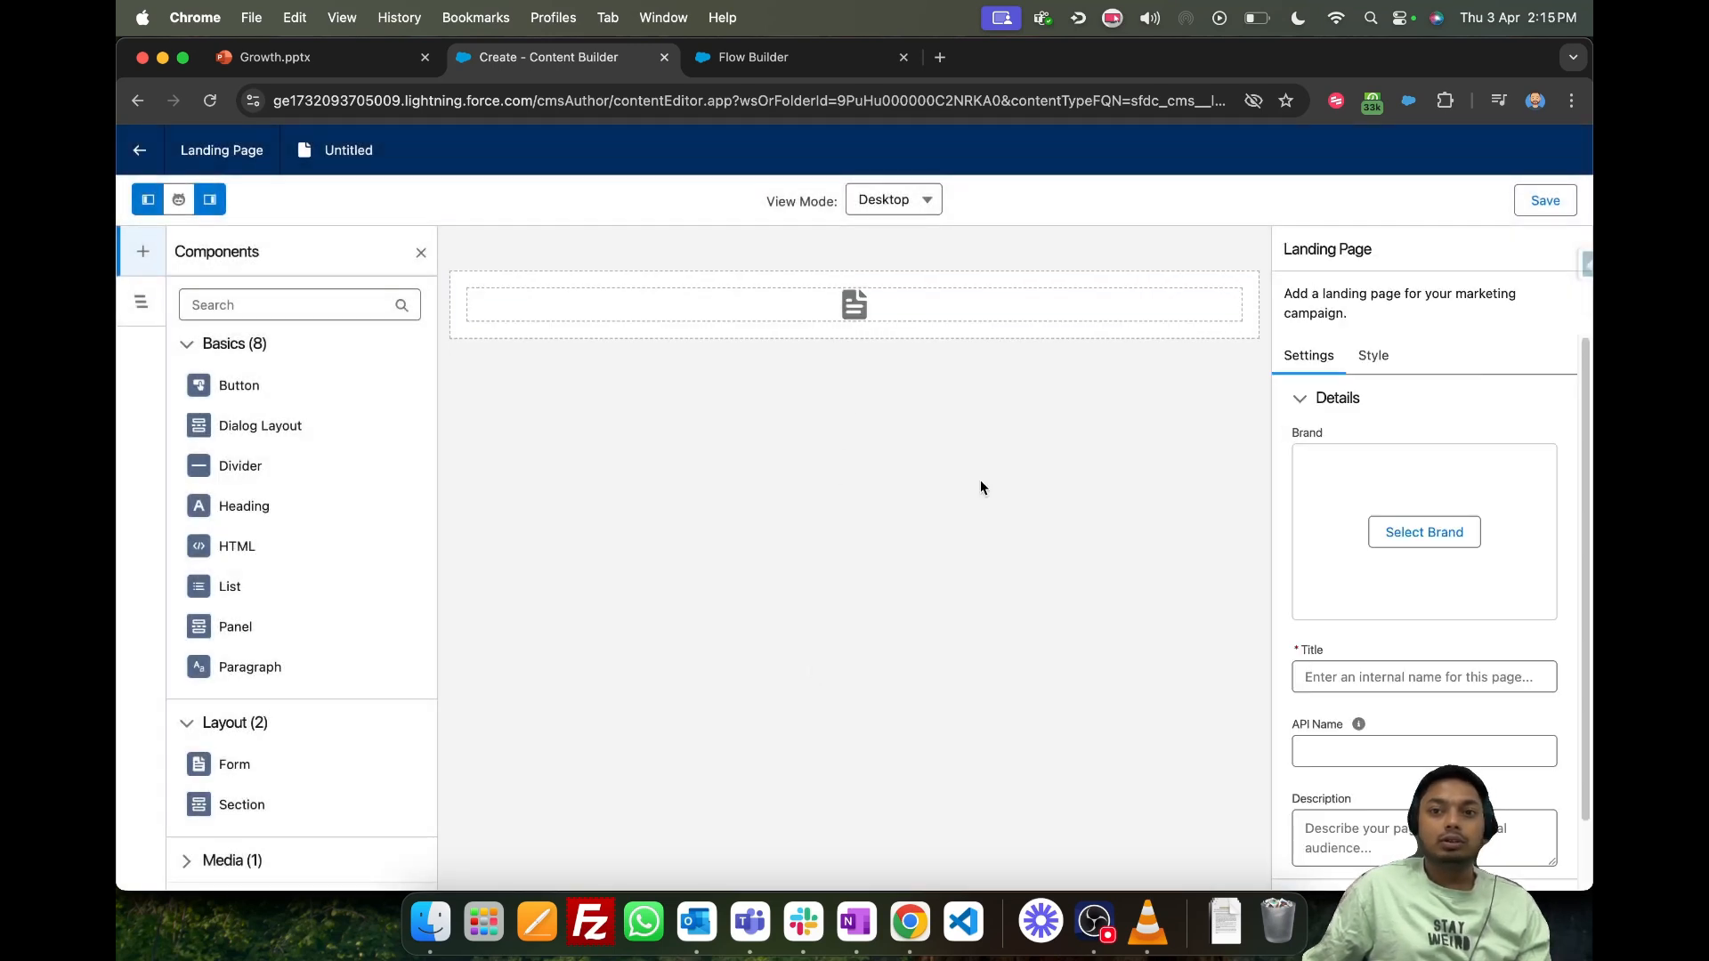
drag(236, 385, 852, 314)
click(910, 303)
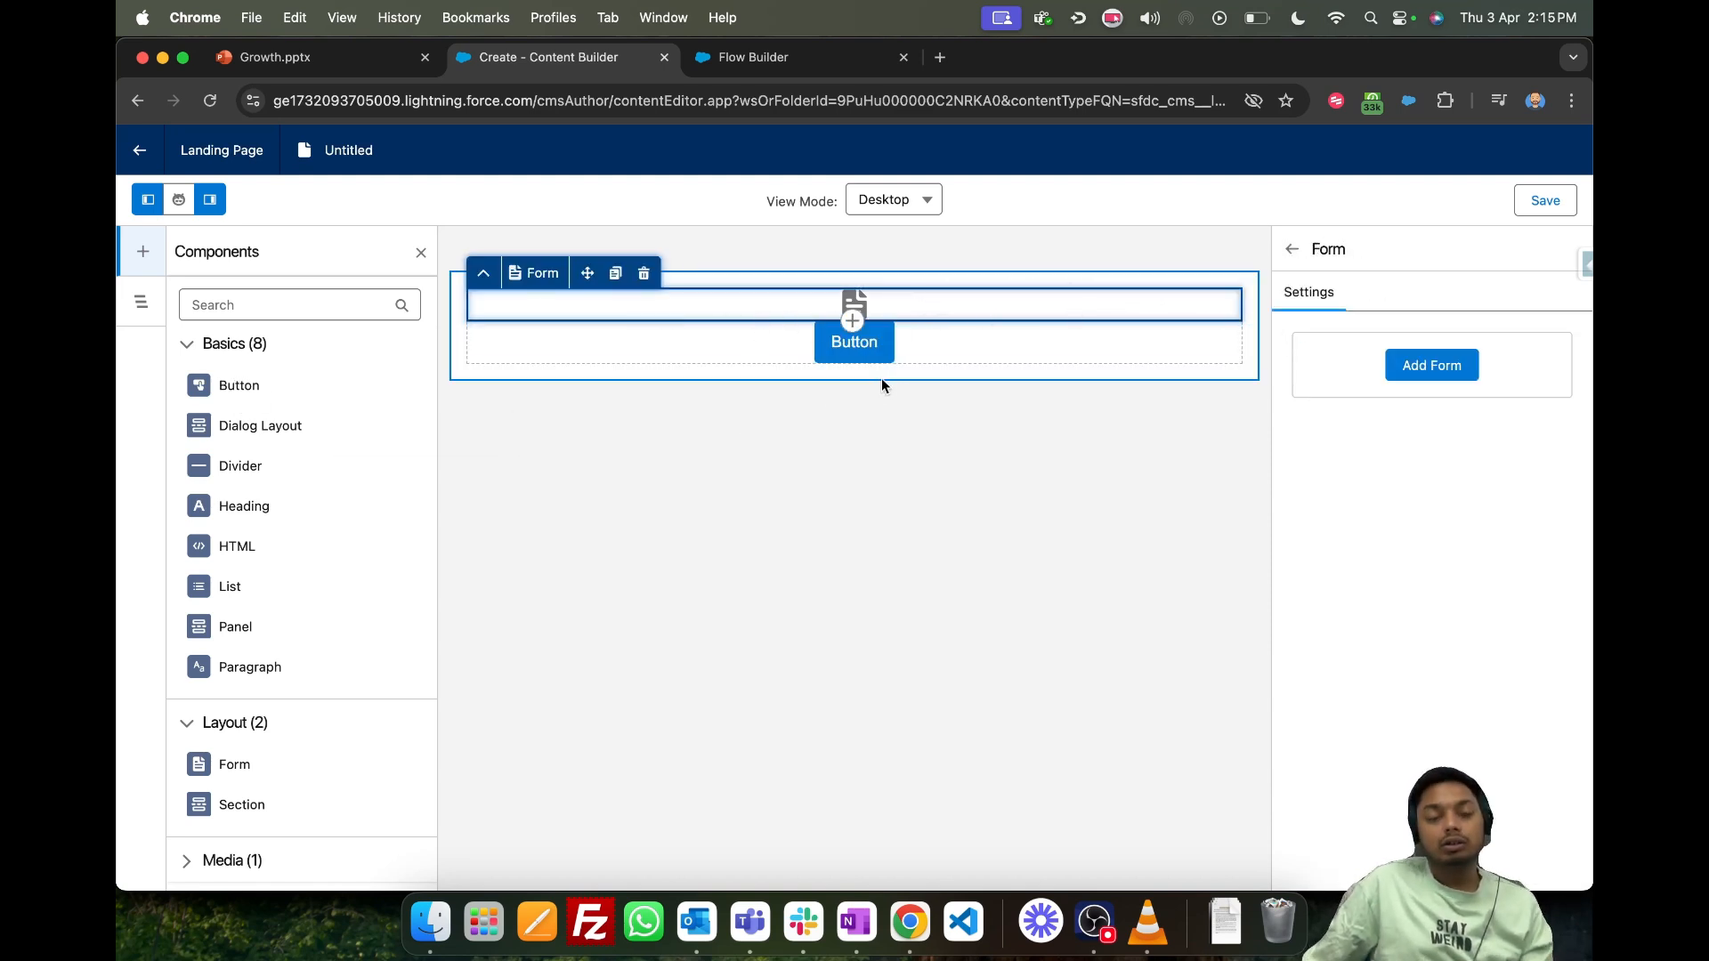
click(139, 150)
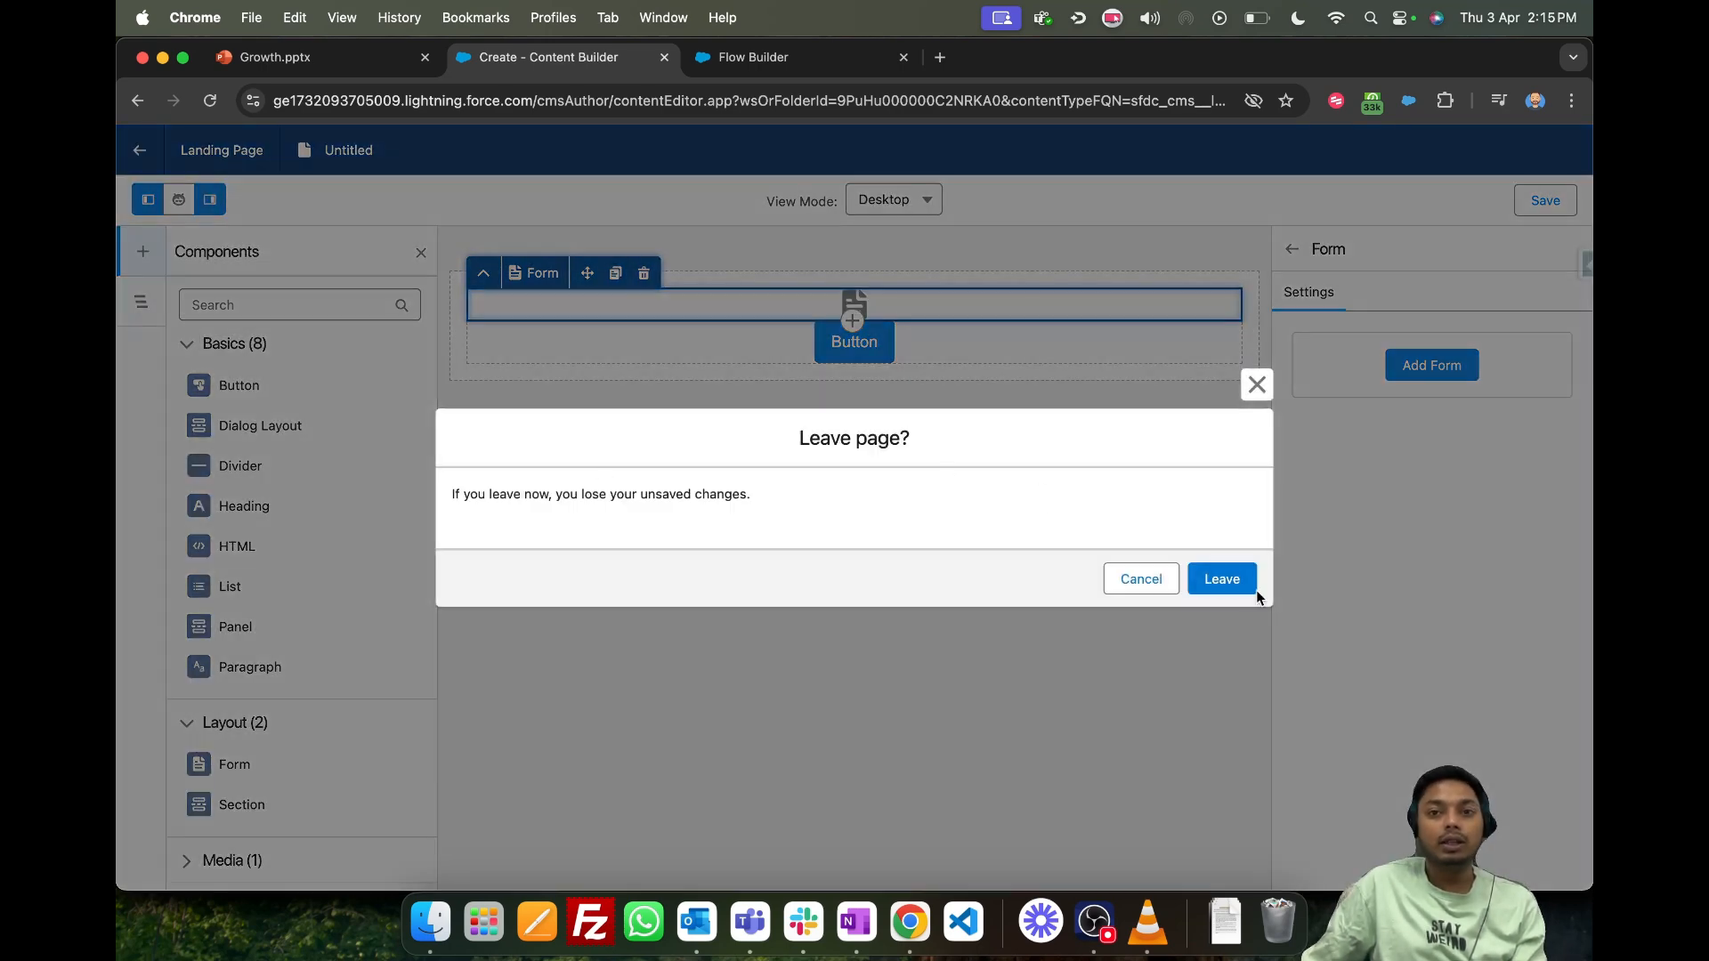
click(1221, 579)
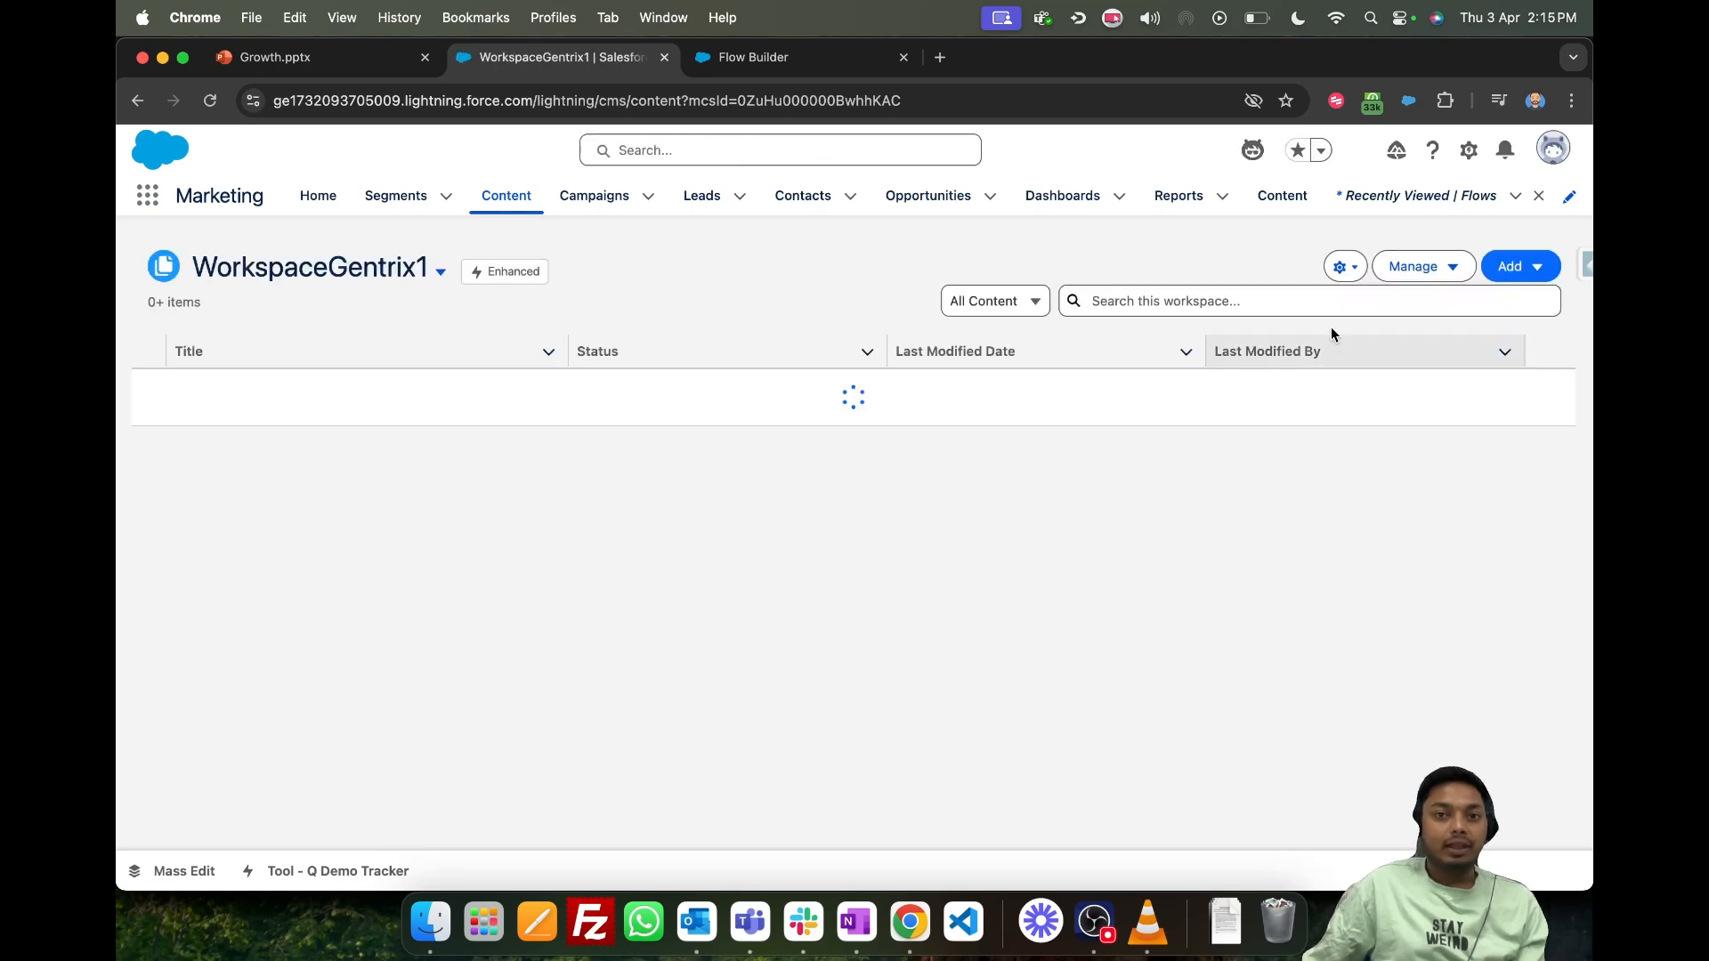
- Create new CMS content of the Form type in WorkspaceGentrix1
click(1542, 267)
click(1524, 304)
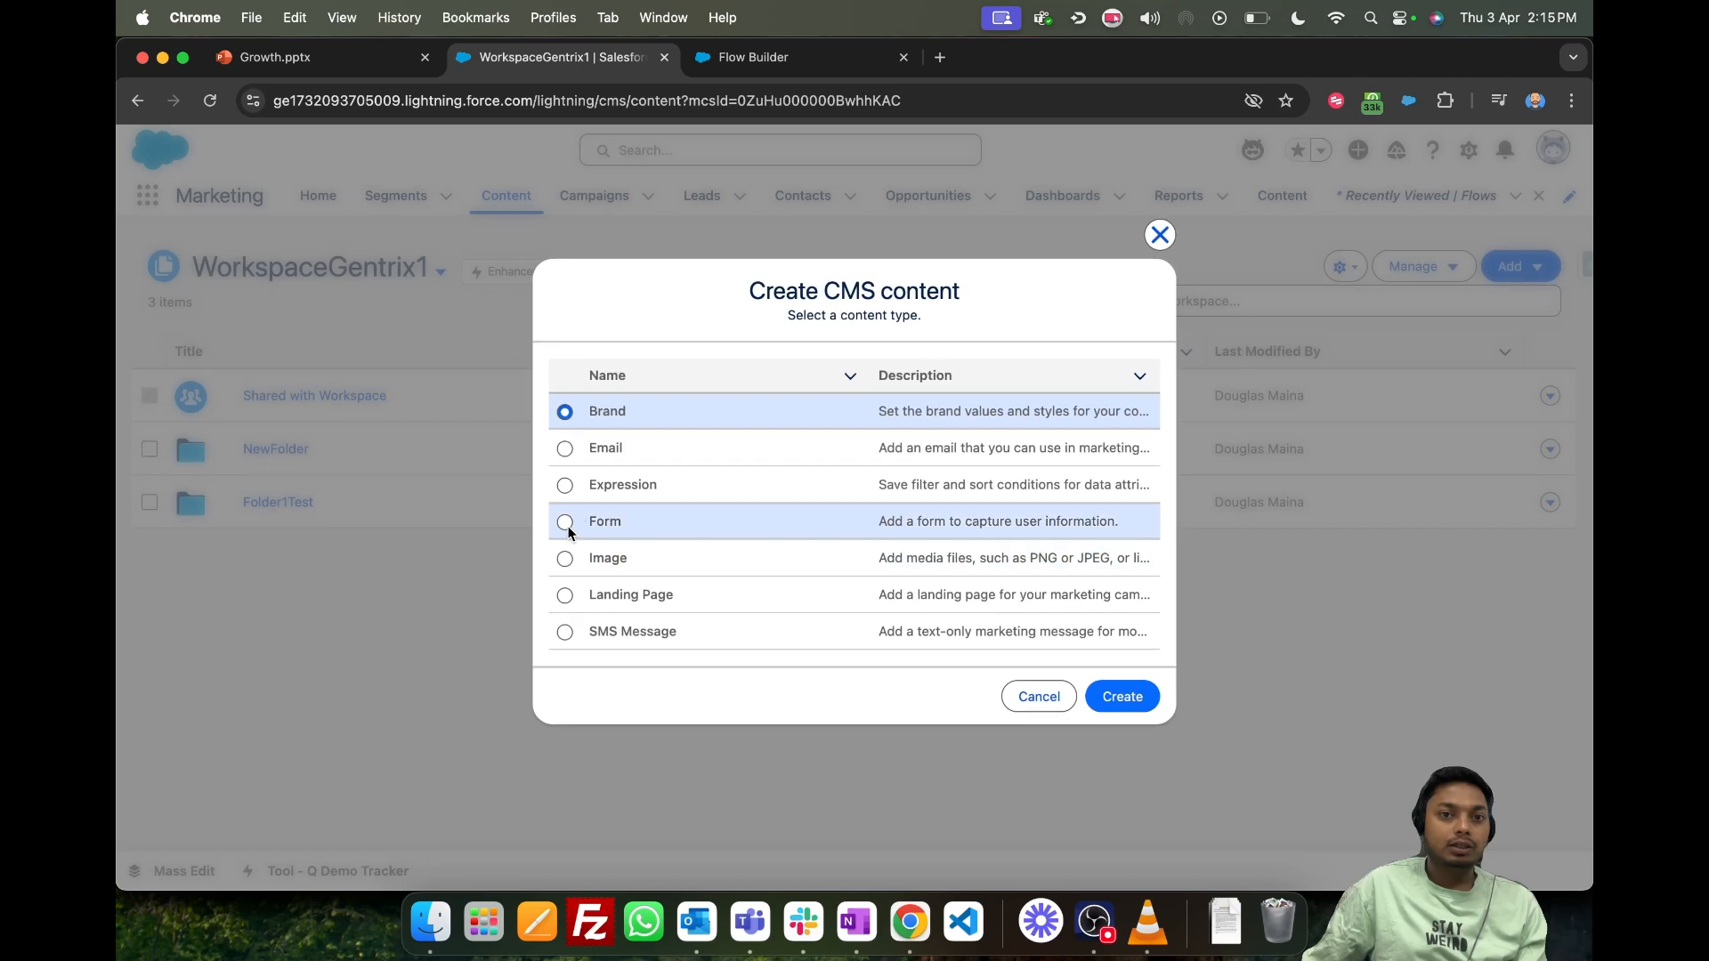
click(565, 522)
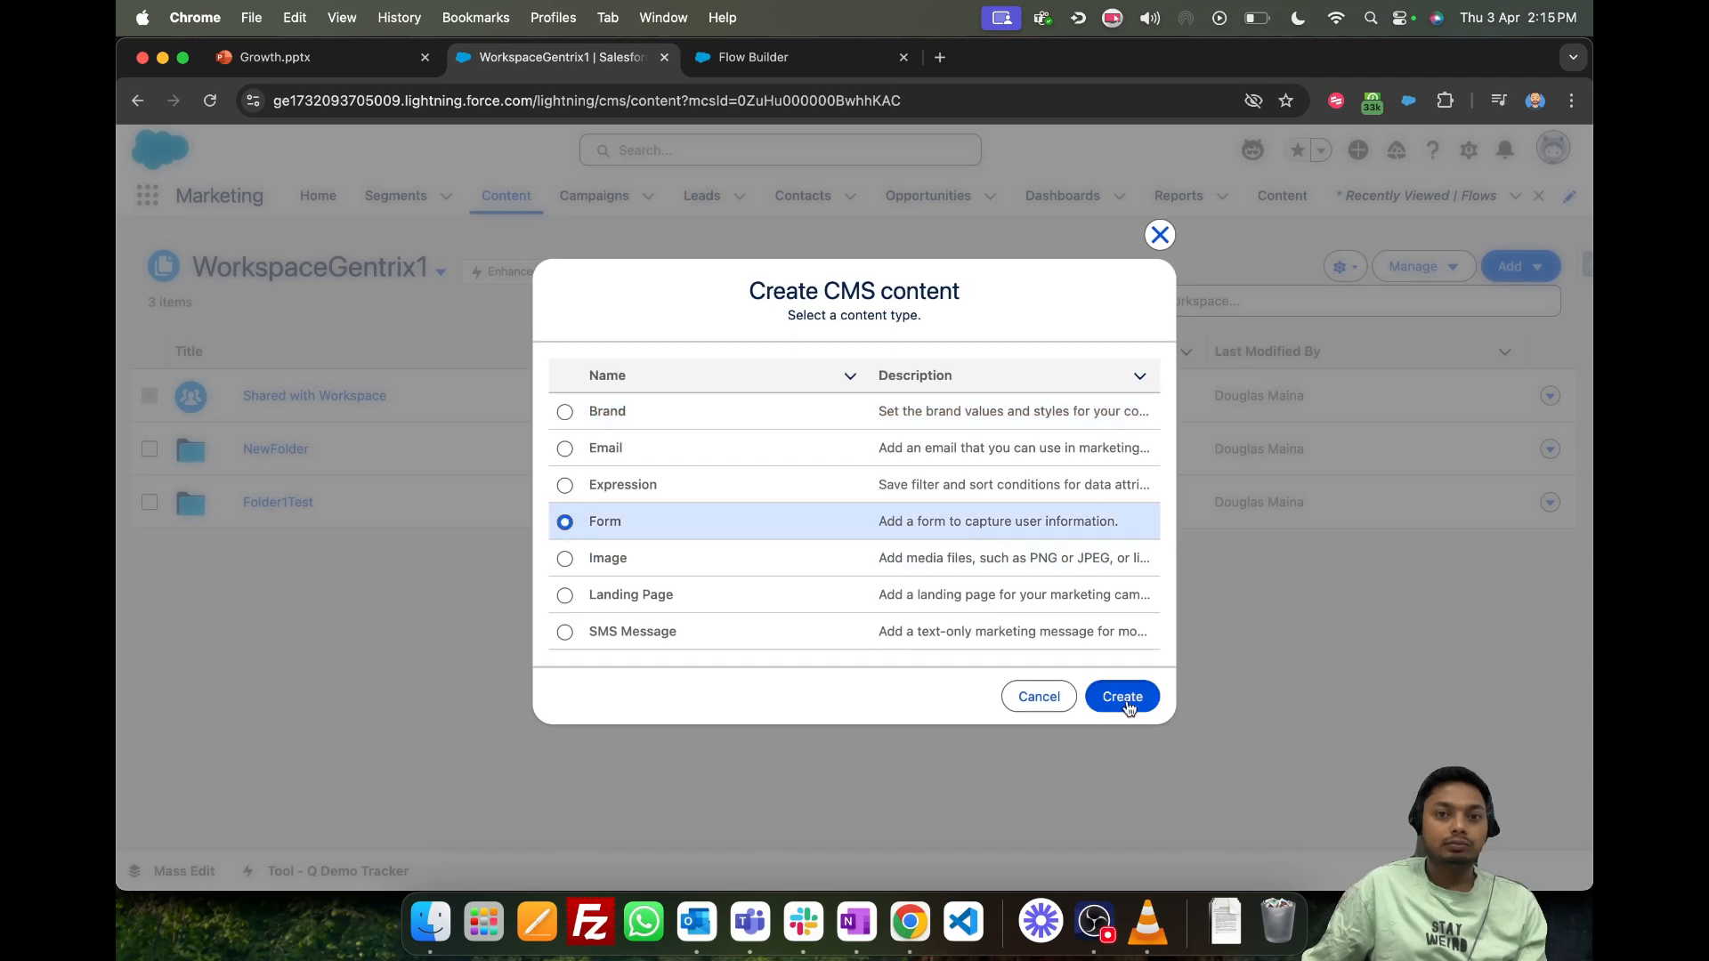
click(1123, 698)
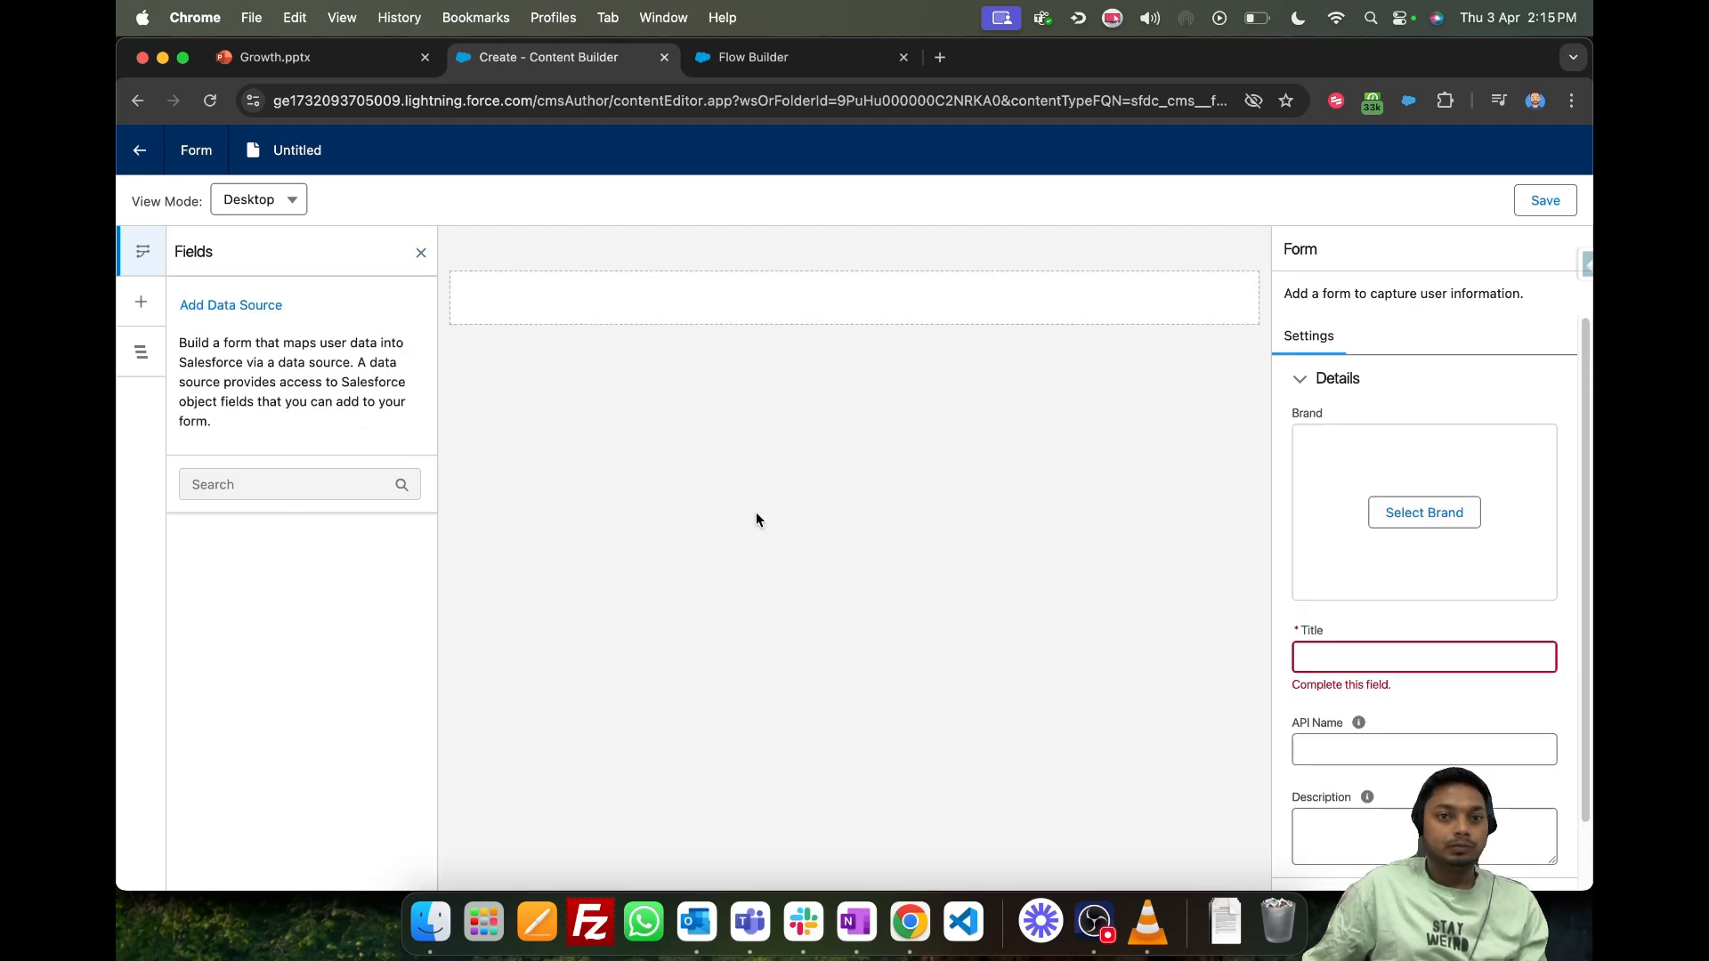
- Title the new form Survey Donation
click(1348, 659)
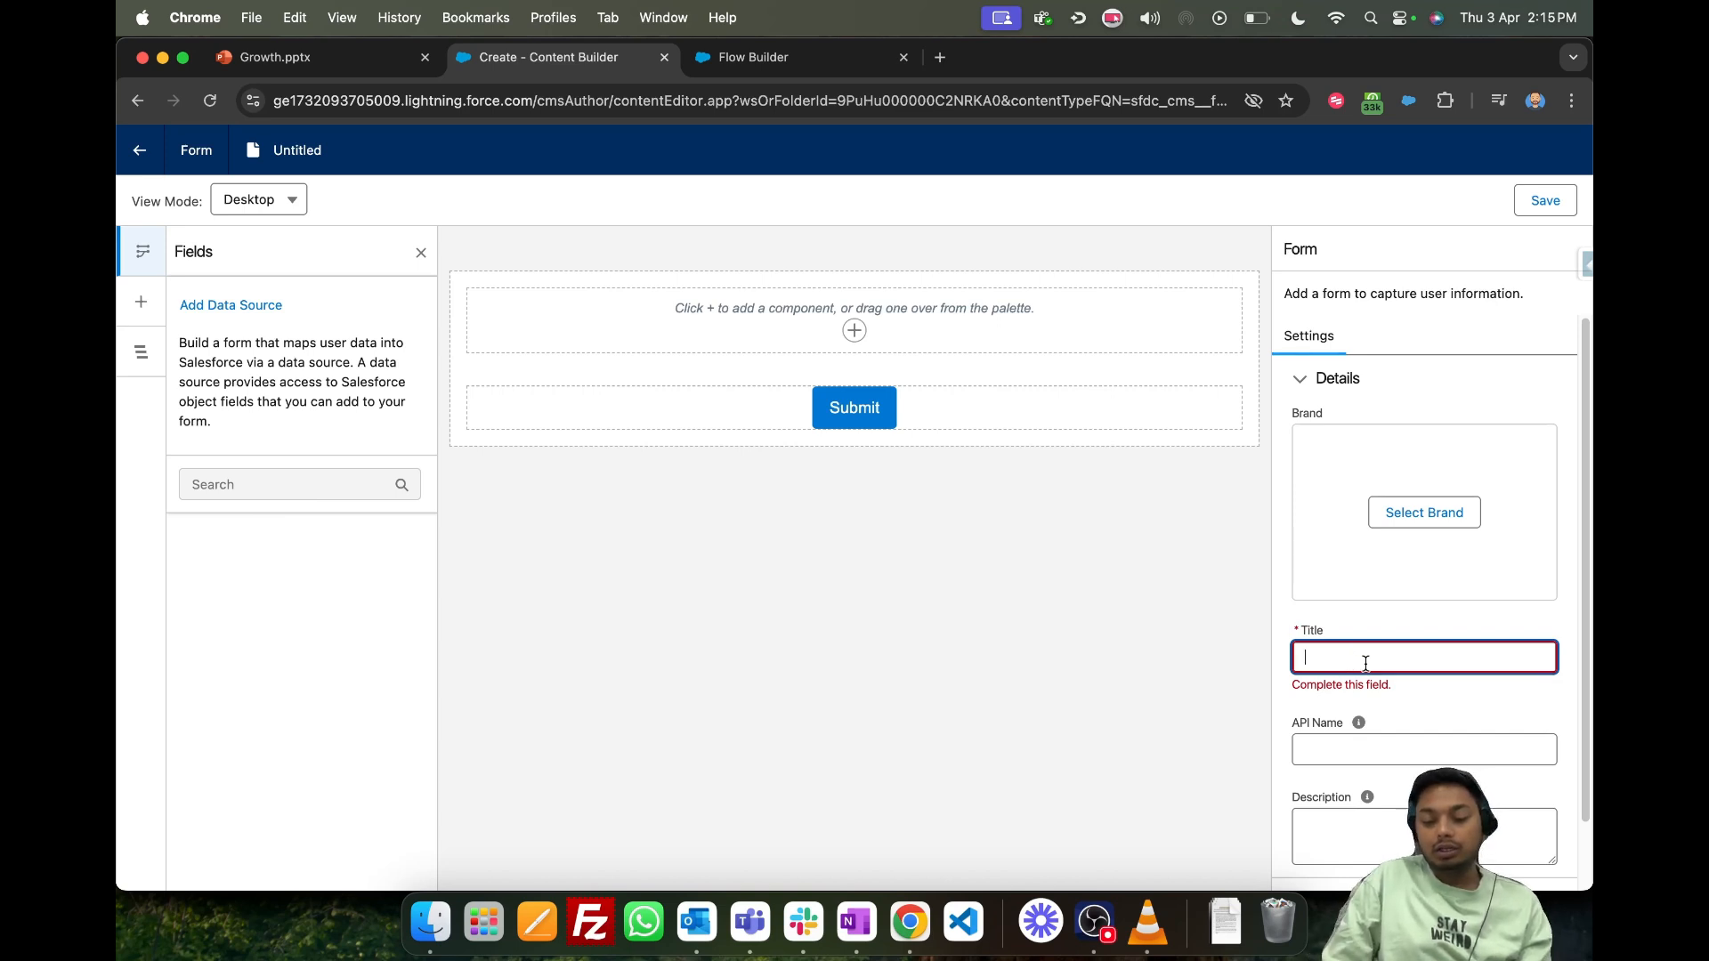
text(Surve)
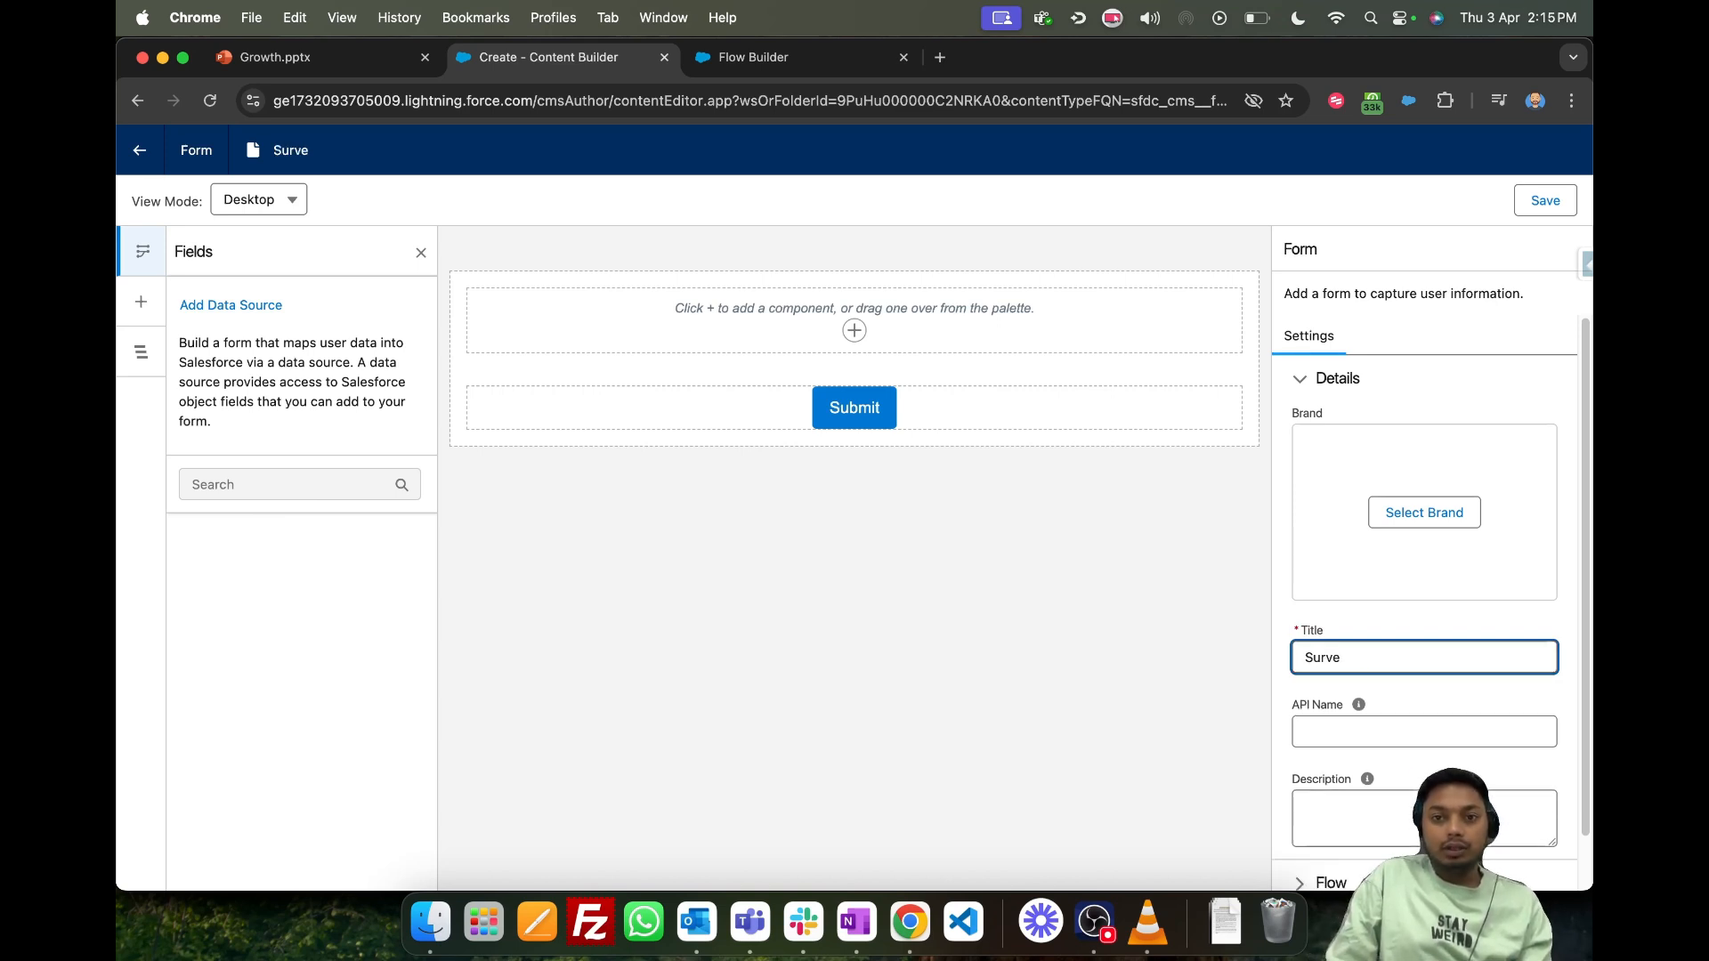
text(y Donat)
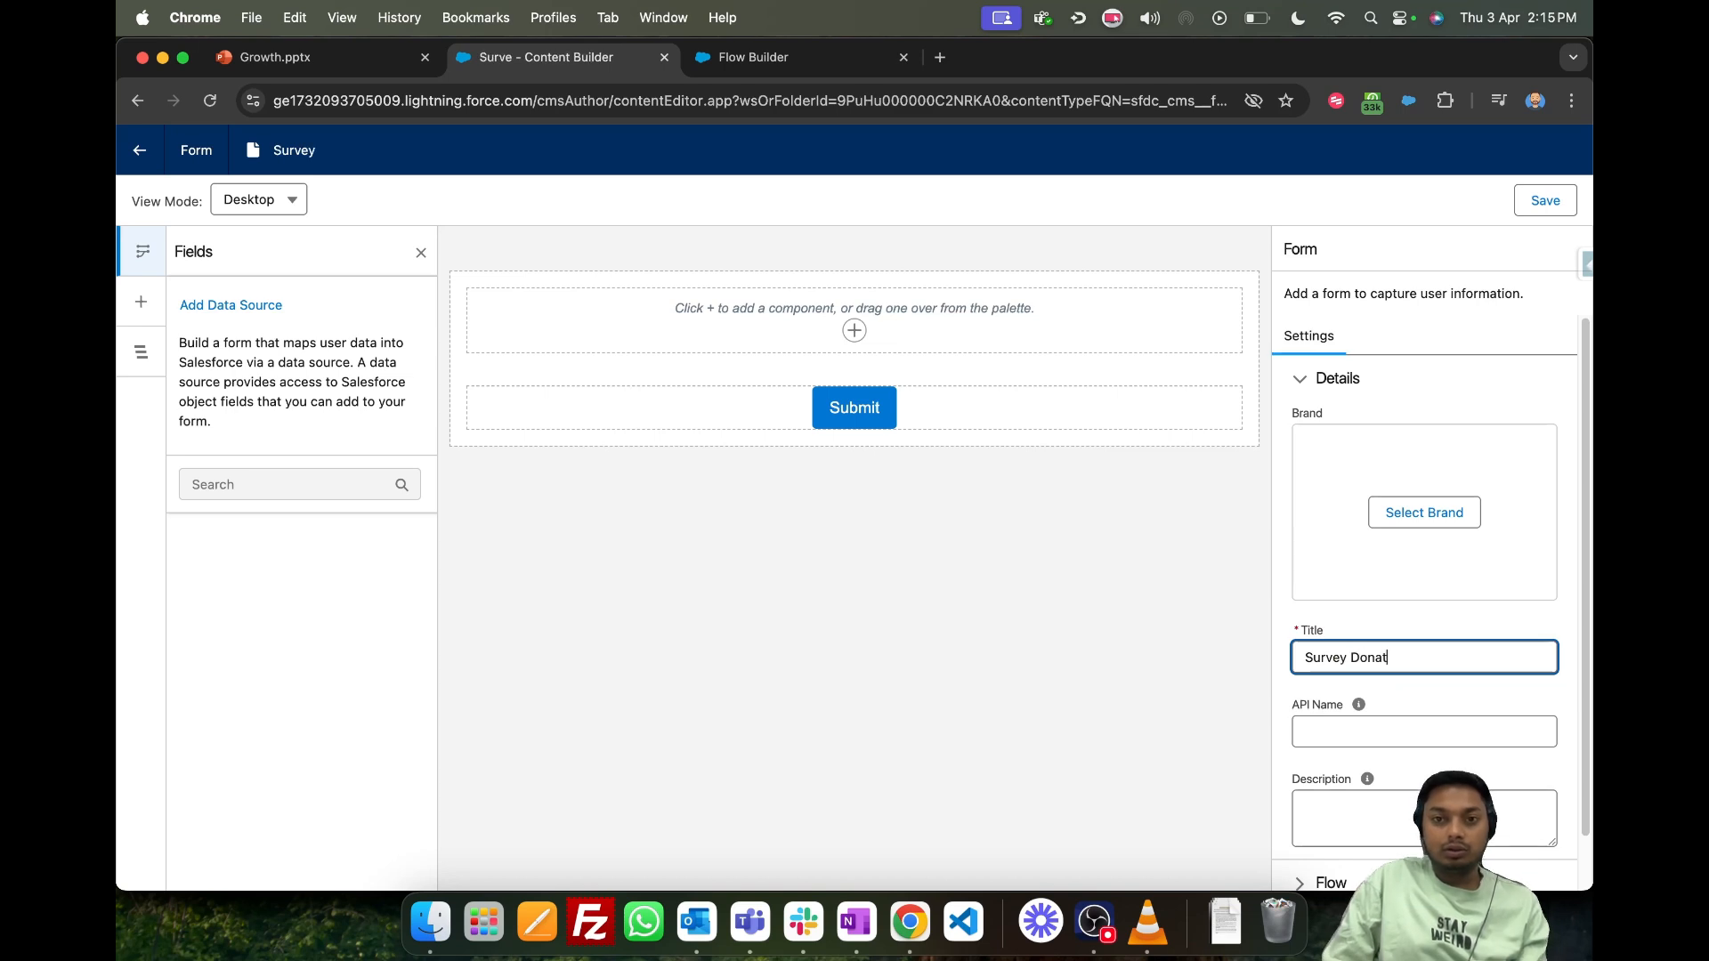
text(ion)
click(1028, 708)
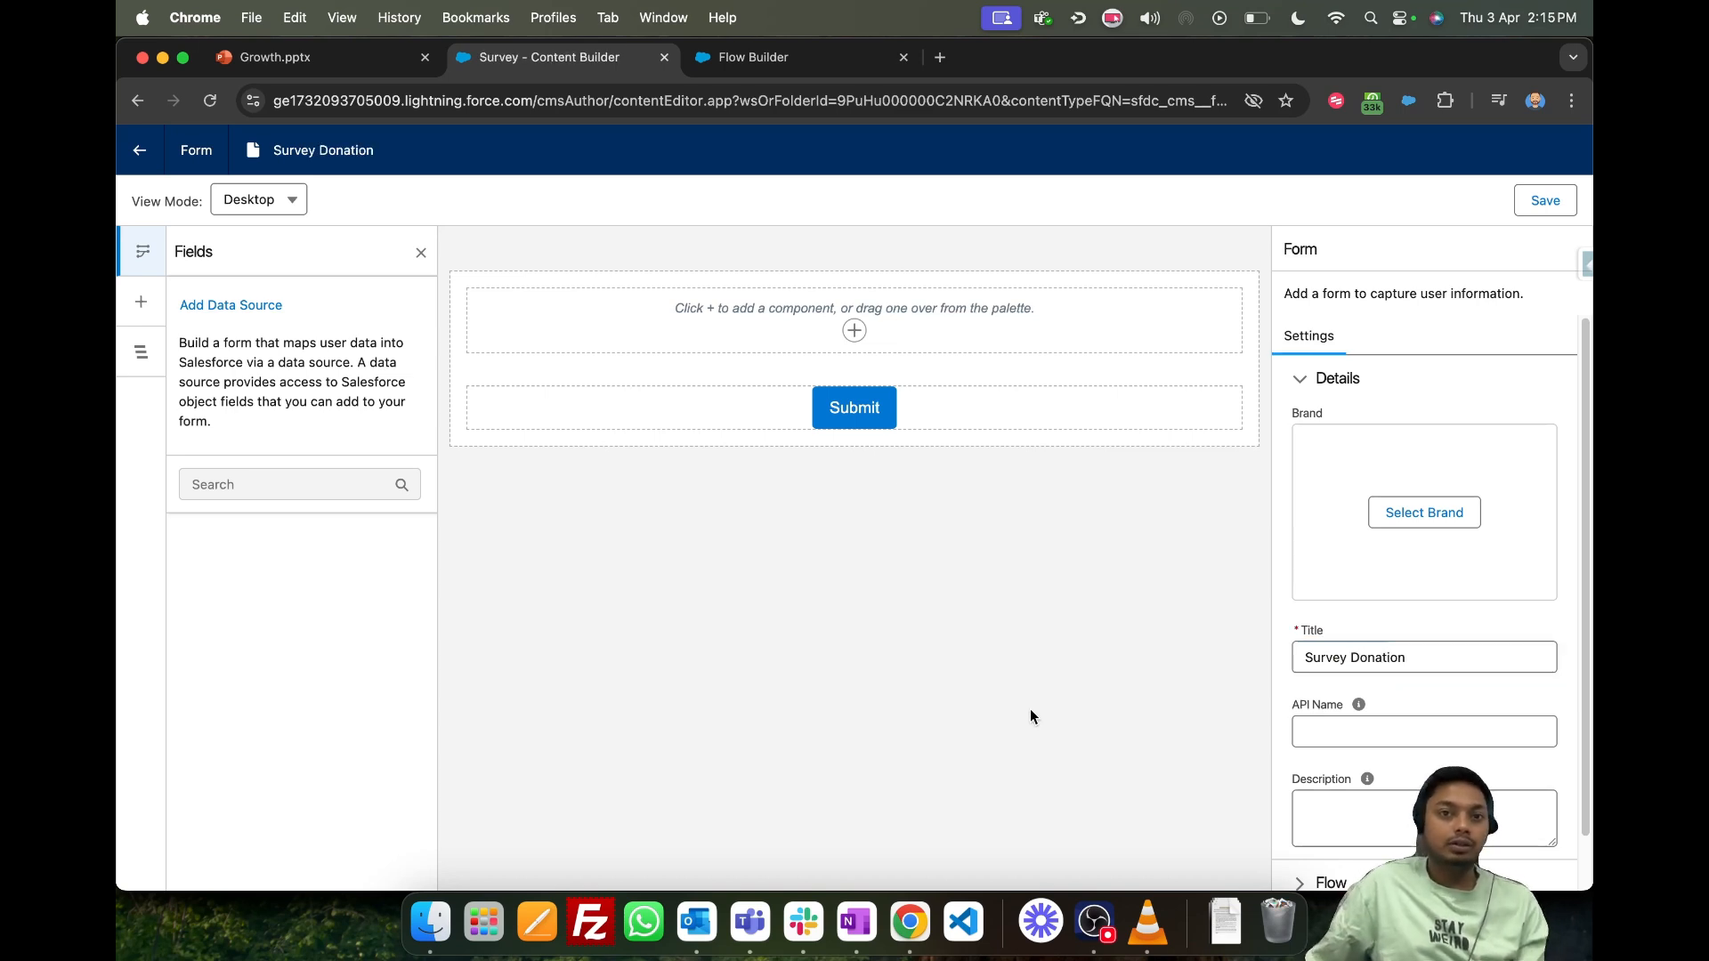
- Try a Button component in the form's empty column above the Submit button, and delete it again
click(855, 332)
scroll(845, 498, down, 1)
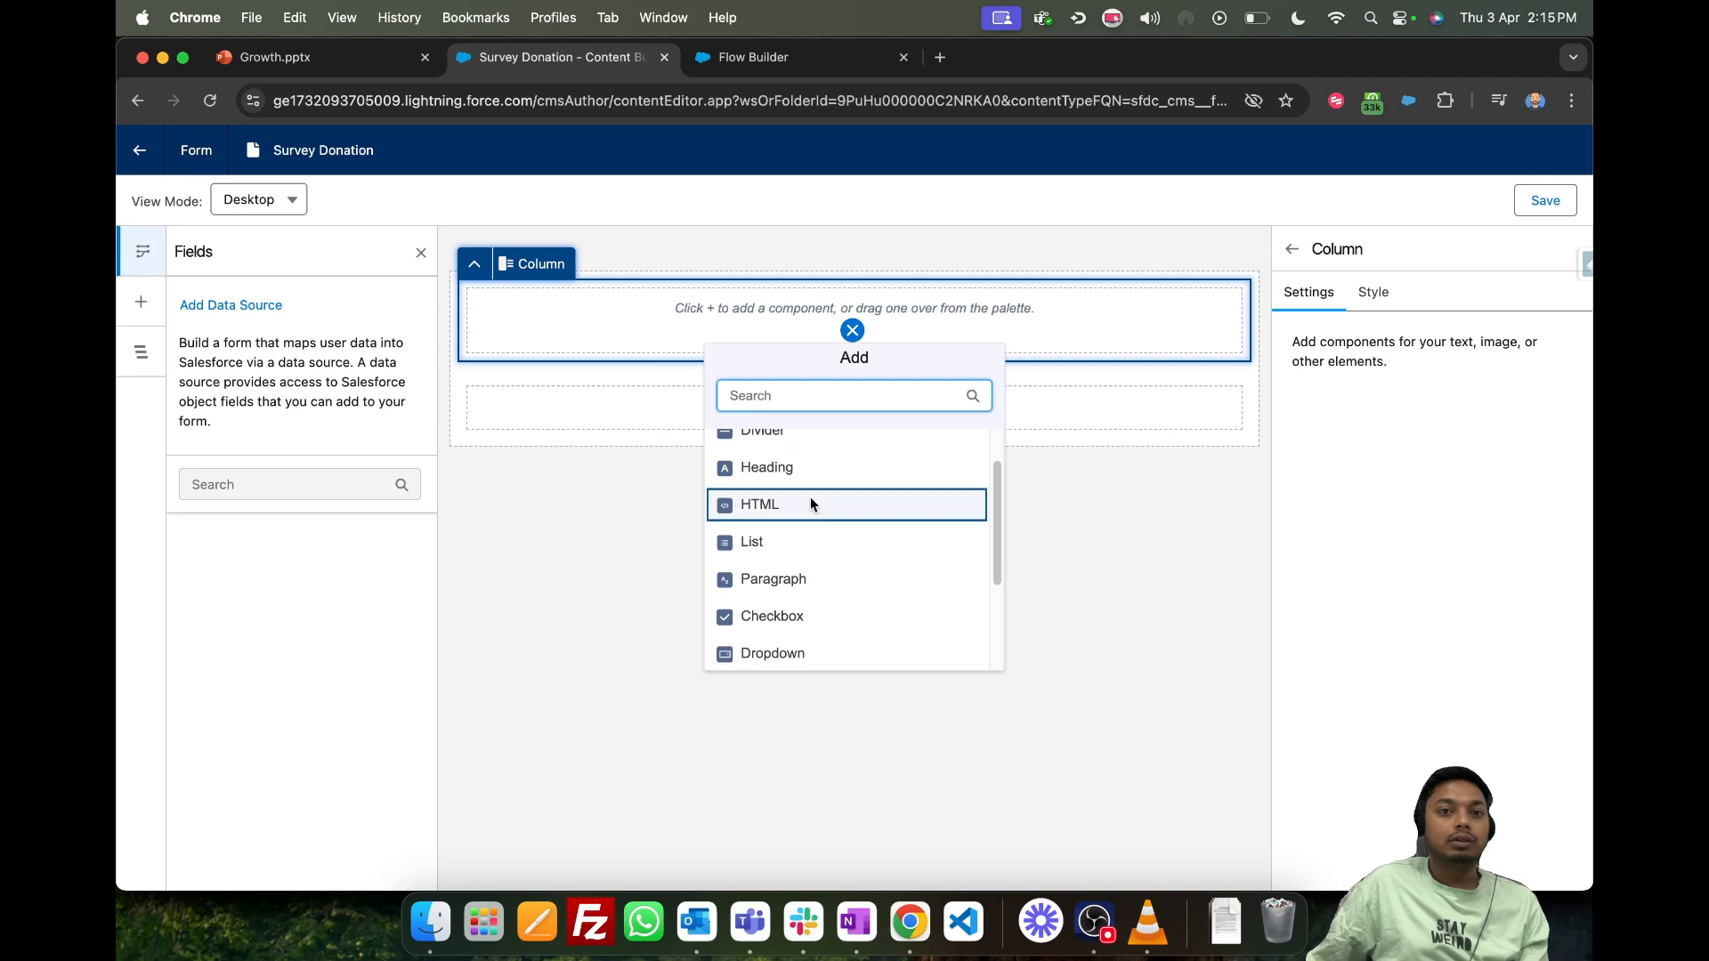
scroll(812, 504, down, 3)
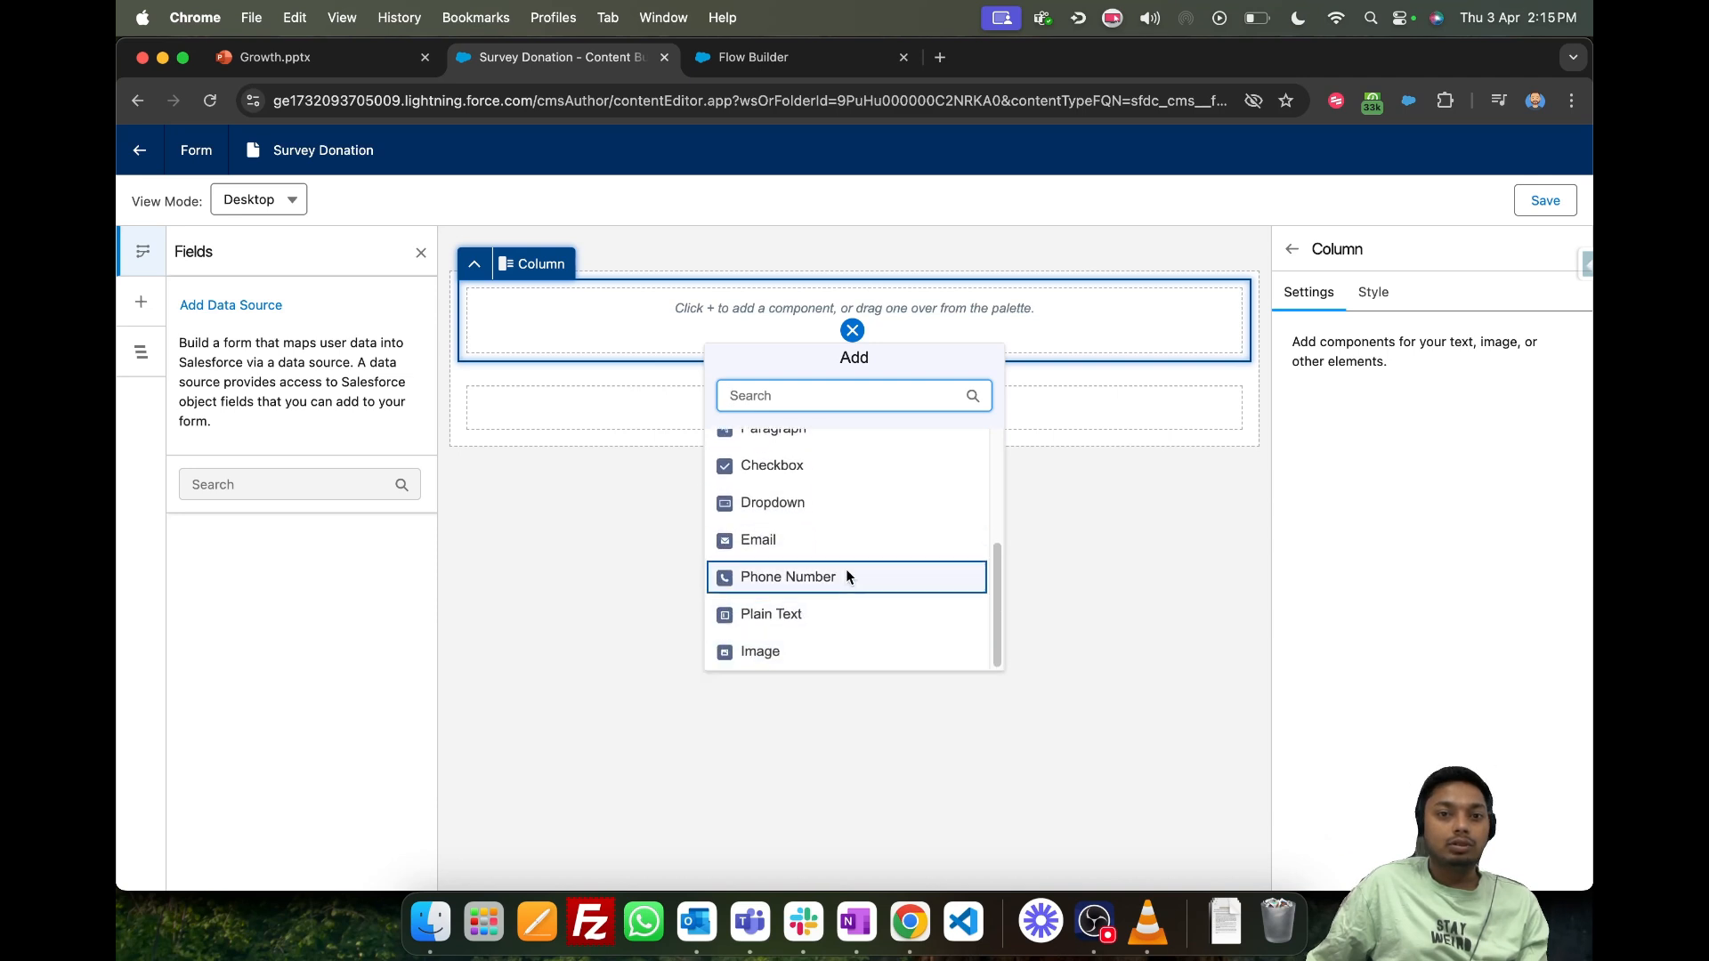
scroll(845, 570, up, 4)
click(812, 450)
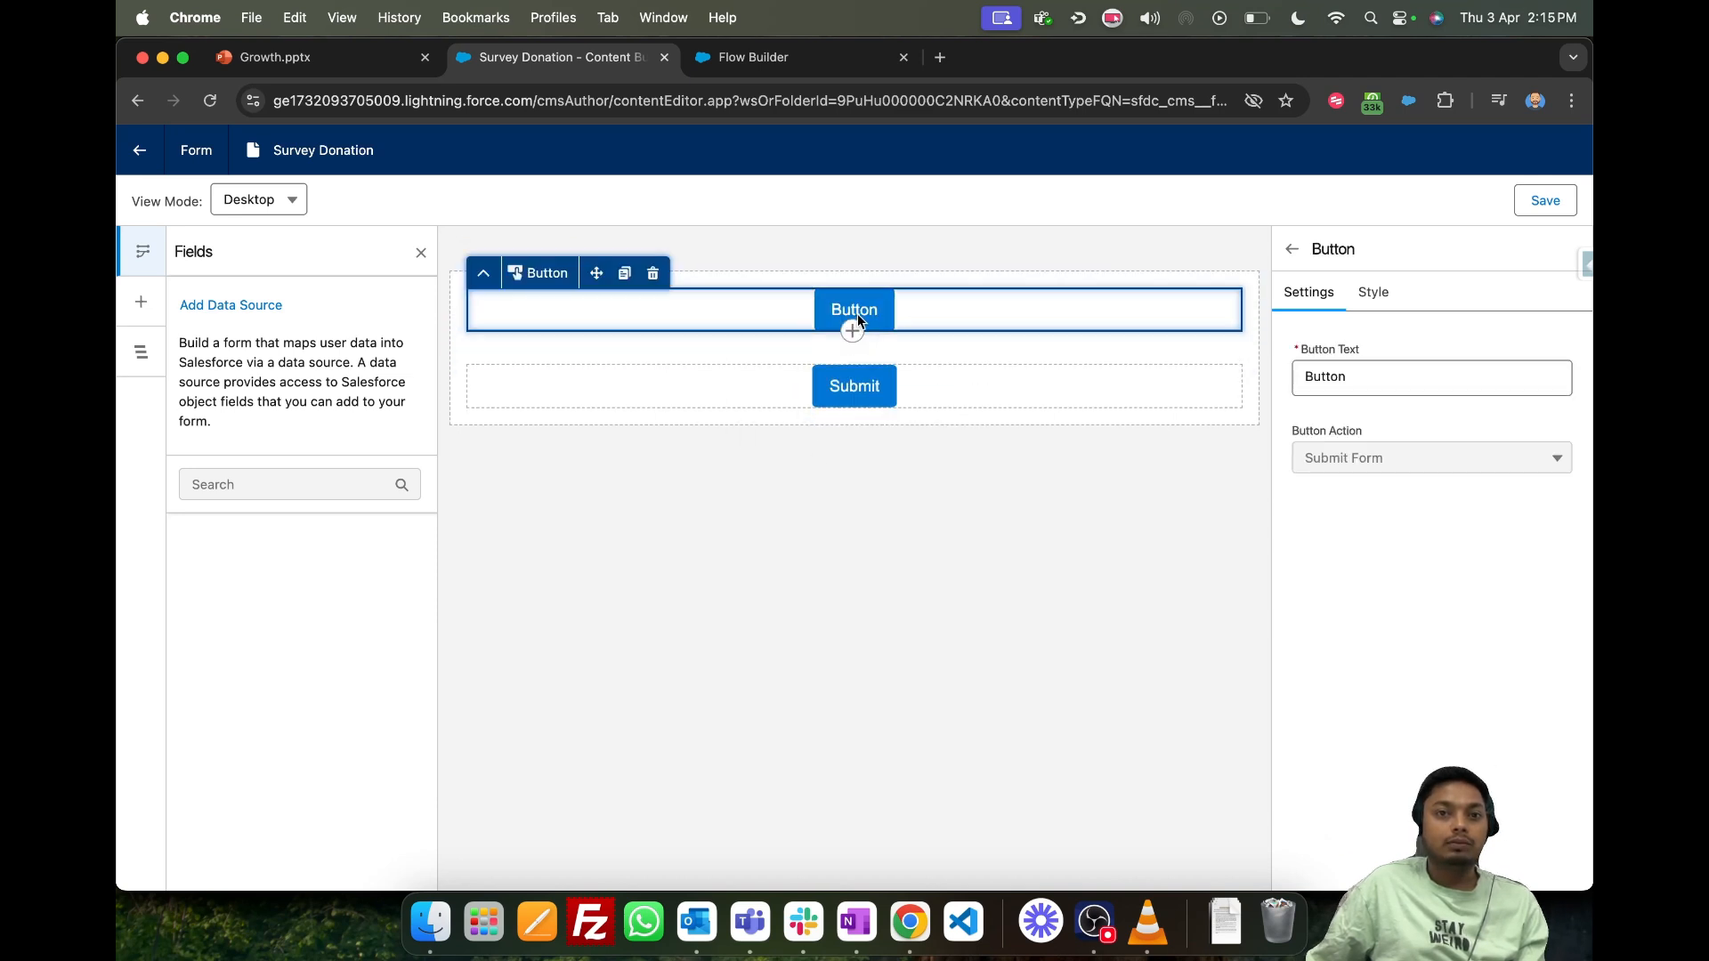
click(652, 273)
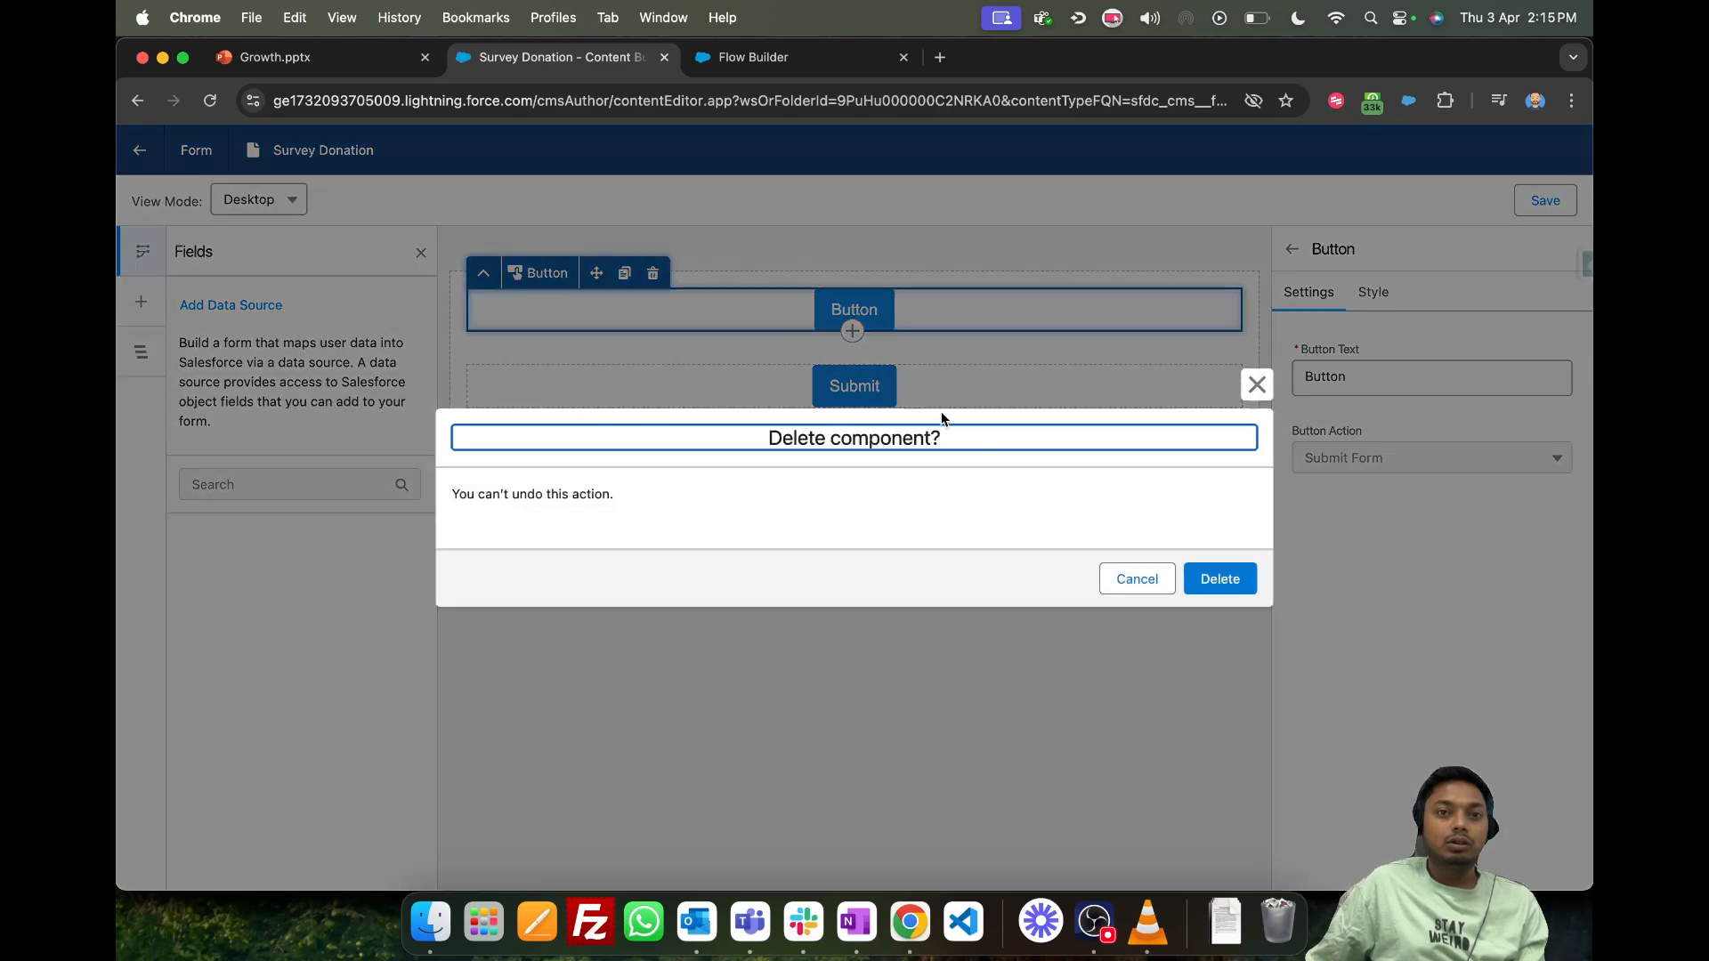
click(1219, 578)
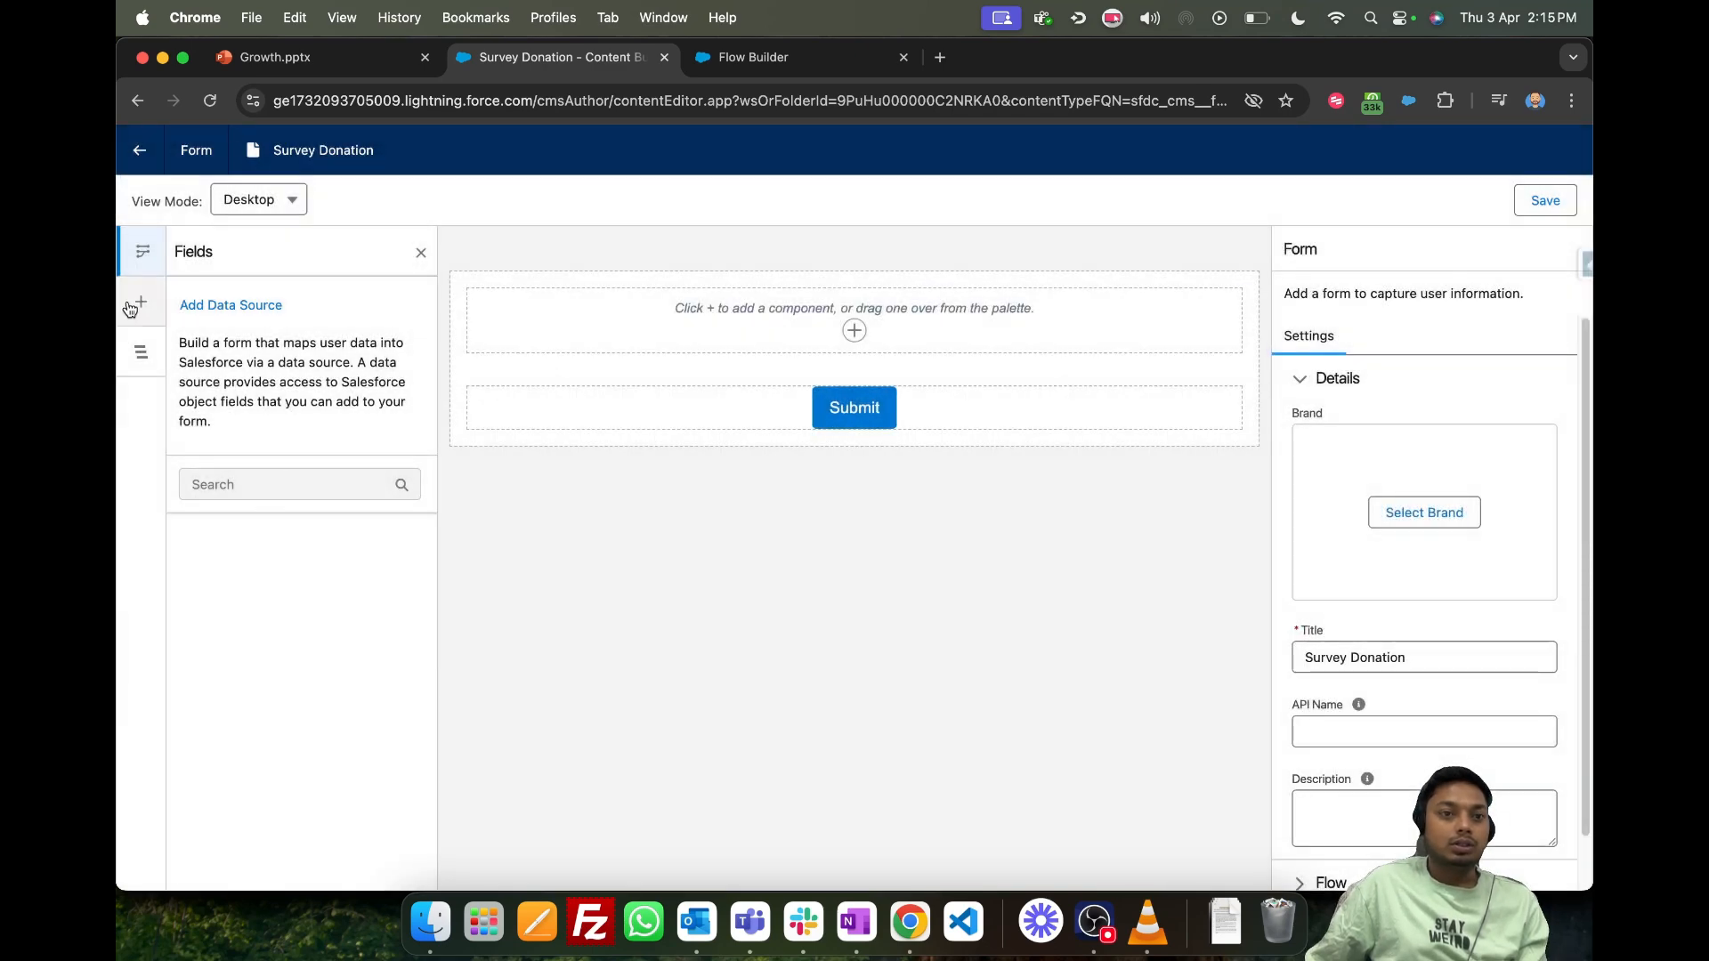
- Add a Checkbox input above the Submit button, label it Yes and fill in its unique name
click(129, 308)
click(195, 721)
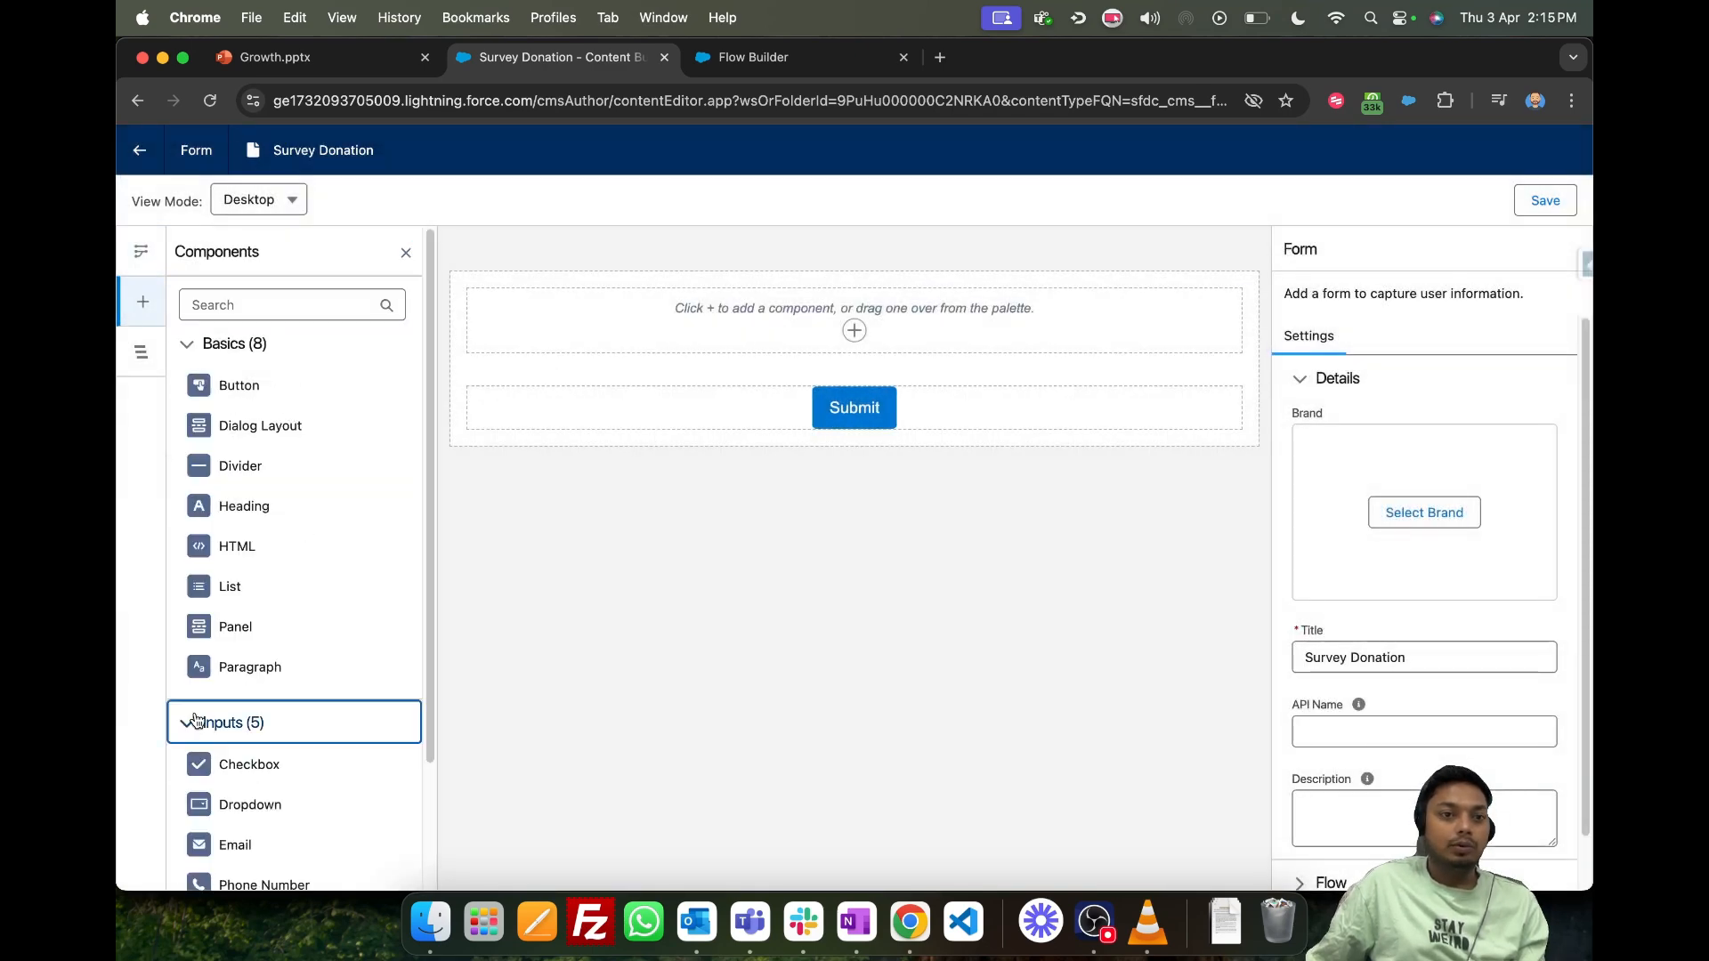
scroll(272, 547, down, 3)
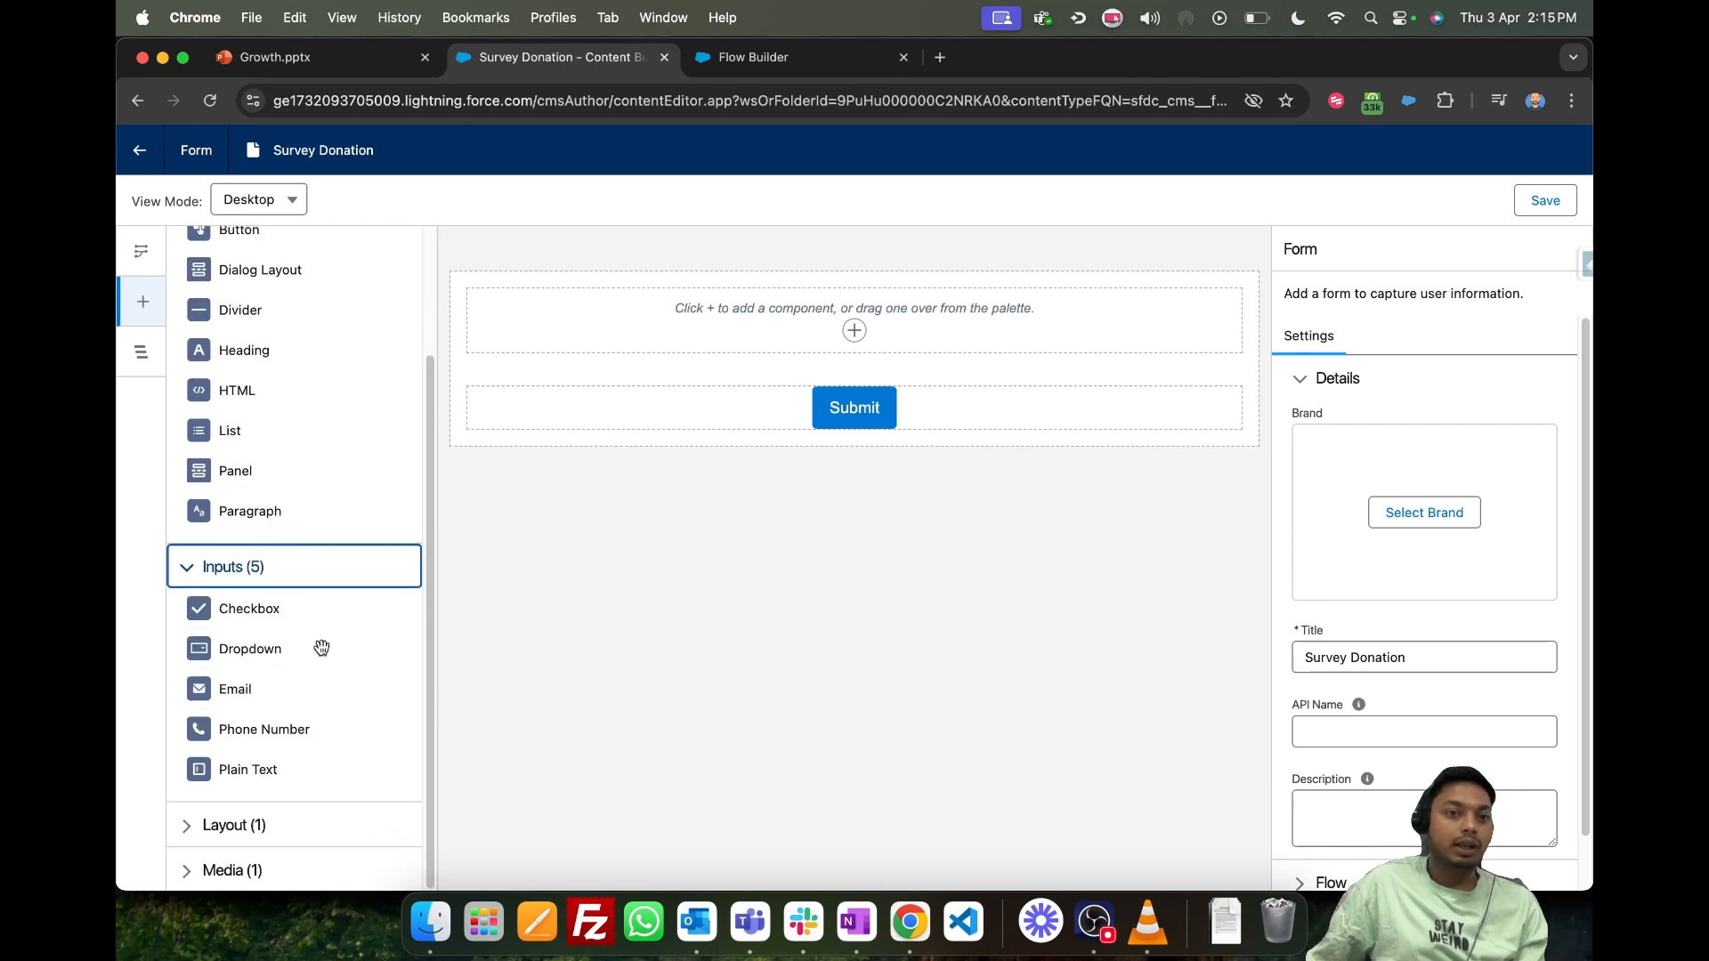
drag(260, 610, 827, 307)
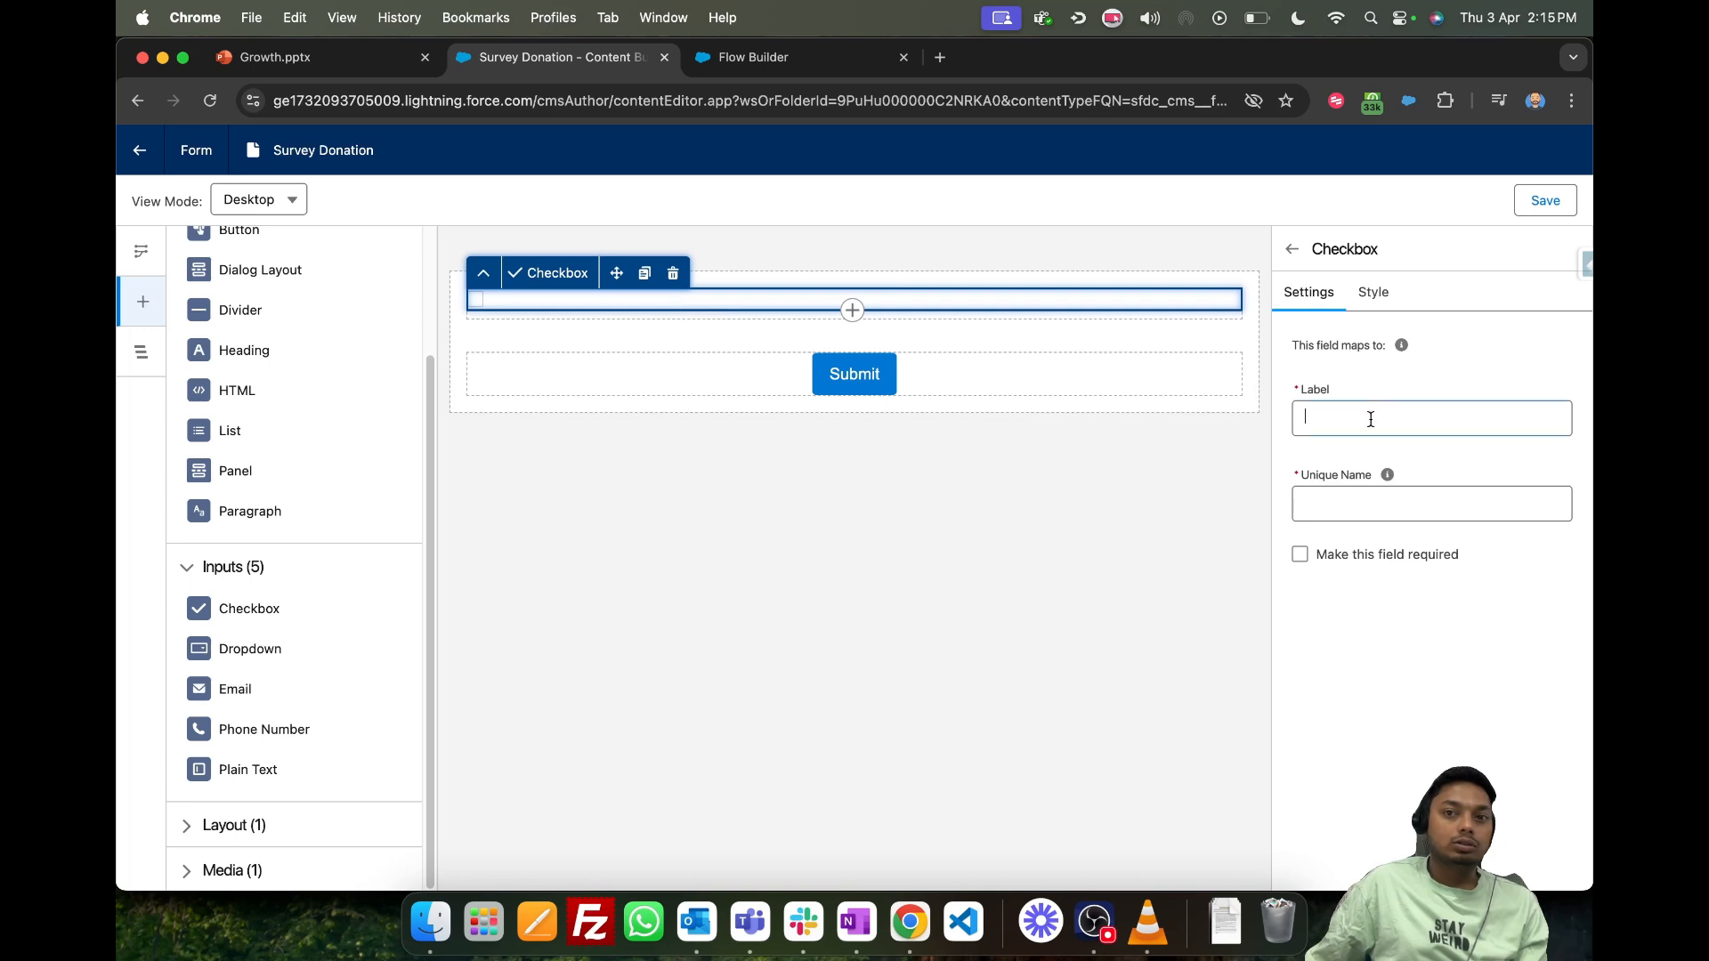
text(Yes)
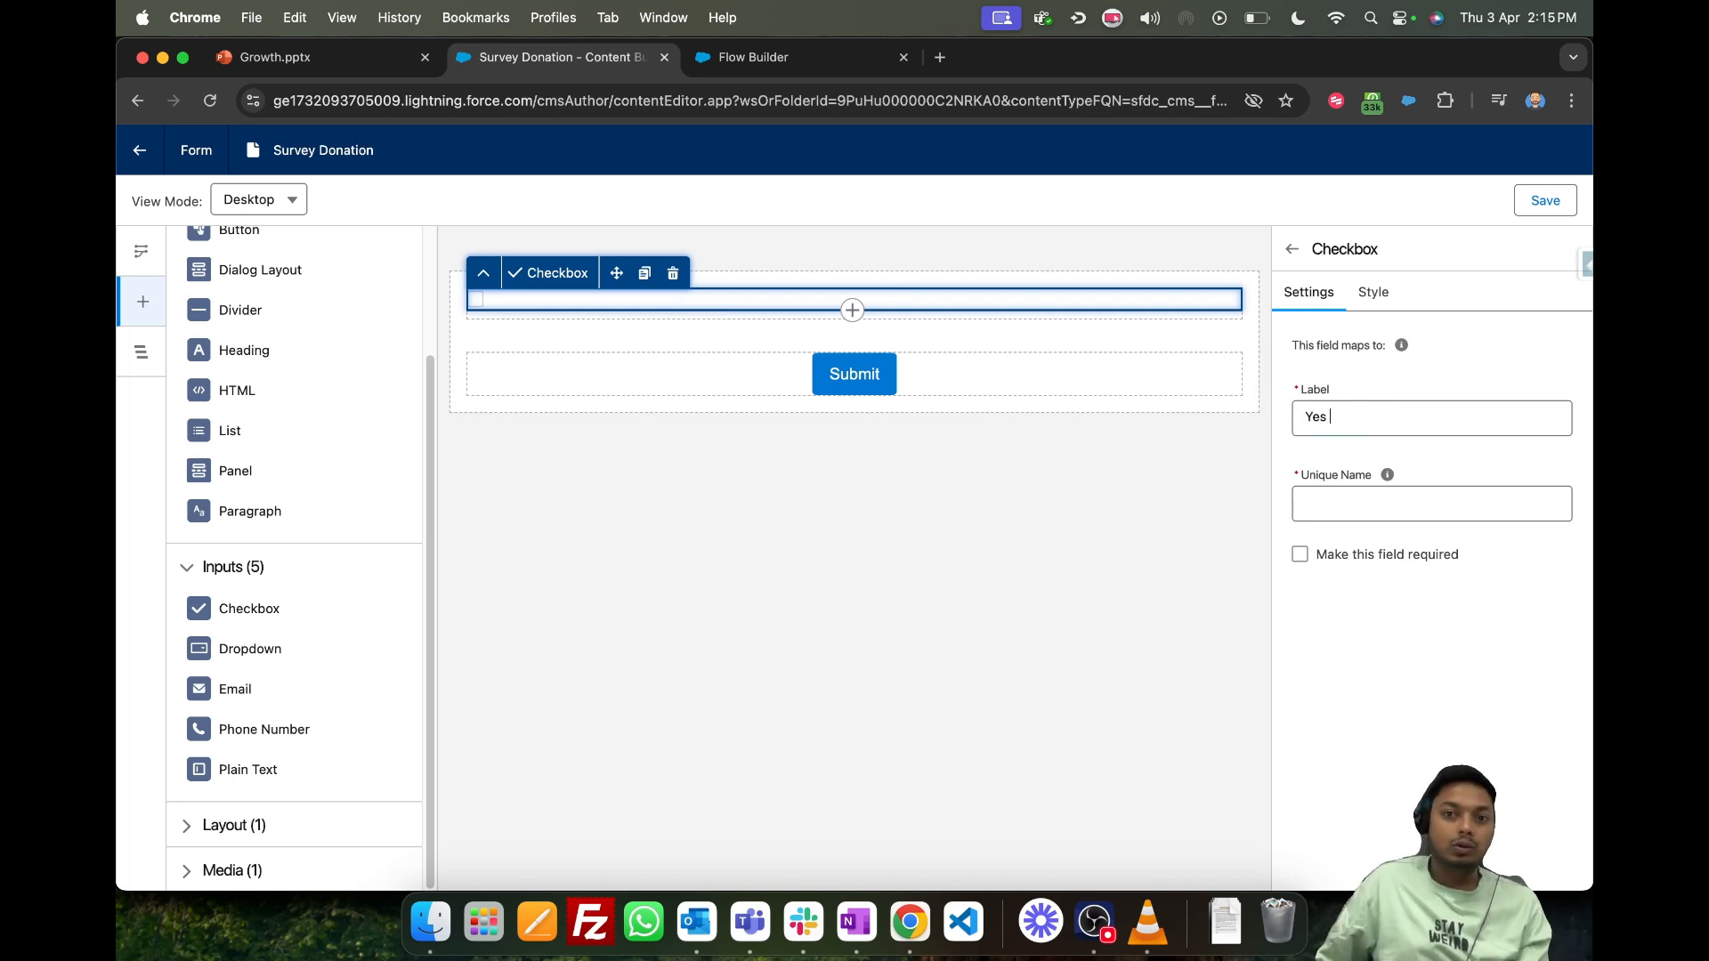
click(1387, 501)
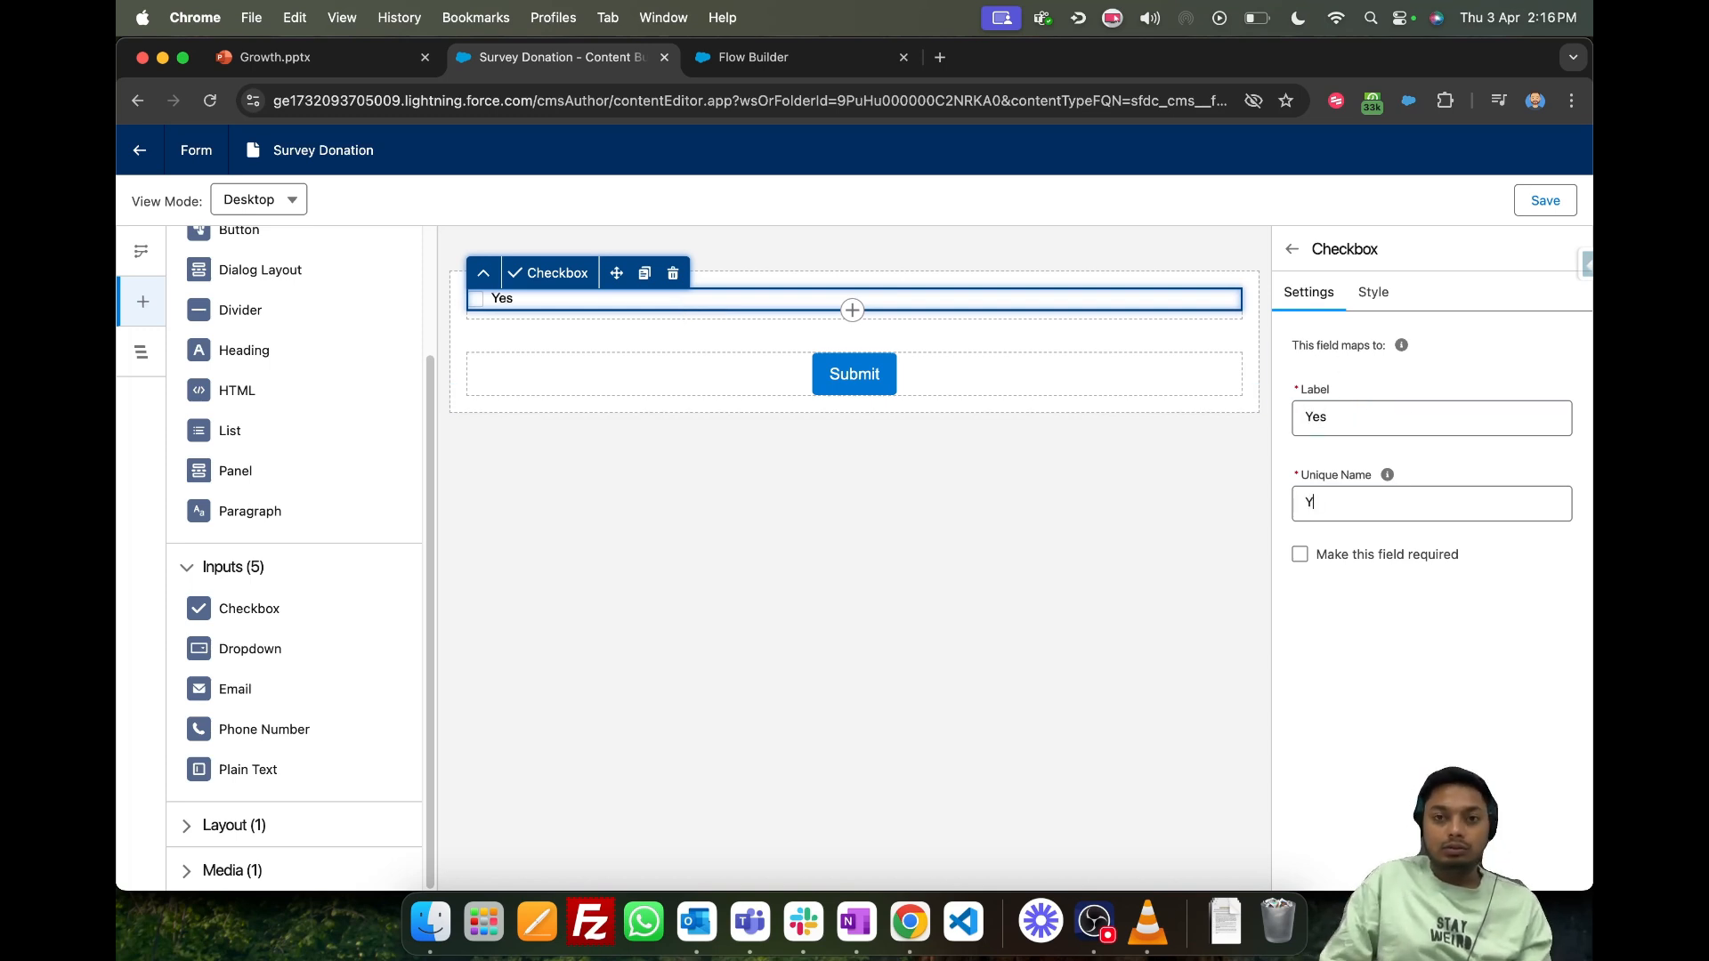
click(844, 534)
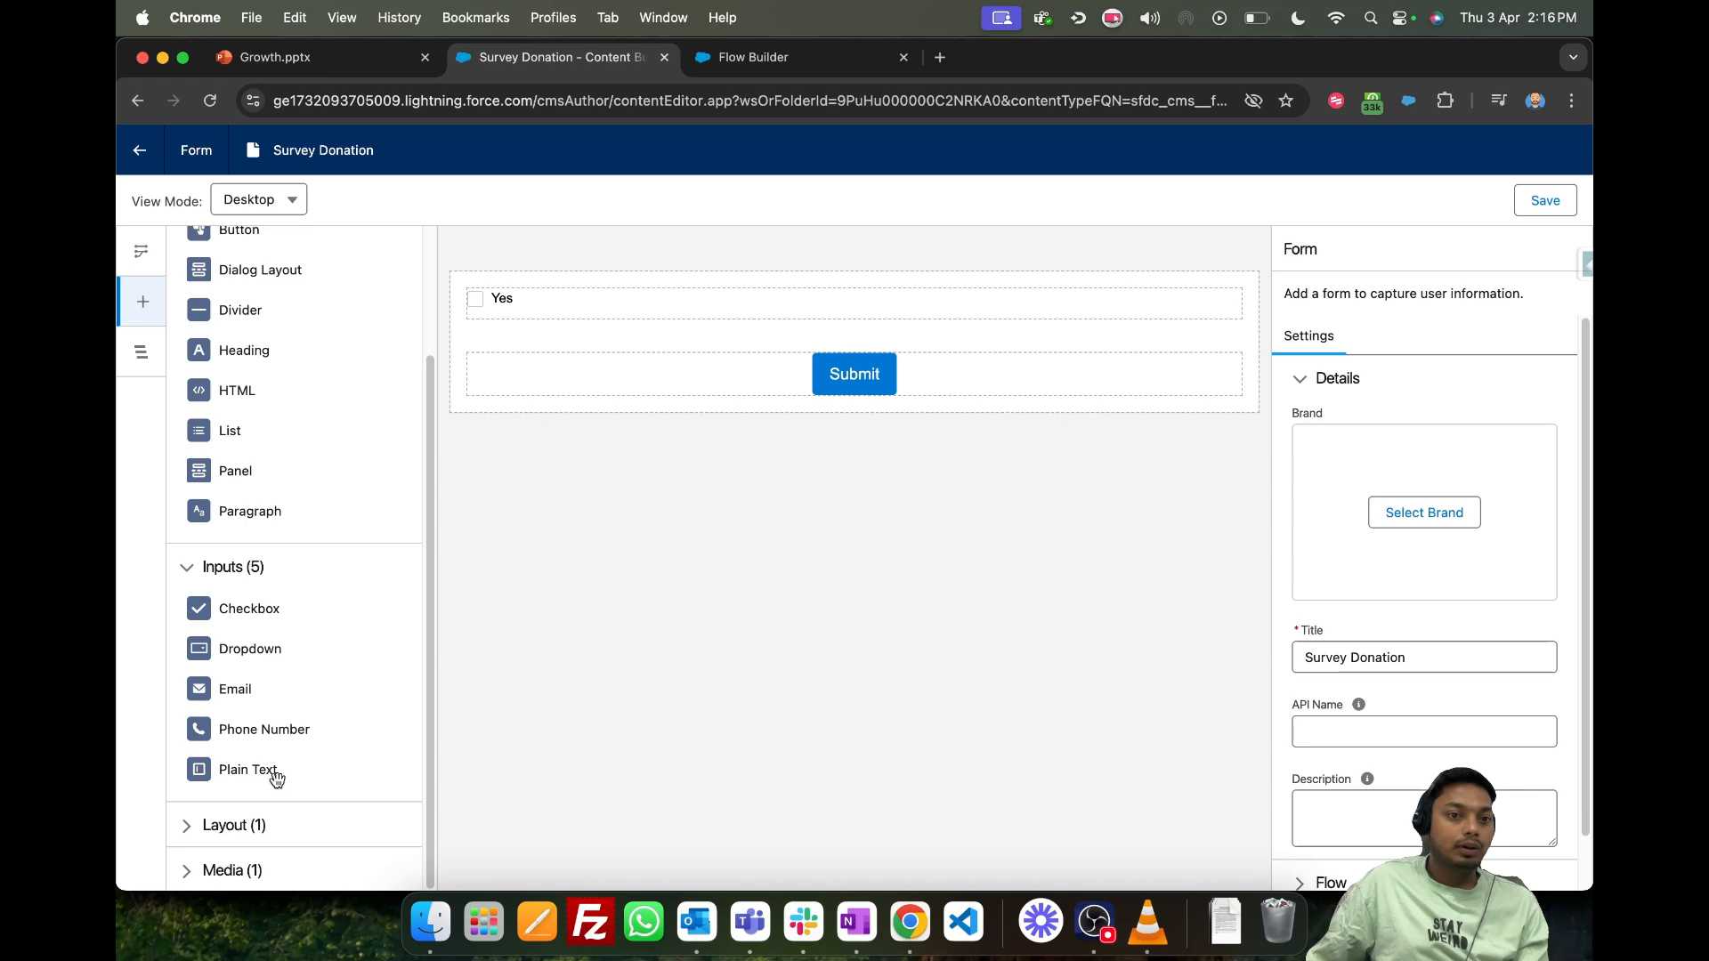
- Add a Plain Text input above the Yes checkbox, with Name as both its label and unique name
drag(276, 779, 576, 305)
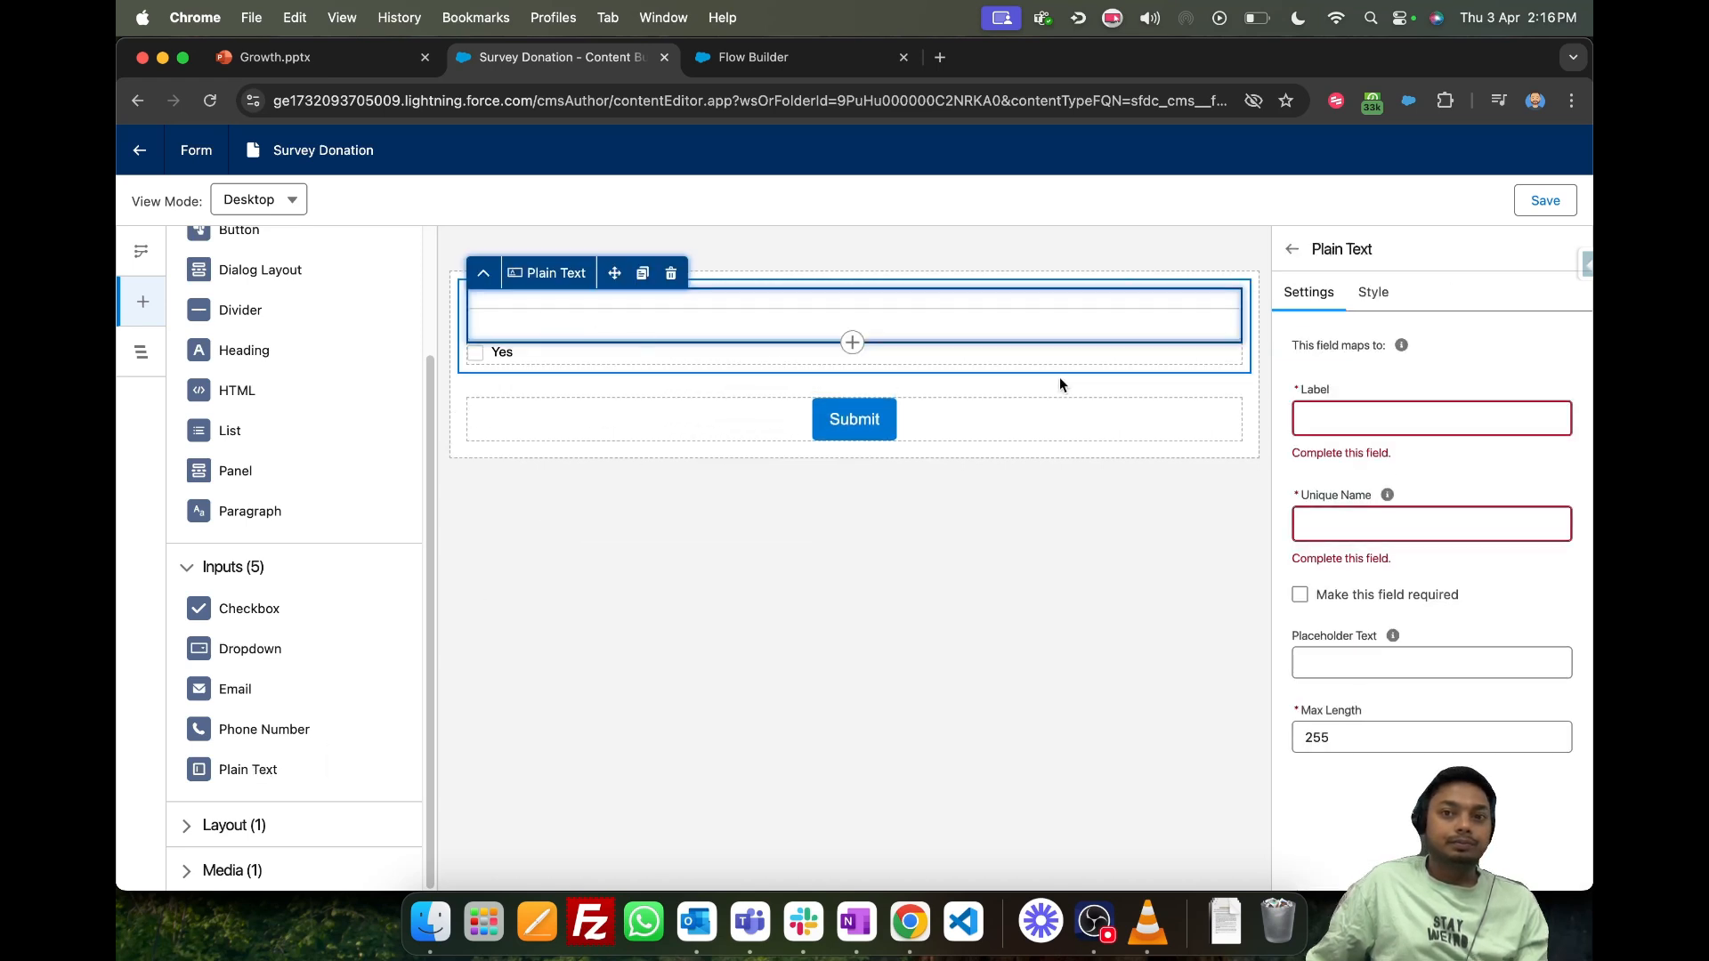
click(1399, 422)
text(Name)
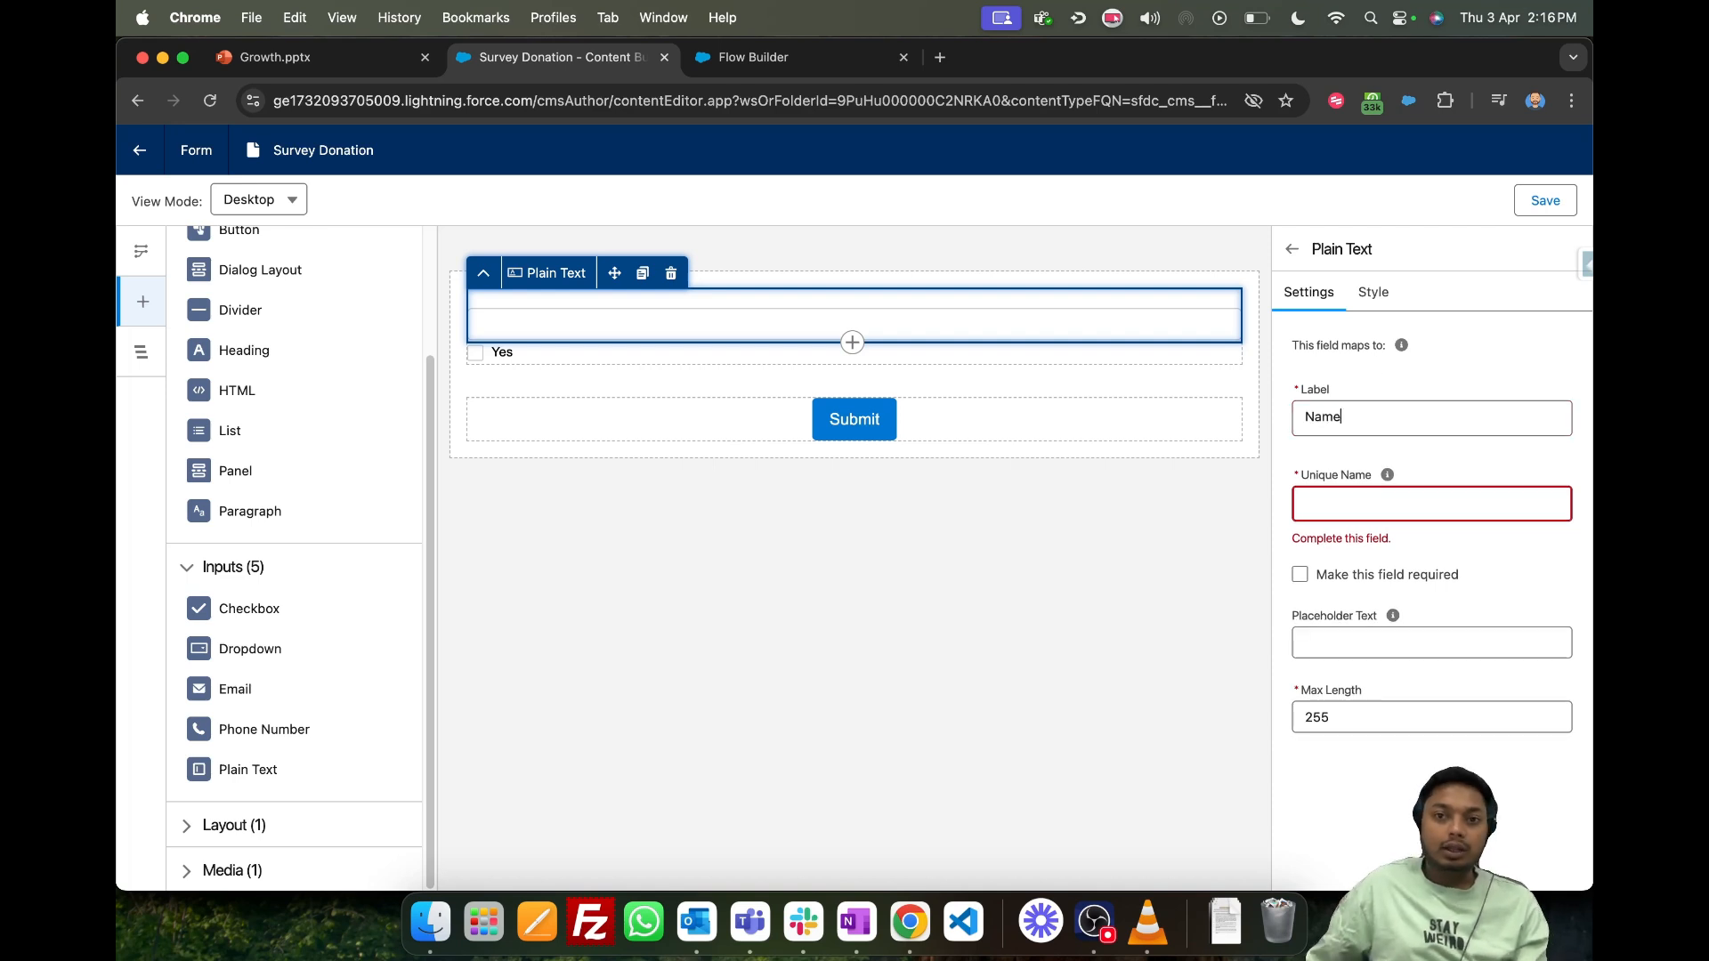
click(1405, 502)
text(Name)
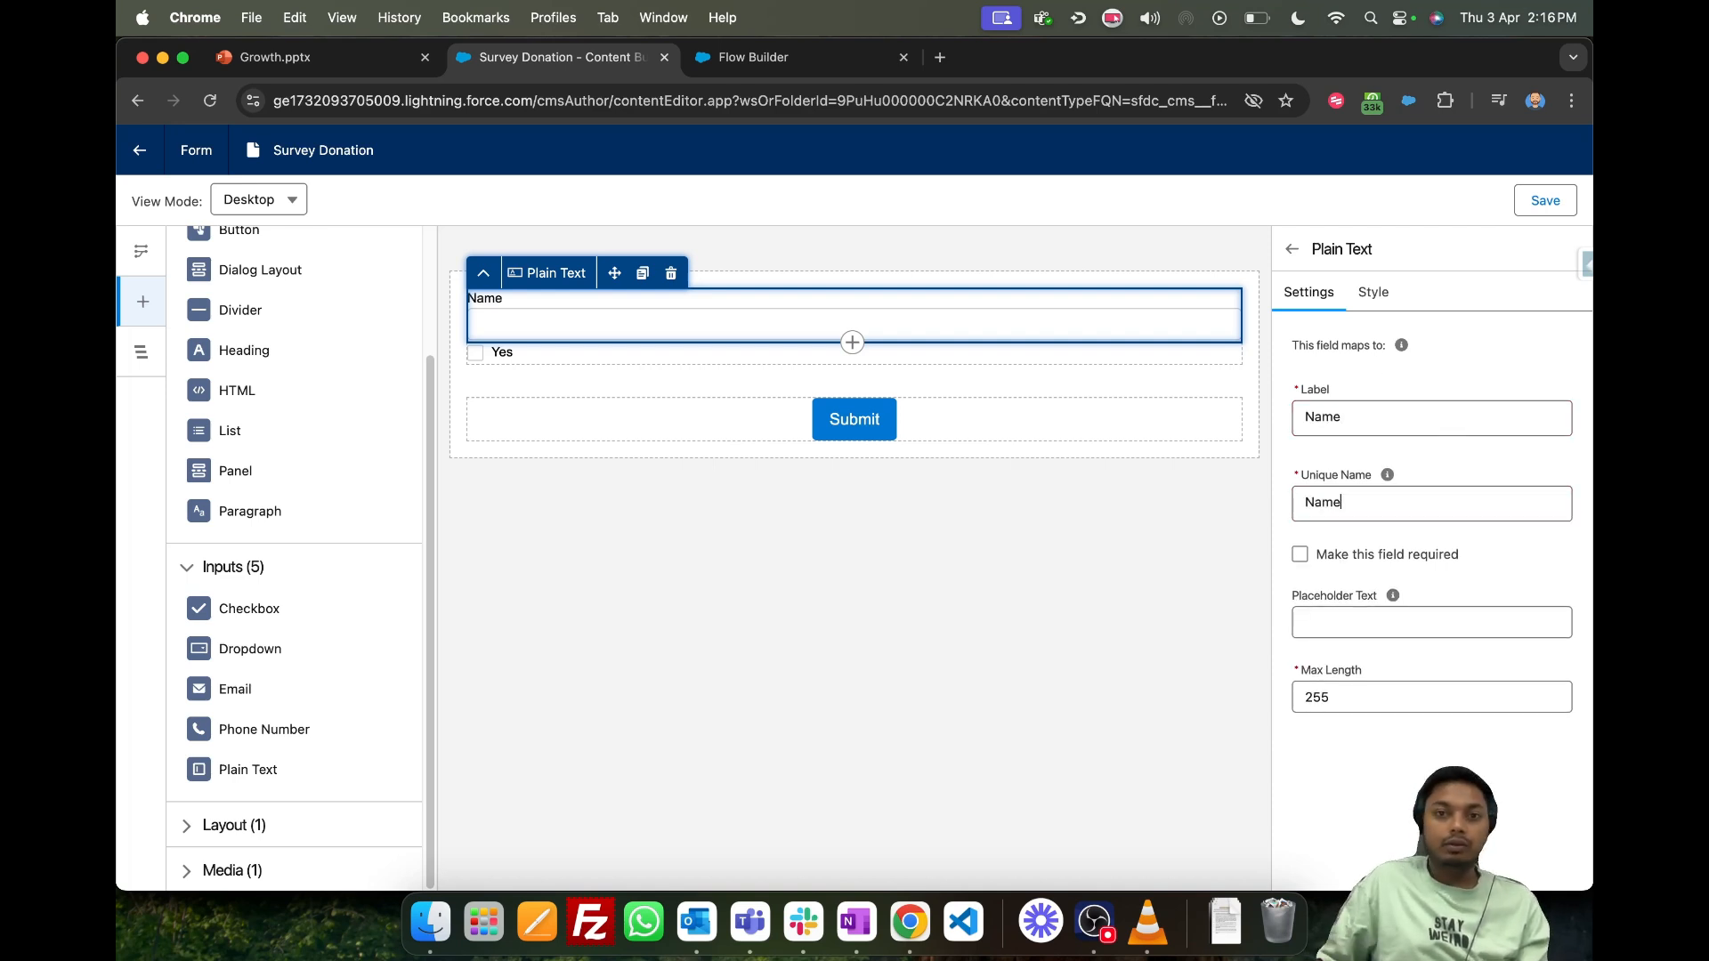
- Duplicate the Name text field and set the copy's label and unique name to Email
click(1241, 543)
click(649, 324)
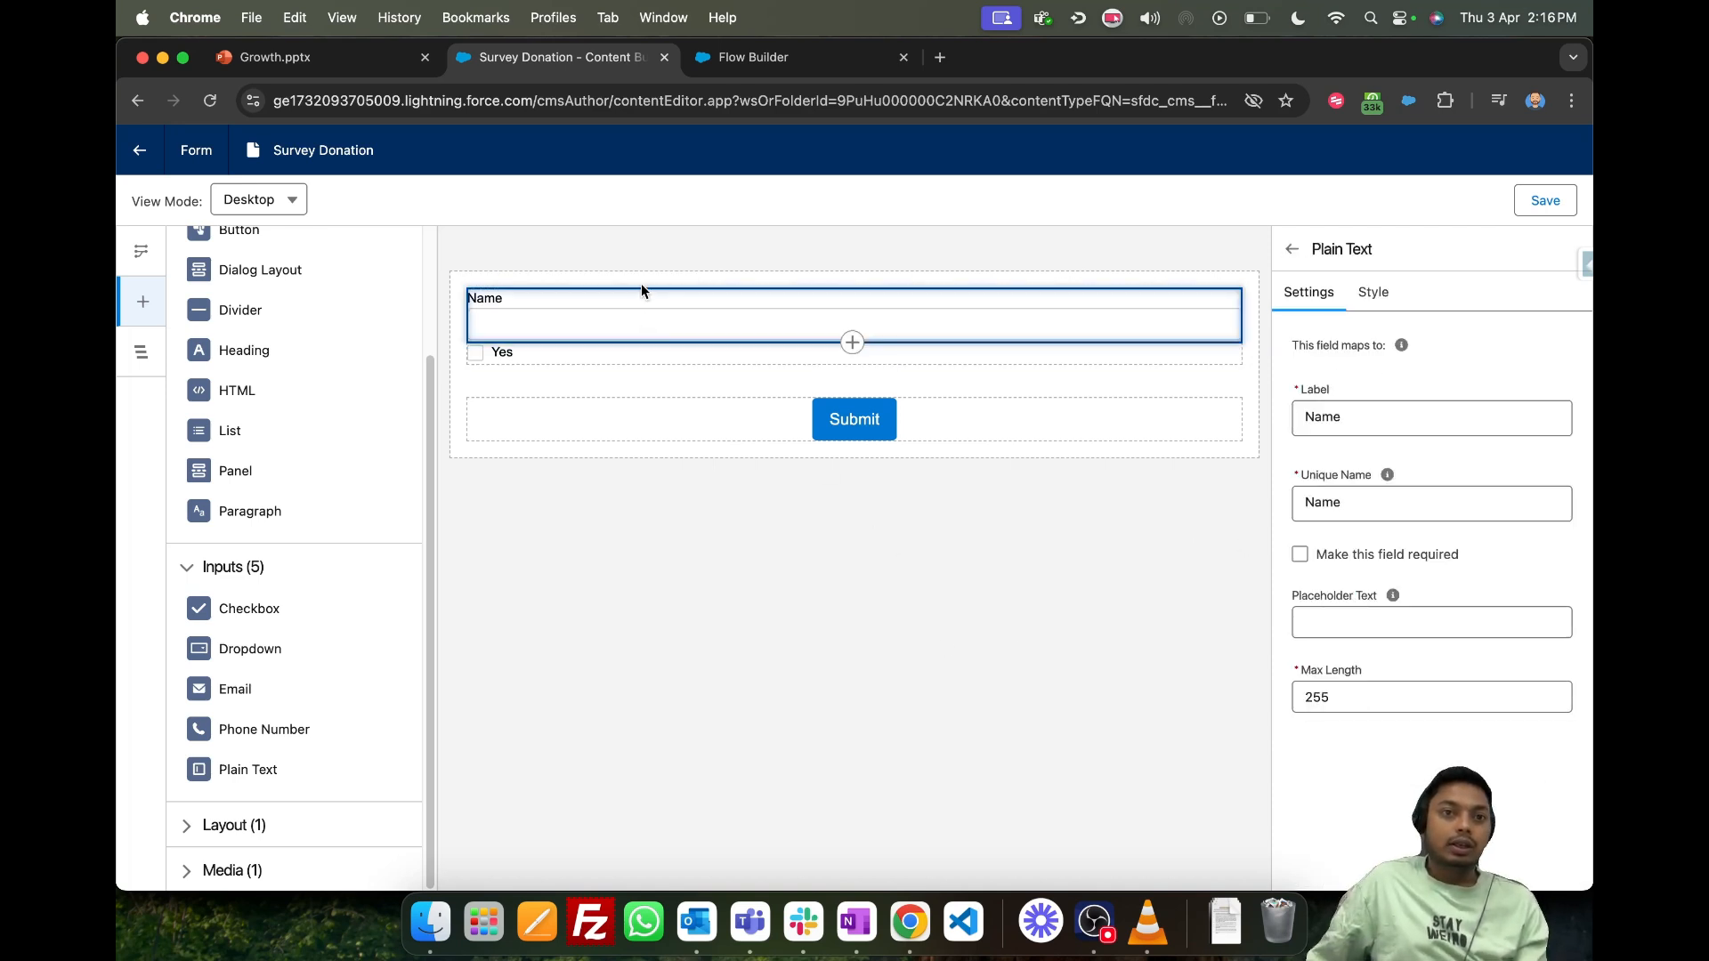
click(641, 273)
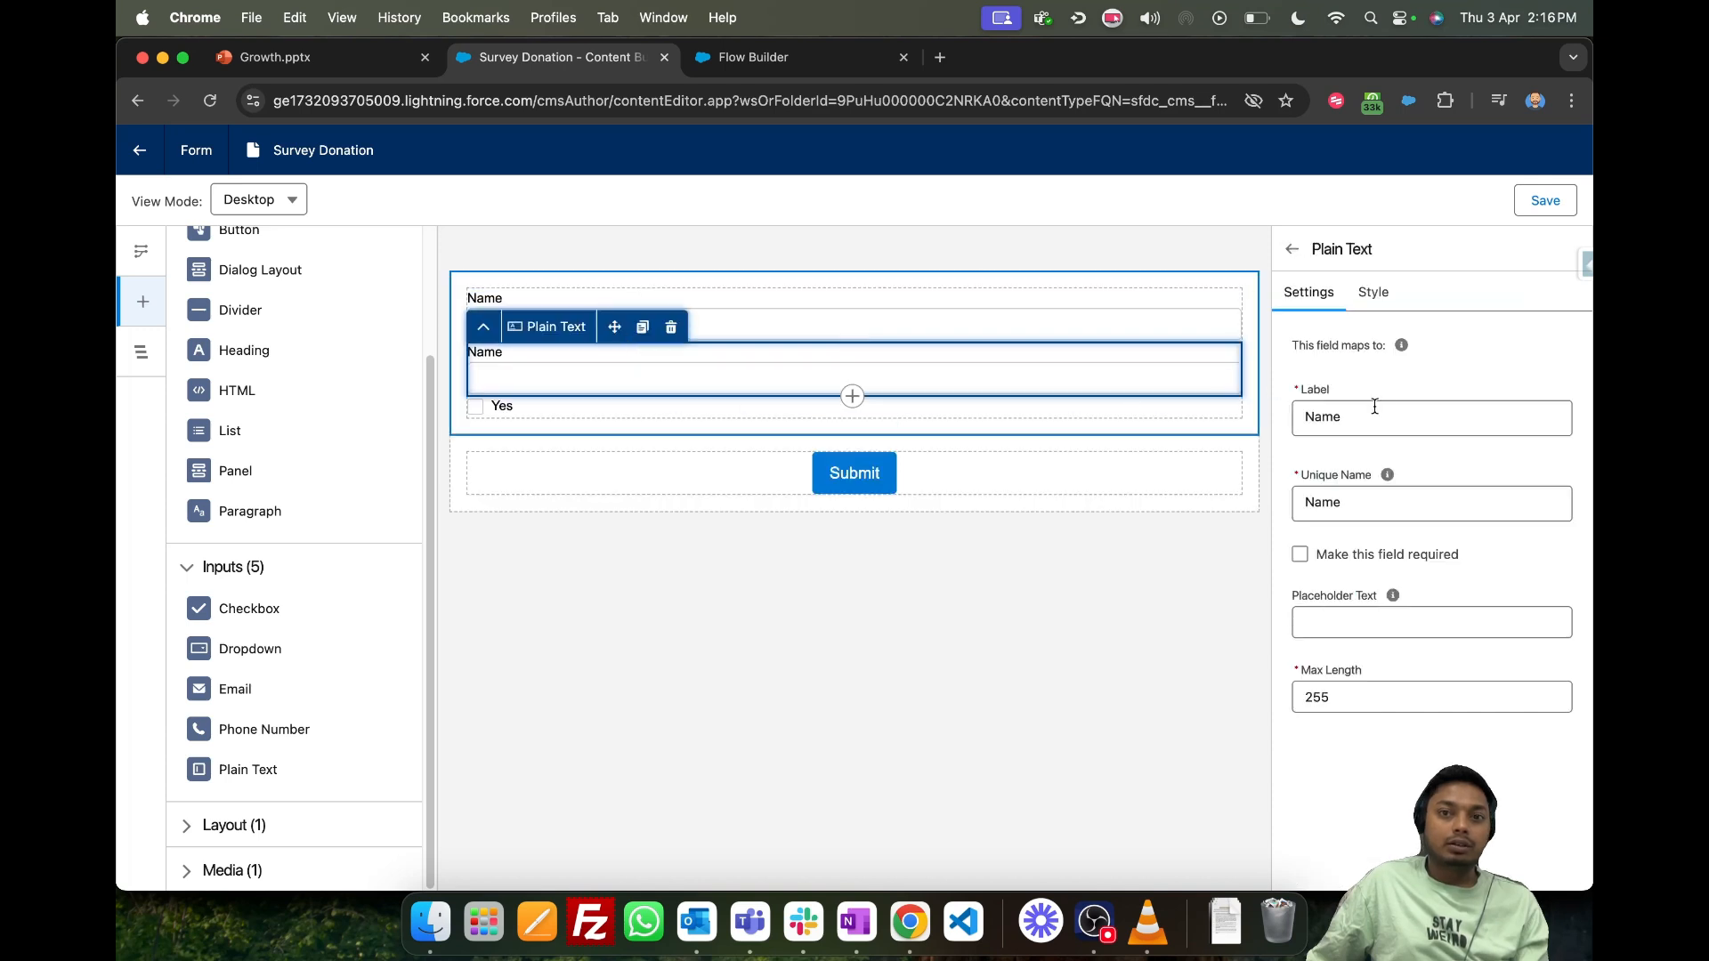
drag(1374, 408, 1294, 402)
text(Email)
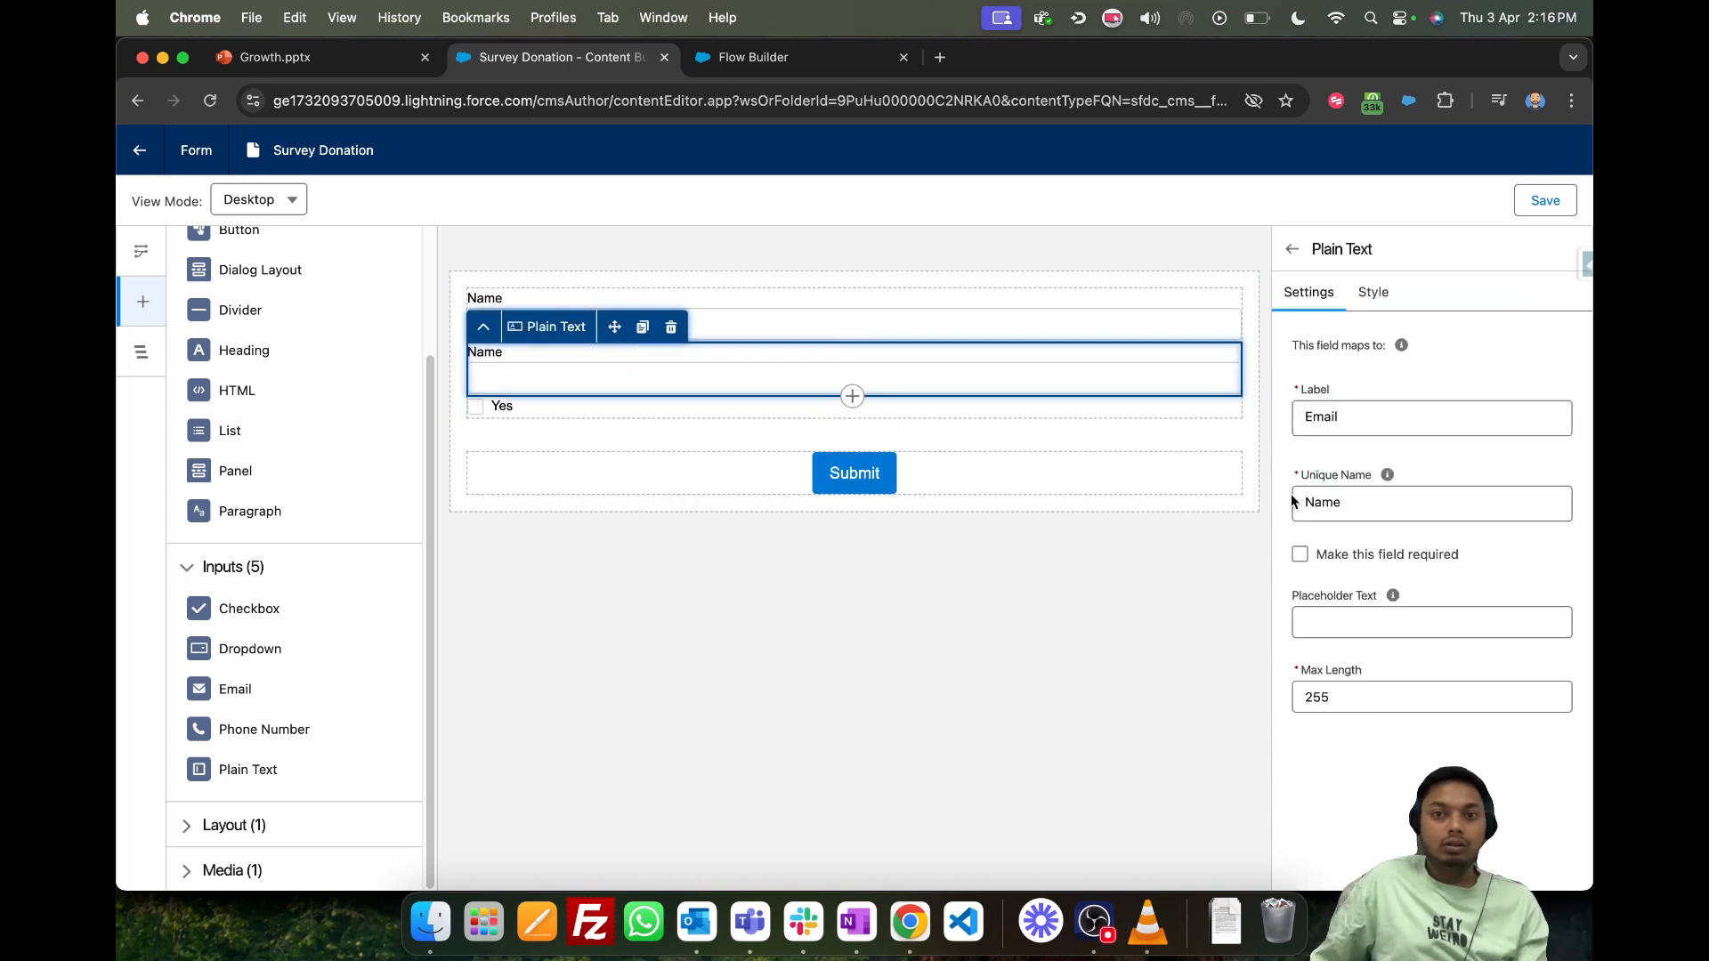
drag(1385, 501, 1295, 501)
text(Email)
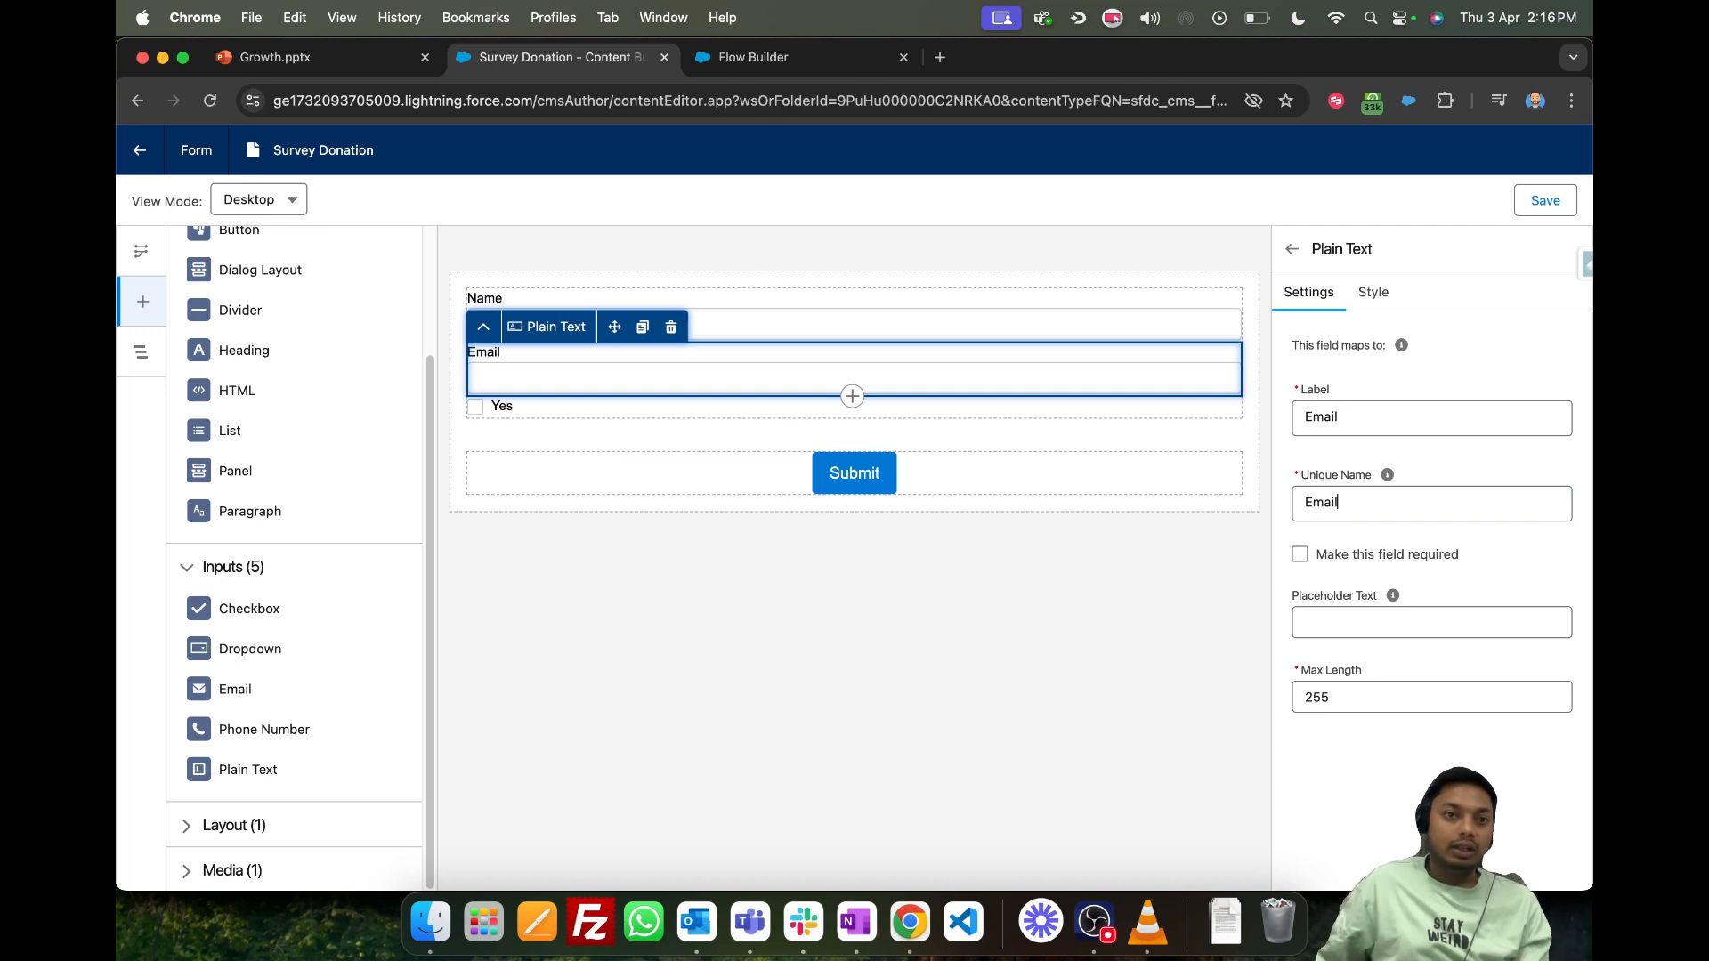
- Duplicate the Email text field, label the copy Phone and replace its unique name with one starting with Phone
click(642, 327)
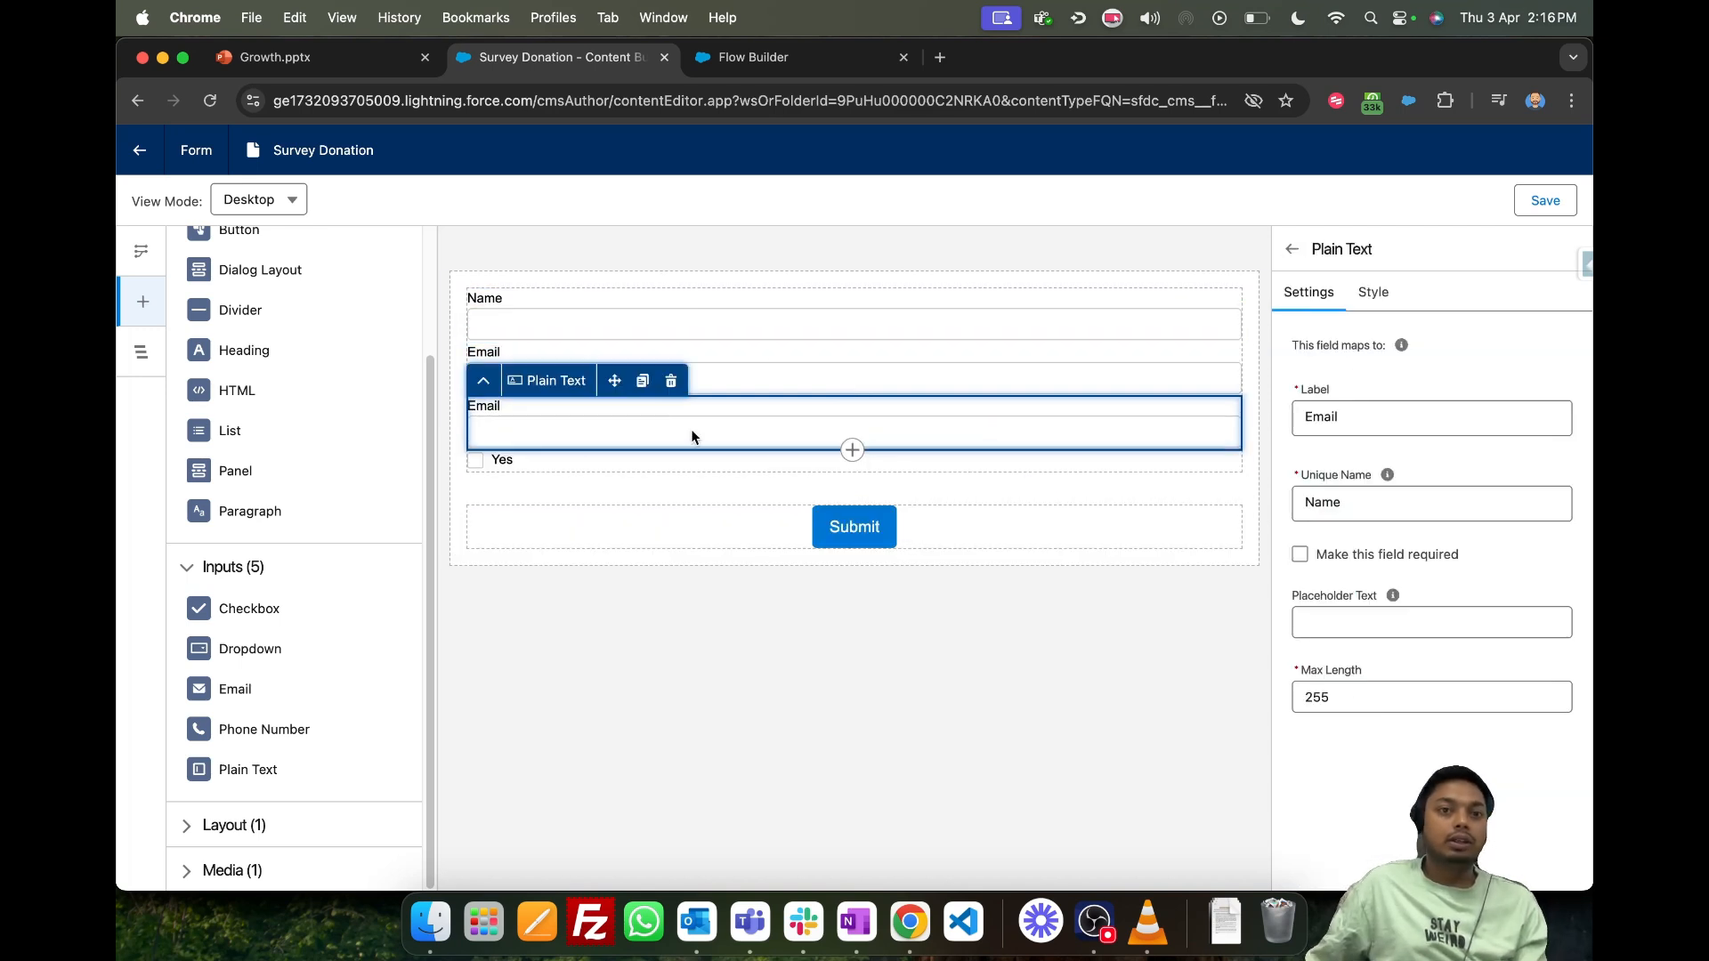
double_click(1532, 412)
text(Phopne)
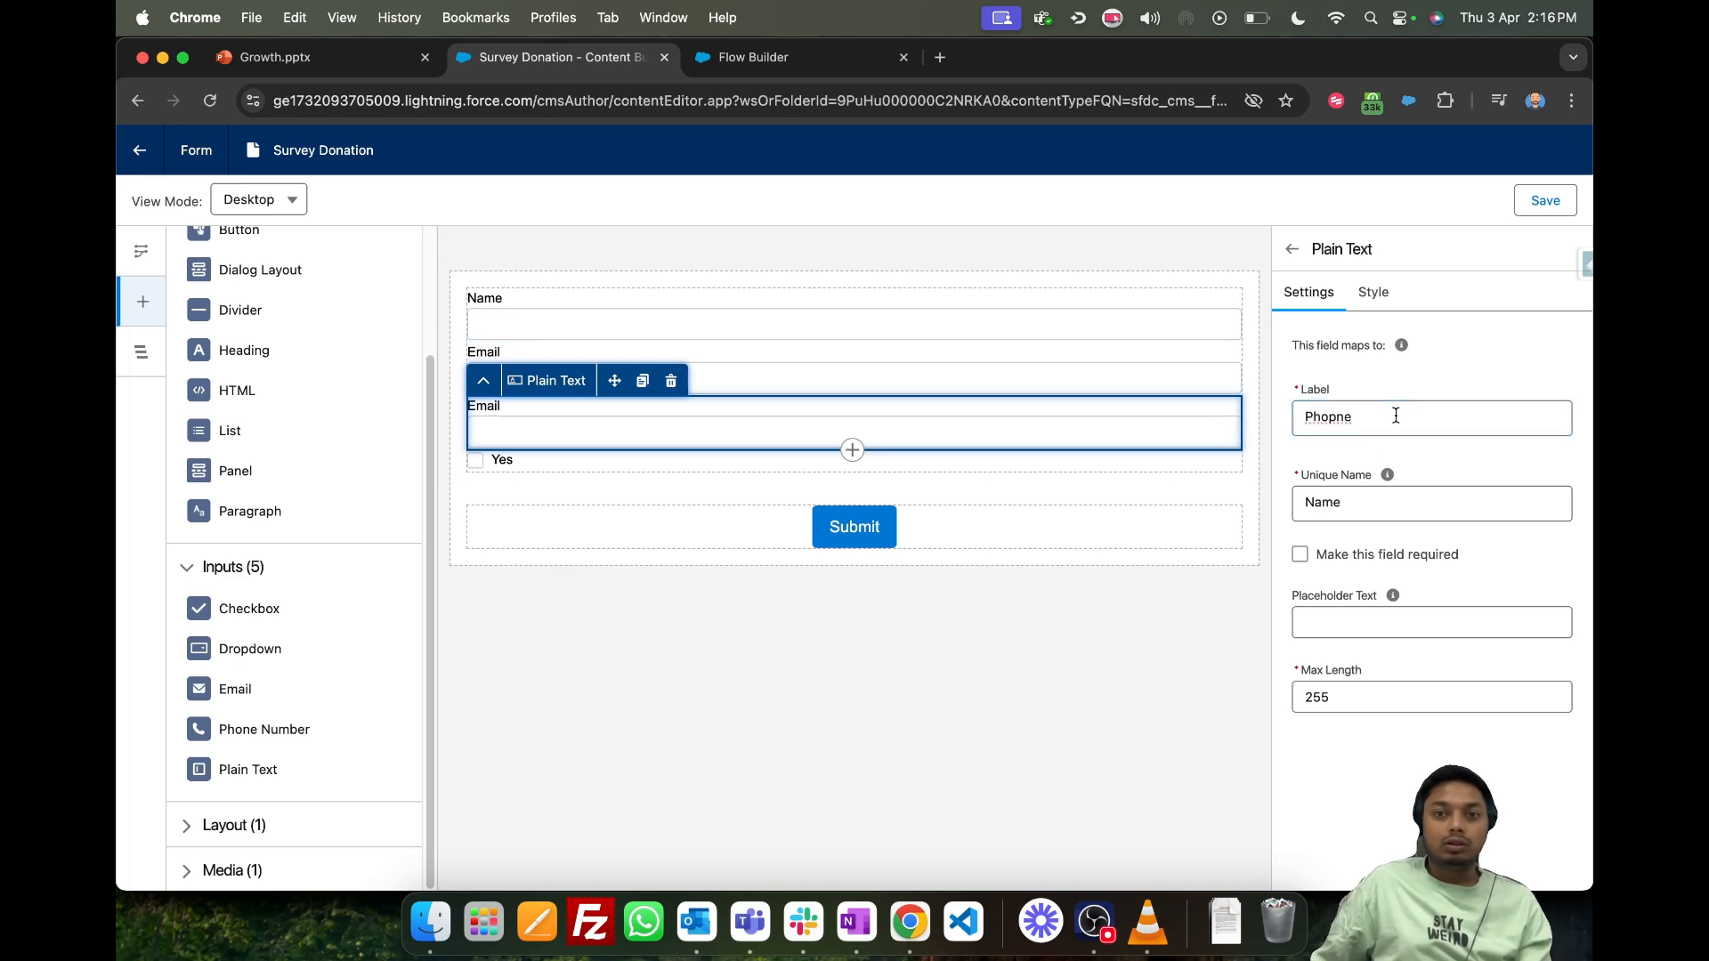
key(super+a)
text(Phone)
key(Tab)
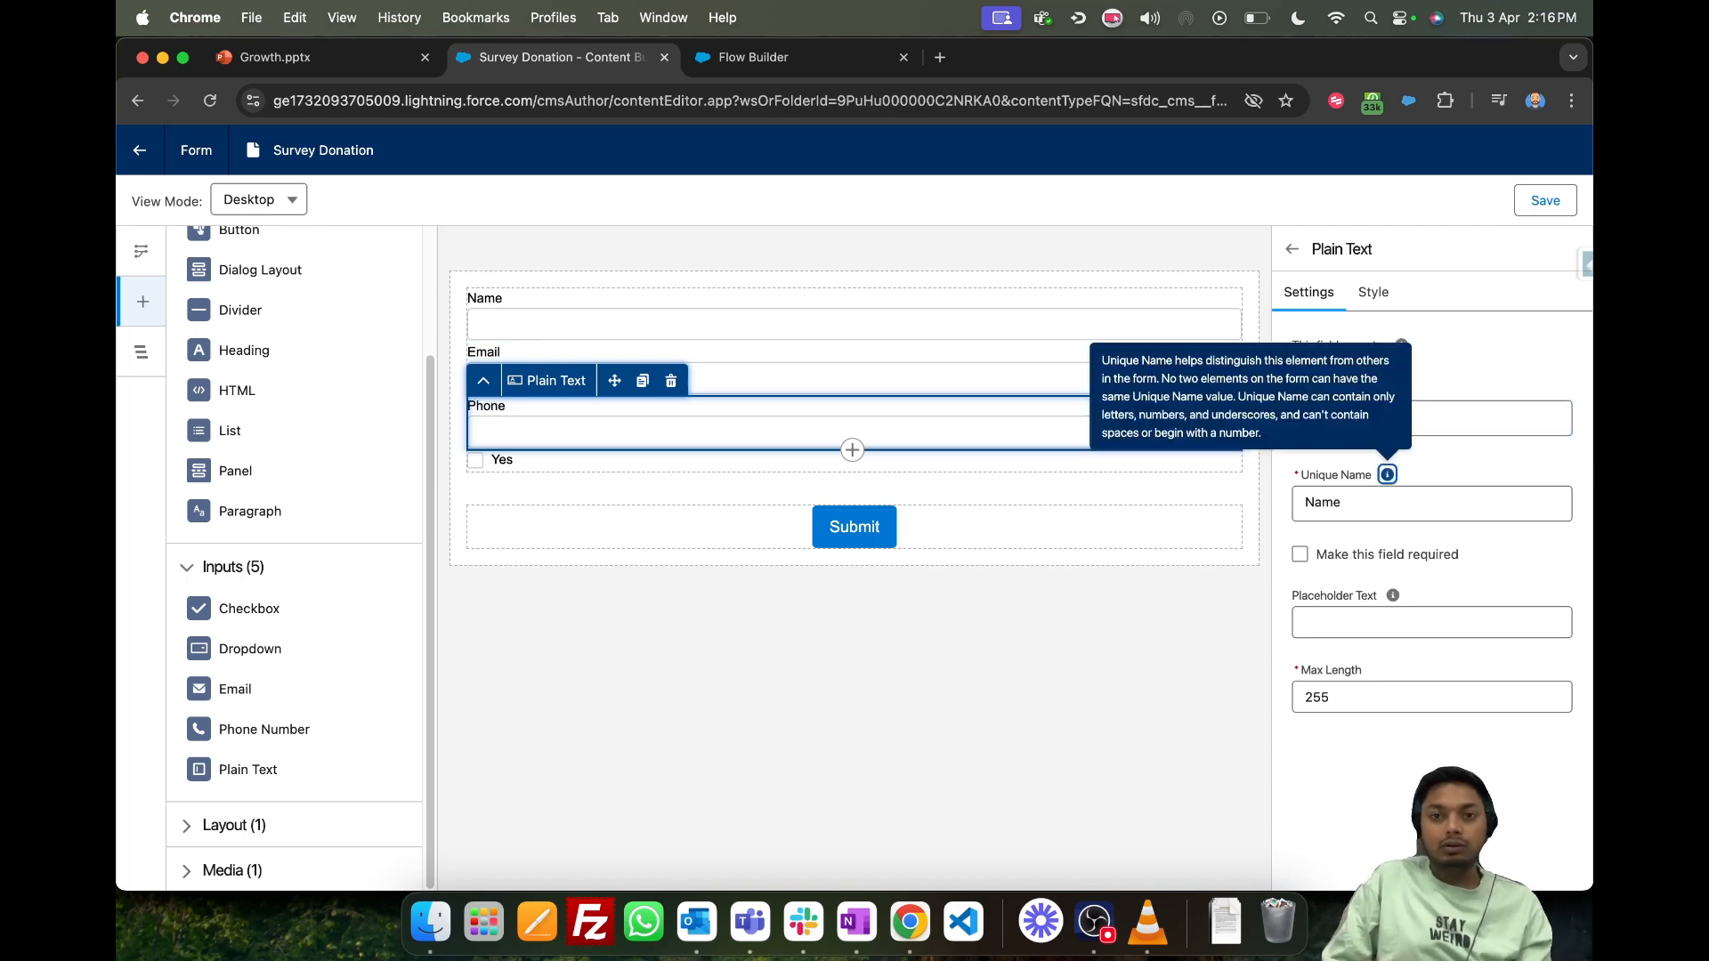
key(Tab)
text(P)
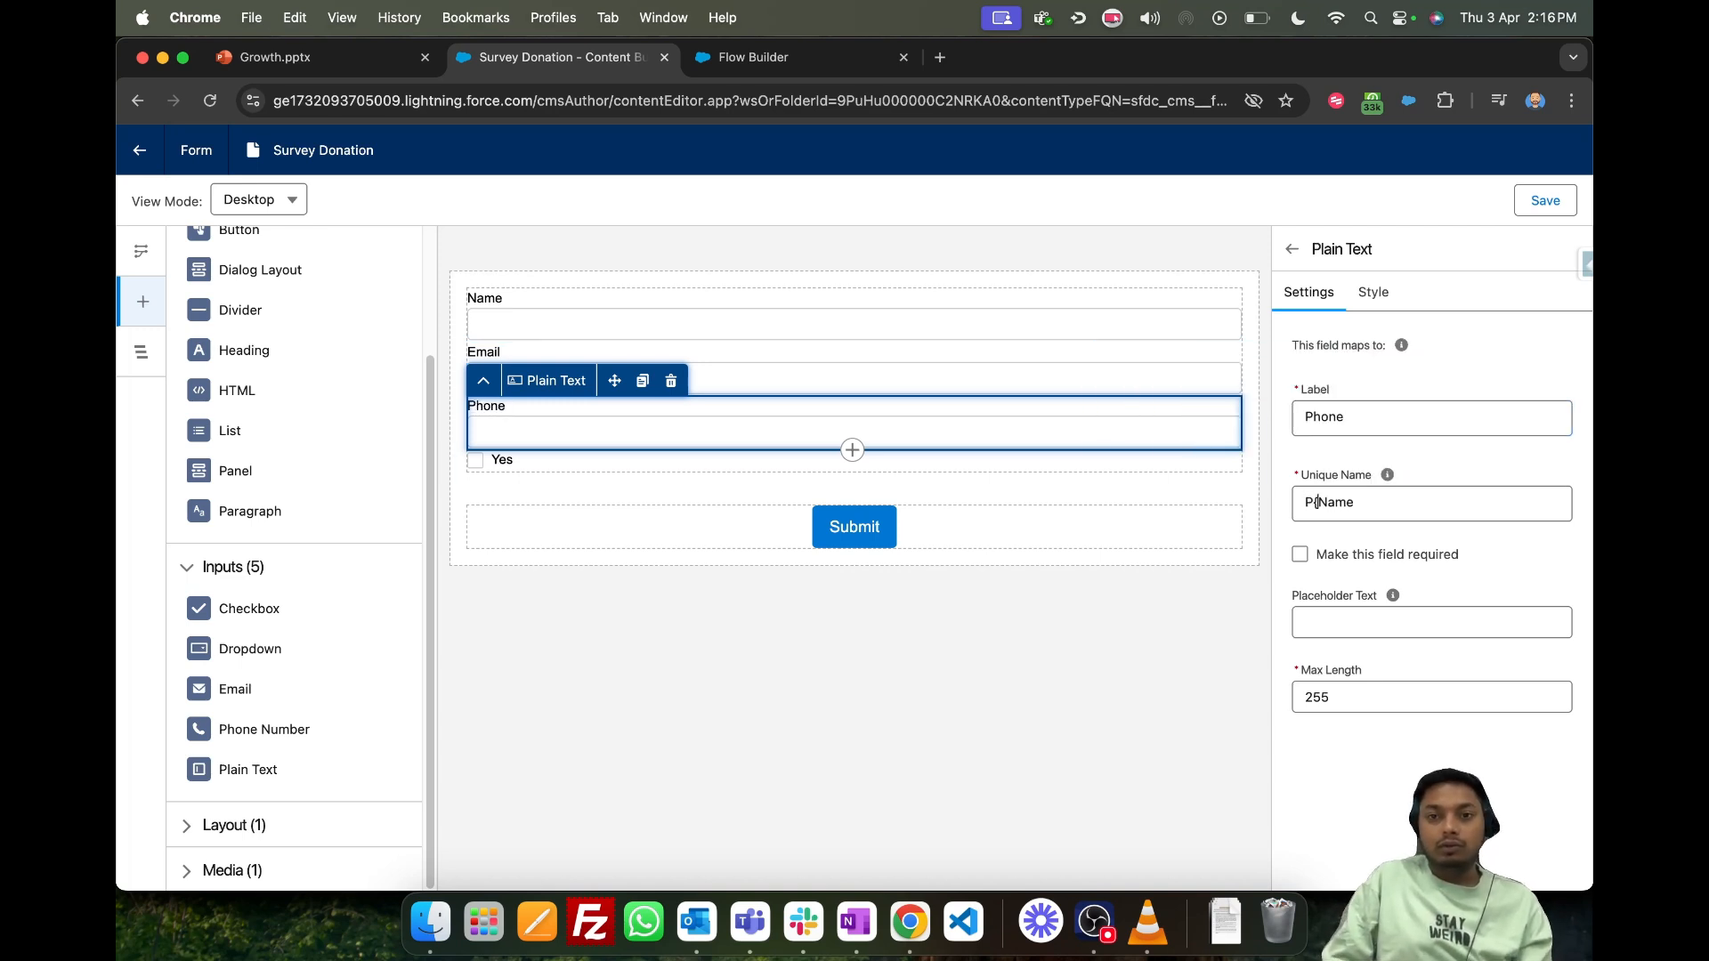
text(hone)
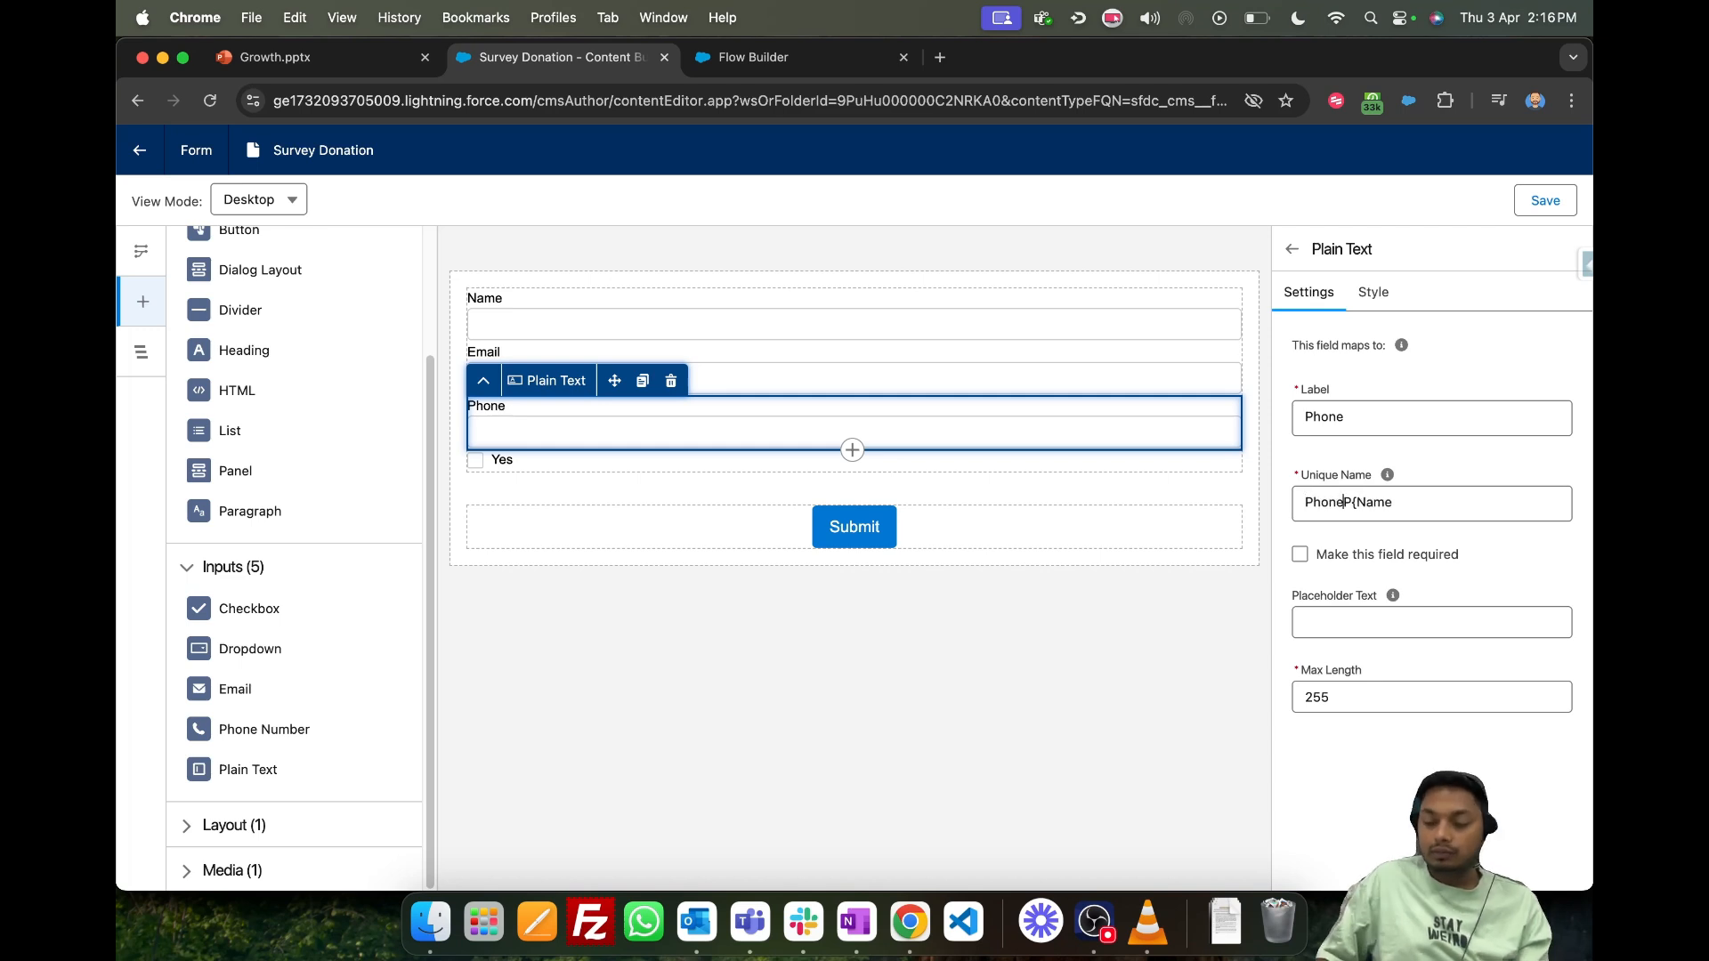
key(Delete)
key(Delete)
key(Delete)
key(Delete)
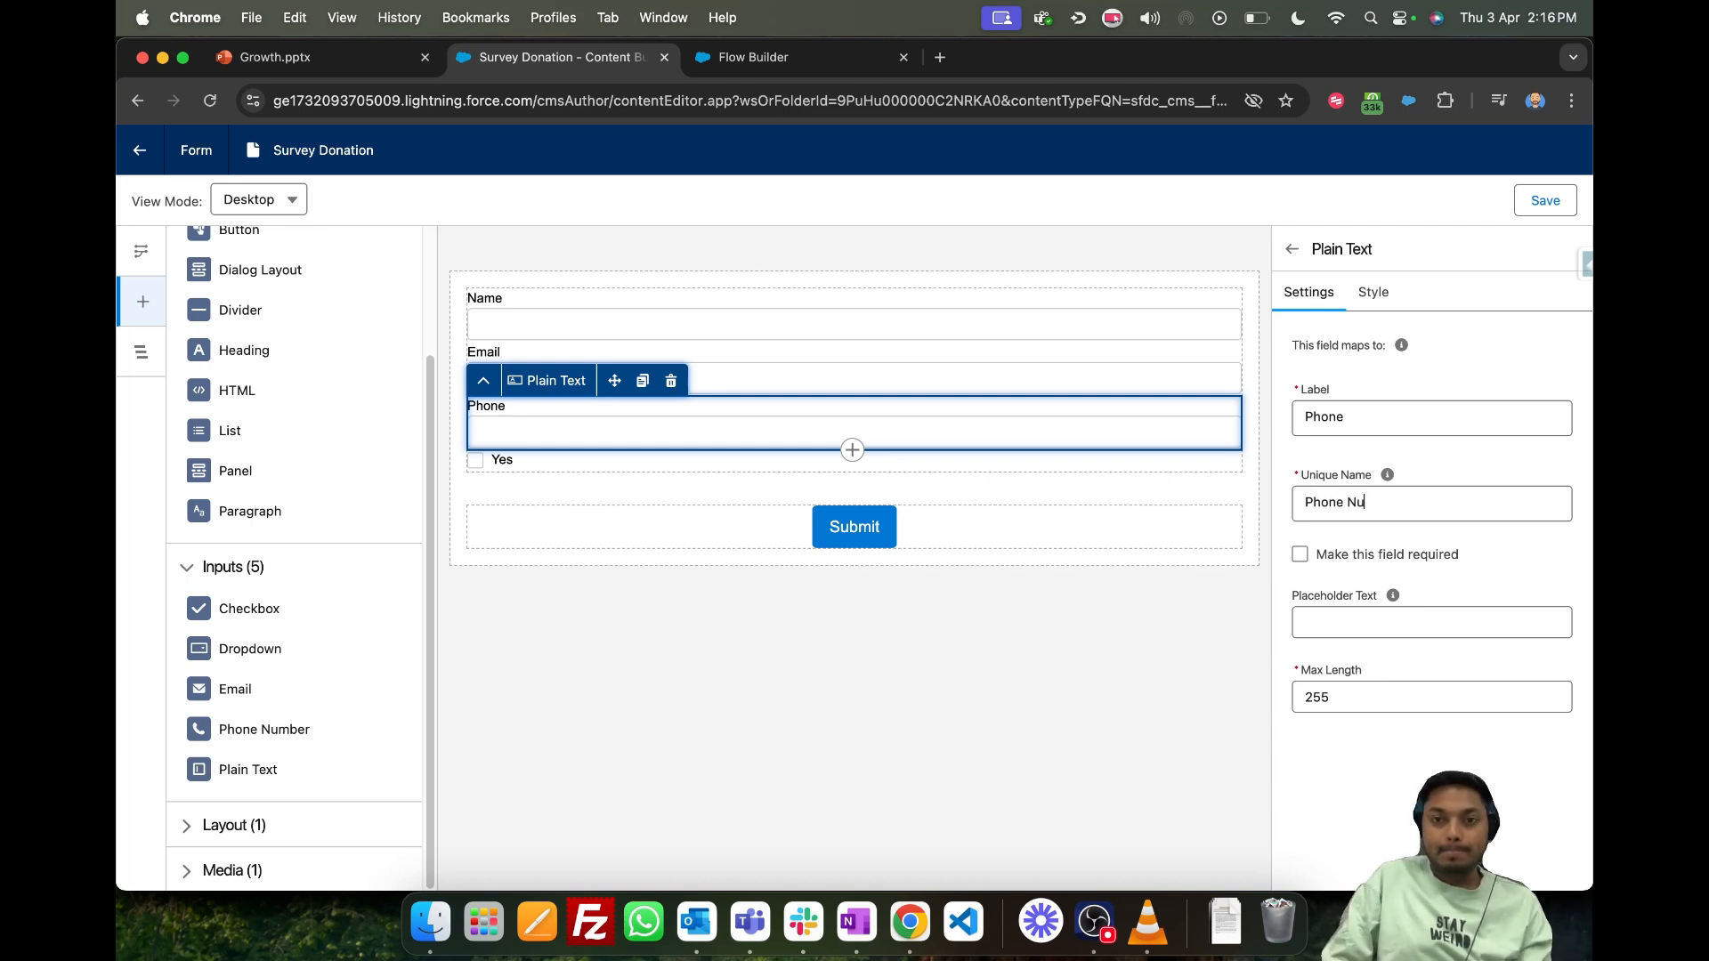
click(968, 695)
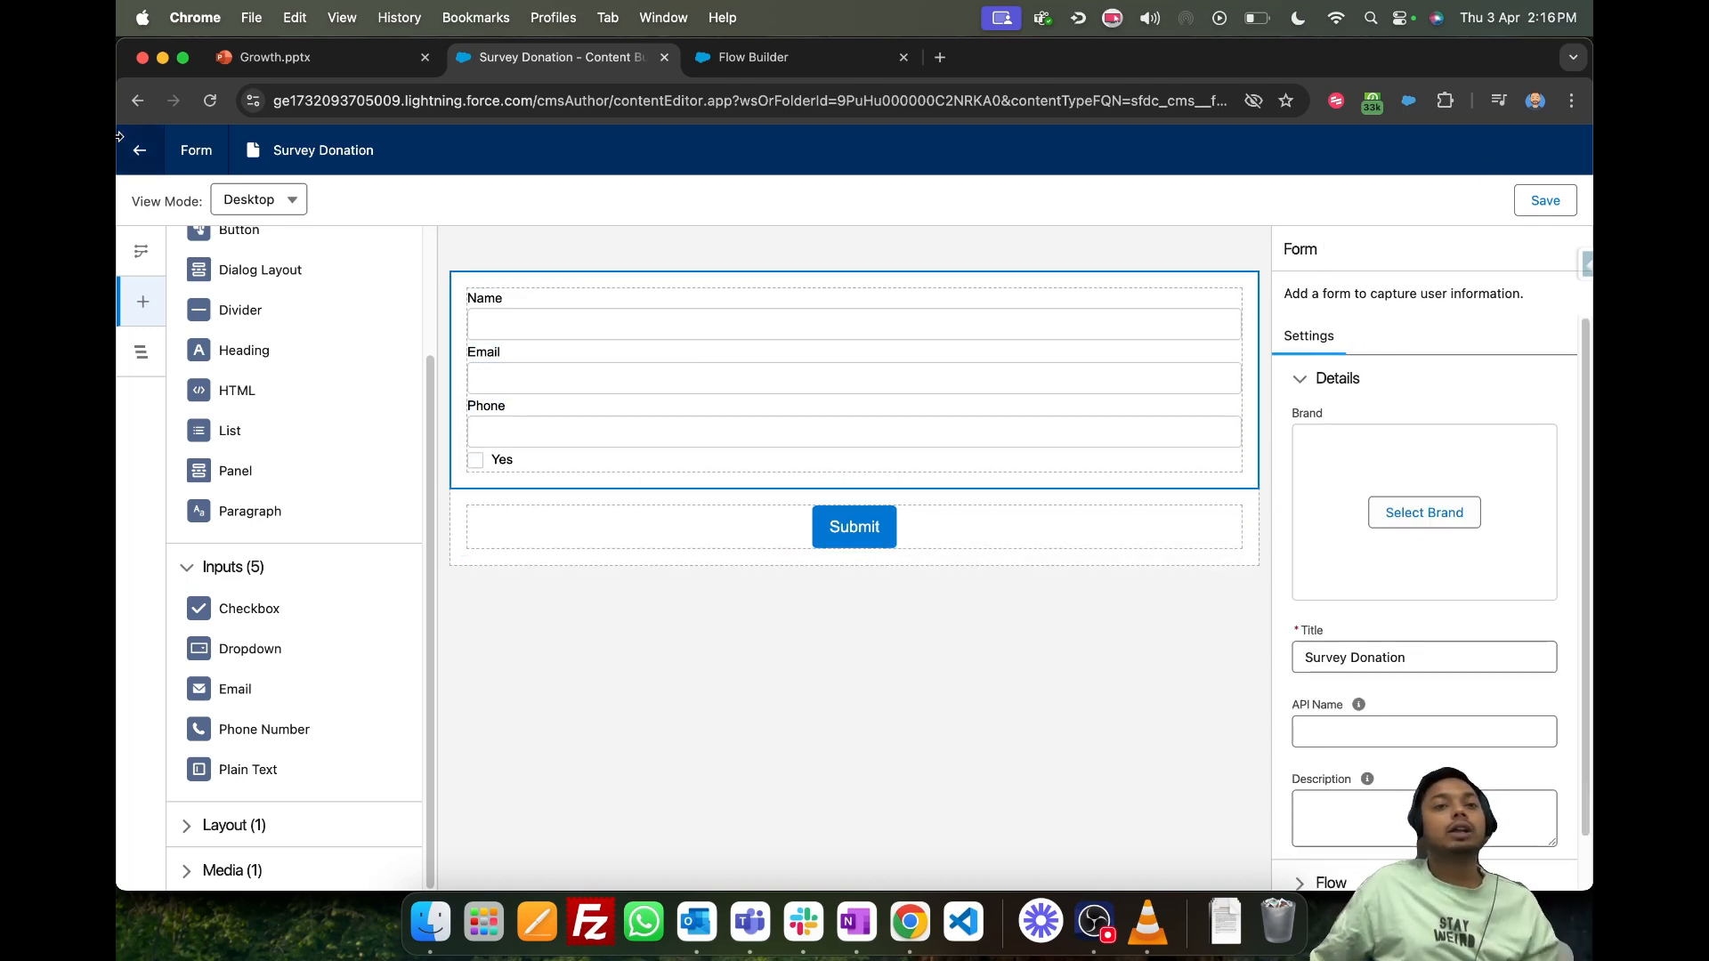
- Leave the Survey Donation form editor and discard the unsaved changes
click(142, 151)
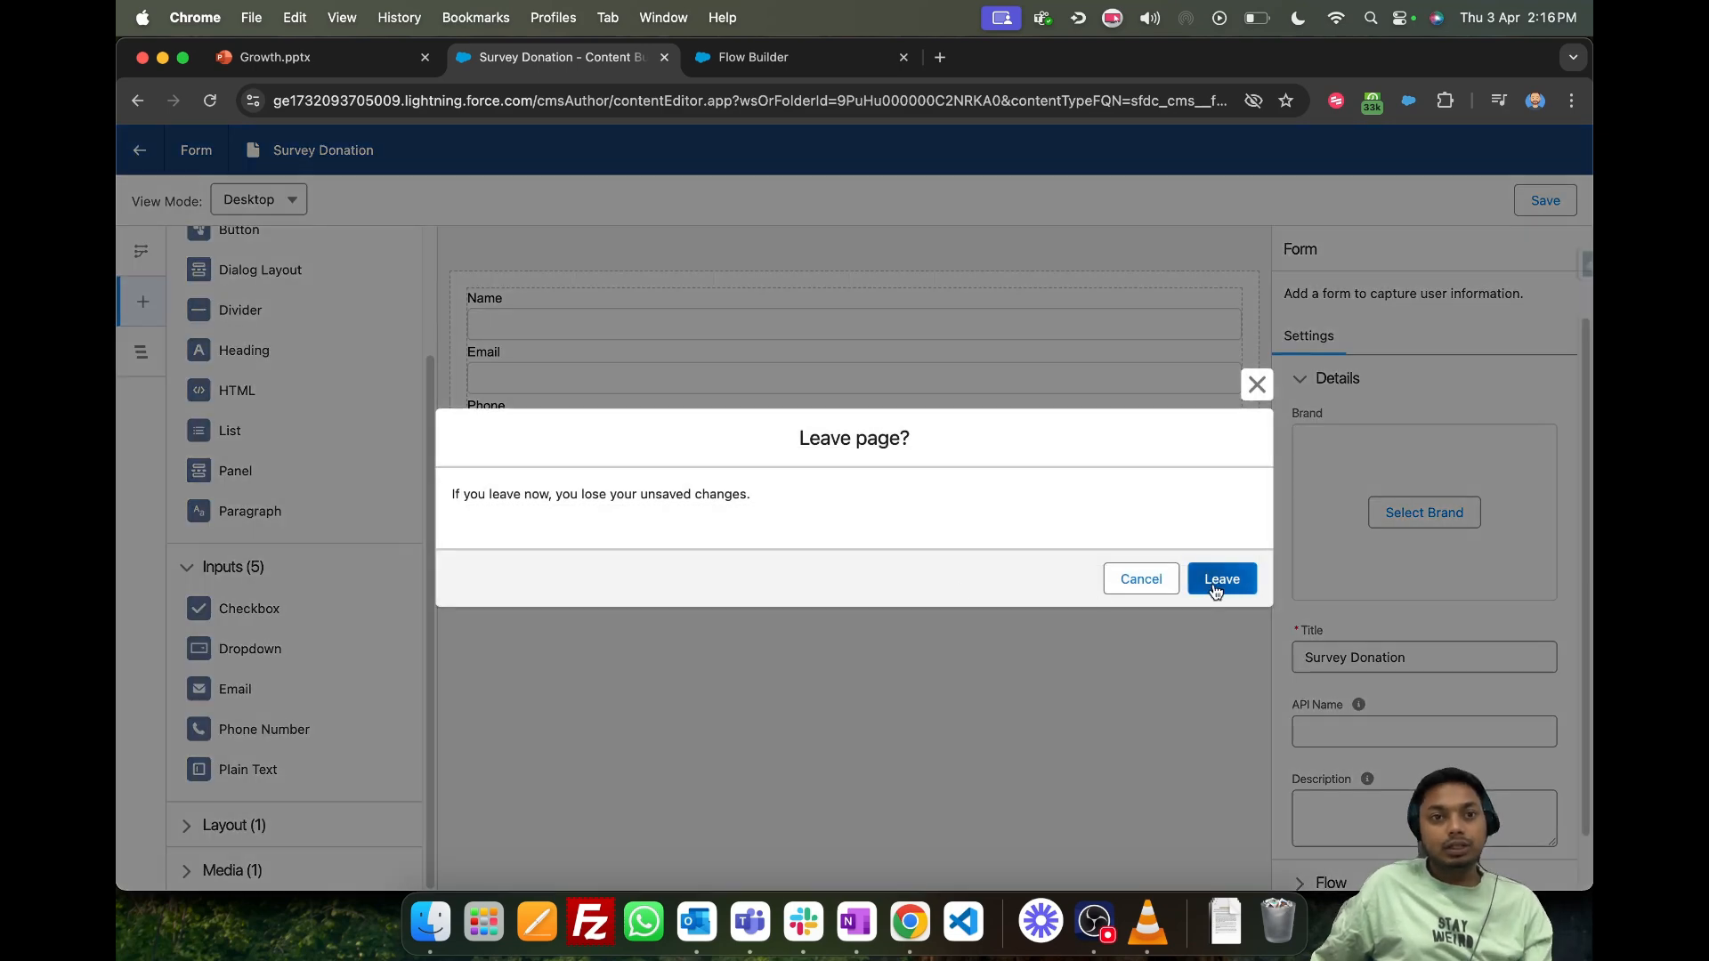
click(1212, 583)
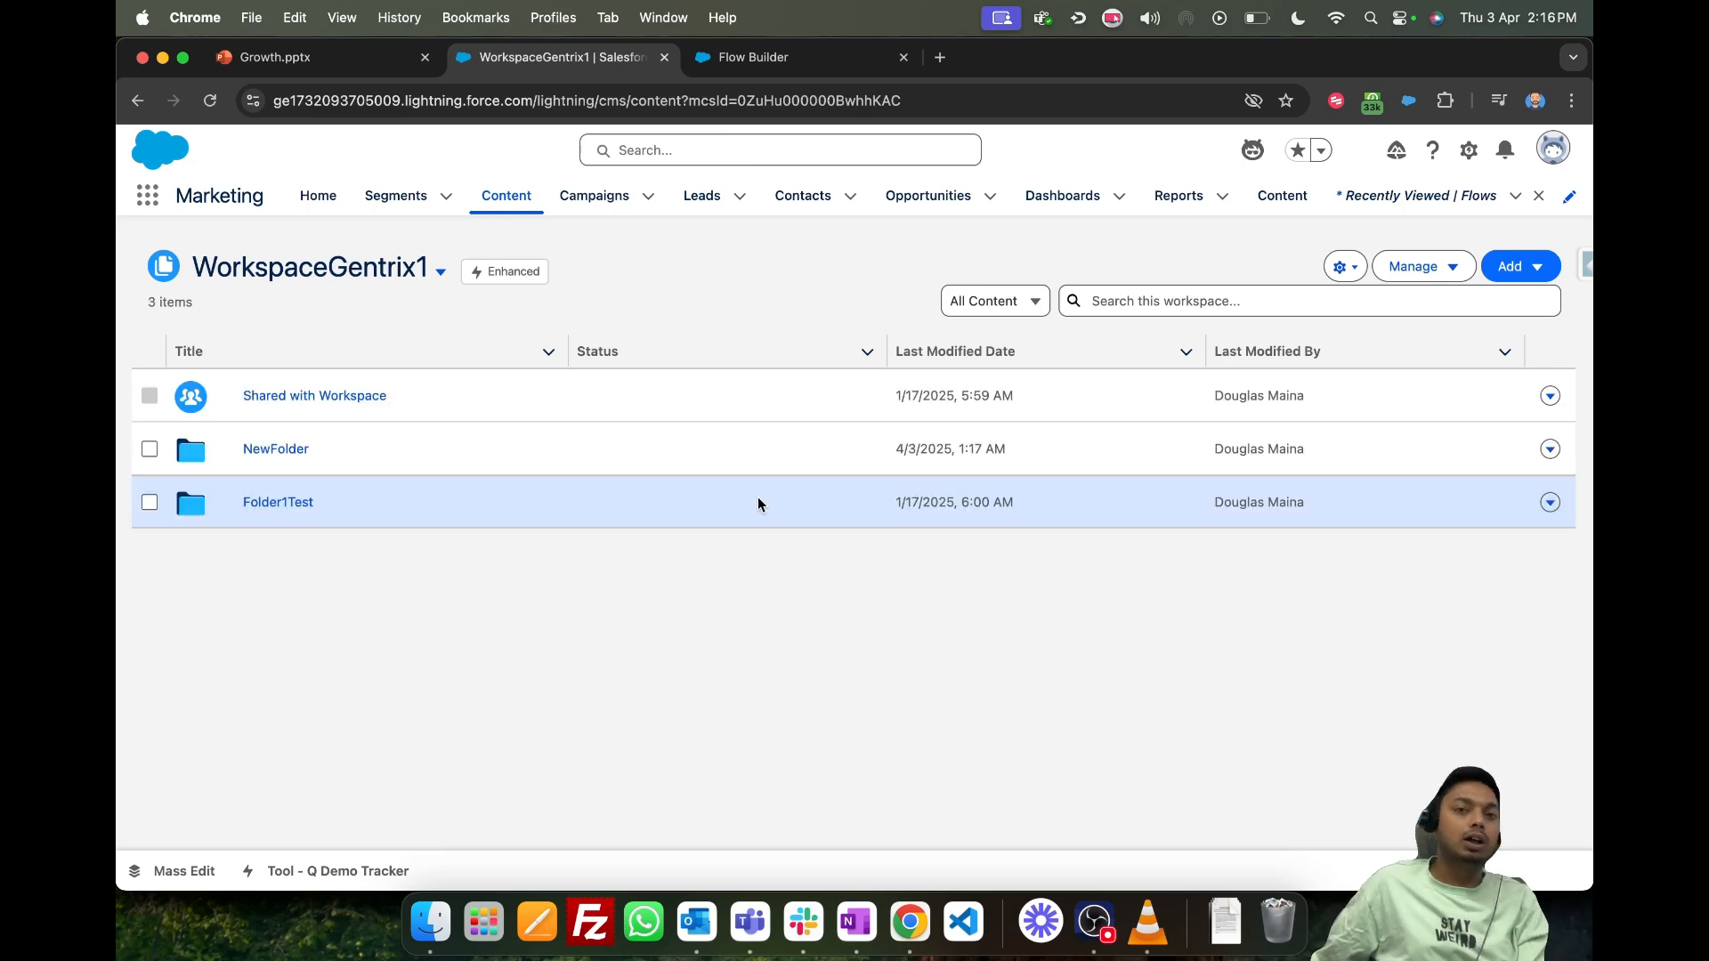
- Compare the Growth presentation's Cloud pages Vs CMS Workspace slide with the WorkspaceGentrix1 content in Salesforce
click(329, 57)
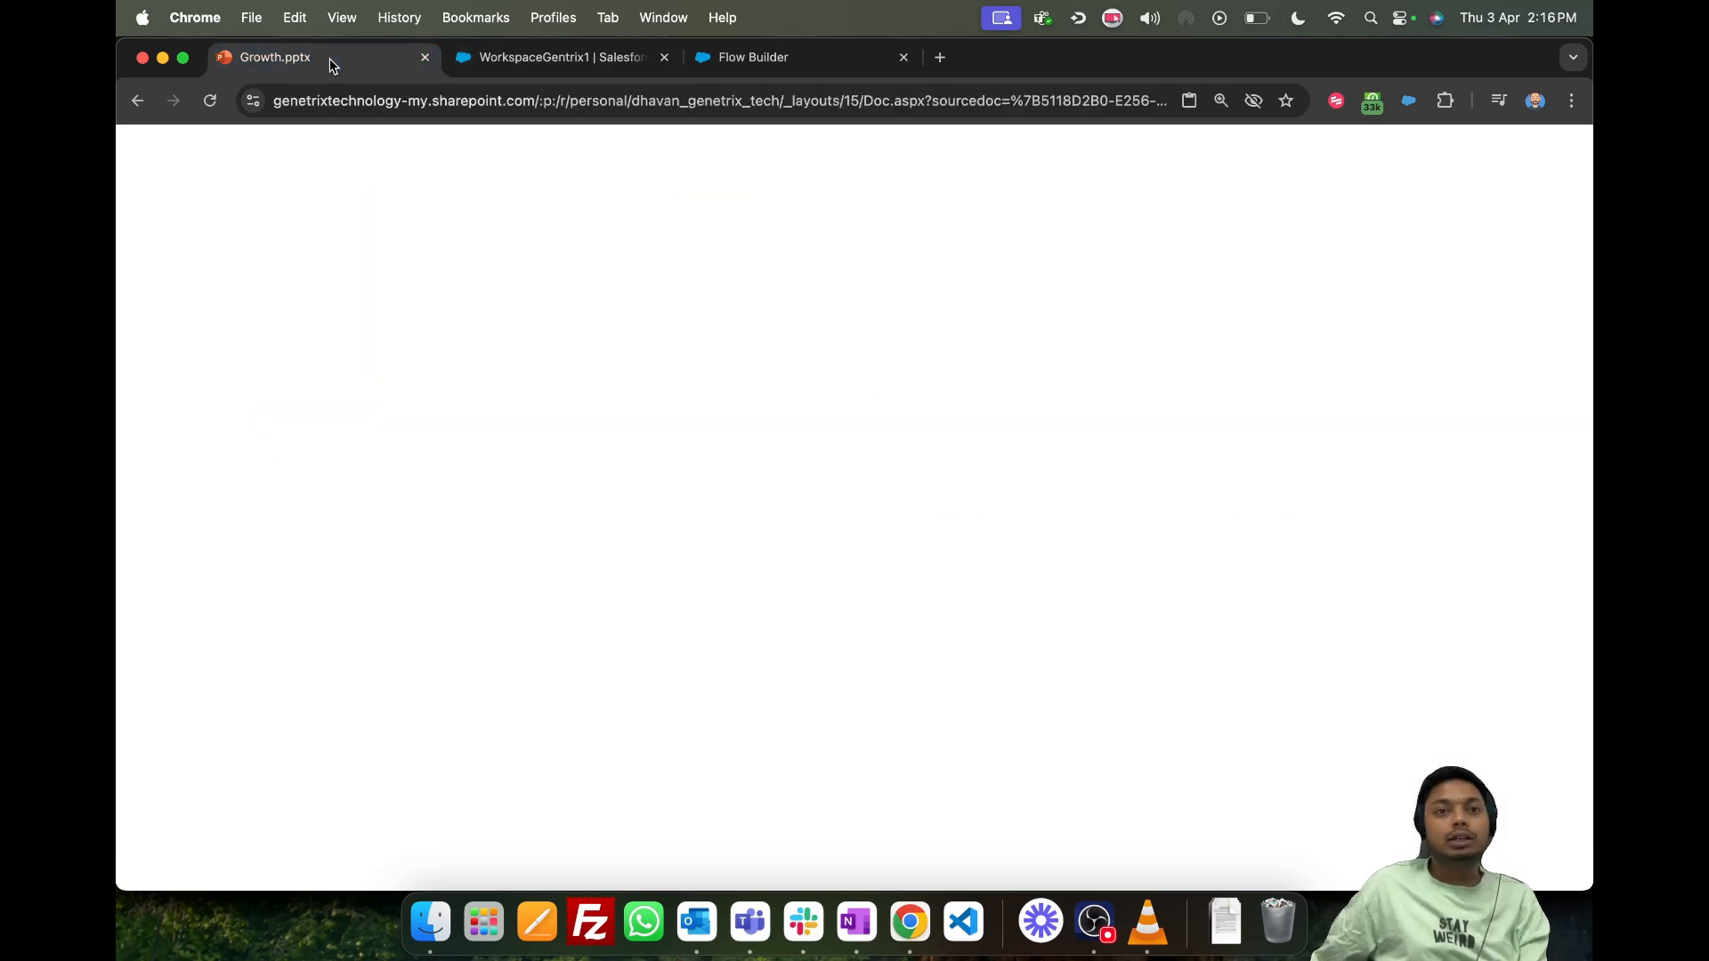
click(518, 59)
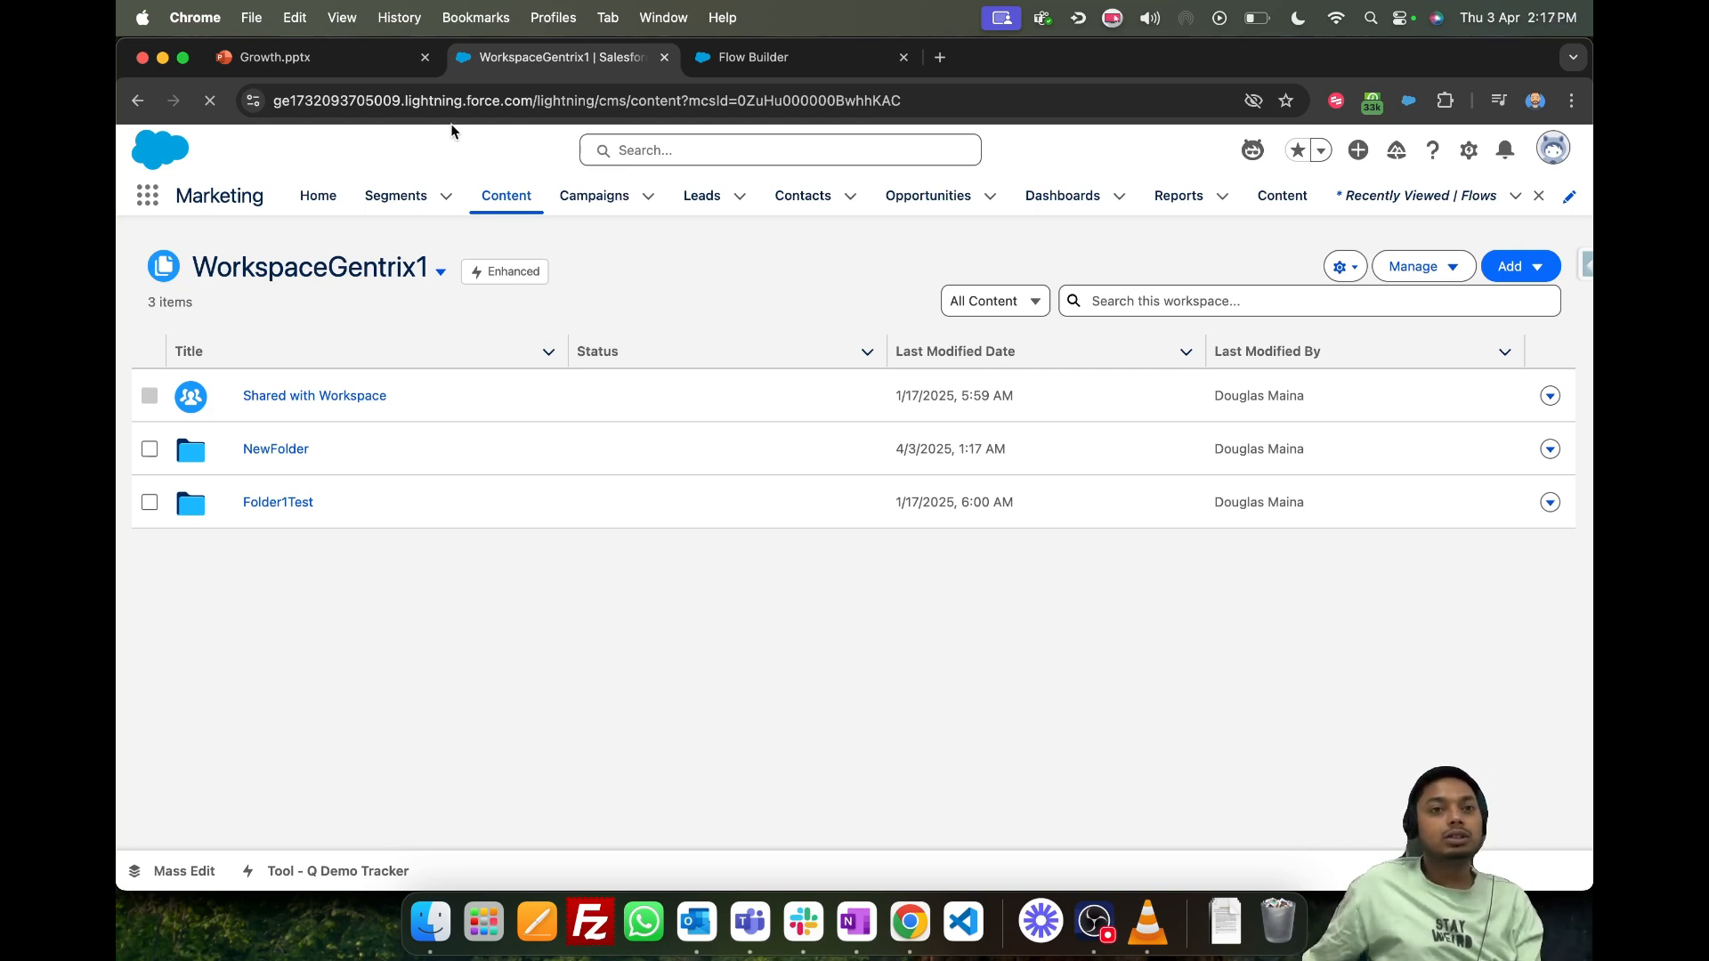
click(347, 67)
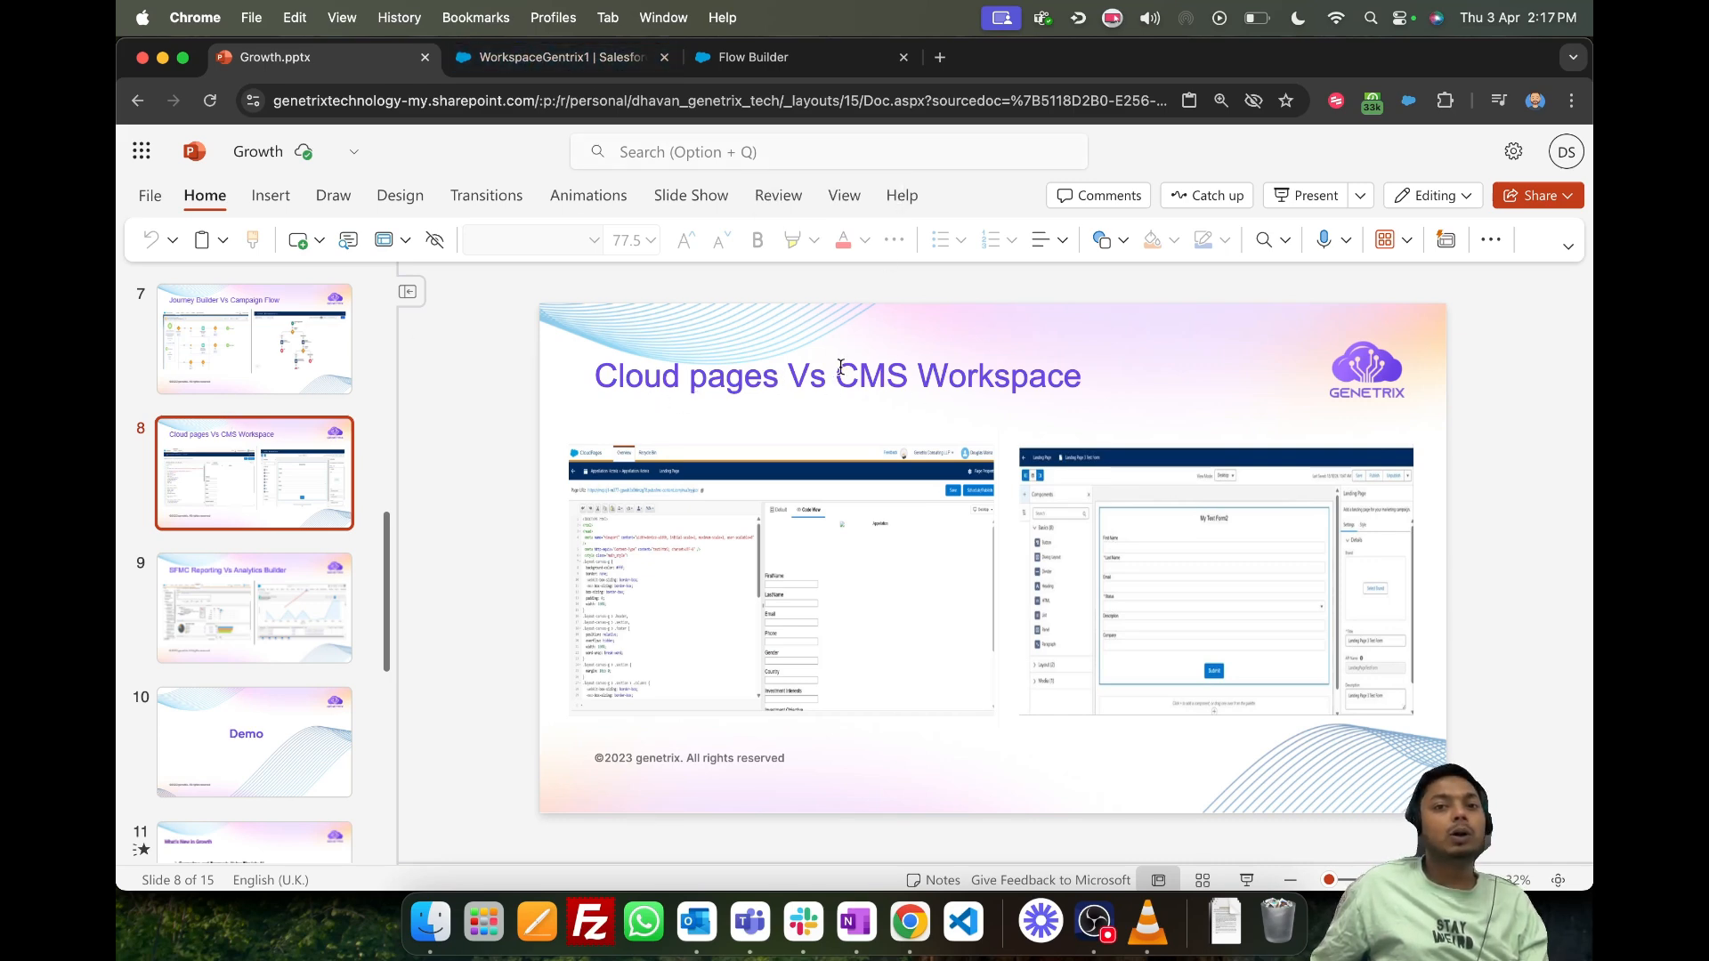
drag(841, 367, 1083, 376)
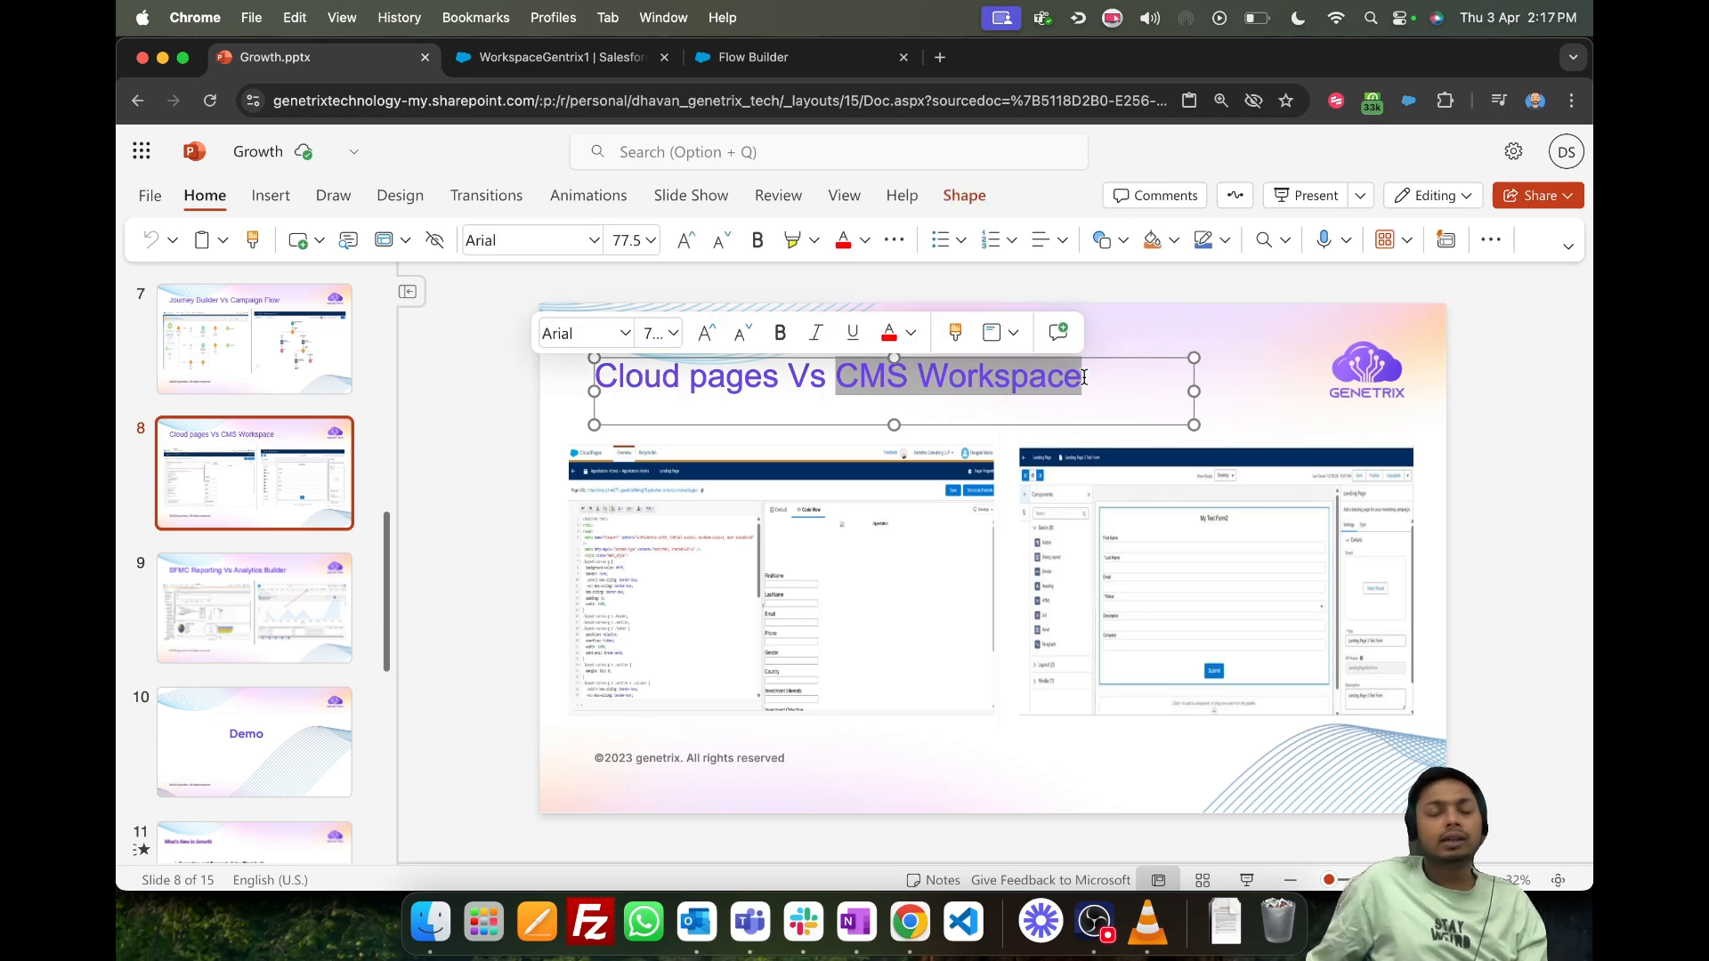
click(547, 57)
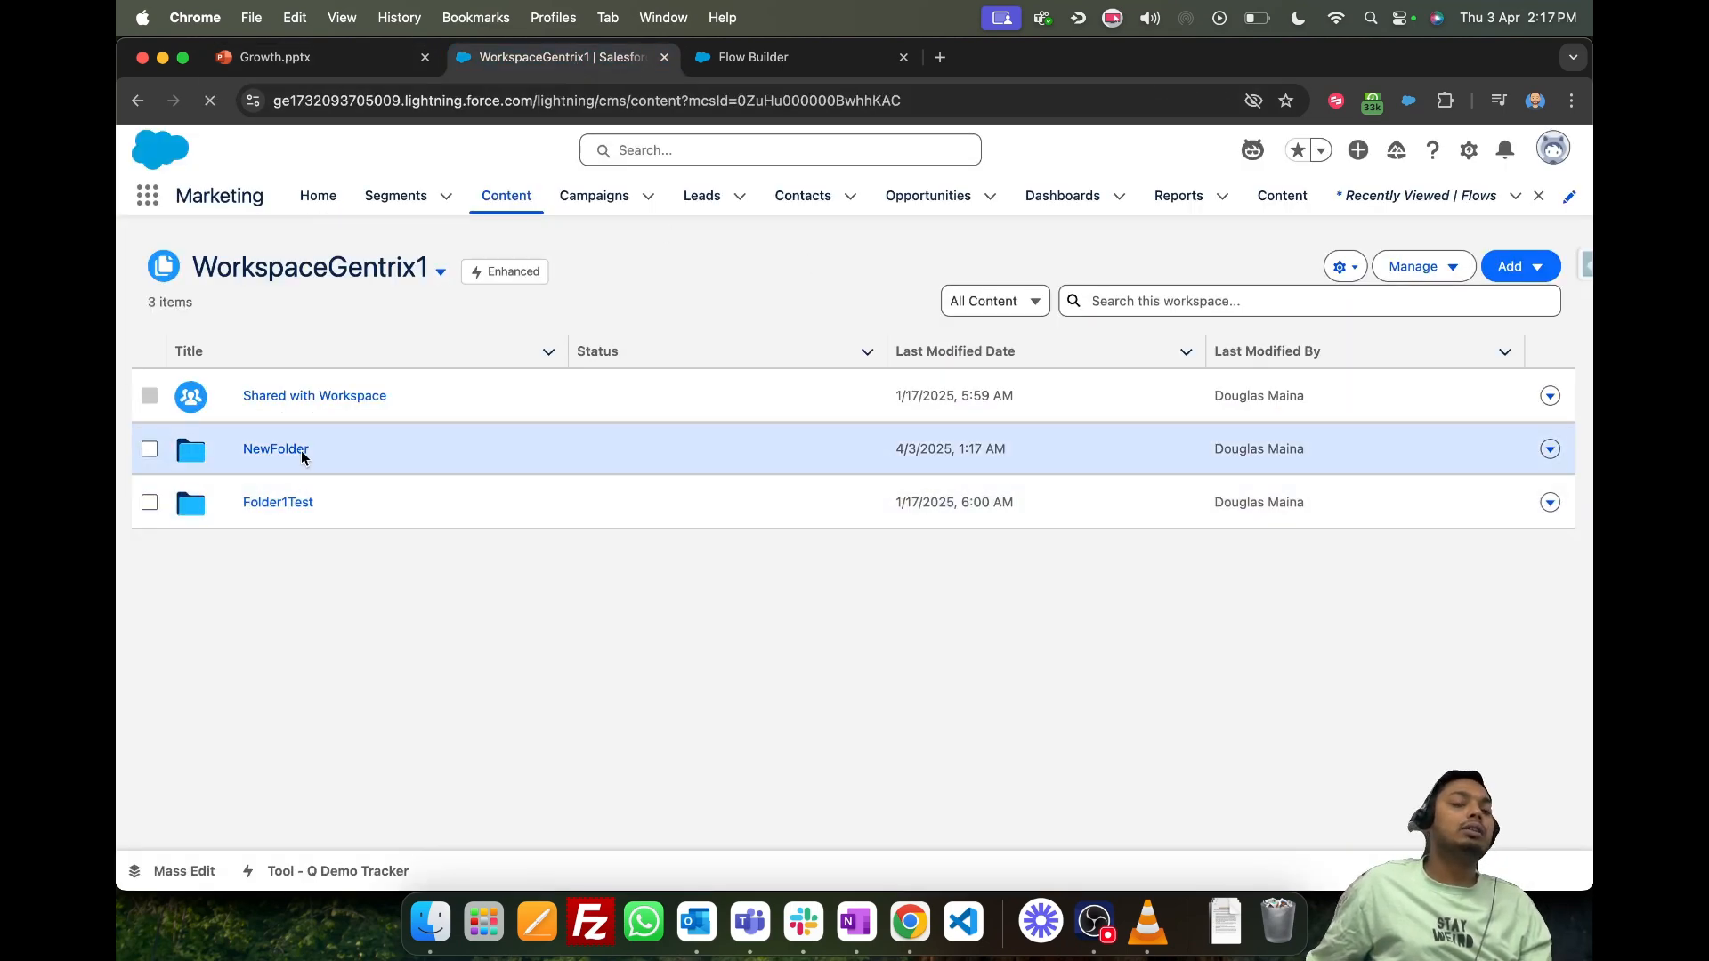
- Switch to the Growth presentation and examine the reporting screenshot on the SFMC Reporting Vs Analytics Builder slide
click(308, 57)
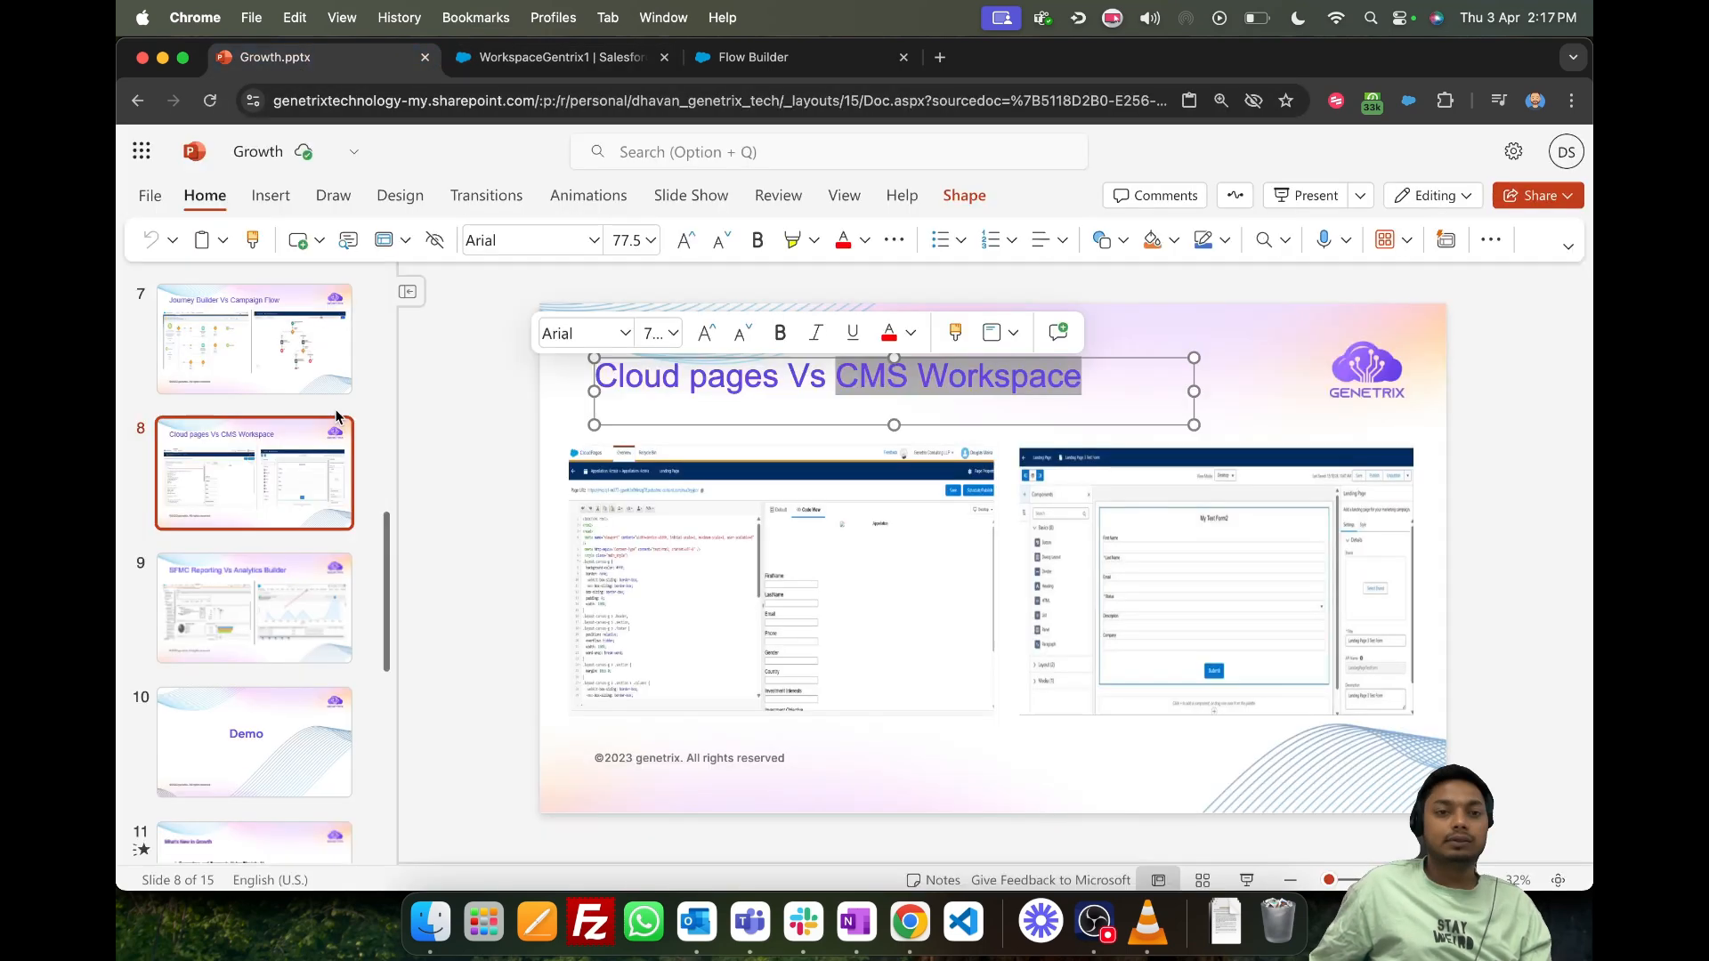
click(273, 605)
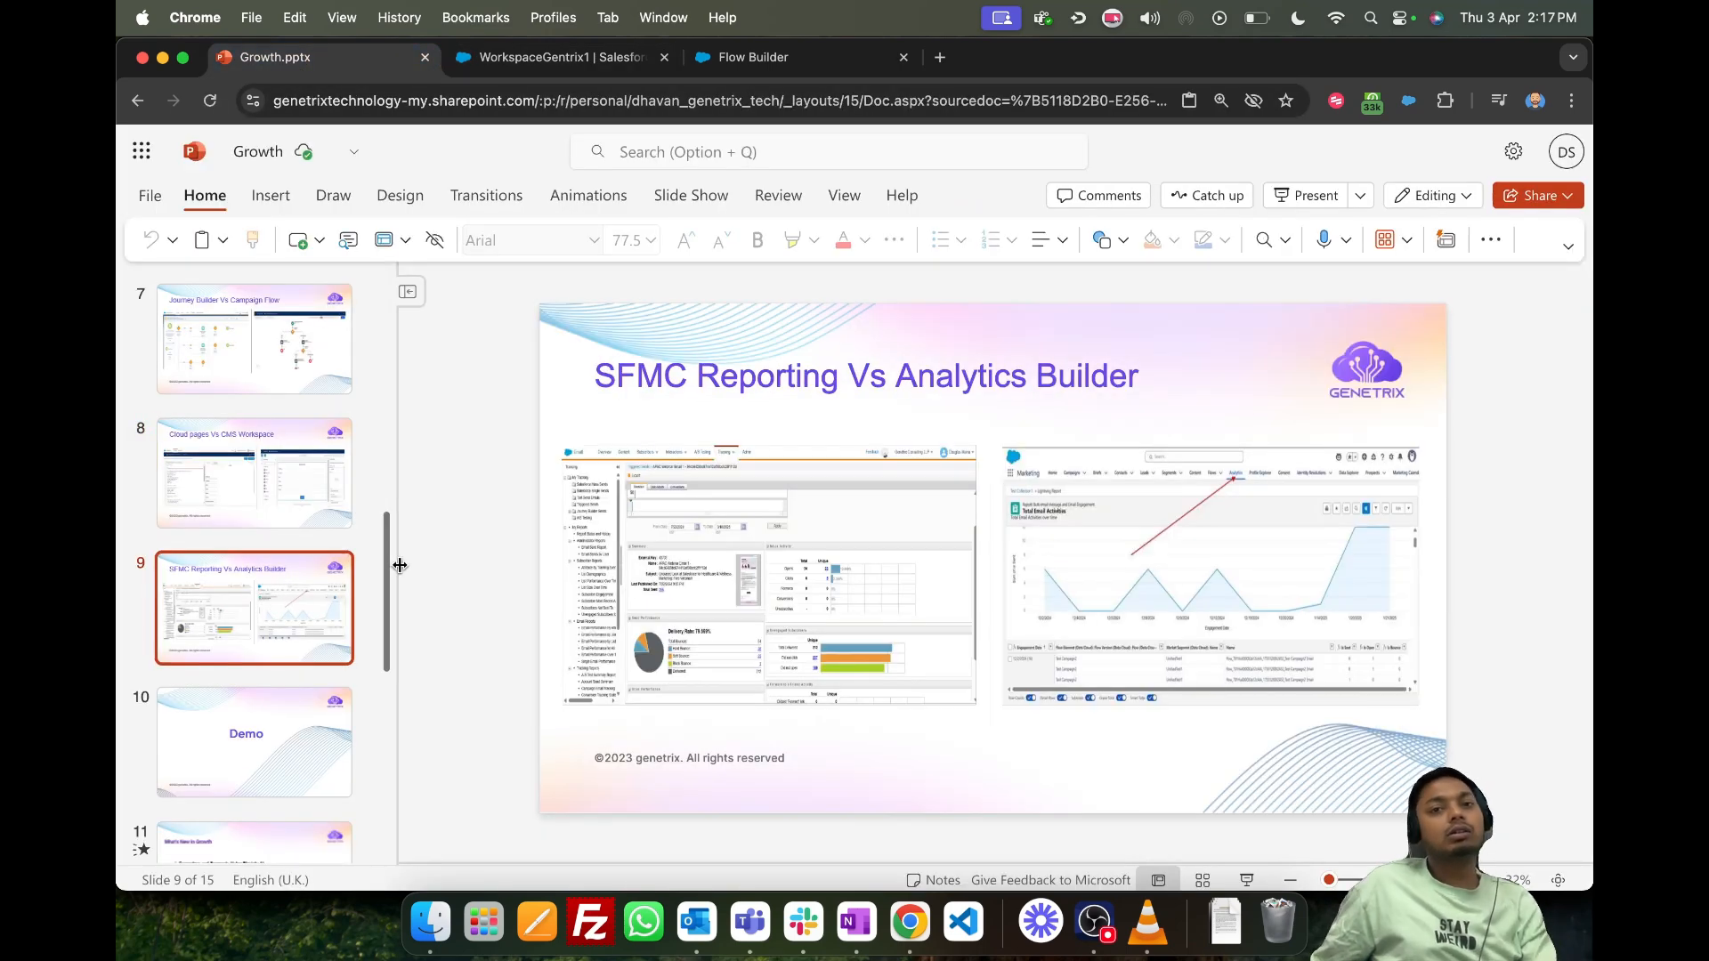
click(855, 538)
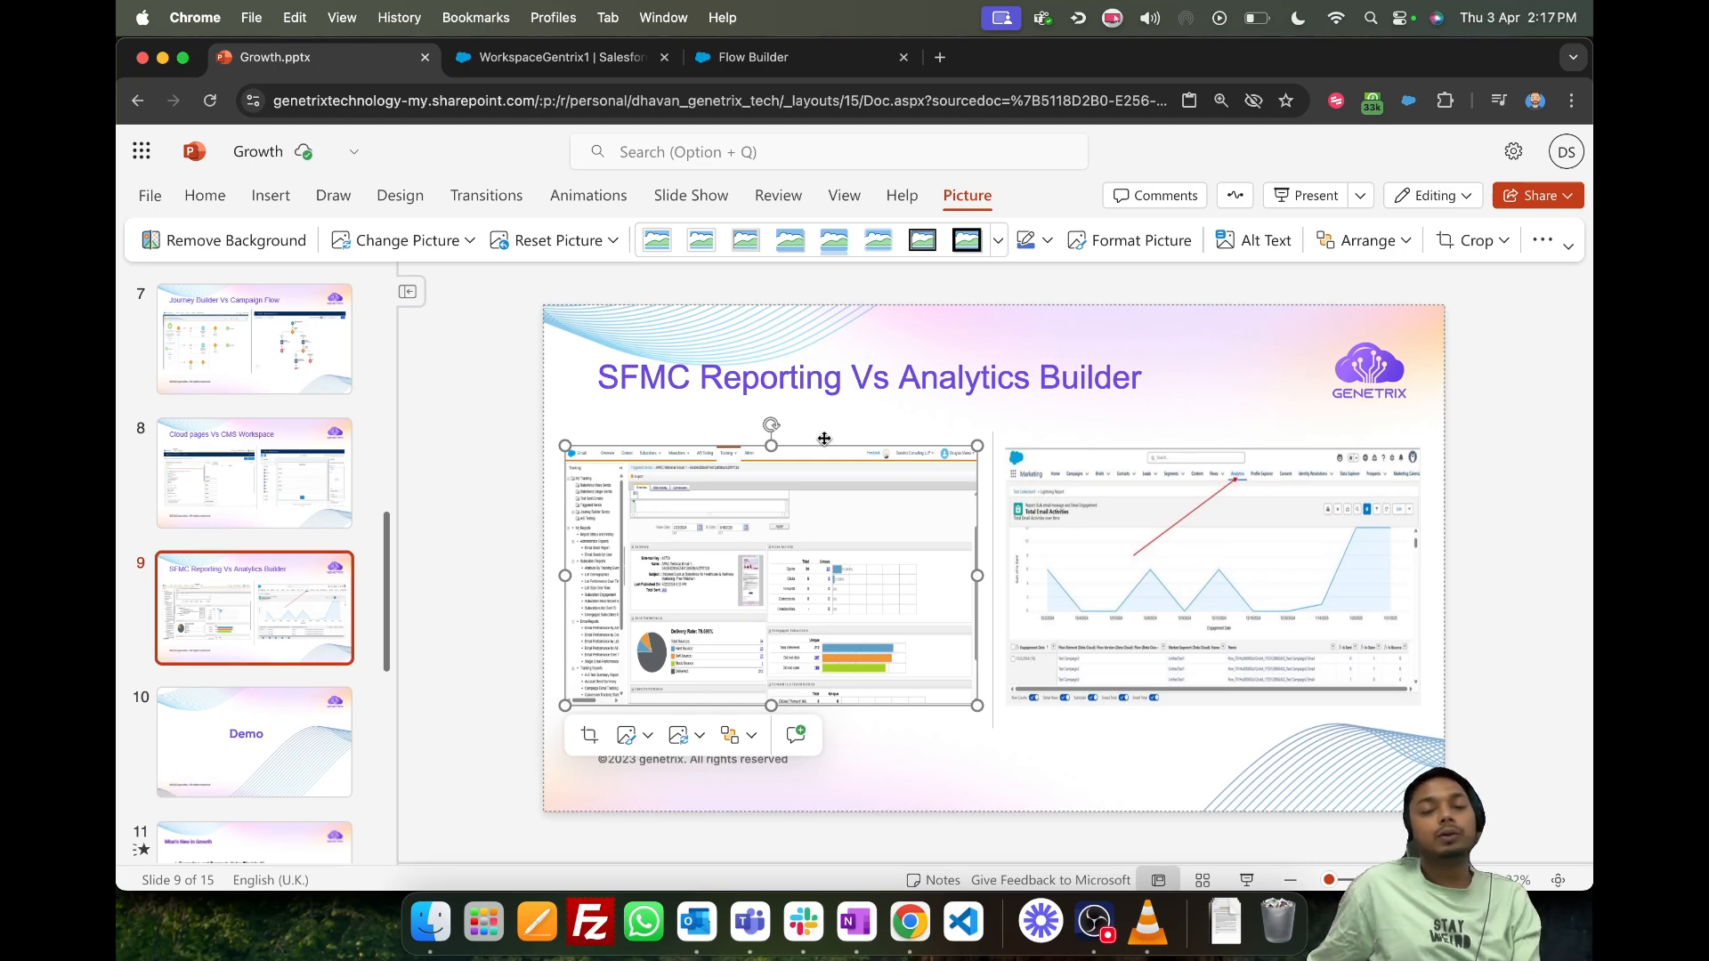
- Switch back to Salesforce and open the list of recent reports
click(763, 59)
click(566, 59)
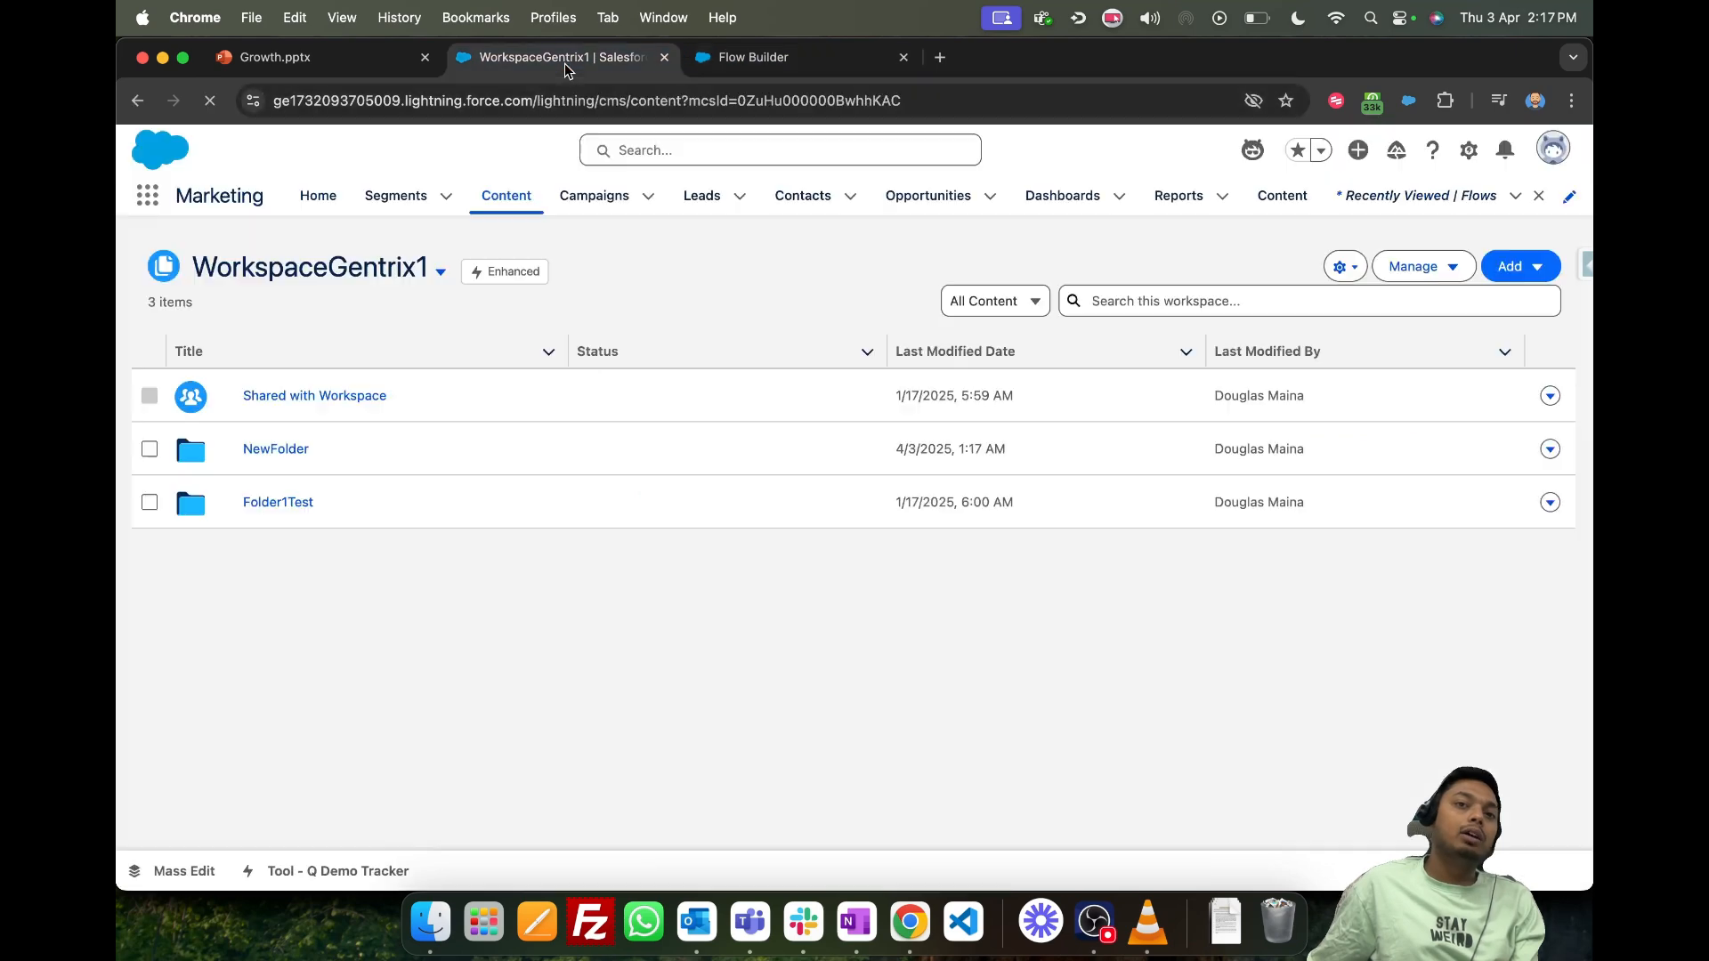
click(1162, 203)
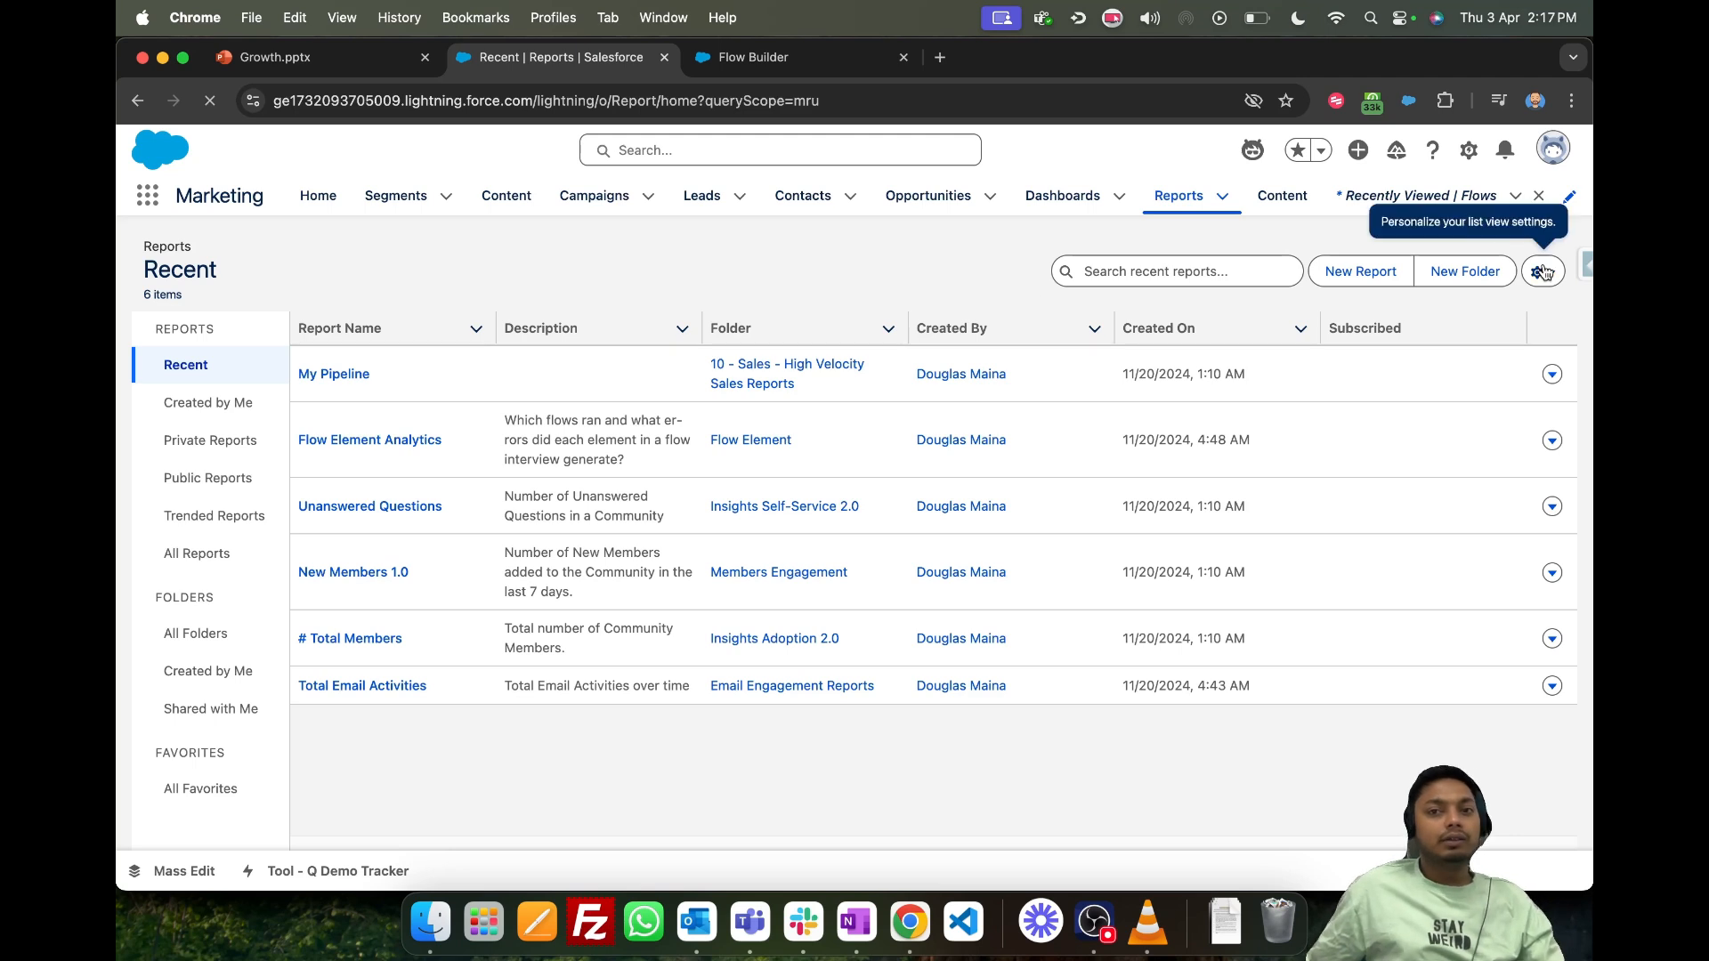
- Create a new report of the Bulk Message and Message Engagement type and run it
click(1380, 270)
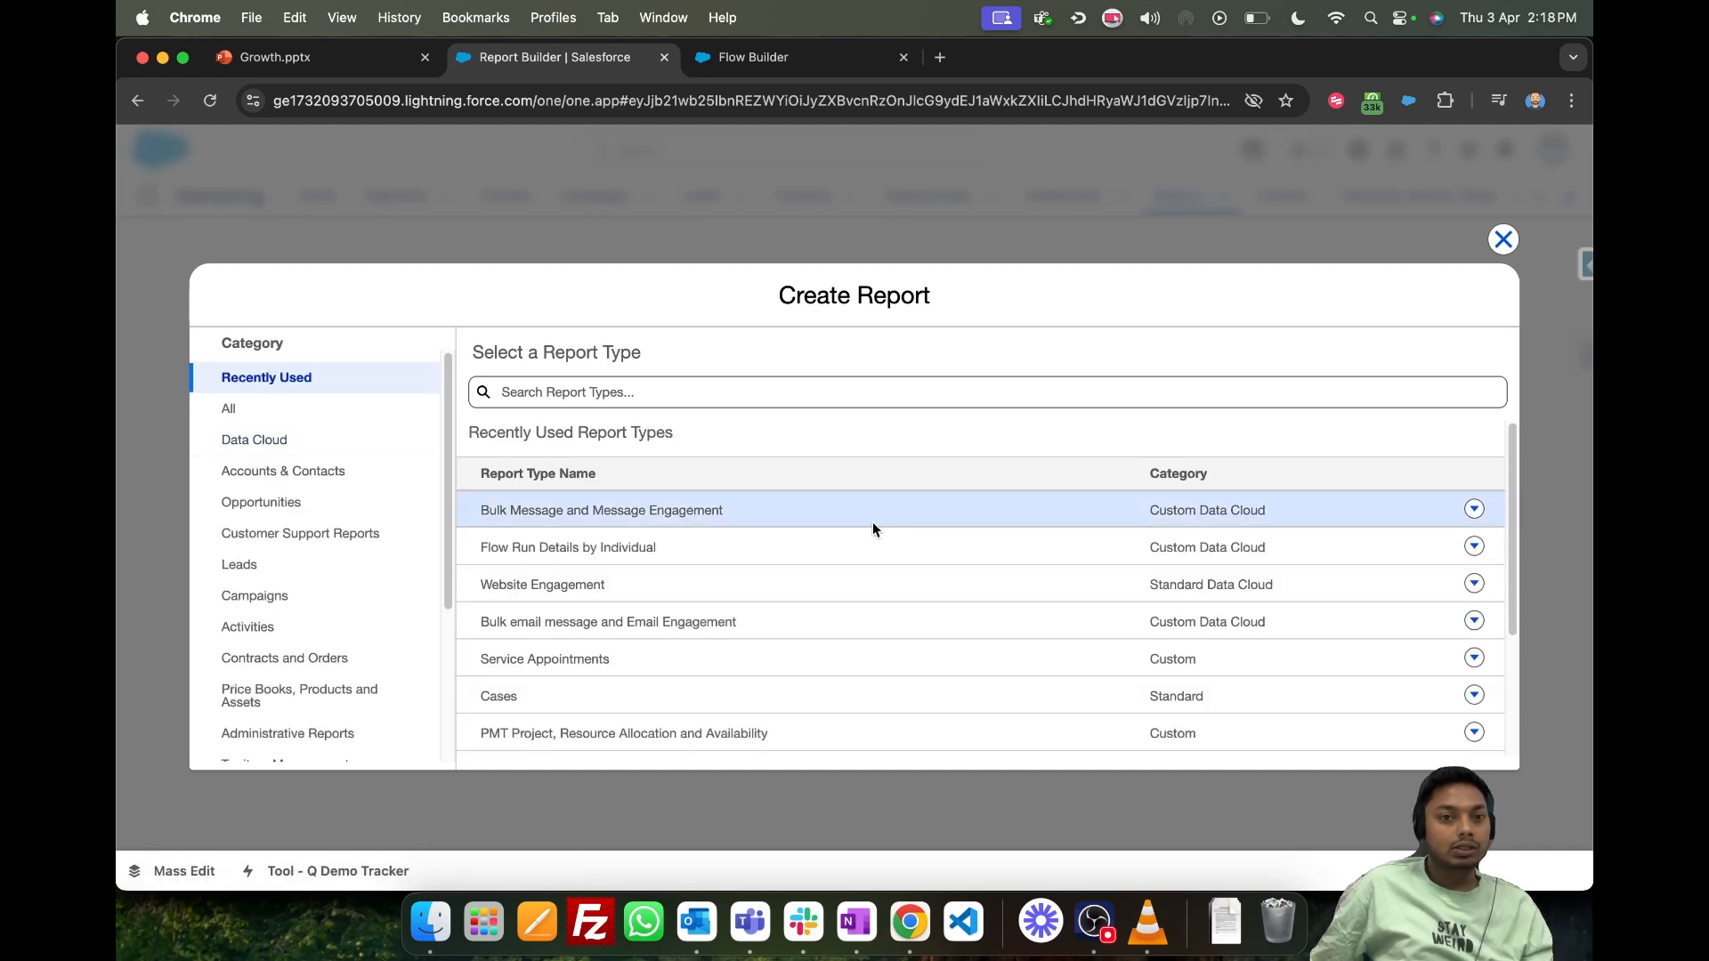
click(828, 514)
scroll(1380, 605, down, 2)
click(1253, 476)
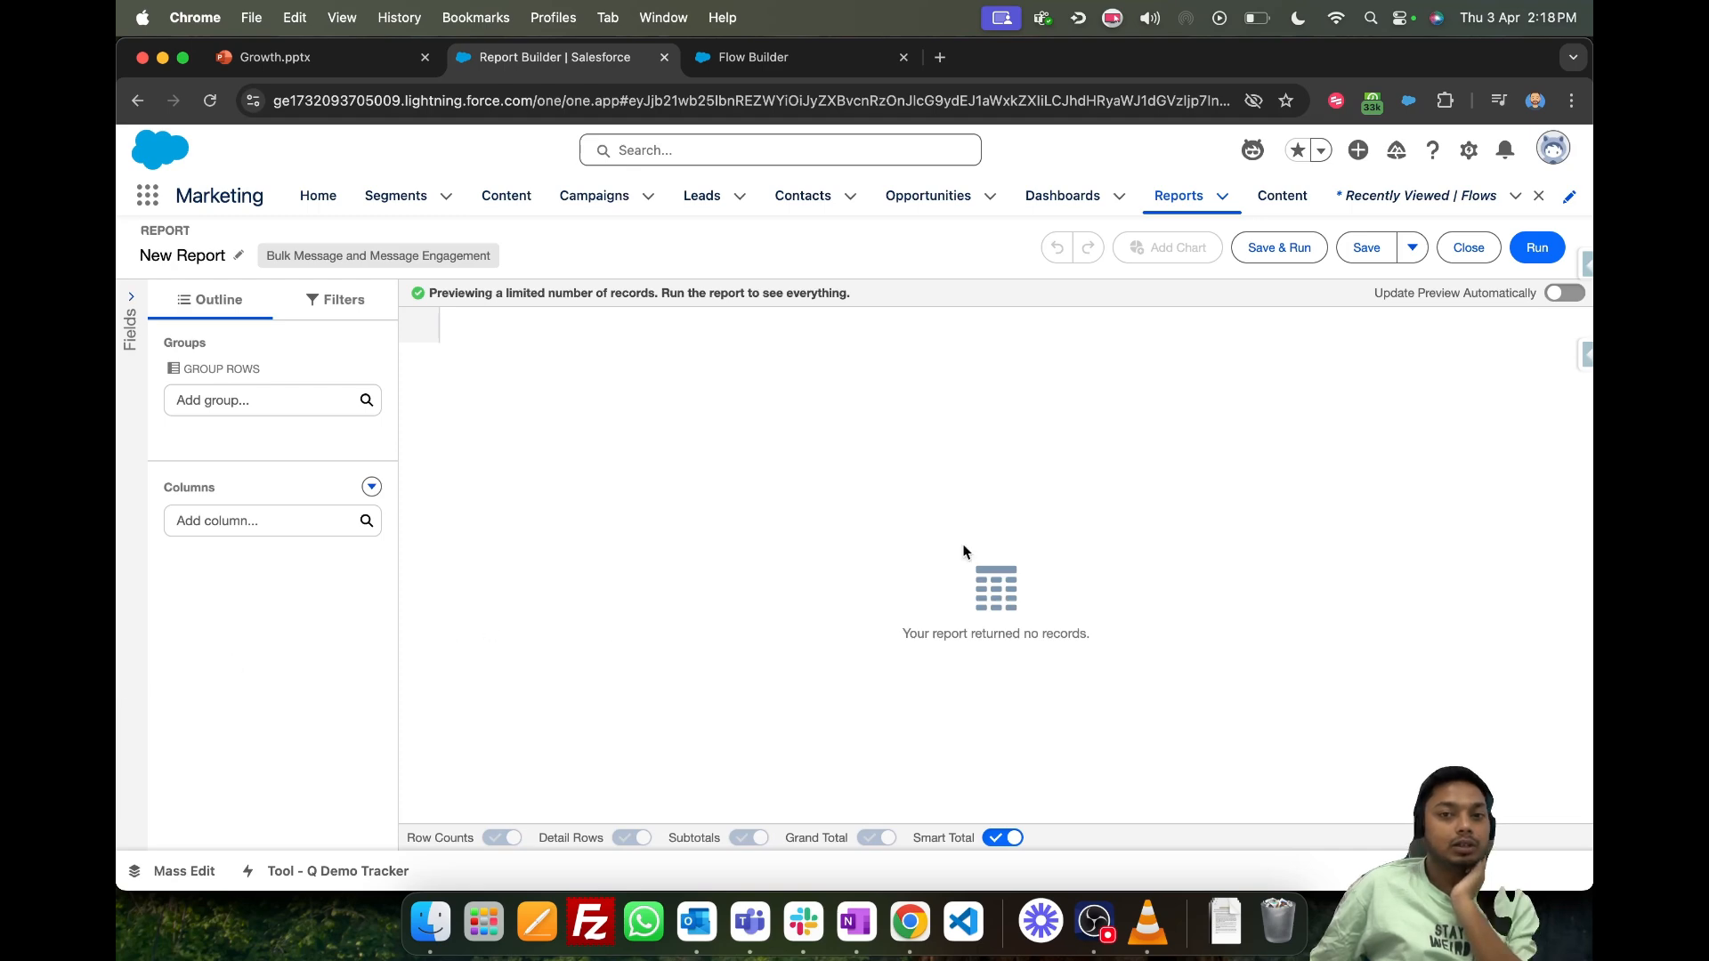
click(1532, 249)
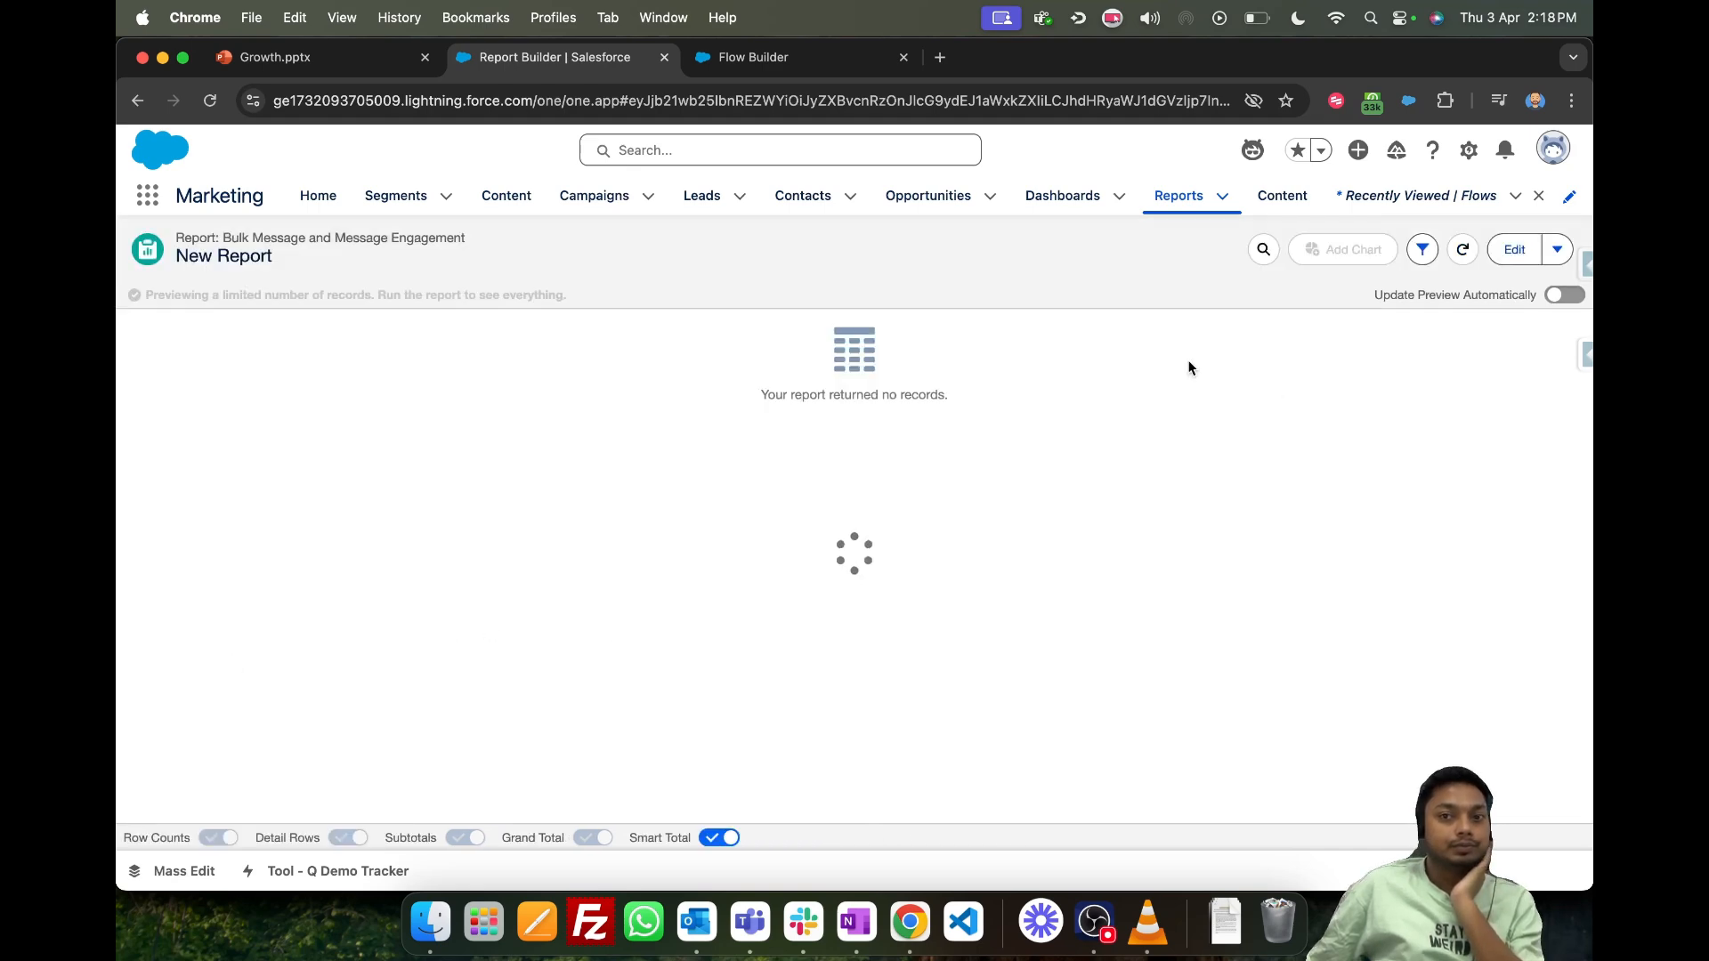
- Return to editing the new report and search its available columns for "subjec"
click(1522, 255)
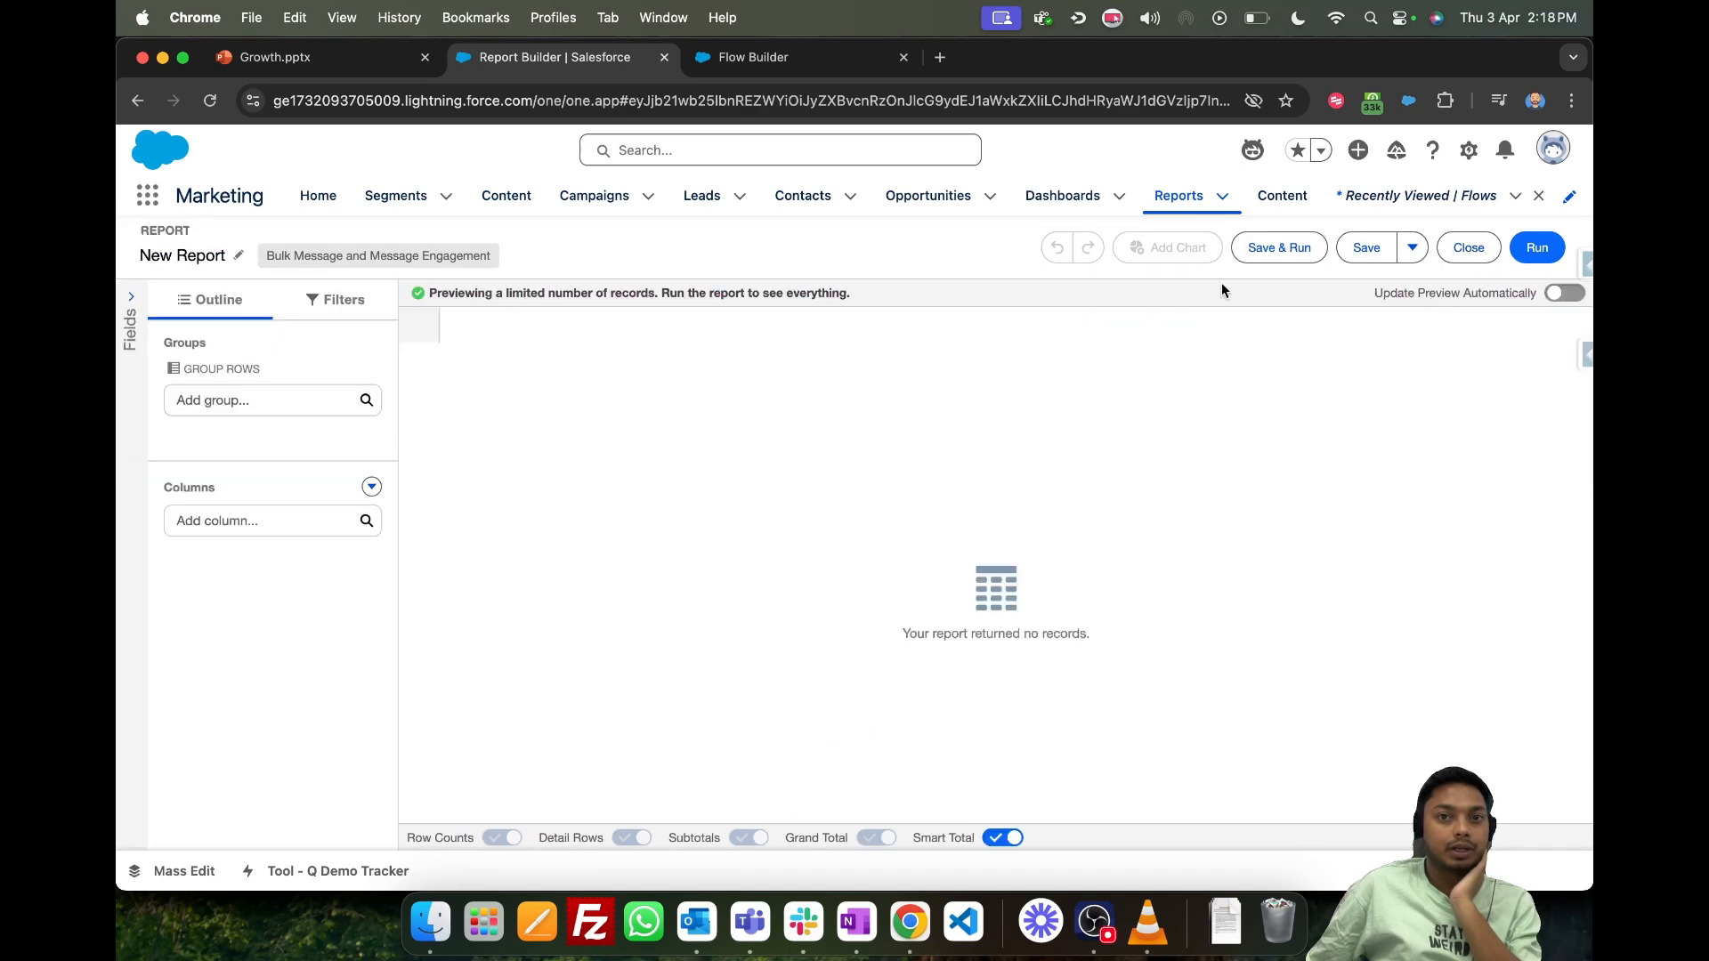
click(222, 521)
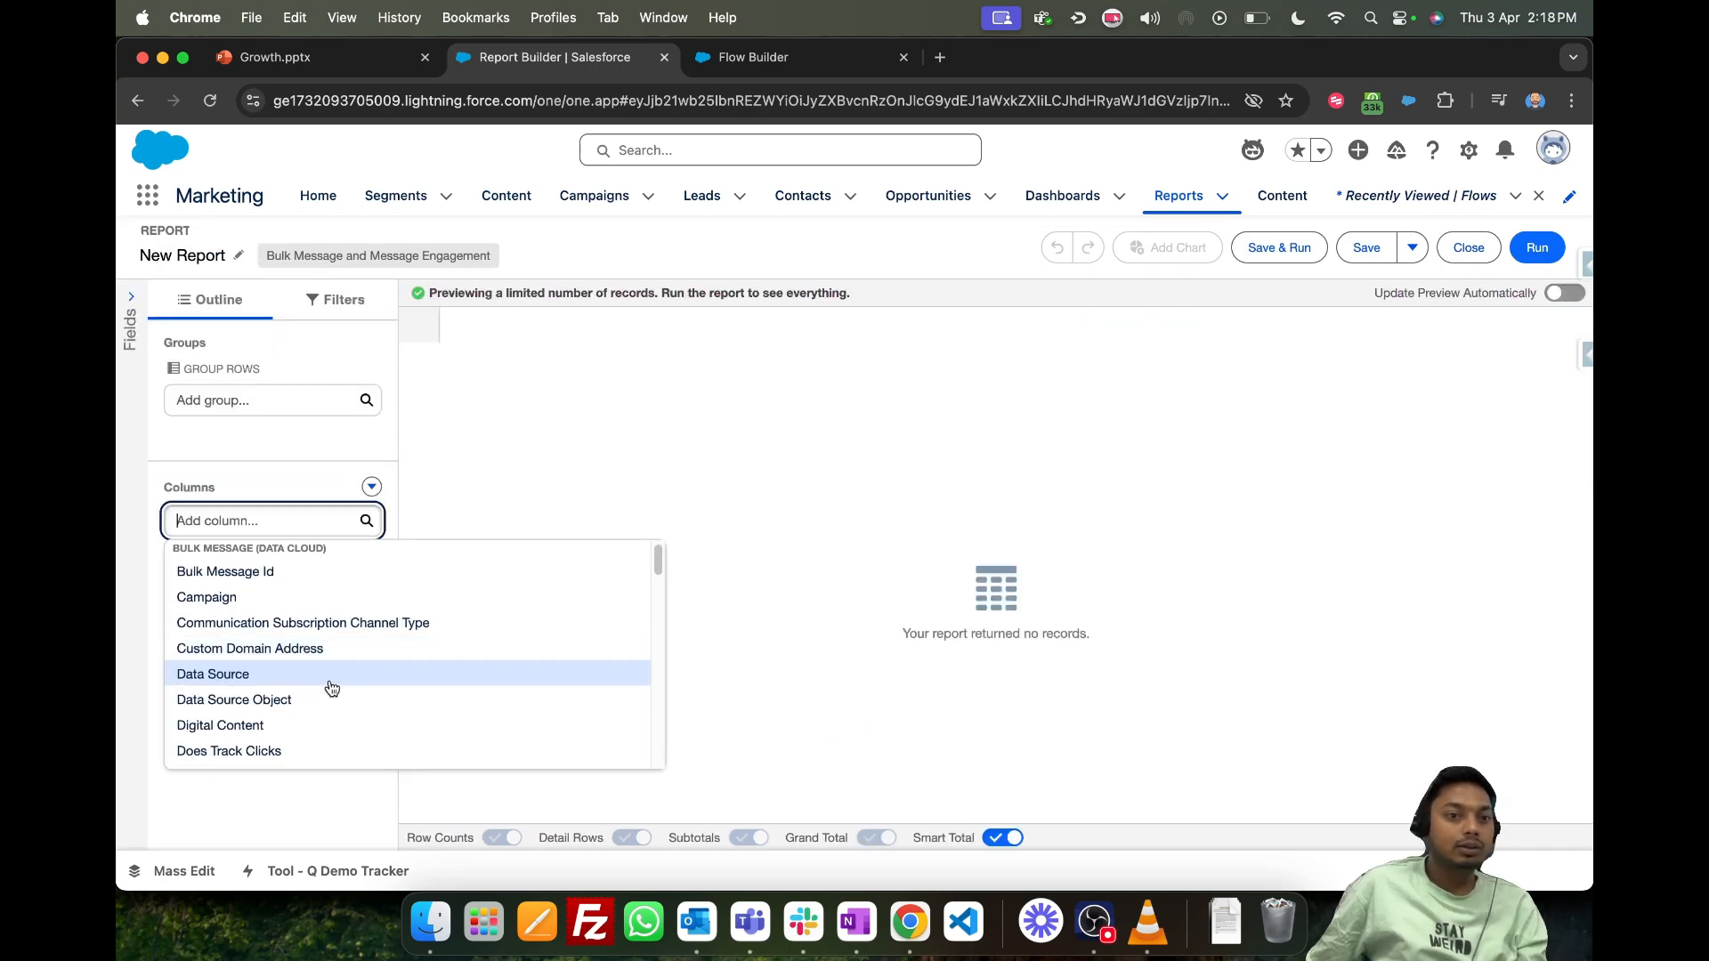
scroll(332, 690, down, 4)
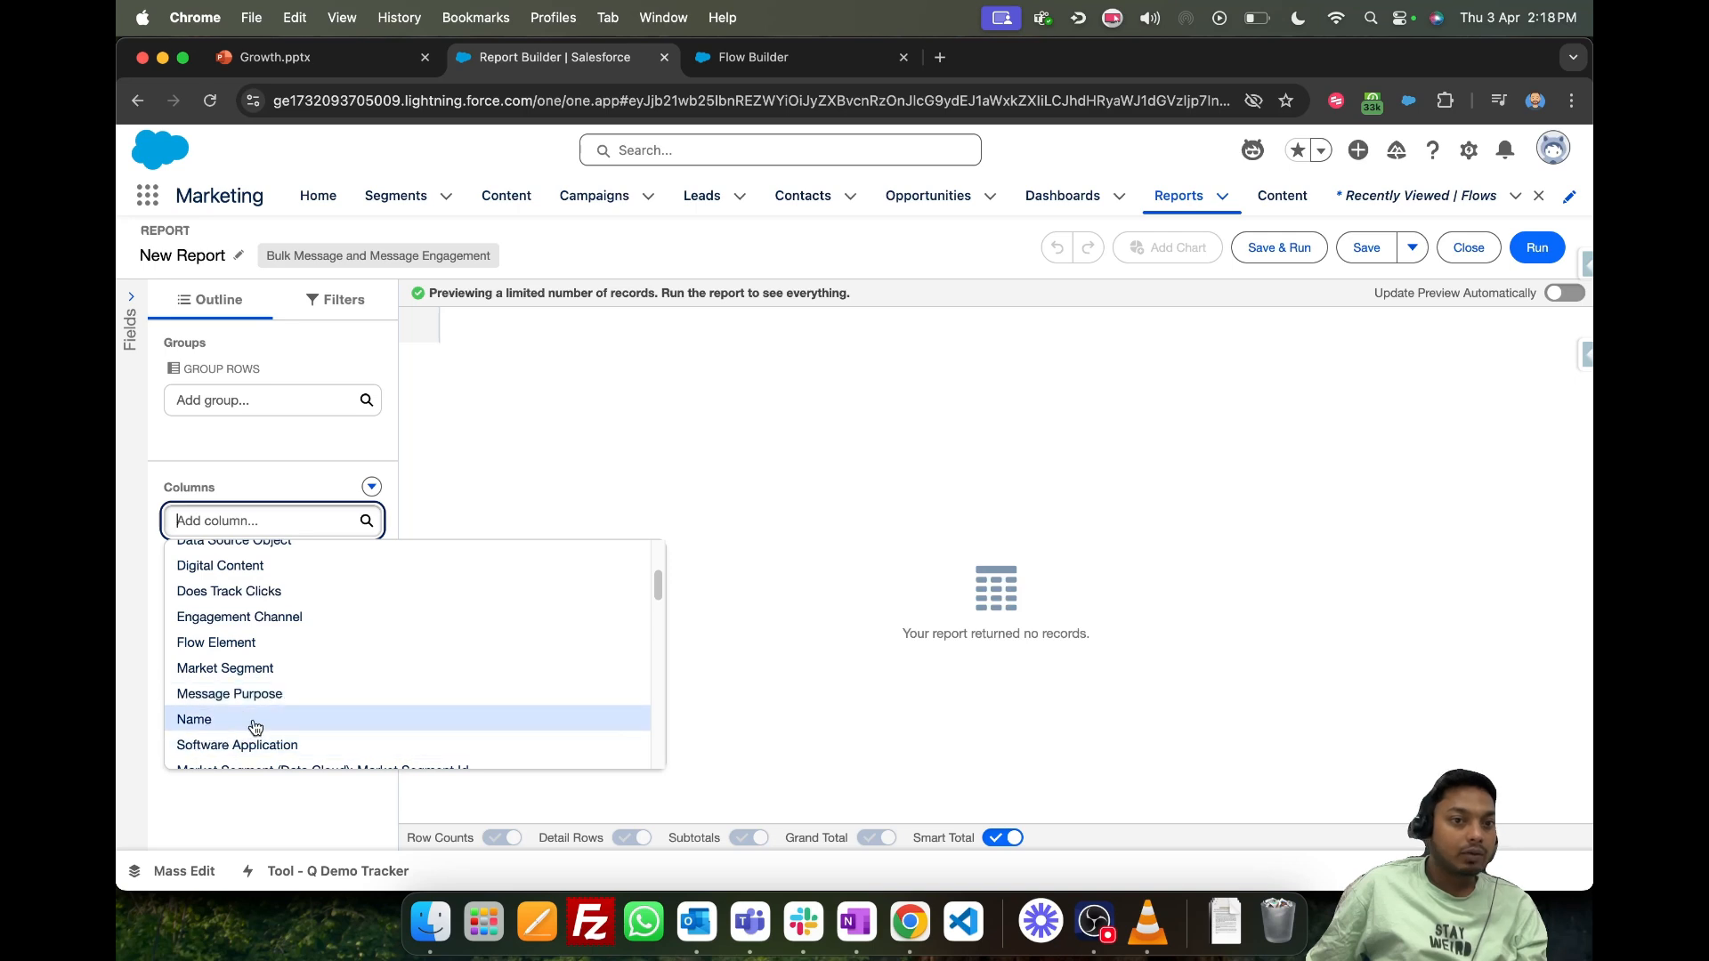
scroll(313, 675, down, 2)
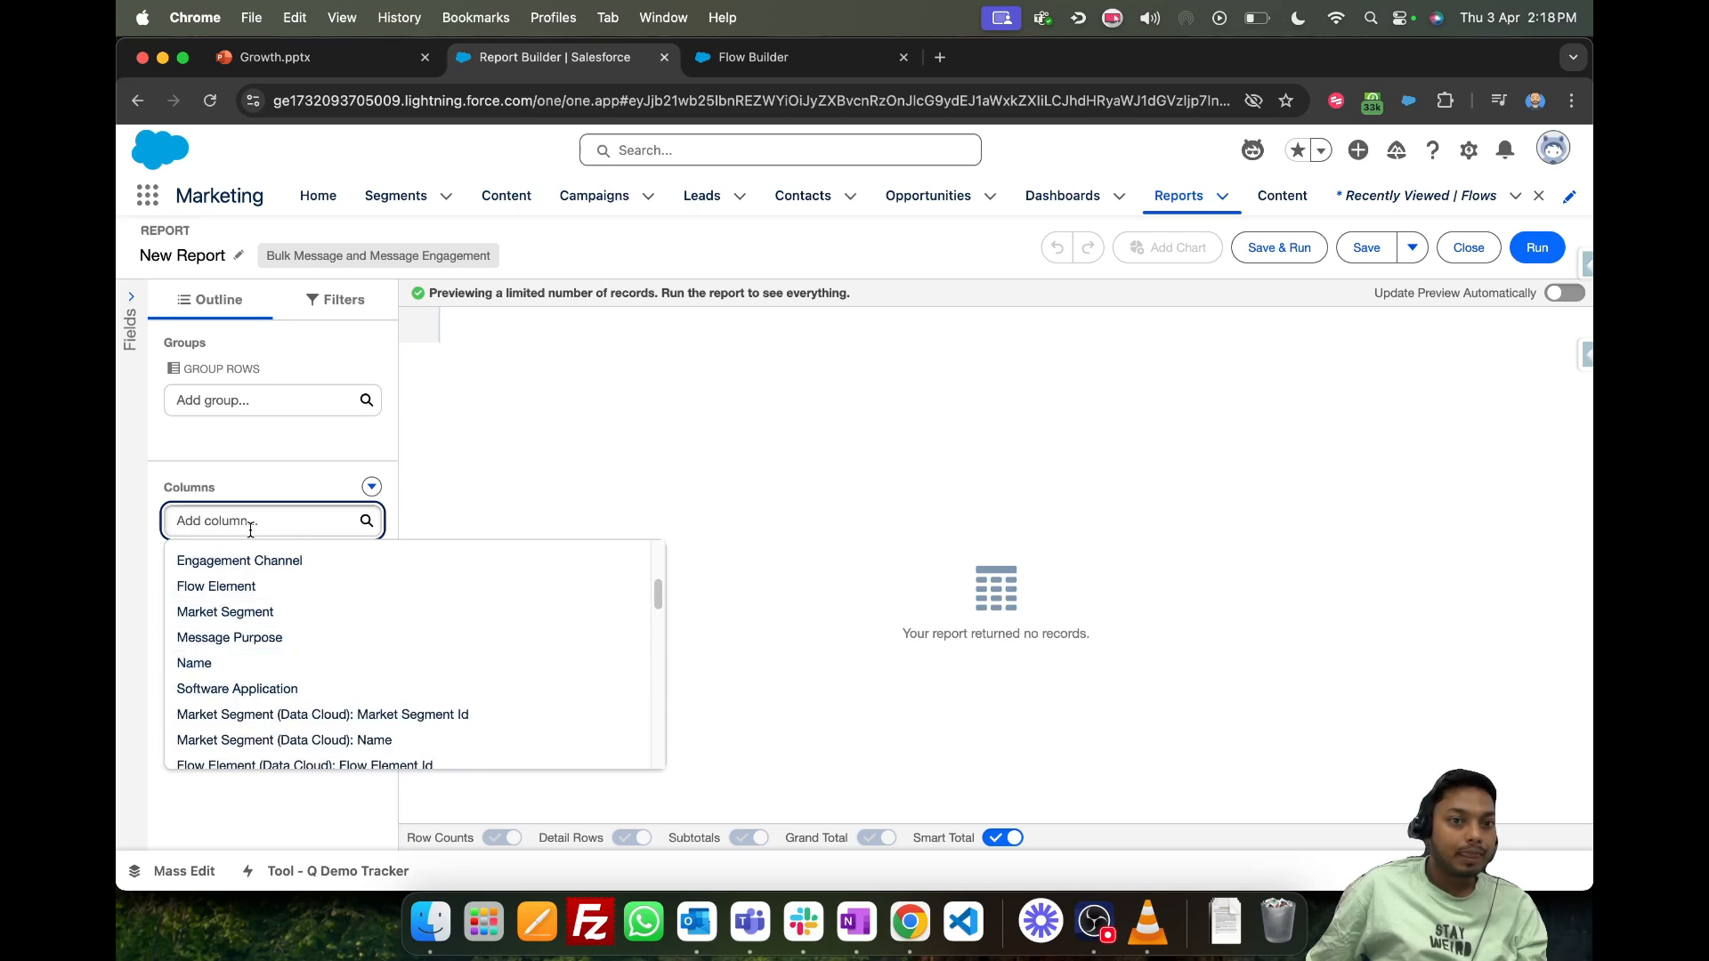
text(subjec)
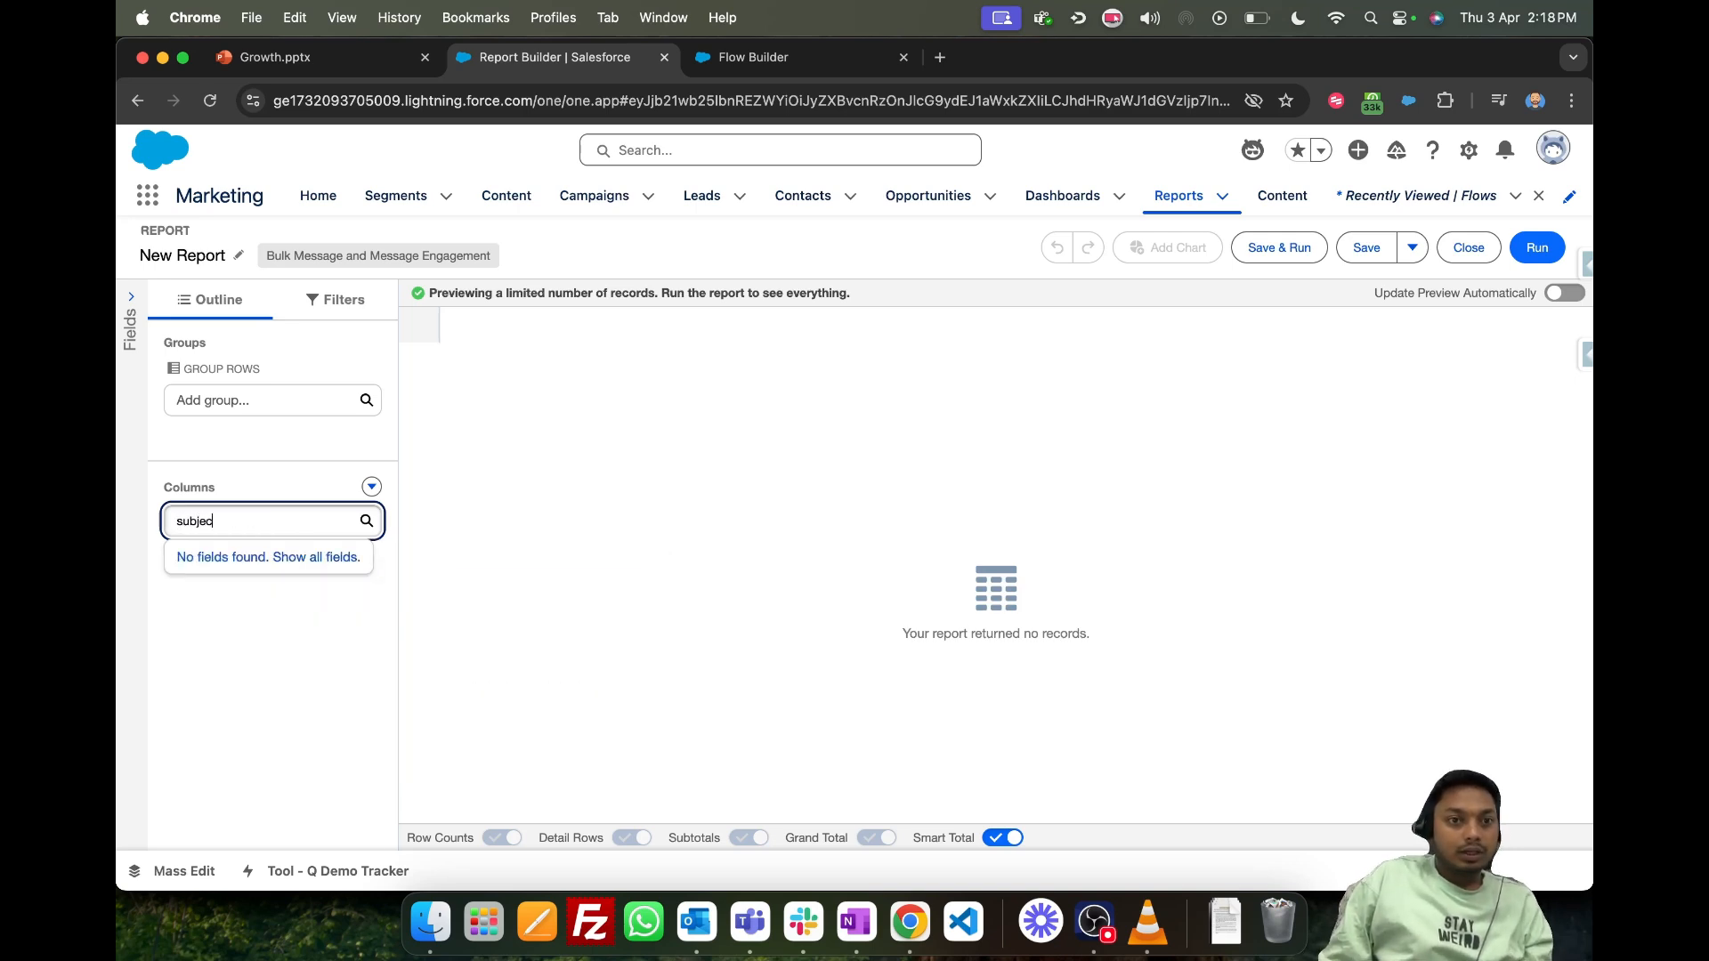
key(super+a)
click(1186, 552)
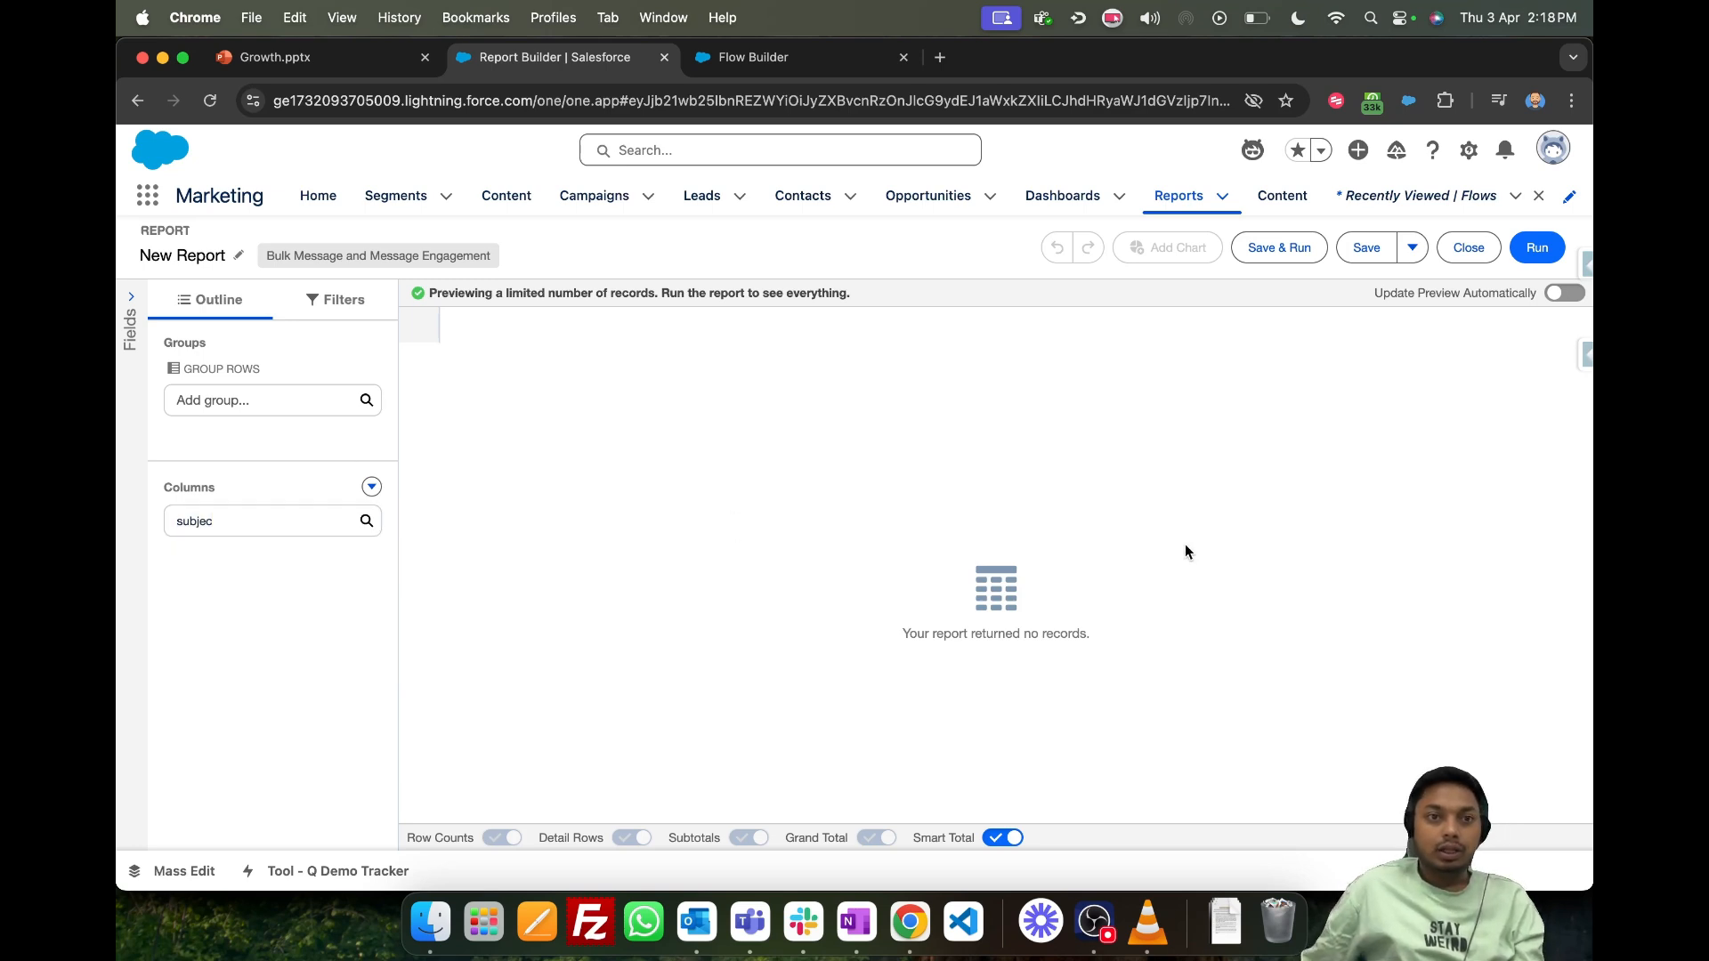
- Return to the recent reports and open the Total Email Activities report for editing
click(1184, 198)
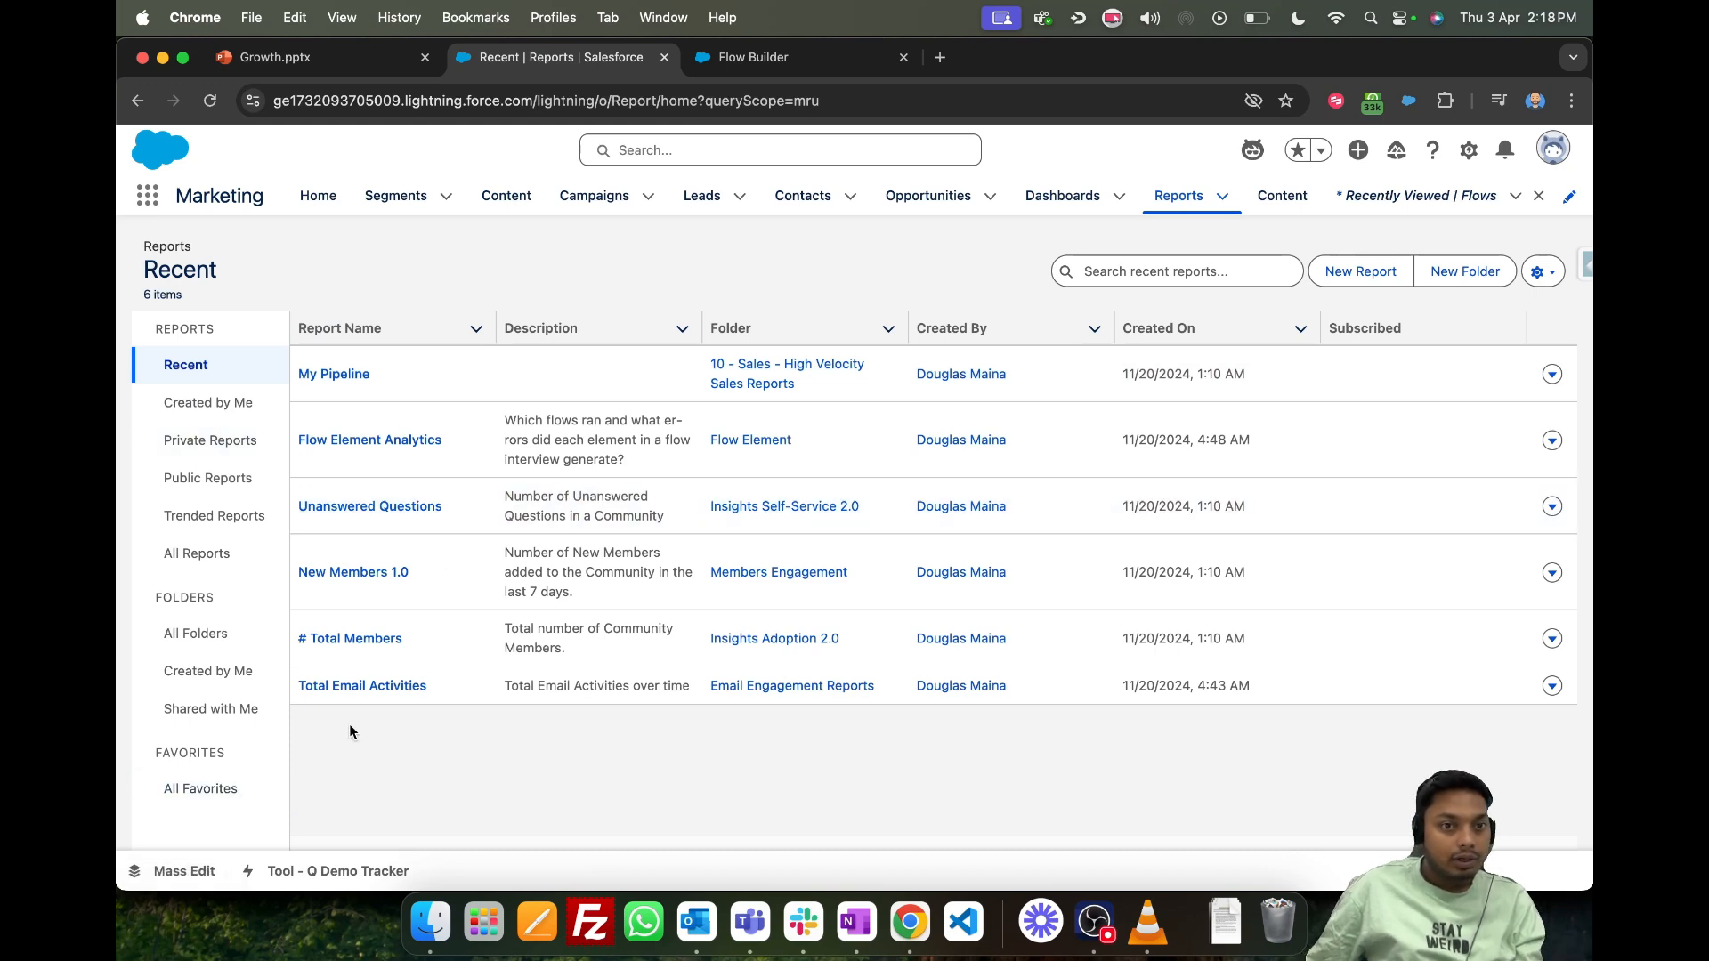
click(354, 686)
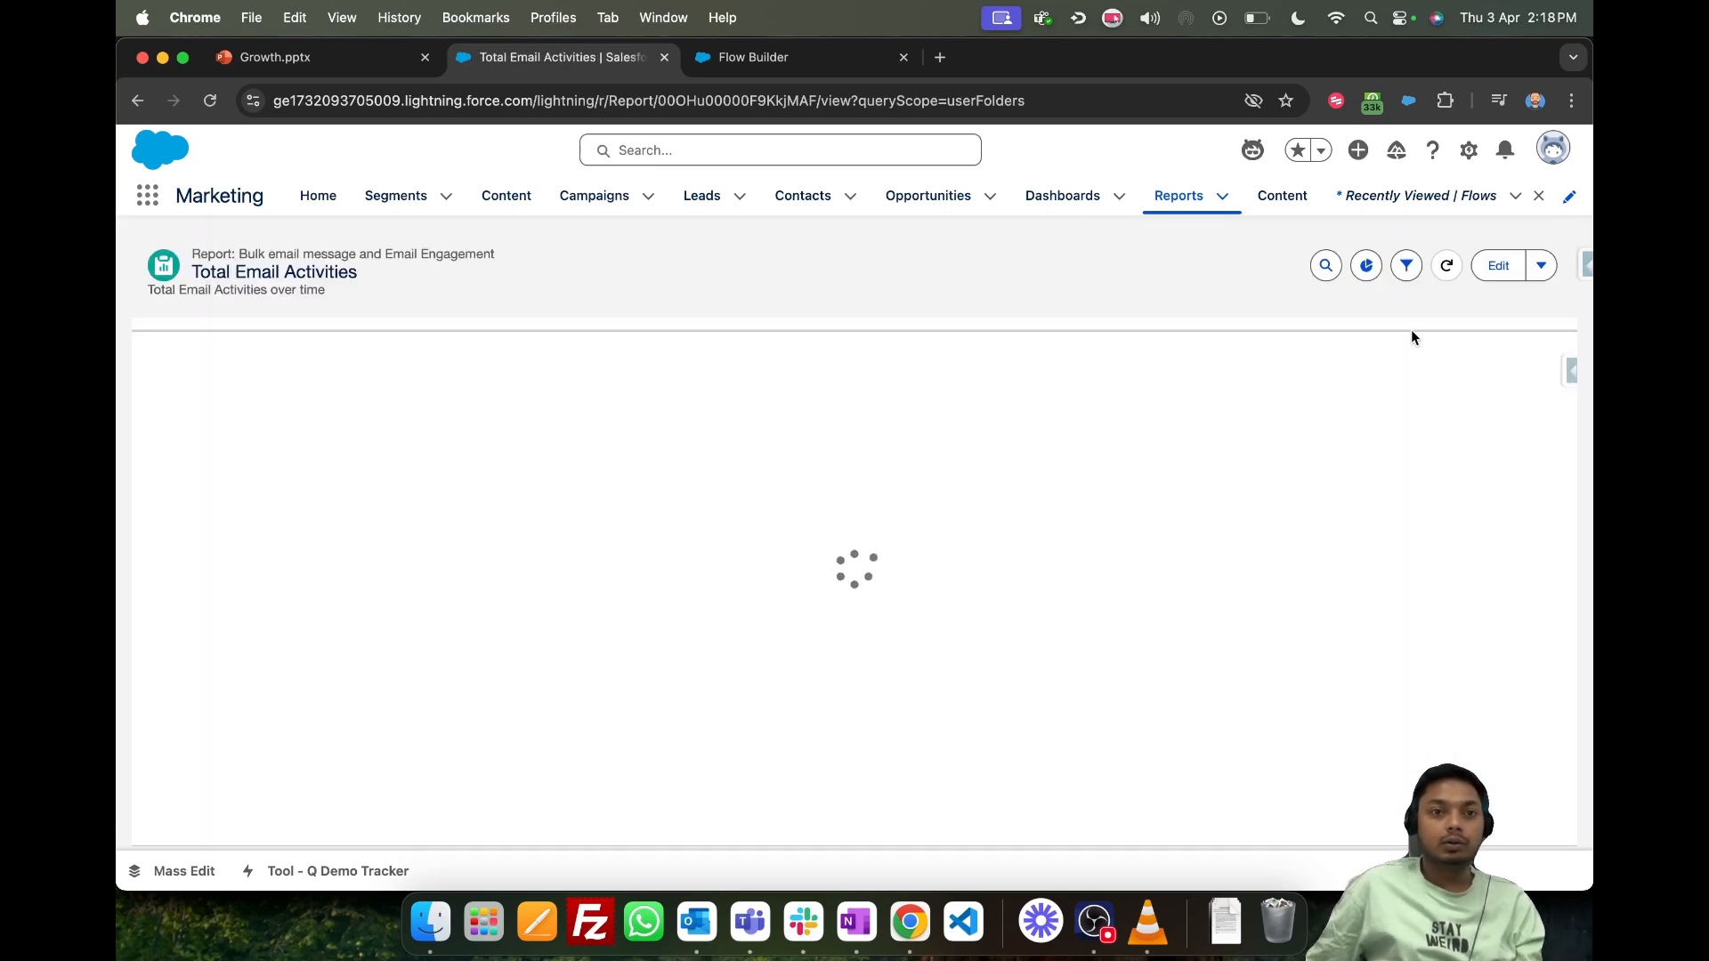
click(1495, 267)
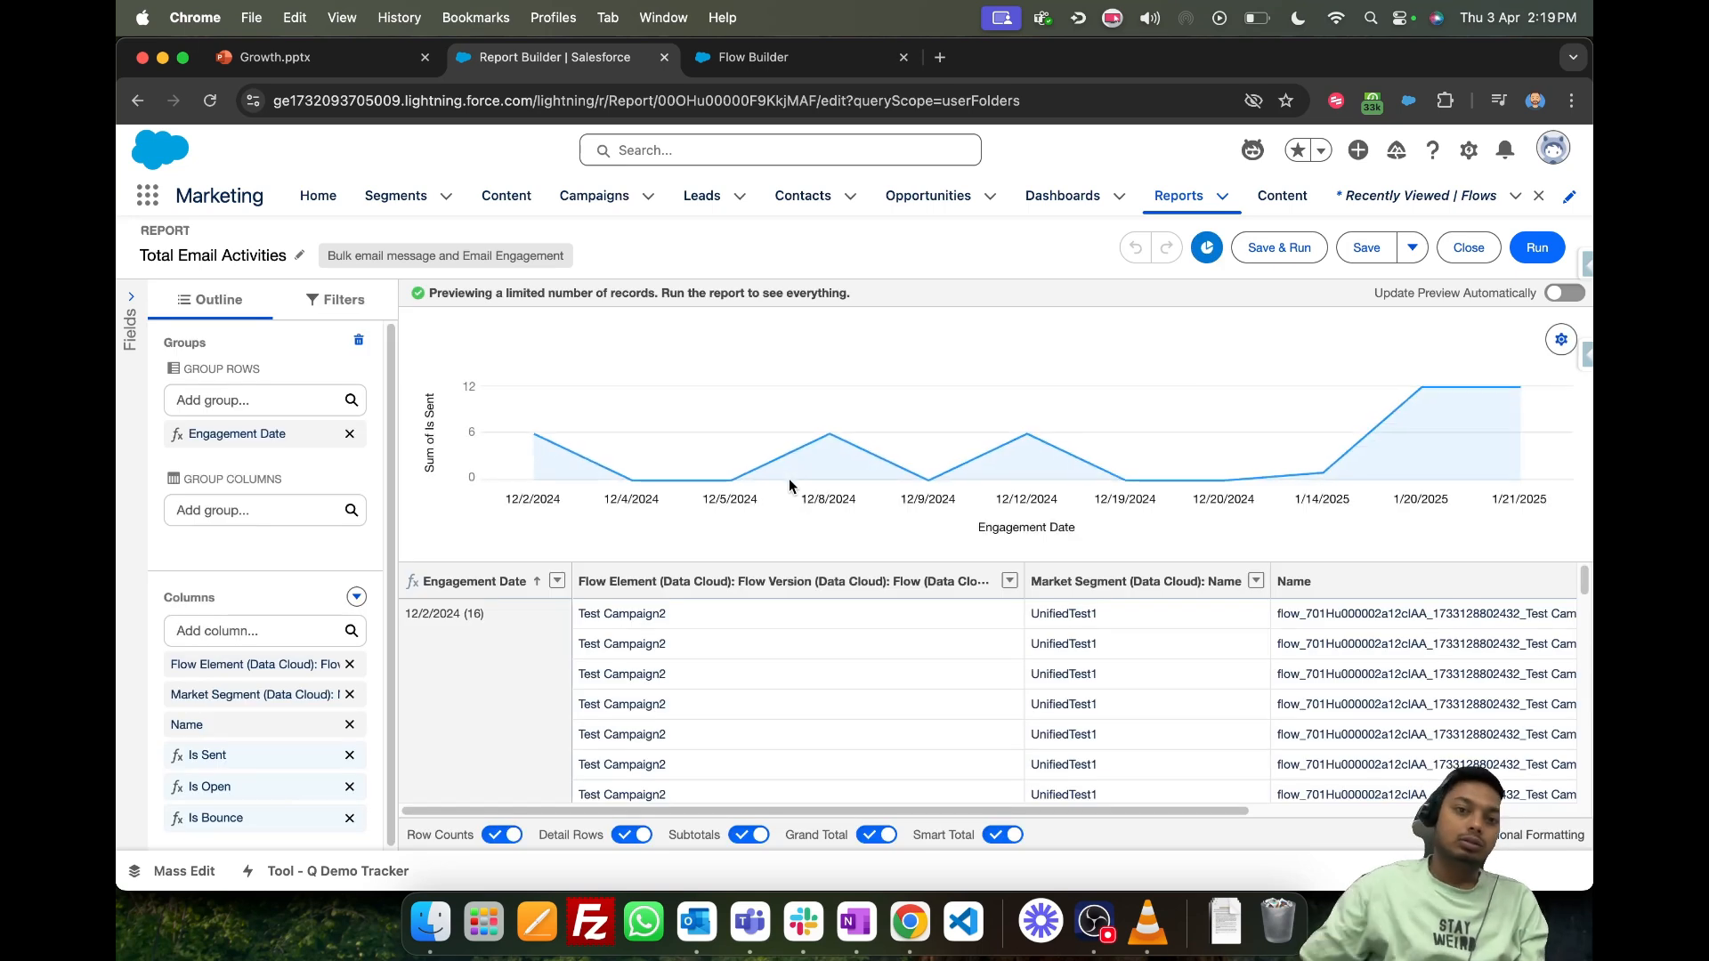
- Add the Subject column to the Total Email Activities report, save it and run it to review the rows
click(268, 636)
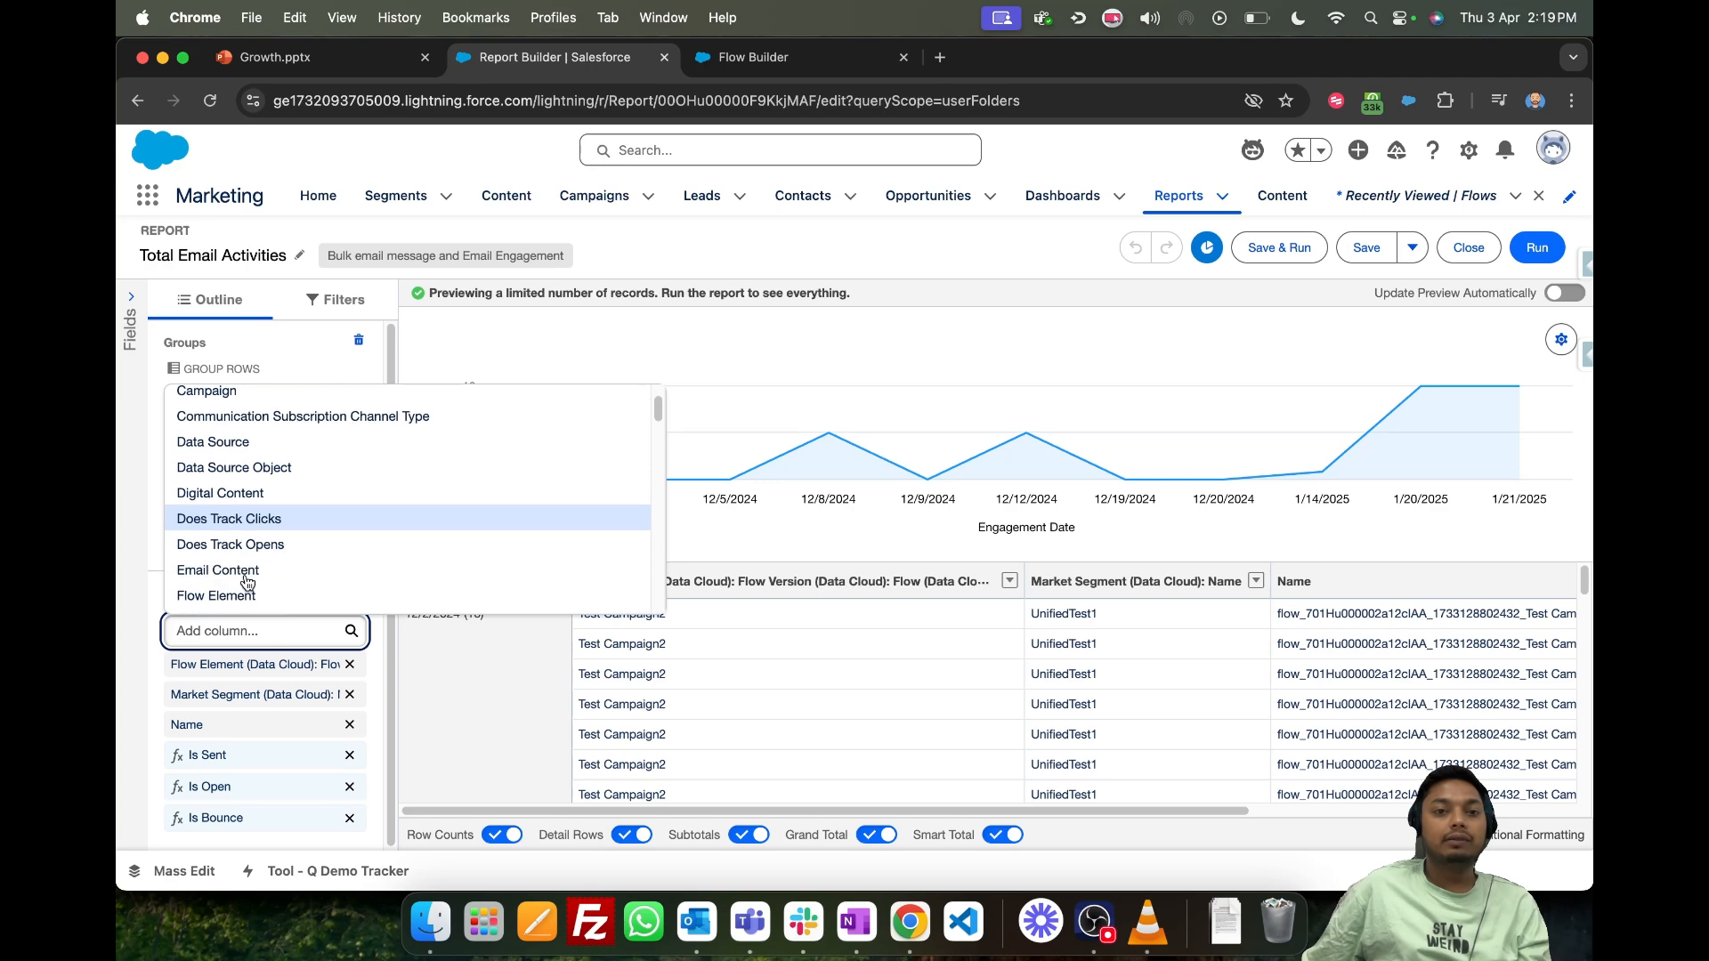
text(Subjec)
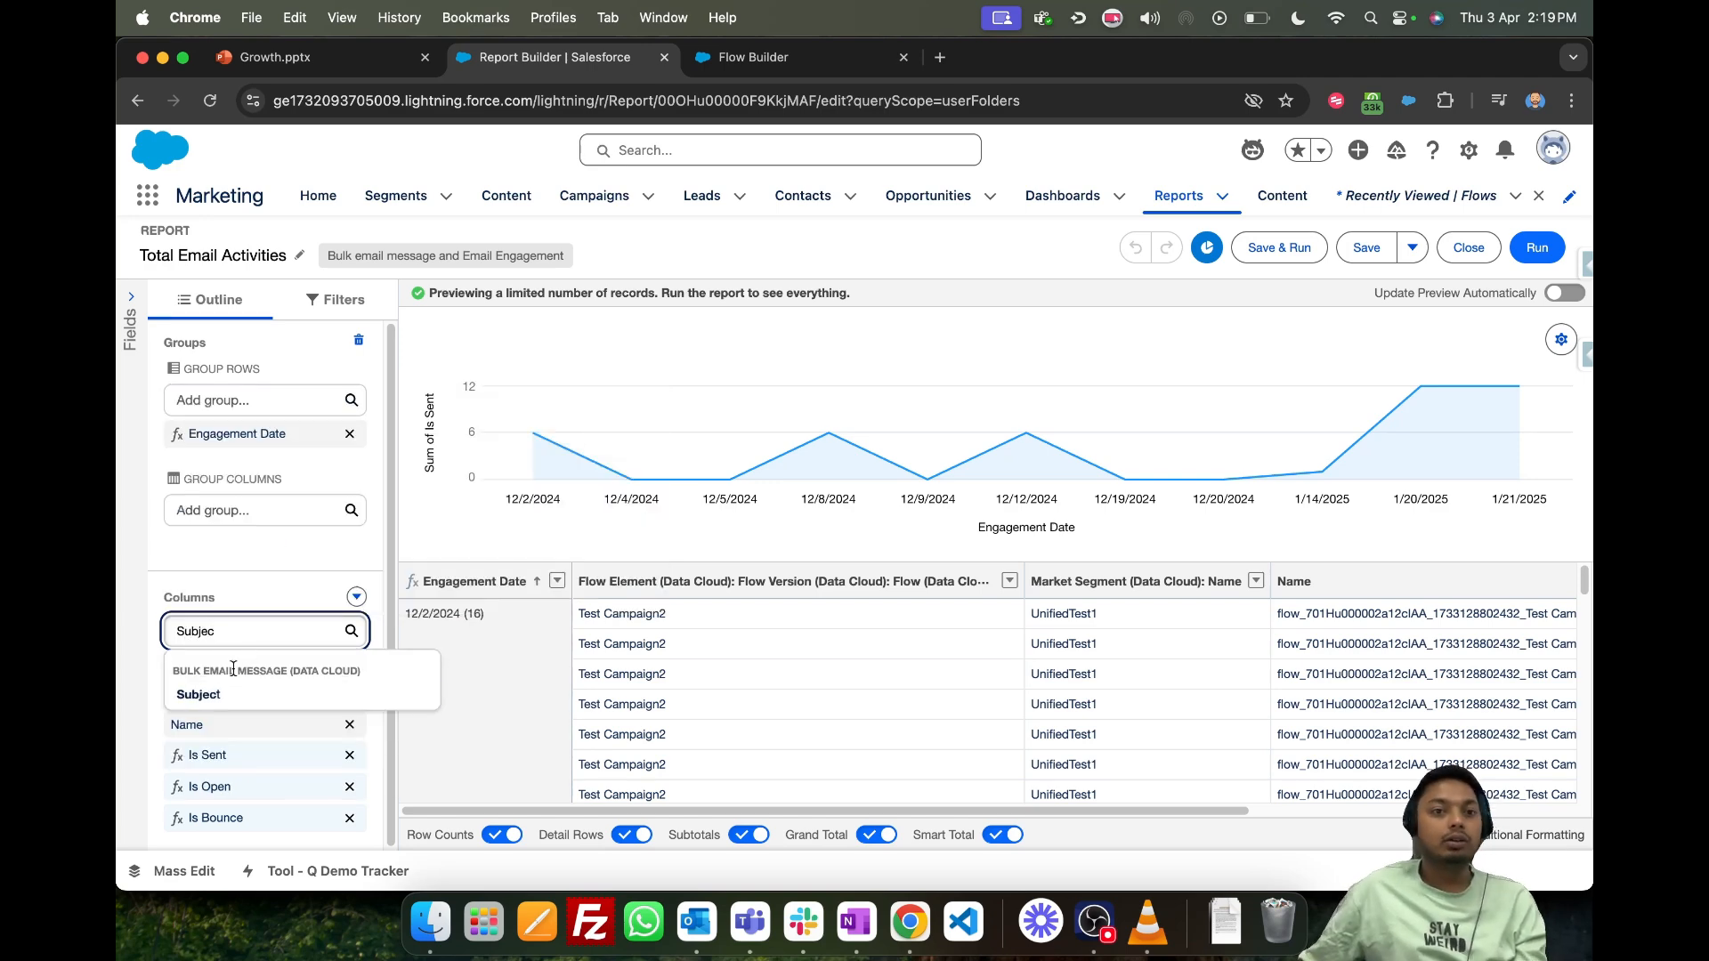
click(219, 693)
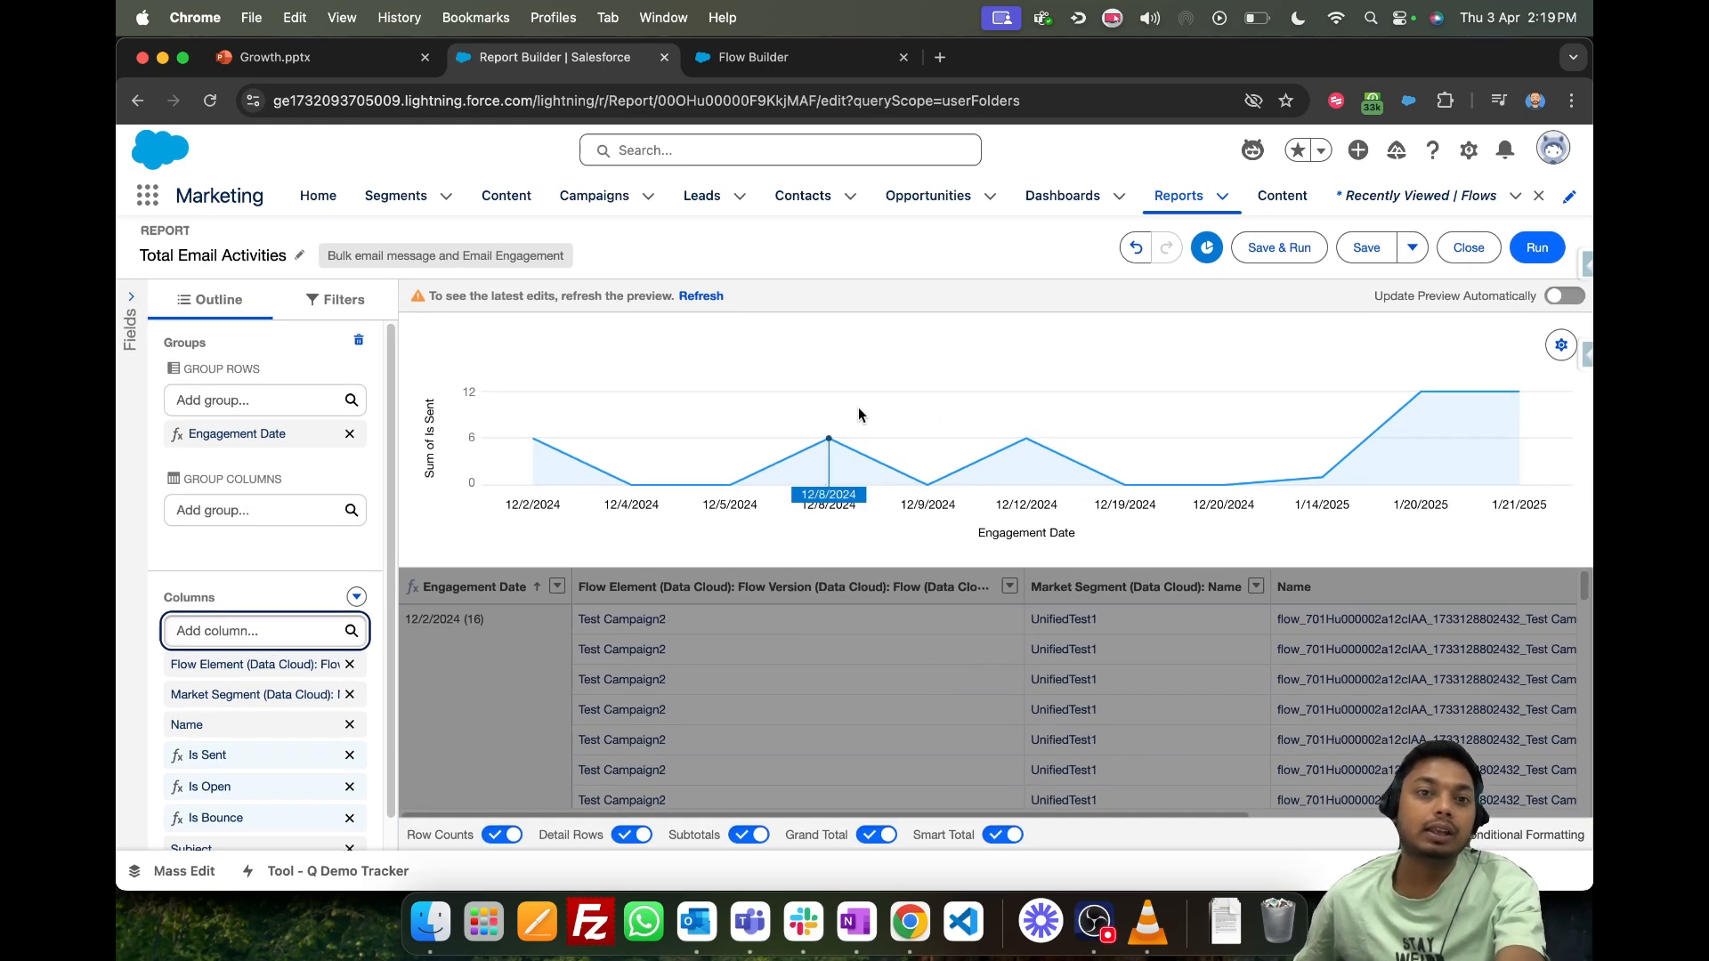
mouse_move(842, 434)
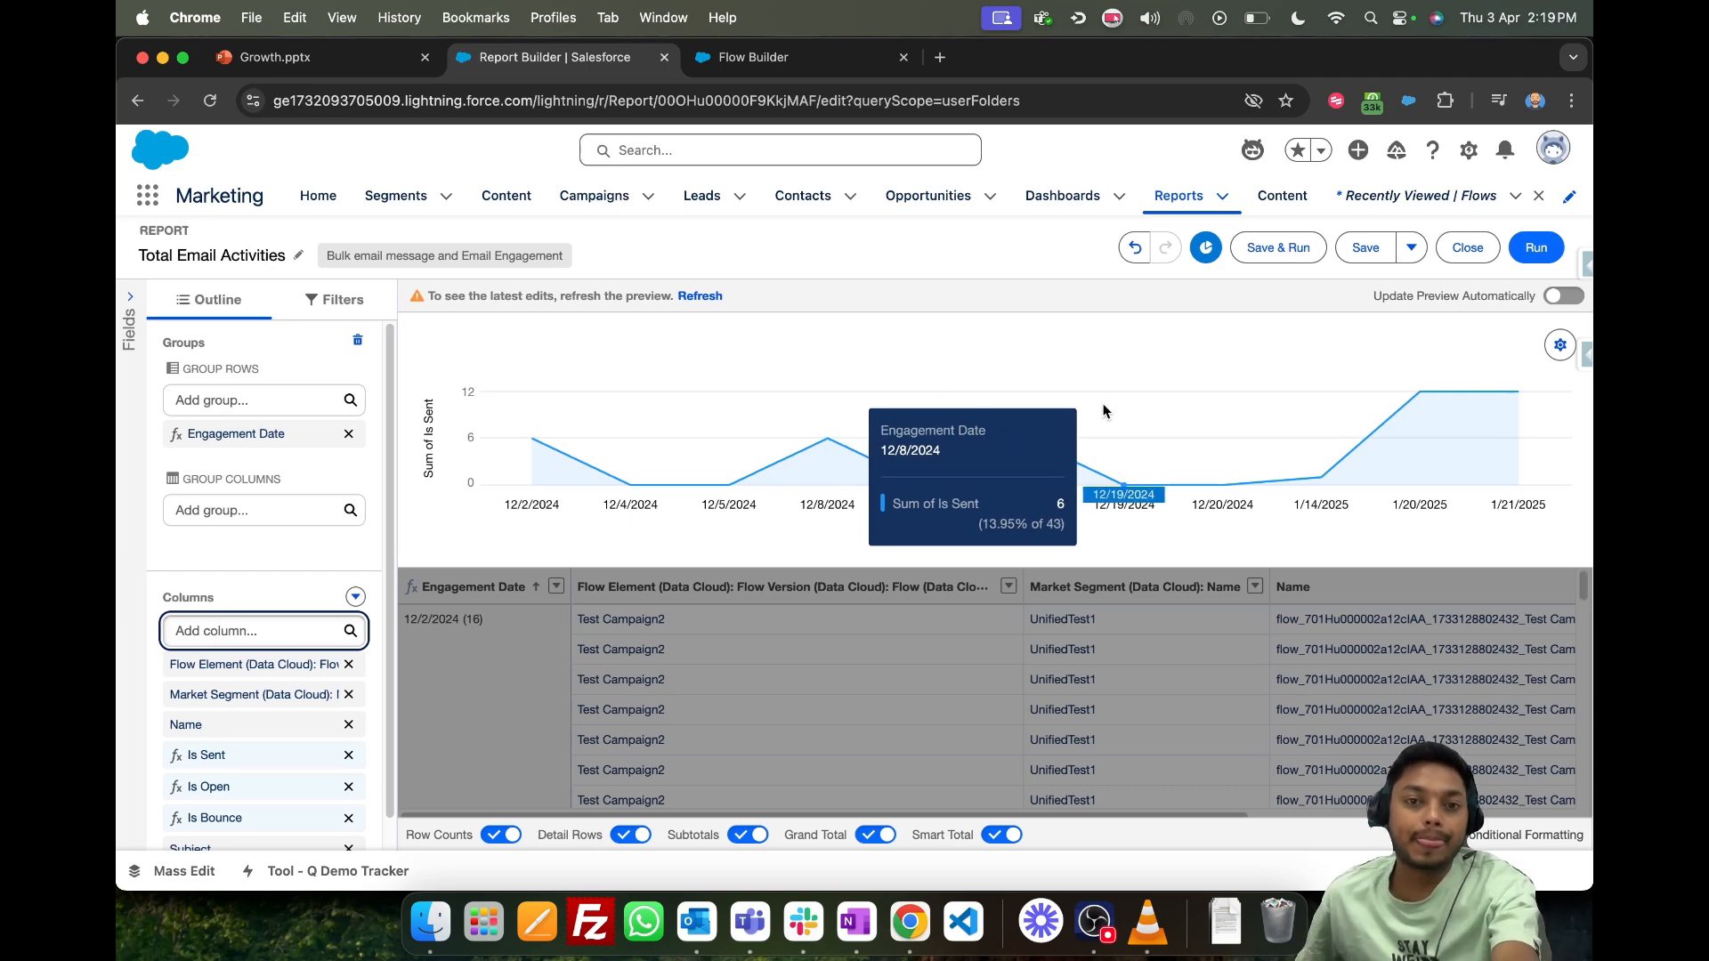
click(1530, 250)
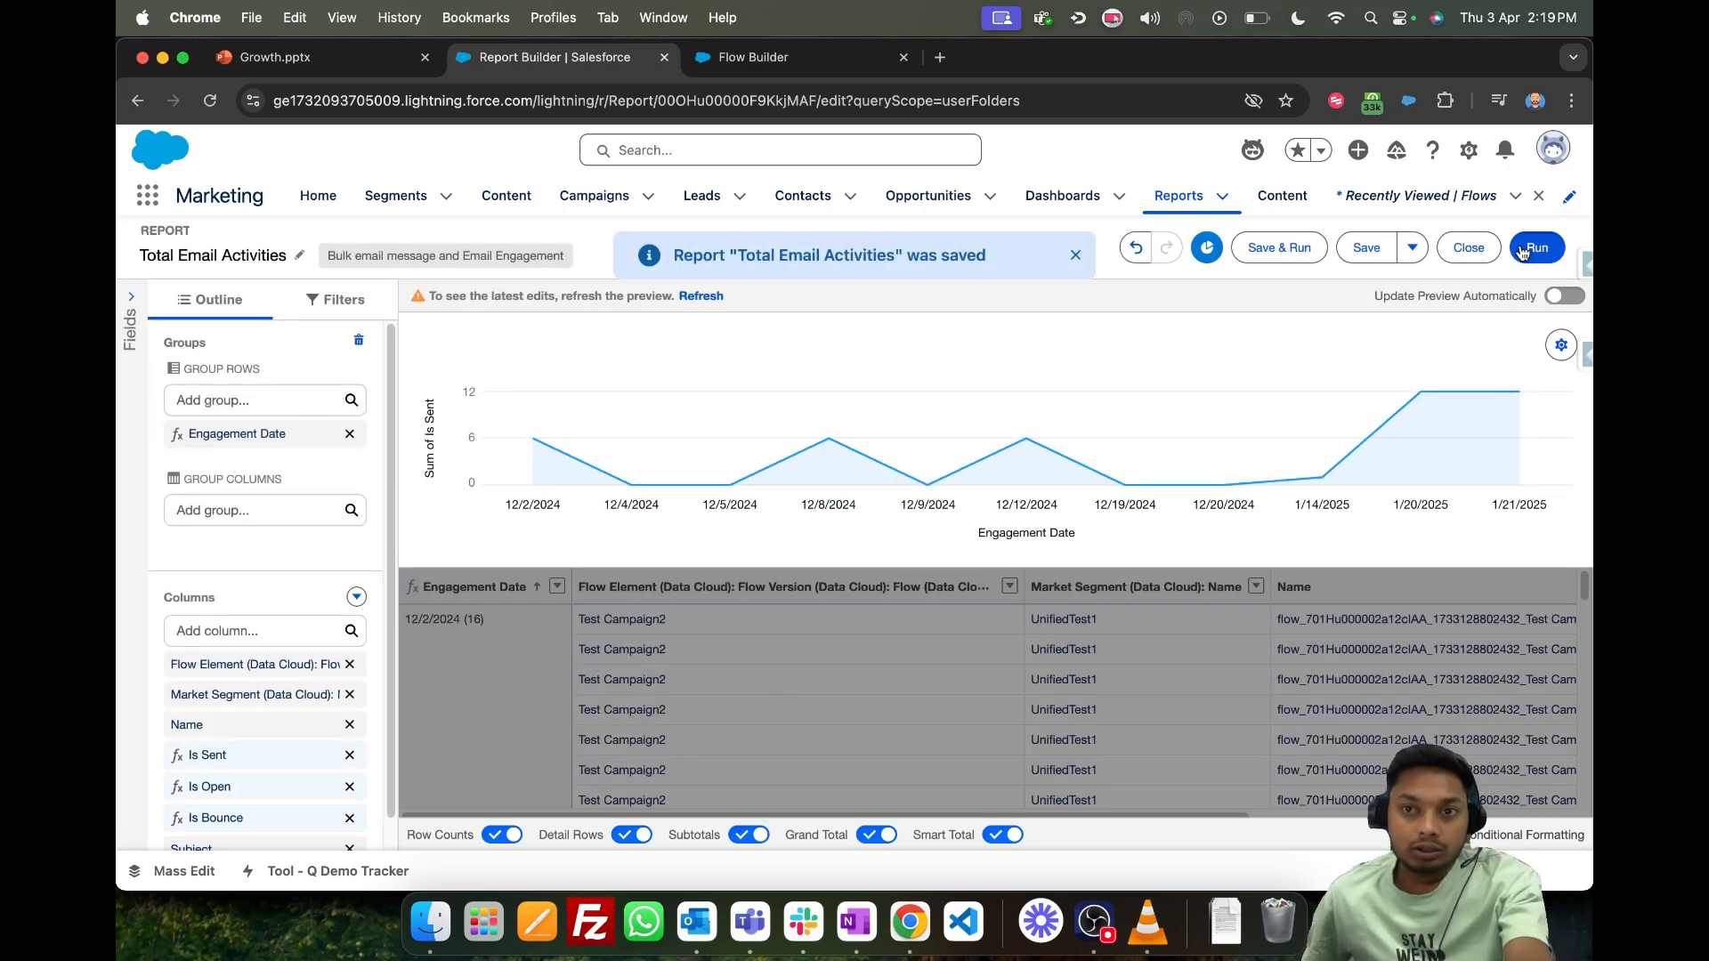
click(1524, 251)
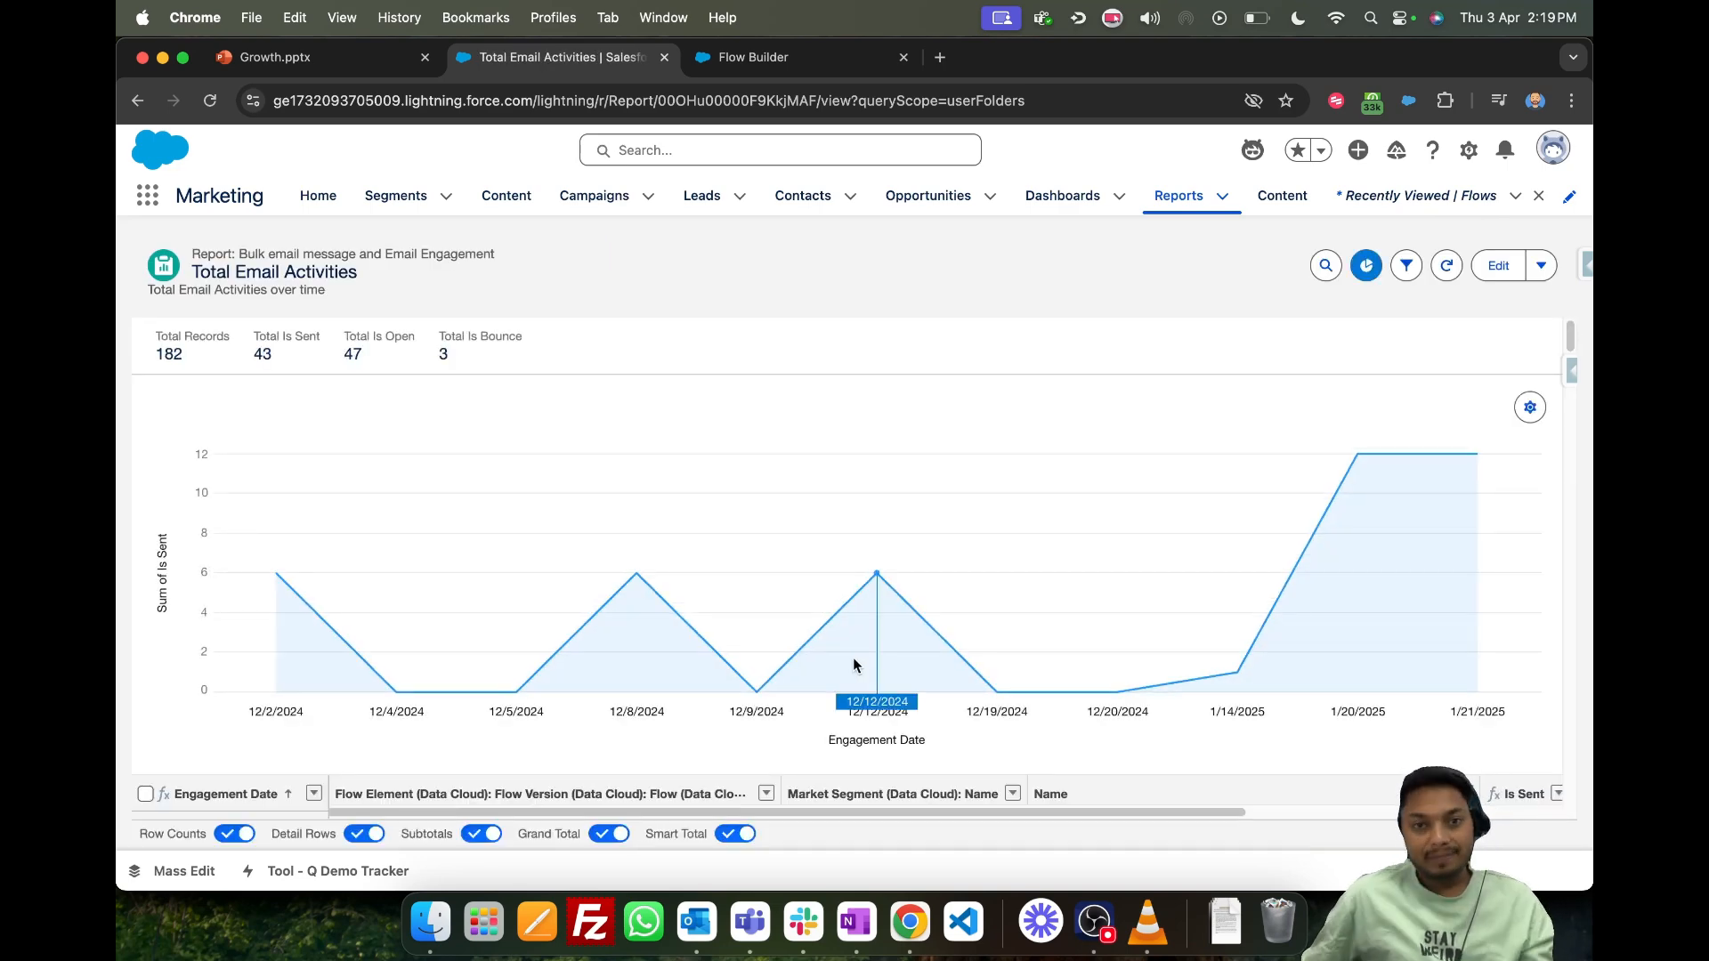
scroll(853, 666, down, 5)
scroll(939, 636, right, 3)
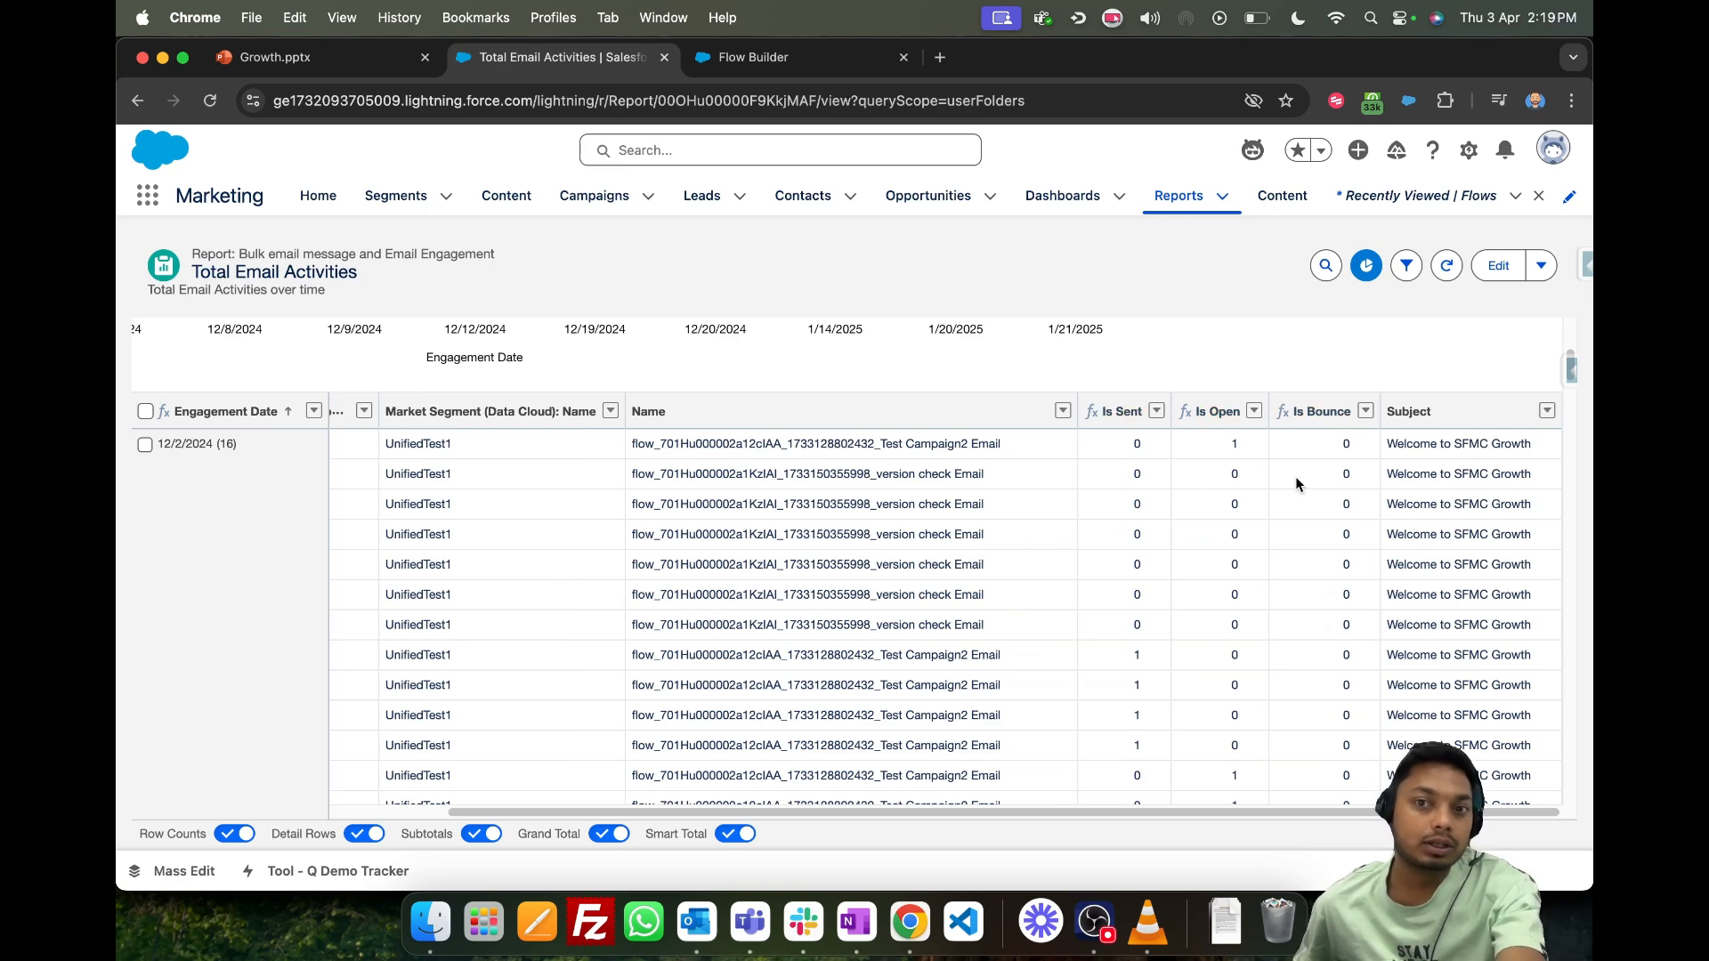
scroll(1335, 551, left, 3)
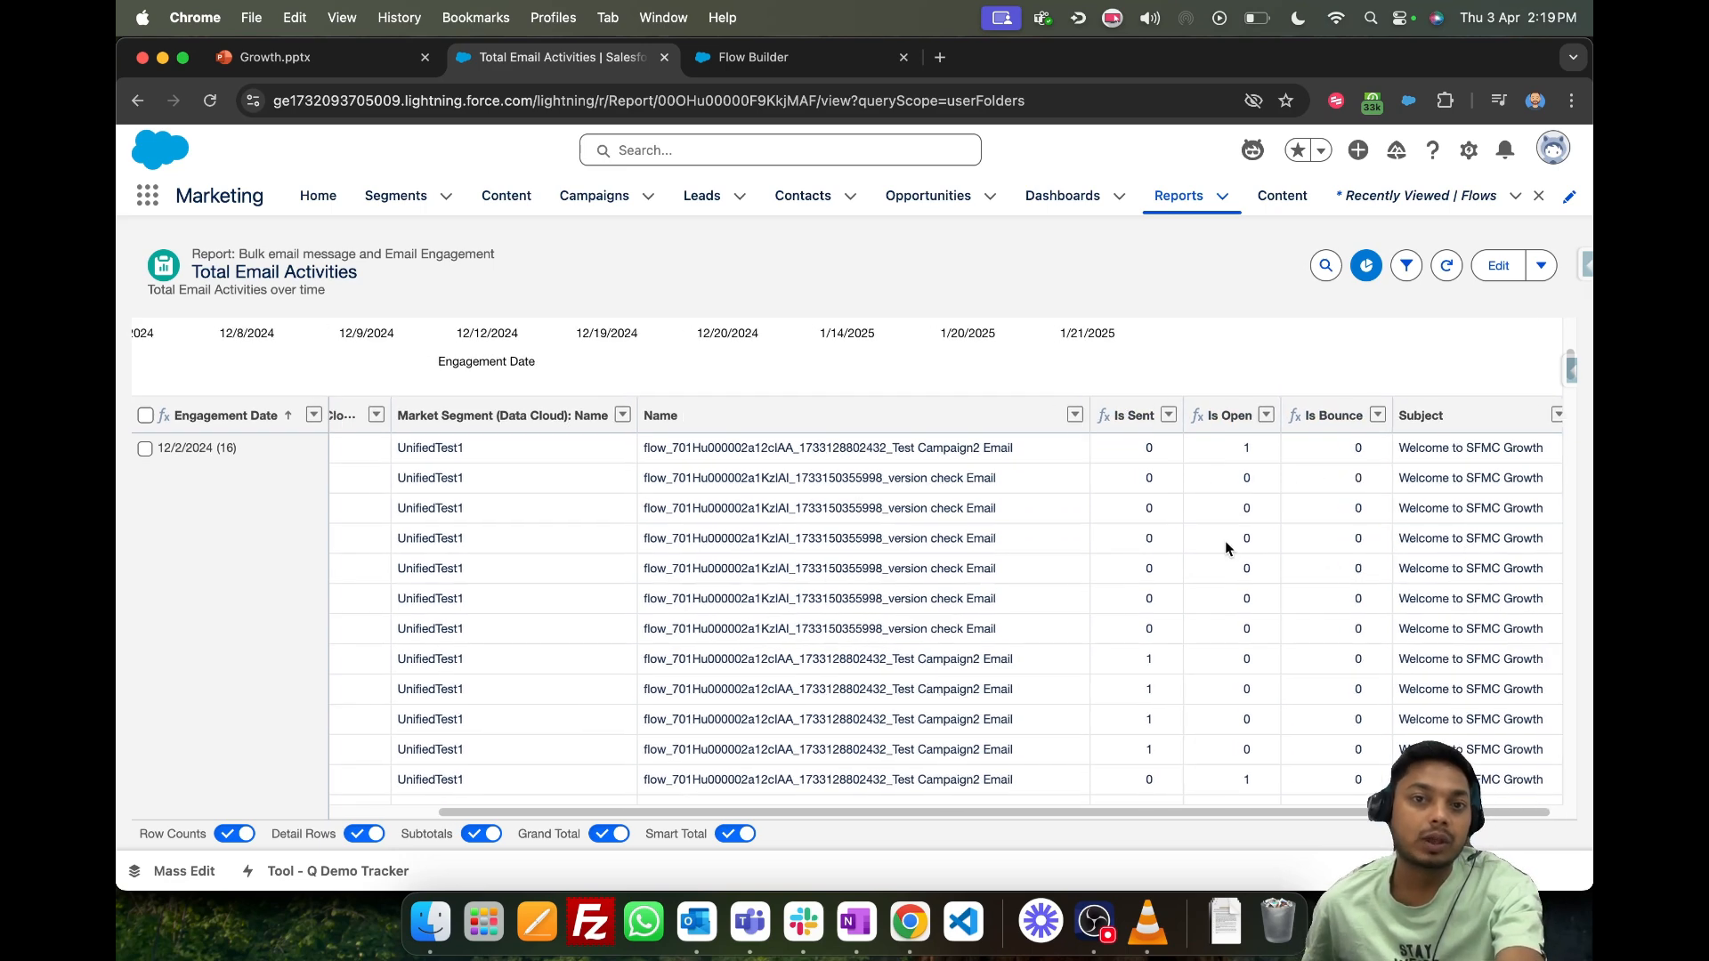
scroll(1139, 567, up, 1)
scroll(1088, 599, left, 4)
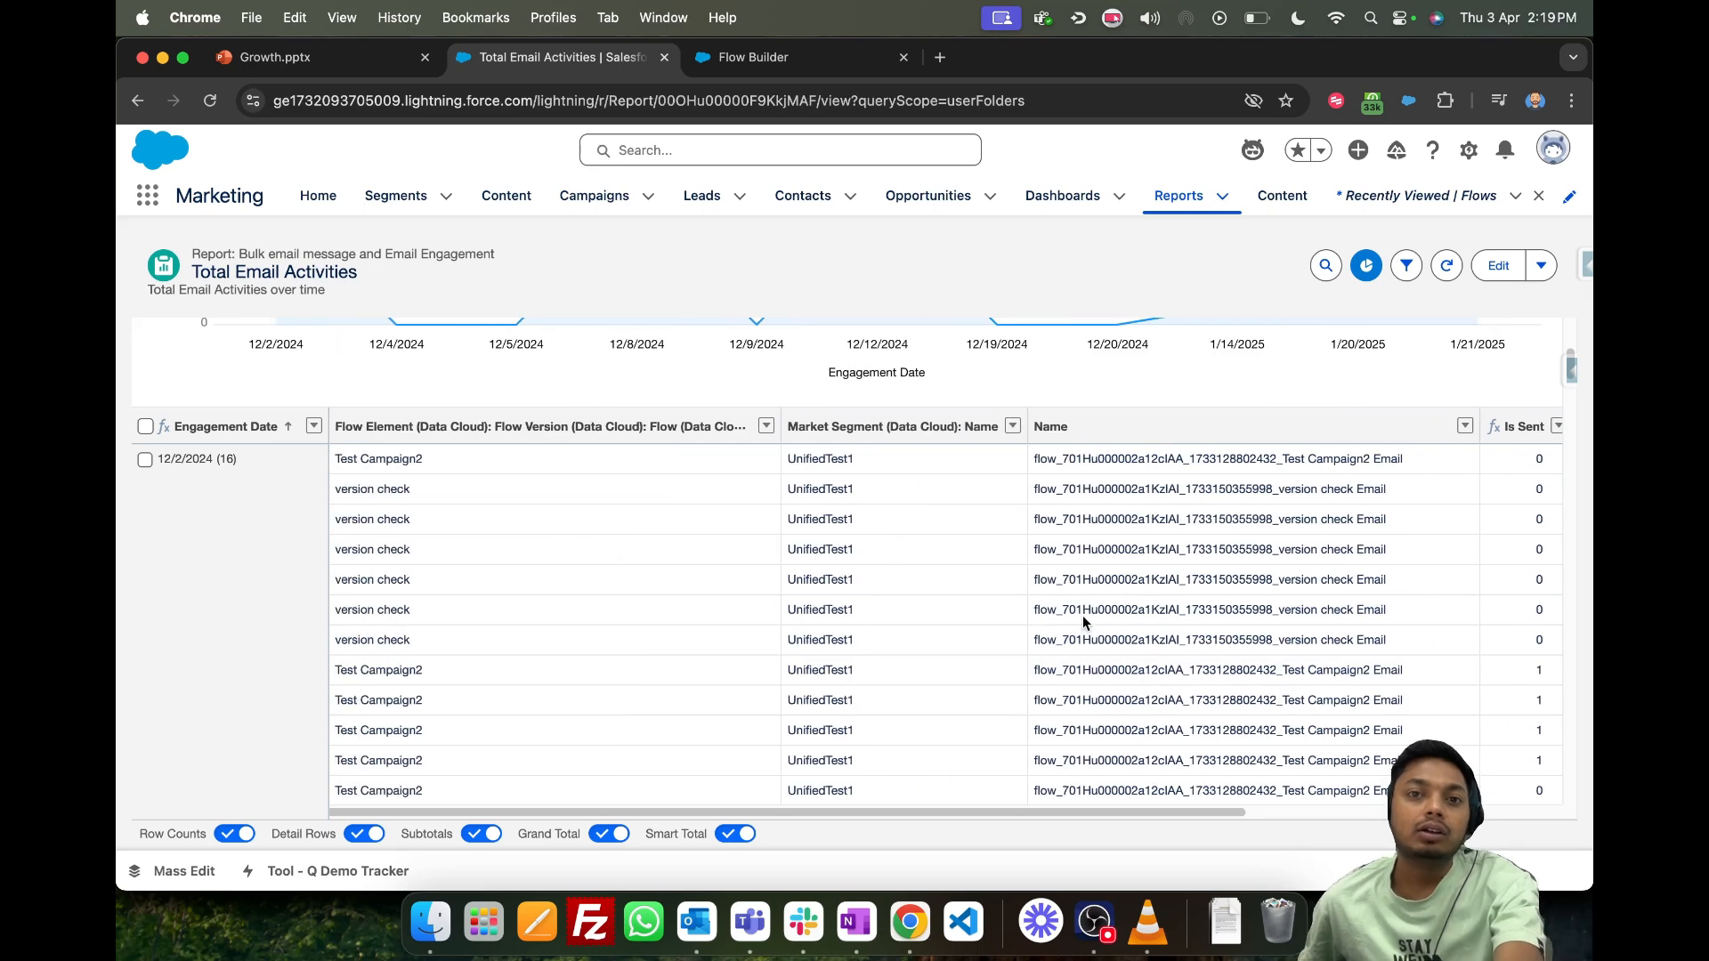
scroll(1083, 622, right, 5)
- Reopen the Total Email Activities report for editing and add the From Name and From Address columns
click(1499, 265)
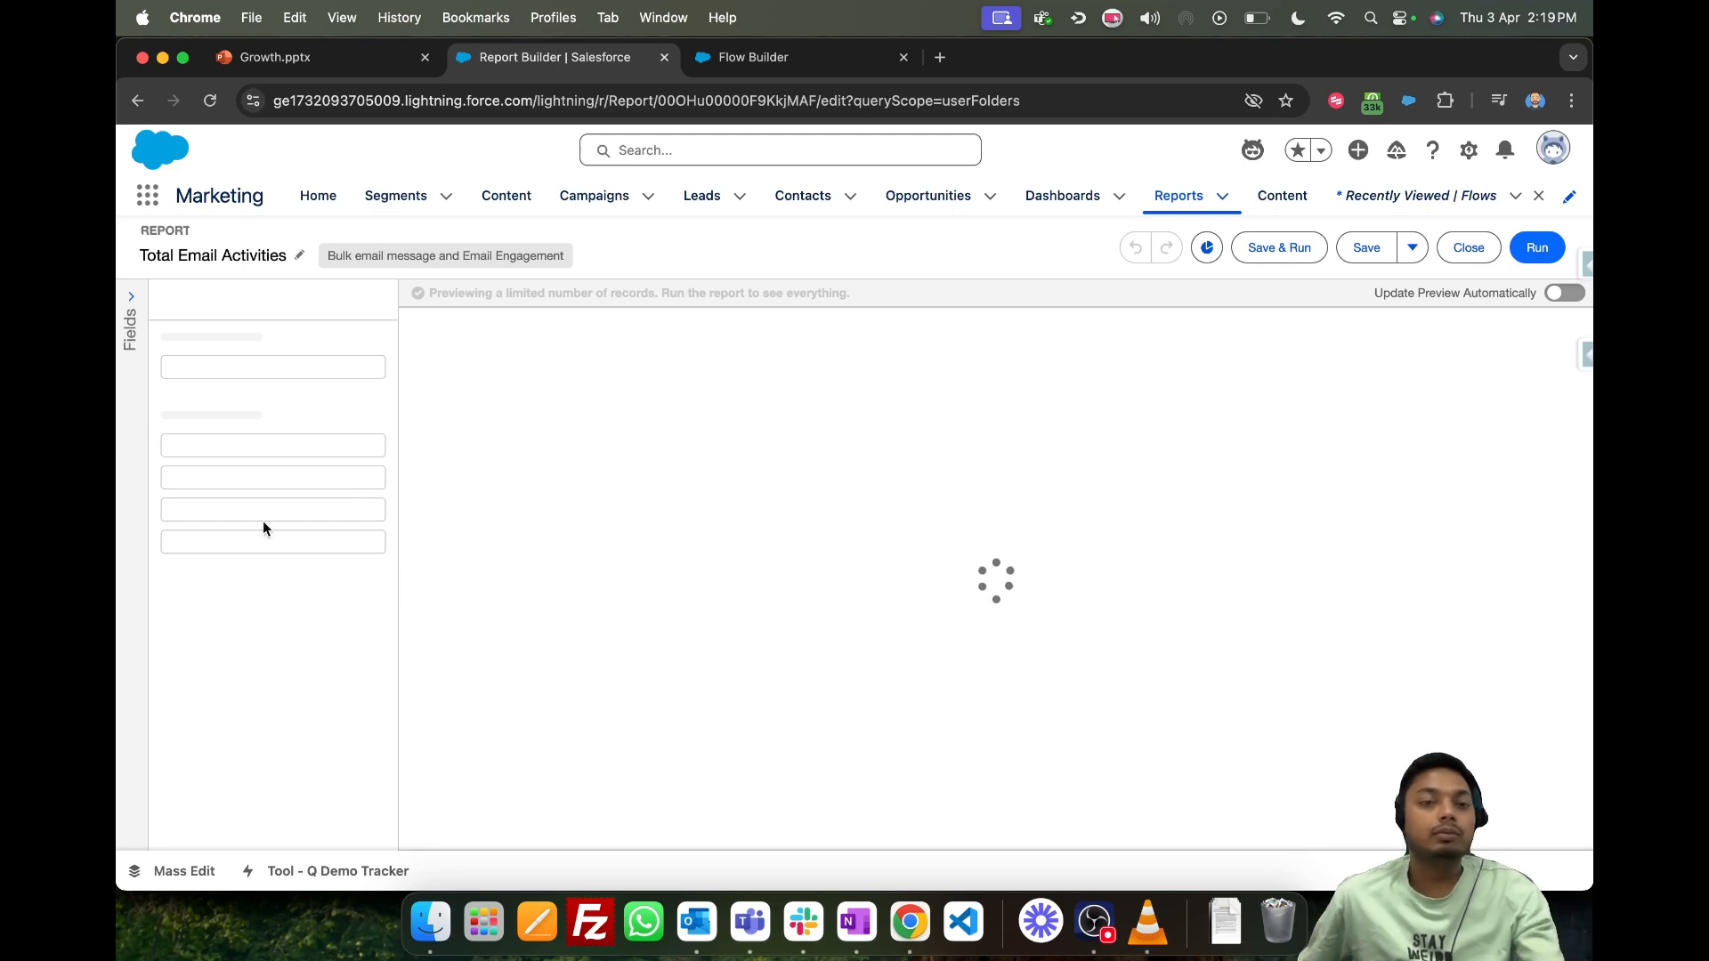
click(219, 629)
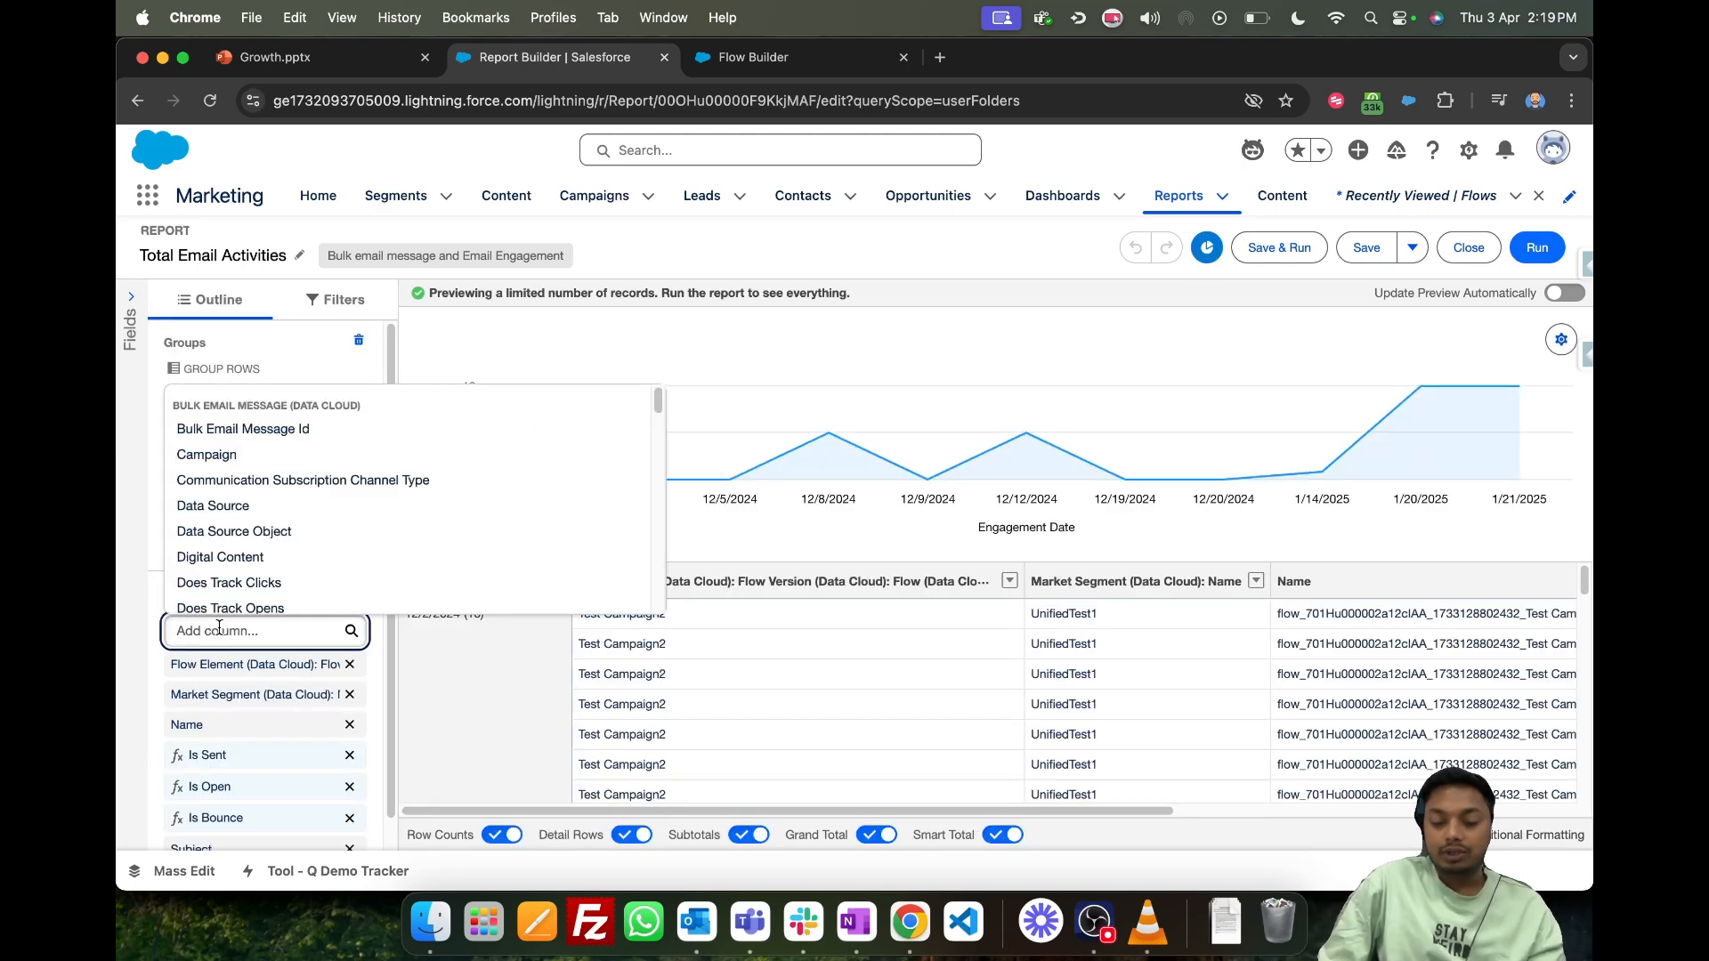
text(Form)
key(BackSpace)
key(BackSpace)
key(BackSpace)
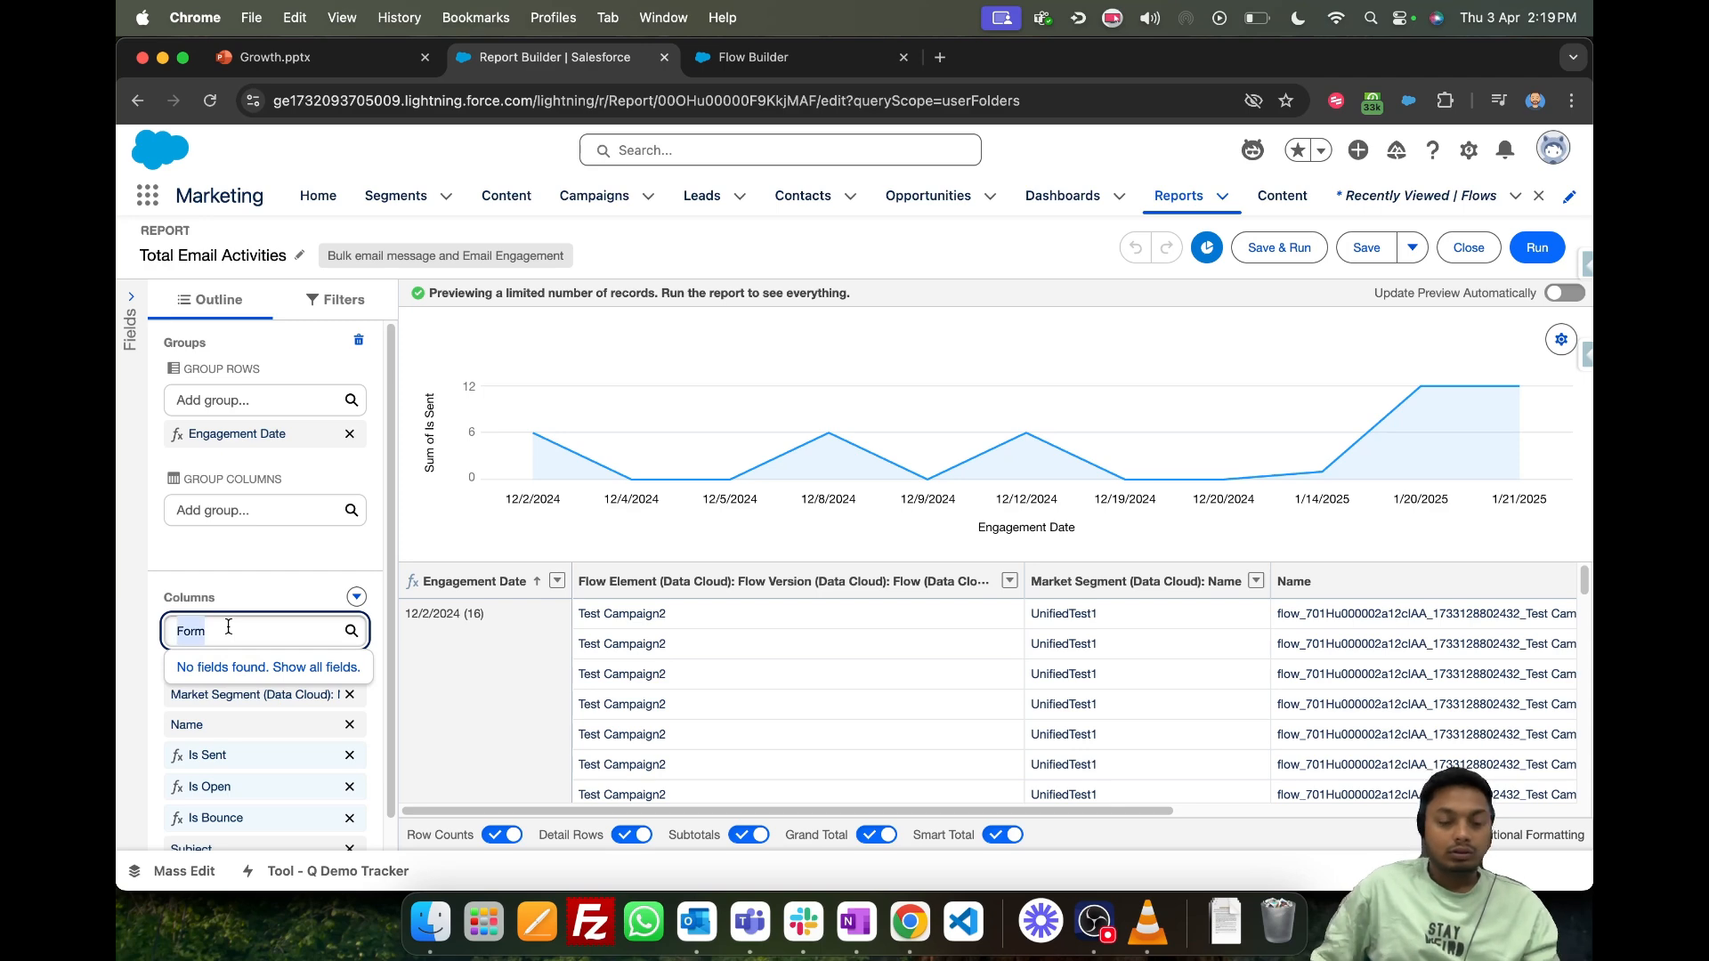
text(rom)
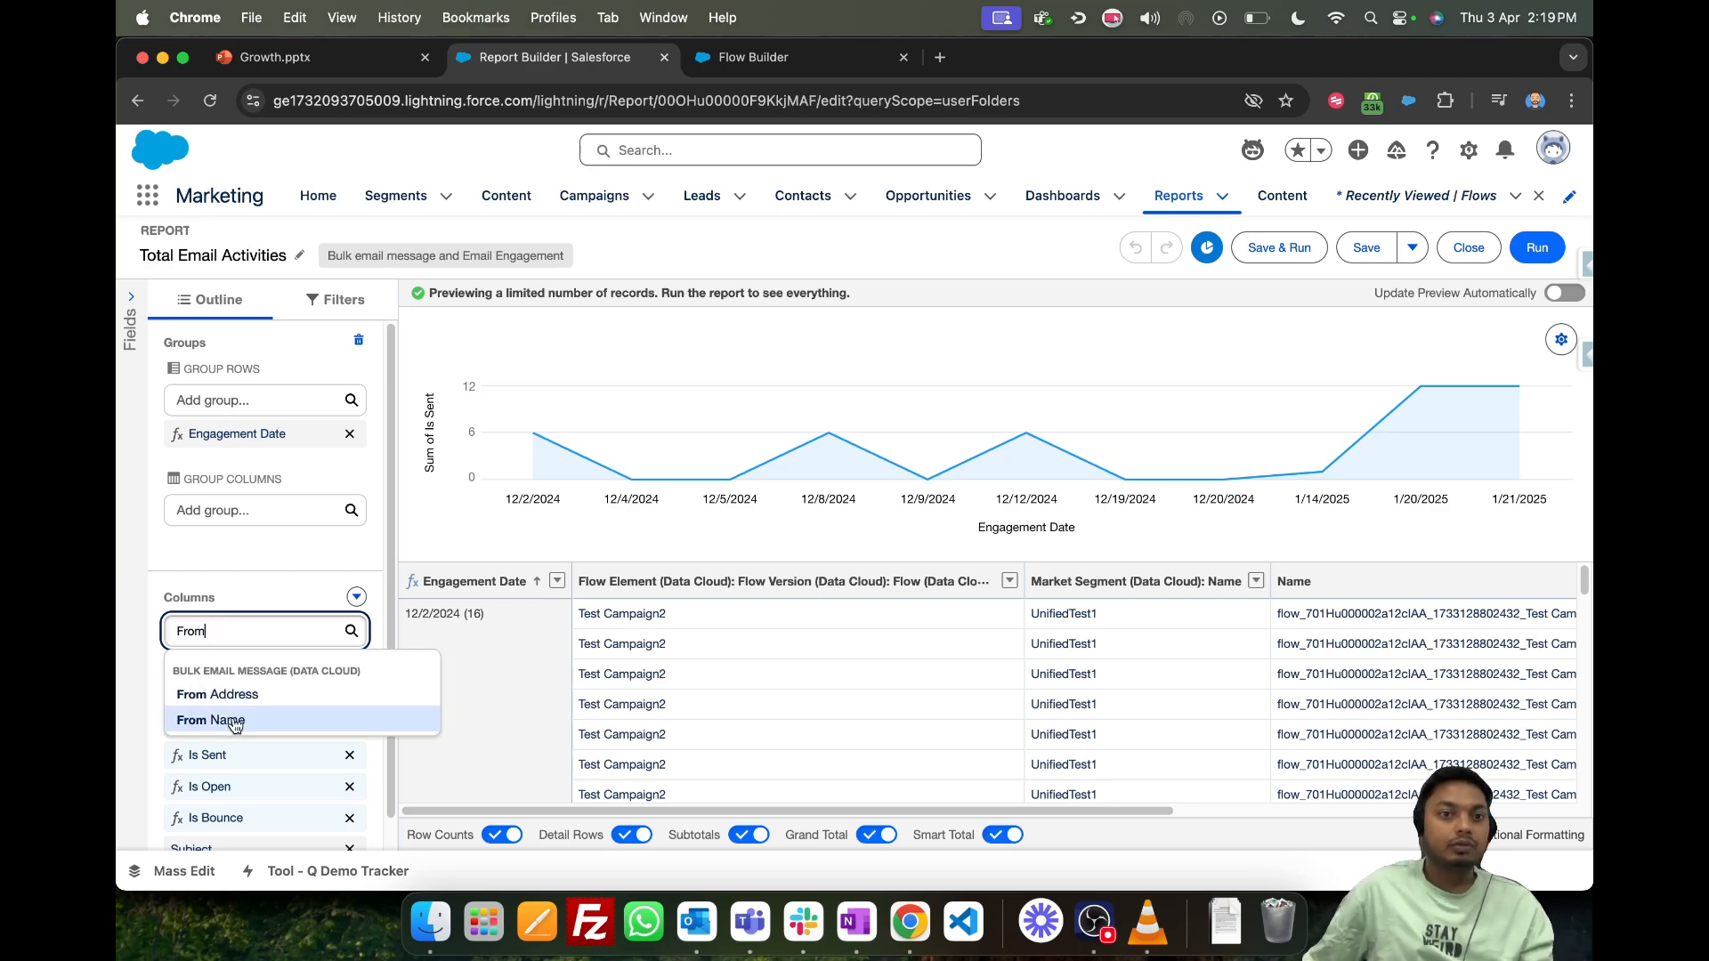
click(218, 719)
text(From)
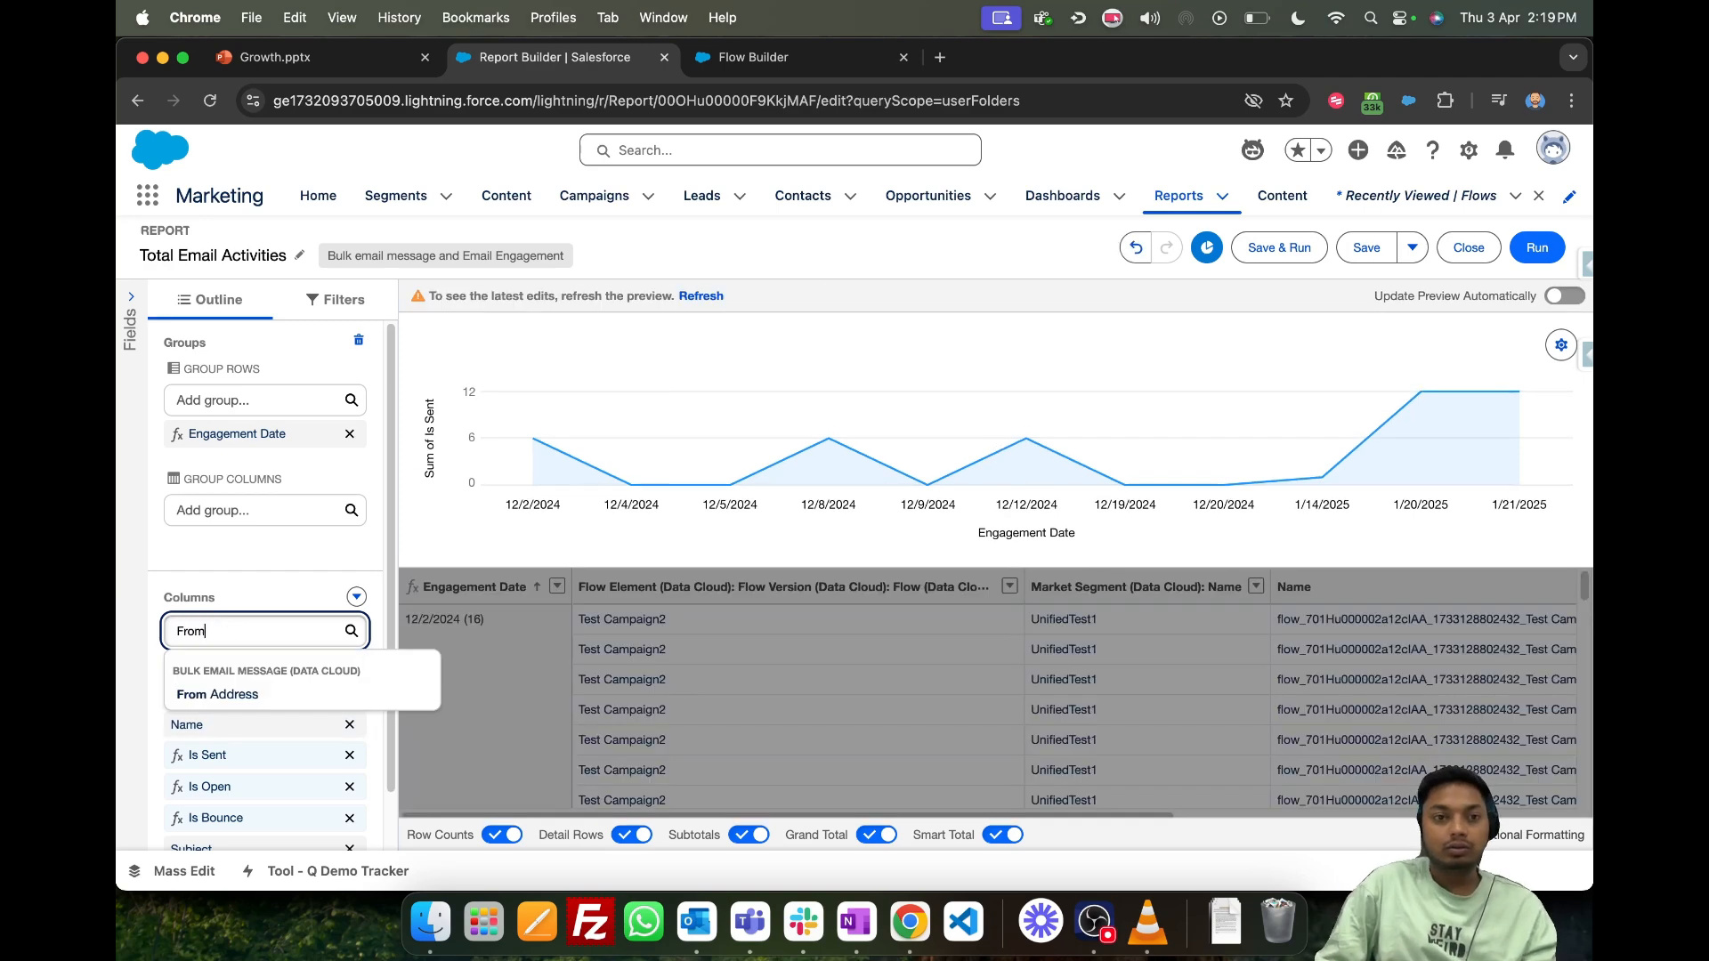
click(218, 694)
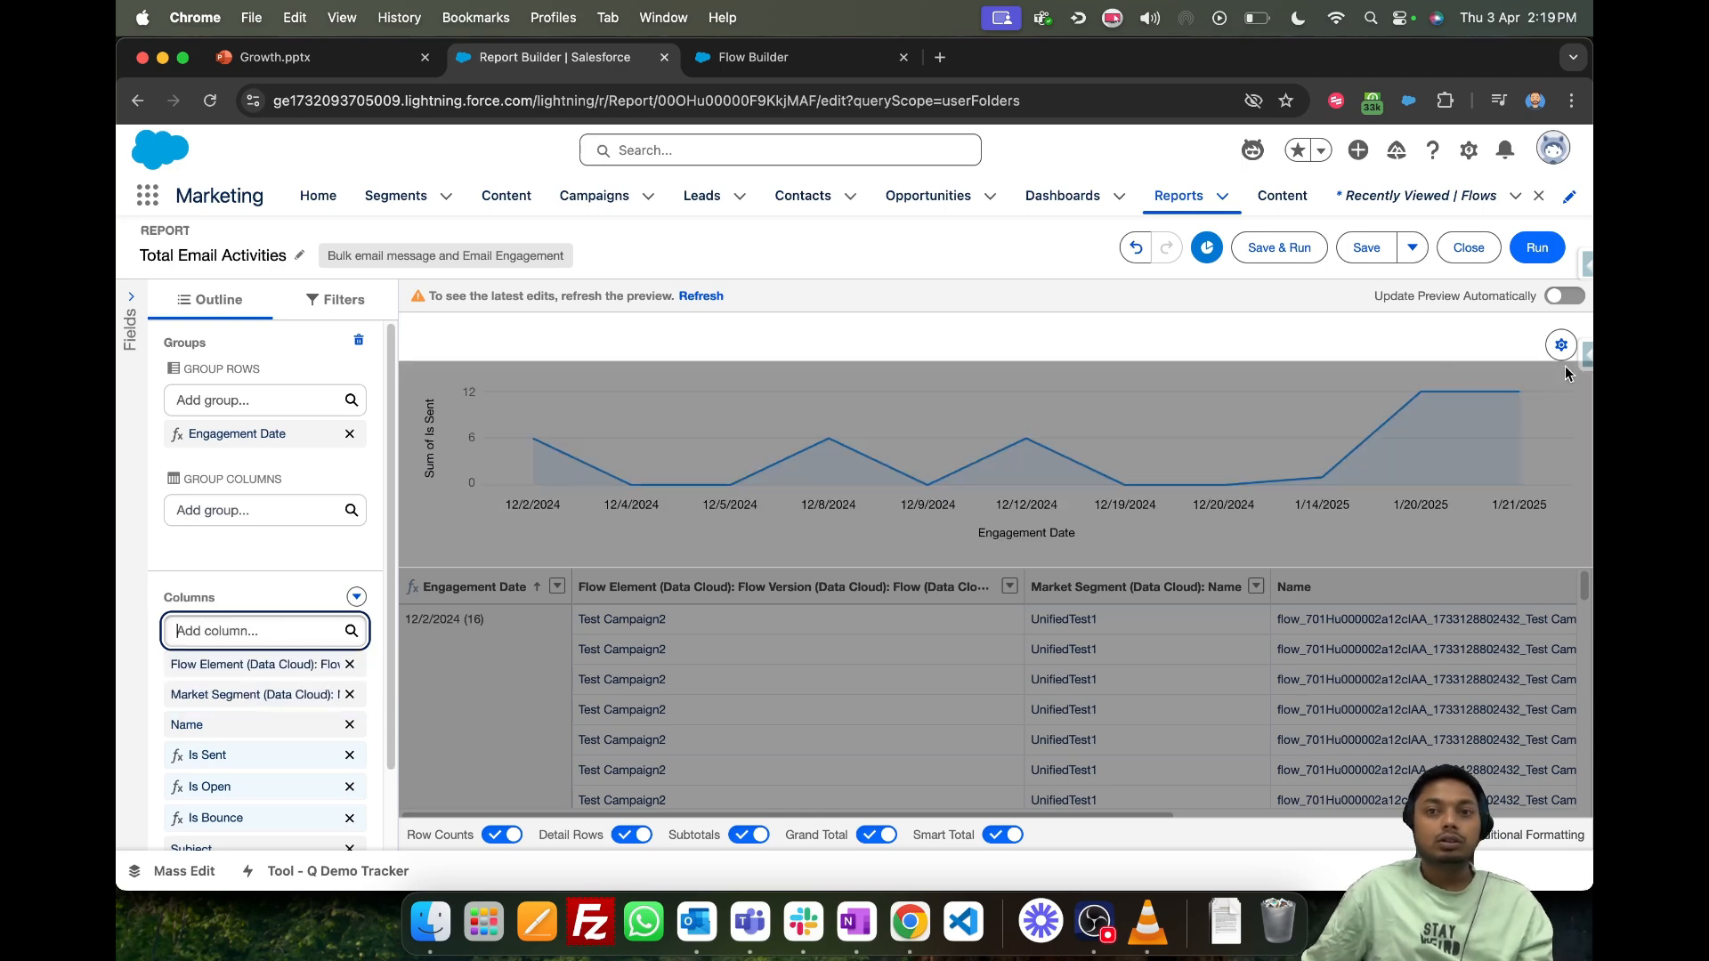
- Run the report and look through its rows, including the From Name and From Address columns
click(1536, 248)
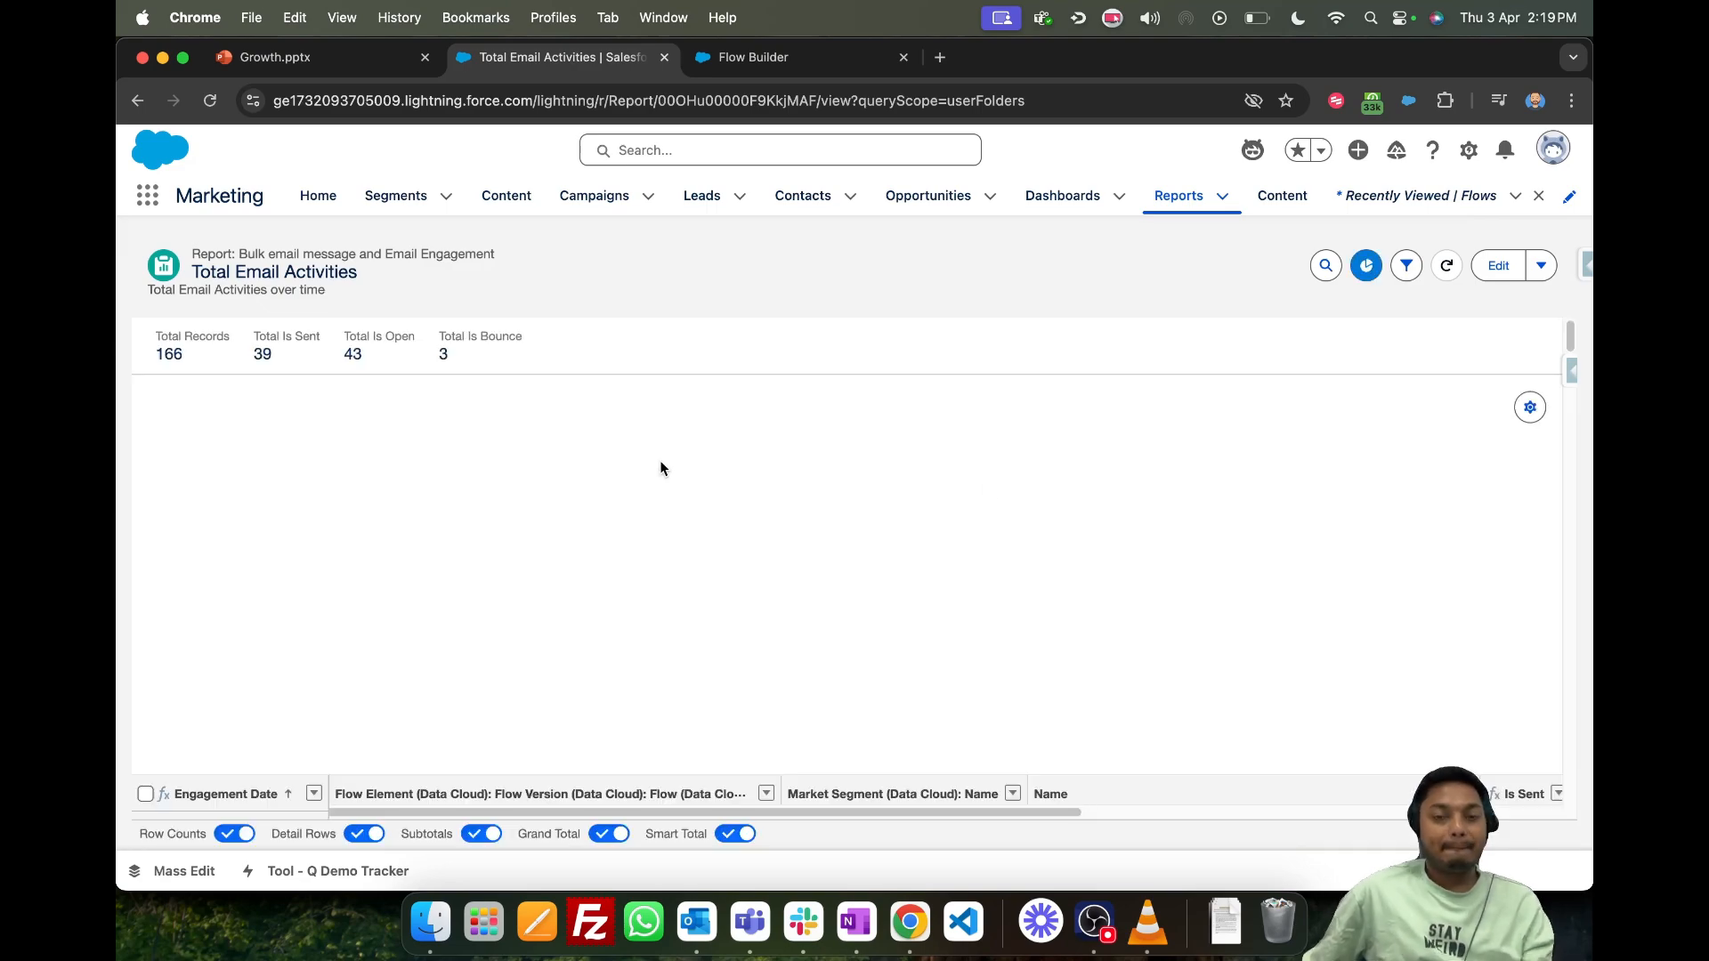
scroll(838, 586, down, 10)
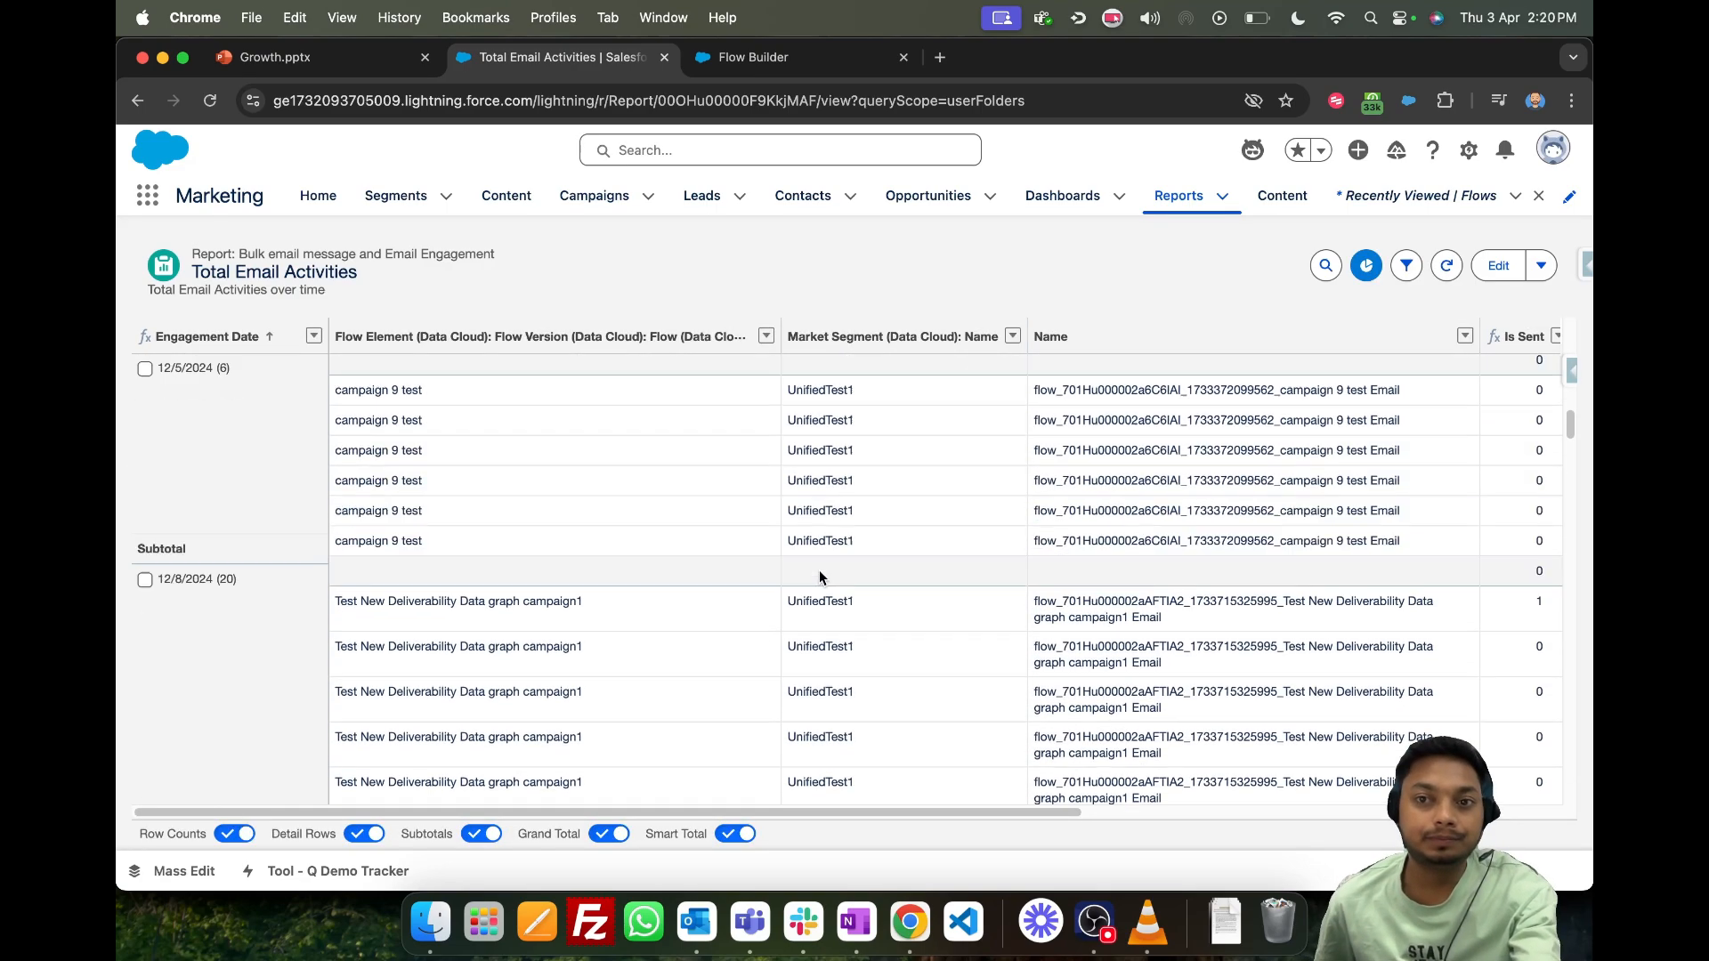
scroll(819, 569, right, 8)
scroll(1426, 559, up, 10)
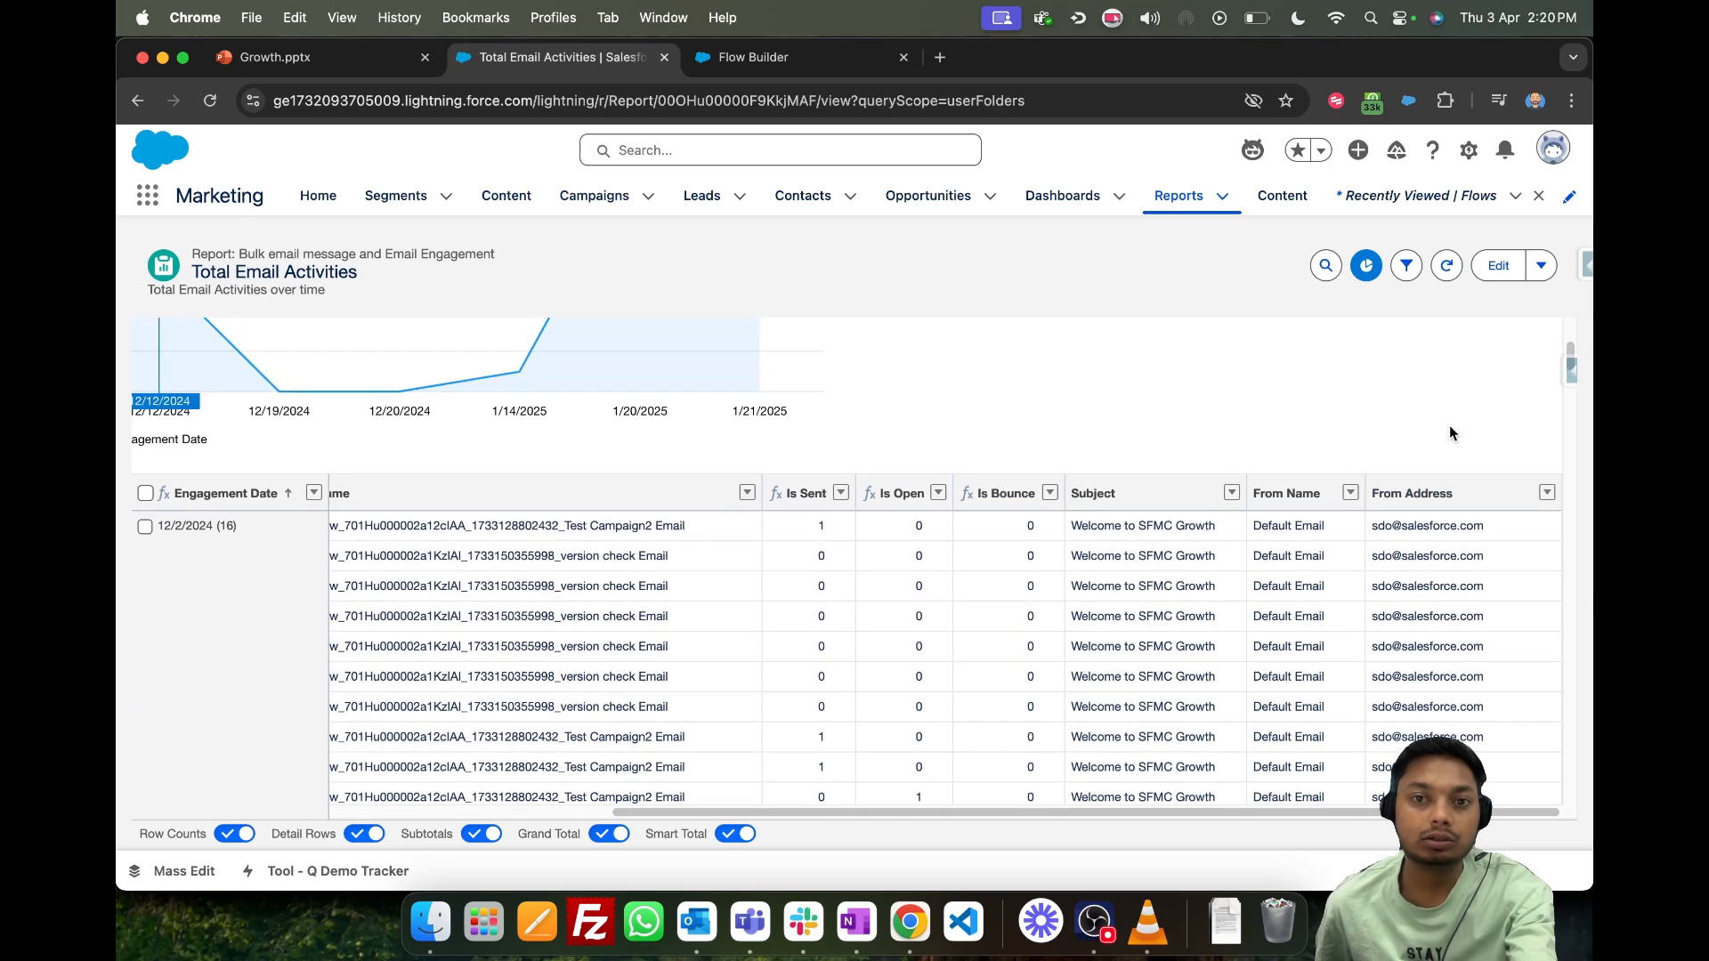
scroll(1448, 424, left, 6)
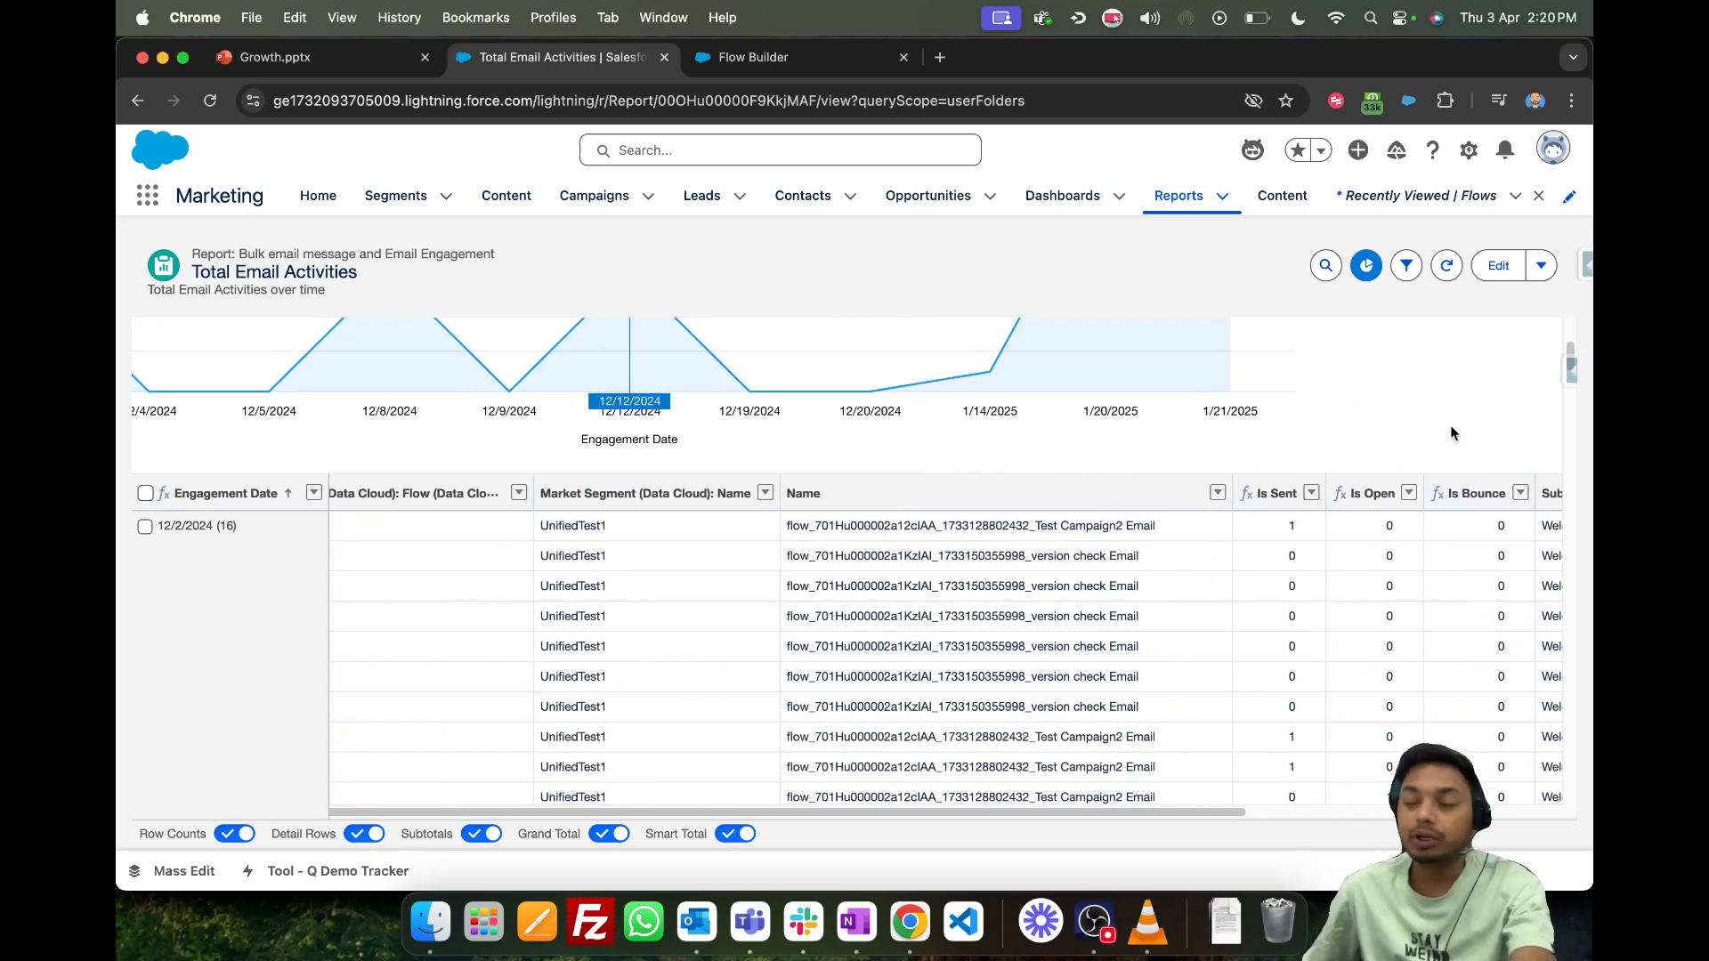
scroll(787, 576, left, 4)
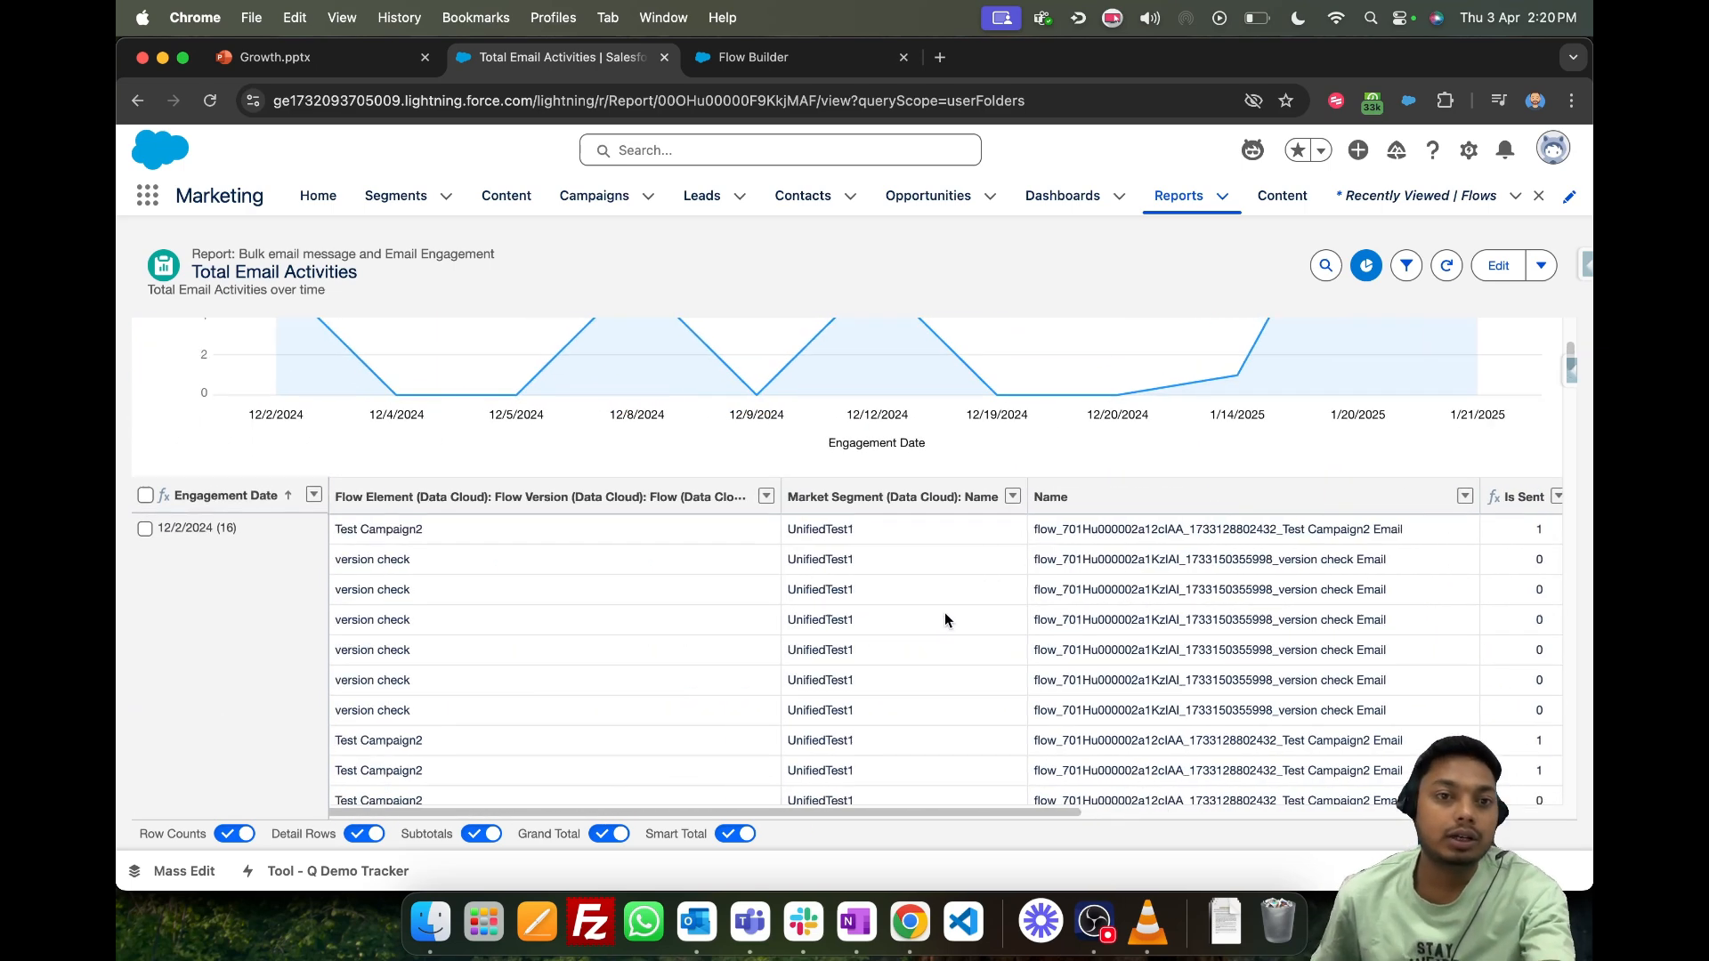
scroll(943, 613, up, 5)
scroll(923, 504, up, 2)
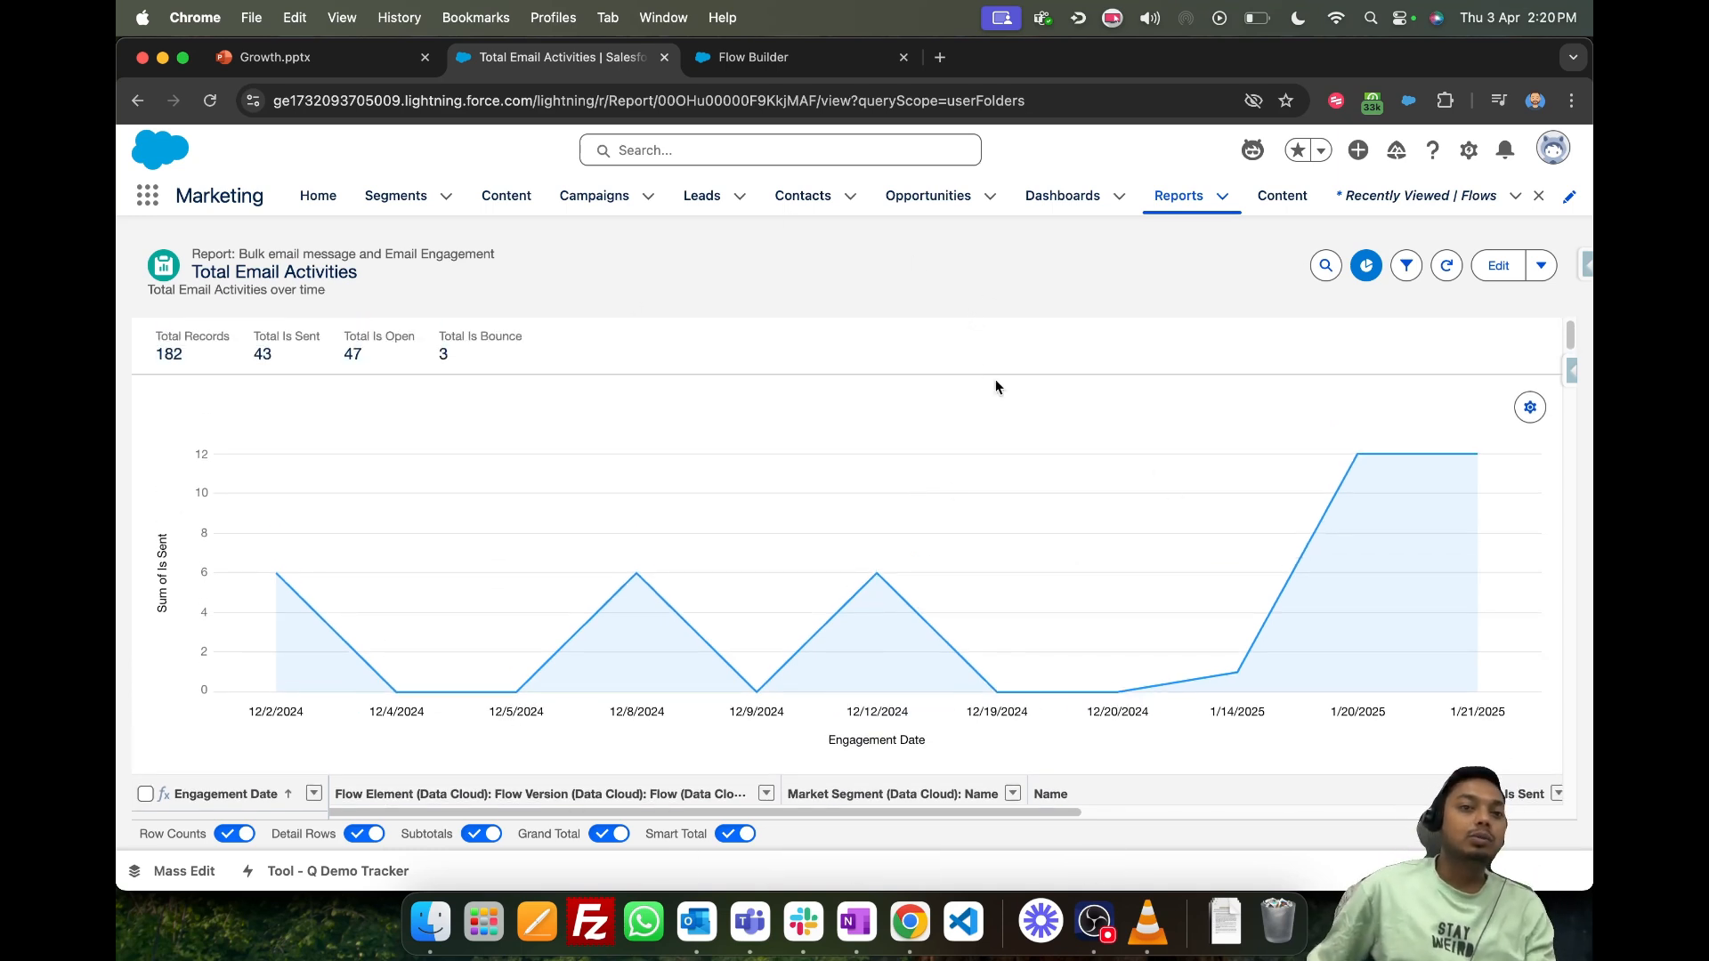
- Open the Email1 Test email in the Folder1Test folder of the WorkspaceGentrix1 content workspace
click(488, 203)
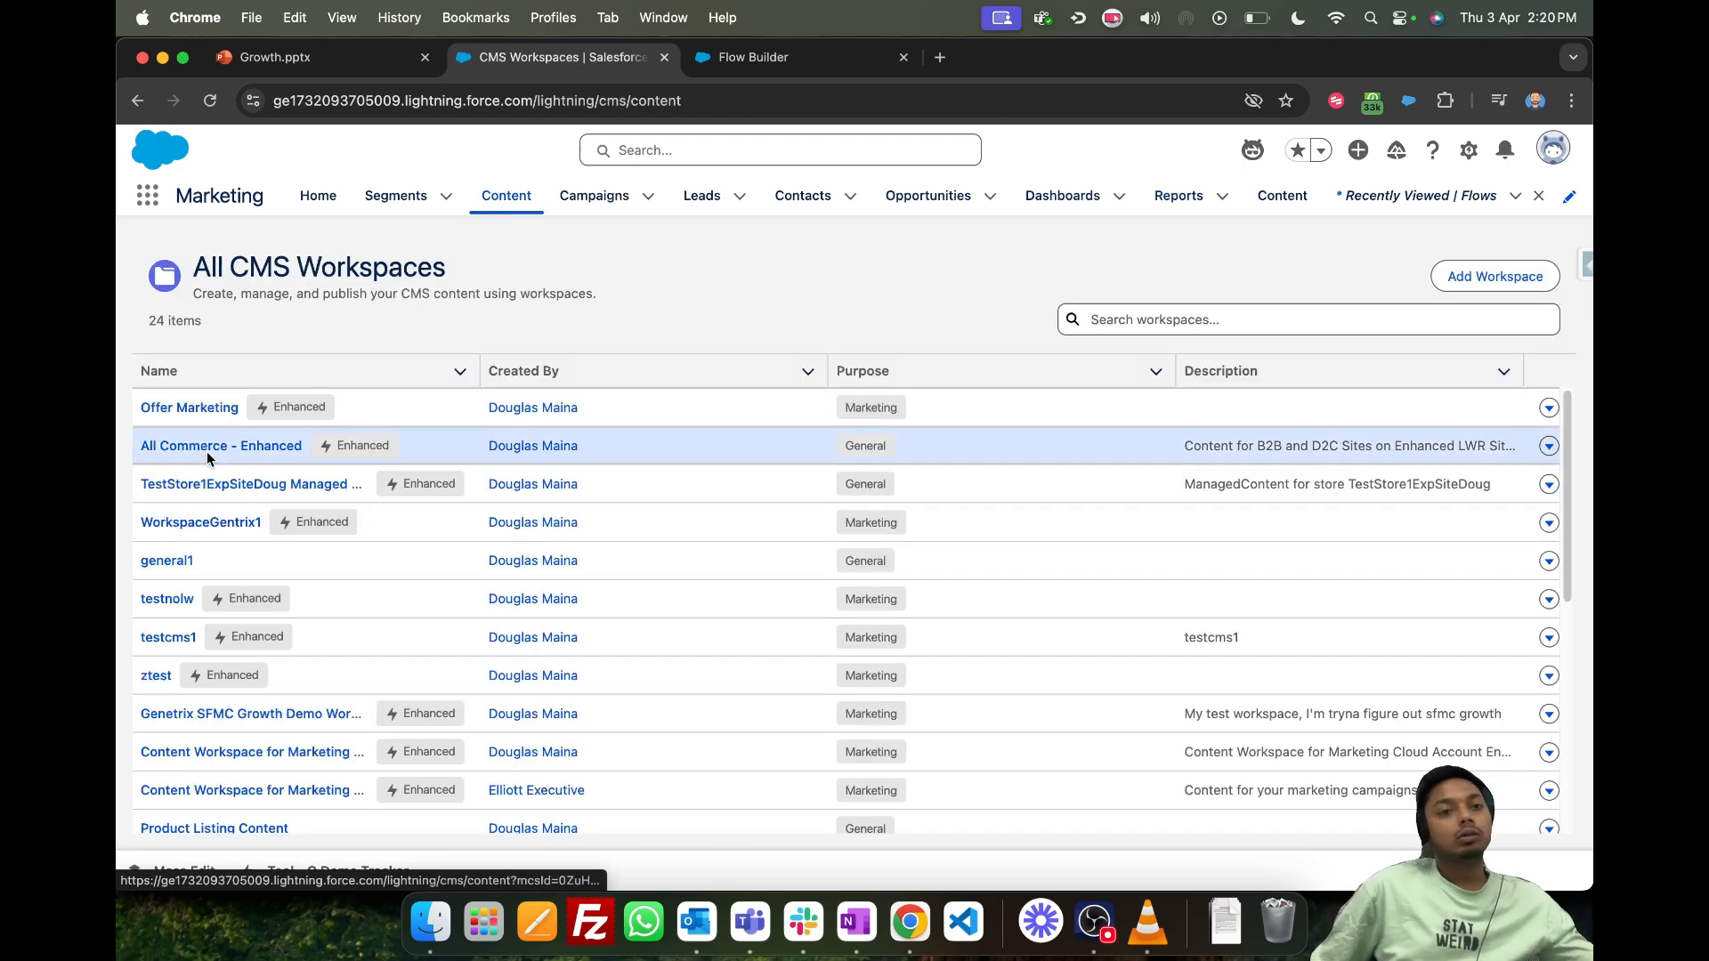
click(203, 525)
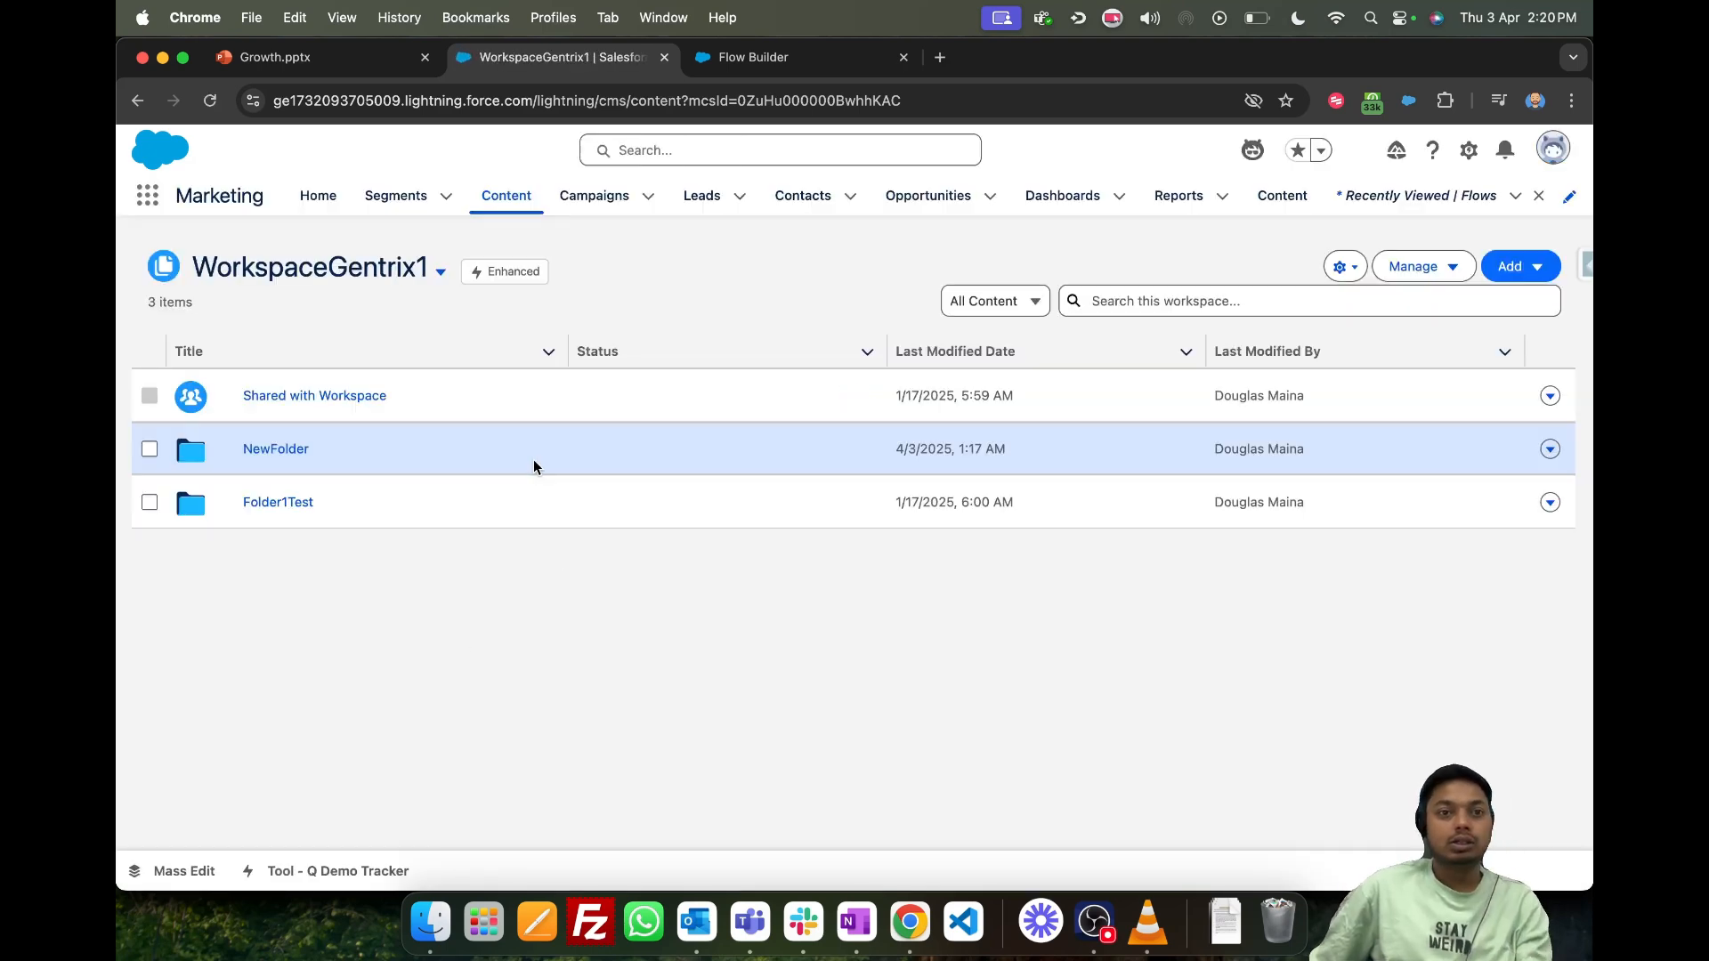
click(295, 501)
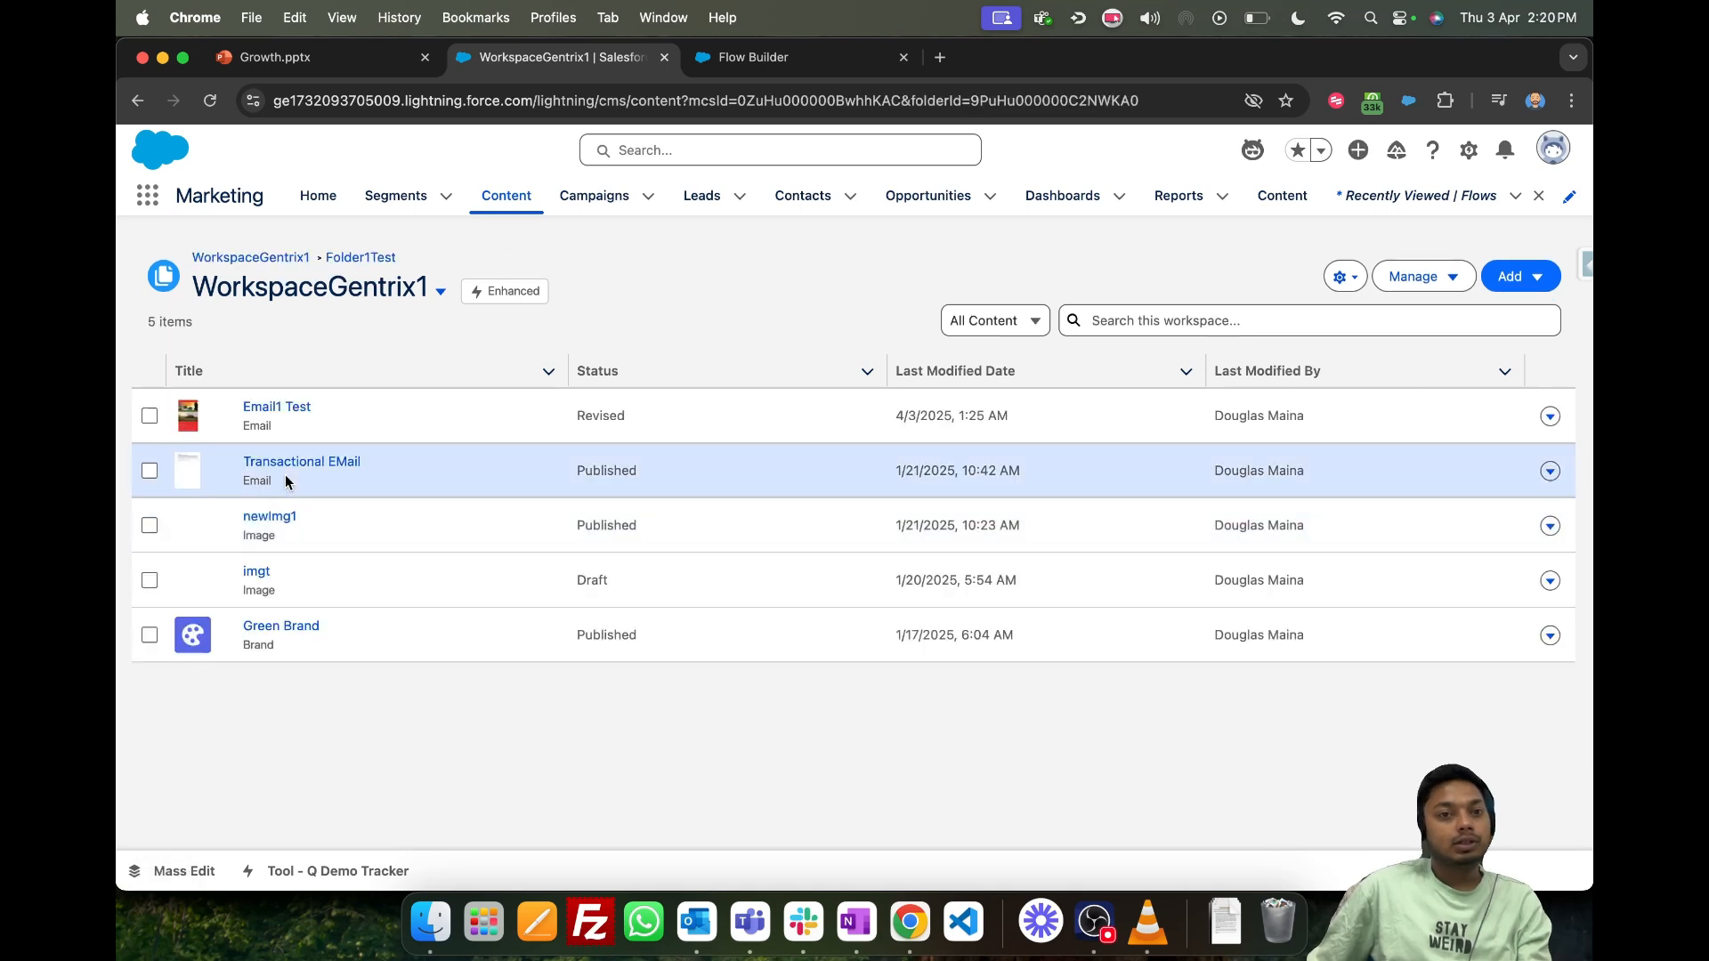
click(289, 411)
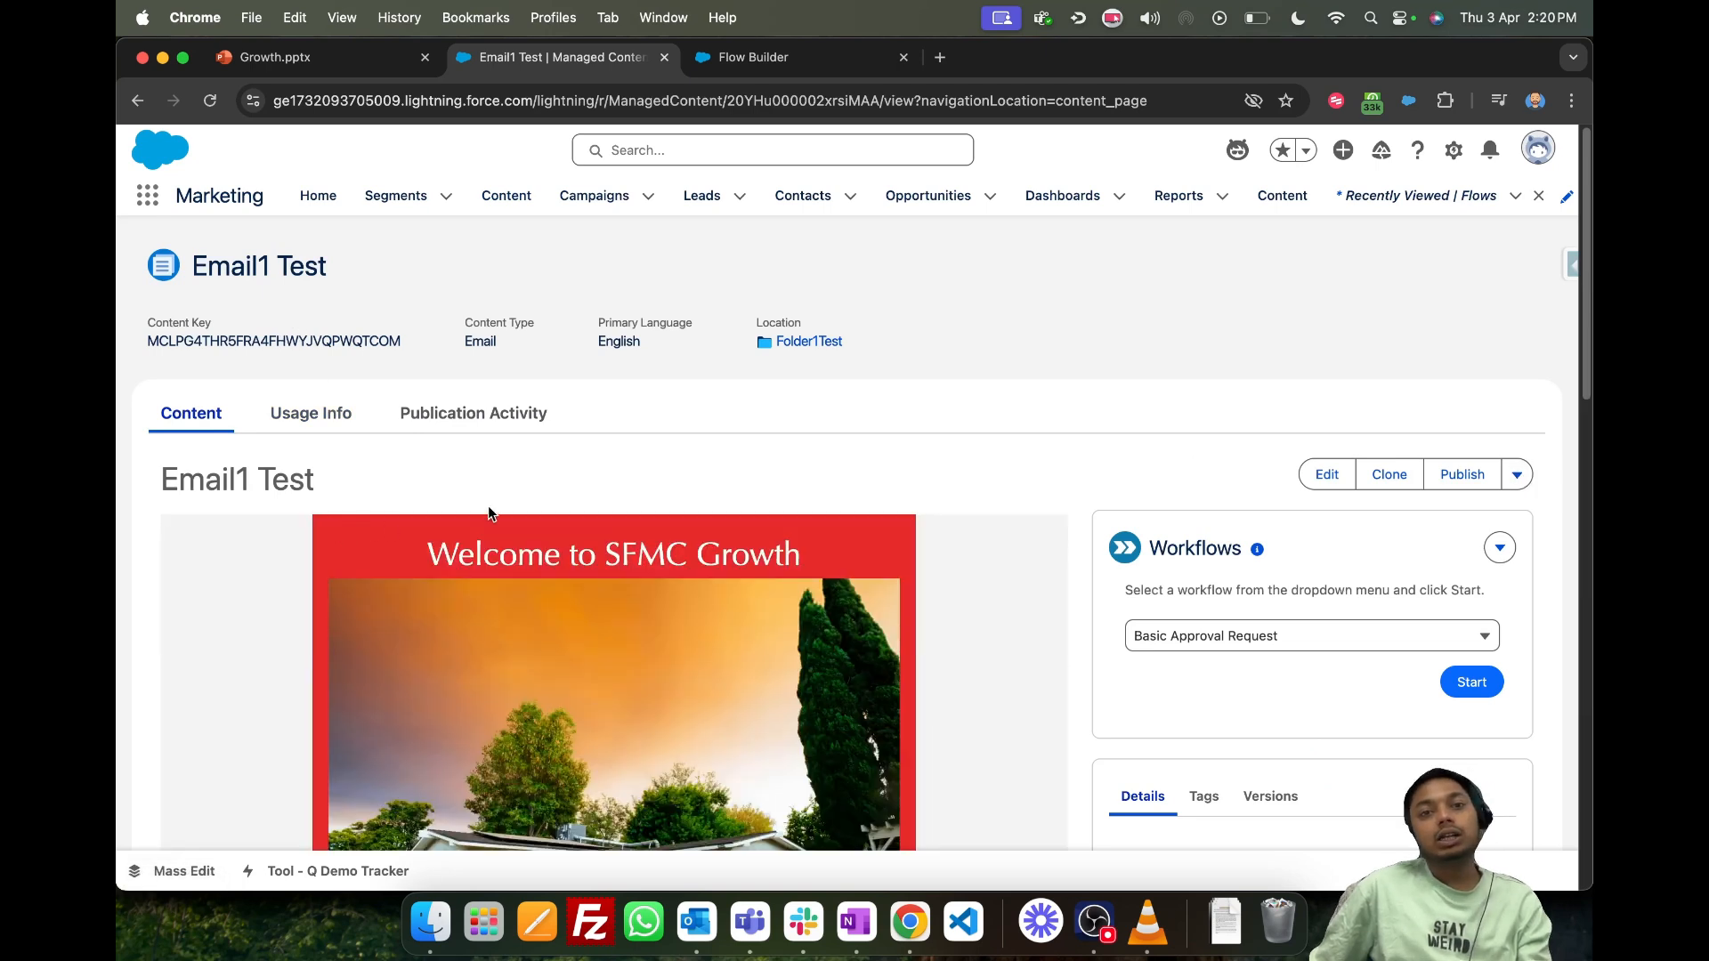
- Open the preview of the Email1 Test email and look through its message body and personalization expressions
scroll(532, 497, down, 1)
click(1514, 474)
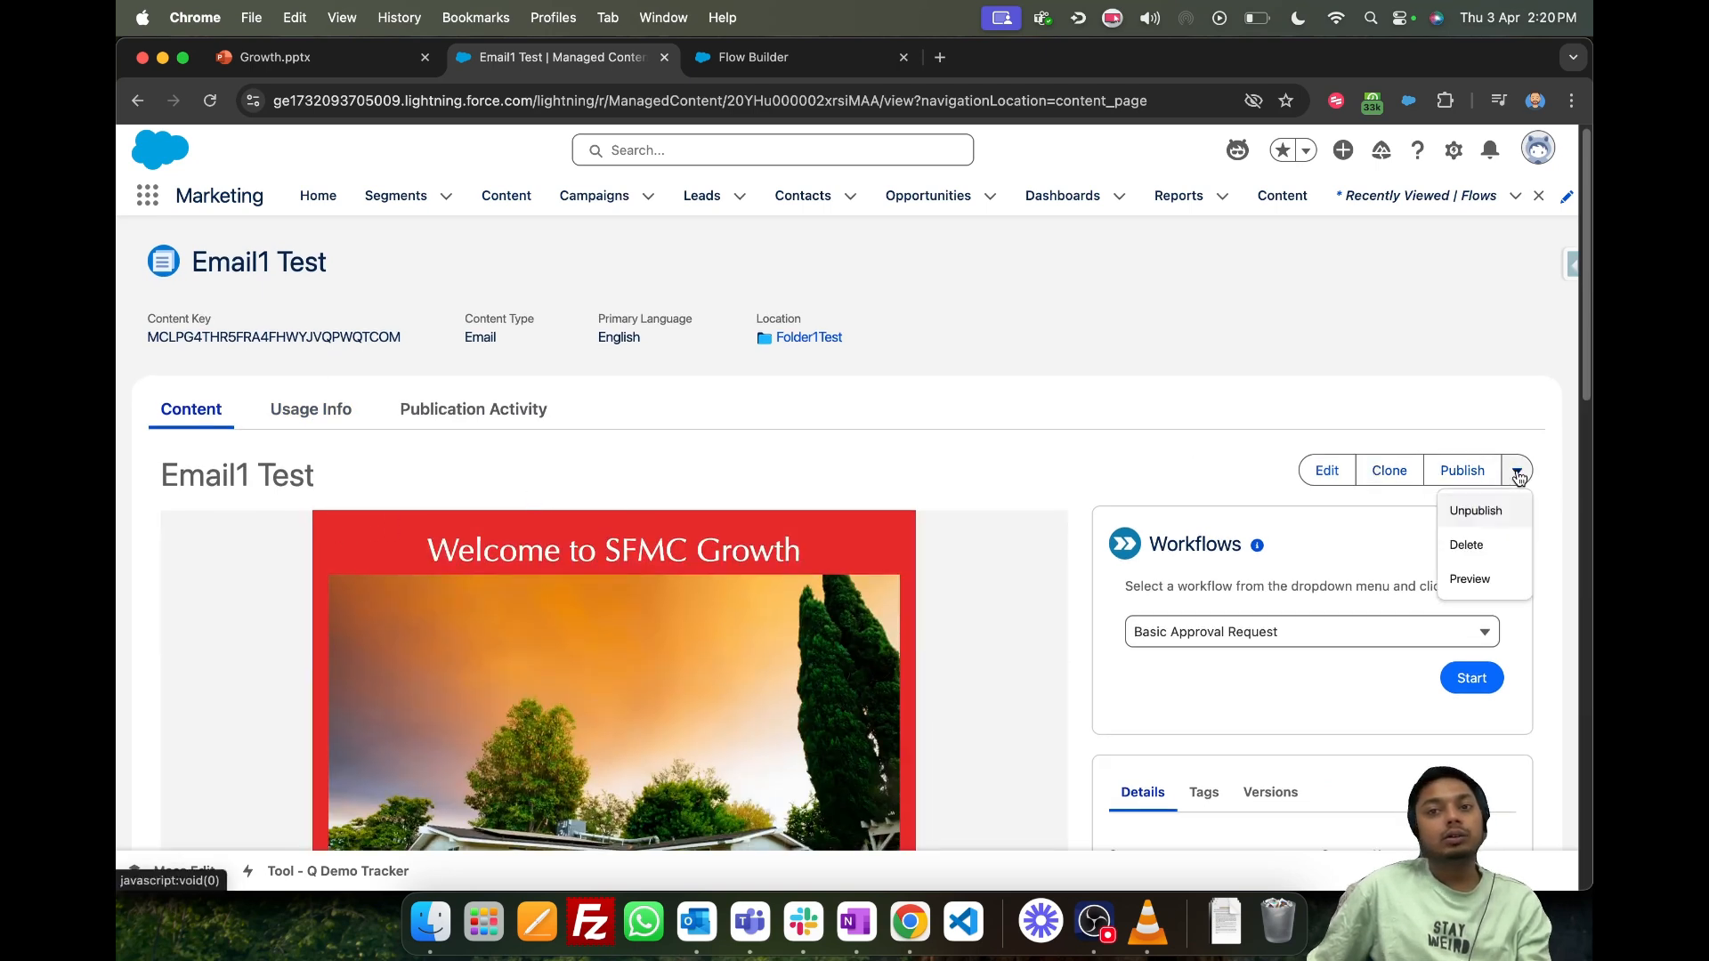
click(1477, 587)
scroll(668, 453, down, 4)
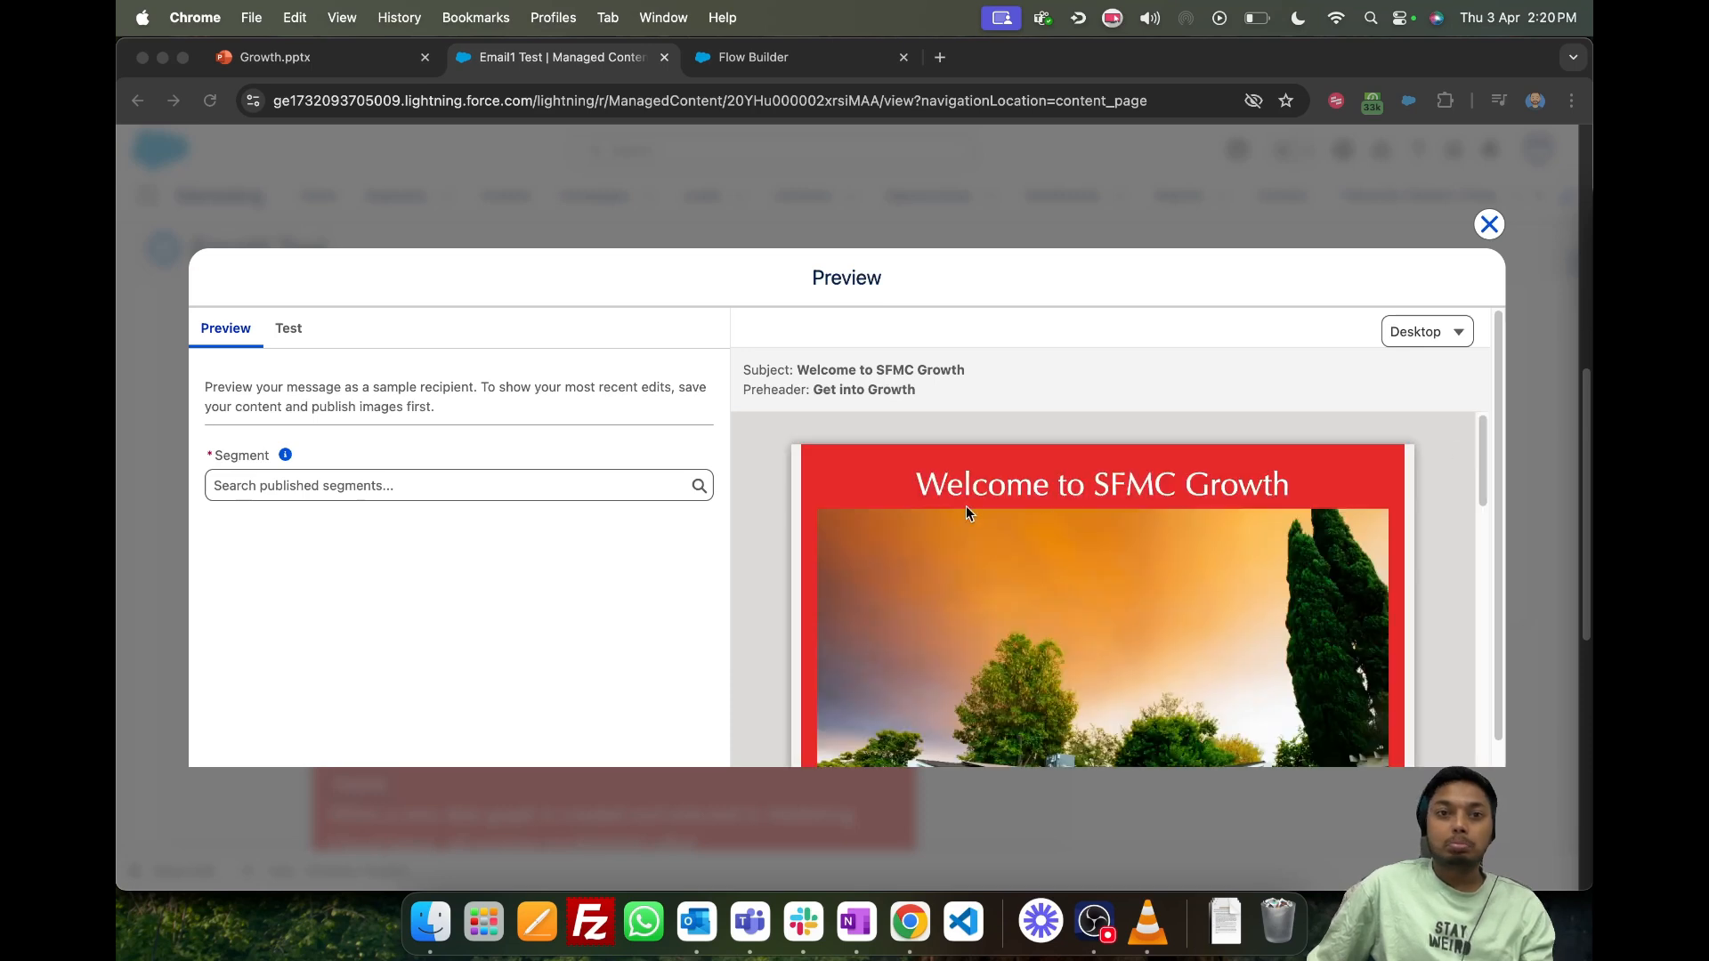
scroll(965, 506, down, 5)
scroll(952, 570, down, 3)
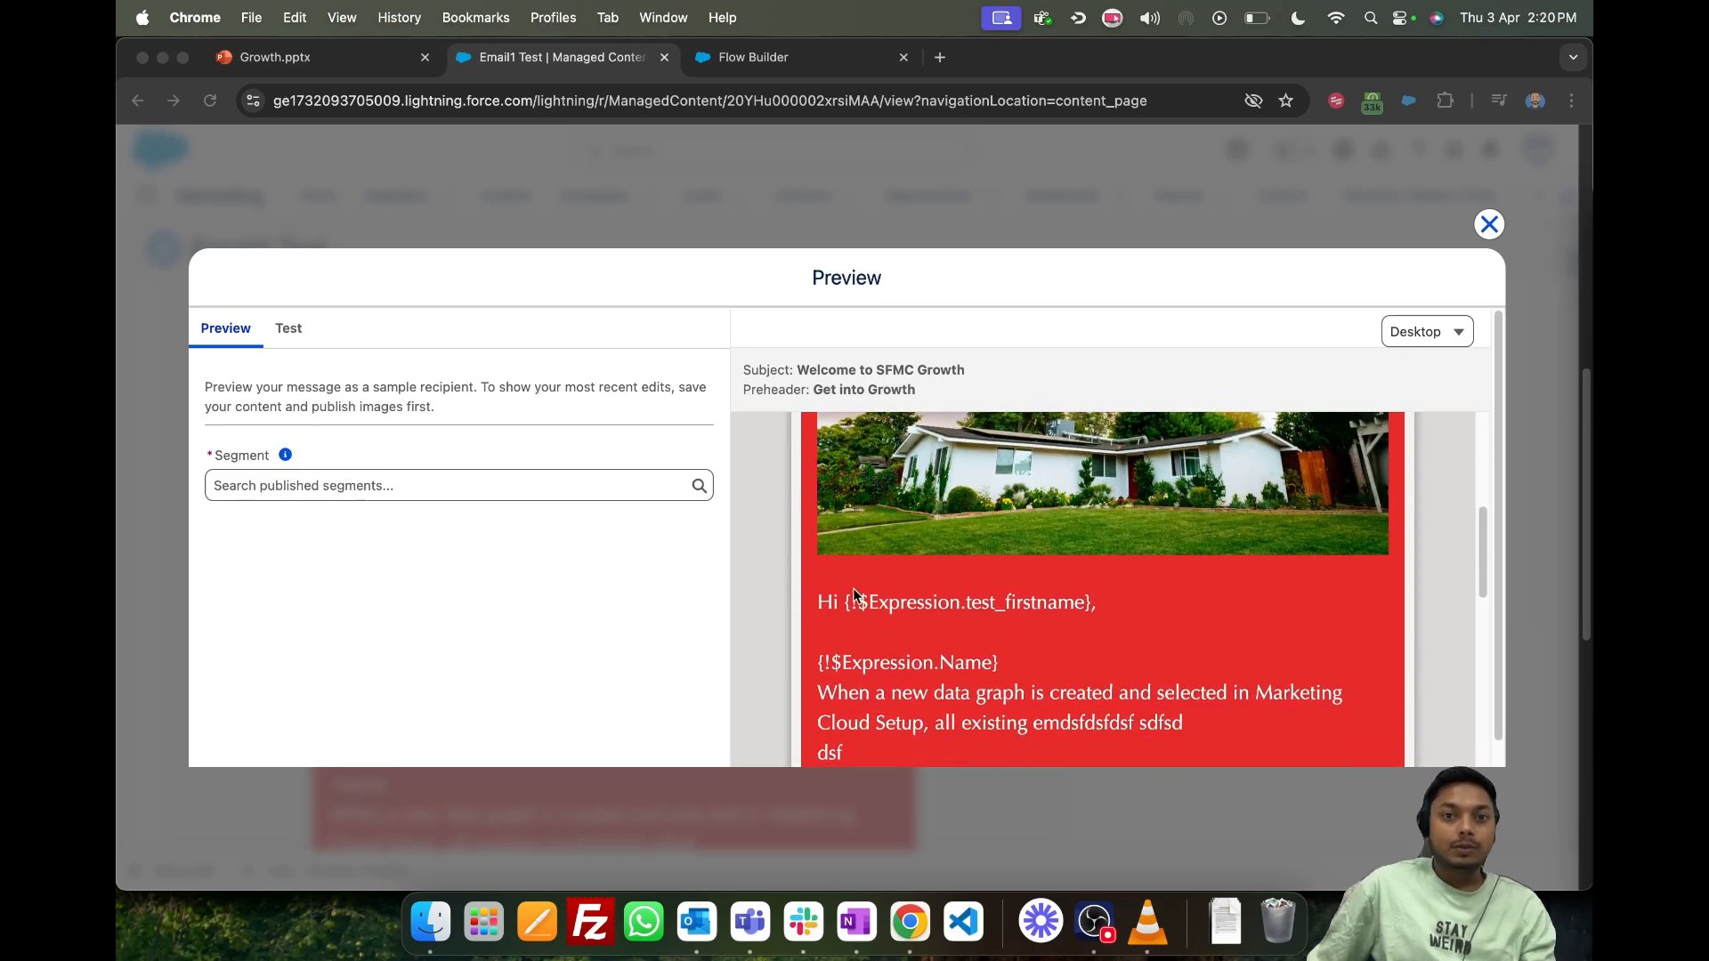
click(324, 485)
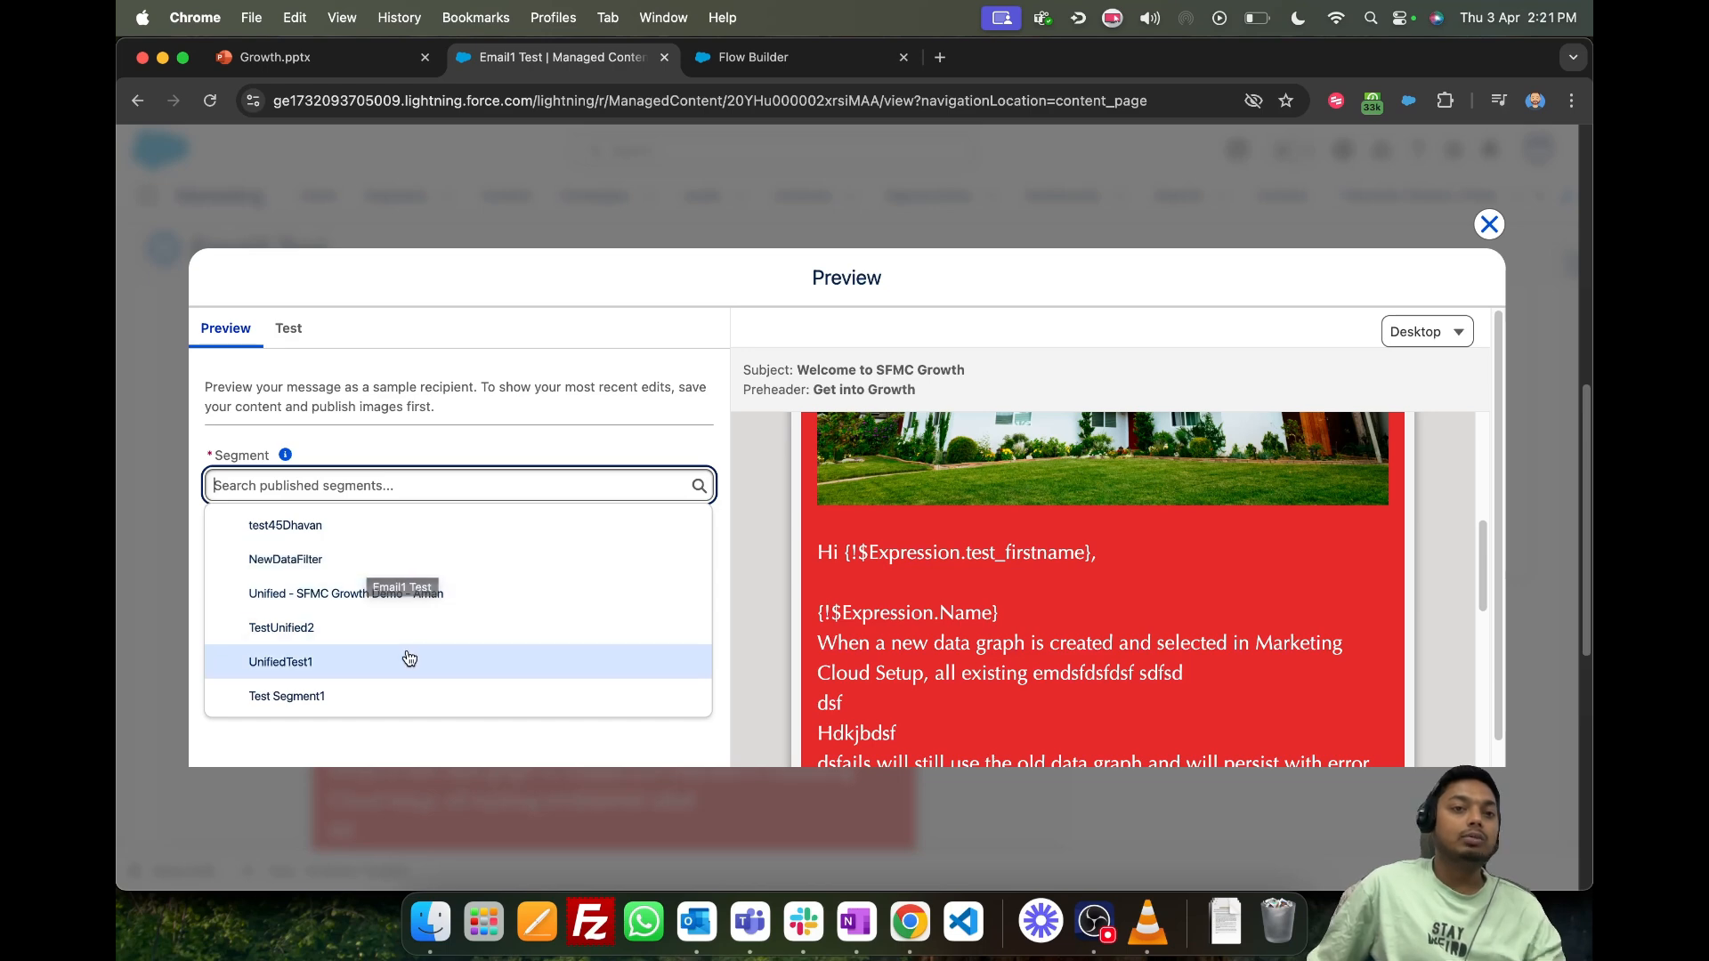
click(332, 532)
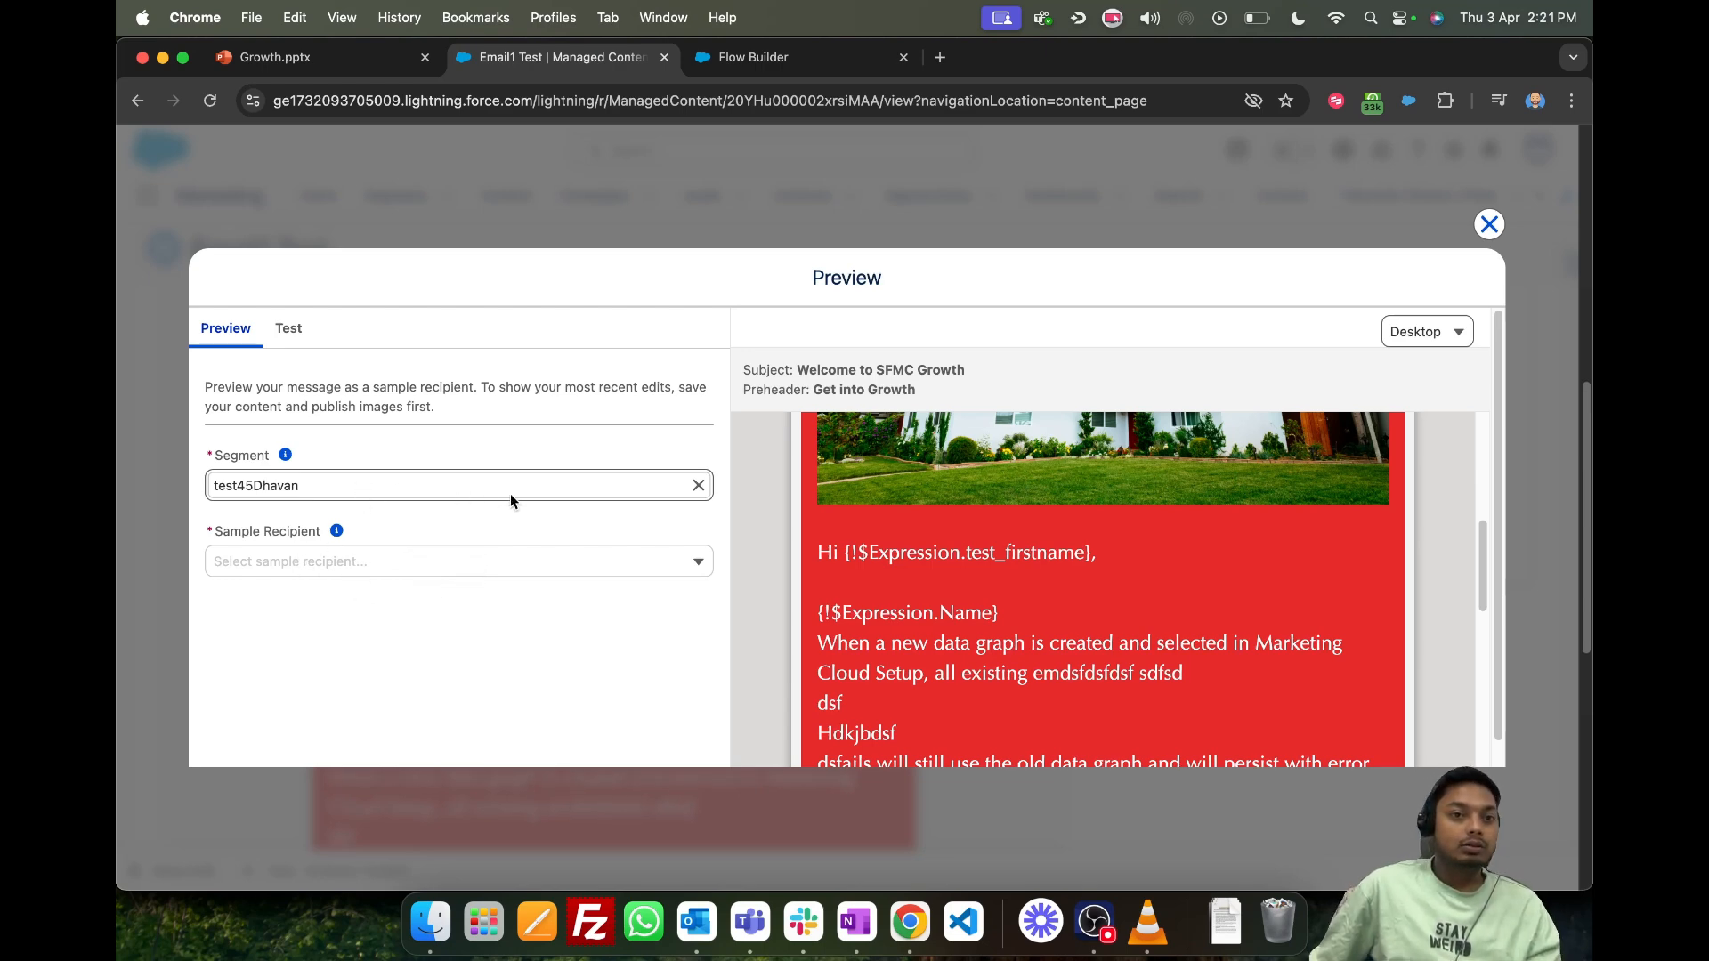
click(699, 485)
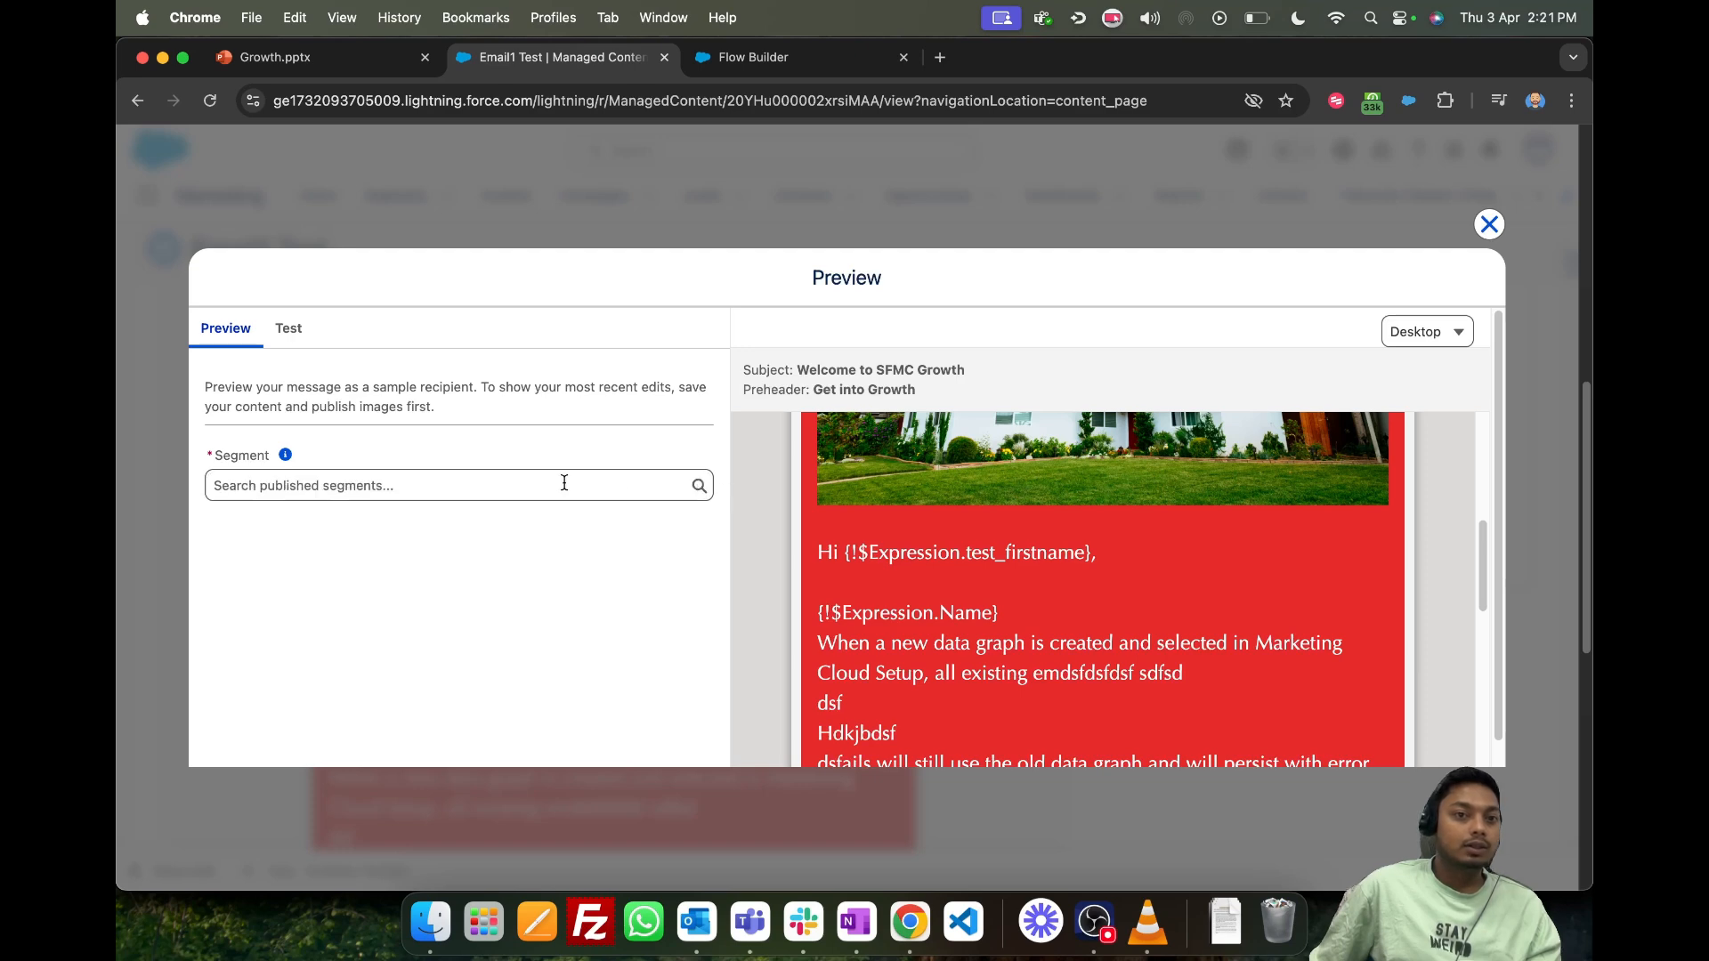
- Preview the email with the Unified - SFMC Growth Demo segment and the sample recipient TestingContact2, checking the personalized greeting
click(561, 485)
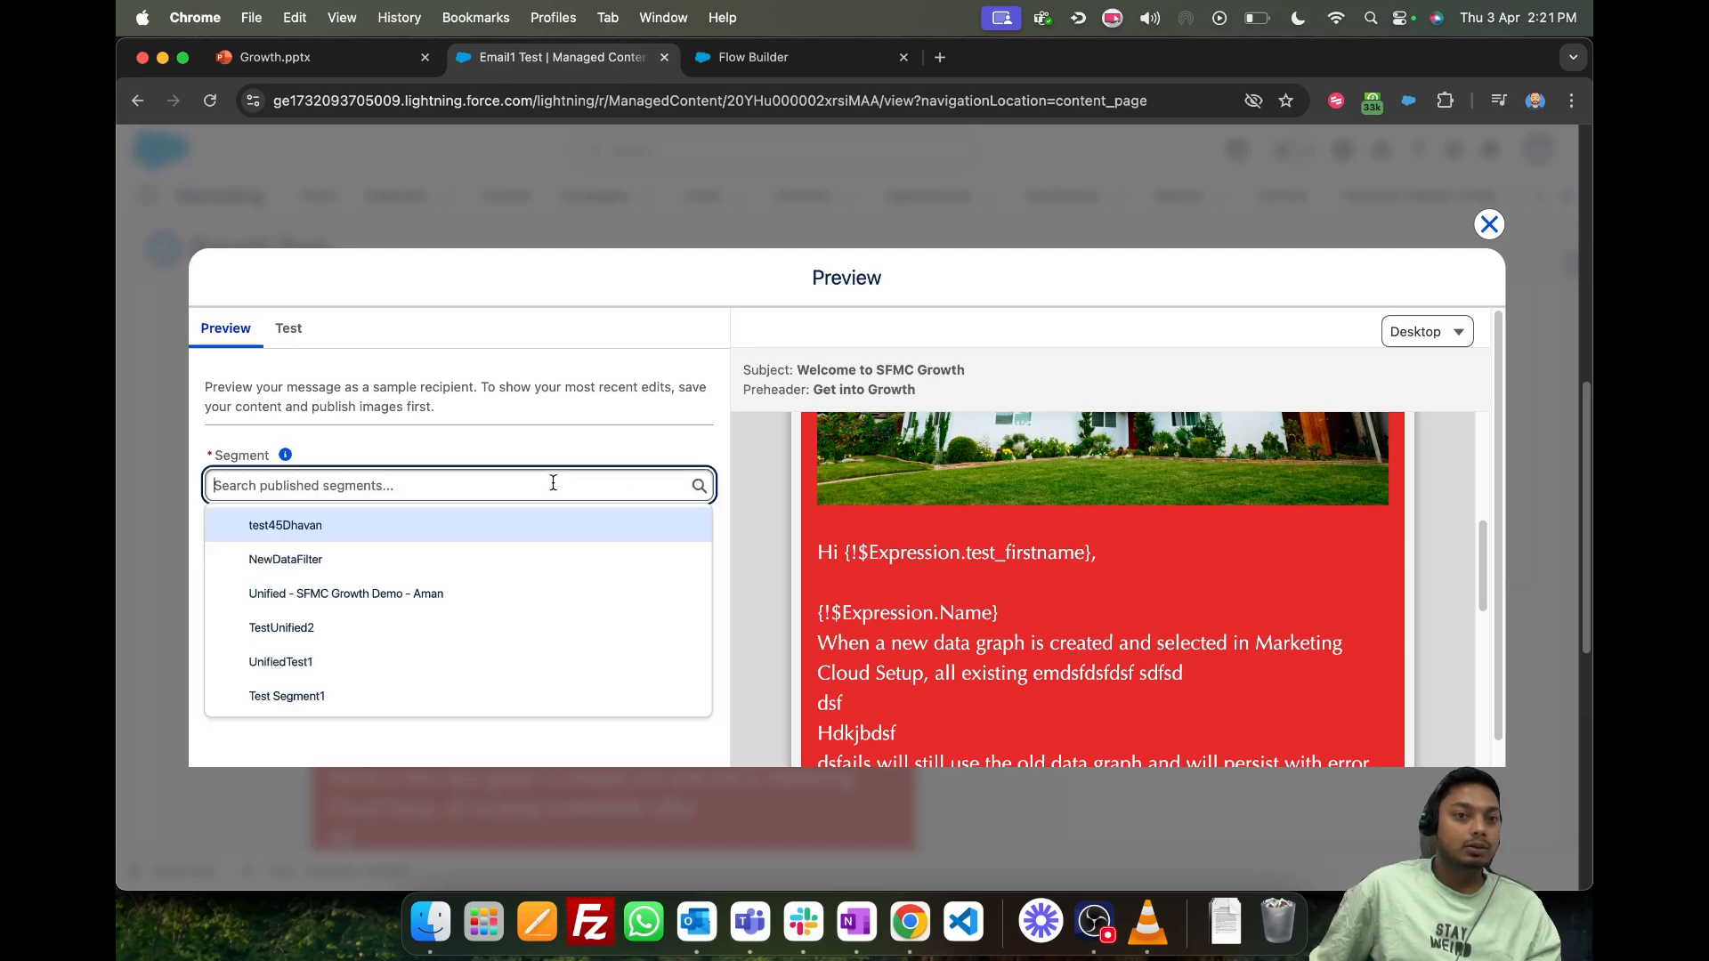
click(392, 592)
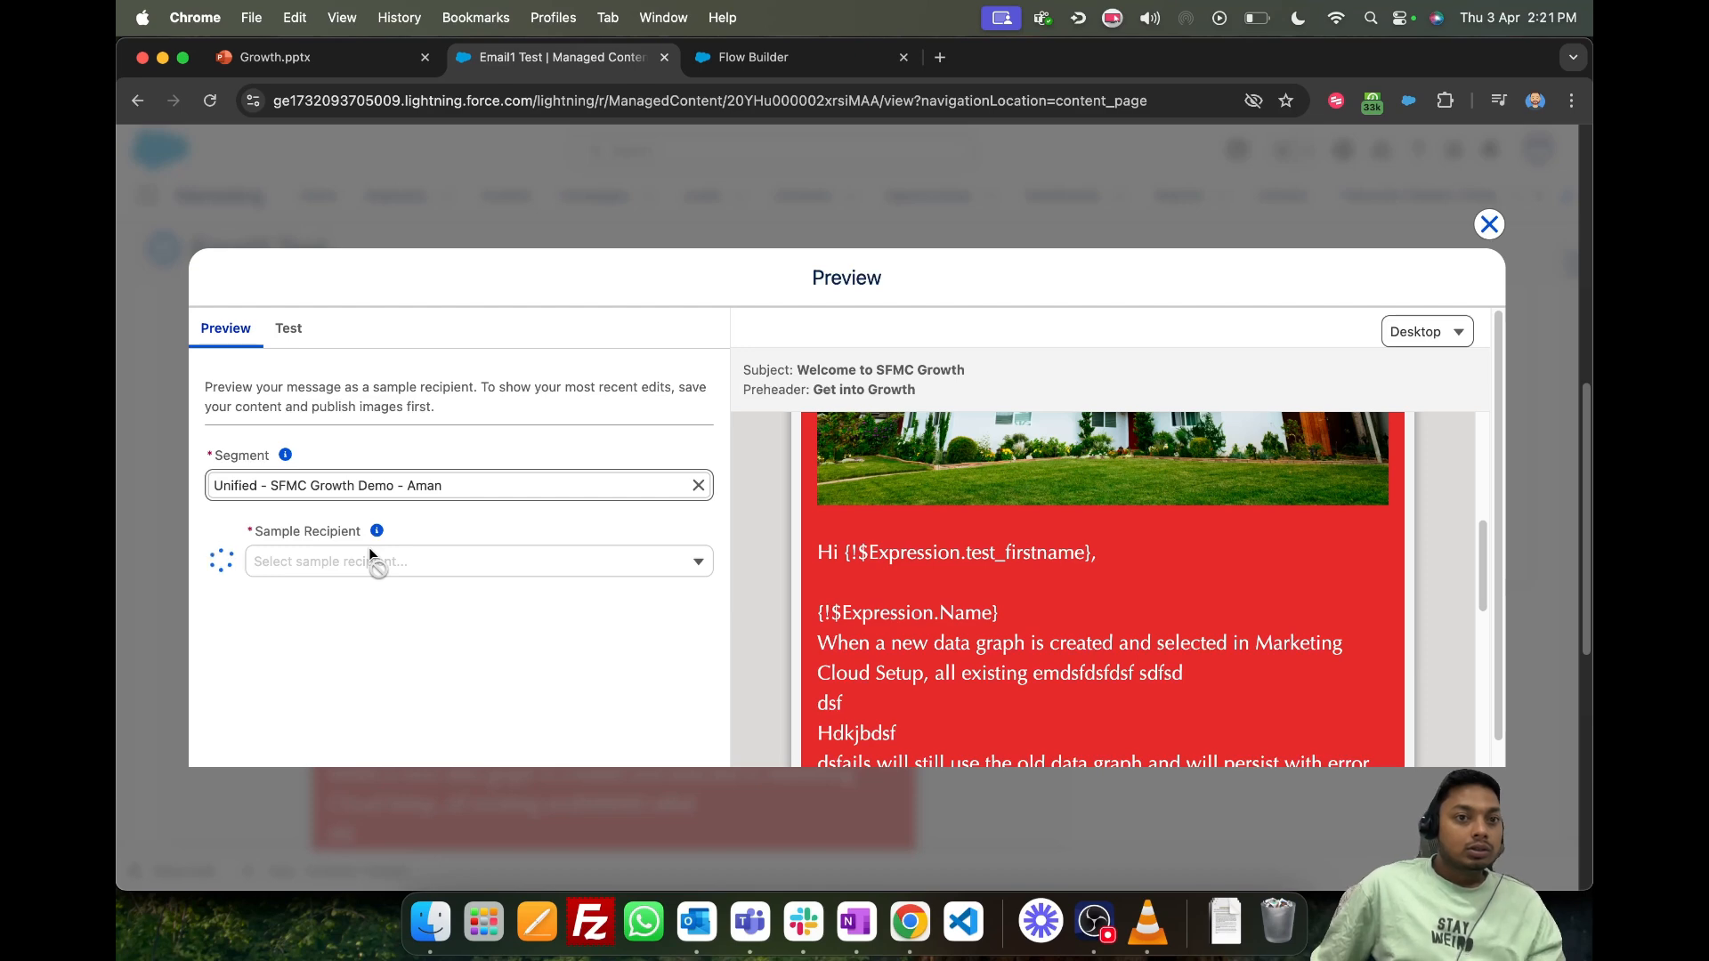
click(348, 569)
click(427, 605)
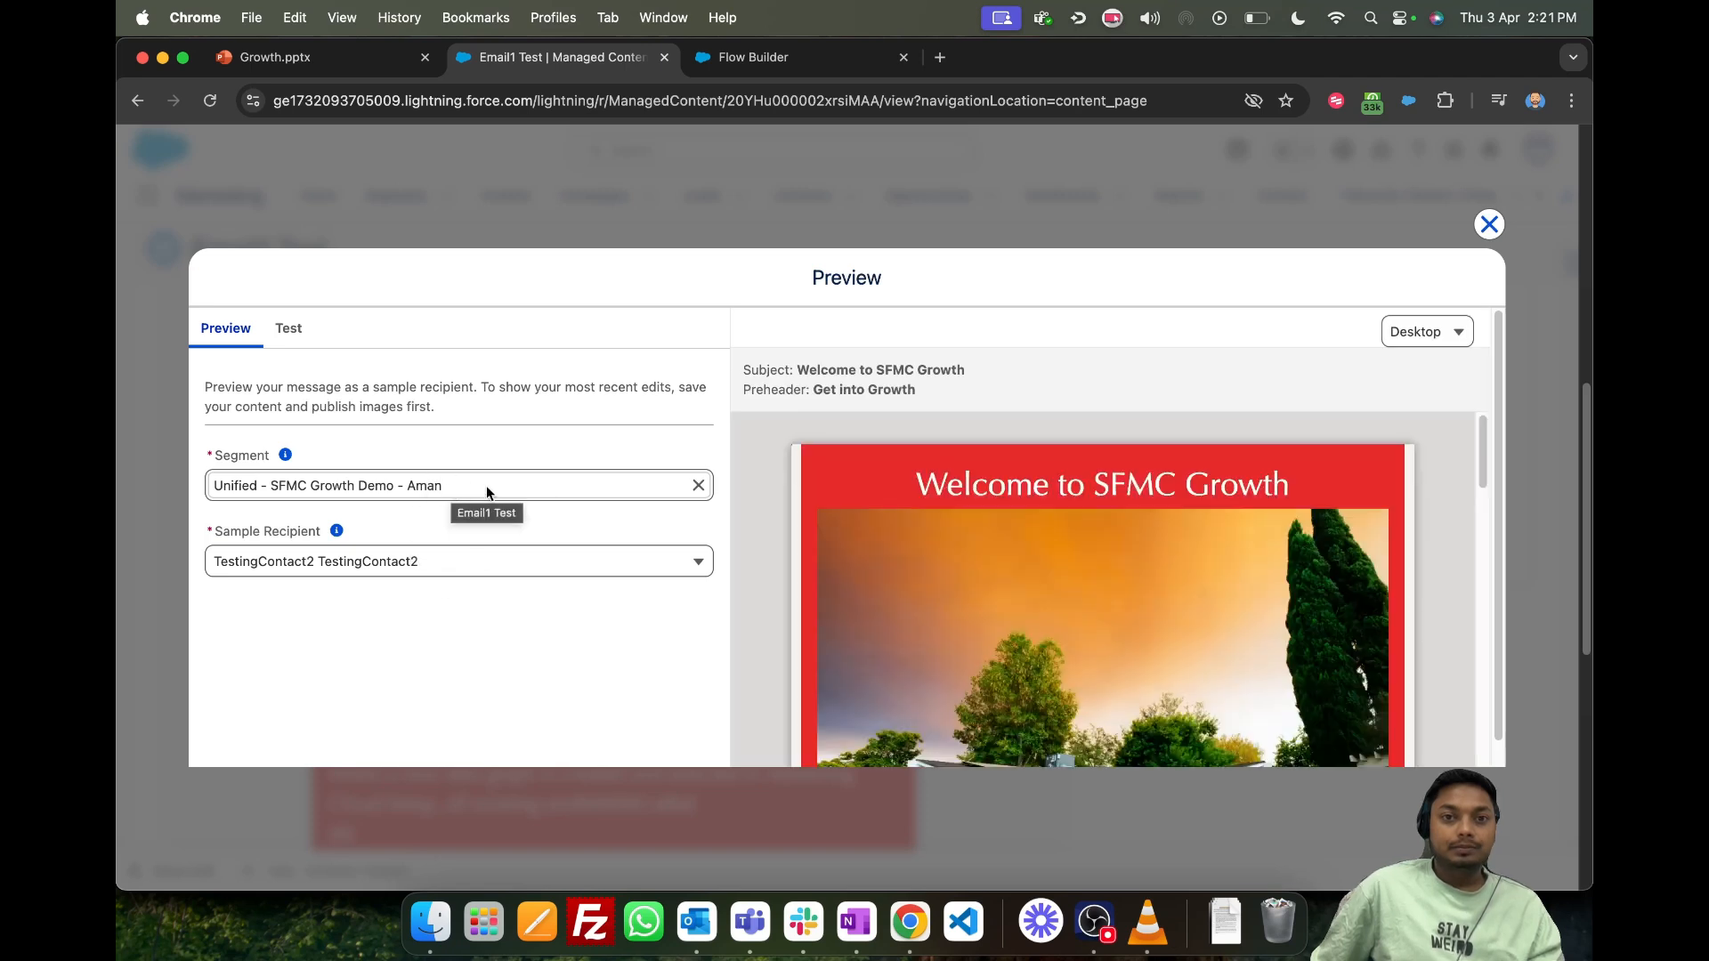
scroll(888, 531, down, 5)
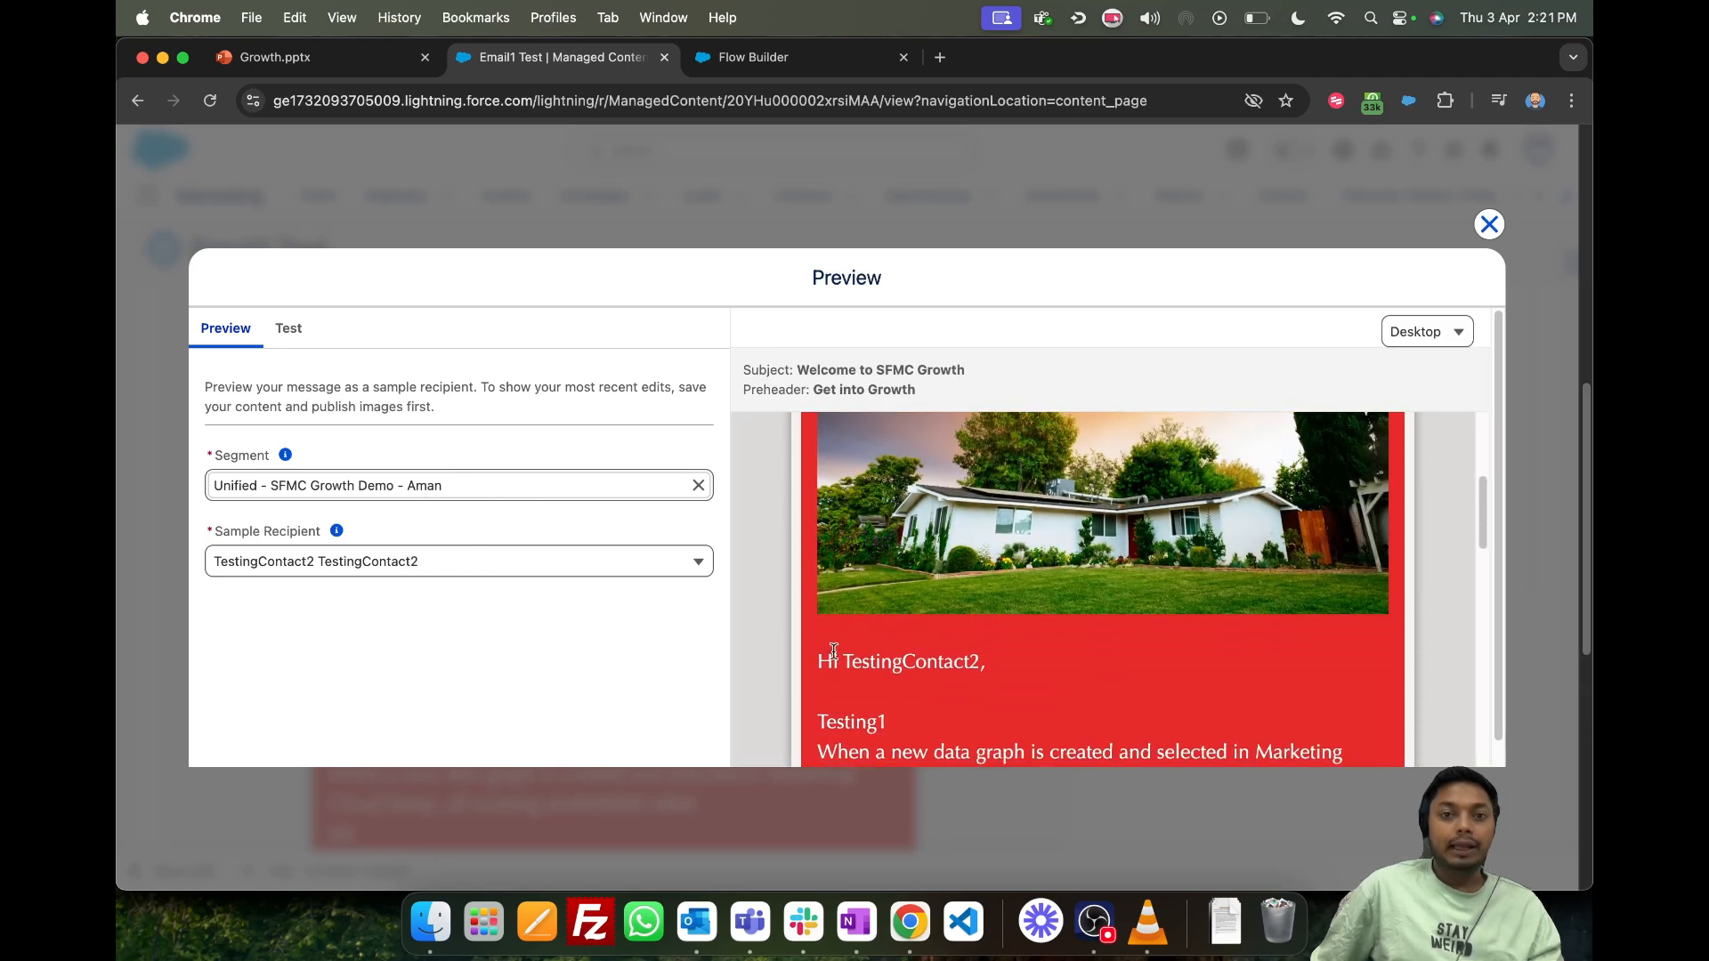
- Examine the personalized greeting and the Testing1 line below it in the previewed email body
drag(835, 660, 1075, 655)
scroll(1041, 647, down, 2)
scroll(1009, 642, down, 1)
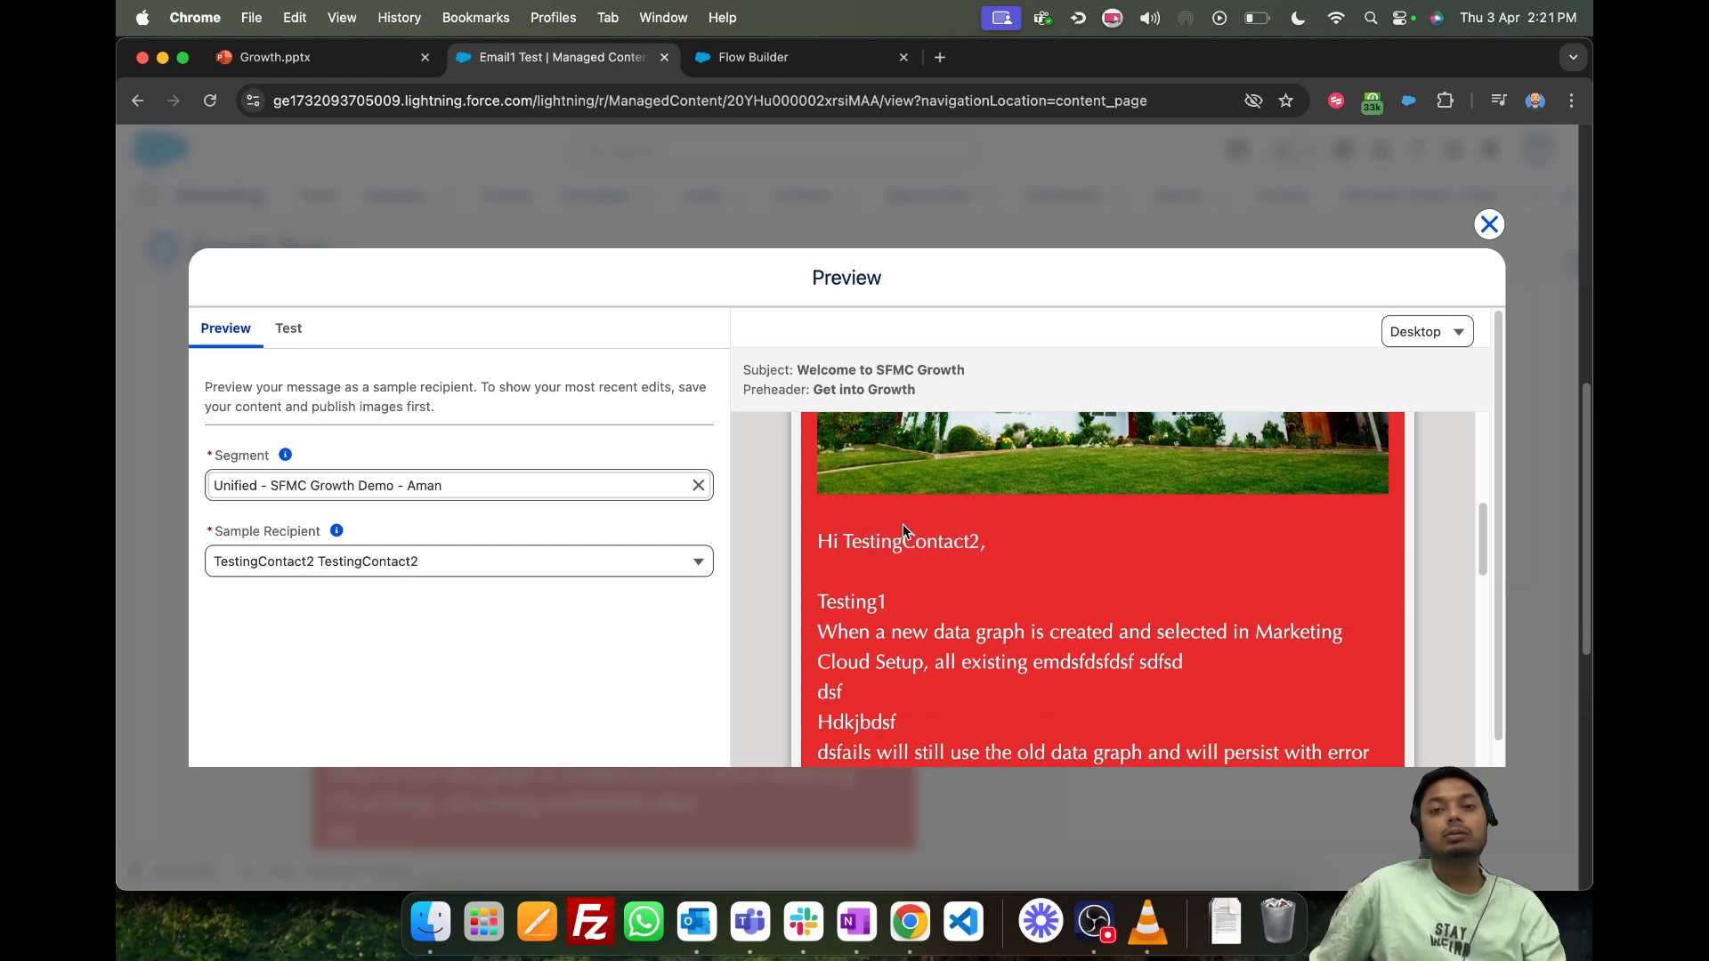
scroll(993, 564, down, 1)
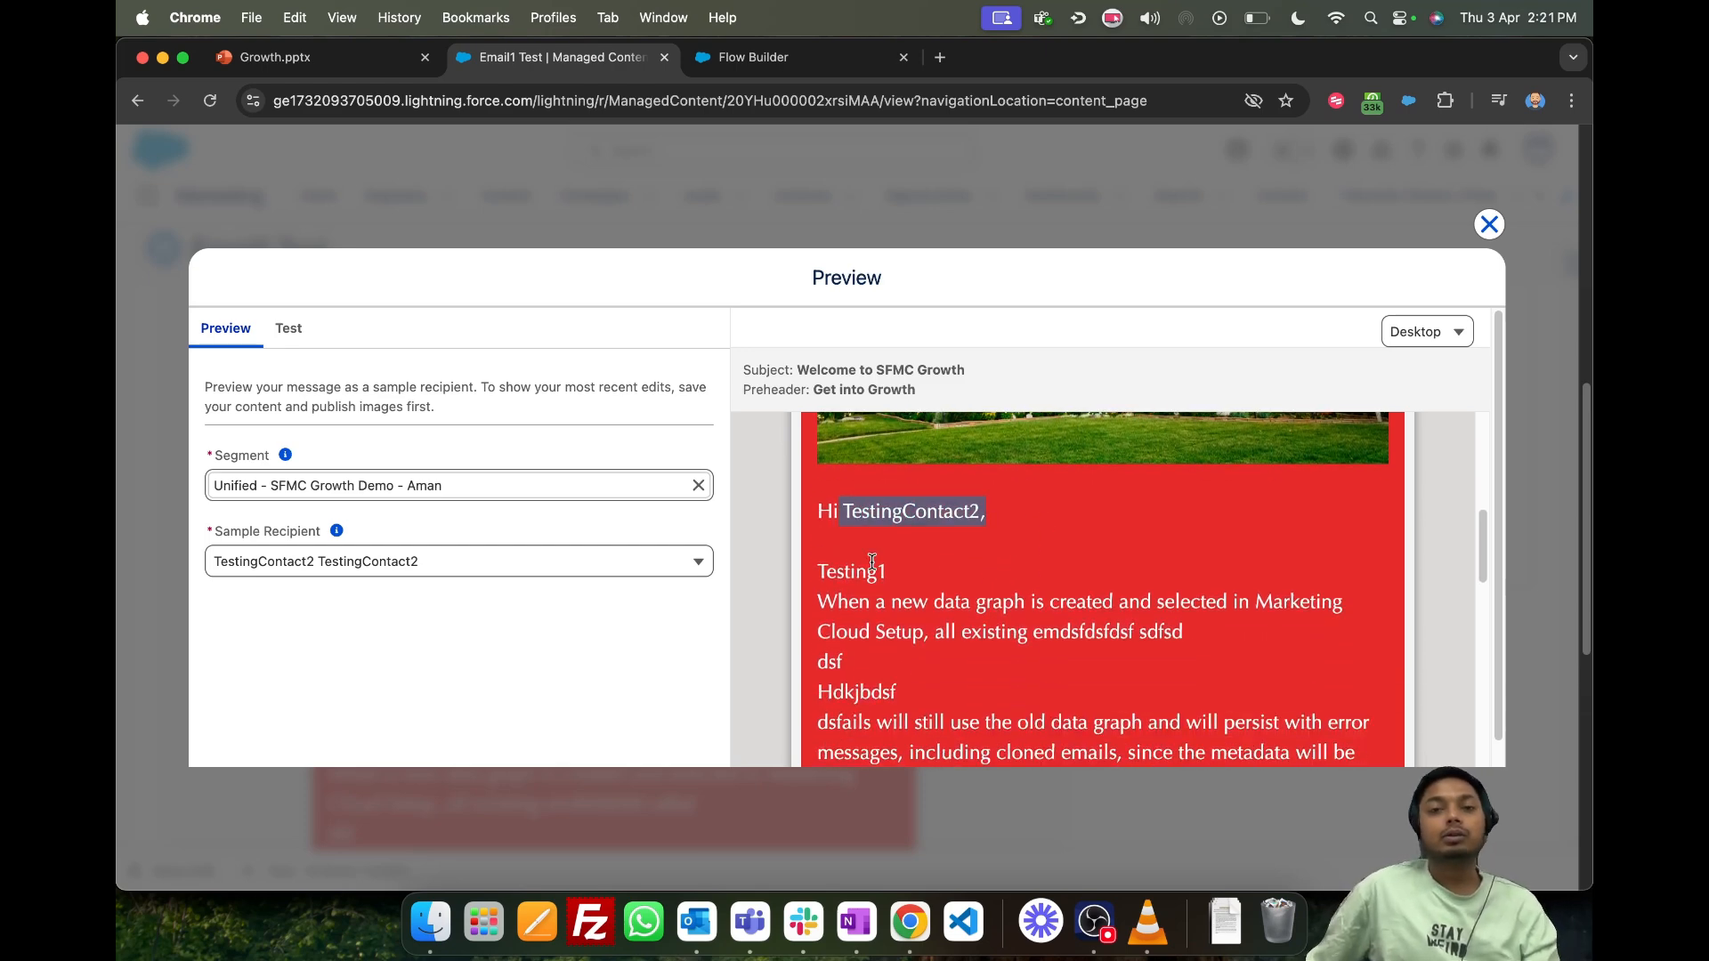
drag(844, 563, 951, 560)
drag(818, 514, 983, 505)
scroll(964, 516, down, 1)
drag(818, 463, 891, 526)
drag(979, 479, 927, 465)
- Switch the preview to the NewDataFilter segment and choose a named contact near the end of the visible recipients as the sample recipient
click(478, 487)
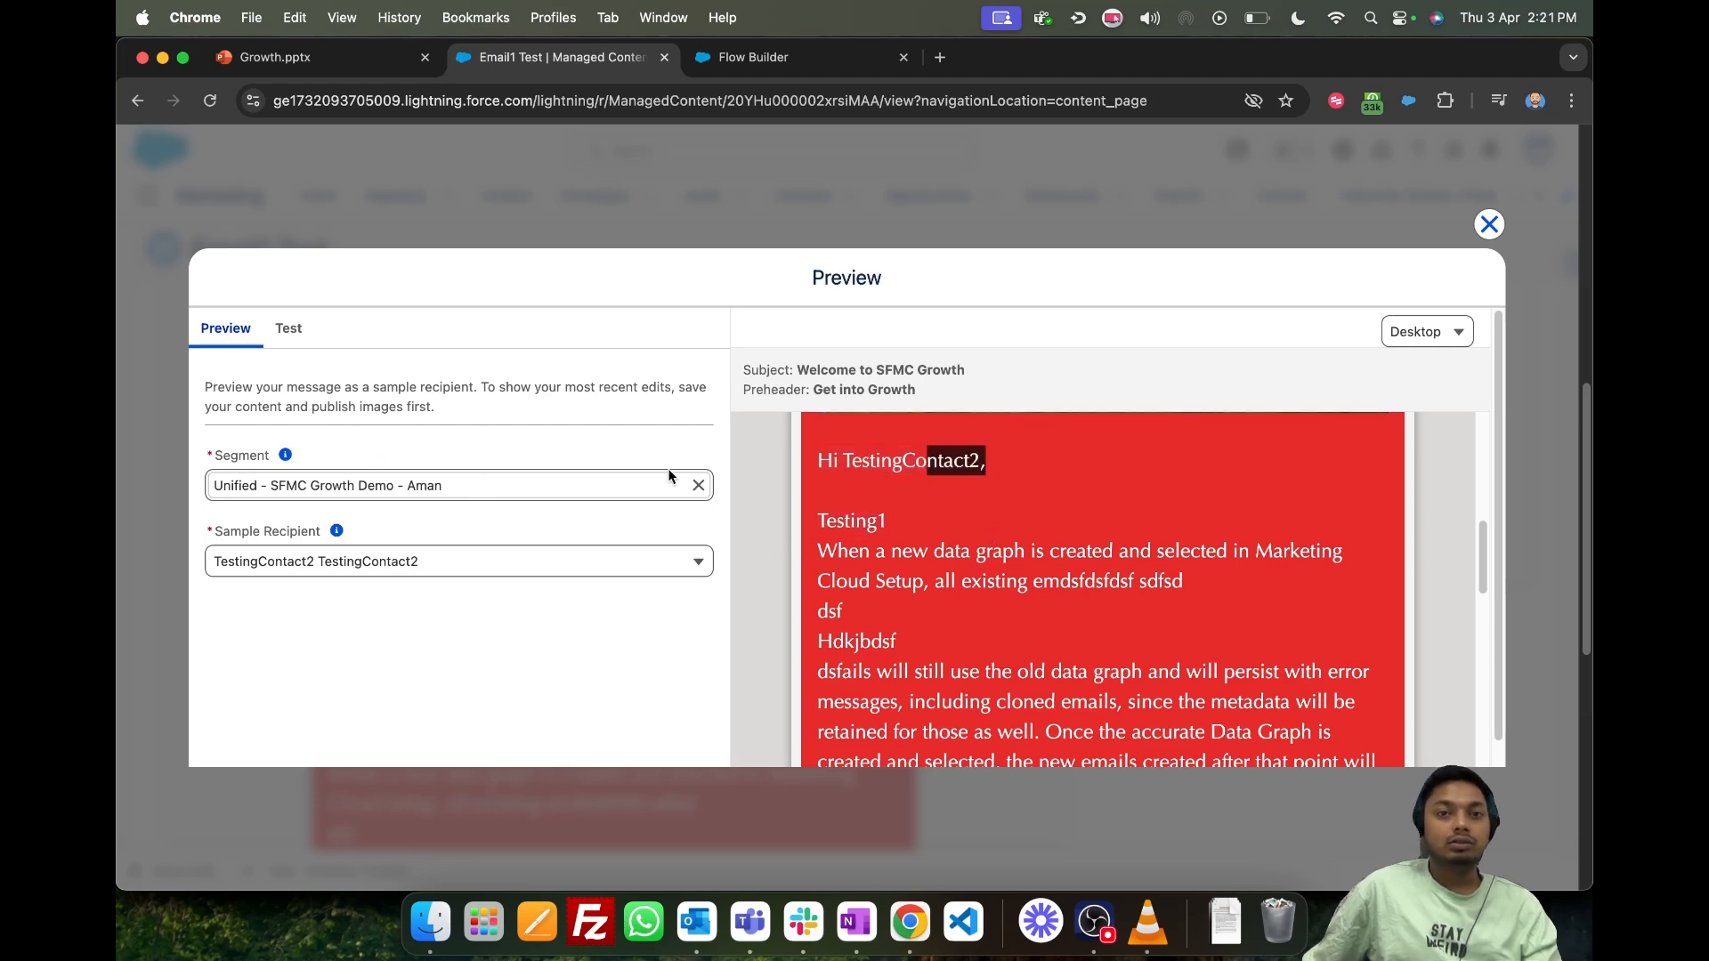
click(698, 485)
click(546, 488)
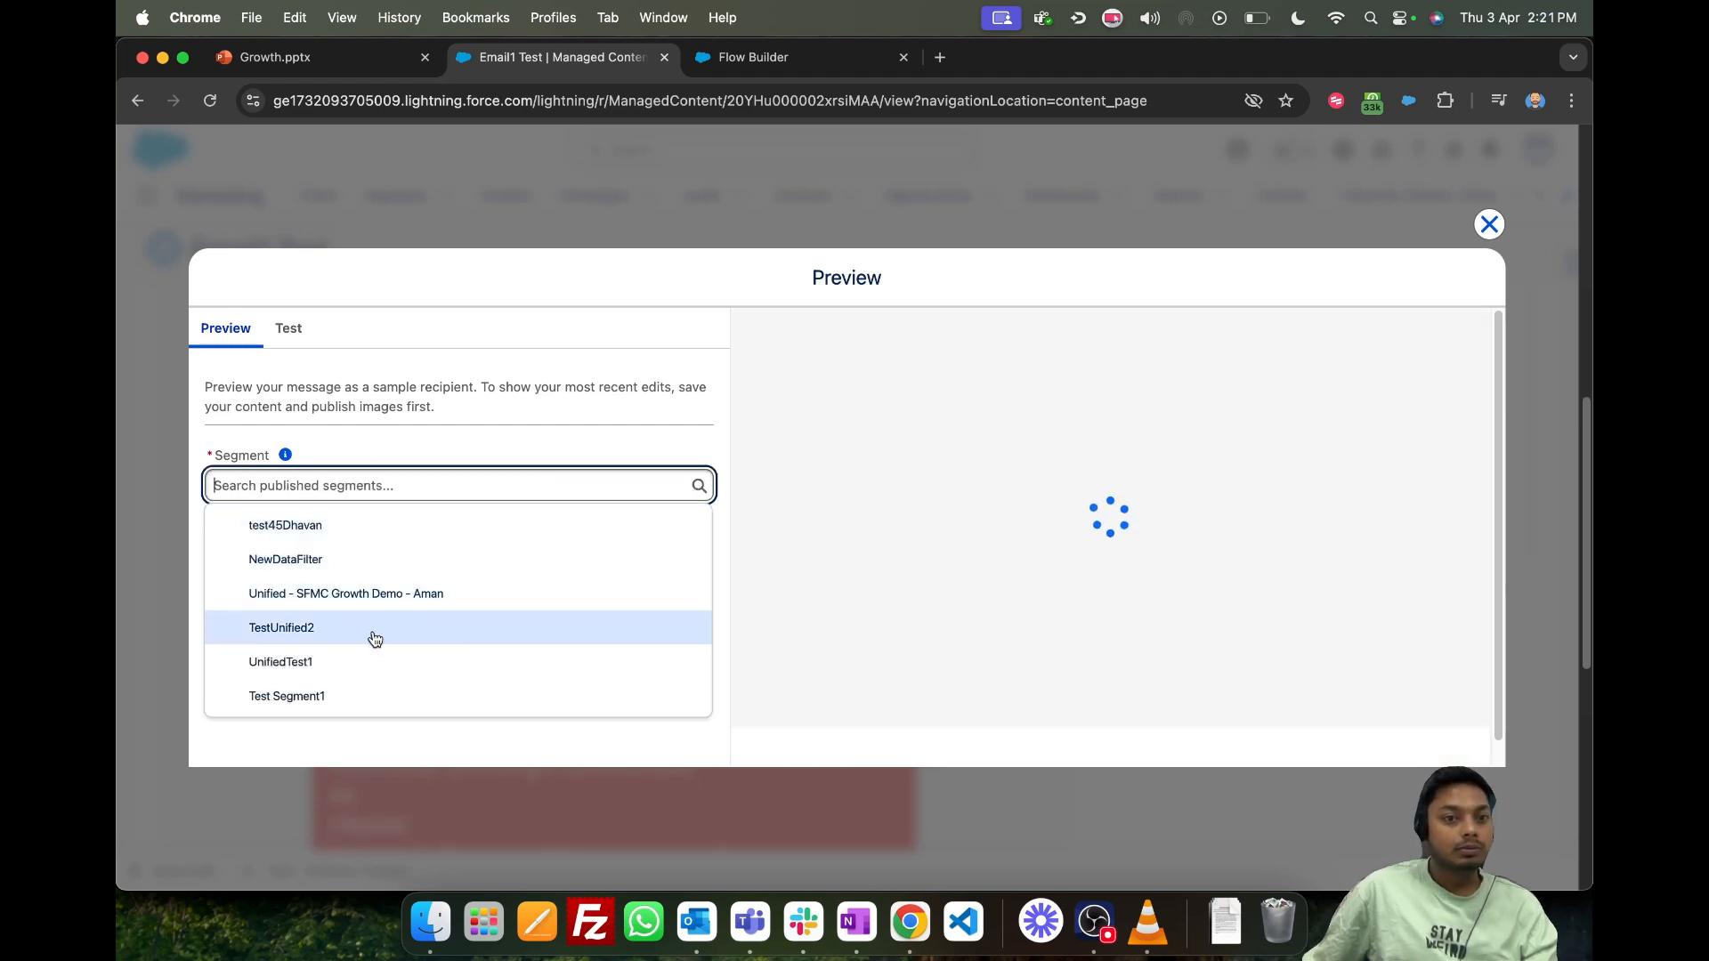
click(383, 561)
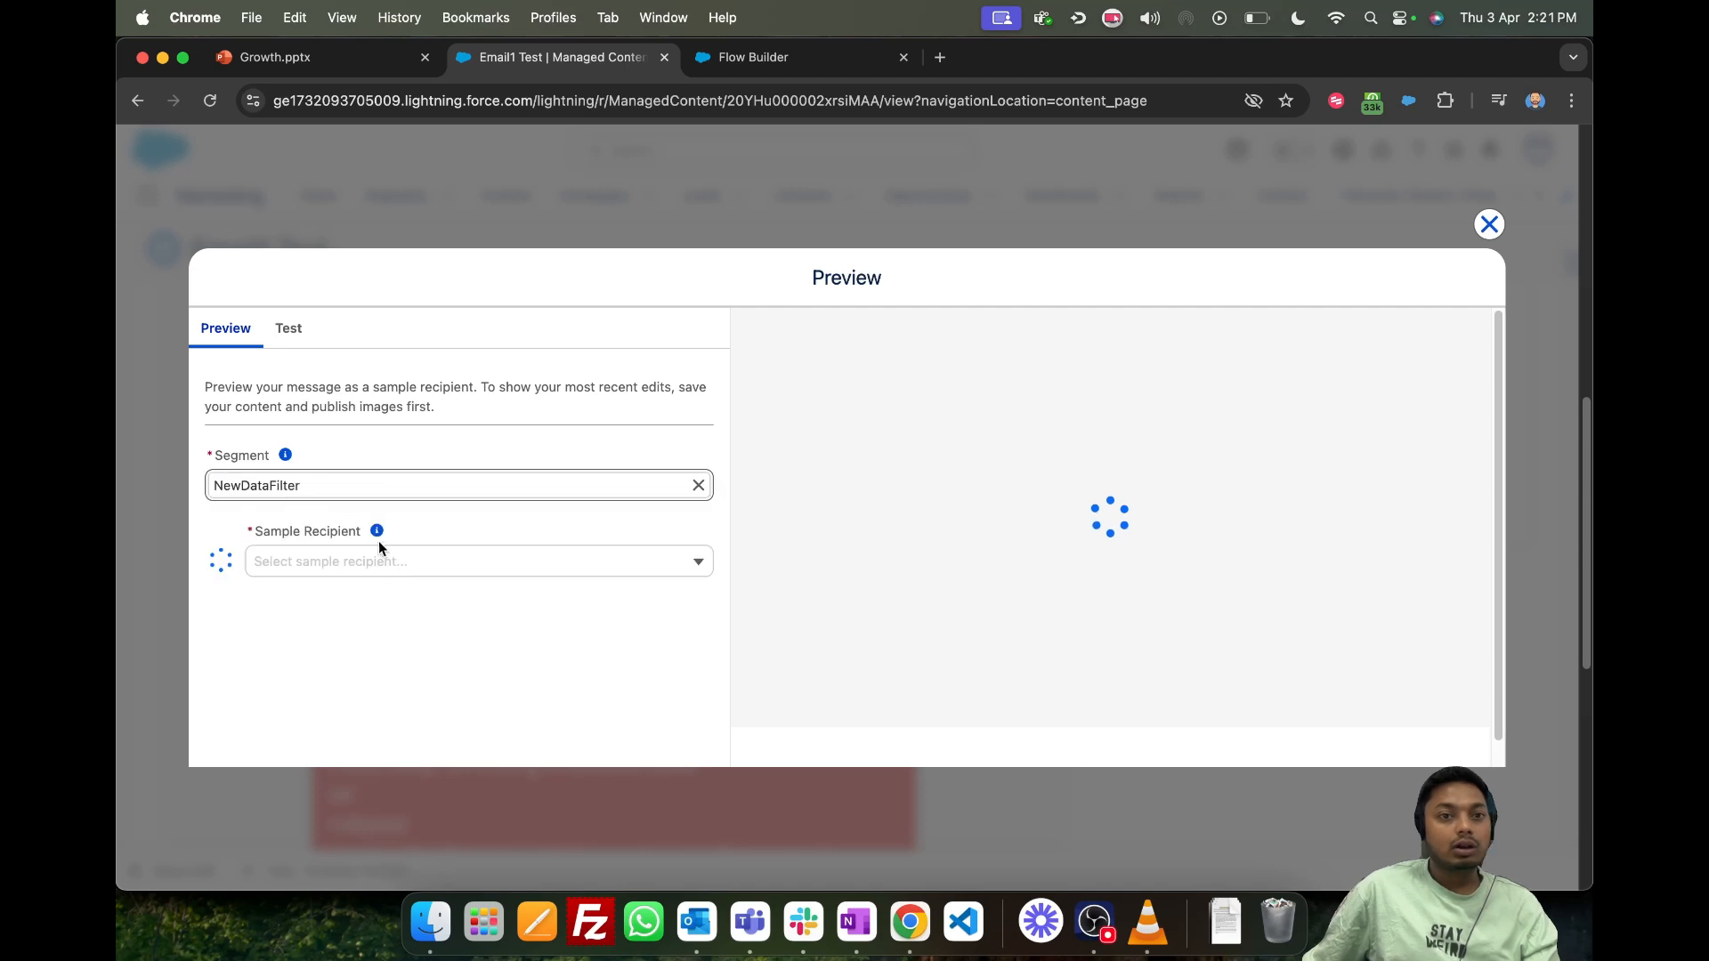
click(465, 563)
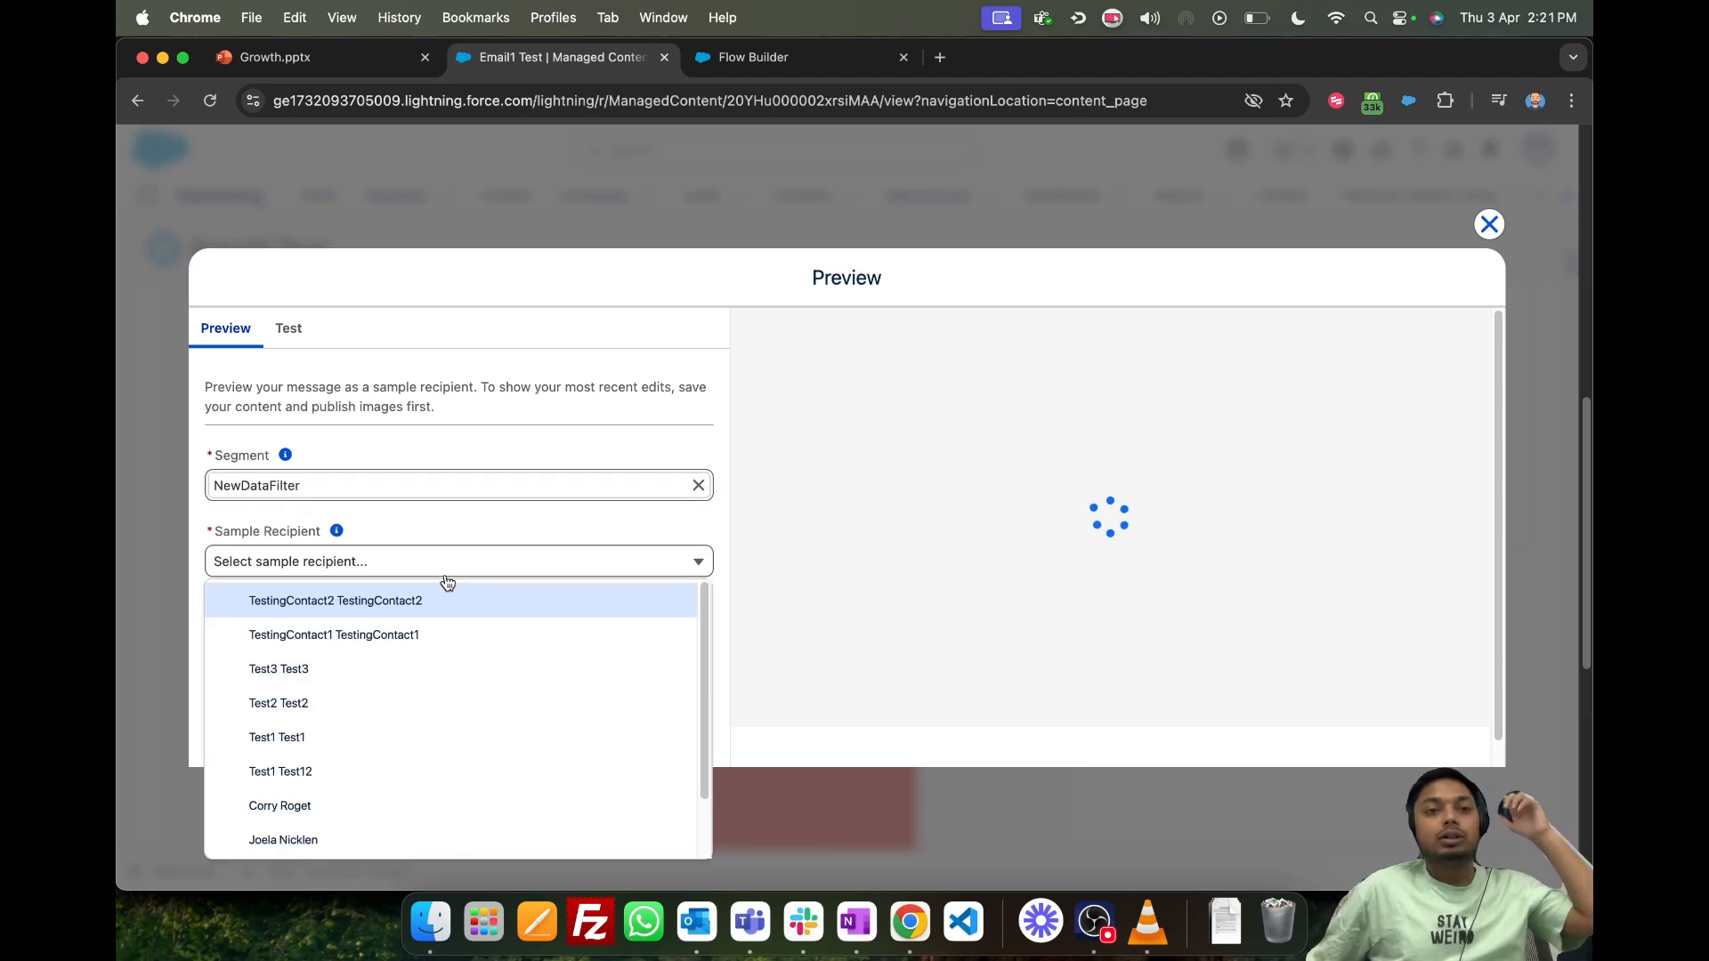
click(360, 826)
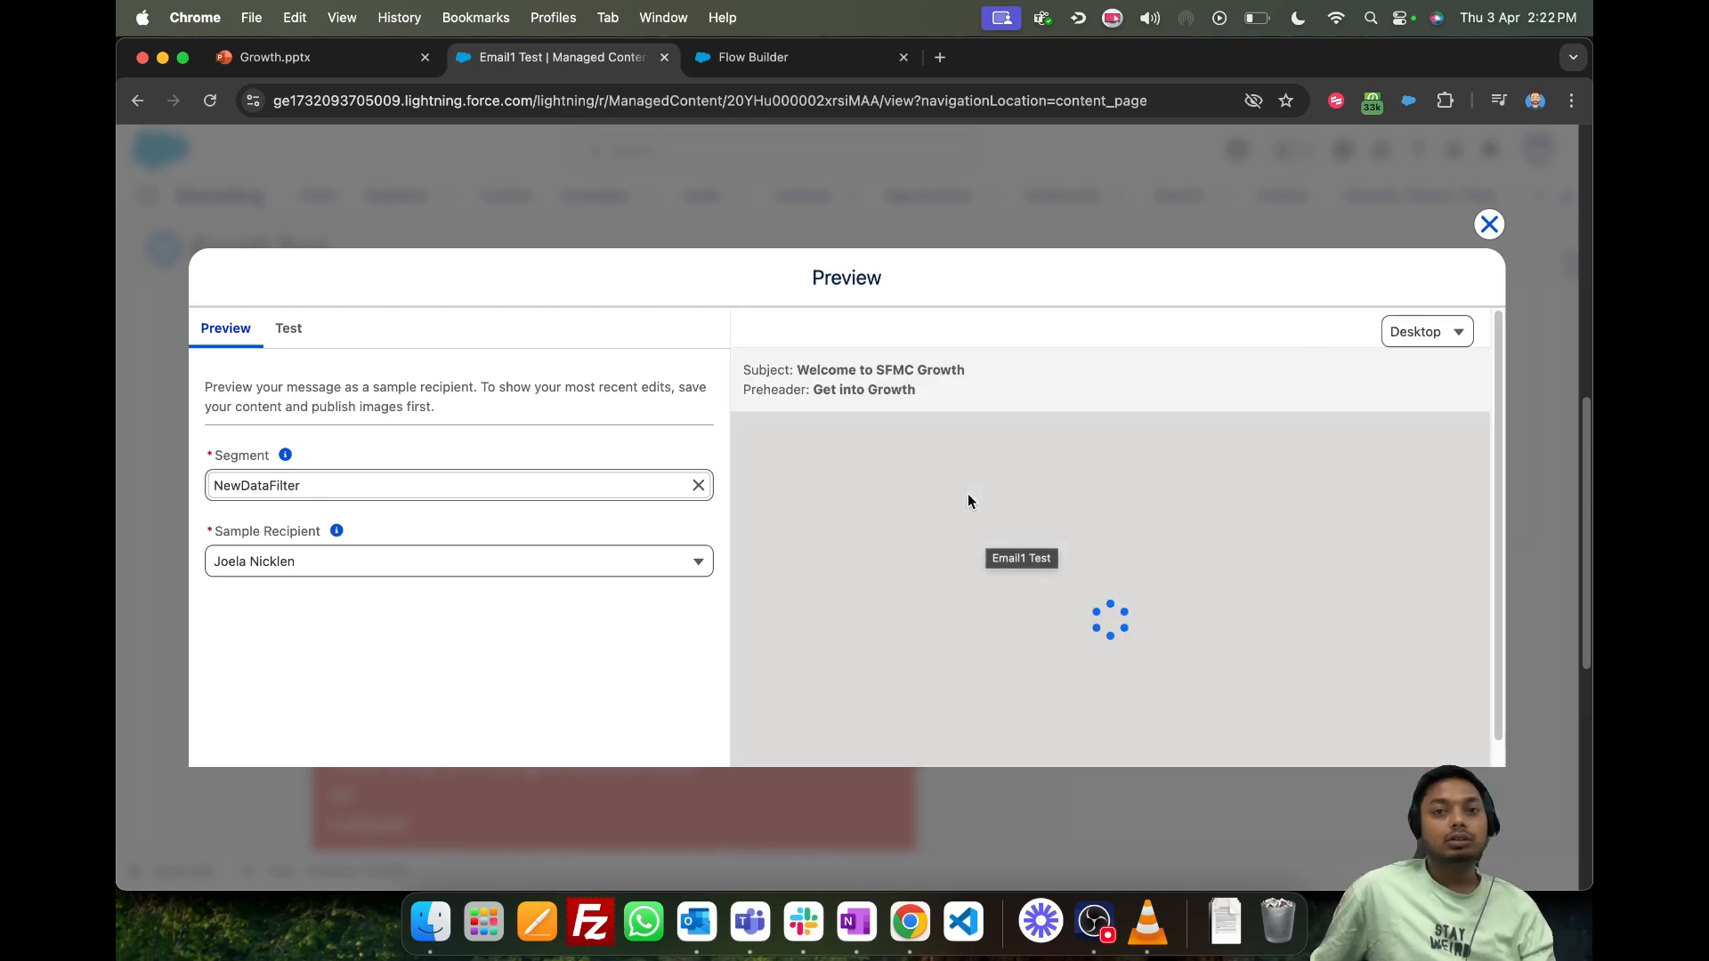
- Look through the re-rendered email preview, checking the greeting, the data graph paragraph and the footer links
scroll(968, 501, down, 4)
drag(817, 657, 844, 657)
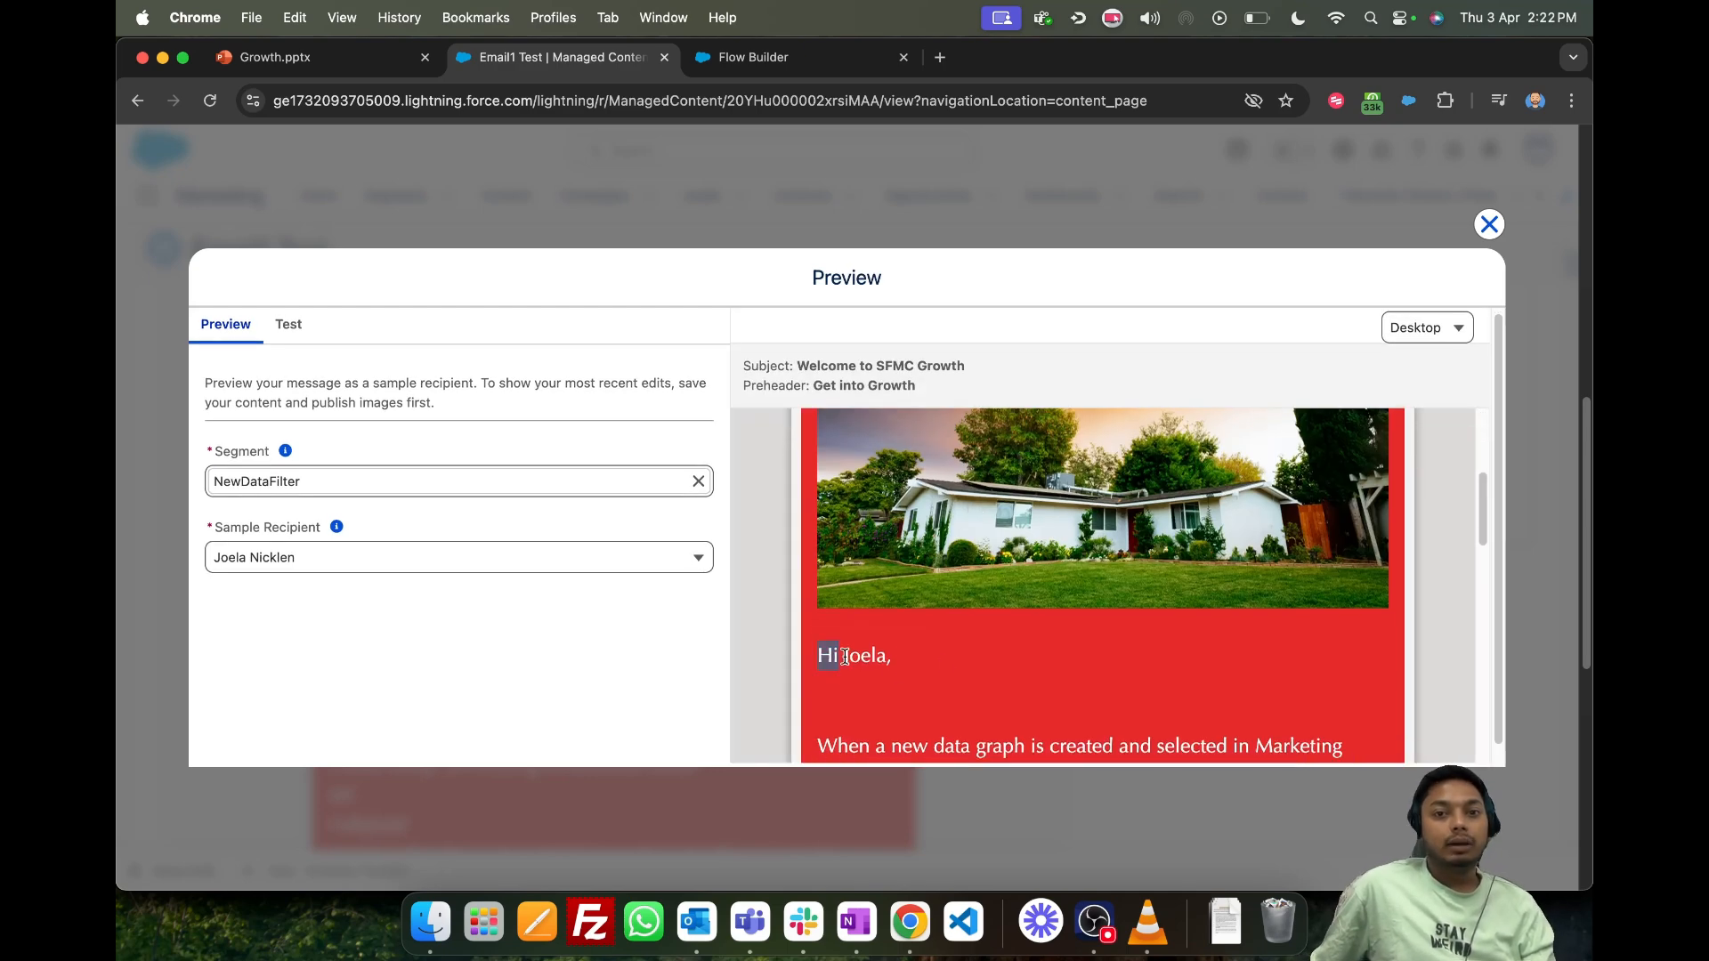
scroll(902, 607, down, 3)
drag(844, 548, 1091, 581)
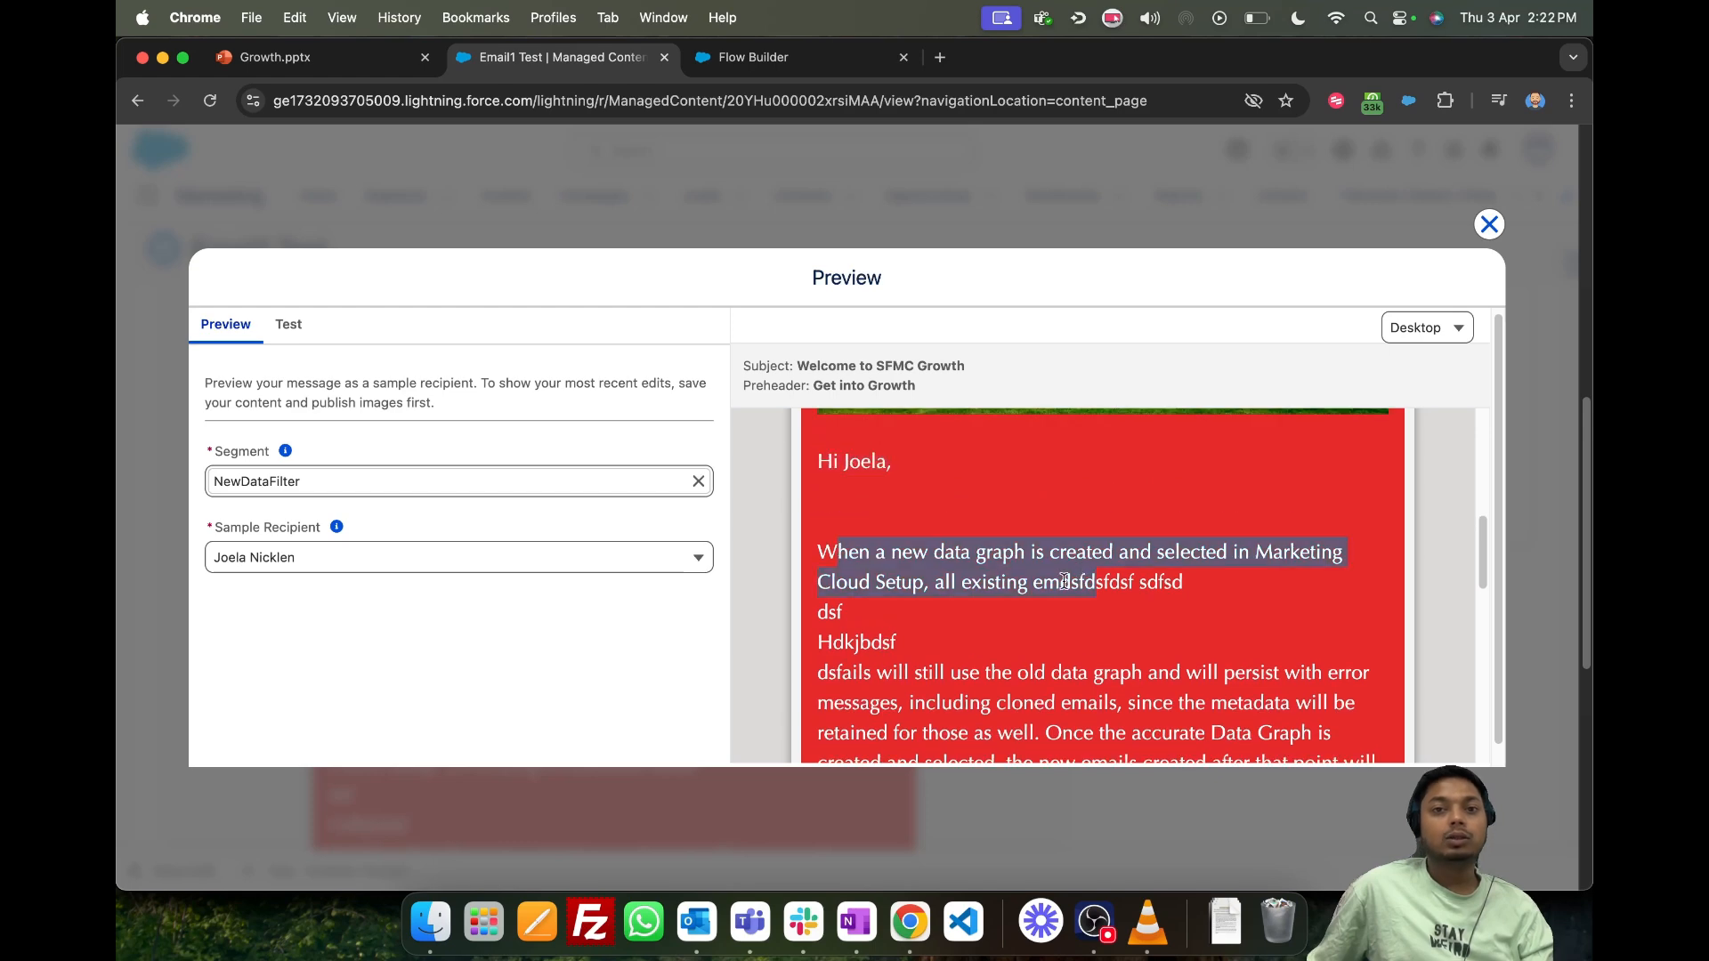
scroll(1086, 583, down, 1)
drag(820, 601, 1046, 608)
scroll(1049, 630, down, 3)
click(1043, 641)
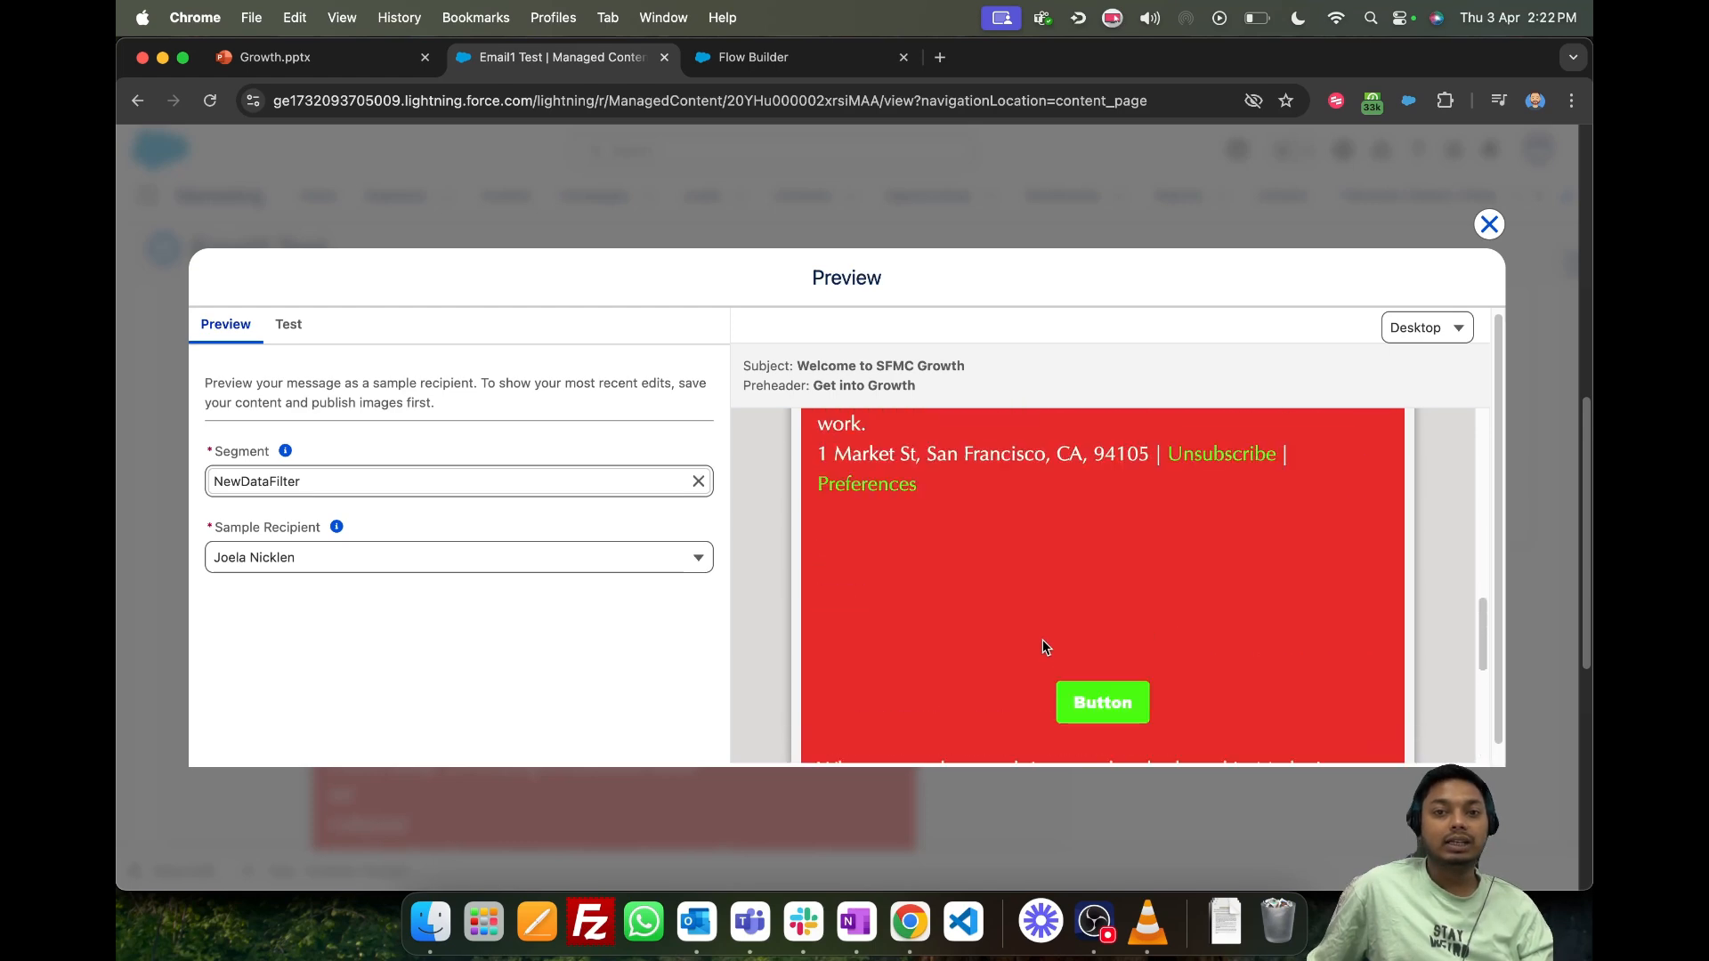
- Open the test send settings and enter the recipient's email address for the test message
click(267, 327)
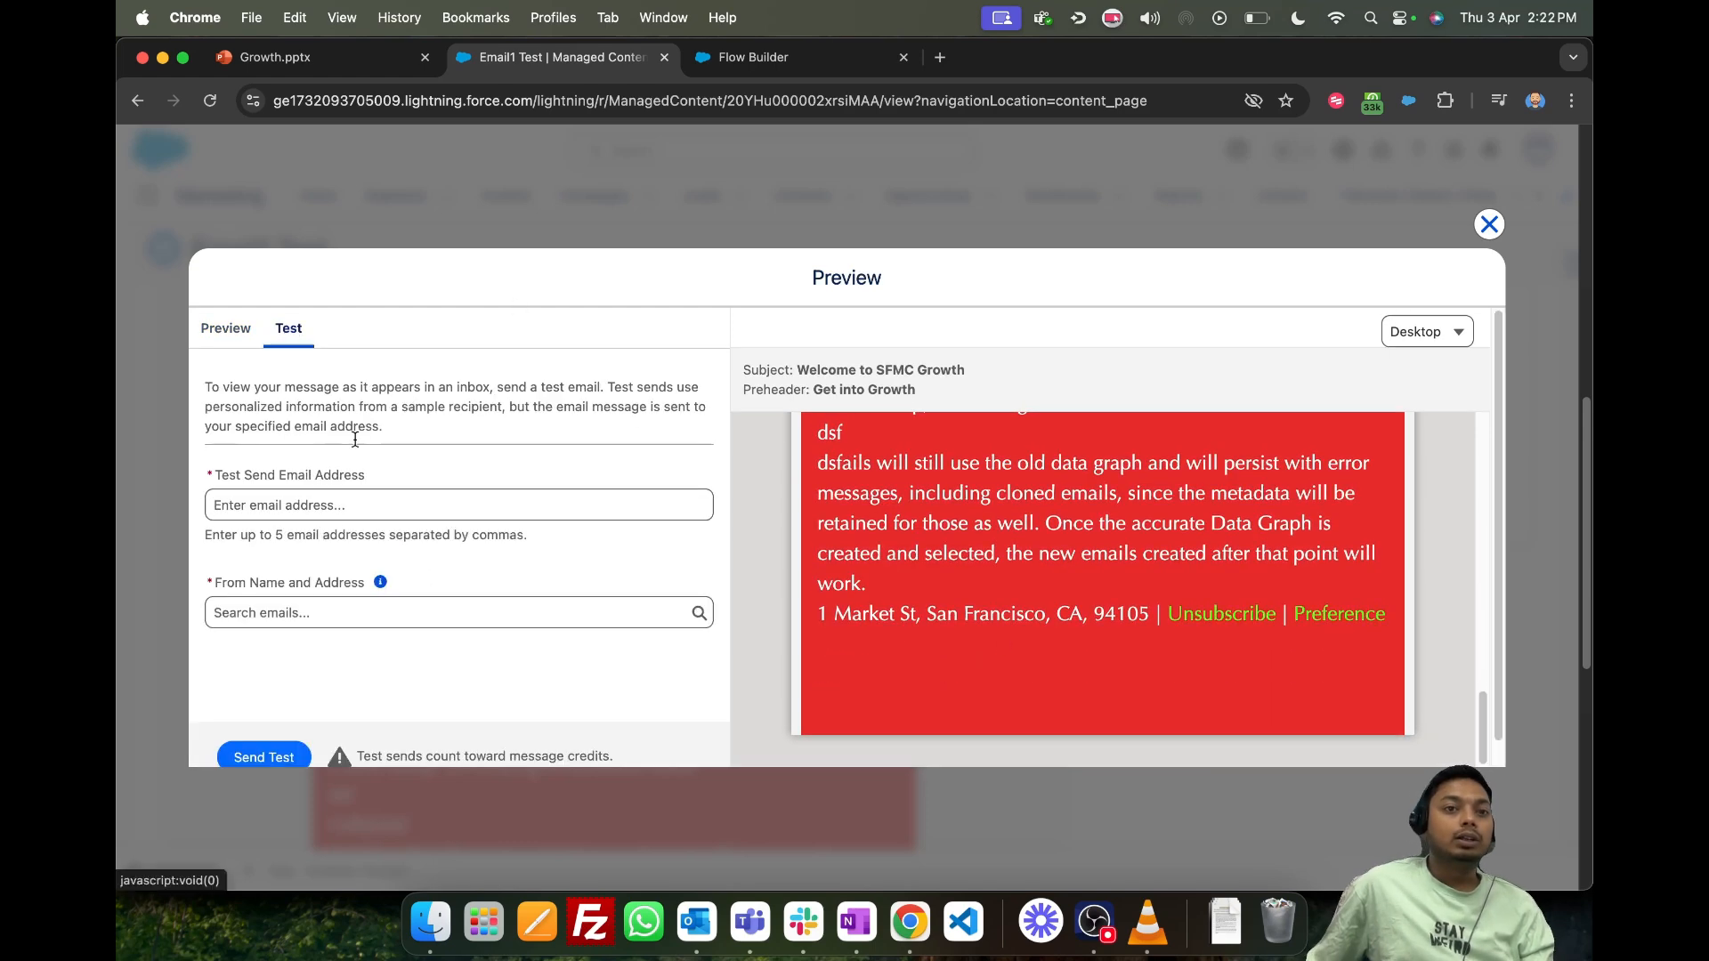
click(375, 495)
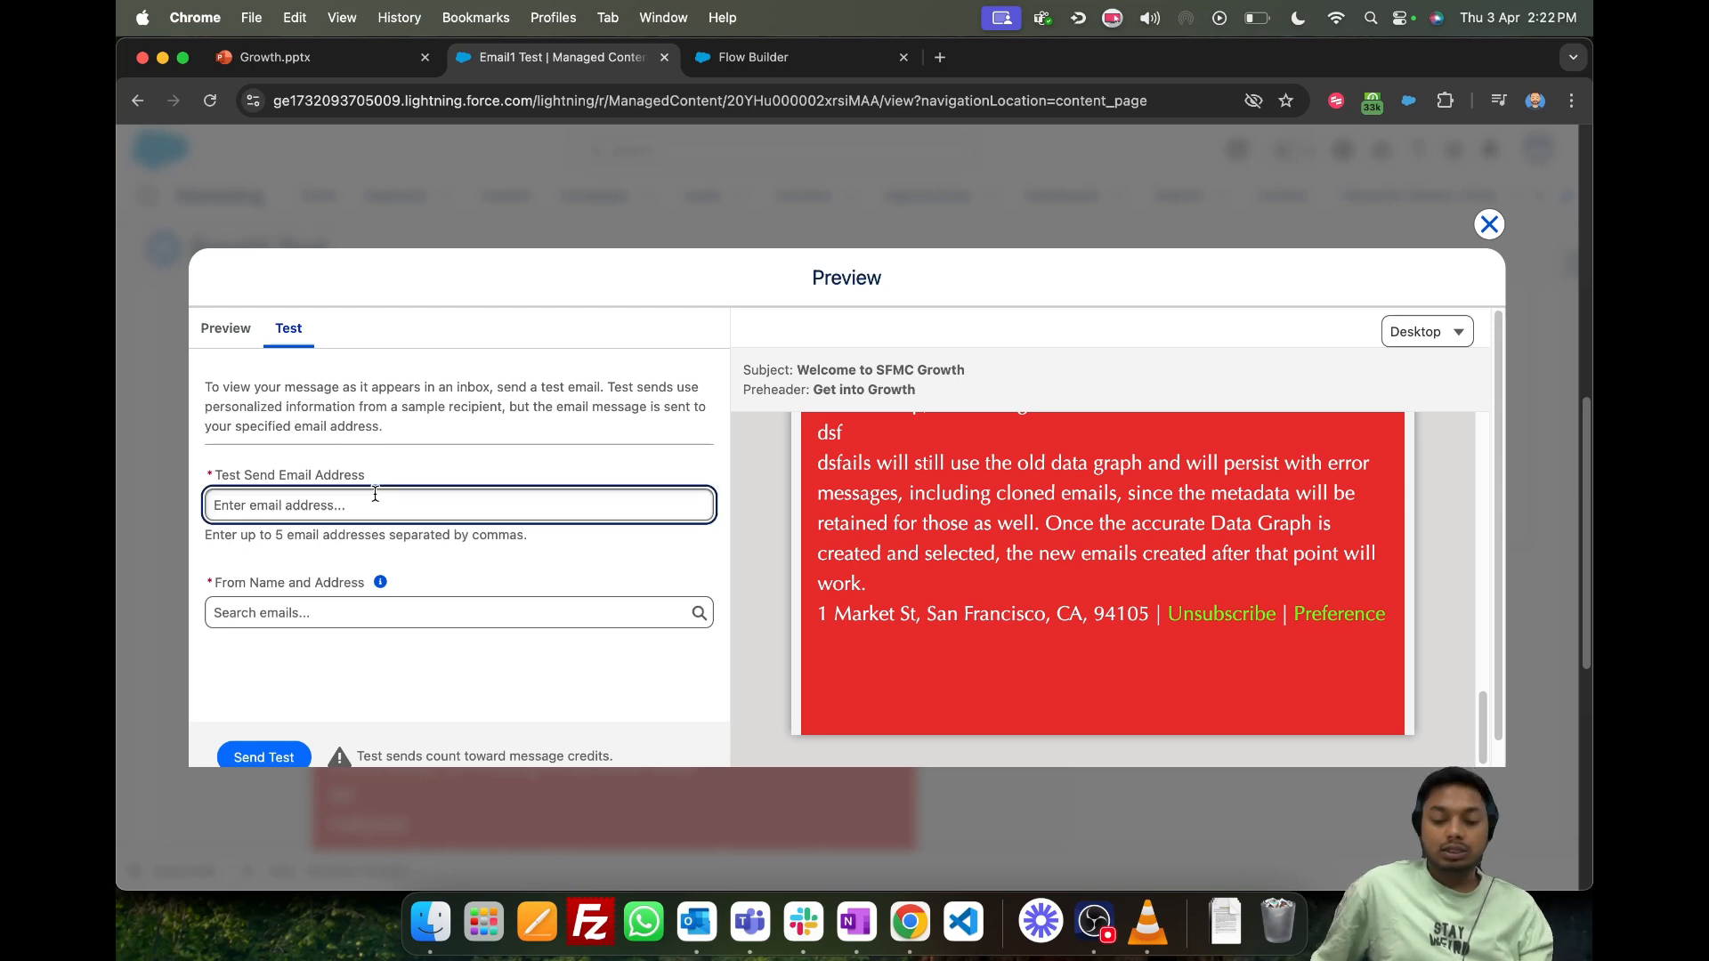
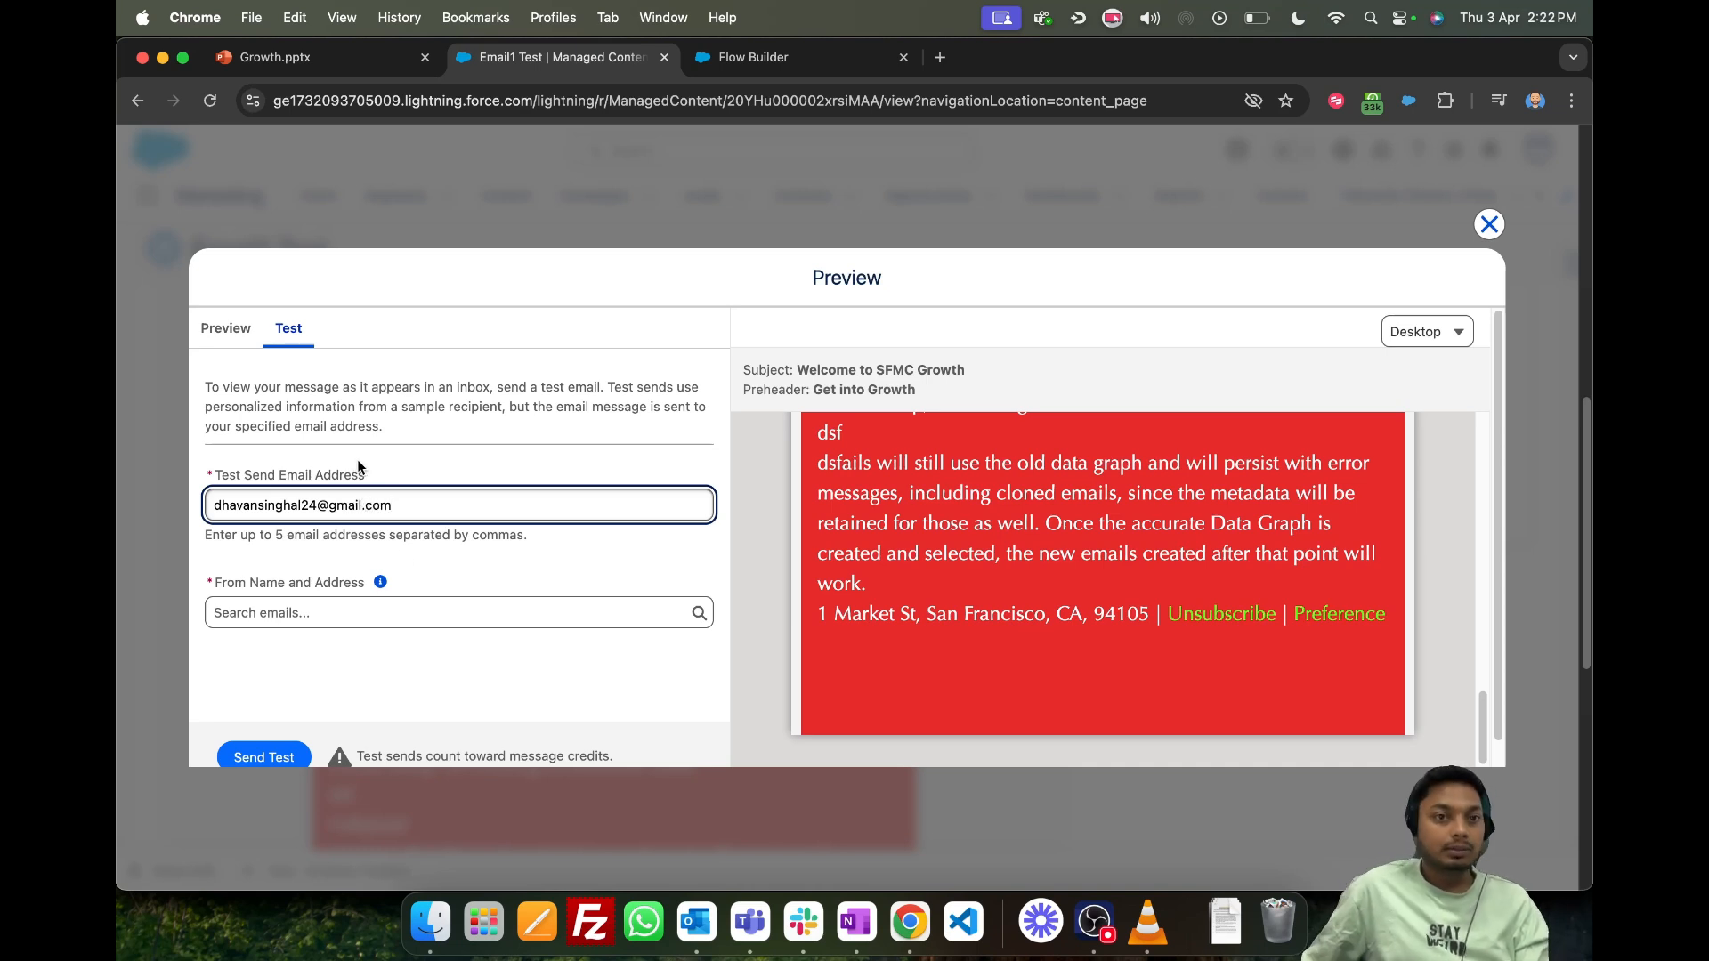
- Choose the first listed sender as the From Name and Address and send the test email
click(316, 612)
scroll(446, 603, down, 1)
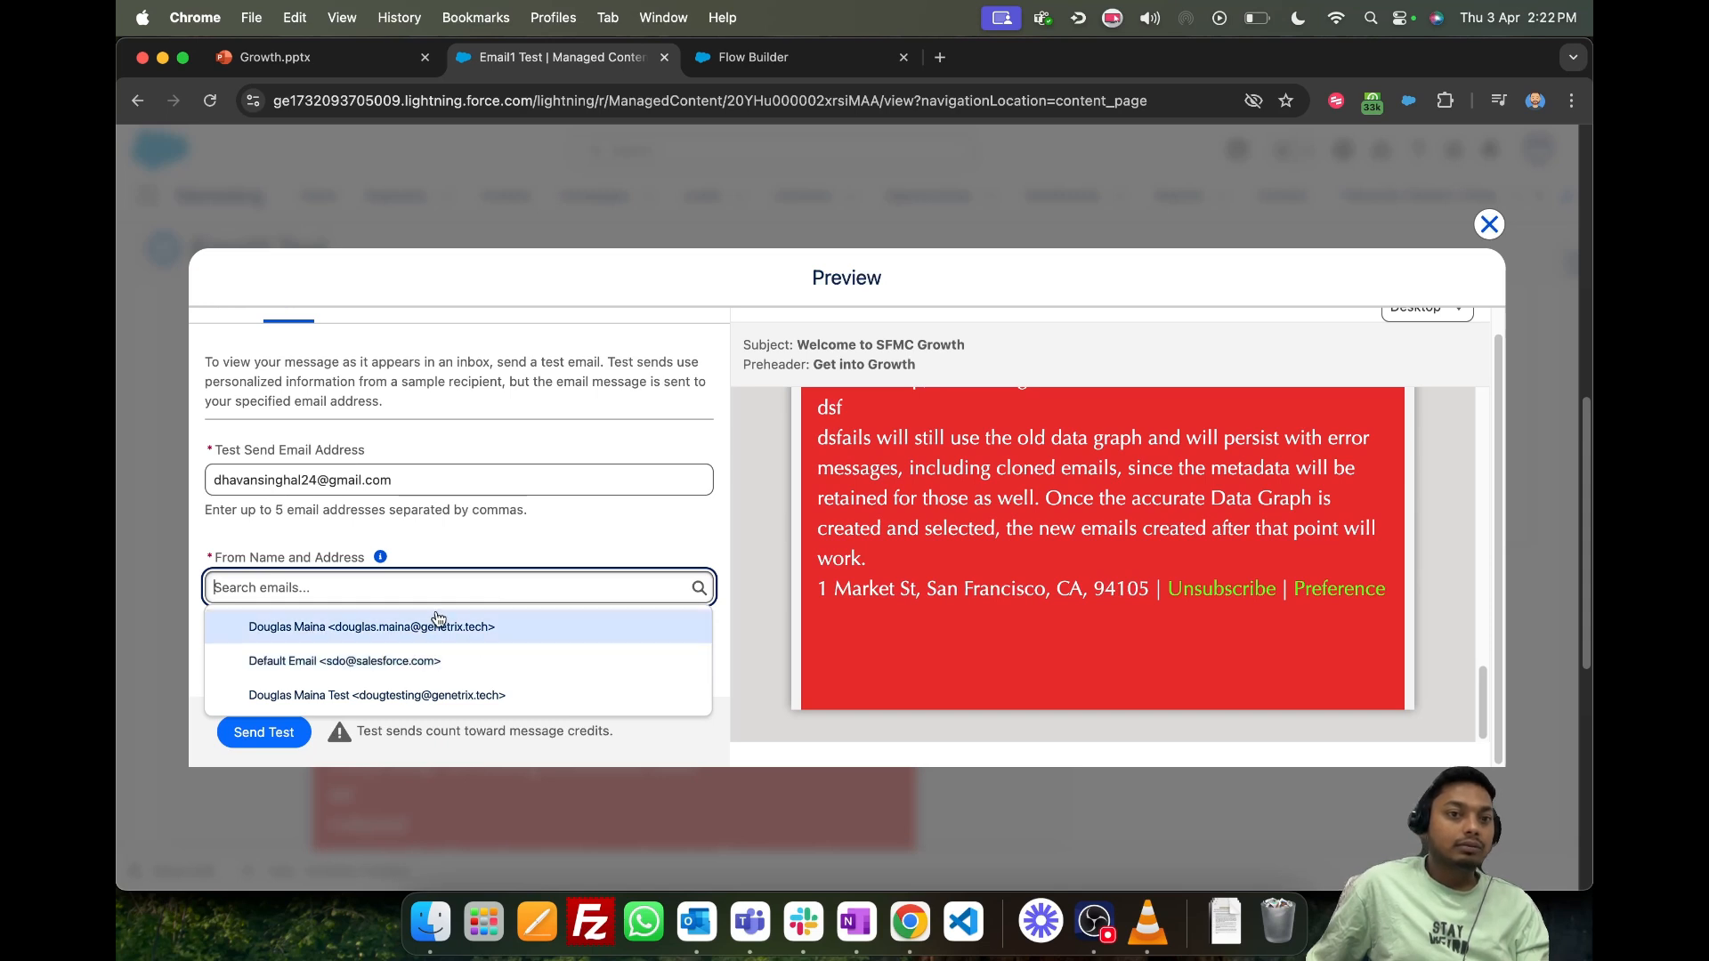
click(439, 626)
click(260, 735)
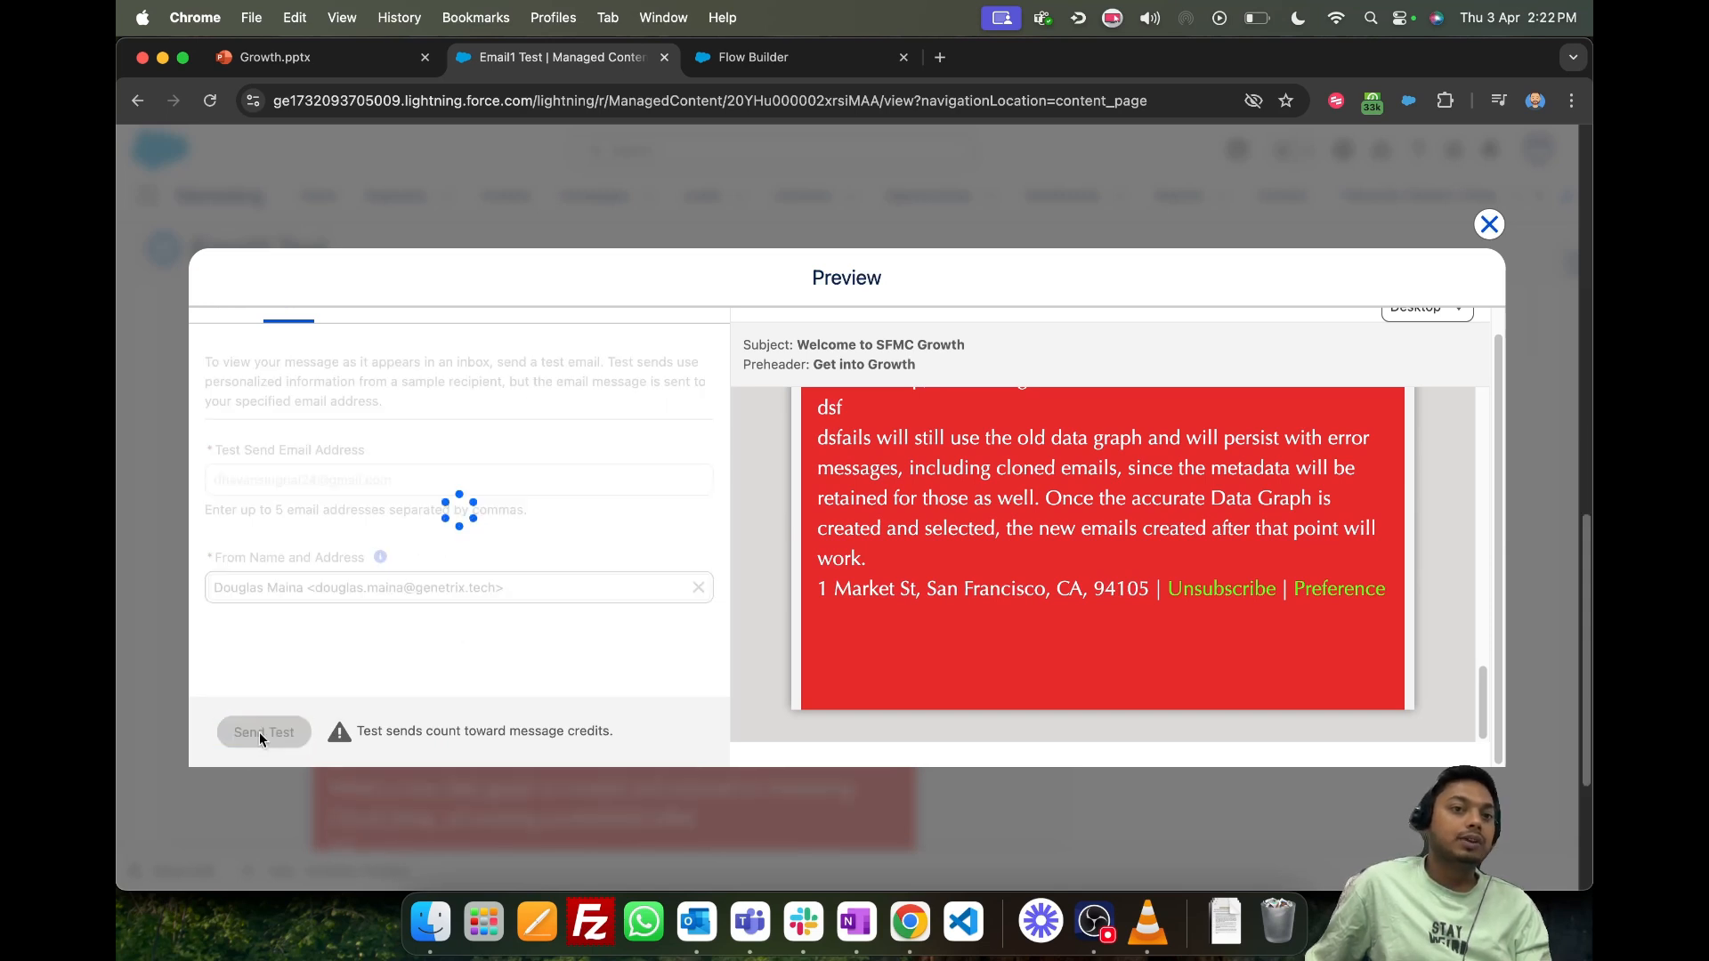
scroll(645, 516, up, 1)
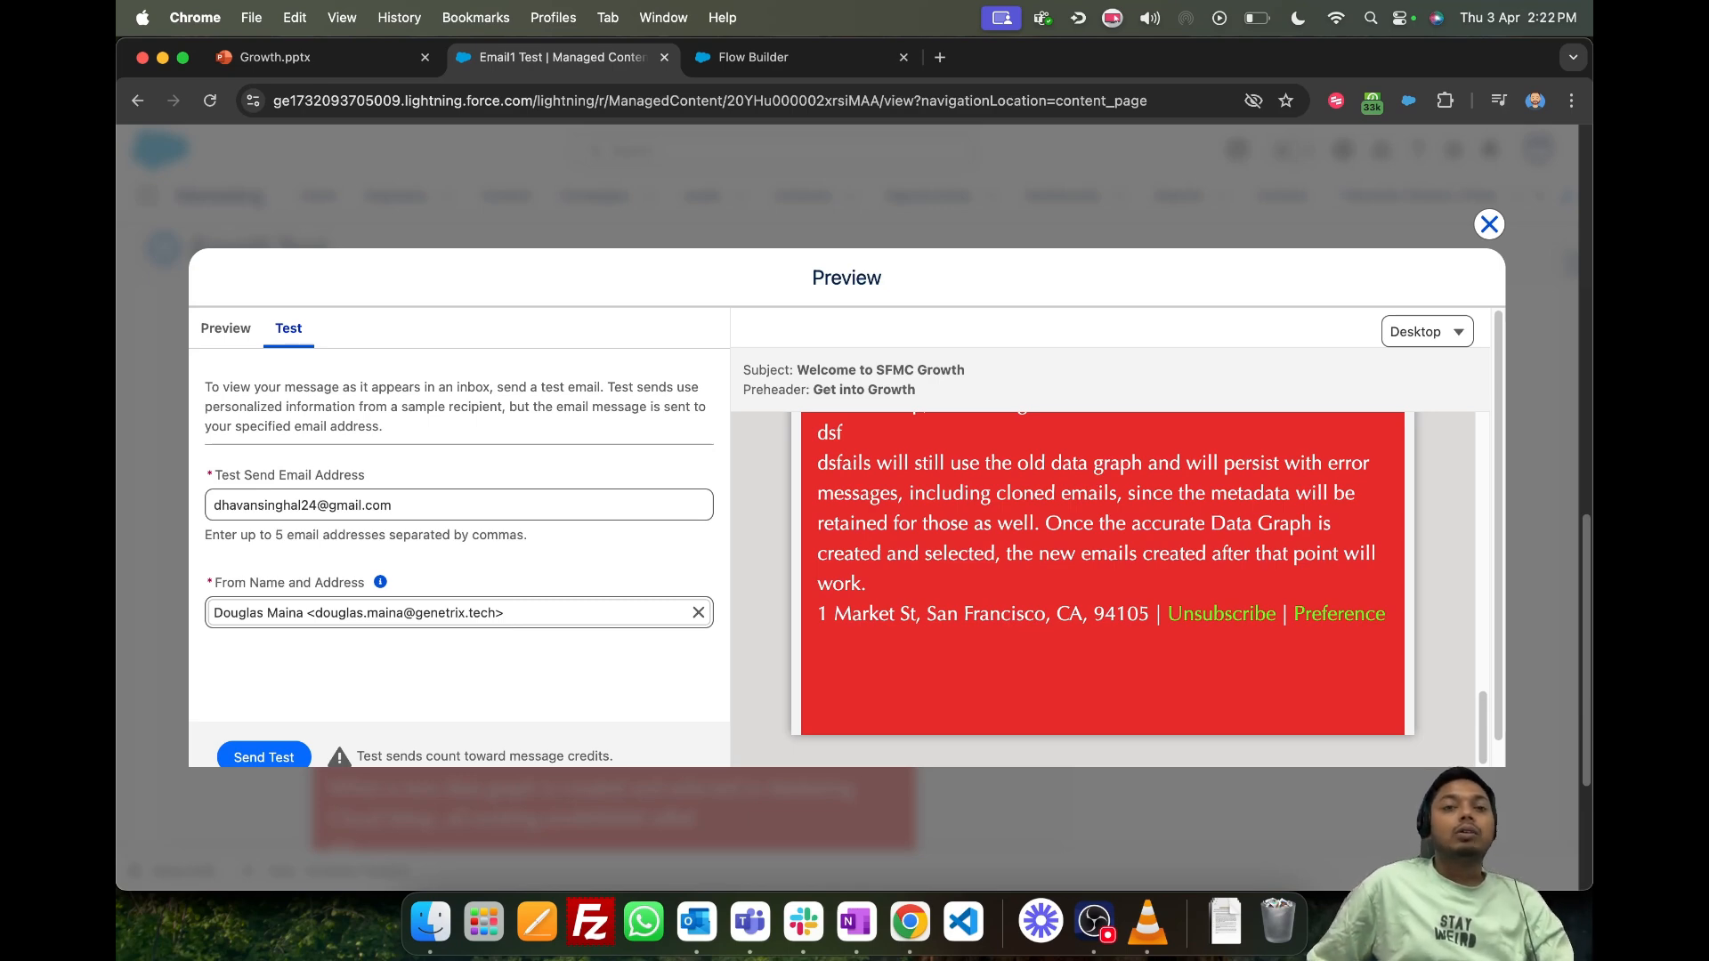
- Switch to Gmail, open the received "[TEST] Welcome to SFMC Growth" email and check its subject, greeting and body
drag(643, 214, 747, 91)
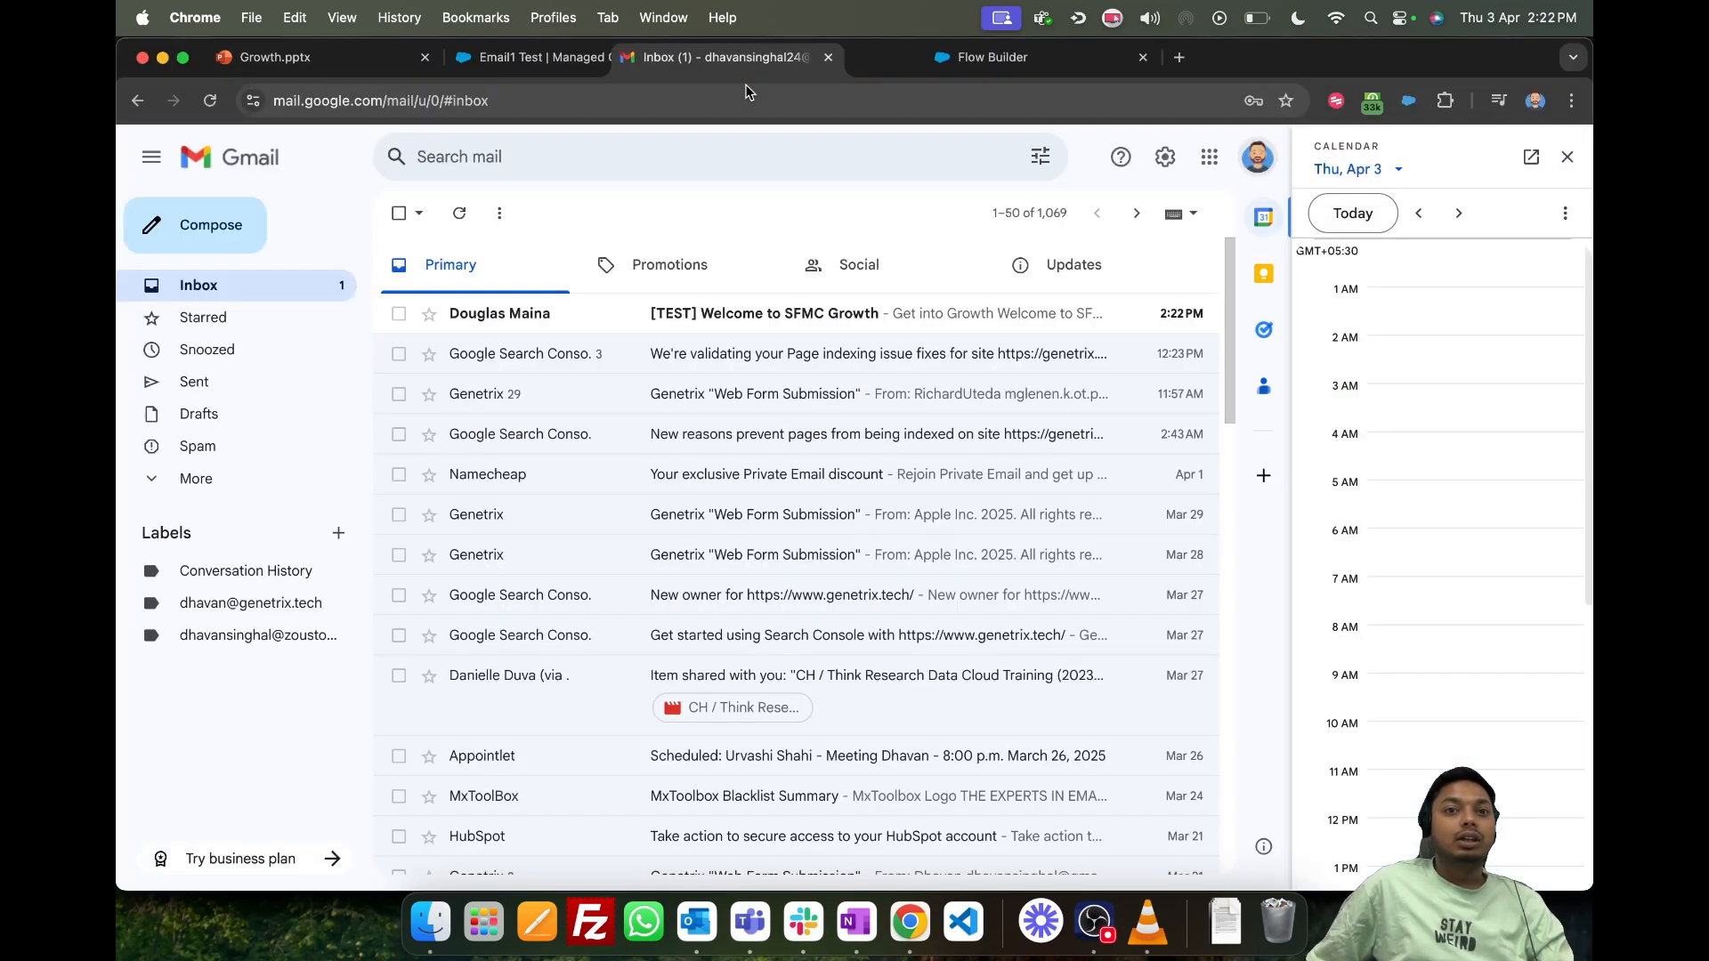
click(549, 314)
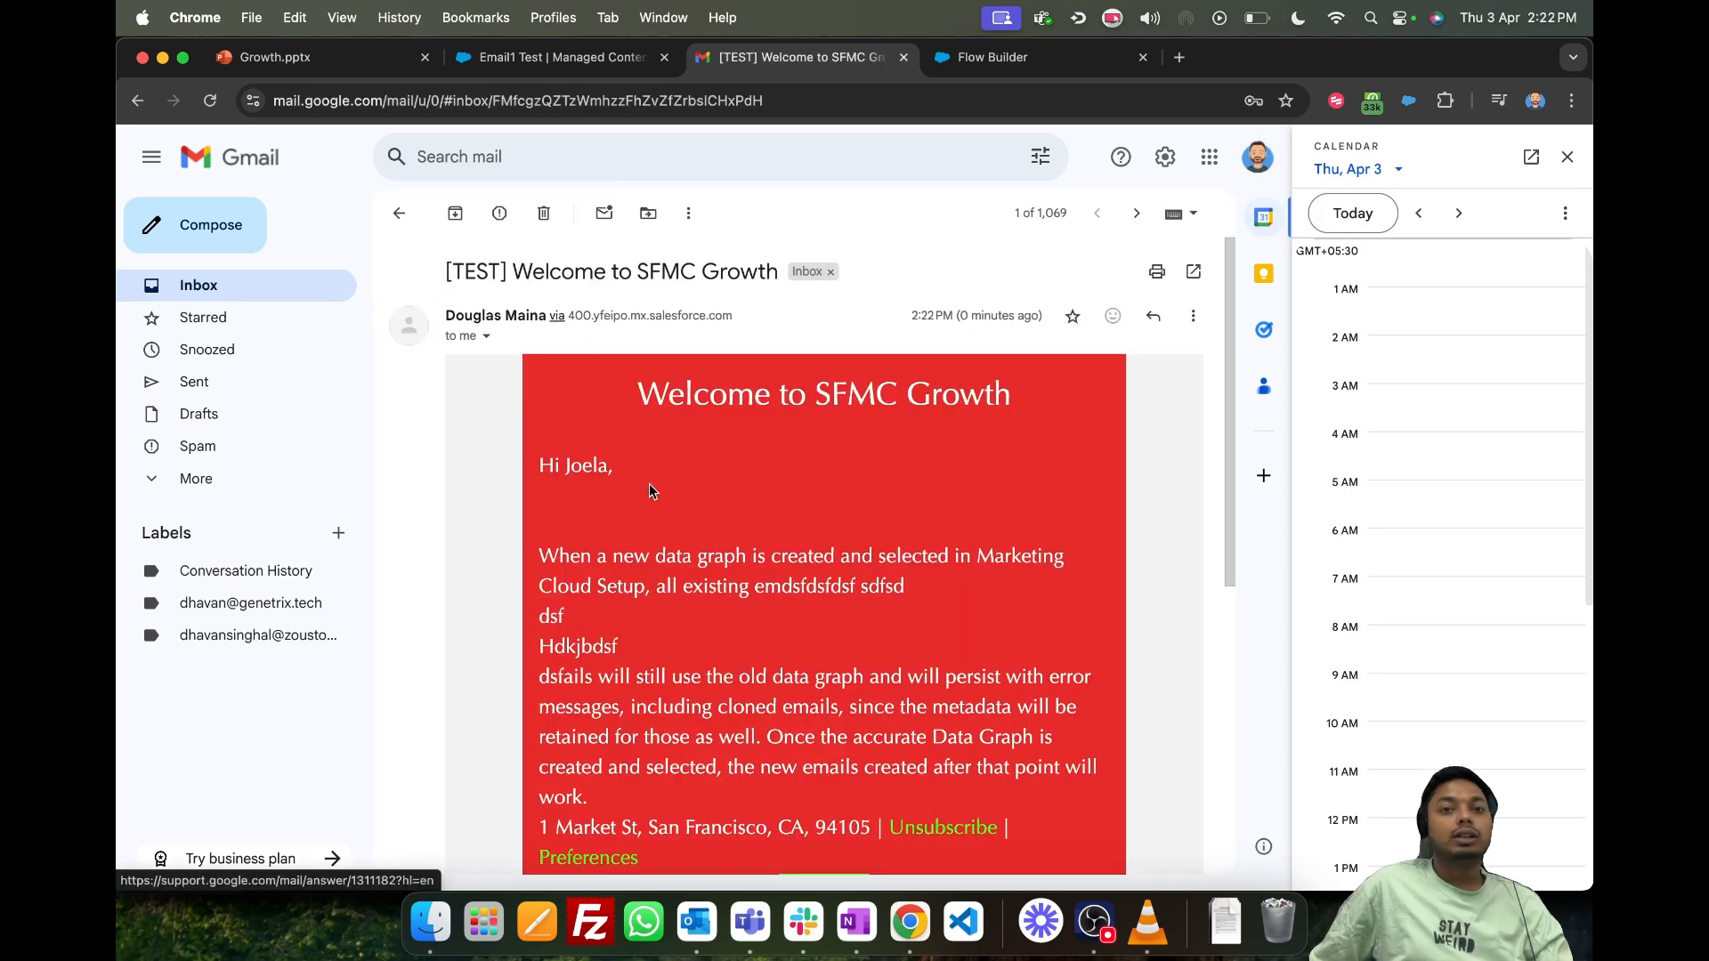
scroll(661, 509, down, 1)
scroll(661, 509, up, 1)
click(1567, 157)
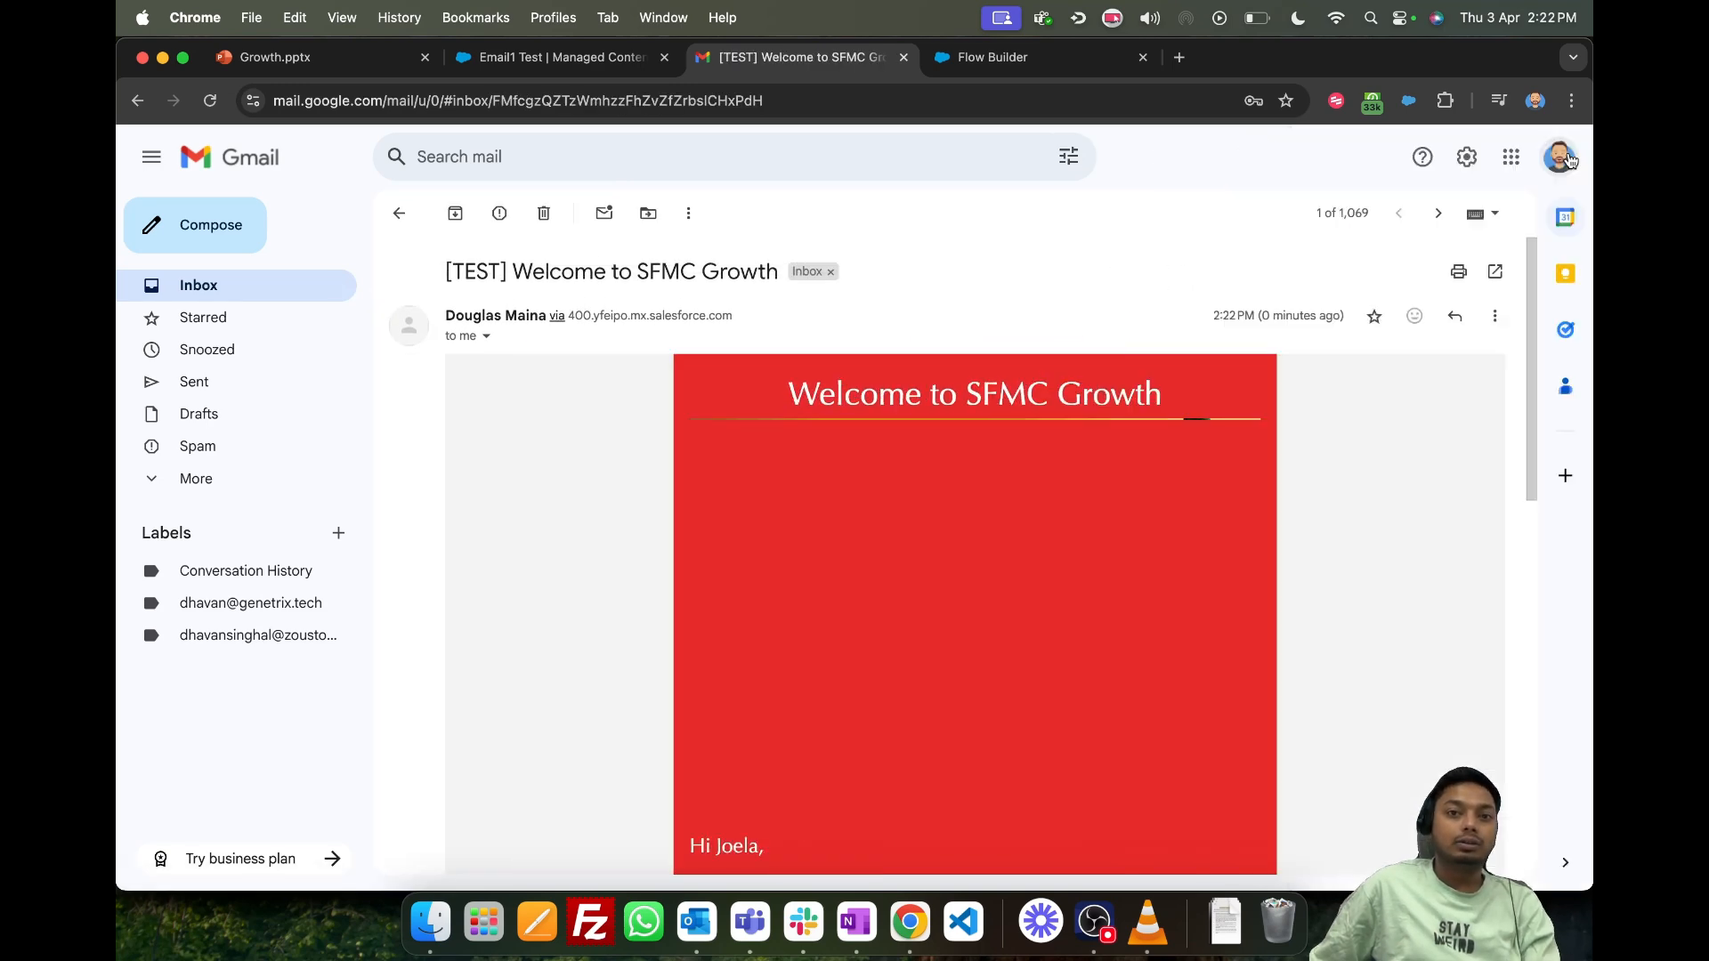
drag(445, 271, 777, 281)
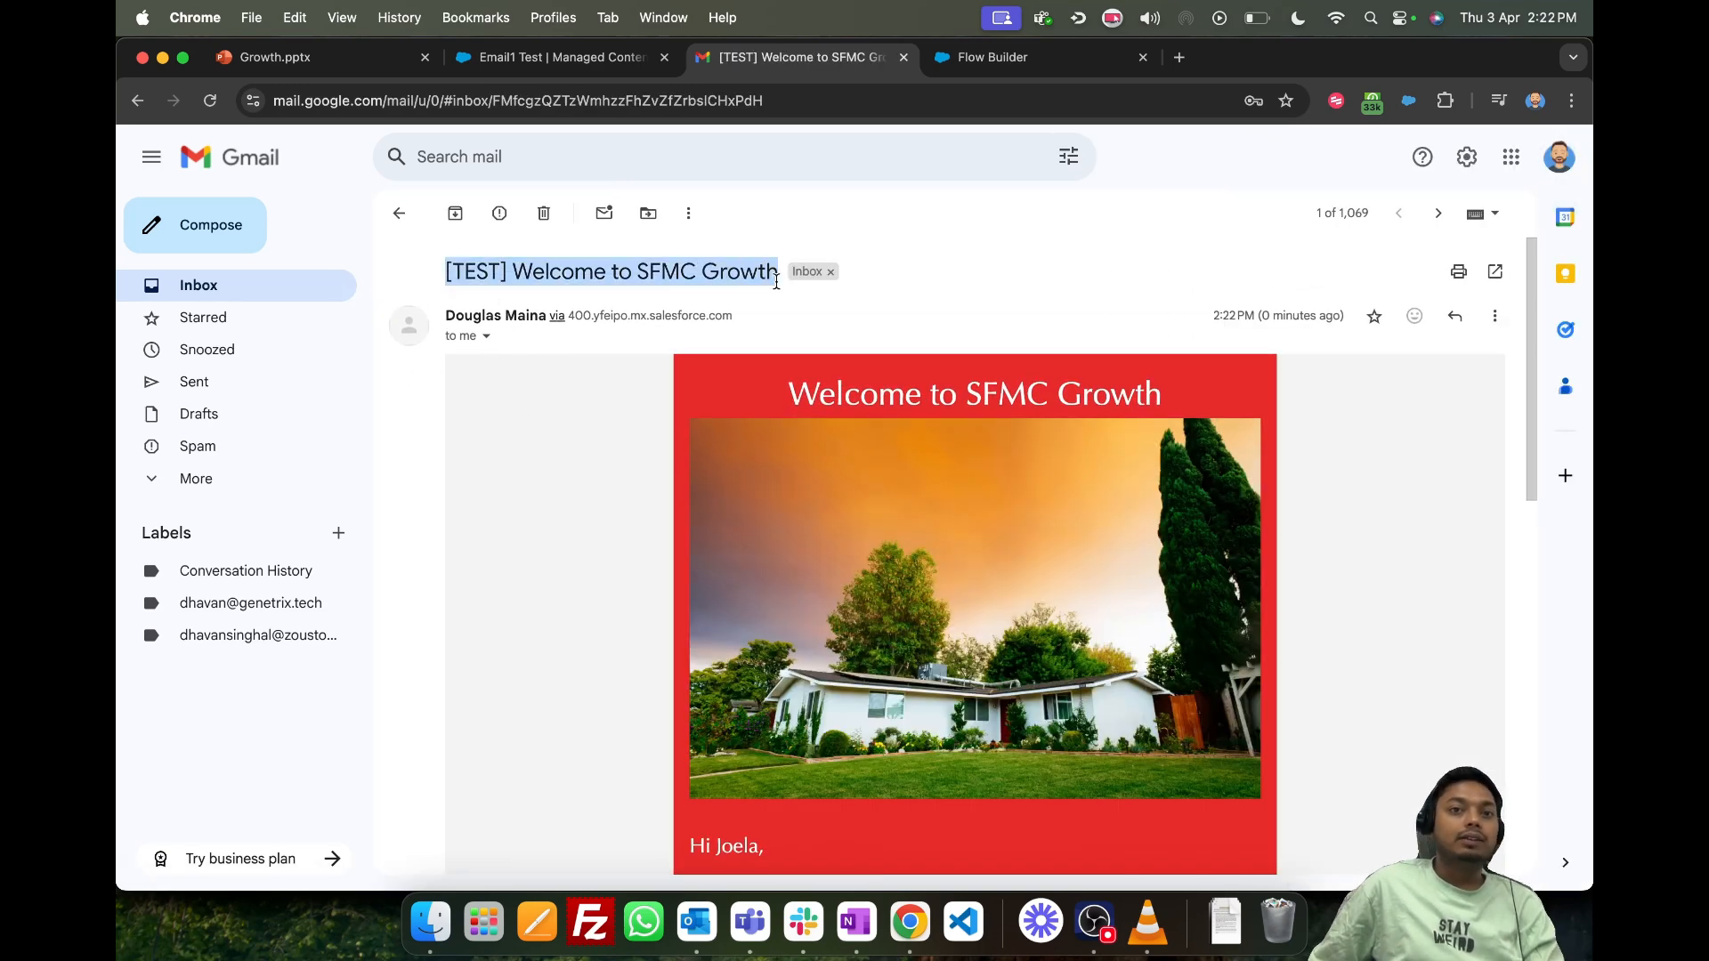
scroll(558, 371, down, 7)
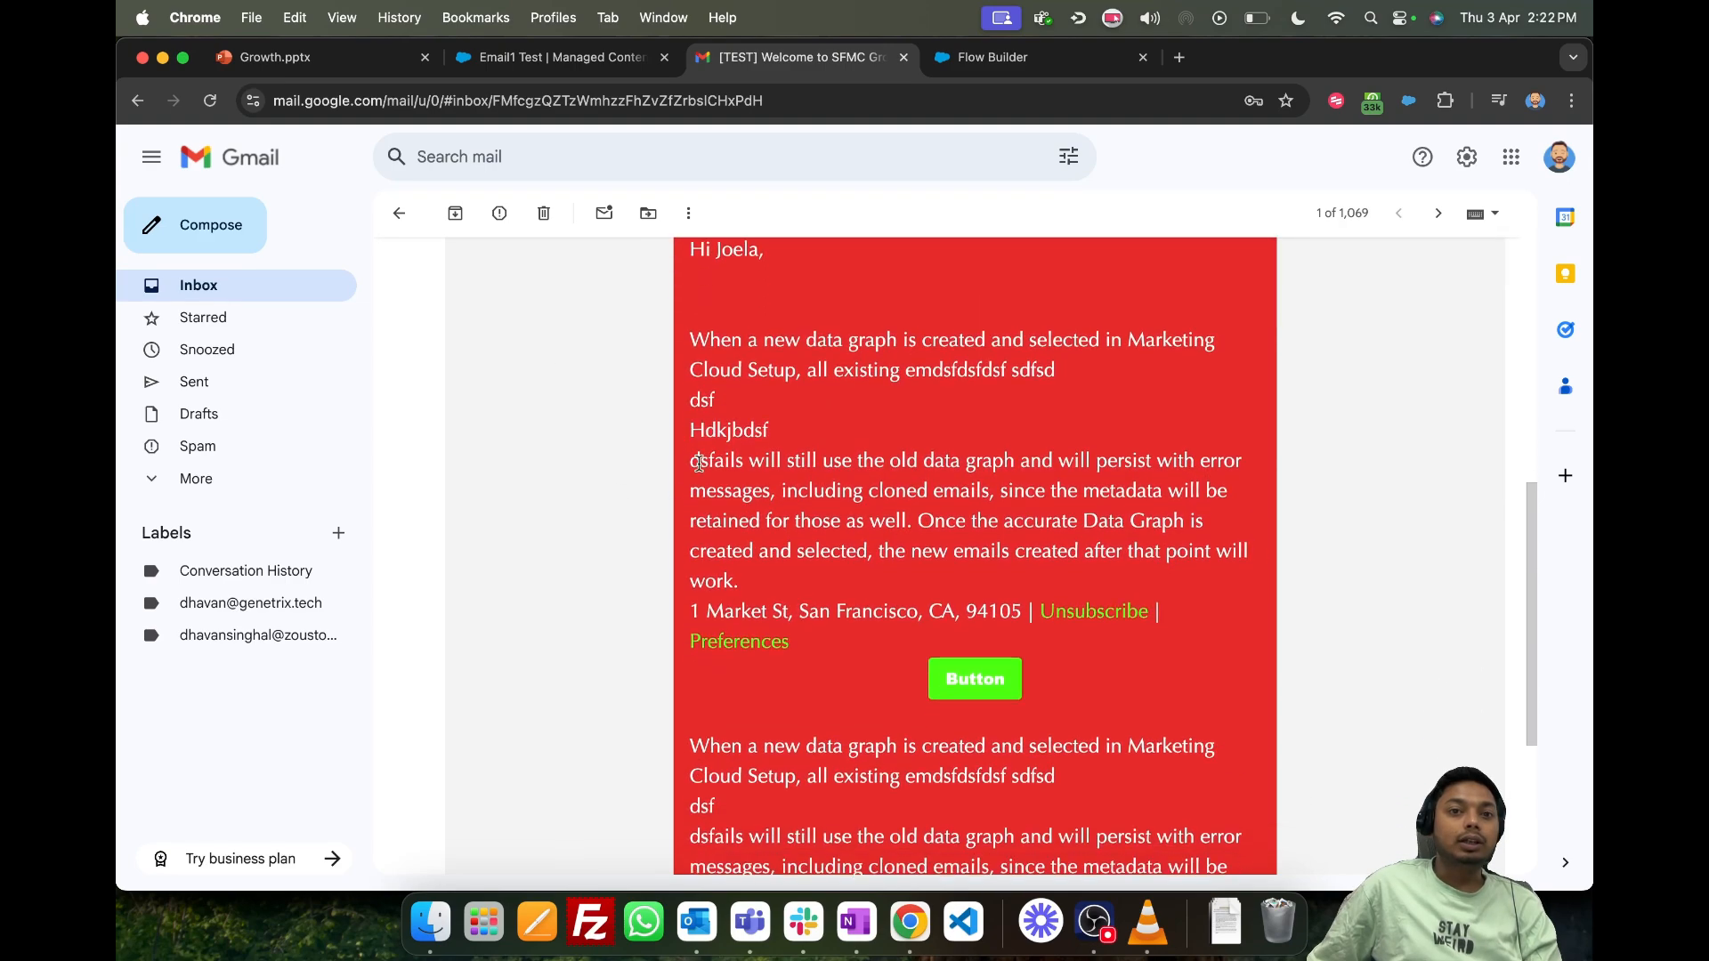
scroll(857, 694, down, 4)
scroll(848, 670, up, 10)
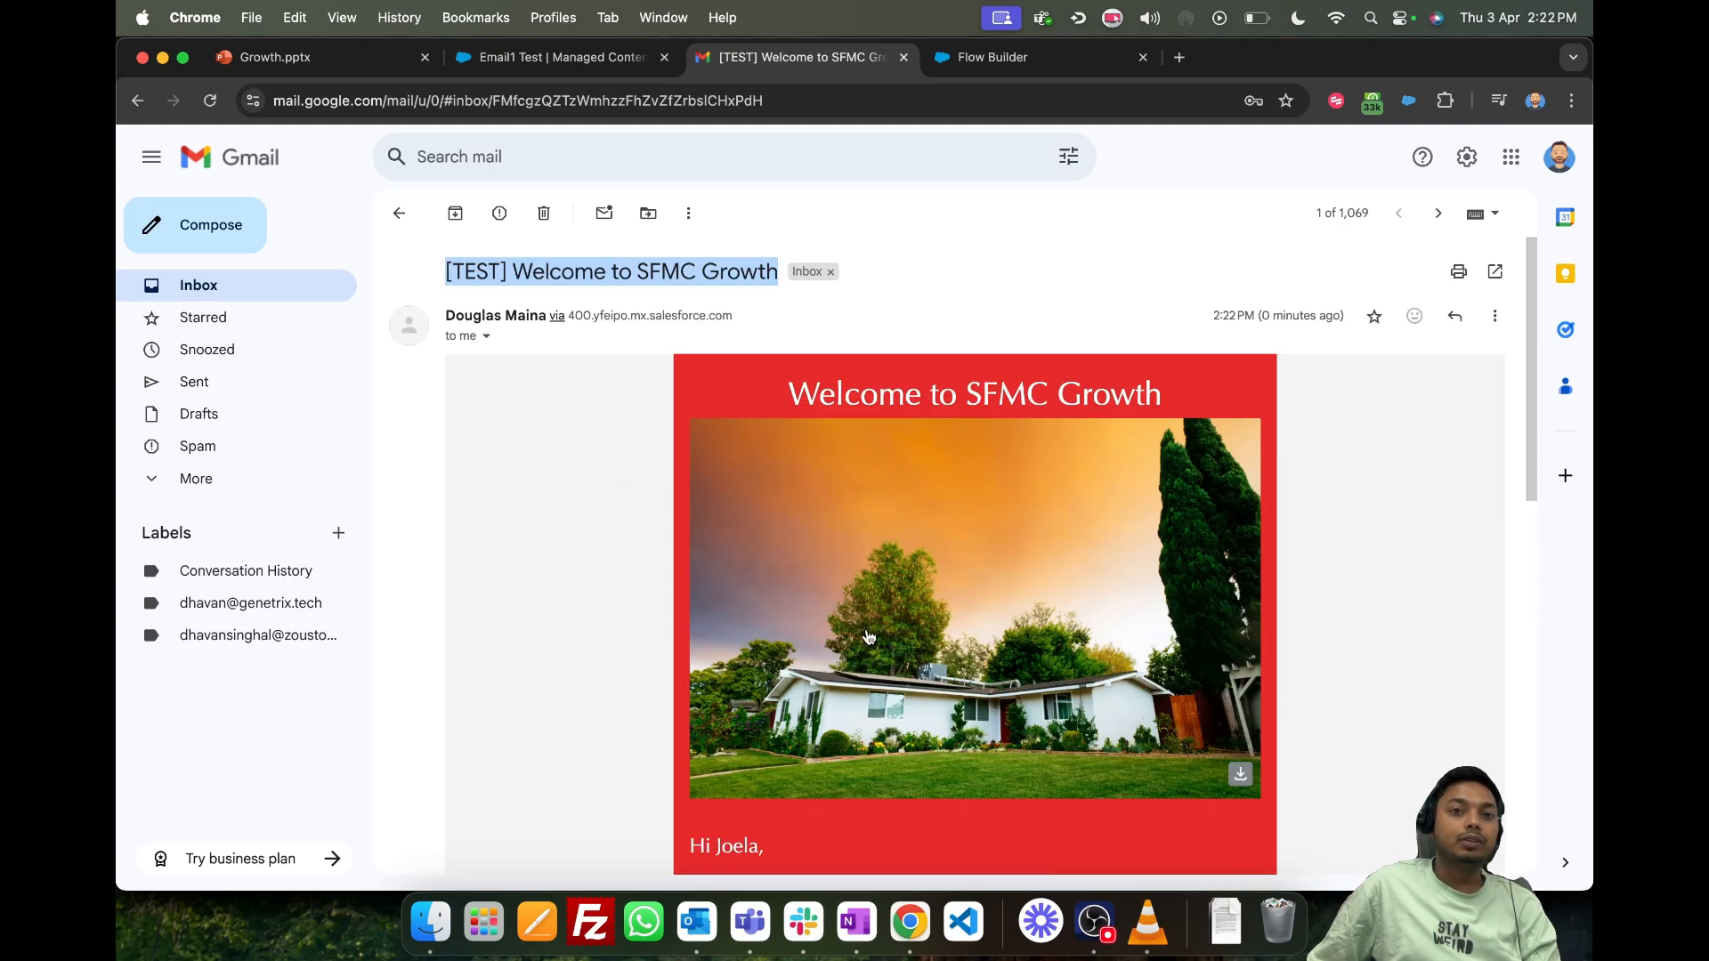
- Return to the Growth.pptx presentation and open the title slide "SFMC Growth —Your Friend or Foe?"
click(498, 57)
click(392, 59)
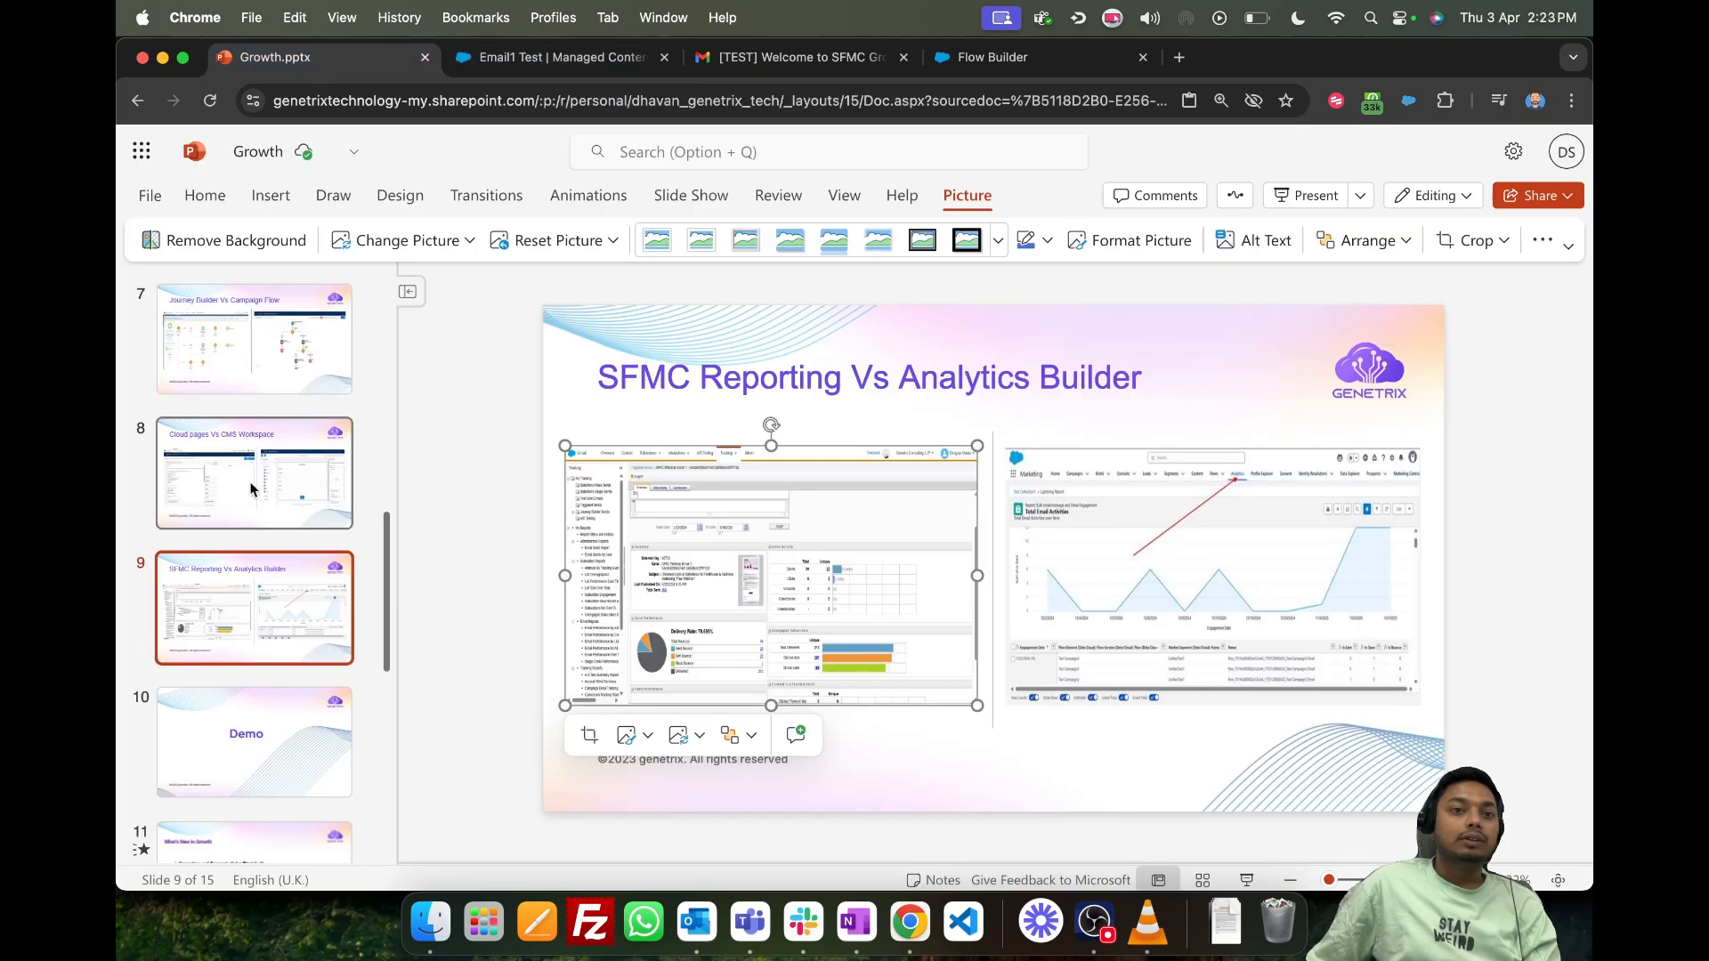
scroll(260, 628, up, 10)
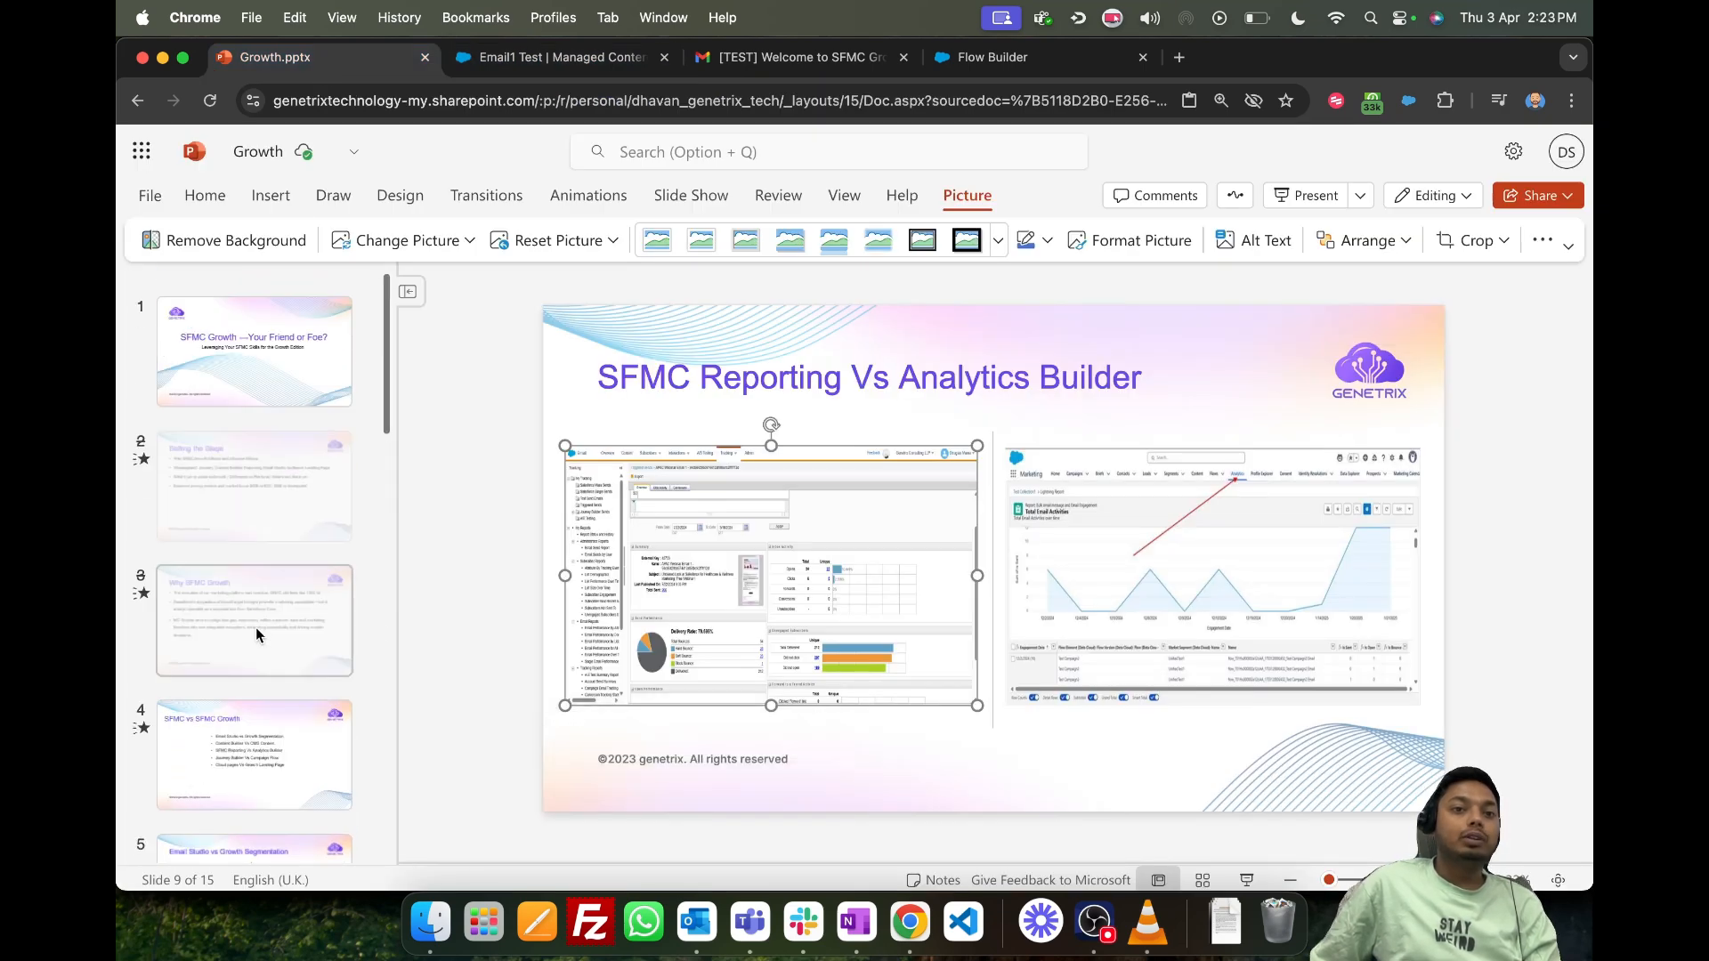
scroll(264, 340, down, 9)
scroll(259, 470, up, 9)
click(263, 347)
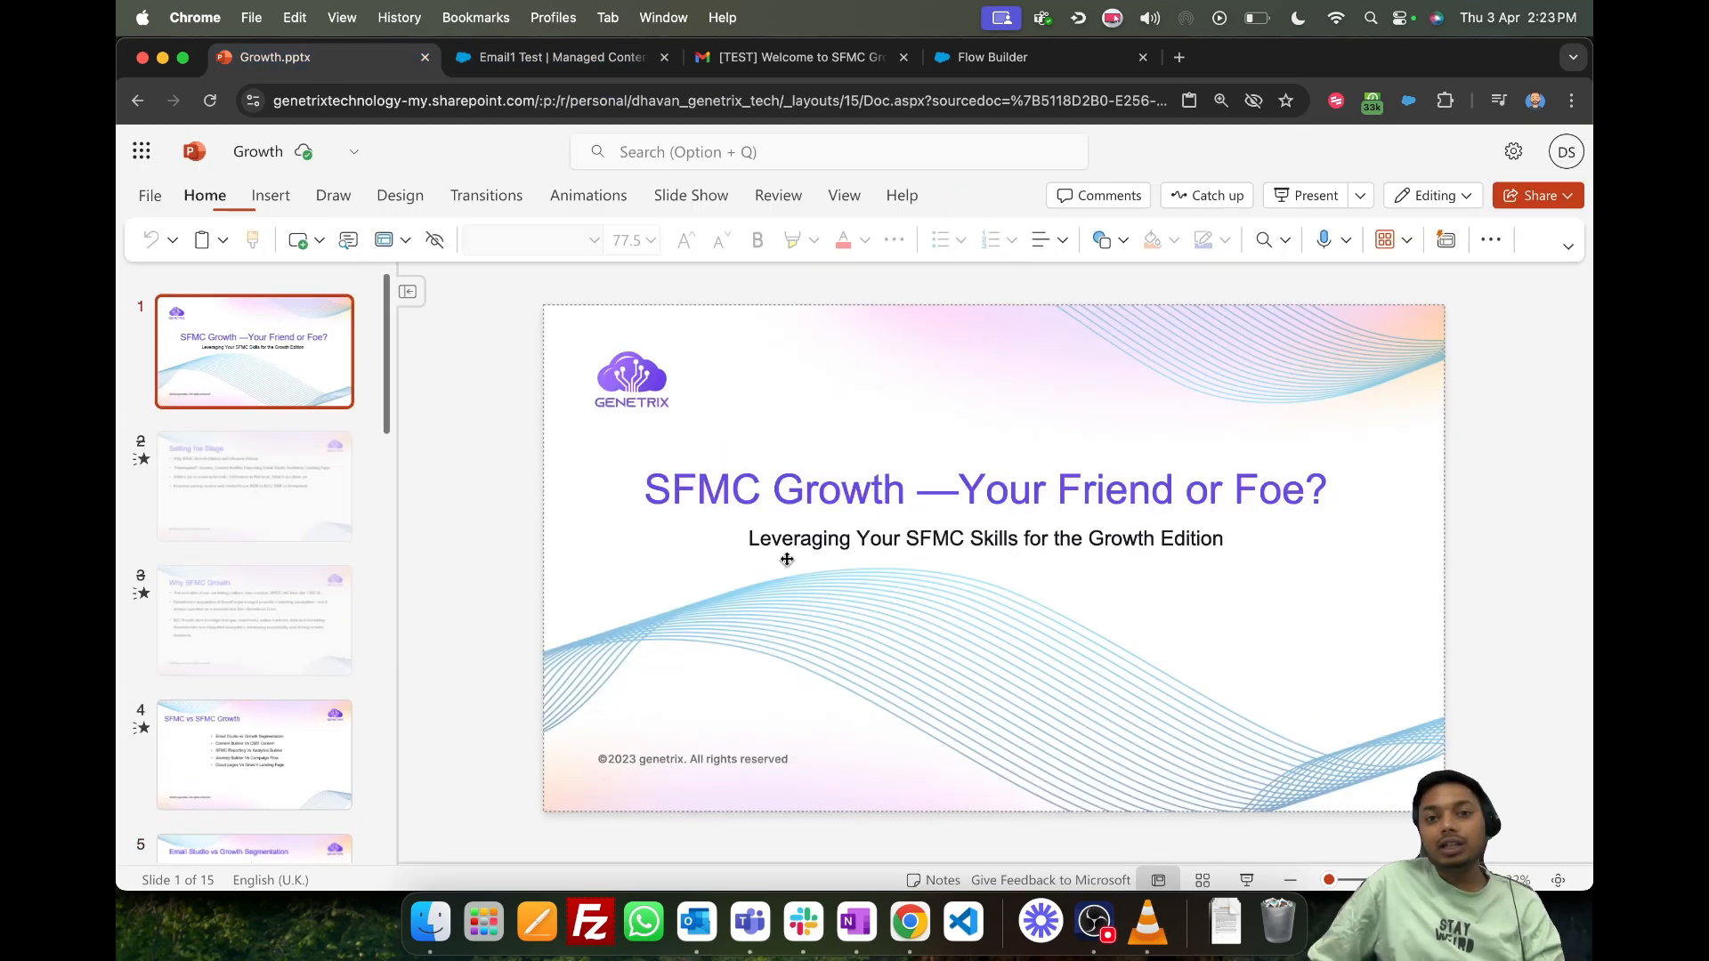